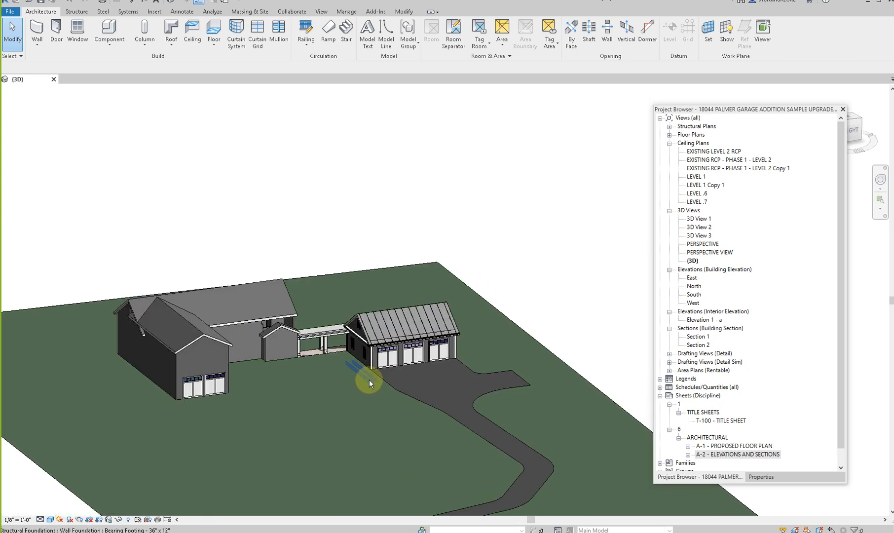
middle_click_drag(488, 390, 543, 392, "shift")
scroll(214, 338, "down", 3)
middle_click_drag(214, 338, 669, 409, "shift")
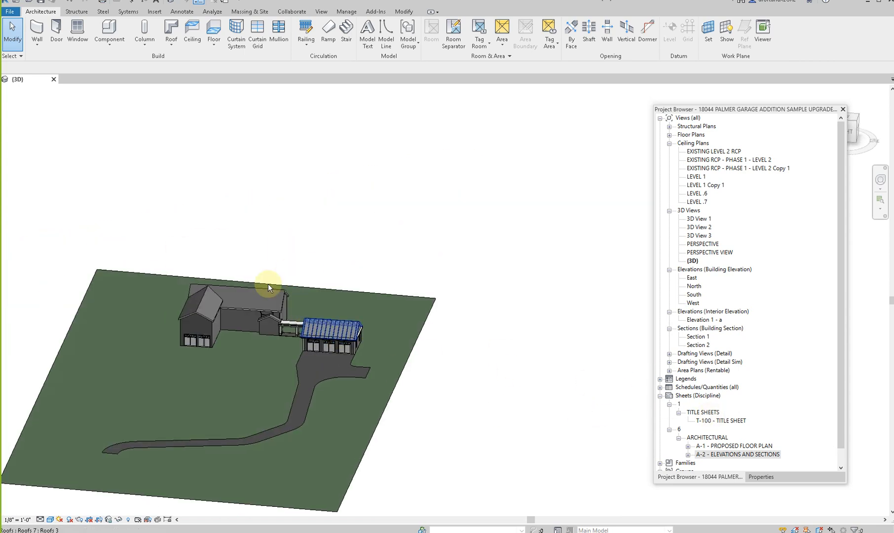
middle_click_drag(56, 278, 109, 250)
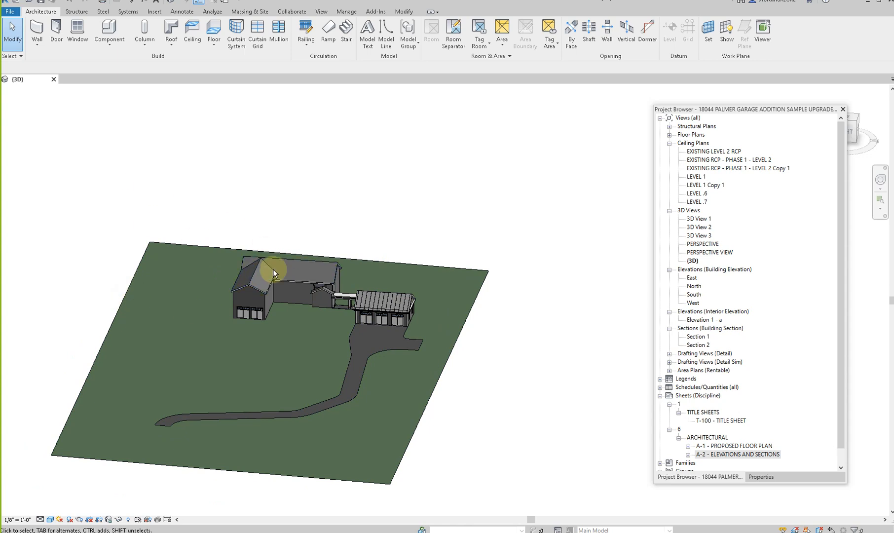
middle_click_drag(516, 374, 489, 360, "shift")
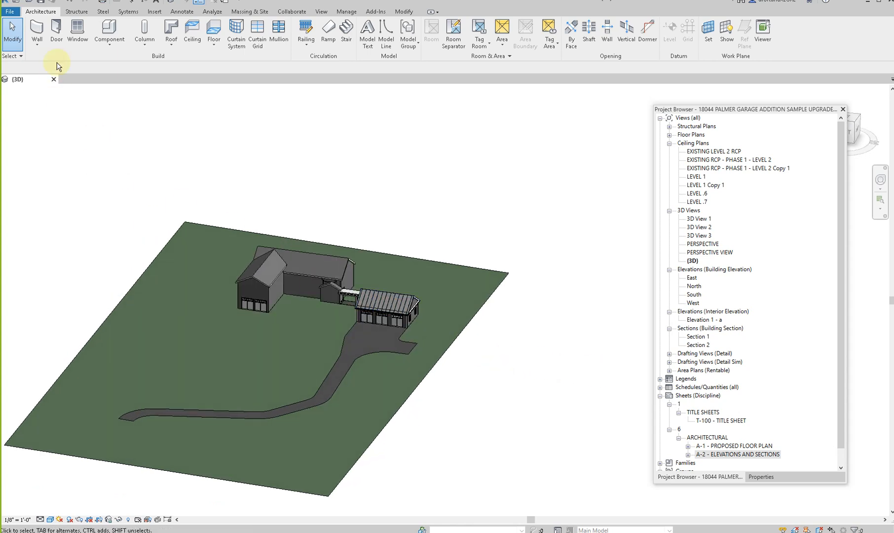
left_click(9, 11)
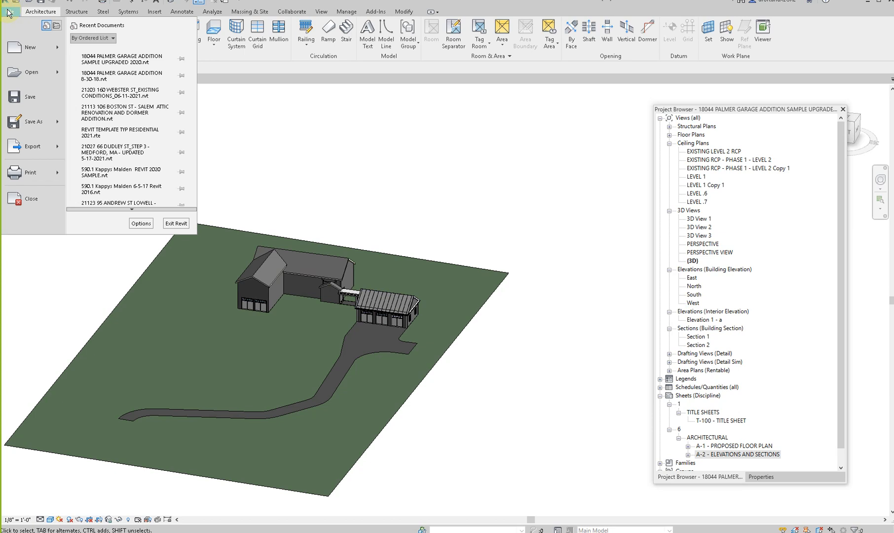
mouse_move(24, 56)
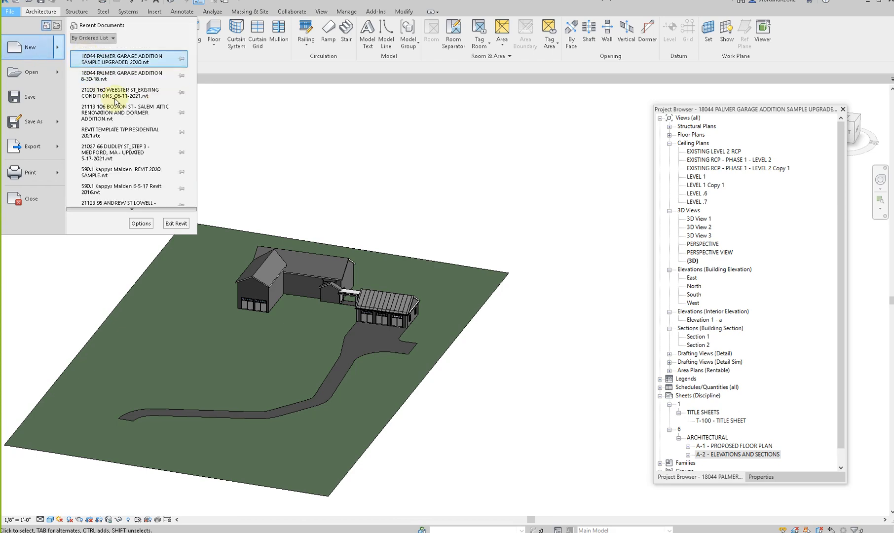
left_click(301, 140)
- Switch to File Explorer and open the A_Revit folder of the 21187 detached garage project within the 2021 architecture projects
key("alt+Tab")
left_click(229, 101)
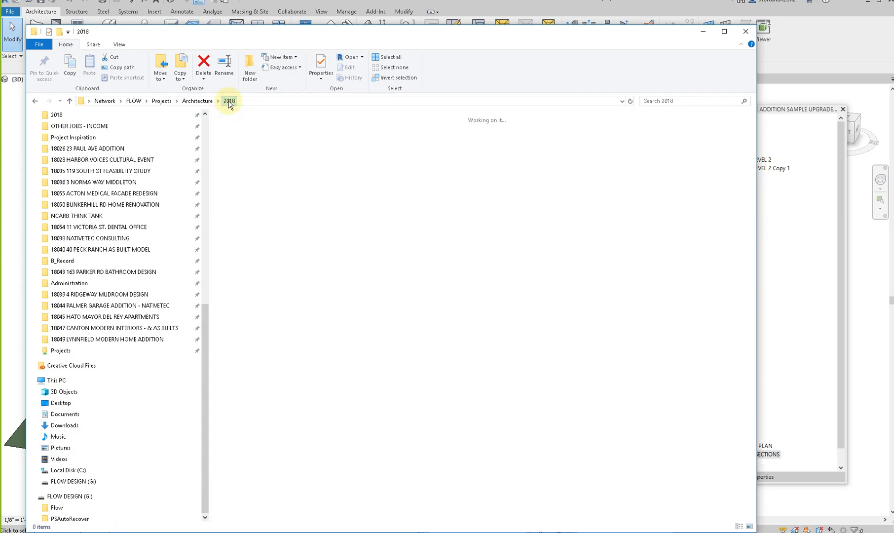
left_click(197, 101)
left_click(239, 174)
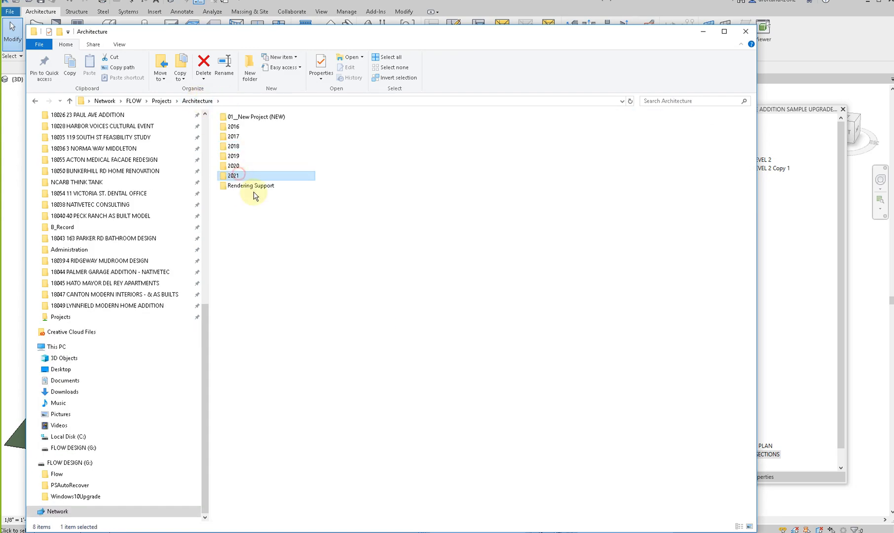
scroll(302, 235, "down", 20)
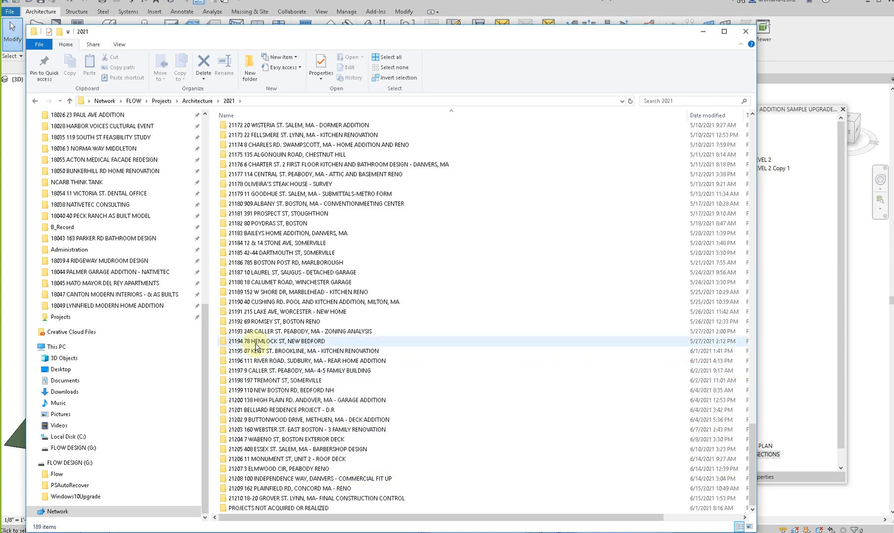
left_click(252, 274)
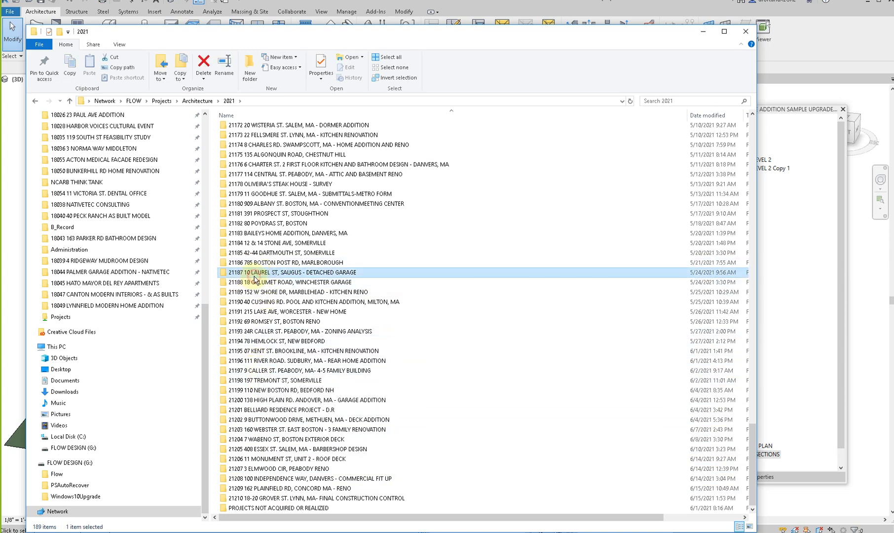
double_click(253, 273)
double_click(243, 130)
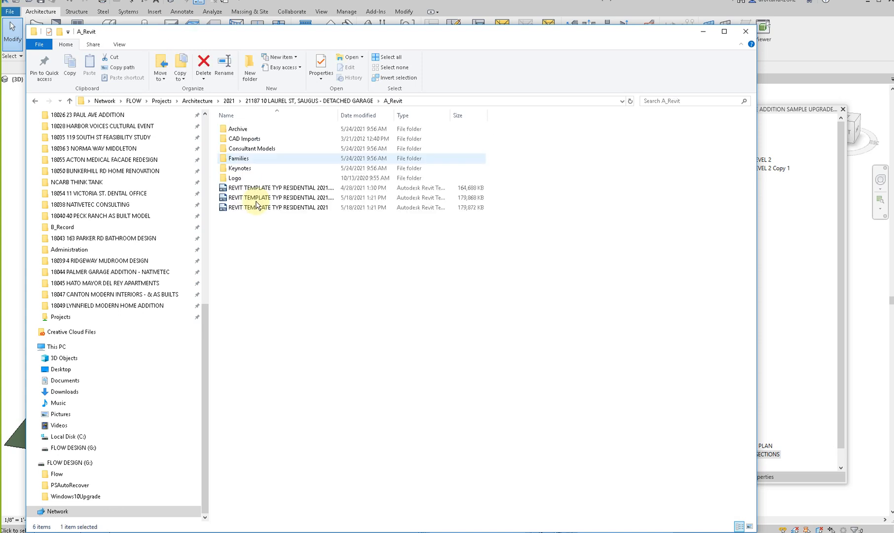
- Widen the file name column and delete the backup templates REVIT TEMPLATE TYP RESIDENTIAL 2021.0005 and 2021.0007
left_click_drag(339, 115, 516, 116)
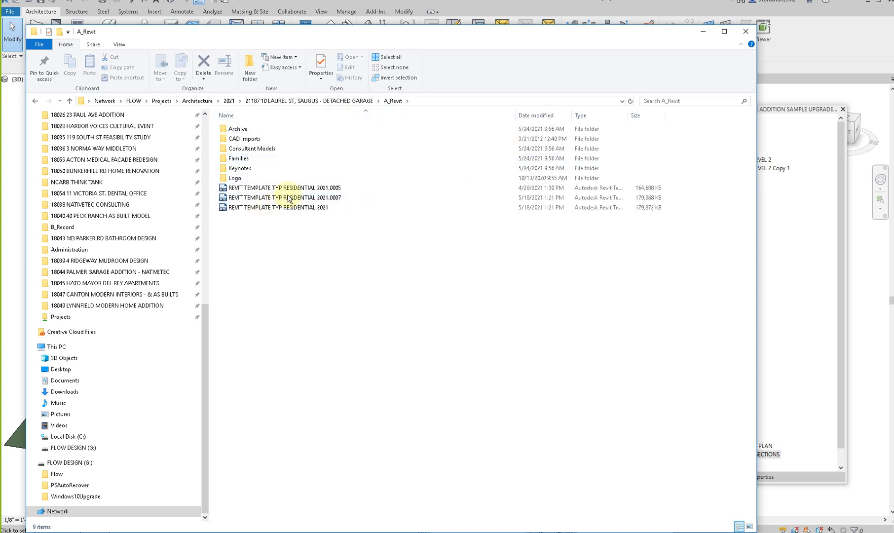
left_click(282, 200)
left_click(290, 187, "ctrl")
right_click(290, 189)
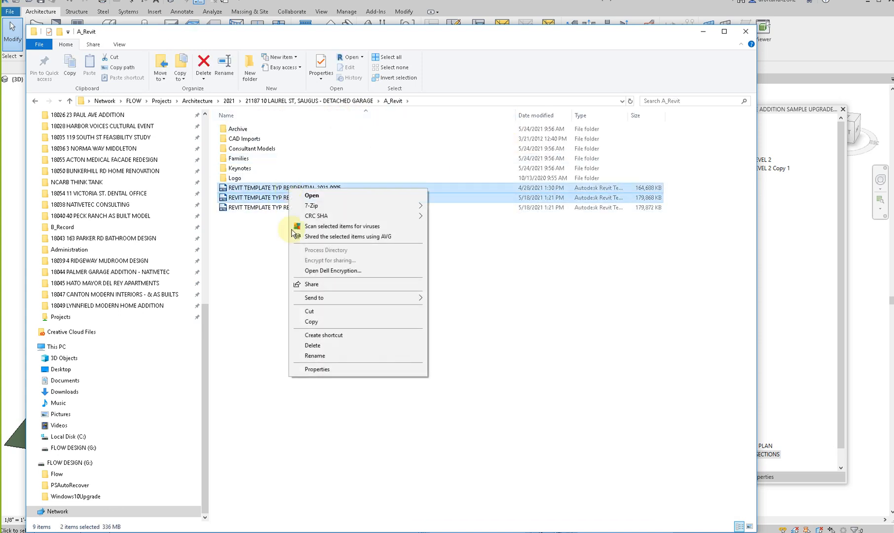
left_click(312, 346)
left_click(480, 278)
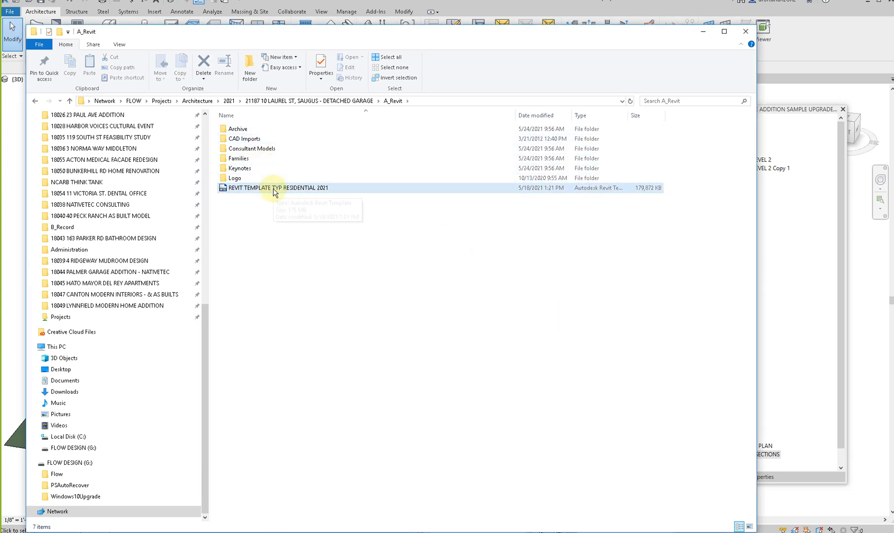
- Rename the remaining Revit template with project number 21187, the project's street address and GARAGE ADDITION 6-15-2021
left_click(275, 191)
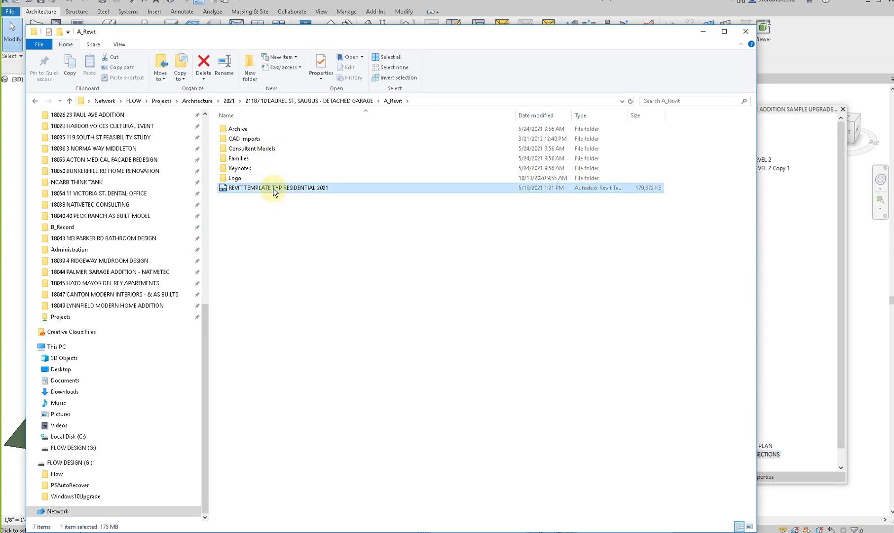
double_click(273, 189)
right_click(272, 188)
left_click(300, 391)
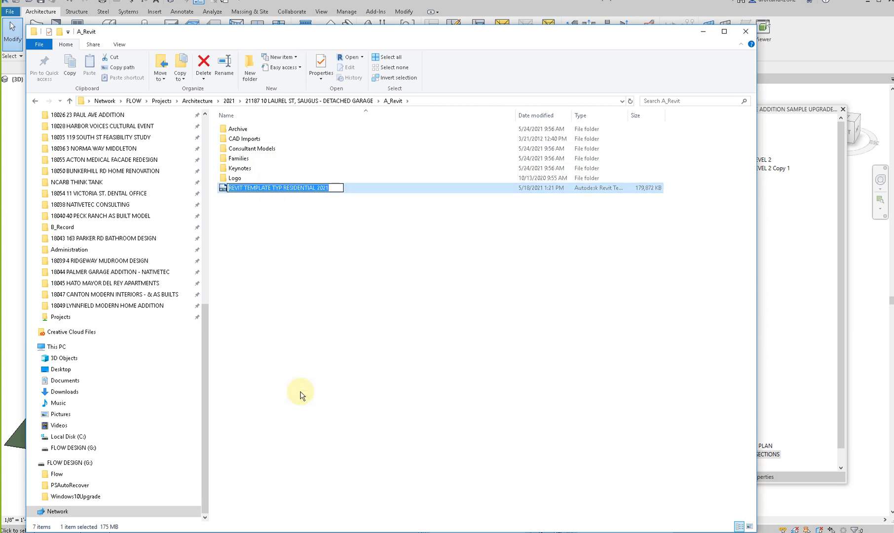
type("21187")
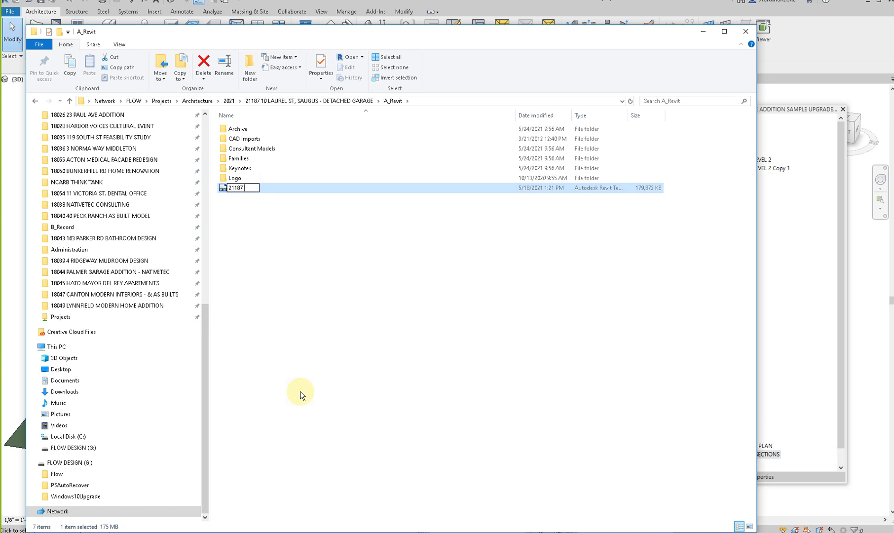
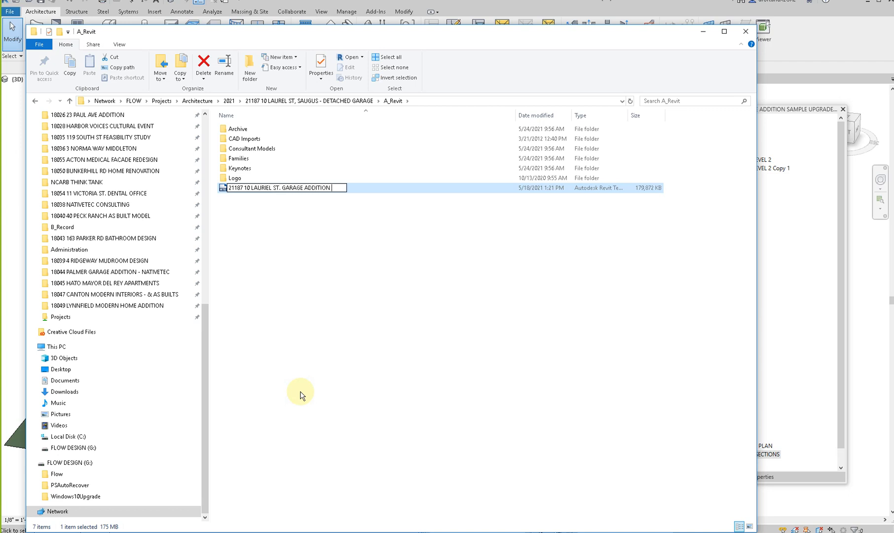
type(" 6-15-2021")
key("Return")
- Open the renamed garage addition template in Revit and bring its whole title sheet into view
left_click(265, 191)
double_click(265, 192)
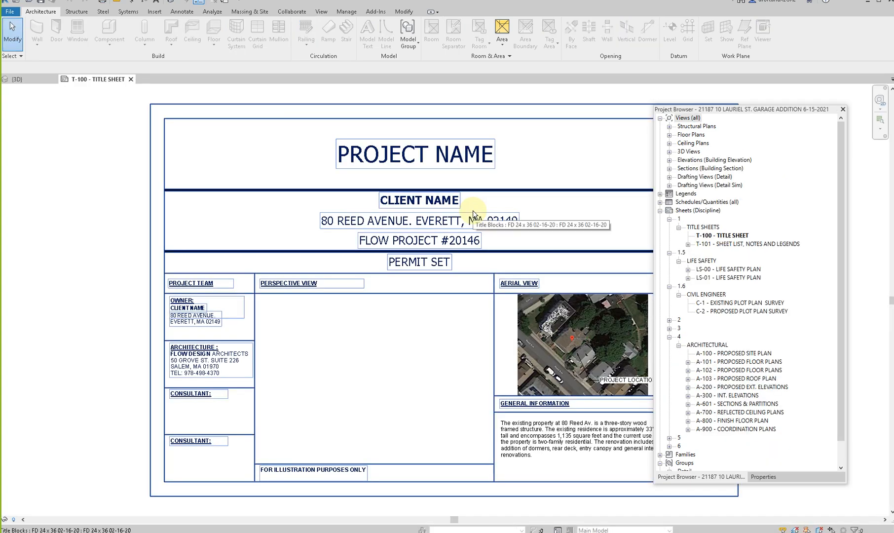
middle_click_drag(397, 388, 314, 400)
middle_click_drag(526, 390, 516, 390)
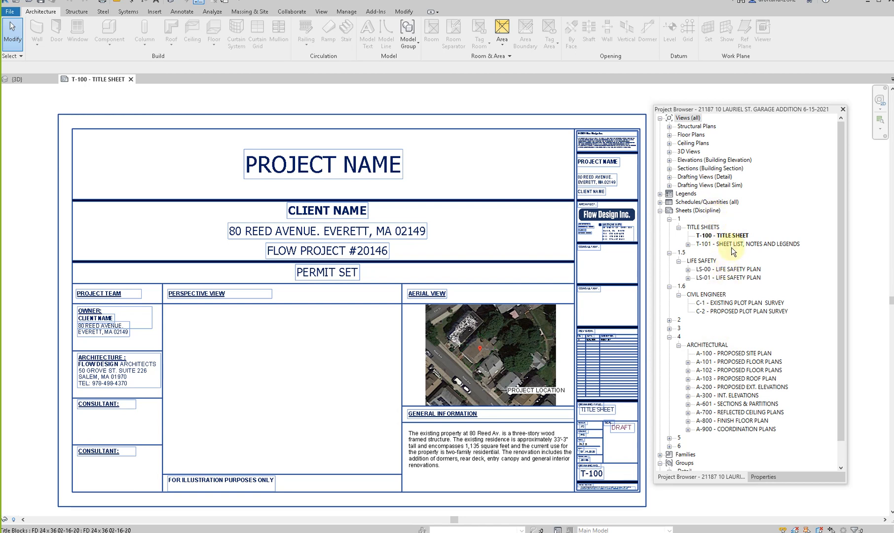
- Delete the LS-01 life safety plan sheet and the civil engineer plot plan sheets C-1 and C-2
right_click(731, 279)
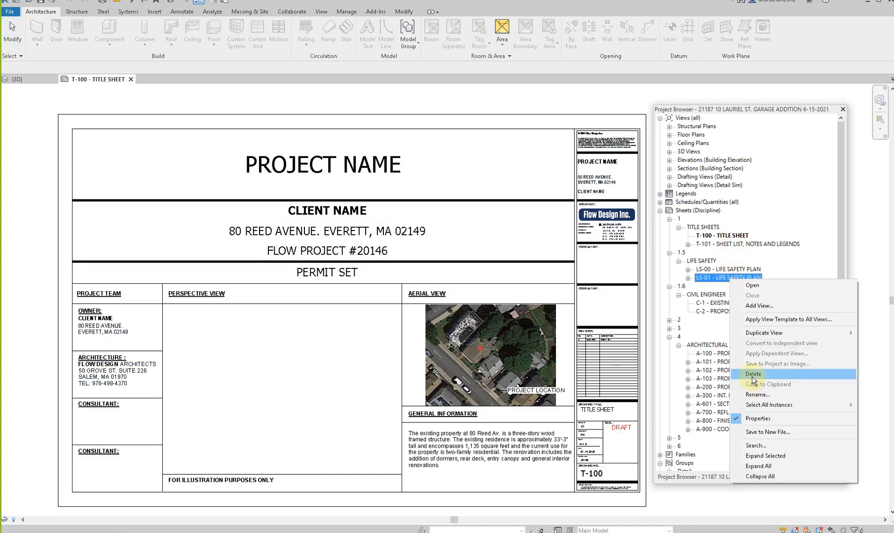
left_click(753, 374)
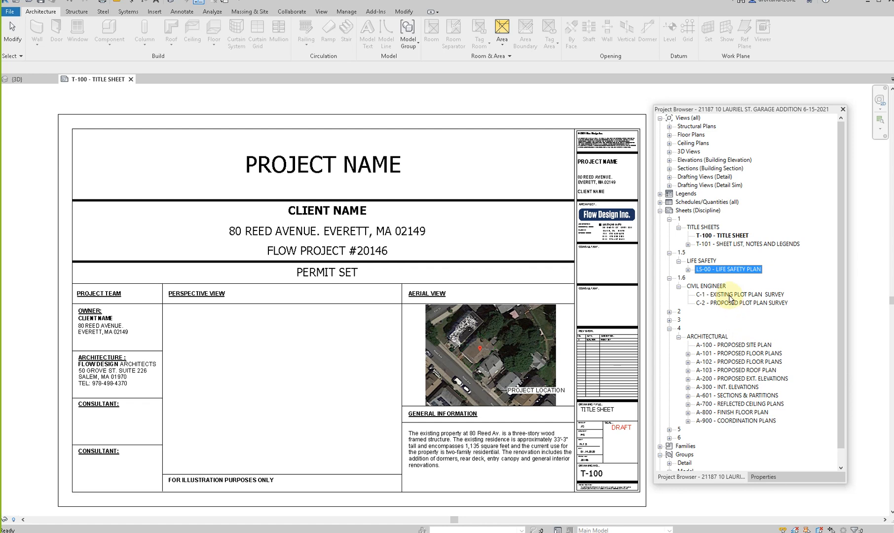
left_click(730, 296)
left_click(731, 303, "shift")
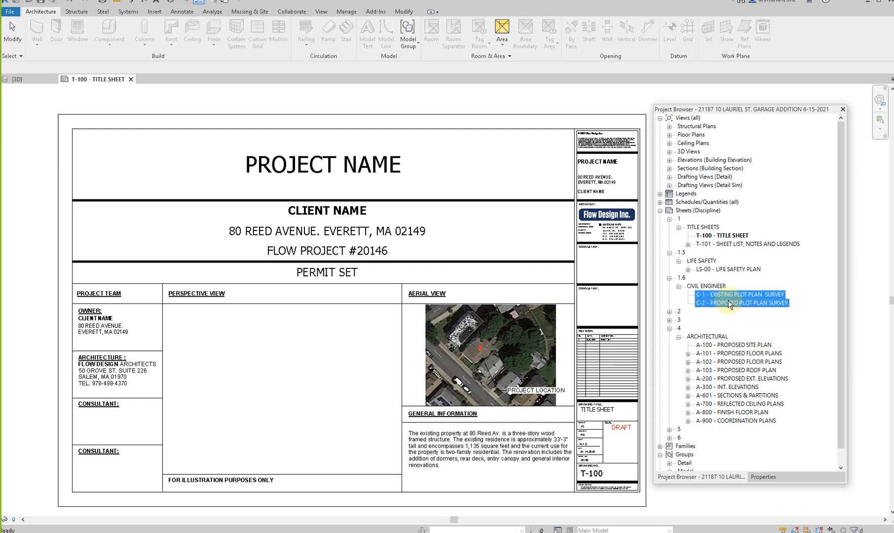
right_click(730, 303)
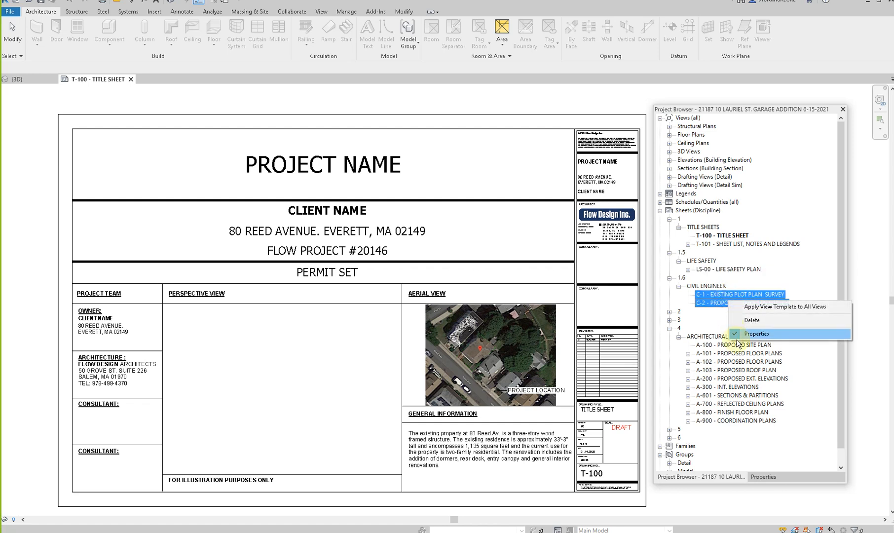
left_click(744, 320)
- Delete the existing architectural sheets AEX-101, AEX-102 and AEX-200 from sheet group 2
left_click(670, 278)
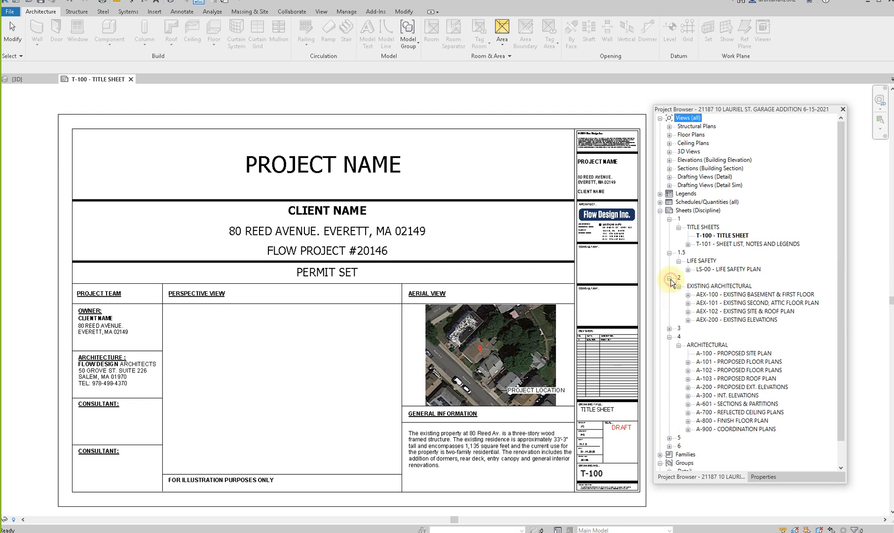
left_click(730, 295)
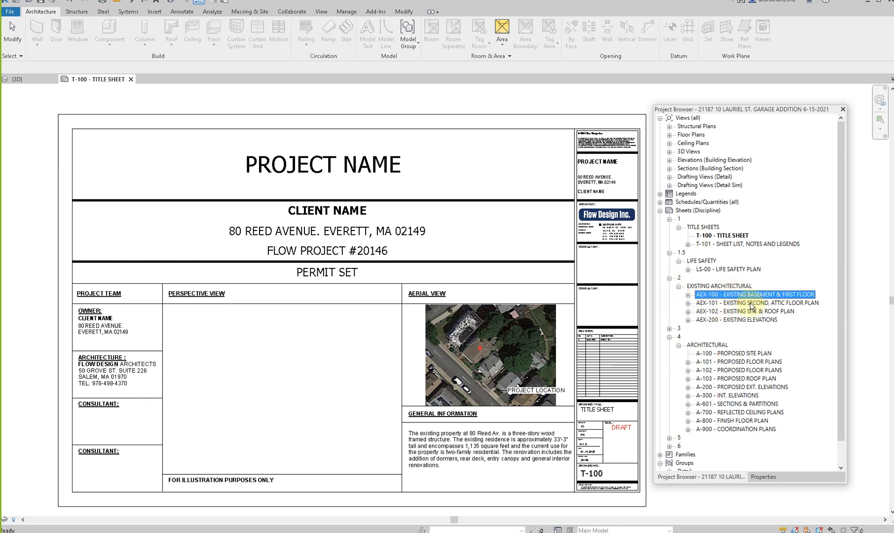
left_click(750, 303)
left_click(747, 319, "shift")
right_click(747, 319)
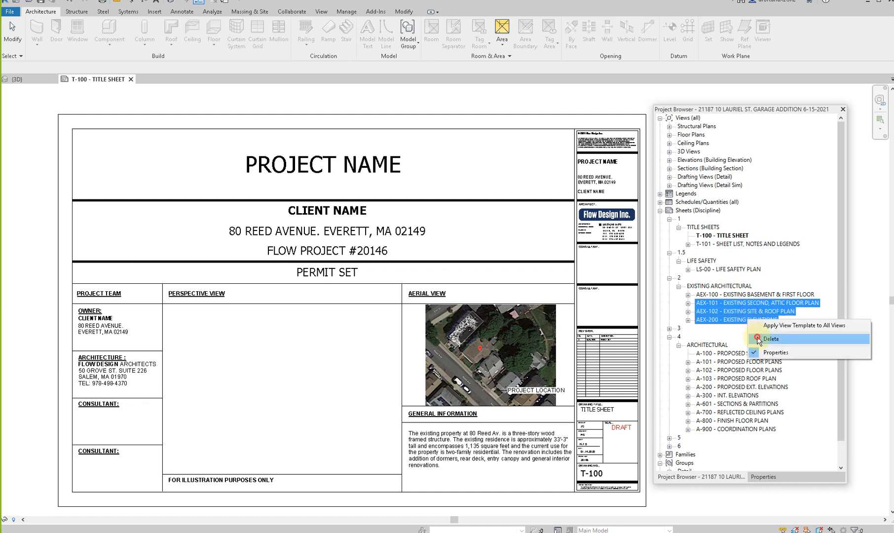
left_click(764, 339)
left_click(743, 295)
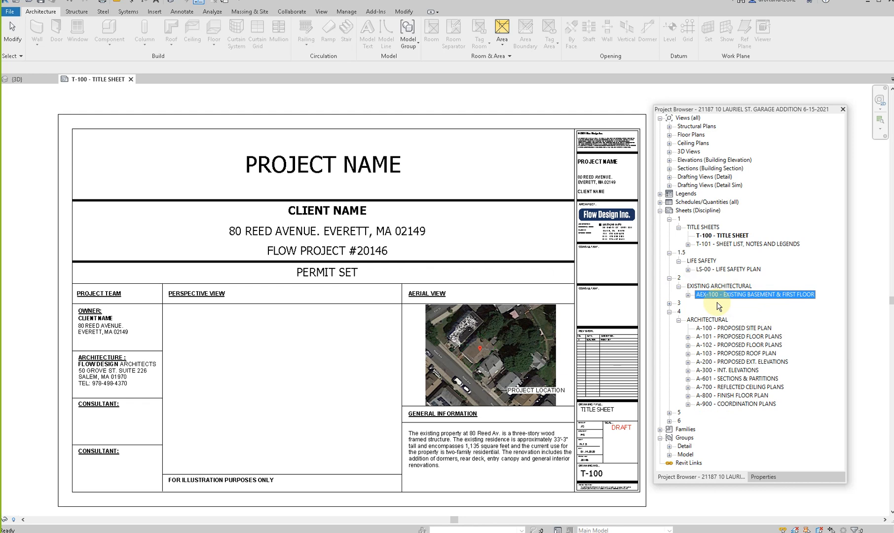
- Delete all demo architectural sheets, AD-100 through AD-200, from sheet group 3
left_click(670, 303)
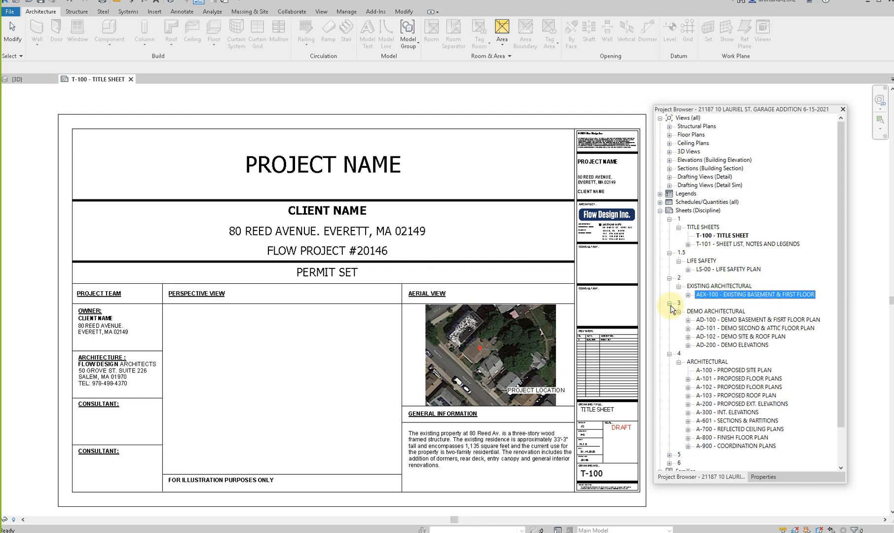
left_click(726, 322)
left_click(730, 344, "shift")
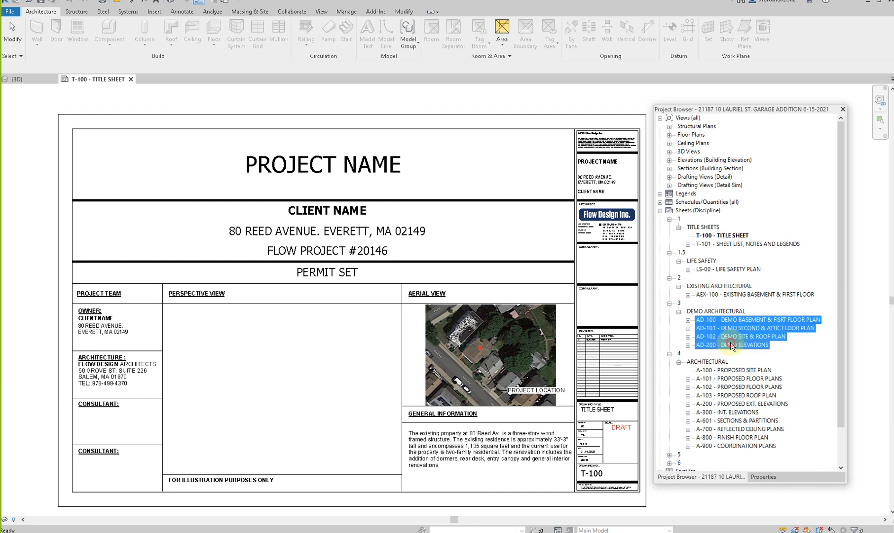
right_click(730, 343)
left_click(740, 361)
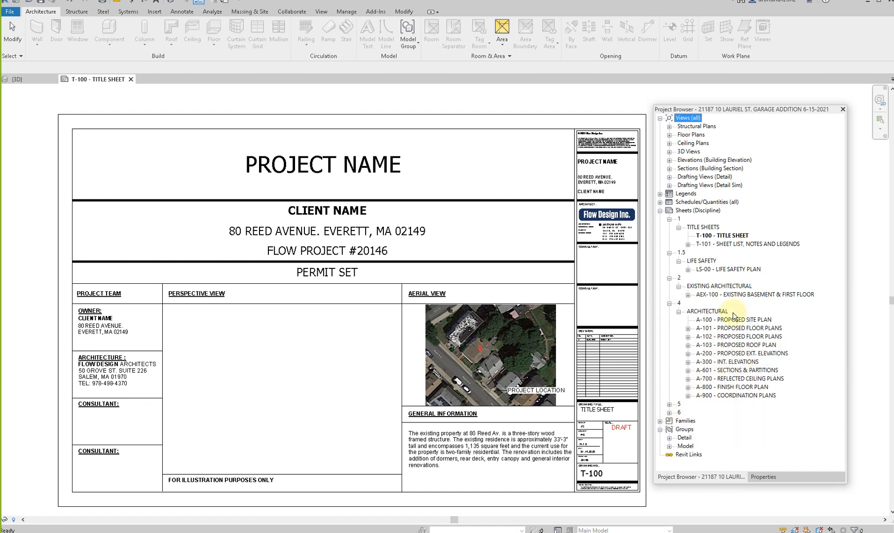
- Delete all presentation sheets, FD-00 through FD-06, from sheet group 6
left_click(669, 412)
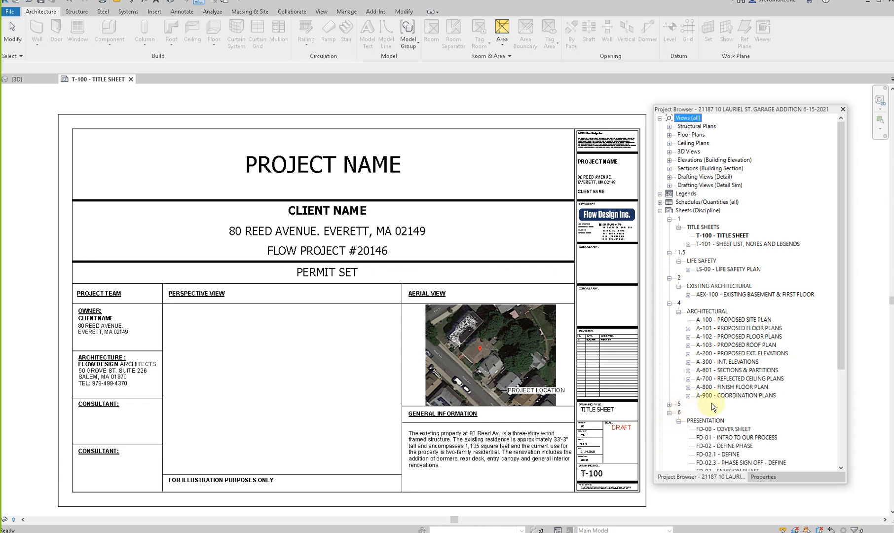
scroll(709, 398, "down", 3)
scroll(709, 398, "down", 1)
left_click(723, 328)
left_click(736, 455, "shift")
right_click(736, 456)
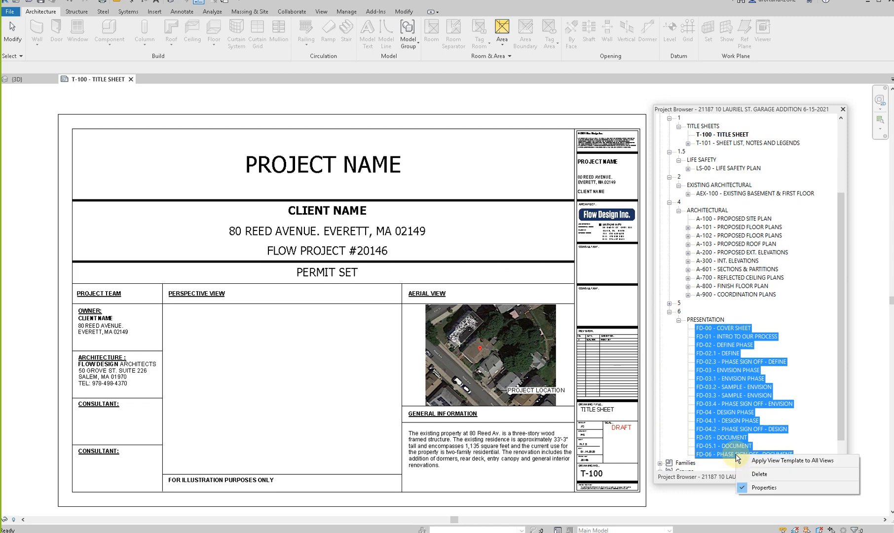
left_click(755, 474)
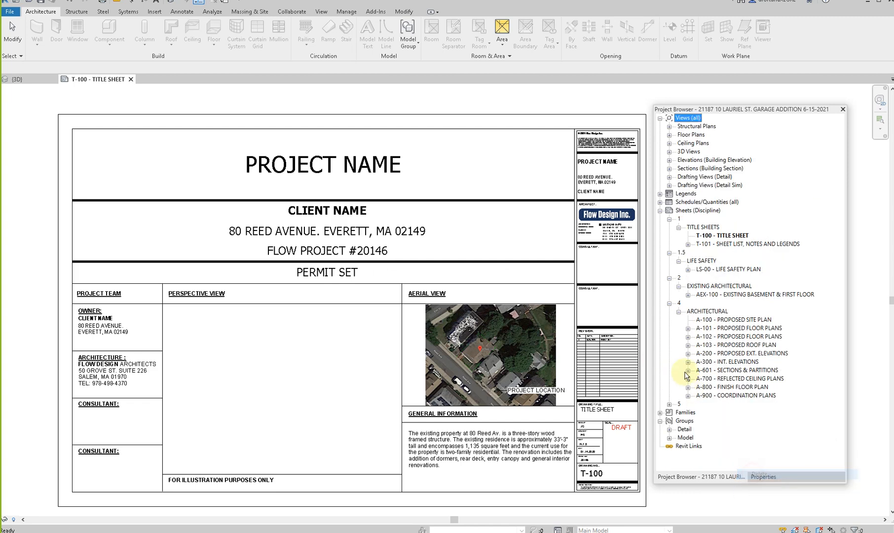
left_click(670, 404)
left_click(679, 412)
left_click(670, 405)
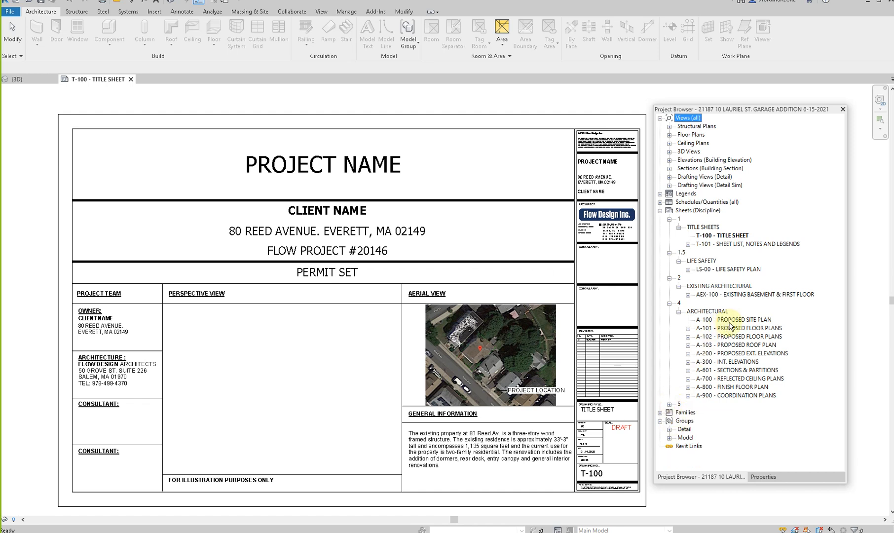
- Delete the A-102 proposed floor plans sheet and the A-300 interior elevations sheet from sheet group 4
right_click(730, 338)
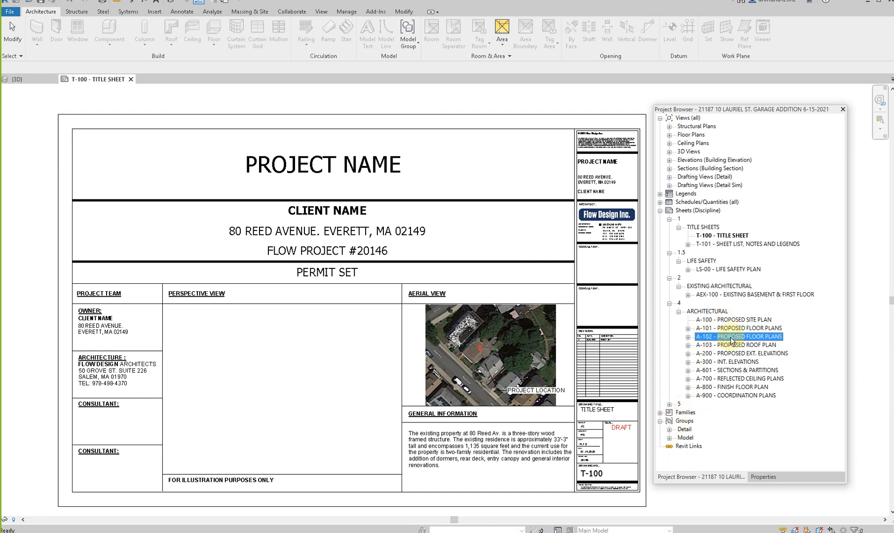
left_click(763, 229)
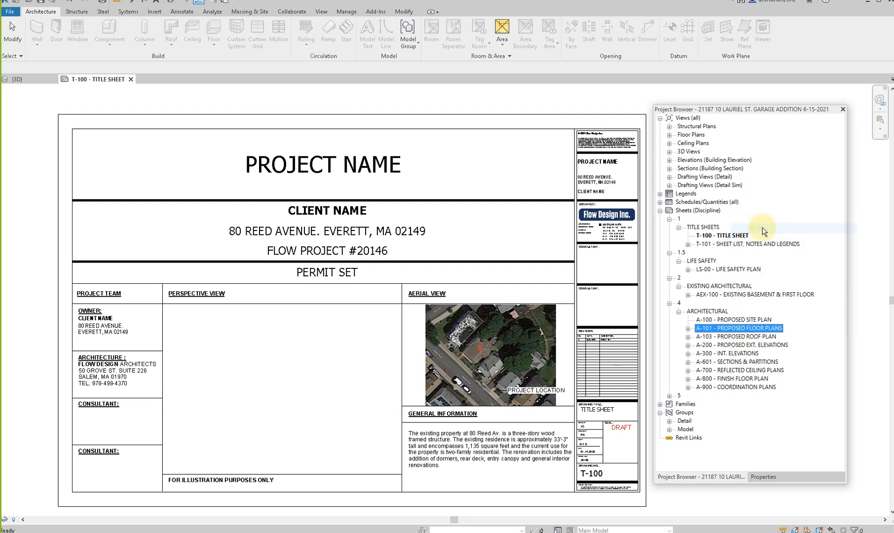
left_click(753, 337)
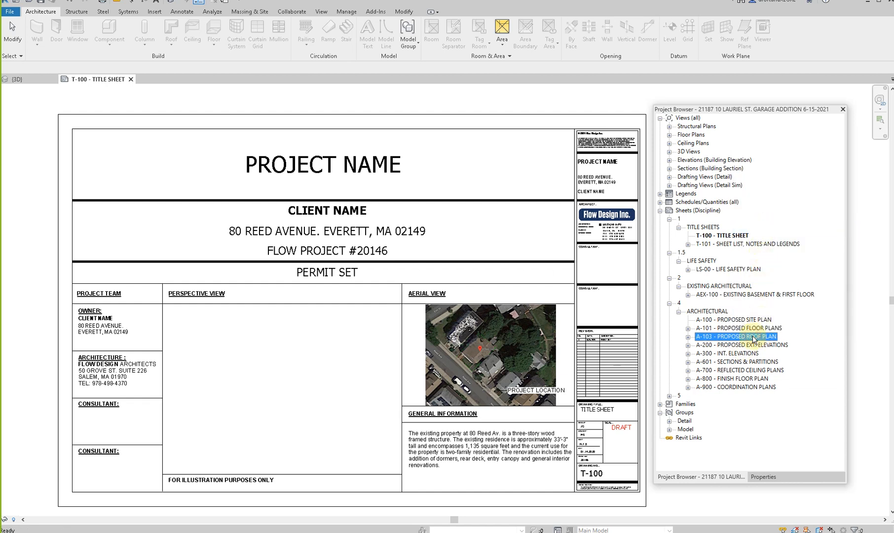
right_click(746, 353)
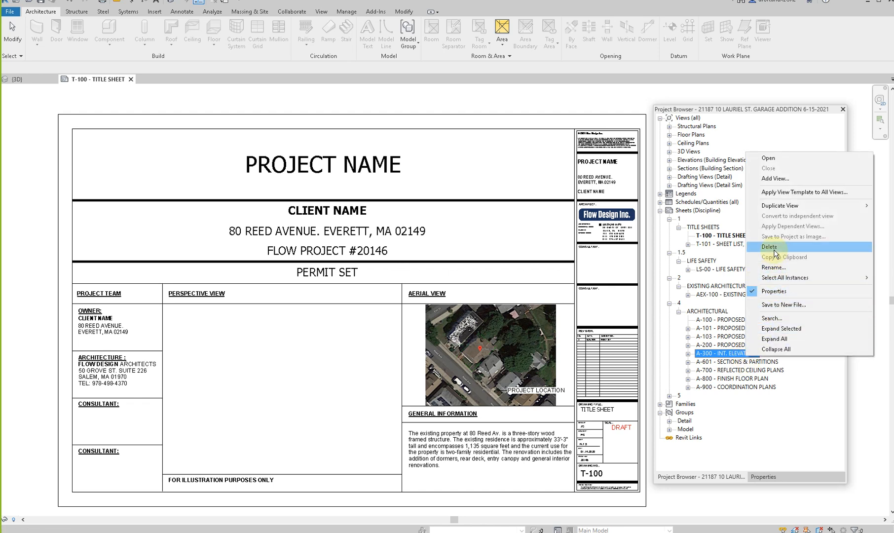
key("Escape")
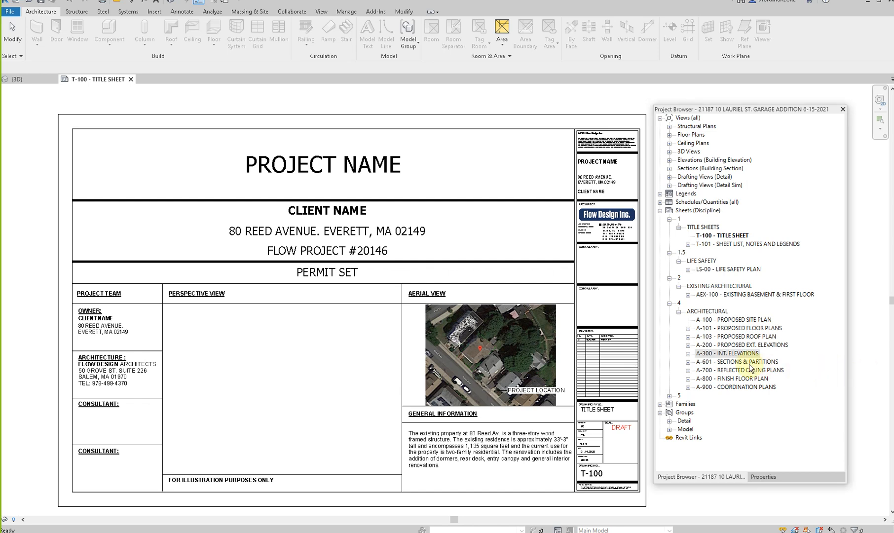
right_click(747, 355)
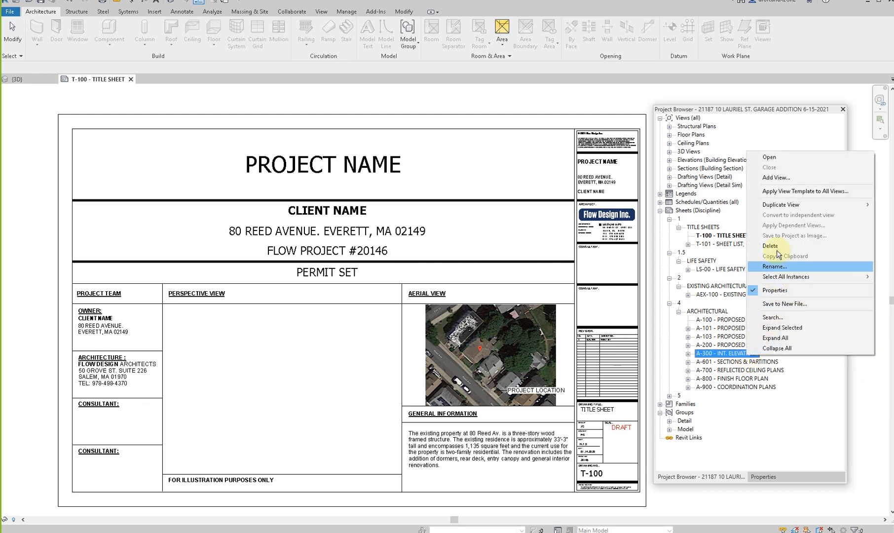
left_click(776, 245)
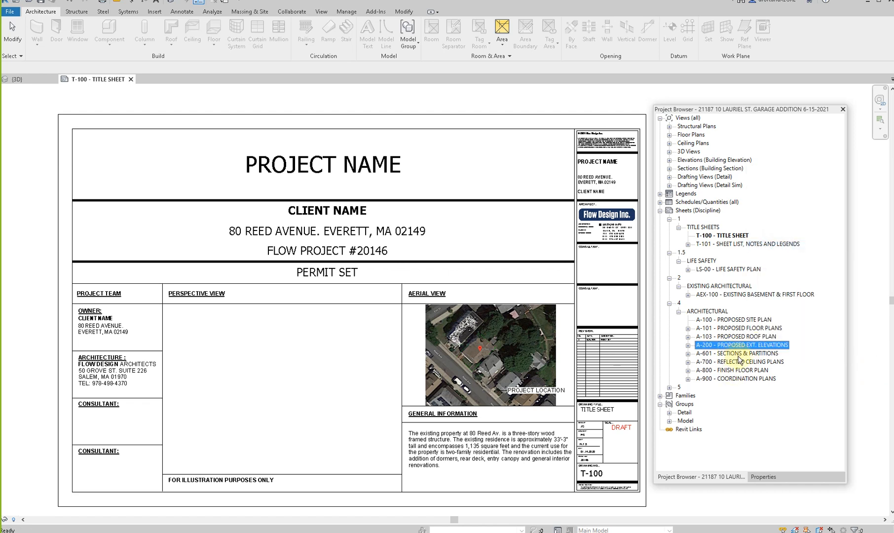
- Delete the A-700 reflected ceiling plans, A-800 finish floor plan and A-900 coordination plans sheets
left_click(735, 364)
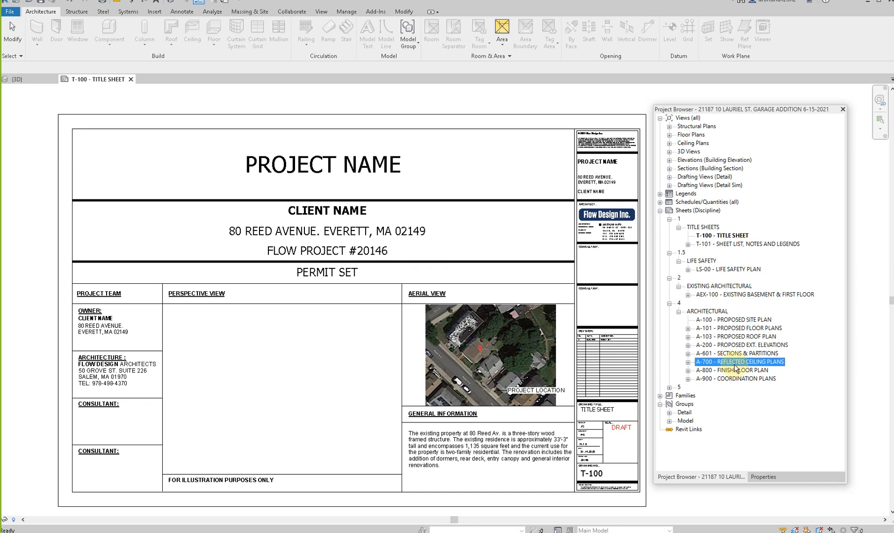
right_click(735, 365)
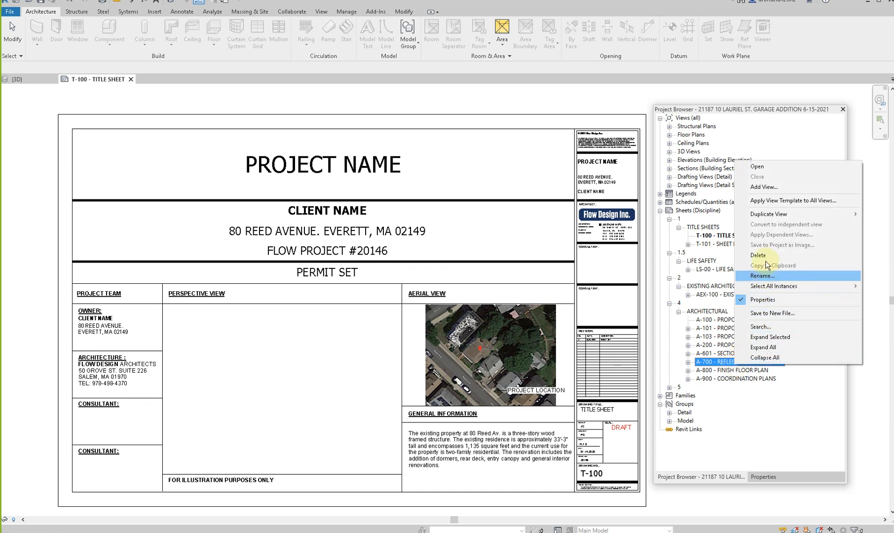
left_click(767, 256)
left_click(741, 362)
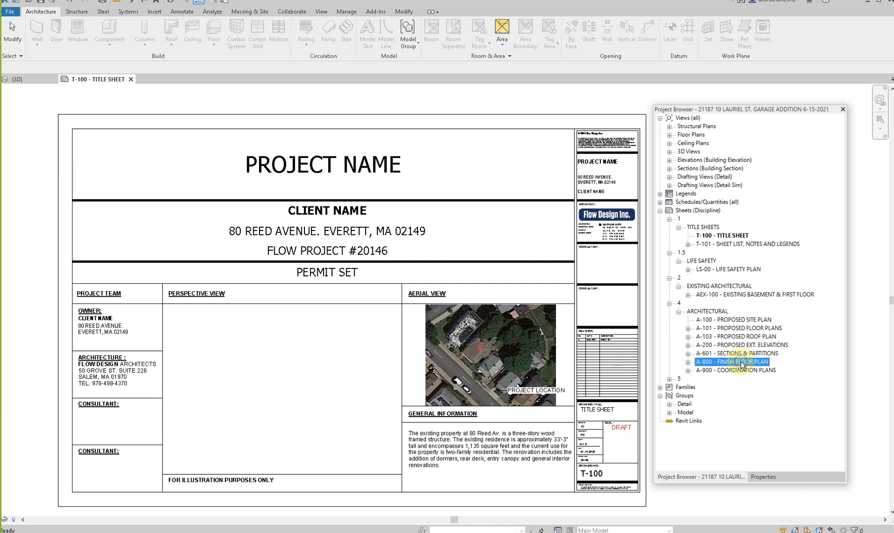
right_click(742, 364)
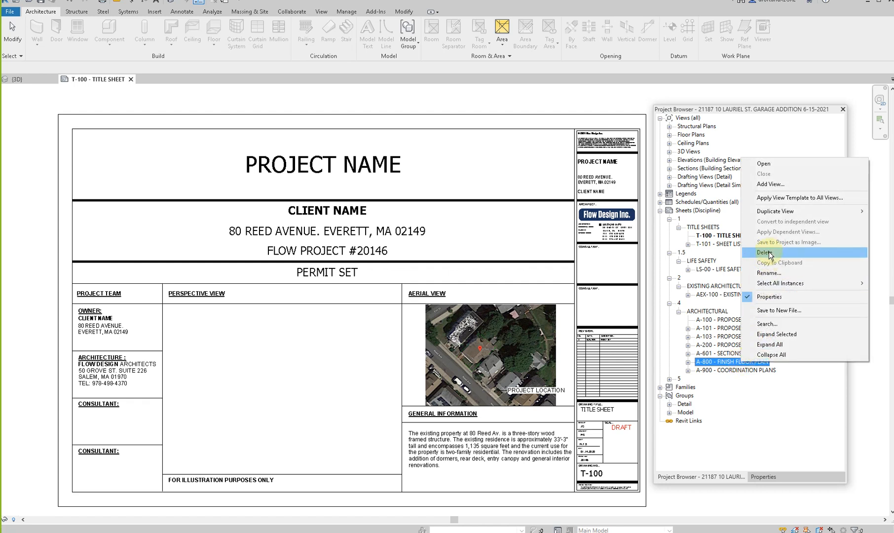
left_click(766, 252)
left_click(751, 363)
right_click(751, 364)
left_click(768, 253)
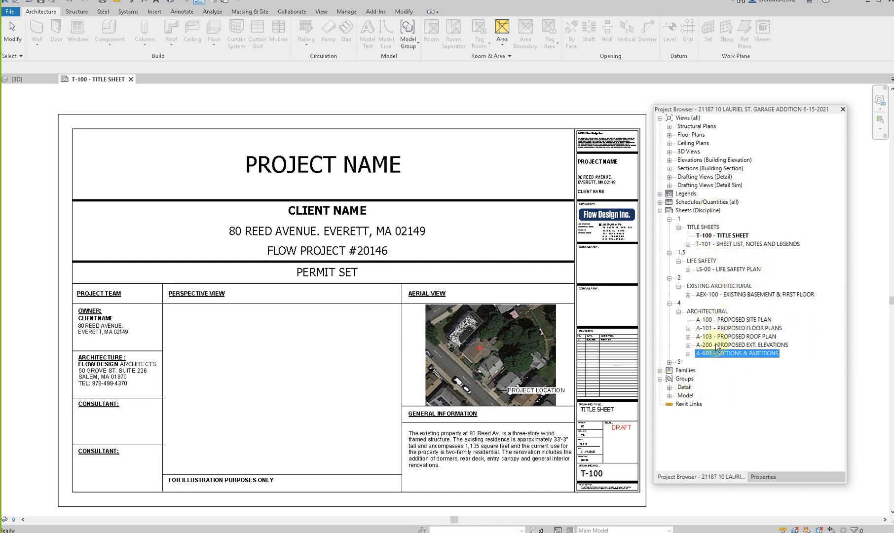
- Tile the open views and activate the Palmer garage sample's 3D view, with the Project Browser moved clear of the model
left_click(467, 235)
key("w")
key("t")
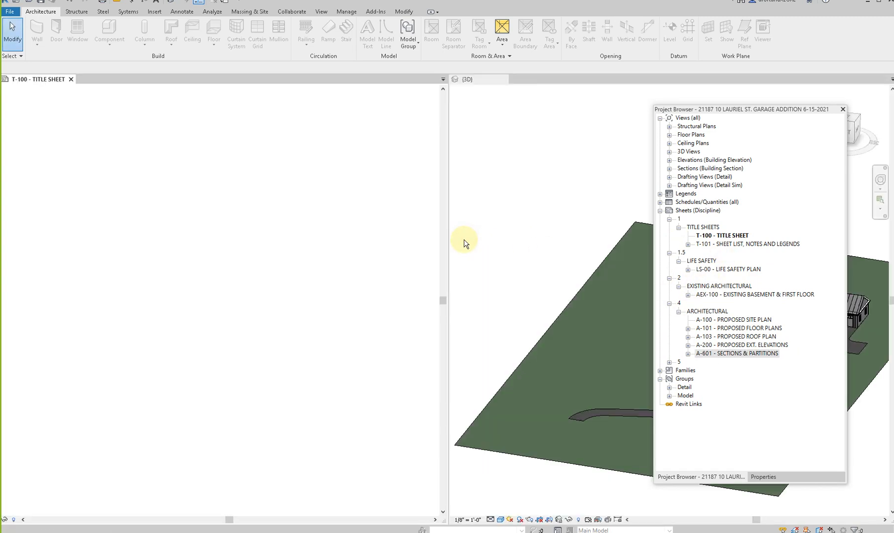
left_click(524, 242)
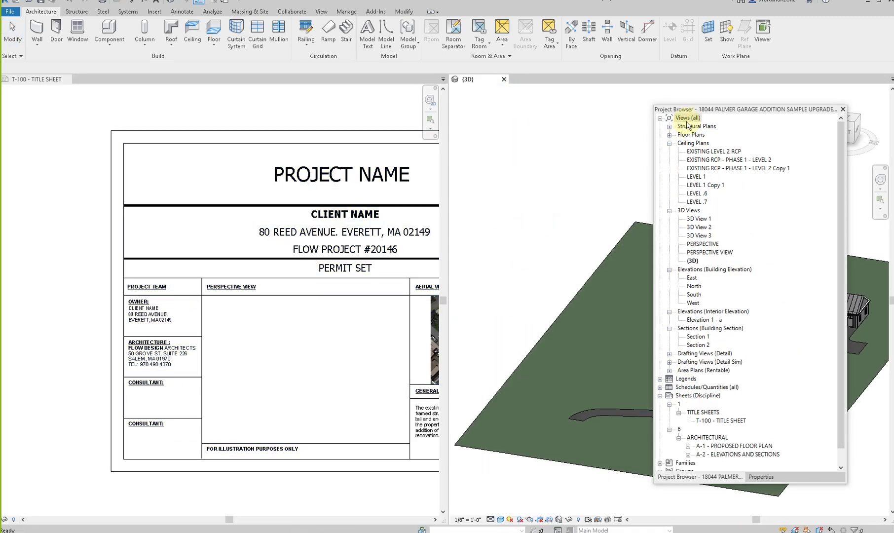
left_click_drag(709, 110, 213, 103)
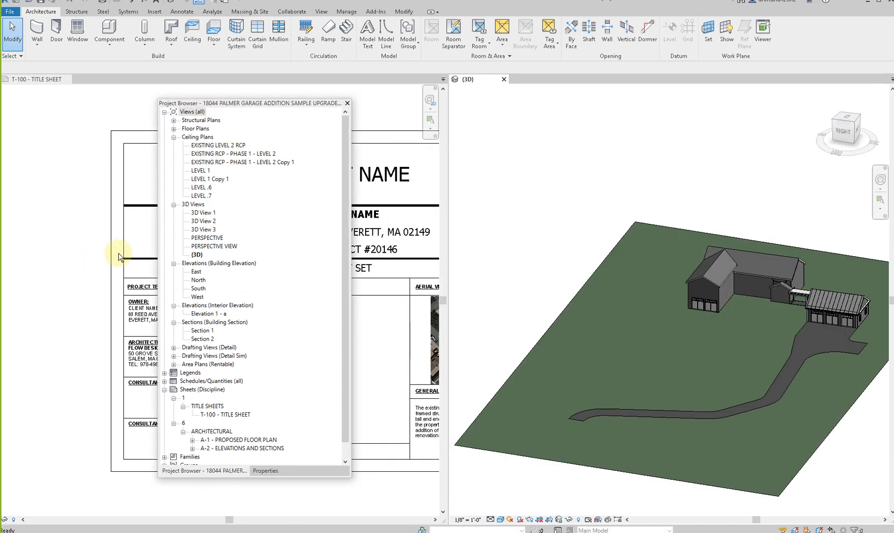
- Open the Palmer garage sample's T-100, A-1 and A-2 sheets and examine their layout and section drawings
scroll(234, 367, "down", 1)
double_click(227, 398)
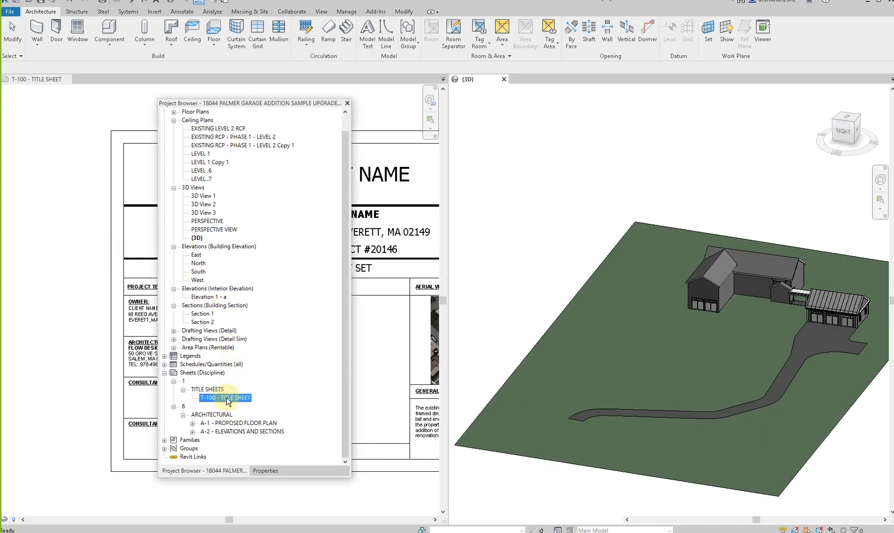
double_click(245, 424)
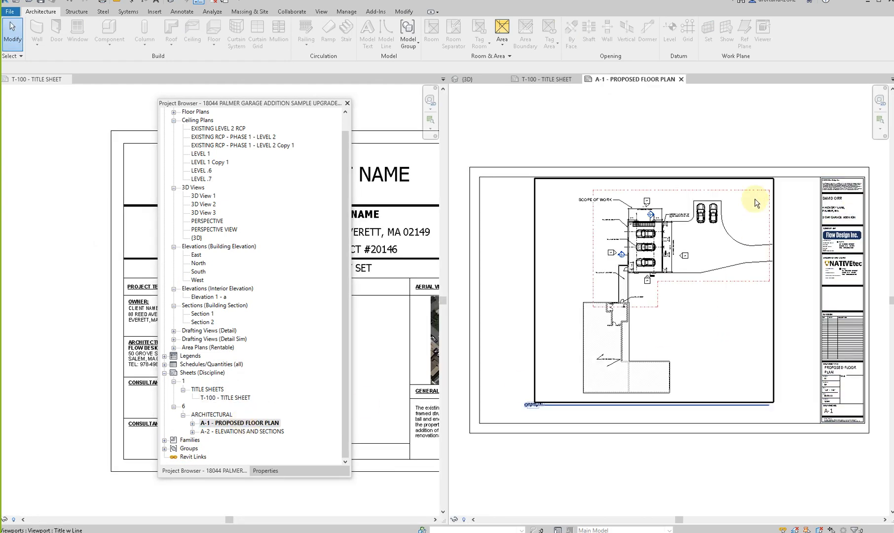
double_click(243, 431)
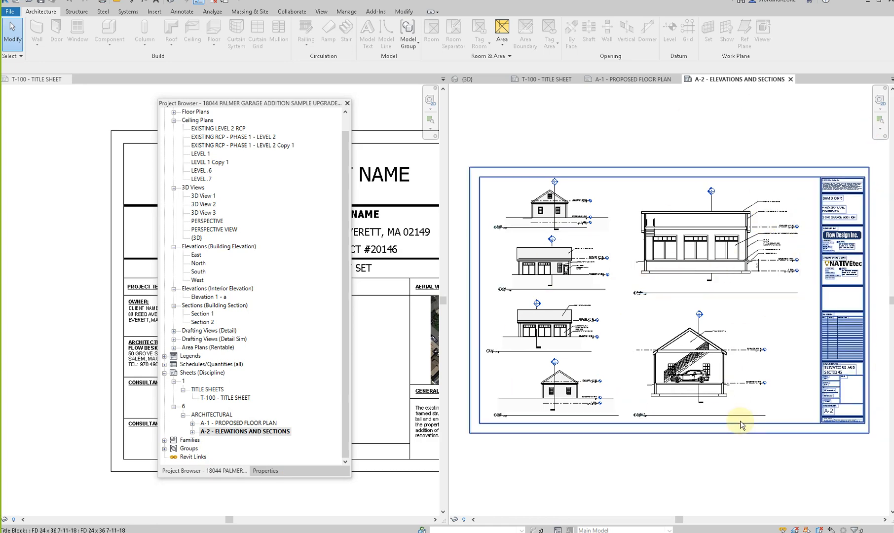
scroll(808, 256, "up", 5)
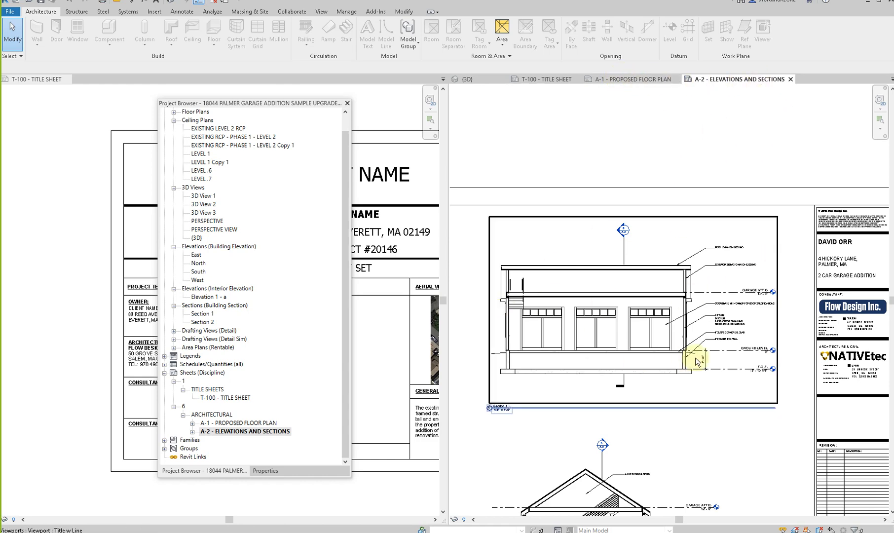
- Close the sample's A-2 and A-1 sheets, inspect the consultant logos in the T-100 title block, and close that sheet
left_click(790, 79)
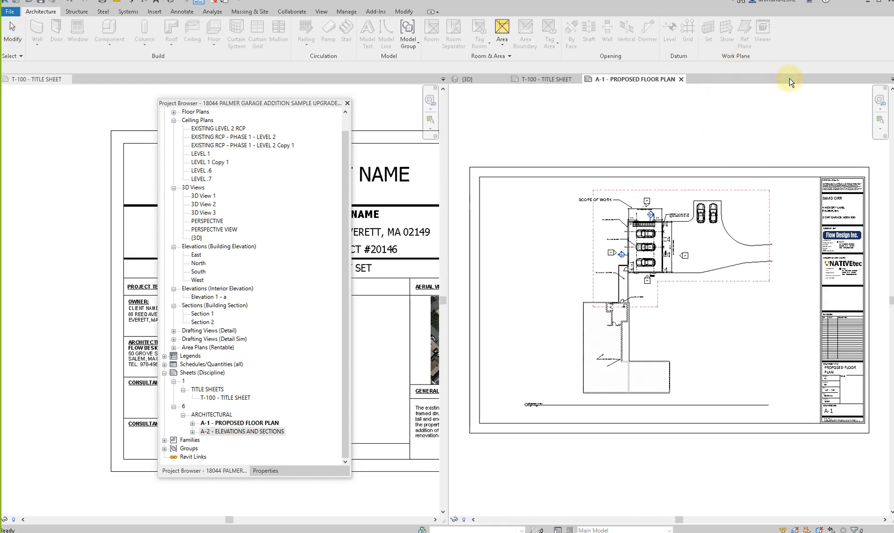
left_click(682, 79)
scroll(844, 217, "up", 5)
scroll(833, 203, "up", 6)
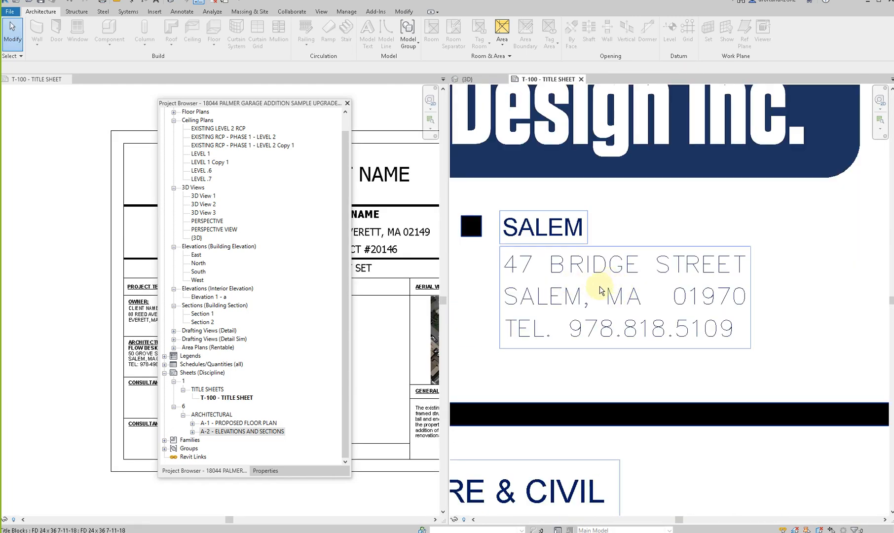
scroll(751, 321, "down", 5)
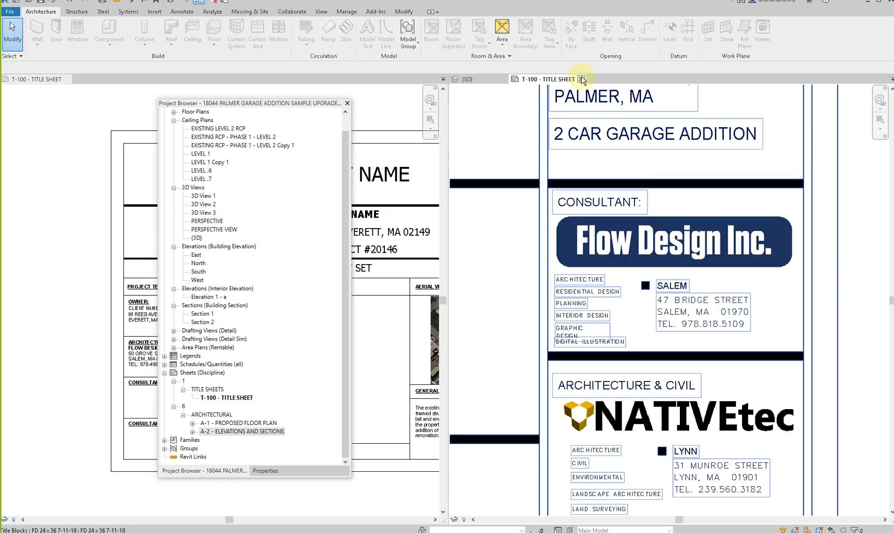
left_click(583, 80)
scroll(551, 220, "down", 2)
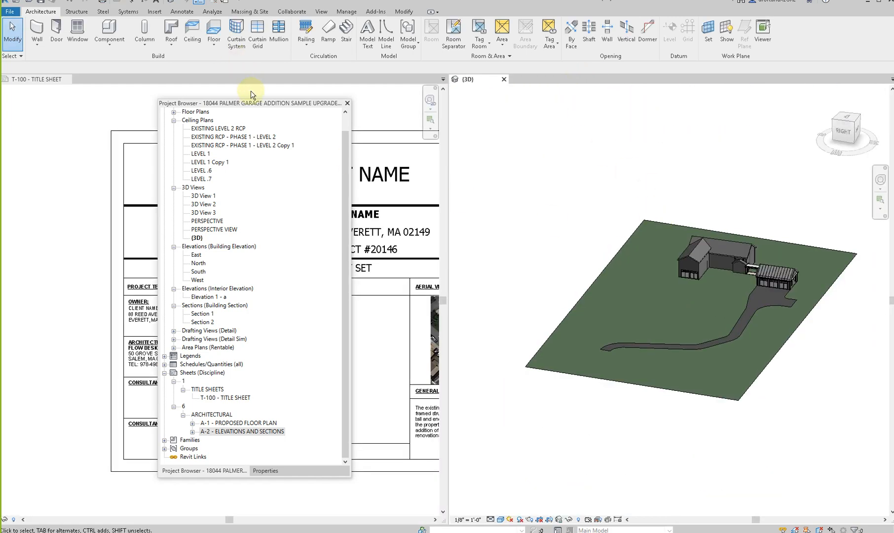
- Set the project name on the new project's T-100 title sheet to the site's street address followed by "GARAGE ADDITION"
left_click_drag(254, 104, 706, 124)
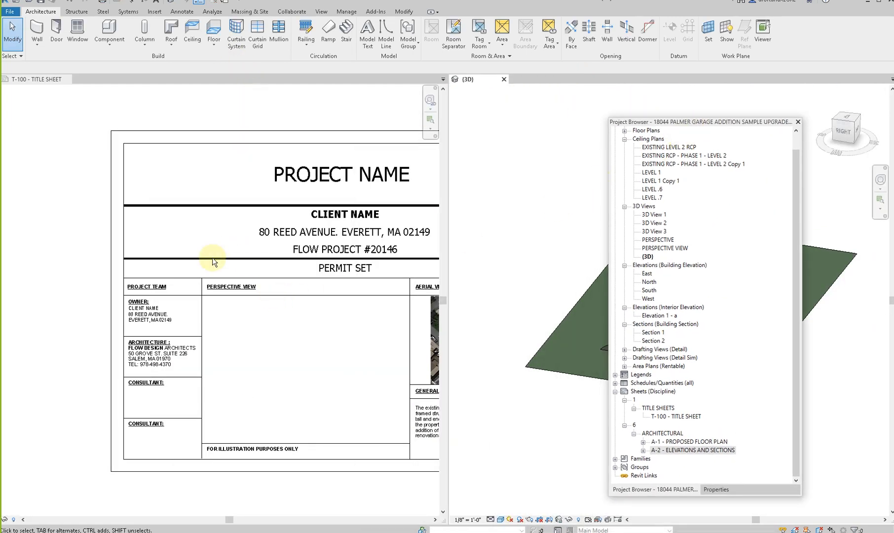
left_click(185, 231)
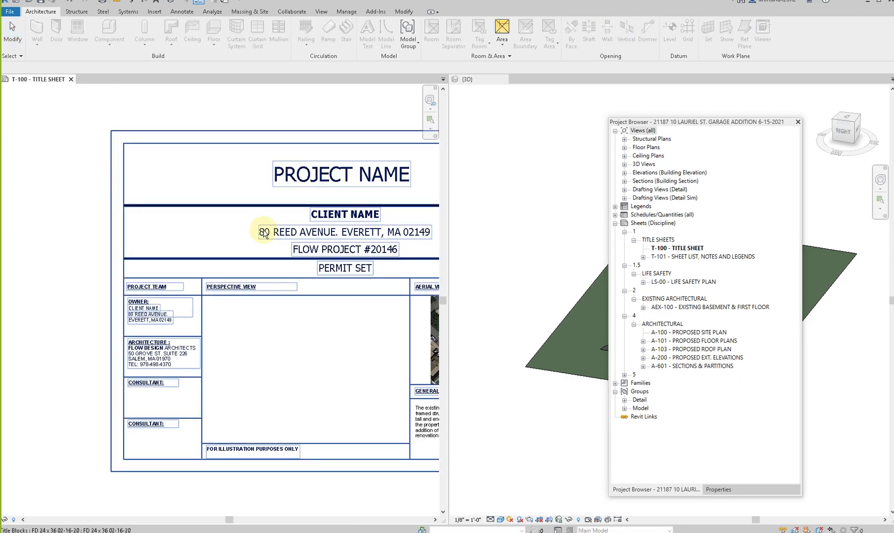
scroll(260, 228, "down", 2)
middle_click_drag(351, 243, 243, 273)
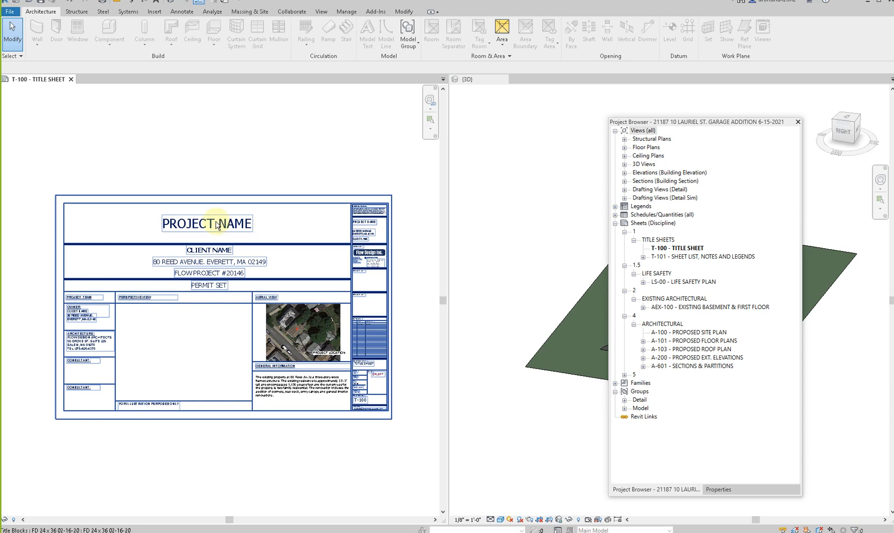
left_click(217, 224)
left_click(217, 222)
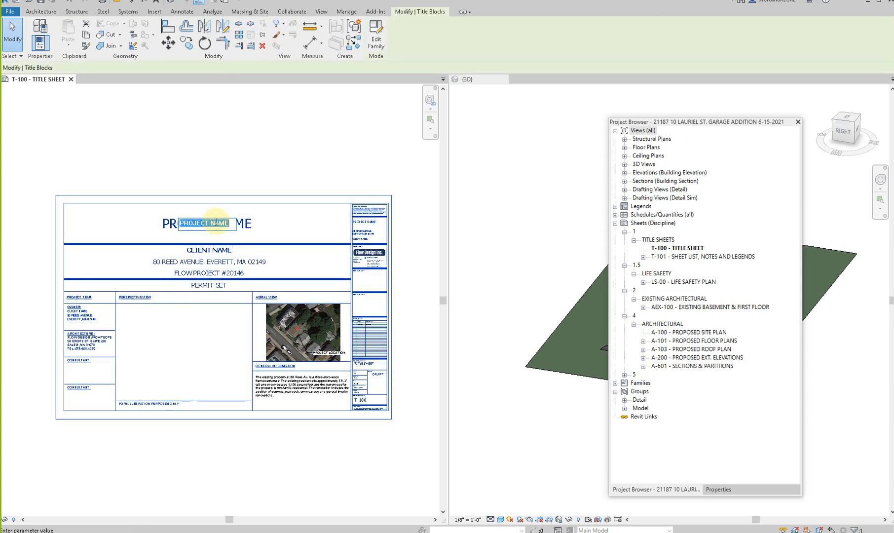
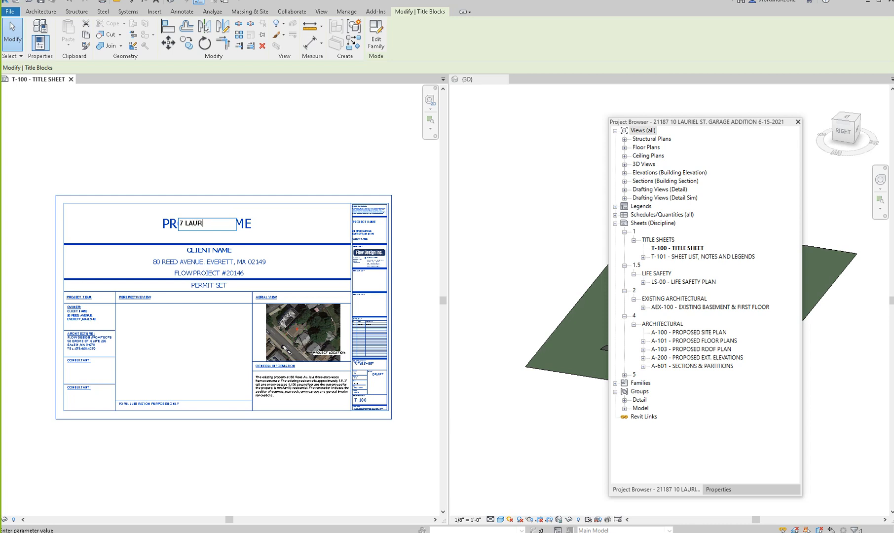
type("TIO")
type("N")
left_click(204, 324)
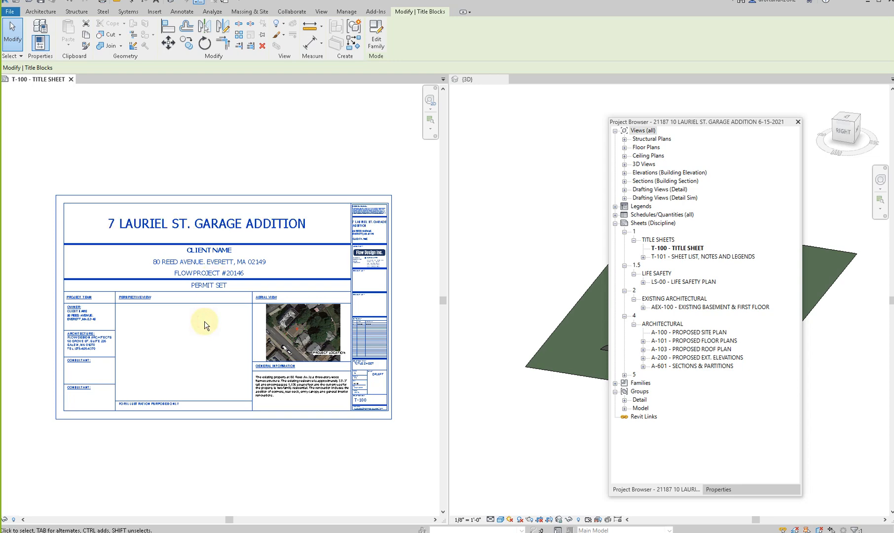
- Switch to File Explorer and open the proposal PDF from the detached garage project's F_Proposal folder, moving both windows off the drawing
key("alt+Tab")
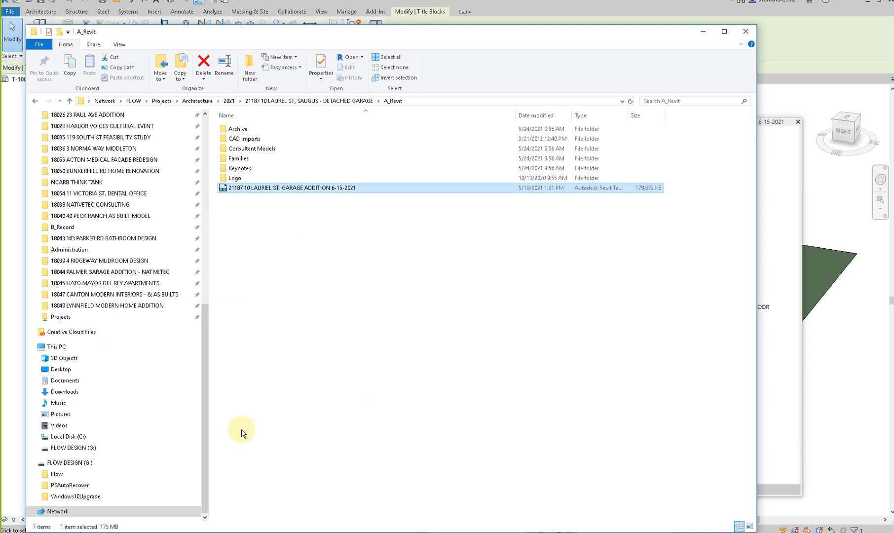
left_click_drag(299, 36, 298, 70)
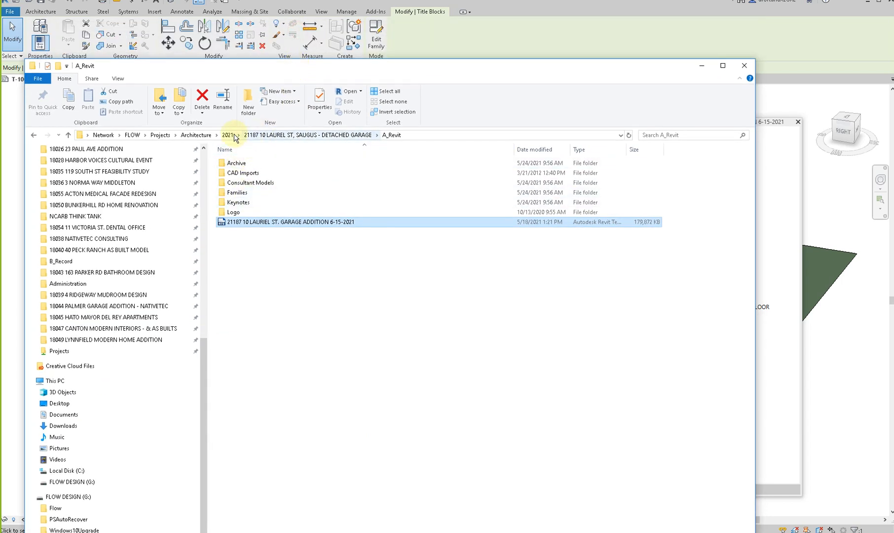
left_click(230, 134)
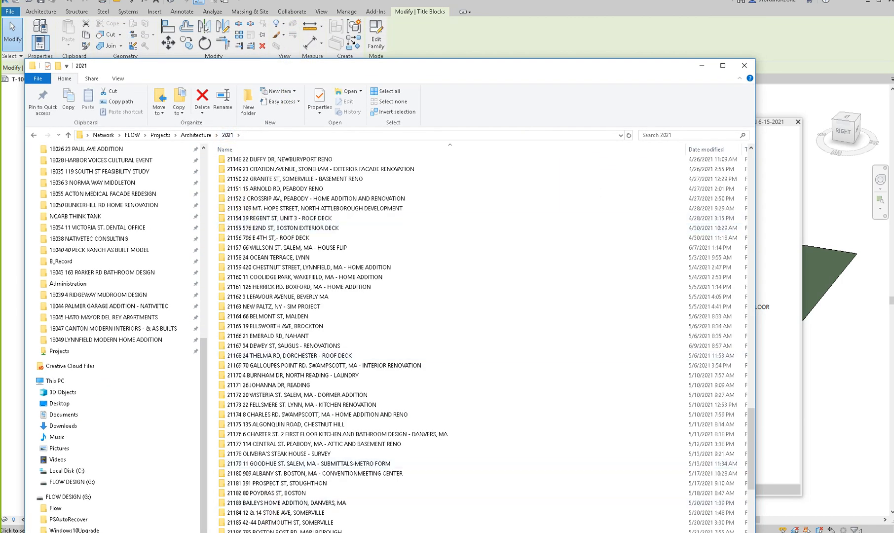
double_click(262, 532)
double_click(236, 212)
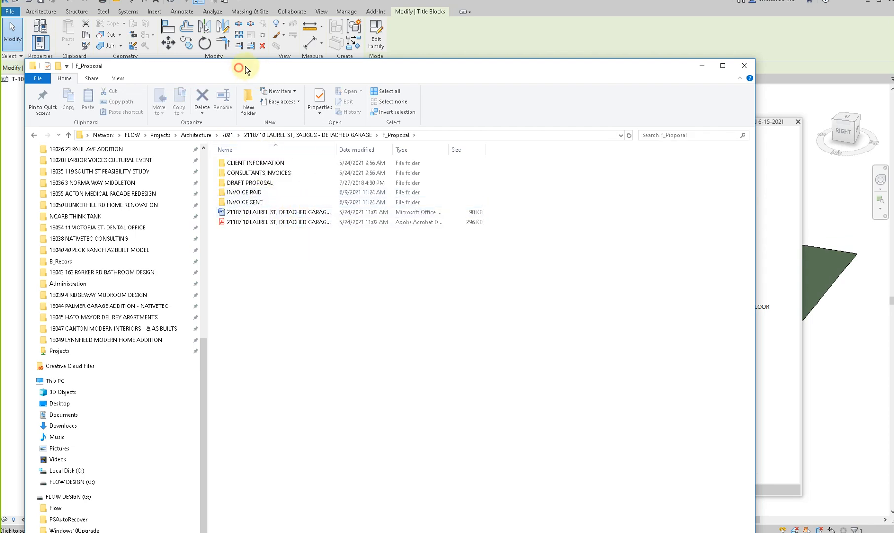
left_click_drag(238, 69, 893, 60)
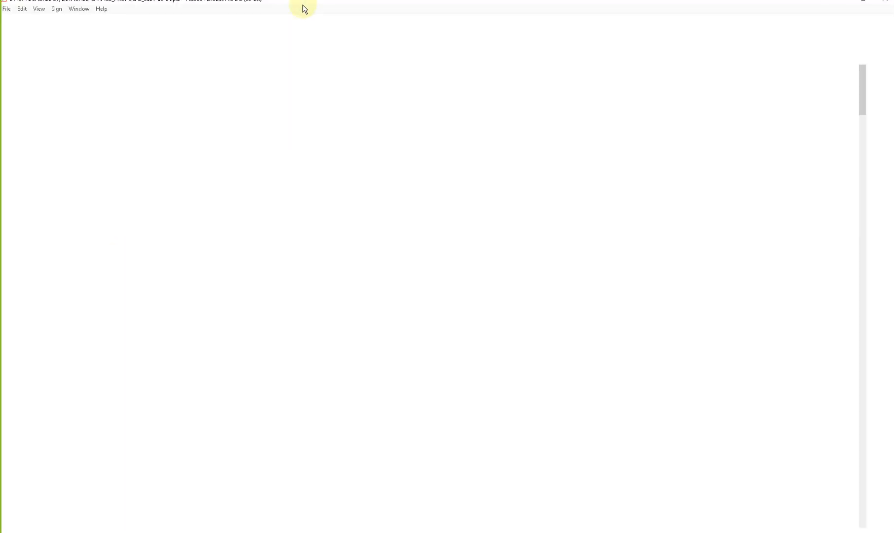
left_click_drag(262, 1, 893, 84)
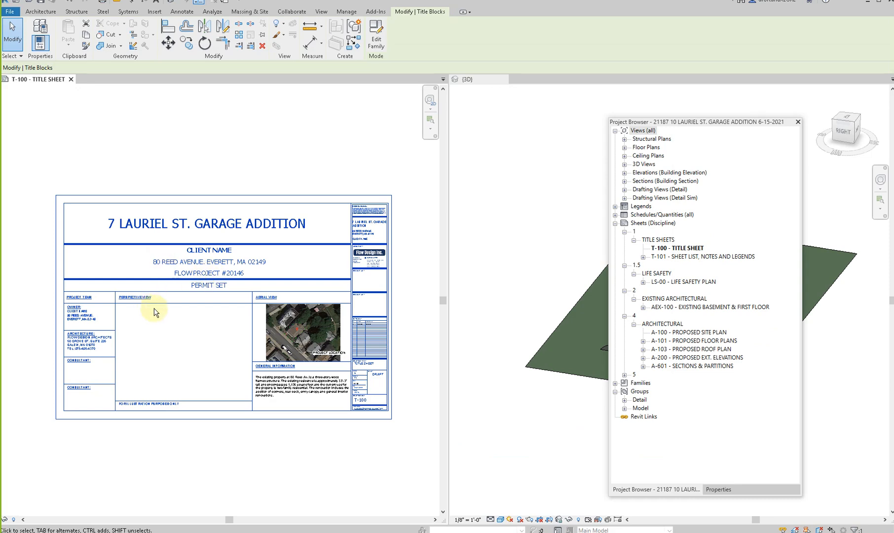
- Fill in the client's name in the title sheet's Owner block and replace the address beneath it with the project's full address
scroll(74, 316, "up", 5)
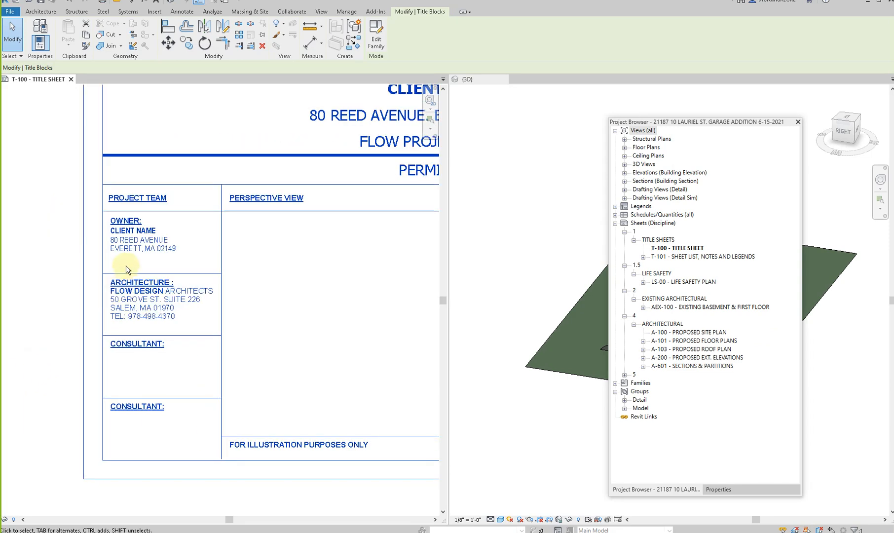
left_click(125, 211)
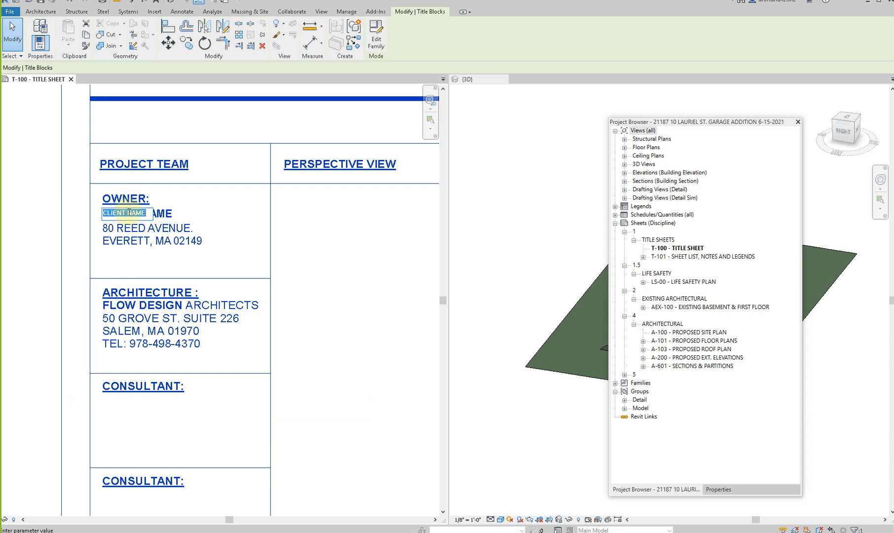
type("M")
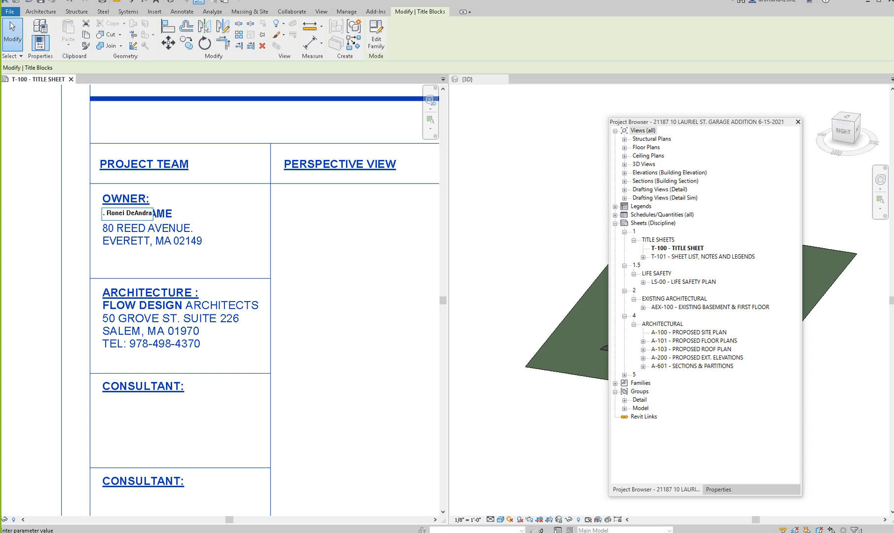
left_click(143, 236)
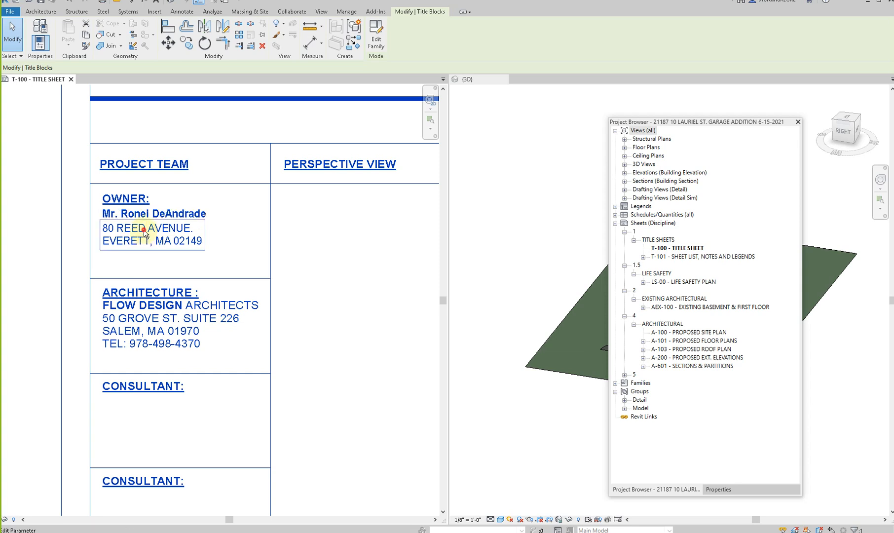
left_click(156, 237)
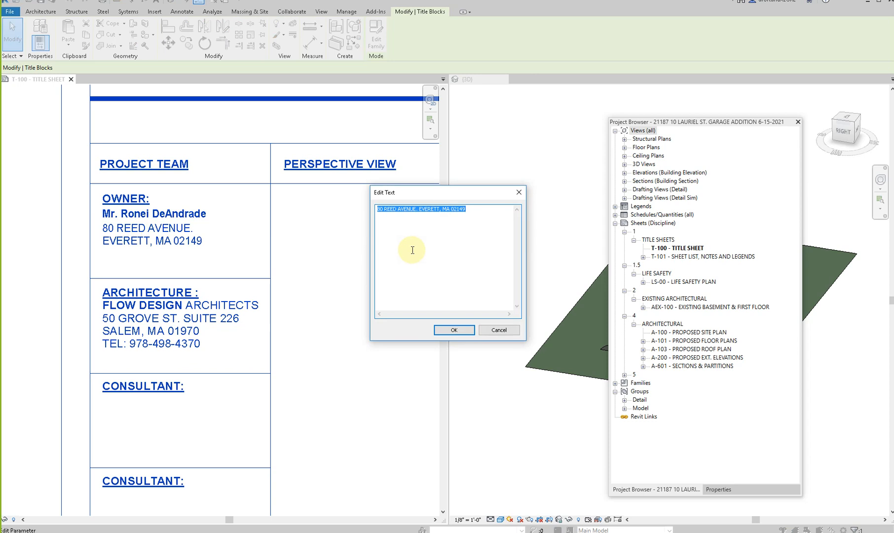
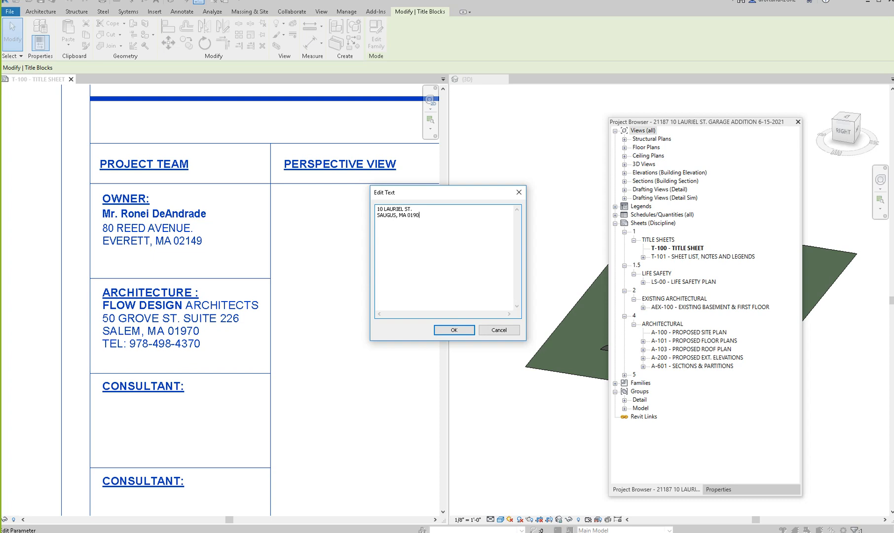
left_click(454, 329)
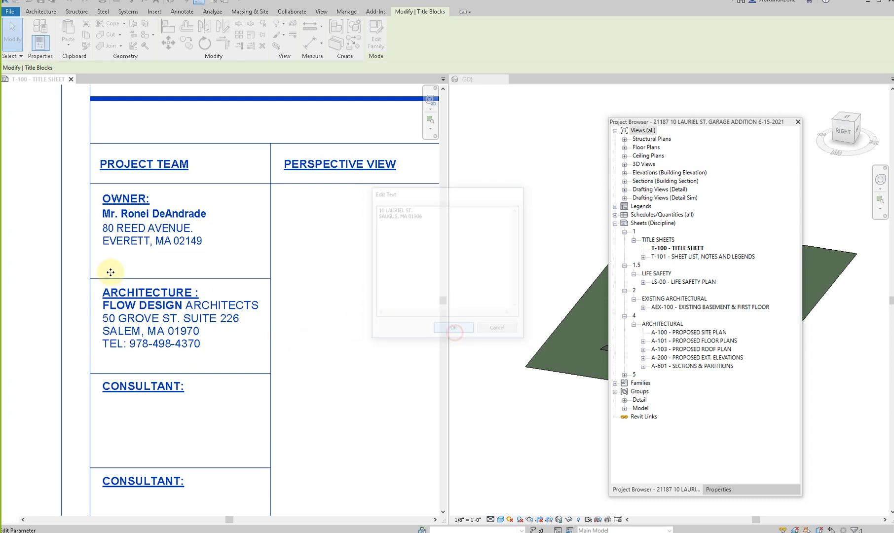
scroll(155, 244, "up", 2)
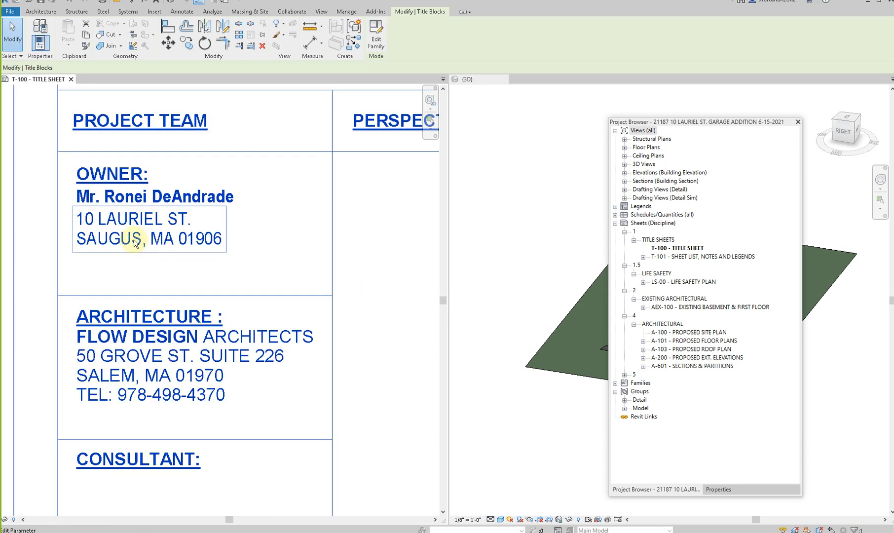
scroll(227, 267, "down", 2)
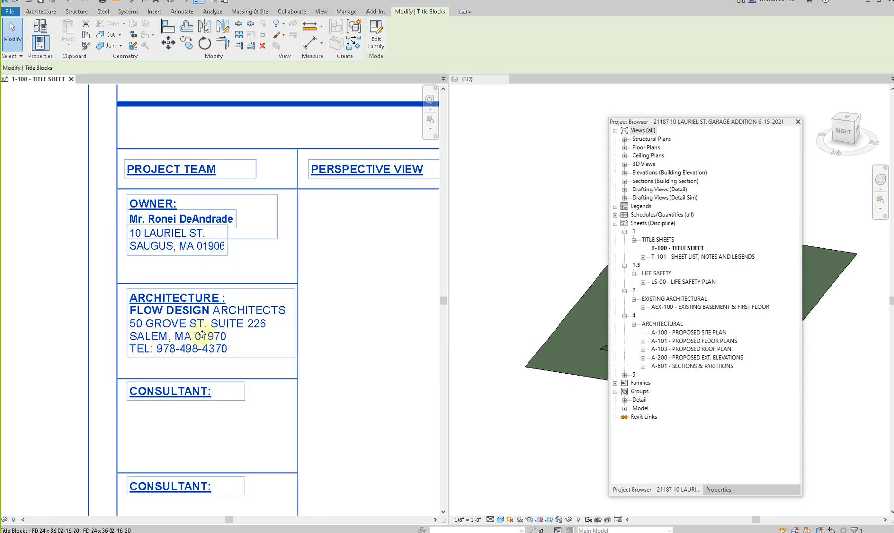
- Rewrite the client's name in the Owner block in all capital letters
left_click(195, 218)
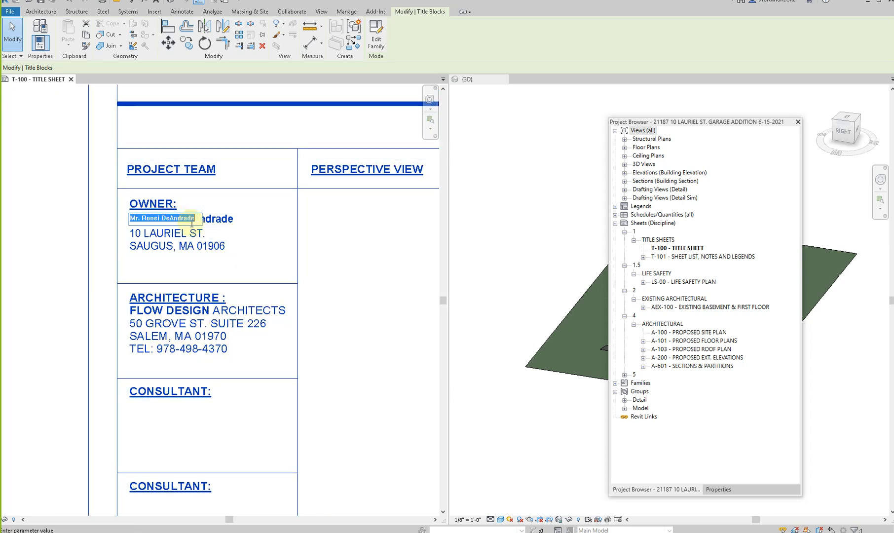
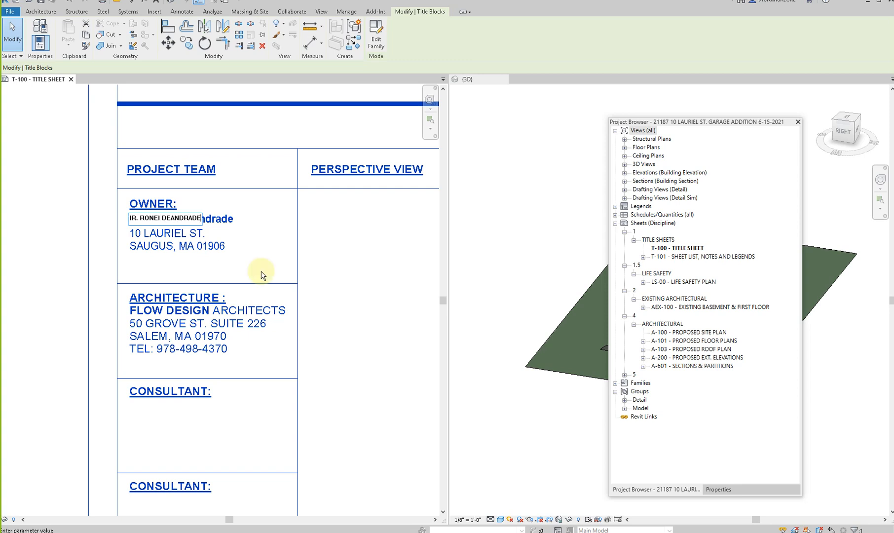
left_click(373, 262)
- Open the title block family for editing and delete the lower CONSULTANT: text from the Project Team column
scroll(240, 268, "down", 2)
middle_click_drag(243, 273, 157, 277)
scroll(210, 240, "down", 2)
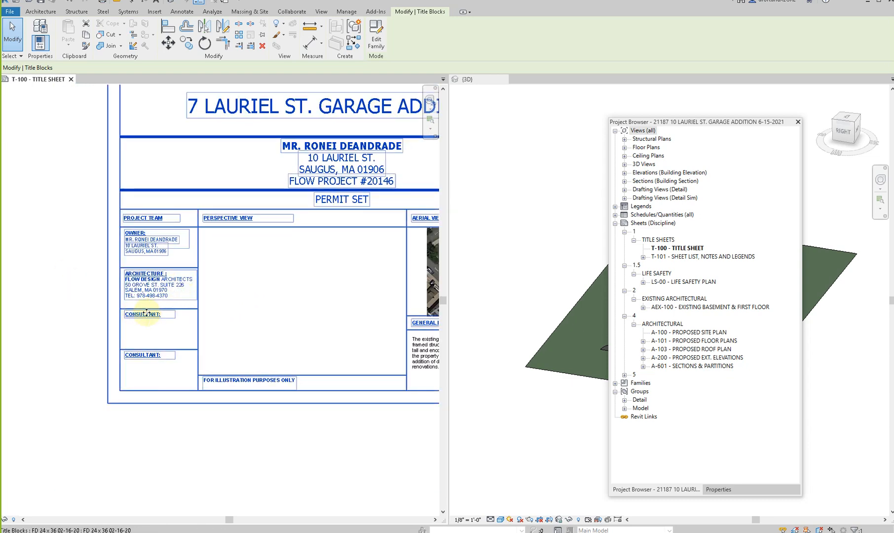
scroll(147, 313, "down", 1)
scroll(149, 296, "up", 3)
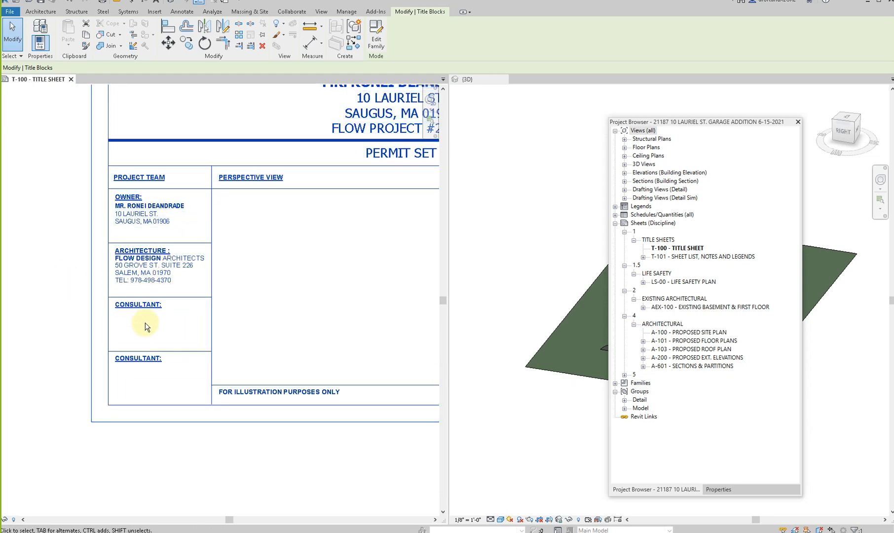
left_click(377, 42)
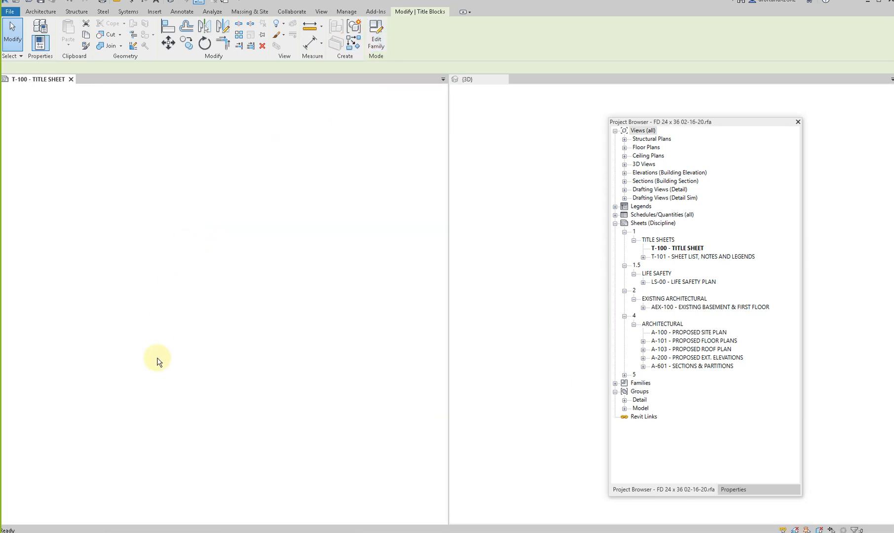
scroll(69, 397, "up", 5)
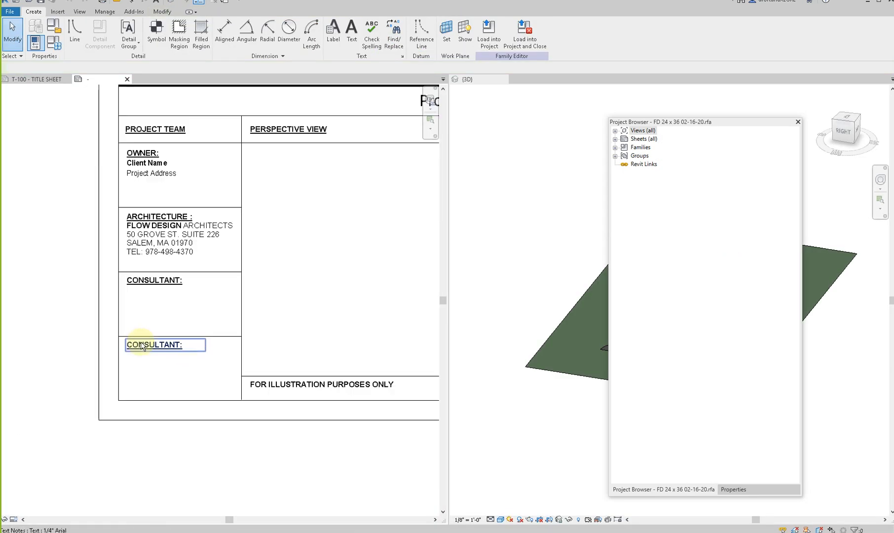
left_click(143, 348)
key("Delete")
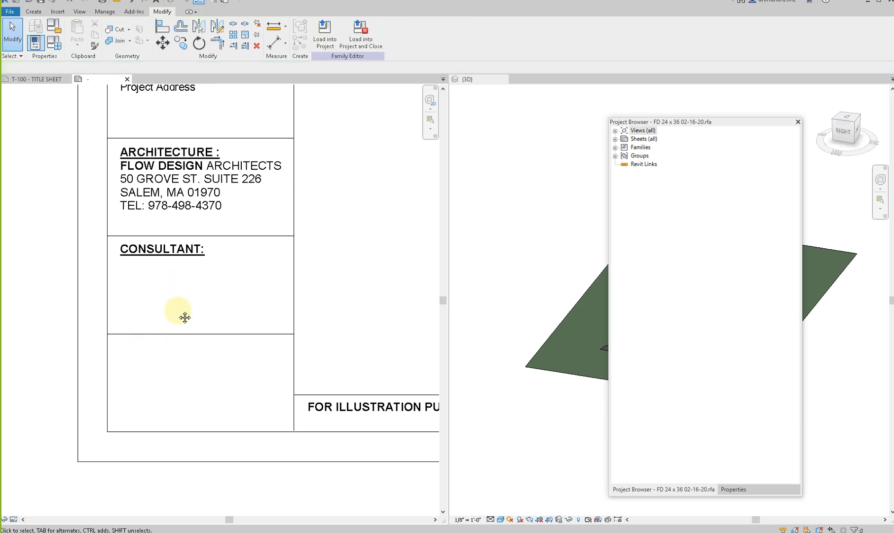
- Dimension the Project Team column's horizontal lines in one string, leaving out the lowest divider, and make the segments equal
middle_click_drag(173, 282, 183, 344)
scroll(181, 344, "down", 2)
key("d")
key("i")
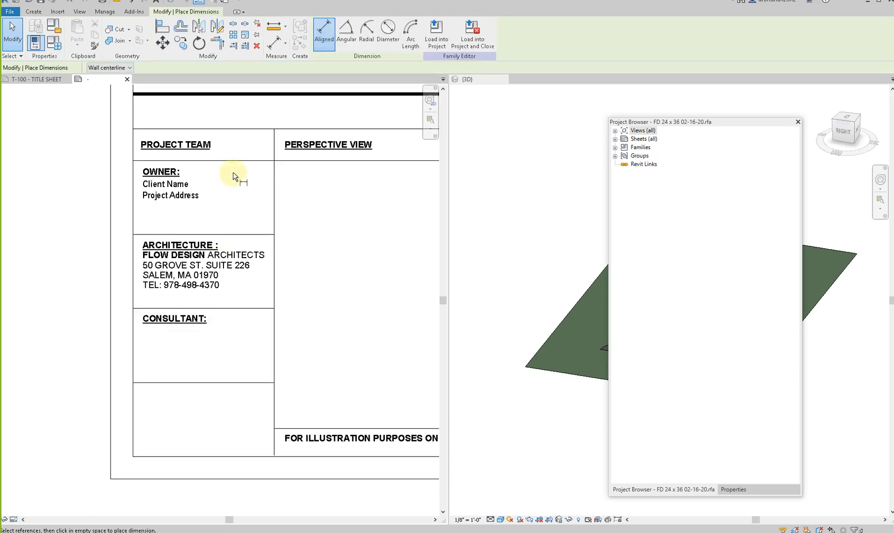
left_click(234, 161)
left_click(243, 234)
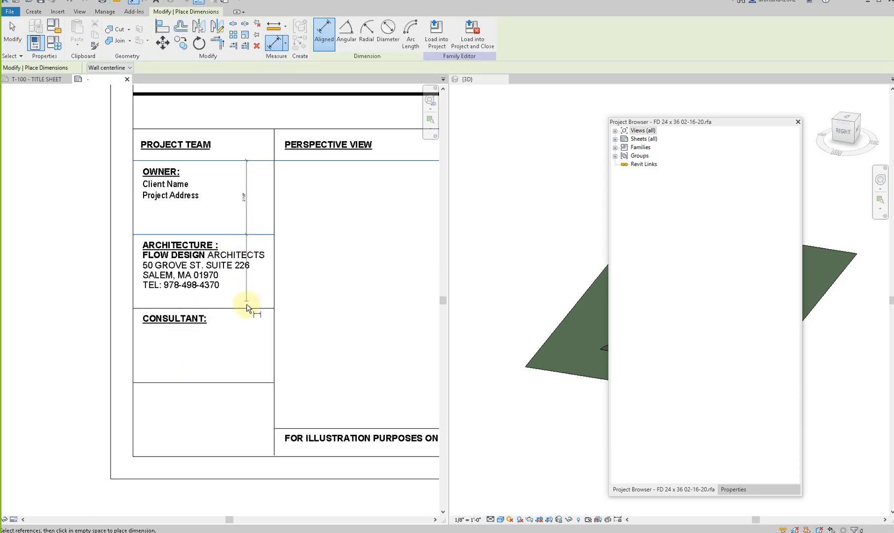
left_click(246, 309)
left_click(247, 382)
left_click(244, 456)
left_click(241, 375)
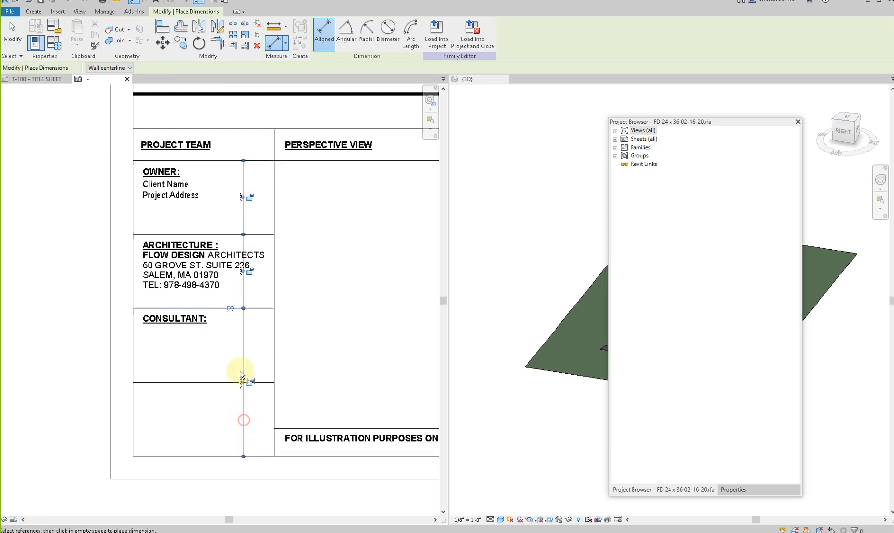
left_click(233, 309)
key("Escape")
key("Escape")
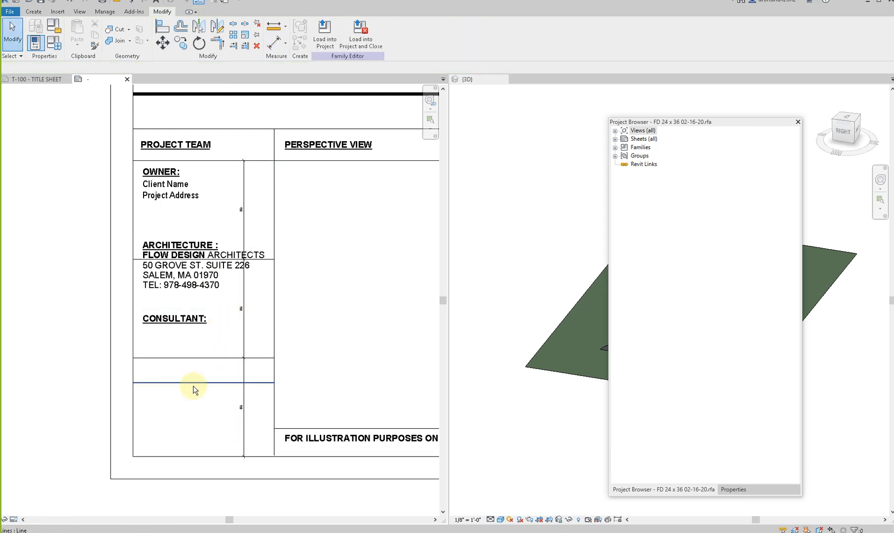
- Delete the leftover lowest divider line and the dimension string from the Project Team column
left_click(193, 385)
key("Delete")
left_click(244, 316)
key("Delete")
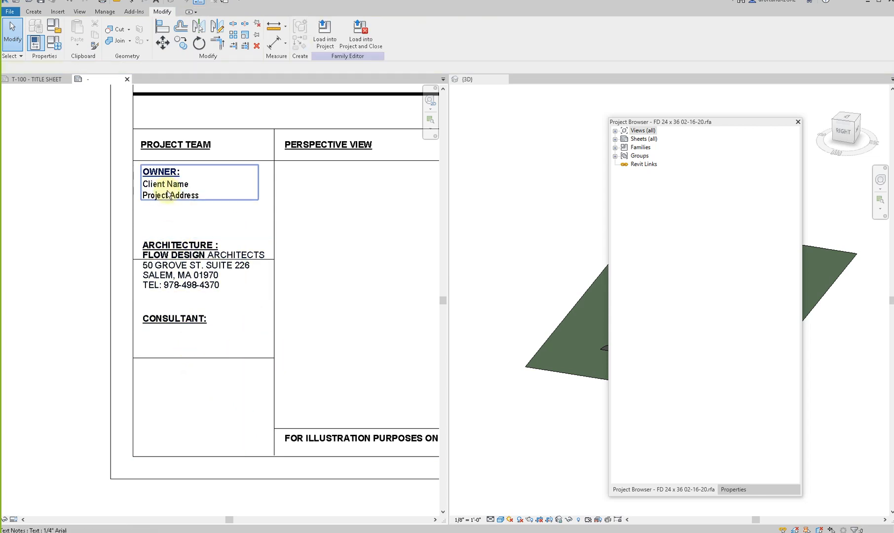
- Move the CONSULTANT and ARCHITECTURE text down so each sits just below its repositioned divider line
left_click(170, 320)
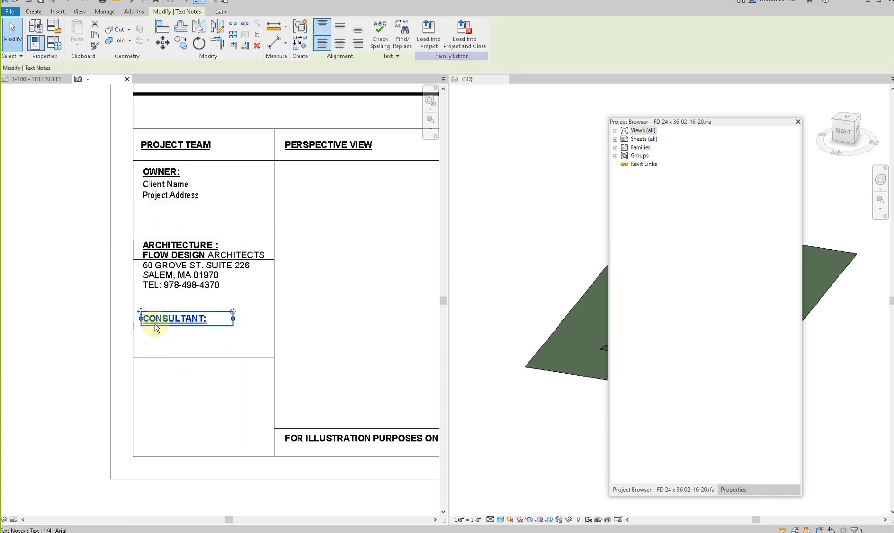
left_click_drag(138, 310, 140, 361)
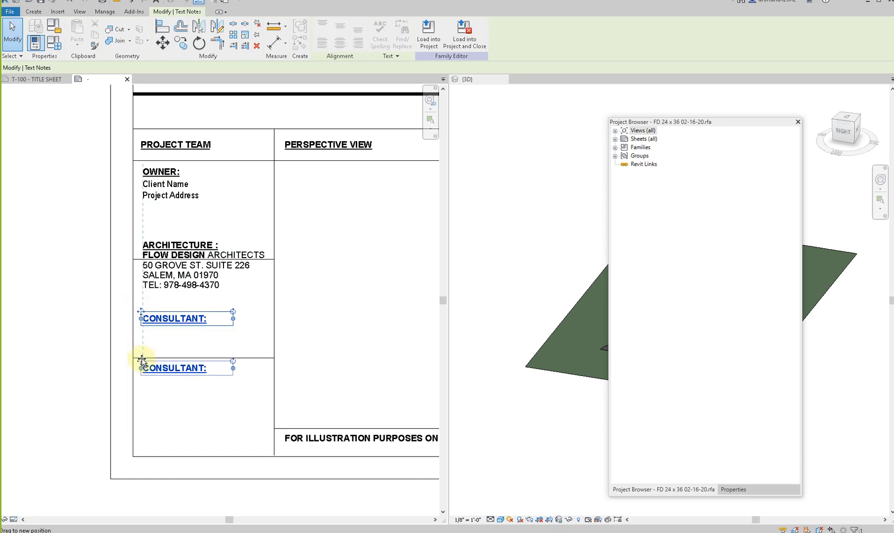
left_click(150, 287)
left_click_drag(141, 238, 141, 264)
left_click(226, 237)
scroll(149, 270, "down", 3)
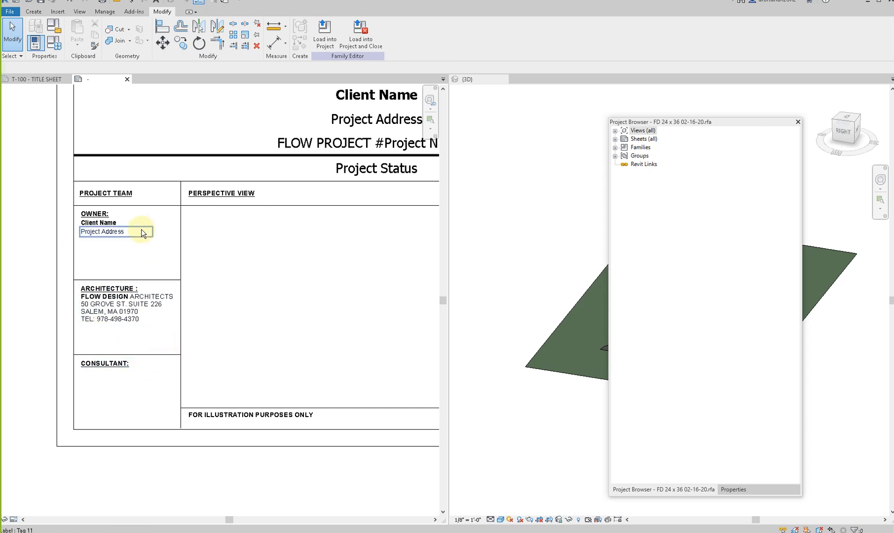
- Undo the Project Team column's text moves, deletions and equal line spacing
scroll(153, 246, "up", 2)
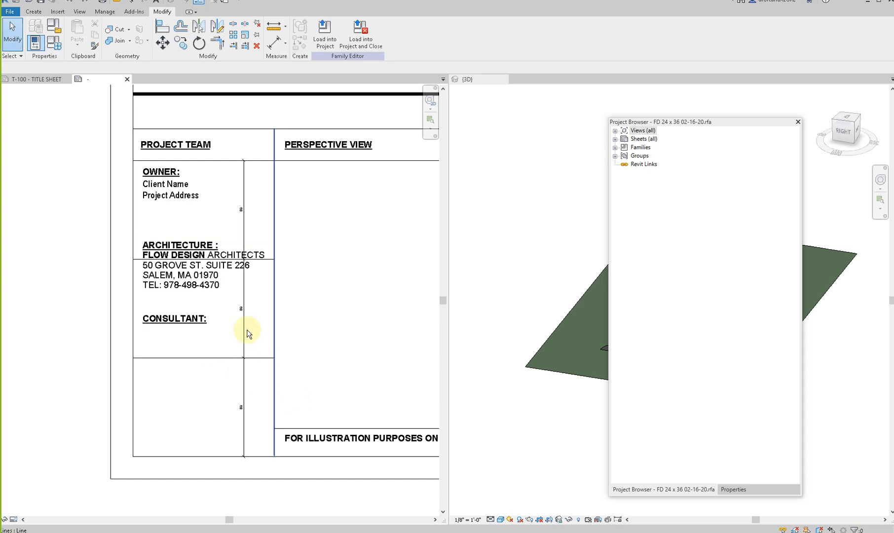
key("ctrl+z")
key("ctrl+z")
- Delete the lowest divider in the Project Team column, then dimension the four remaining horizontal lines and set their spacing equal
left_click(248, 383)
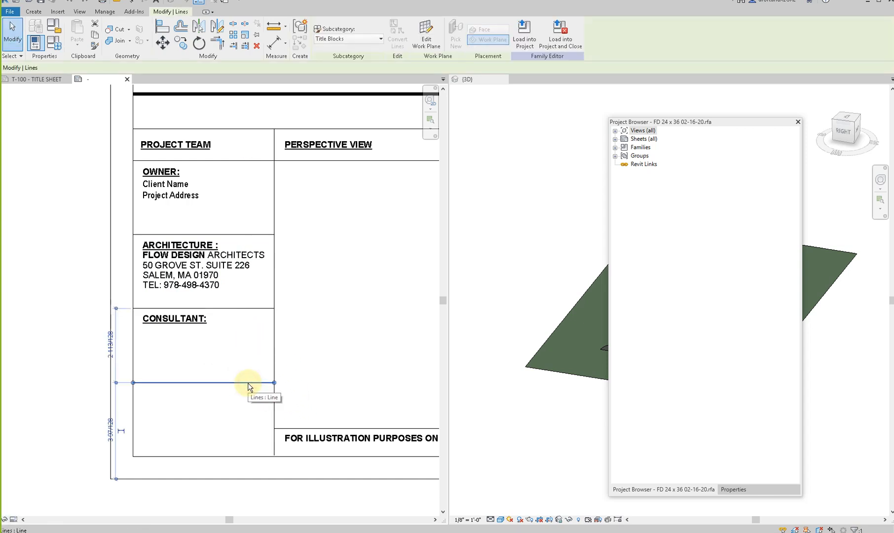
key("Delete")
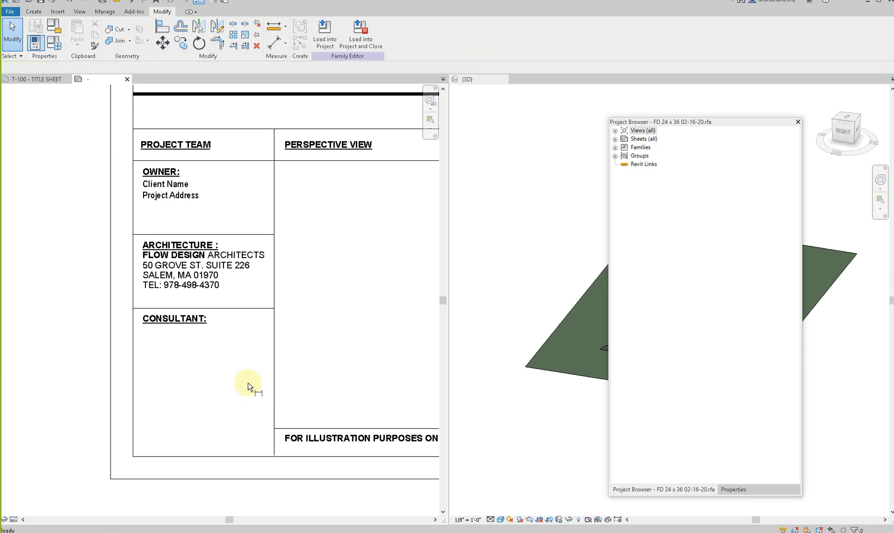
key("d")
key("i")
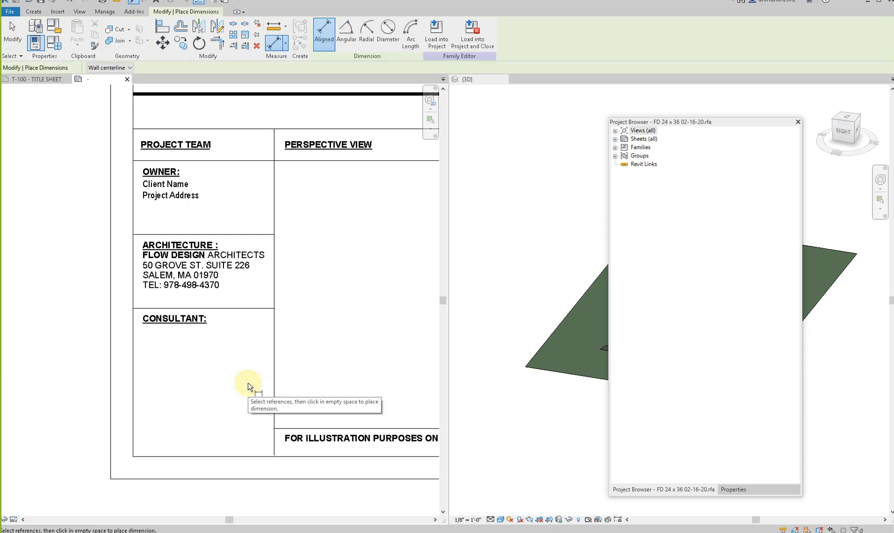
left_click(257, 456)
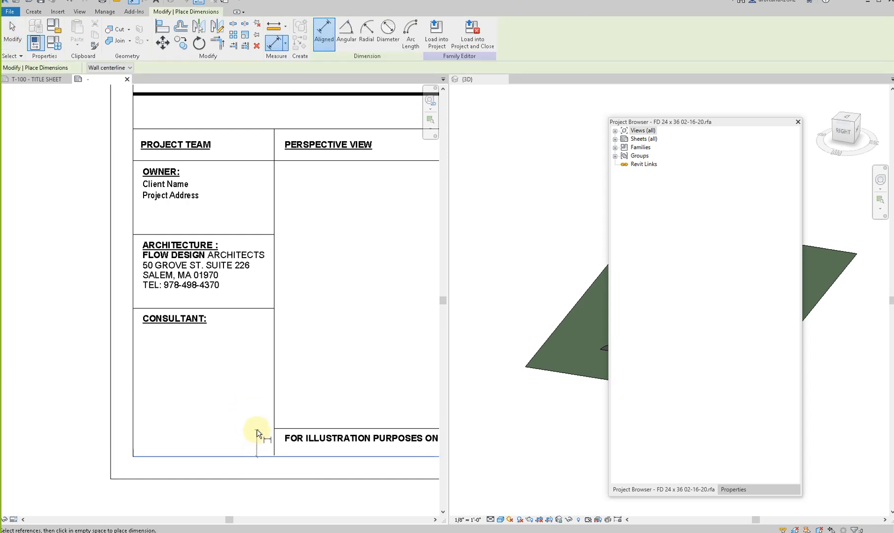
left_click(252, 310)
left_click(245, 235)
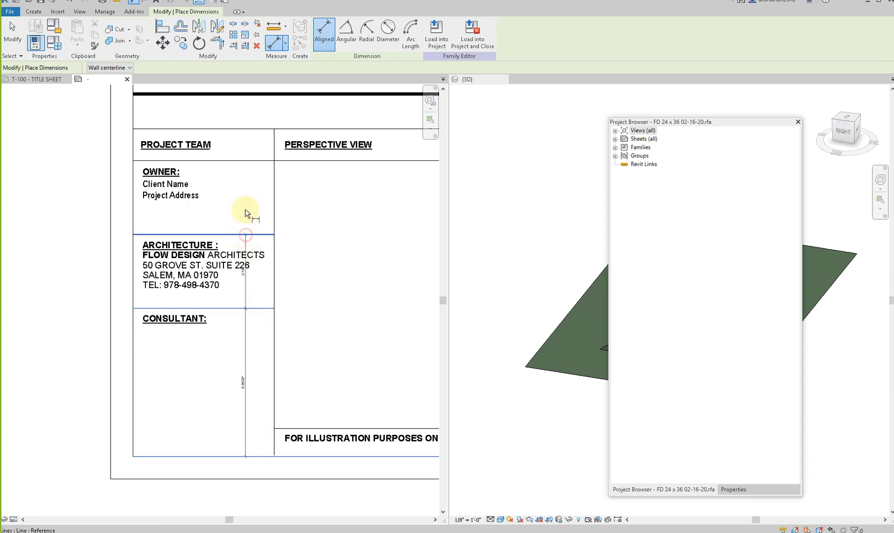
left_click(241, 160)
left_click(241, 181)
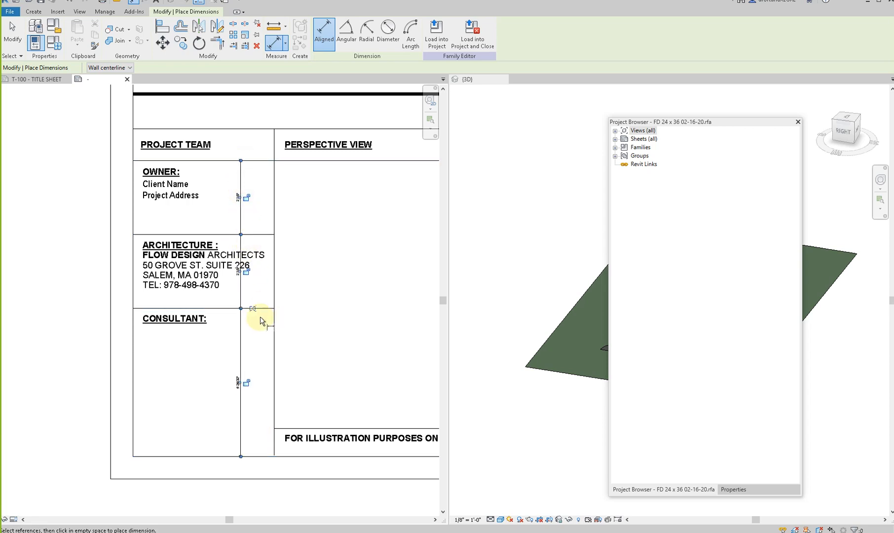
left_click(253, 311)
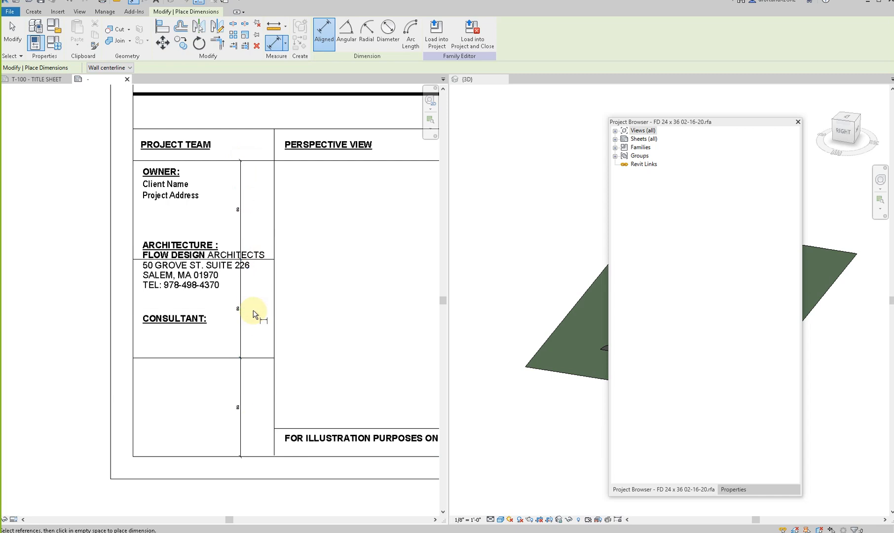
key("Escape")
key("Escape")
- Delete the equal-spacing dimension string and move the CONSULTANT and ARCHITECTURE text down to just below their divider lines
left_click(241, 298)
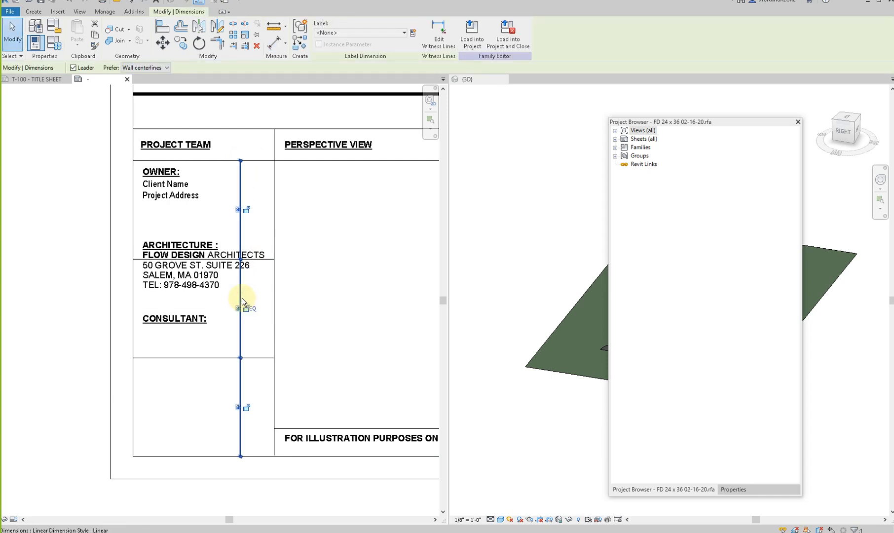
key("Delete")
left_click(184, 322)
left_click_drag(143, 312, 144, 360, "ctrl")
left_click(148, 258)
left_click_drag(141, 235, 143, 263)
left_click(180, 226)
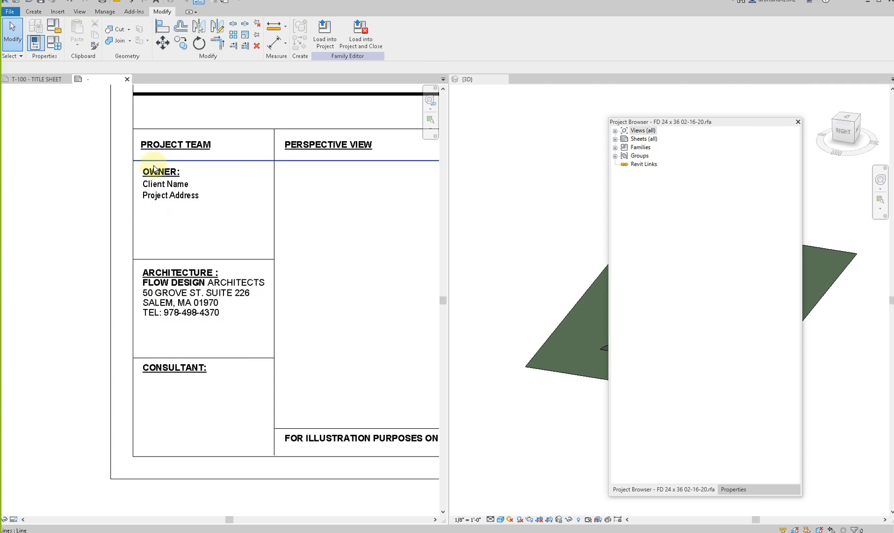
- Change the CONSULTANT heading in the Project Team column to SURVEYOR:
scroll(157, 167, "up", 1)
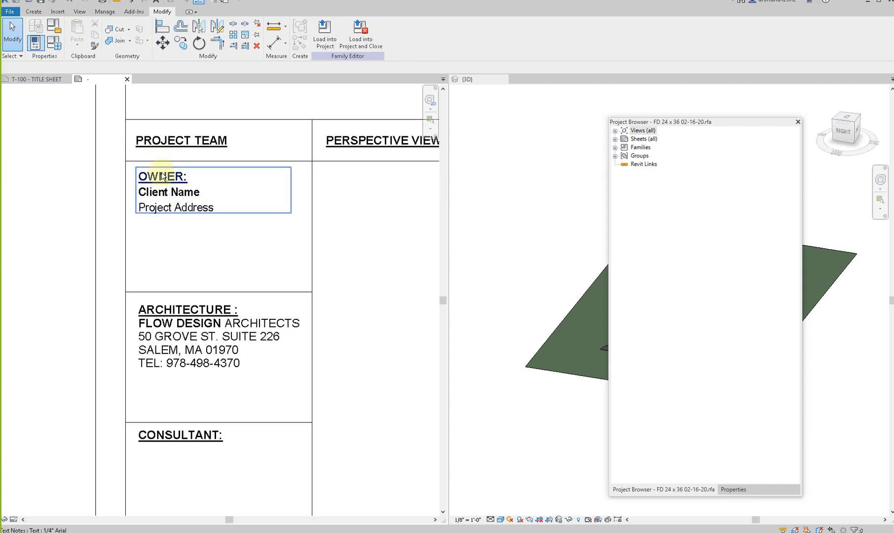
left_click(147, 444)
left_click(207, 438)
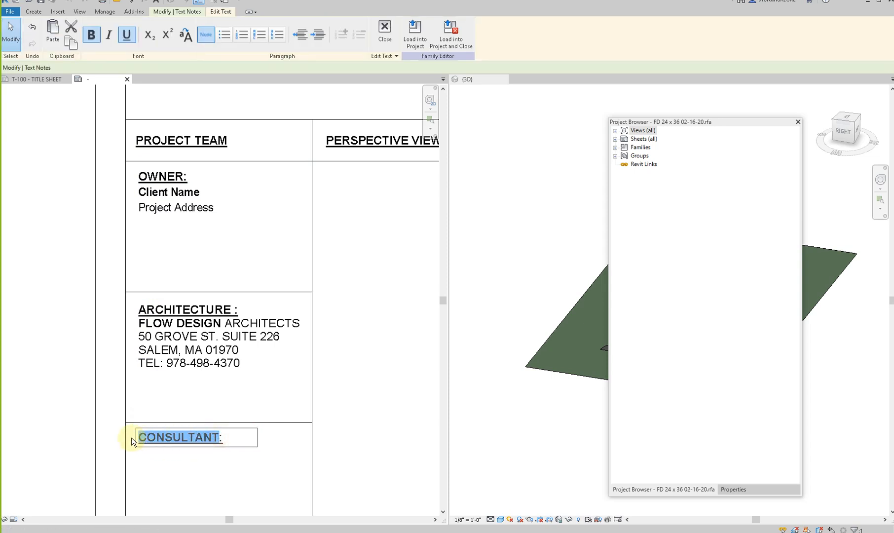
type("SUR")
left_click(180, 482)
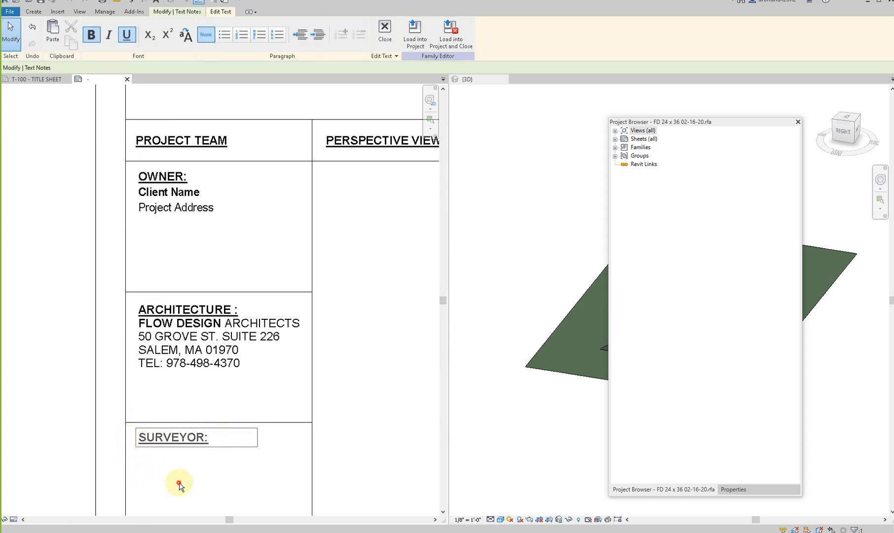
scroll(123, 312, "down", 4)
left_click(315, 329)
scroll(299, 329, "down", 1)
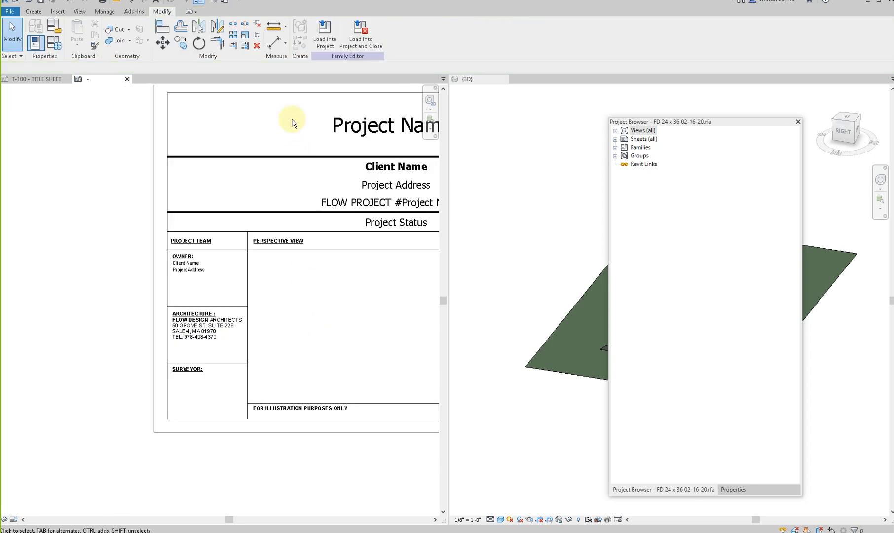
- Load the title block family into the 21187 garage addition project, close it without saving, and overwrite the existing version
left_click(324, 34)
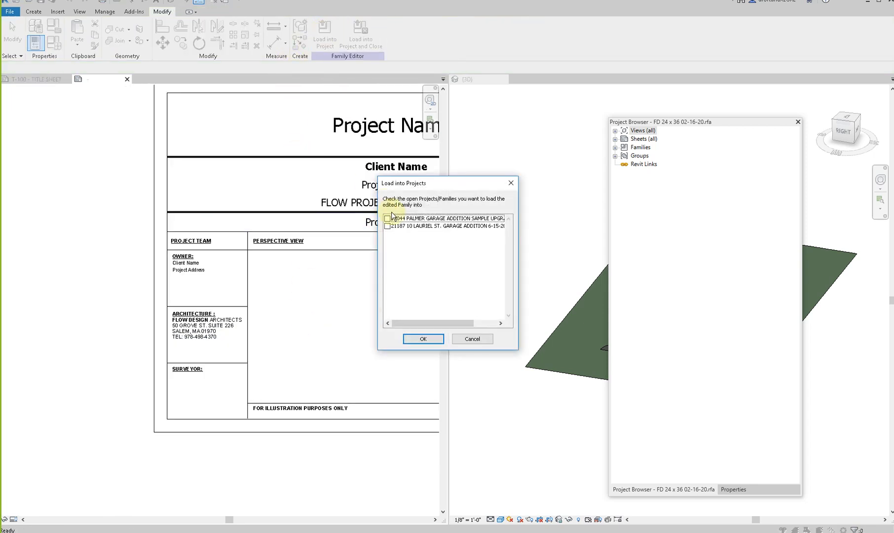
key("Escape")
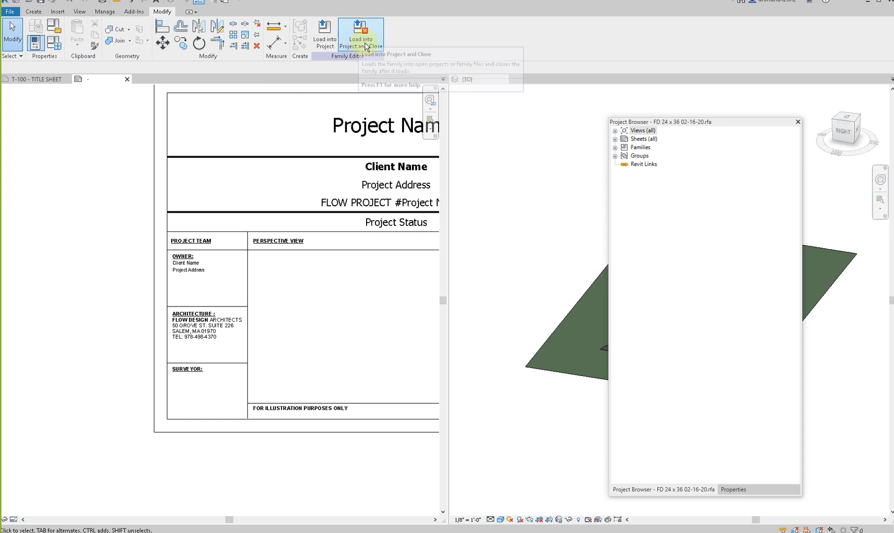
left_click(362, 43)
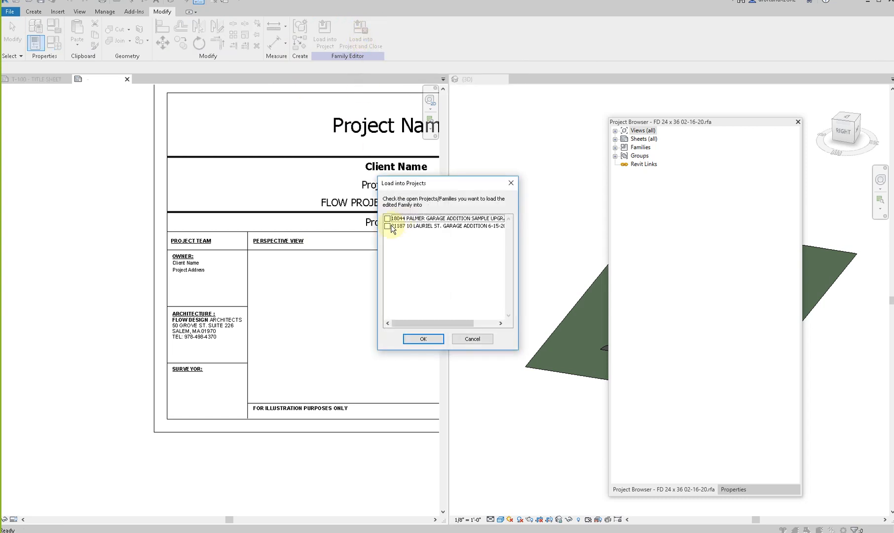
left_click(389, 227)
left_click(423, 339)
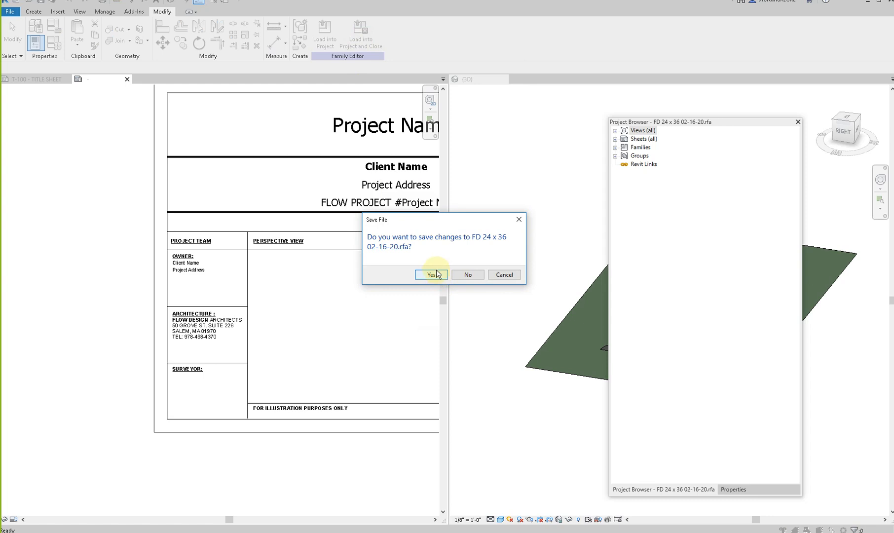
left_click(468, 274)
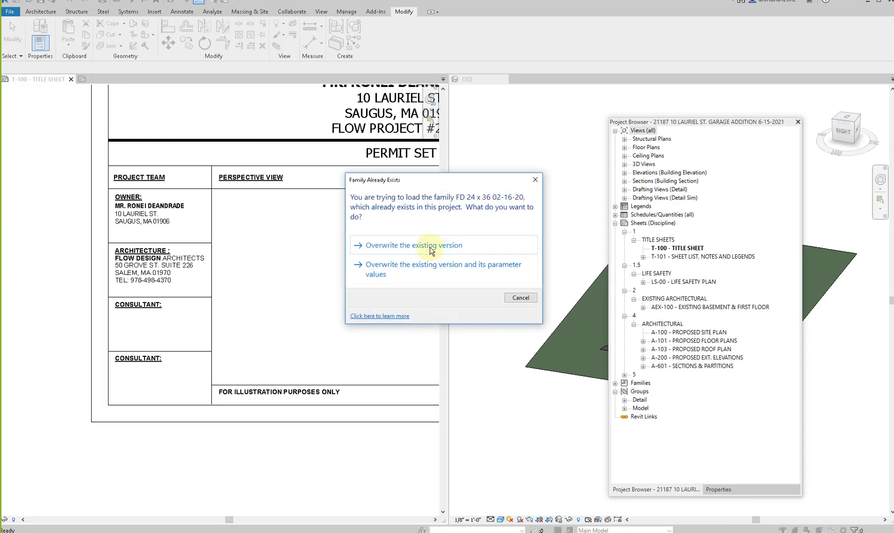
left_click(430, 249)
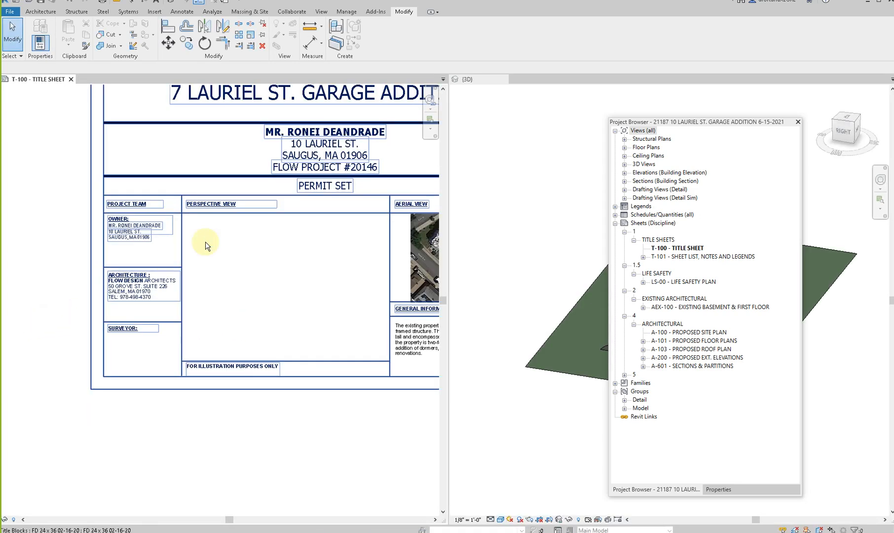
- Check the title sheet's side strip and reopen its title block family for editing
middle_click_drag(305, 285, 197, 341)
scroll(196, 341, "down", 1)
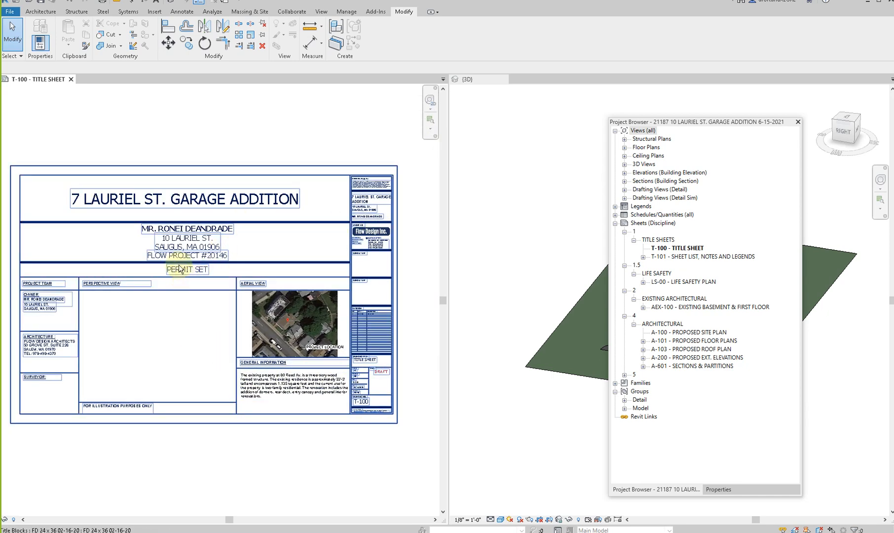
scroll(179, 268, "up", 3)
middle_click_drag(335, 252, 86, 346)
scroll(142, 323, "down", 3)
scroll(249, 280, "up", 4)
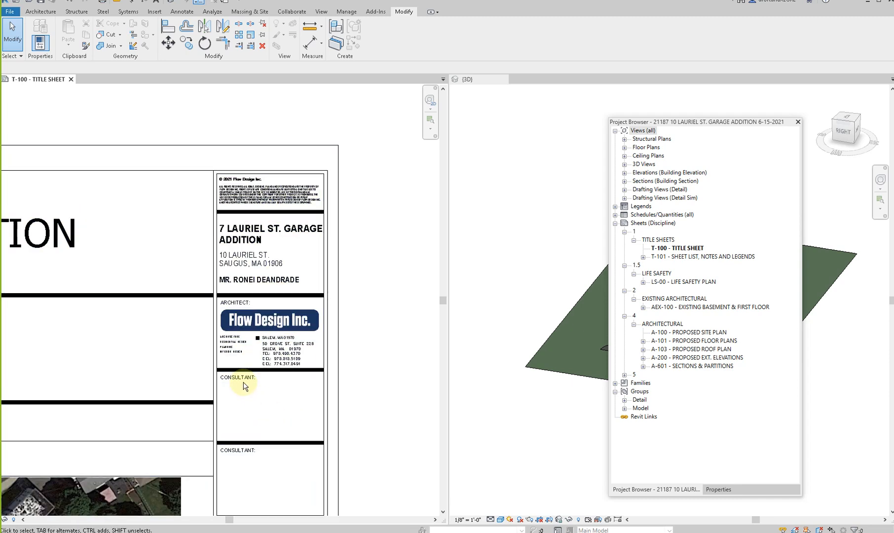
scroll(246, 386, "up", 3)
scroll(199, 404, "down", 1)
left_click(225, 378)
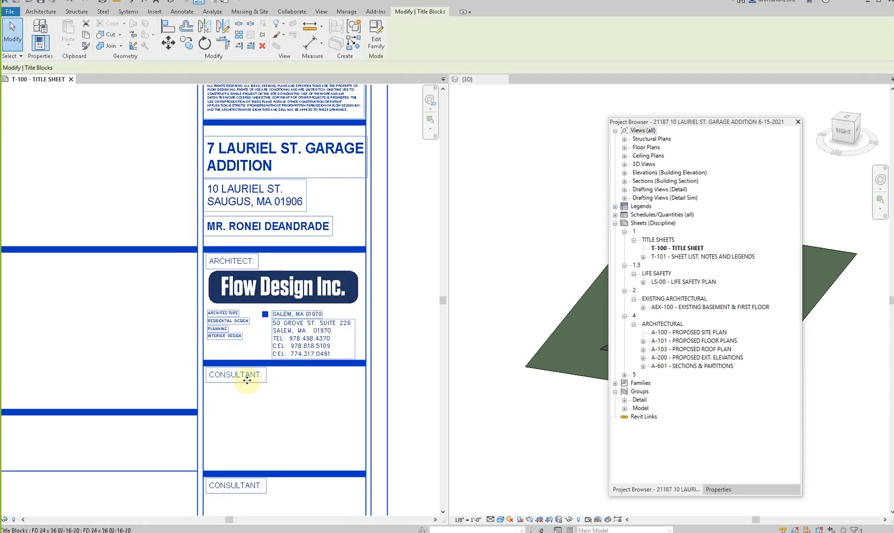
scroll(242, 379, "down", 2)
mouse_move(254, 400)
middle_mouse_down()
mouse_move(300, 283)
mouse_move(294, 319)
middle_mouse_up()
left_click(377, 34)
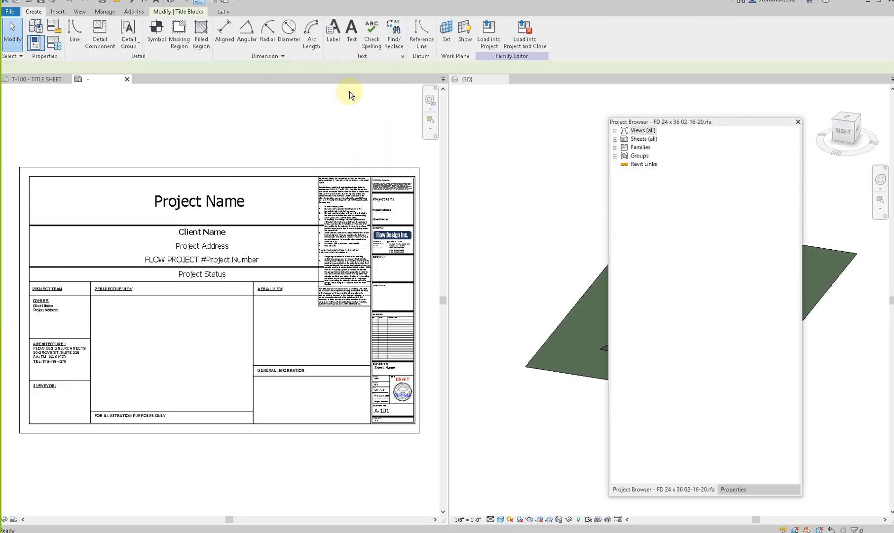
- Change the CONSULTANT heading directly below the architect block in the title block's side strip to SURVEYOR:
scroll(330, 271, "up", 3)
left_click(359, 260)
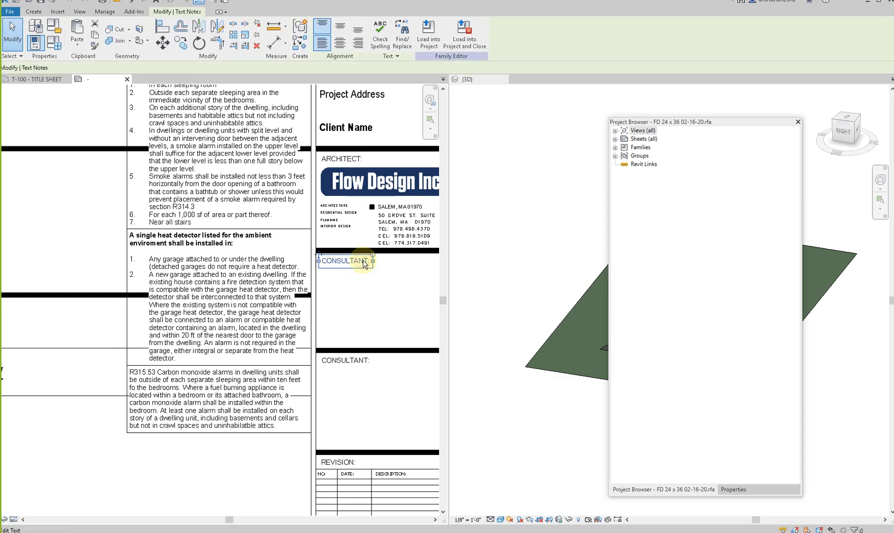
scroll(360, 260, "up", 3)
left_click(376, 266)
left_click_drag(377, 266, 246, 268)
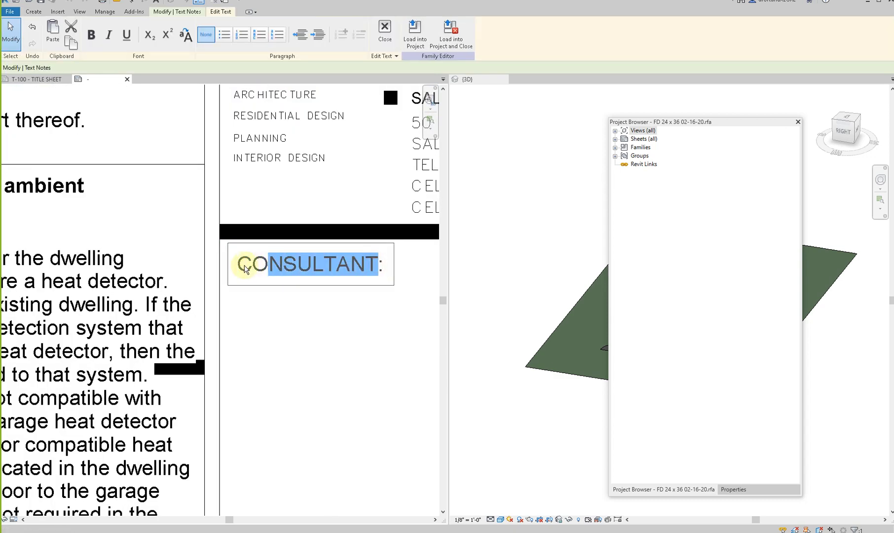
type("SURV:")
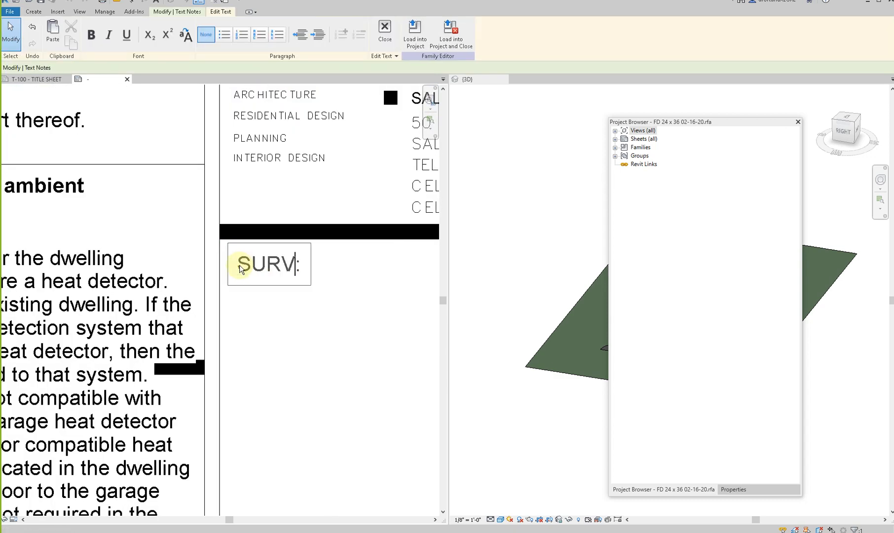
left_click(290, 361)
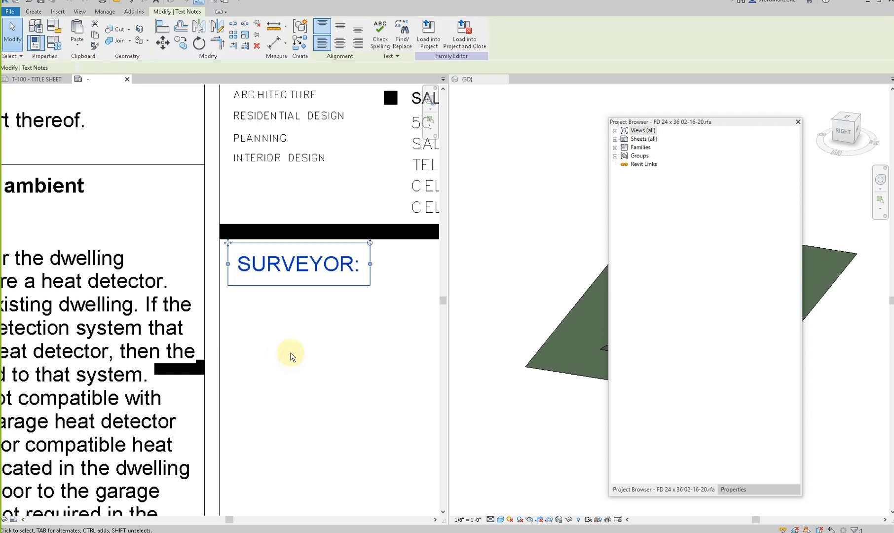
scroll(290, 352, "down", 2)
left_click(289, 352)
scroll(303, 184, "down", 1)
scroll(385, 317, "up", 2)
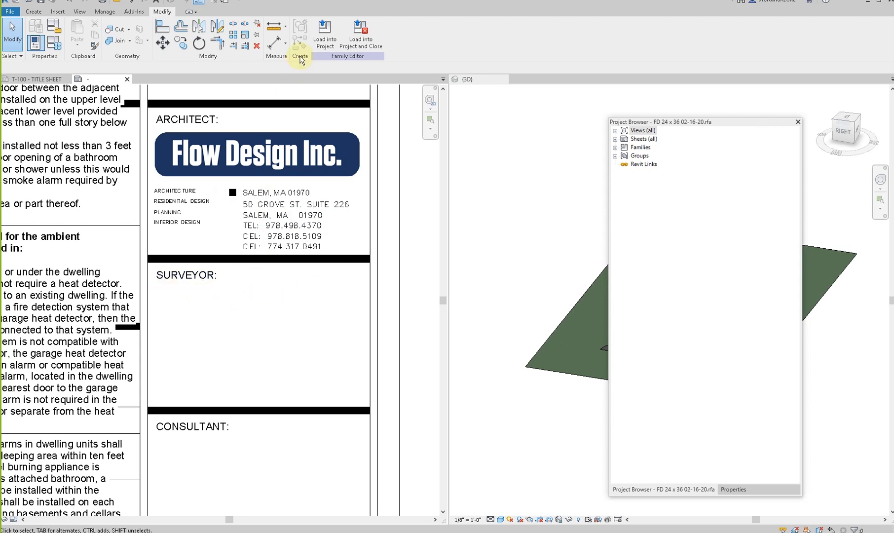
- Reload the edited title block into the 21187 garage addition project, closing the family unsaved and overwriting the existing version
left_click(325, 36)
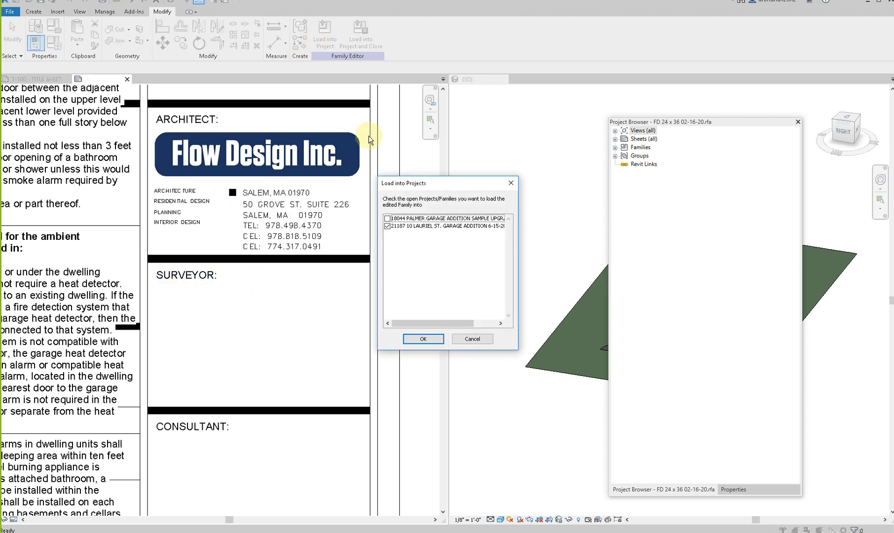
left_click(472, 339)
left_click(361, 30)
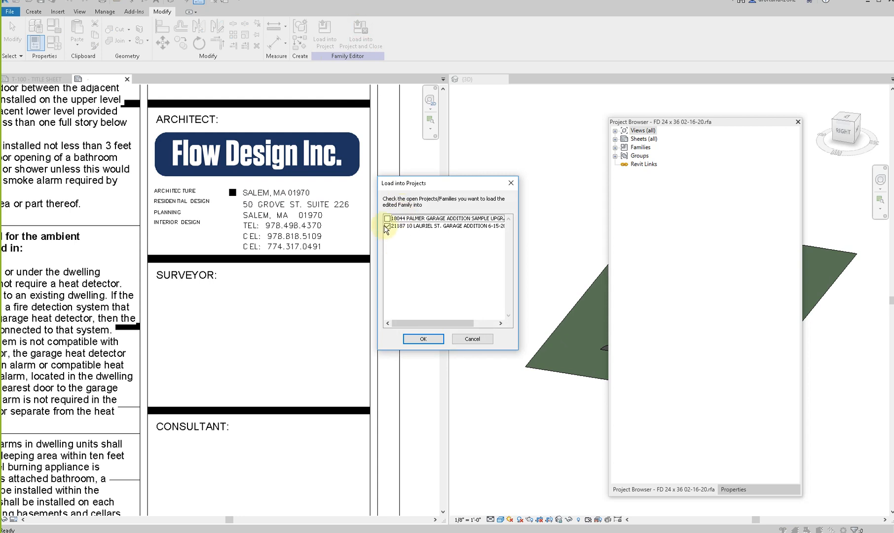
left_click(421, 340)
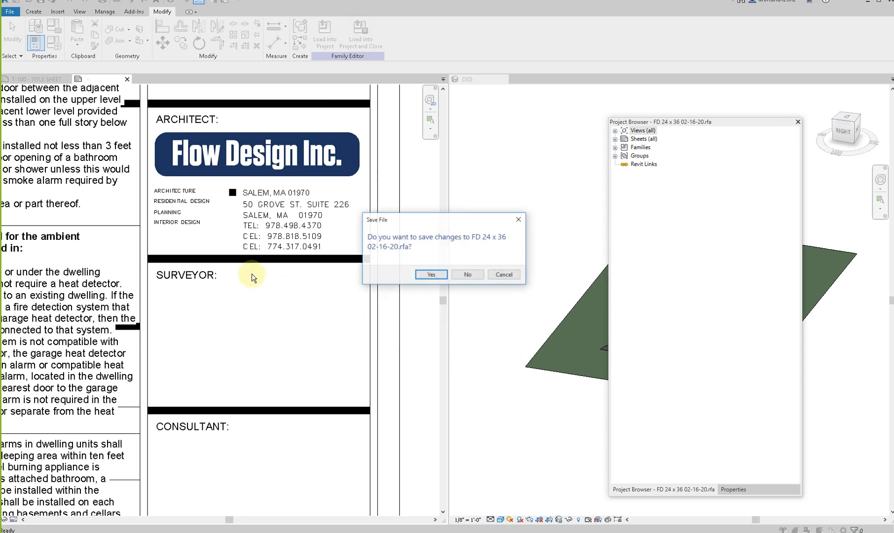
left_click(462, 274)
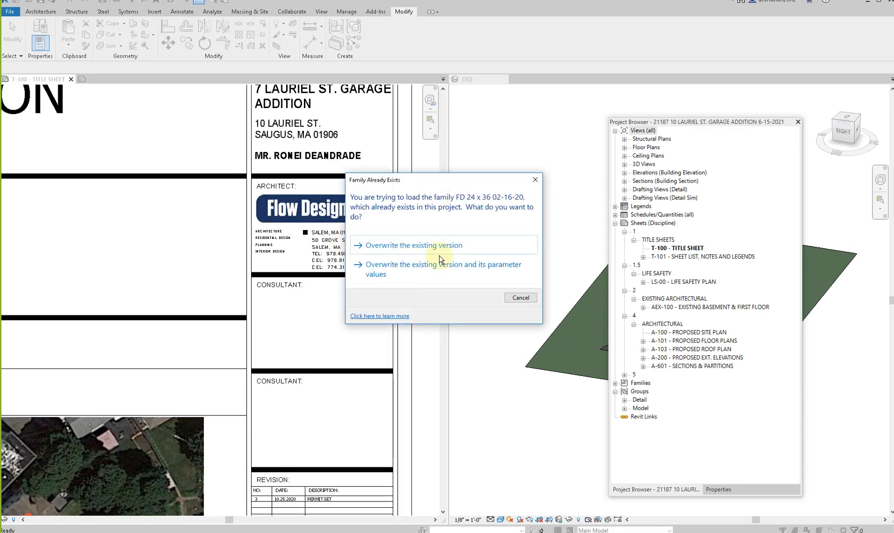
left_click(440, 250)
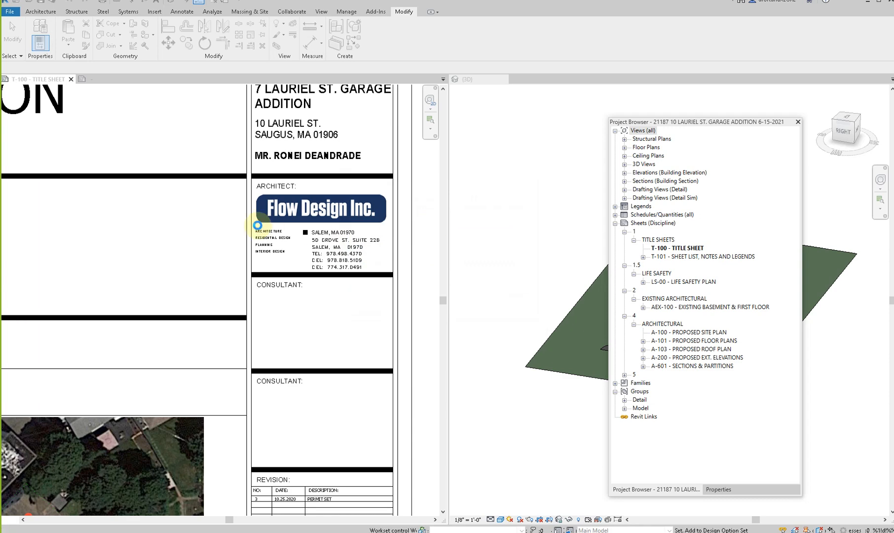
- Set the FLOW PROJECT number on the title sheet to 21187
scroll(258, 225, "down", 4)
left_click(186, 292)
middle_click_drag(187, 292, 367, 281)
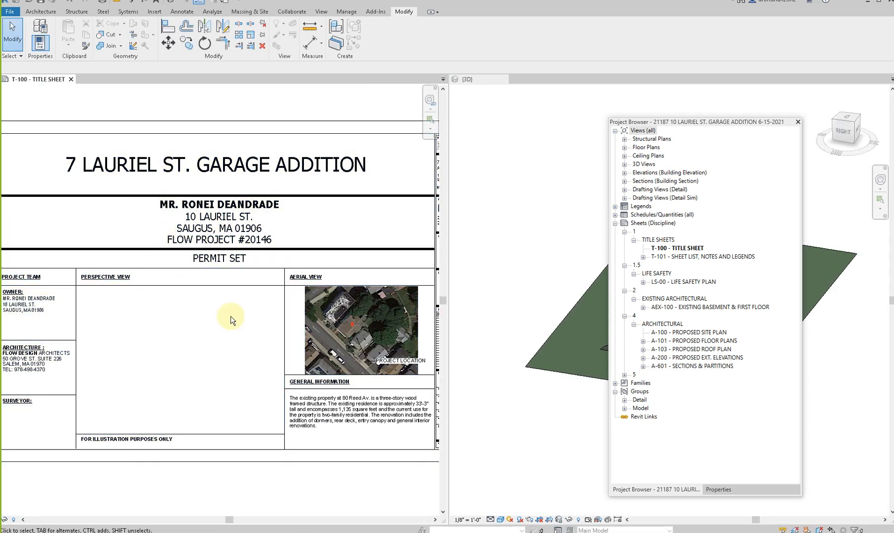
left_click(241, 241)
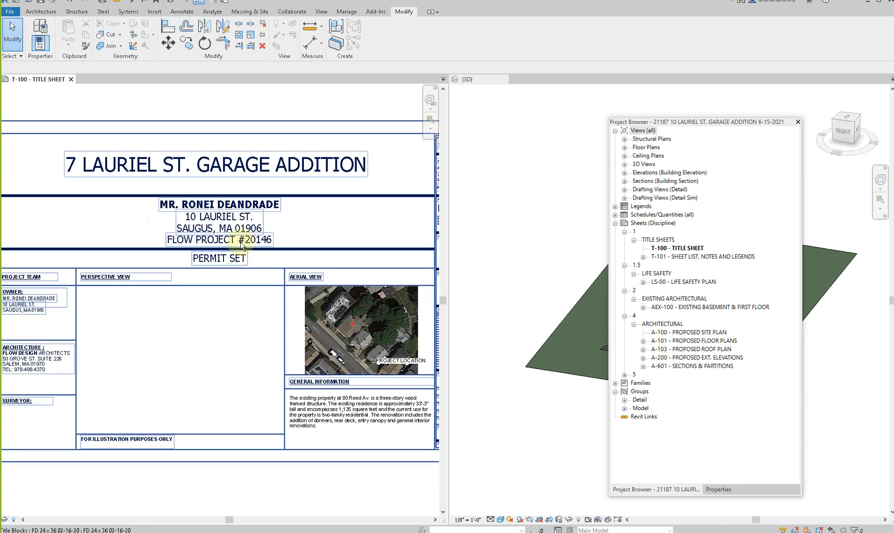
scroll(241, 241, "up", 2)
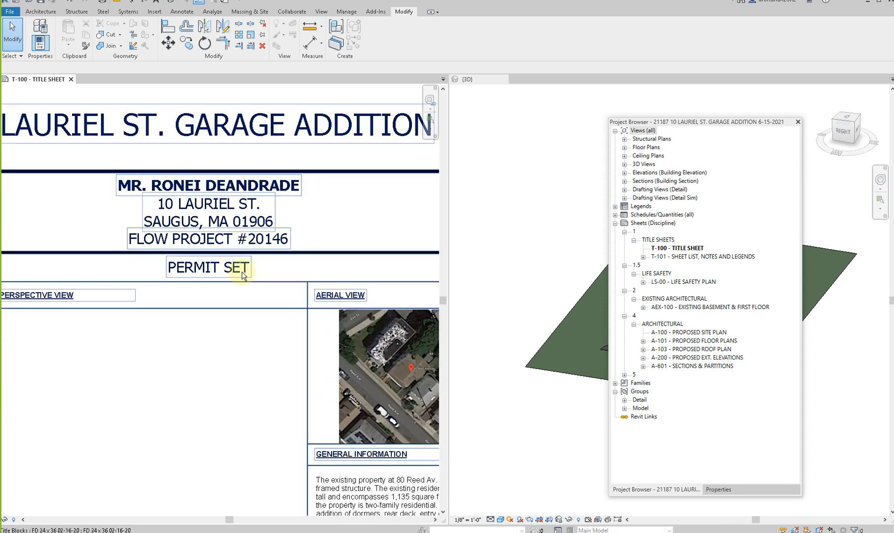
scroll(247, 260, "up", 4)
left_click(295, 221)
left_click(271, 207)
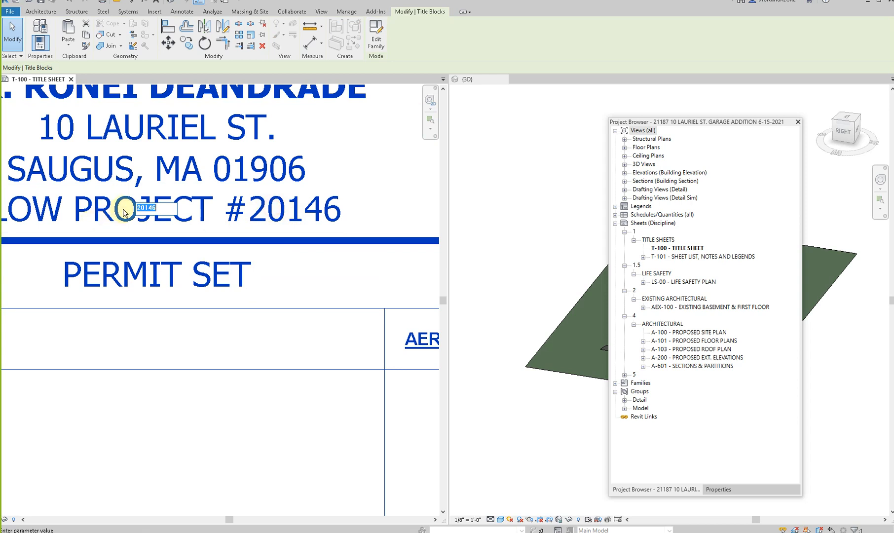
type("211187")
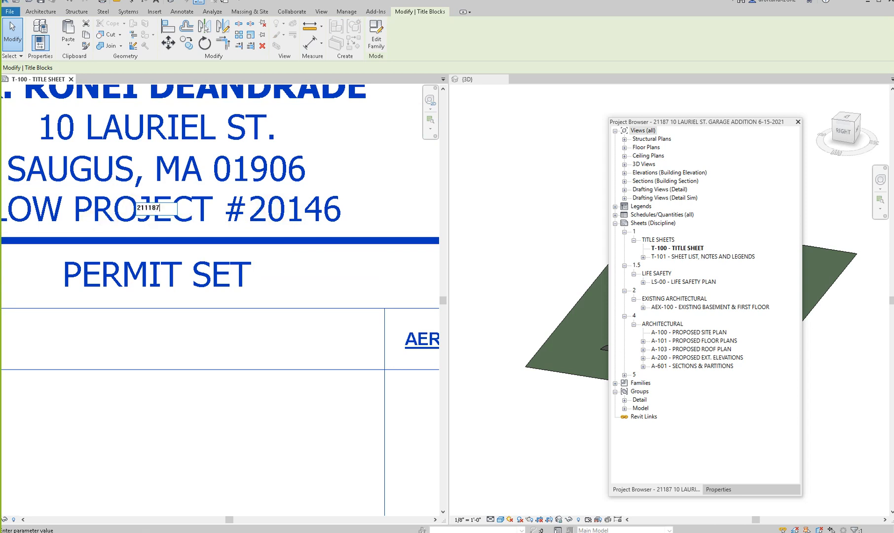
scroll(190, 306, "down", 4)
left_click(255, 260)
key("BackSpace")
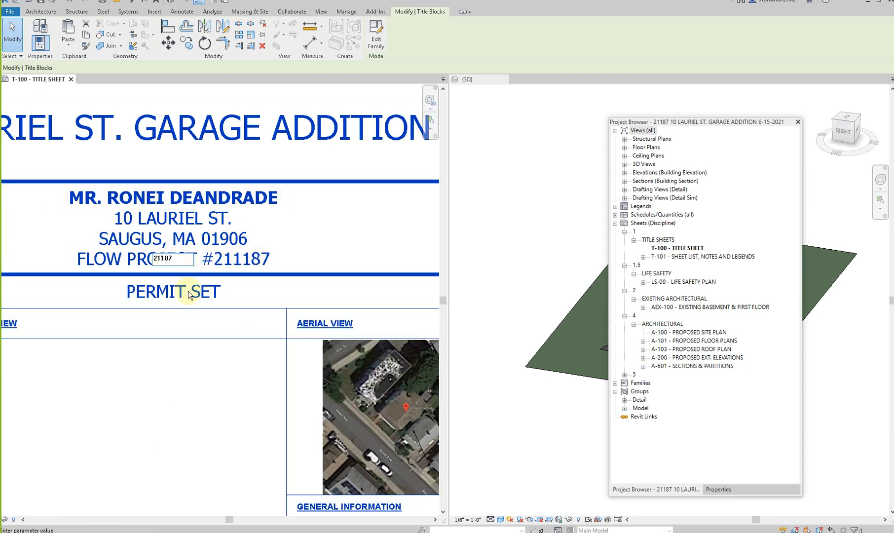
left_click(180, 367)
- Replace the property address in the title sheet's General Information note with the new project's house number and street
scroll(194, 365, "down", 4)
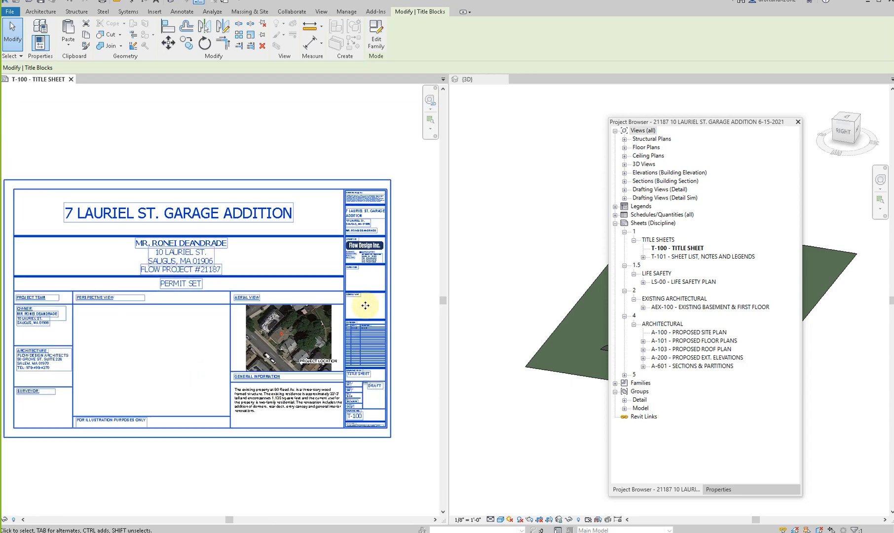
scroll(300, 419, "up", 3)
left_click(296, 403)
scroll(299, 392, "up", 2)
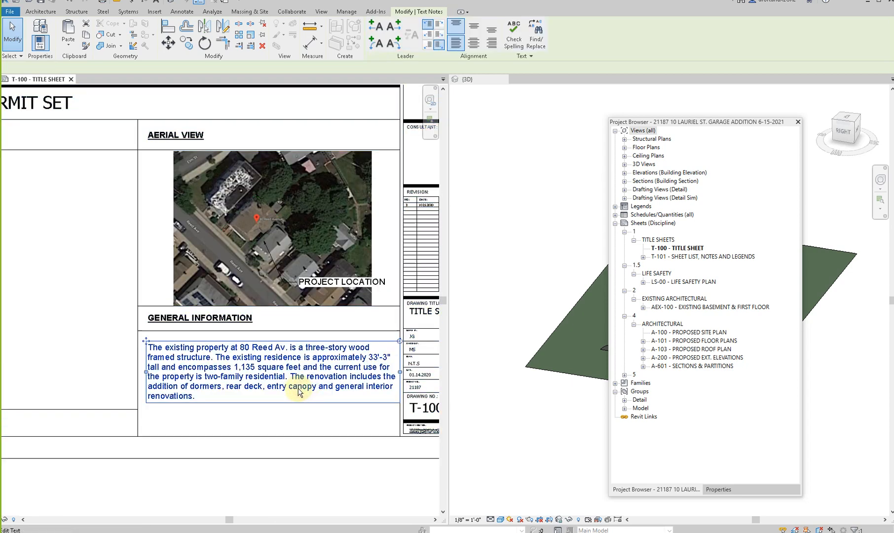
scroll(259, 358, "up", 3)
double_click(171, 424)
scroll(269, 335, "down", 2)
scroll(207, 340, "down", 1)
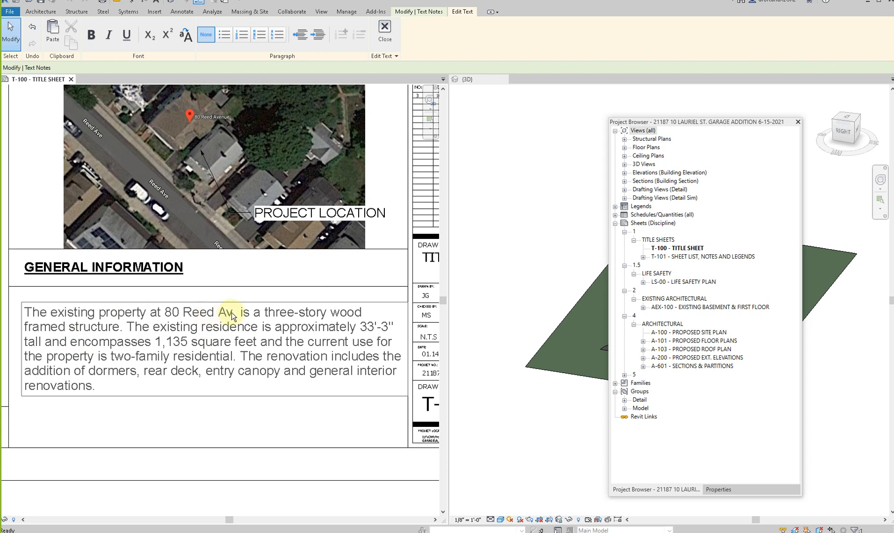
left_click_drag(232, 315, 176, 318)
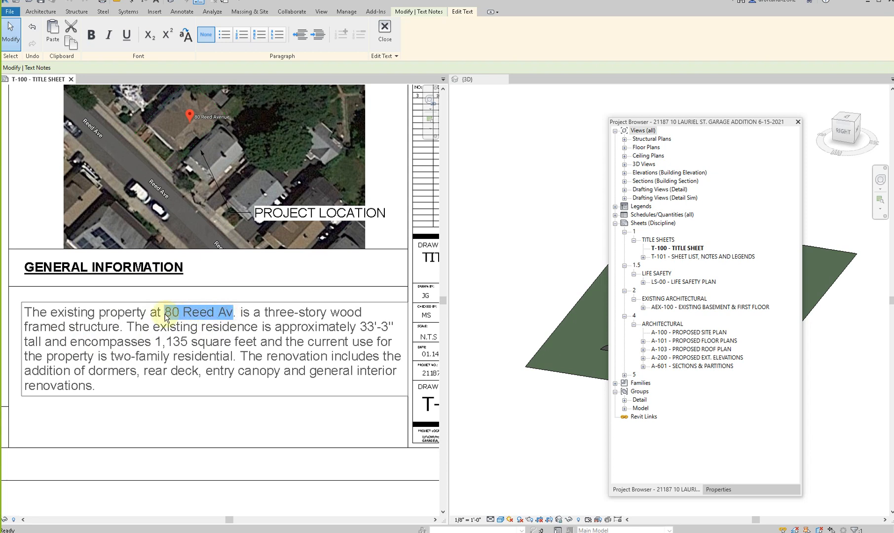
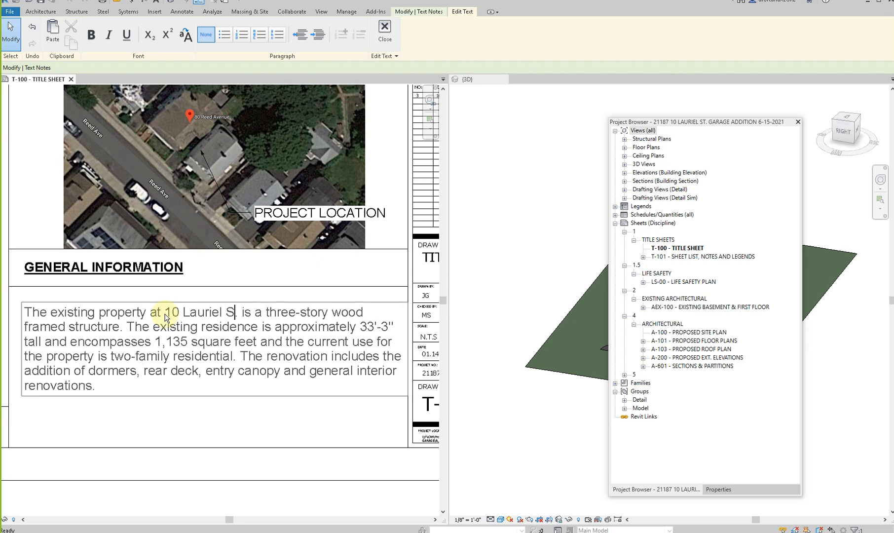
key("Delete")
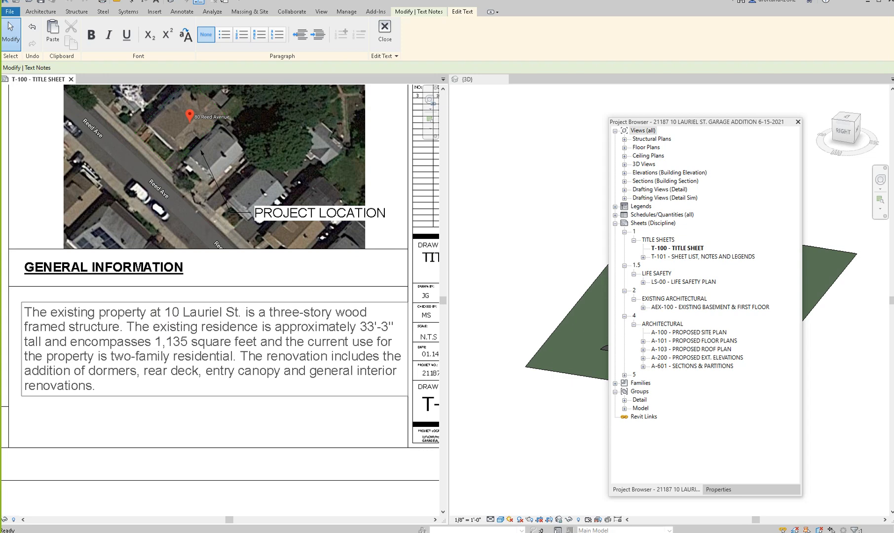
- Switch to Chrome and search Google for the project's street address in Saugus, MA
key("alt+Tab")
left_click(439, 190)
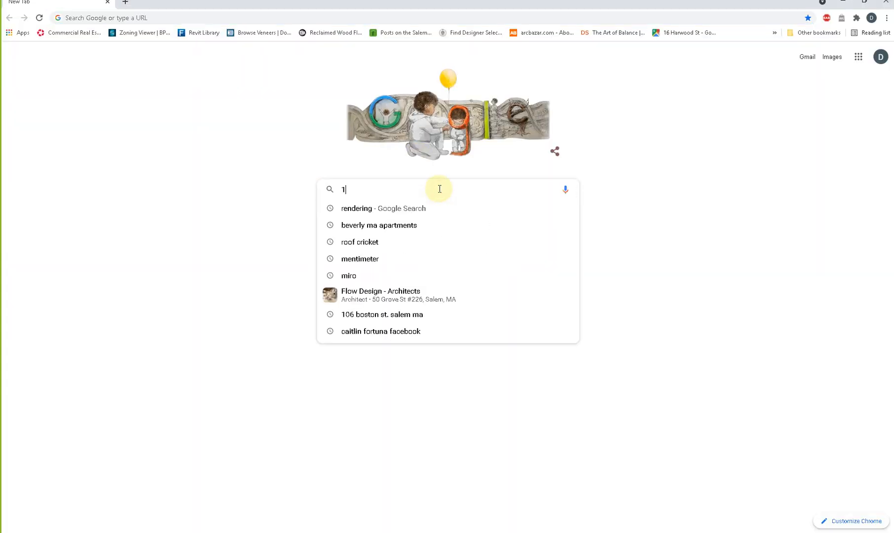
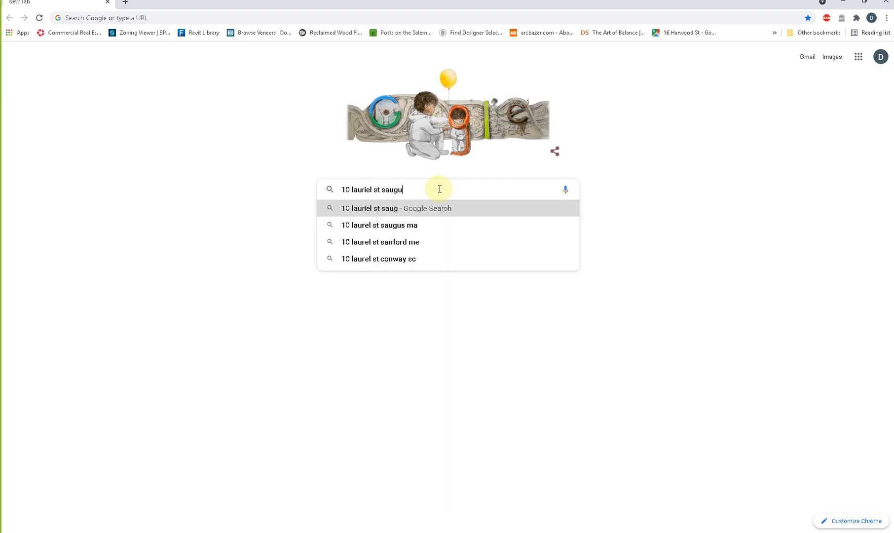
key("Return")
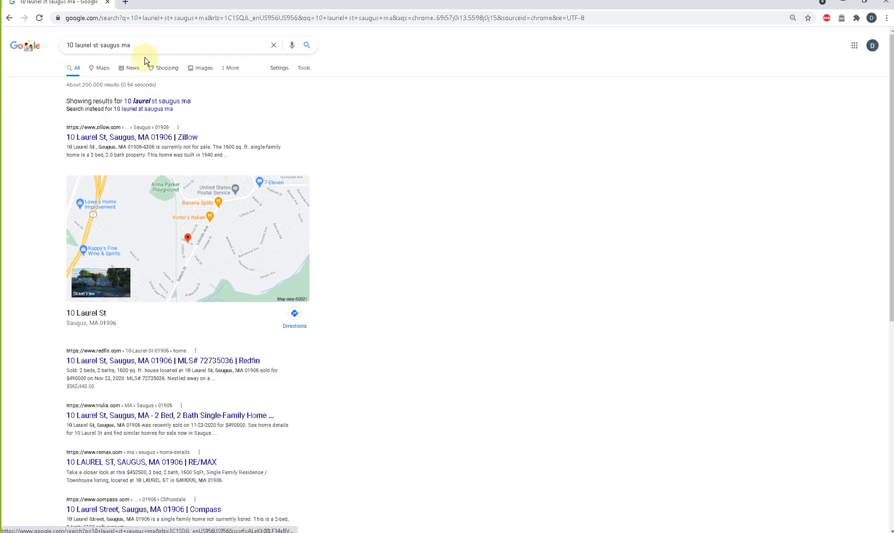
- Extend the address search with "property card" and open the Zillow listing in a new tab
left_click(147, 47)
type("pro")
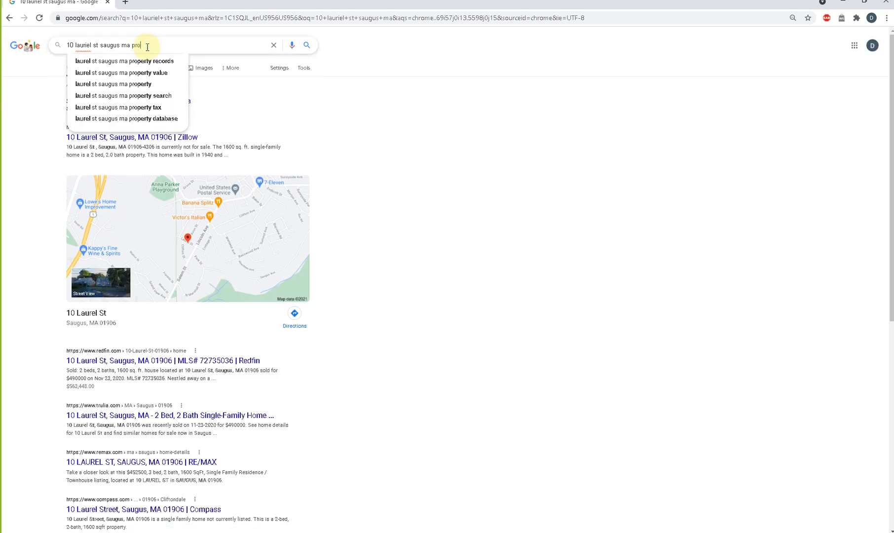
type("perty card")
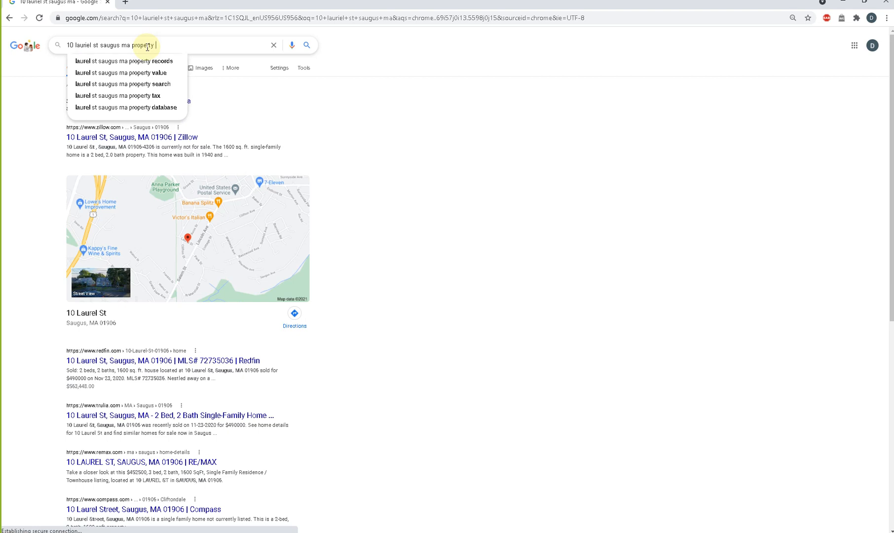
key("Return")
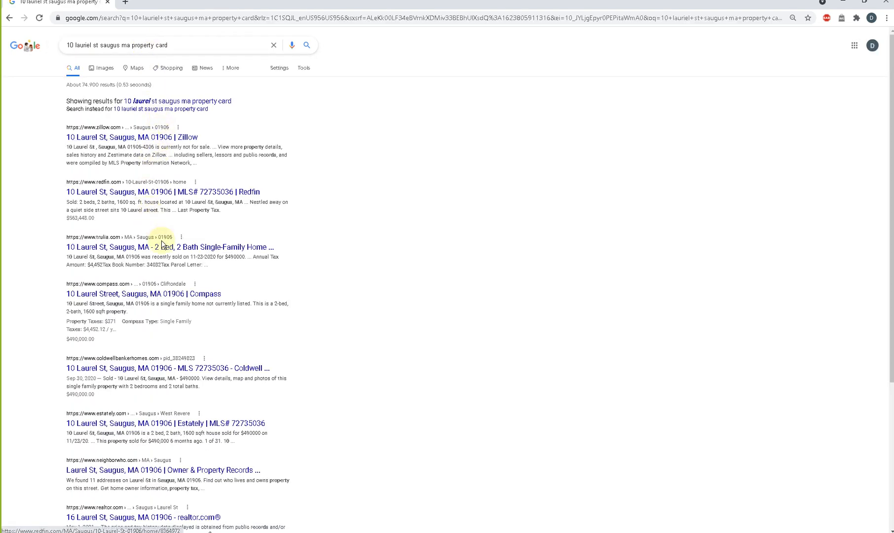
right_click(150, 137)
left_click(162, 147)
scroll(162, 147, "down", 4)
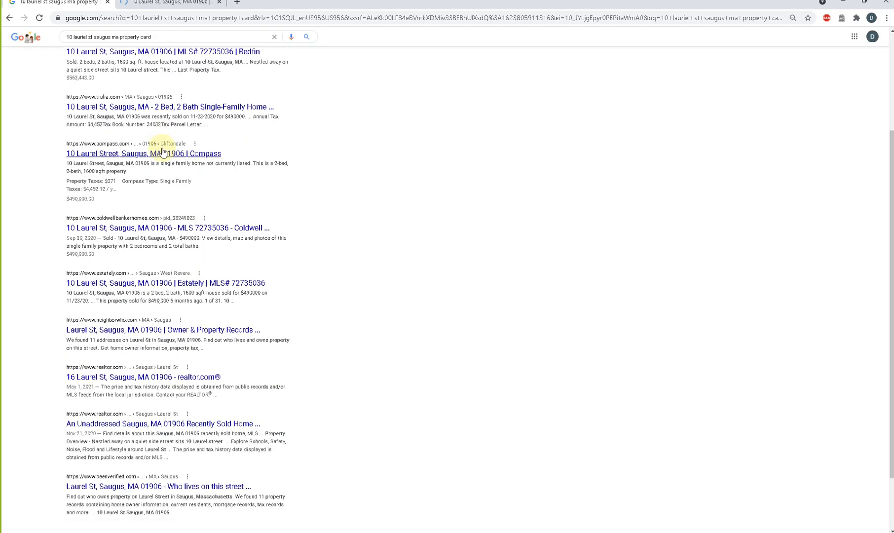
scroll(162, 151, "up", 4)
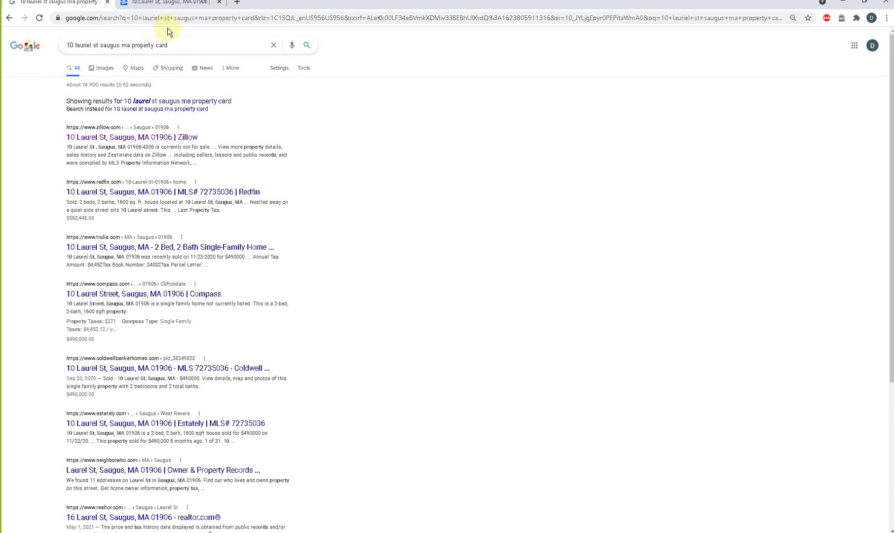
- Search Google for "patriots assessor's database" and look at the Patriot Properties home page and the Sudbury WebPro site
left_click_drag(175, 44, 28, 42)
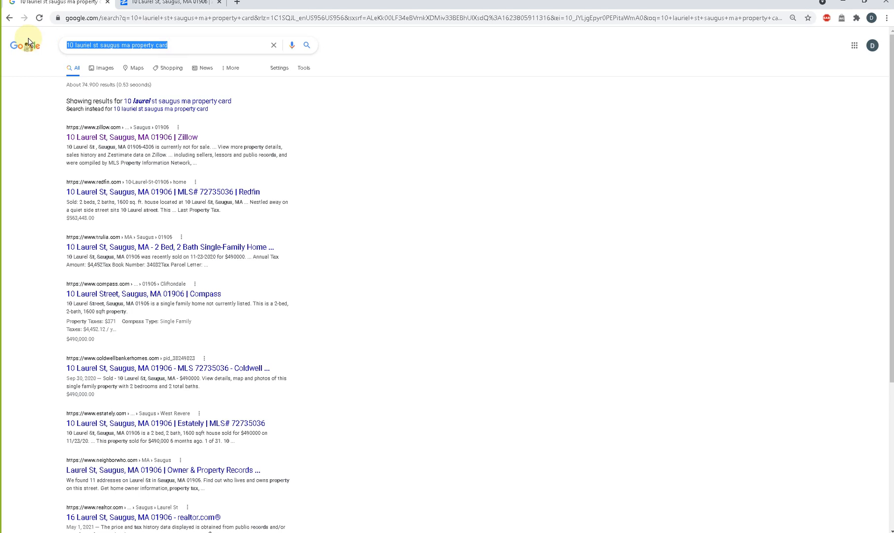
type("pai")
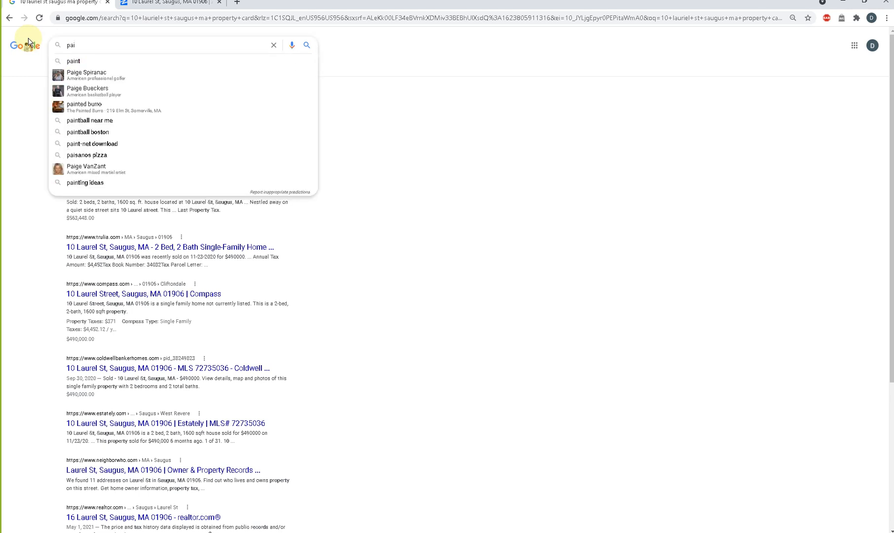
type("trots")
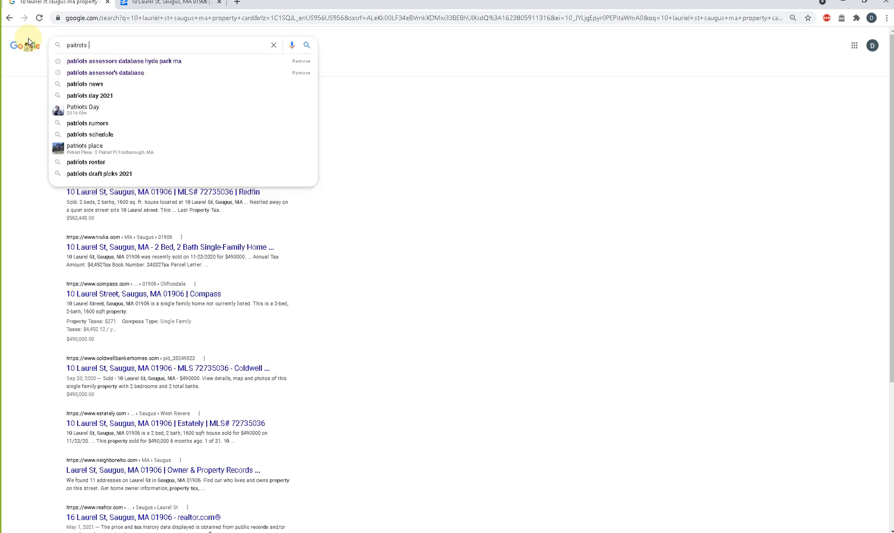
left_click(79, 72)
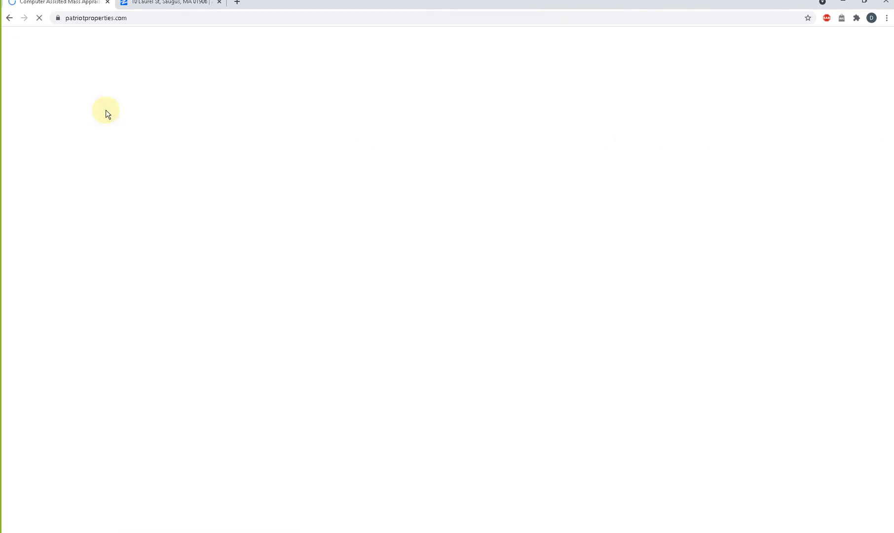
key("alt+Left")
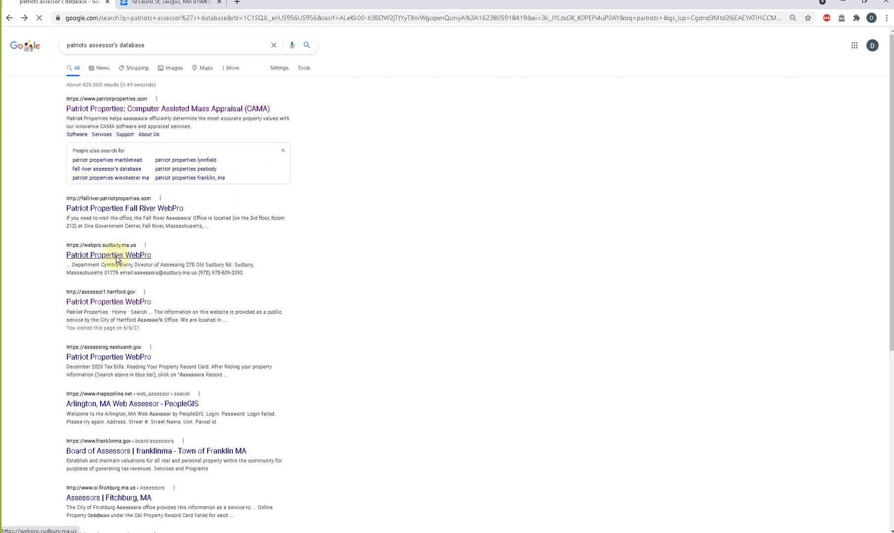
left_click(117, 256)
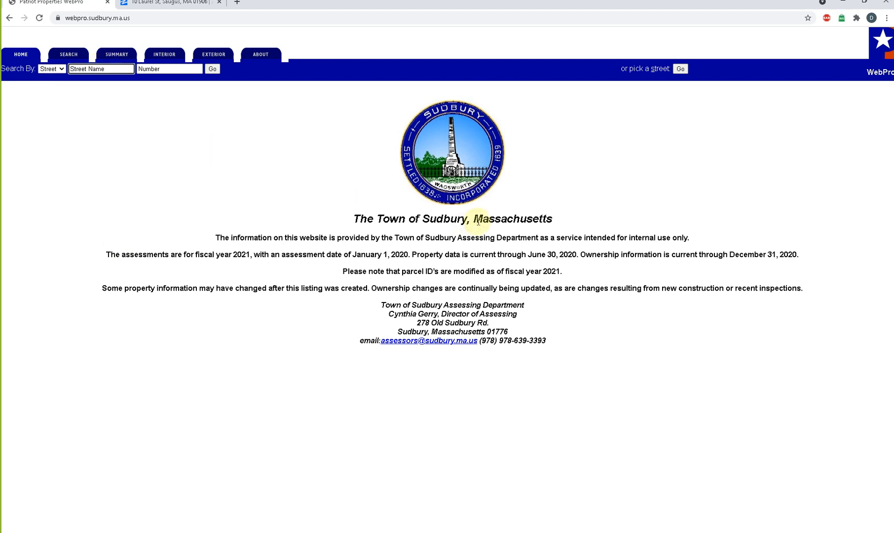
key("alt+Left")
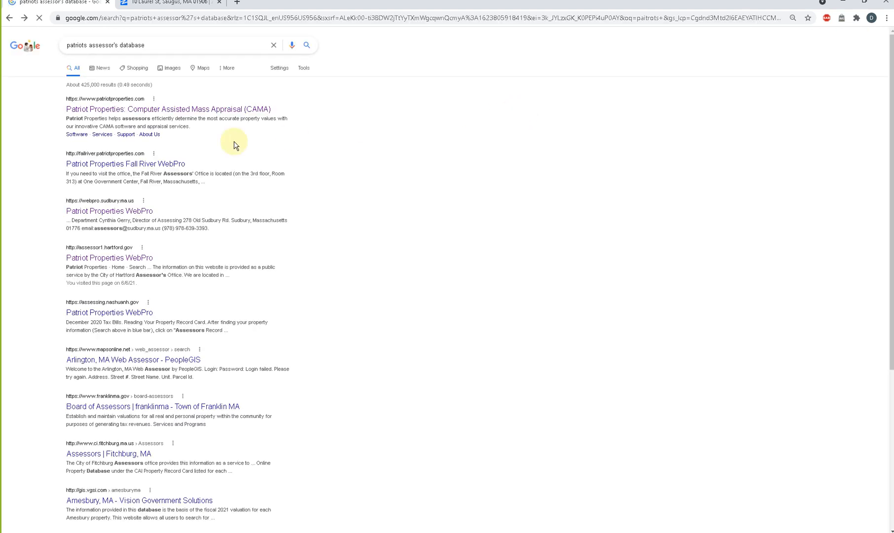
- Add "saugus" to the assessor's database search and open the Town of Saugus WebPro site
left_click(161, 44)
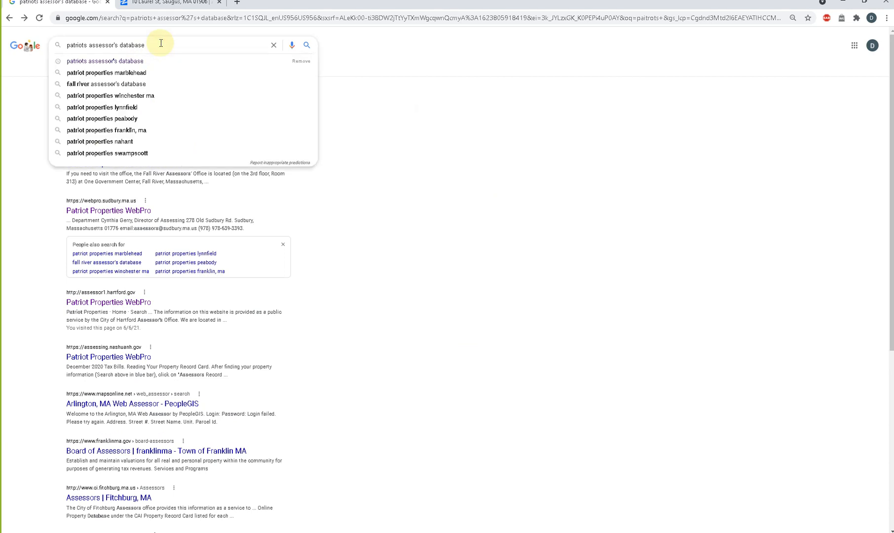
type("saugus")
key("Return")
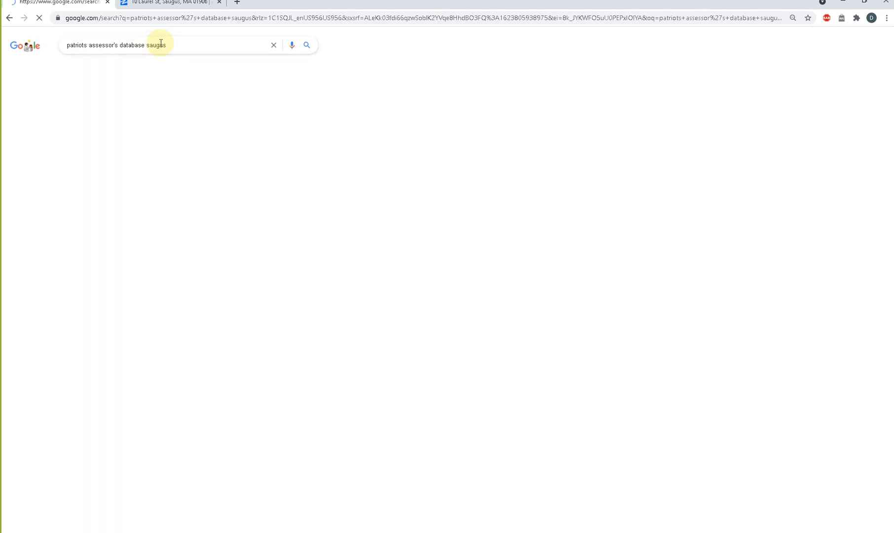
left_click(148, 109)
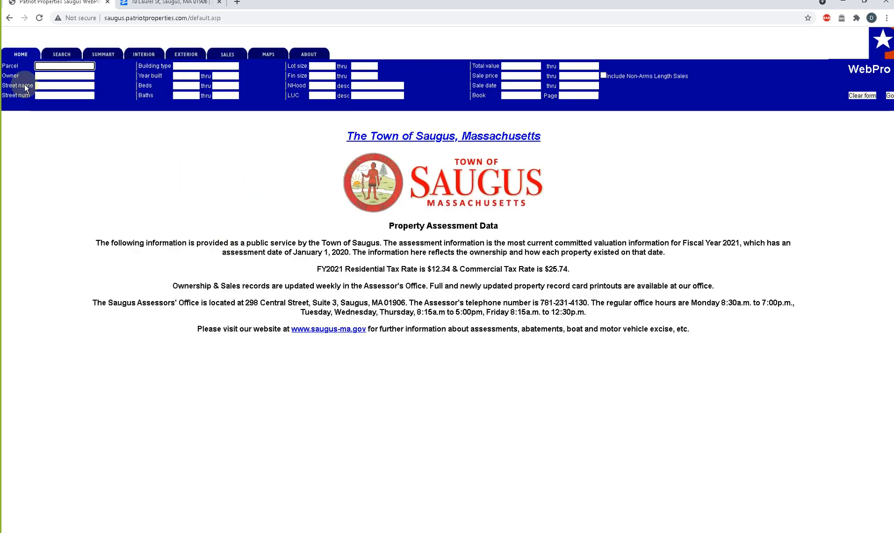
- Try to find the property in the Saugus assessment data using the project's spelling of the street name
left_click(50, 86)
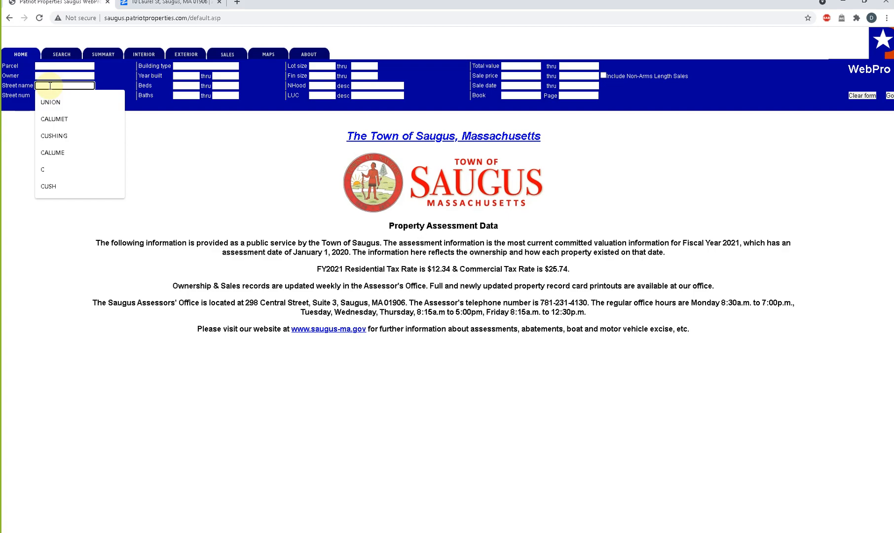
type("laurie")
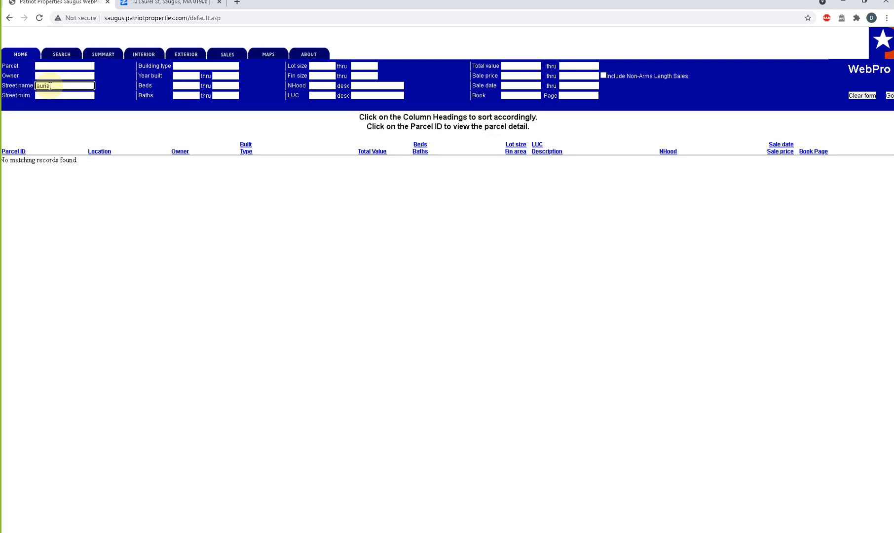
key("BackSpace")
left_click(71, 97)
key("BackSpace")
key("BackSpace")
key("BackSpace")
key("BackSpace")
key("BackSpace")
key("BackSpace")
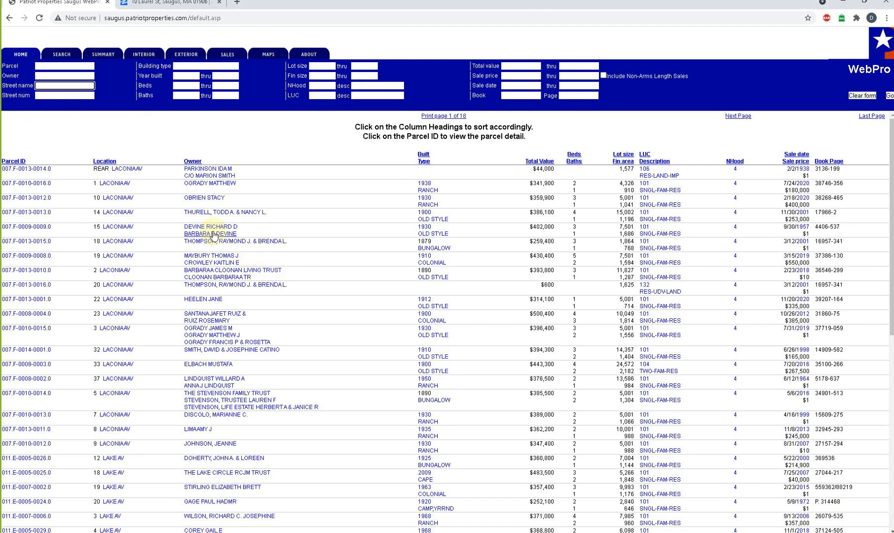
- Search the Saugus assessment data for the street name LAUREL and narrow the list to LAUREL ST
type("LAU")
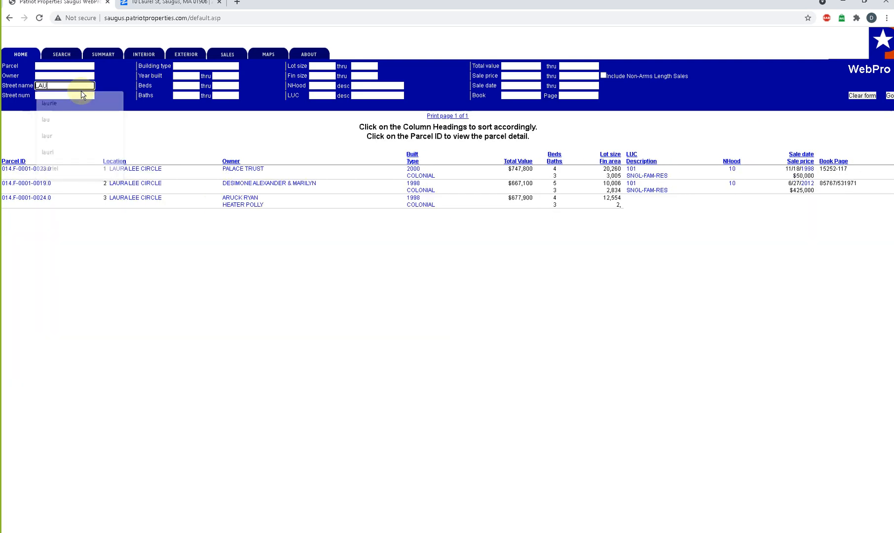
type("REL")
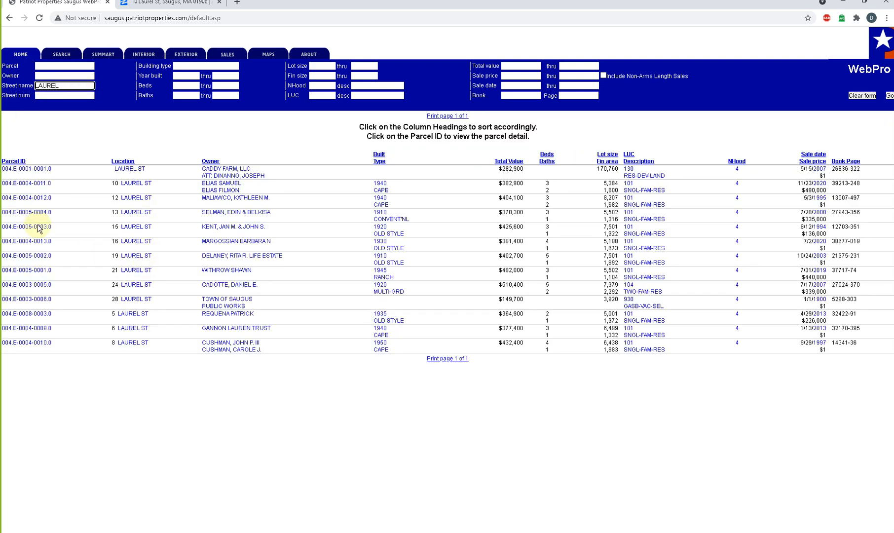
left_click(134, 184)
left_click(134, 183)
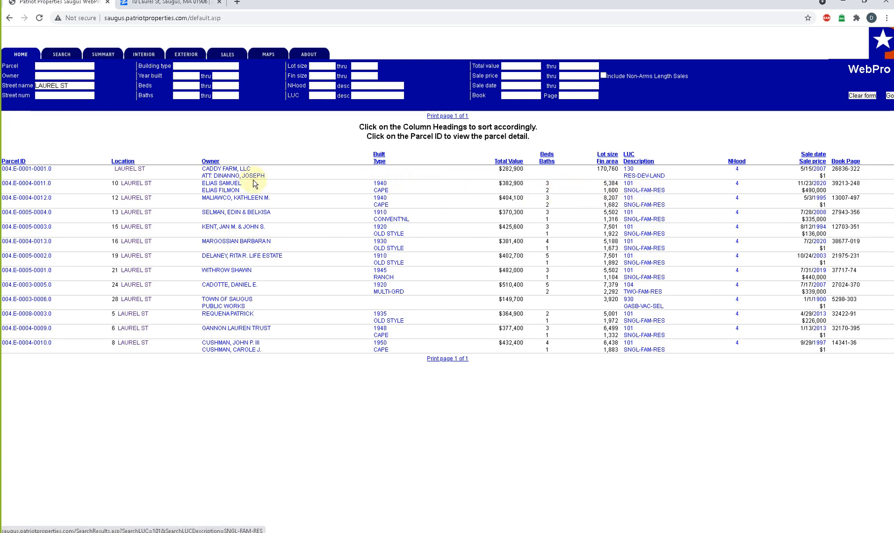
- Check the land classification in the narrative description of the project property's parcel record, and switch back to Revit
left_click(32, 189)
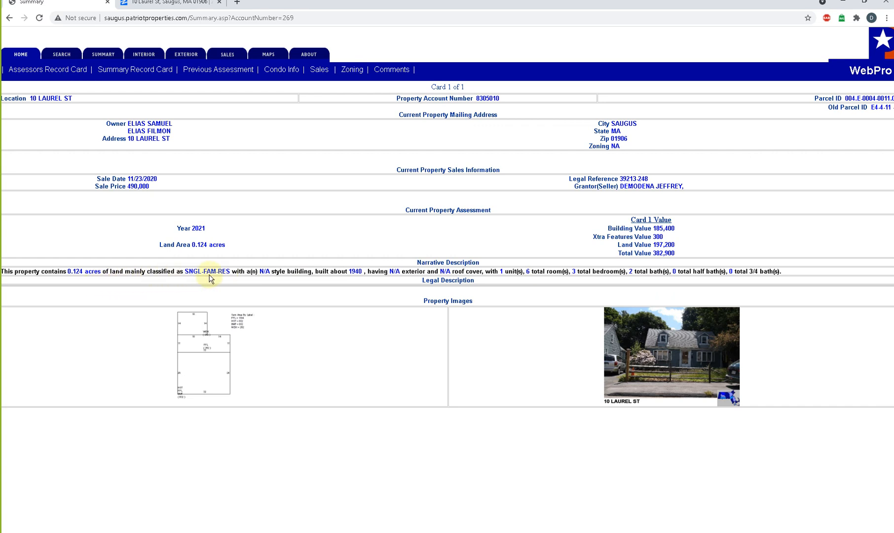
left_click_drag(181, 271, 221, 281)
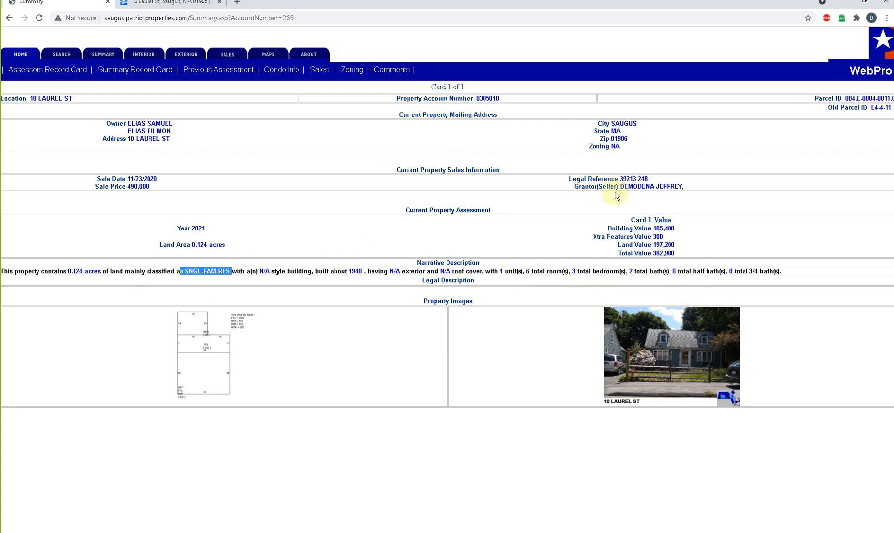
left_click(842, 8)
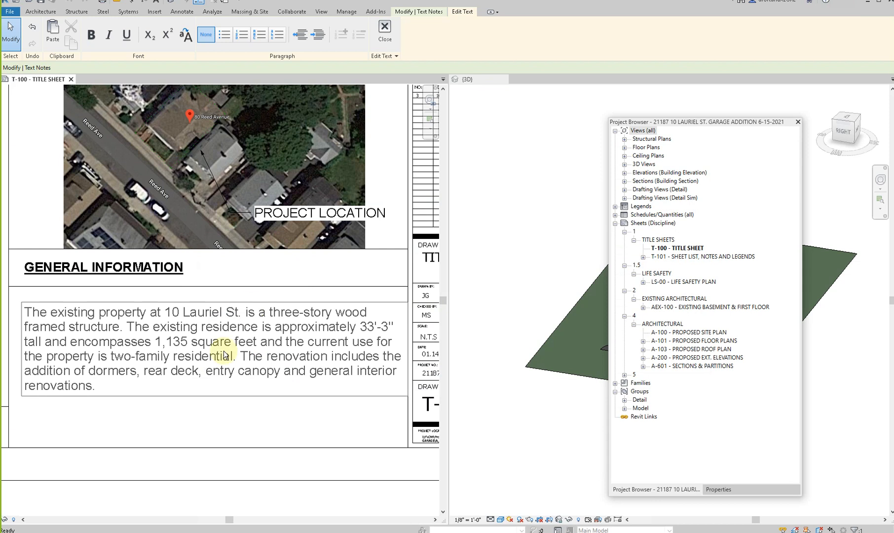
- Change the story count in the general information note to One-story, and recheck the parcel summary in the browser
double_click(275, 312)
type("One")
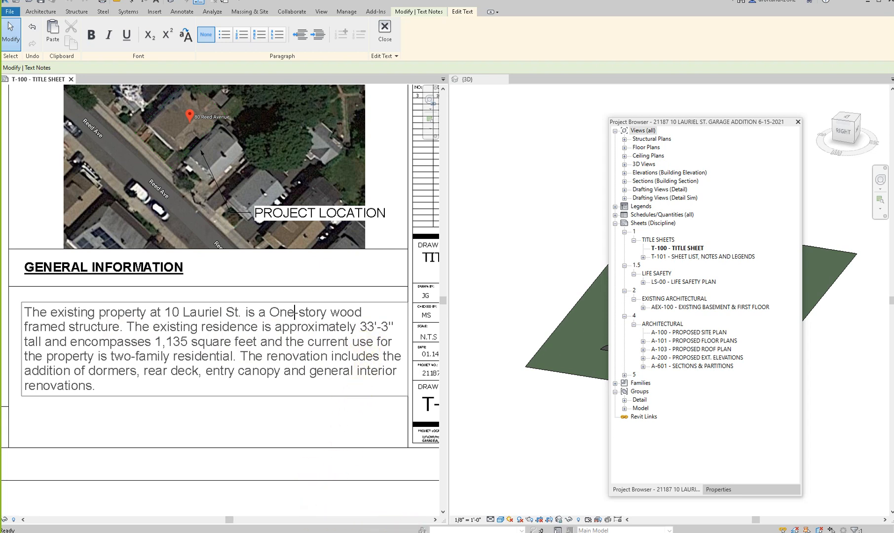
left_click(455, 499)
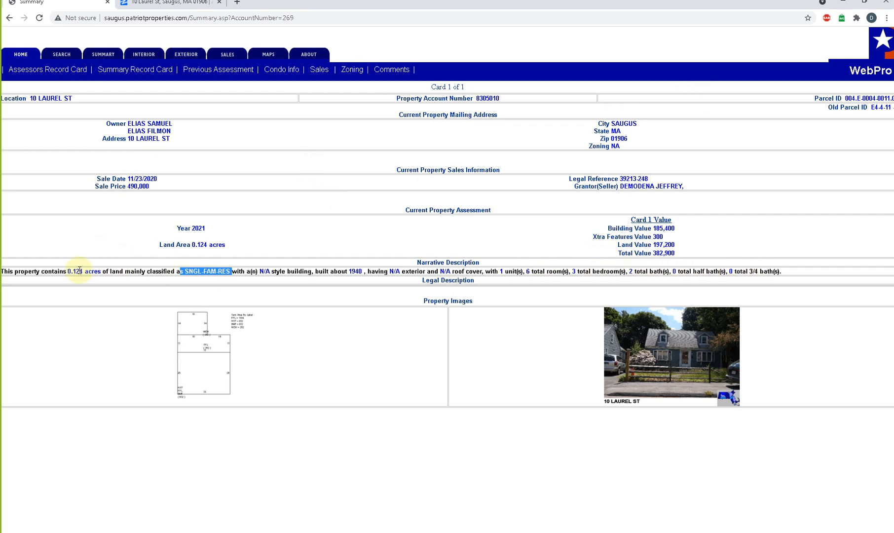
left_click(844, 6)
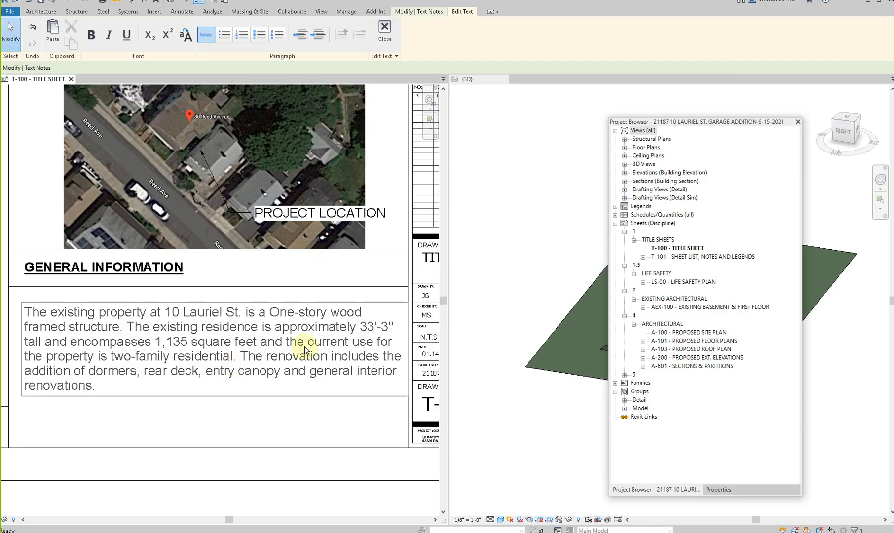
- Set the residence's approximate height in the general information note to +/-20'-0"
left_click_drag(370, 332, 376, 337)
left_click(375, 333)
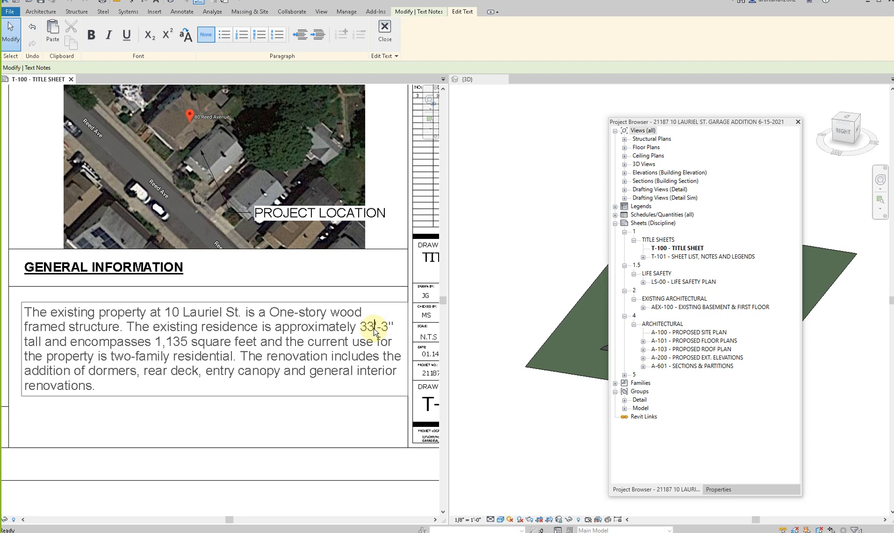
left_click_drag(375, 333, 365, 332)
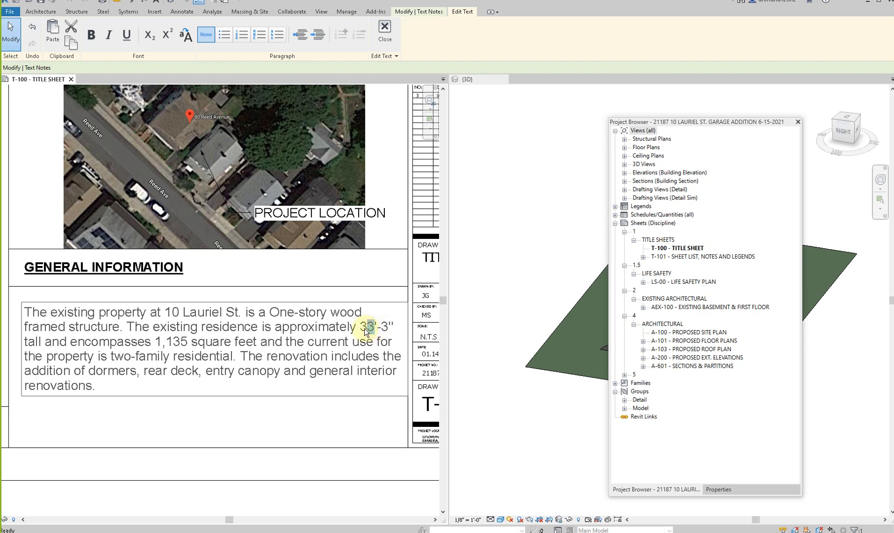
type("2")
type("+/8-")
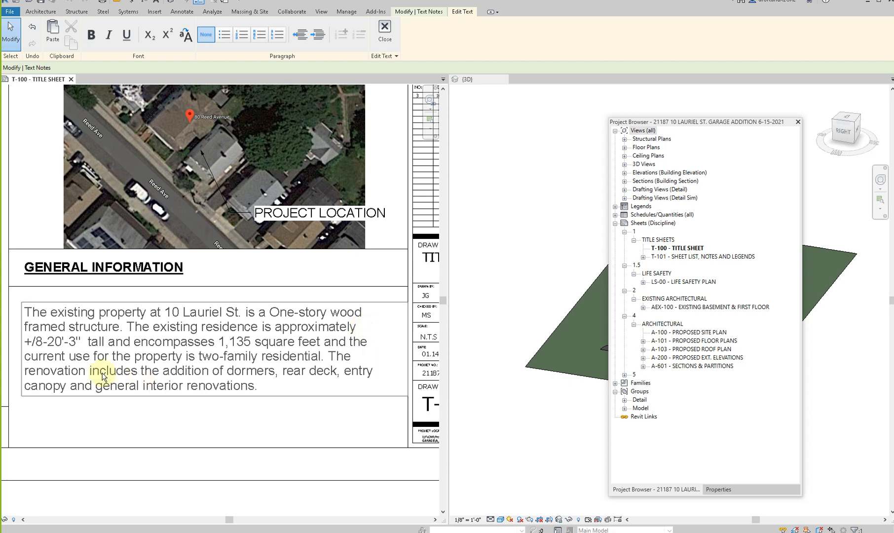
key("BackSpace")
key("BackSpace")
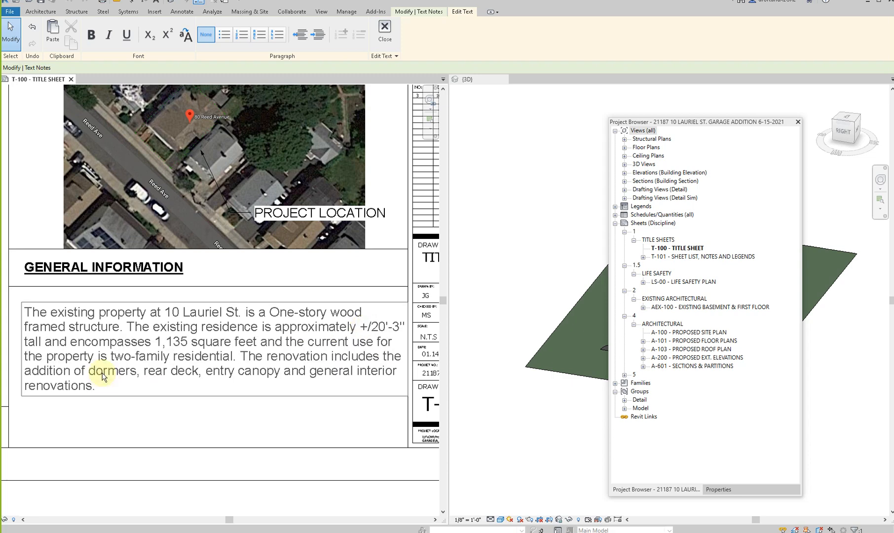
type("-")
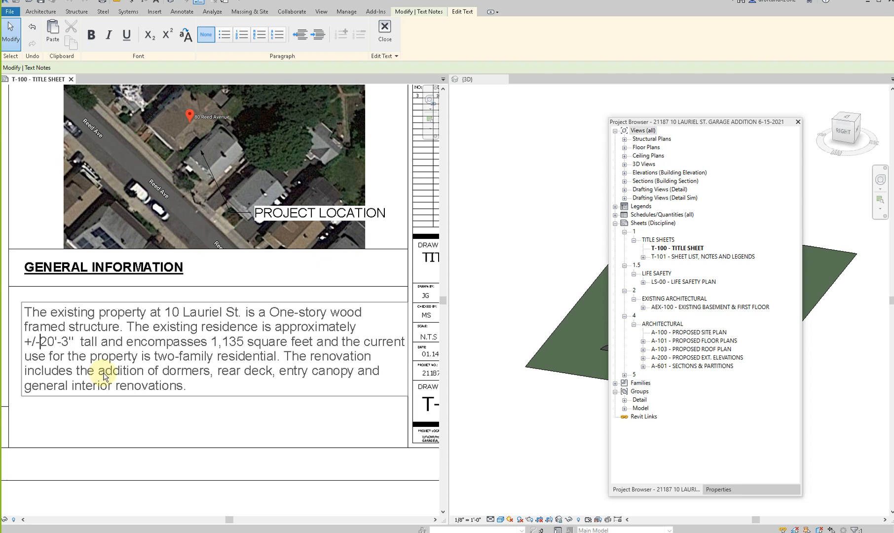
left_click(69, 345)
key("BackSpace")
type("0")
- Switch to the browser, check the finished area on the property's record card, and return to Revit
mouse_move(405, 530)
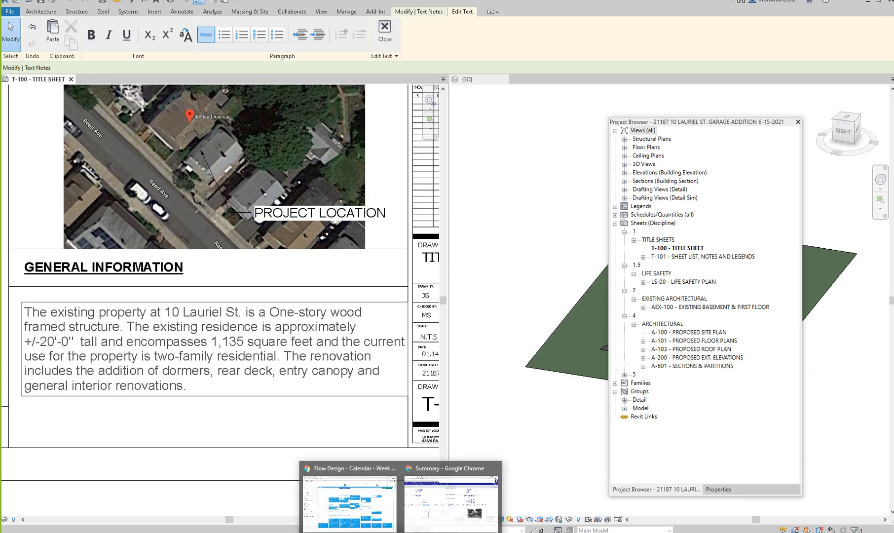
left_click(425, 501)
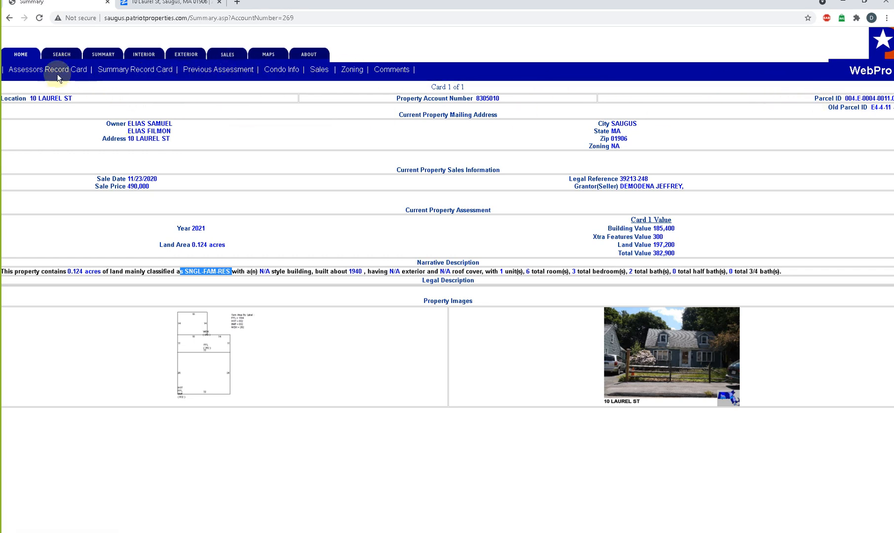
left_click(122, 74)
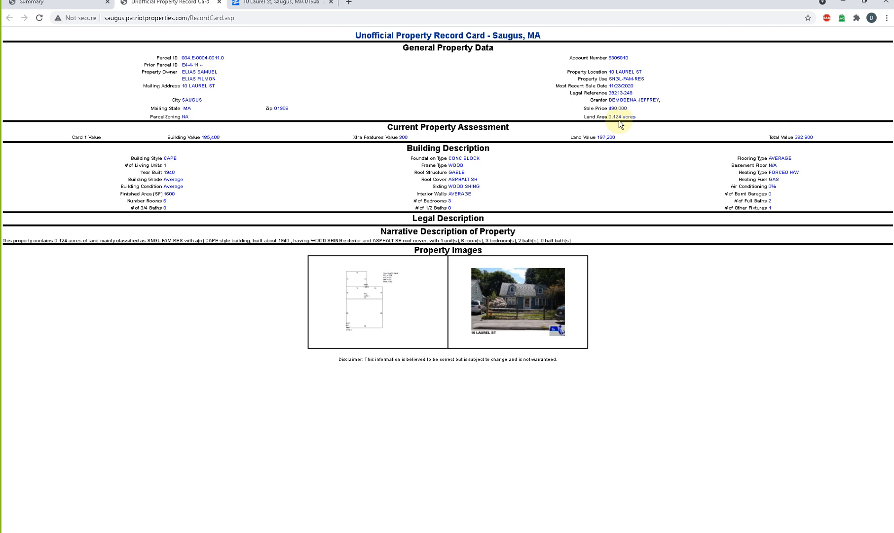
left_click(835, 6)
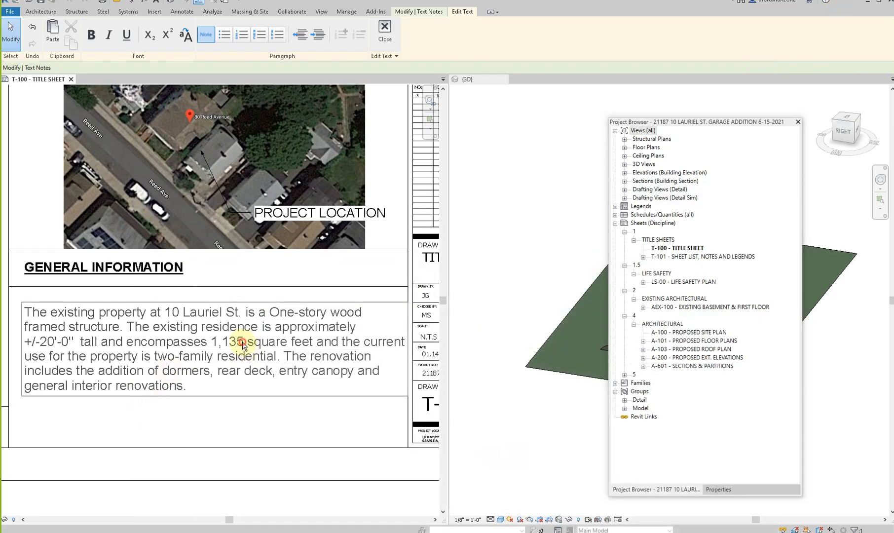
- Set the residence's area in the general information note to 1,600 square feet and the current use to single-family
double_click(234, 342)
type("600")
left_click(277, 421)
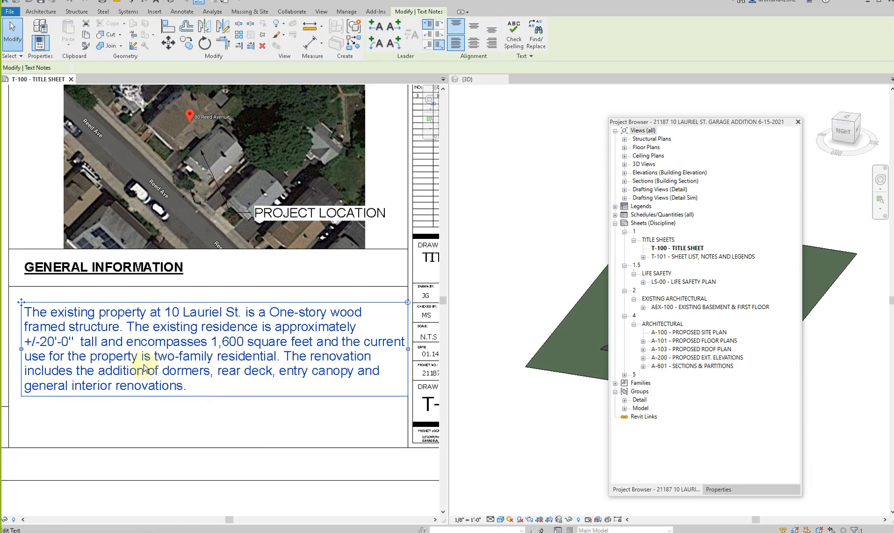
double_click(167, 360)
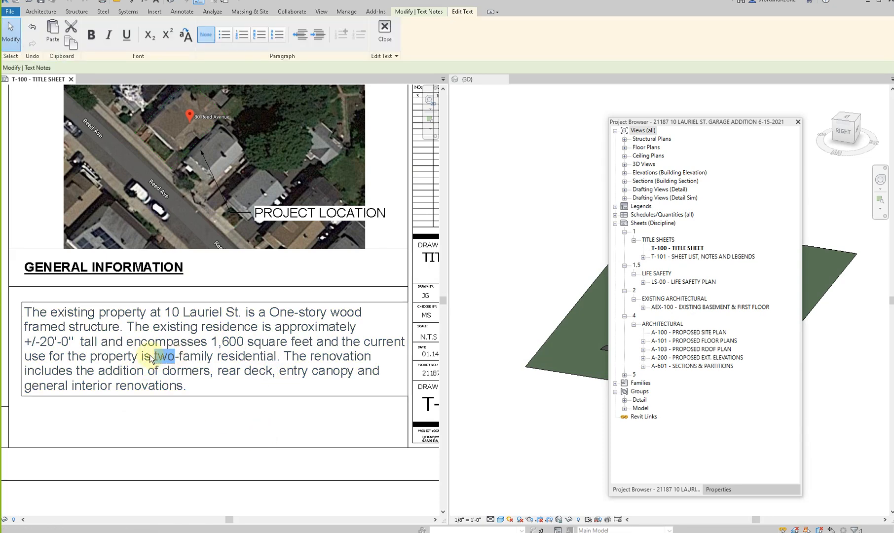
type("single")
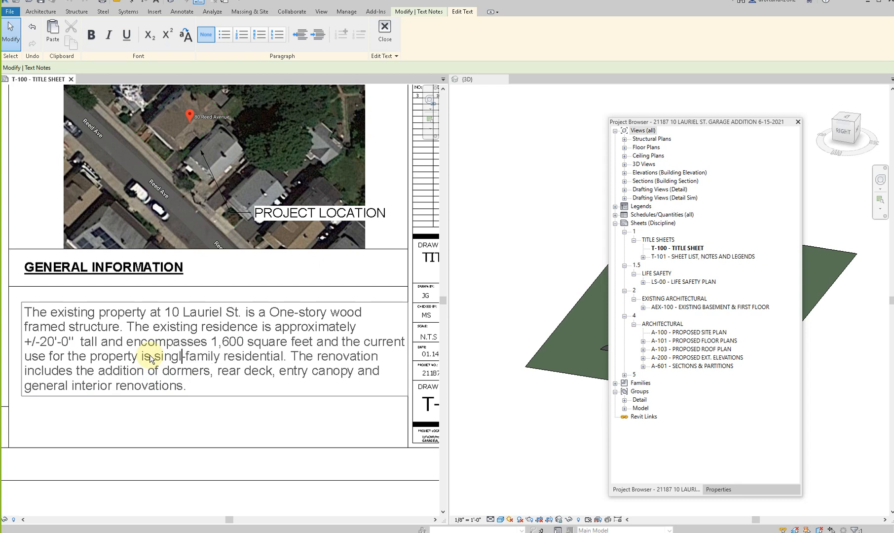
- Replace the note's renovation sentence with "The project includes the addition of a new one car detached garage."
left_click_drag(183, 389, 306, 361)
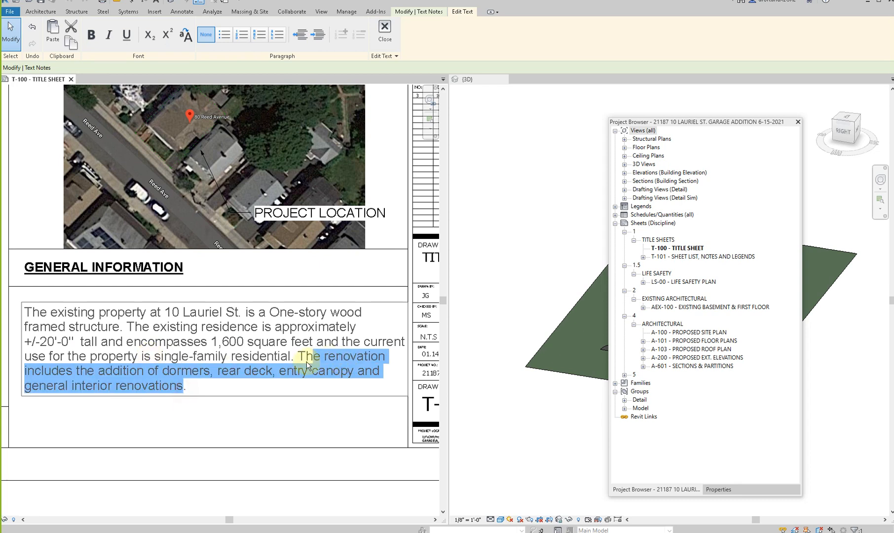
type("The pro")
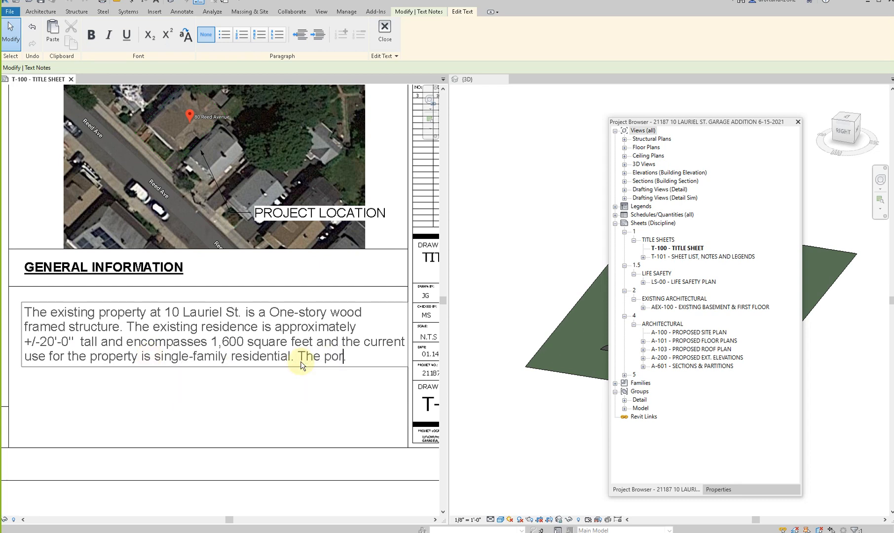
type("ject includes the addition of a new one car detached garage")
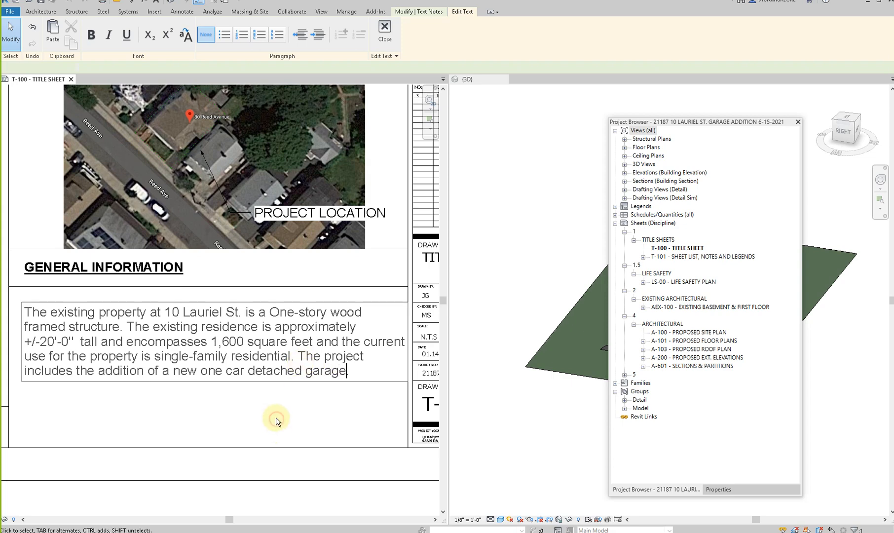
left_click(276, 420)
- Delete the old aerial image from the title sheet's aerial view area
scroll(276, 419, "down", 2)
scroll(237, 355, "down", 2)
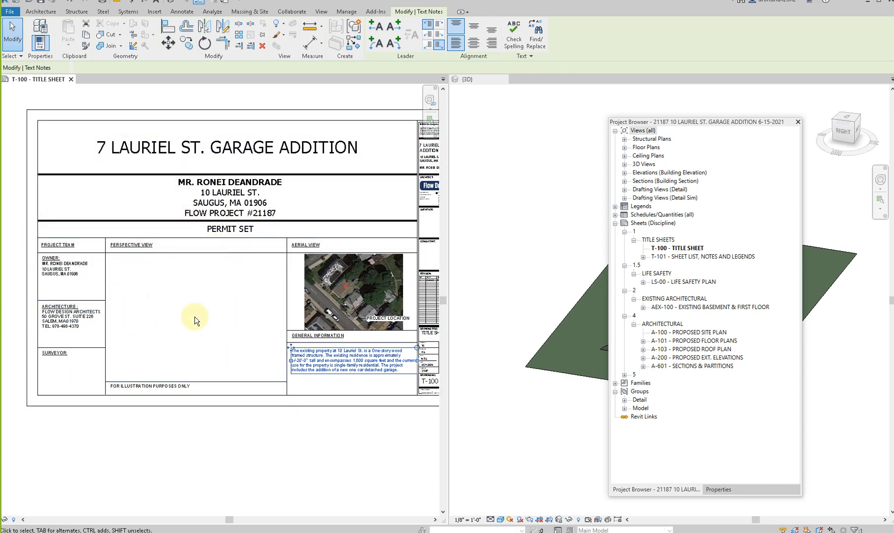
scroll(194, 307, "up", 2)
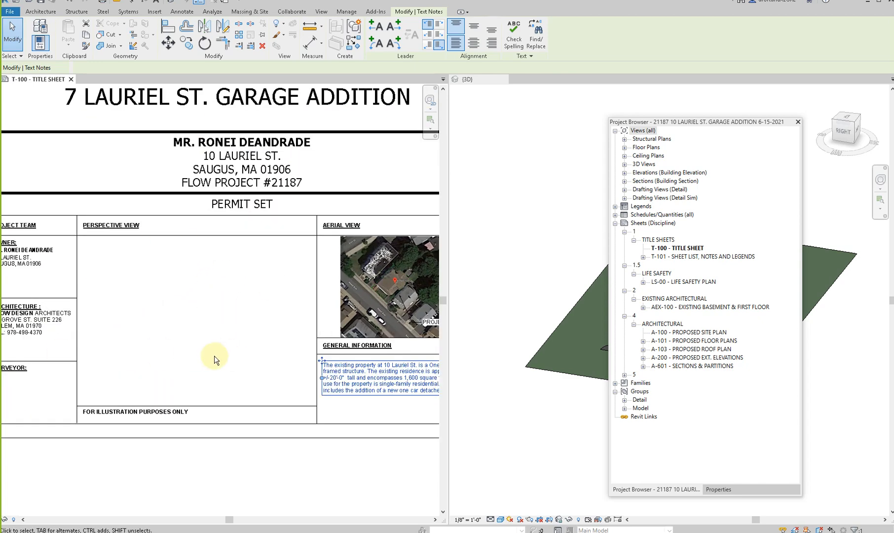
scroll(214, 359, "down", 2)
scroll(261, 348, "up", 1)
scroll(261, 348, "up", 3)
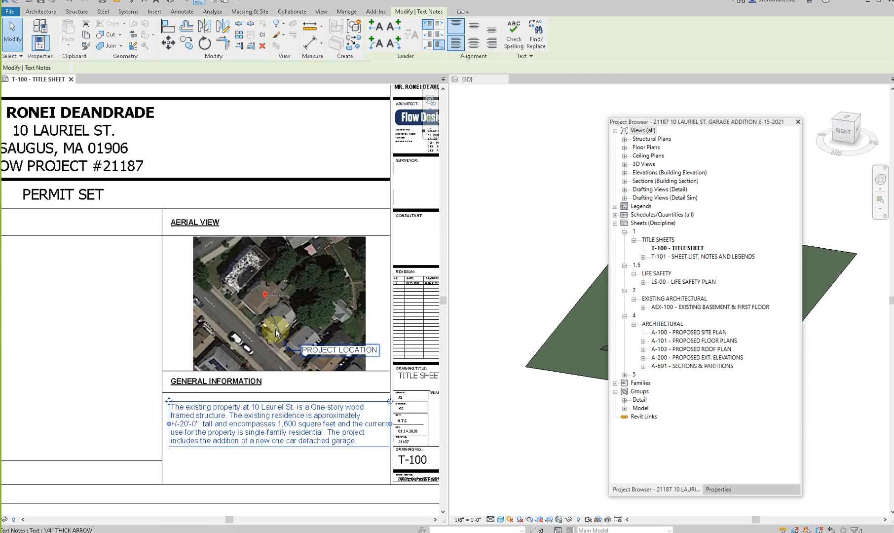
left_click(256, 278)
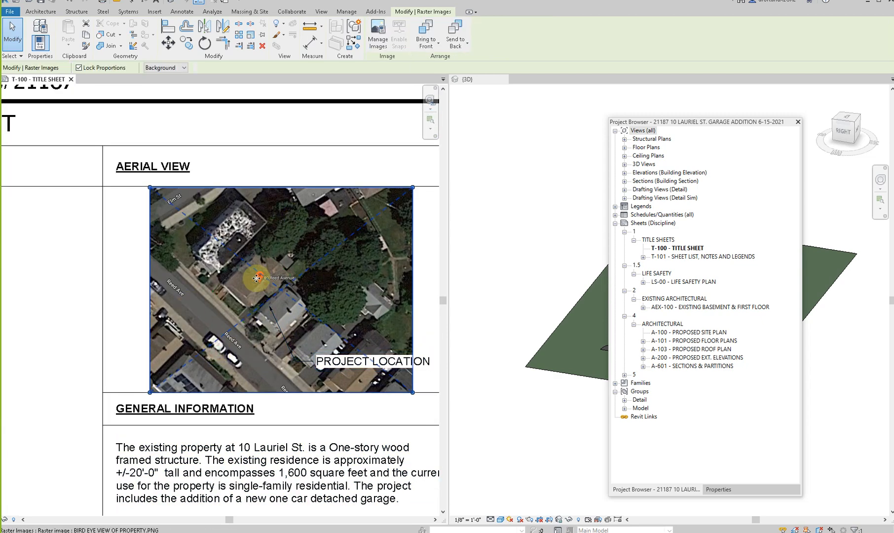
key("Delete")
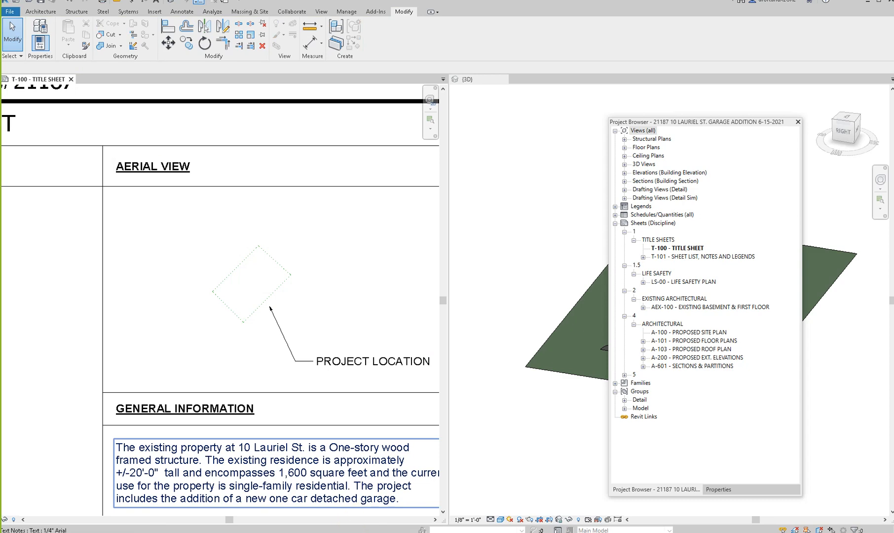
- Switch to the browser and search Google in a new tab for the project property's street address
left_click(454, 504)
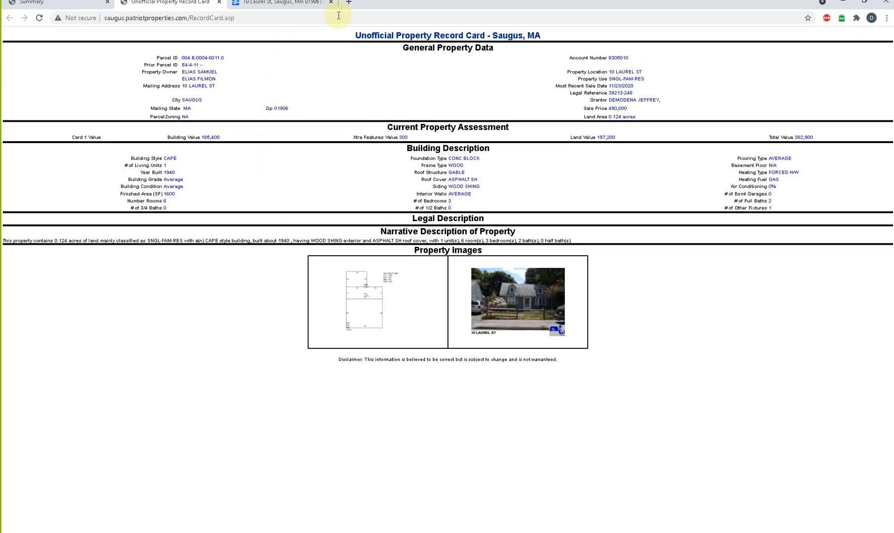
left_click(349, 3)
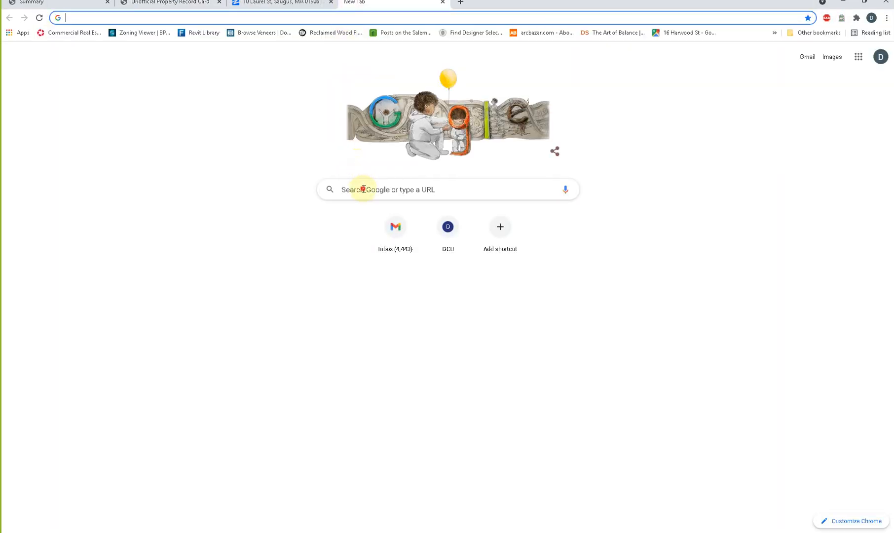
left_click(363, 189)
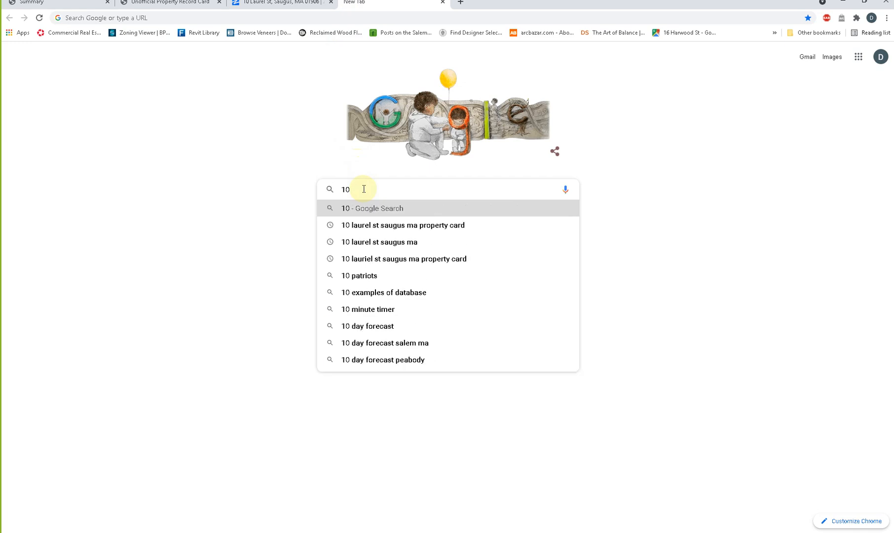
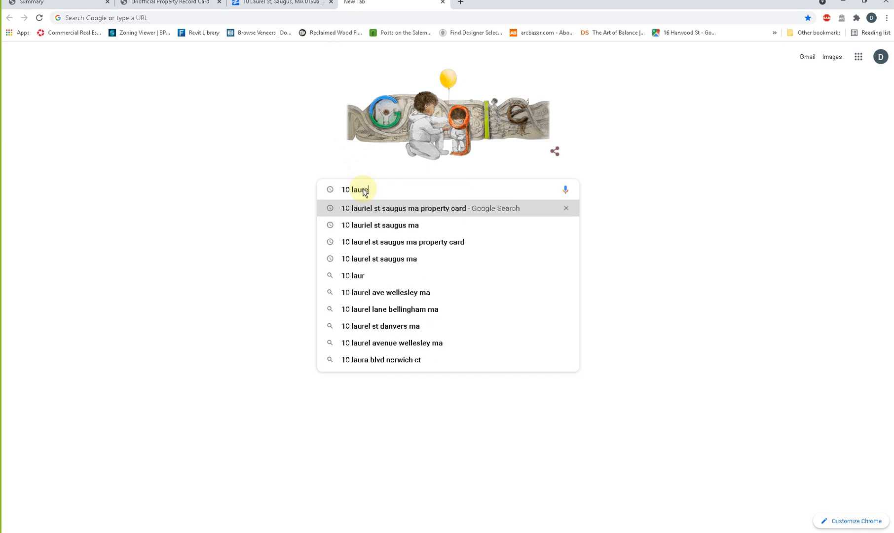
key("Return")
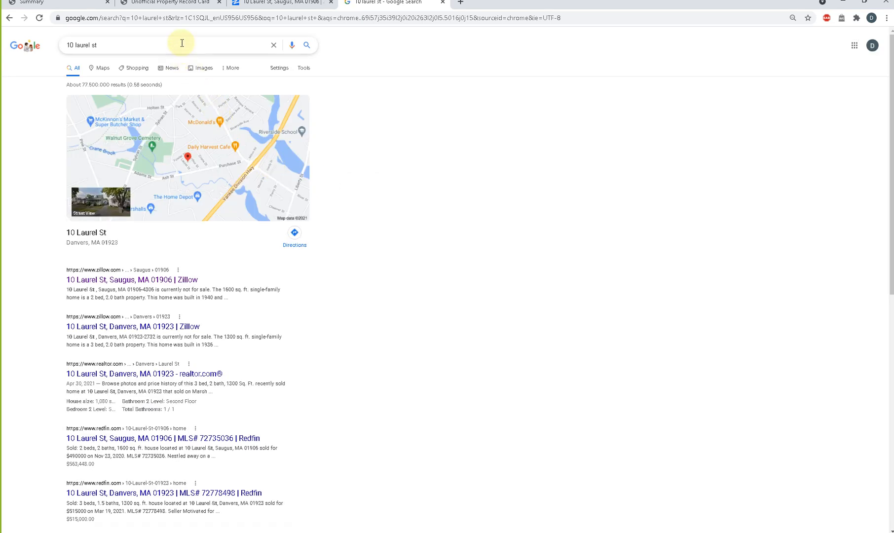
- Add "saugus ma" to the search and open the property's location in Google Maps
left_click(182, 43)
type("saugus ma")
key("Return")
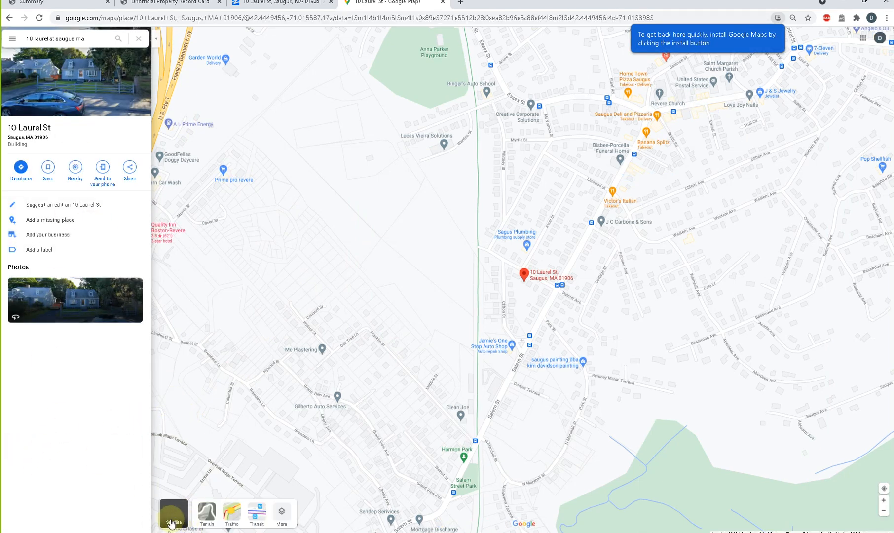
- Show the map as satellite imagery and capture a rectangular snip of the neighborhood around the property marker
left_click(172, 522)
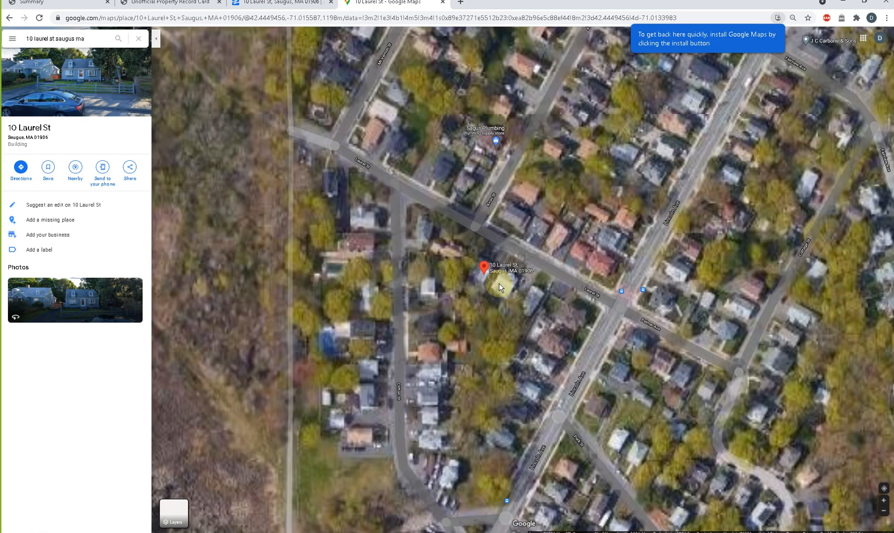
scroll(459, 265, "up", 5)
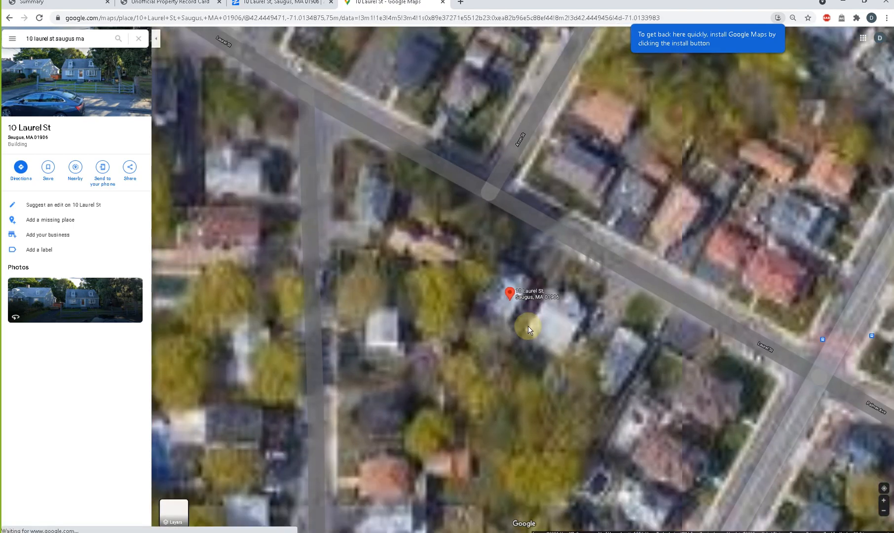
scroll(528, 326, "down", 2)
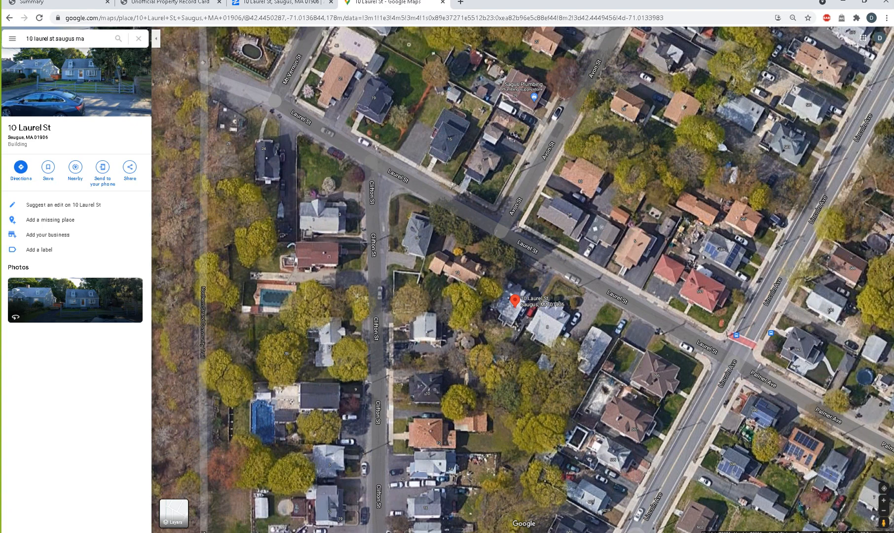
left_click(722, 118)
left_click_drag(327, 101, 764, 468)
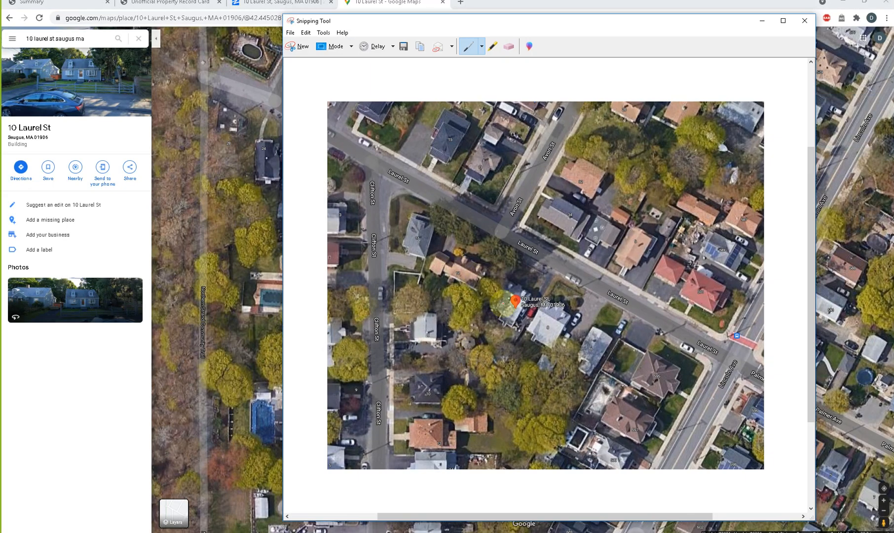
- Save the aerial snip to the Desktop as a JPEG file named AER
left_click(403, 49)
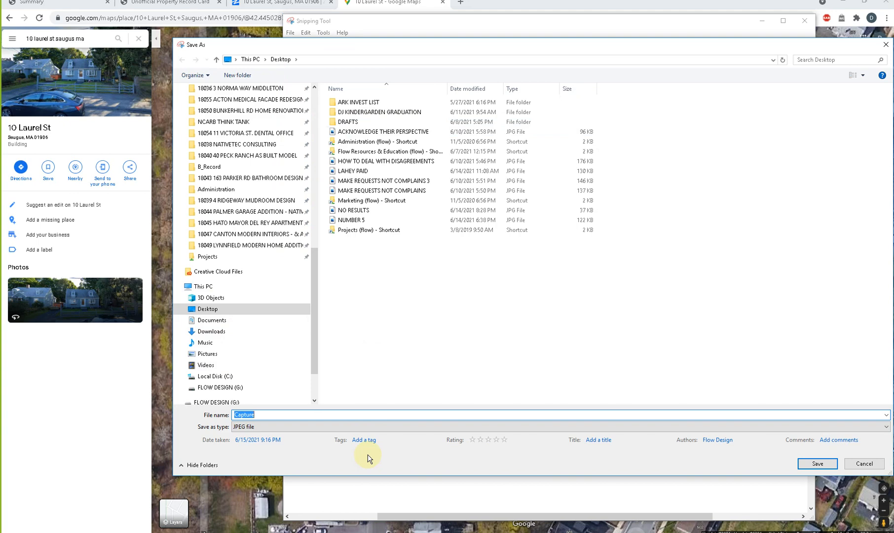
type("AER")
key("Return")
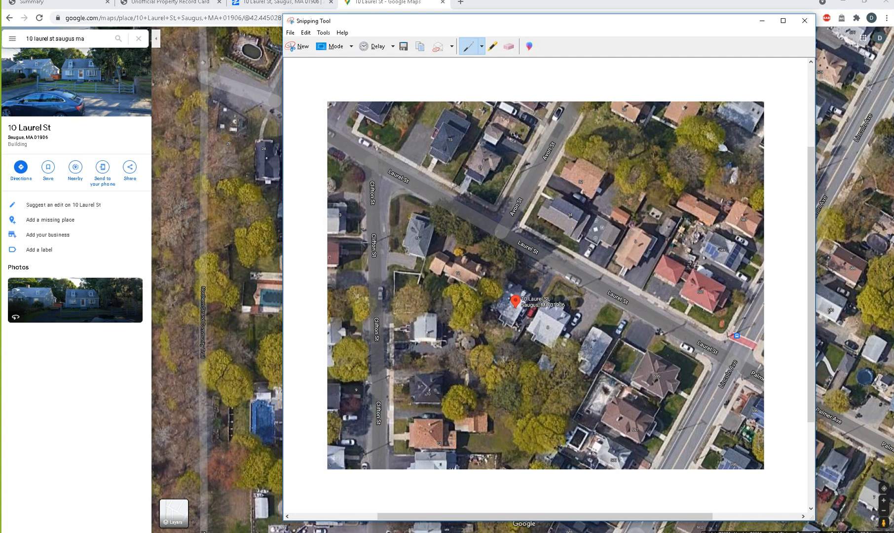
- Switch back to Revit, place the AERIAL image on the title sheet and shrink it over the Aerial View area
left_click(760, 24)
left_click(842, 6)
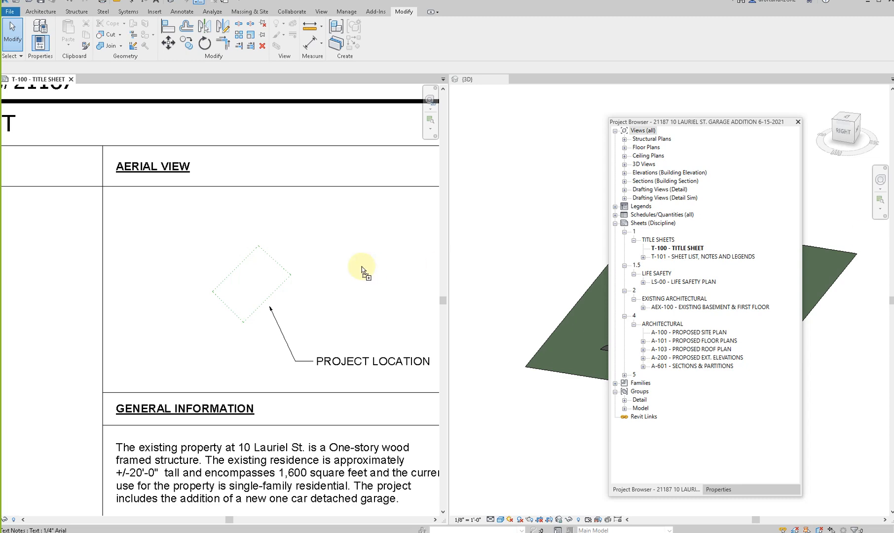
left_click(227, 289)
scroll(227, 289, "down", 3)
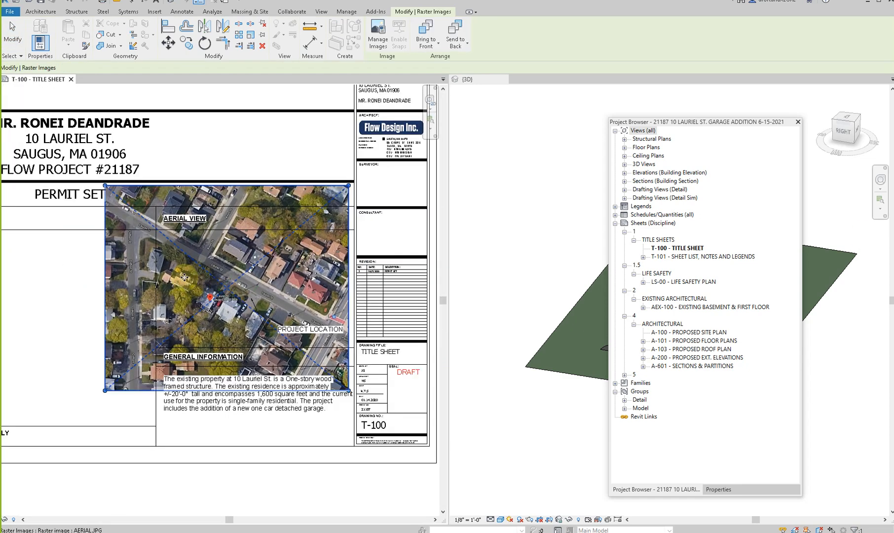
left_click_drag(118, 206, 187, 256)
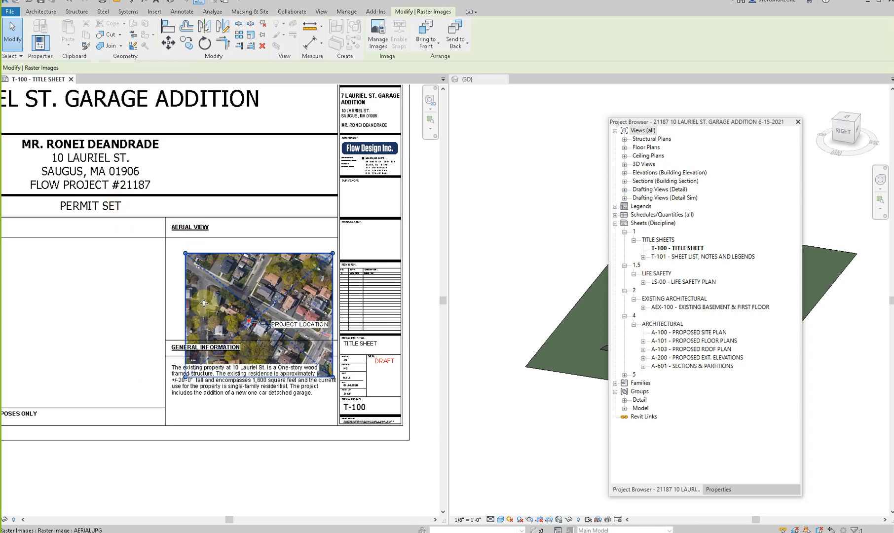
- Move the AERIAL image so its upper-left corner meets the upper-left corner of the Aerial View box
scroll(188, 259, "up", 2)
key("m")
key("v")
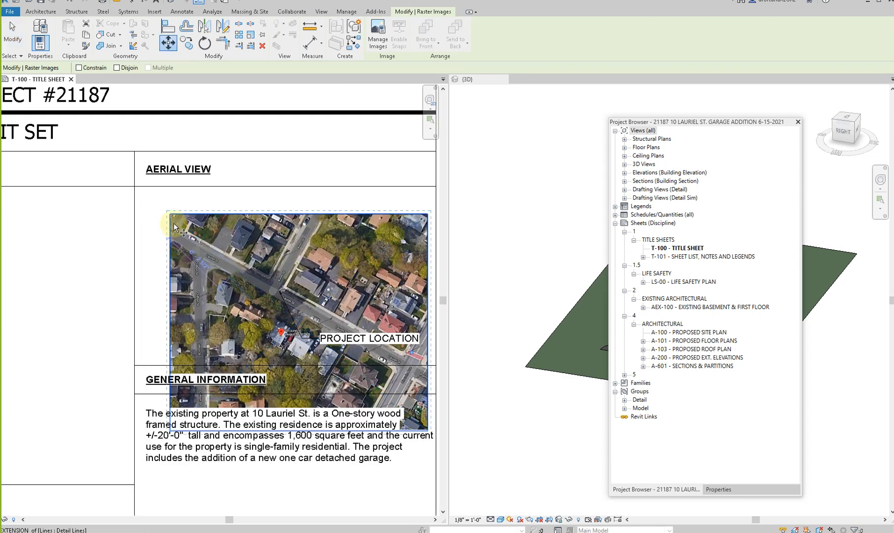
left_click(170, 217)
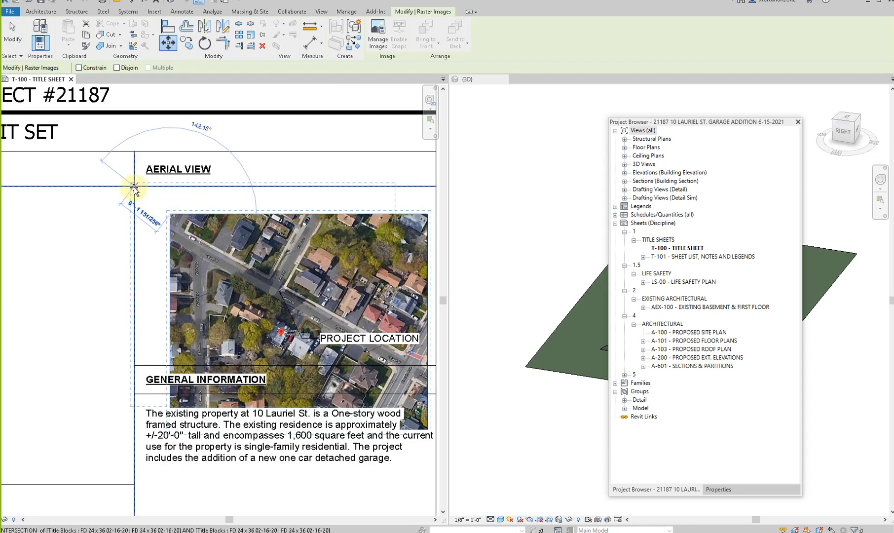
scroll(134, 188, "up", 1)
left_click(133, 187)
scroll(134, 187, "down", 1)
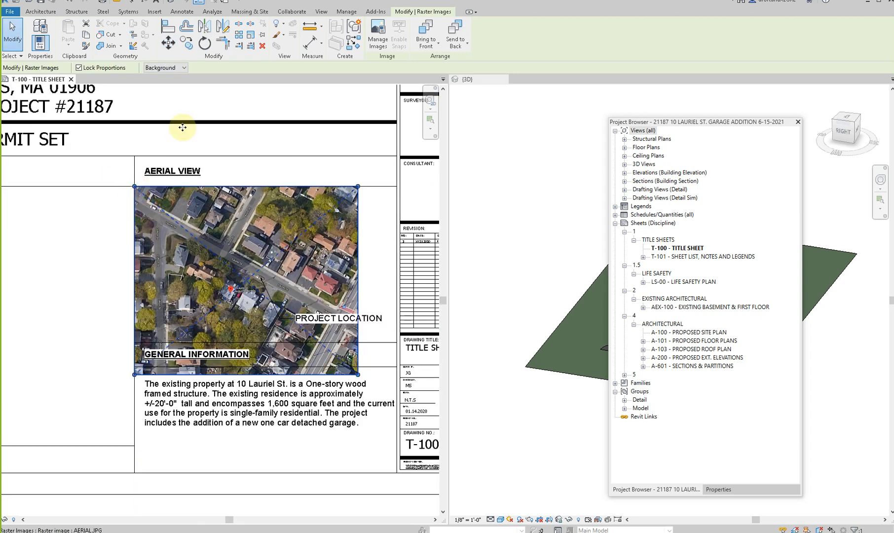
- Scale the AERIAL image graphically from its upper-left corner down to the height of the Aerial View box
left_click(250, 36)
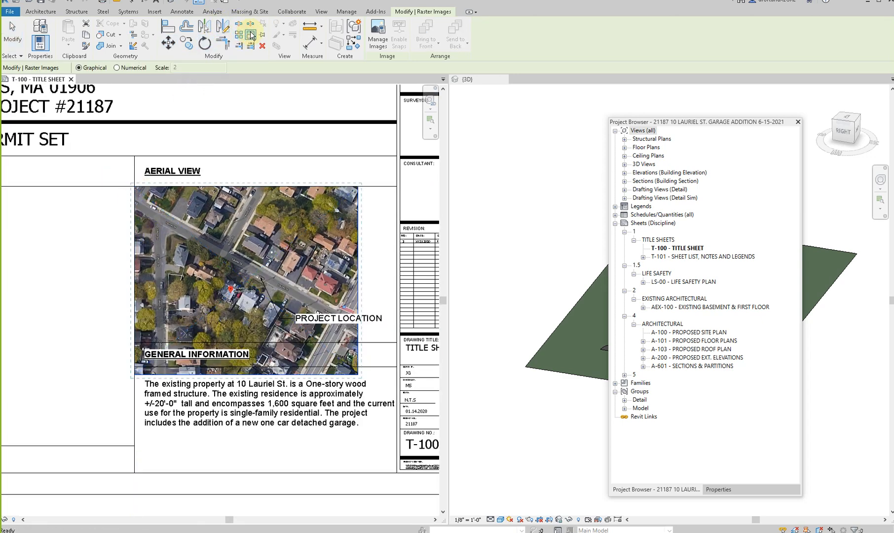
left_click(135, 186)
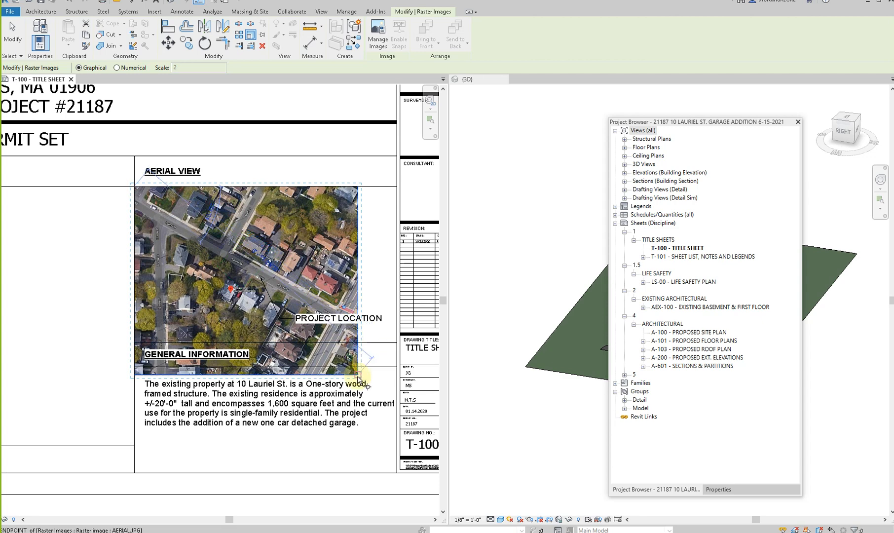
left_click(357, 376)
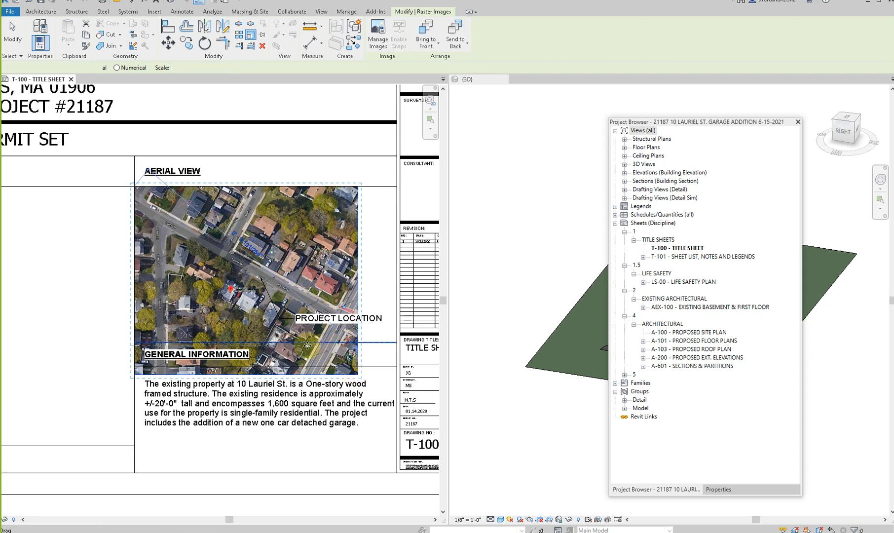
left_click(320, 343)
middle_click_drag(337, 325, 320, 350)
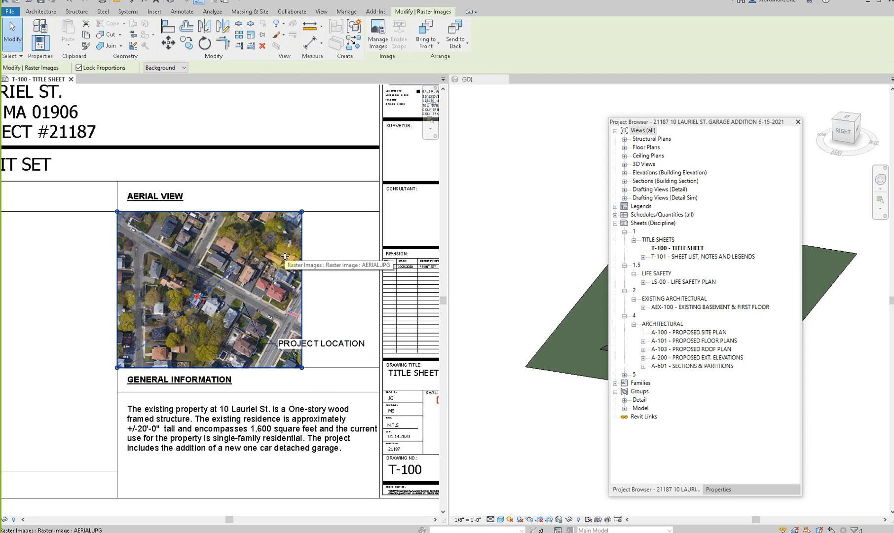
- Delete the placed AERIAL image and capture a wider rectangular snip of the satellite map around the property marker
key("Delete")
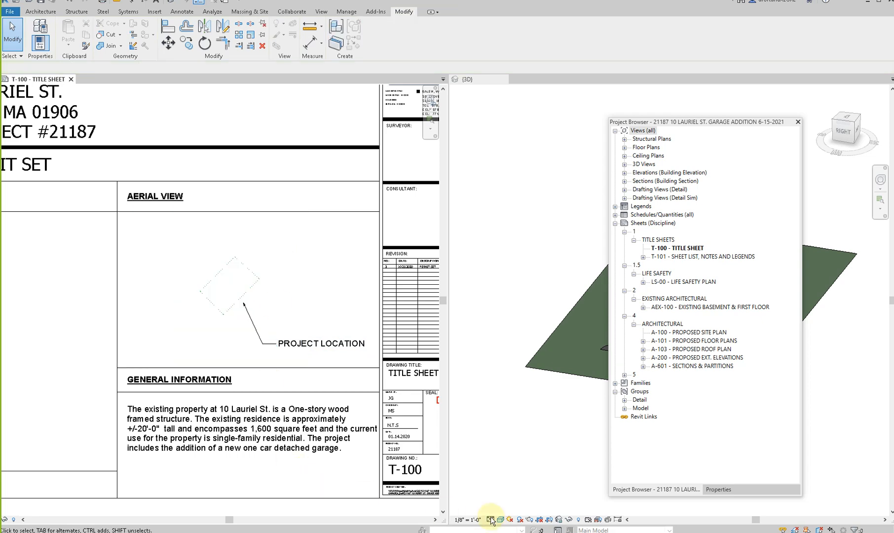
mouse_move(401, 532)
left_click(450, 496)
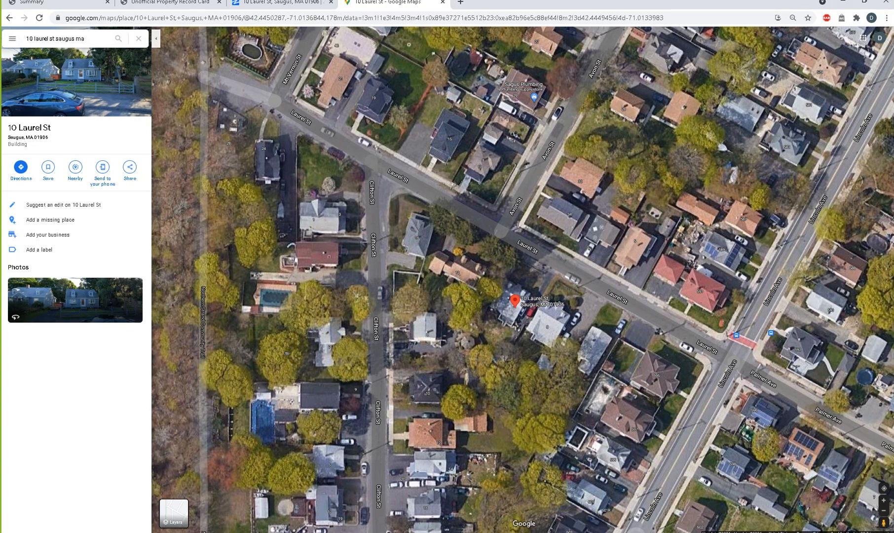
left_click(423, 532)
left_click(294, 51)
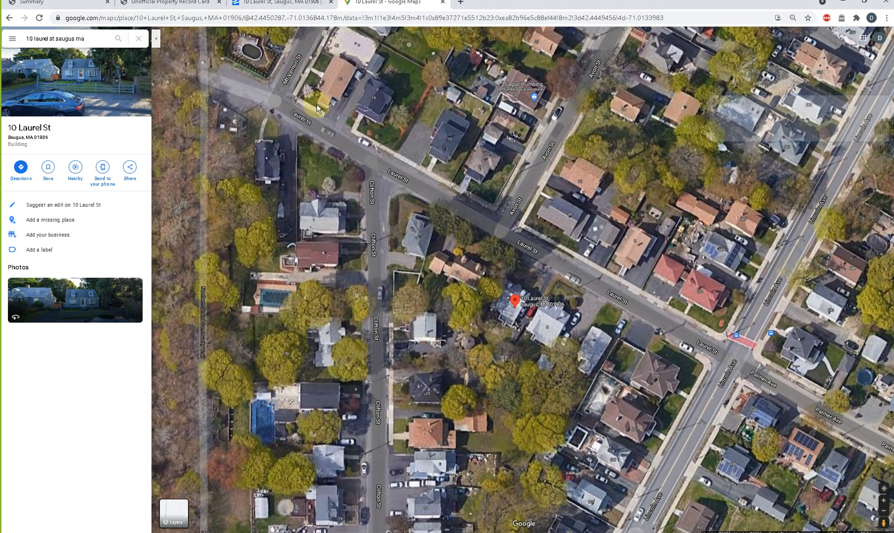
left_click_drag(312, 167, 783, 481)
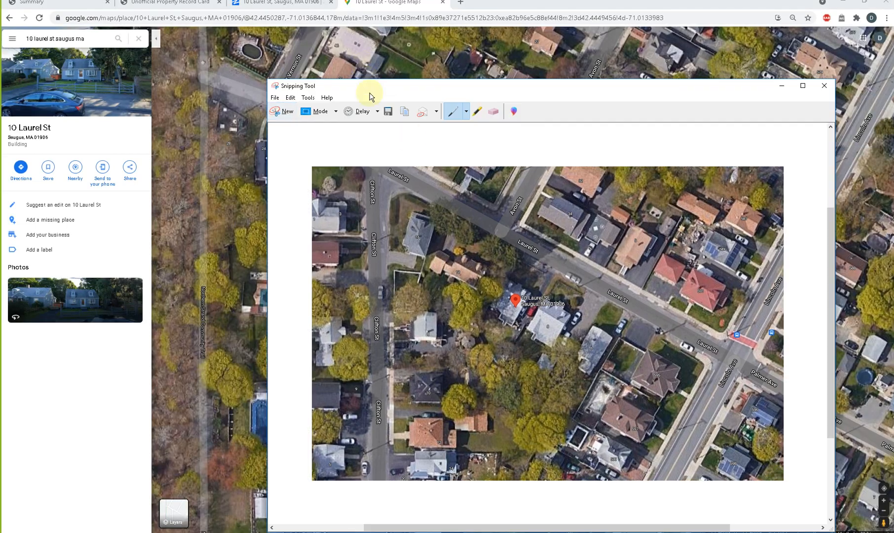
- Save the new aerial snip to the Desktop as a JPEG file named AERIAL 2
left_click(388, 118)
type("AERE")
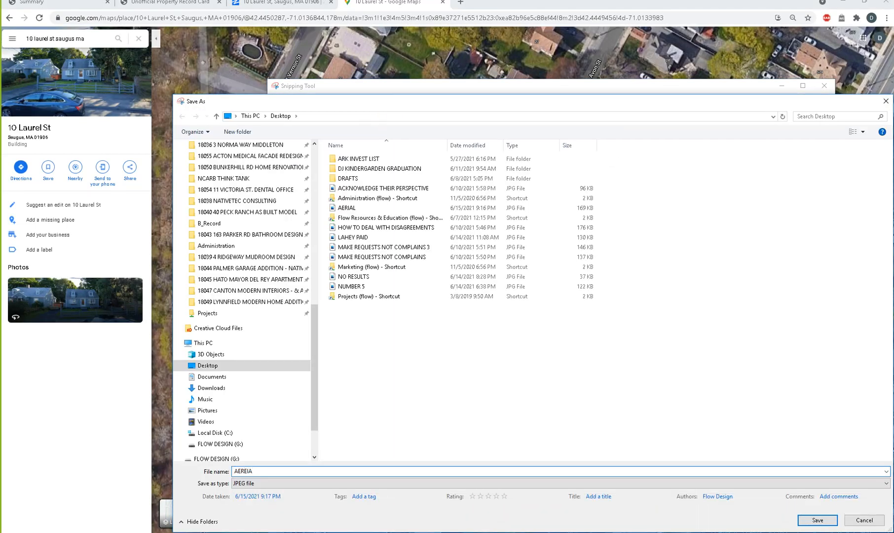
key("BackSpace")
type("IAL 2")
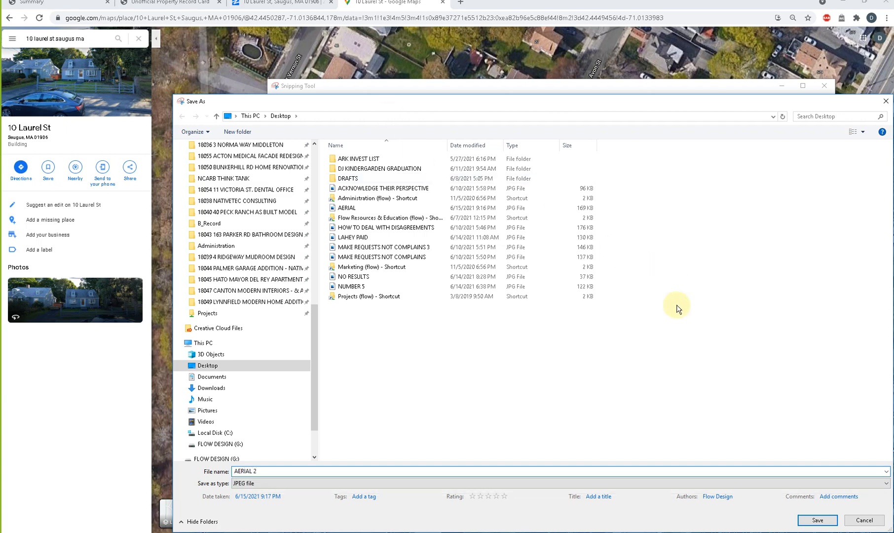
left_click(828, 521)
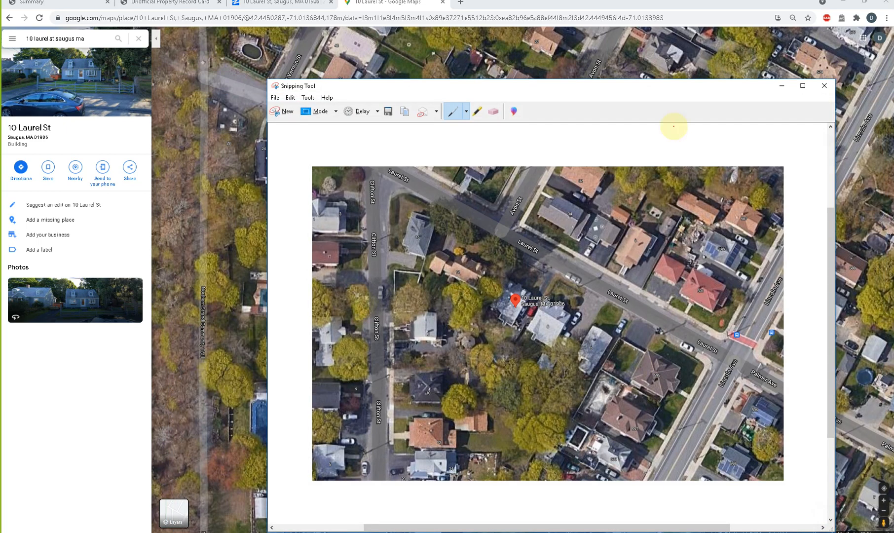
- Return to Revit, close the Snipping Tool and place the AERIAL 2 image on the title sheet
left_click(845, 4)
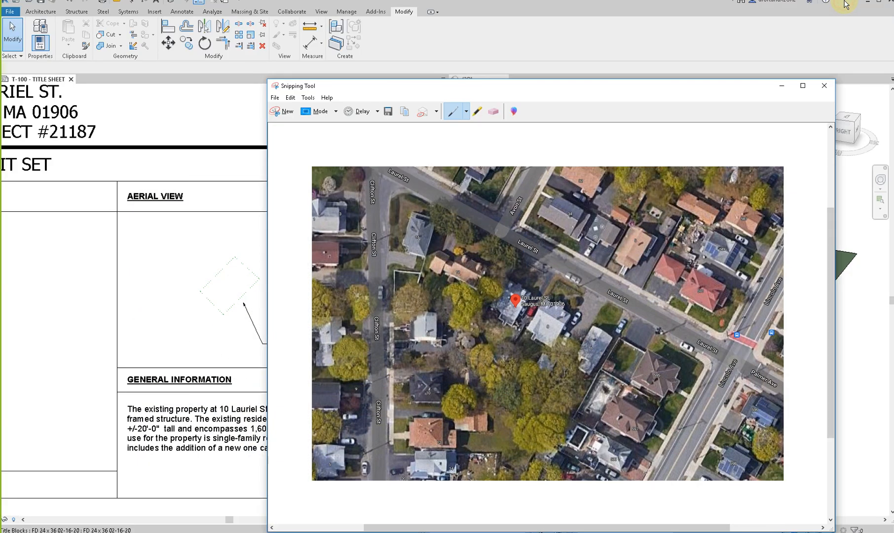
left_click(823, 88)
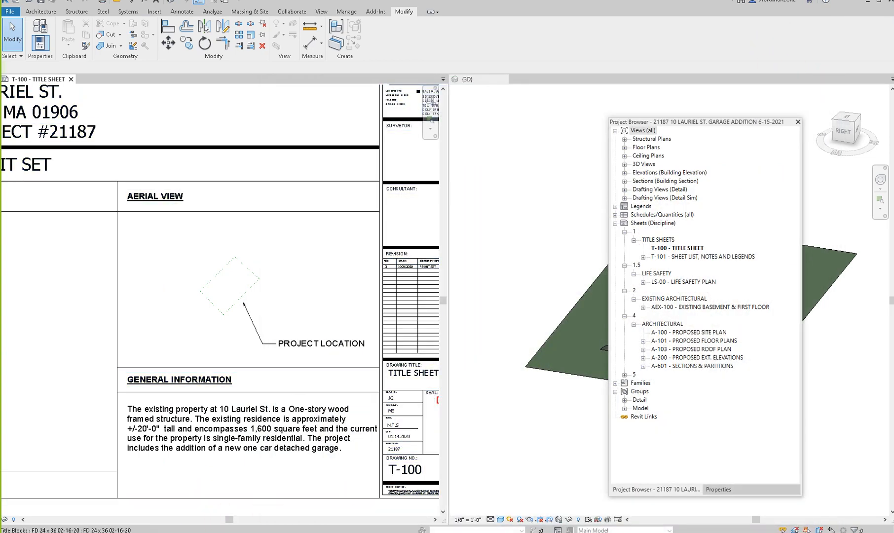
key("ctrl+v")
left_click(273, 283)
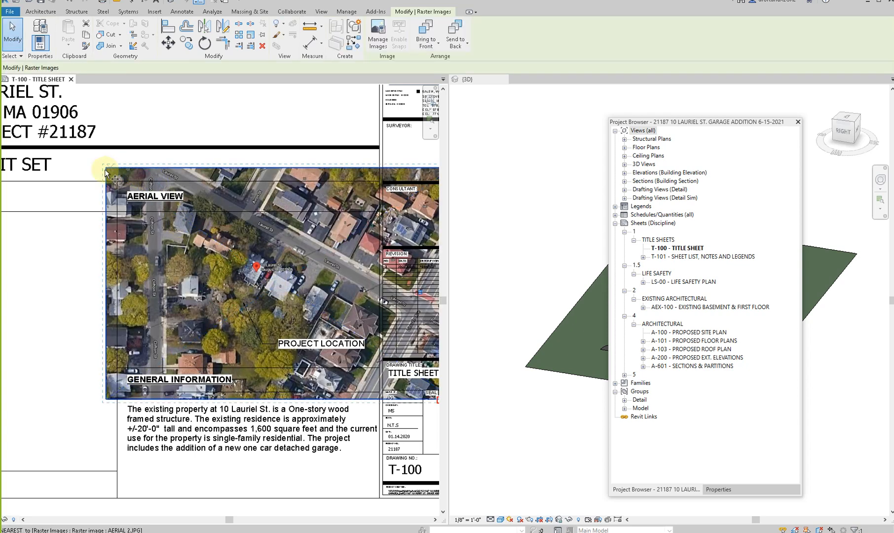
- Move the AERIAL 2 image so its upper-left corner meets the upper-left corner of the Aerial View box
key("m")
key("v")
left_click(106, 171)
left_click(117, 211)
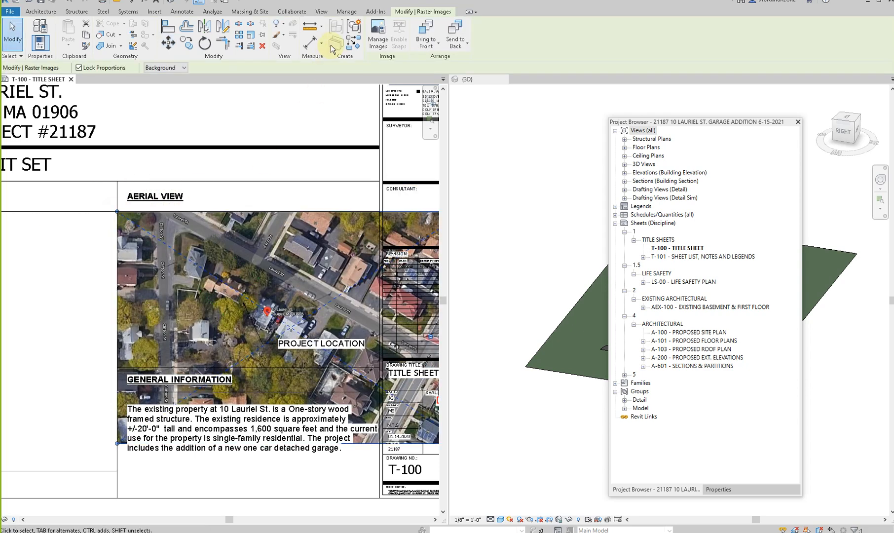
- Scale the AERIAL 2 image graphically from its upper-left corner so its height fits the Aerial View box
left_click(251, 36)
left_click(117, 211)
scroll(111, 233, "down", 2)
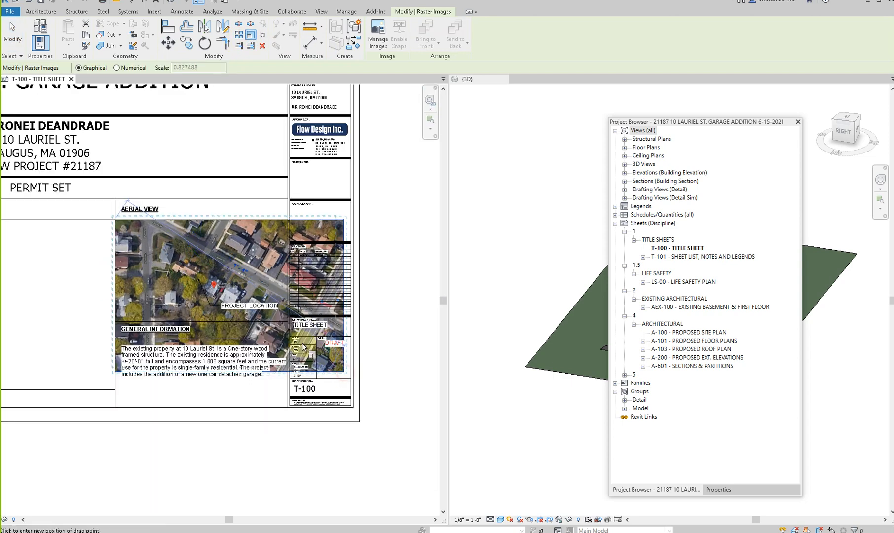
scroll(282, 326, "up", 2)
left_click(269, 316)
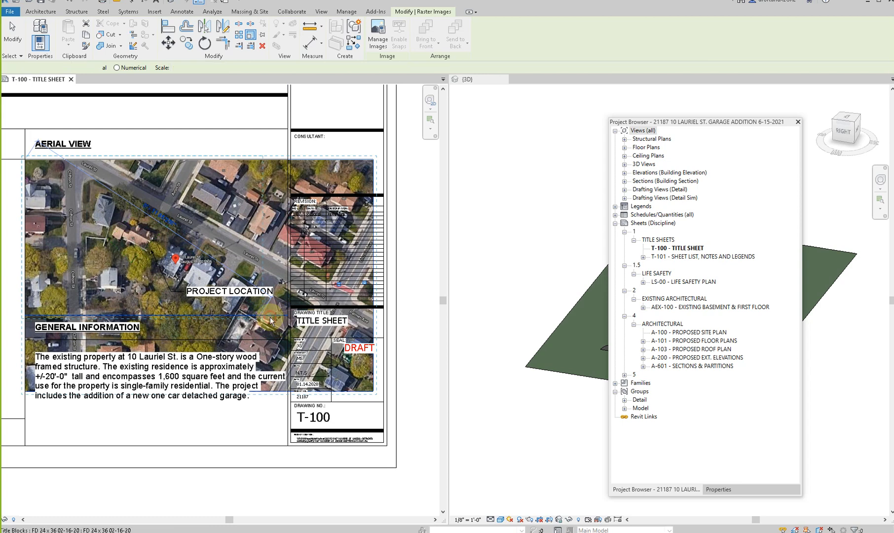
middle_click_drag(247, 185, 302, 220)
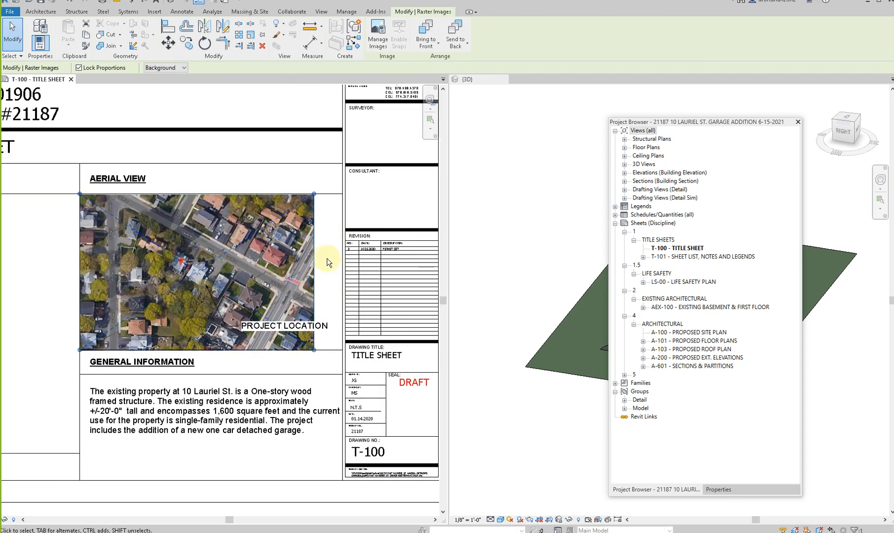
key("m")
key("v")
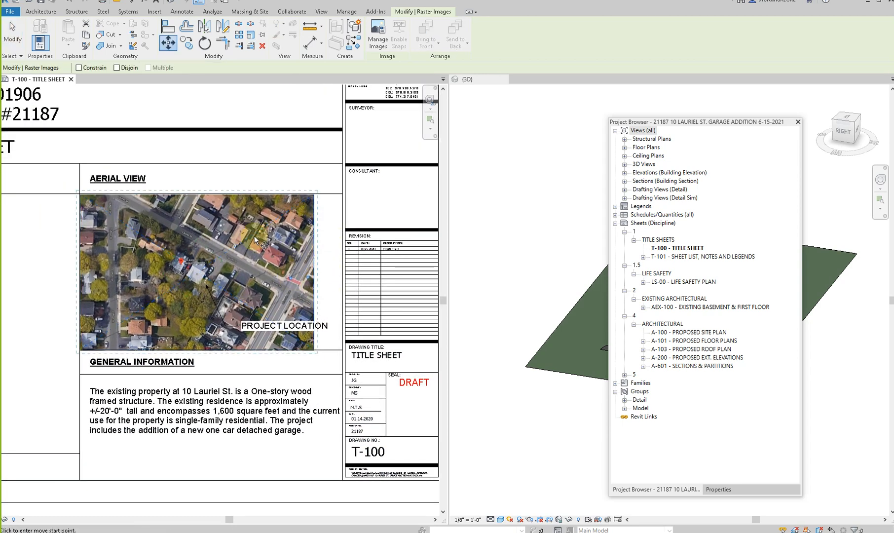
left_click(197, 194)
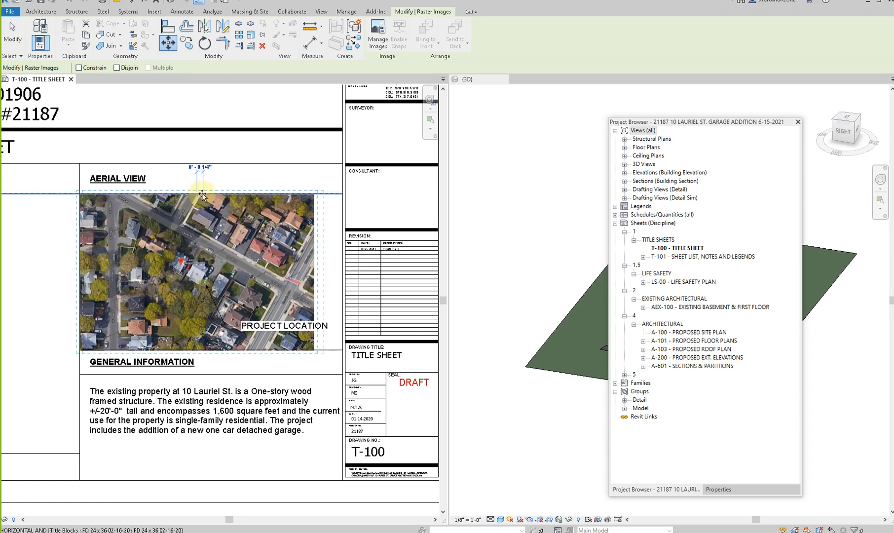
key("Escape")
key("Escape")
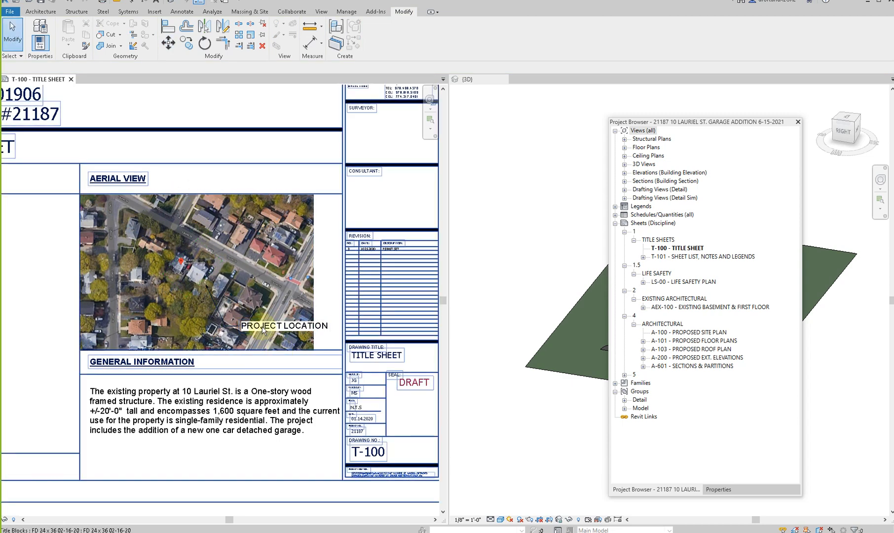
- Move the AERIAL 2 image horizontally to center it within the Aerial View box
left_click(240, 281)
key("m")
key("v")
left_click(197, 349)
left_click(211, 352)
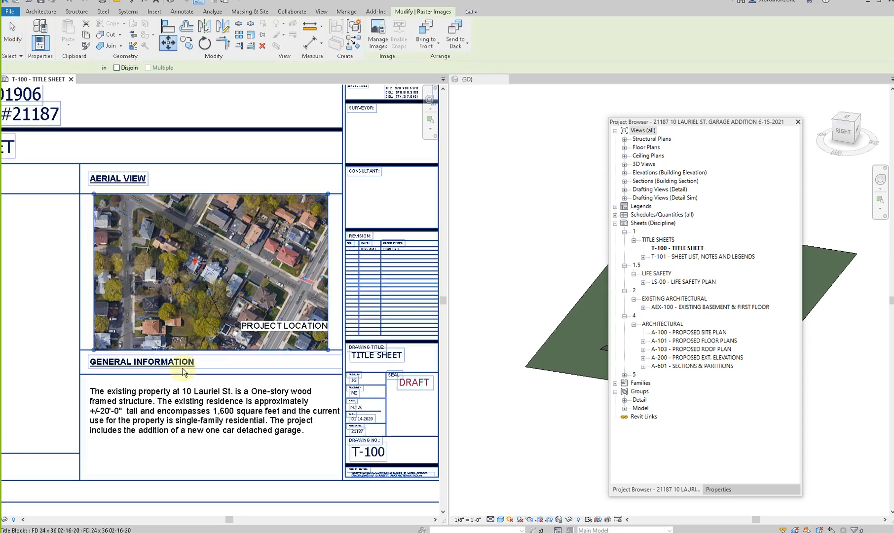
key("Escape")
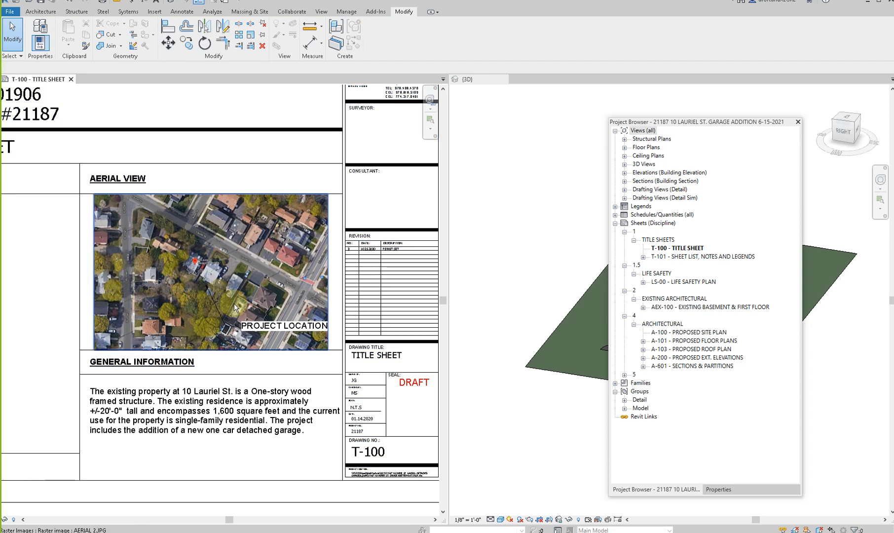
- Bring the dashed green property outline lines to the front of the aerial image
scroll(234, 303, "up", 2)
left_click(169, 276)
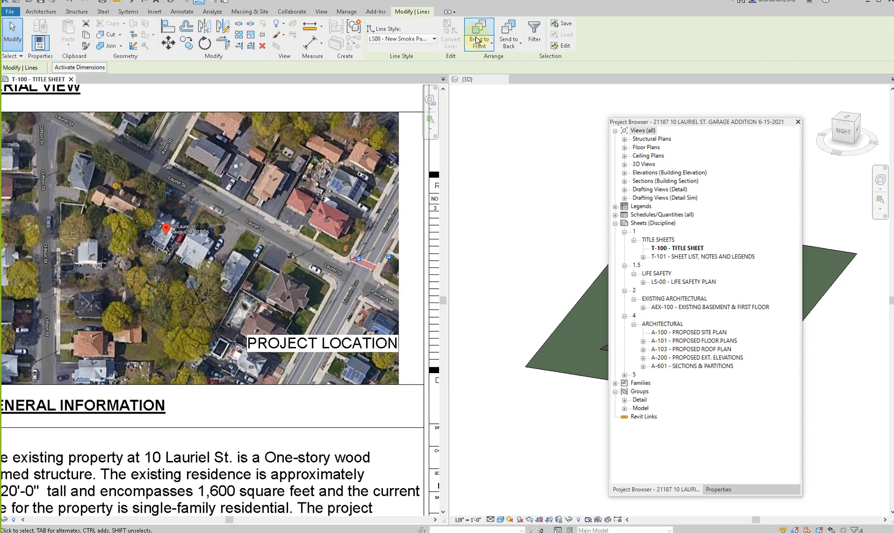
left_click(490, 45)
left_click(492, 82)
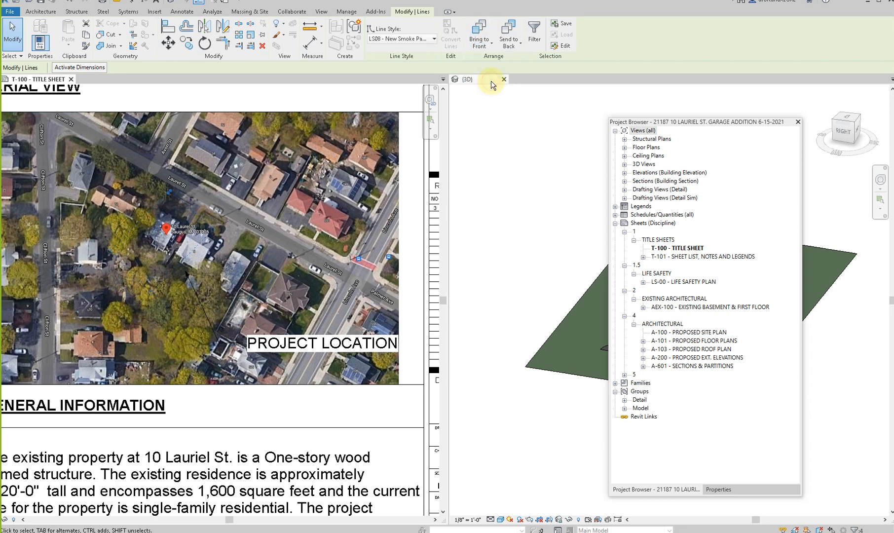
key("Escape")
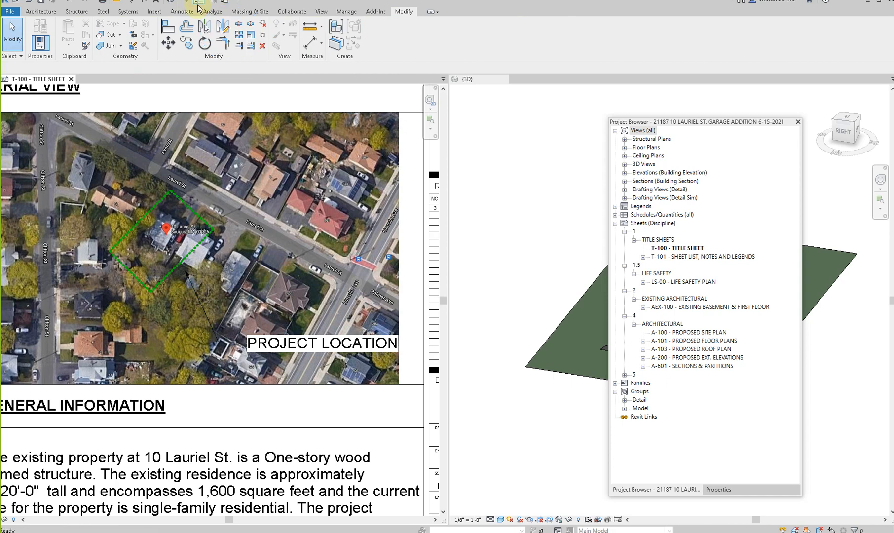
left_click(142, 222)
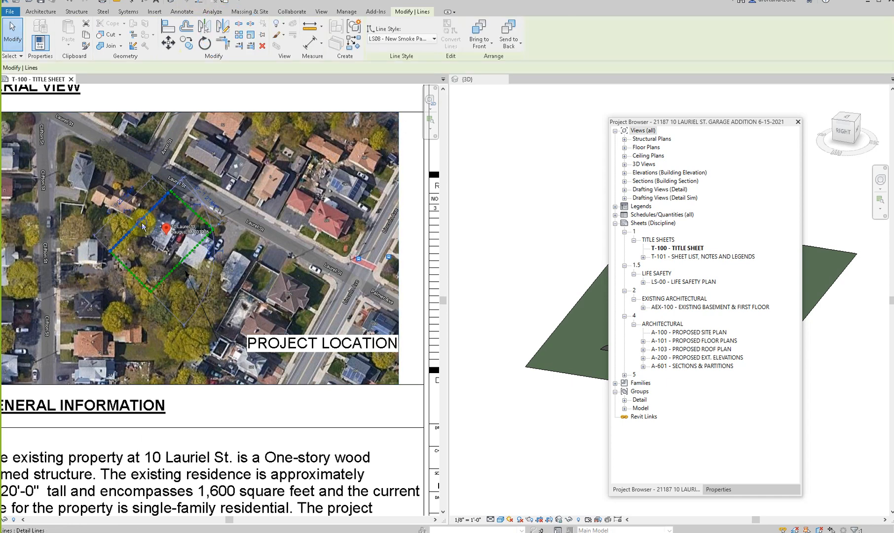
right_click(142, 222)
key("Escape")
key("Escape")
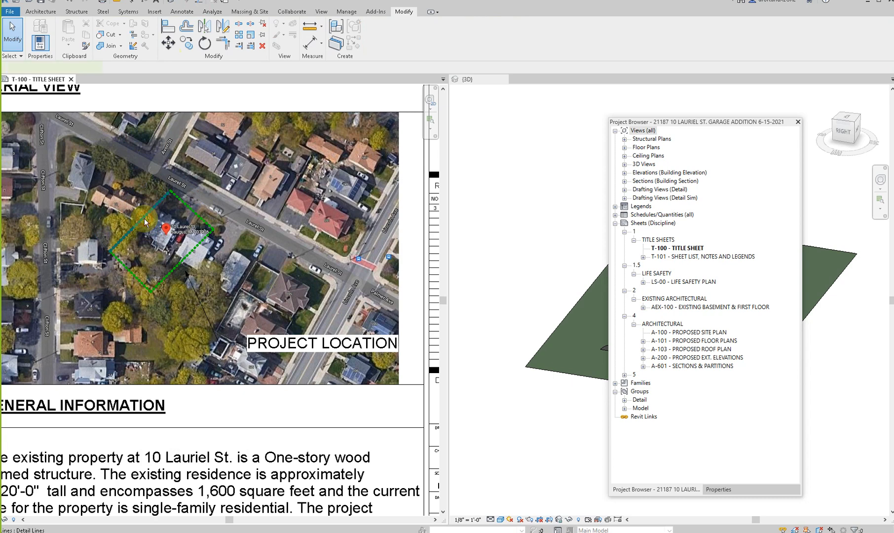
- Move the property outline lines off the aerial image to below the General Information text and select one line
left_click(144, 221)
scroll(141, 219, "down", 2)
left_click_drag(140, 217, 250, 457)
left_click(250, 457)
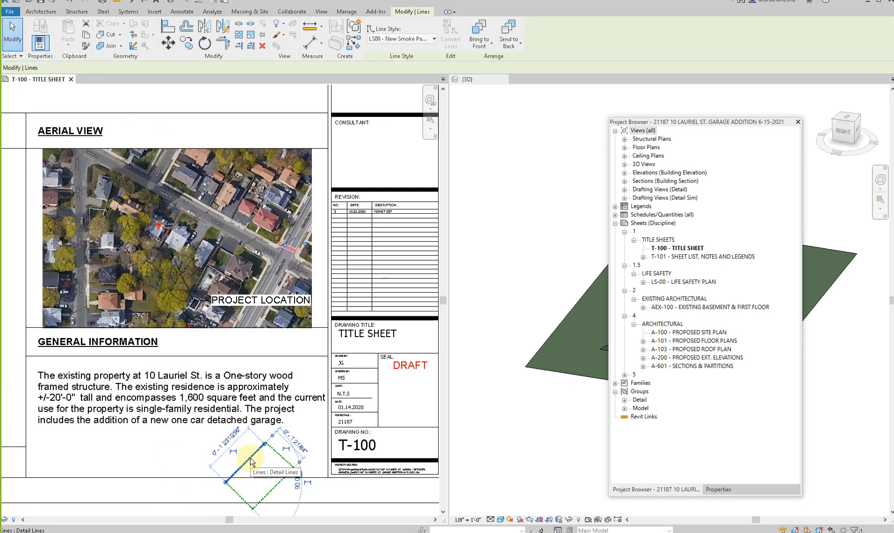
- Draw a closed dashed green property outline around the marked house on the aerial image, matching the old outline's line style, and delete the old outline
right_click(250, 458)
left_click(267, 305)
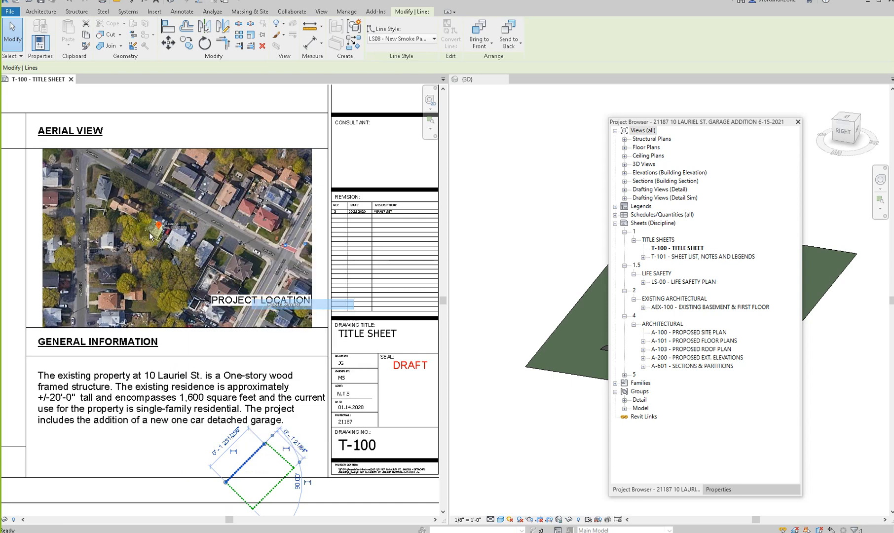
left_click(154, 195)
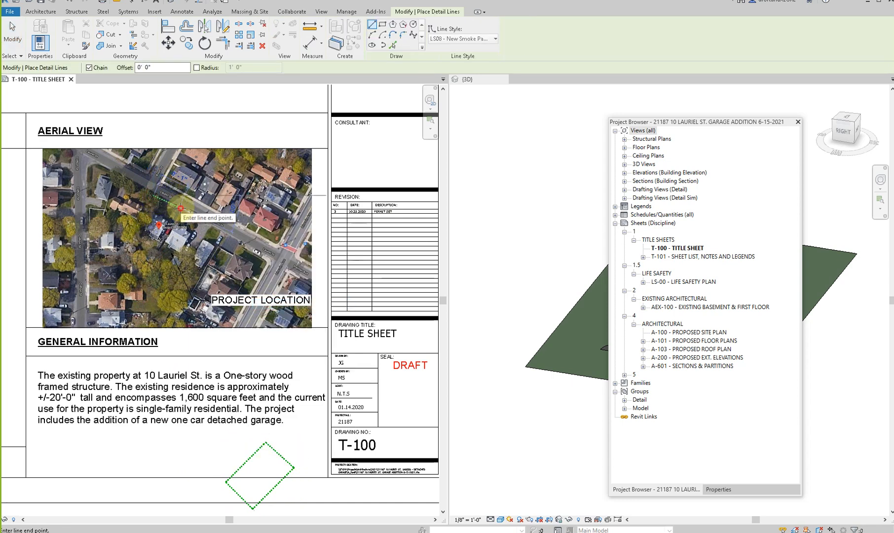
left_click(180, 202)
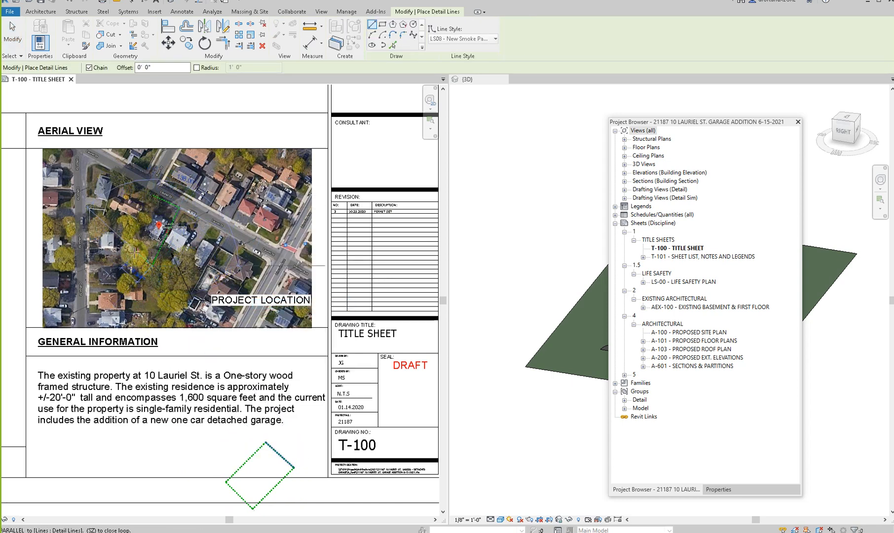
left_click(131, 246)
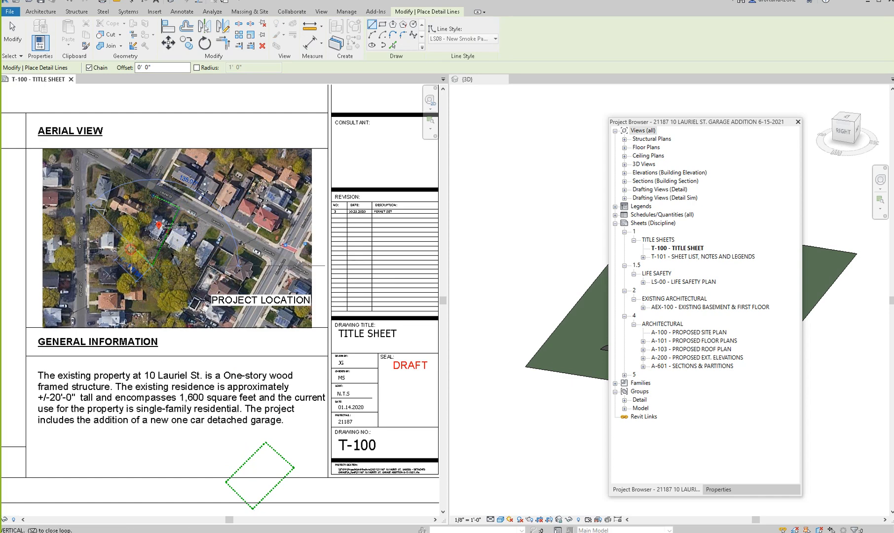
left_click(152, 197)
key("Escape")
key("Escape")
left_click(249, 458)
key("Delete")
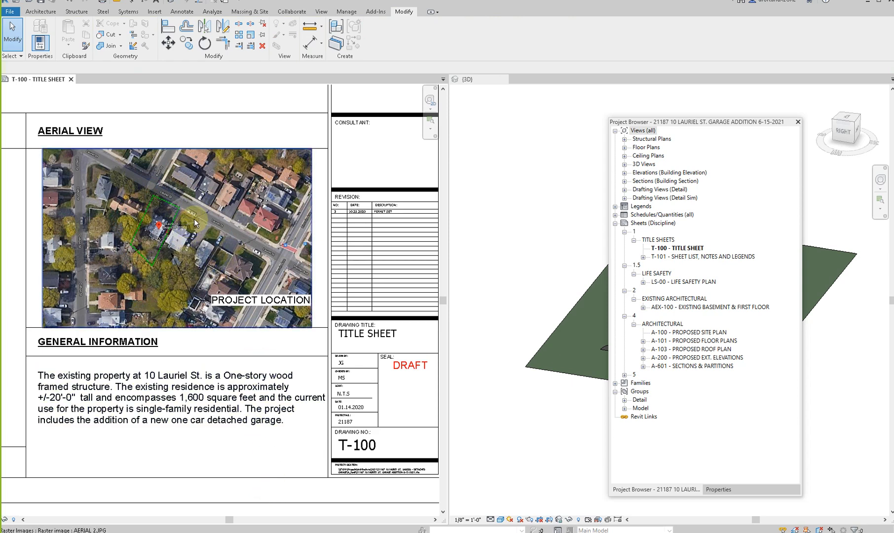
- Move the PROJECT LOCATION note above the aerial image, beside the Aerial View heading, and point its leader at the marked house
left_click(234, 299)
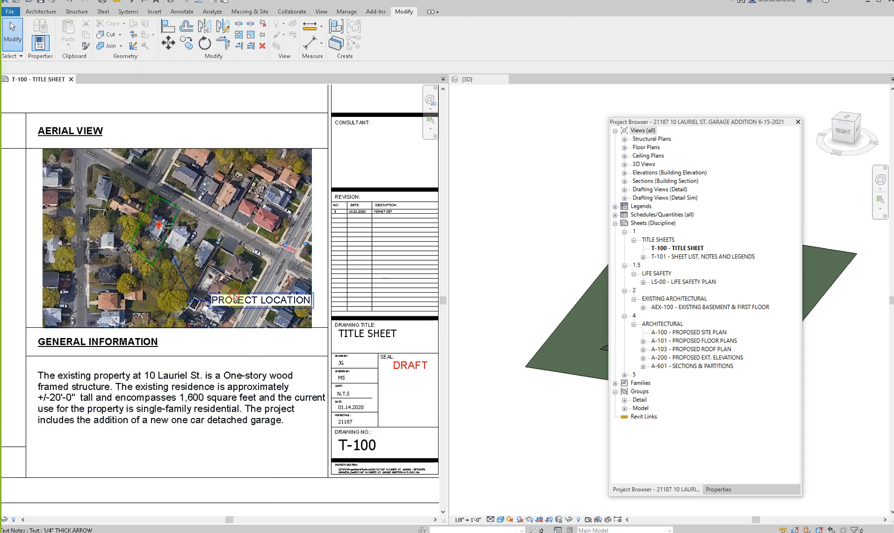
left_click(235, 299)
left_click_drag(176, 145, 203, 120)
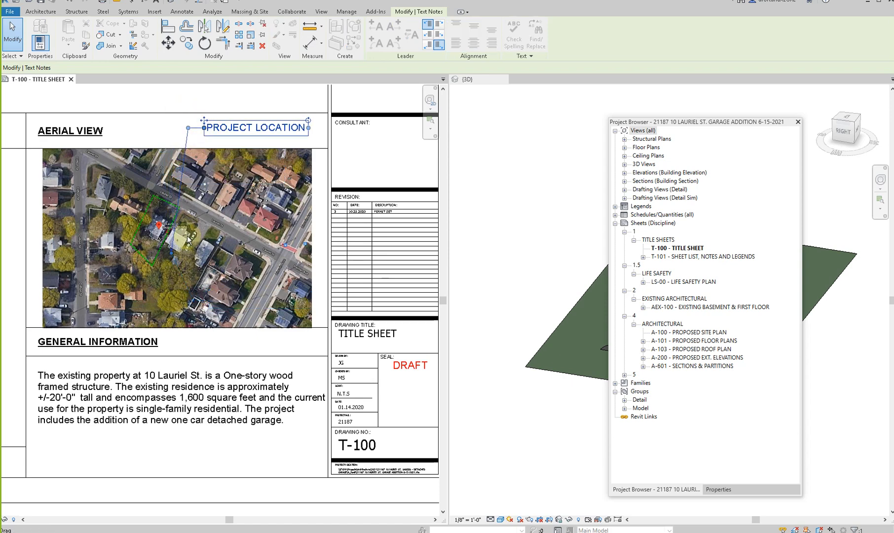
left_click_drag(160, 223, 160, 224)
key("Escape")
- Review the title sheet, examining the revision table in the title block and the overall layout
scroll(192, 316, "down", 4)
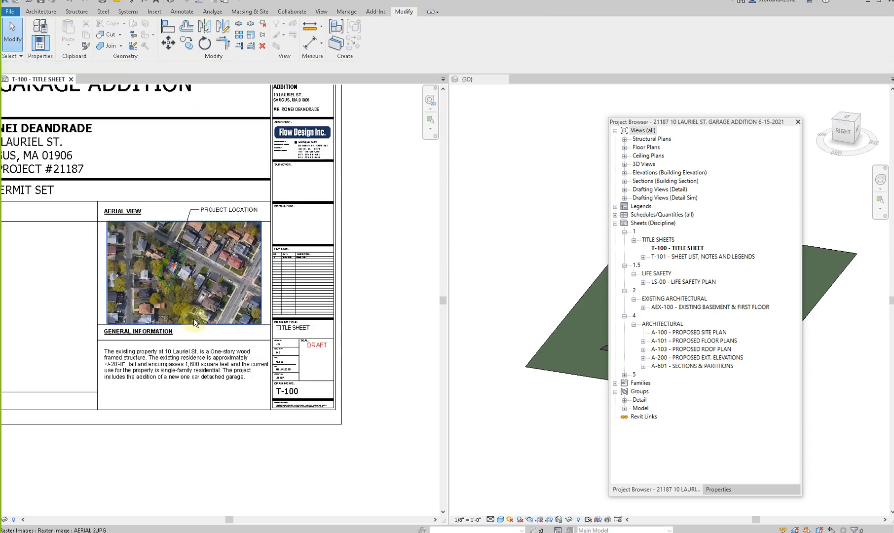
scroll(306, 336, "up", 6)
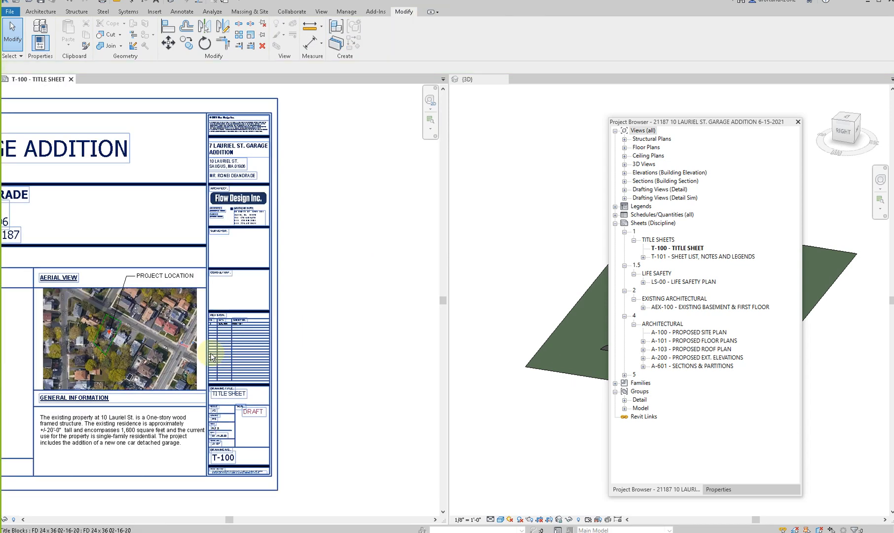
scroll(302, 257, "up", 2)
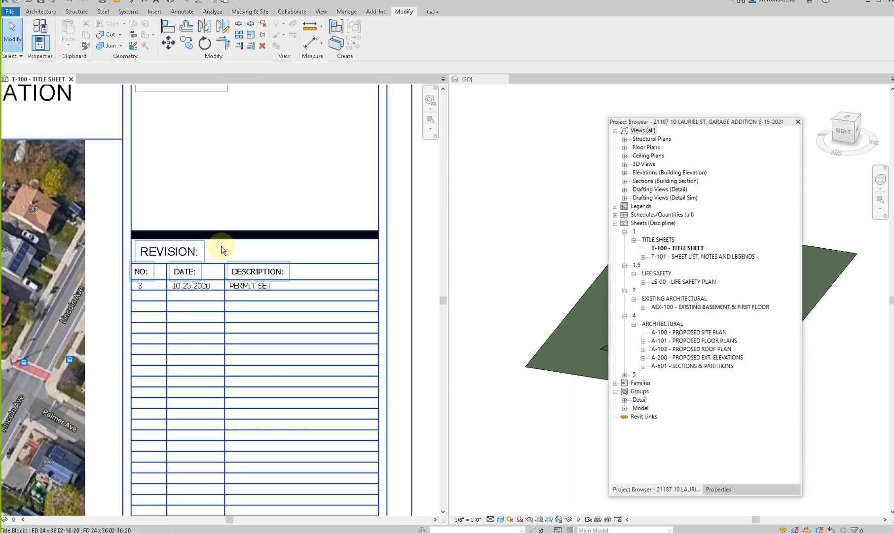
scroll(206, 289, "down", 3)
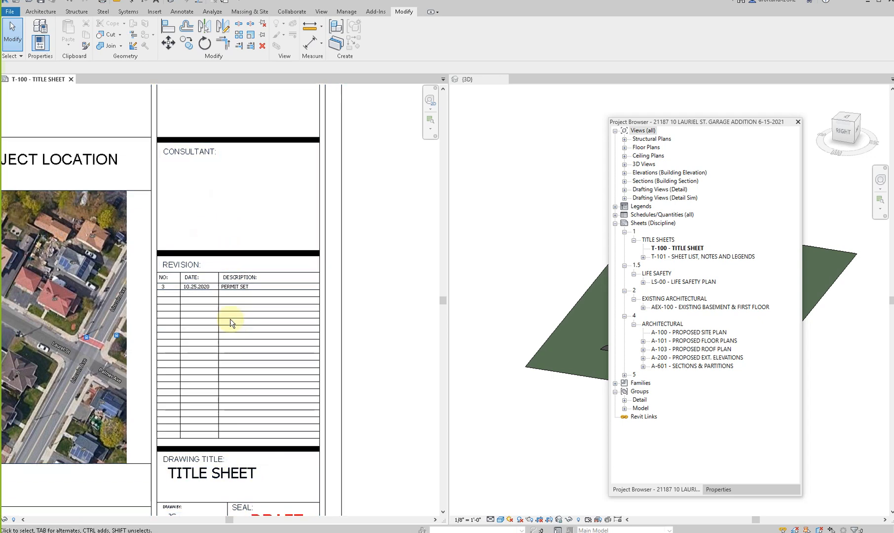
scroll(232, 320, "down", 2)
scroll(232, 322, "down", 2)
middle_click_drag(200, 293, 298, 312)
scroll(207, 281, "down", 2)
middle_click_drag(136, 277, 238, 278)
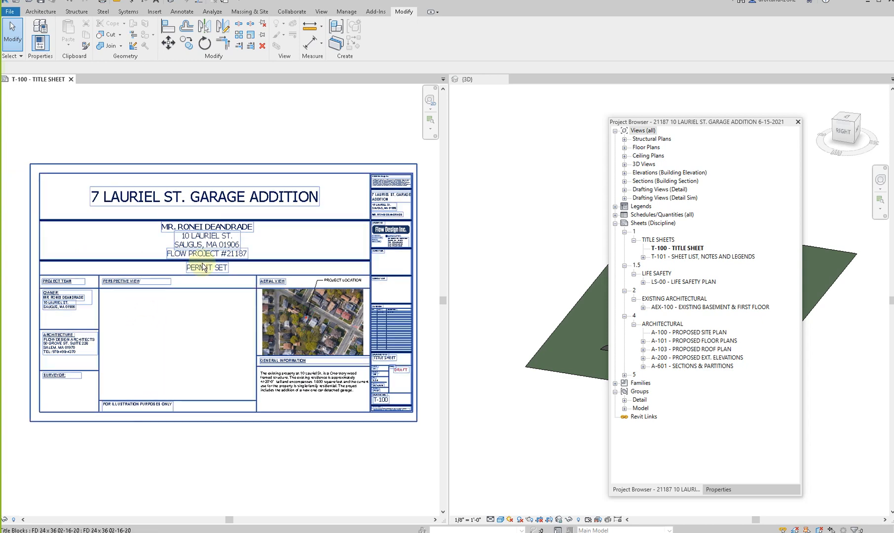
- Open sheet T-101 - SHEET LIST, NOTES AND LEGENDS and review its Zoning Review and Codes & Standards sections
left_click(691, 256)
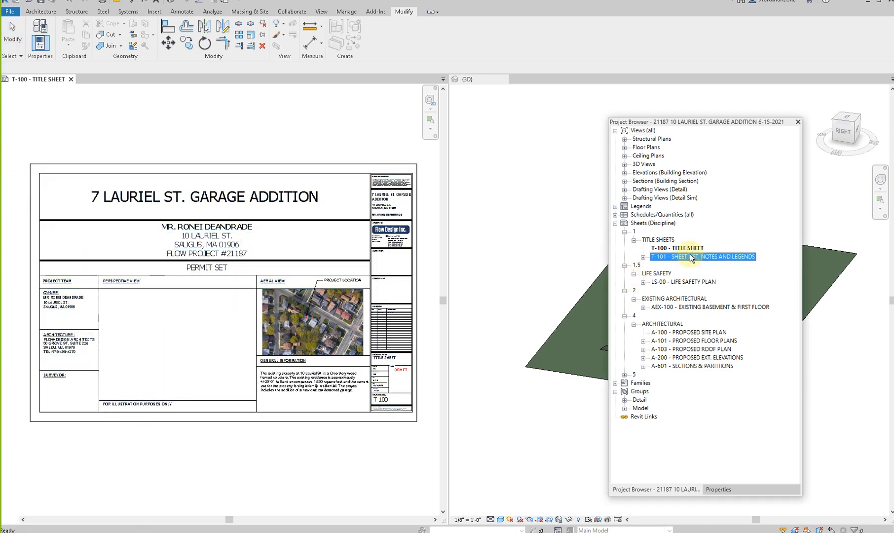
double_click(690, 253)
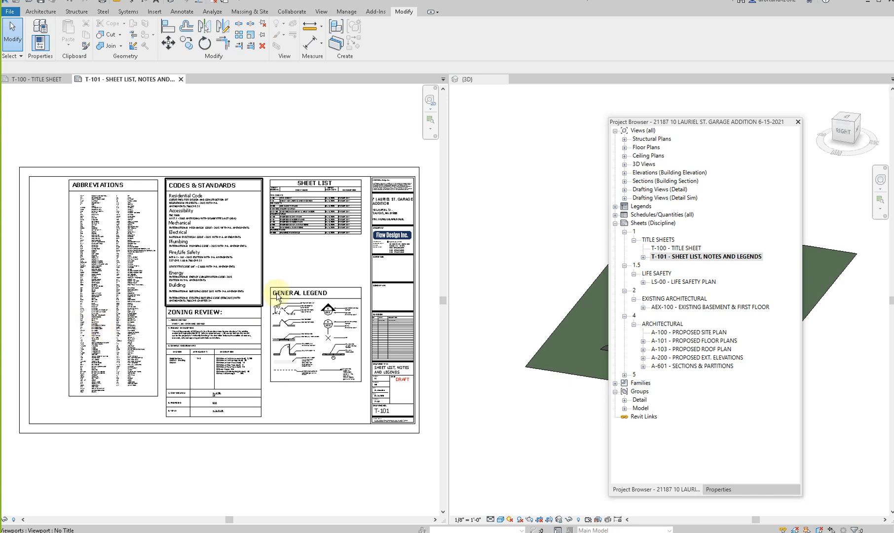
scroll(281, 344, "up", 4)
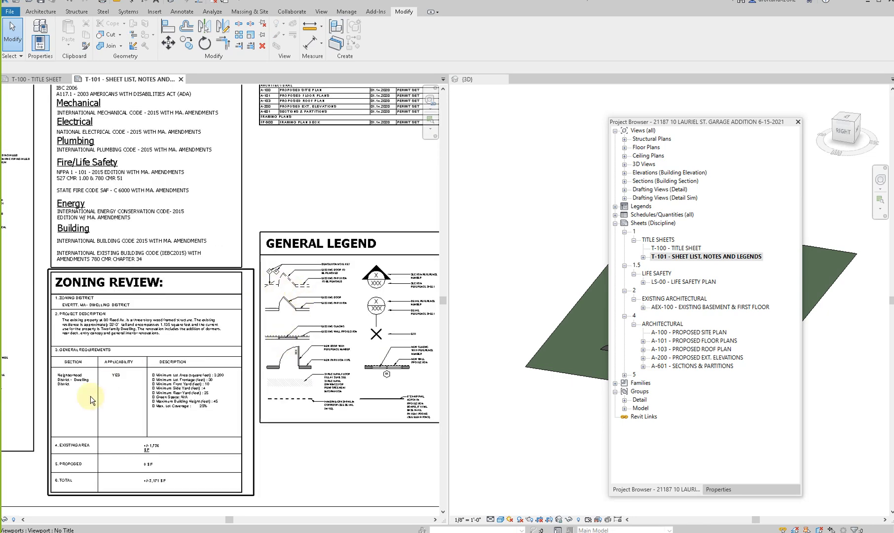
middle_click_drag(297, 354, 271, 450)
middle_click_drag(102, 238, 162, 286)
scroll(138, 274, "up", 2)
- Activate the Codes & Standards view and delete the Accessibility heading with its code text
double_click(187, 201)
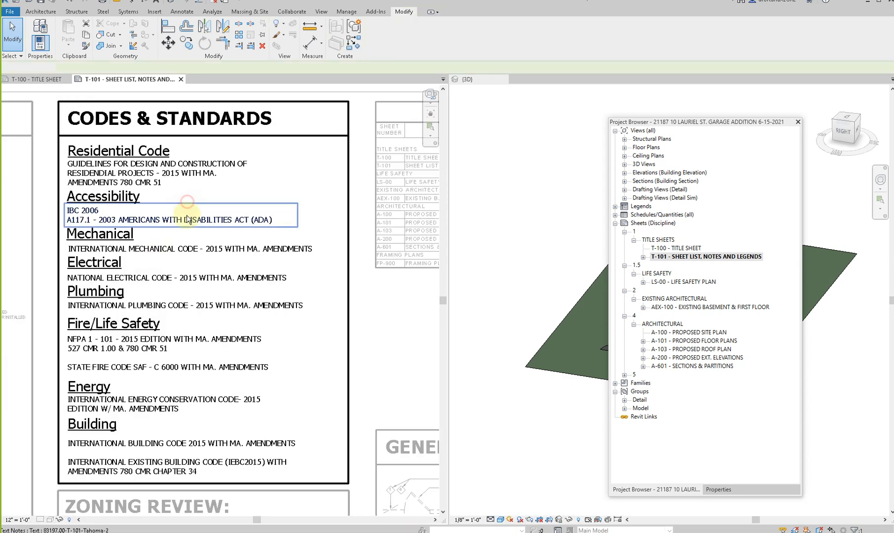
left_click(190, 218)
left_click(106, 198, "ctrl")
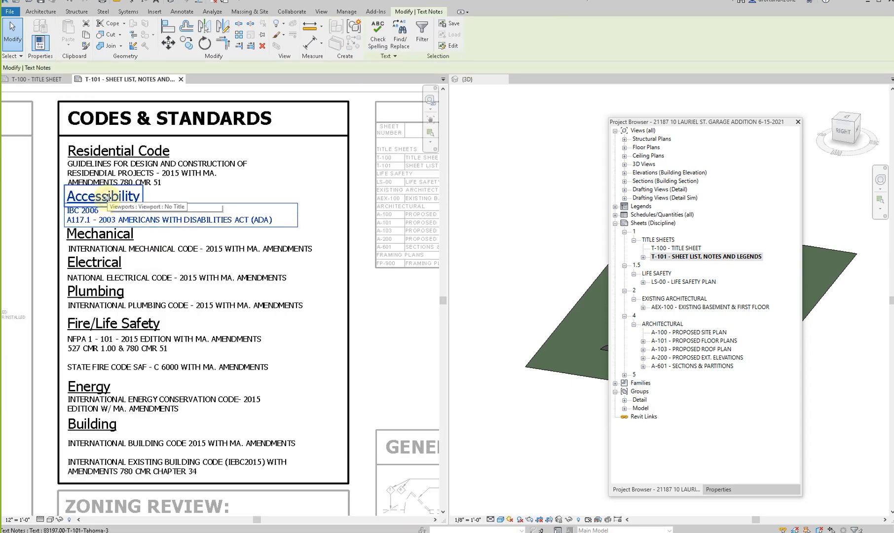
key("Delete")
- Delete the Mechanical, Electrical and Plumbing headings and their code texts from Codes & Standards
left_click(118, 234)
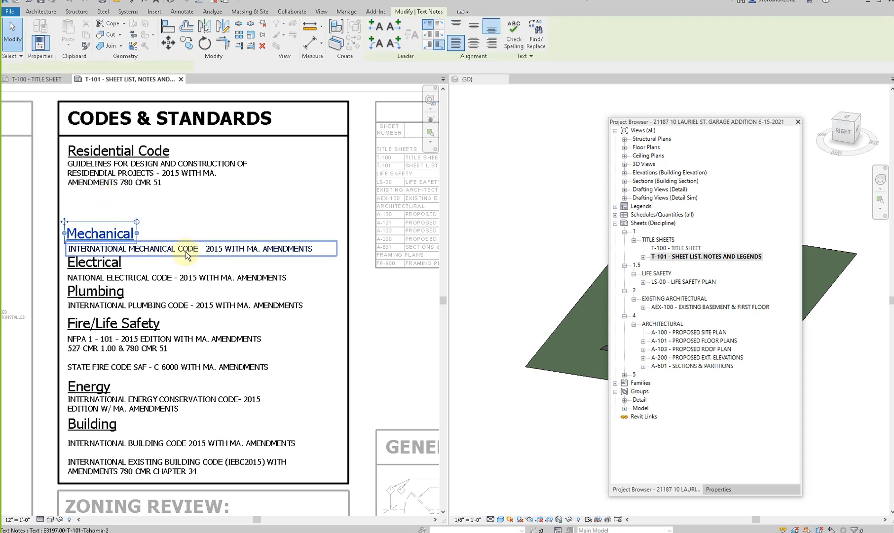
left_click(186, 253, "ctrl")
left_click(111, 262, "ctrl")
left_click(118, 278, "ctrl")
left_click(121, 292, "ctrl")
left_click(149, 307, "ctrl")
left_click(148, 326, "ctrl")
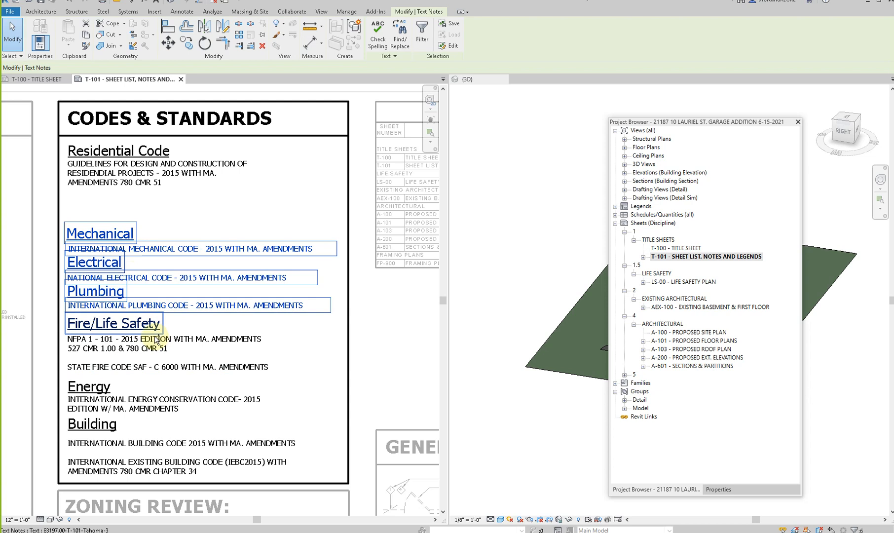
key("Delete")
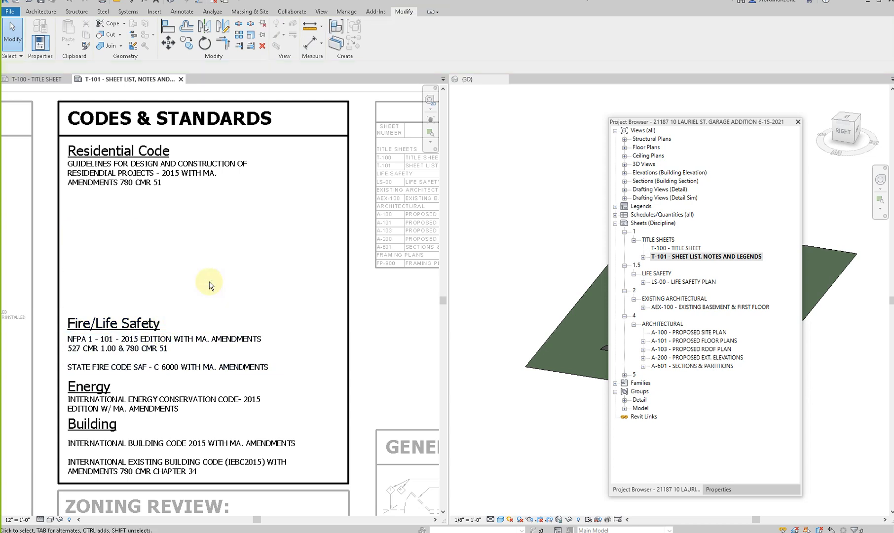
- Delete the Energy and Building headings and their code texts from Codes & Standards
left_click(121, 410)
left_click(120, 410, "ctrl")
key("Delete")
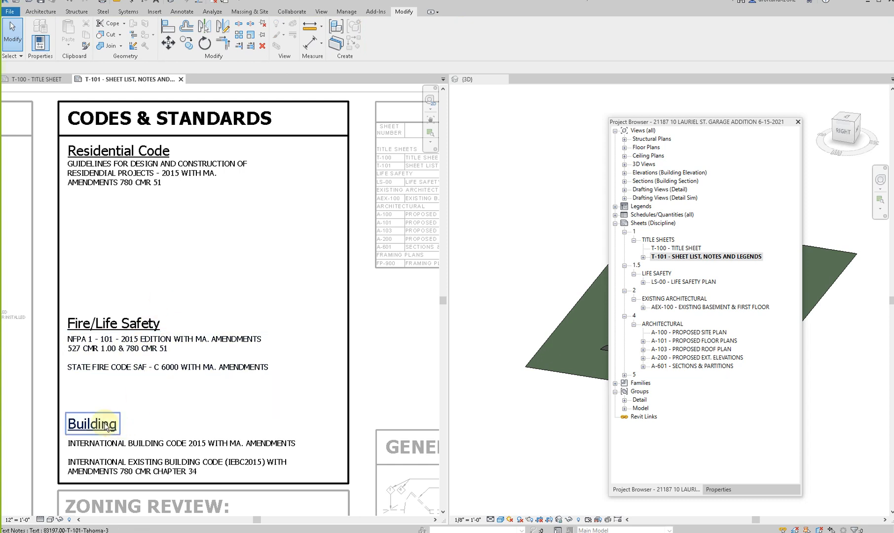
left_click(113, 437)
left_click(116, 445, "ctrl")
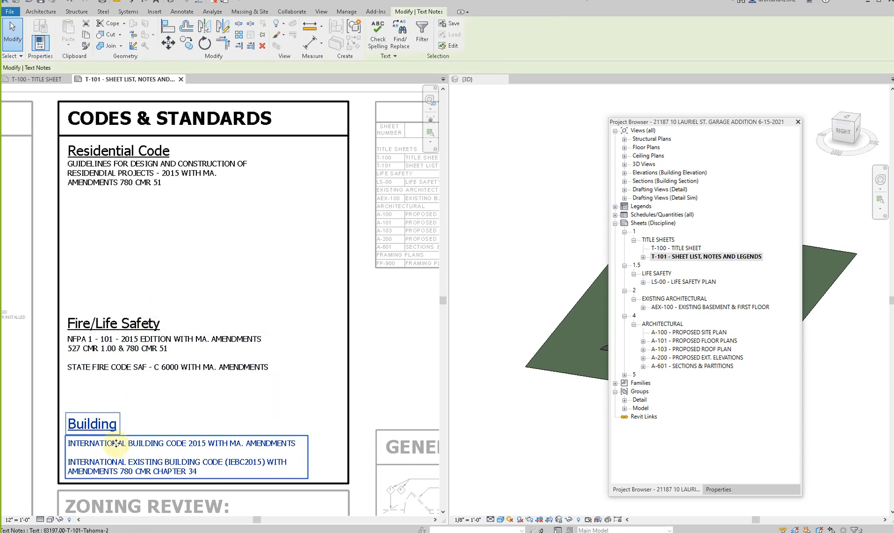
key("Delete")
left_click_drag(129, 292, 94, 393)
left_click_drag(95, 314, 102, 187)
key("ctrl+z")
- Move the Fire/Life Safety texts up beneath Residential Code and raise the Codes & Standards box's bottom border to just below them
left_click_drag(156, 272, 102, 387)
left_click_drag(98, 316, 94, 197)
left_click(165, 393)
left_click(181, 483)
left_click_drag(181, 483, 173, 259)
- Draw a horizontal CHUAN 7 divider line across the Codes & Standards box between Residential Code and Fire/Life Safety
right_click(173, 260)
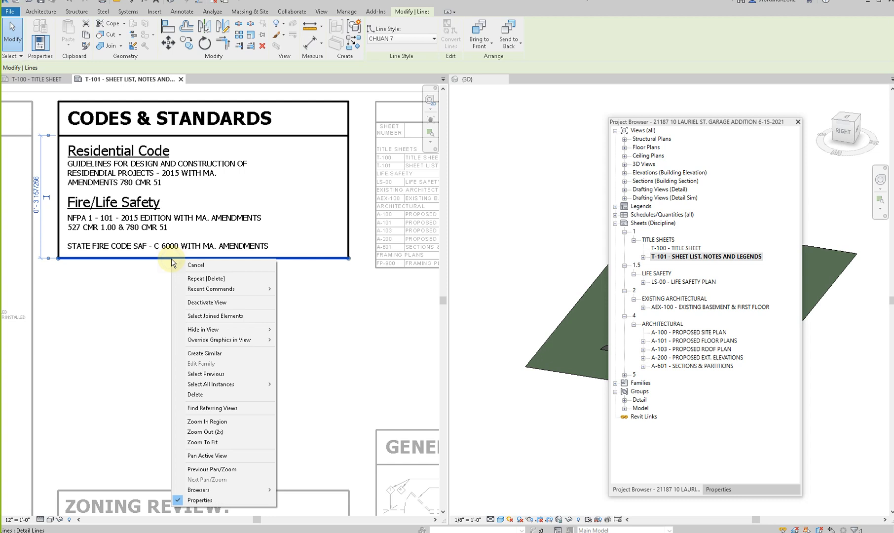
left_click(195, 354)
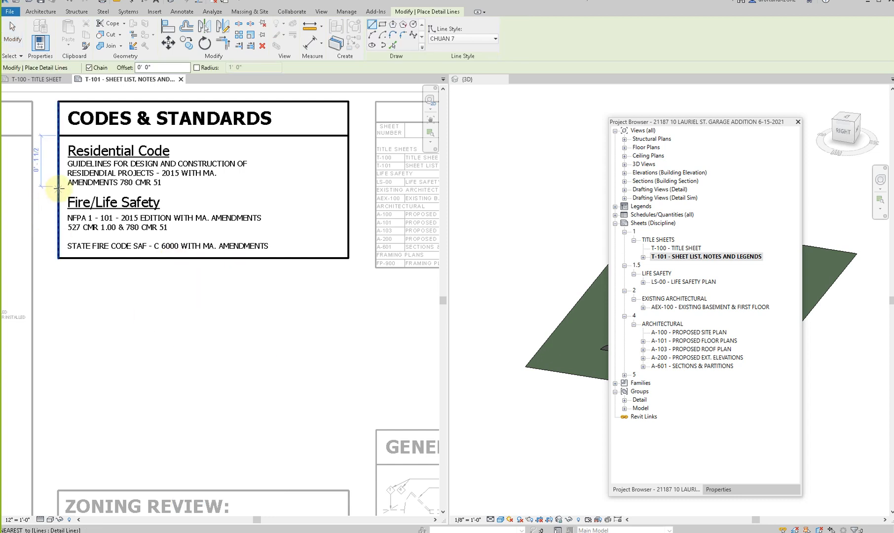
left_click(59, 190)
left_click(348, 190)
key("Escape")
key("Escape")
- Move the Zoning Review viewport up to just below the shortened Codes & Standards box
scroll(261, 282, "down", 3)
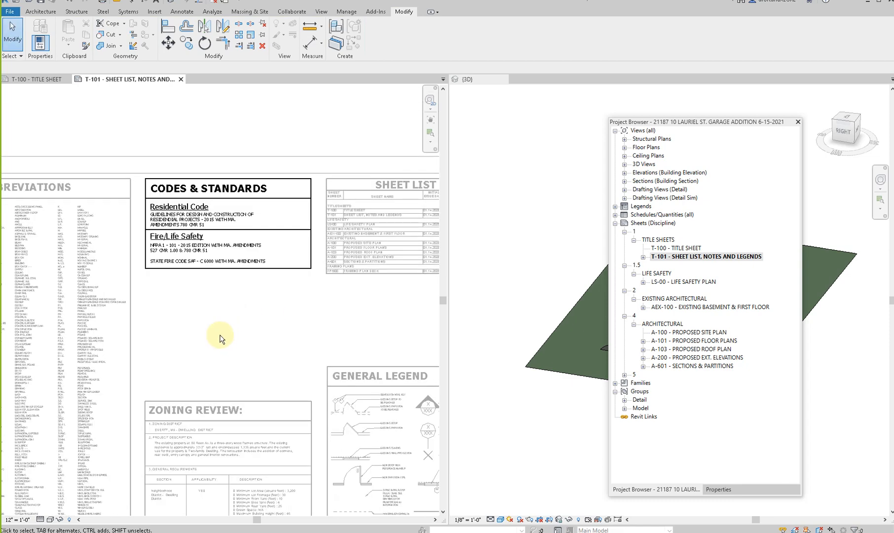
left_click_drag(202, 434, 200, 311)
scroll(285, 351, "up", 2)
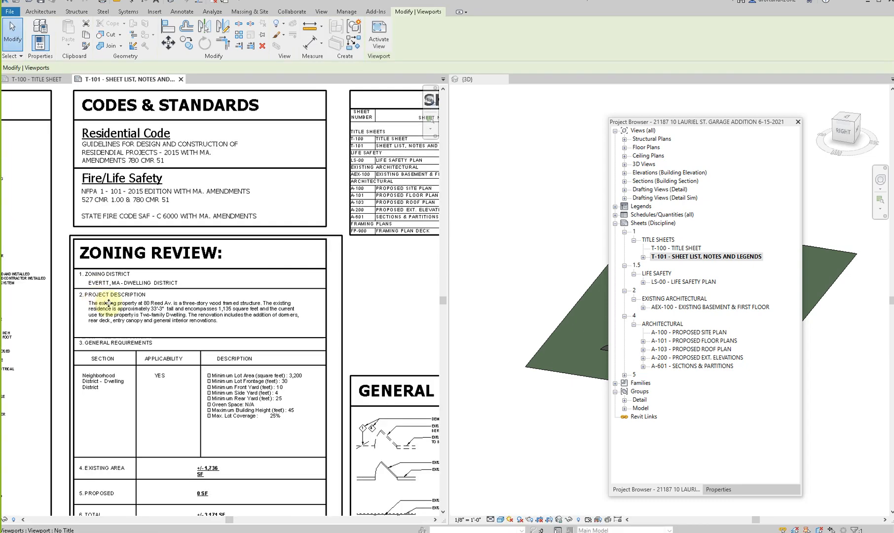
- Activate the Zoning Review view and draw a rectangular revision cloud around the whole table
double_click(181, 292)
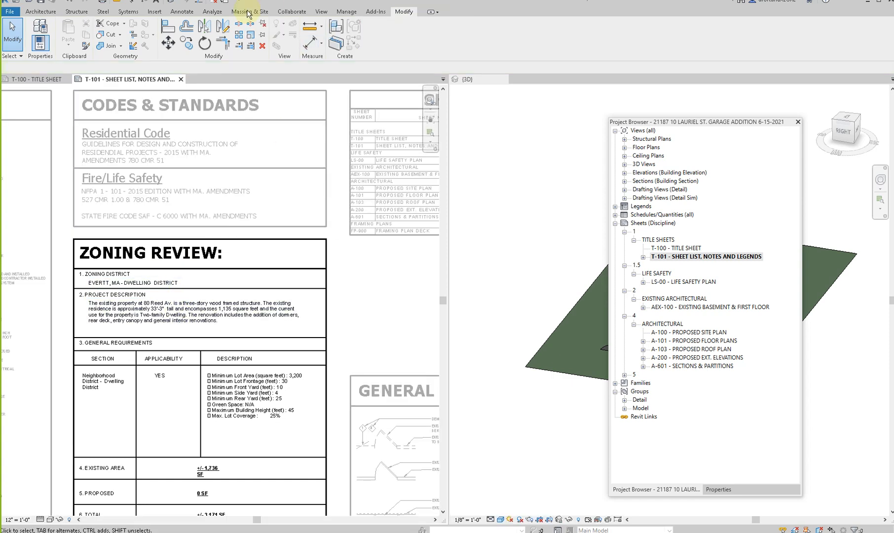
left_click(183, 11)
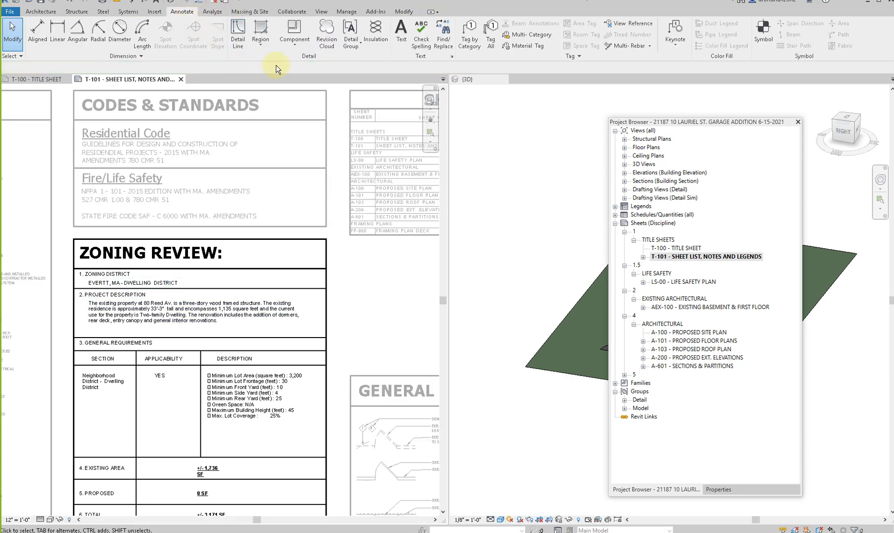
left_click(328, 35)
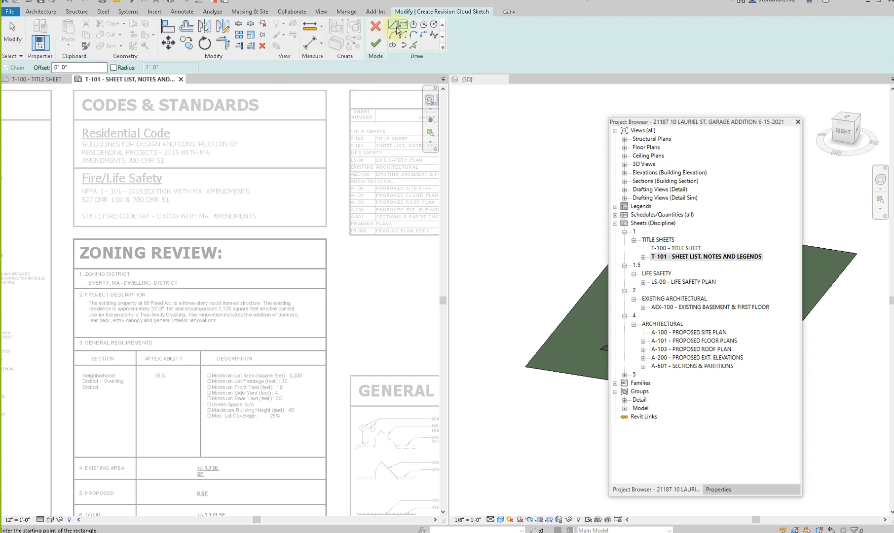
scroll(98, 173, "down", 2)
left_click(71, 205)
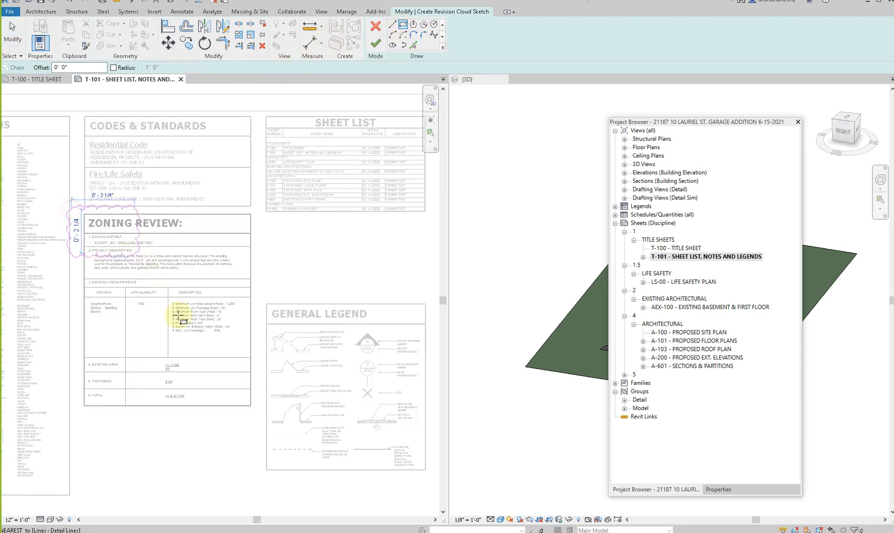
left_click(257, 417)
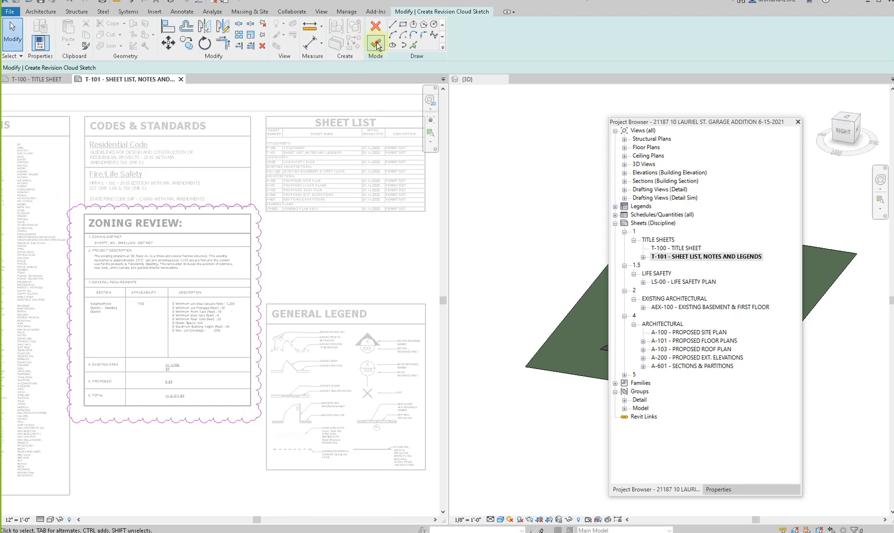
left_click(376, 43)
left_click(333, 292)
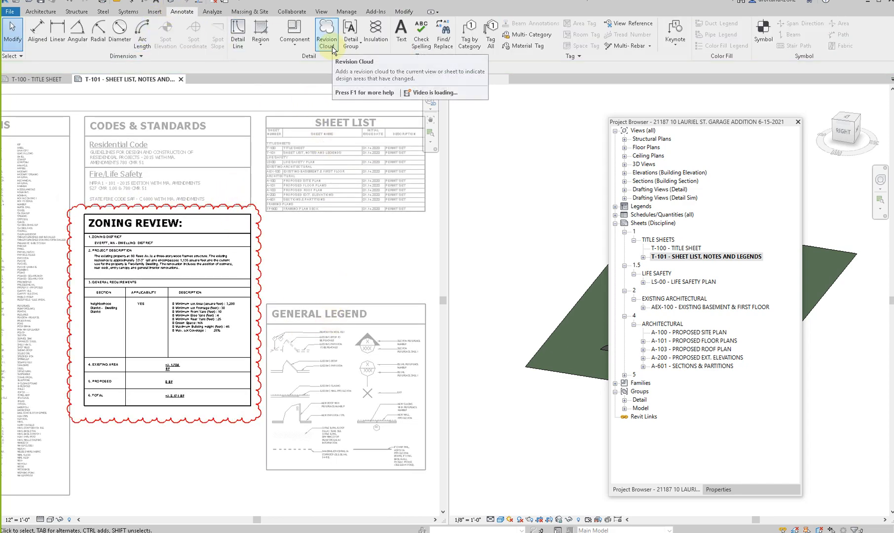
- Deactivate the Zoning Review view and move the General Legend viewport up to just below the Sheet List
scroll(212, 345, "down", 2)
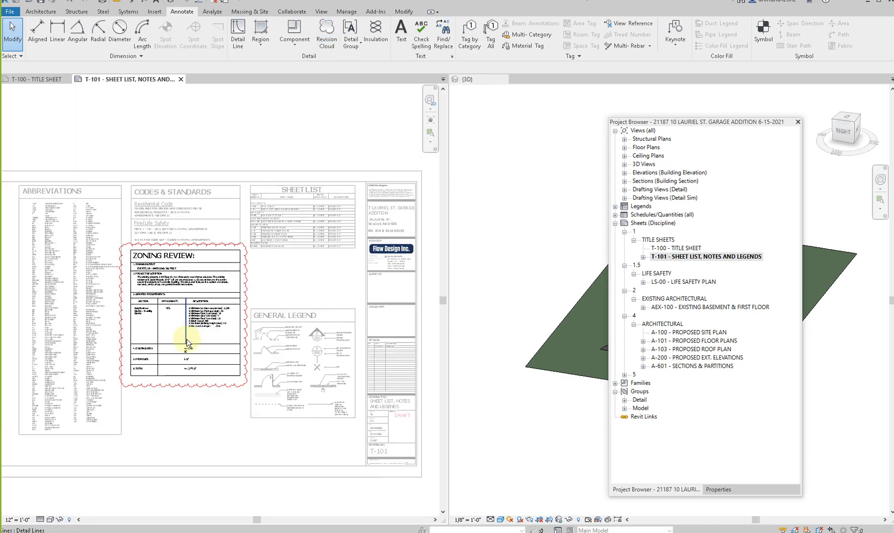
left_click(307, 338)
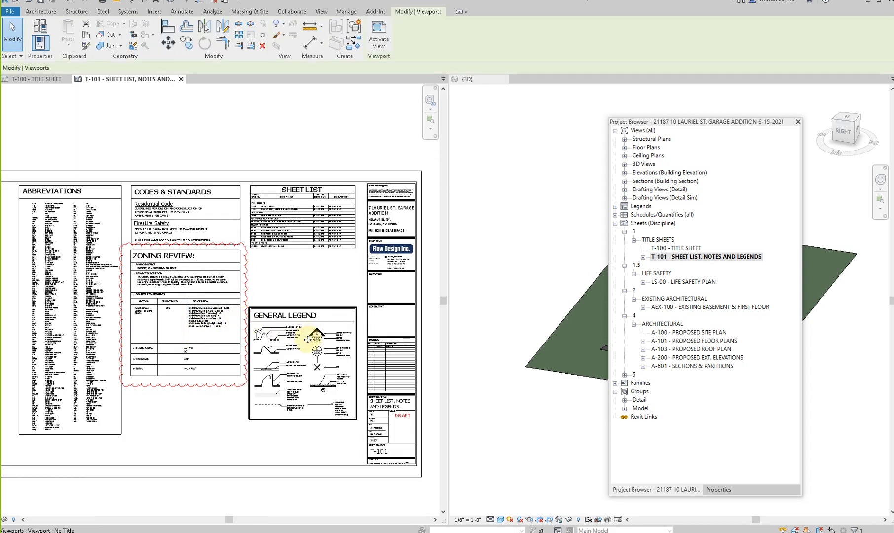
scroll(308, 340, "up", 2)
left_click_drag(308, 339, 308, 240)
scroll(295, 420, "down", 4)
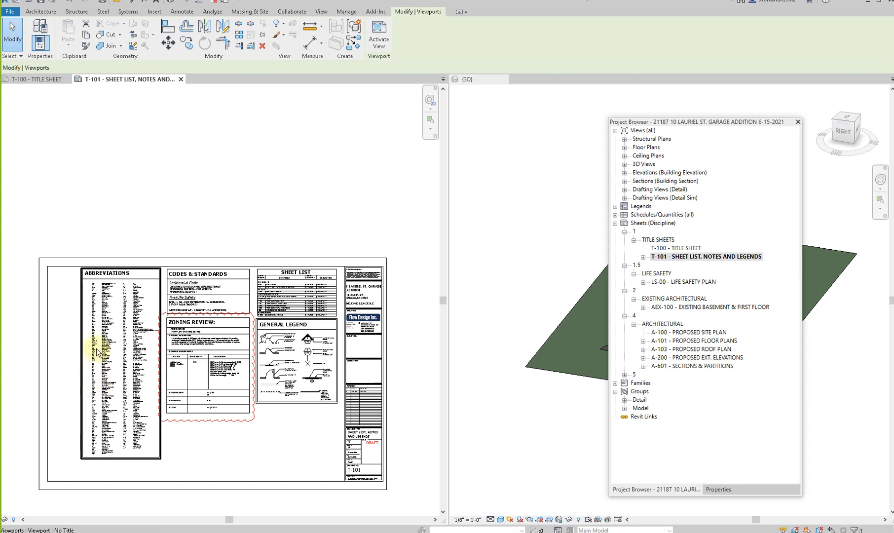
- Compare the Sheet List on T-101 with the project's sheets, expanding sheet discipline group 5
scroll(351, 339, "up", 2)
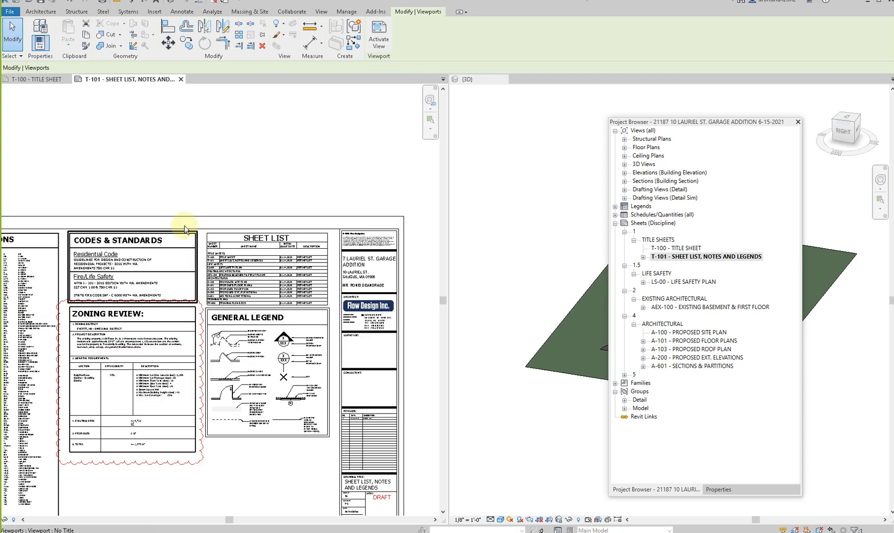
scroll(298, 252, "up", 4)
scroll(289, 213, "down", 3)
scroll(267, 349, "up", 2)
scroll(268, 350, "down", 2)
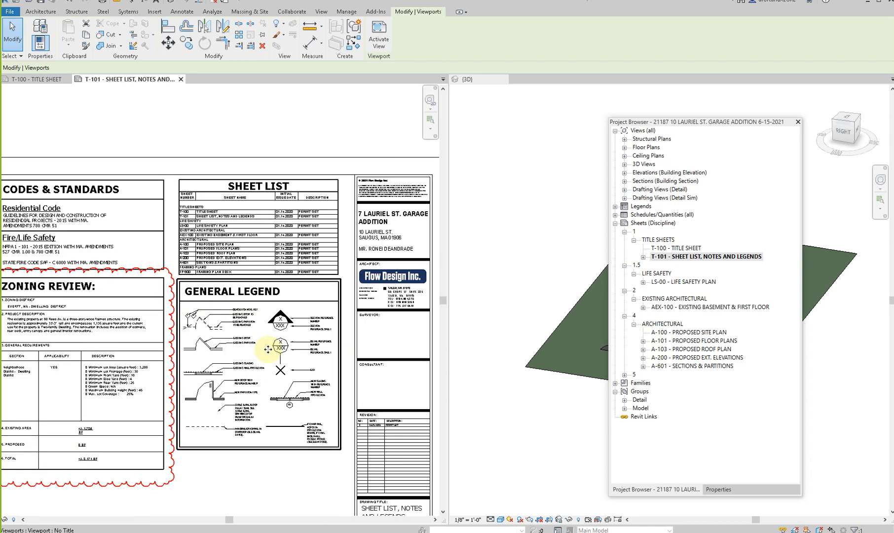
left_click(625, 375)
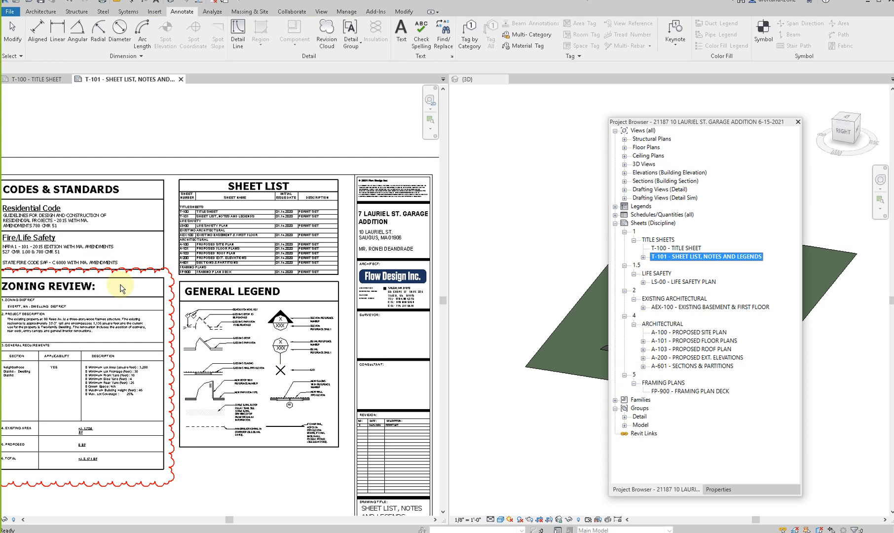
- Examine the T-101 layout and read through the Zoning Review's district, project description, requirements and area entries
scroll(121, 284, "down", 2)
left_click(156, 426)
middle_click_drag(118, 280, 239, 264)
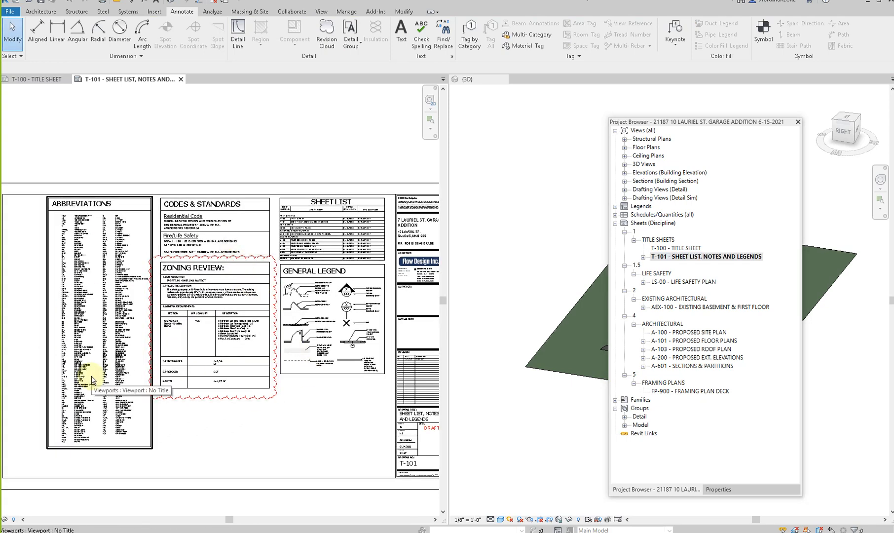
scroll(261, 316, "up", 3)
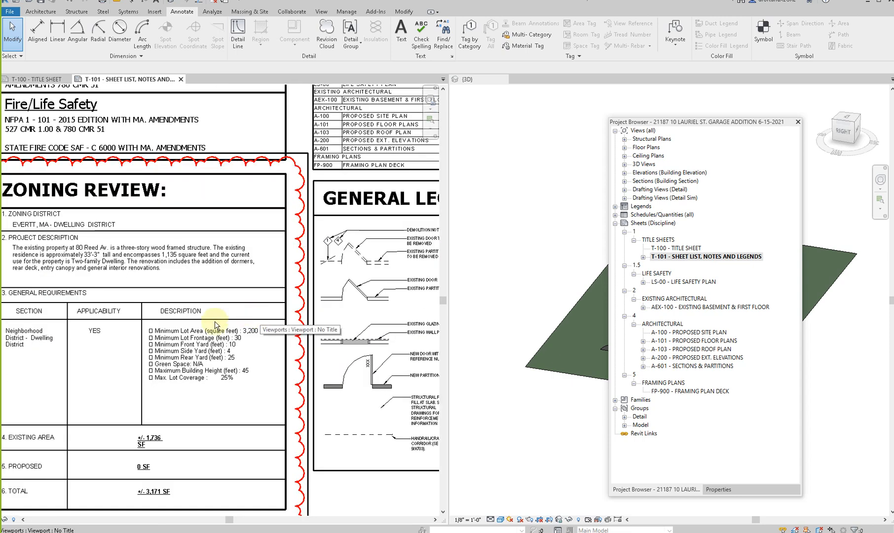
middle_click_drag(287, 309, 413, 297)
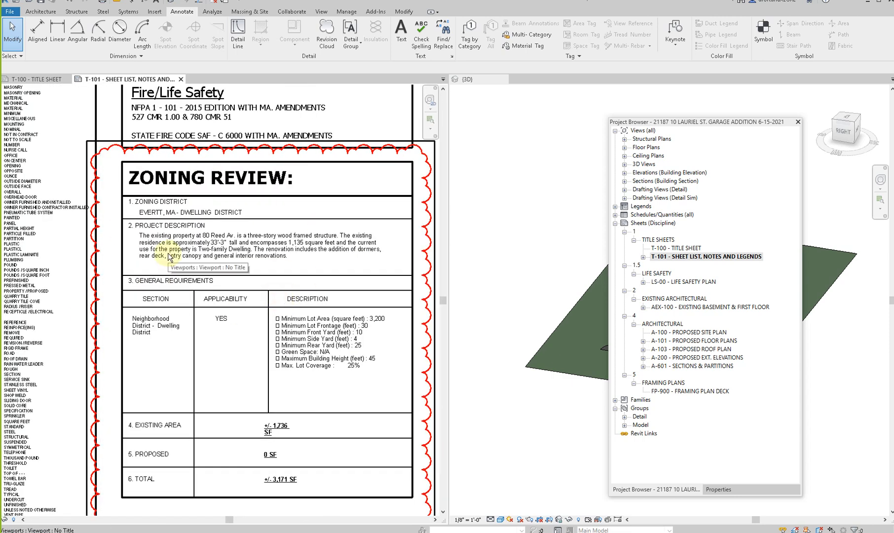
scroll(190, 326, "down", 2)
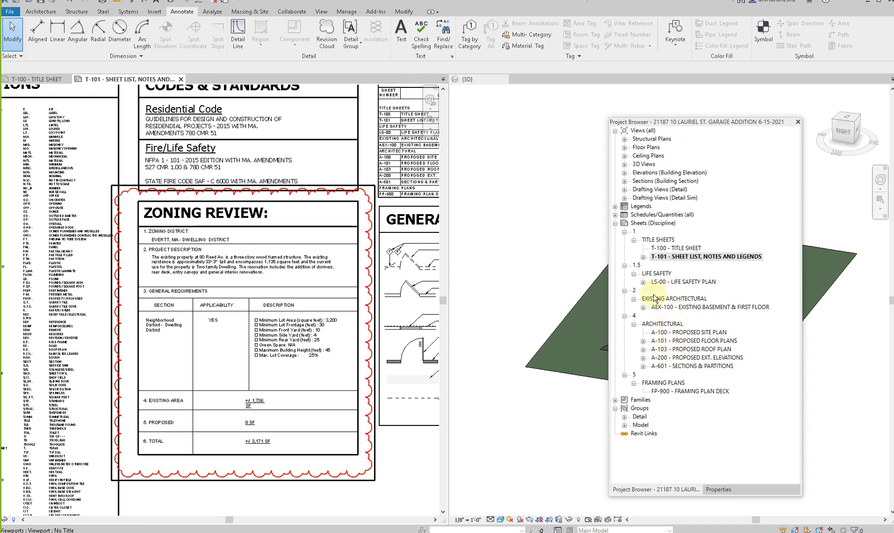
- Open the LS-00 Life Safety Plan sheet and the AEX-100 Existing Basement & First Floor sheet to review their layouts
double_click(671, 284)
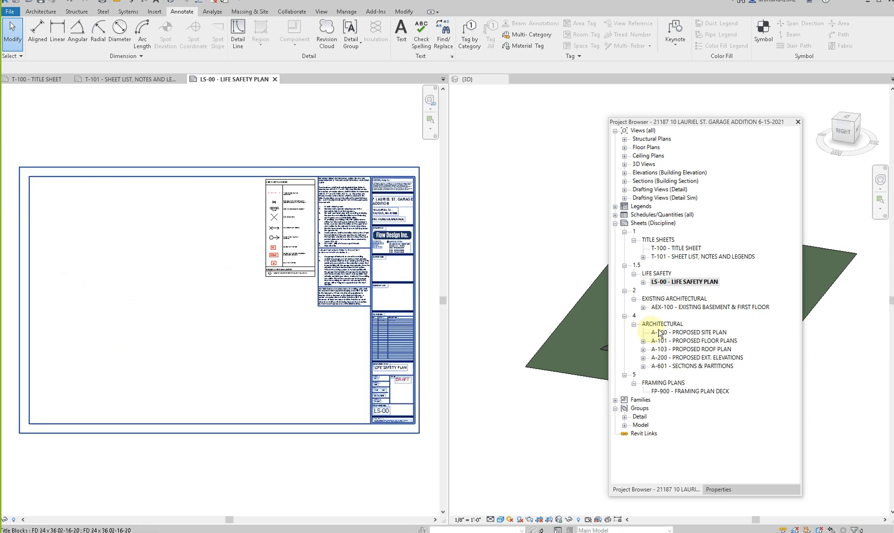
double_click(684, 307)
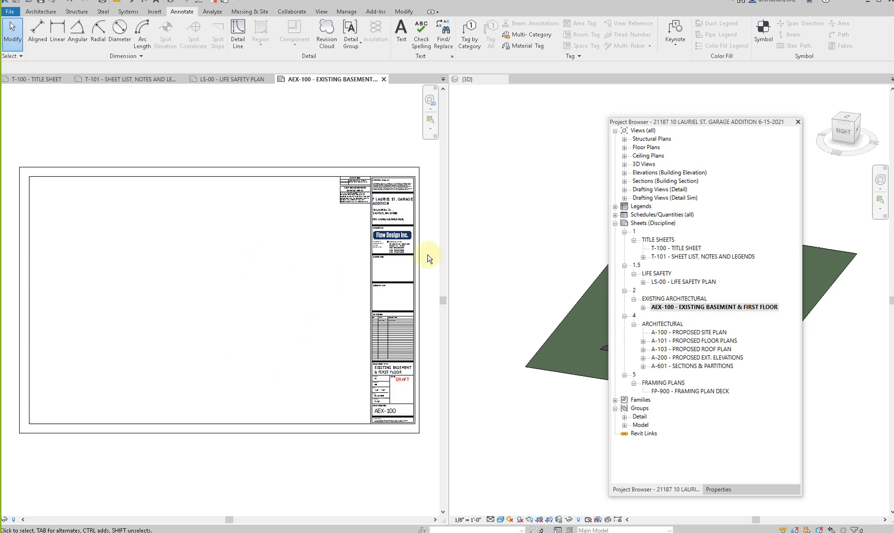
- Expand the floor plans and open the 01-Existing Ground Floor Plan view with its whole model area in view
left_click(625, 148)
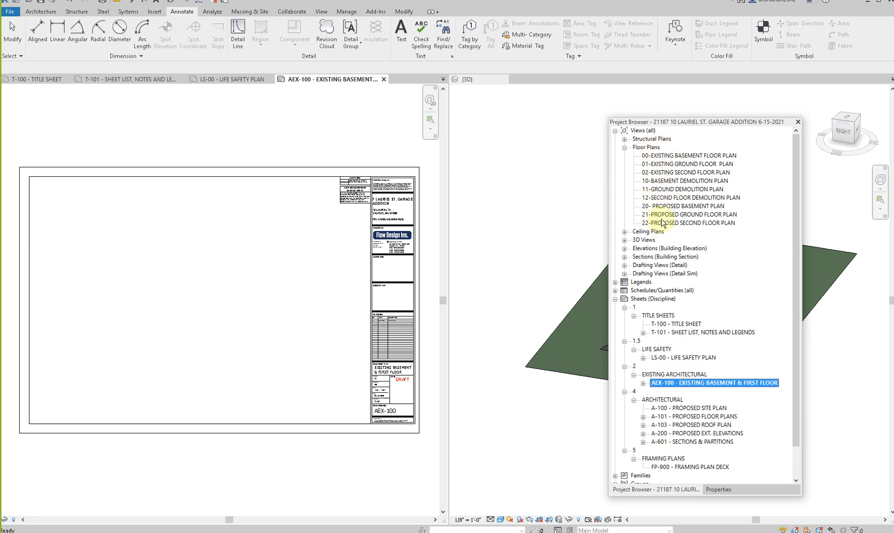
double_click(675, 164)
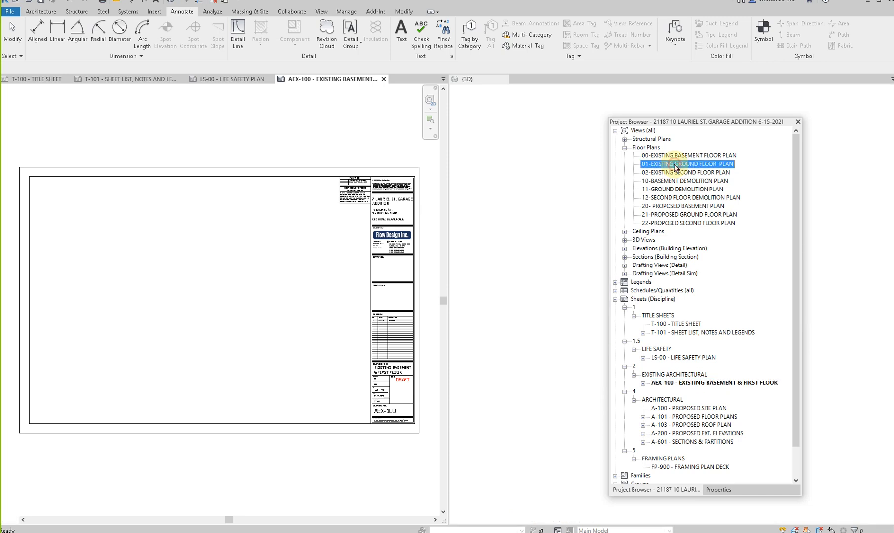
scroll(184, 281, "down", 2)
scroll(183, 280, "down", 2)
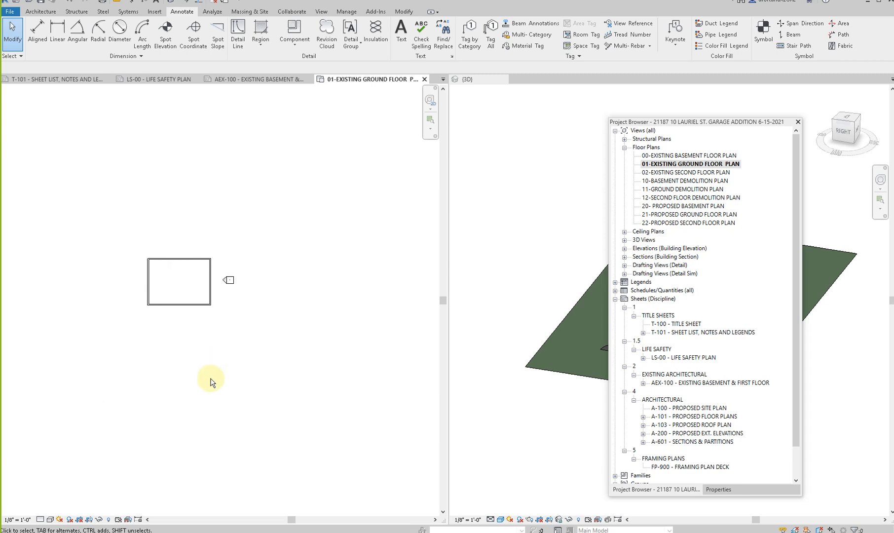
- Switch to the Desktop folder window
mouse_move(217, 532)
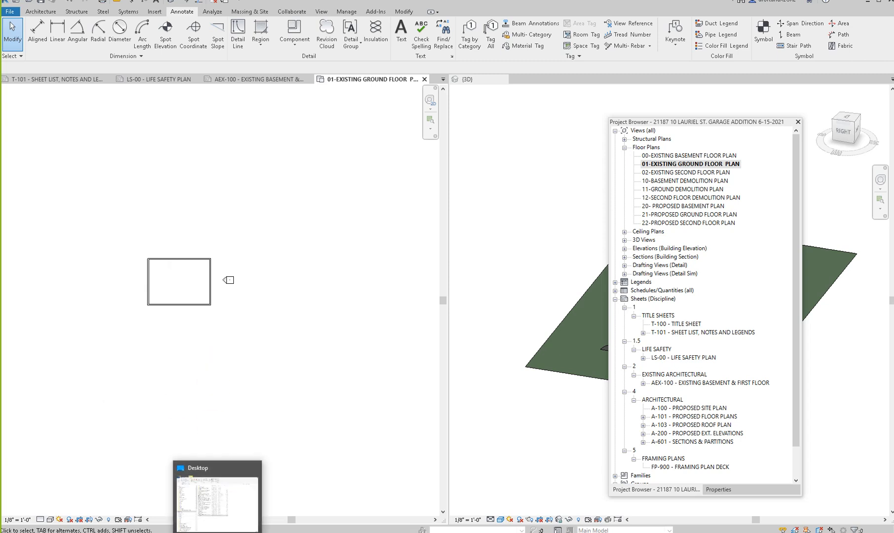
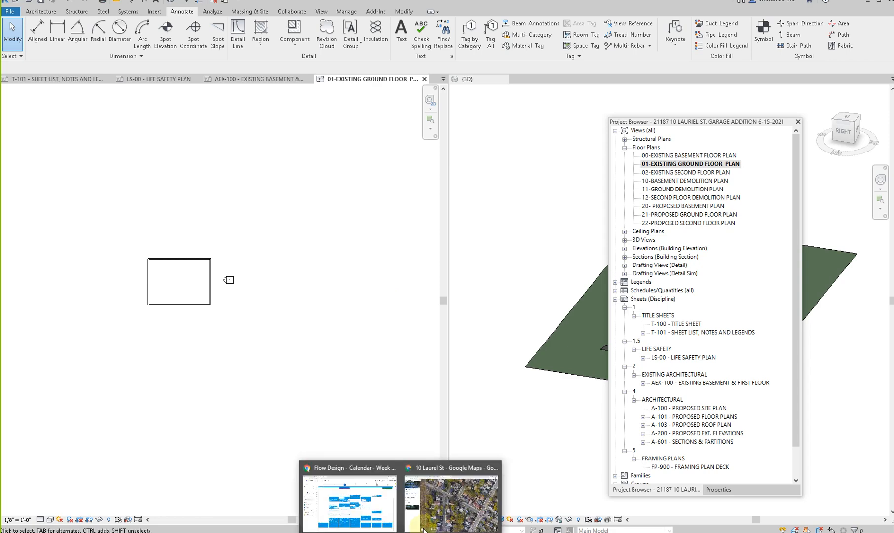
- Switch to Chrome, open the house's Zillow listing and browse its photos for the exterior front view
left_click(425, 505)
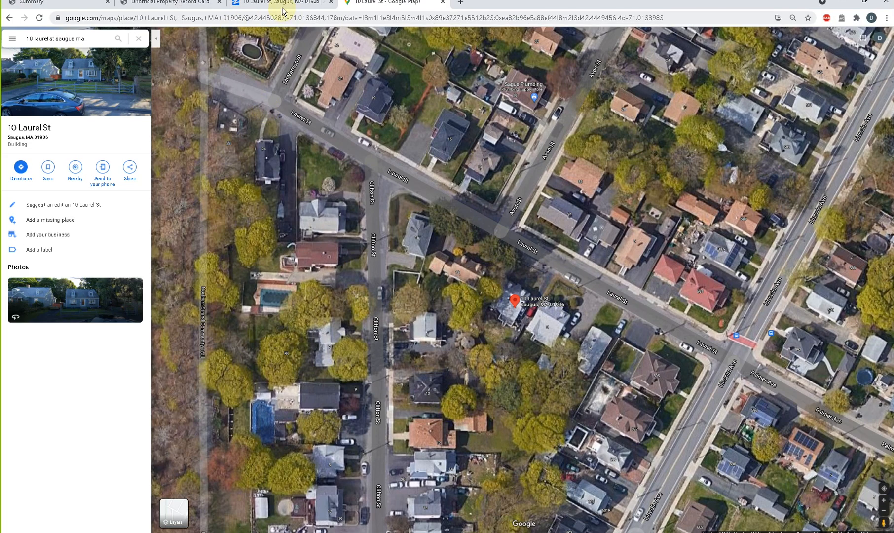
left_click(283, 6)
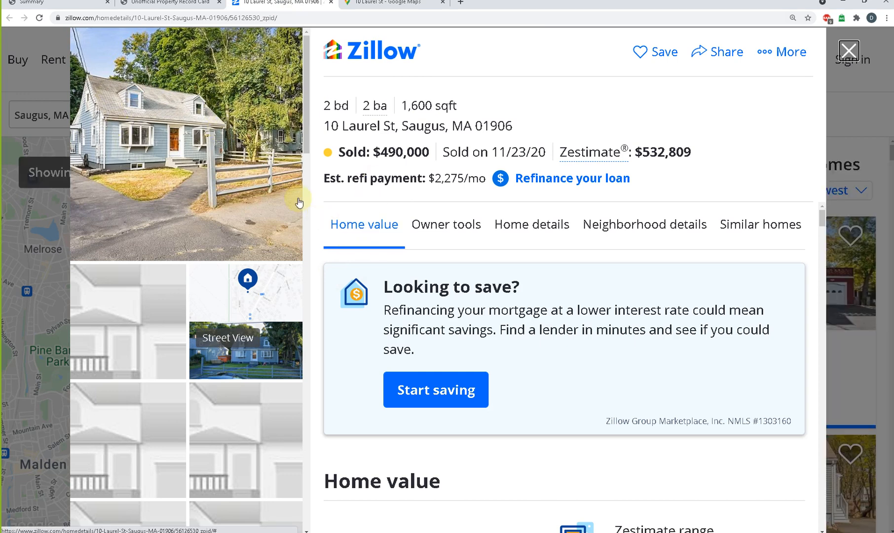
left_click(254, 174)
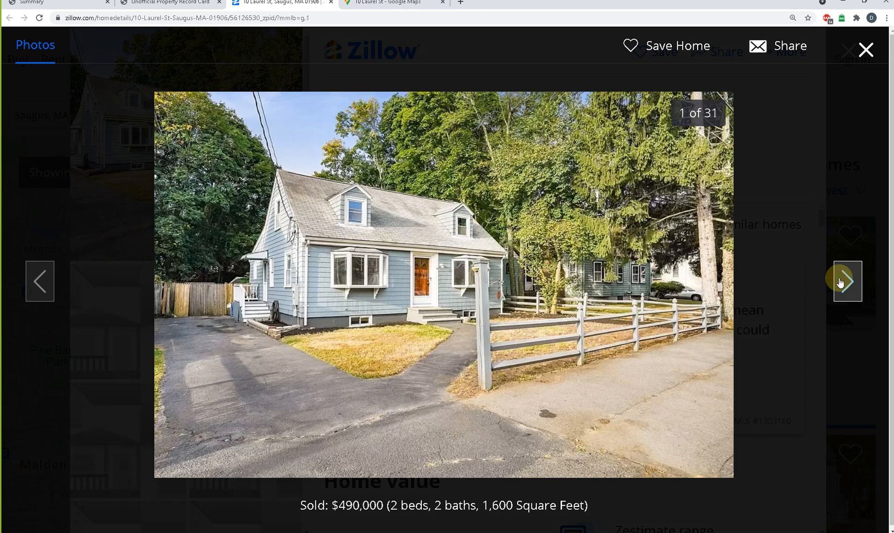
left_click(841, 281)
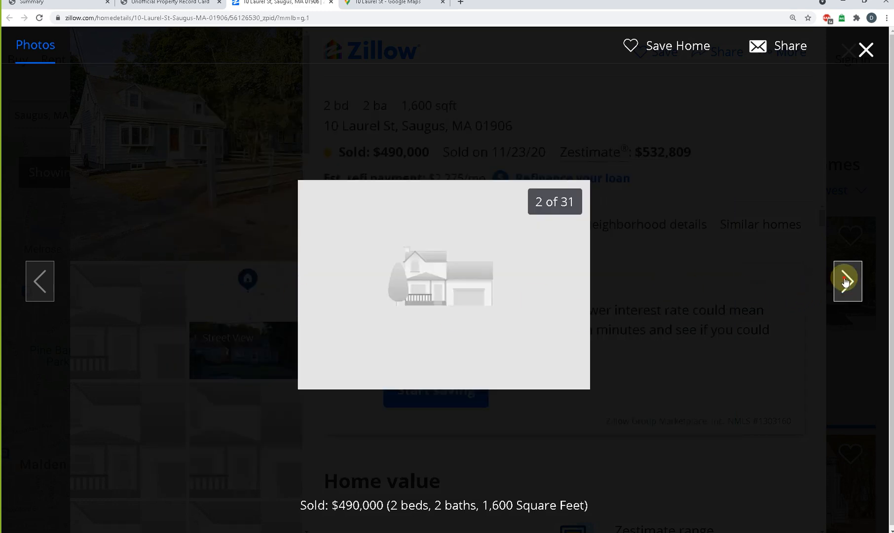
left_click(845, 281)
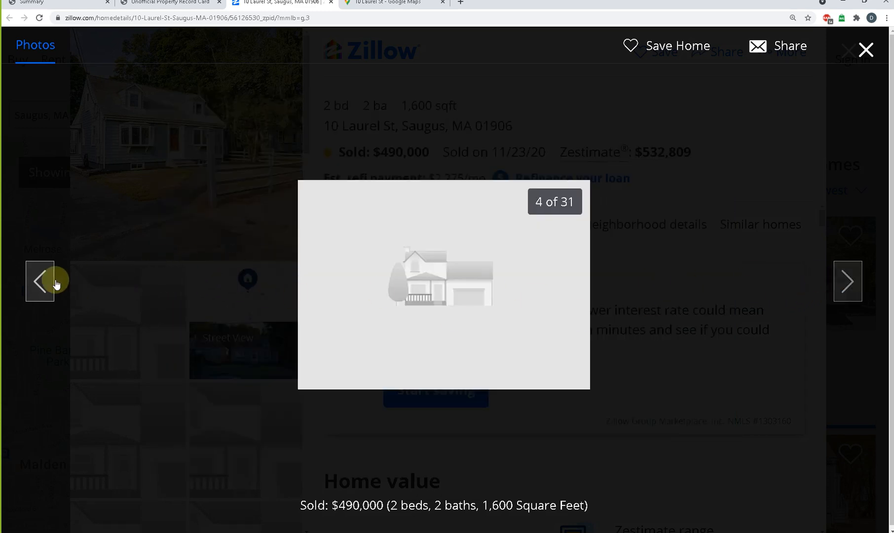
left_click(40, 281)
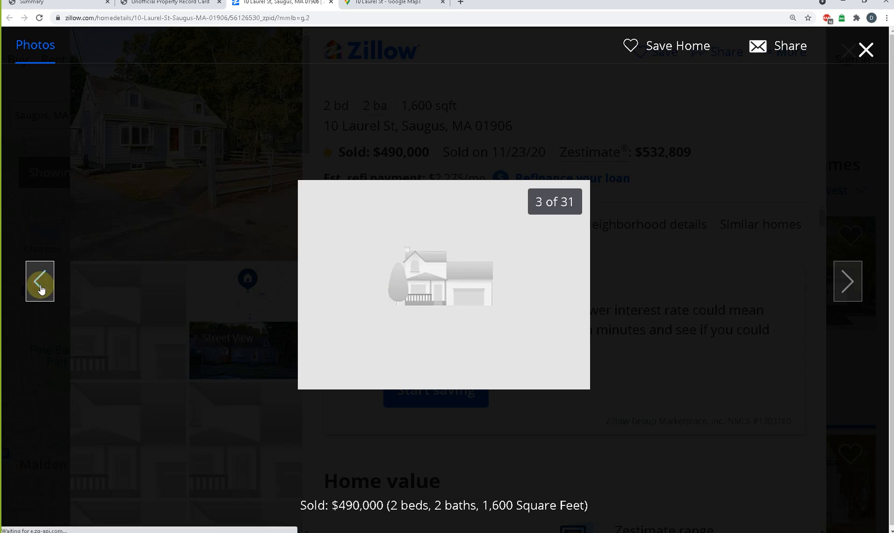
left_click(42, 289)
left_click(40, 282)
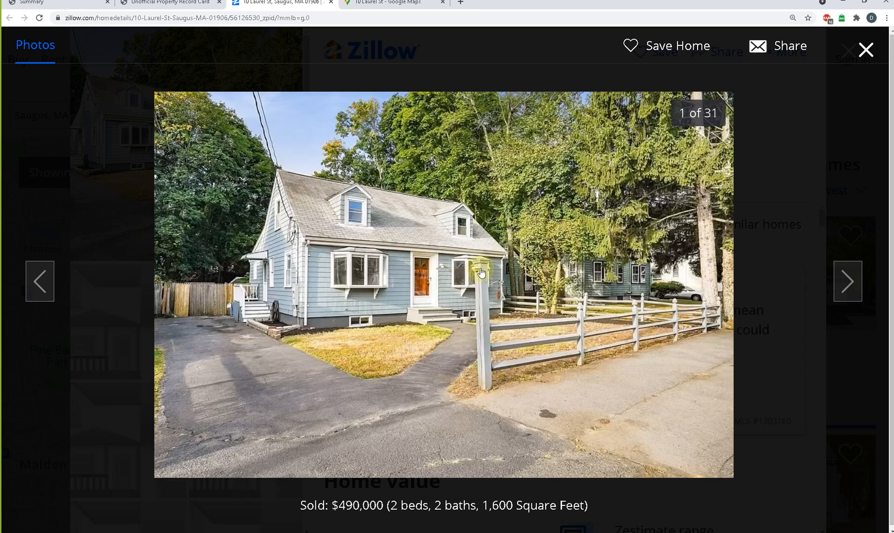
- Print the Unofficial Property Record Card page with Save as PDF as the destination
left_click(146, 3)
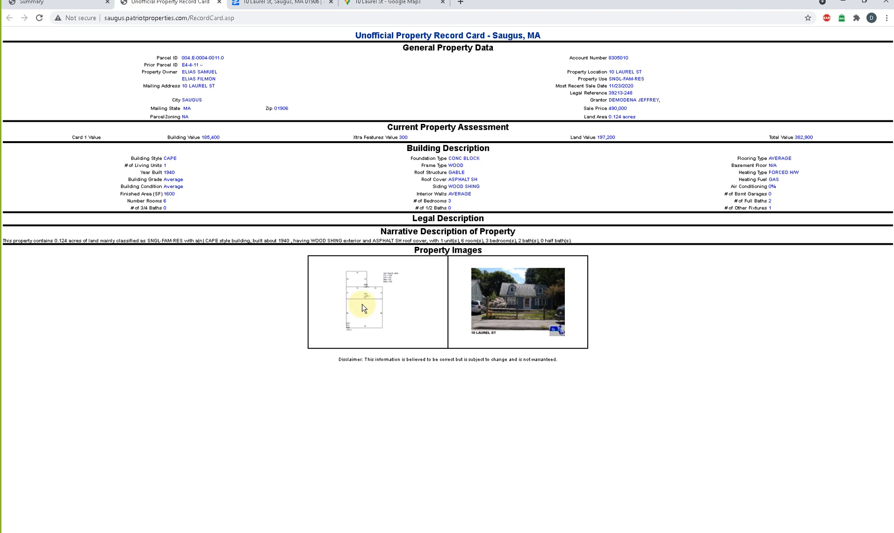
key("ctrl+p")
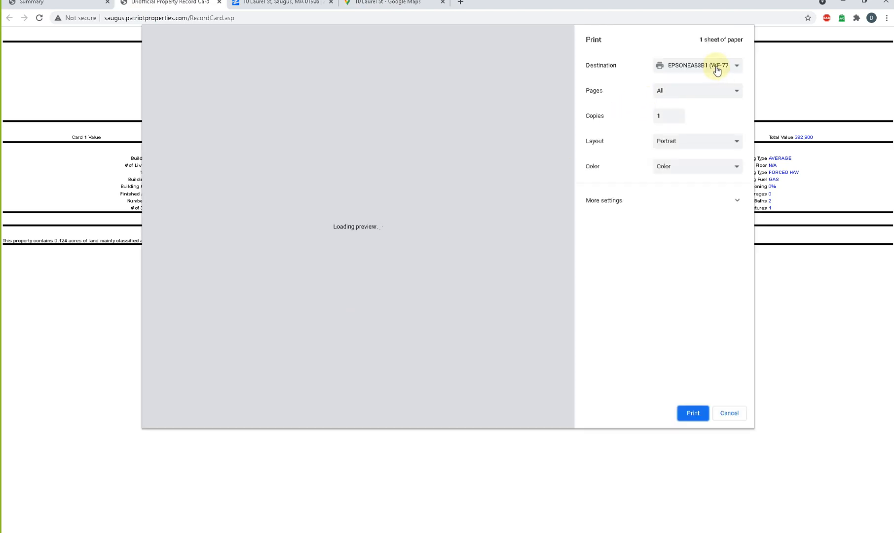
left_click(717, 68)
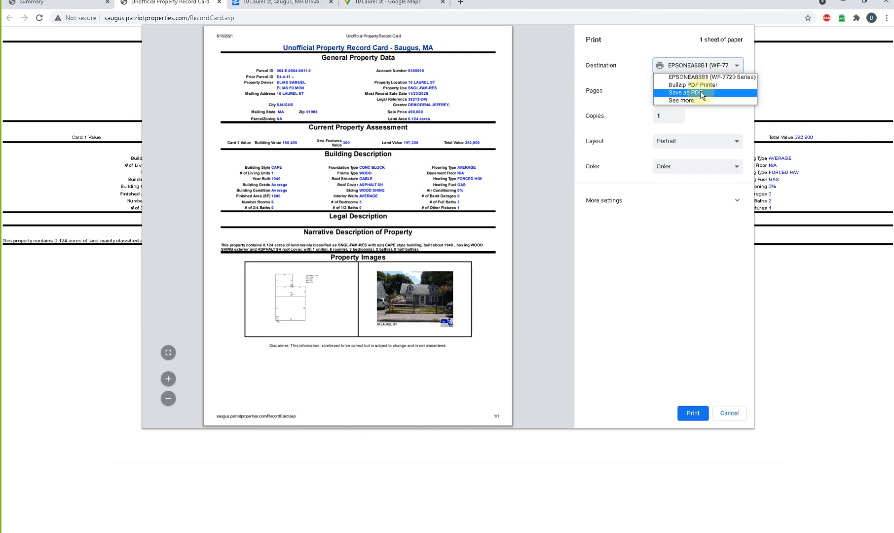
left_click(701, 94)
left_click(695, 412)
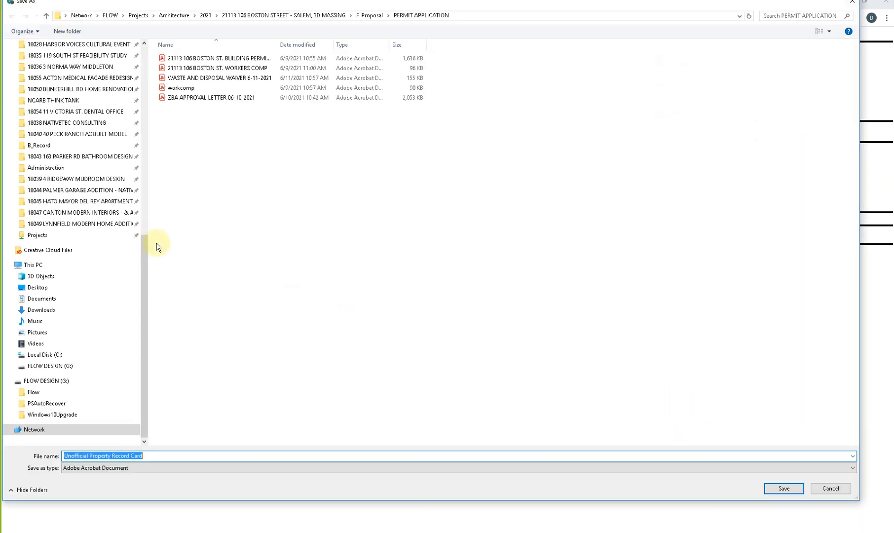
- Save the Unofficial Property Record Card PDF in the 21187 detached garage project's C_Design > Code Analysis folder
left_click(204, 15)
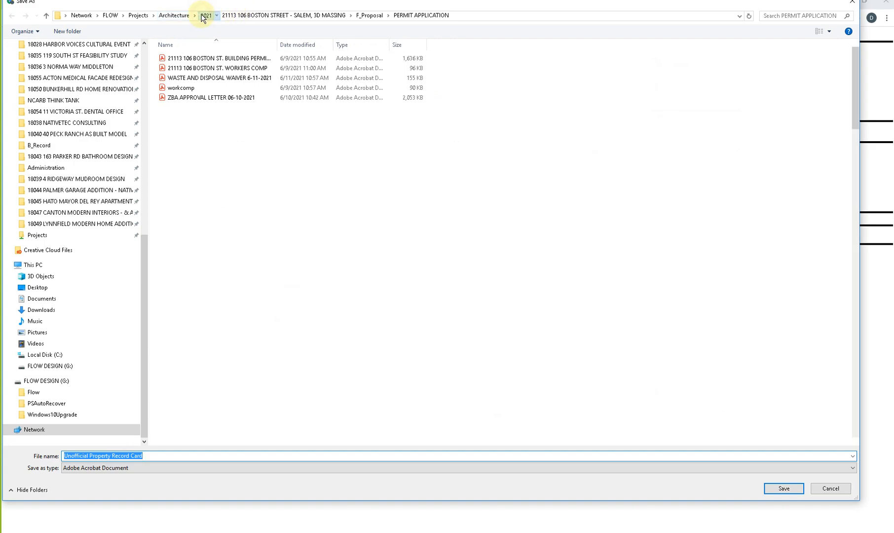
scroll(196, 382, "down", 15)
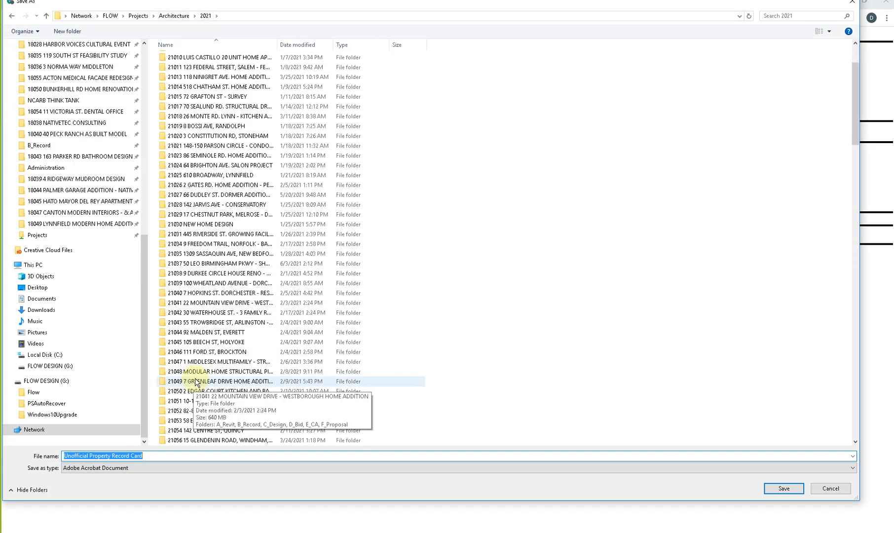
scroll(196, 381, "down", 20)
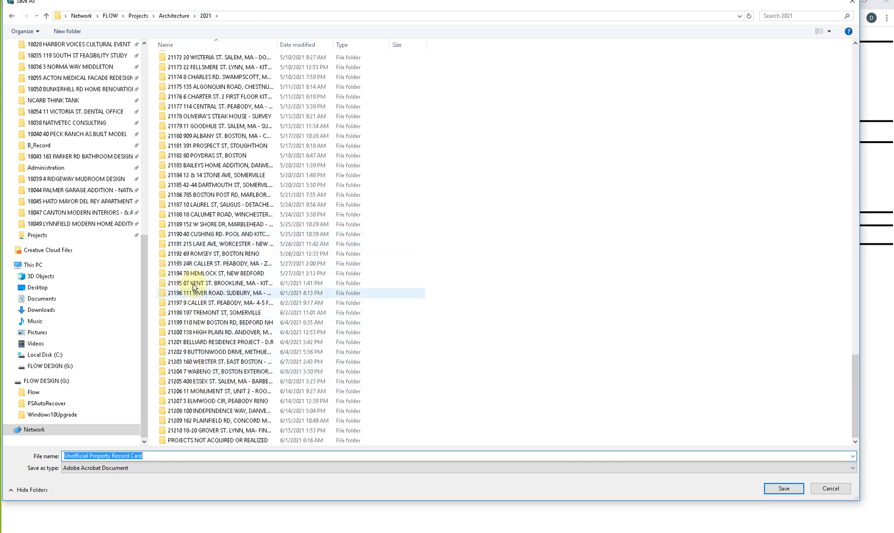
left_click(193, 208)
double_click(193, 207)
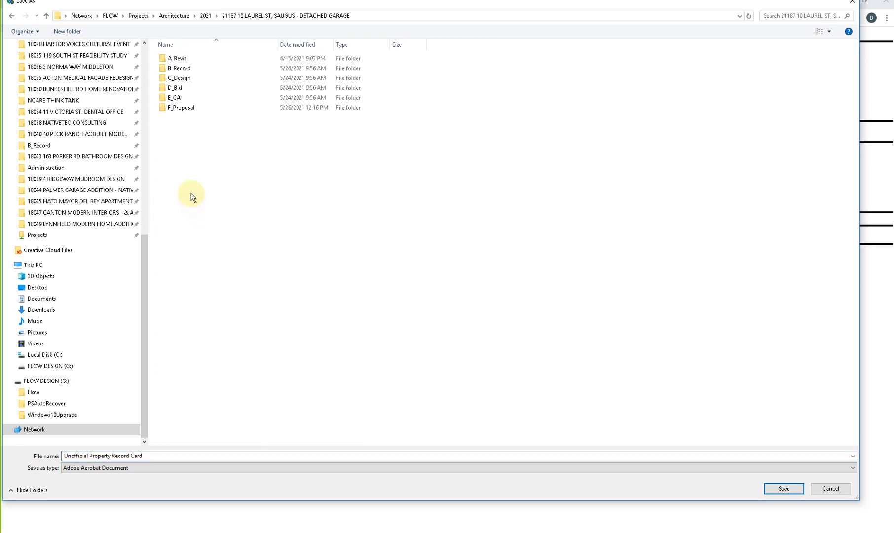
double_click(184, 78)
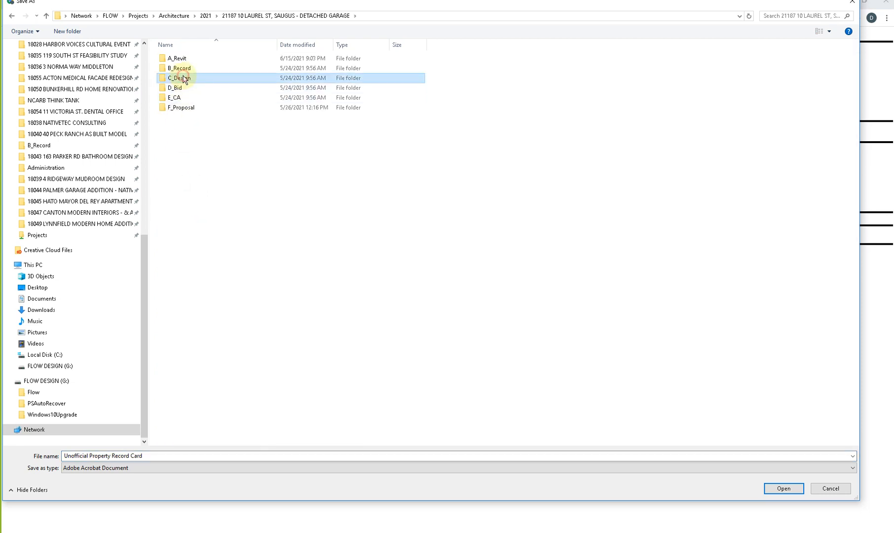
double_click(187, 59)
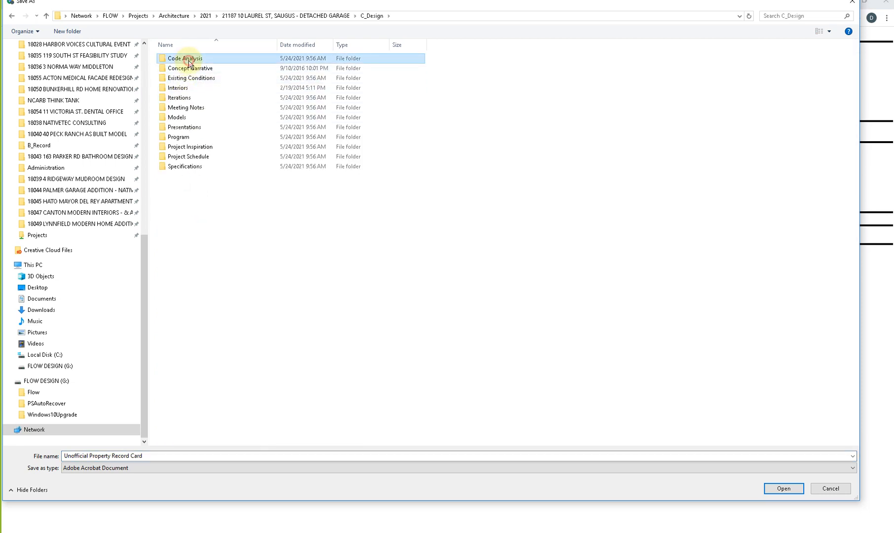
left_click(788, 489)
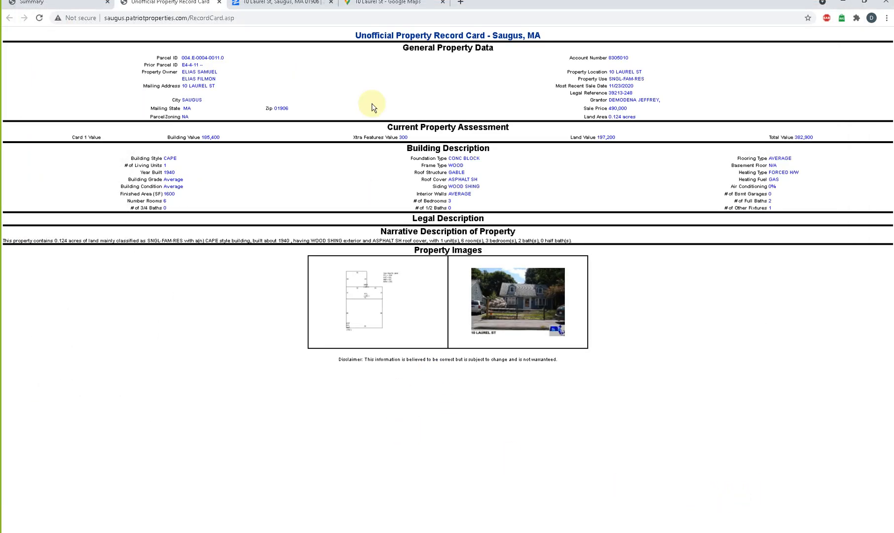
- Open the enlarged building footprint sketch from the assessor's Summary page and maximize its window
left_click(289, 5)
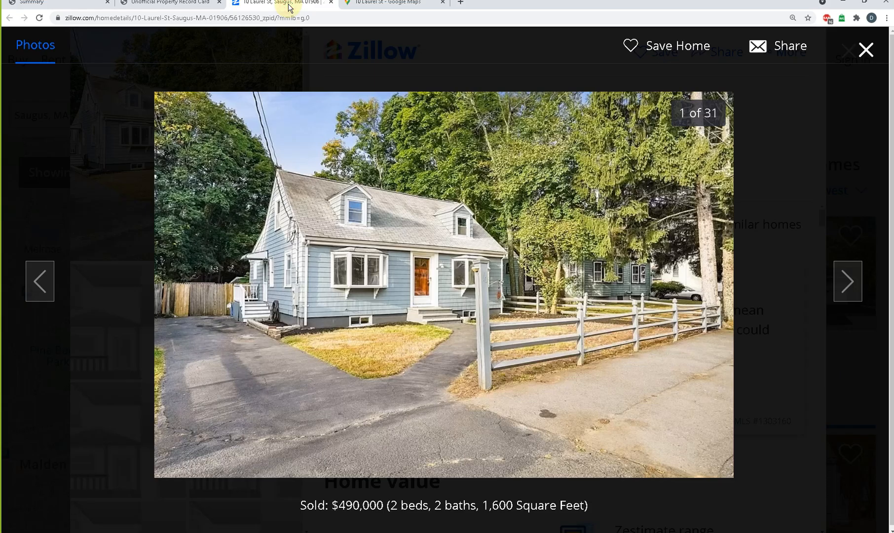
left_click(179, 4)
left_click(40, 4)
left_click(199, 343)
right_click(202, 349)
left_click(194, 345)
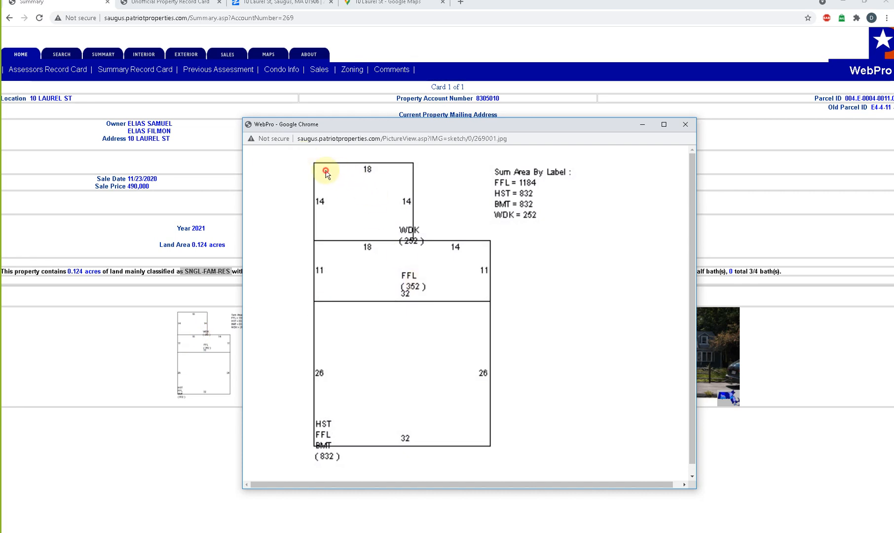
left_click(441, 141)
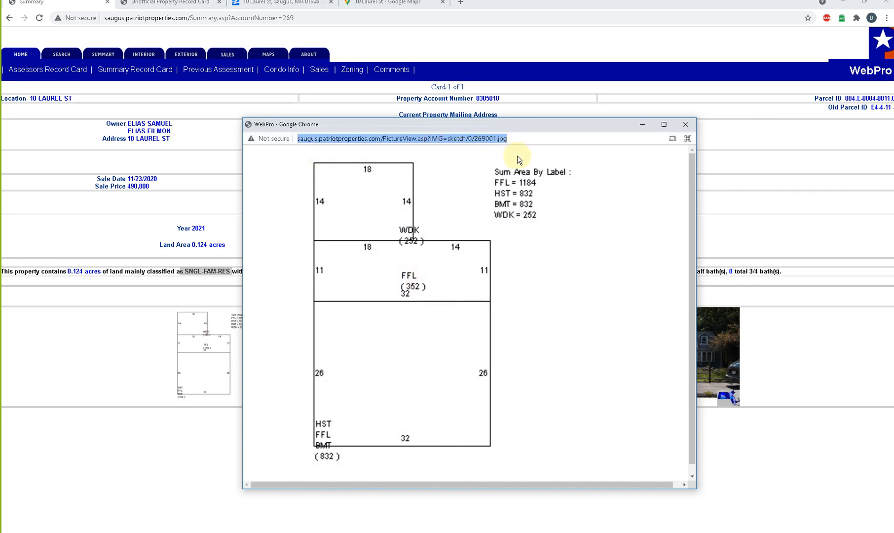
left_click(526, 245)
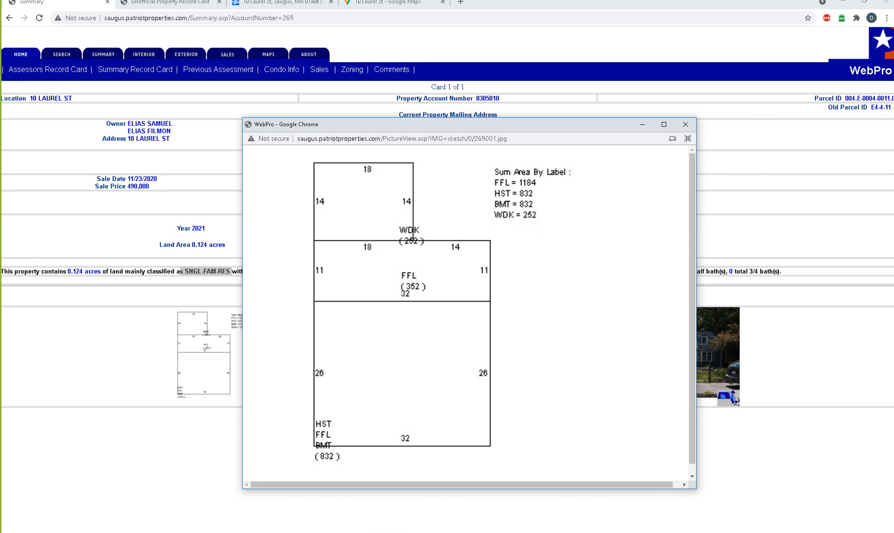
left_click(664, 123)
- Capture the footprint sketch with its dimensions and area labels using the Snipping Tool
left_click(336, 532)
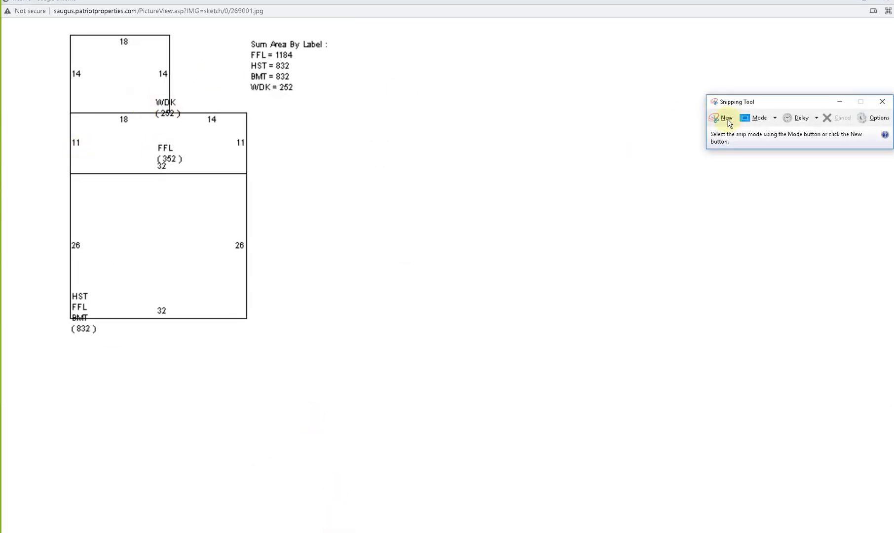
left_click(731, 121)
mouse_move(346, 32)
left_mouse_down()
mouse_move(44, 160)
mouse_move(39, 354)
left_mouse_up()
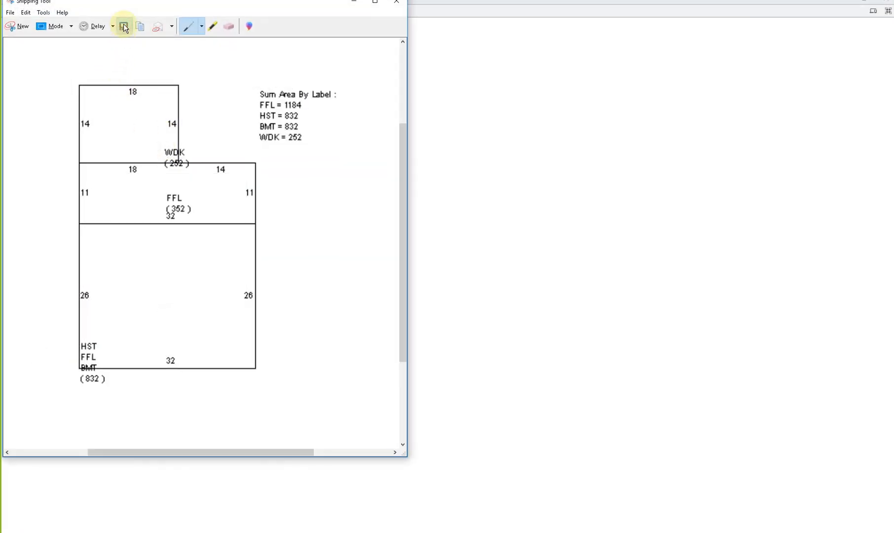
- Save the sketch capture as a JPEG named FOOTPRINT in the 21187 project's C_Design > Code Analysis folder
left_click(124, 27)
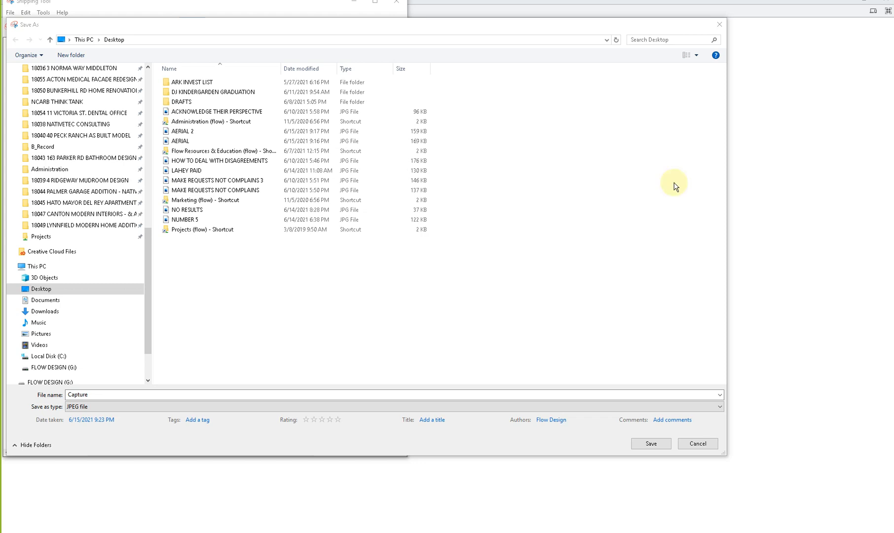
left_click(422, 40)
key("Return")
left_click(207, 395)
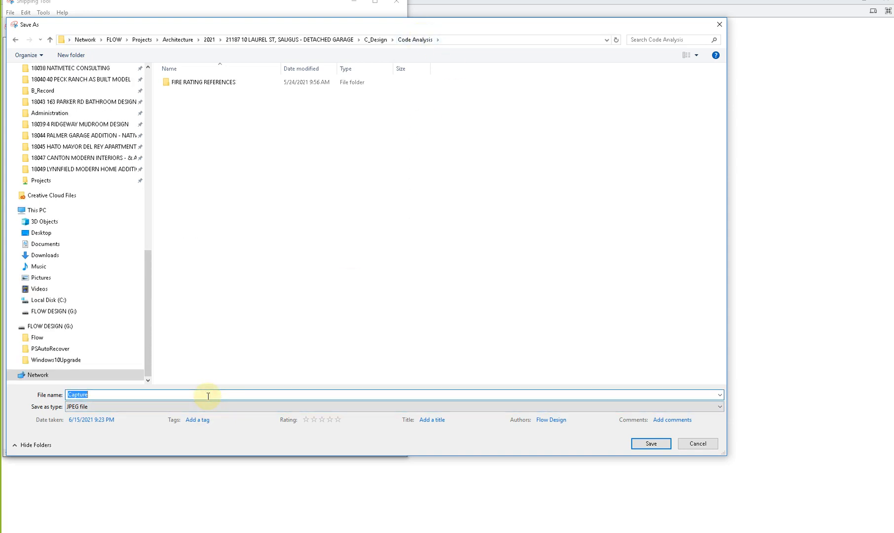
type("FOOTPRINT")
key("Return")
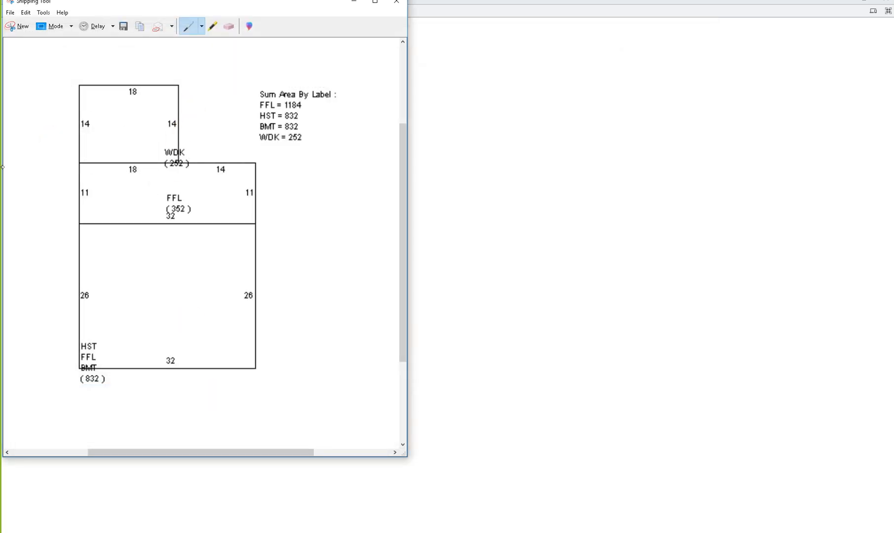
- Clear away the Snipping Tool, footprint sketch and Chrome windows to return to the Revit project
left_click_drag(158, 5, 893, 148)
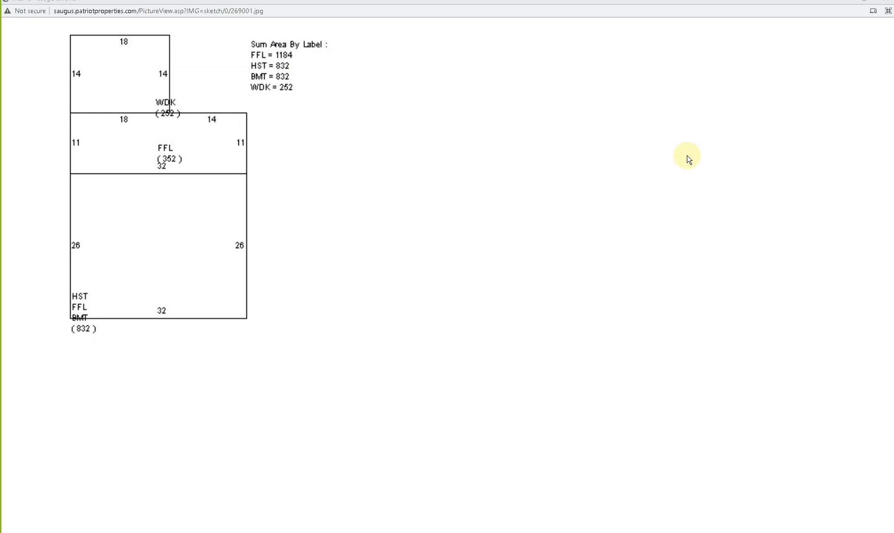
left_click(885, 3)
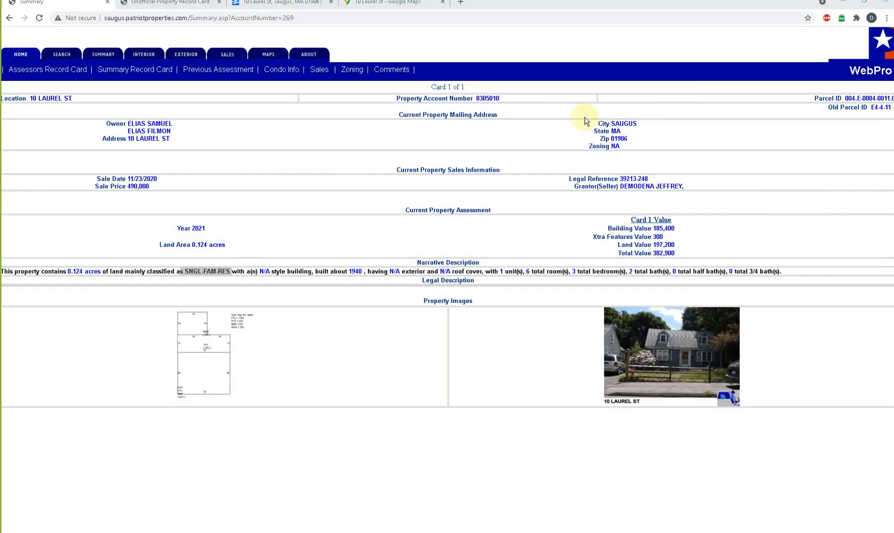
left_click(841, 6)
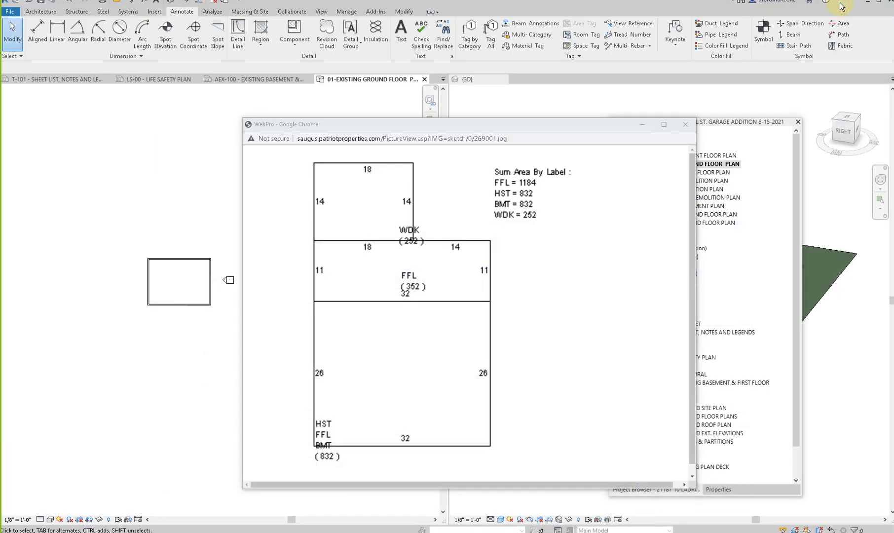
left_click(685, 124)
- Activate the {3D} view of the 18044 garage addition sample project and check its list of open views
scroll(289, 320, "down", 2)
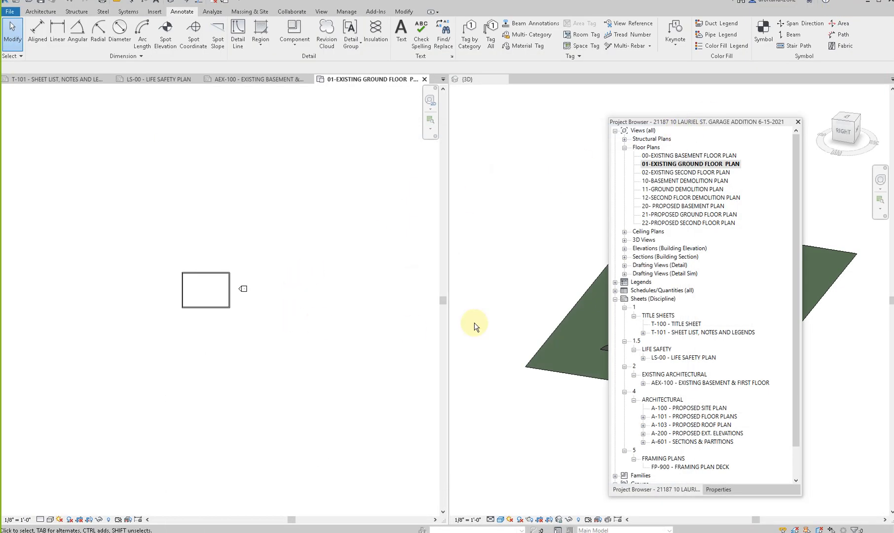
left_click(489, 273)
left_click(307, 236)
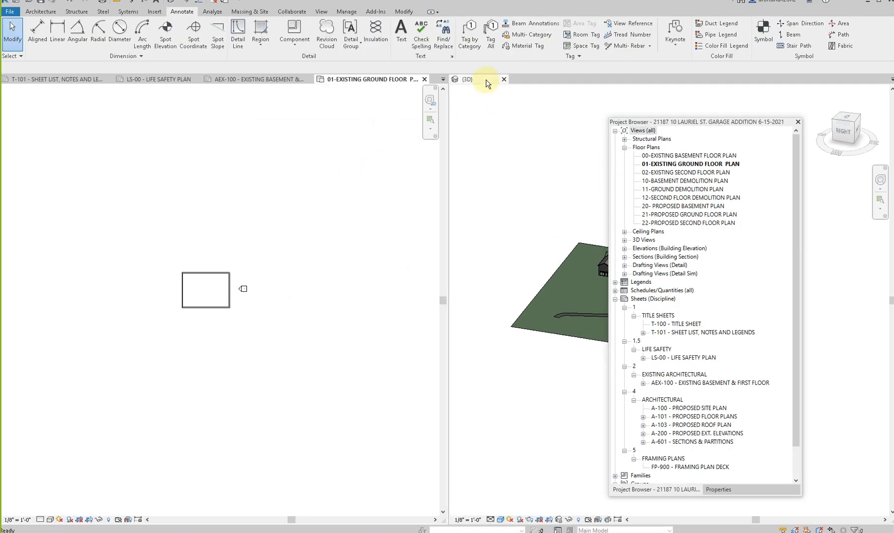
left_click(492, 146)
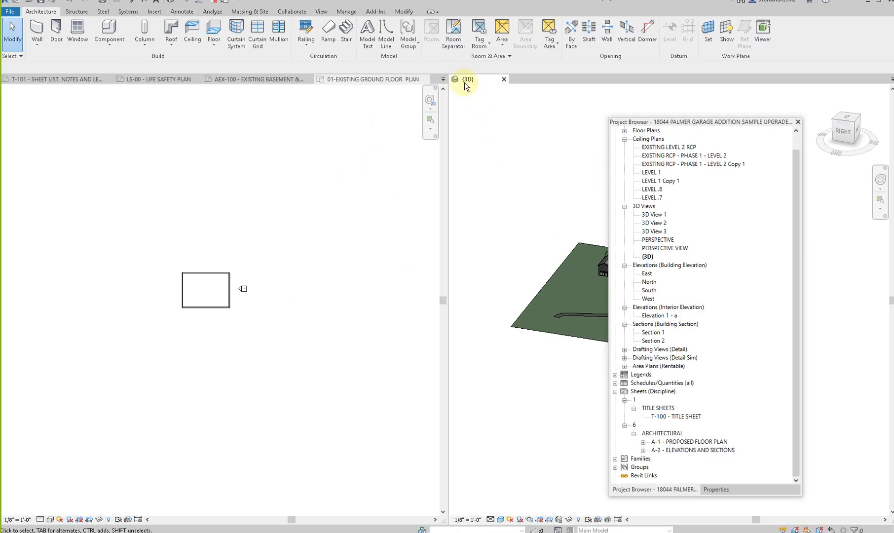
left_click(891, 79)
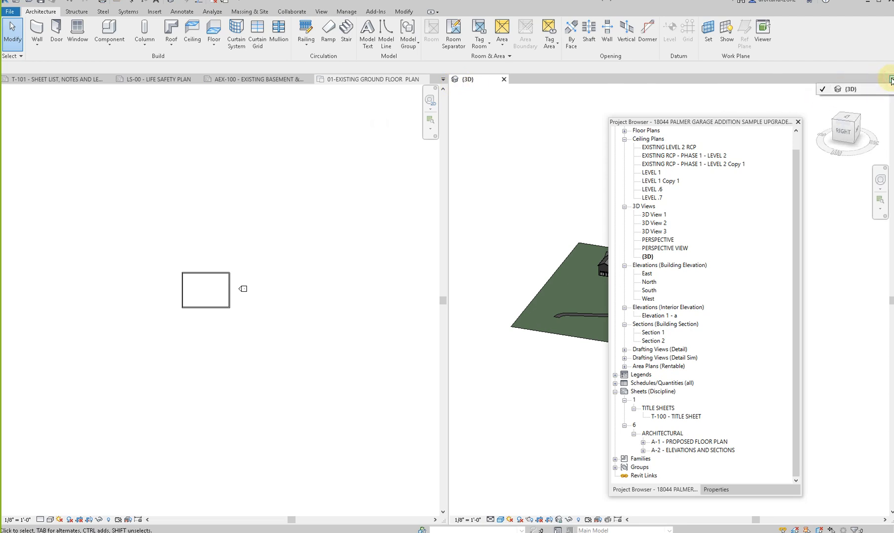
left_click(622, 74)
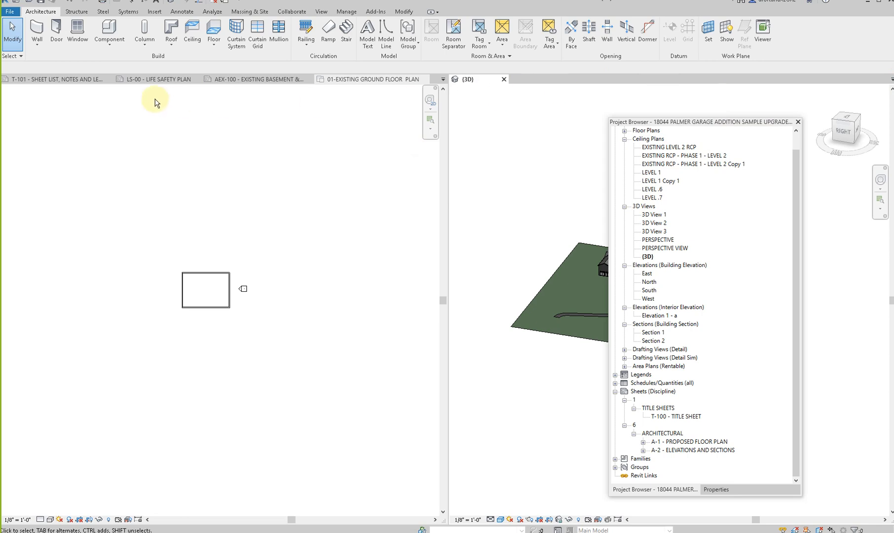
- Check the open views of both projects and return to the 21187 project's 01-EXISTING GROUND FLOOR PLAN view
left_click(137, 79)
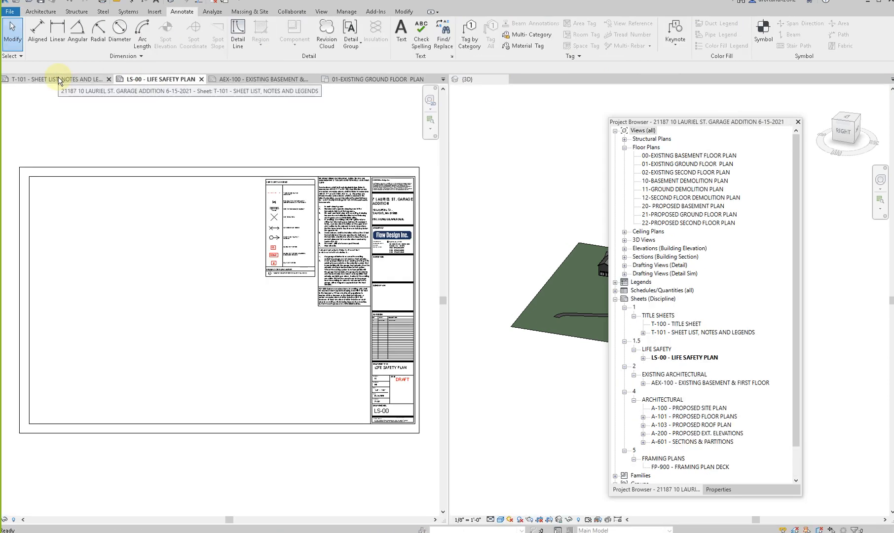
left_click(359, 79)
left_click(443, 79)
left_click(497, 80)
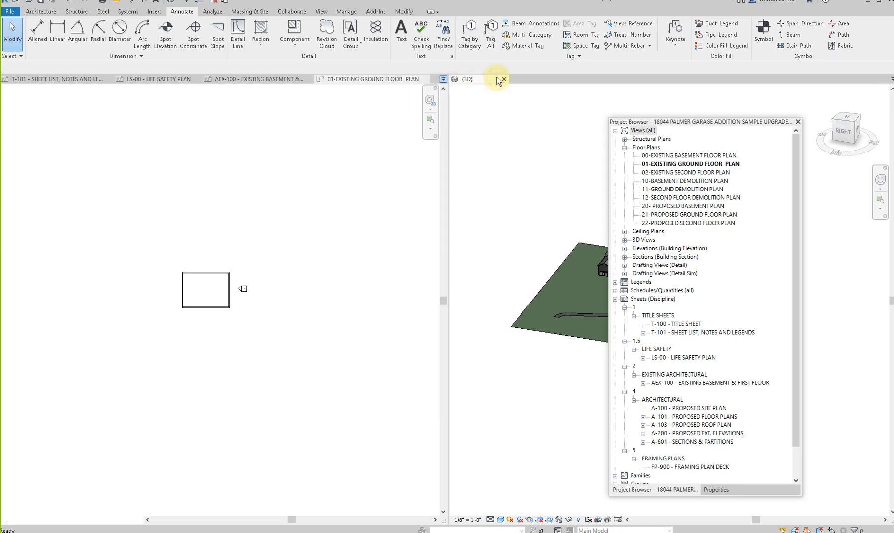
left_click(891, 80)
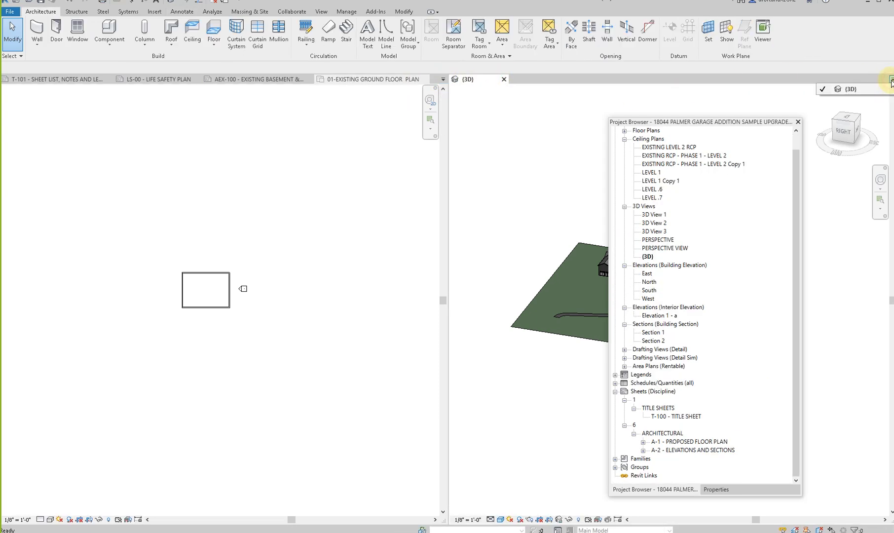
left_click(851, 89)
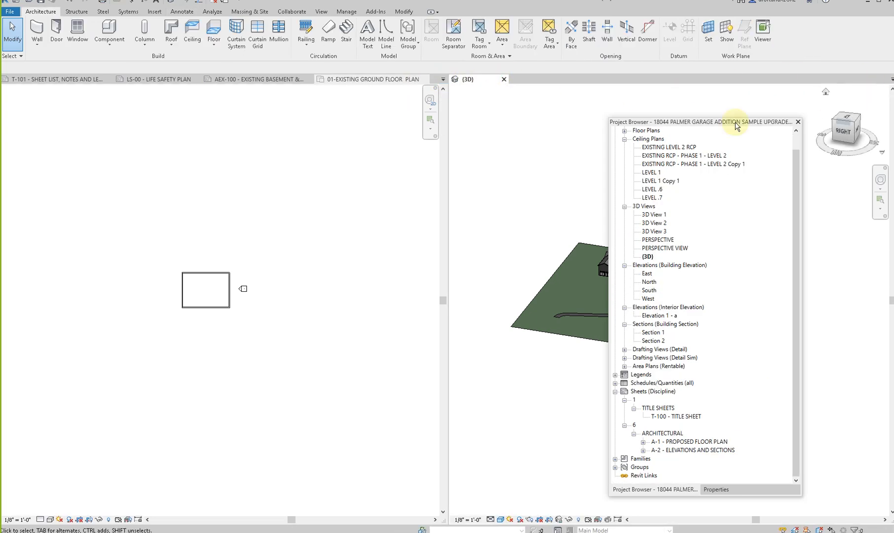
left_click(374, 80)
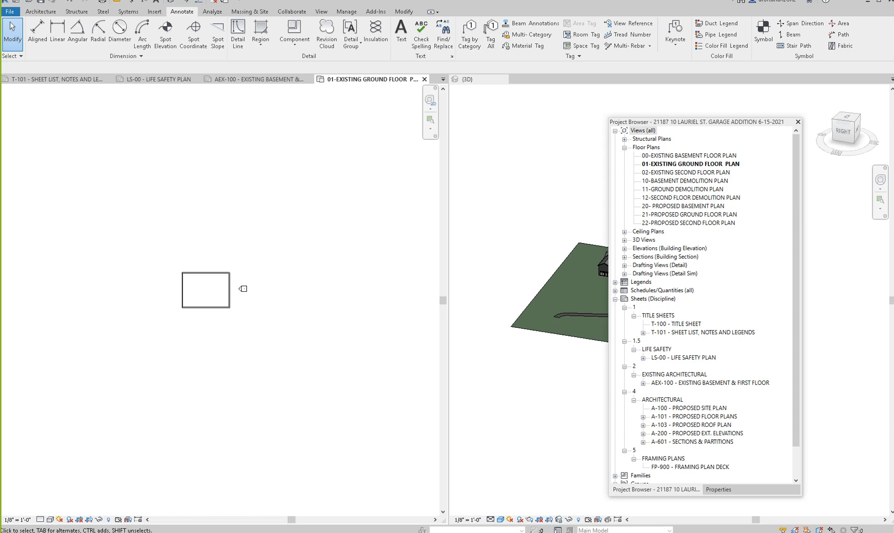
- In File Explorer, browse the 21187 project to the B_Record > Files In > _Client > SURVEY folder and select plot plan (1)
left_click_drag(893, 59, 272, 29)
left_click(240, 97)
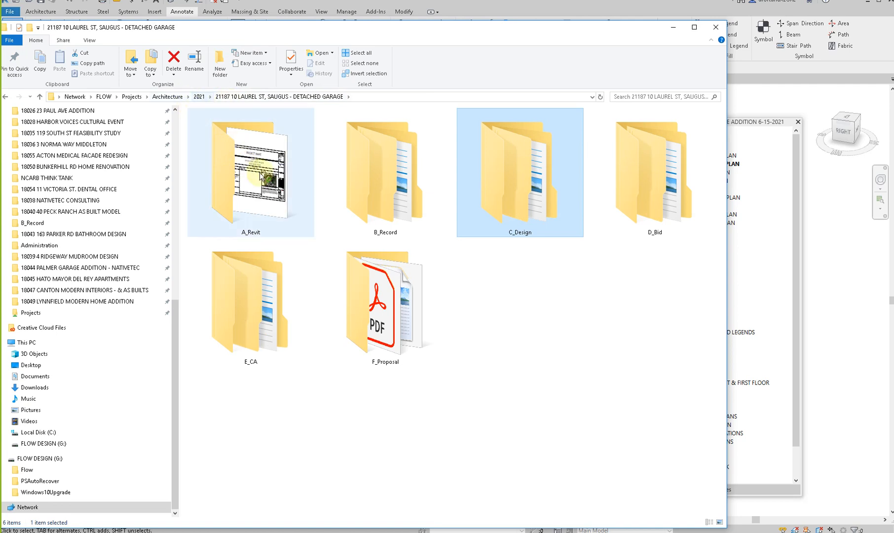
double_click(386, 191)
left_click(218, 134)
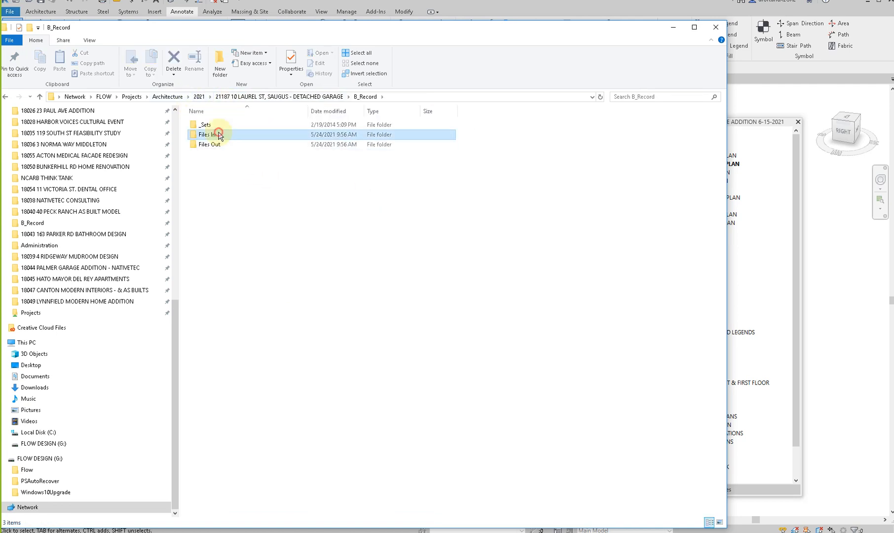
double_click(218, 134)
double_click(217, 125)
left_click(219, 126)
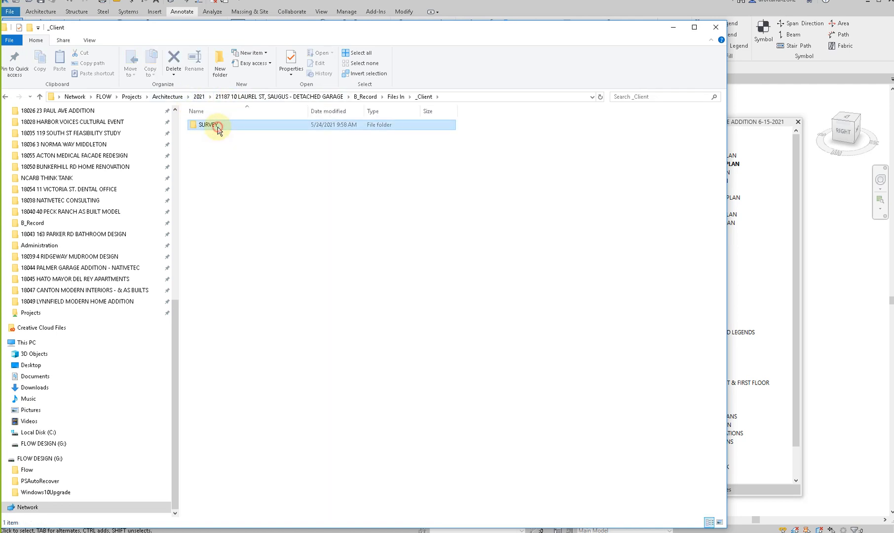
double_click(211, 127)
left_click(212, 127)
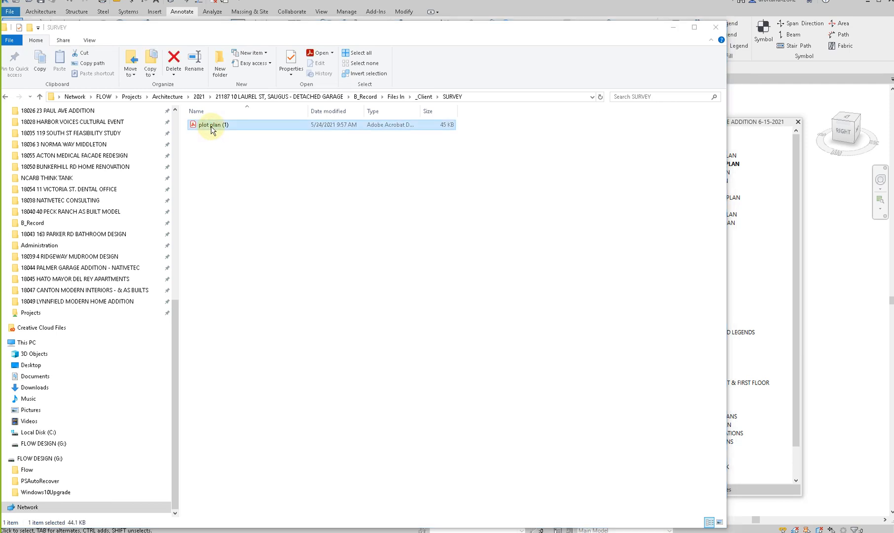
- Open plot plan (1) in a maximized Acrobat window and look over the lot layout and title block
double_click(212, 127)
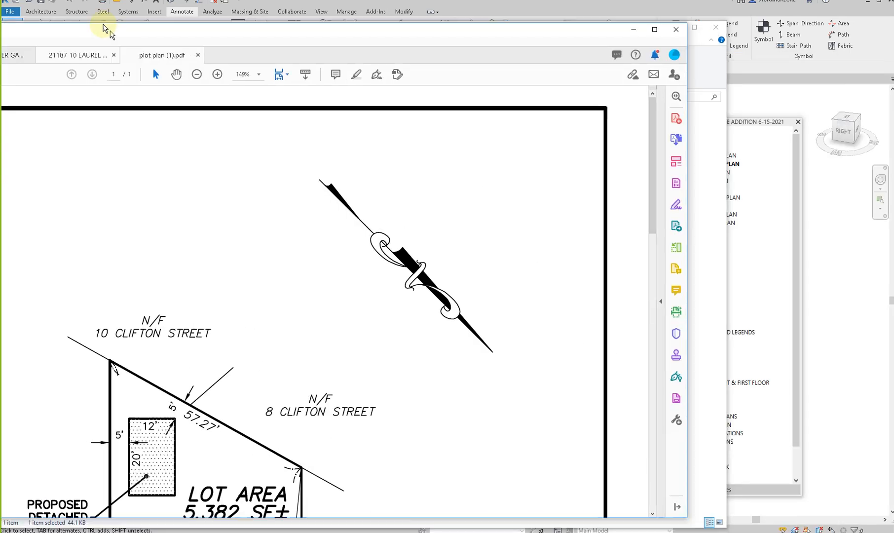
left_click(649, 31)
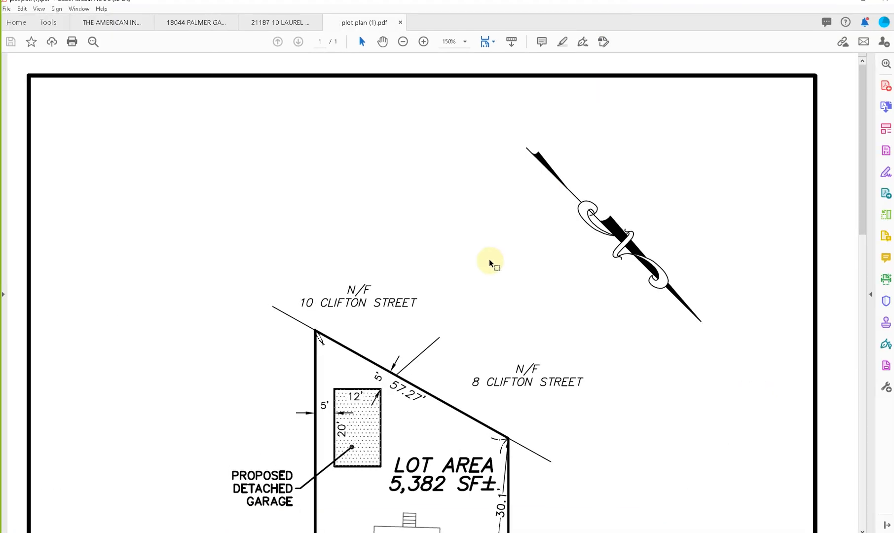
scroll(490, 262, "down", 3, "ctrl")
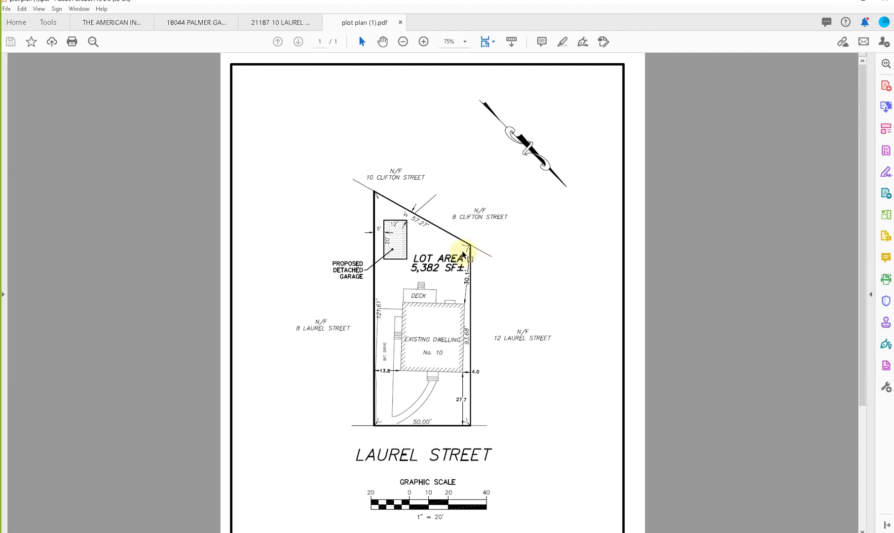
scroll(462, 255, "down", 3)
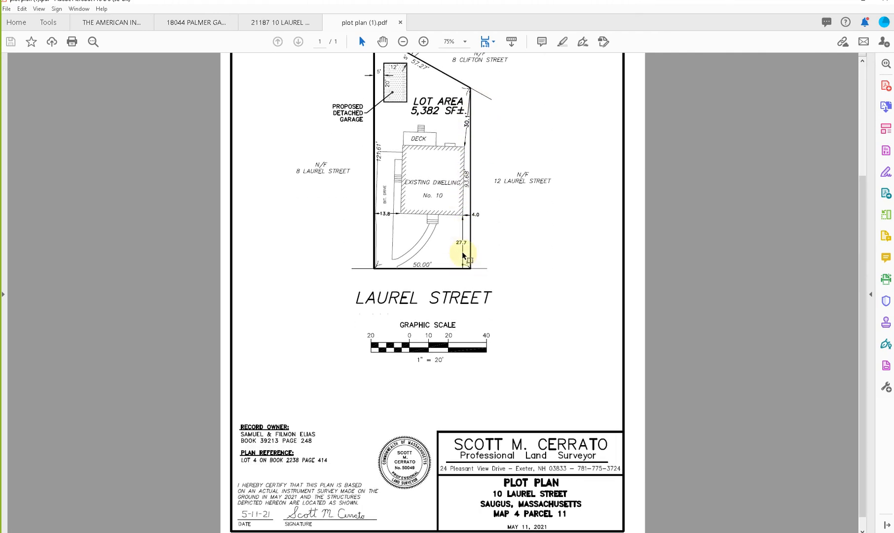
scroll(462, 255, "up", 2)
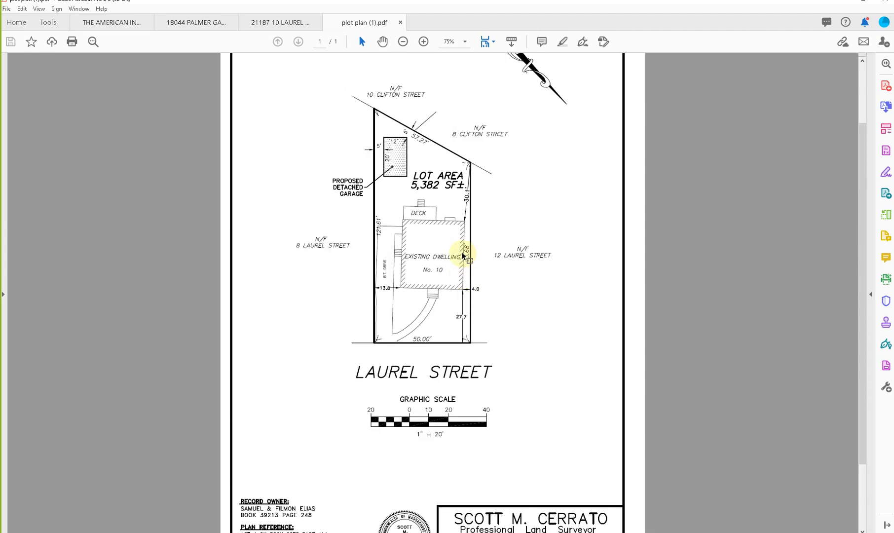
scroll(462, 255, "up", 1)
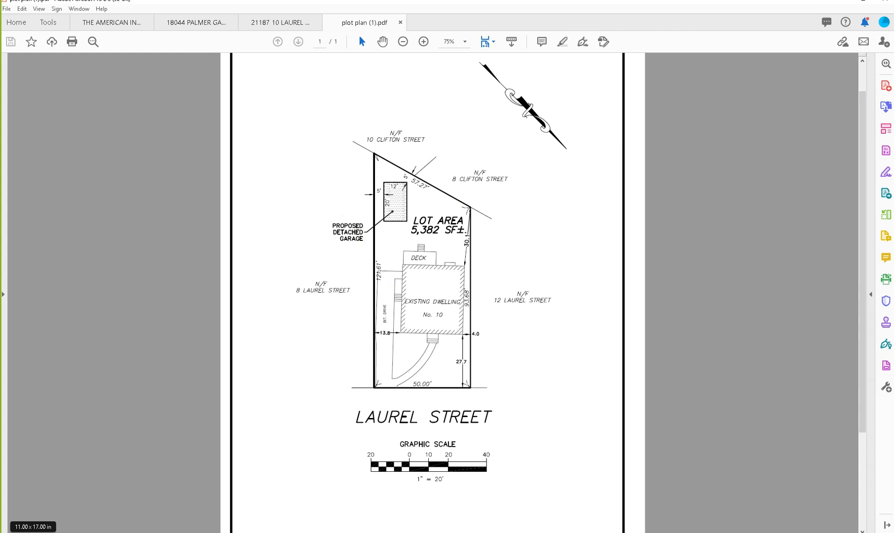
- Search Windows for Illustrator and launch Adobe Illustrator 2020
key("super+s")
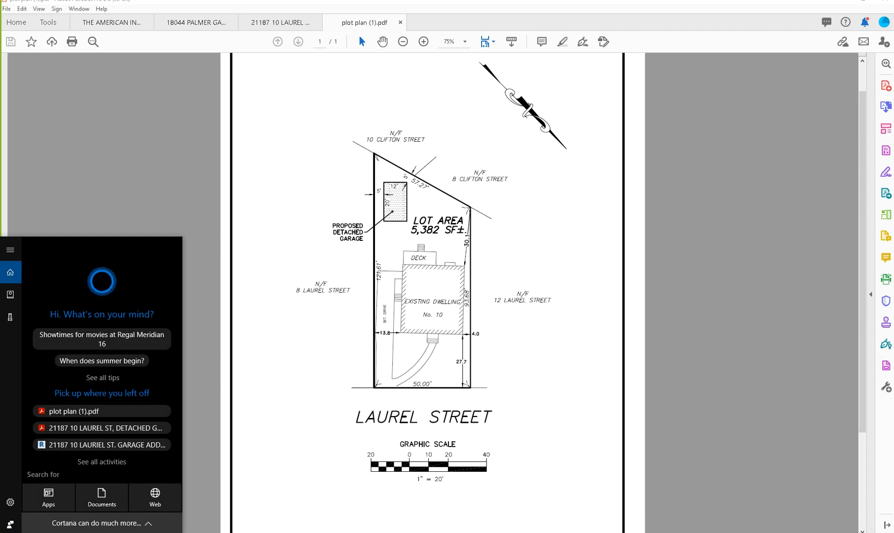
type("ILL")
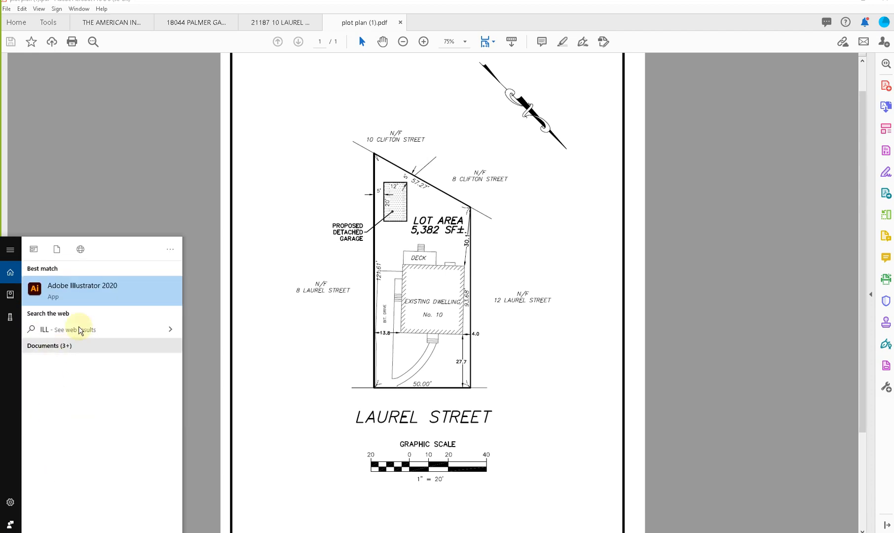
left_click(87, 291)
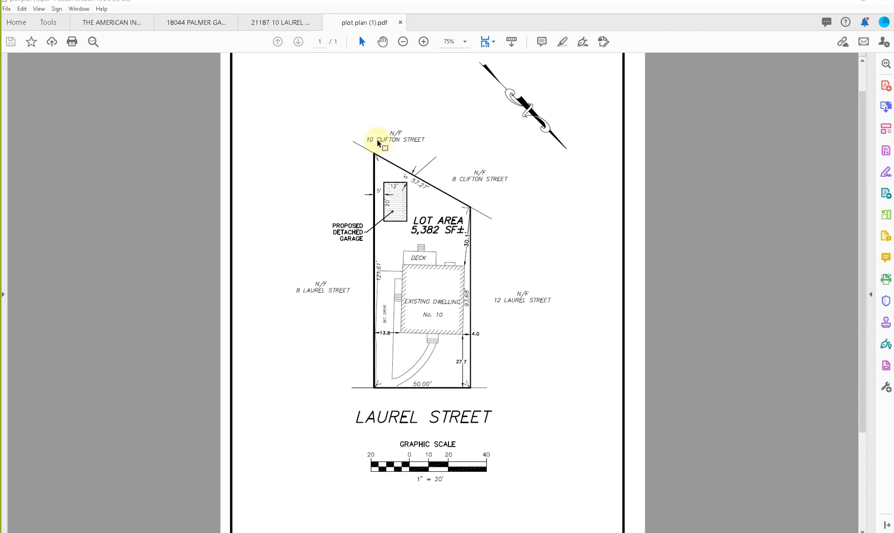
- Examine the plot plan's surveyor seal, title block, graphic scale, setbacks, existing dwelling and proposed detached garage
scroll(420, 202, "down", 3)
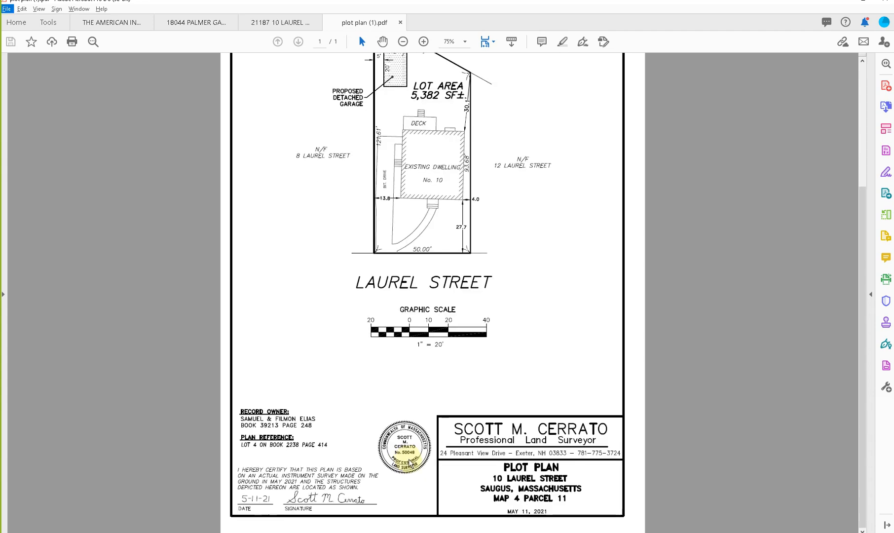
scroll(407, 466, "up", 3, "ctrl")
scroll(412, 464, "up", 3, "ctrl")
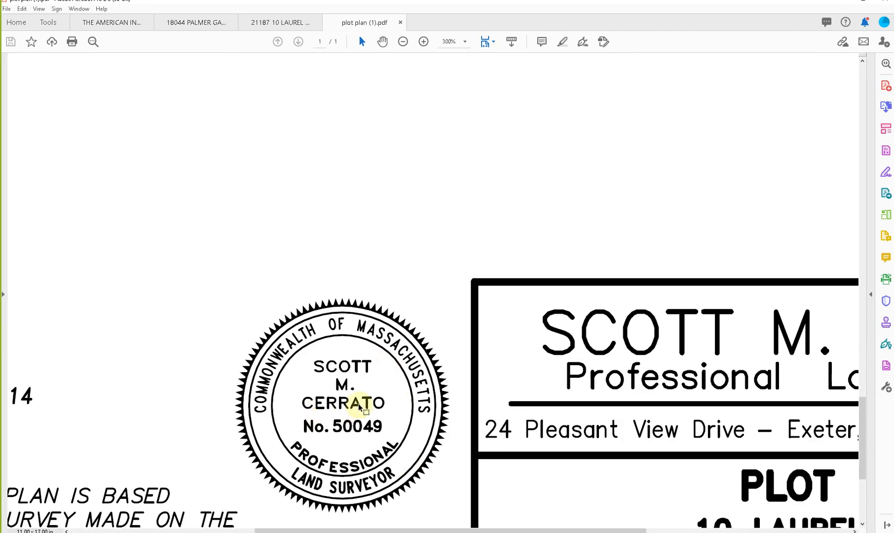
scroll(359, 408, "down", 6, "ctrl")
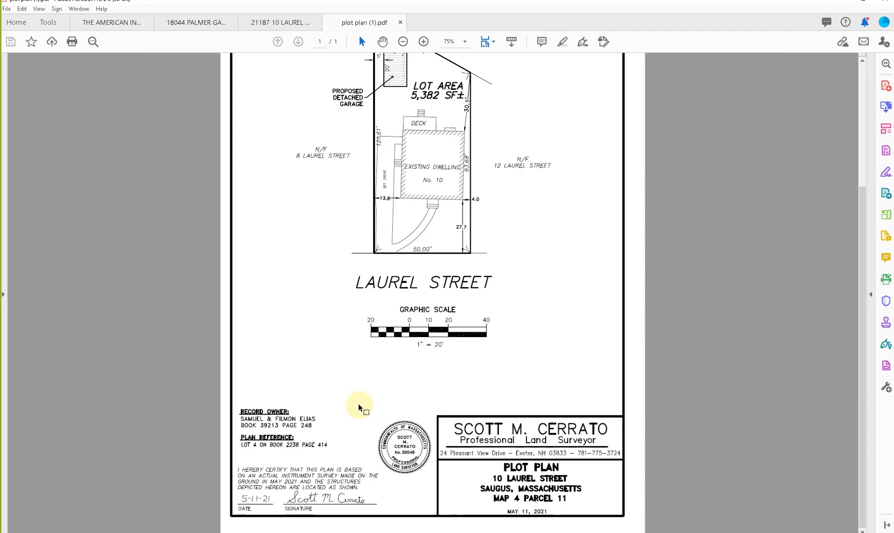
scroll(359, 408, "up", 6)
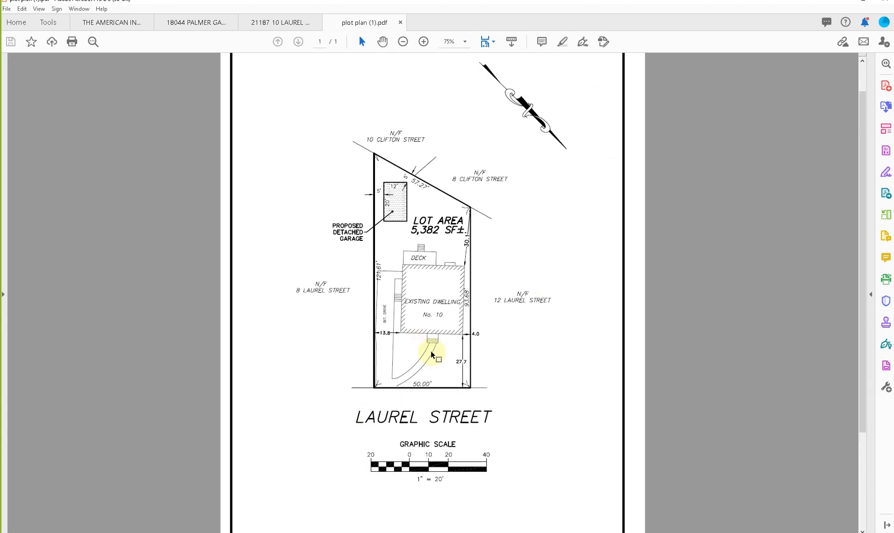
scroll(432, 354, "down", 5)
scroll(498, 479, "up", 2, "ctrl")
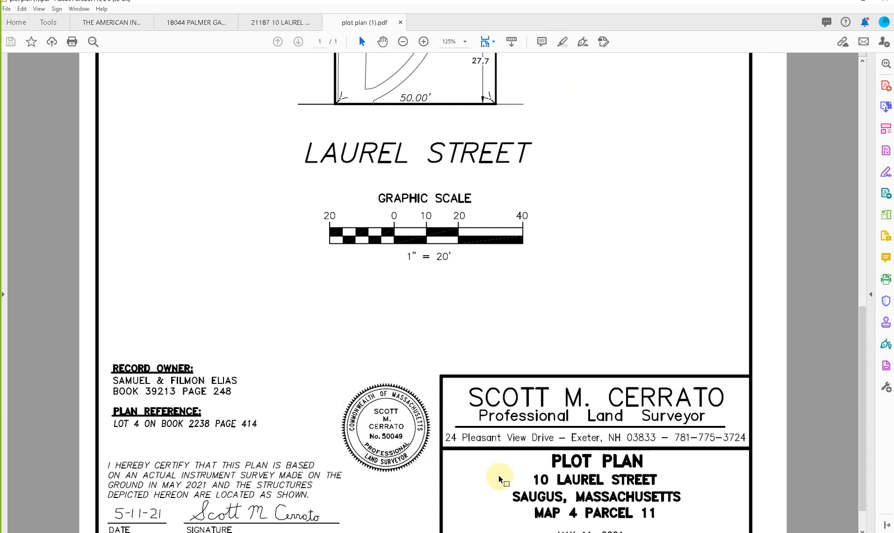
scroll(500, 477, "down", 3, "ctrl")
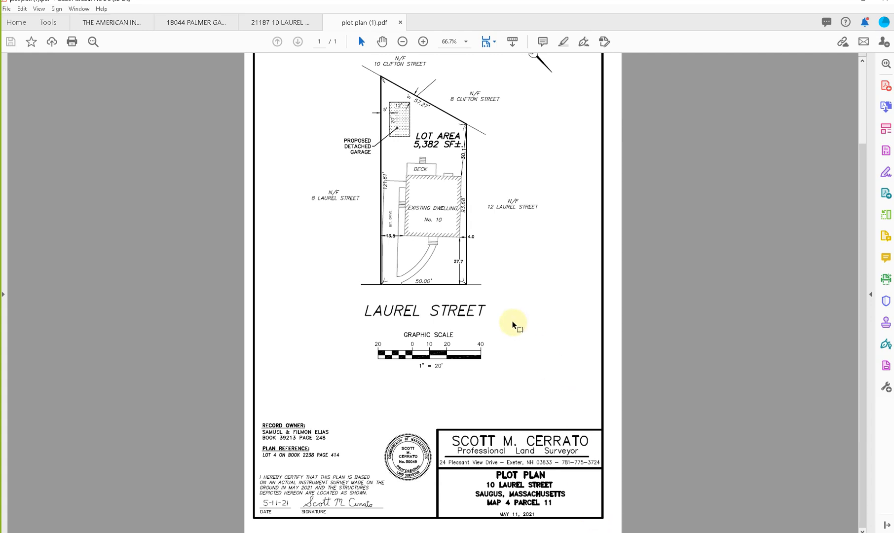
scroll(513, 403, "up", 3)
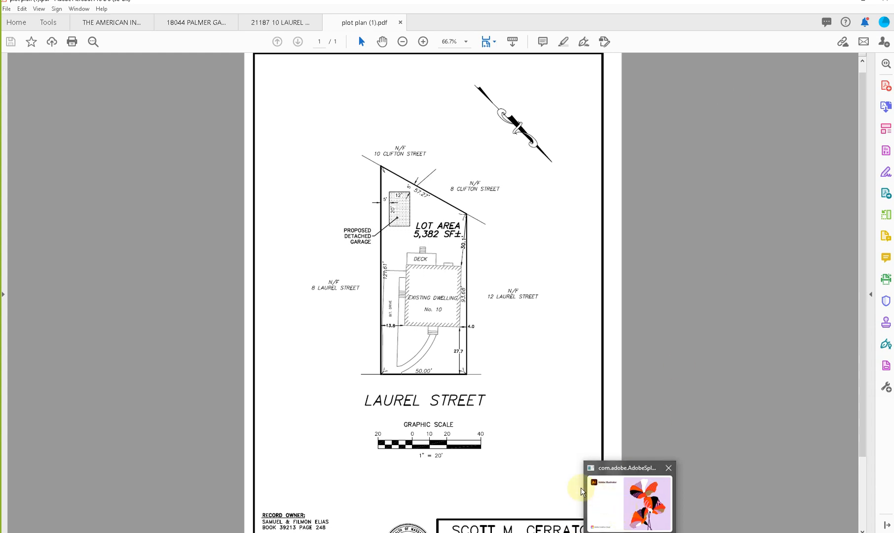
scroll(445, 365, "up", 3, "ctrl")
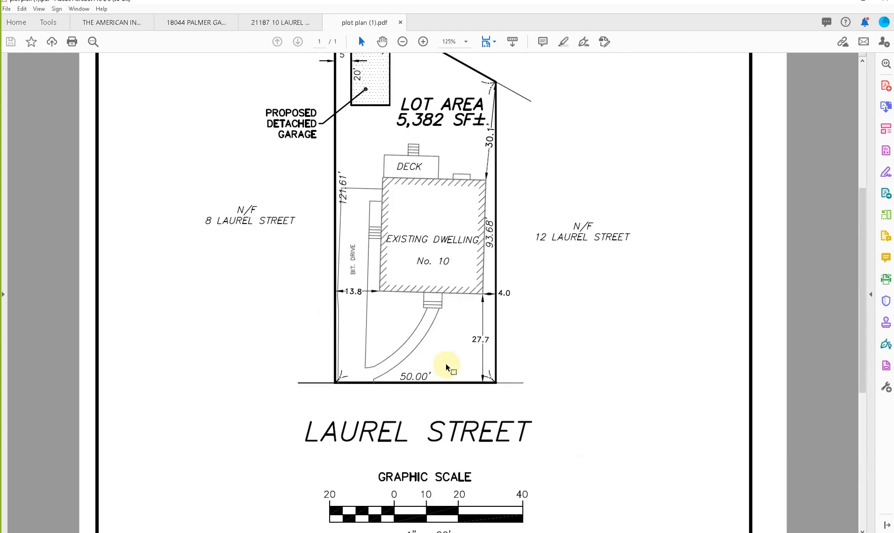
scroll(446, 367, "up", 1)
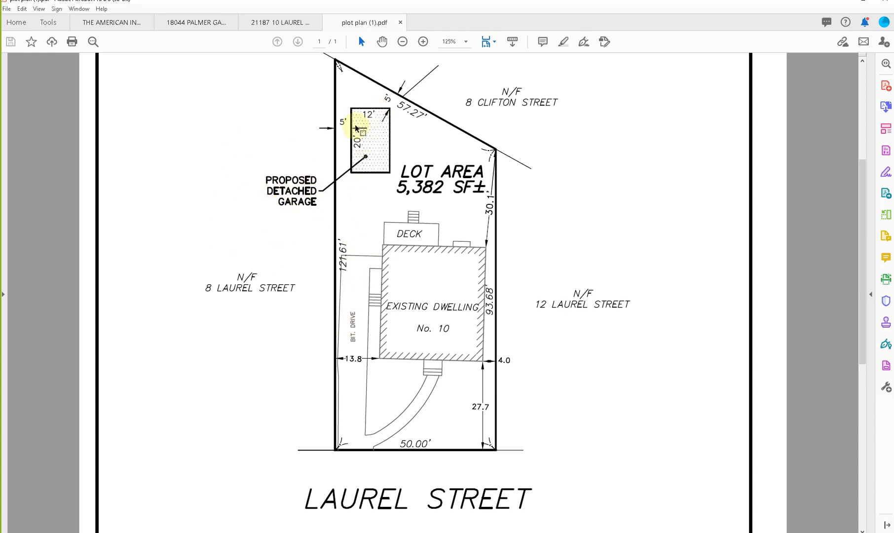
- Switch to Illustrator, open plot plan (1) there from the SURVEY folder, and move the File Explorer window out of the way
left_click(630, 532)
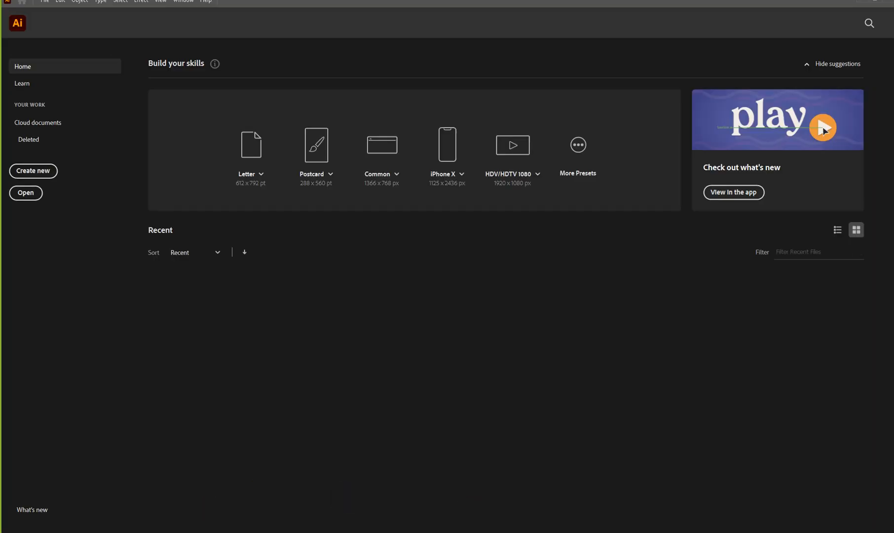
left_click(261, 532)
left_click_drag(256, 24, 421, 155)
left_click_drag(375, 254, 106, 46)
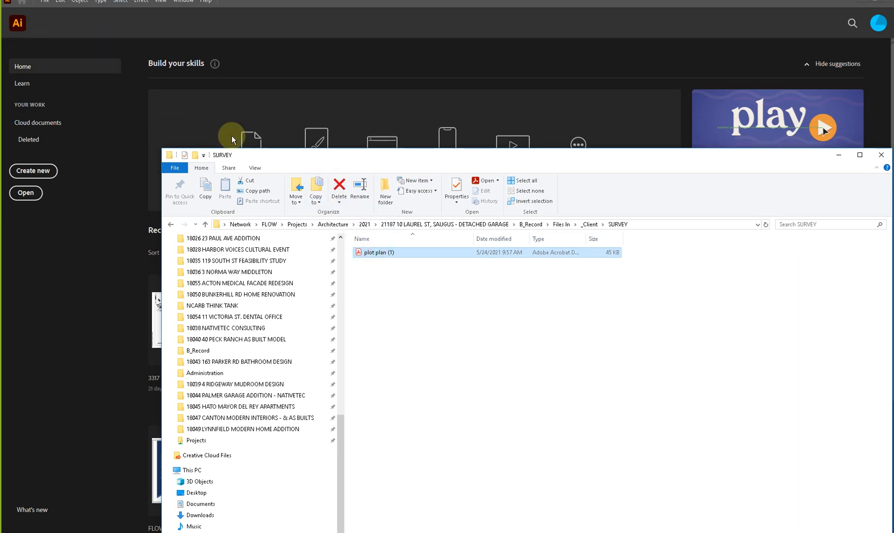
left_click(686, 156)
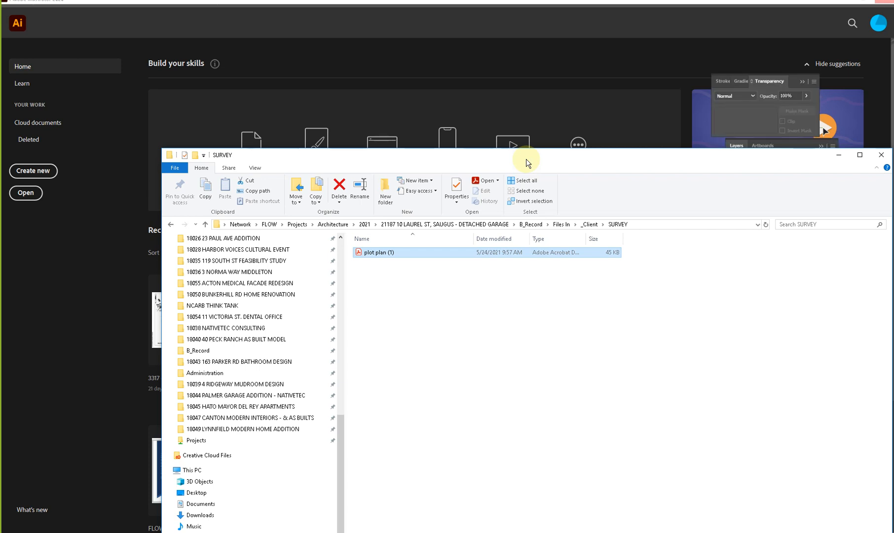
left_click_drag(527, 159, 357, 267)
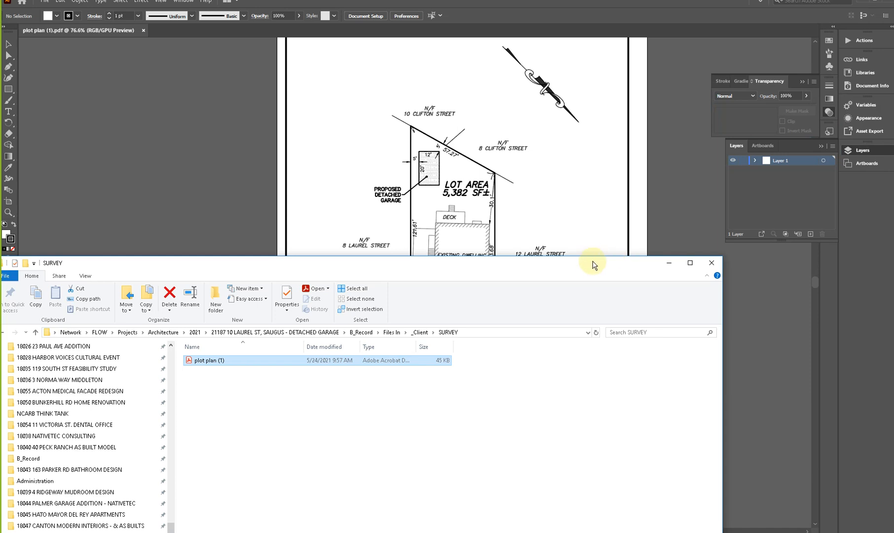
left_click_drag(575, 270, 893, 273)
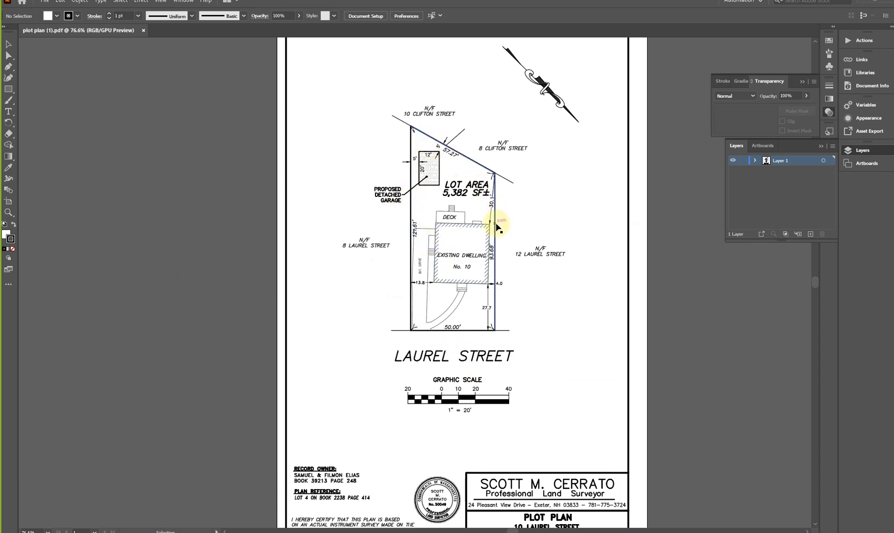
- Select the plot plan's front lot line to inspect it as an individual path, and clear the selection
left_click(474, 331)
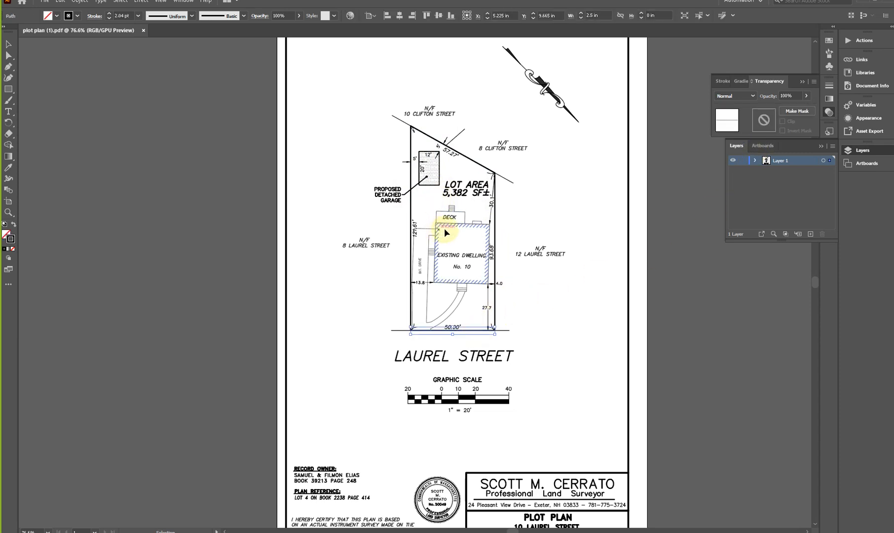
left_click(200, 193)
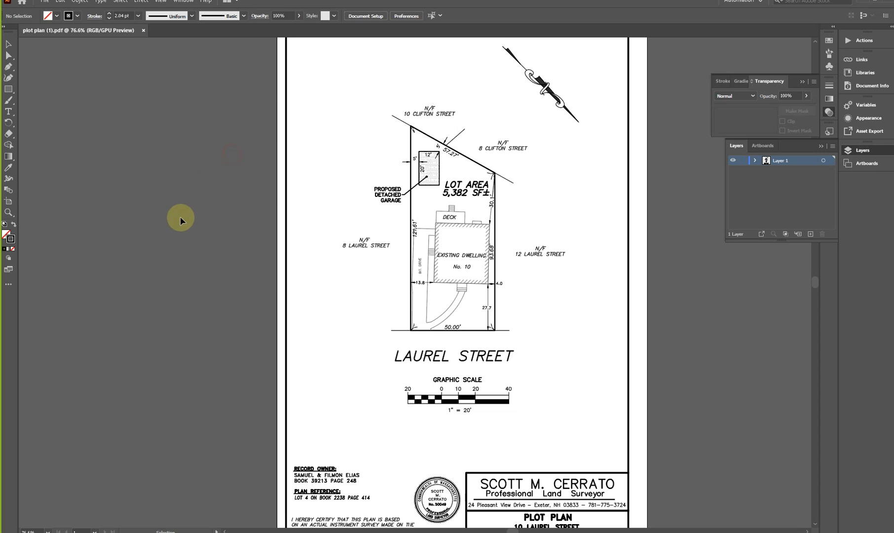
- Export the plot plan to the SURVEY folder as an AutoCAD DWG named "plot plan (1) 2021-06-15 EXPORTED CAD BY DF", keeping the default export options
left_click(43, 3)
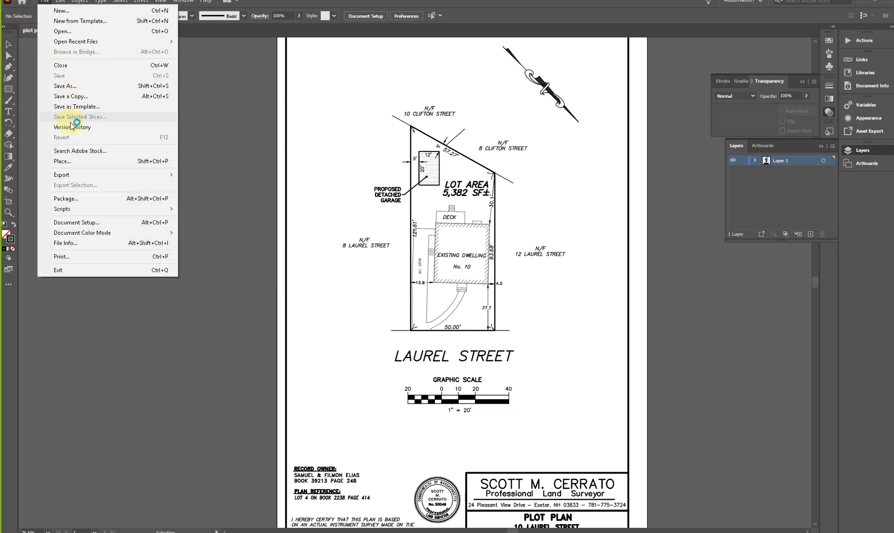
left_click(82, 176)
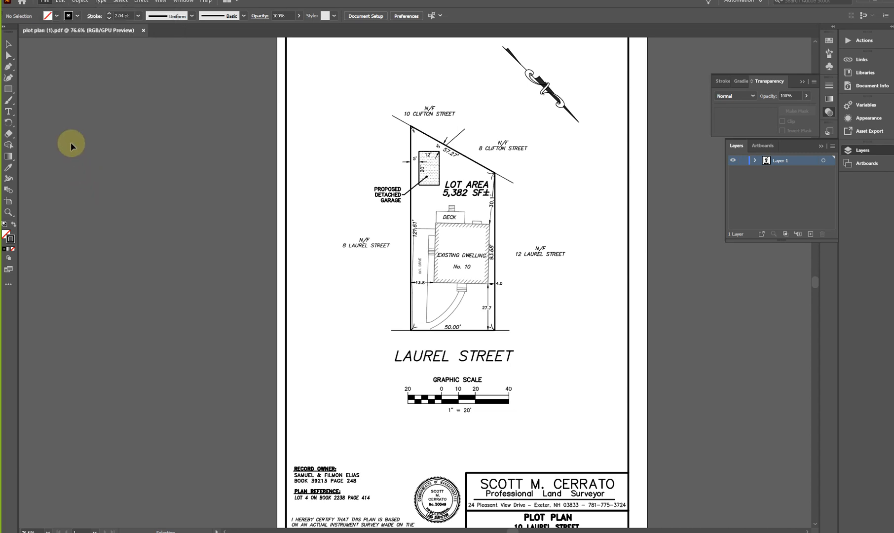
left_click(45, 2)
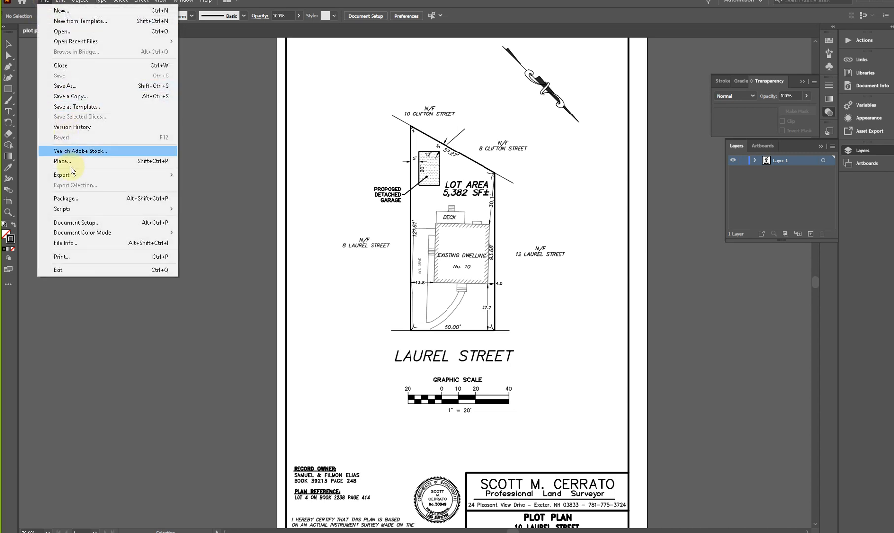
mouse_move(71, 177)
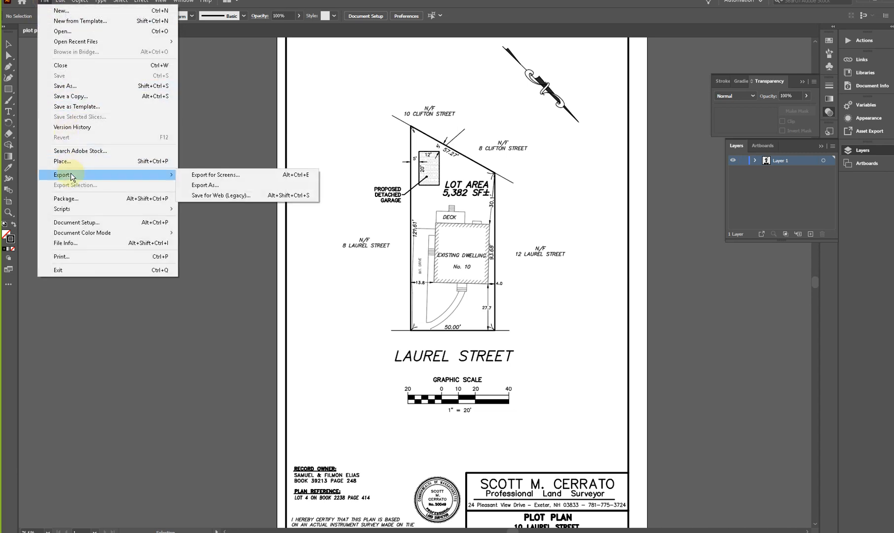
left_click(226, 185)
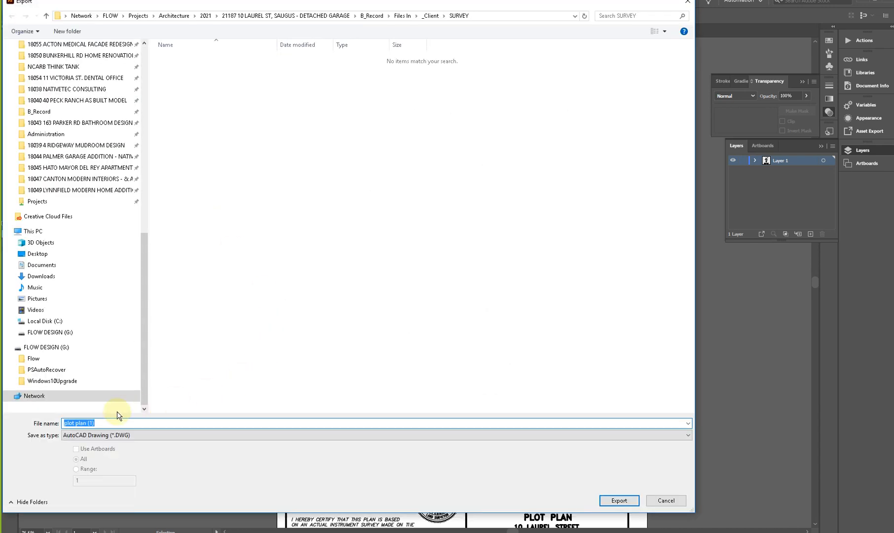
left_click(119, 435)
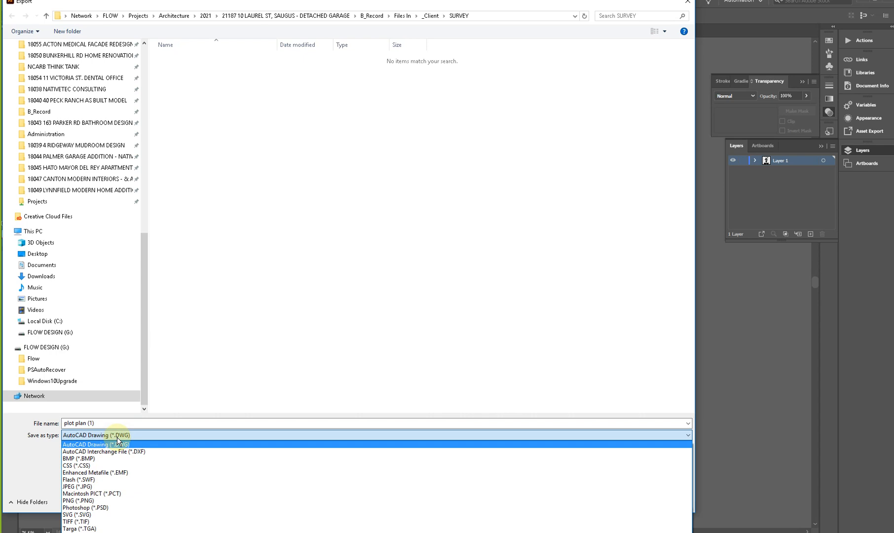
left_click(118, 443)
left_click(139, 424)
left_click(141, 422)
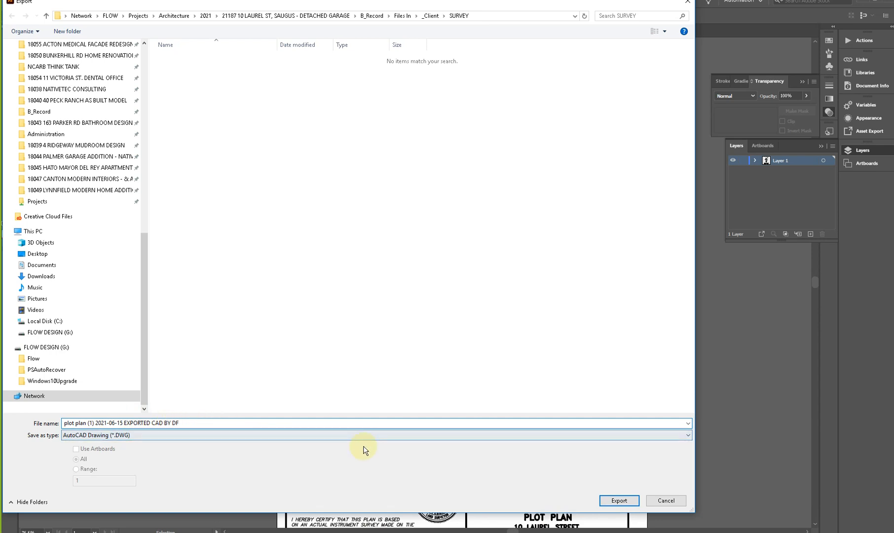
left_click(620, 501)
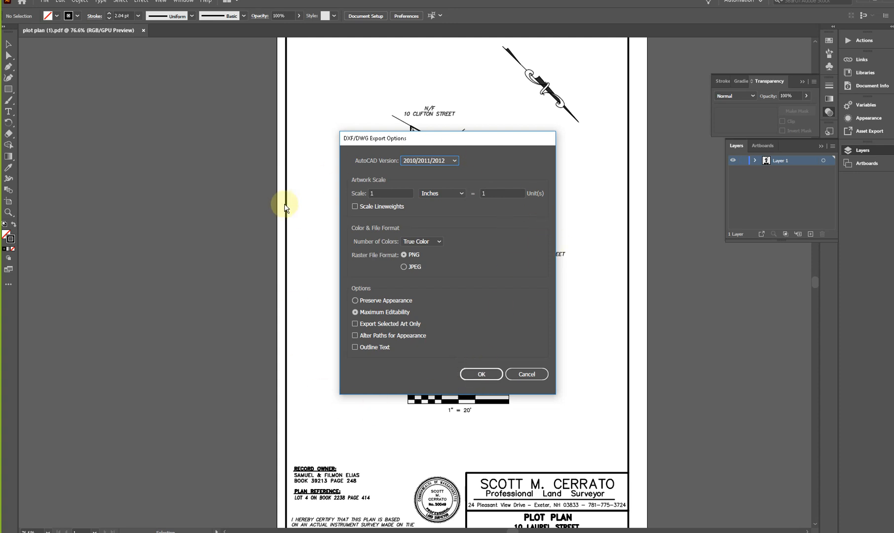
left_click(482, 375)
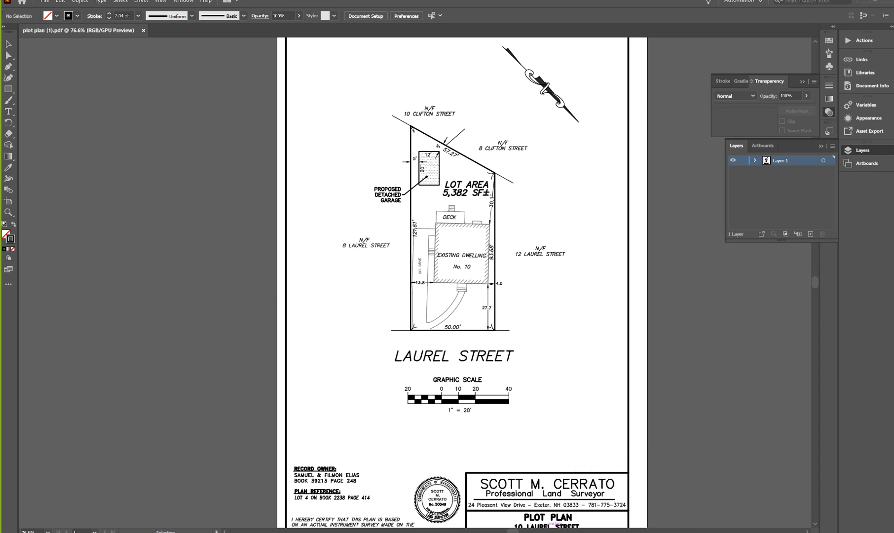
- Check the exported DWG file in the SURVEY folder and move the File Explorer window out of the way
left_click_drag(893, 108, 166, 71)
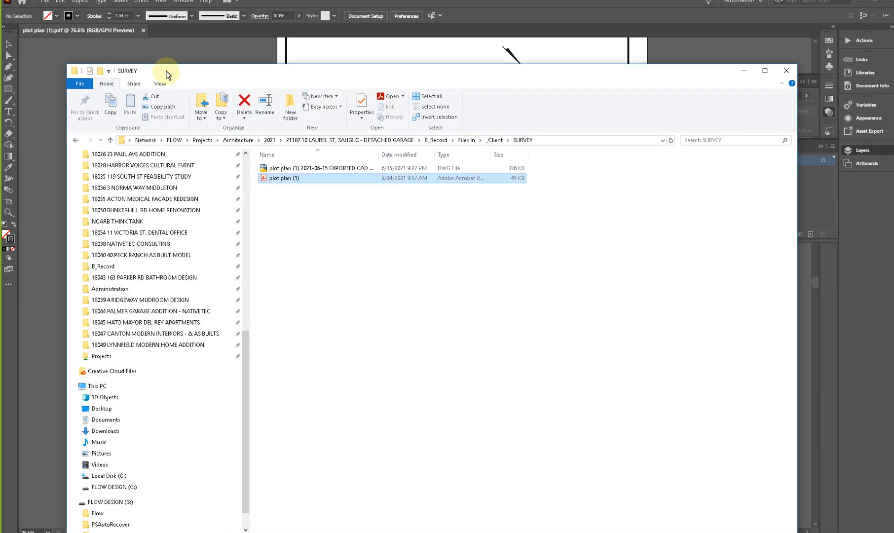
left_click(324, 168)
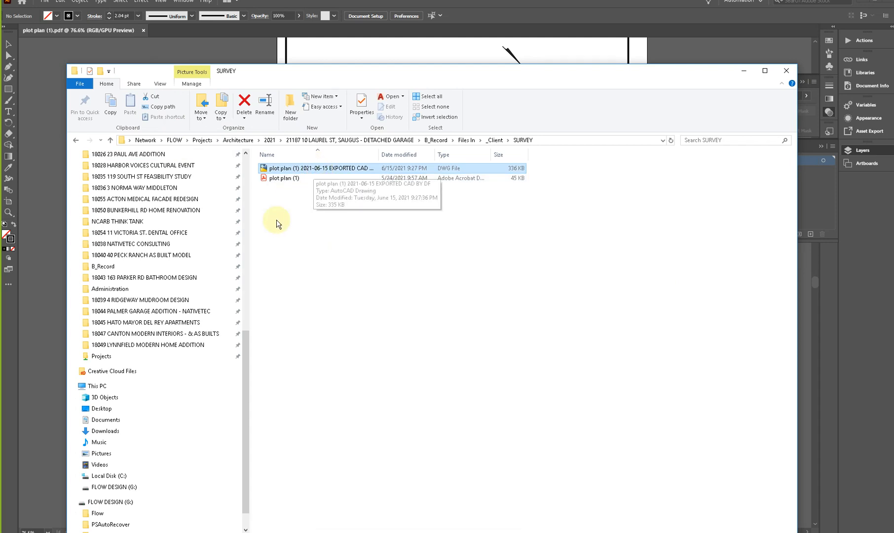
left_click_drag(280, 74, 893, 79)
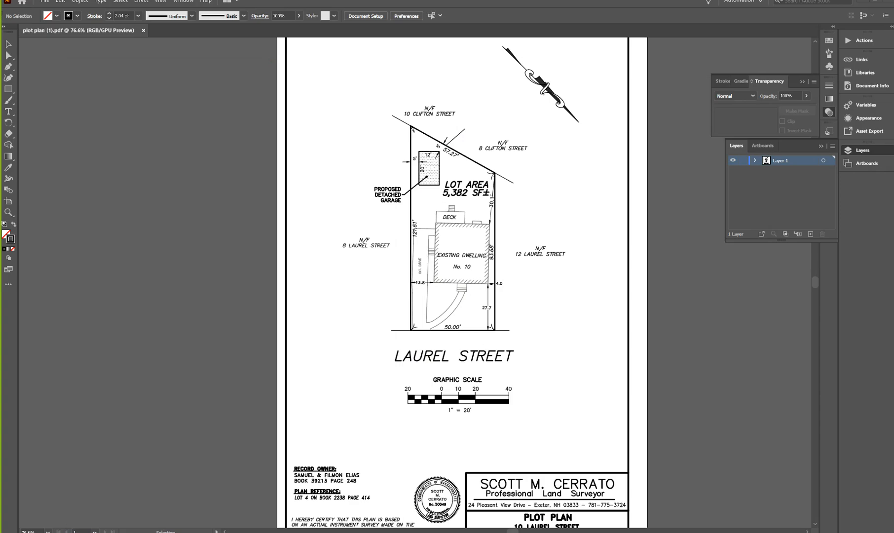
- Switch to Revit and duplicate the 01-EXISTING GROUND FLOOR PLAN view with detailing
left_click(537, 515)
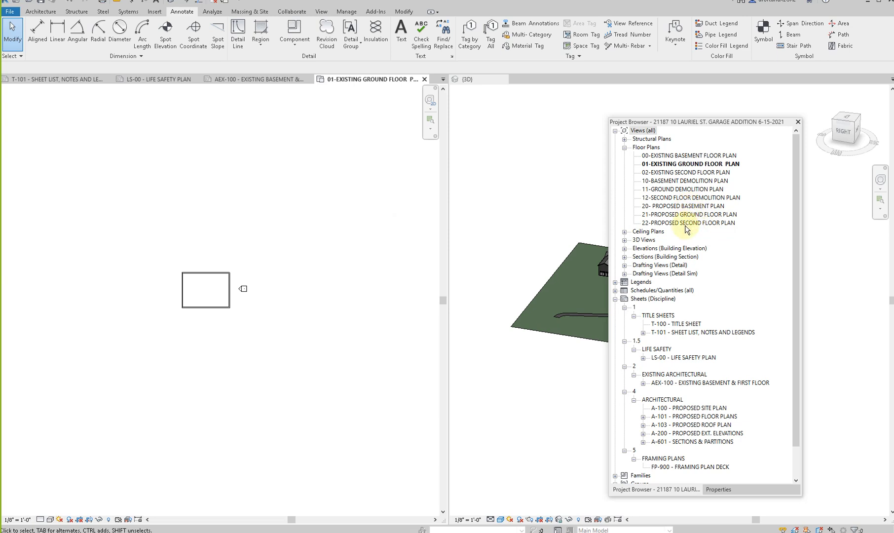
right_click(682, 167)
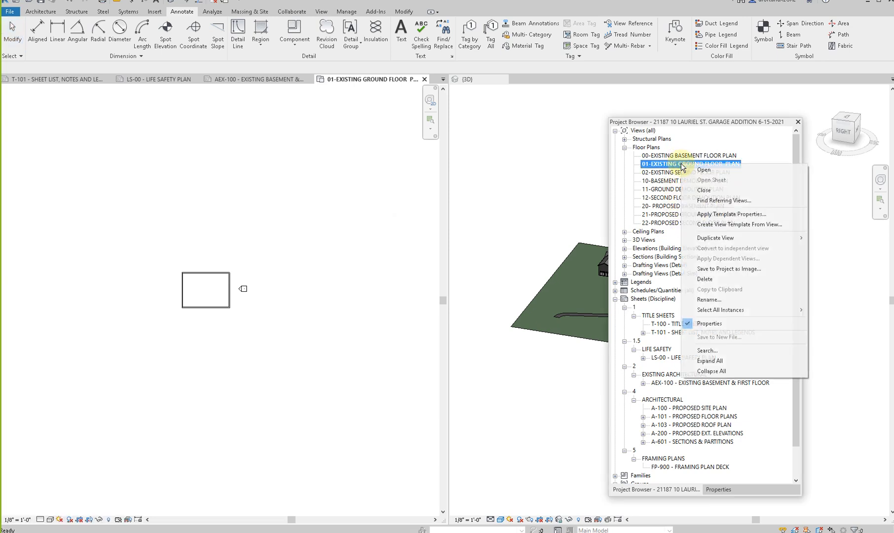
mouse_move(704, 241)
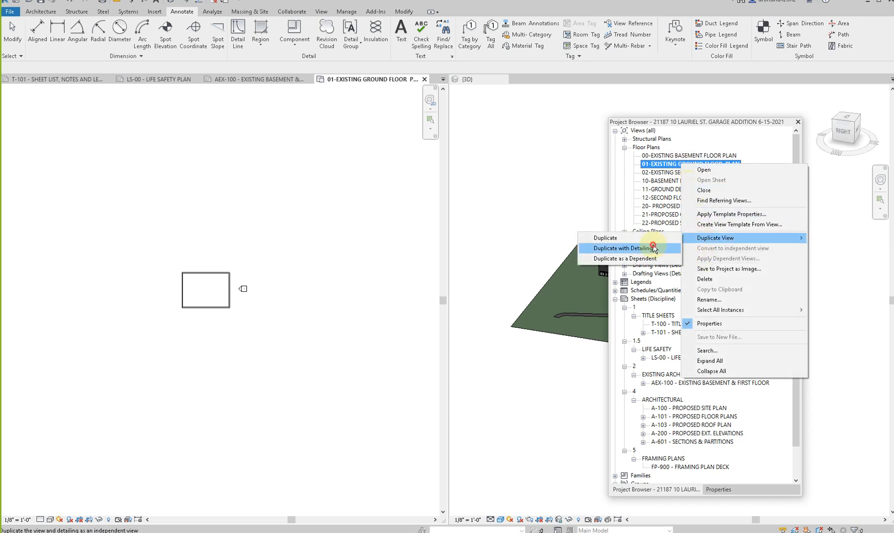
left_click(614, 249)
- Rename the duplicated ground floor plan view as 01-EXISTING SITE PLAN
right_click(671, 175)
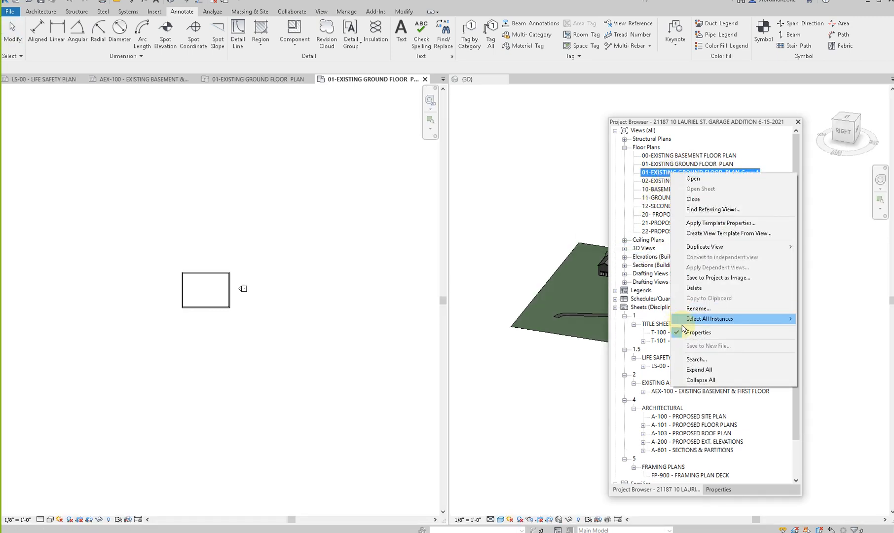
left_click(677, 309)
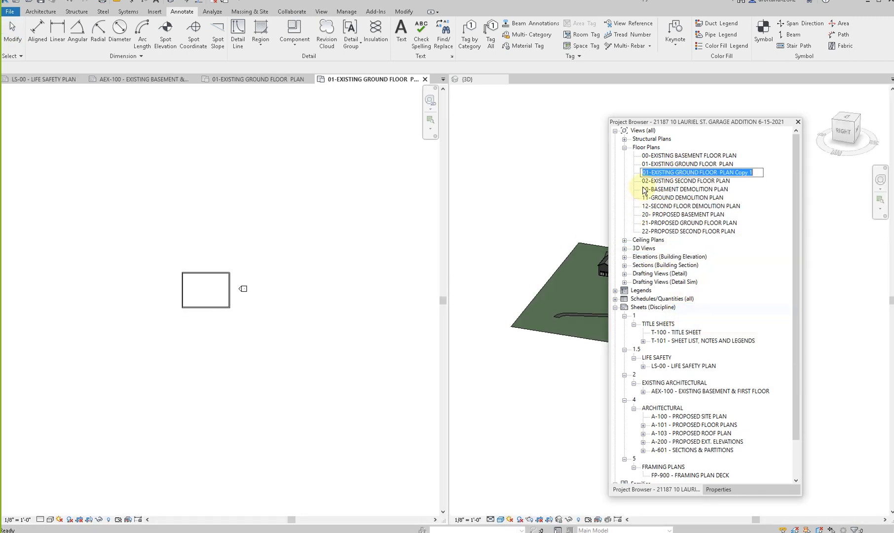
left_click(677, 173)
type("SITE PLAN")
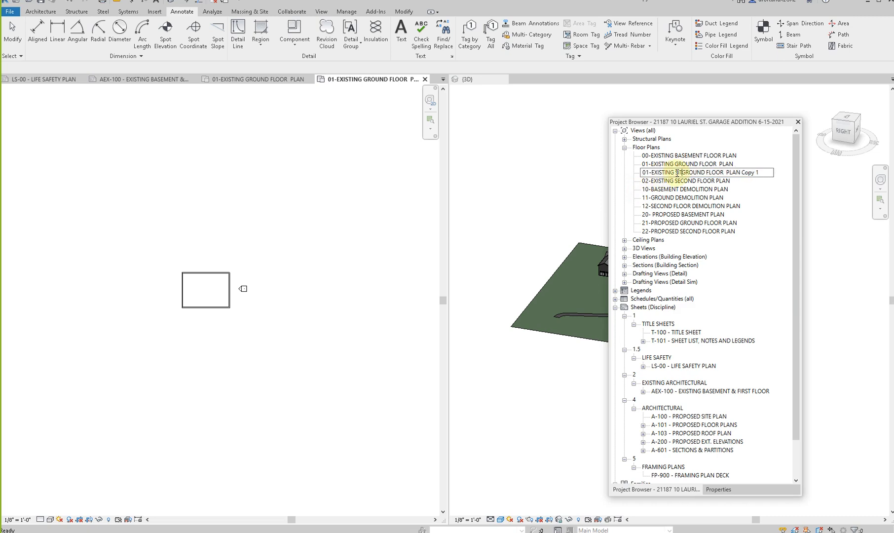
key("Delete")
key("Delete")
key("Delete")
key("Delete")
key("Delete")
key("Delete")
key("Delete")
key("Delete")
key("Delete")
key("Delete")
key("Delete")
key("Delete")
key("Delete")
key("Delete")
key("Delete")
key("Delete")
key("Delete")
key("Delete")
key("Delete")
key("Delete")
key("Return")
right_click(681, 172)
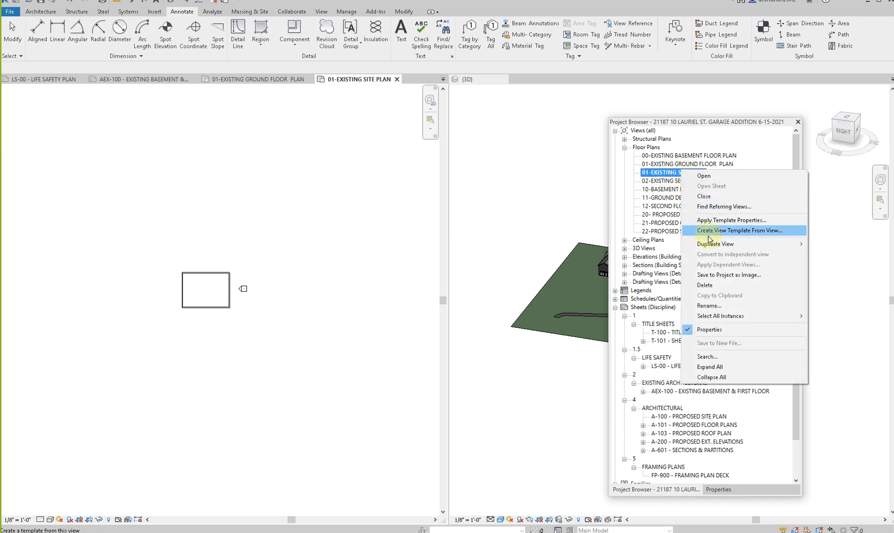
mouse_move(710, 243)
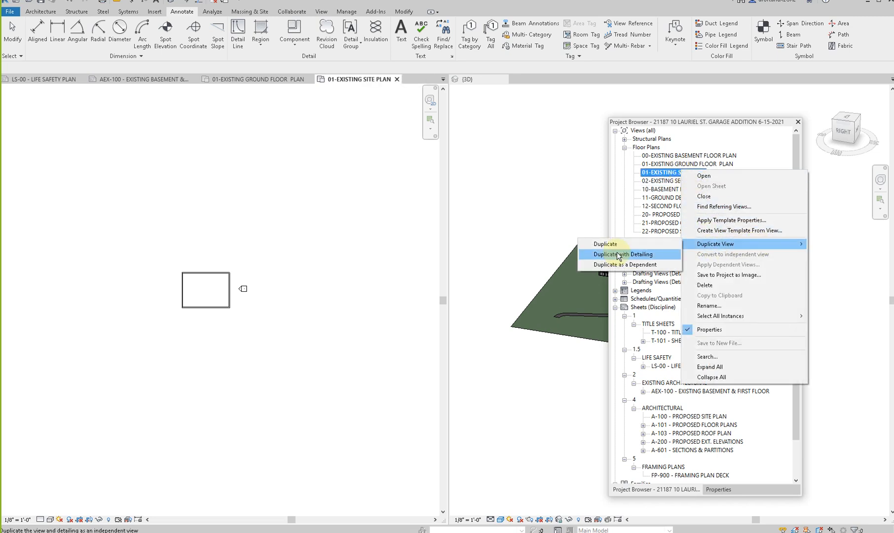
left_click(663, 172)
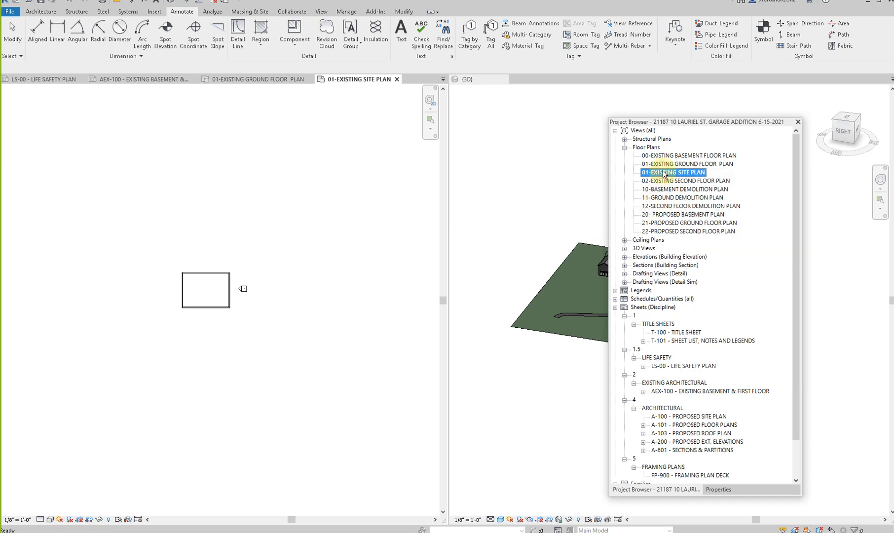
- Review the 01-EXISTING SITE PLAN view's properties down to its phasing settings
left_click(158, 202)
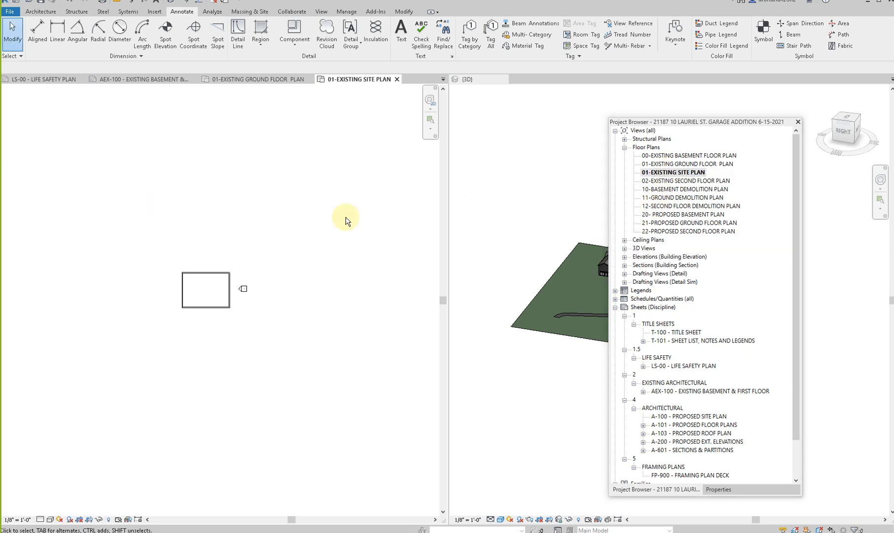
scroll(306, 266, "down", 1)
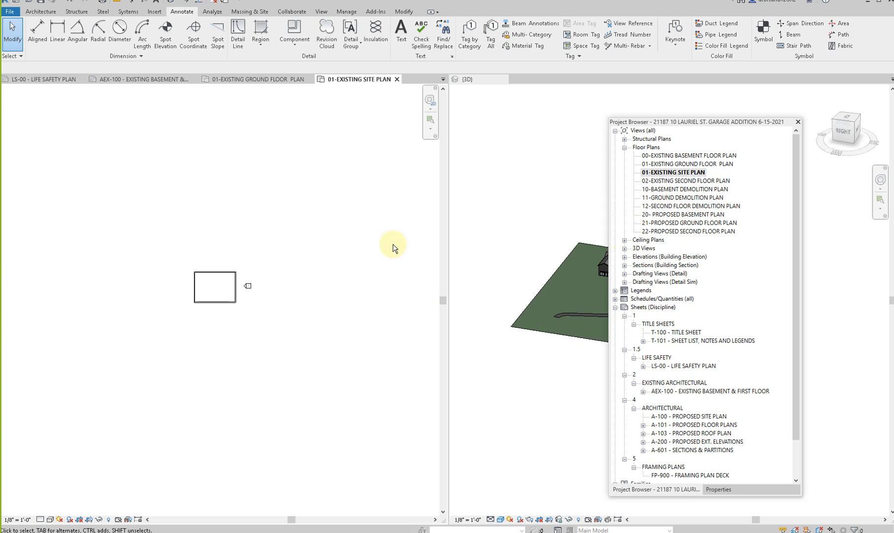
left_click(721, 488)
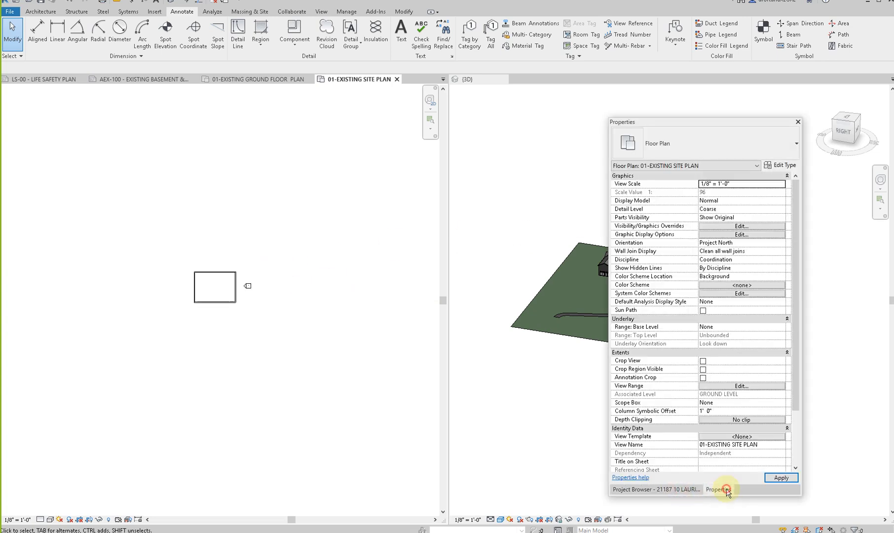
scroll(745, 444, "down", 3)
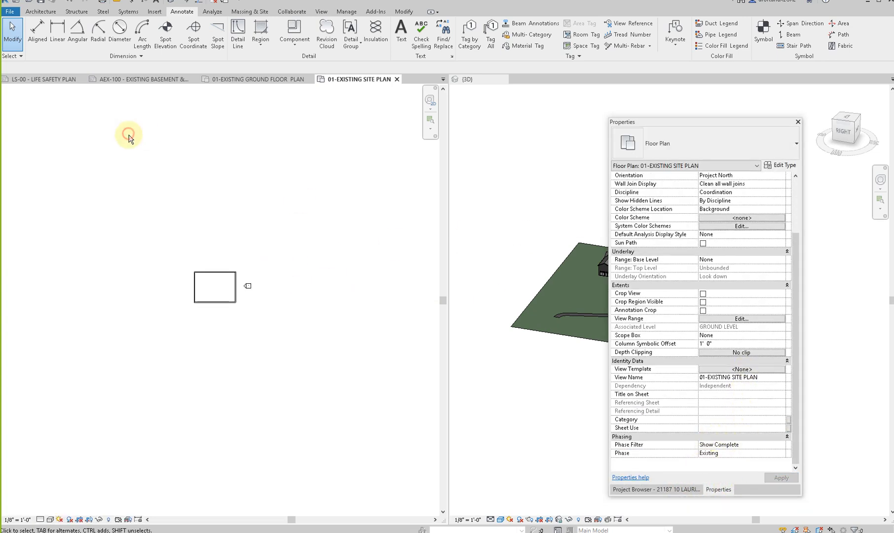
- Import the exported plot plan DWG from the SURVEY folder, with Current view only off and Auto - Origin to Internal Origin positioning
left_click(156, 13)
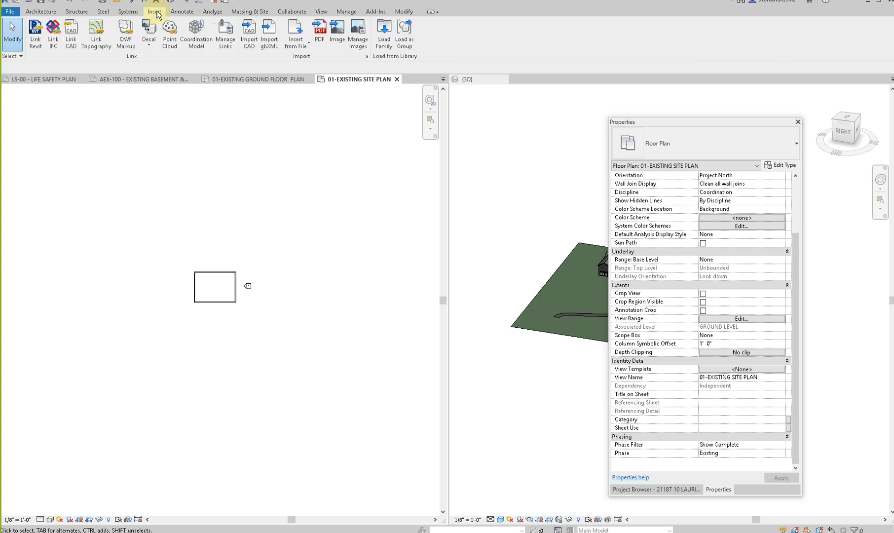
left_click(246, 43)
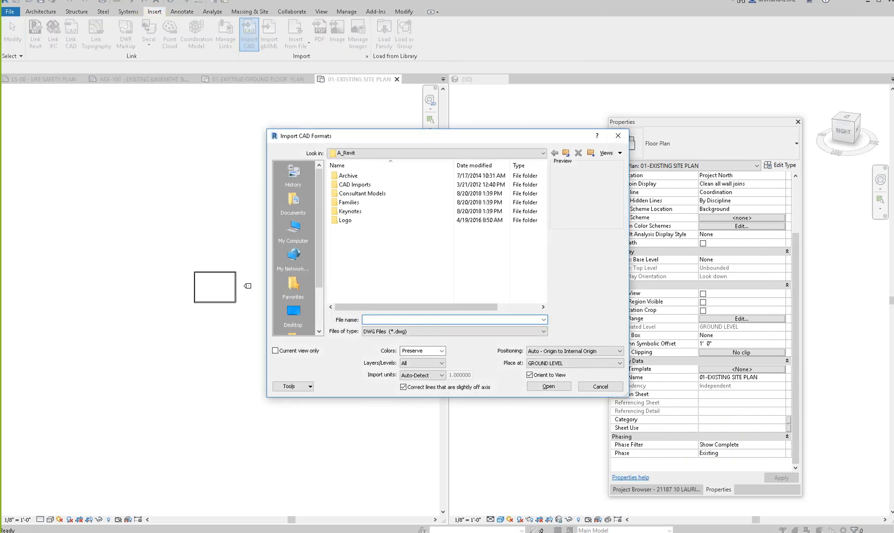
left_click(427, 319)
key("ctrl+v")
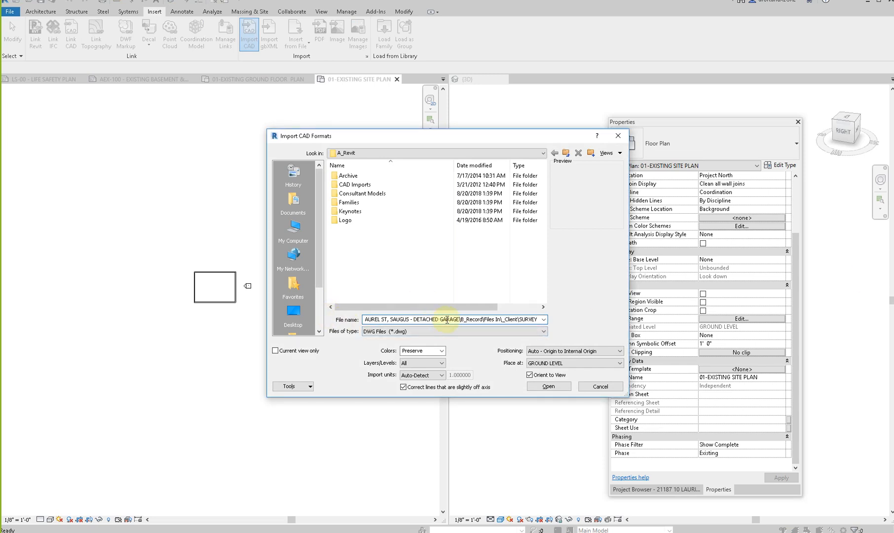
key("Return")
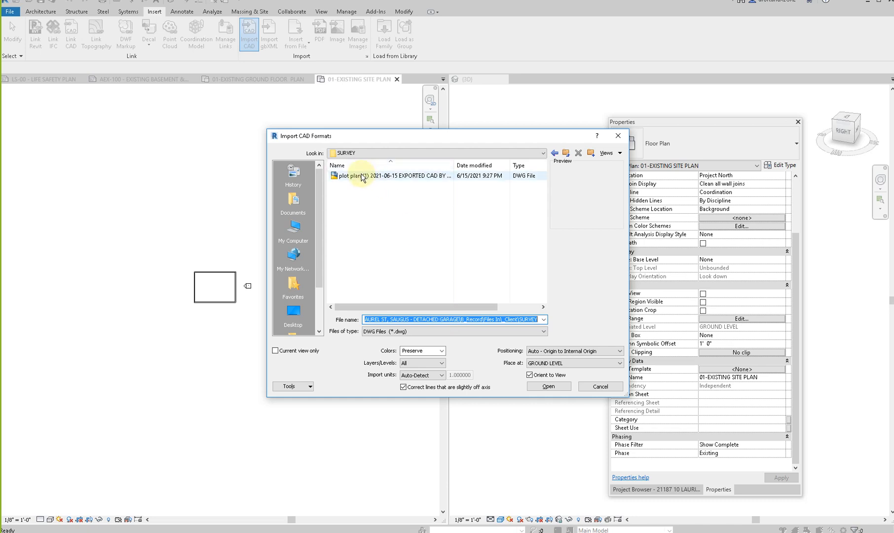
left_click(275, 350)
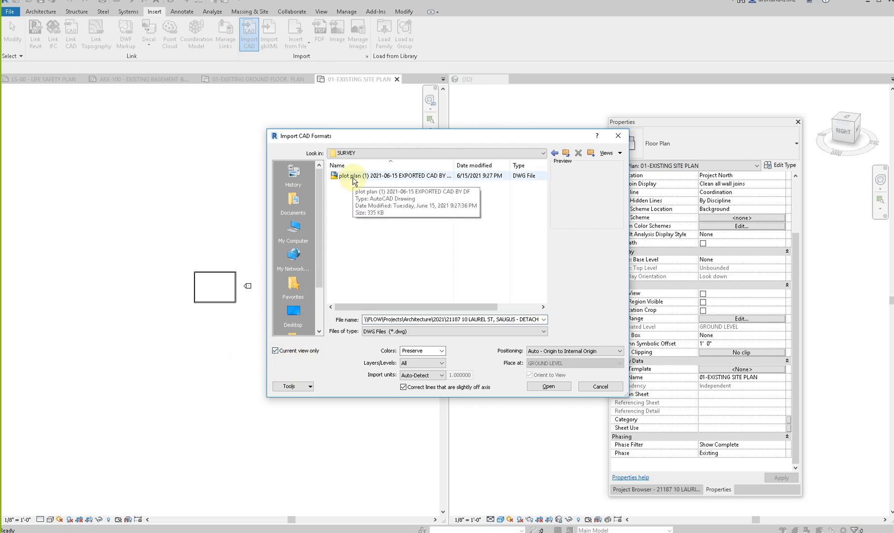
left_click(275, 350)
left_click(341, 176)
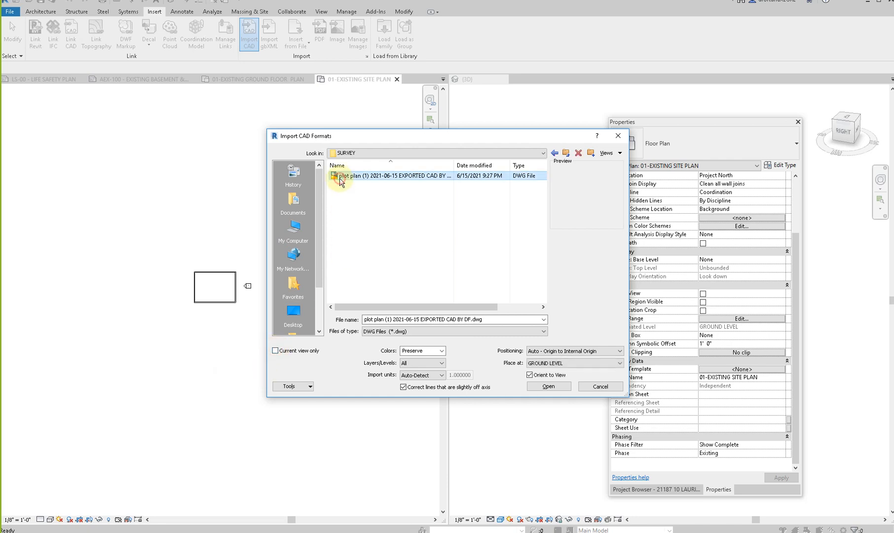
left_click(540, 387)
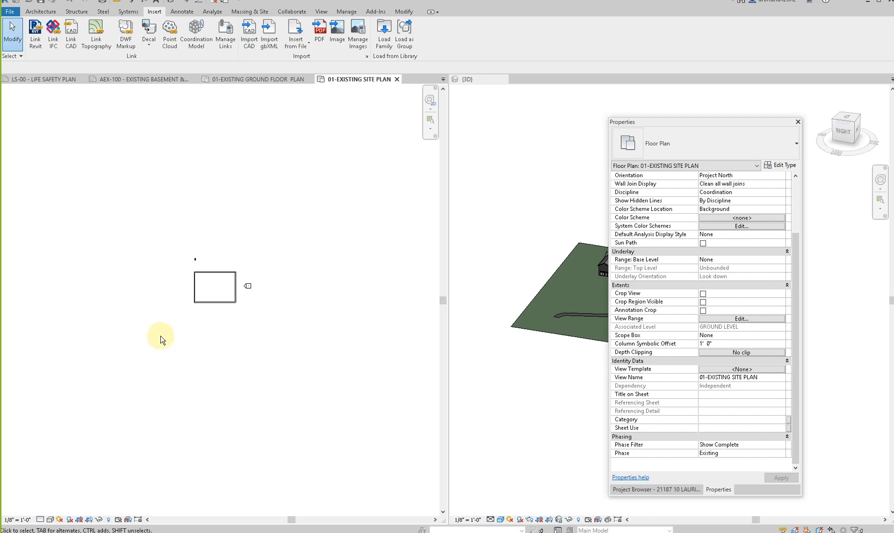
- Inspect the imported plot plan in the site plan view, selecting it briefly, and examine its linework and graphic scale
scroll(188, 263, "up", 2)
scroll(190, 265, "up", 10)
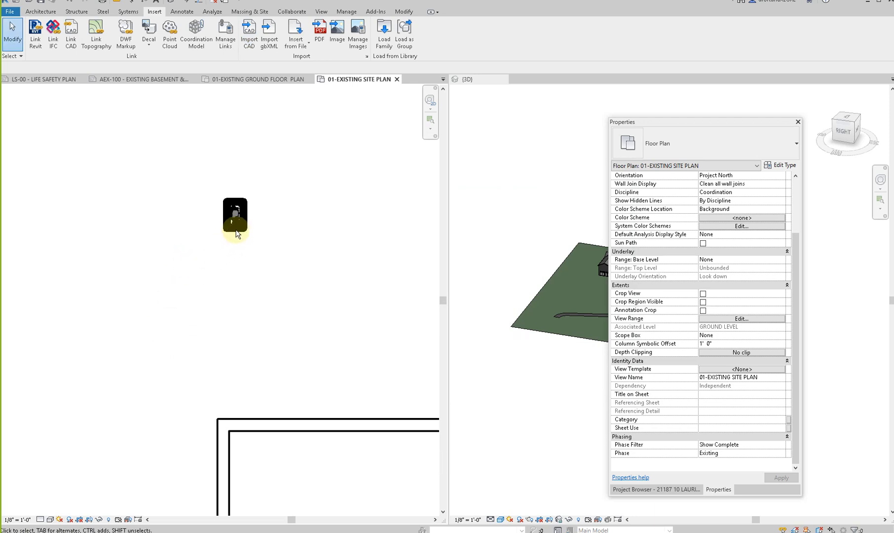
left_click(237, 228)
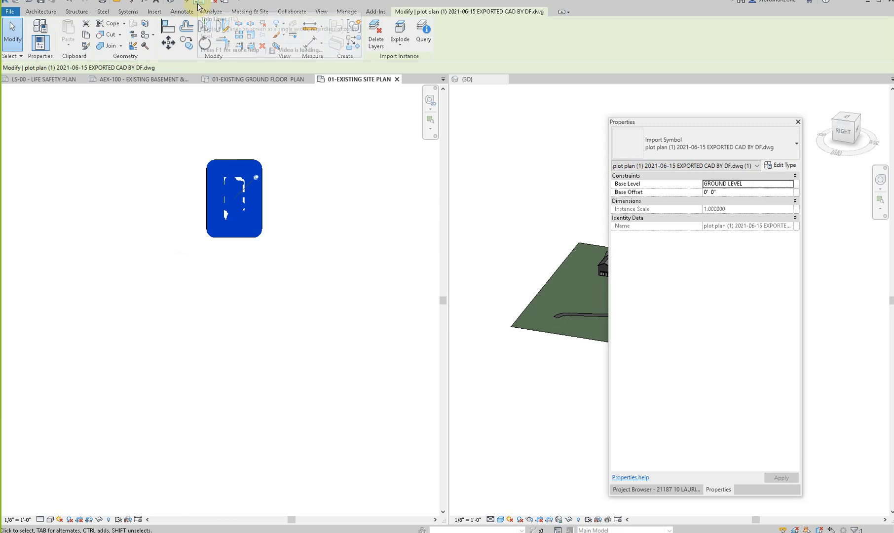
key("Escape")
scroll(235, 247, "up", 8)
scroll(235, 247, "down", 4)
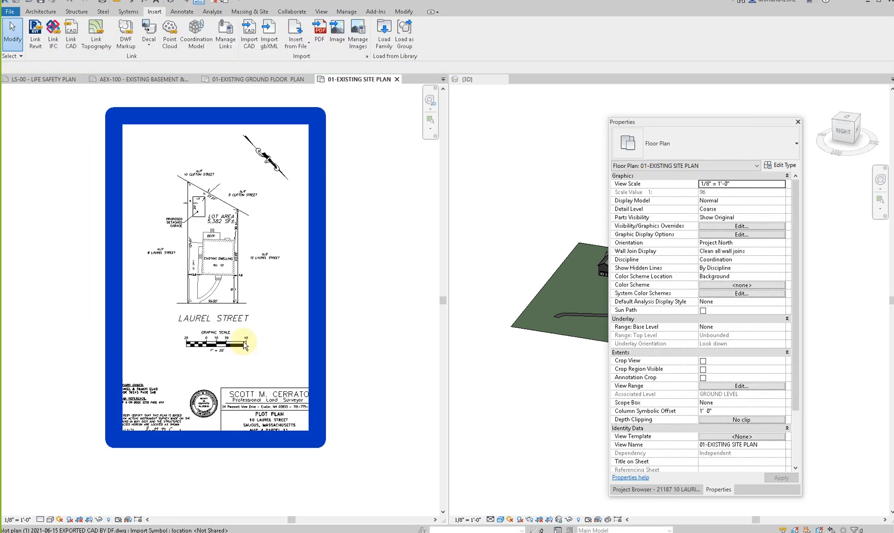
- Unpin the imported plot plan in the existing site plan view
left_click(236, 296)
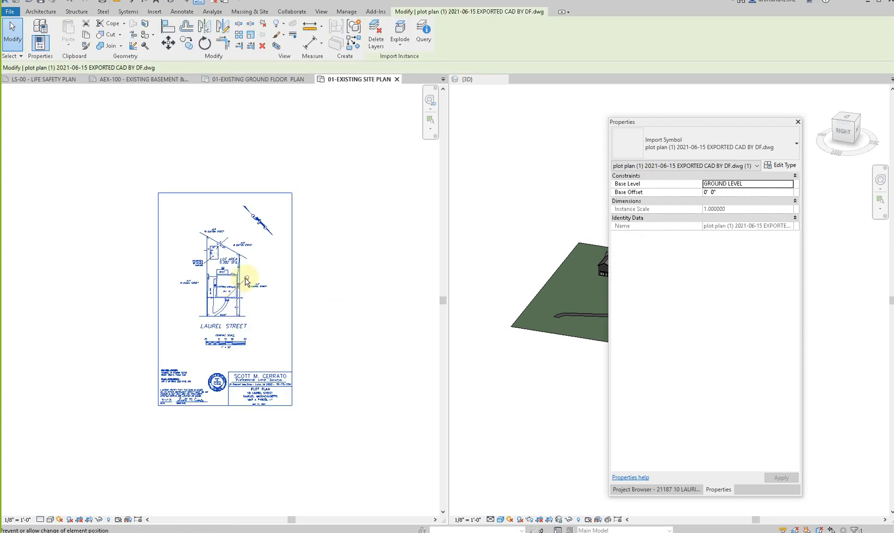
scroll(202, 299, "up", 3)
left_click(187, 310)
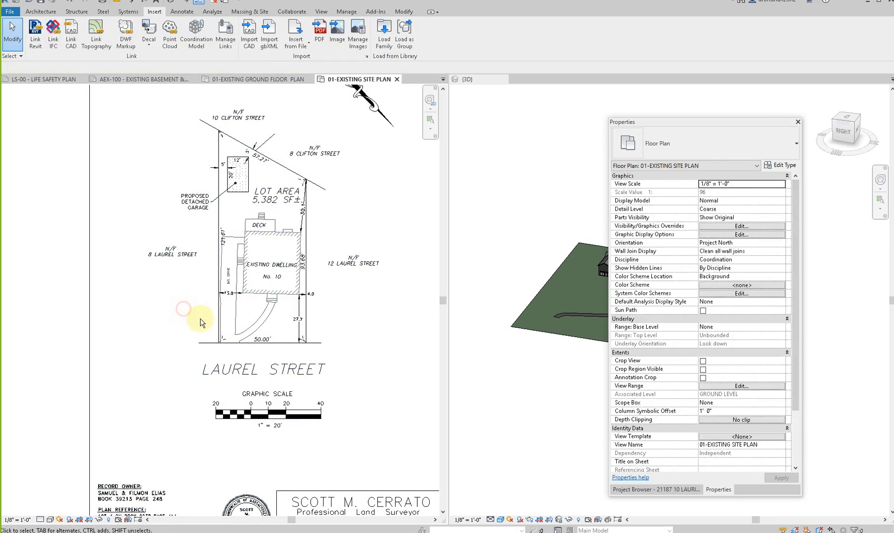
- Scale the imported plot plan graphically, using the front lot line's two endpoints as reference and 50 feet as the new length
left_click(230, 343)
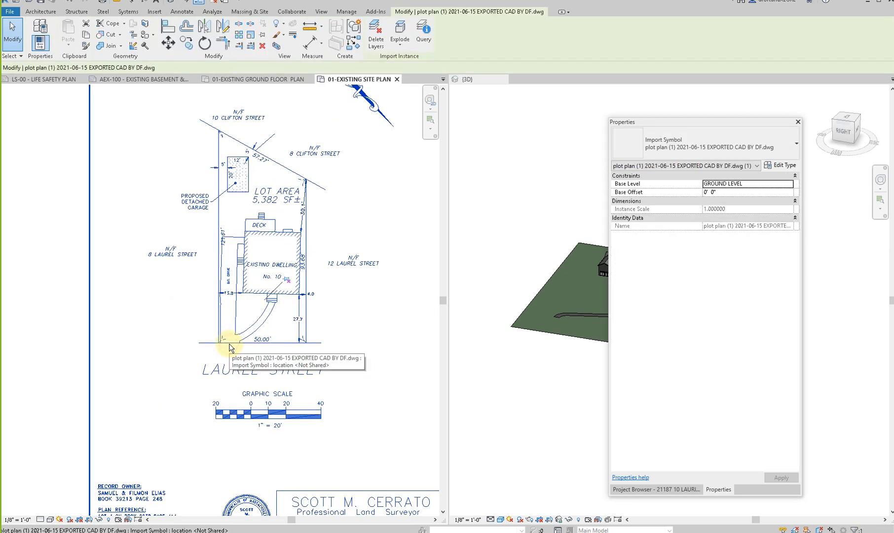
left_click(250, 34)
scroll(250, 318, "up", 2)
scroll(168, 412, "up", 5)
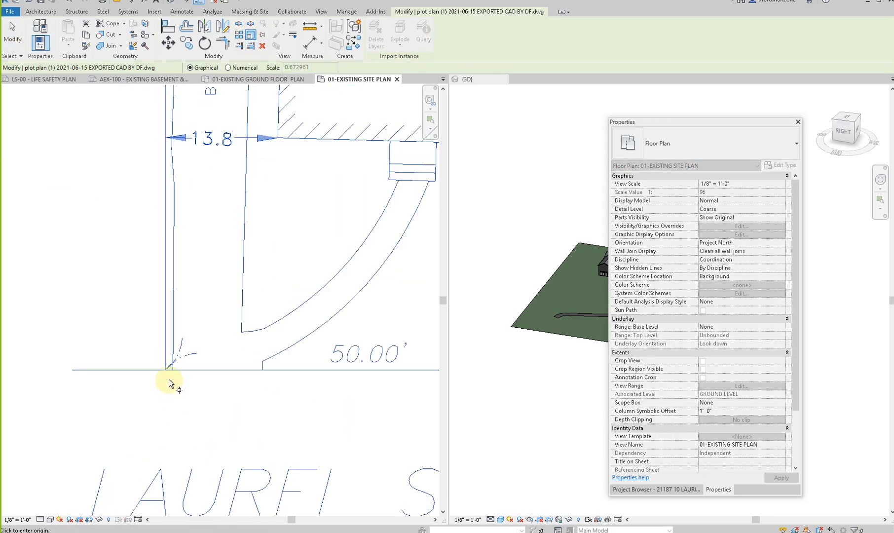
left_click(159, 349)
scroll(160, 349, "down", 4)
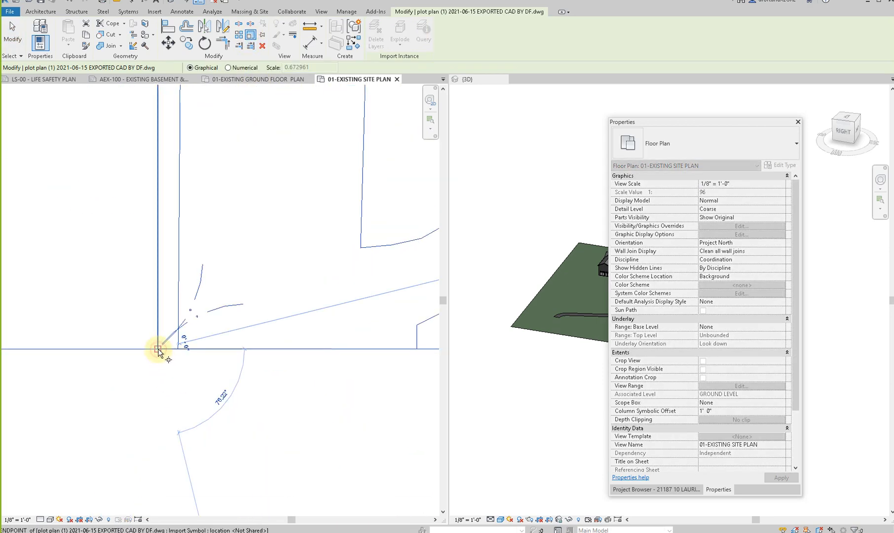
middle_click_drag(353, 379, 33, 388)
scroll(210, 375, "up", 2)
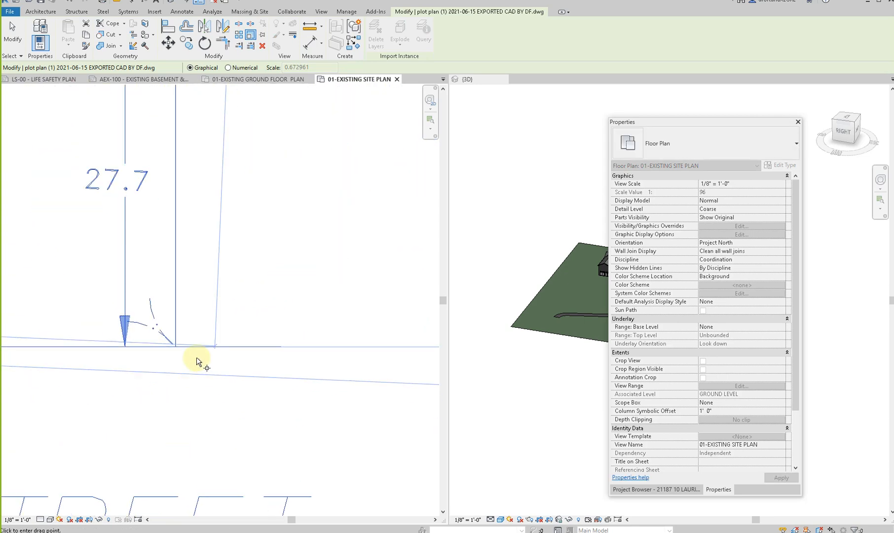
left_click(176, 347)
scroll(175, 348, "down", 8)
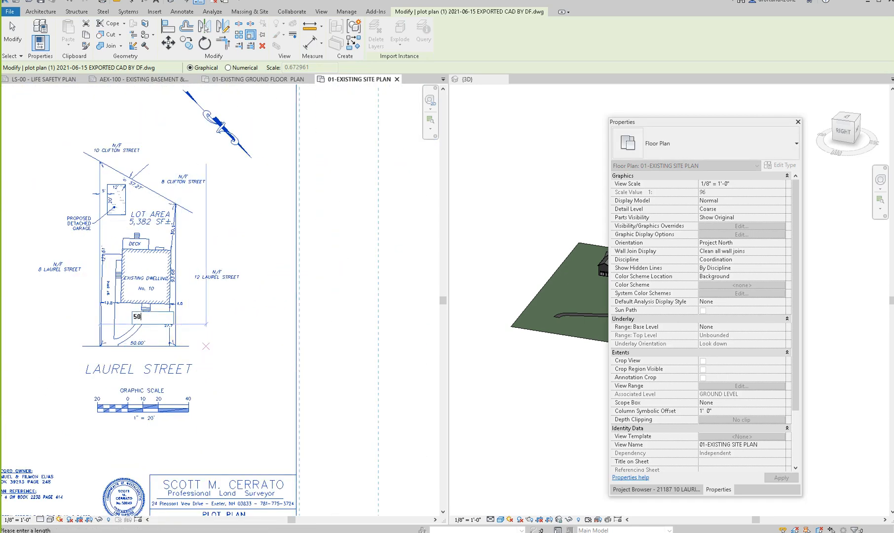
key("Escape")
key("Escape")
- Check the scaled plot plan's lot corner, and compare the plan with the house model in the default 3D view
scroll(205, 348, "up", 12)
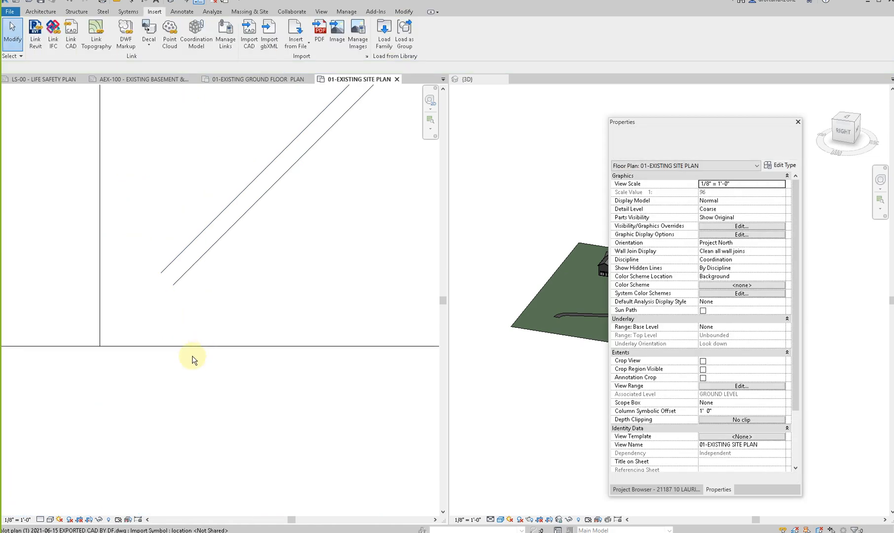
scroll(180, 378, "down", 10)
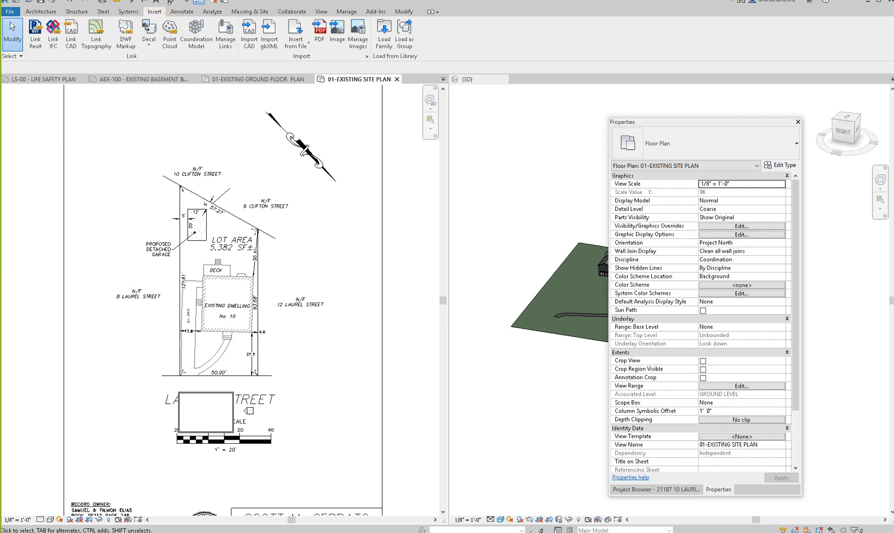
left_click(171, 4)
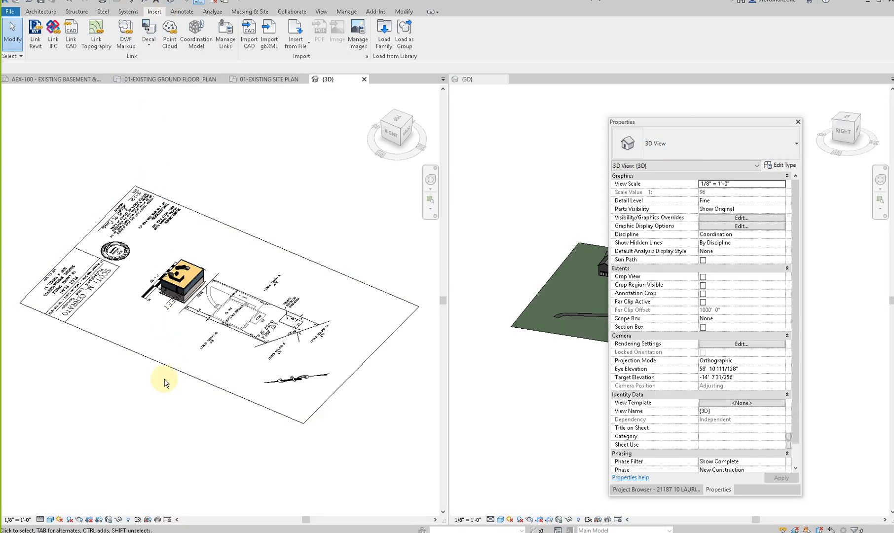
middle_click_drag(311, 428, 243, 406, "shift")
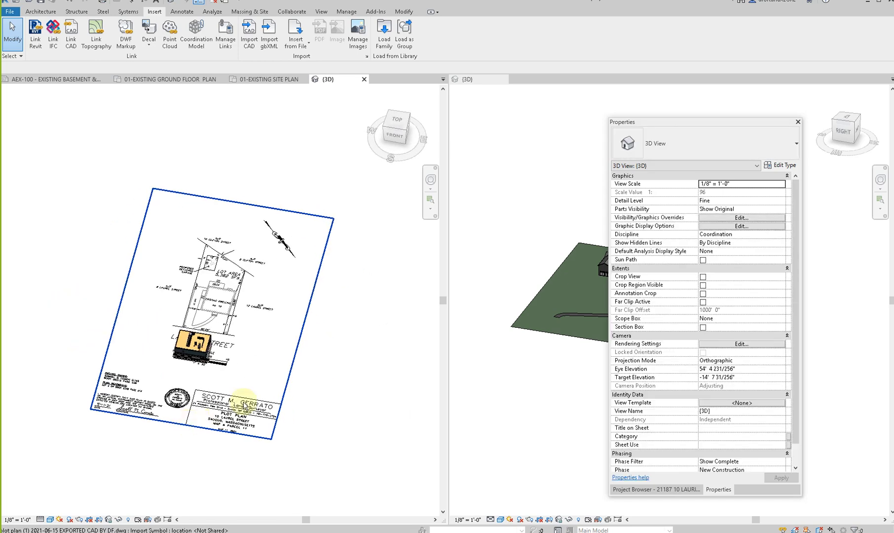
left_click(226, 312)
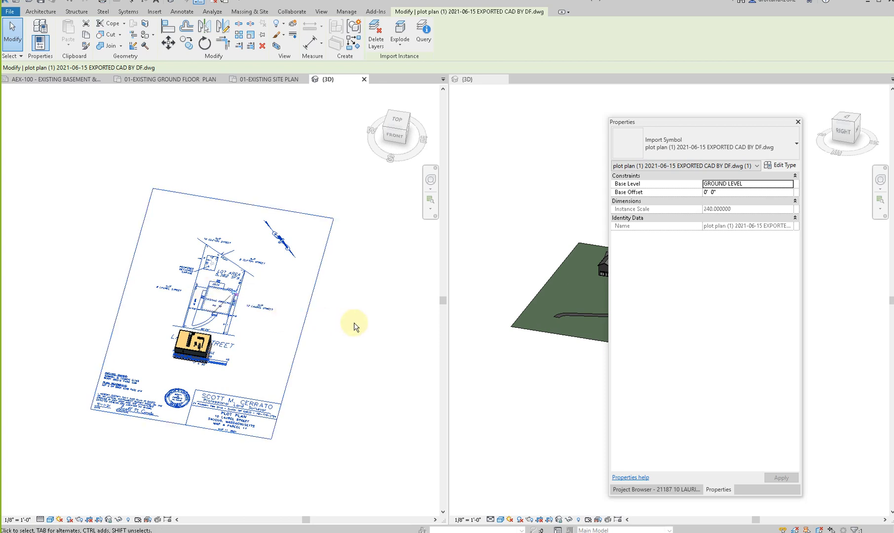
left_click(303, 402)
- Check the 12-SECOND FLOOR DEMOLITION PLAN and 20- PROPOSED BASEMENT PLAN views for the imported plot plan
left_click(656, 490)
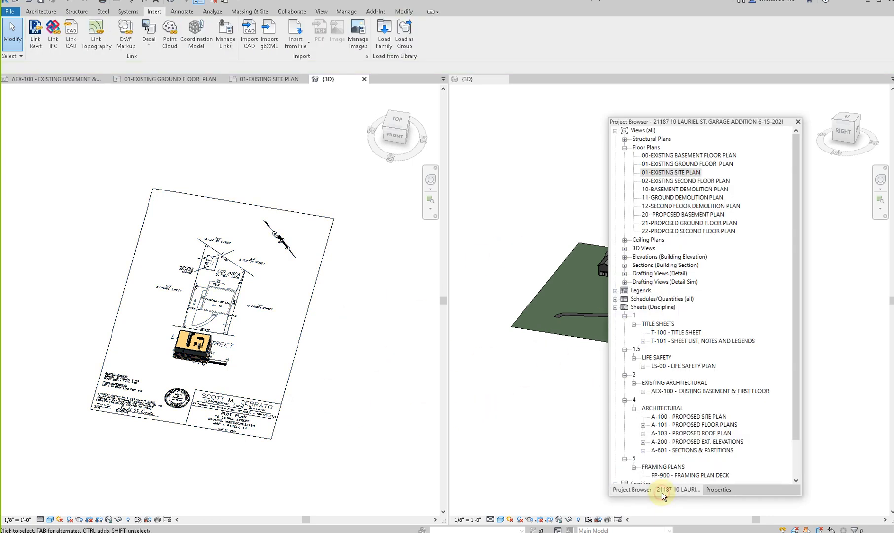
double_click(672, 206)
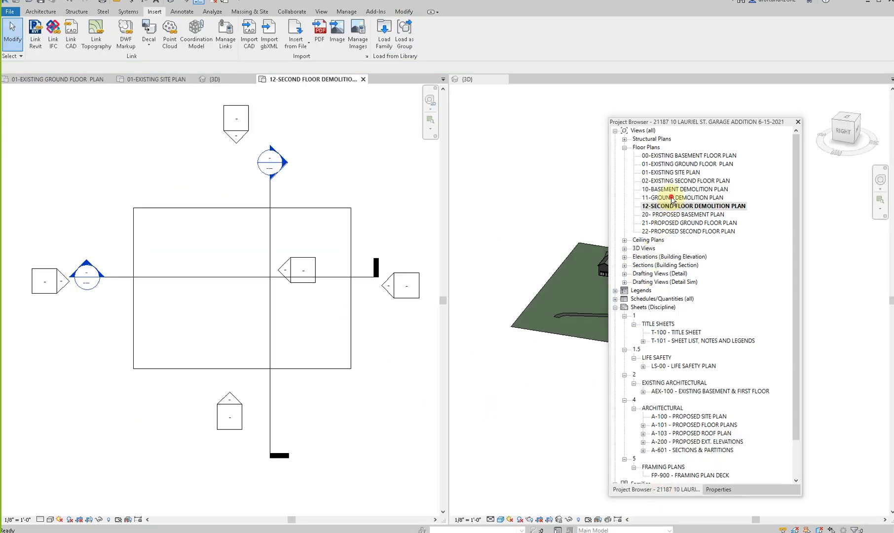
left_click(672, 198)
scroll(298, 349, "down", 5)
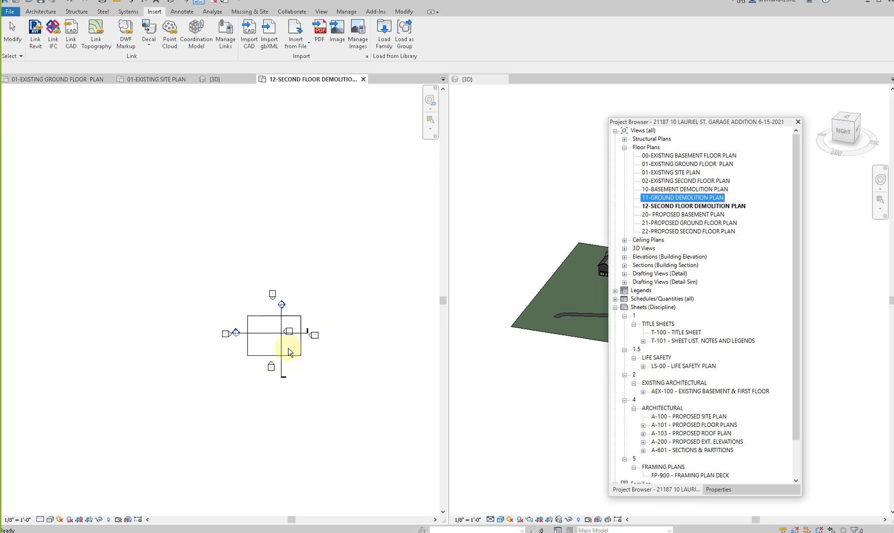
double_click(690, 214)
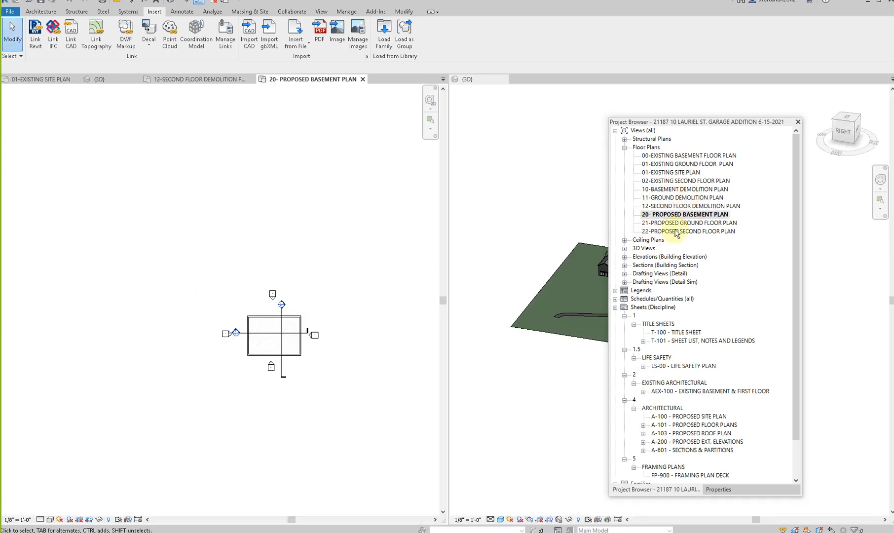
left_click(681, 222)
left_click(429, 129)
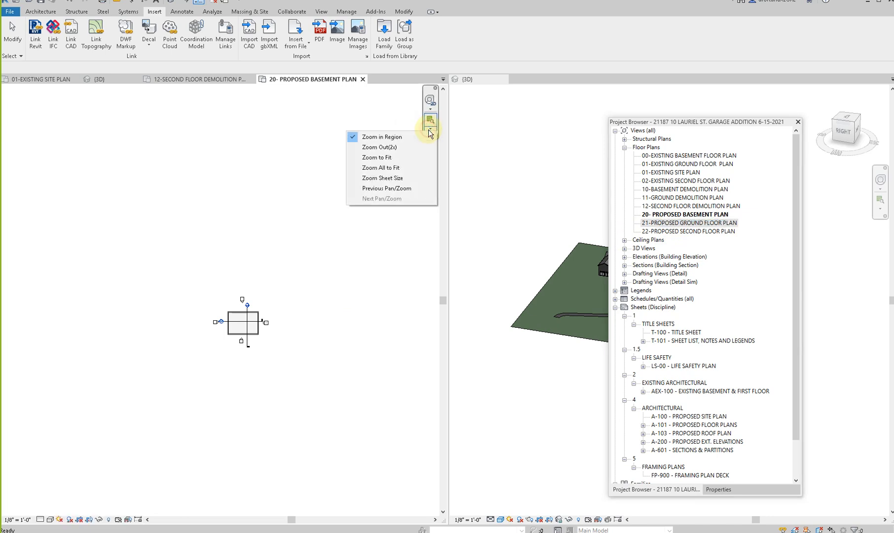
left_click(406, 145)
left_click(430, 129)
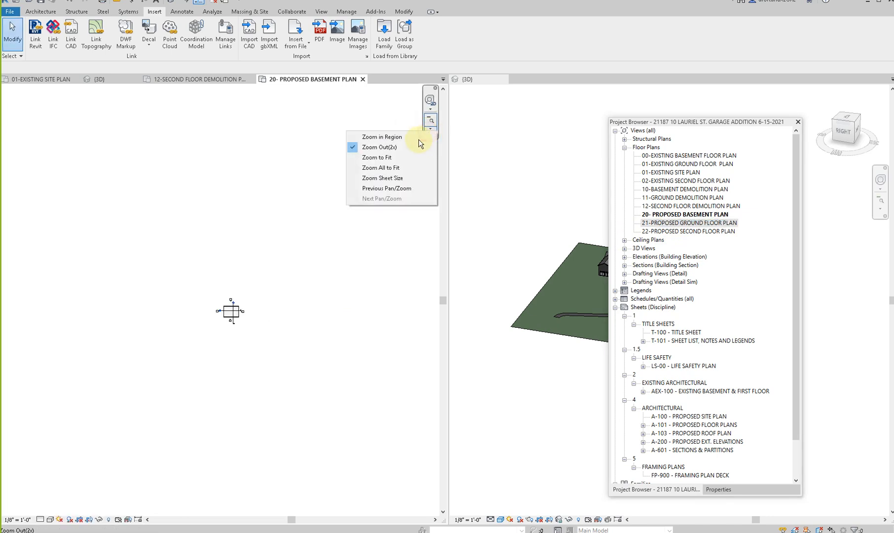
left_click(412, 140)
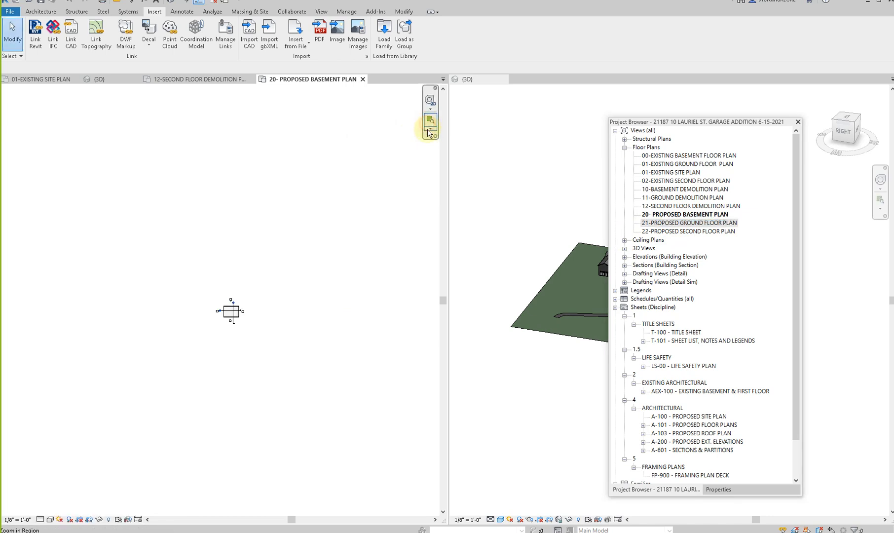
left_click(429, 131)
left_click(390, 176)
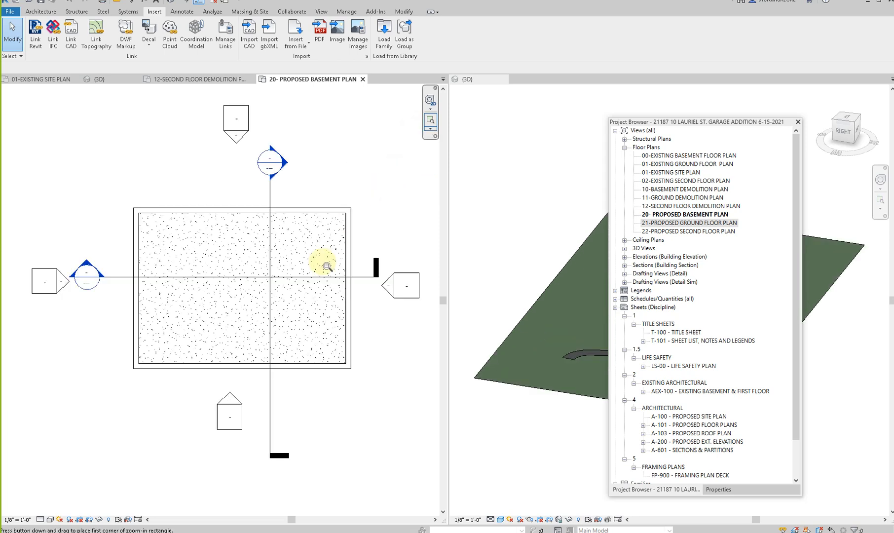
- Check the 21-PROPOSED GROUND FLOOR PLAN and 22-PROPOSED SECOND FLOOR PLAN views for the imported plot plan
double_click(700, 222)
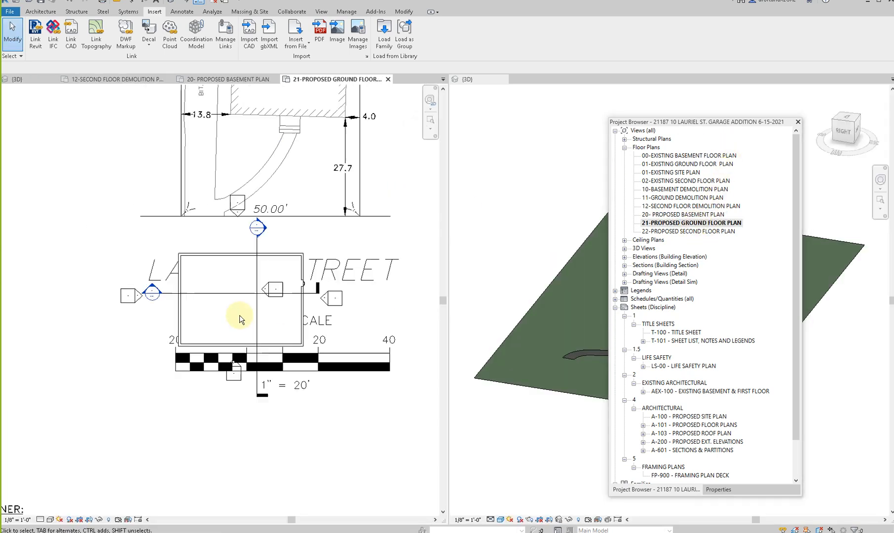
scroll(240, 315, "down", 3)
double_click(682, 231)
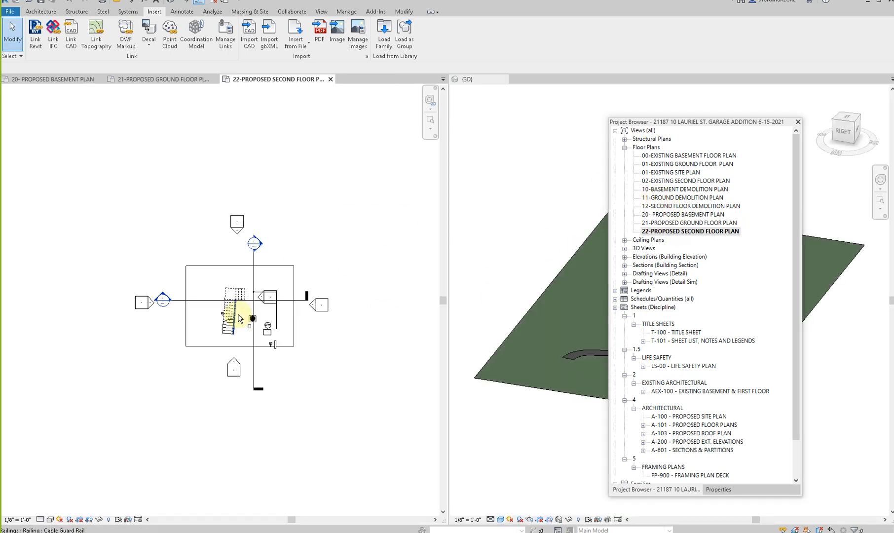
scroll(238, 315, "up", 2)
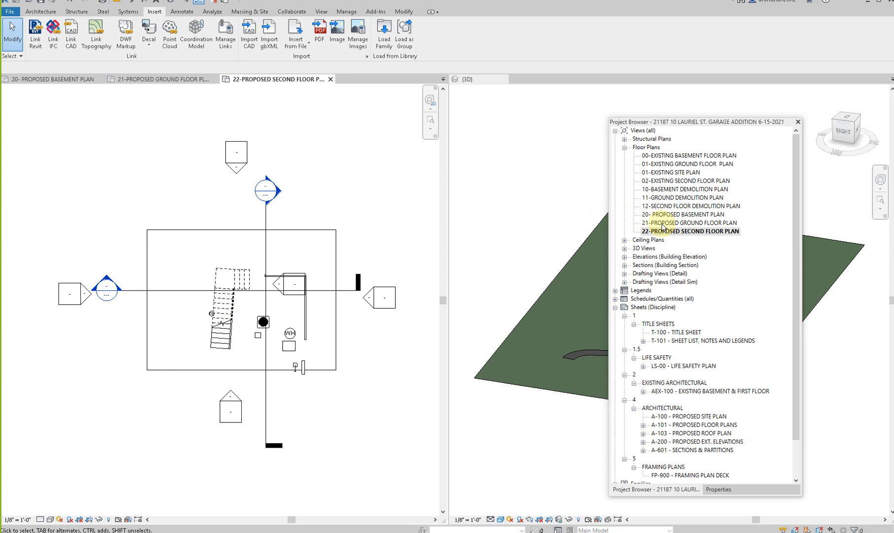
left_click(665, 181)
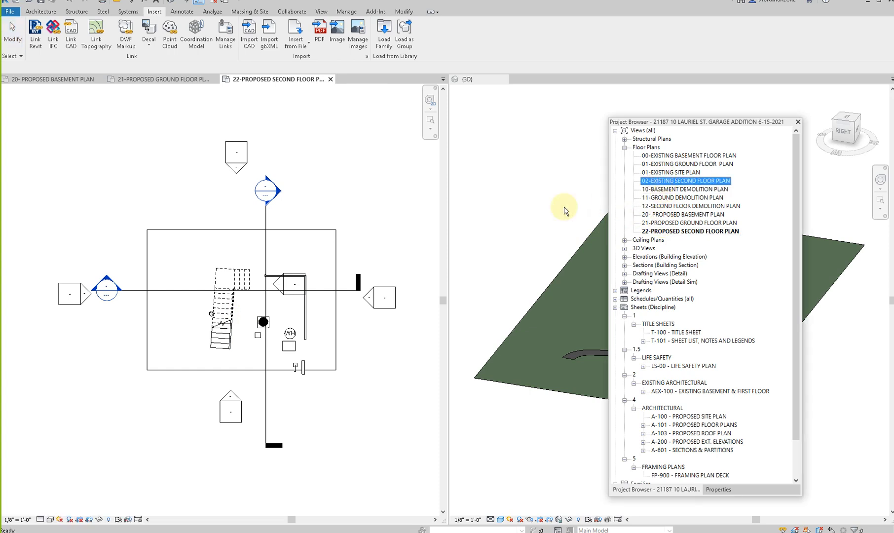
- Return to the 01-EXISTING SITE PLAN view and undo the plot plan's scaling and import
double_click(674, 172)
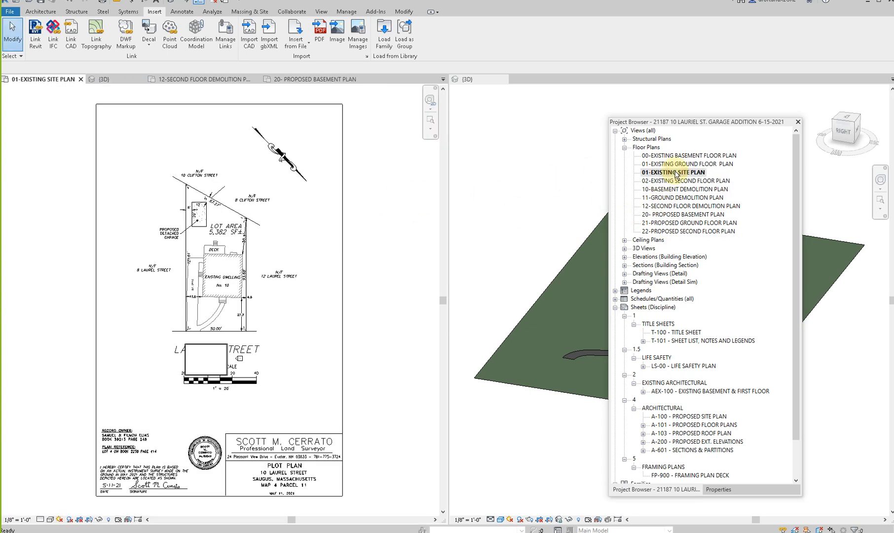
left_click(224, 254)
key("ctrl+z")
key("ctrl+z")
key("ctrl+z")
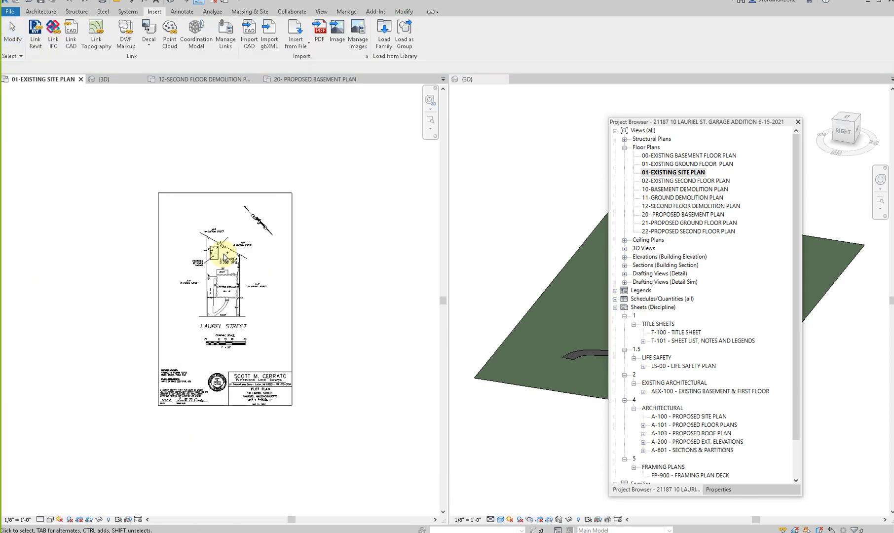
scroll(286, 358, "down", 3)
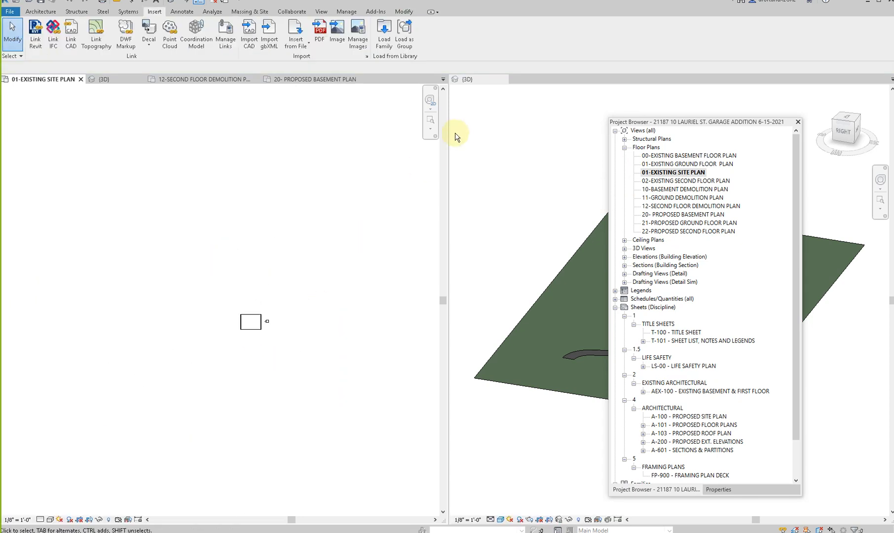
- Import the plot plan DWG from the SURVEY folder again with Current view only on and Auto - Origin to Internal Origin positioning
left_click(431, 129)
left_click(409, 146)
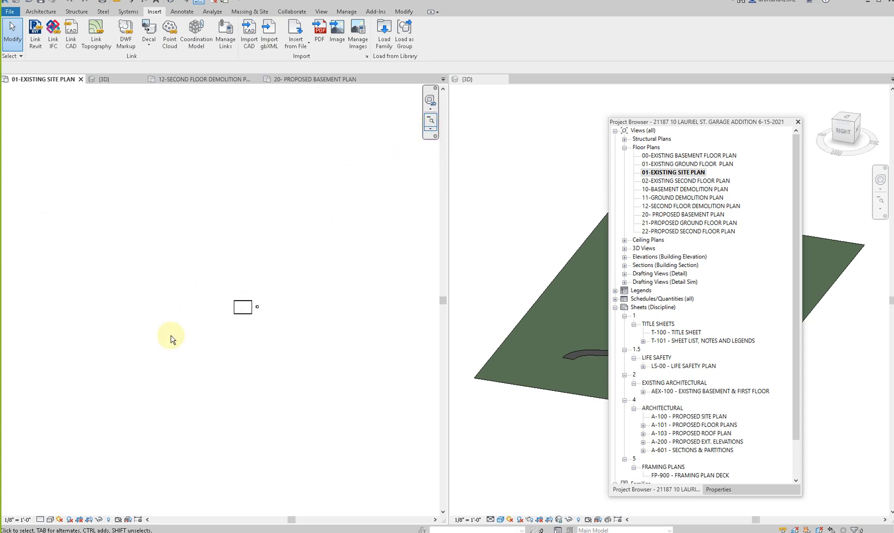
left_click(249, 37)
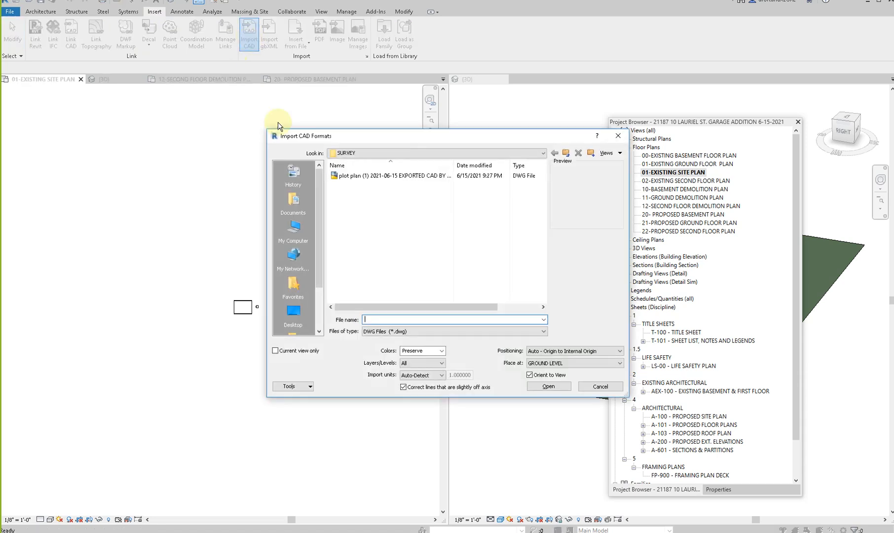
left_click(387, 178)
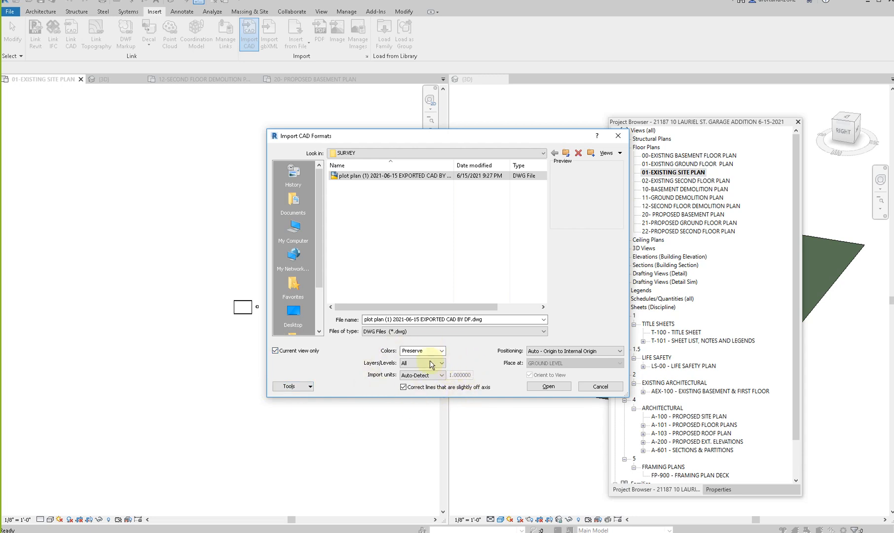
left_click(545, 387)
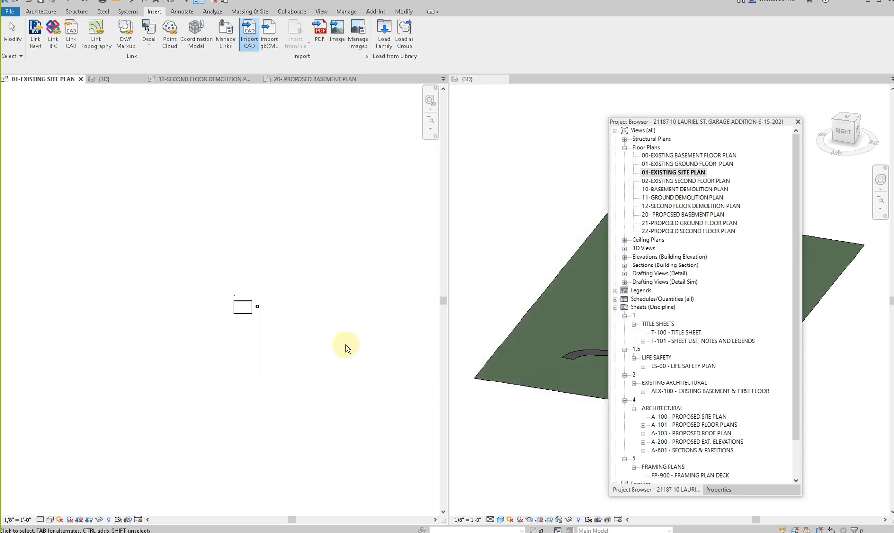
- Select the re-imported plot plan near the house outline and unpin it
scroll(233, 295, "up", 5)
scroll(231, 277, "up", 4)
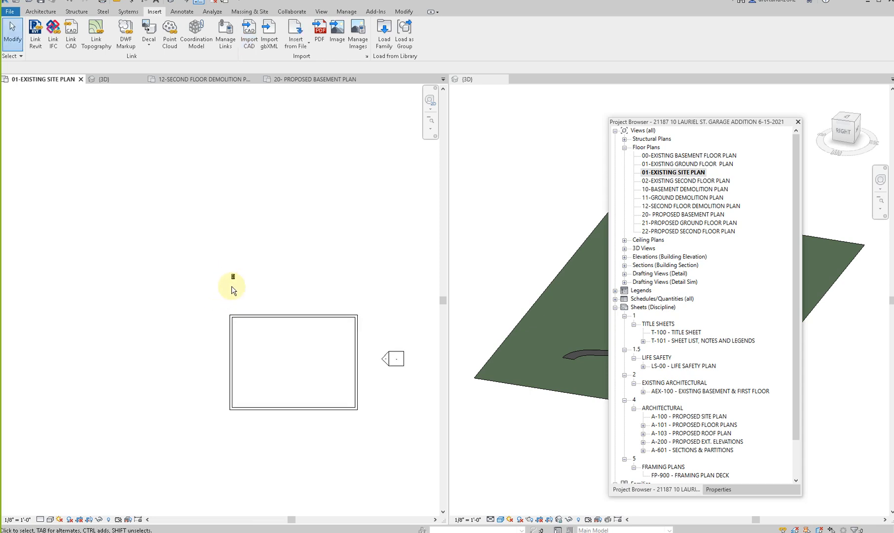
left_click(231, 276)
scroll(231, 272, "down", 2)
scroll(231, 272, "down", 4)
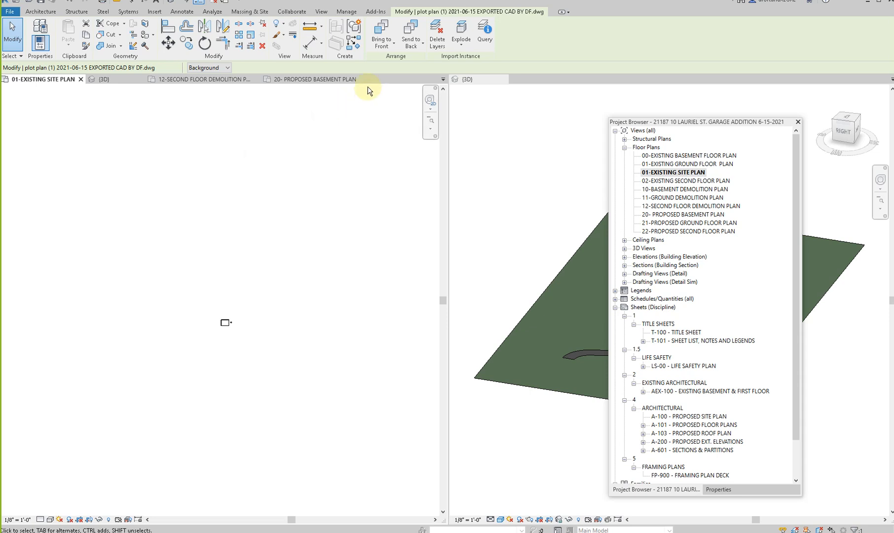
scroll(220, 327, "up", 6)
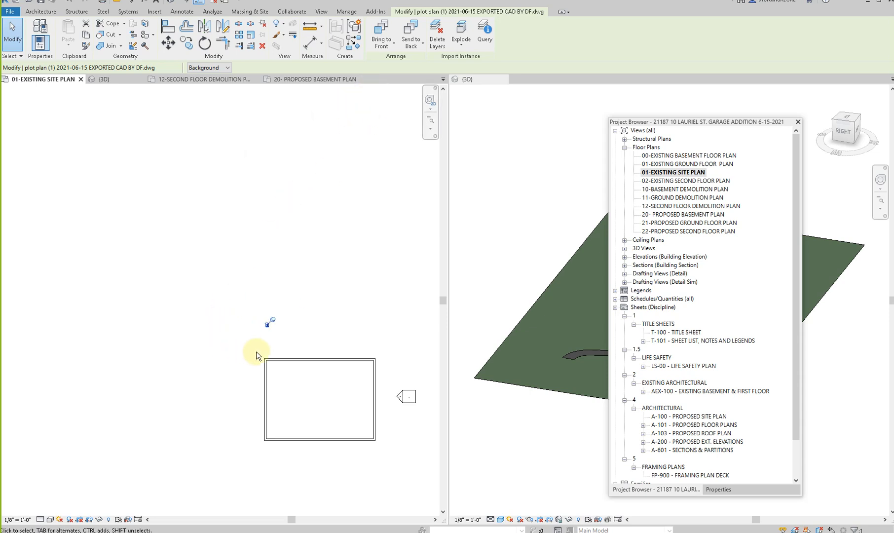
scroll(249, 302, "down", 5)
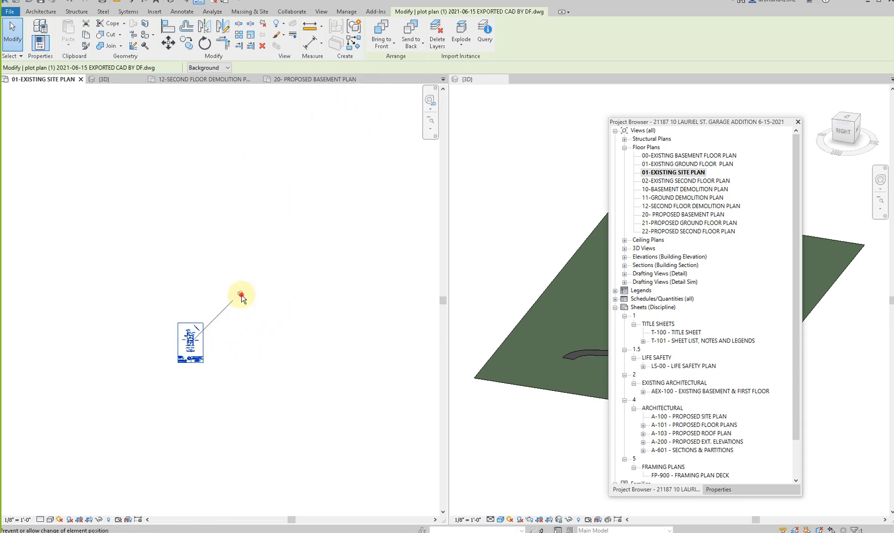
scroll(185, 349, "up", 4)
scroll(178, 349, "up", 5)
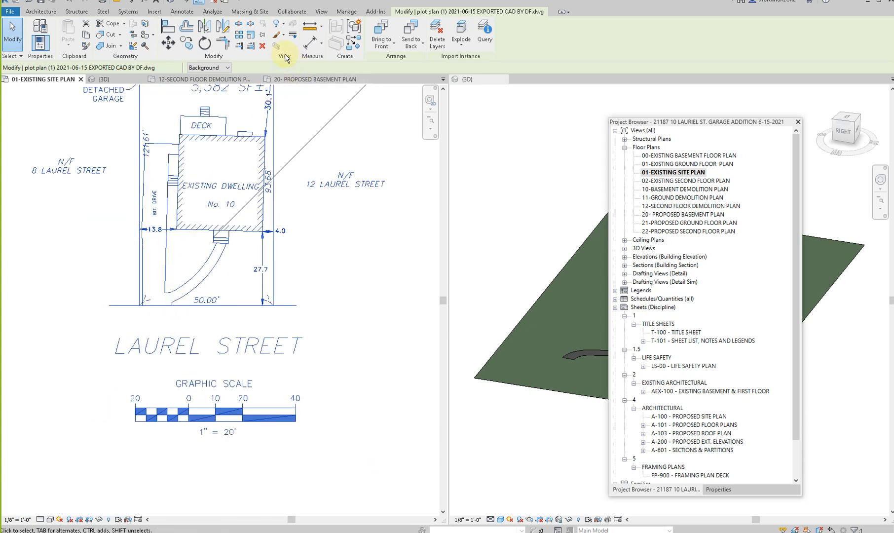
- Scale the imported plot plan graphically, using the 50.00' front lot line along Laurel Street as the reference length
left_click(251, 35)
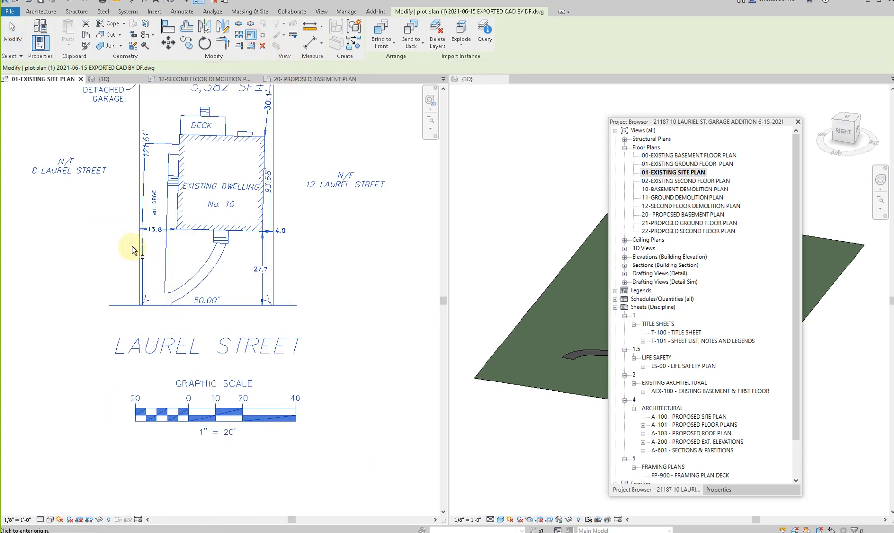
scroll(141, 306, "up", 4)
left_click(140, 303)
scroll(140, 302, "up", 5)
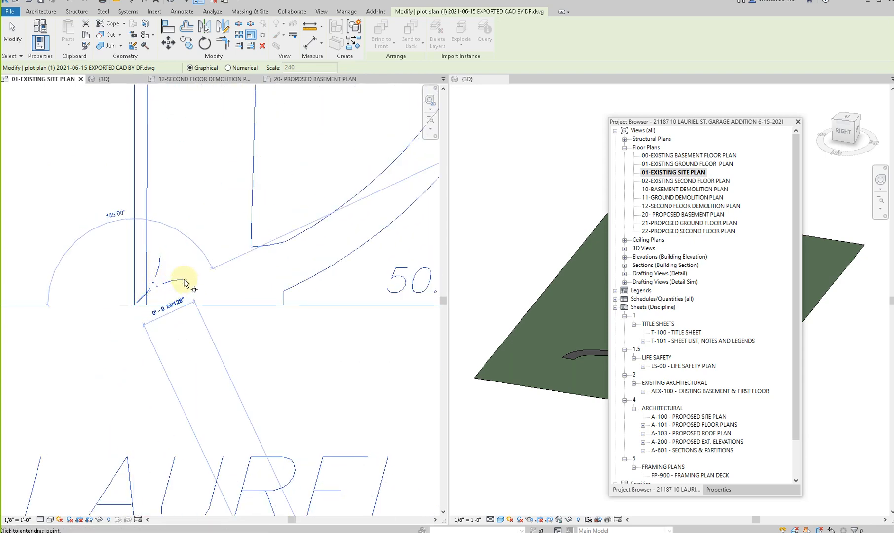
scroll(140, 303, "down", 5)
scroll(294, 322, "up", 5)
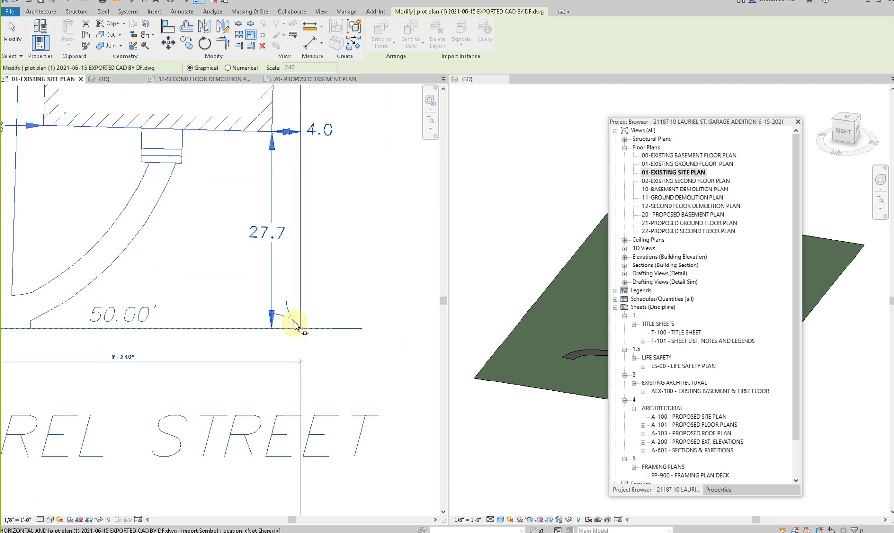
left_click(356, 327)
- Move the scaled plot plan so its dwelling's front-right corner sits on the modeled house's front-right exterior corner
scroll(262, 398, "up", 8)
scroll(262, 397, "down", 10)
middle_click_drag(246, 405, 194, 319)
scroll(190, 313, "down", 5)
middle_click_drag(221, 284, 315, 301)
scroll(296, 310, "up", 5)
scroll(291, 309, "down", 3)
middle_click_drag(179, 307, 244, 273)
scroll(244, 273, "up", 3)
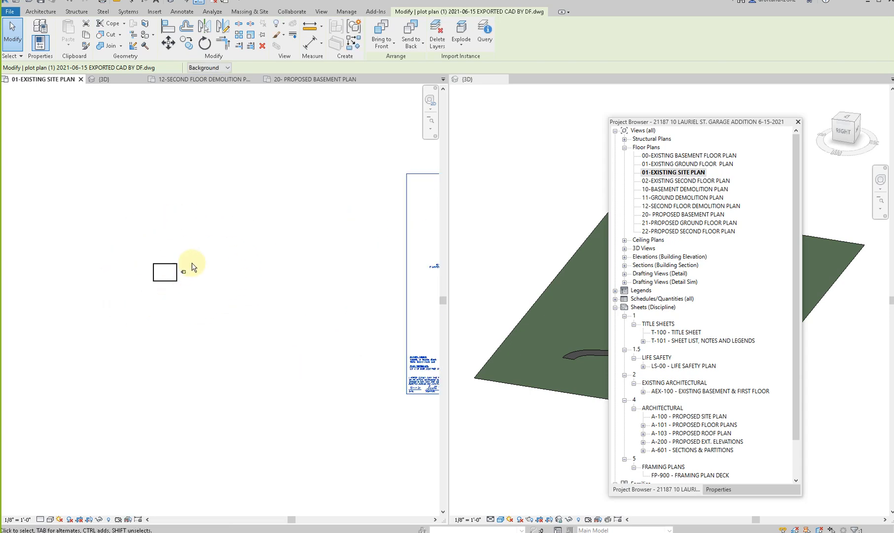
middle_click_drag(375, 351, 222, 412)
scroll(222, 412, "down", 1)
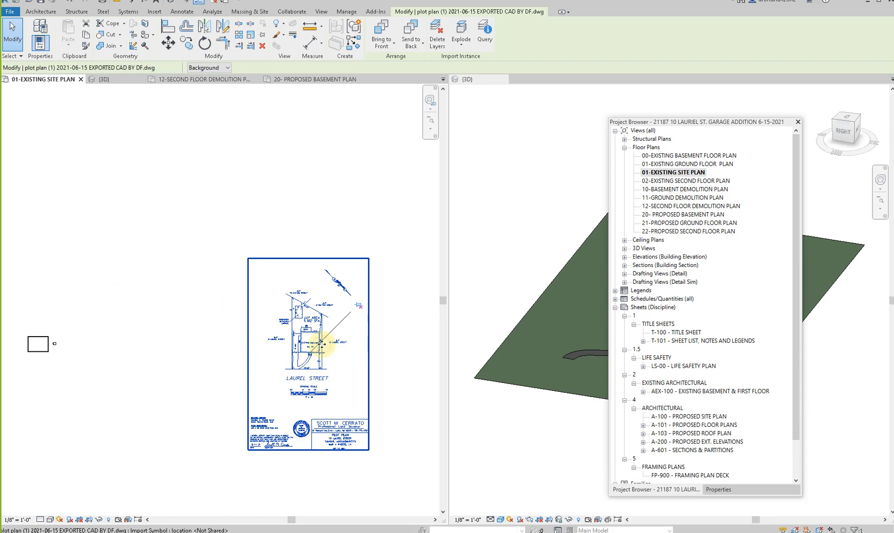
key("m")
key("v")
scroll(323, 341, "up", 6)
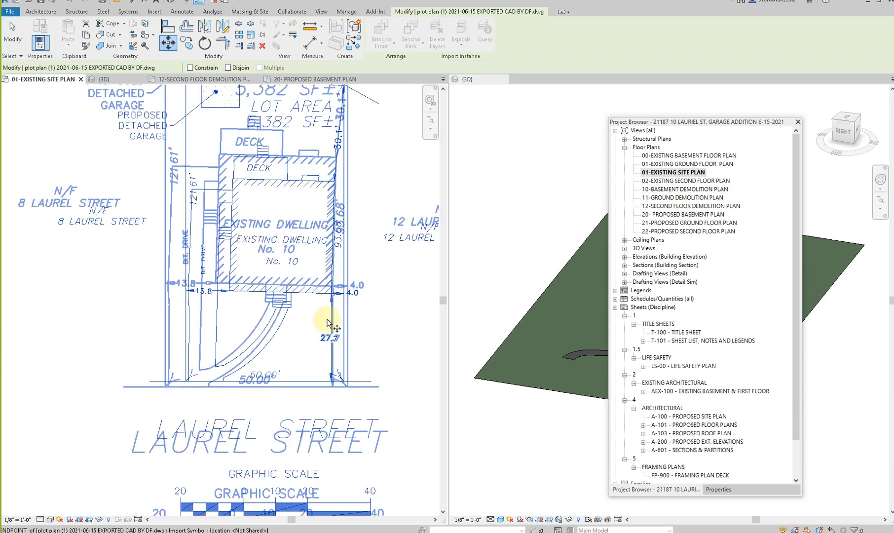
left_click(333, 285)
scroll(333, 285, "up", 5)
scroll(333, 286, "down", 6)
middle_click_drag(90, 365, 381, 366)
scroll(232, 316, "up", 4)
scroll(179, 260, "up", 3)
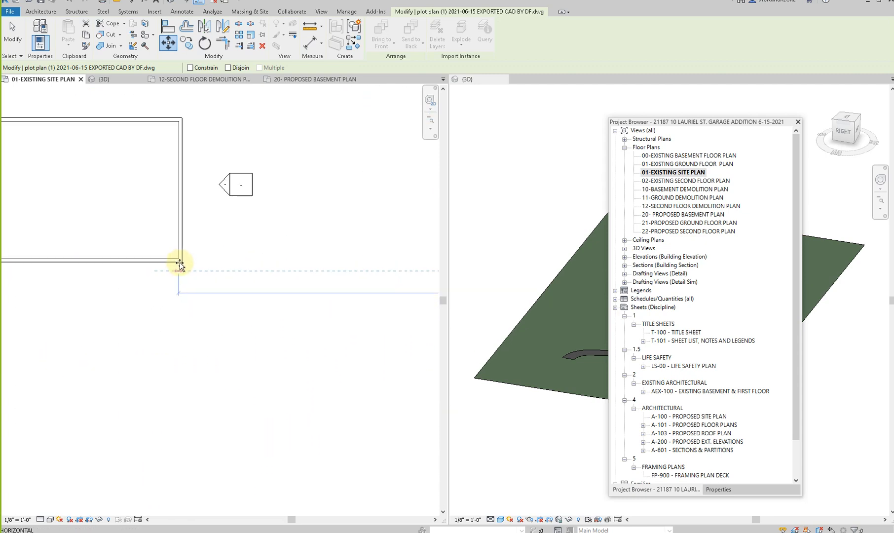
scroll(182, 265, "up", 2)
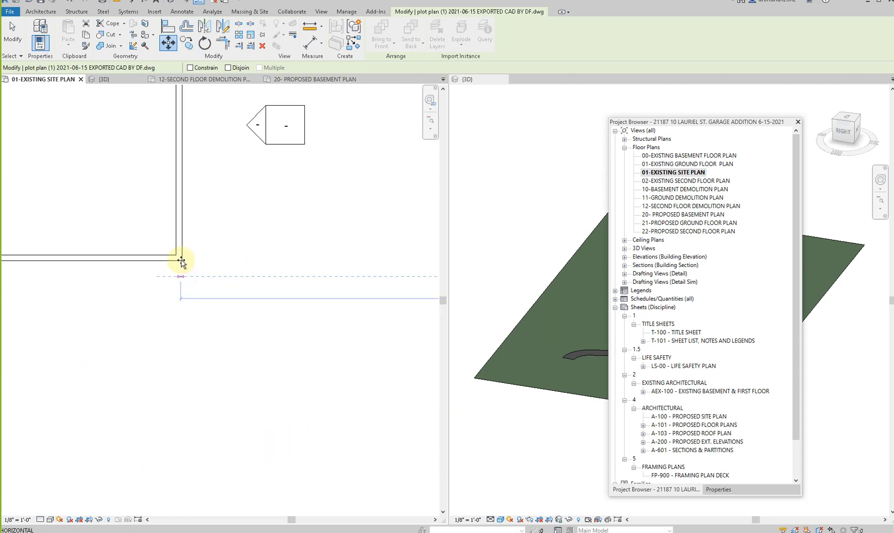
left_click(182, 261)
scroll(231, 323, "down", 4)
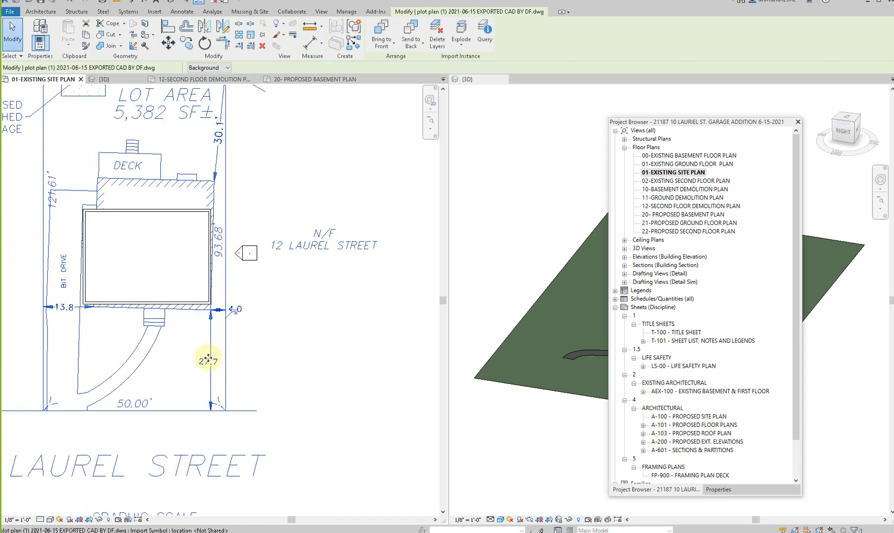
key("Escape")
- Shift the plot plan away so the modeled house stands clear of the surveyed dwelling and lot
scroll(203, 363, "down", 3)
mouse_move(194, 393)
left_mouse_down()
mouse_move(320, 256)
mouse_move(285, 252)
left_mouse_up()
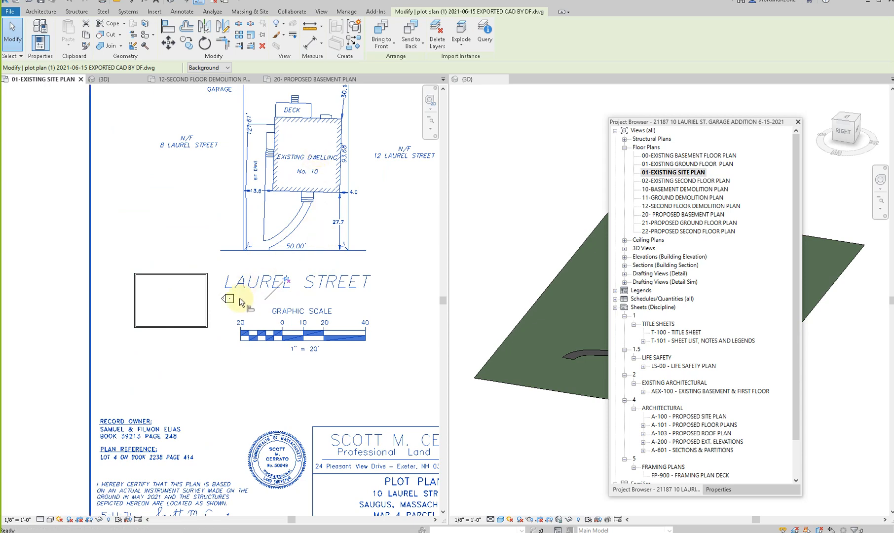
key("a")
key("l")
left_click(196, 327)
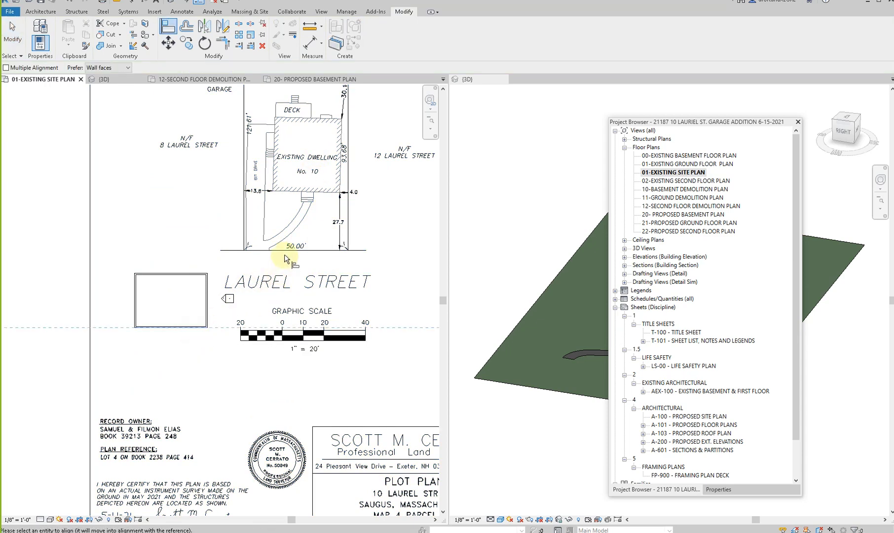
key("Escape")
key("Escape")
- Align the plot plan's Laurel Street front lot line with the exterior face of the modeled house's front wall
key("a")
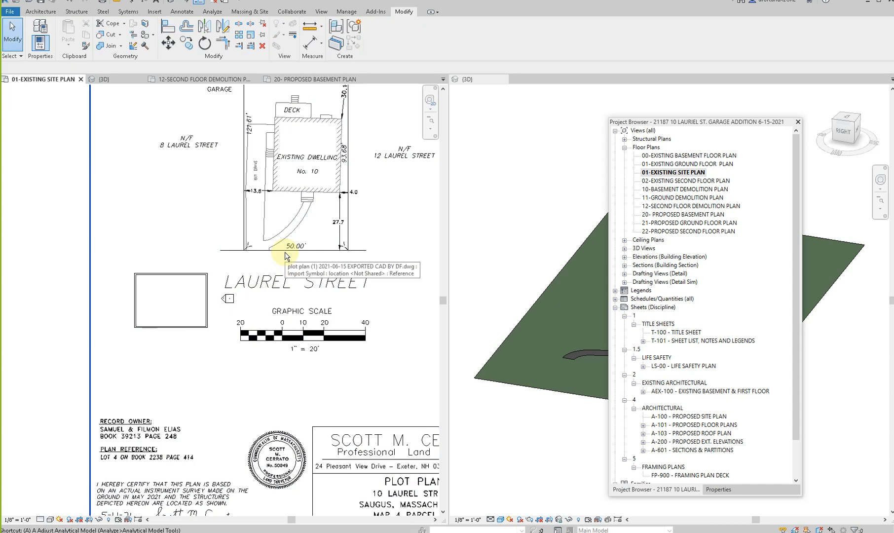
key("l")
left_click(177, 328)
left_click(280, 250)
key("Escape")
key("Escape")
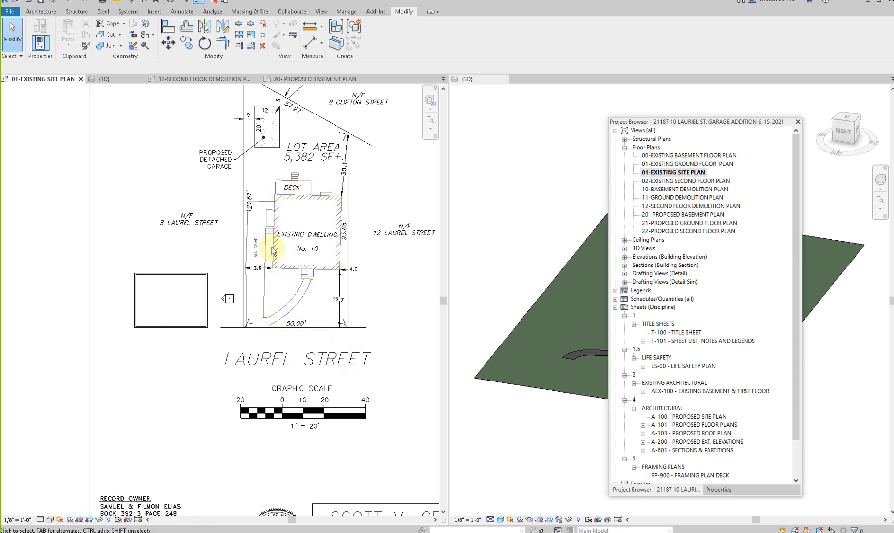
- Draw a horizontal detail line from the proposed detached garage's lower-left corner along its lower edge
key("d")
key("l")
scroll(247, 320, "up", 5)
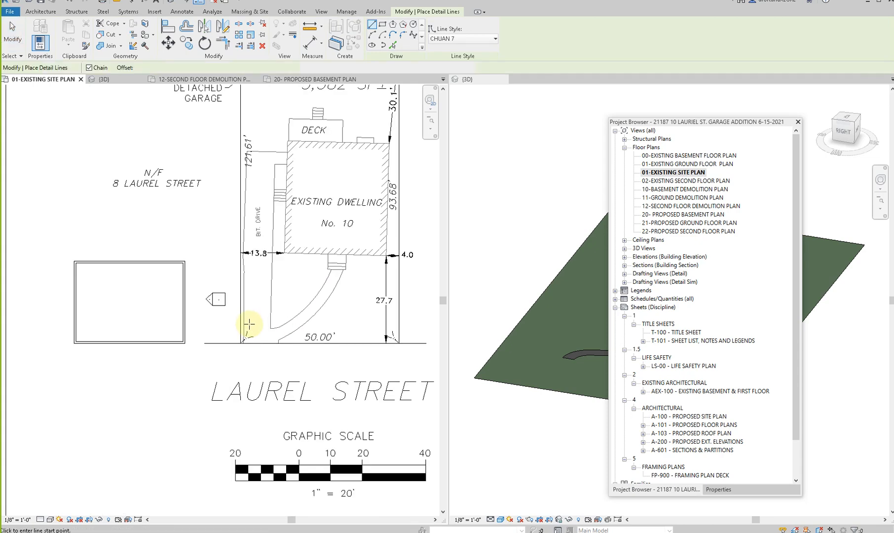
scroll(212, 283, "up", 2)
left_click(268, 289)
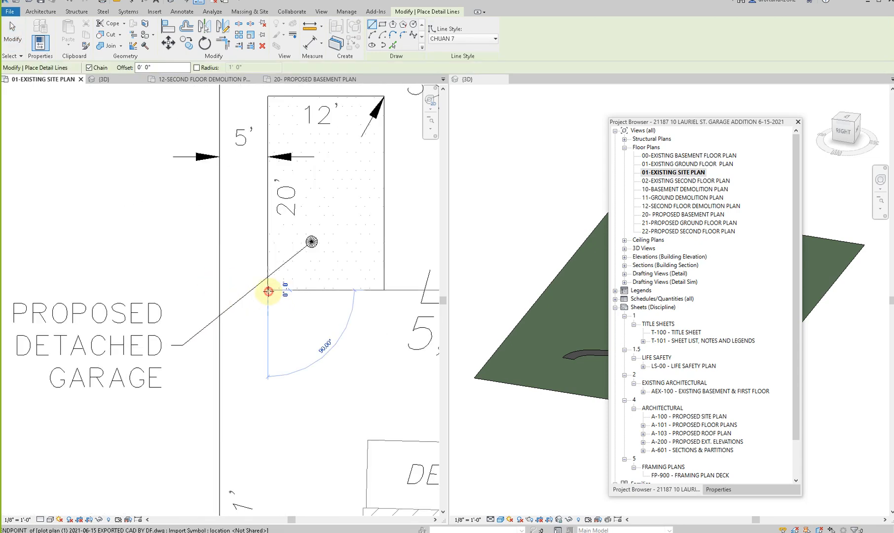
key("Escape")
key("Escape")
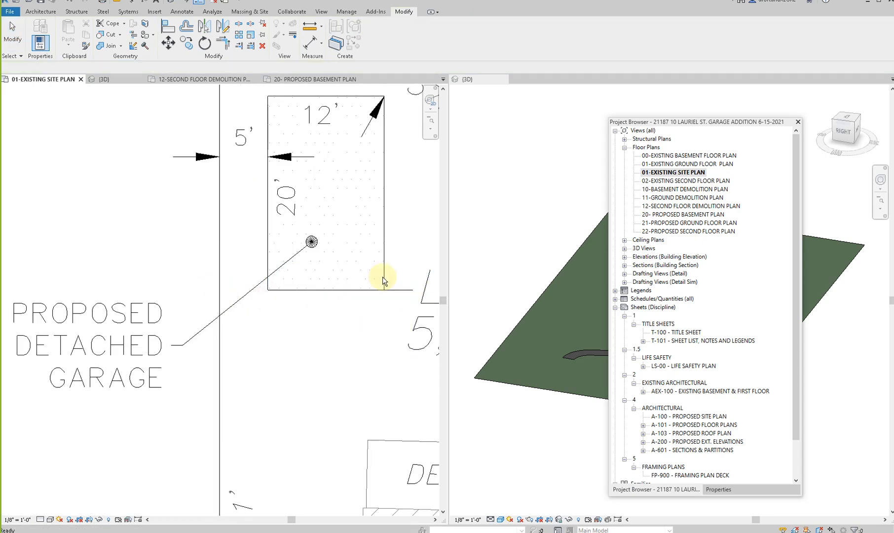
scroll(375, 314, "up", 5)
scroll(307, 327, "down", 5)
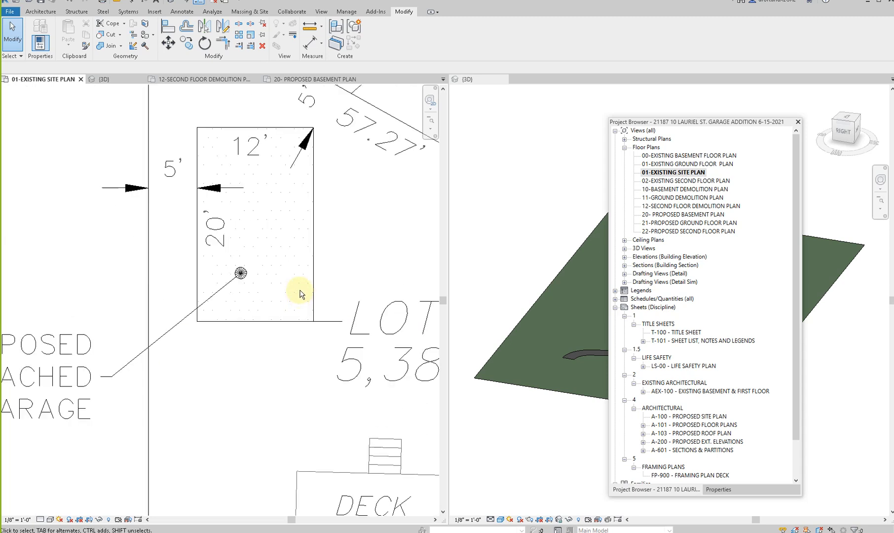
- Trace the proposed garage's right edge with a second detail line, then delete both detail lines
key("d")
key("l")
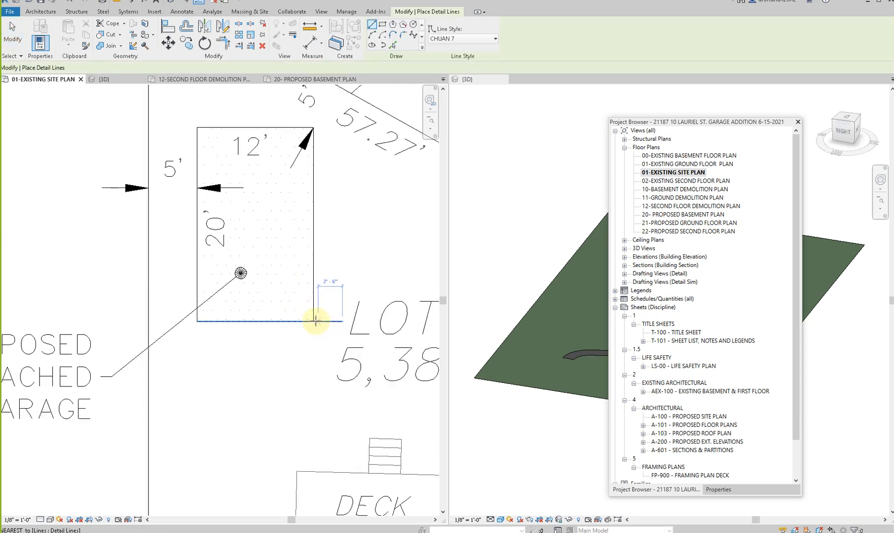
left_click(314, 321)
left_click(316, 127)
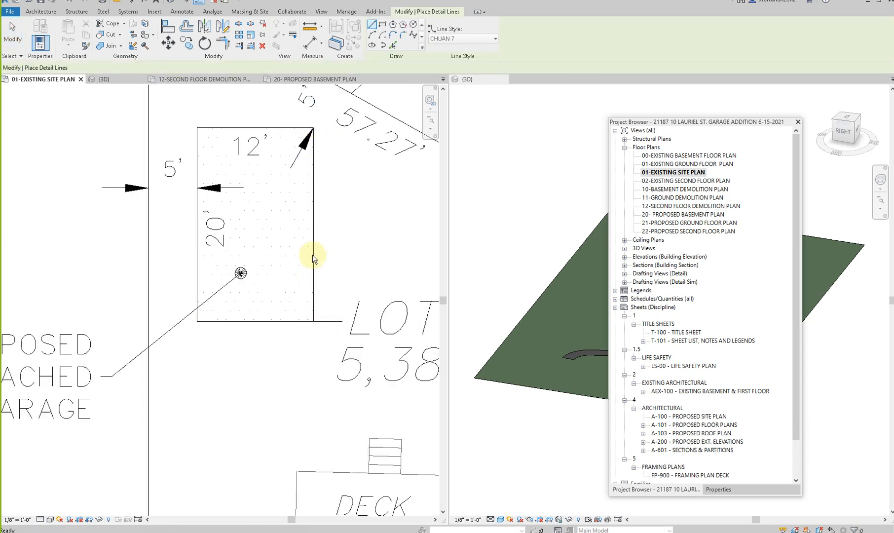
key("Escape")
key("Escape")
left_click(315, 304)
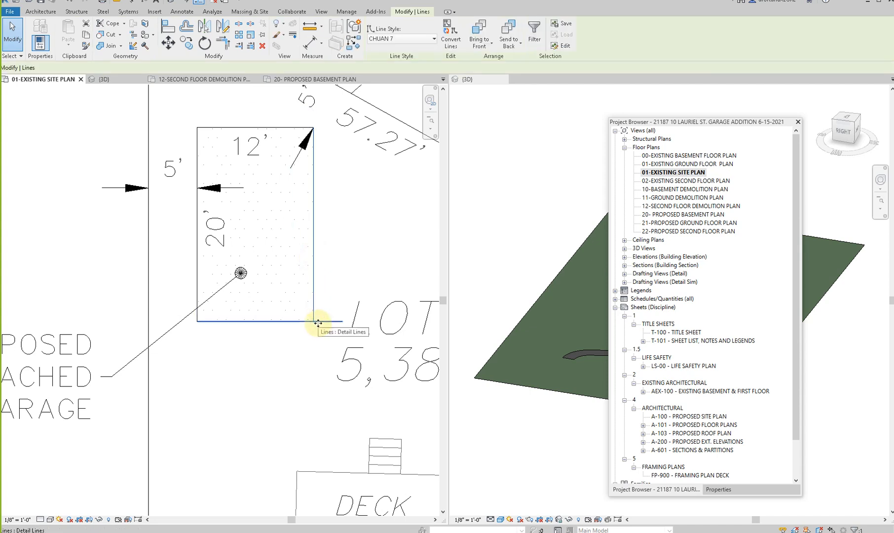
key("Escape")
- Move the plot plan from its dwelling's front-left corner onto the modeled house's front-left exterior wall corner
scroll(317, 324, "down", 6)
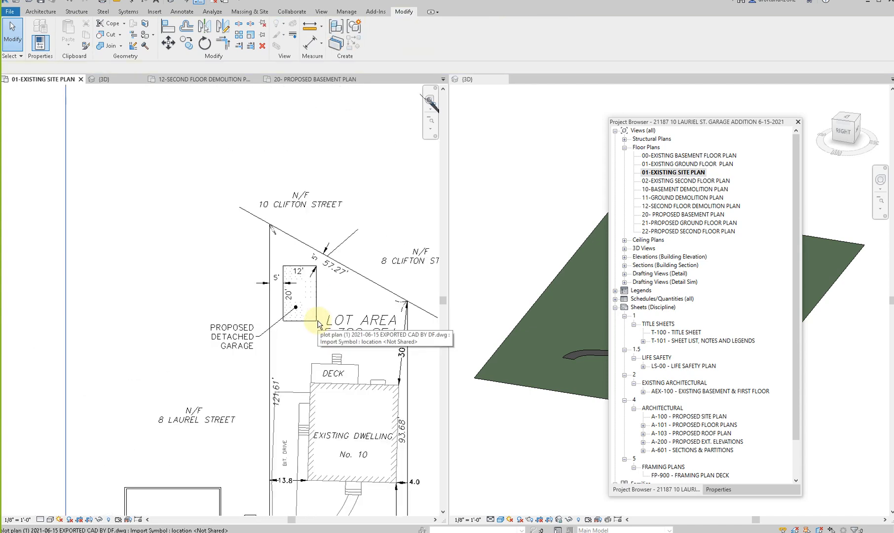
scroll(317, 323, "down", 5)
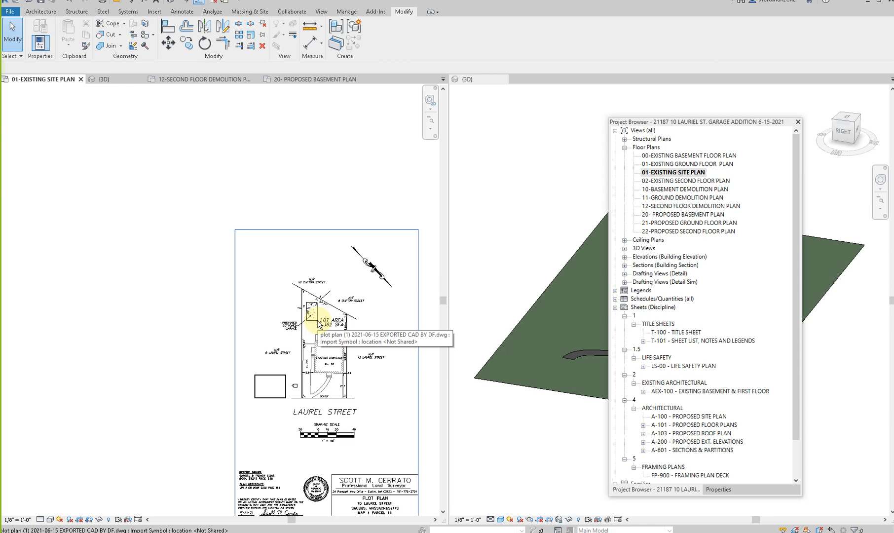
left_click(316, 350)
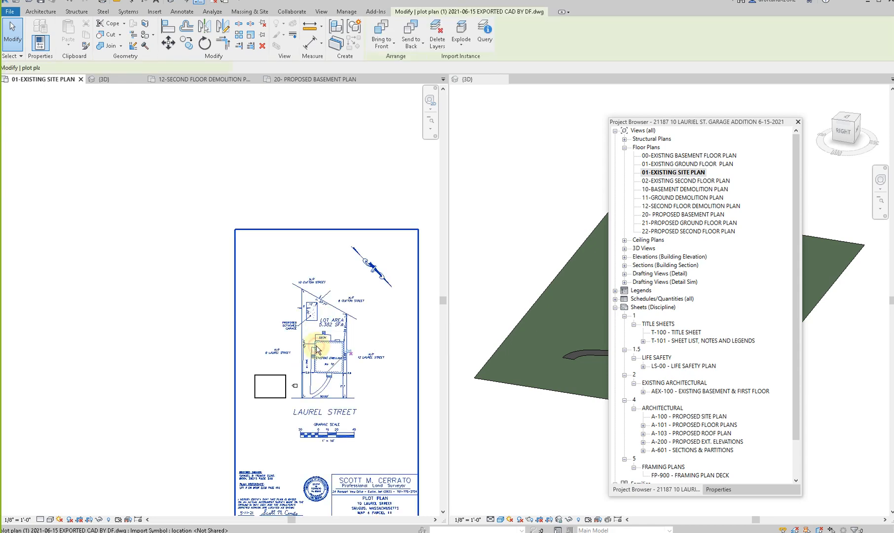
key("m")
key("v")
scroll(327, 387, "up", 5)
scroll(375, 345, "up", 2)
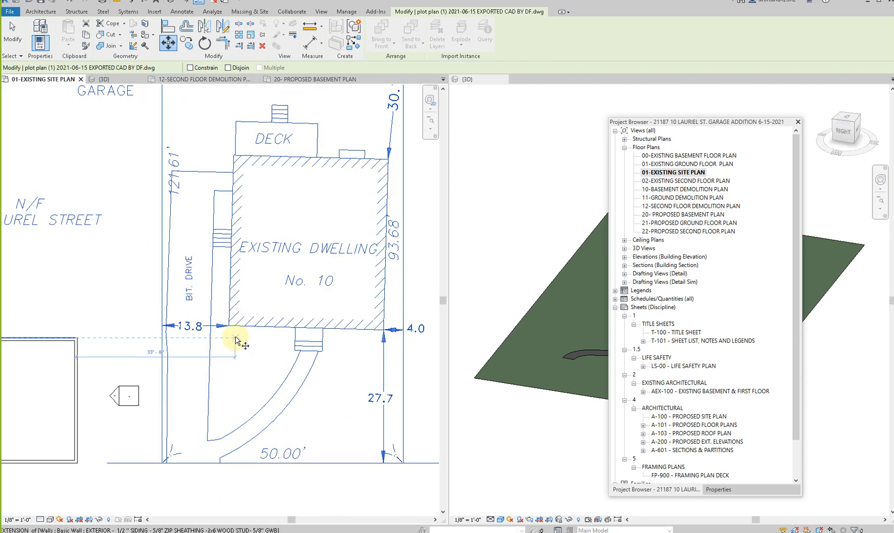
scroll(225, 320, "up", 3)
left_click(224, 321)
scroll(230, 324, "down", 5)
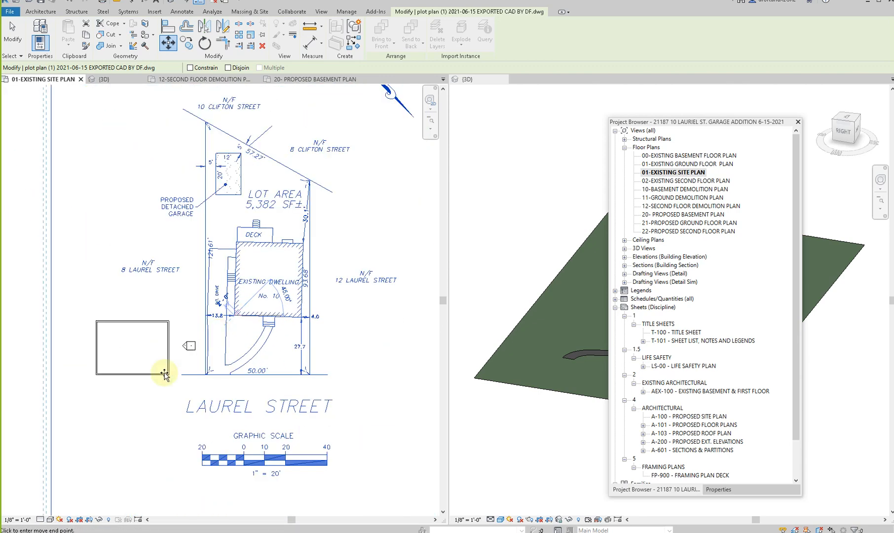
scroll(91, 378, "up", 3)
scroll(91, 378, "up", 2)
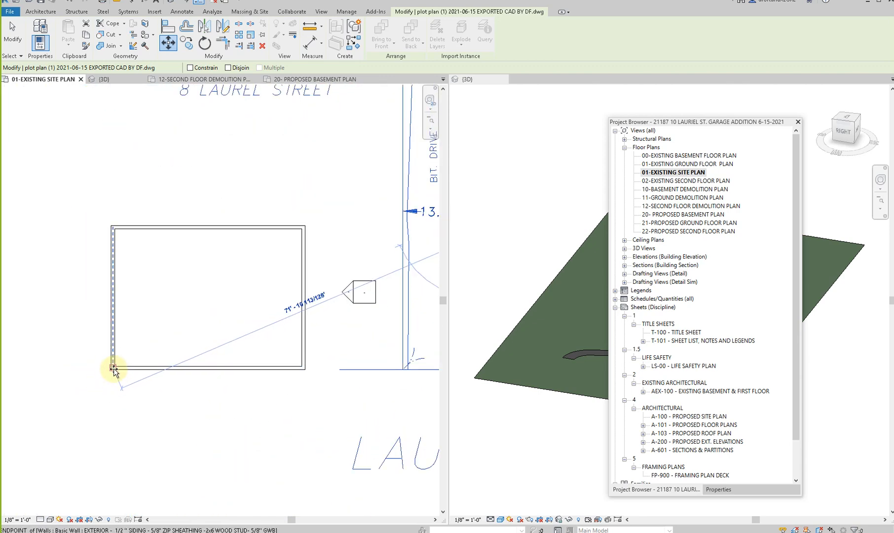
left_click(112, 369)
scroll(293, 395, "down", 6)
key("Escape")
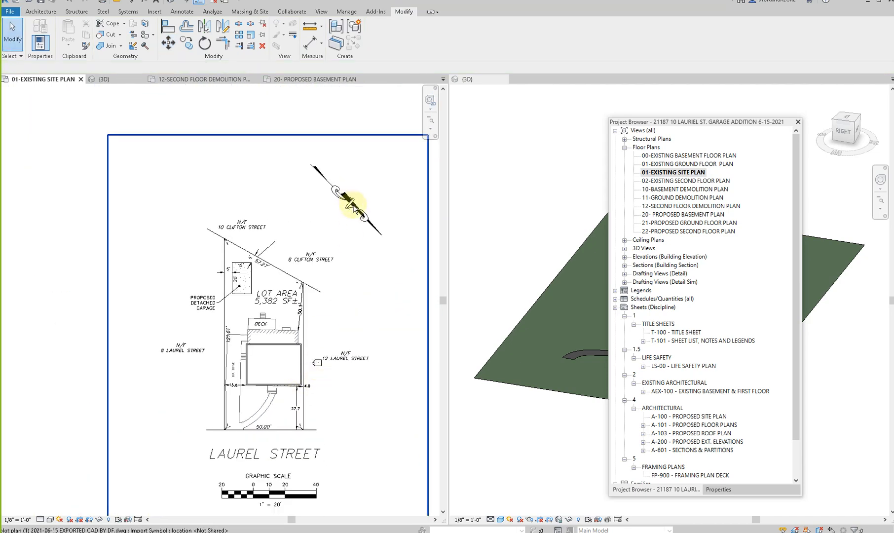
- Align the modeled house's front wall with the plot plan's slightly angled dwelling front line, removing the conflicting constraints
scroll(260, 399, "up", 5)
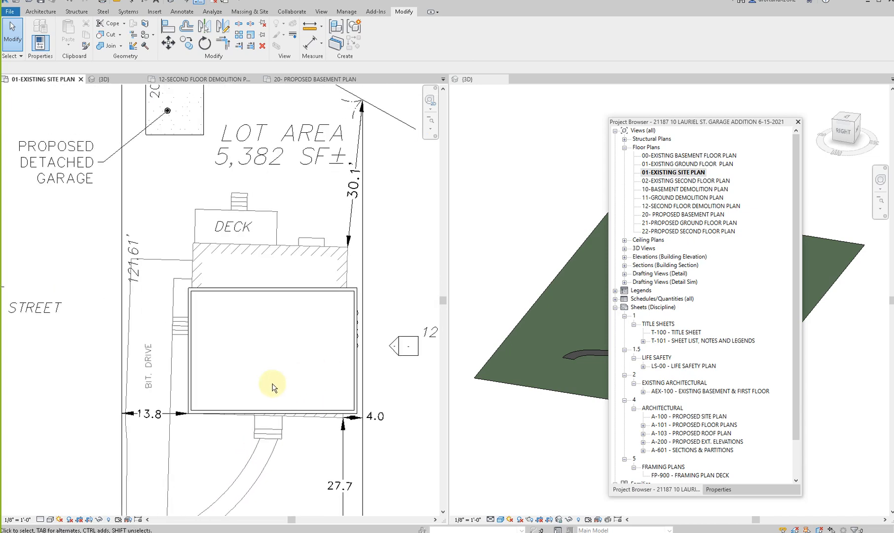
key("a")
key("l")
scroll(315, 419, "up", 3)
left_click(319, 408)
left_click(317, 394)
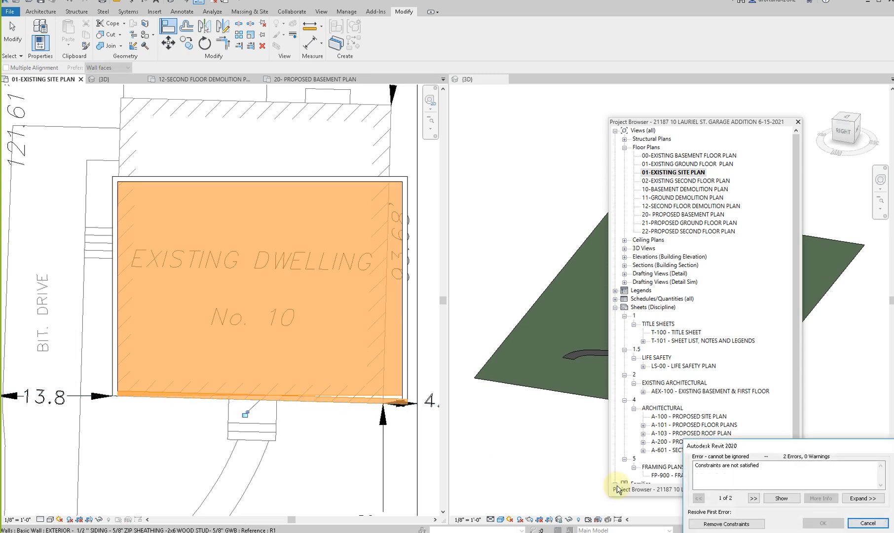
left_click(740, 525)
key("Escape")
scroll(357, 394, "down", 3)
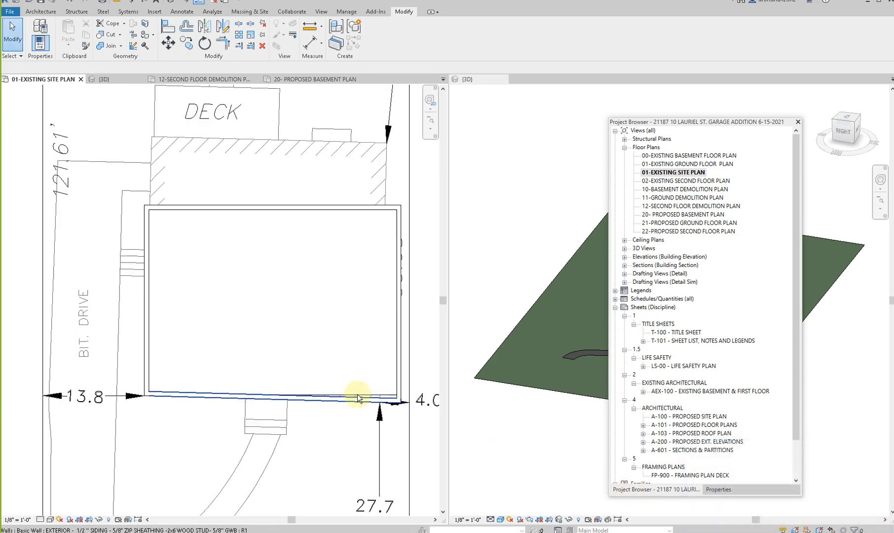
key("l")
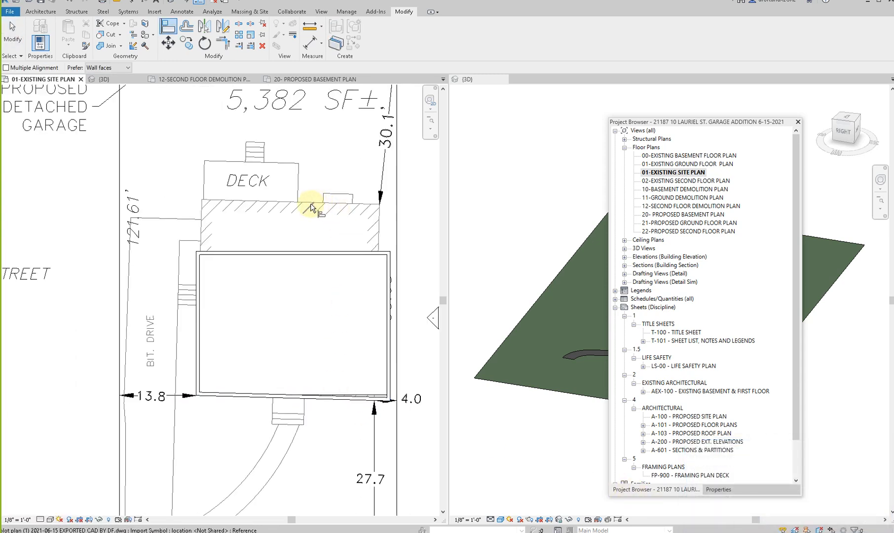
key("Escape")
key("Escape")
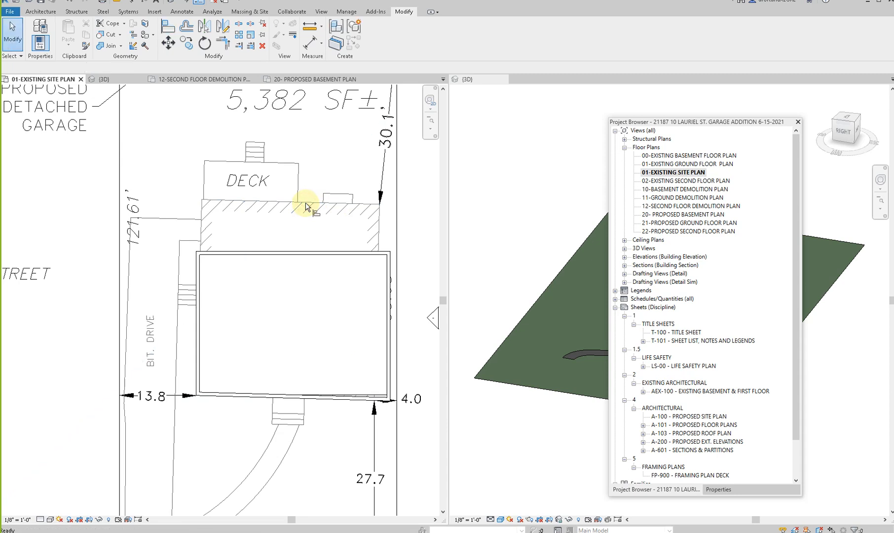
- Align the modeled house's rear wall with the plot plan's rear dwelling line beside the deck
key("a")
key("l")
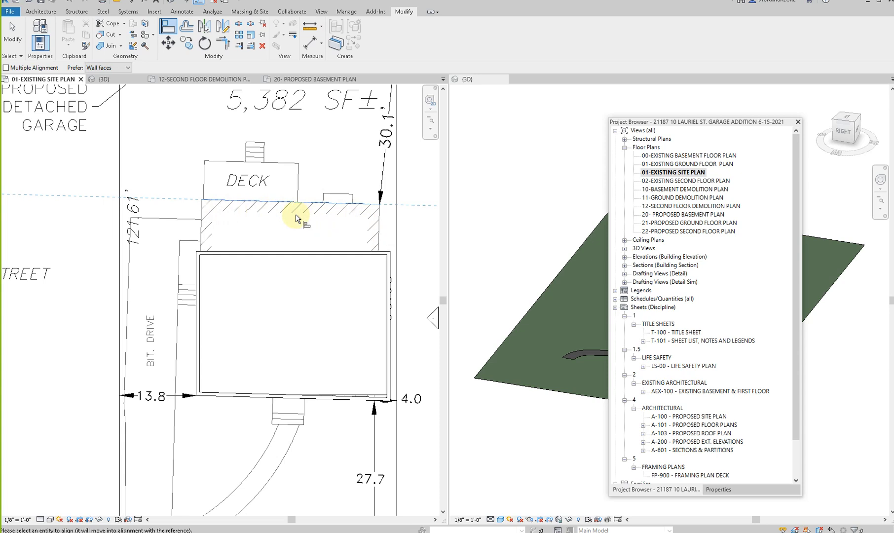
left_click(291, 253)
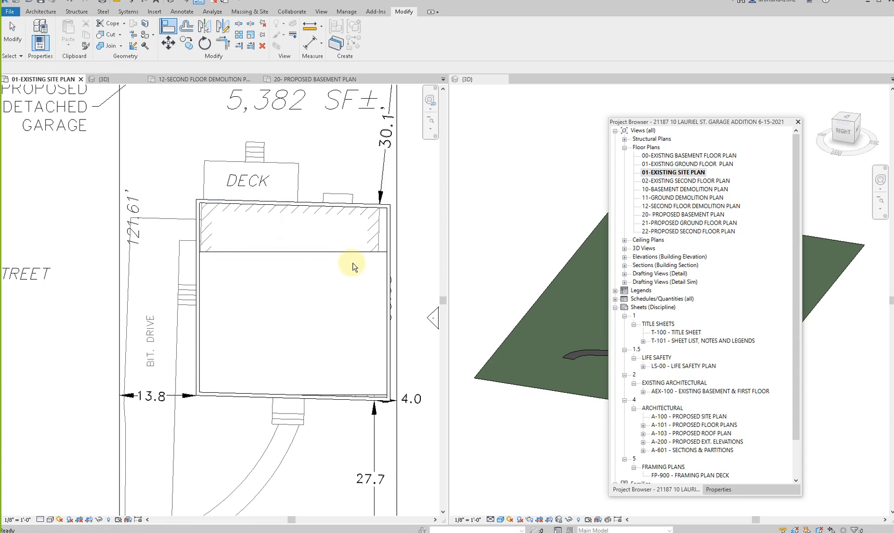
key("Escape")
- Align the modeled house's right wall with the right edge of the existing dwelling on the plot plan
key("a")
key("l")
left_click(380, 233)
left_click(391, 236)
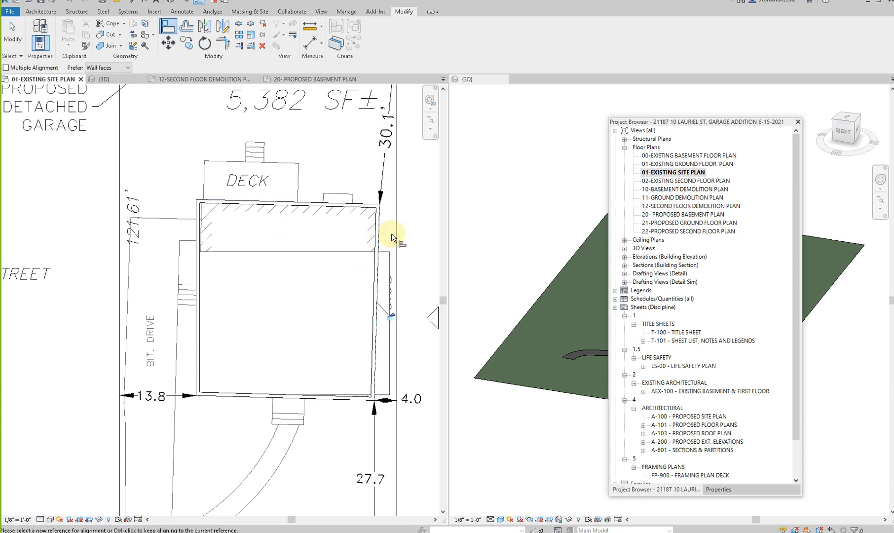
- Edit the house floor's boundary and align its rear edge with the rear wall, removing the conflicting constraints
key("Escape")
left_click(393, 252)
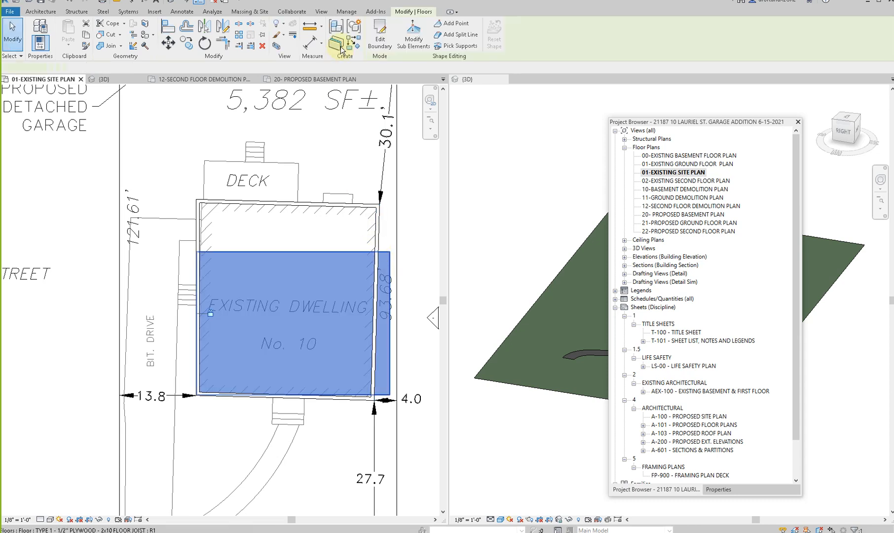
left_click(380, 35)
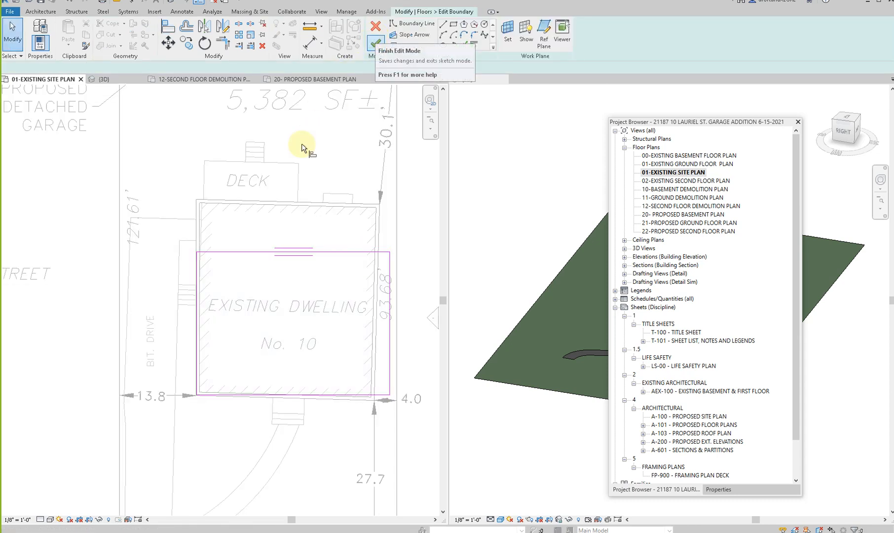
key("a")
key("l")
left_click(273, 205)
left_click(258, 252)
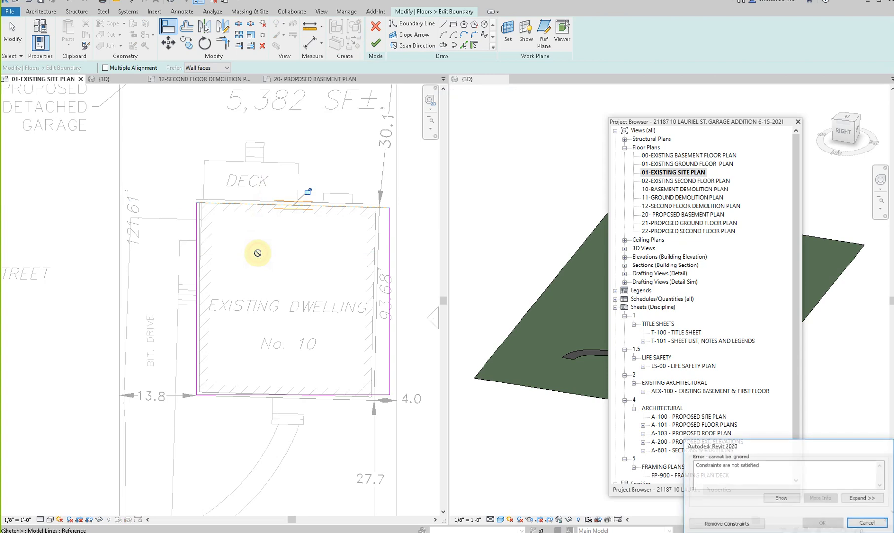
left_click(738, 529)
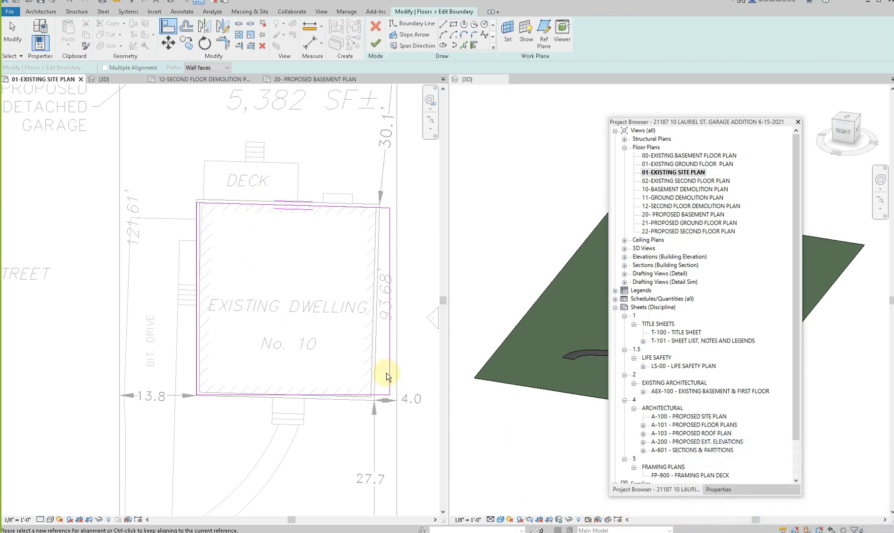
- Align the right edge of the floor boundary with the house's right wall, removing the conflicting constraints
key("Escape")
key("a")
key("l")
left_click(377, 262)
left_click(390, 262)
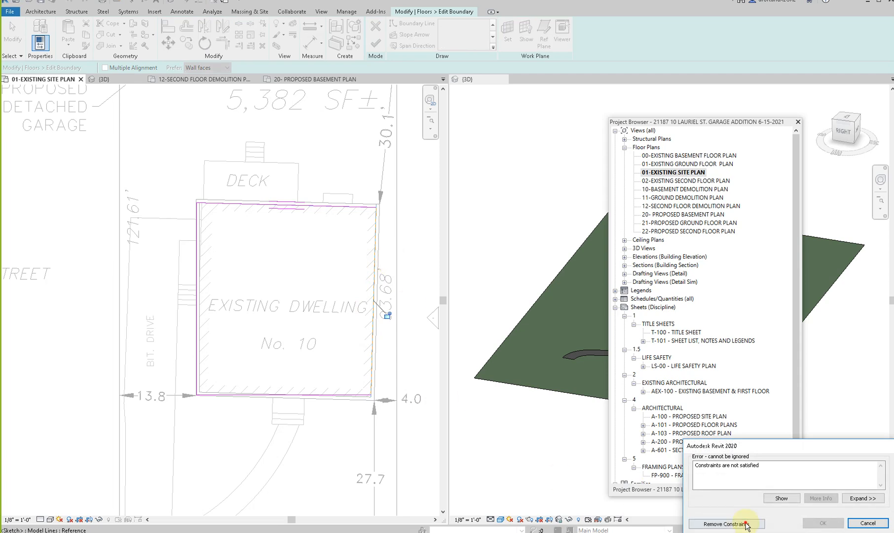
left_click(747, 524)
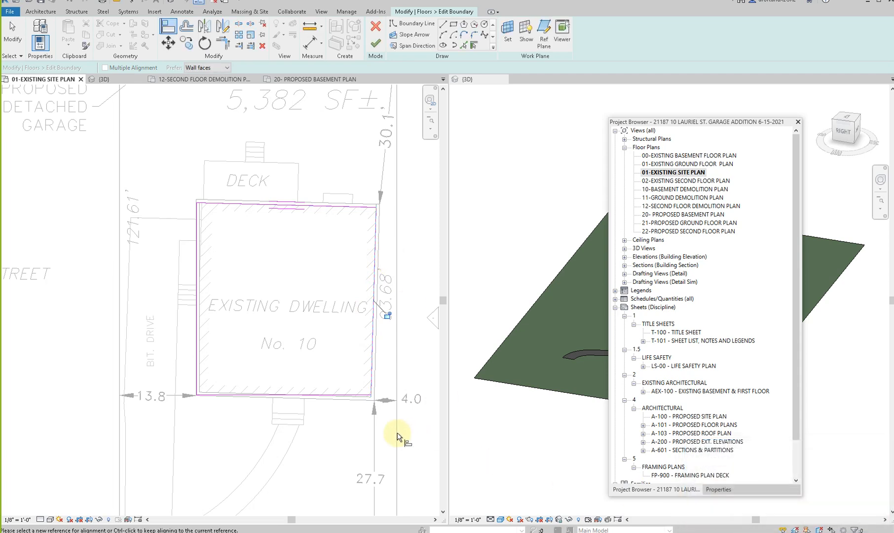
- Align the floor boundary's front and left edges with the house's front and left walls, removing the conflicting constraints
scroll(358, 395, "up", 2)
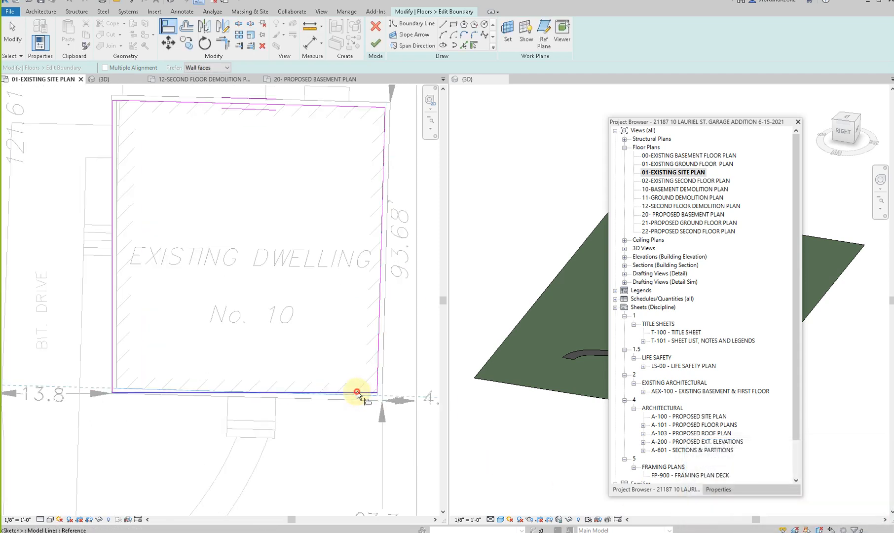
left_click(357, 393)
left_click(726, 522)
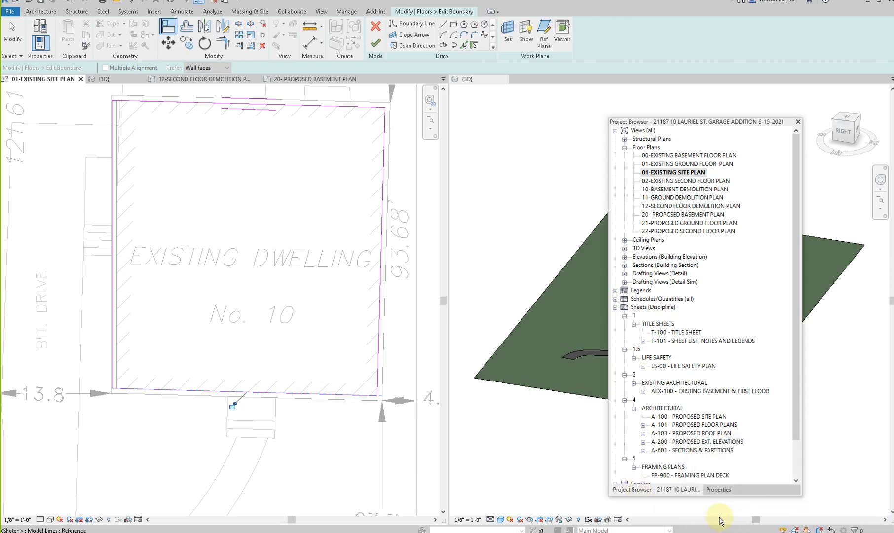
scroll(75, 353, "up", 2)
left_click(140, 346)
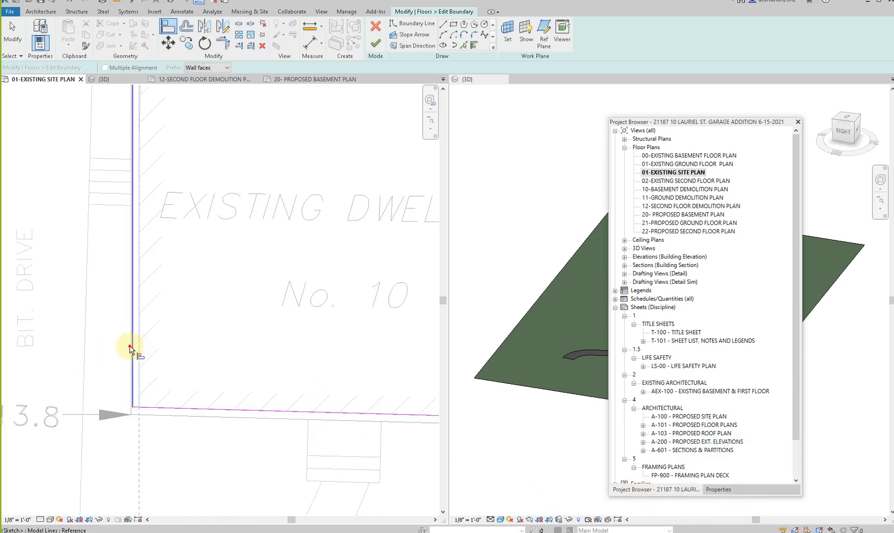
left_click(130, 348)
left_click(637, 521)
scroll(230, 418, "down", 2)
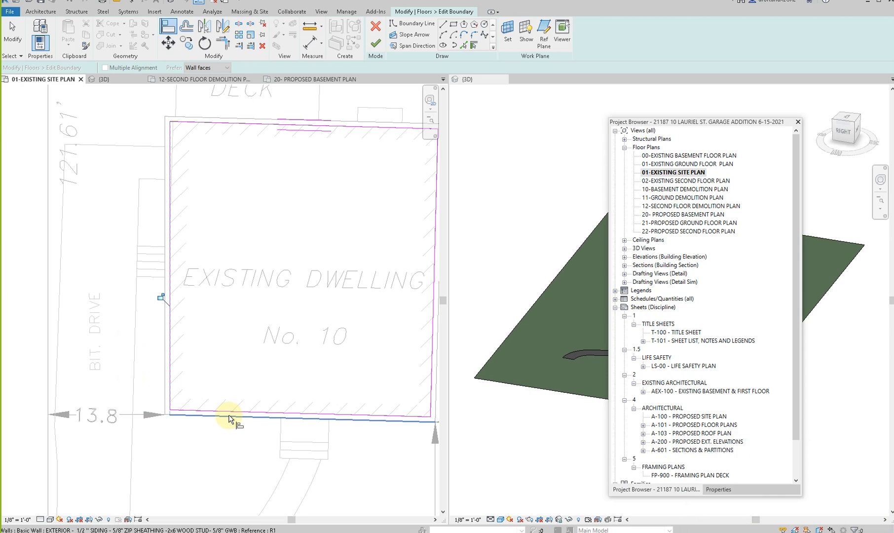
scroll(230, 419, "down", 2)
key("Escape")
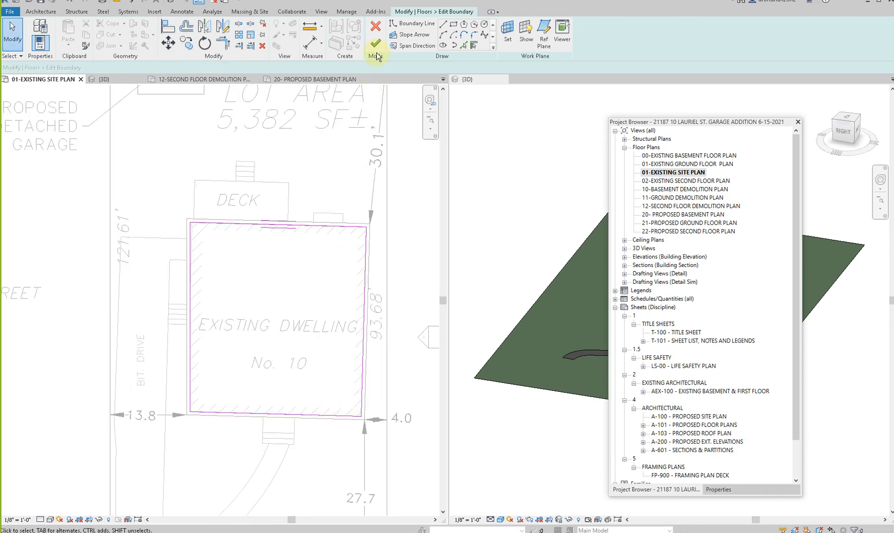
- Finish the floor boundary edit and remove the constraints that conflict with the new floor shape
left_click(376, 44)
left_click(705, 524)
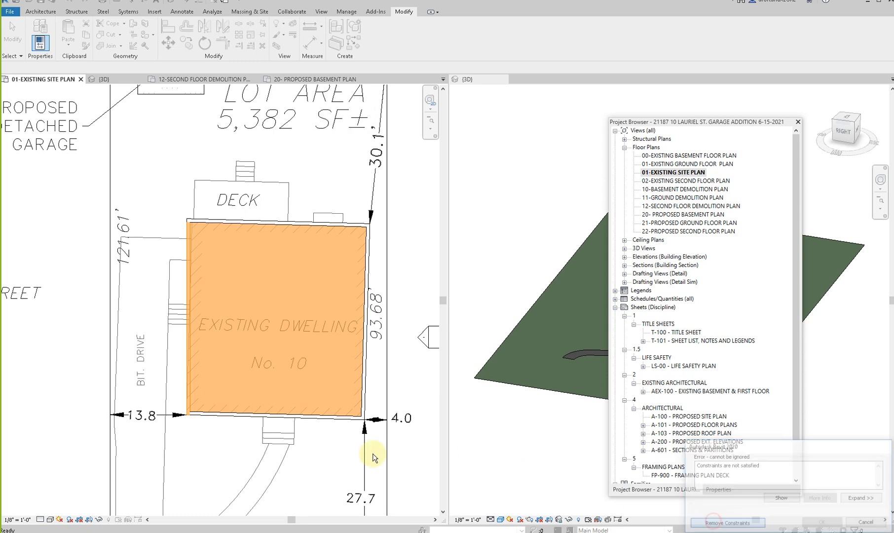
key("Escape")
- Create a masking region with thin lines over the house, using its four outer wall edges as the boundary
scroll(309, 472, "down", 2)
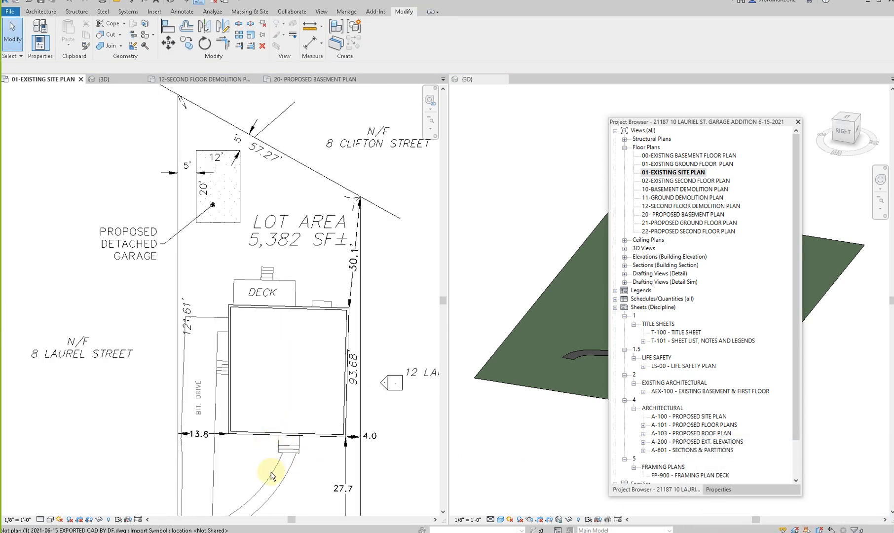
left_click(183, 12)
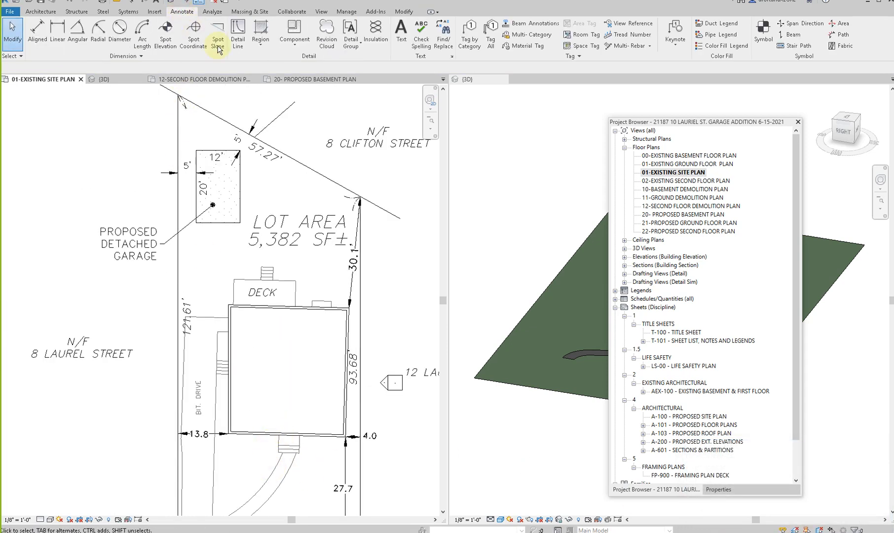
left_click(261, 46)
left_click(267, 80)
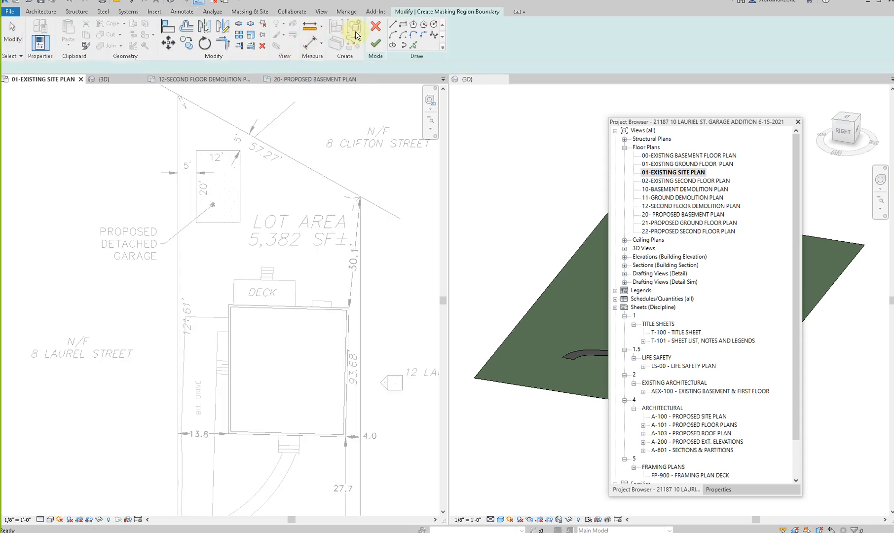
left_click(403, 25)
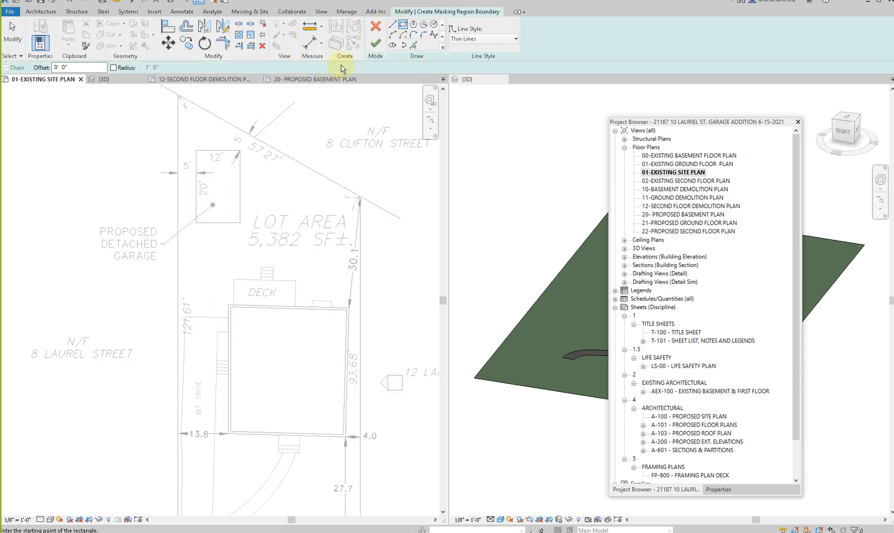
left_click(413, 46)
left_click(309, 437)
left_click(347, 404)
left_click(312, 306)
left_click(226, 318)
key("Escape")
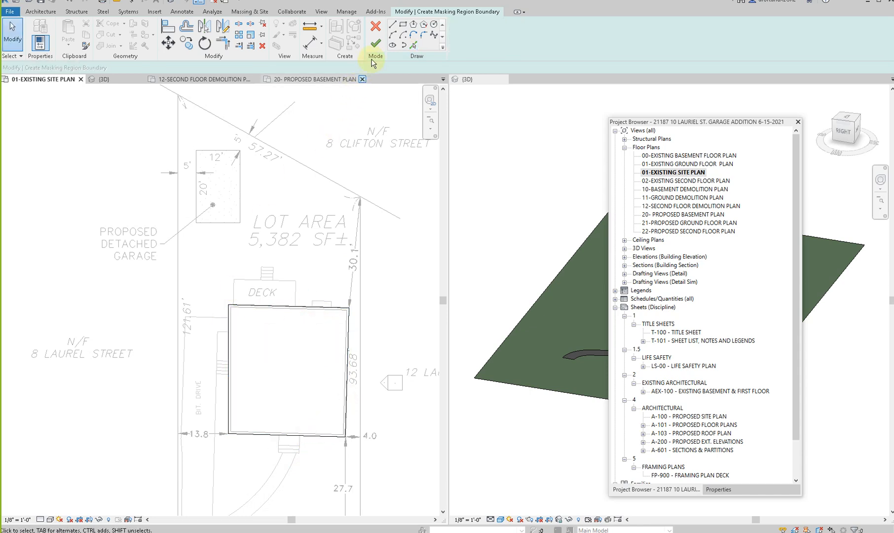
left_click(374, 46)
key("Escape")
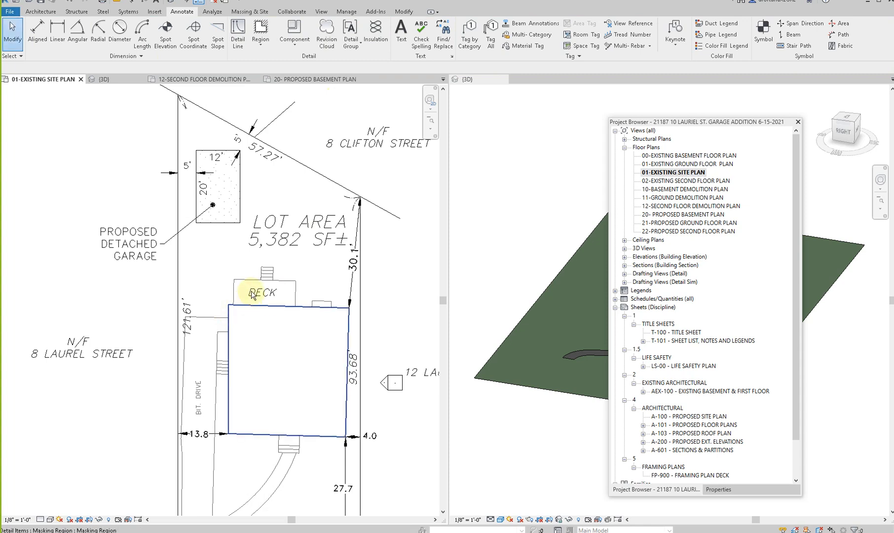
- Start a masking region over the deck, using the deck's outline edges and the house's rear line as boundary lines
scroll(289, 350, "up", 2)
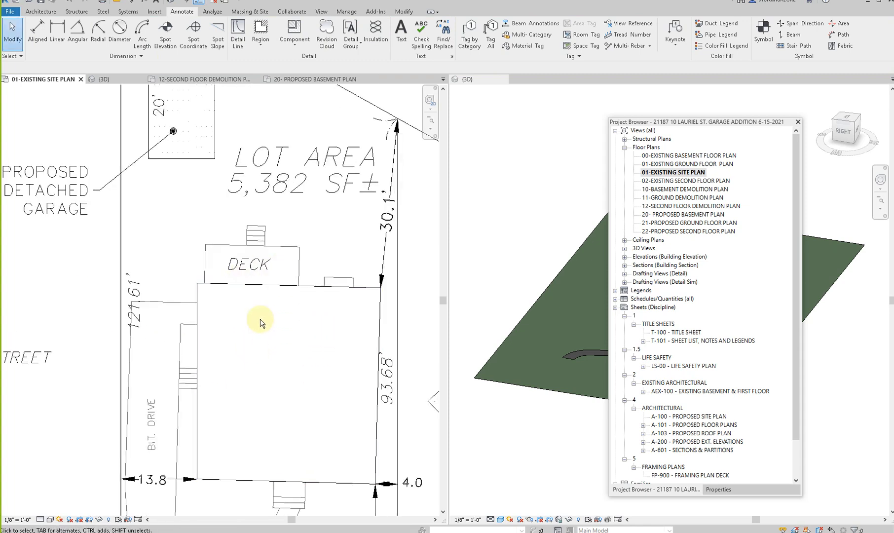
left_click(260, 43)
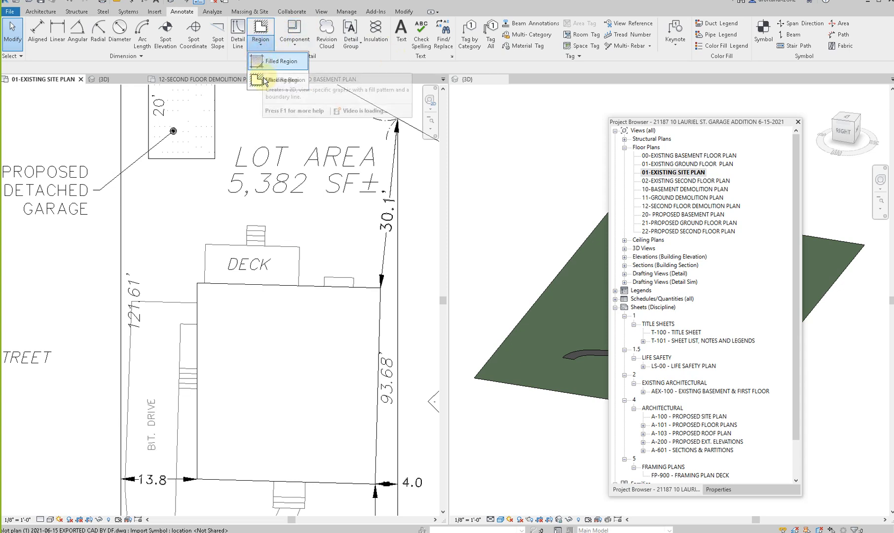
left_click(277, 80)
left_click(413, 45)
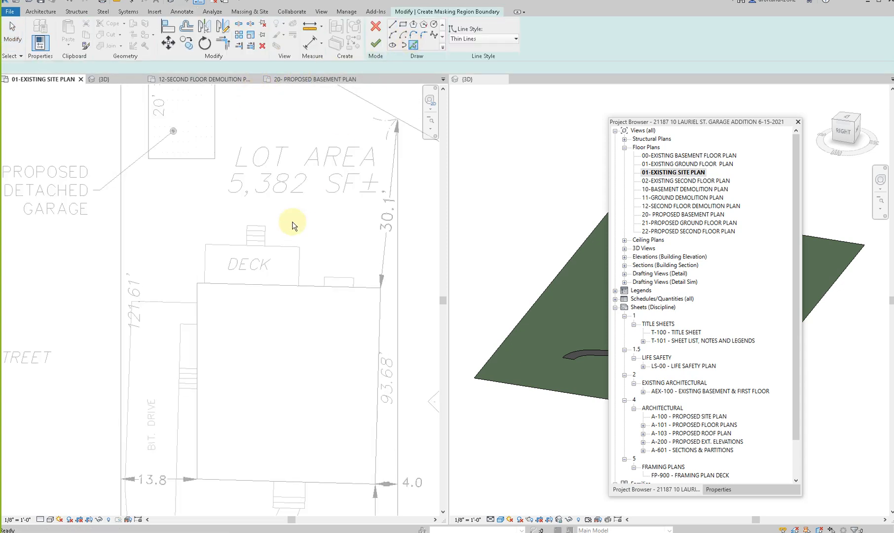
left_click(300, 261)
left_click(205, 266)
key("Escape")
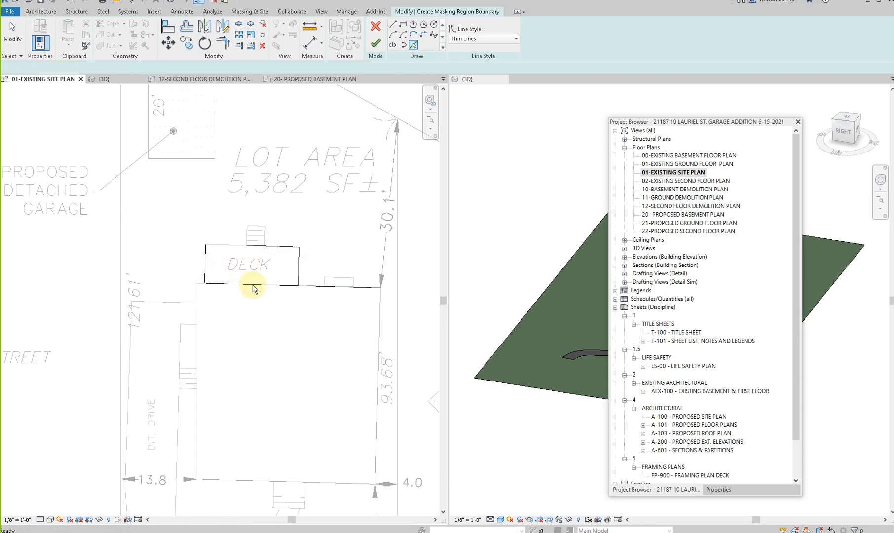
- Trim the masking region's boundary lines to closed corners around the deck and finish the region
key("t")
key("r")
left_click(205, 272)
left_click(211, 283)
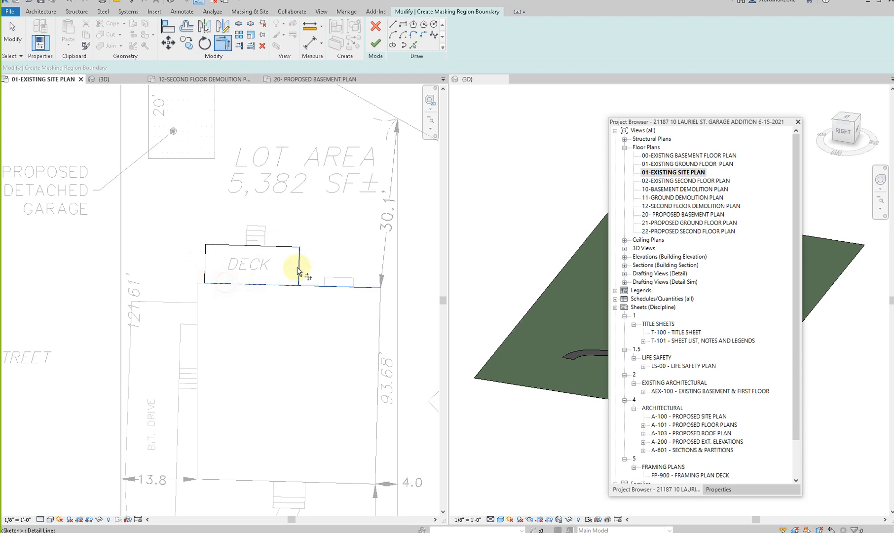
scroll(365, 224, "down", 3)
key("Escape")
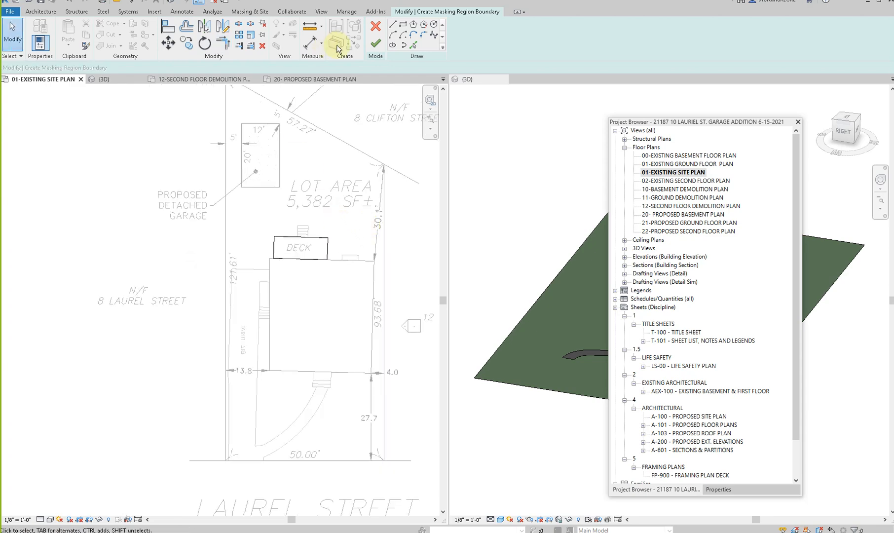
left_click(376, 44)
- Examine the whole imported plot plan sheet, including its graphic scale, title block and record notes
scroll(355, 413, "down", 4)
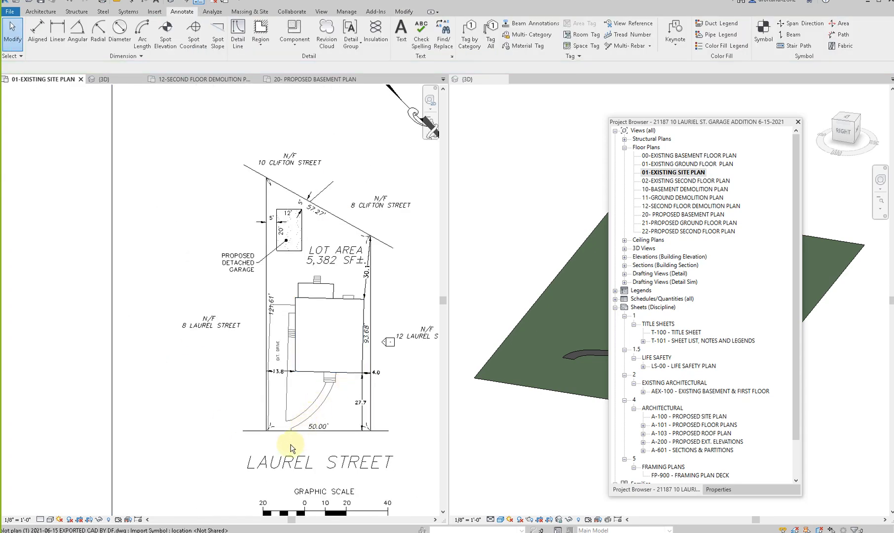
scroll(274, 395, "down", 3)
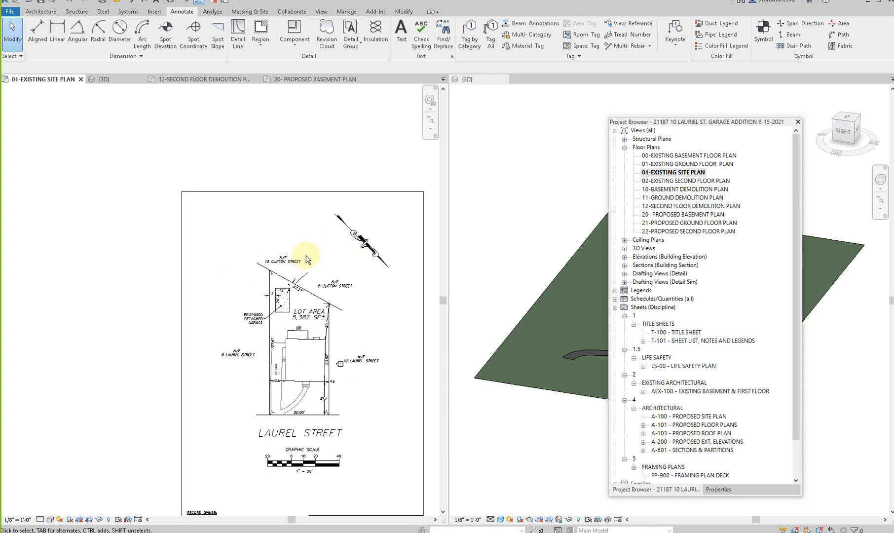
scroll(329, 316, "down", 1)
scroll(307, 408, "up", 2)
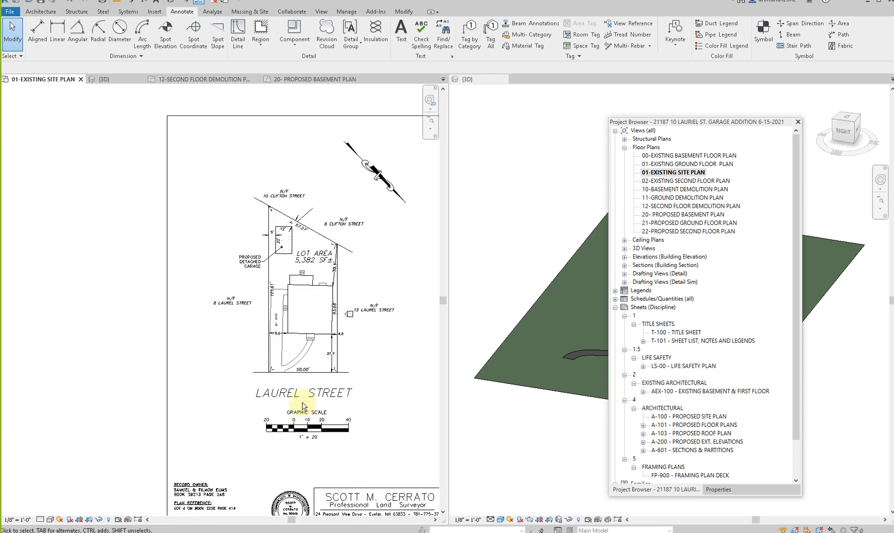
left_click(299, 402)
middle_click_drag(268, 372, 151, 309)
scroll(151, 309, "down", 1)
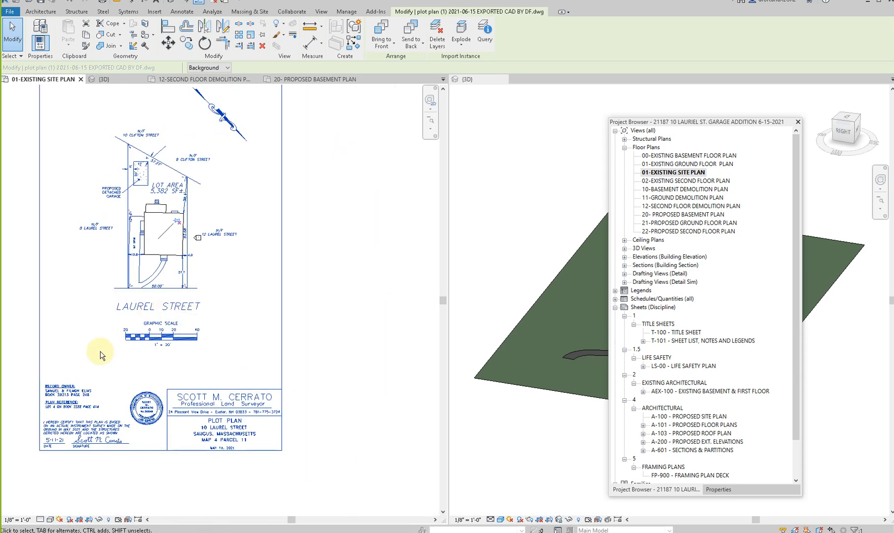
left_click(101, 356)
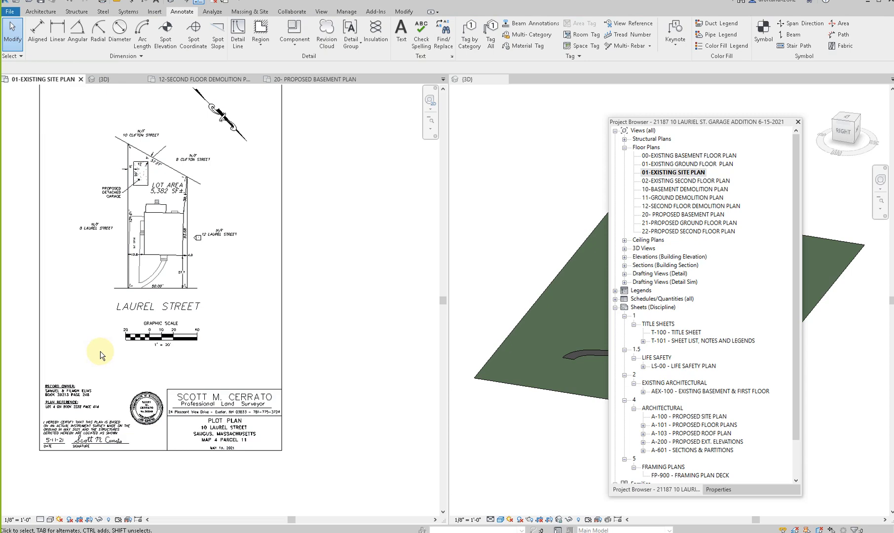
scroll(133, 417, "up", 2)
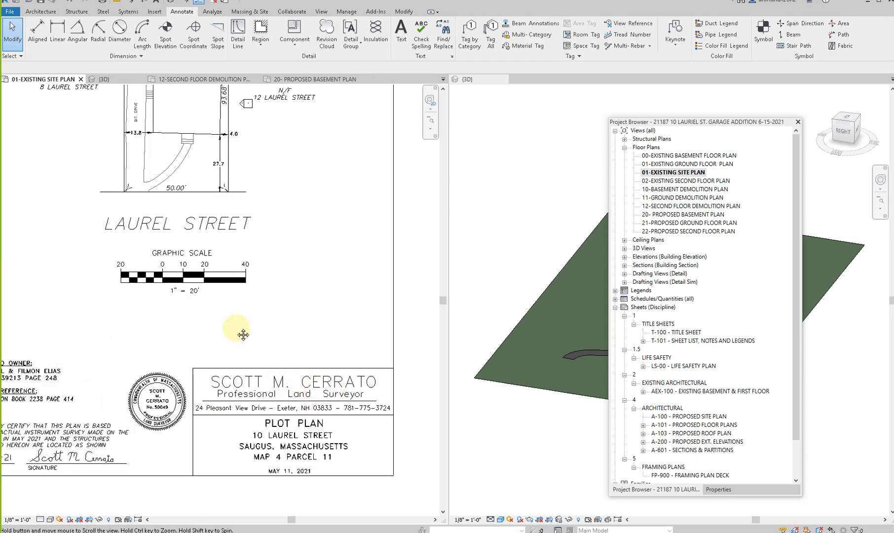
scroll(267, 301, "down", 2)
middle_click_drag(229, 332, 216, 404)
scroll(217, 403, "down", 1)
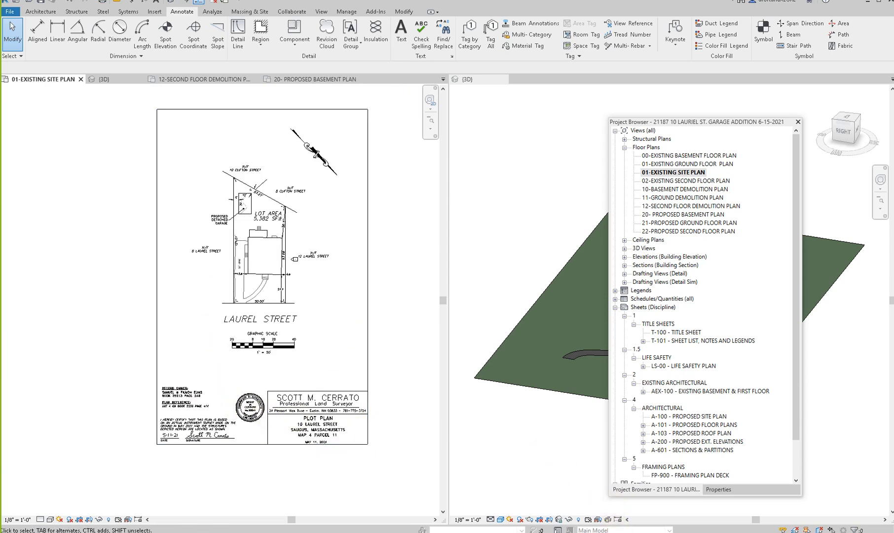
- Switch to Illustrator and delete the plot plan's sheet border, title block, surveyor's seal and record notes
left_click(631, 531)
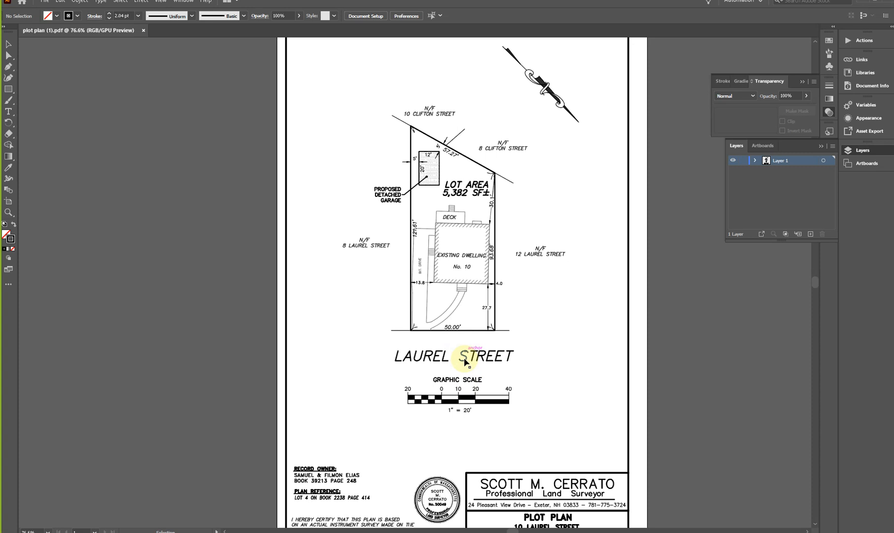
scroll(501, 347, "down", 3)
scroll(517, 387, "down", 1)
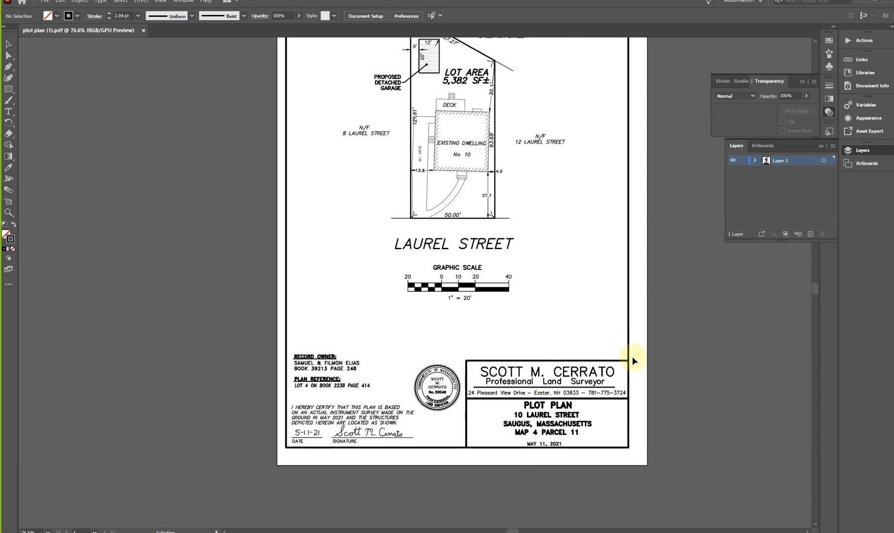
left_click_drag(641, 349, 236, 466)
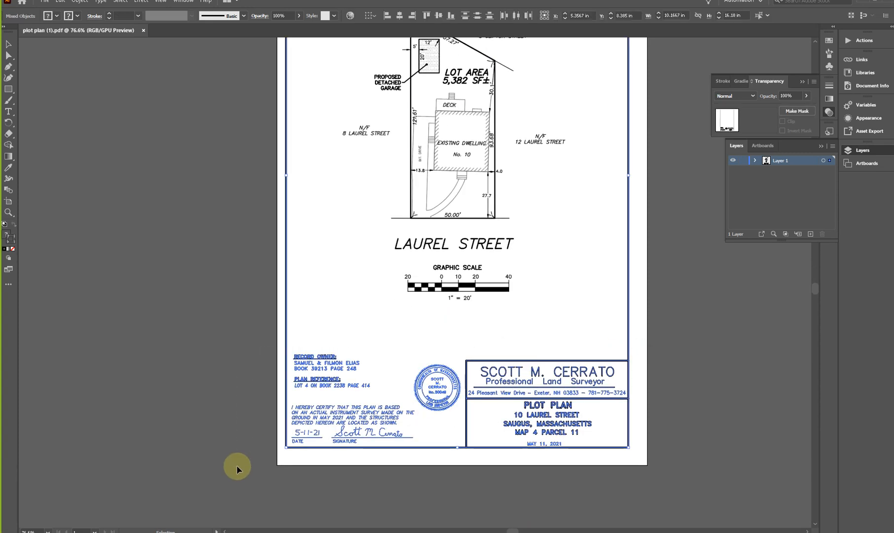
key("Delete")
- Delete the graphic scale below the street name on the plot plan
scroll(481, 304, "up", 1)
left_click_drag(557, 298, 372, 345)
key("Delete")
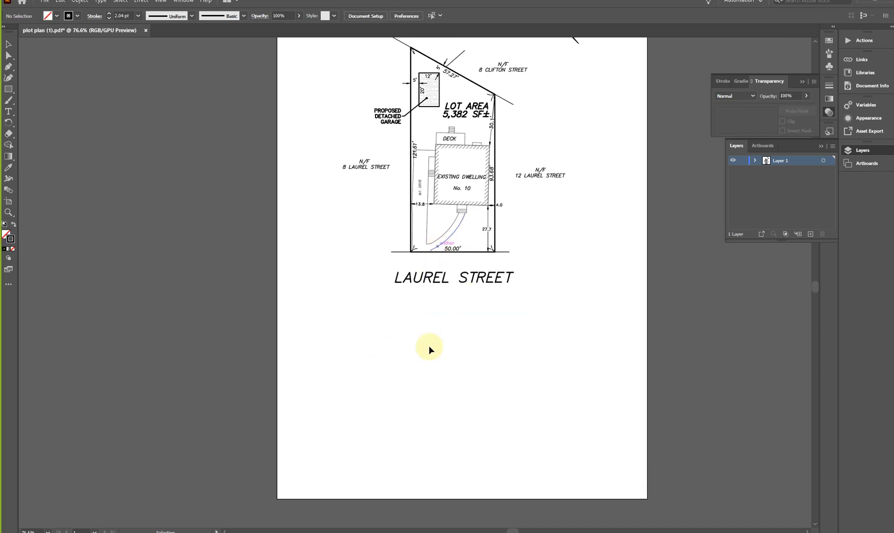
scroll(411, 398, "up", 4)
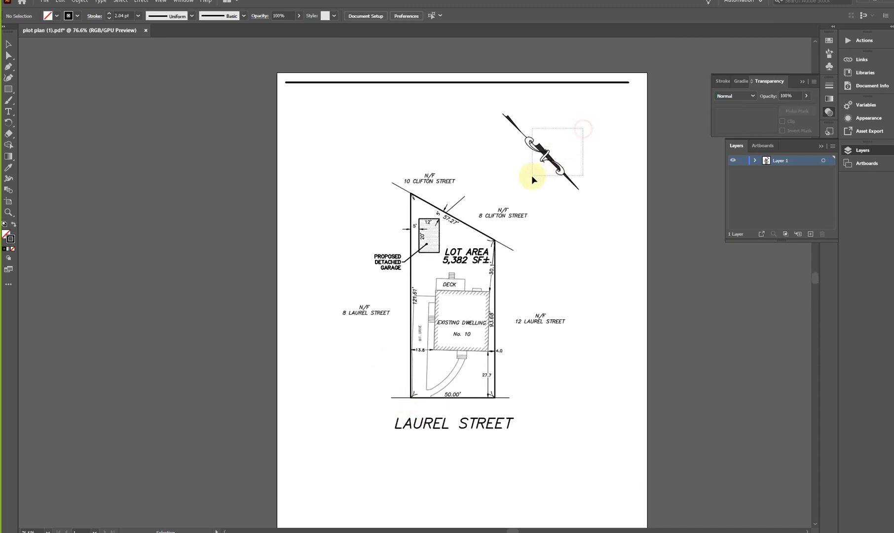
left_click(532, 176)
key("Delete")
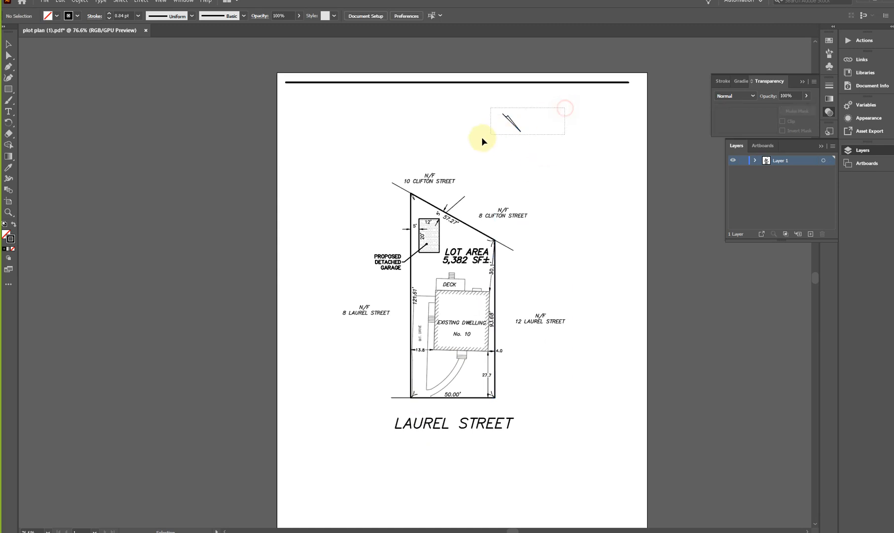
left_click_drag(482, 139, 482, 139)
key("ctrl+z")
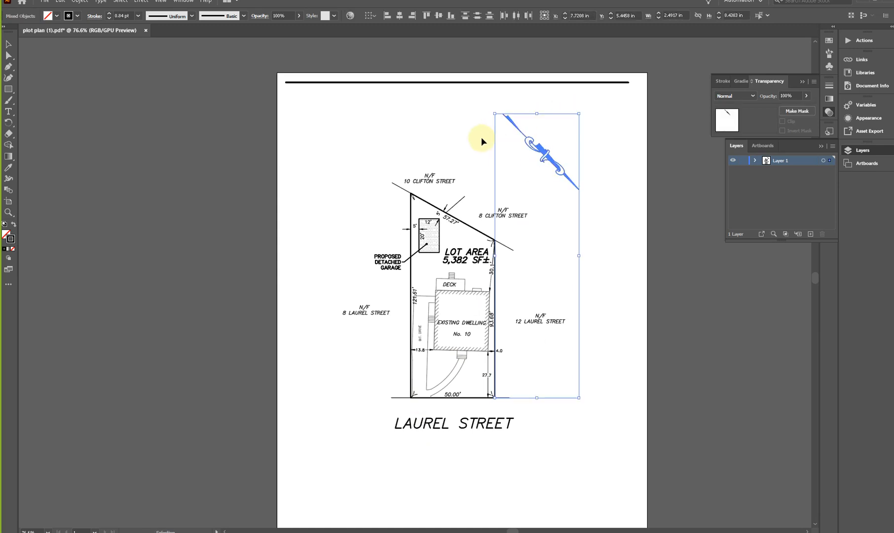
left_click(422, 100)
- Delete the north arrow and the remaining sheet border line above the plot plan, keeping the lot's property lines
left_click_drag(601, 119, 524, 182)
key("Delete")
left_click_drag(546, 119, 476, 141)
key("Delete")
left_click_drag(523, 101, 504, 113)
key("Delete")
left_click(541, 102)
left_click(495, 83)
key("Delete")
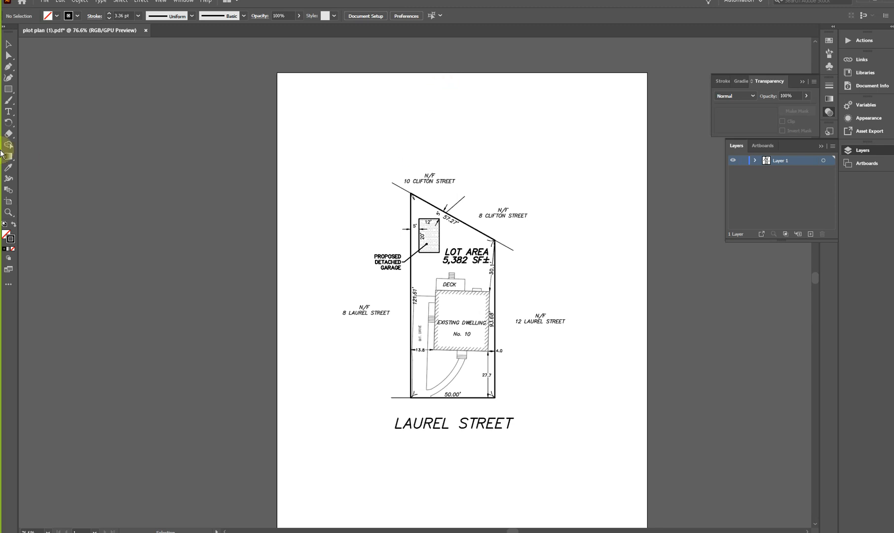
- Crop the artboard on all four sides around the remaining plot plan, to about 6.86 in wide and 8.13 in high
left_click(9, 203)
left_click_drag(462, 73, 455, 164)
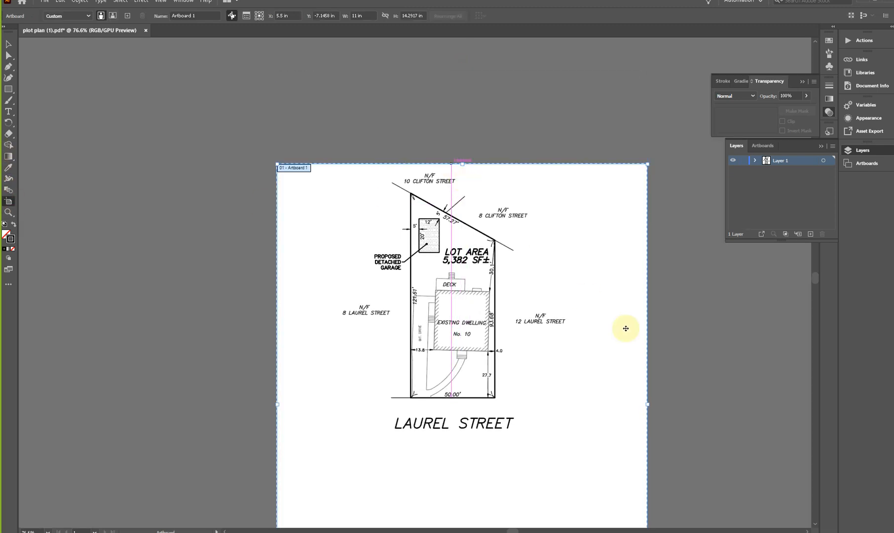
left_click_drag(649, 405, 570, 401)
scroll(456, 329, "down", 4)
scroll(456, 329, "down", 2)
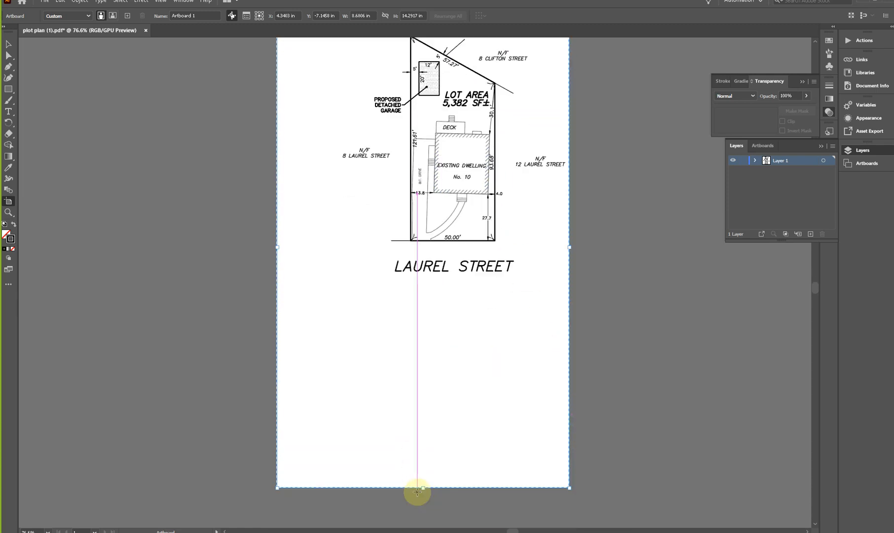
left_click_drag(419, 490, 437, 281)
scroll(437, 279, "up", 3)
left_click_drag(277, 212, 338, 203)
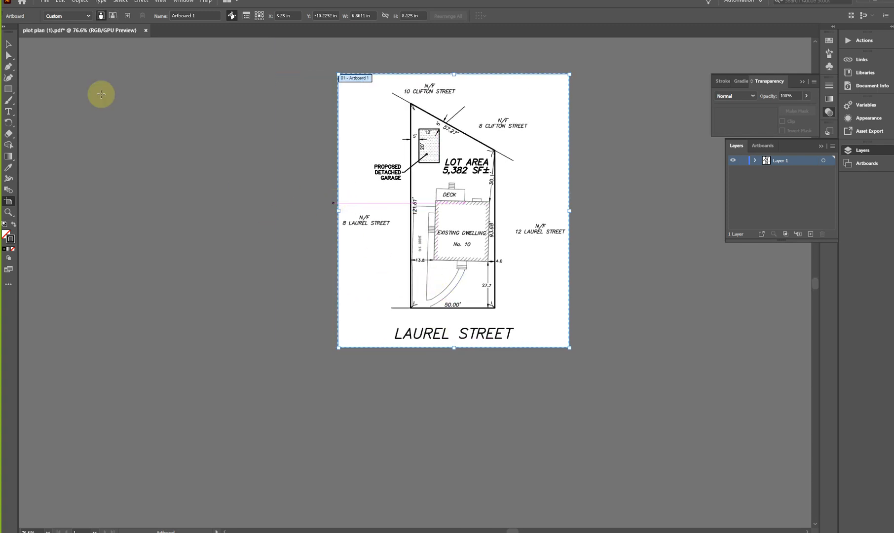
left_click(8, 44)
- Export the cleaned plan to the SURVEY folder as an AutoCAD DWG named "plot plan (1)-CLEANED VERSION", in 2010/2011/2012 format with maximum editability
left_click(45, 2)
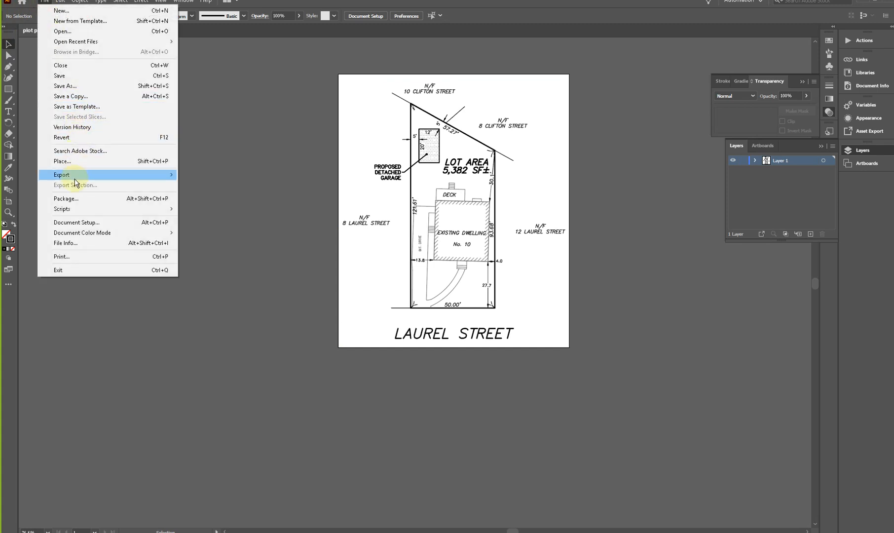
mouse_move(89, 177)
left_click(252, 187)
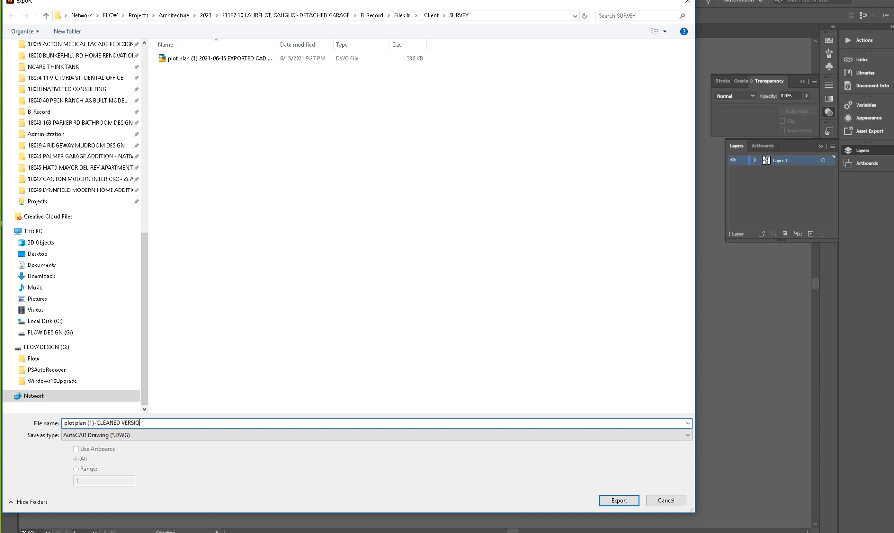
type("N")
key("Return")
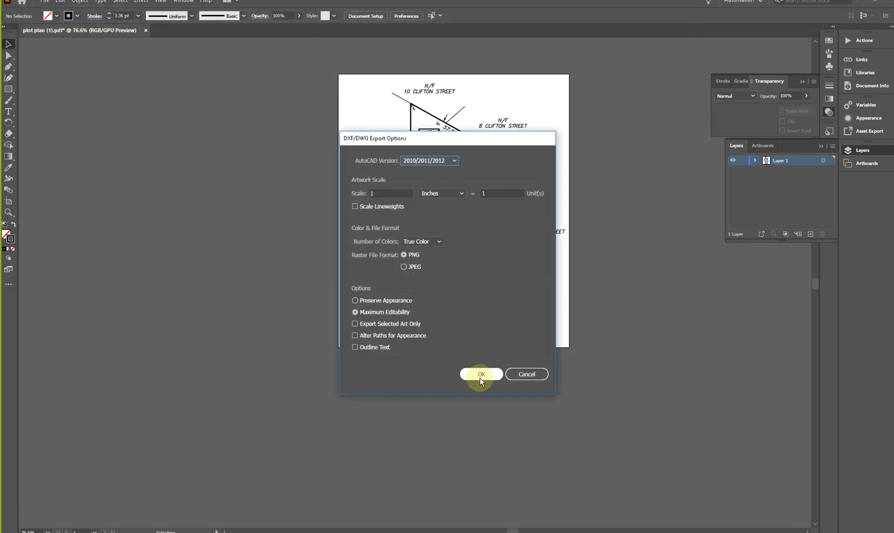
left_click(480, 374)
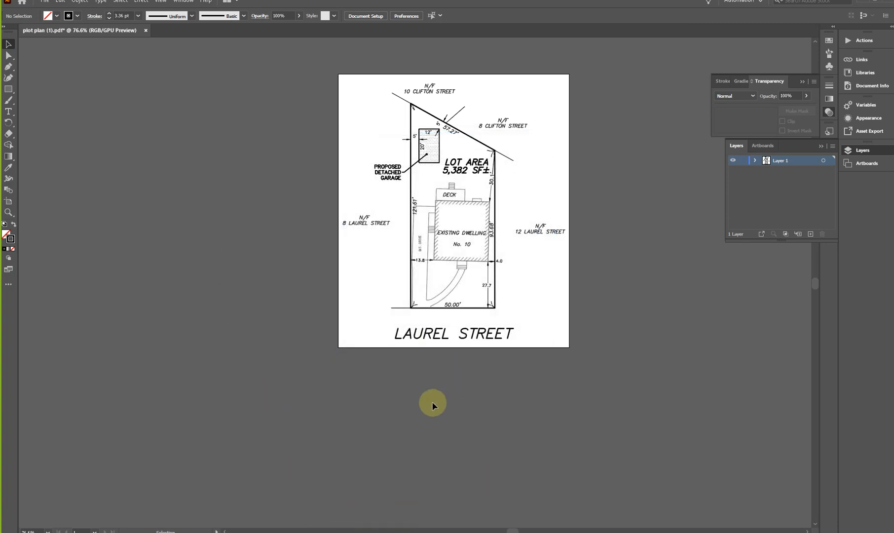
- Switch to Revit and apply a Partial Explode to the imported plot plan in the existing site plan view
left_click(863, 5)
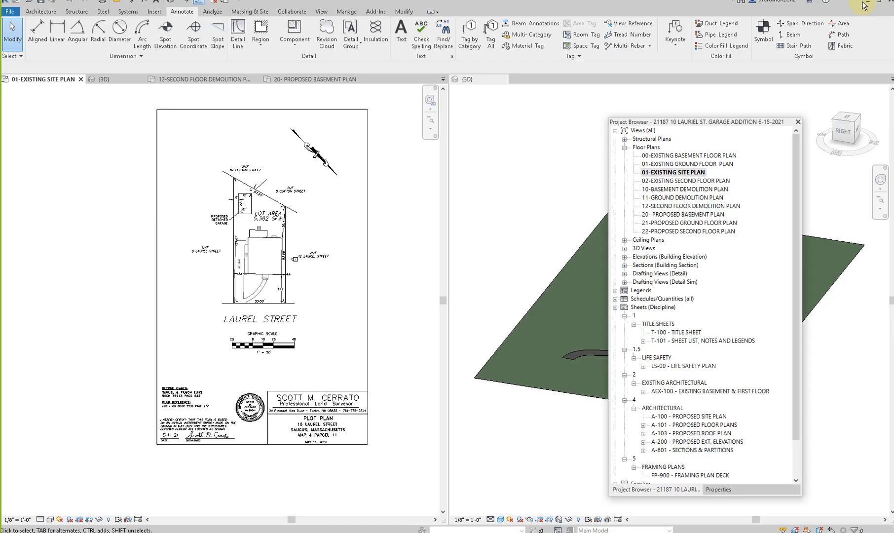
left_click(260, 345)
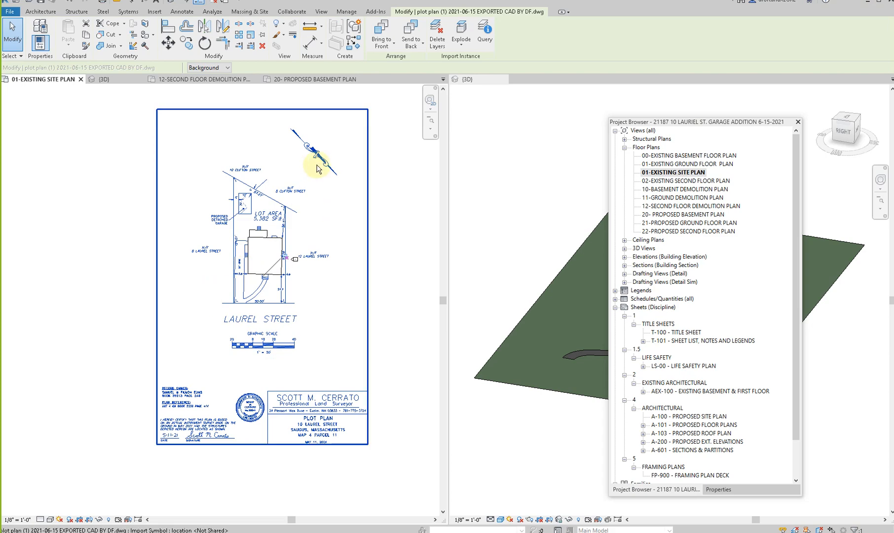
key("Escape")
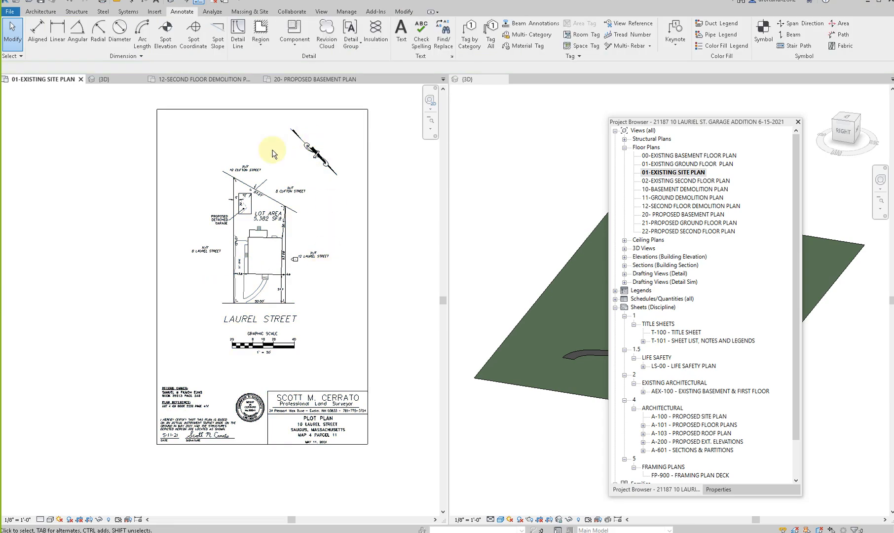
left_click(224, 310)
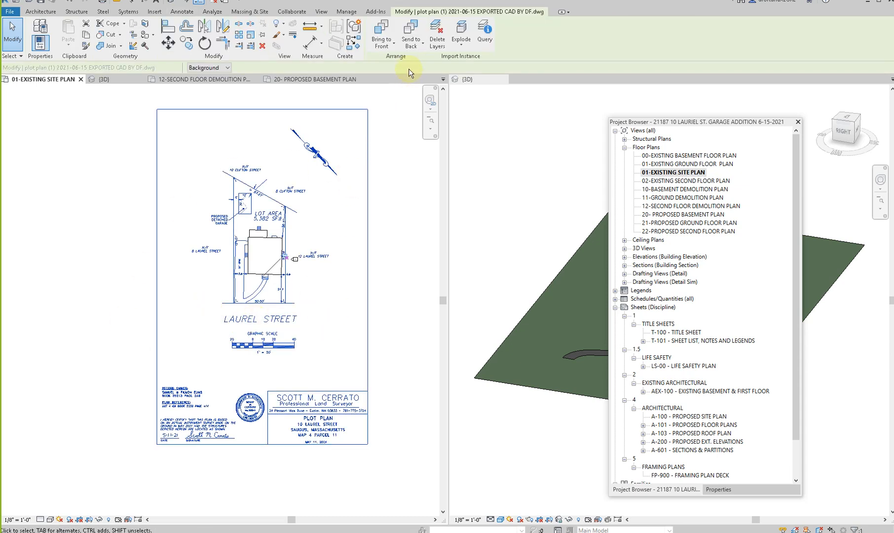
left_click(459, 43)
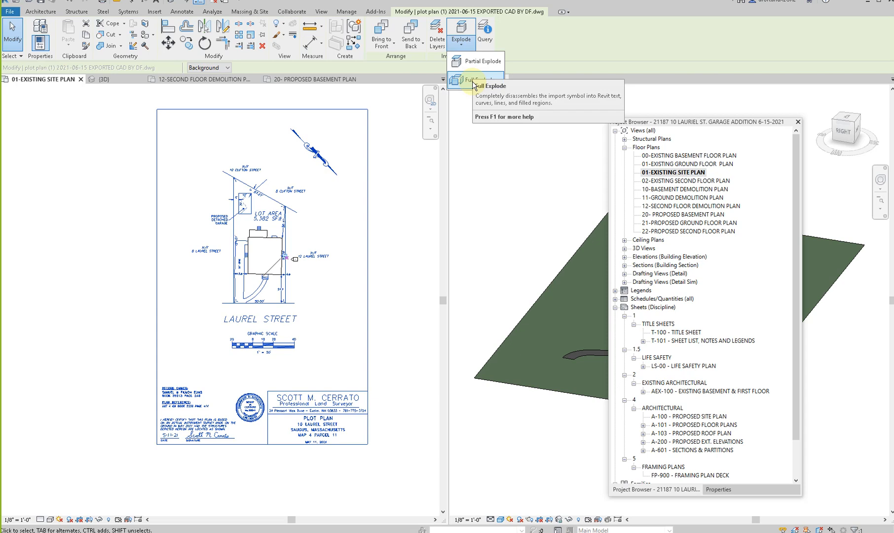
left_click(471, 62)
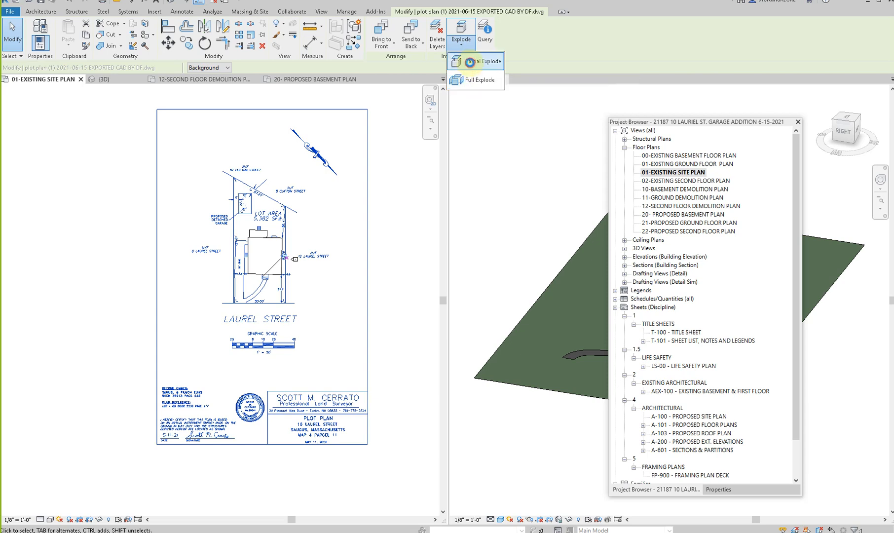
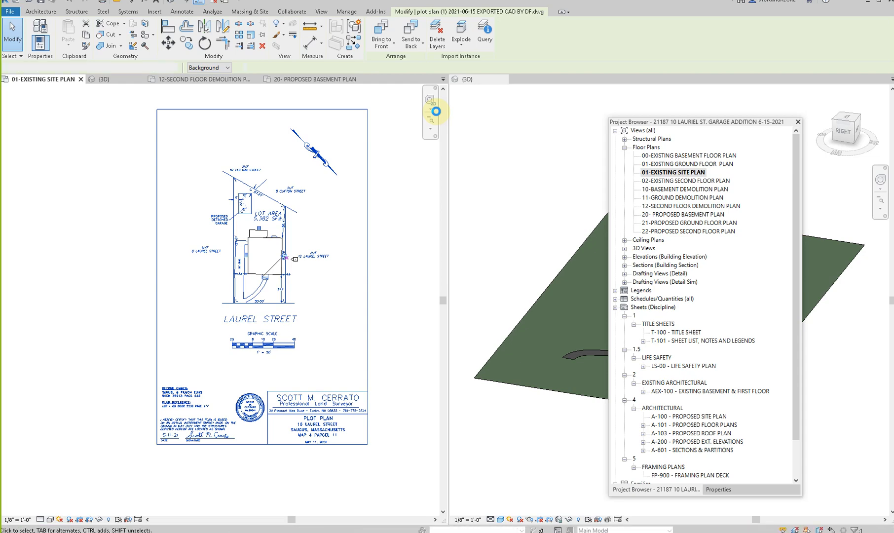
- Dismiss the save reminder and delete the exploded plan's title block, survey notes, seal, connected frame lines, street name and graphic scale
left_click(436, 111)
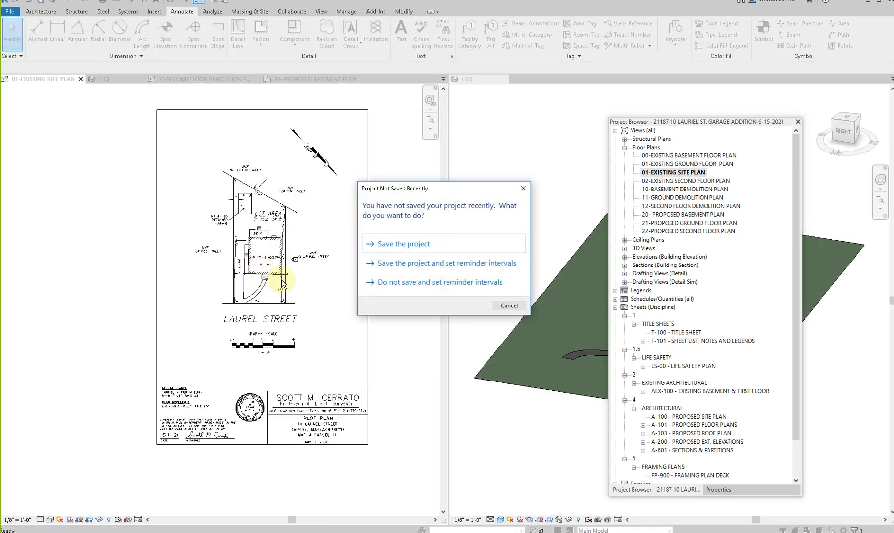
left_click(509, 306)
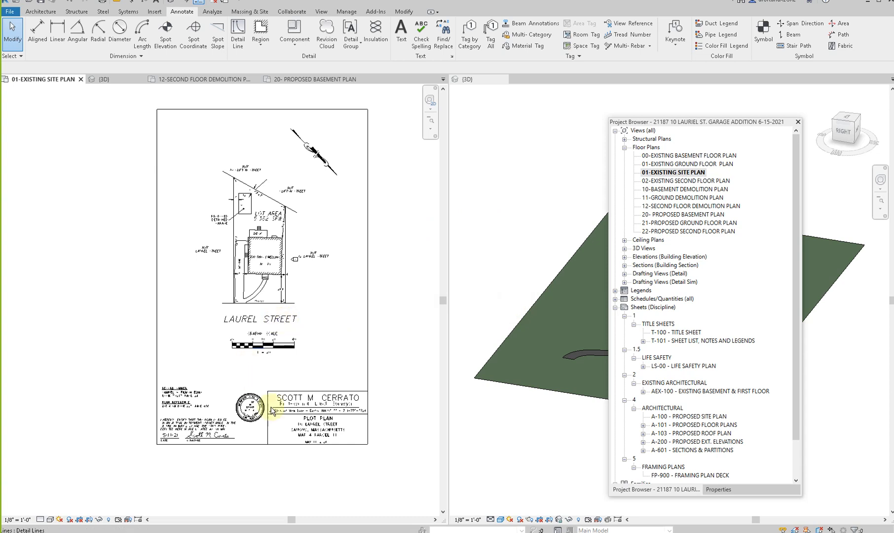
left_click_drag(411, 376, 89, 480)
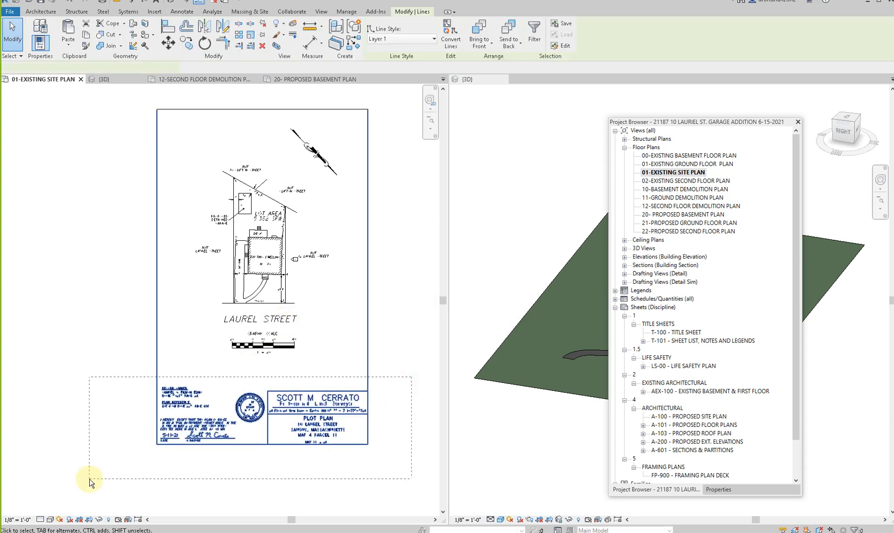
key("Delete")
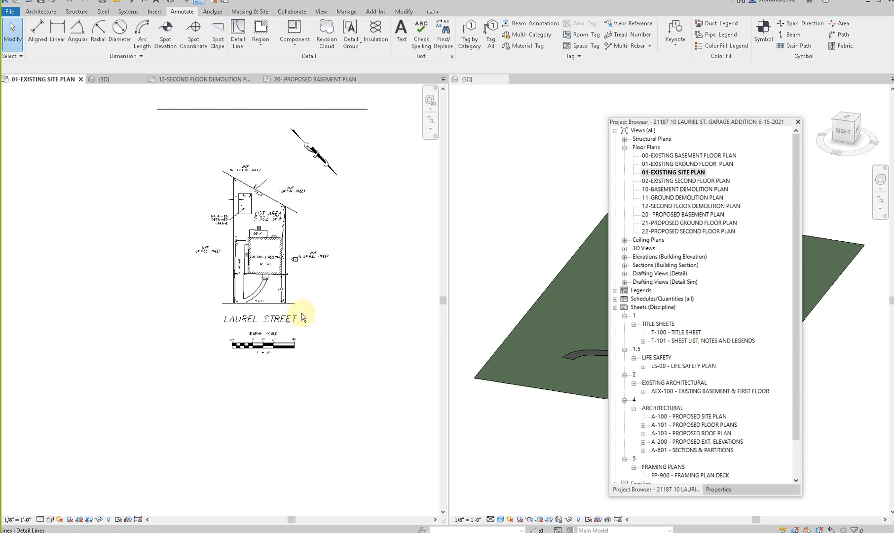
left_click_drag(320, 313, 167, 377)
key("Delete")
- Review the available detail line styles and examine the line style assigned to the exploded side and rear property lines
scroll(294, 261, "up", 5)
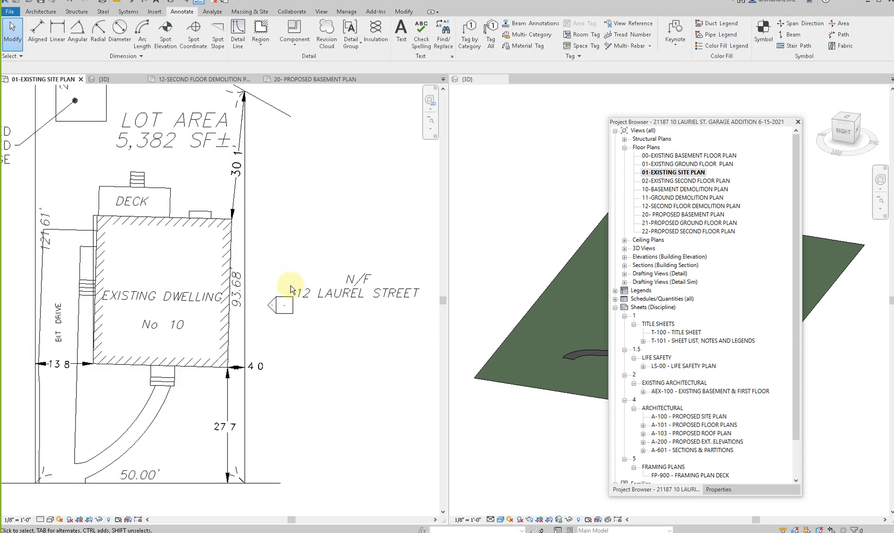
scroll(291, 290, "down", 6)
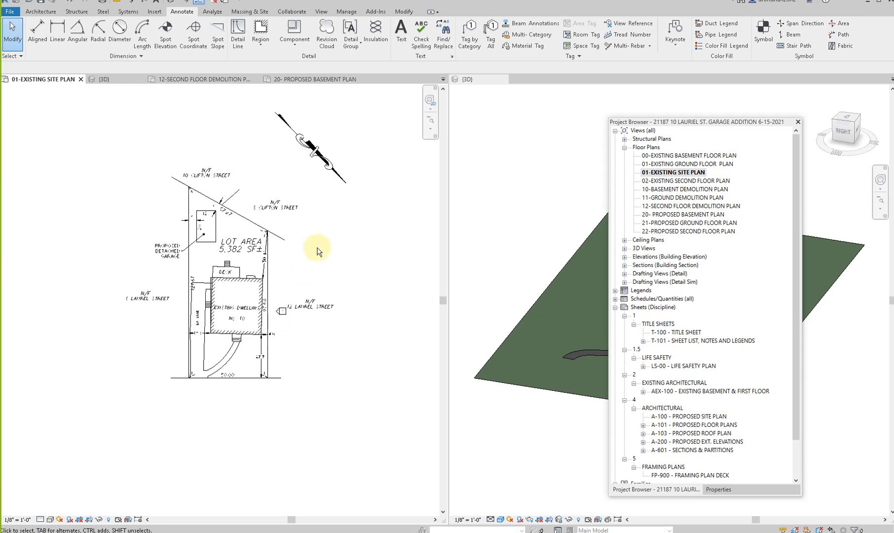
left_click(718, 489)
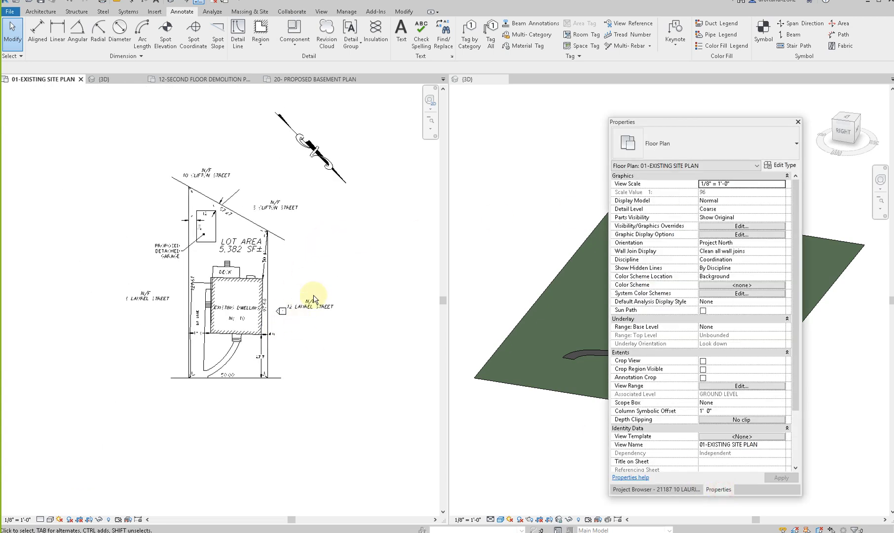
key("d")
key("l")
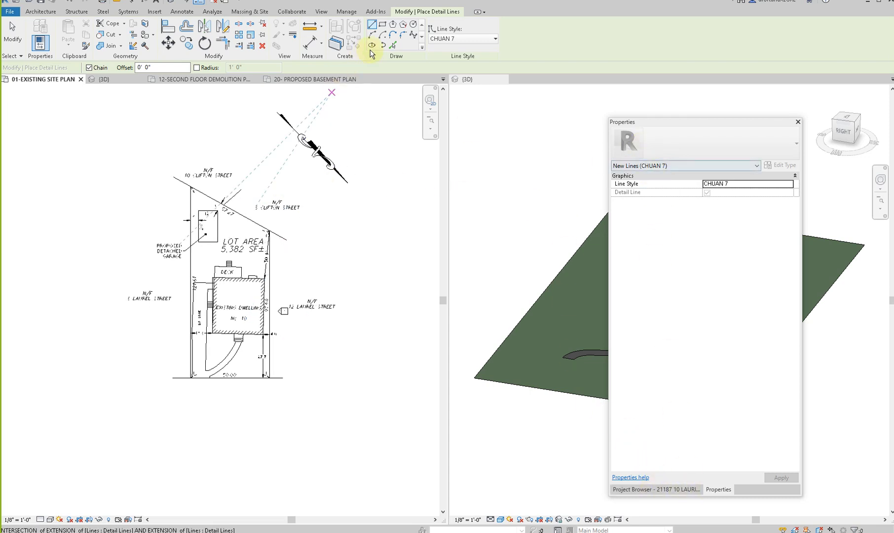
left_click(455, 38)
scroll(472, 149, "down", 10)
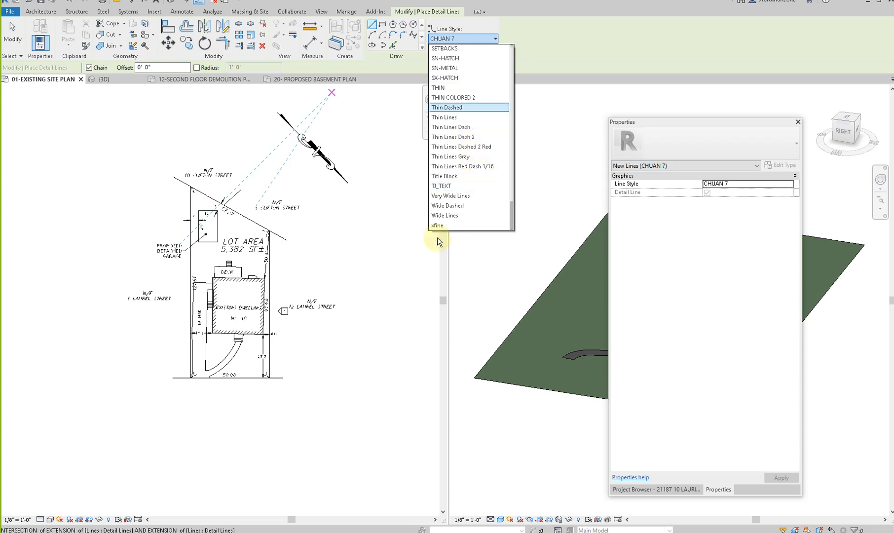
key("Escape")
key("Escape")
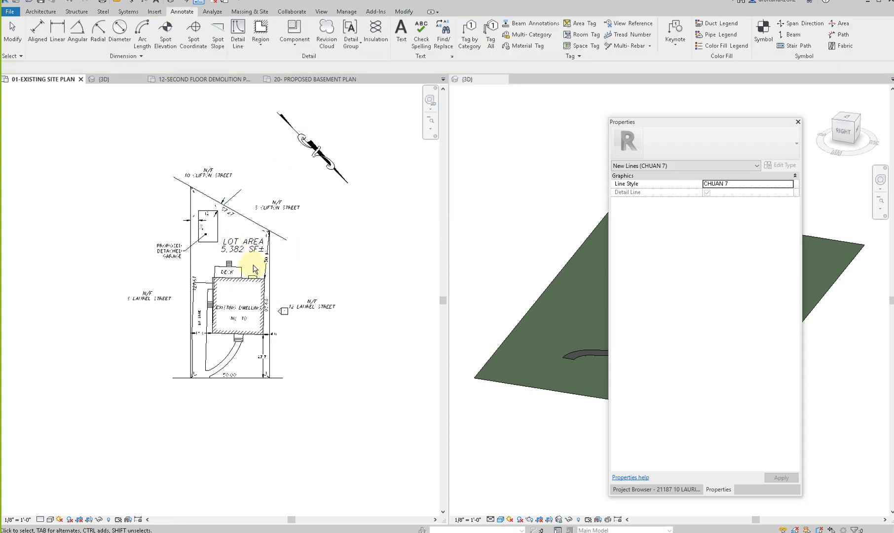
scroll(249, 274, "up", 5)
left_click(299, 277)
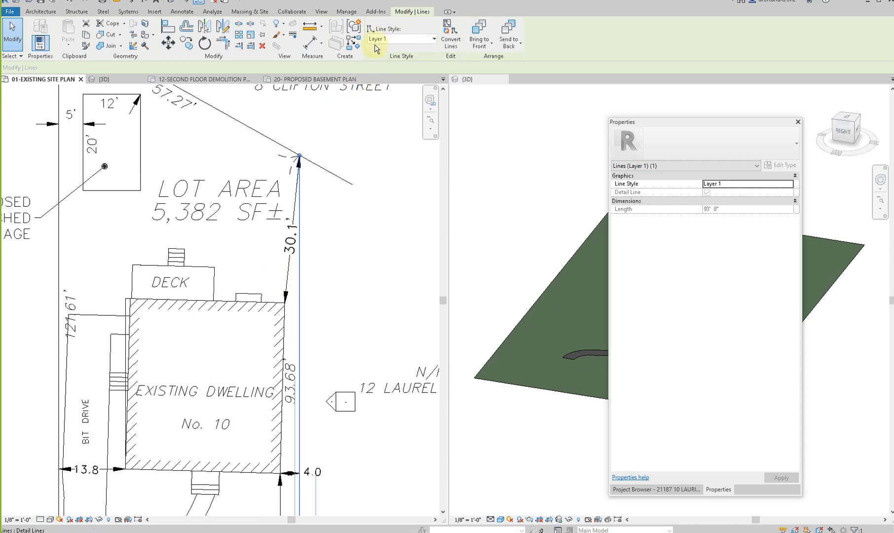
left_click(254, 131)
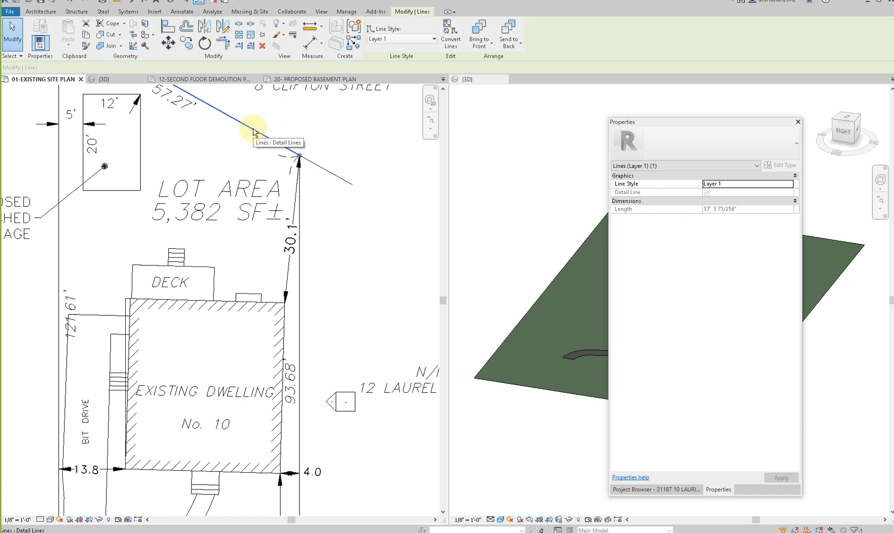
key("Escape")
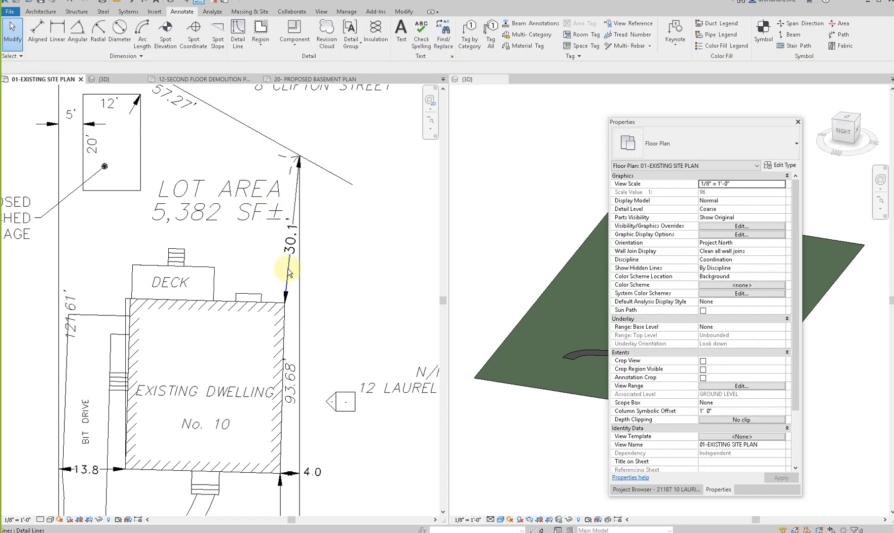
- Delete the remaining horizontal sheet border line above the exploded plot plan
scroll(289, 271, "down", 2)
scroll(289, 272, "down", 3)
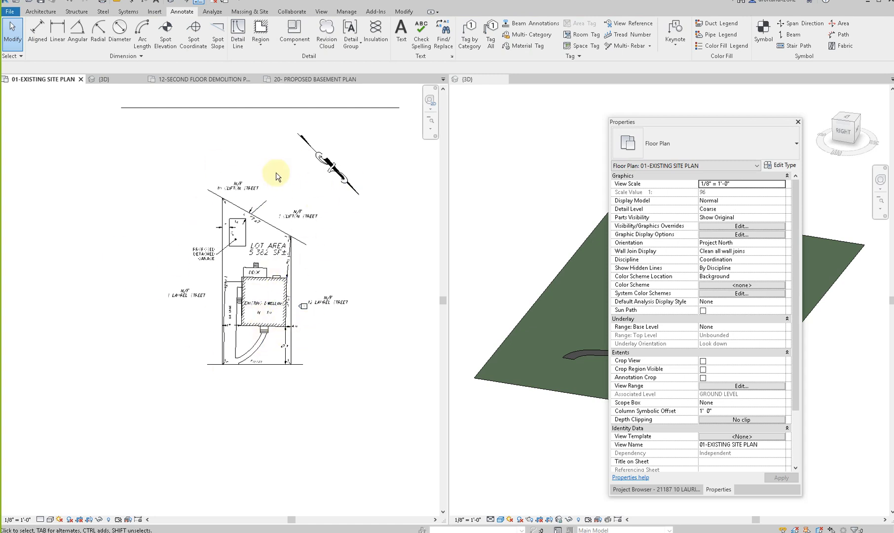
left_click(288, 109)
key("Delete")
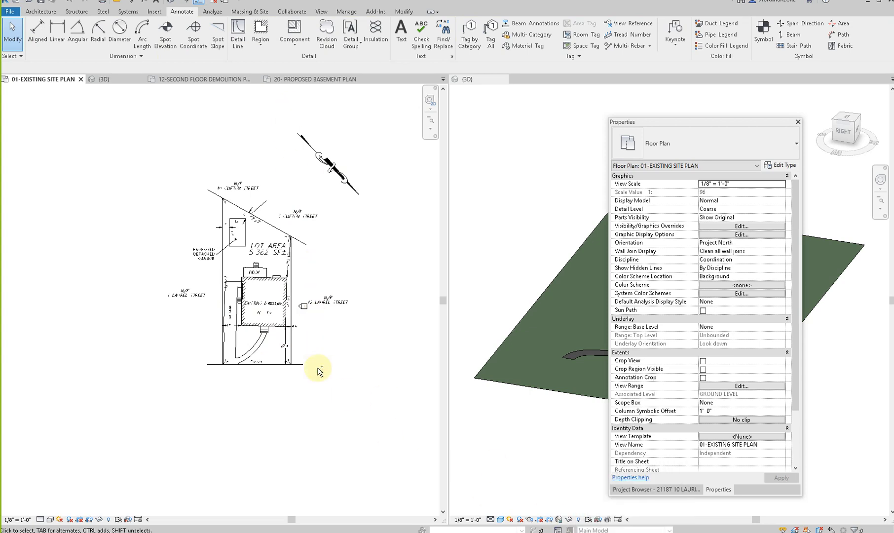
- Examine the individual lines of the exploded plot plan by selecting parts of it and the whole drawing
scroll(279, 257, "up", 5)
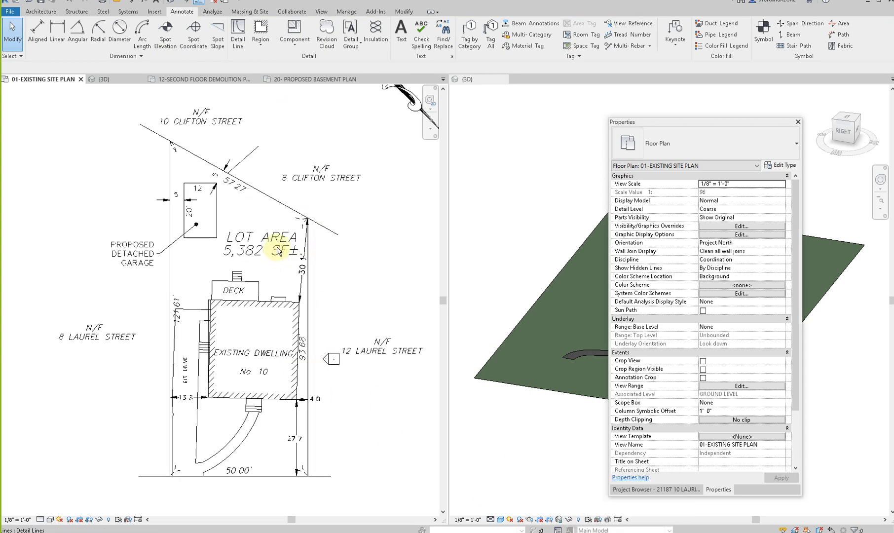
left_click(213, 251)
key("Escape")
scroll(214, 250, "down", 4)
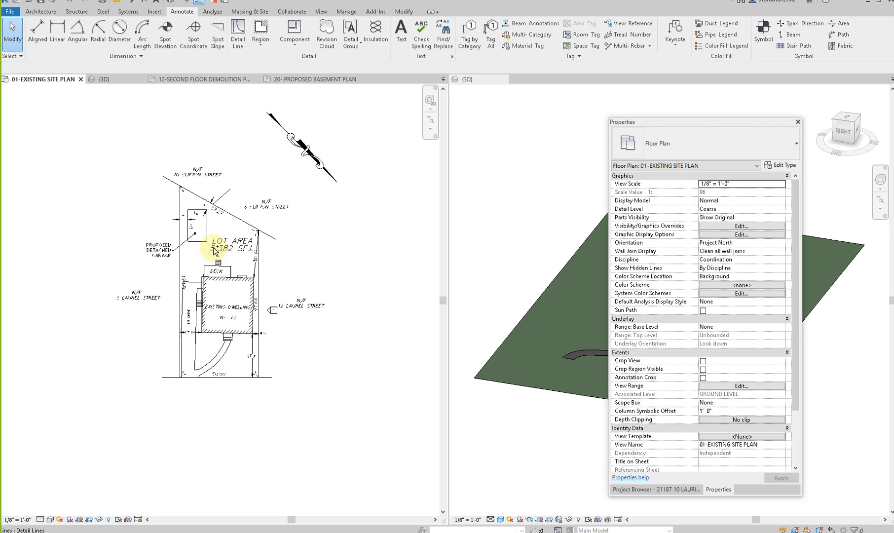
scroll(213, 251, "down", 2)
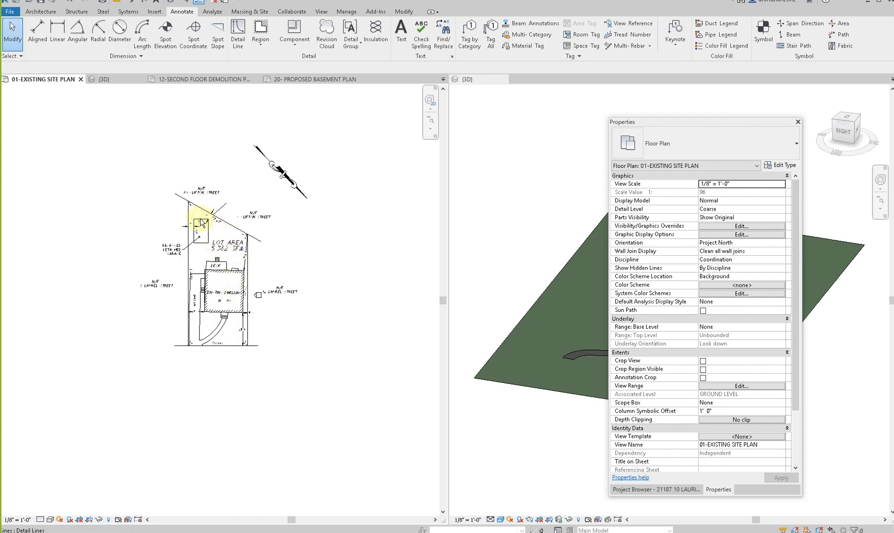
left_click_drag(116, 104, 376, 419)
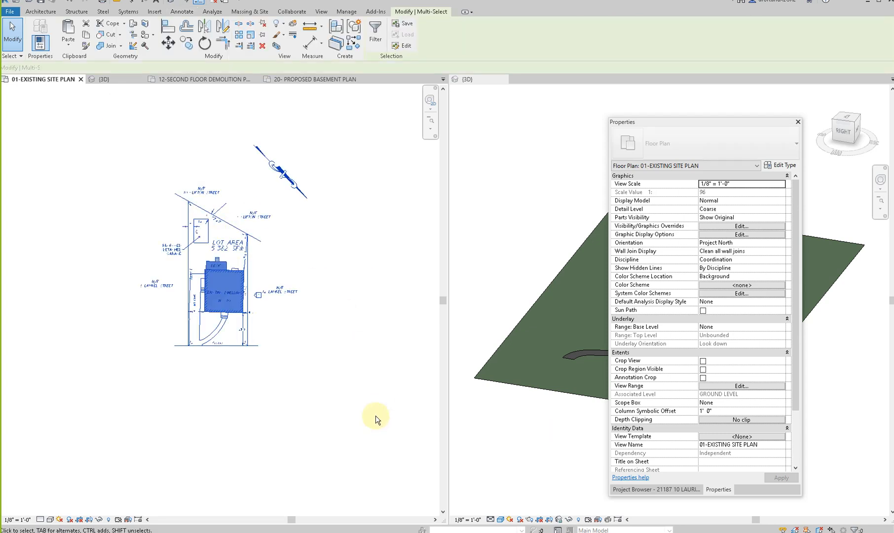
left_click(373, 414)
left_click_drag(107, 132, 302, 416)
left_click(300, 397)
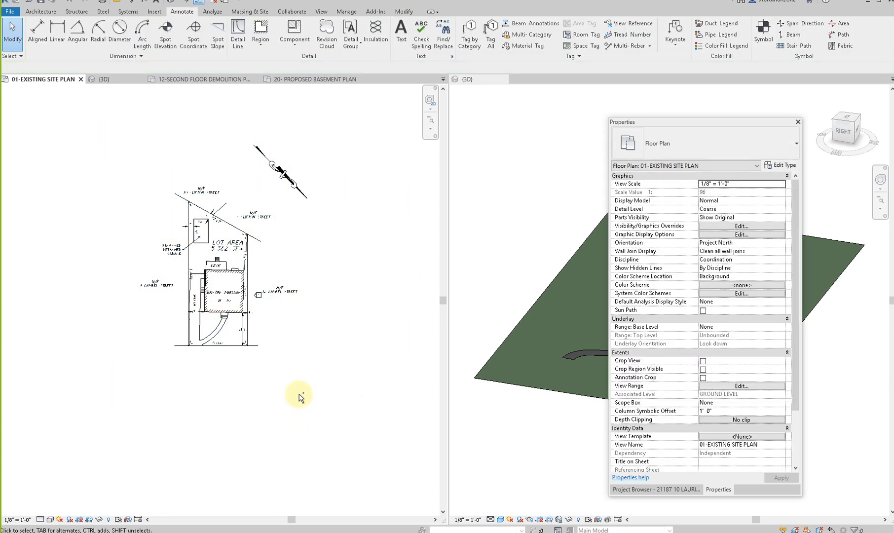
- Undo the deletions and the partial explode, going back to the intact plot plan import with the house and deck masked
key("ctrl+z")
key("ctrl+z")
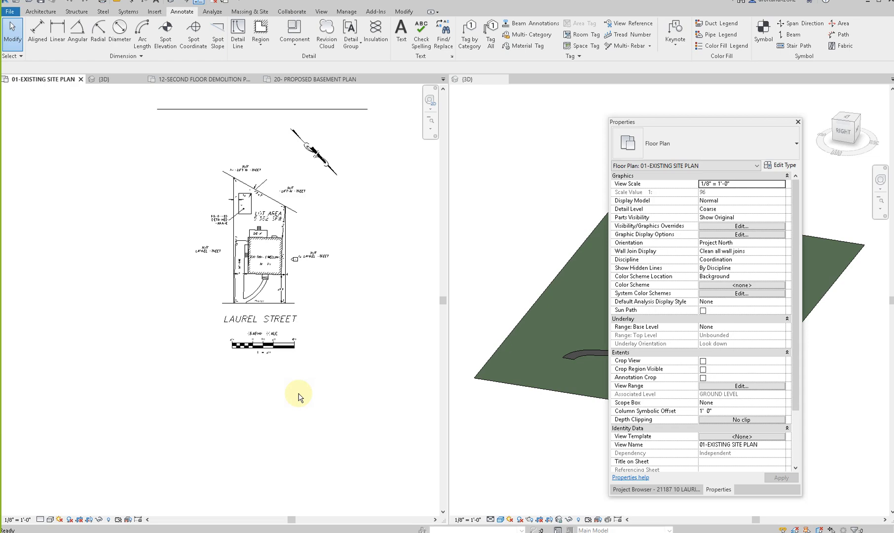
key("ctrl+z")
key("ctrl+z")
key("ctrl+z")
key("ctrl+z")
key("ctrl+z")
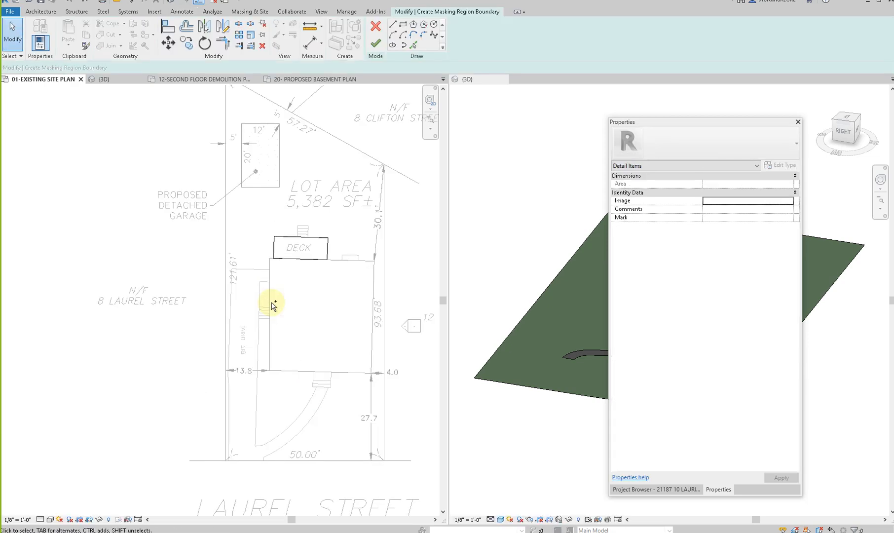
key("ctrl+z")
key("ctrl+z")
key("ctrl+z")
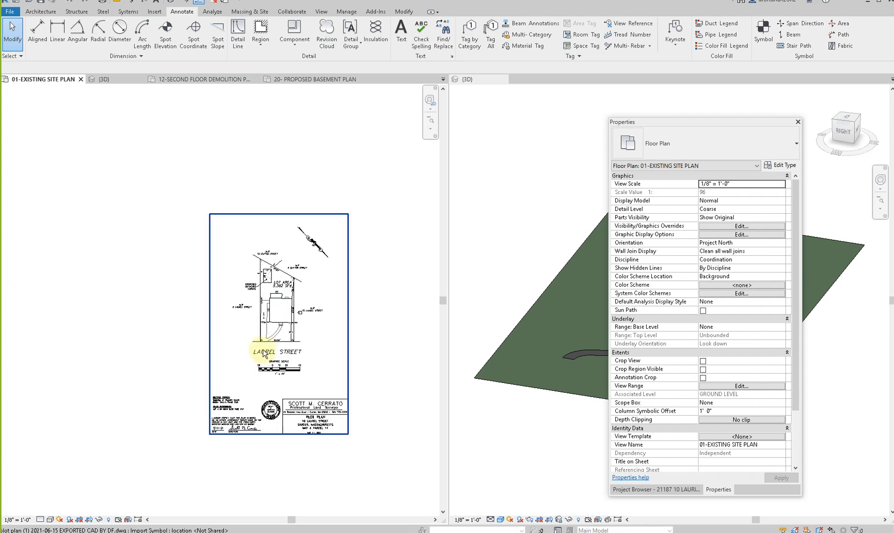
- Delete the original plot plan import and import "plot plan (1)-CLEANED VERSION.dwg" from the SURVEY folder for the current view only
left_click(264, 353)
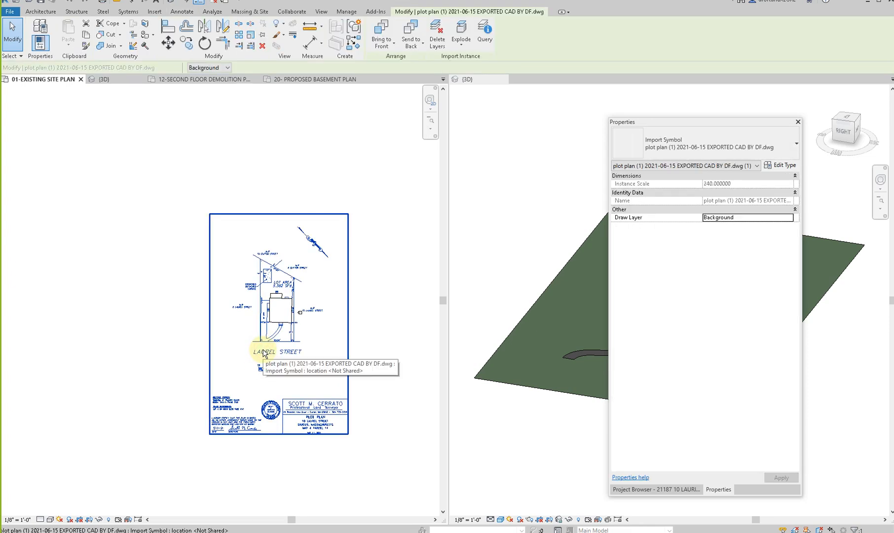
key("Delete")
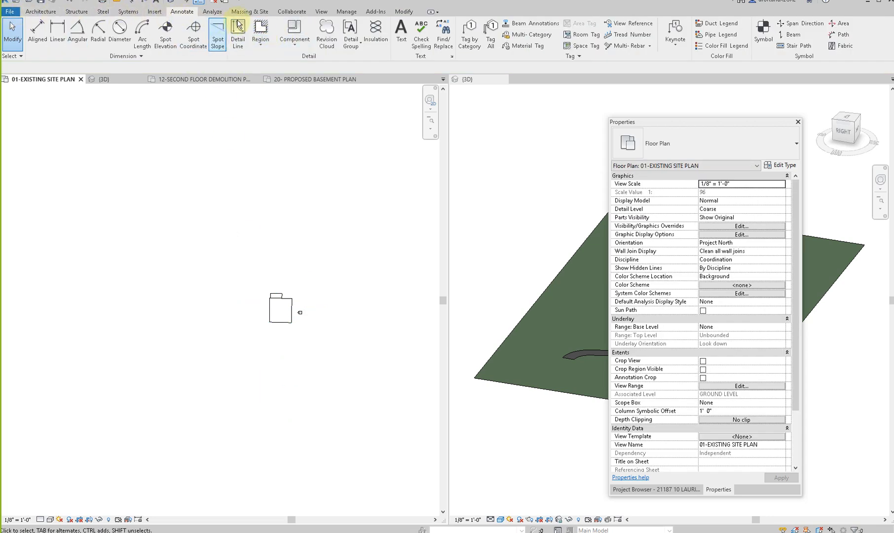
left_click(154, 12)
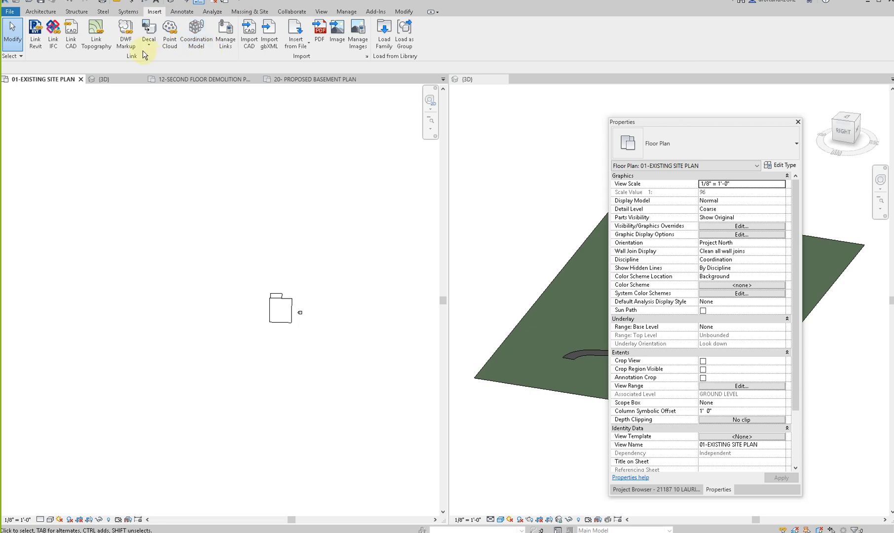
left_click(250, 50)
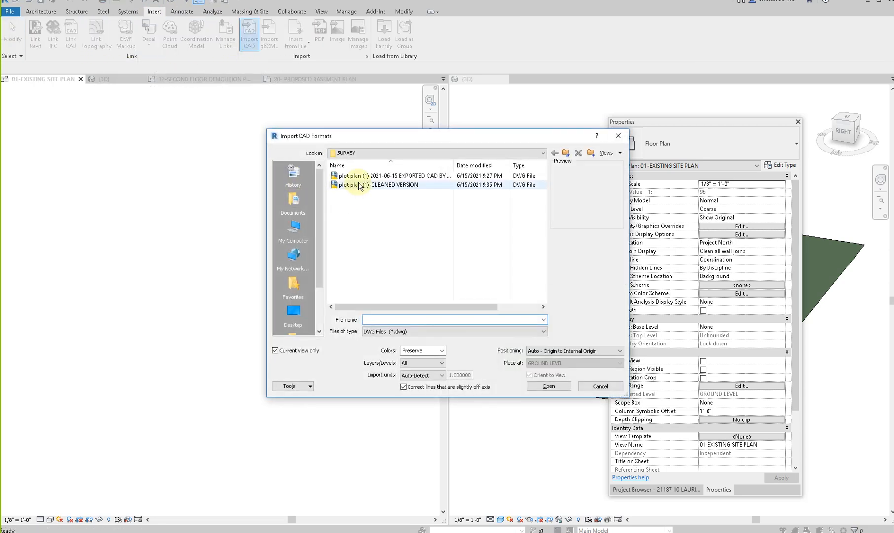
left_click(361, 184)
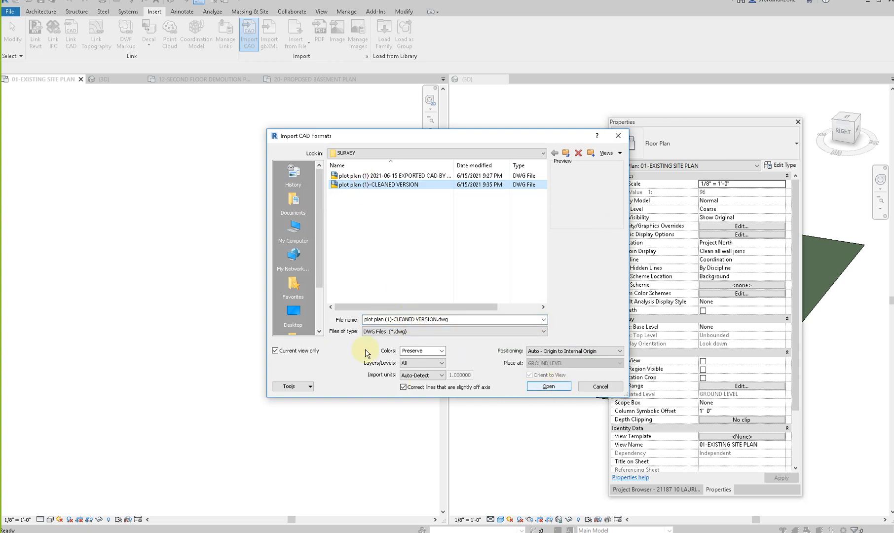
left_click(539, 387)
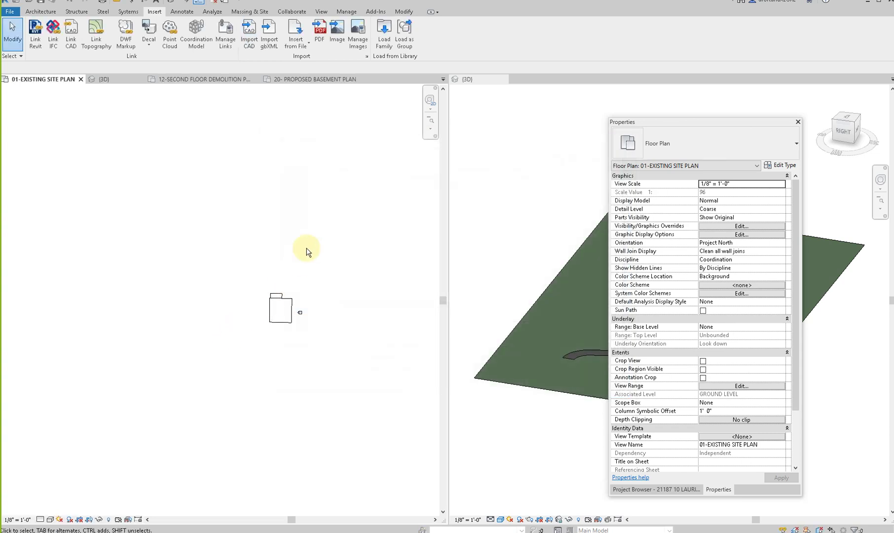
- Select the cleaned plot plan import beside the deck outline and resize it by a factor of 240 along its 50.00' front lot line
left_click(429, 129)
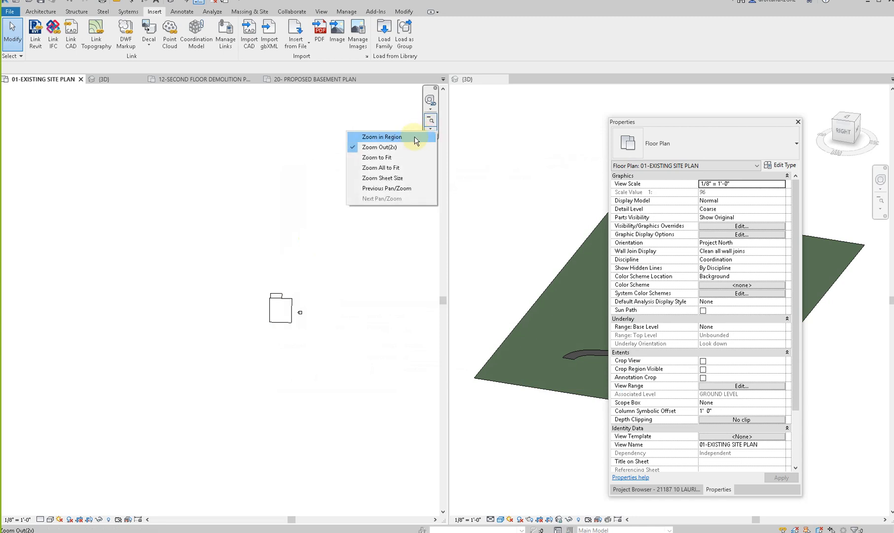
left_click(392, 157)
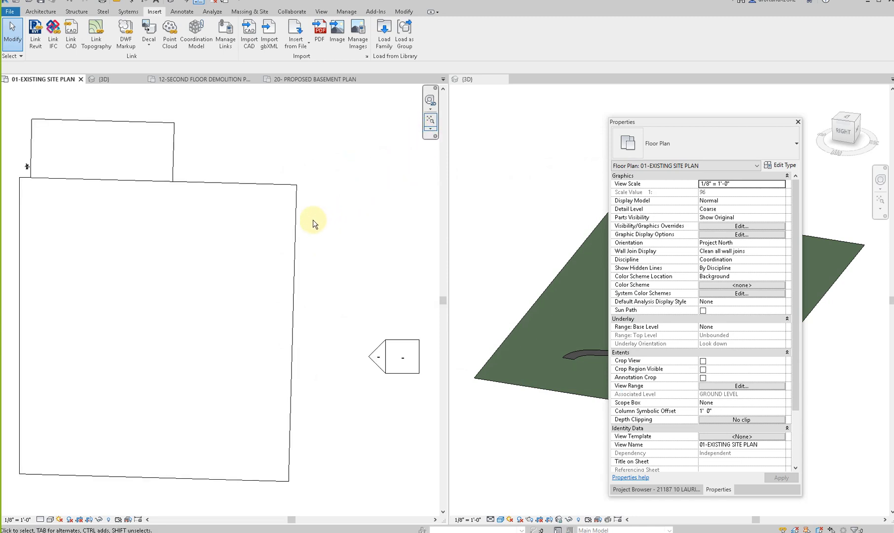
scroll(28, 168, "up", 5)
left_click(30, 163)
scroll(116, 200, "up", 2)
middle_click_drag(116, 200, 383, 298)
scroll(237, 243, "up", 5)
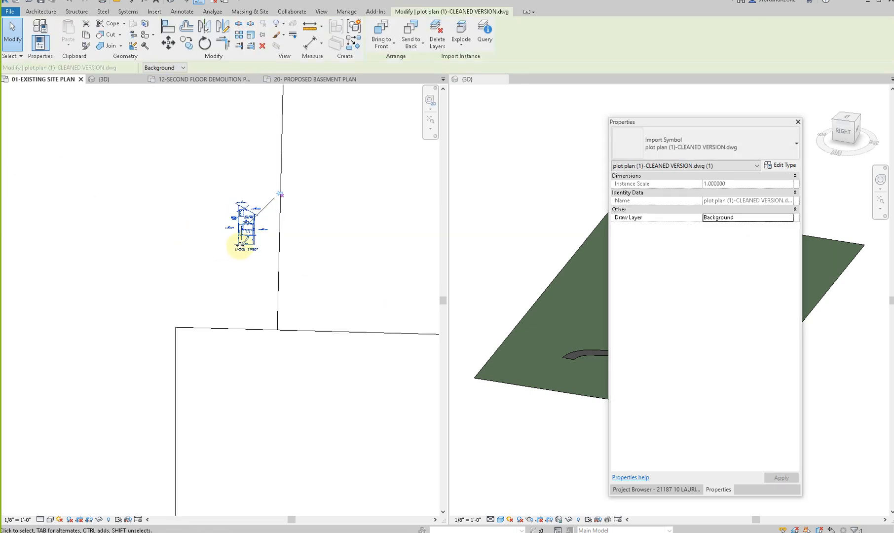
scroll(270, 251, "up", 5)
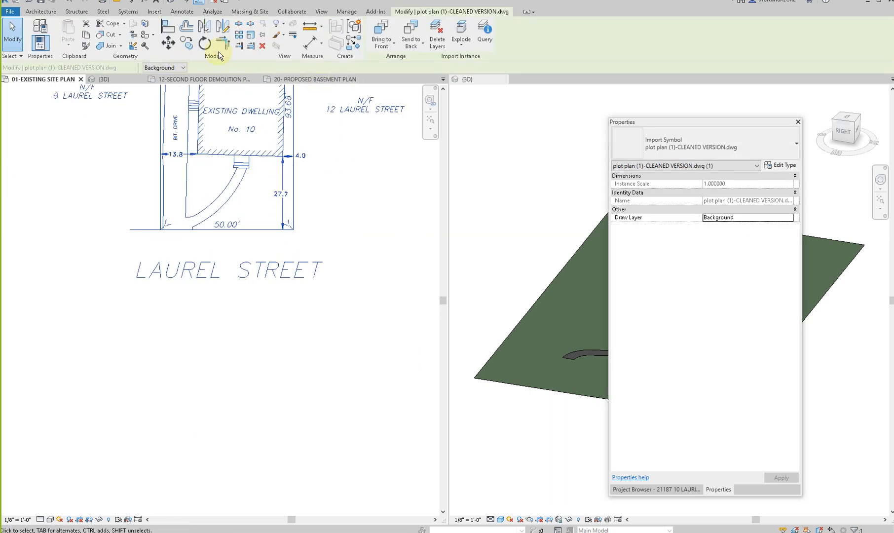
left_click(250, 36)
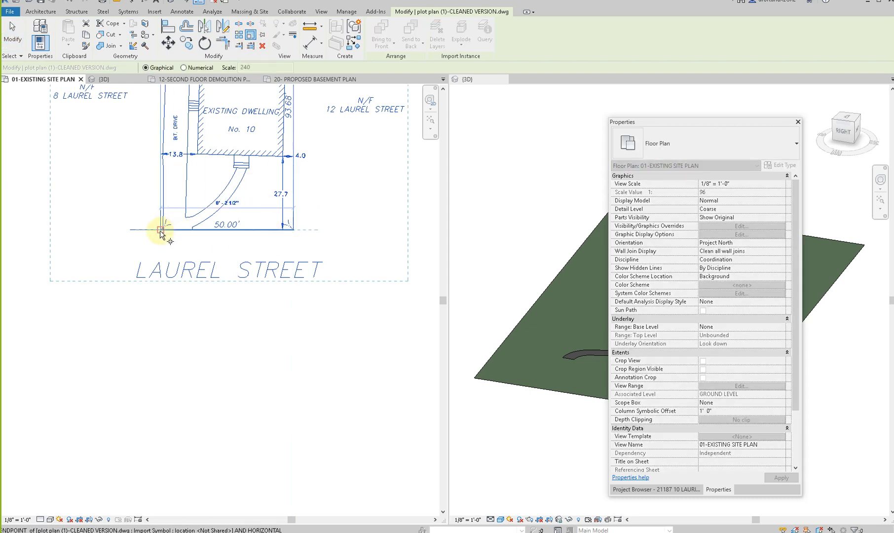
scroll(163, 231, "up", 4)
scroll(164, 231, "down", 2)
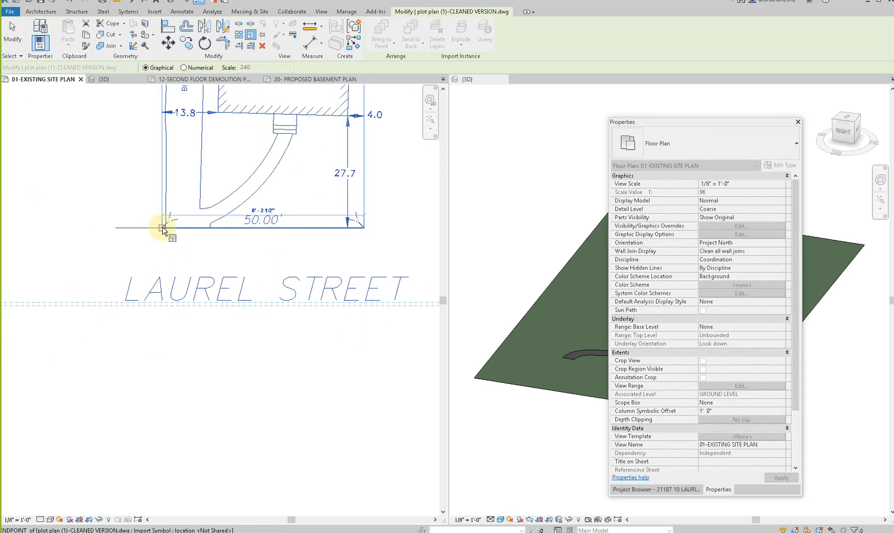
left_click(112, 229)
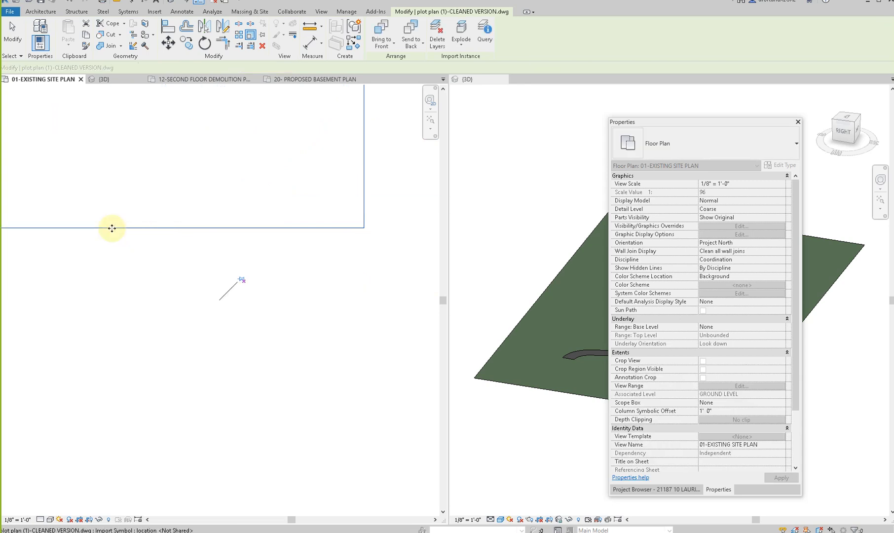
left_click(121, 315)
- Check the import's scale by dimensioning from the dwelling's front corner to the Laurel Street lot line, and delete that dimension
scroll(115, 315, "down", 4)
middle_click_drag(74, 318, 316, 318)
scroll(315, 318, "down", 2)
scroll(230, 329, "down", 4)
scroll(134, 328, "down", 1)
middle_click_drag(136, 329, 245, 351)
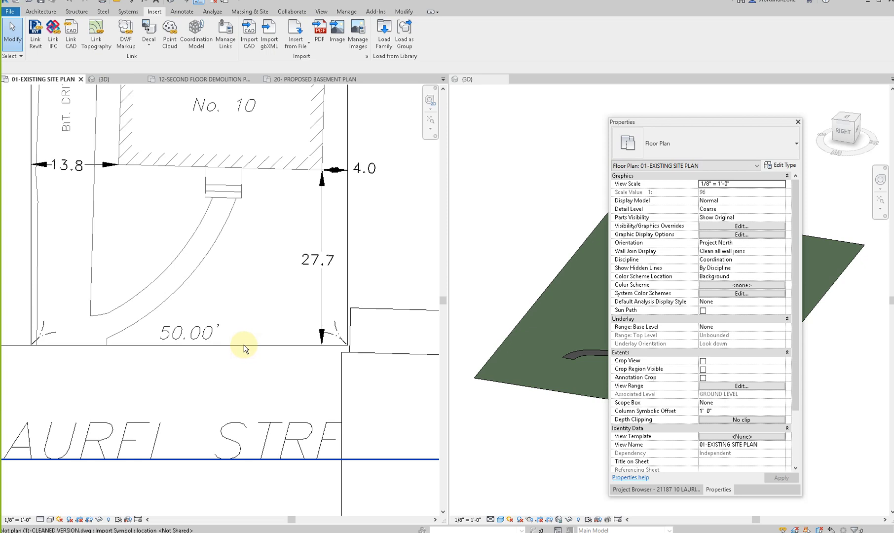
key("d")
key("i")
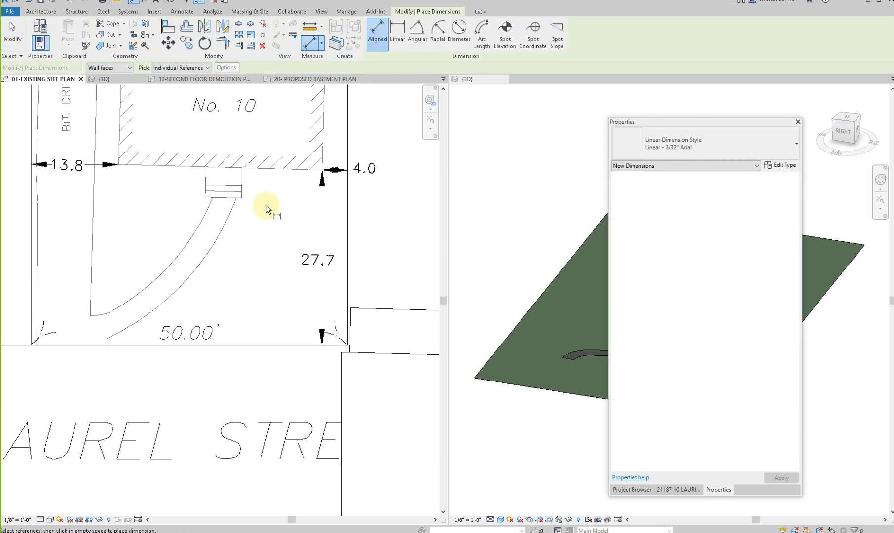
left_click(325, 172)
scroll(299, 207, "up", 2)
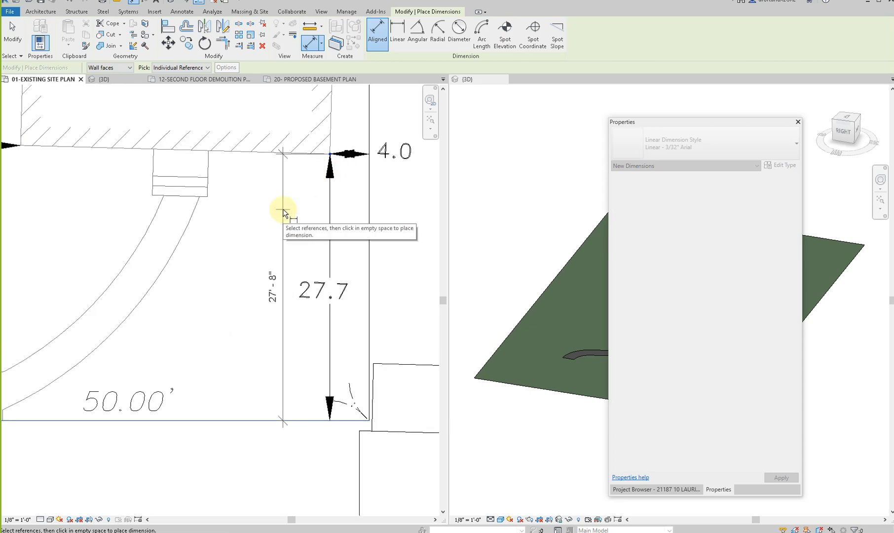
scroll(282, 209, "down", 3)
scroll(283, 208, "up", 3)
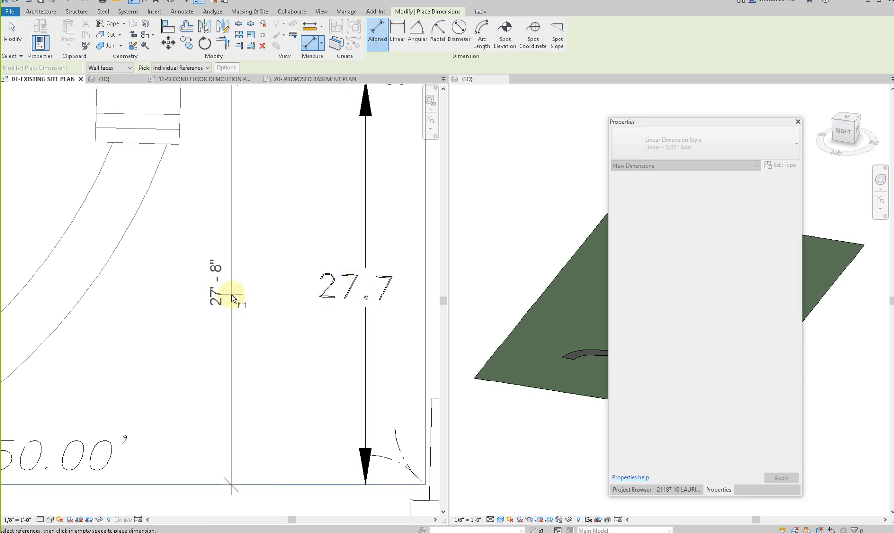
scroll(236, 290, "down", 4)
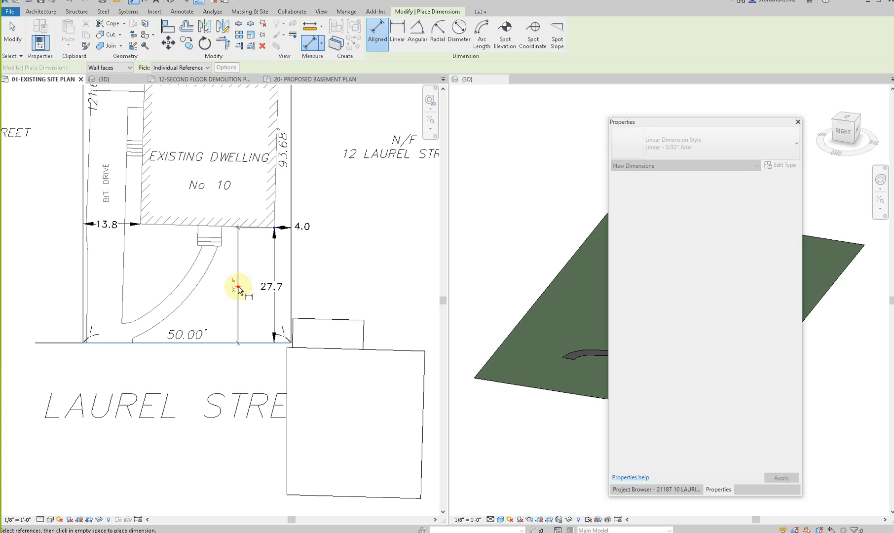
left_click(238, 287)
key("Escape")
key("Escape")
left_click(238, 249)
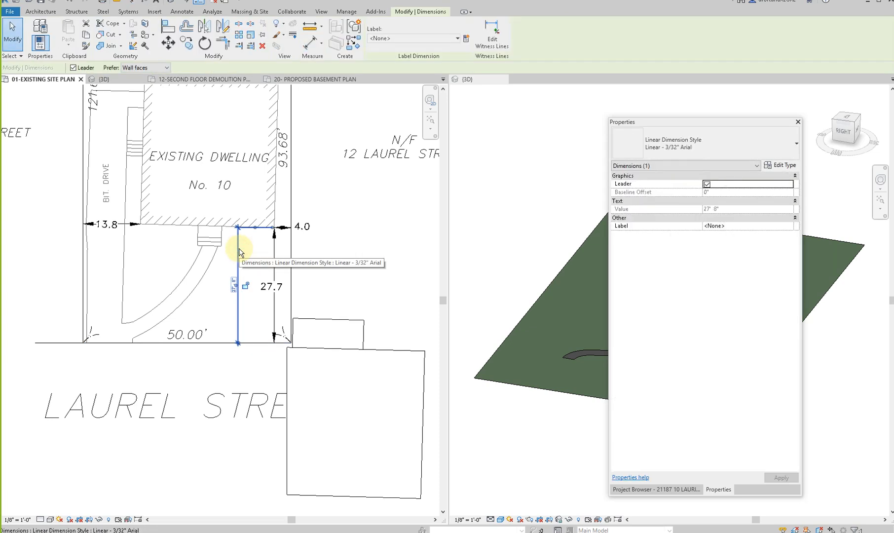
key("Delete")
- Examine the 27.7, 13.8 and 4.0 setback labels and the front lot line on the scaled plot plan
scroll(274, 301, "up", 1)
scroll(274, 301, "up", 3)
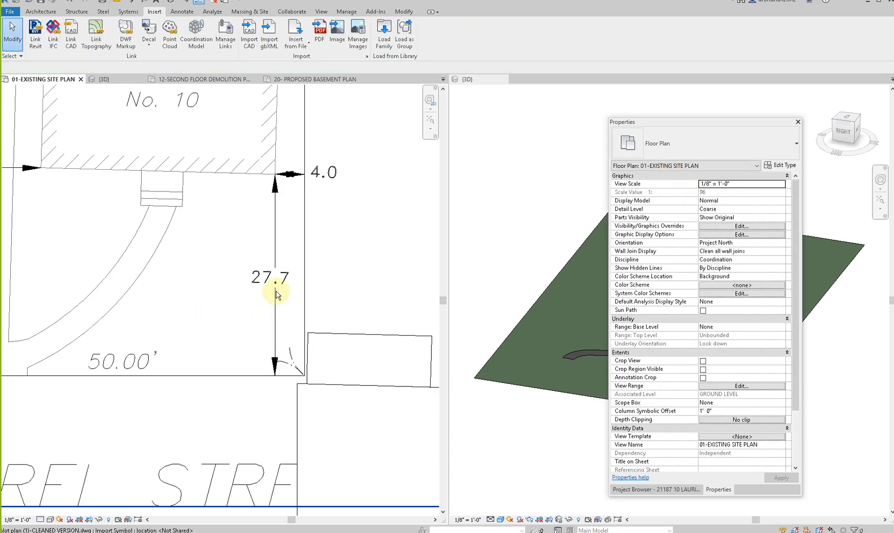
scroll(276, 293, "down", 5)
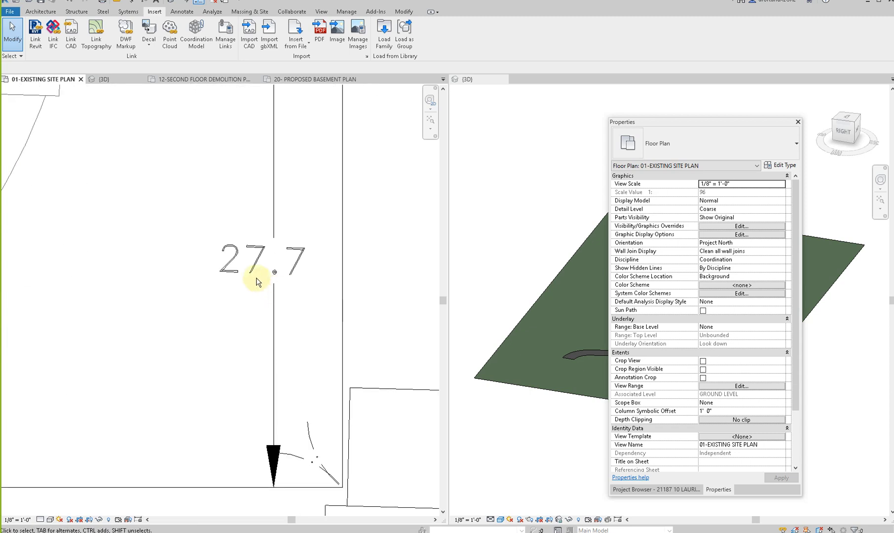
middle_click_drag(235, 295, 306, 284)
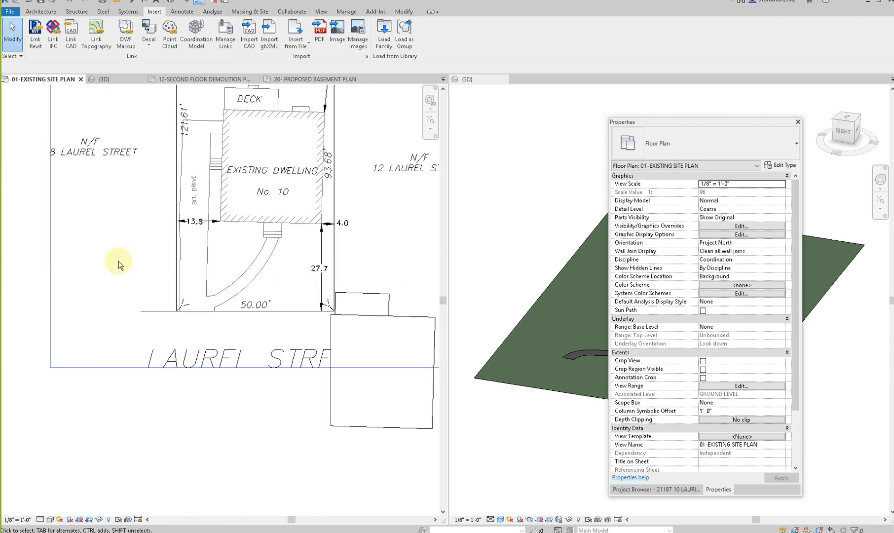
scroll(370, 265, "up", 3)
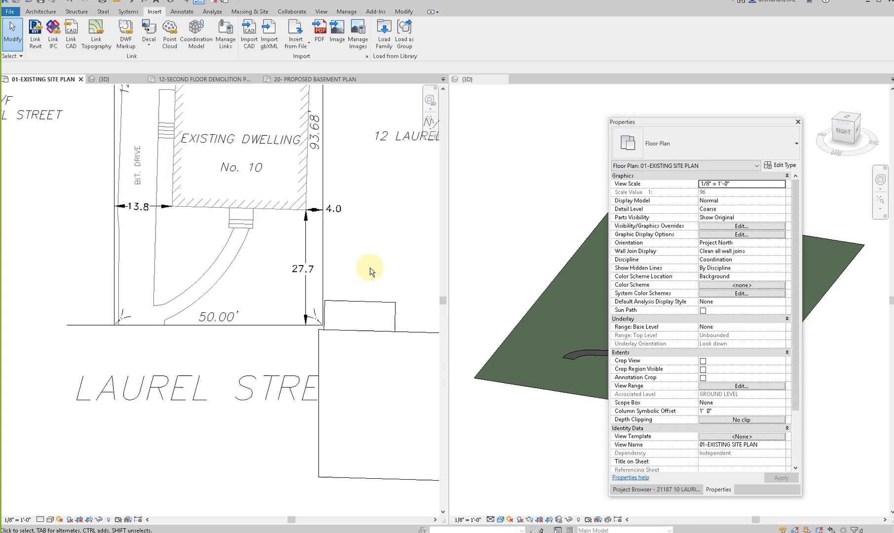
middle_click_drag(365, 329, 375, 287)
middle_click_drag(167, 269, 301, 270)
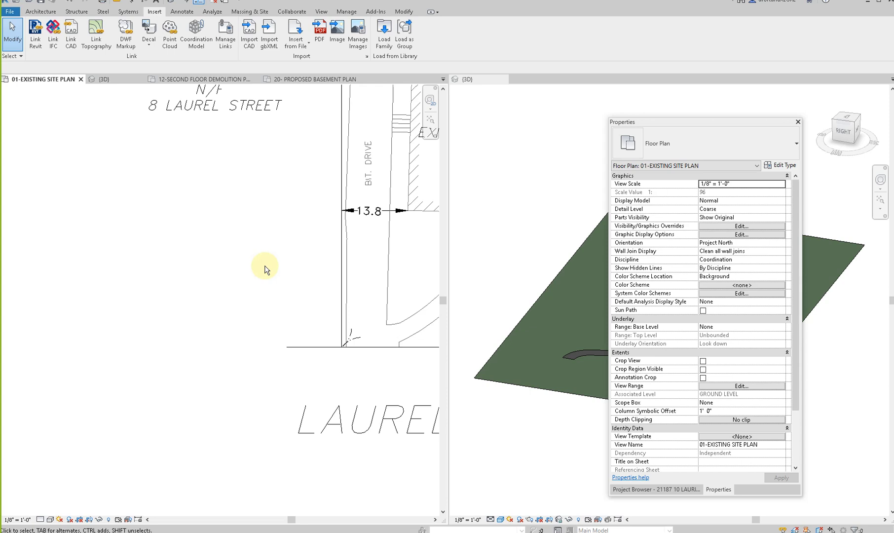
middle_click_drag(316, 309, 208, 337)
middle_click_drag(409, 330, 221, 323)
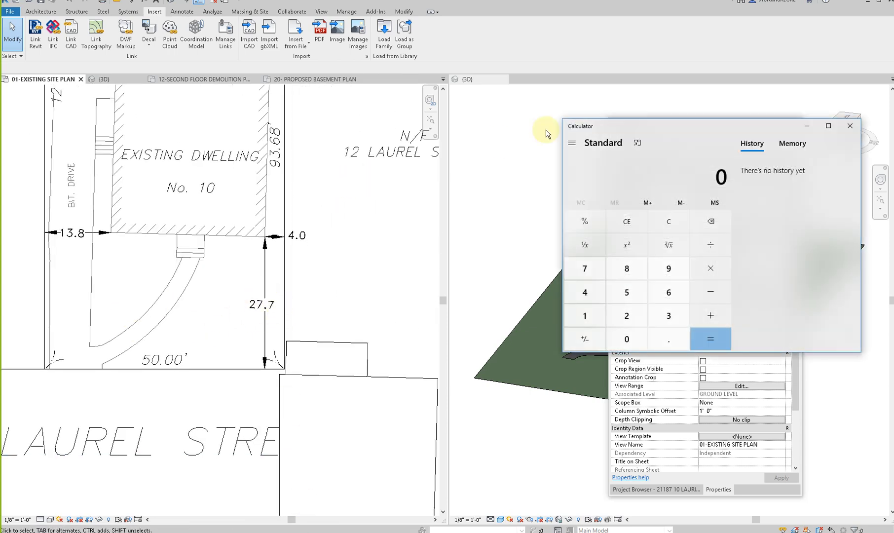
- Switch to Calculator and convert 12 inches and 8 inches to decimal feet by dividing each by 12
mouse_move(634, 132)
left_mouse_down()
mouse_move(275, 131)
mouse_move(412, 119)
left_mouse_up()
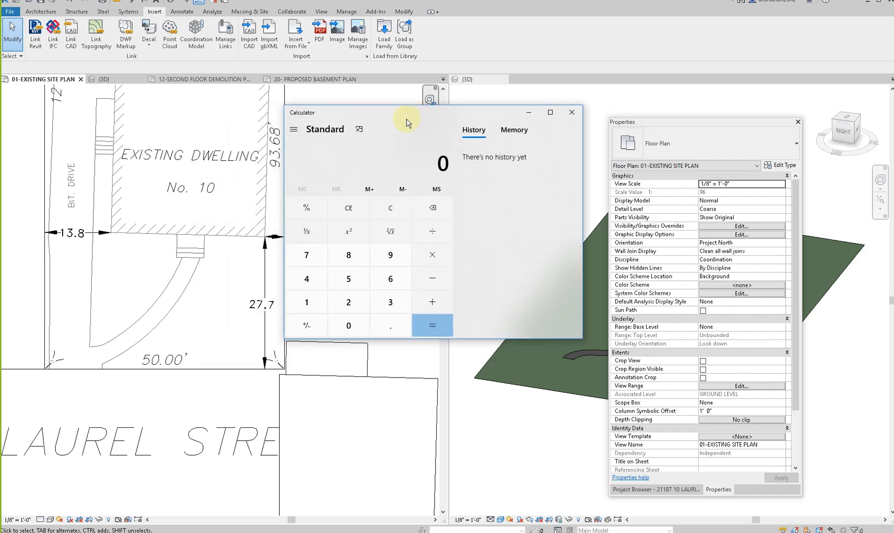
key("1")
key("2")
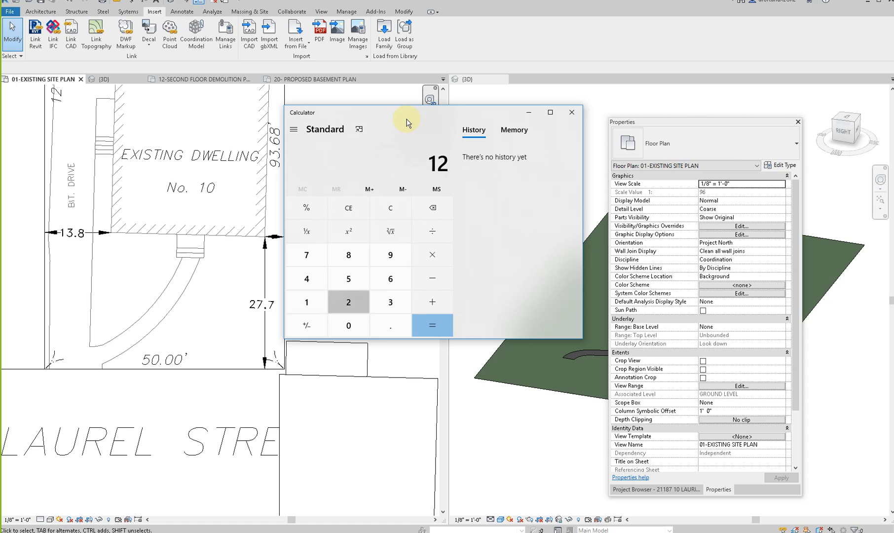
key("slash")
key("1")
key("2")
key("Return")
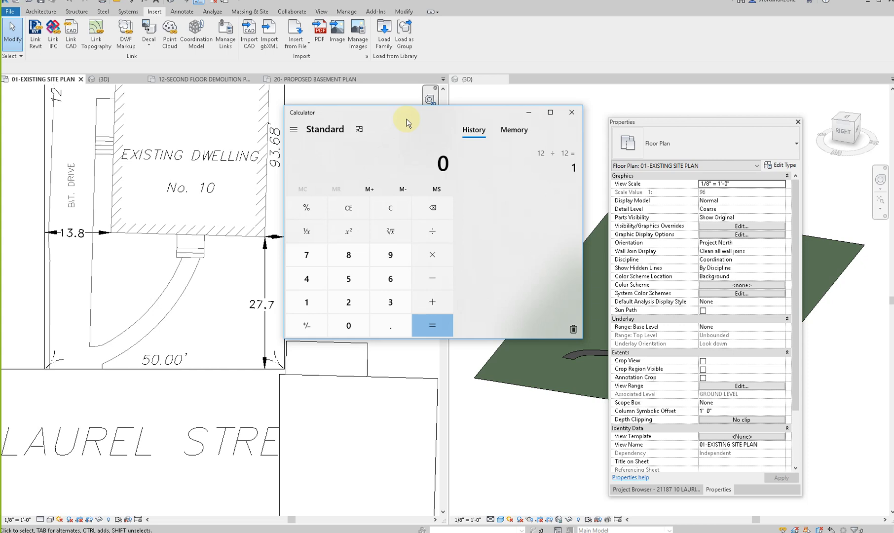
key("slash")
key("1")
key("2")
key("Return")
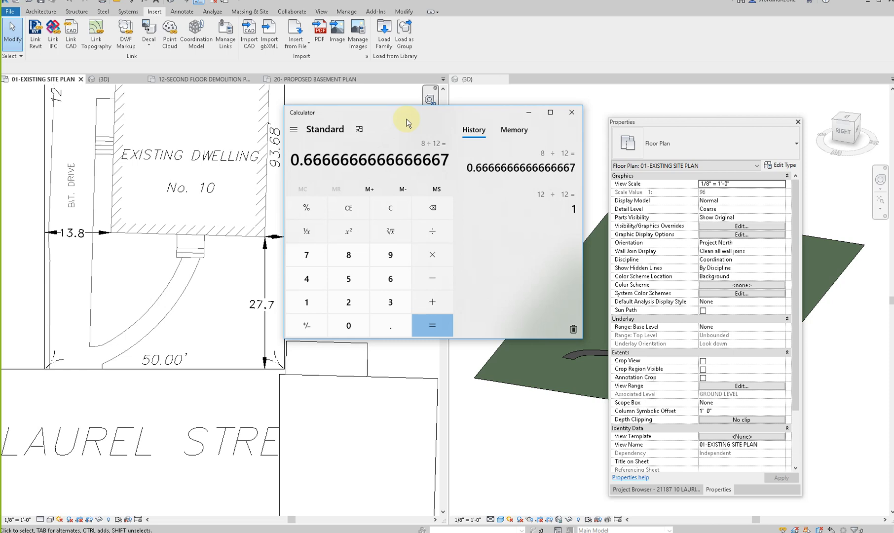
- Convert 24 inches and 6 inches to decimal feet by dividing each by 12
left_click(383, 216)
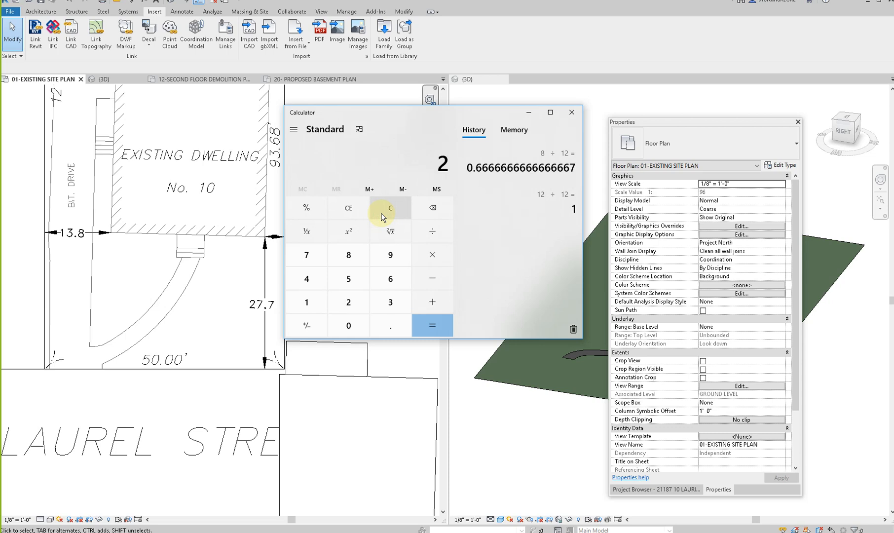
type("24")
type("/12")
key("Return")
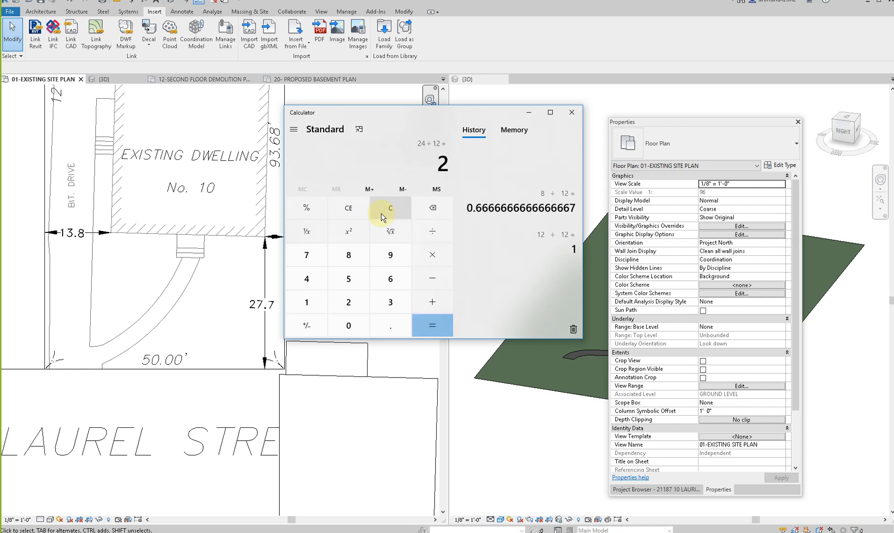
key("Delete")
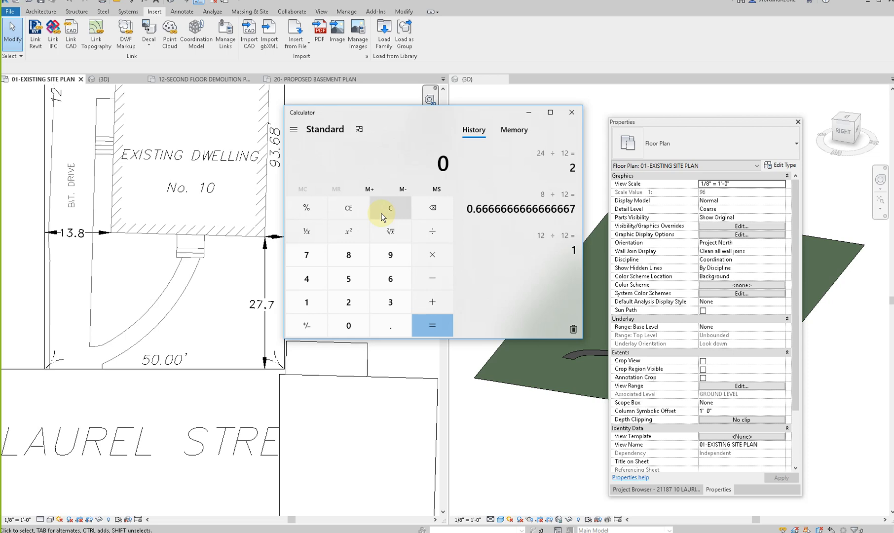
type("/12")
key("Return")
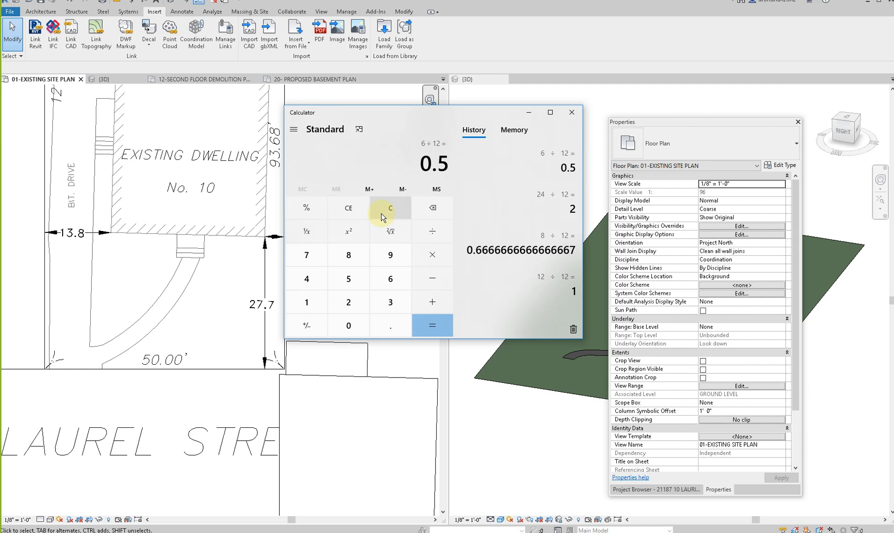
- Convert 4 inches to decimal feet by dividing by 12, and close Calculator
left_click(382, 217)
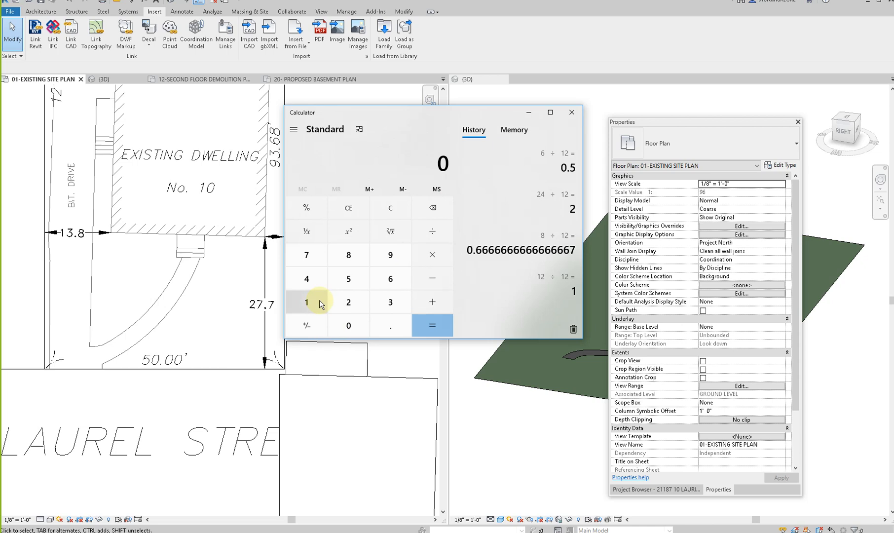
type("4 ÷ 12")
key("Return")
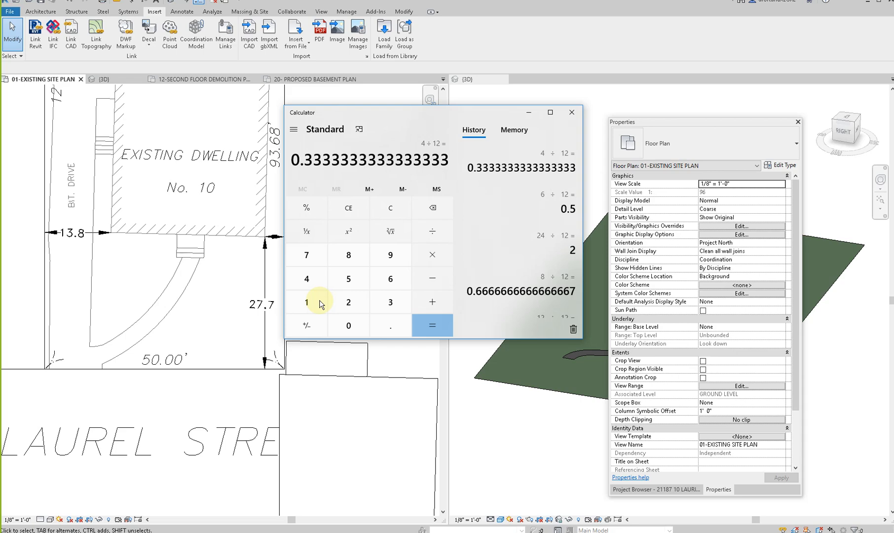
left_click(392, 211)
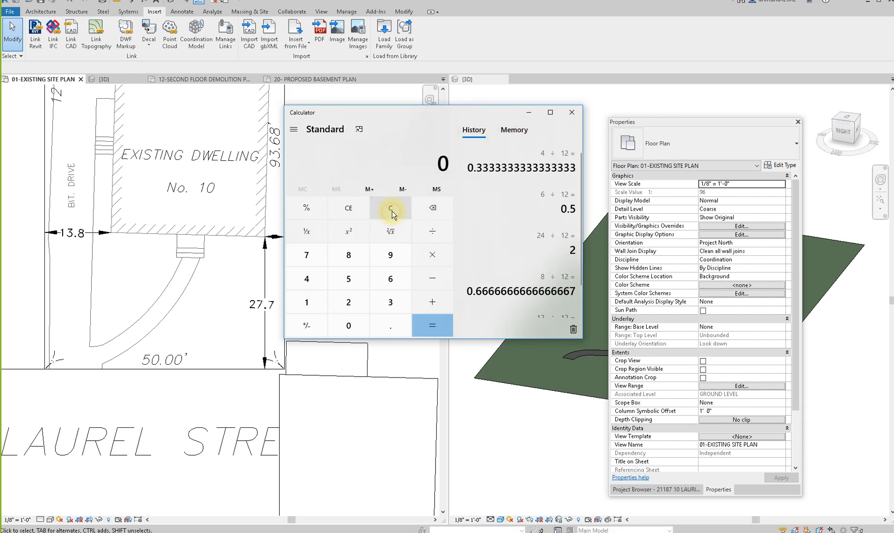
left_click(572, 112)
- Move the imported plot plan so the existing dwelling's corner at the 4.0 setback meets the matching corner of the modelled house
scroll(225, 326, "down", 3)
scroll(296, 338, "up", 3)
scroll(264, 333, "down", 4)
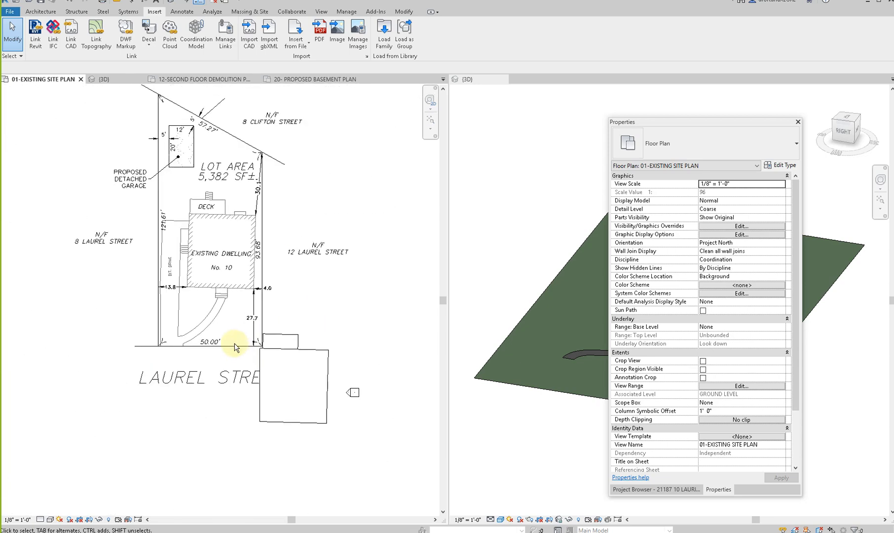
scroll(237, 280, "up", 2)
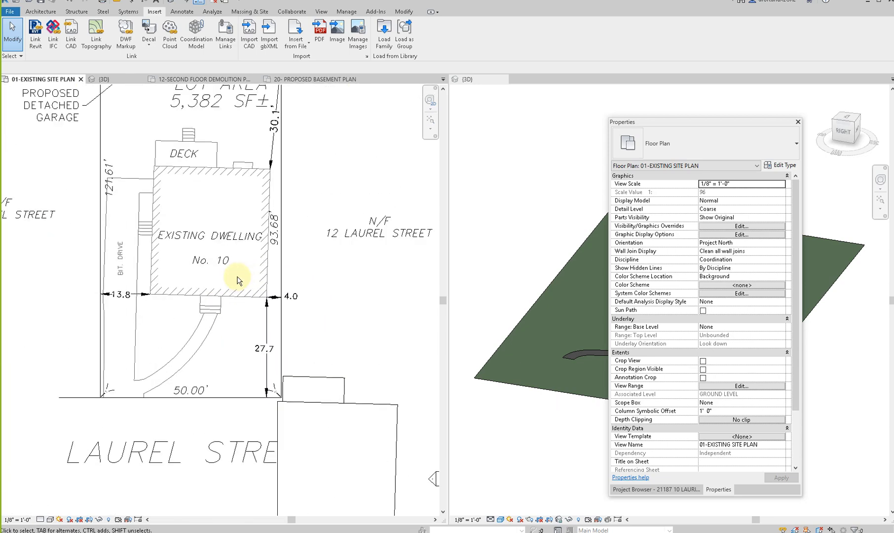
scroll(267, 297, "up", 4)
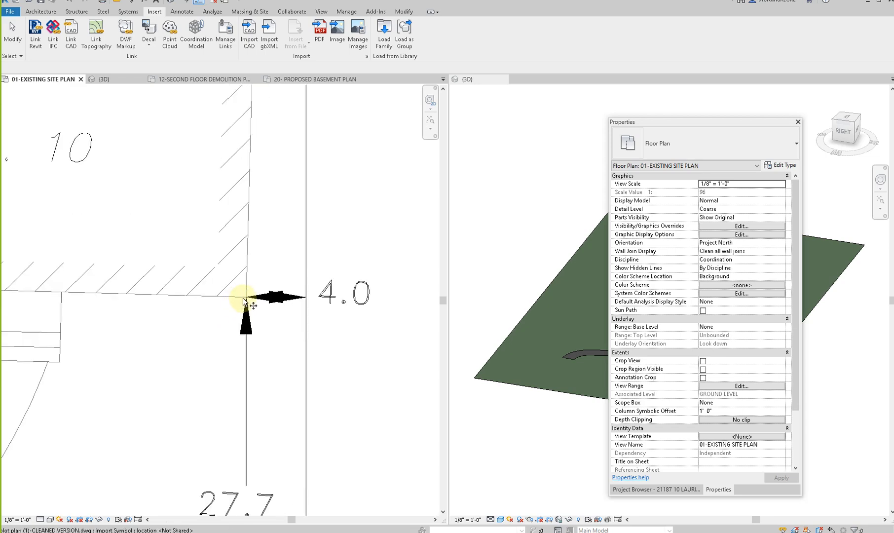
left_click(246, 301)
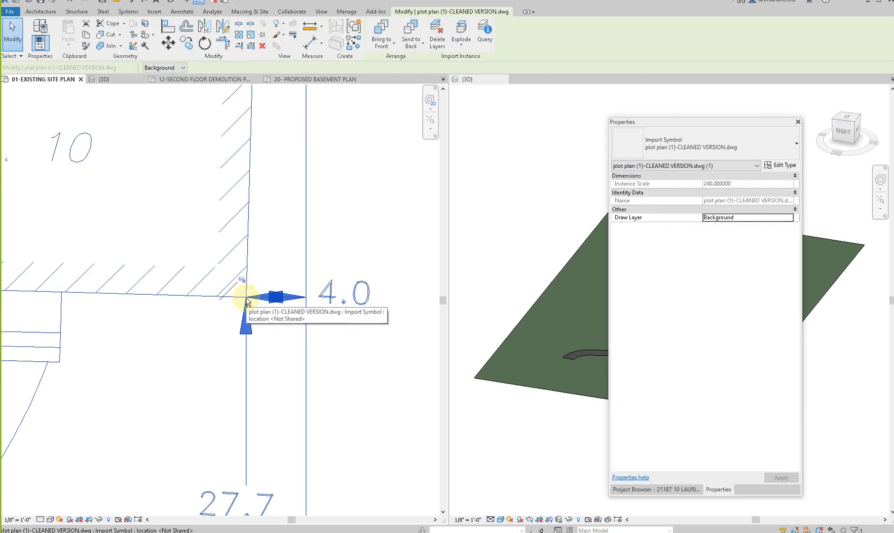
key("m")
key("v")
left_click(245, 297)
scroll(239, 296, "down", 5)
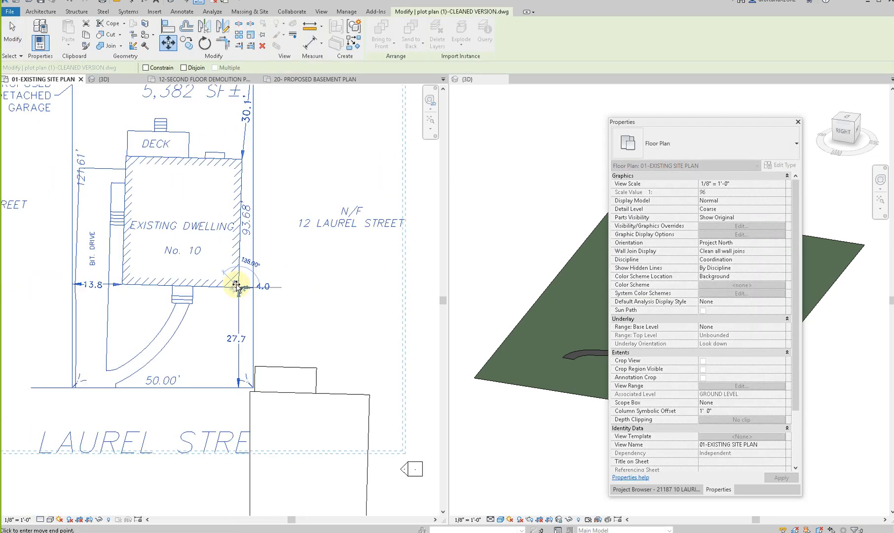
scroll(320, 440, "up", 5)
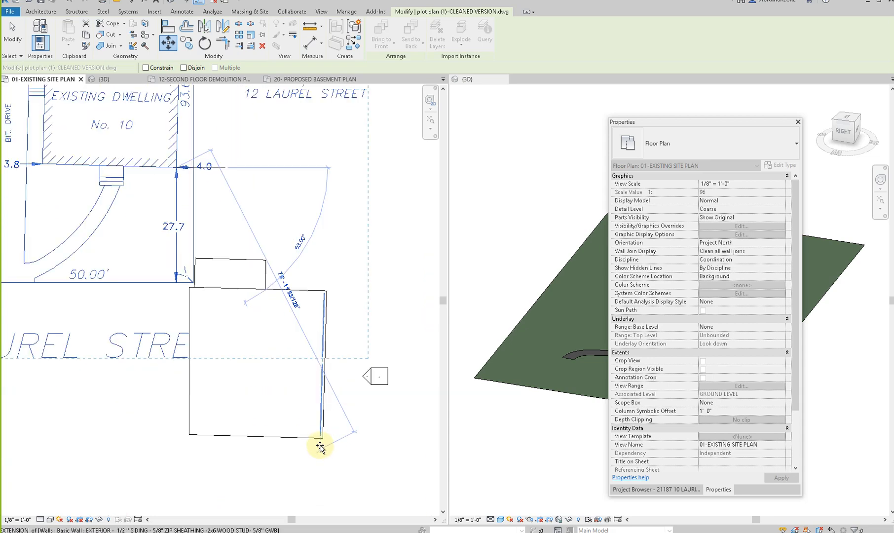
left_click(325, 433)
scroll(306, 348, "down", 5)
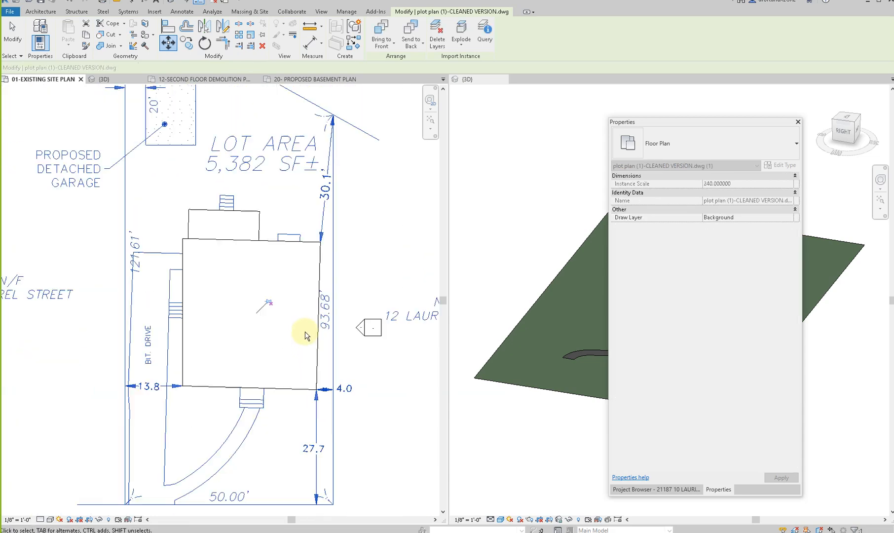
key("Escape")
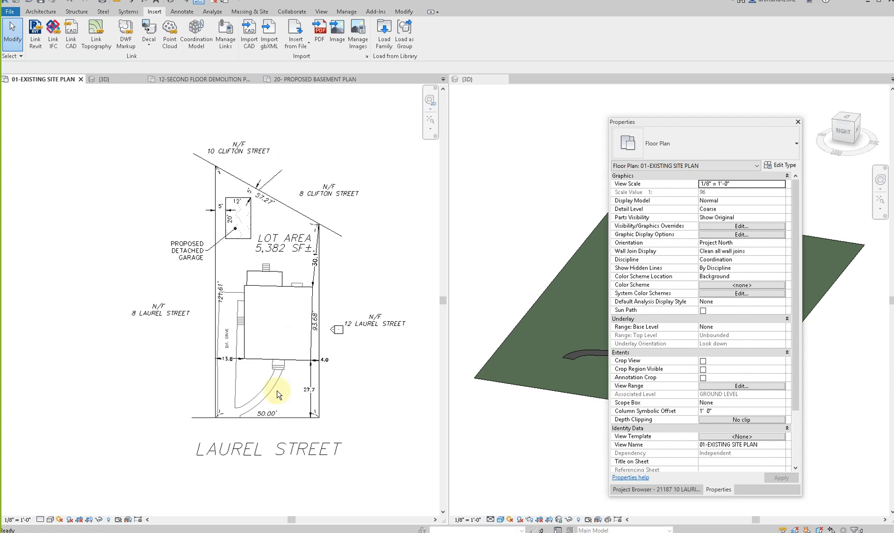
- Draw a horizontal detail line along the front lot line as an alignment reference, and delete the line
key("d")
key("l")
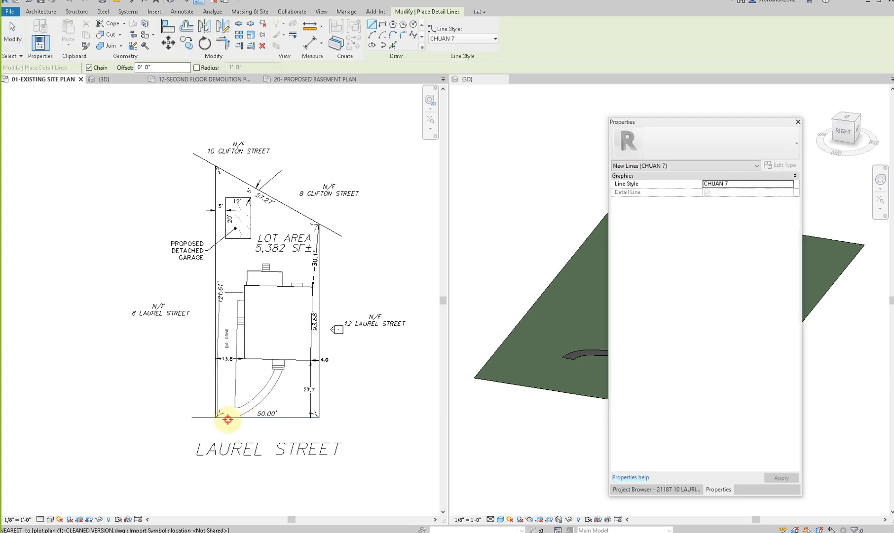
left_click(224, 418)
key("Escape")
key("Escape")
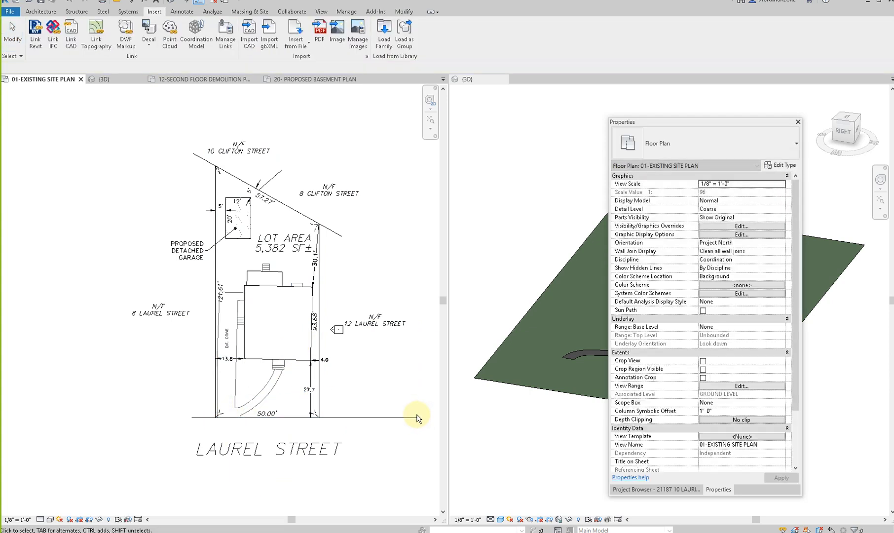
key("a")
key("l")
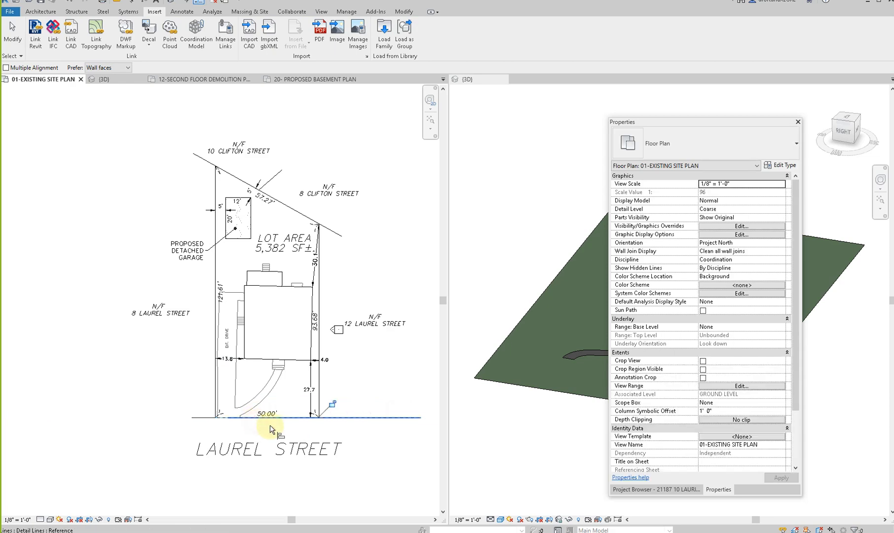
key("Escape")
left_click(348, 419)
key("Escape")
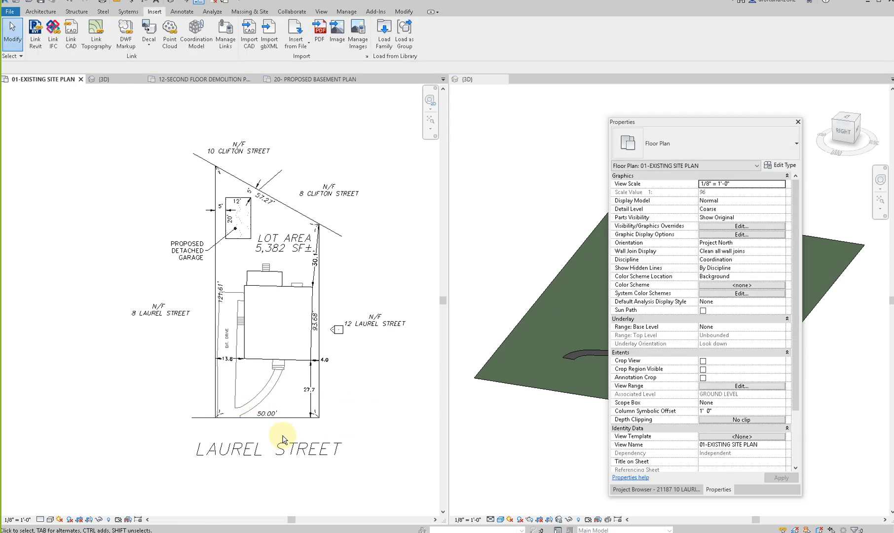
scroll(286, 440, "down", 3)
scroll(313, 439, "up", 3)
scroll(302, 394, "up", 2)
left_click_drag(296, 282, 339, 323)
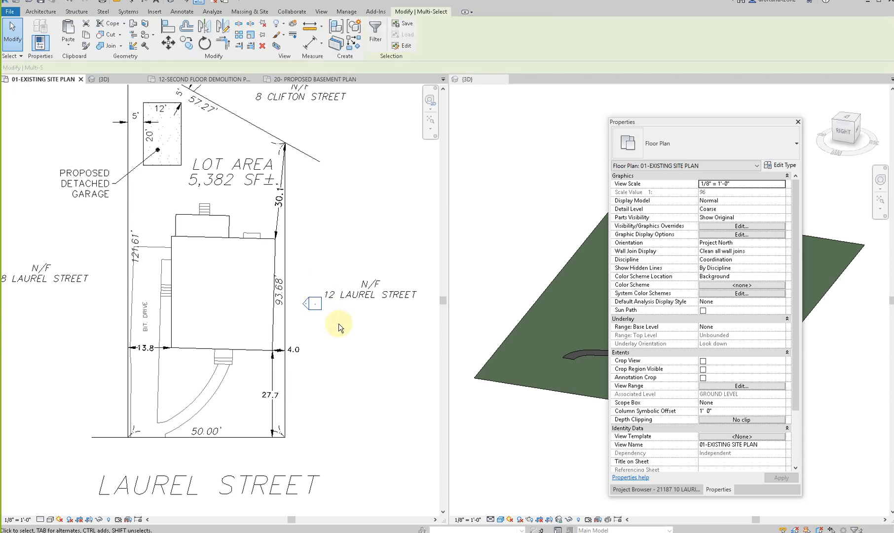
left_click(315, 306)
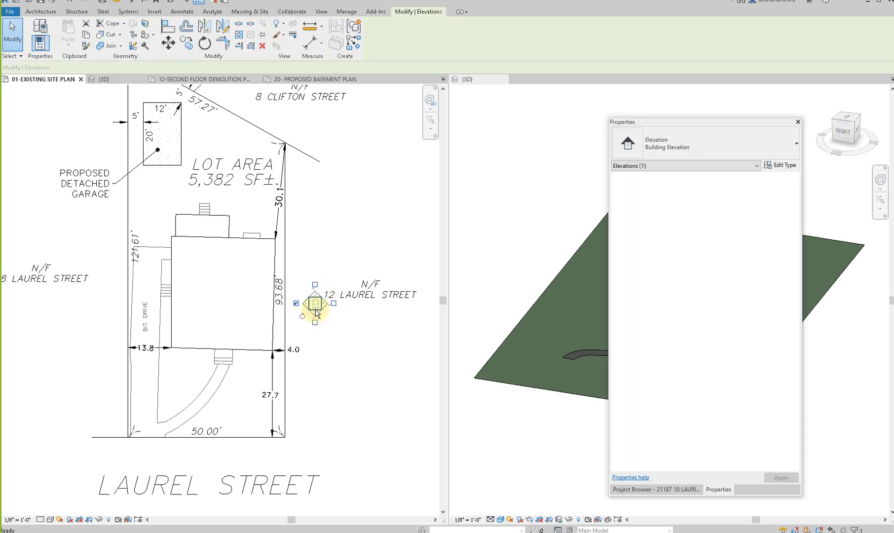
key("Delete")
key("Return")
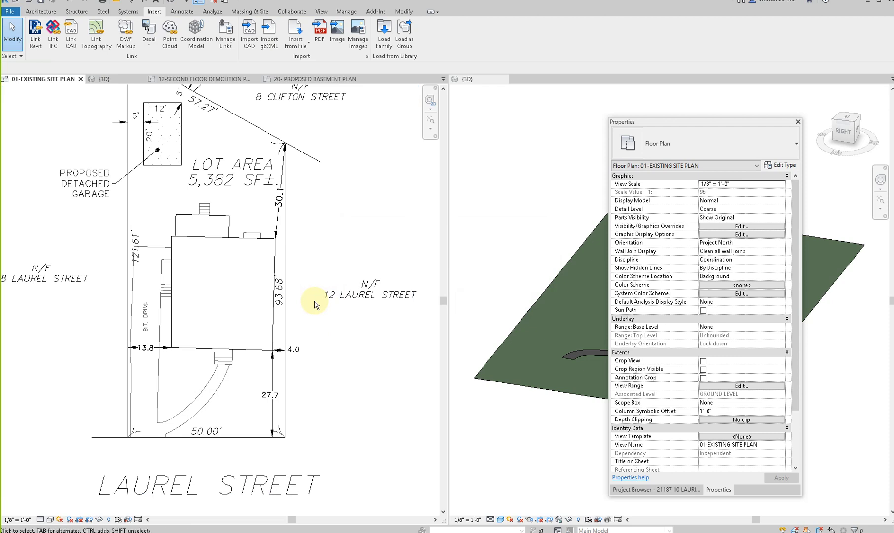
scroll(316, 390, "down", 3)
left_click(334, 360)
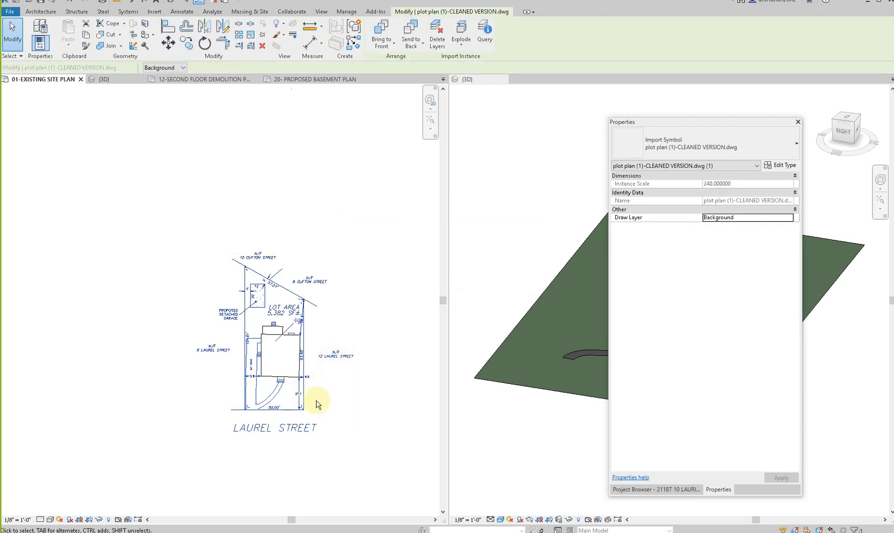
left_click(262, 248)
scroll(276, 412, "up", 3)
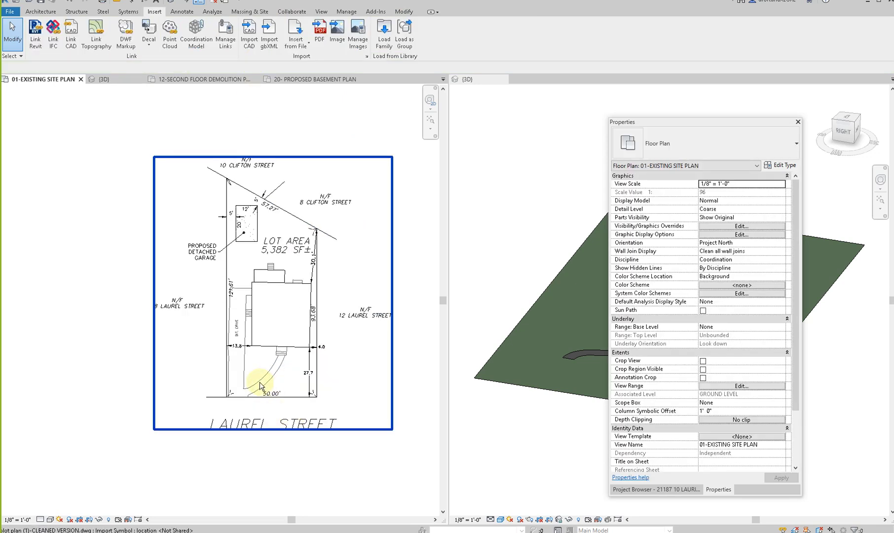
- Measure the front lot width between the two side lot lines with an aligned dimension, without placing it
key("d")
key("i")
scroll(248, 431, "up", 2)
scroll(230, 412, "up", 7)
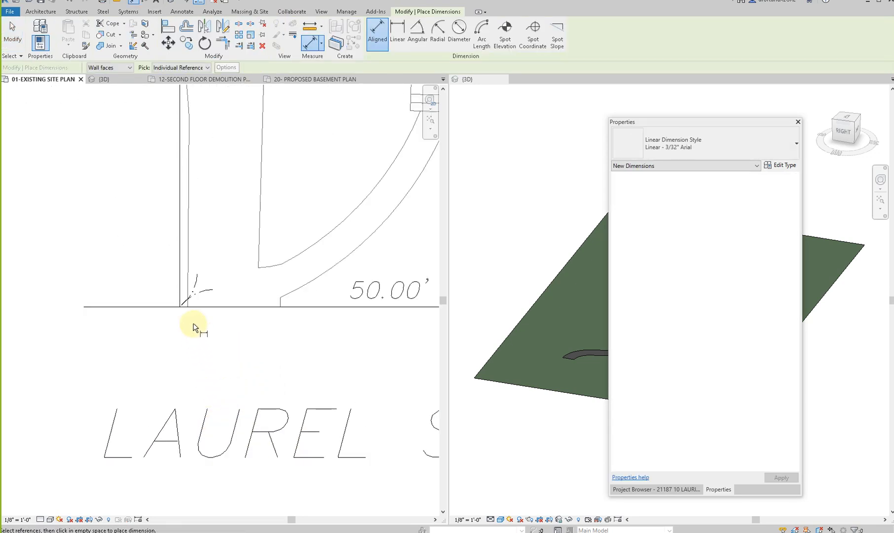
left_click(179, 298)
scroll(141, 372, "down", 4)
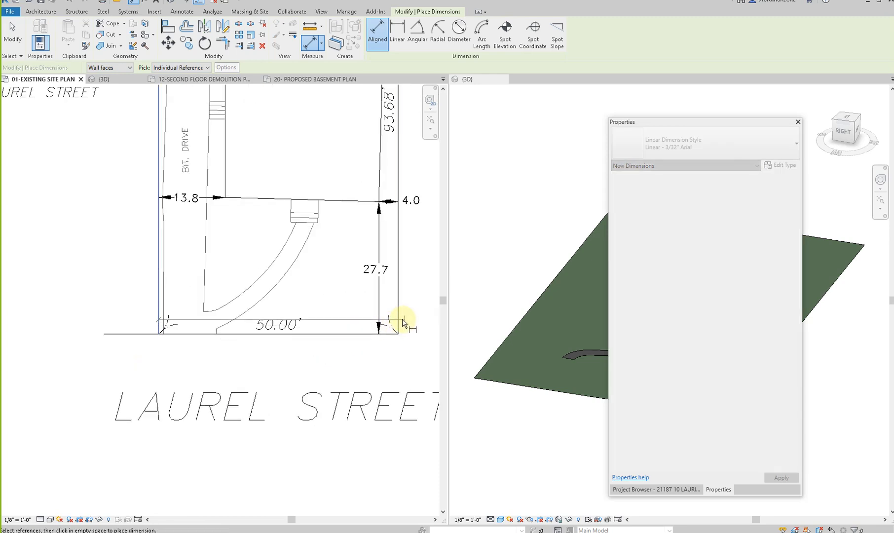
left_click(399, 320)
scroll(249, 353, "up", 2)
scroll(249, 353, "down", 4)
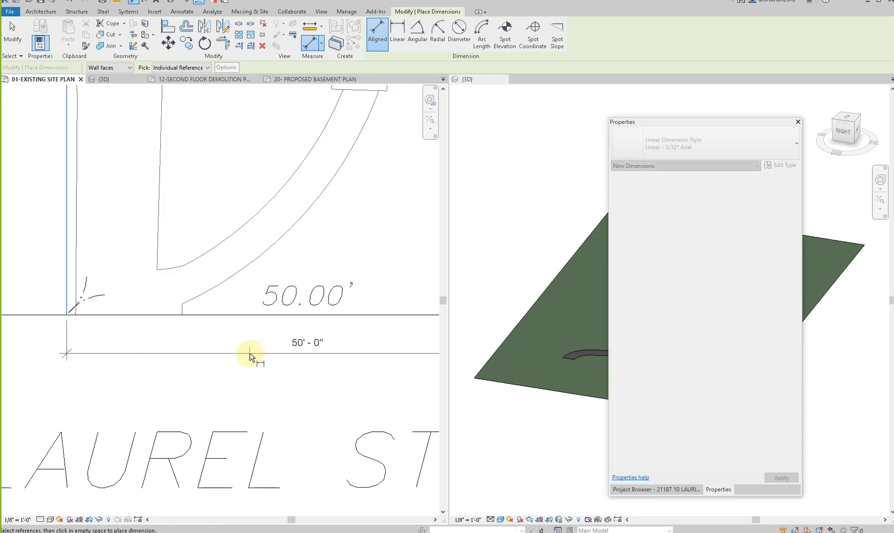
scroll(249, 353, "up", 4)
key("Escape")
key("Escape")
scroll(238, 411, "down", 6)
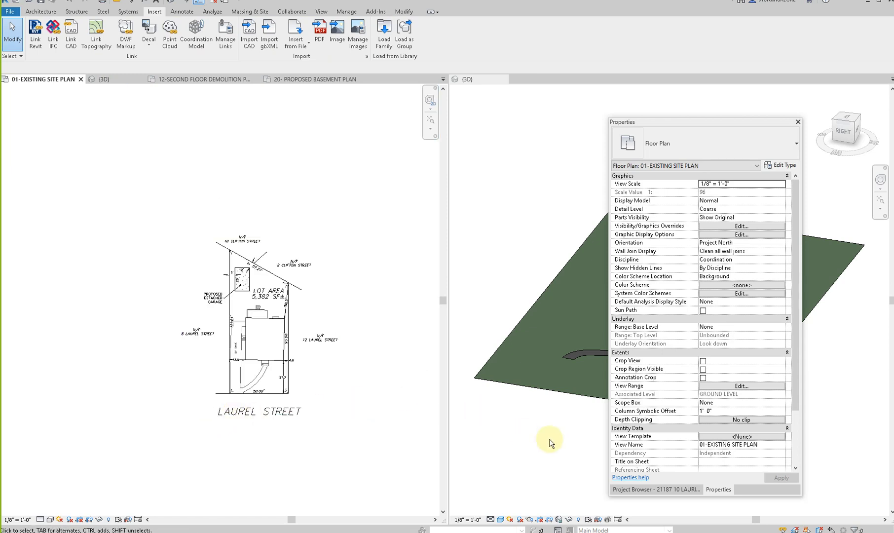
- Place the 01-EXISTING SITE PLAN view on sheet AEX-100 - EXISTING BASEMENT & FIRST FLOOR and centre it in the drawing area
left_click(623, 492)
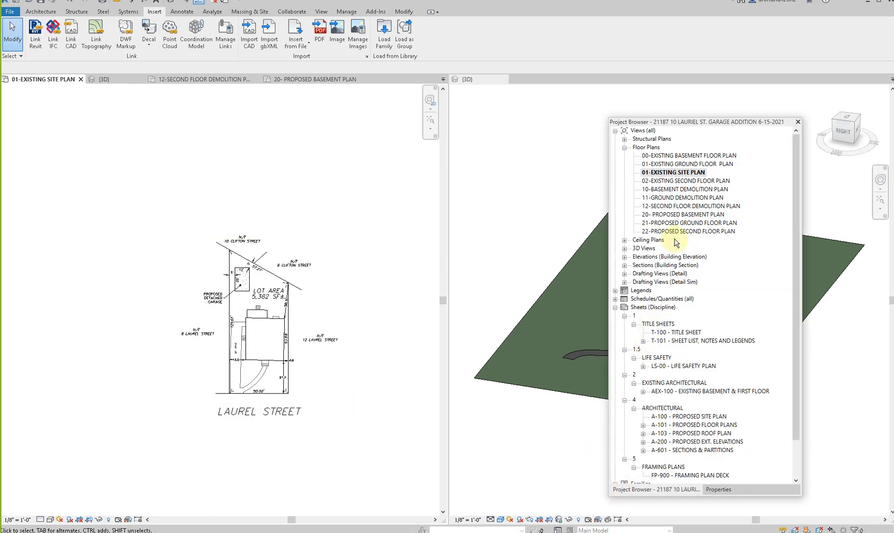
scroll(708, 320, "down", 1)
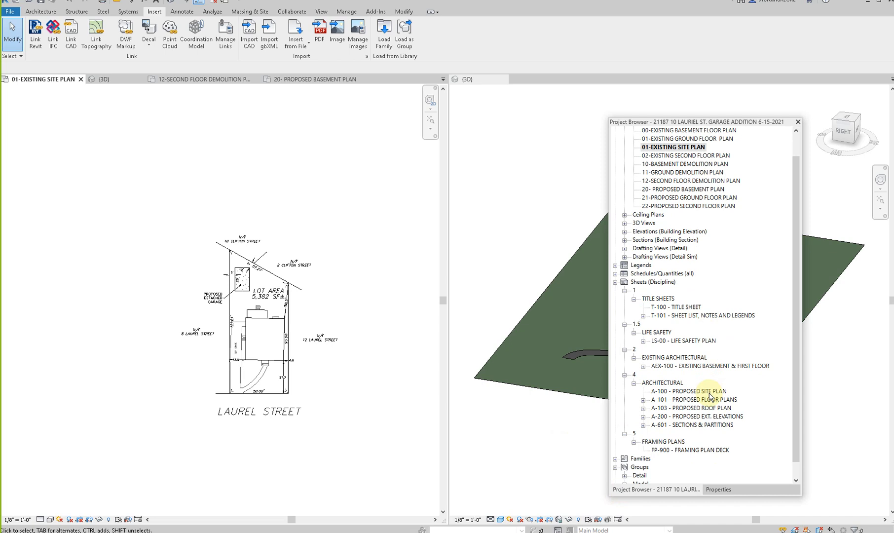
double_click(704, 368)
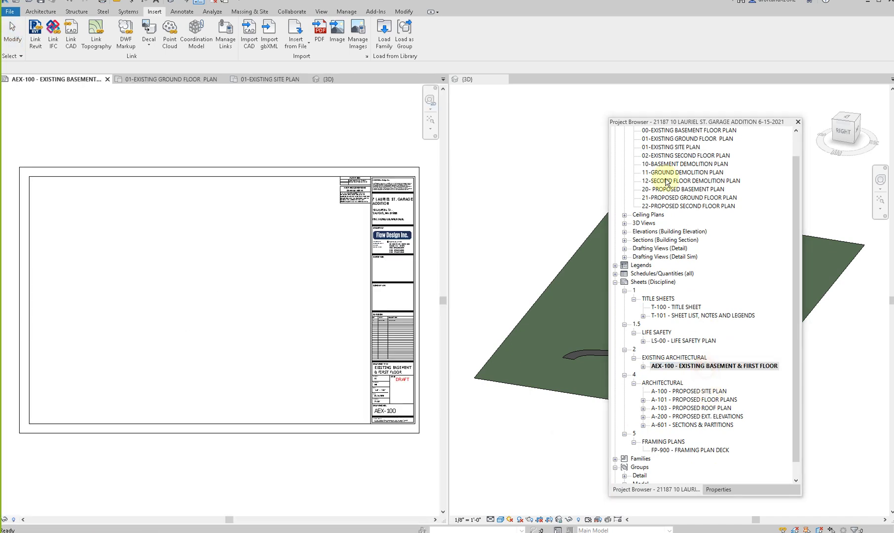
left_click_drag(670, 147, 137, 295)
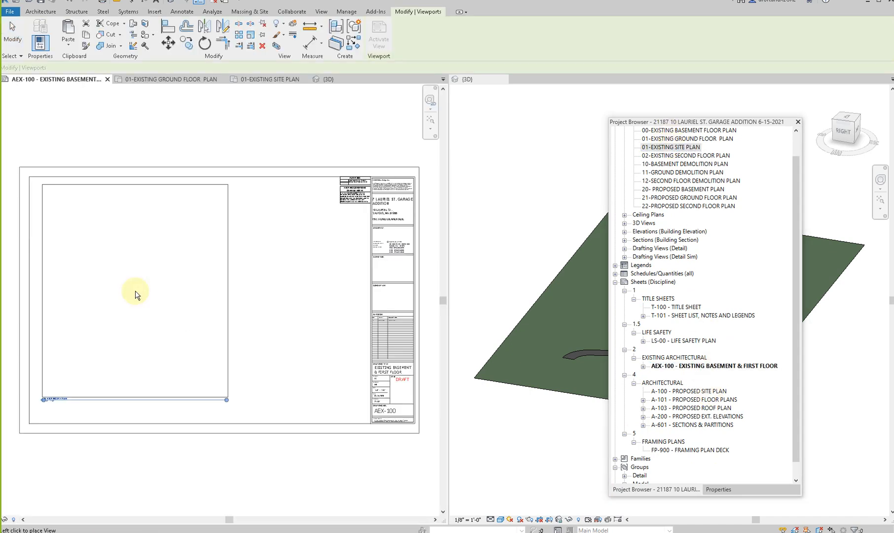
left_click(149, 294)
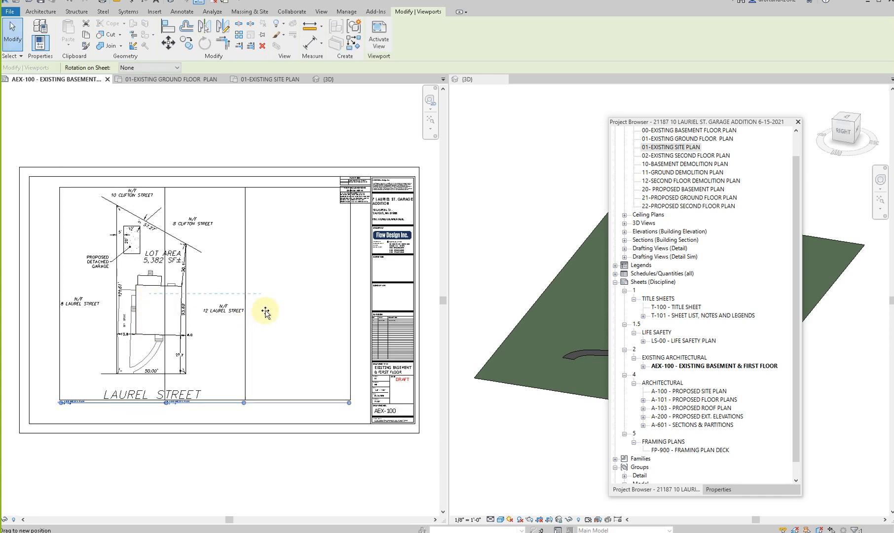
scroll(351, 211, "up", 3)
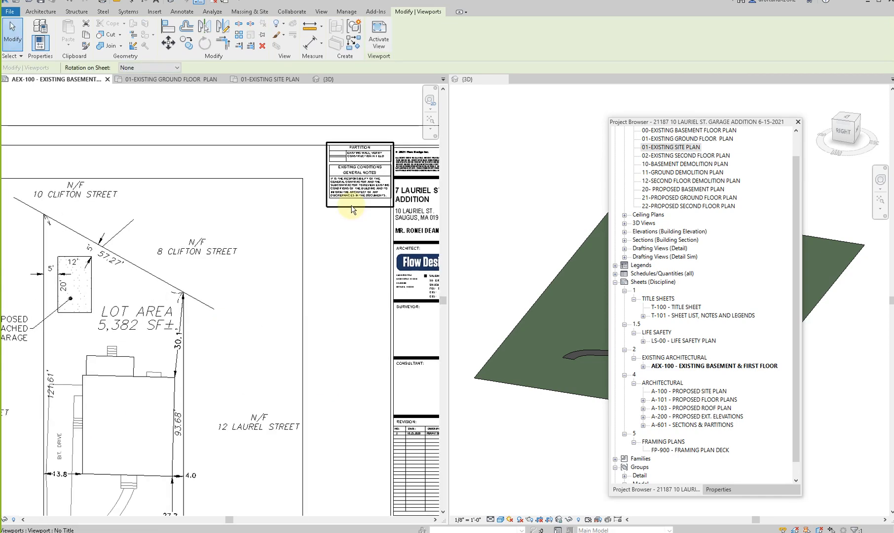
scroll(339, 256, "down", 5)
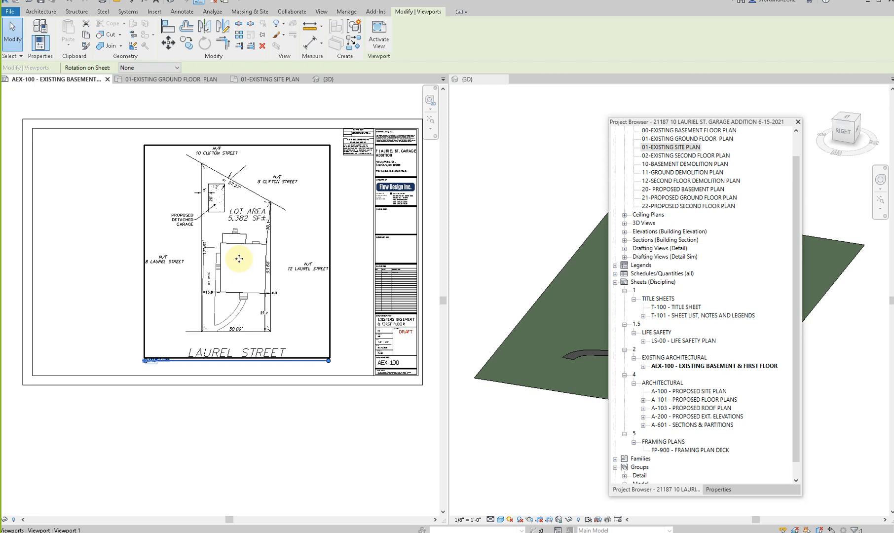
- Open sheet A-100 - PROPOSED SITE PLAN and delete sheet AEX-100 - EXISTING BASEMENT & FIRST FLOOR
left_click(680, 392)
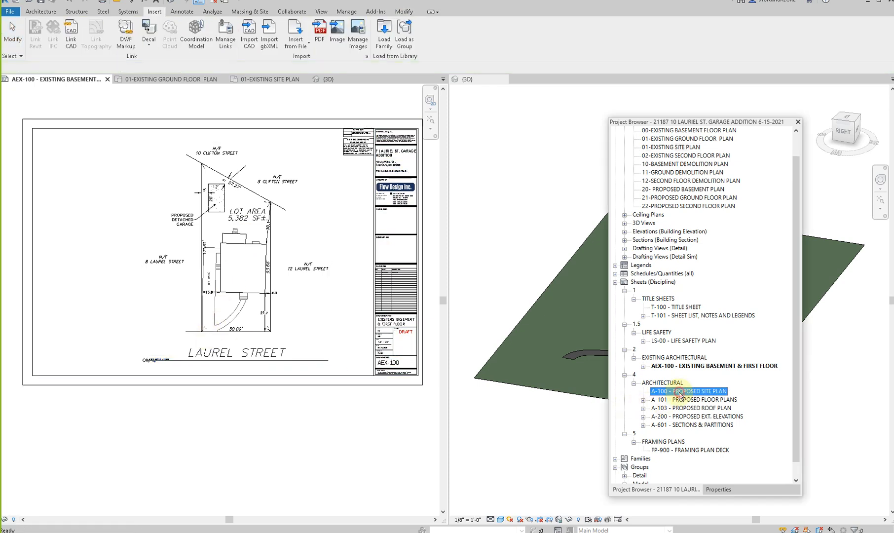
double_click(680, 391)
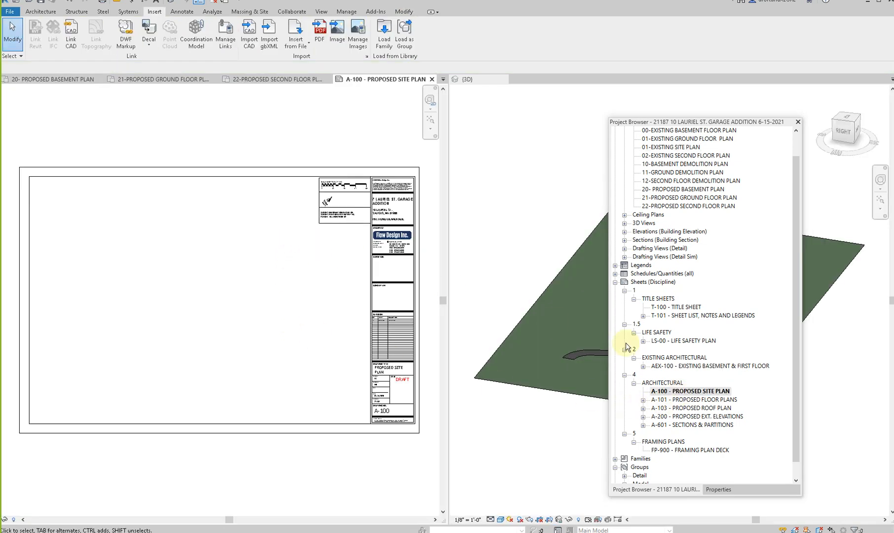
right_click(669, 370)
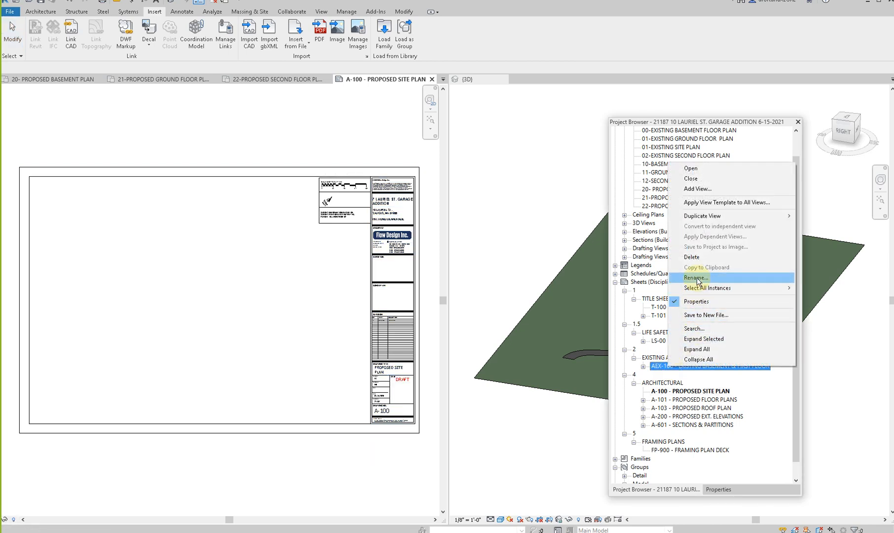
left_click(691, 256)
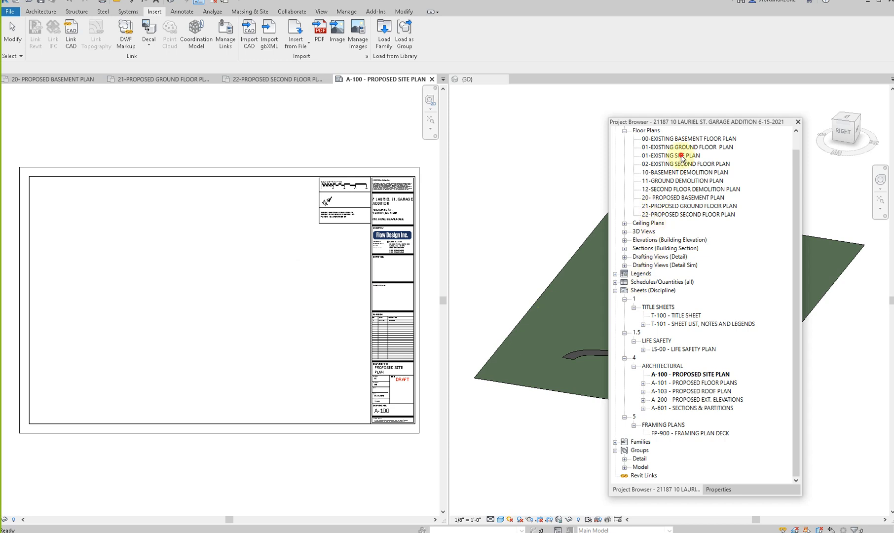
- Place the 01-EXISTING SITE PLAN view on sheet A-100 and reposition its viewport in the drawing area
left_click_drag(681, 156, 126, 294)
left_click(131, 297)
scroll(117, 308, "up", 4)
scroll(185, 288, "down", 1)
middle_click_drag(185, 287, 261, 269)
- Rename the placed view to 01-PROPOSED SITE PLAN through its viewport title on the sheet
scroll(131, 394, "up", 4)
scroll(131, 394, "up", 2)
left_click(97, 435)
left_click_drag(98, 436, 68, 435)
left_click(89, 435)
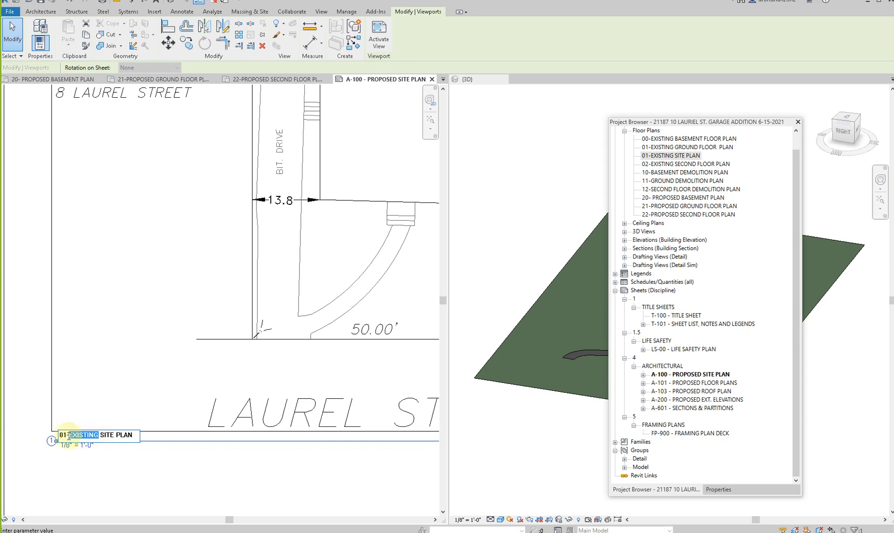
type("PROPOSED")
left_click(117, 473)
- Move the floating Project Browser off the 3D view and over the sheet view
scroll(18, 442, "up", 3)
scroll(76, 406, "down", 2)
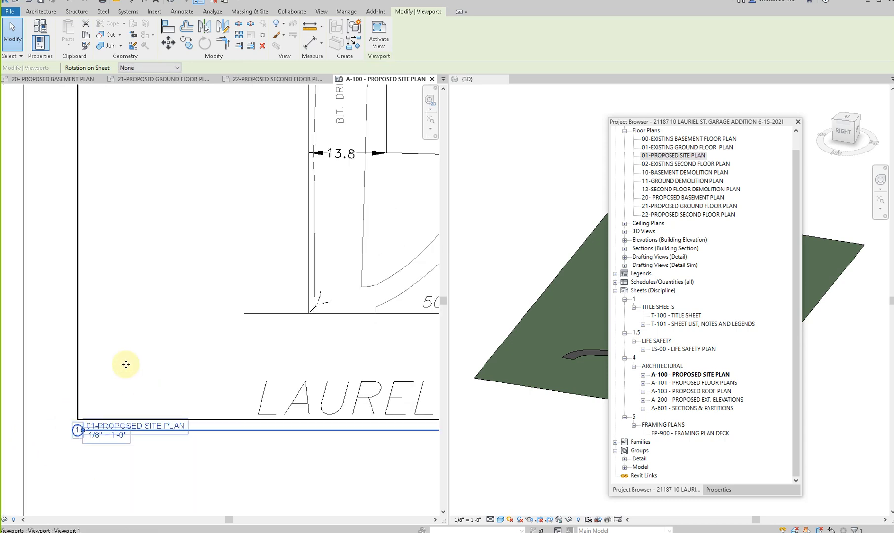
scroll(103, 434, "up", 2)
left_click_drag(690, 123, 322, 131)
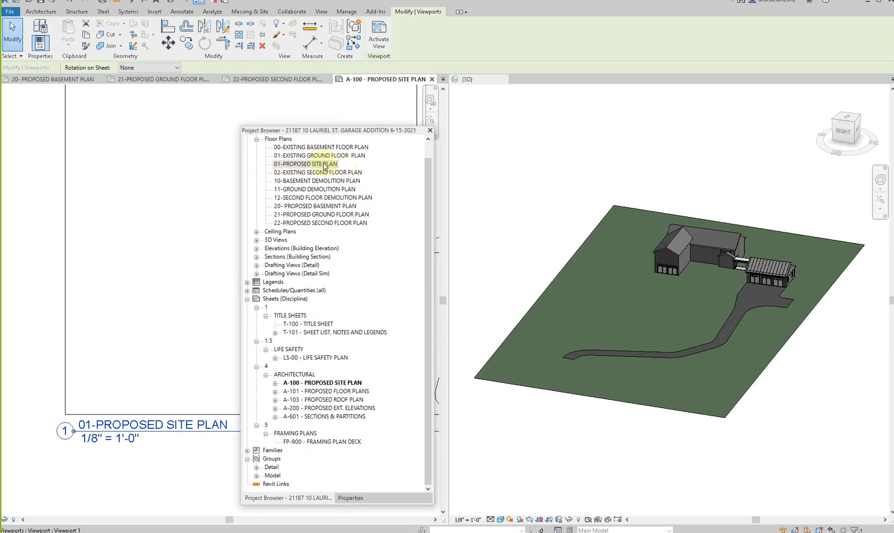
- Select the site plan viewport on sheet A-100 and display its Identity Data properties
left_click(298, 164)
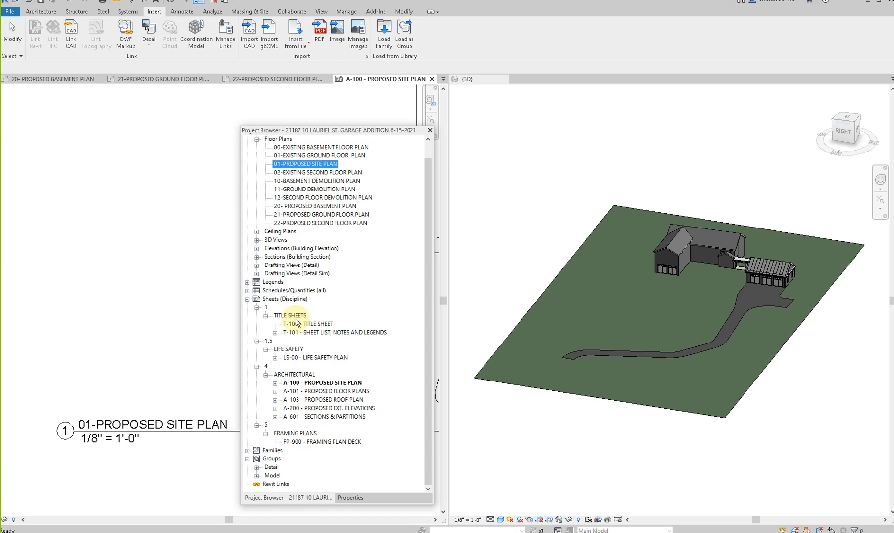
scroll(149, 304, "down", 5)
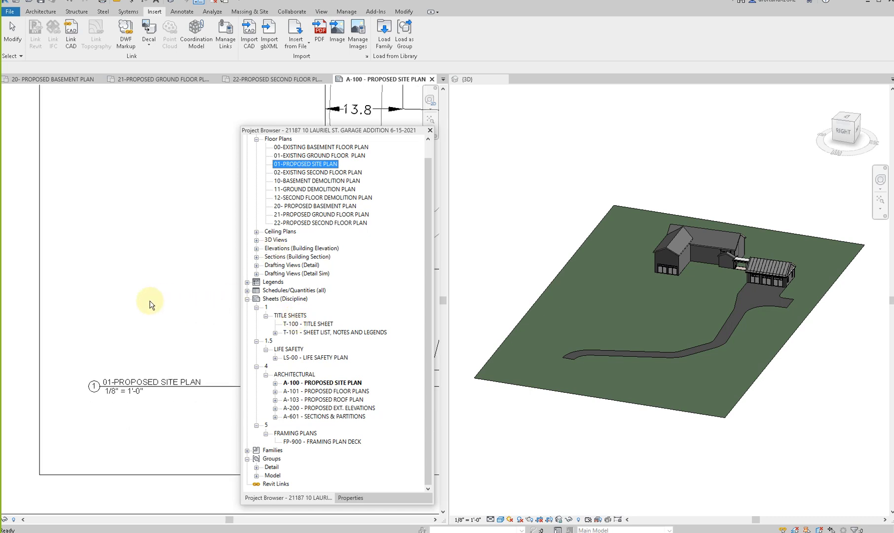
scroll(174, 269, "down", 4)
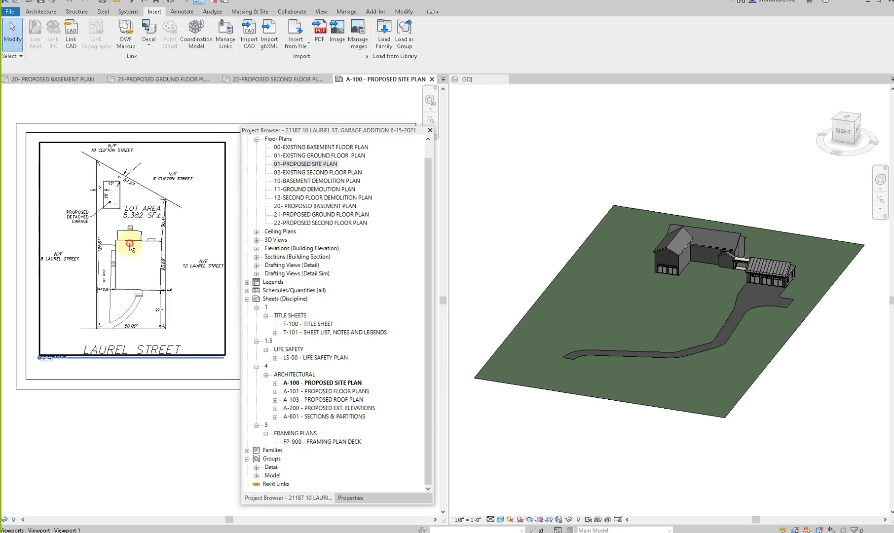
left_click(56, 147)
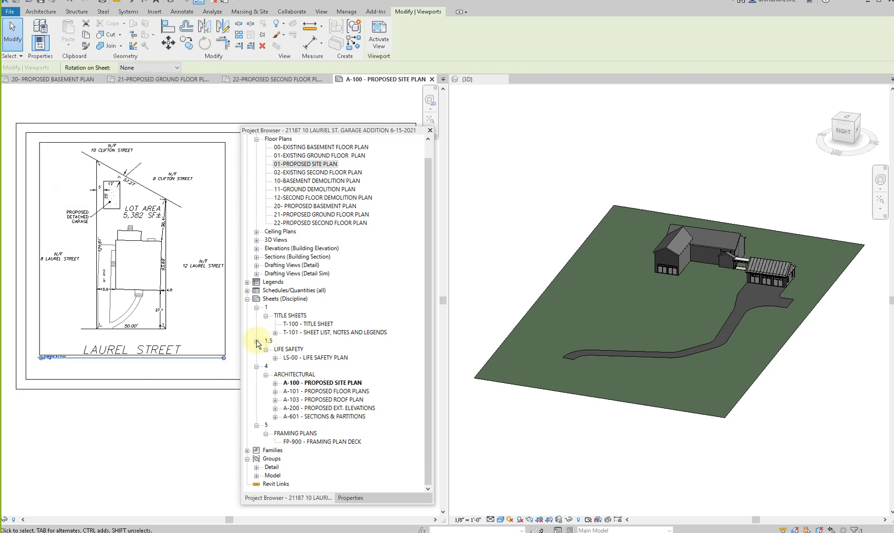
left_click(114, 433)
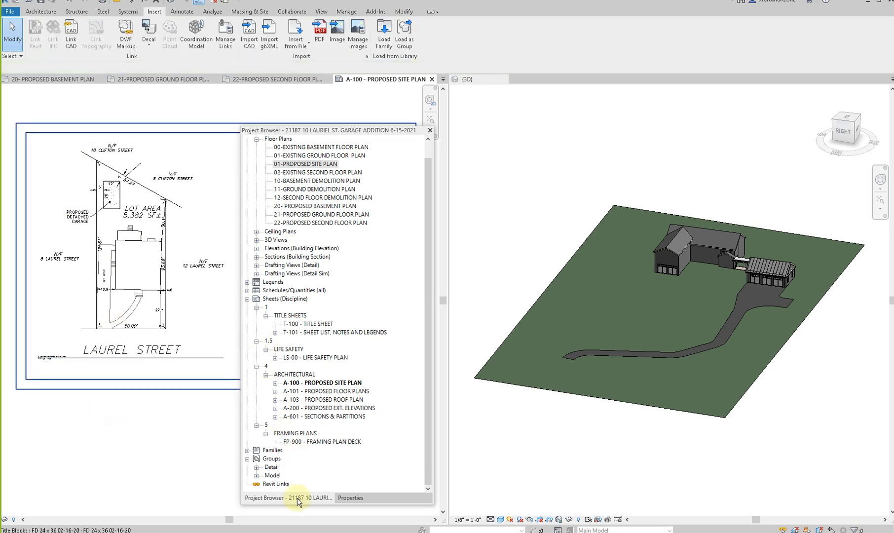
left_click(351, 498)
left_click(128, 263)
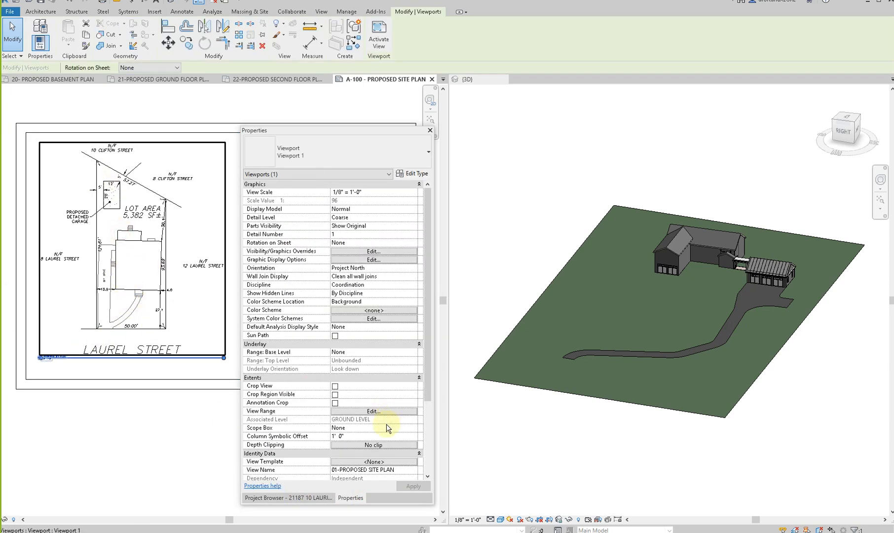
scroll(386, 424, "down", 4)
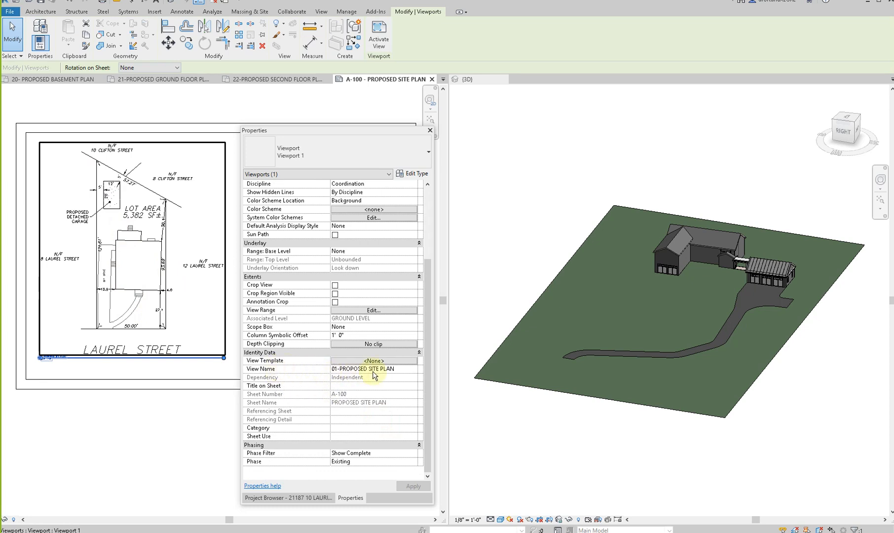
- Set the site plan viewport's Title on Sheet to PROPOSED SITE PLAN and apply it
left_click(339, 386)
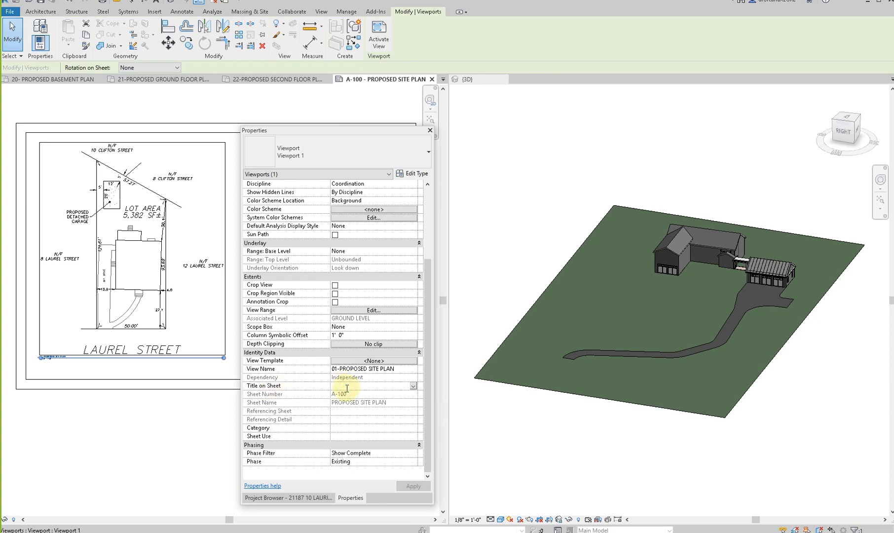
type("EXISTING SITE")
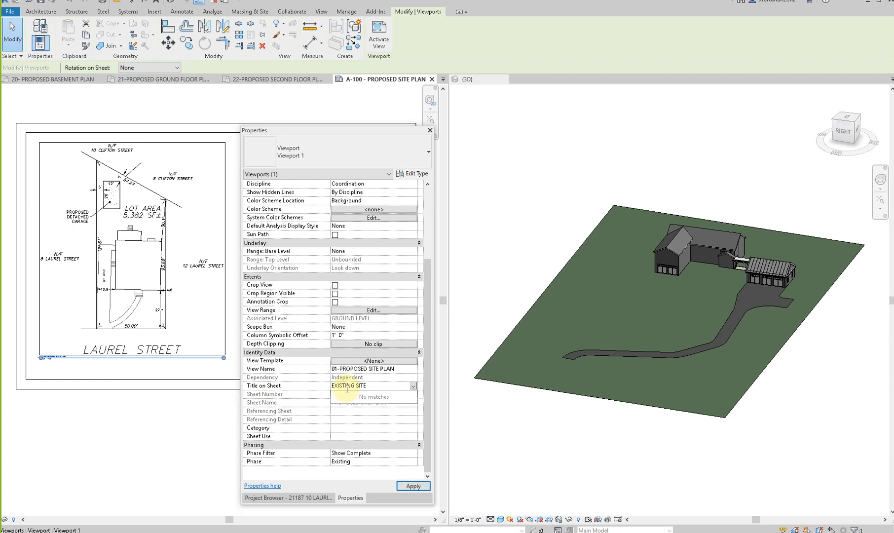
key("BackSpace")
key("BackSpace")
type("PR")
left_click(404, 484)
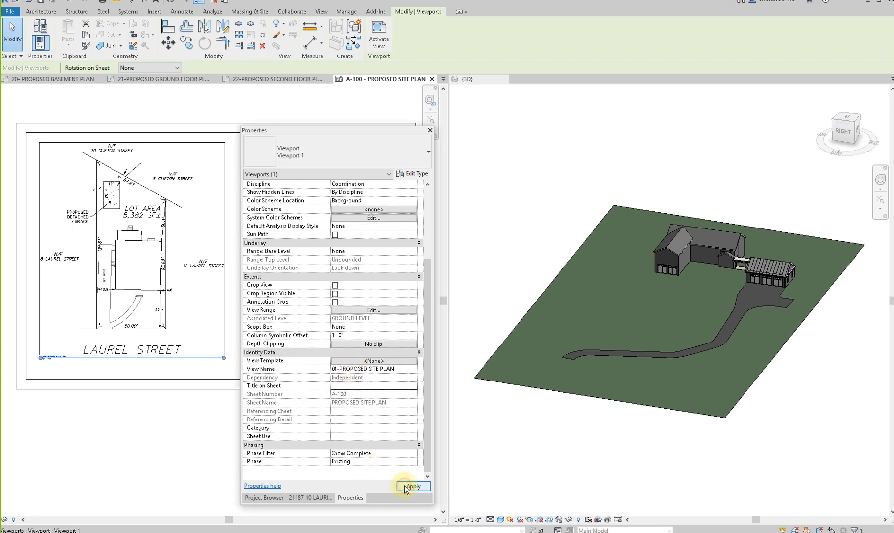
left_click(379, 386)
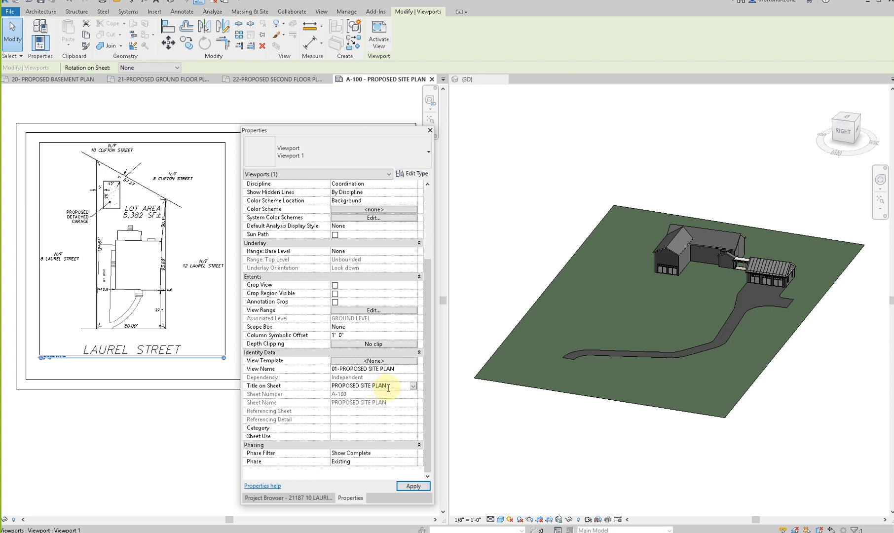
left_click_drag(397, 388, 287, 381)
key("ctrl+c")
key("Delete")
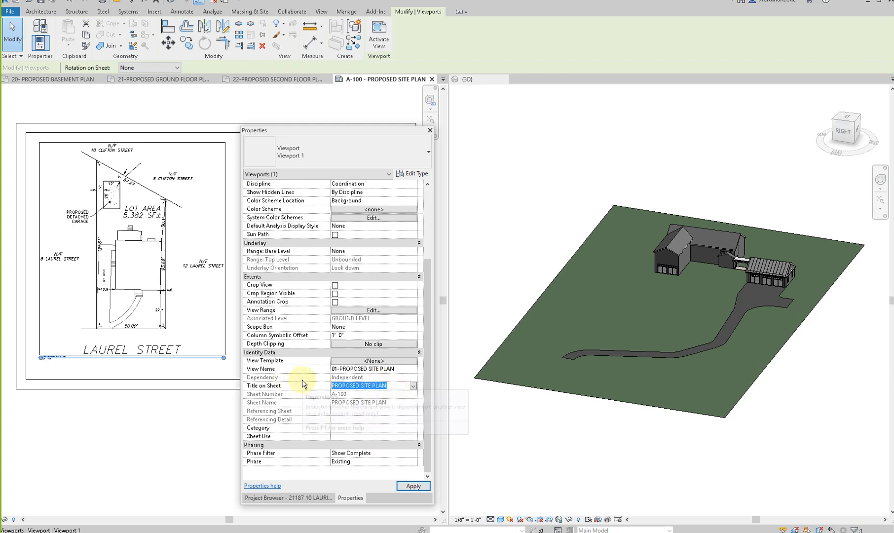
key("Return")
left_click(353, 387)
key("ctrl+v")
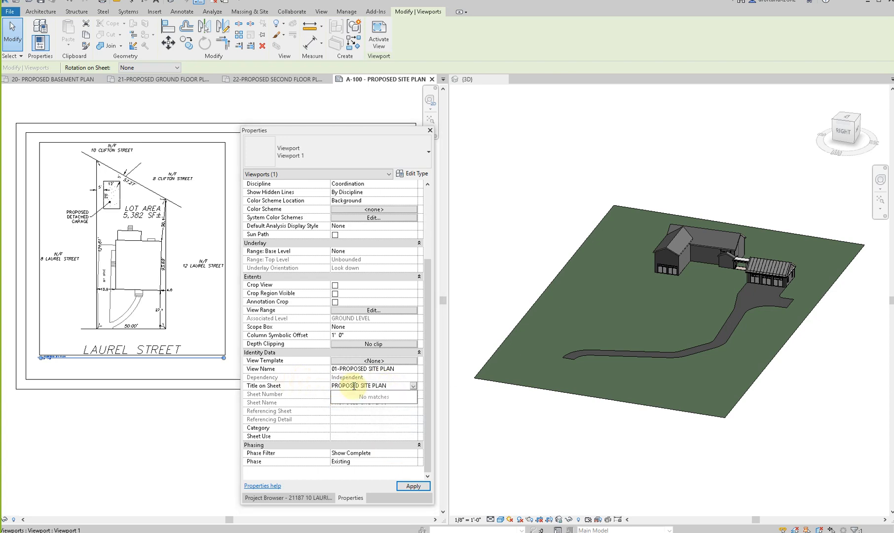
left_click(400, 421)
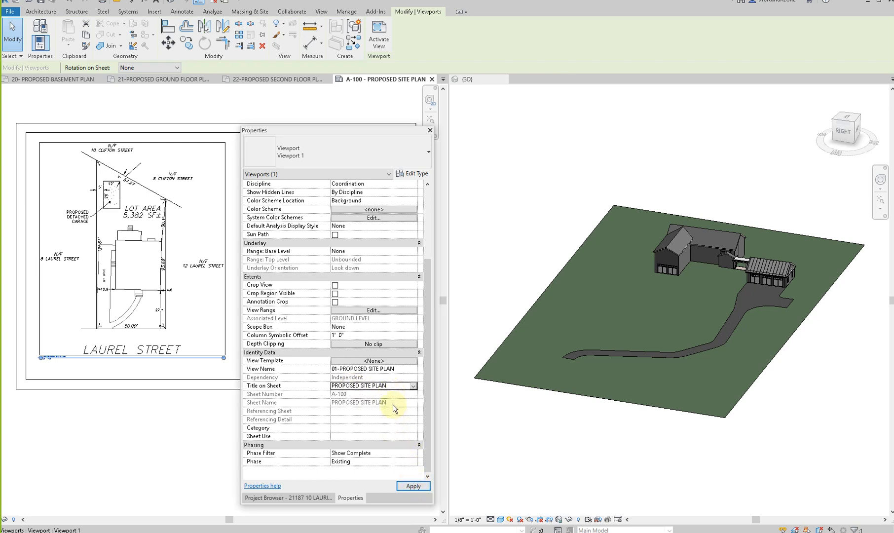
left_click(422, 486)
scroll(24, 363, "up", 6)
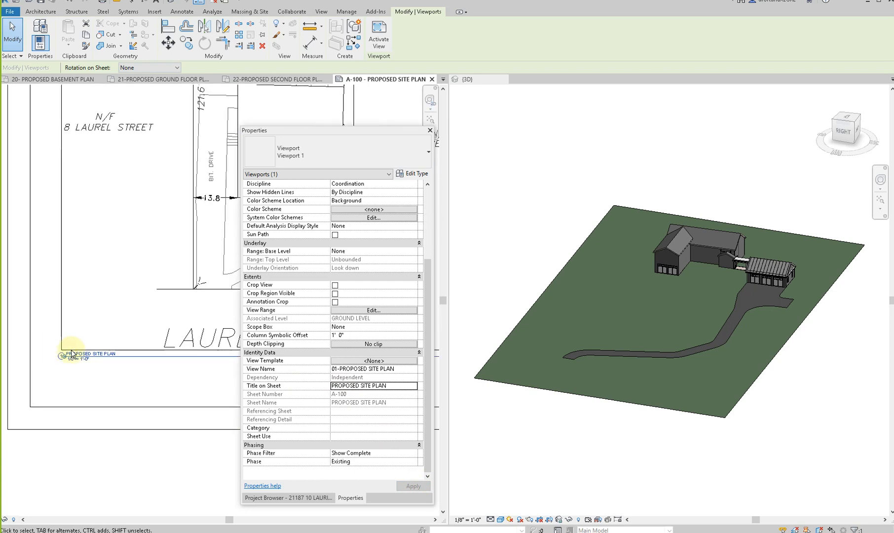
scroll(120, 395, "down", 3)
- Rename sheet A-100 to PROPOSED PLANS through the drawing title in its title block
left_click(267, 497)
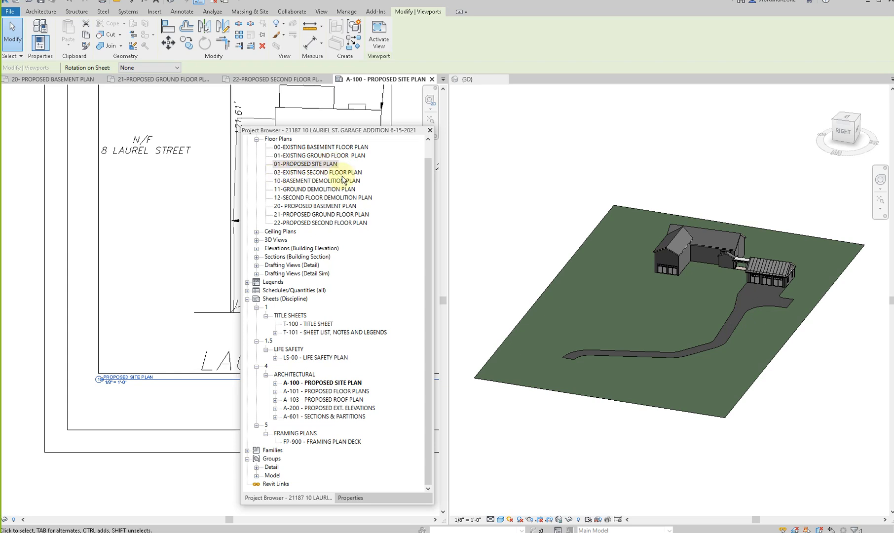
left_click(120, 392)
scroll(120, 392, "down", 5)
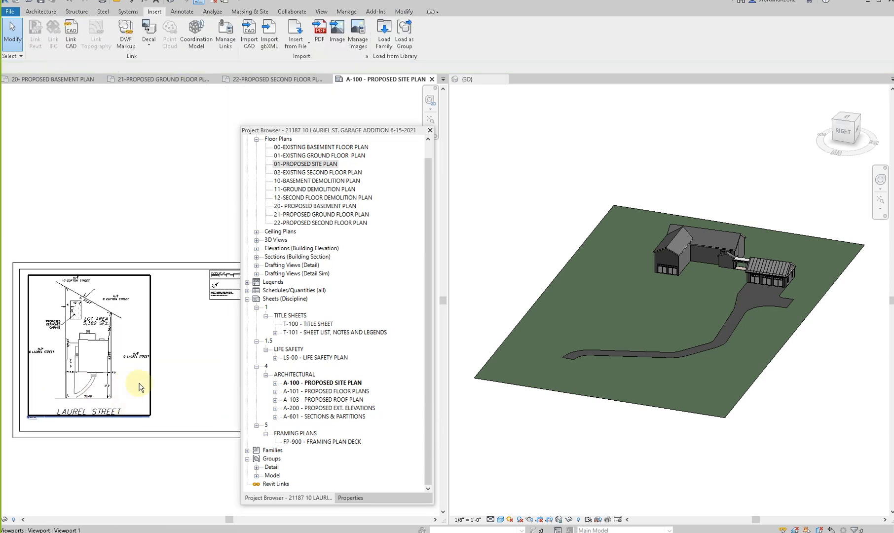
middle_click_drag(165, 350, 65, 362)
scroll(148, 415, "up", 4)
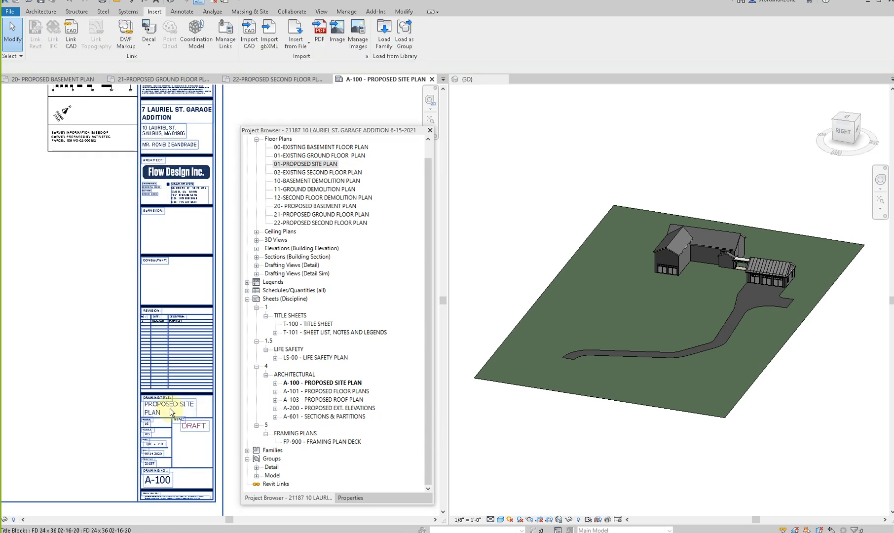
left_click(172, 410)
left_click(171, 409)
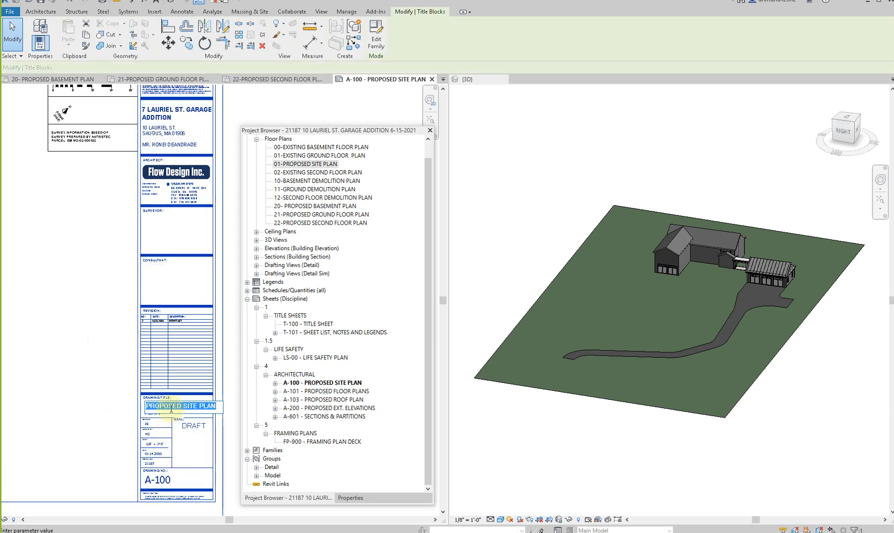
type("PRO")
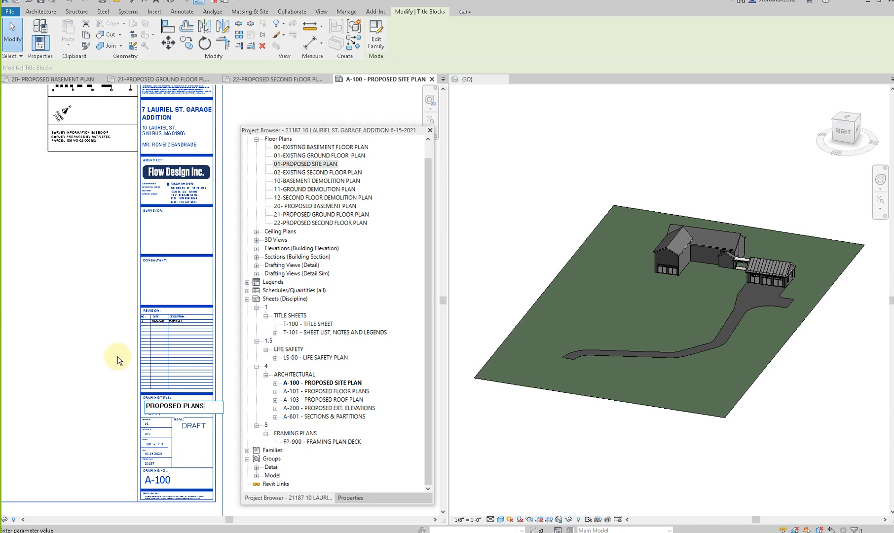
key("Return")
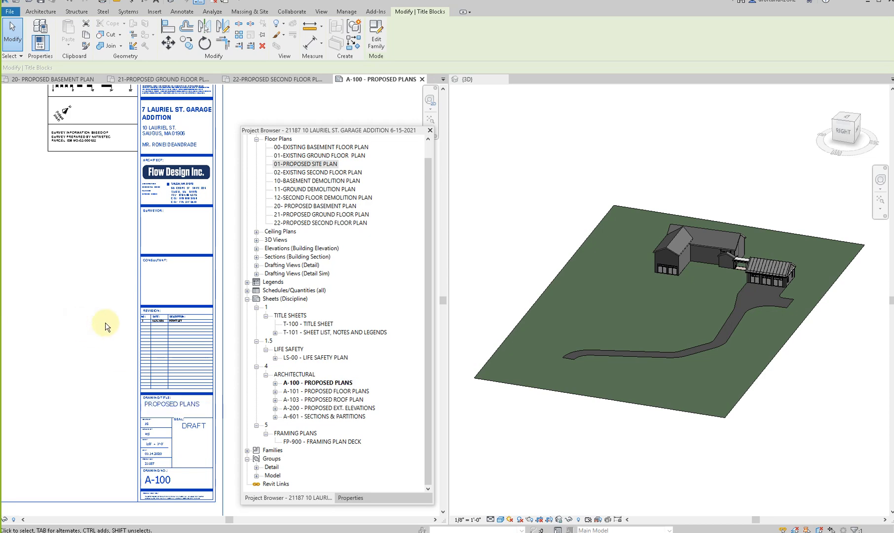
- Open sheet A-101 - PROPOSED FLOOR PLANS and examine the wall legend and notes placed beside its title block
right_click(321, 395)
left_click(307, 394)
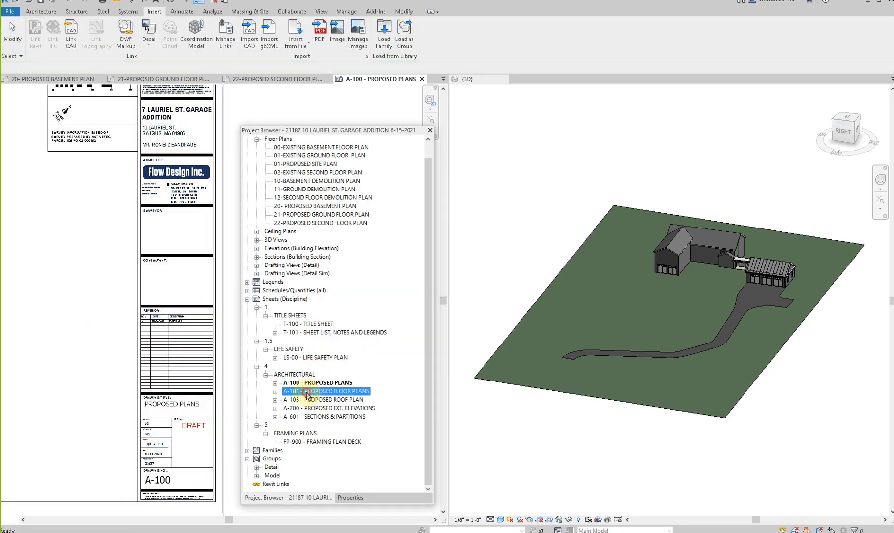
double_click(306, 393)
scroll(143, 356, "down", 2)
middle_click_drag(140, 342, 67, 358)
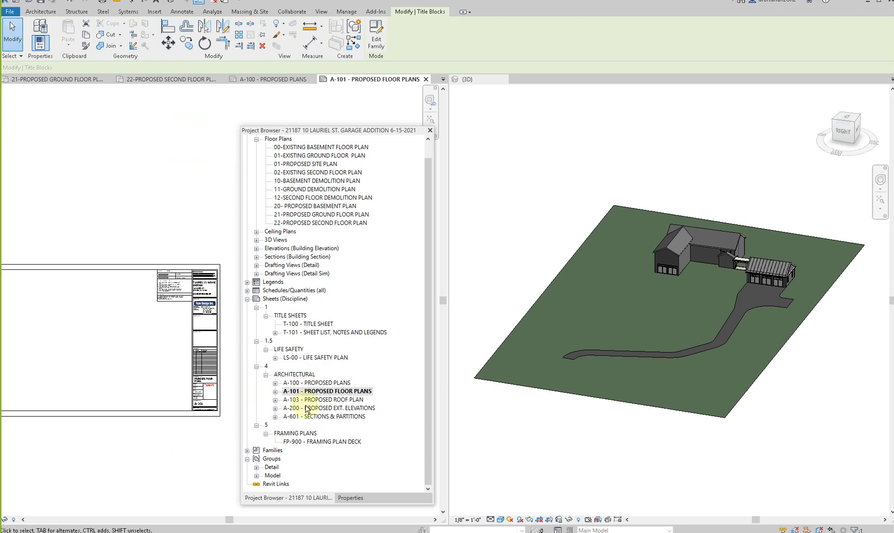
scroll(182, 299, "up", 2)
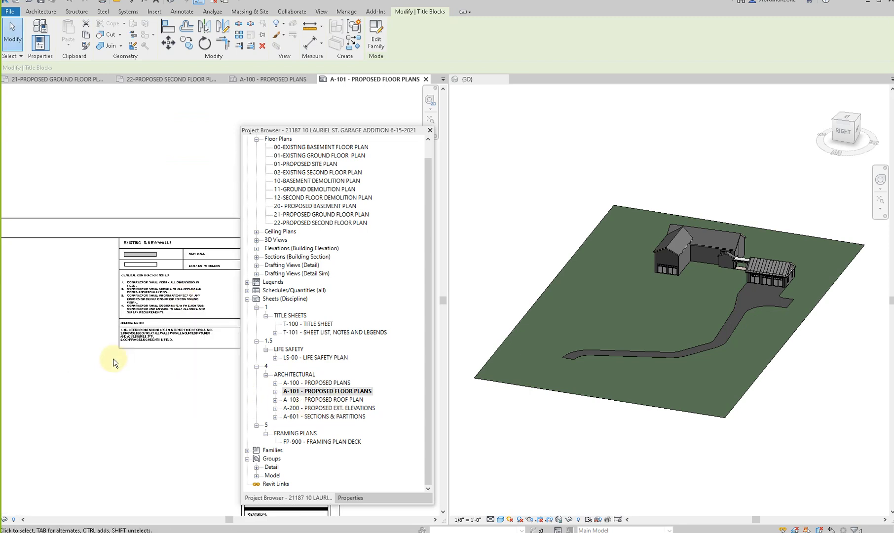
scroll(115, 286, "up", 2)
scroll(67, 274, "up", 4)
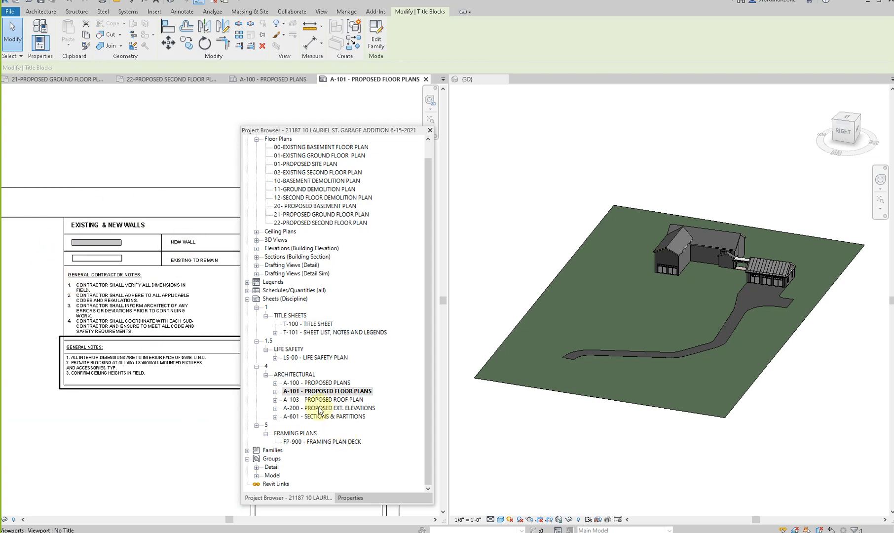
double_click(297, 383)
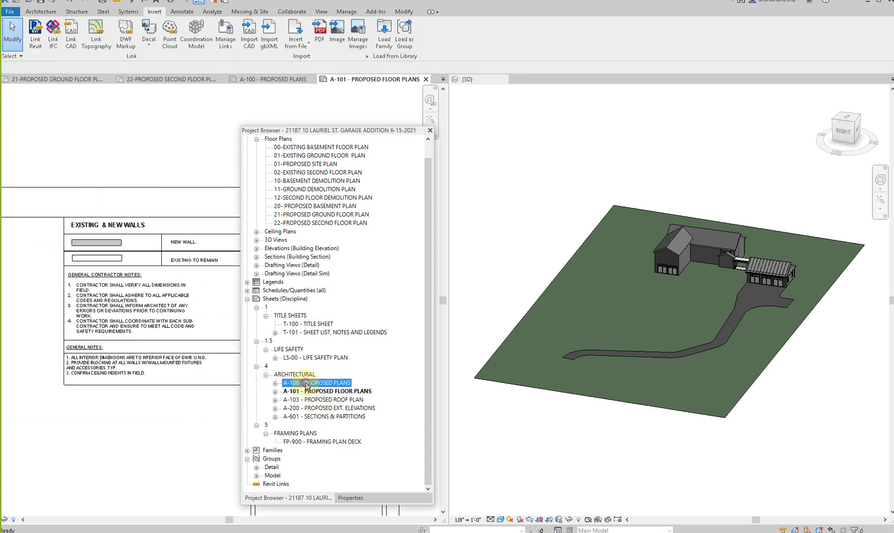
double_click(318, 391)
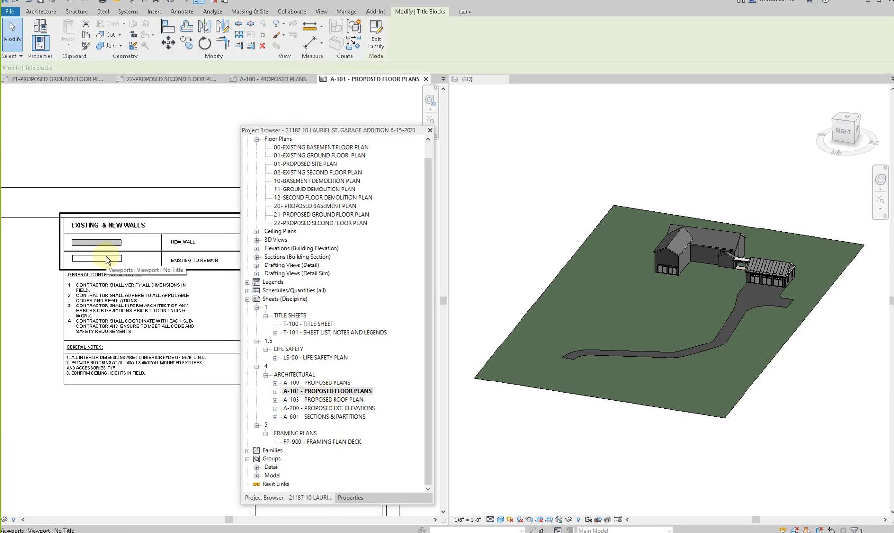
- Return to sheet A-100 and transfer the EXISTING & NEW WALLS legend from A-101 to below the survey information note
double_click(291, 383)
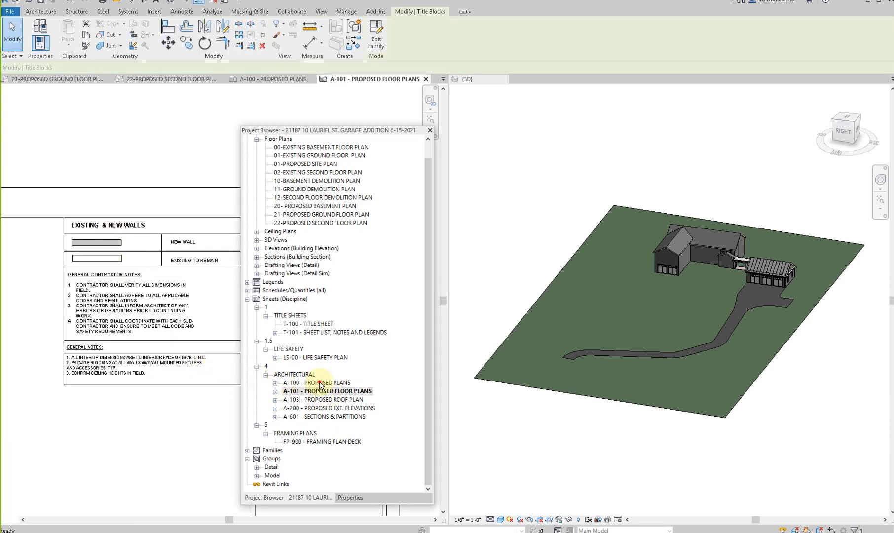
left_click(275, 391)
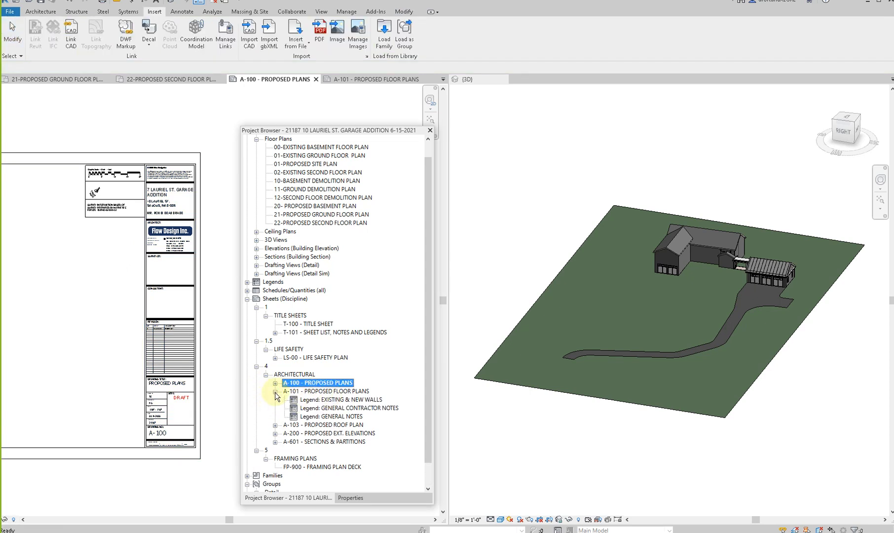
left_click(311, 400)
left_click_drag(104, 235, 108, 236)
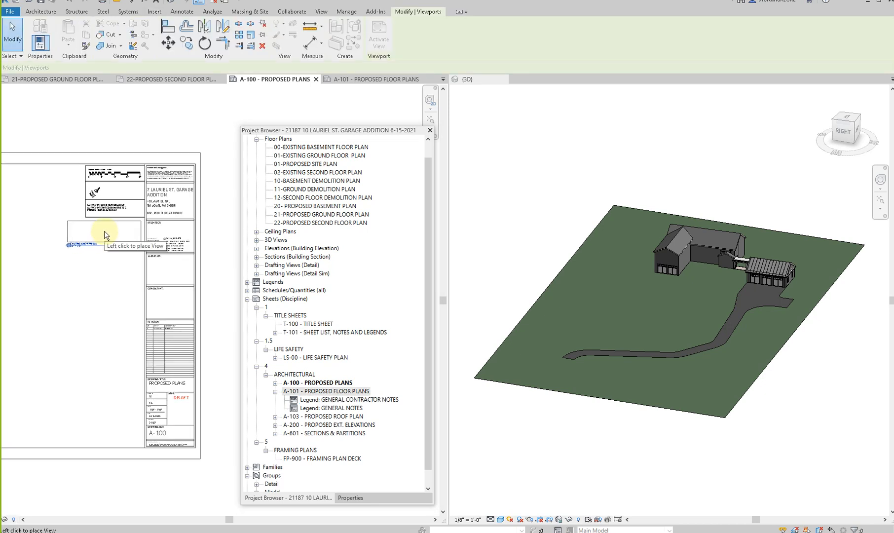
left_click(108, 235)
- Transfer the GENERAL CONTRACTOR NOTES and GENERAL NOTES legends from A-101 to sheet A-100, stacked below the walls legend
left_click_drag(306, 400, 211, 360)
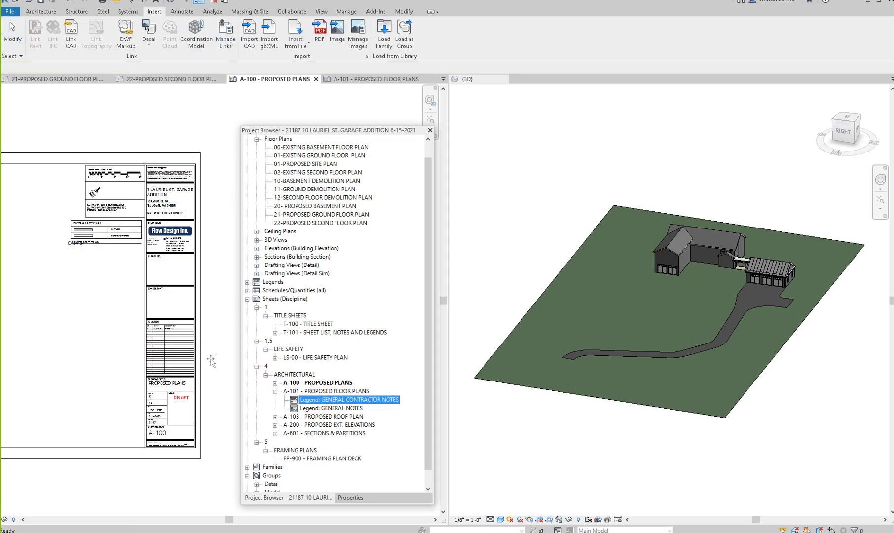
left_click_drag(108, 274, 104, 265)
left_click(105, 263)
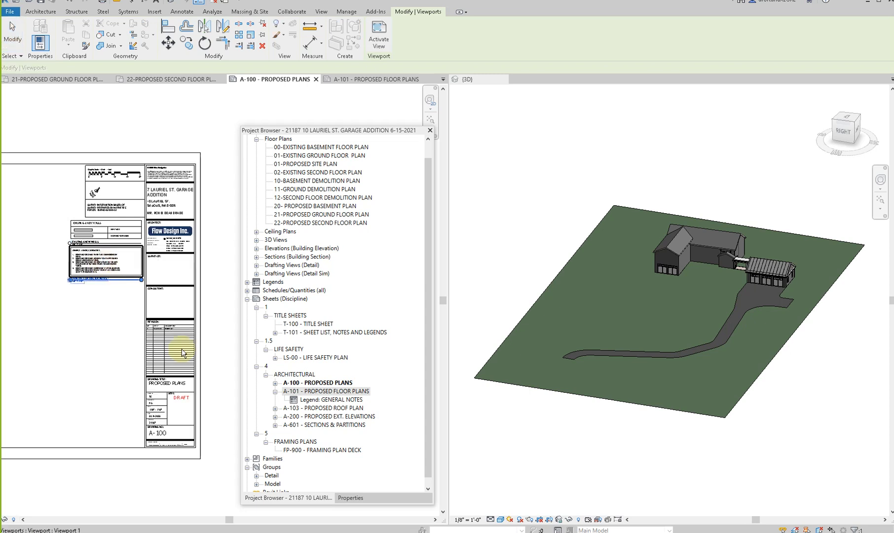
left_click_drag(322, 400, 105, 321)
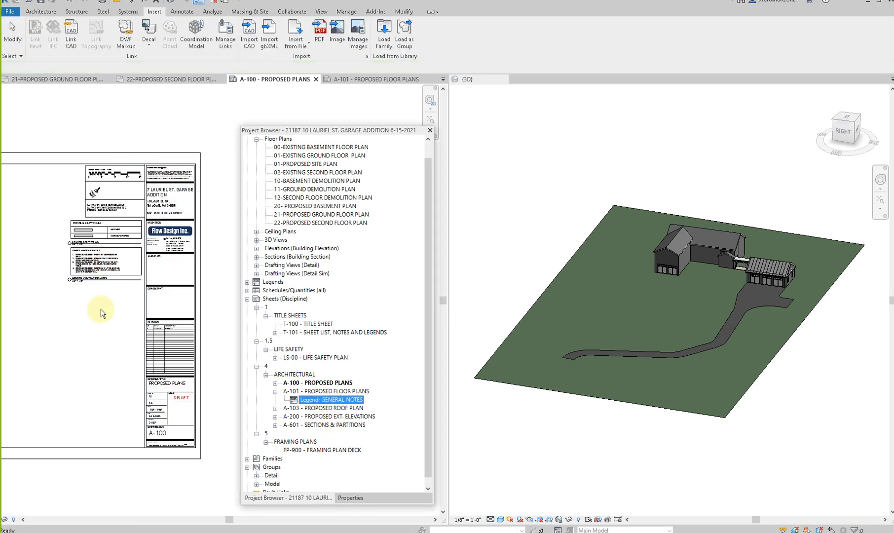
left_click(105, 298)
left_click(103, 352)
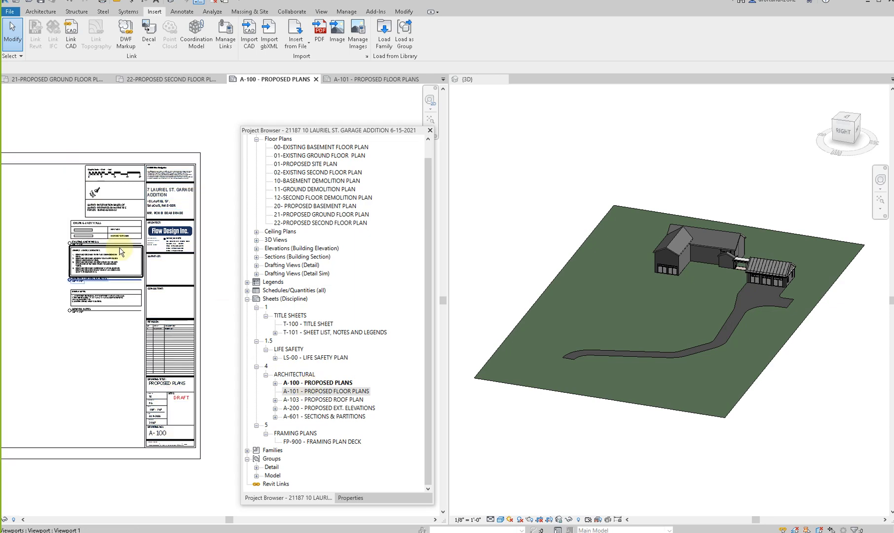
- Delete sheet A-101 - PROPOSED FLOOR PLANS from the project
scroll(120, 250, "up", 3)
left_click(313, 394)
right_click(314, 393)
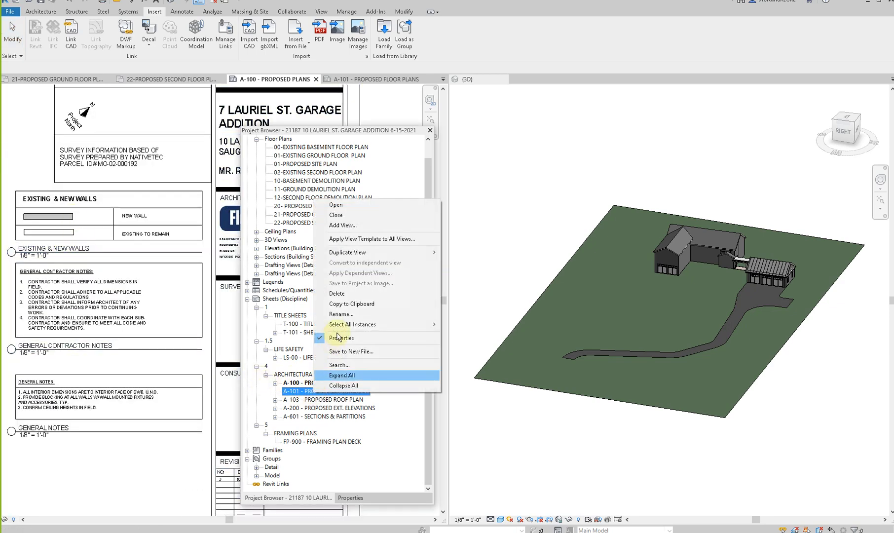
left_click(339, 294)
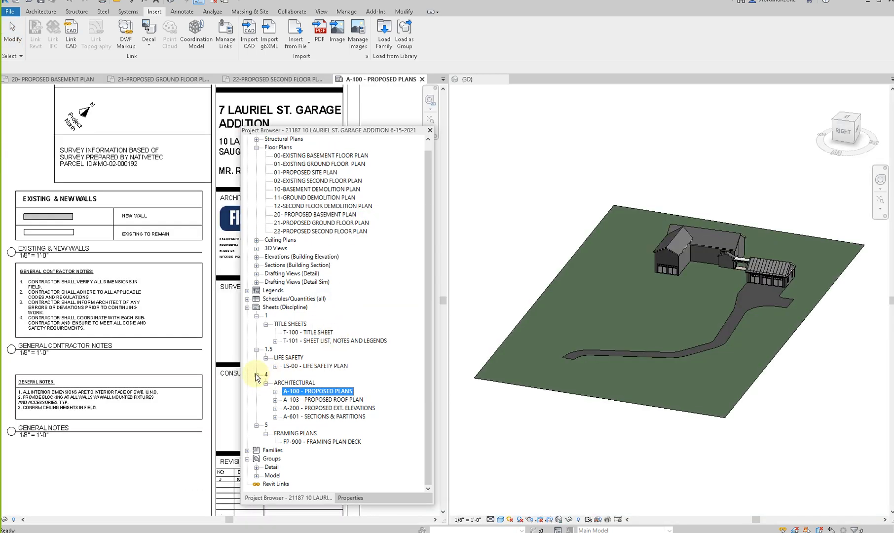
- Change the EXISTING & NEW WALLS legend viewport on sheet A-100 to the No Title type
scroll(98, 349, "down", 3)
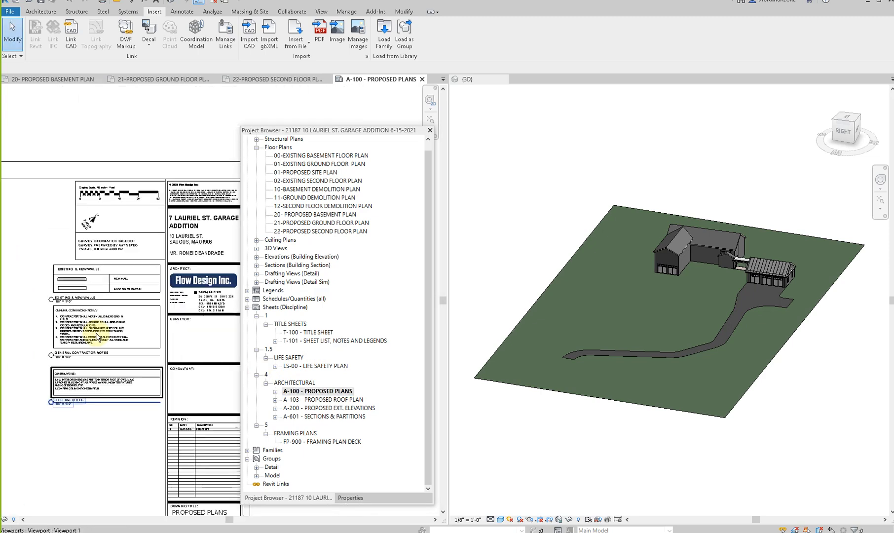
scroll(94, 283, "up", 3)
left_click(87, 272)
left_click(350, 498)
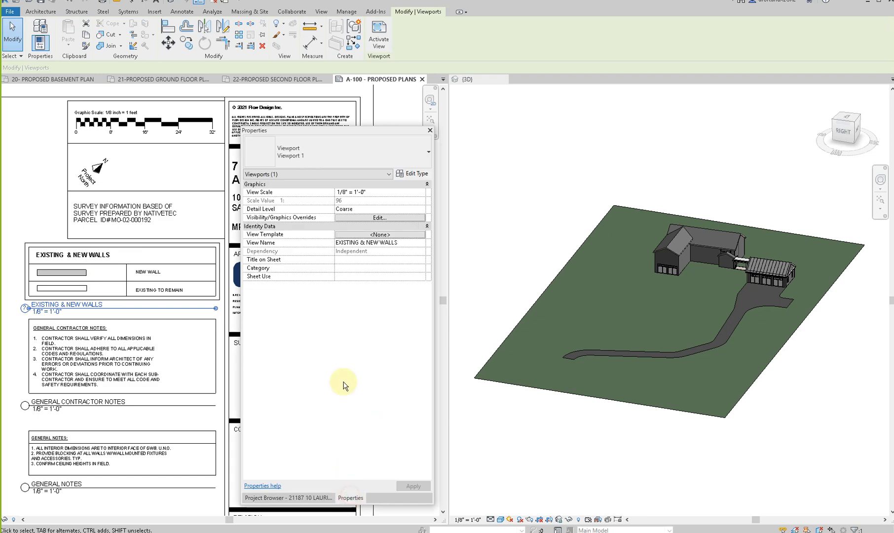
left_click(412, 193)
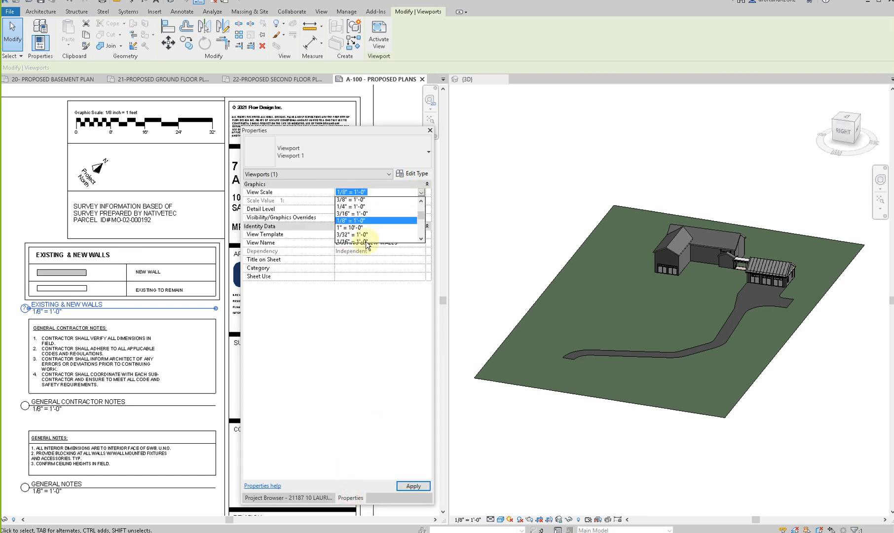
left_click(340, 368)
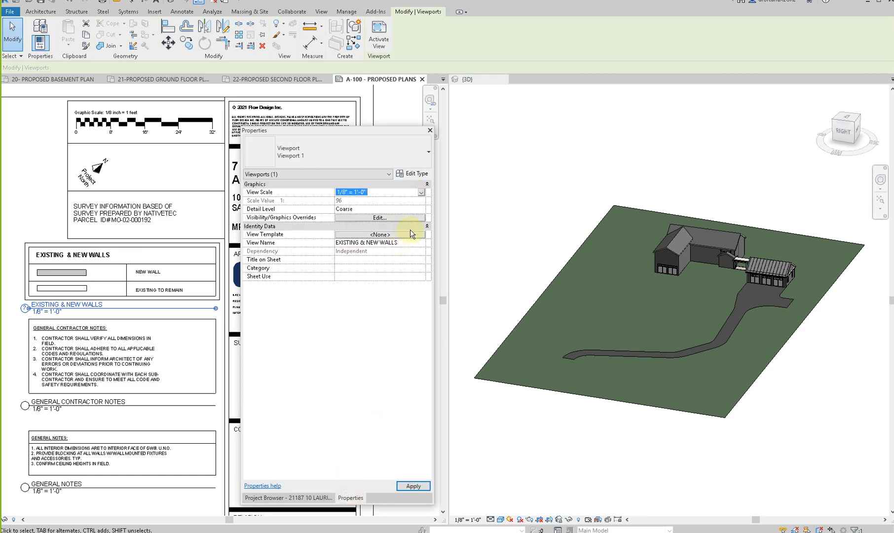
left_click(421, 193)
left_click(126, 247)
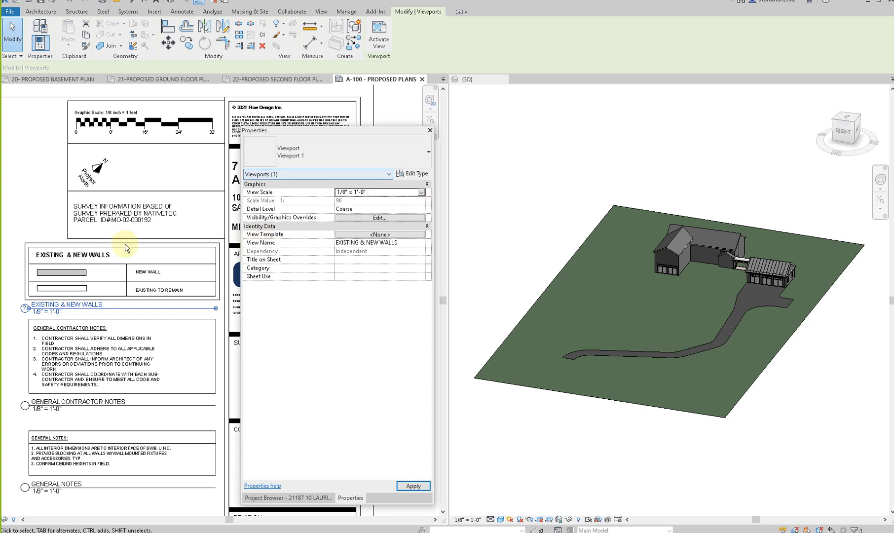
left_click(295, 150)
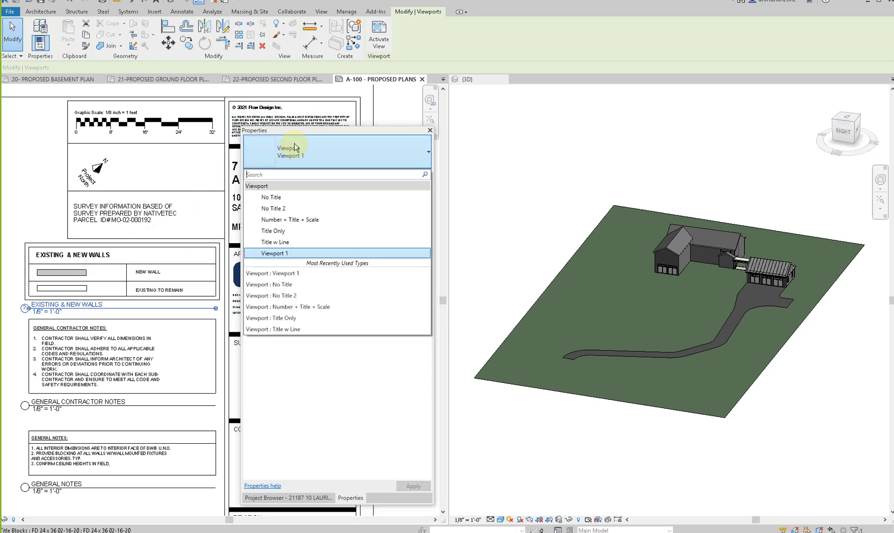
left_click(276, 198)
- Switch the GENERAL CONTRACTOR NOTES and GENERAL NOTES viewports to the No Title type
left_click(93, 348)
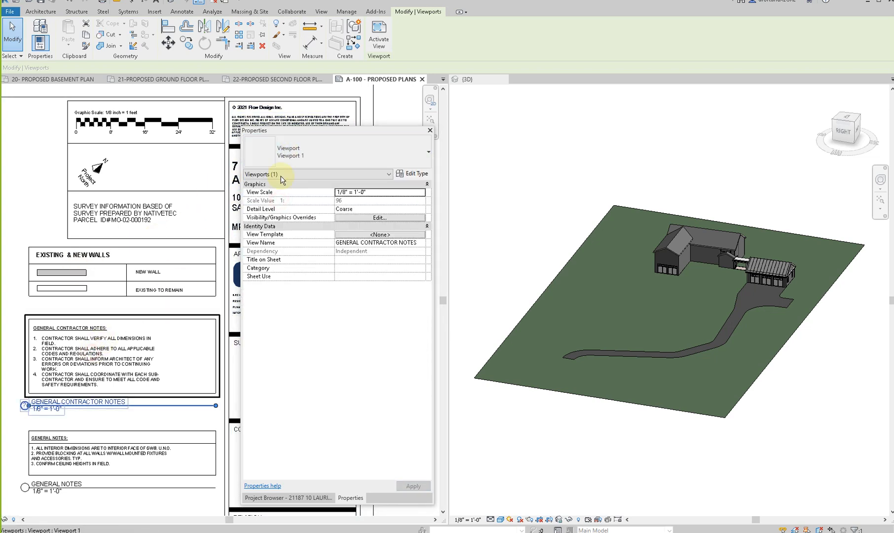
left_click(296, 148)
left_click(302, 197)
left_click(79, 464)
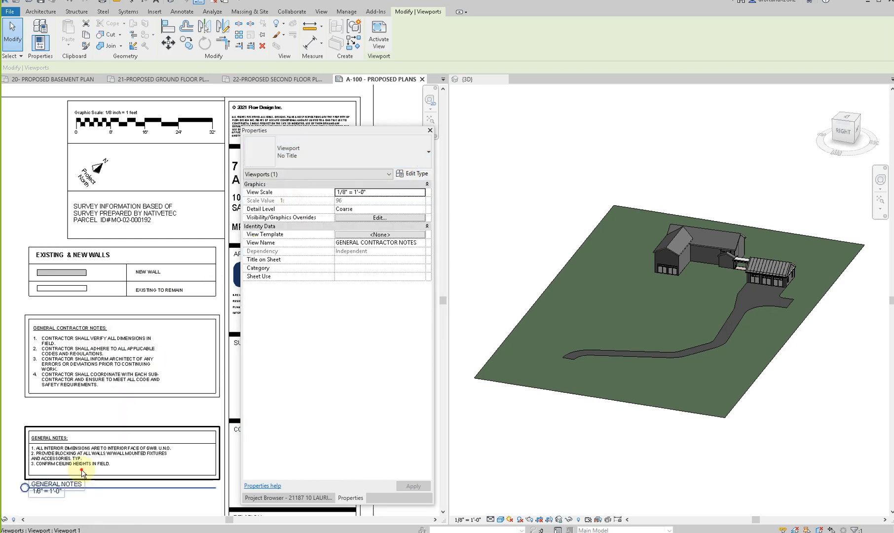
left_click(298, 151)
left_click(290, 196)
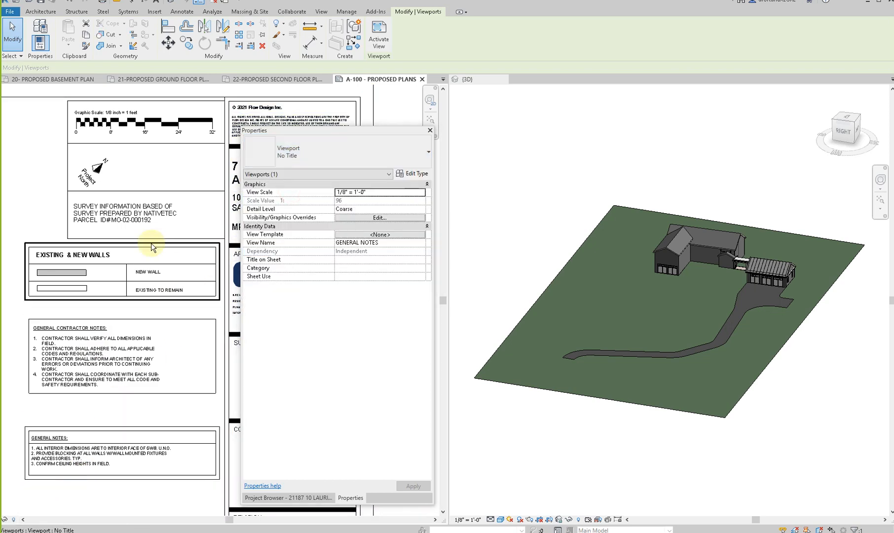
- Move the EXISTING & NEW WALLS legend by its upper right corner to sit directly below the survey note, against the title block edge
scroll(151, 243, "down", 4)
left_click(41, 335)
scroll(124, 308, "up", 3)
scroll(124, 310, "up", 2)
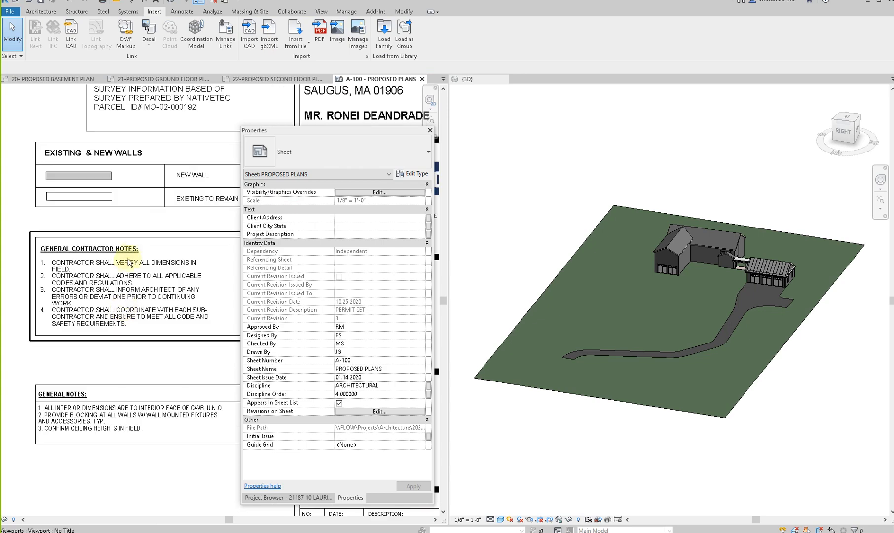
scroll(143, 281, "up", 3)
left_click(144, 279)
scroll(180, 261, "up", 2)
key("m")
key("v")
scroll(213, 246, "up", 4)
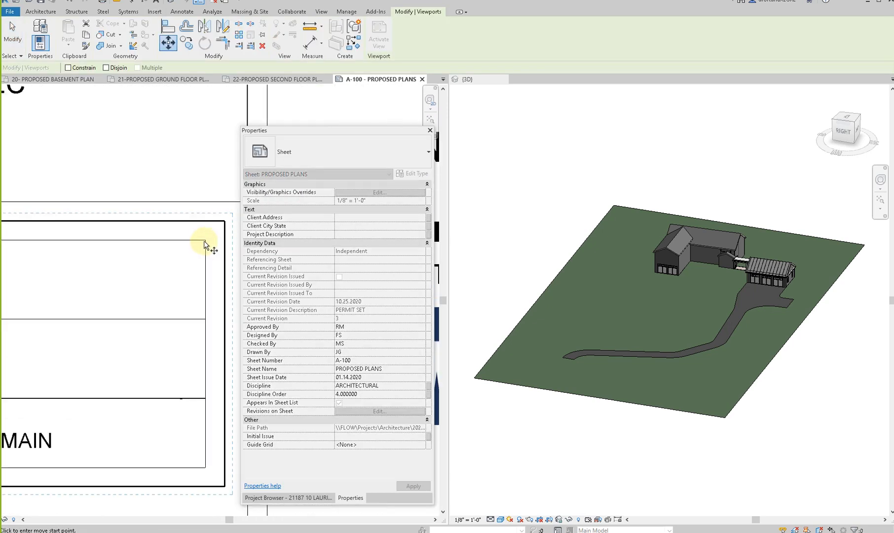
left_click(205, 241)
scroll(135, 252, "down", 3)
scroll(173, 255, "up", 3)
left_click(171, 268)
- Move the GENERAL CONTRACTOR NOTES legend directly beneath the walls legend, flush with the title block edge
scroll(170, 210, "down", 2)
scroll(100, 295, "down", 2)
left_click(89, 318)
key("m")
key("v")
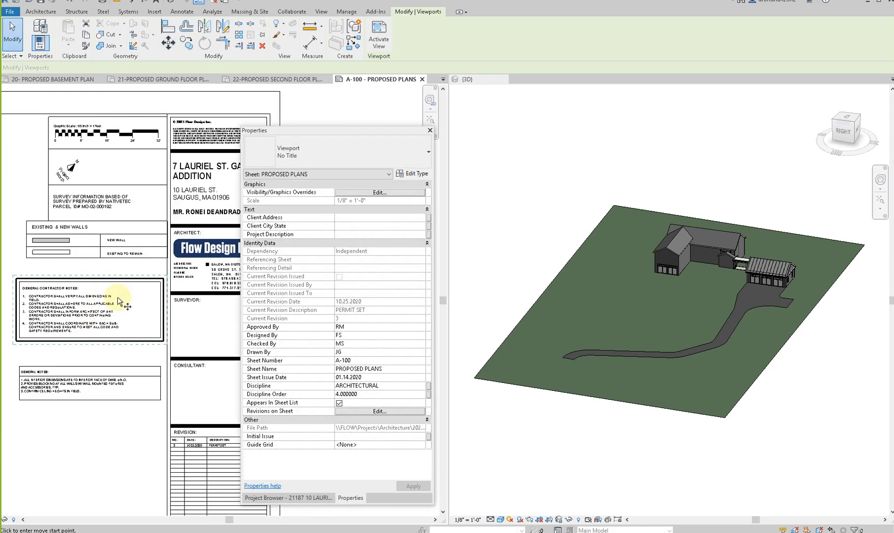
scroll(195, 288, "up", 2)
scroll(58, 251, "up", 3)
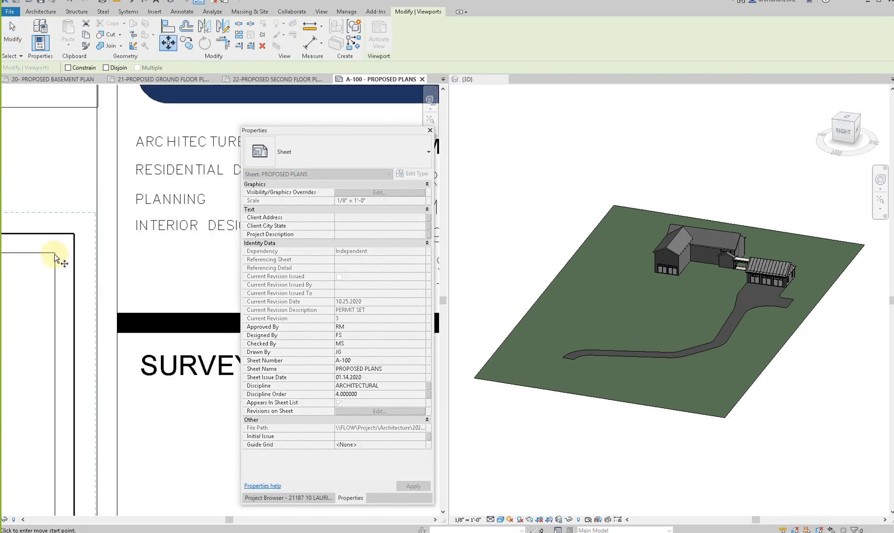
left_click(54, 252)
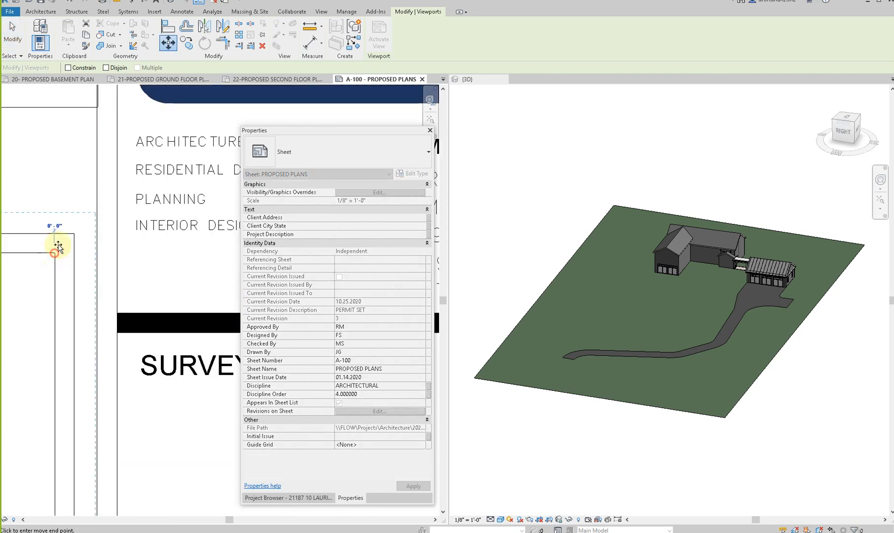
left_click(97, 107)
- Move the GENERAL NOTES legend directly beneath the contractor notes, flush with the title block edge
scroll(85, 152, "down", 2)
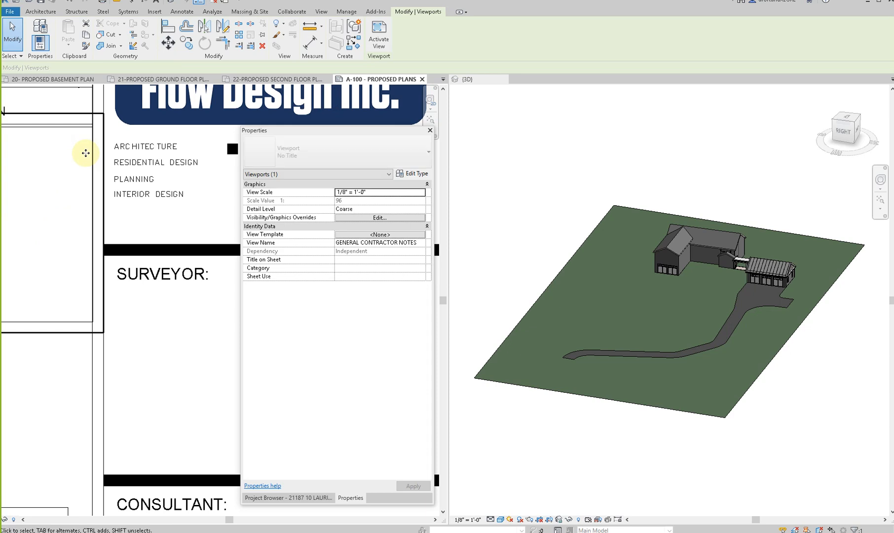
scroll(114, 207, "down", 3)
left_click(78, 334)
key("m")
key("v")
scroll(101, 296, "up", 5)
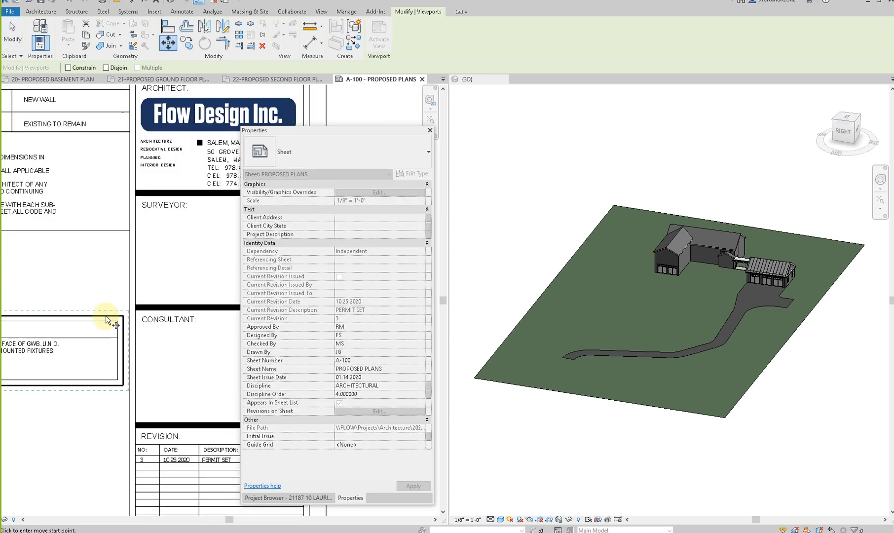
left_click(132, 335)
left_click(160, 125)
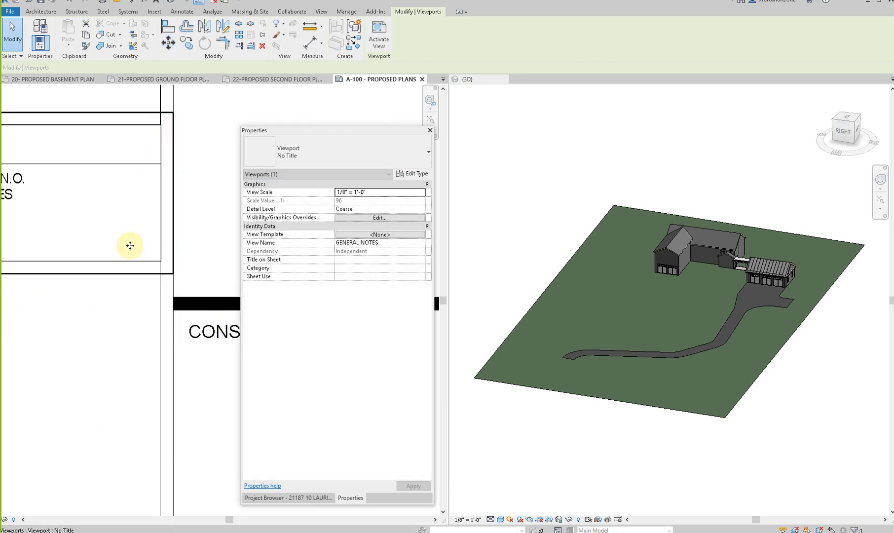
scroll(114, 330, "down", 5)
key("Escape")
- Extend the boxes around the graphic scale, north arrow and survey note to line up with the legends' left edge
scroll(129, 371, "up", 5)
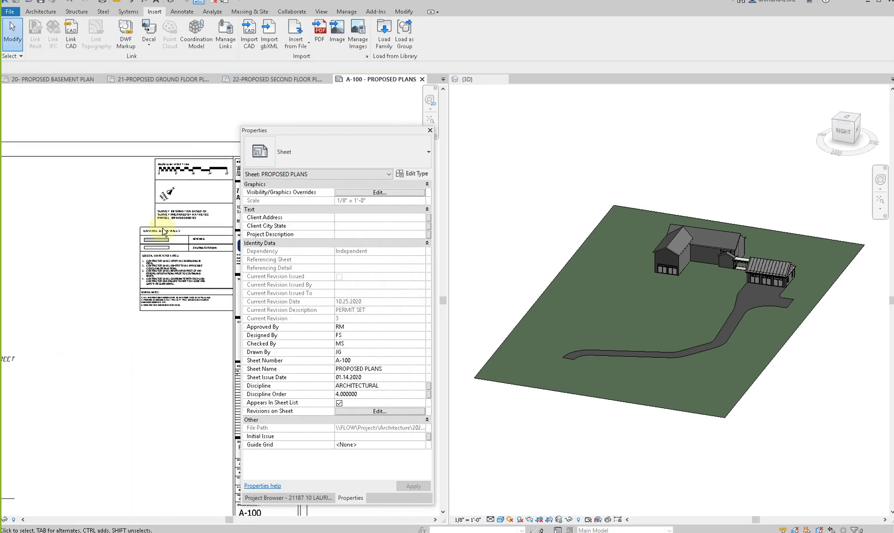
left_click_drag(140, 206, 112, 215)
left_click(78, 281)
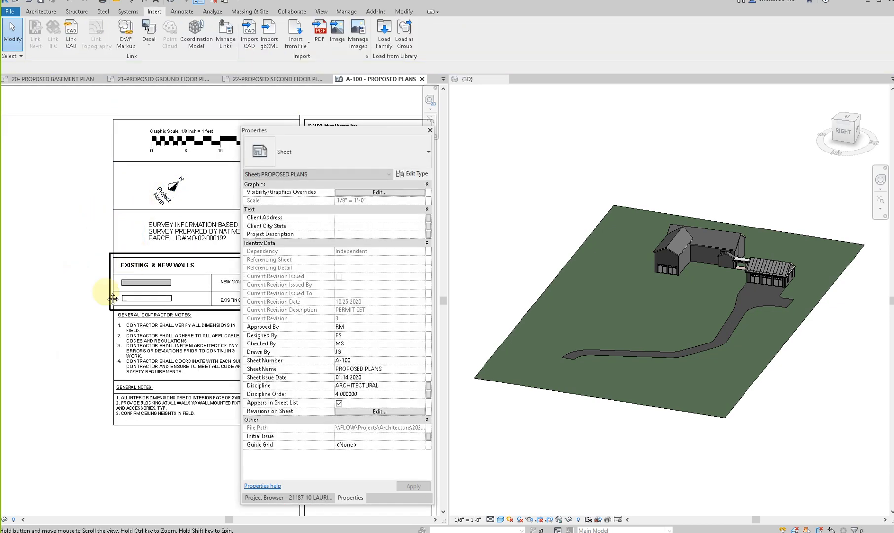
- Nudge the survey information note and the project north arrow left inside their widened boxes
scroll(74, 200, "down", 4)
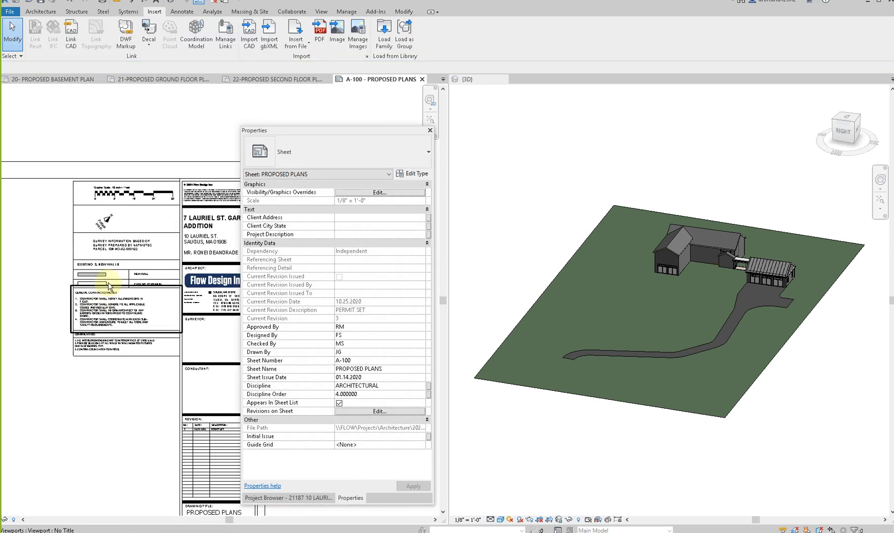
left_click(114, 247)
left_click(95, 219, "ctrl")
key("Left")
key("Left")
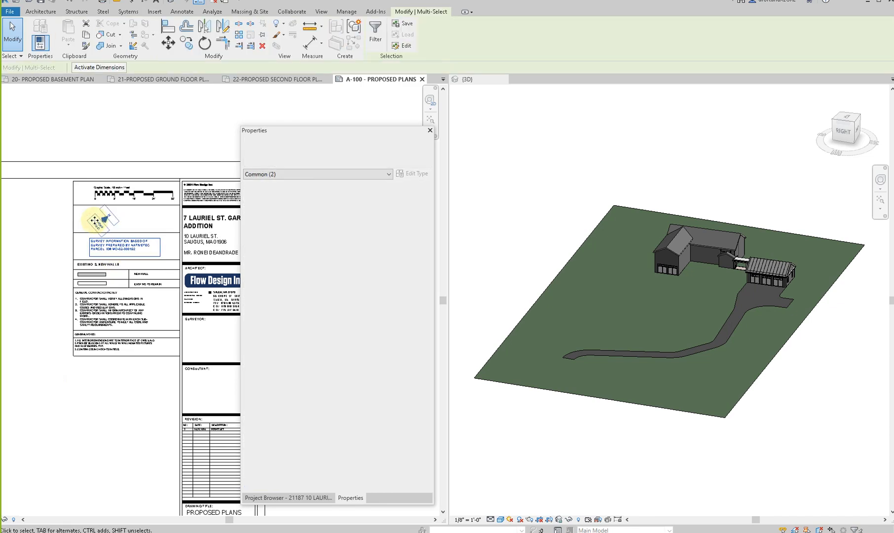
left_click(25, 374)
- Nudge the 1/8 inch graphic scale left within its widened box
scroll(110, 359, "down", 3)
scroll(110, 248, "up", 5)
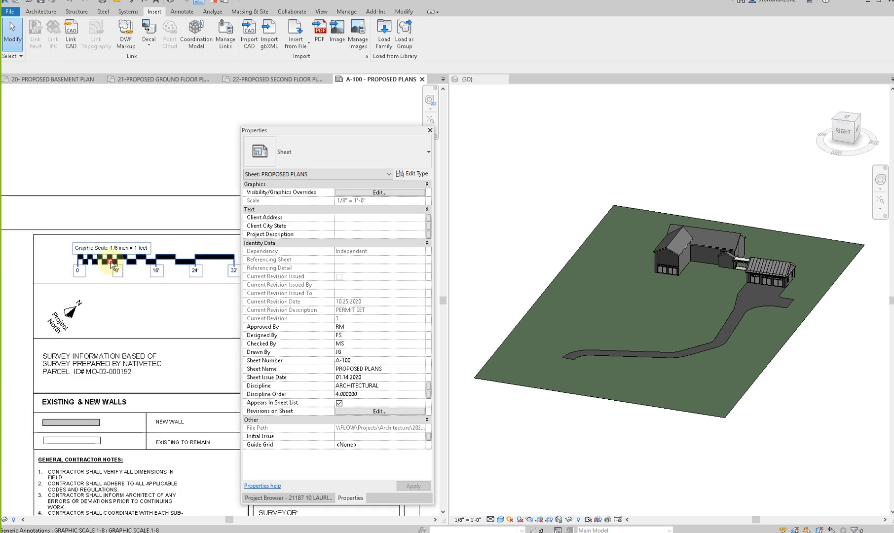
left_click(150, 245)
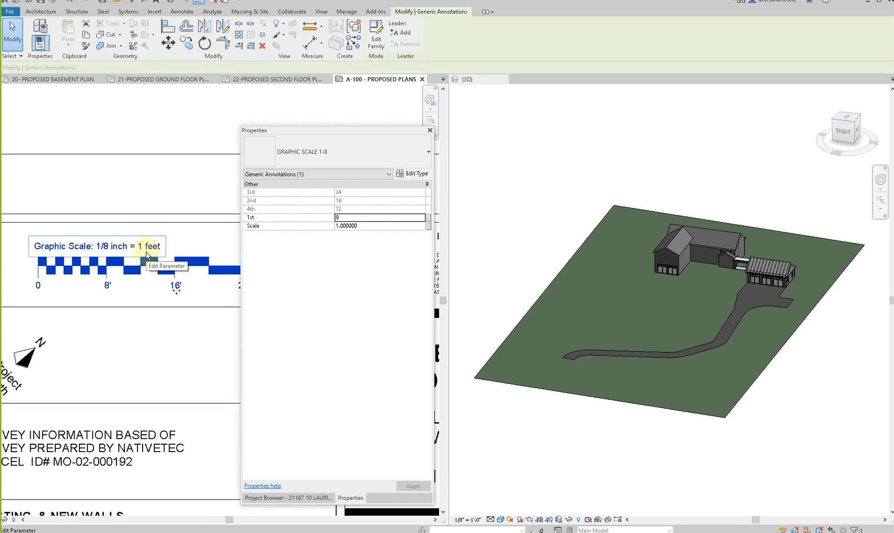
scroll(213, 296, "down", 2)
key("Left")
key("Left")
key("Left")
key("Left")
key("Left")
key("Left")
key("Left")
key("Left")
key("Left")
key("Left")
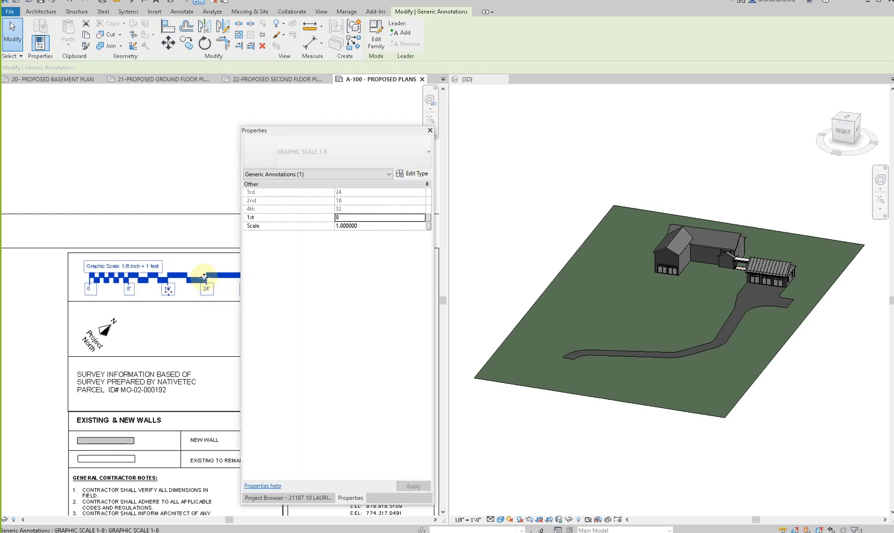
left_click(128, 148)
- Shift the proposed site plan viewport slightly left, closer to the sheet border
scroll(128, 150, "down", 5)
middle_click_drag(215, 324, 207, 319)
scroll(123, 318, "down", 2)
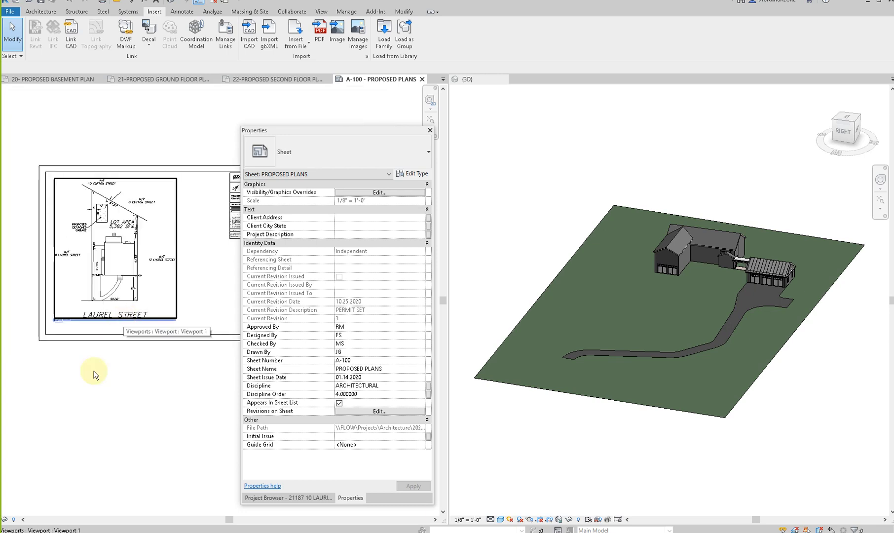
left_click(109, 255)
left_click_drag(109, 256, 104, 261)
left_click(80, 419)
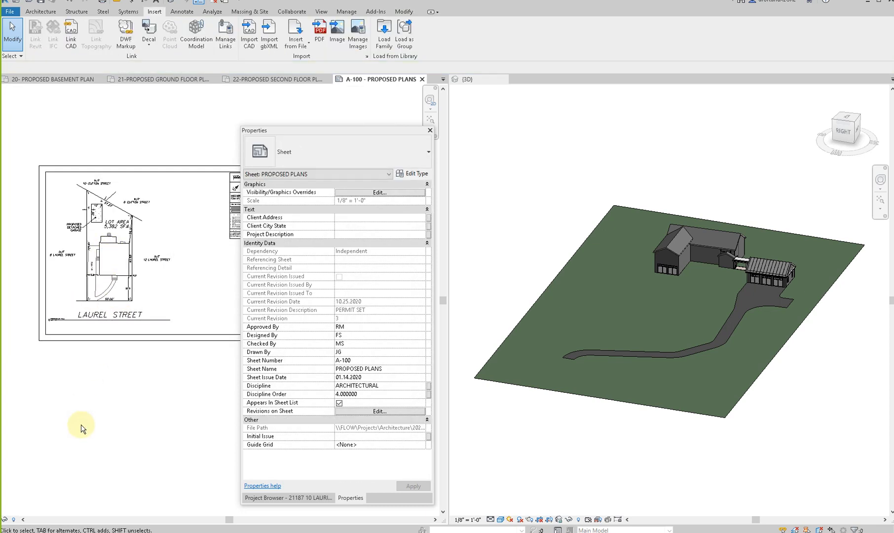
- Lower the site plan's view title on the sheet to leave more space below the LAUREL STREET label
left_click(125, 320)
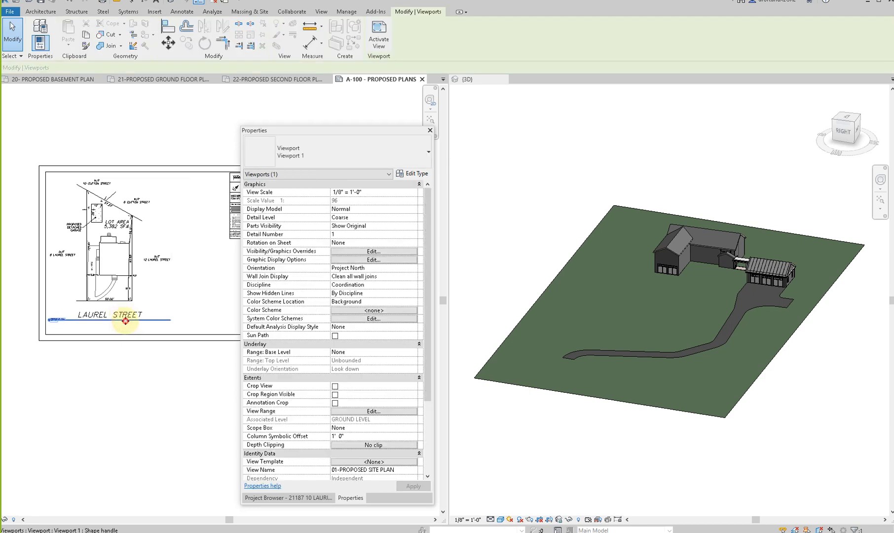
left_click(94, 365)
left_click(112, 278)
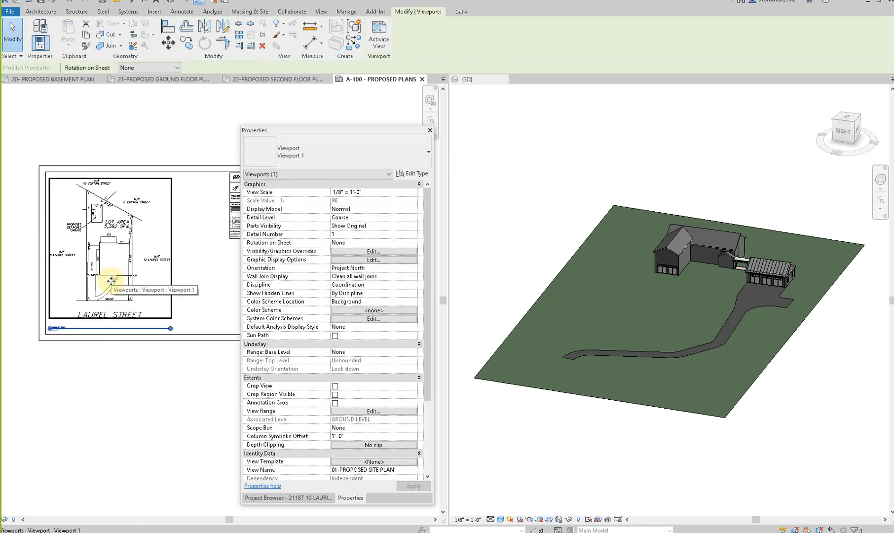
- Activate the proposed site plan view on the sheet and draw a rectangular callout around the proposed detached garage
double_click(146, 242)
scroll(95, 245, "up", 1)
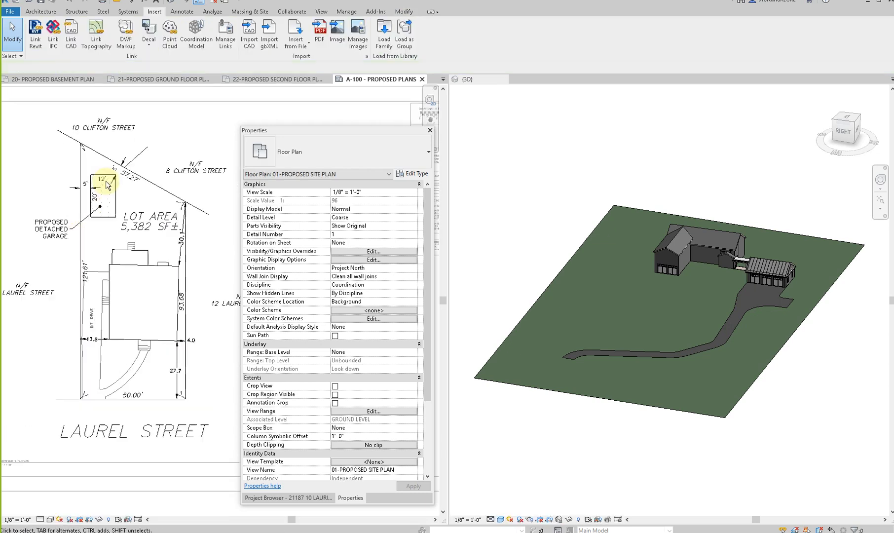
scroll(87, 220, "up", 3)
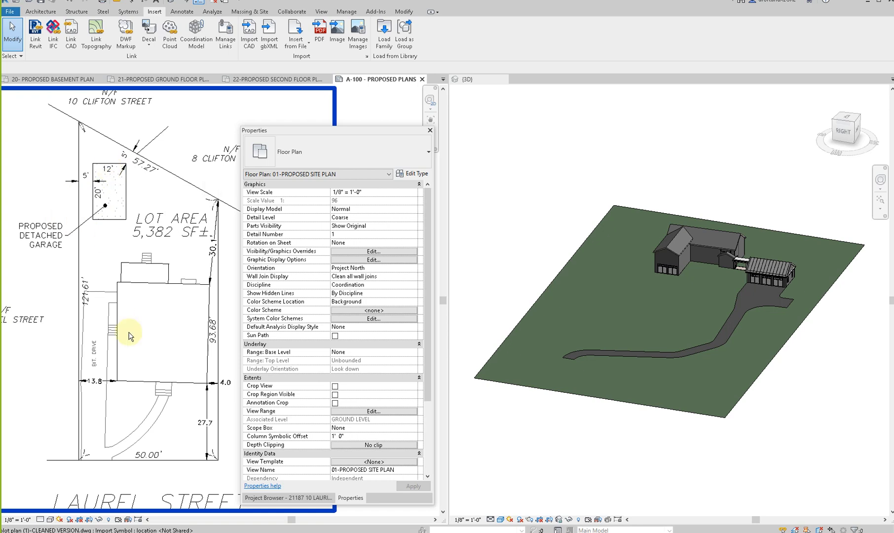
scroll(130, 336, "down", 2)
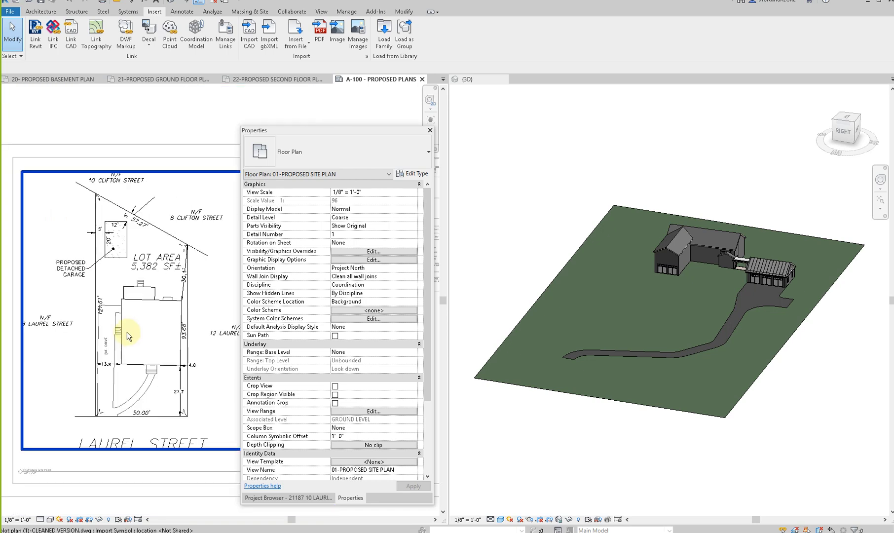
left_click(322, 12)
left_click(339, 52)
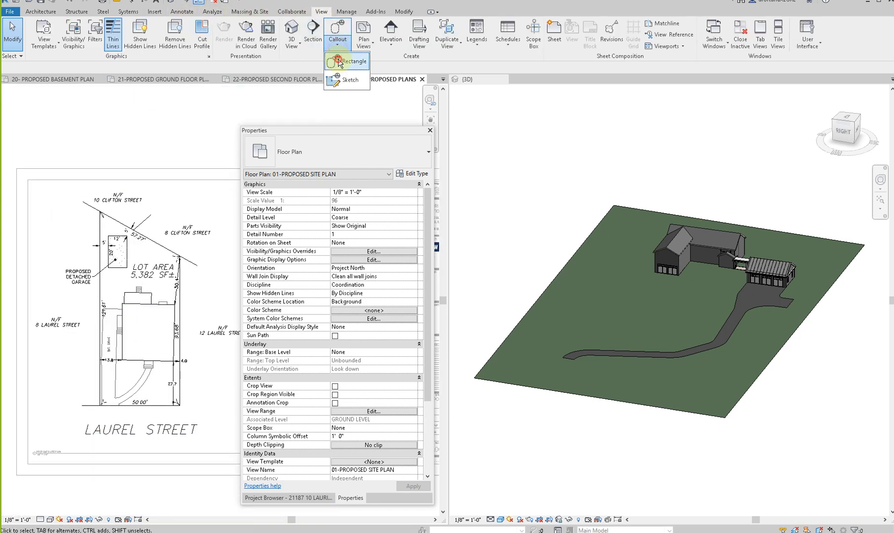
left_click(346, 70)
left_click(82, 220)
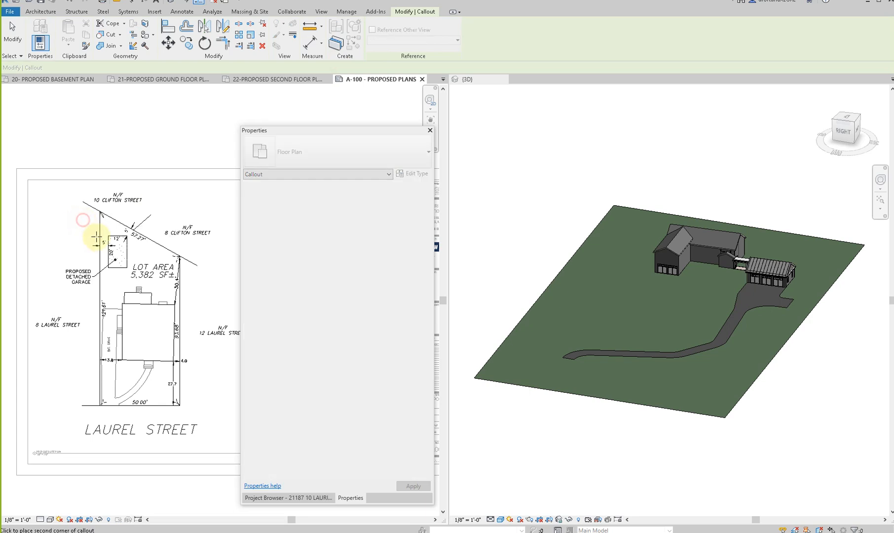
left_click(137, 278)
- Move the garage callout's head up beyond the angled rear lot line, next to the rear abutter's label
scroll(139, 280, "up", 4)
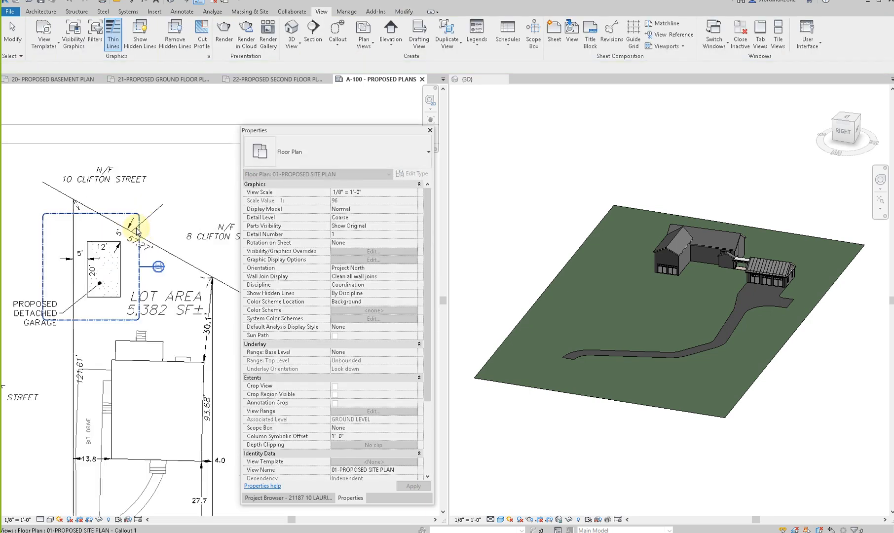
left_click(170, 287)
left_click_drag(170, 287, 165, 161)
- Try setting the garage callout's phase to New Construction
scroll(111, 259, "down", 1)
scroll(342, 386, "down", 3)
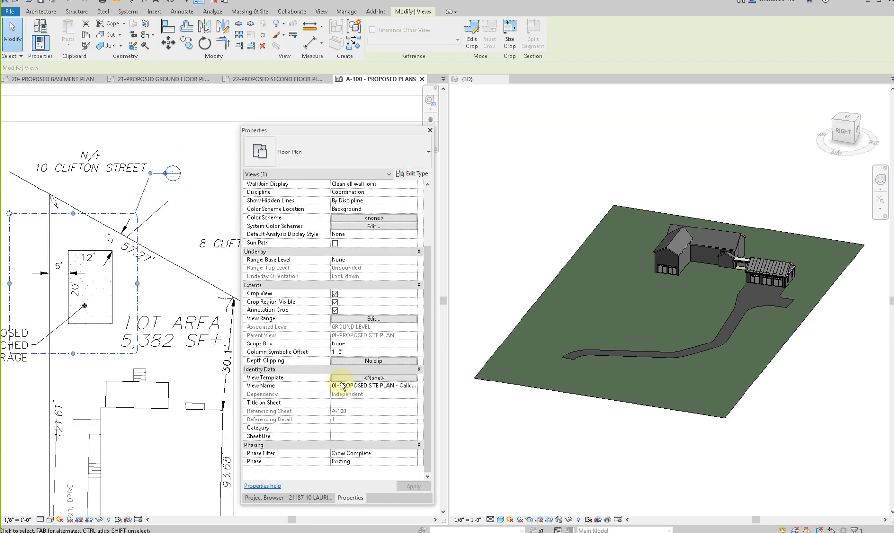
left_click(411, 464)
left_click(413, 462)
left_click(409, 475)
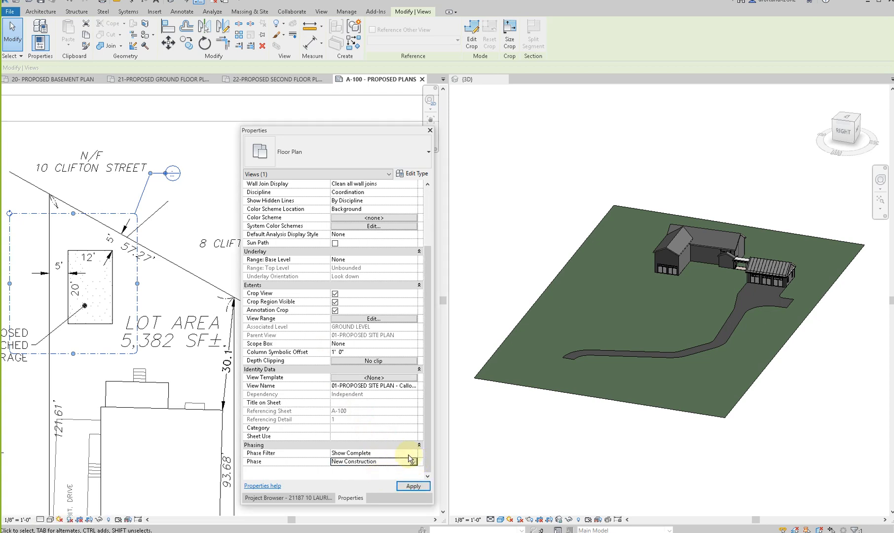
scroll(179, 228, "down", 2)
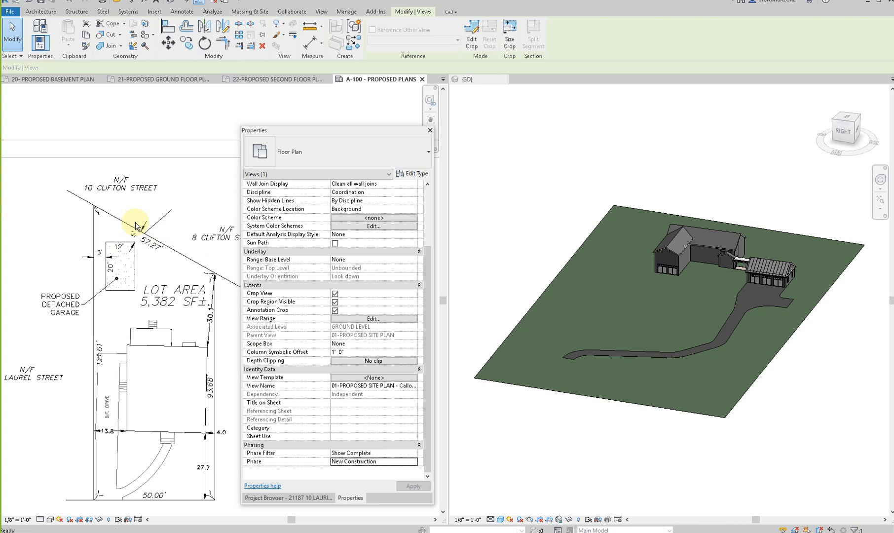
left_click(137, 226)
scroll(137, 226, "down", 2)
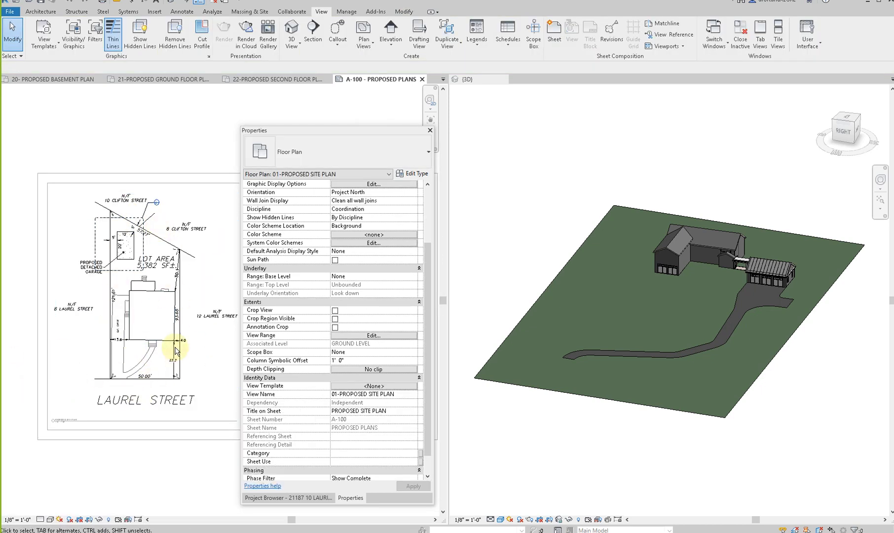
- Set the phase of the 01-PROPOSED SITE PLAN view to New Construction
scroll(382, 446, "down", 1)
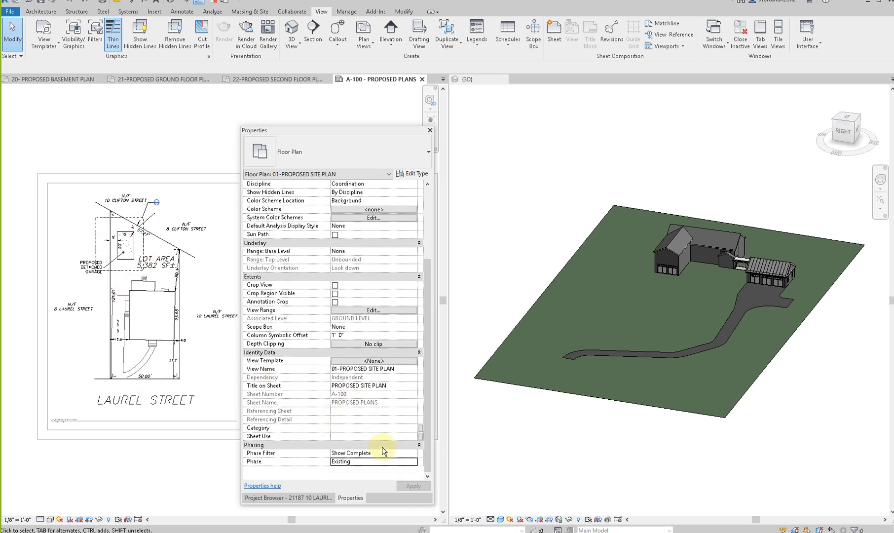
left_click(415, 462)
left_click(415, 462)
left_click(414, 462)
left_click(354, 477)
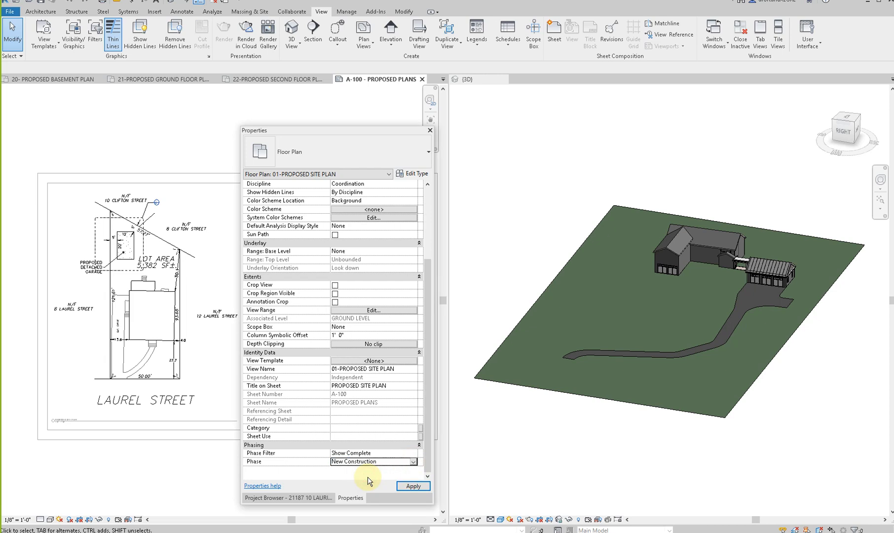
left_click(414, 486)
scroll(140, 309, "up", 3)
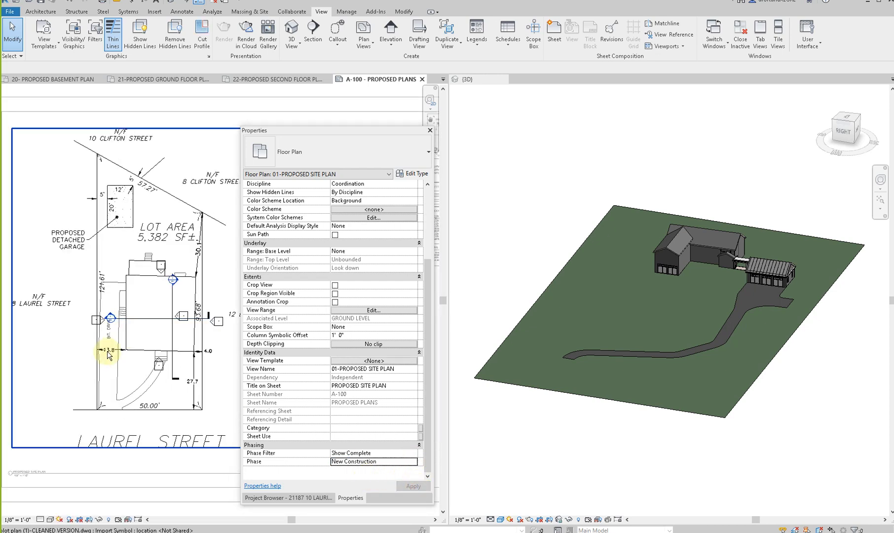
scroll(134, 336, "up", 1)
scroll(207, 332, "up", 2)
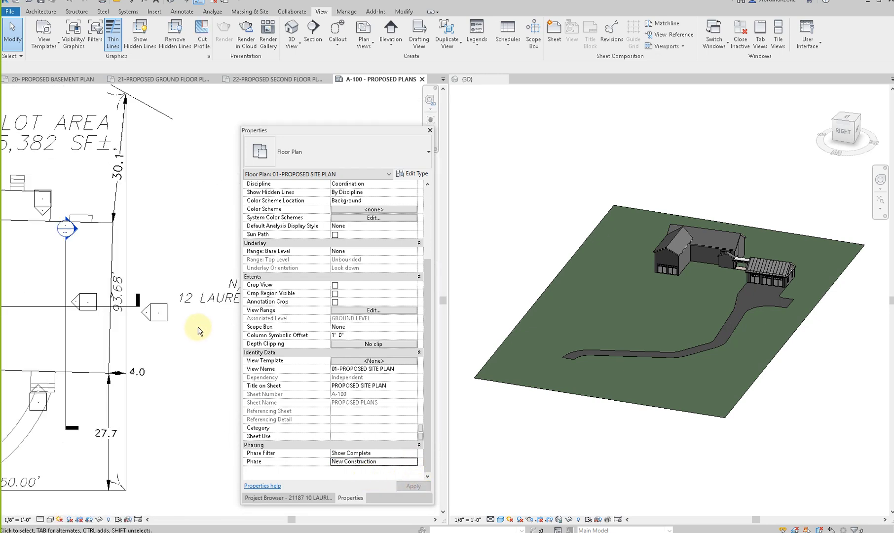
scroll(198, 328, "down", 1)
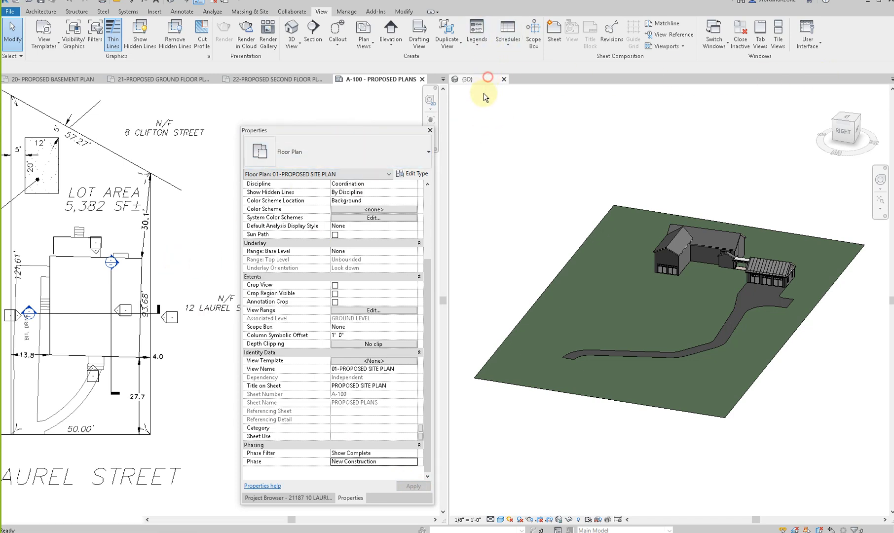
left_click(471, 79)
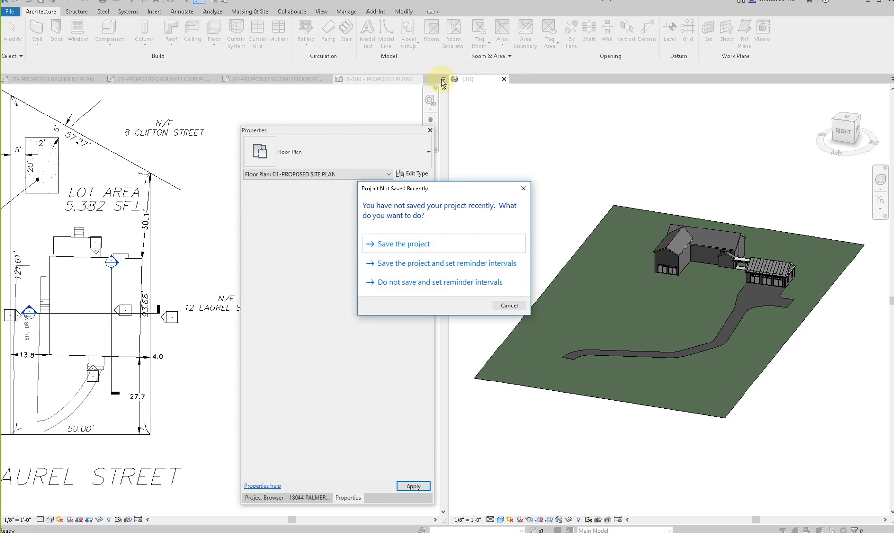
left_click(507, 303)
left_click(442, 78)
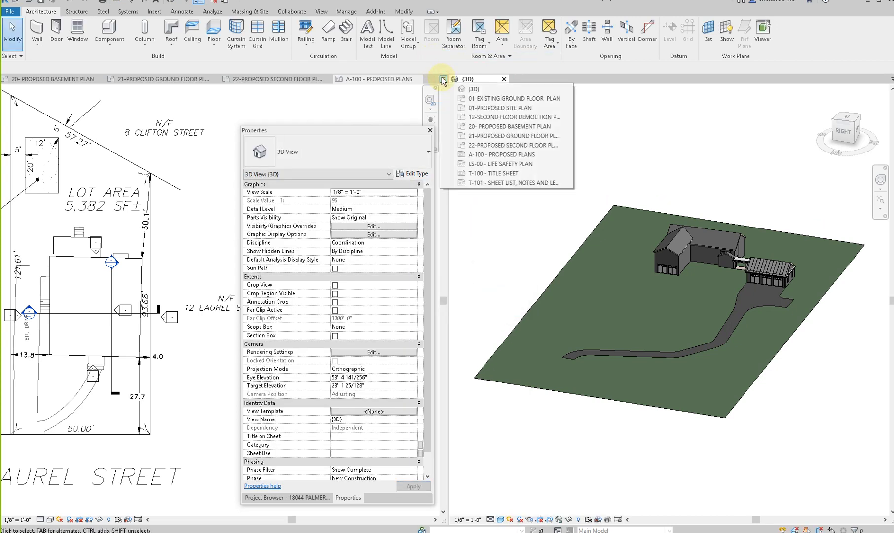
left_click(482, 80)
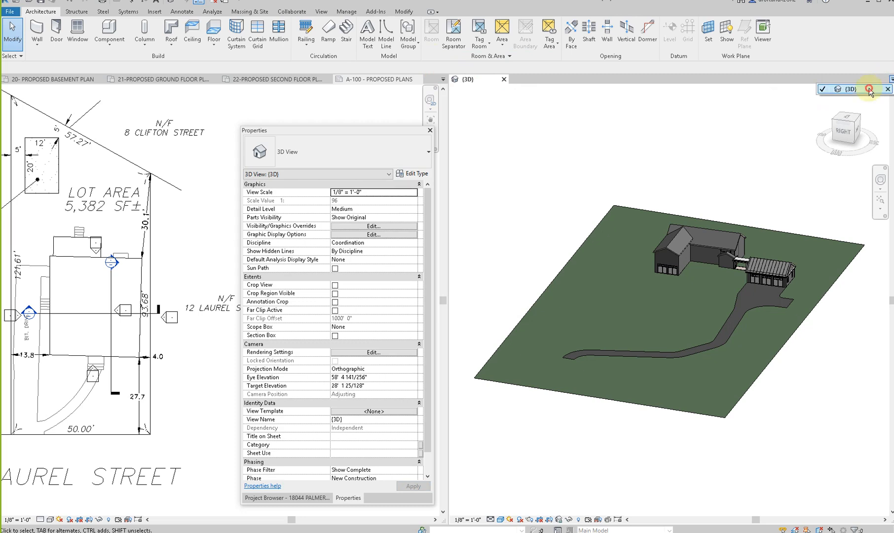
left_click(891, 80)
left_click(887, 89)
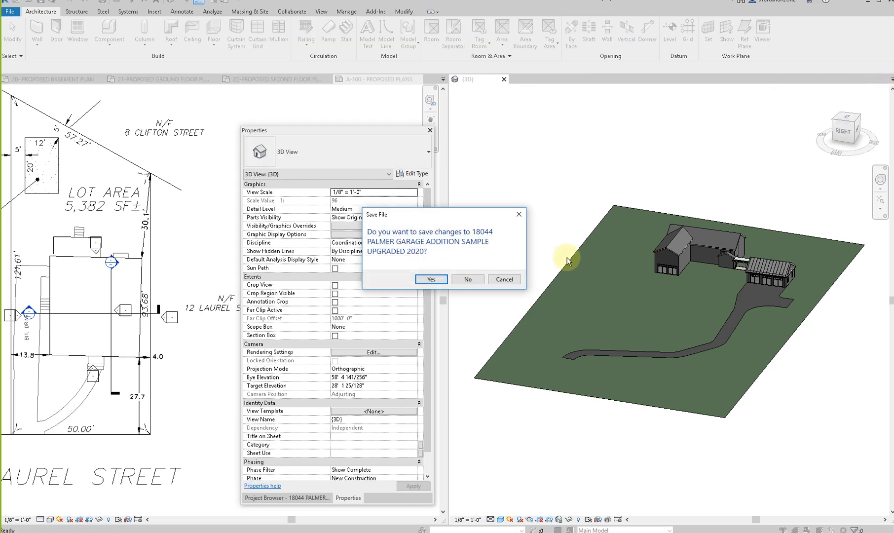
left_click(505, 279)
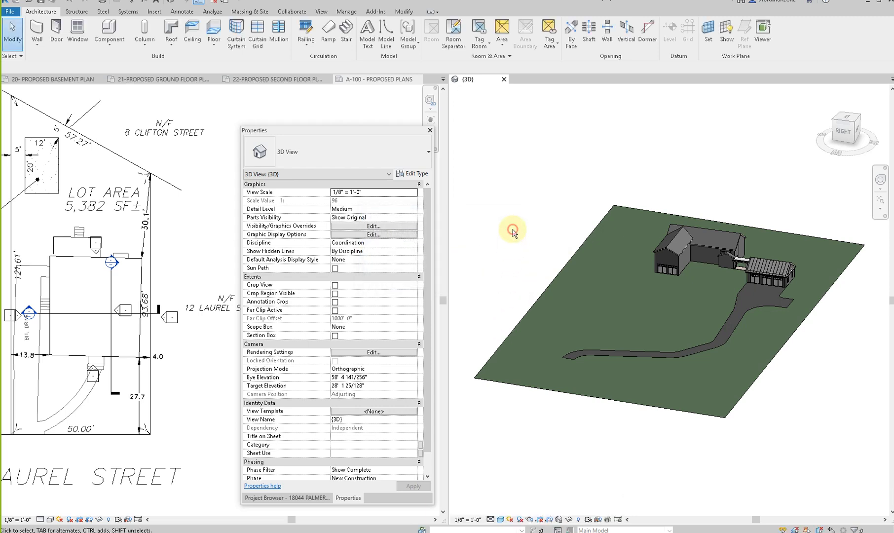
- Tile all open views, then close the T-101 sheet list and T-100 title sheet
key("w")
key("t")
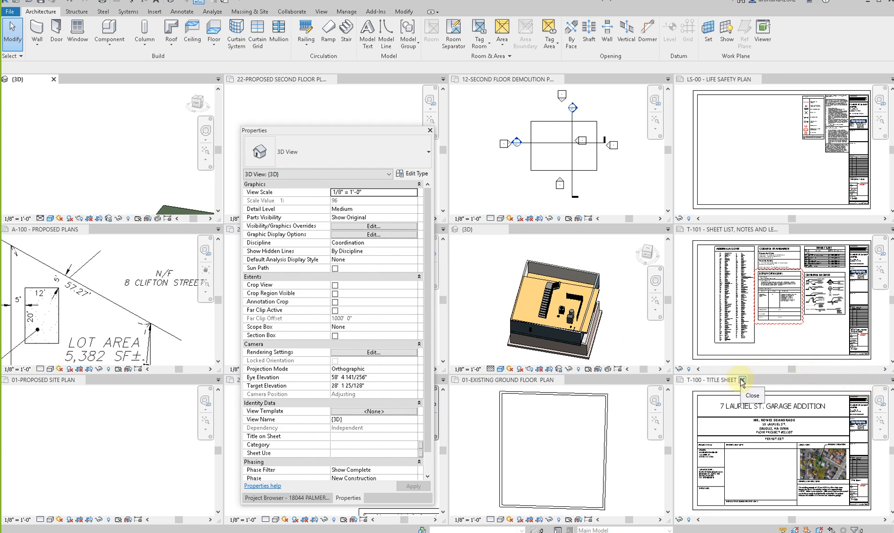
left_click(742, 381)
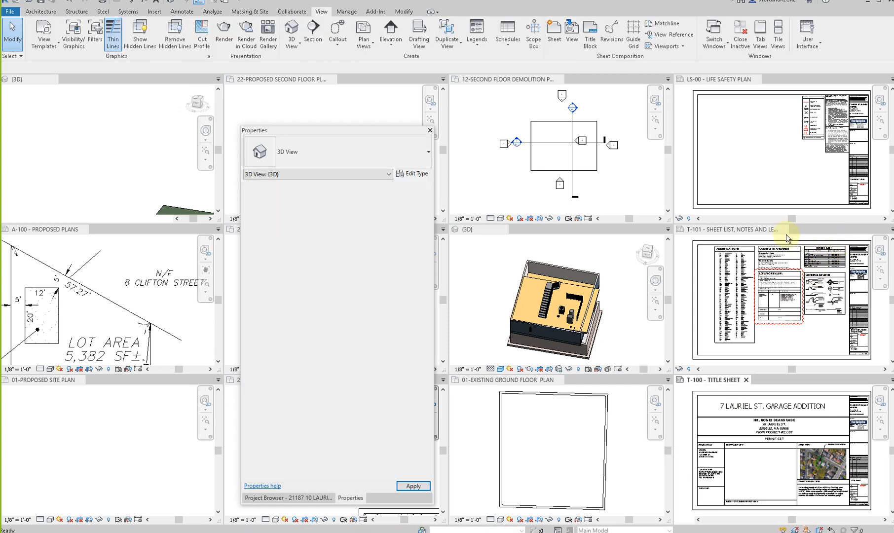
left_click(784, 229)
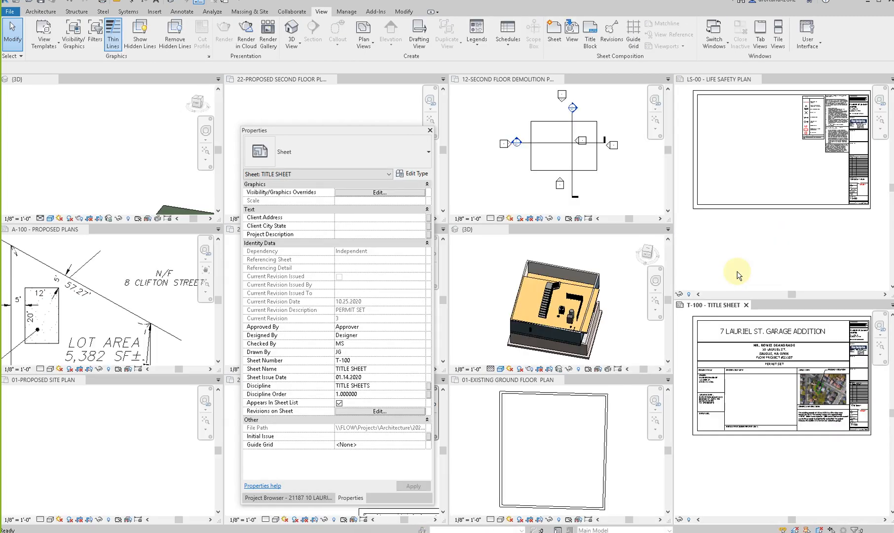
left_click(804, 273)
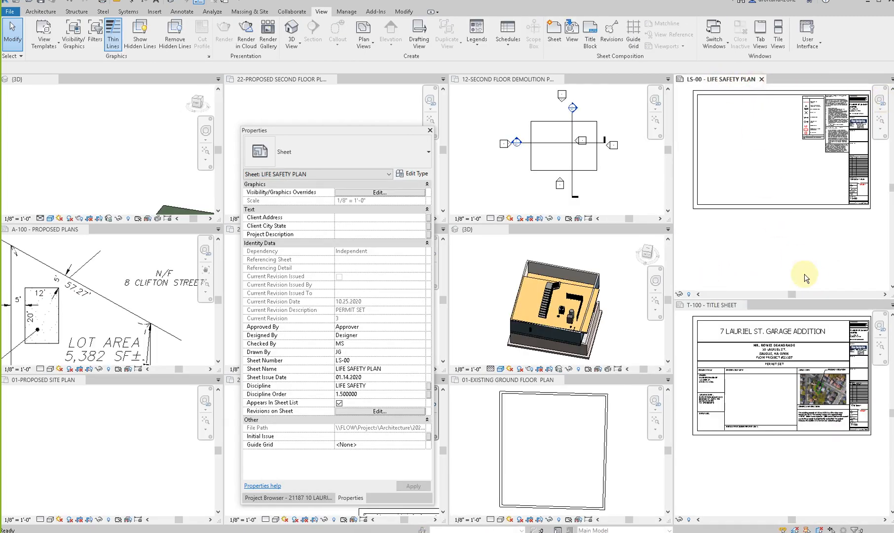
left_click(743, 306)
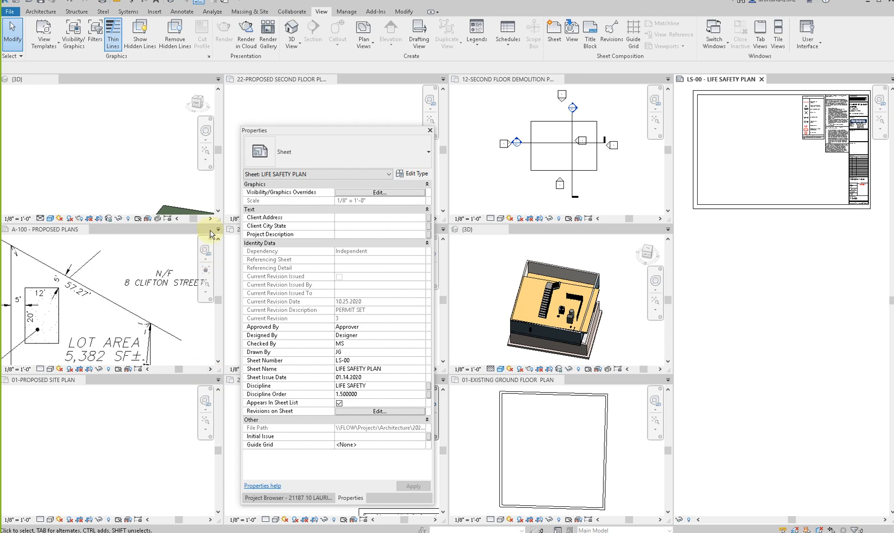
- Close the second floor demolition plan, the LS-00 life safety plan, the yellow-floored building's 3D view and the existing ground floor plan
left_click(551, 80)
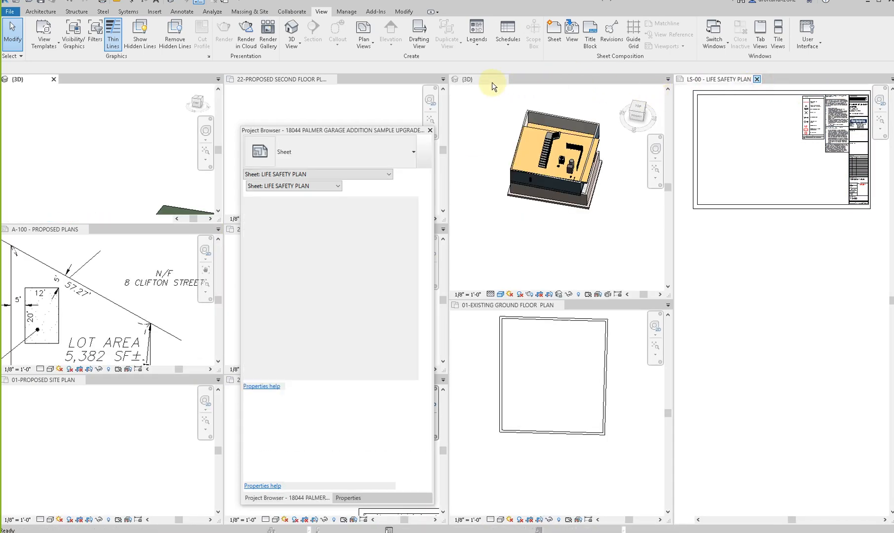
left_click(654, 78)
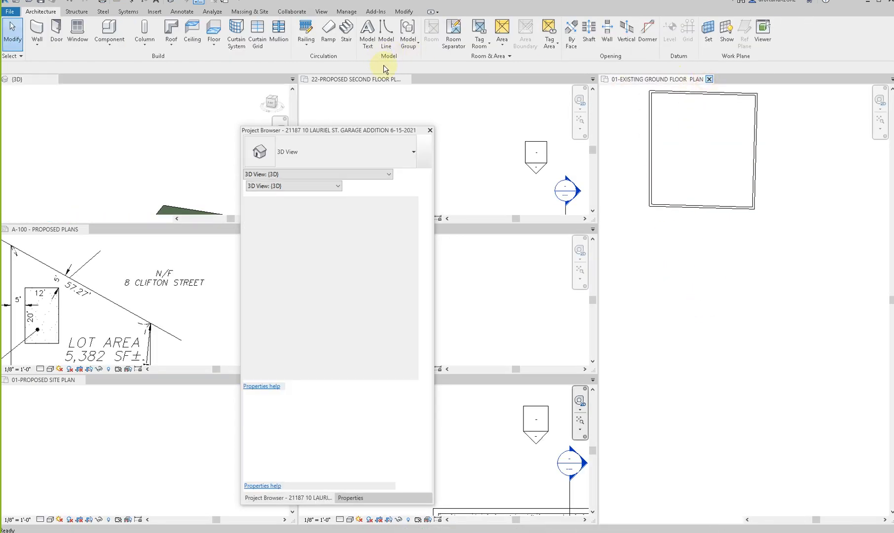
left_click(406, 80)
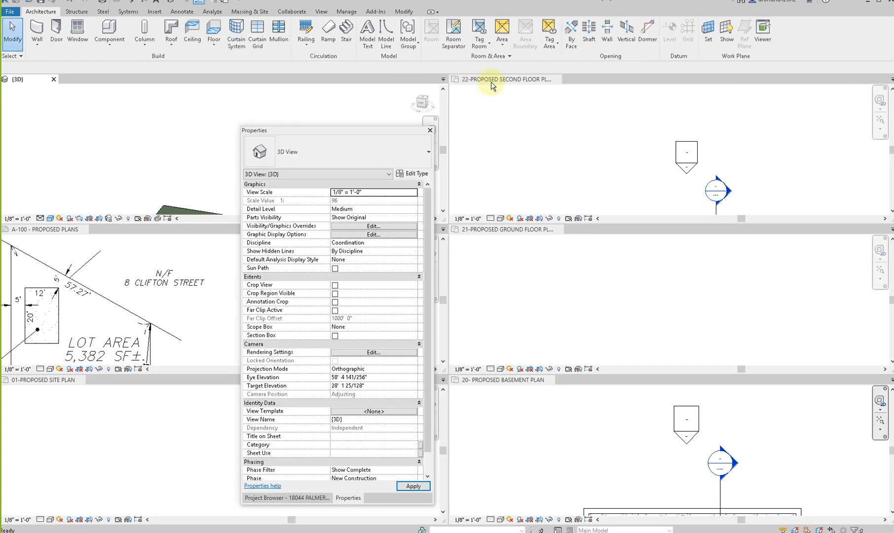
- Close the proposed second floor, ground floor and basement plan views
left_click(559, 79)
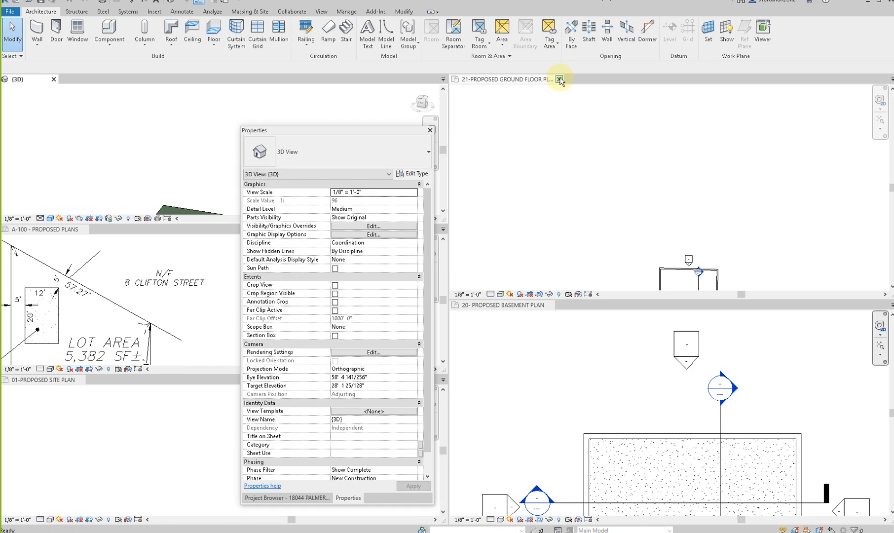
left_click(560, 79)
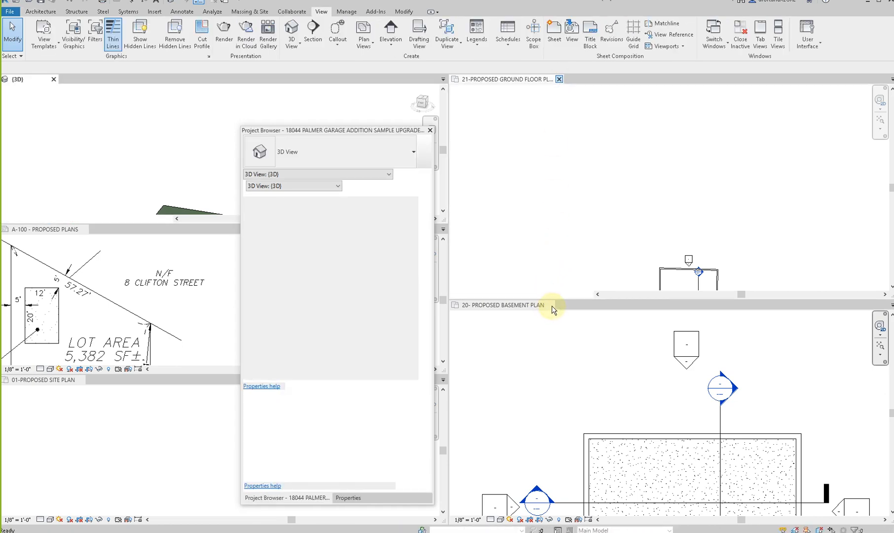
left_click(551, 79)
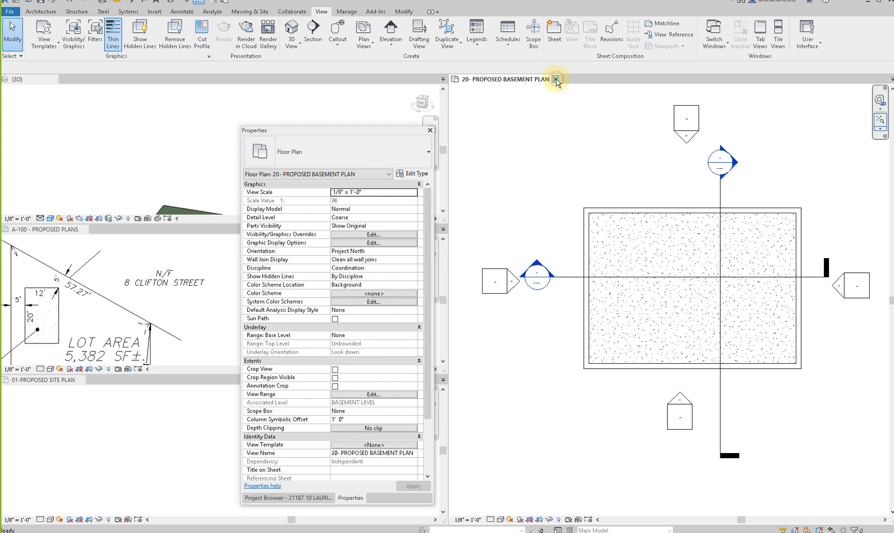
left_click(556, 80)
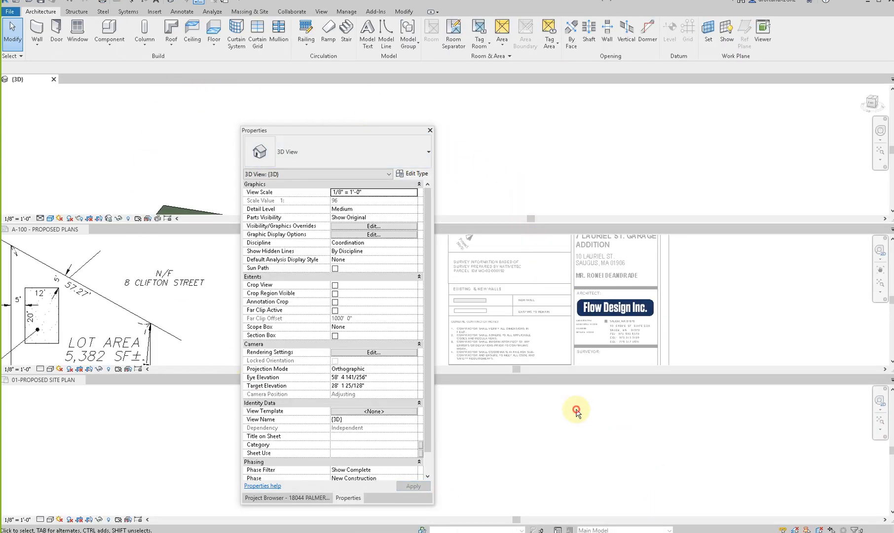
- Close the separate 01-PROPOSED SITE PLAN view and reposition the Properties palette over the remaining tiled views
left_click(517, 410)
left_click_drag(357, 132, 768, 114)
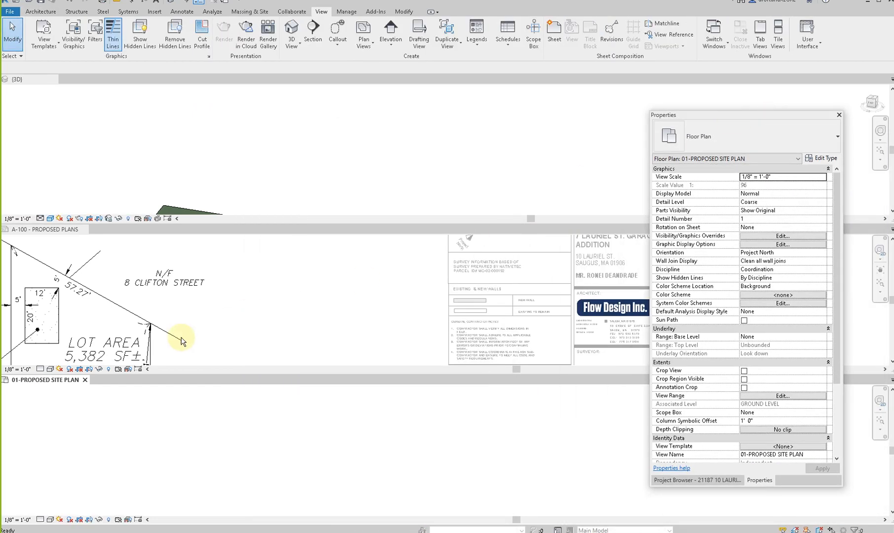
left_click(86, 379)
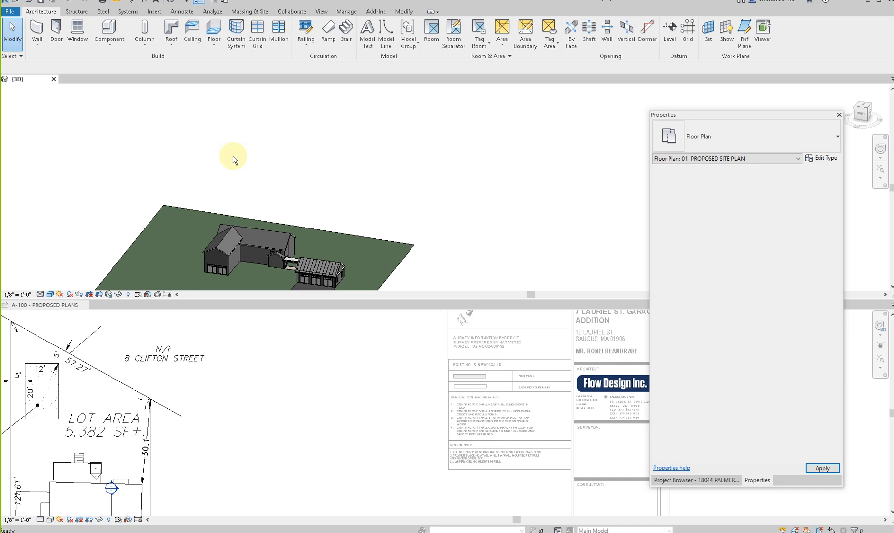
left_click_drag(739, 115, 584, 124)
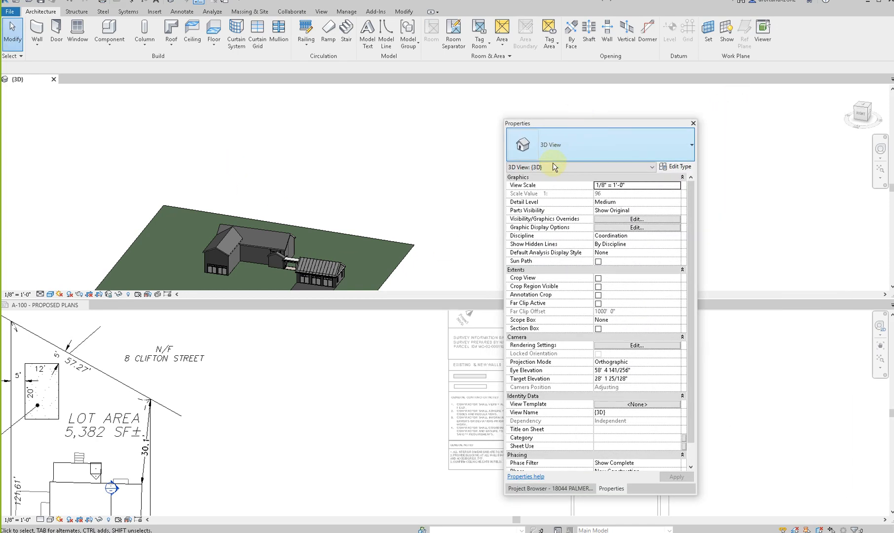
- Close the other project's 3D view and move the Properties palette clear of the A-100 sheet
left_click(892, 81)
left_click(861, 90)
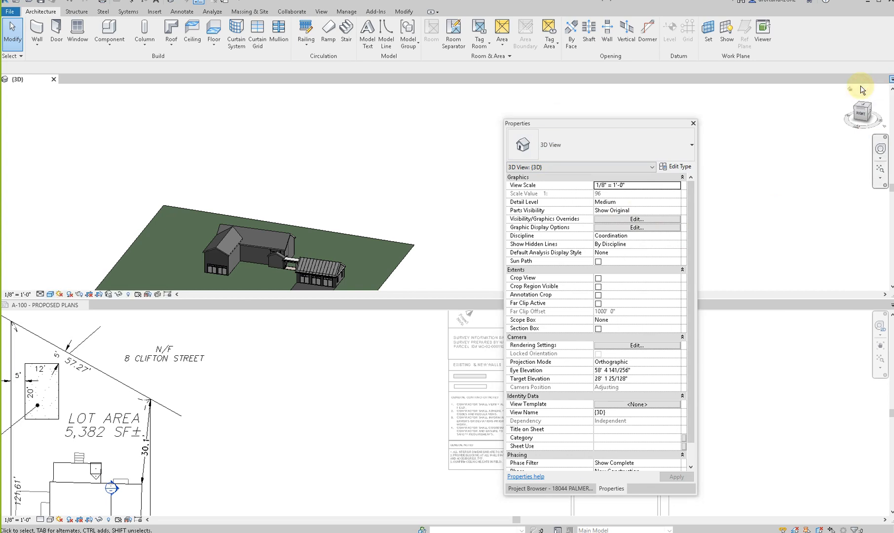
left_click_drag(31, 87, 893, 132)
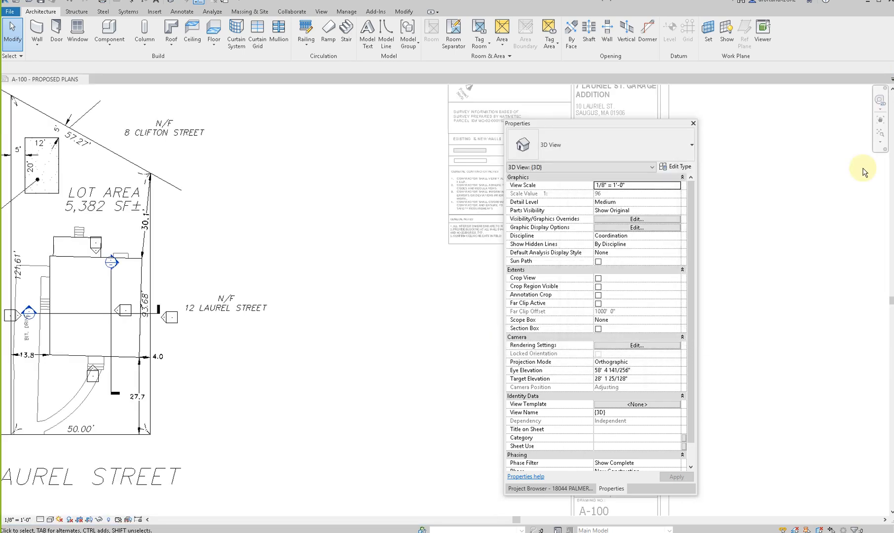
left_click(362, 246)
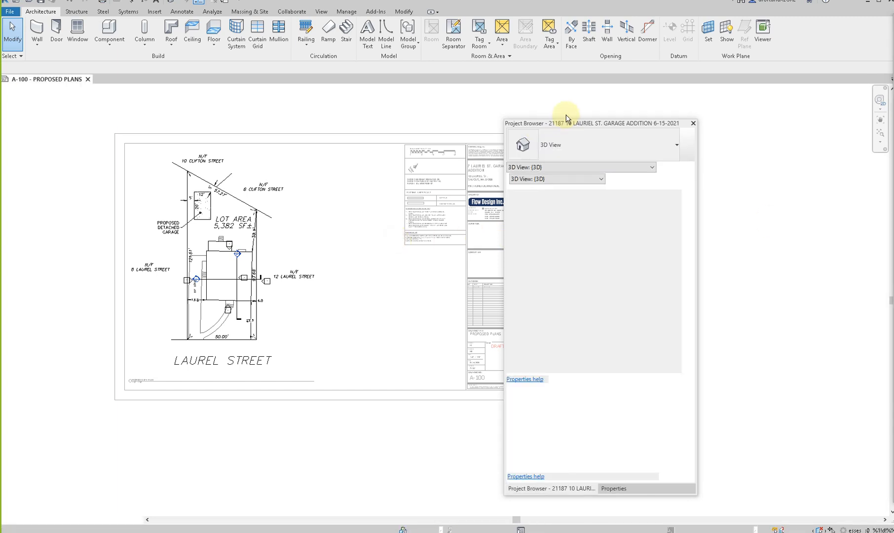
left_click_drag(575, 121, 761, 106)
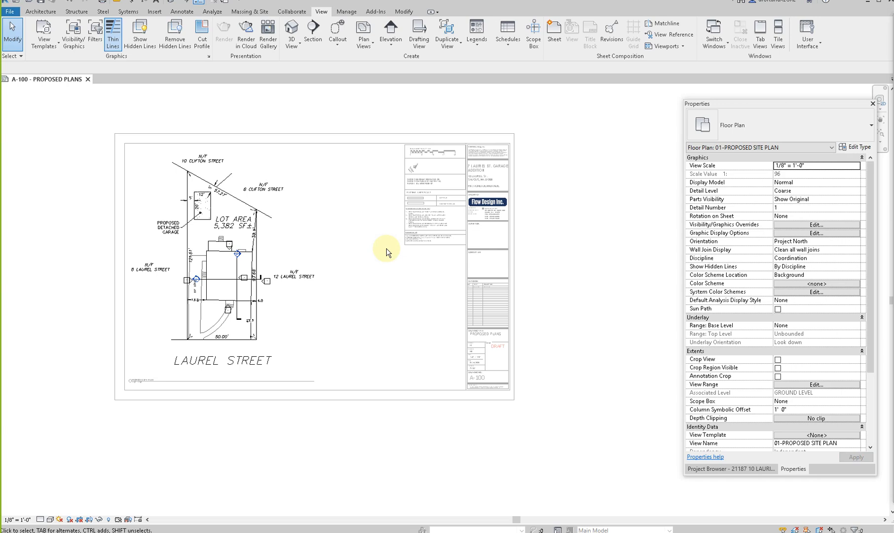
- Move both building section markers in the proposed site plan from the house so they cut through the detached garage
scroll(221, 272, "up", 2)
scroll(221, 272, "up", 2)
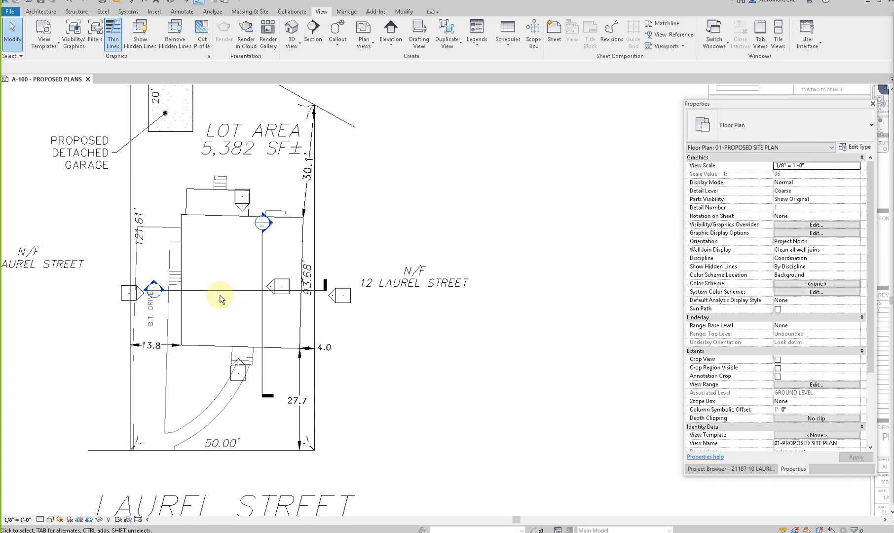
middle_click_drag(220, 295, 332, 424)
scroll(326, 424, "down", 1)
left_click(331, 422)
left_click_drag(314, 401, 271, 258)
left_click(361, 393)
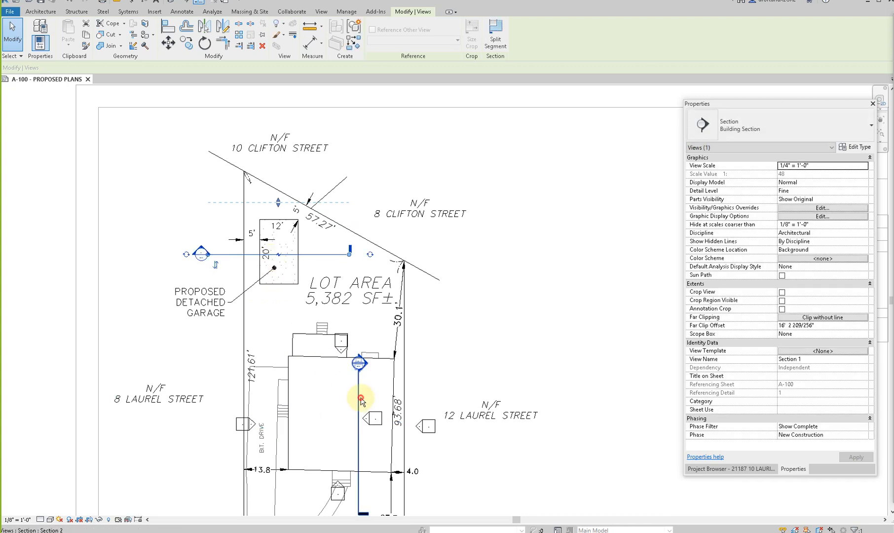
left_click_drag(360, 402, 269, 226)
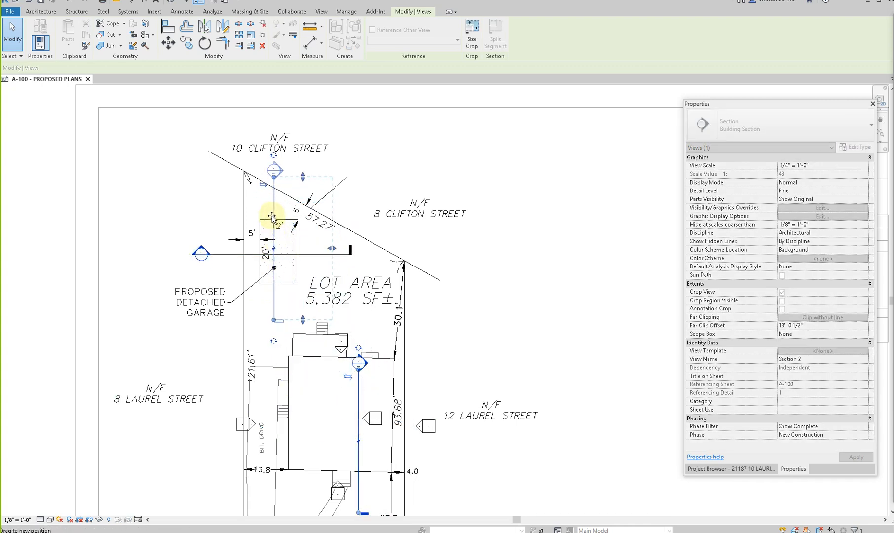
left_click(518, 274)
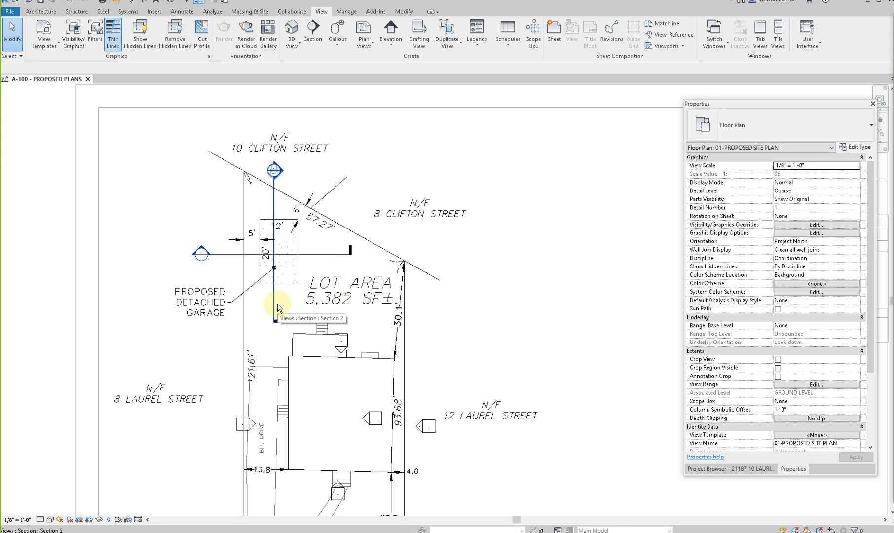
scroll(278, 307, "down", 1)
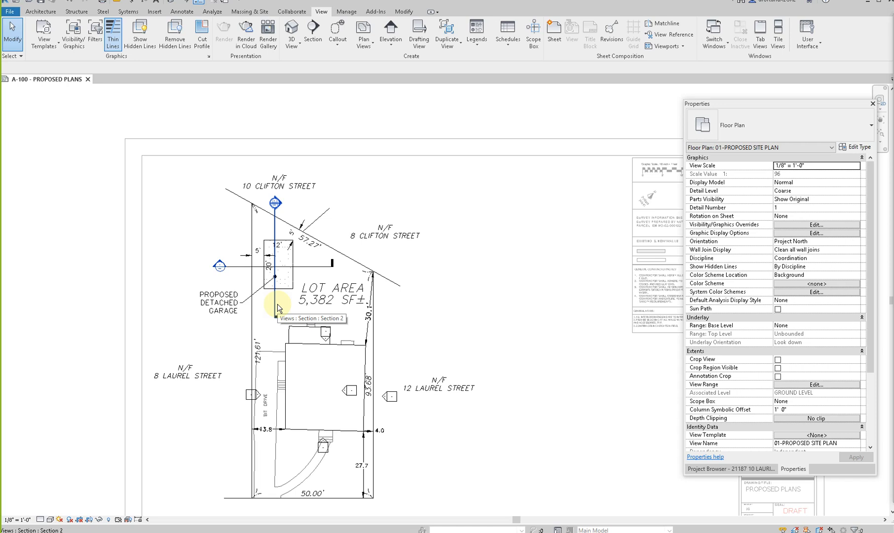
- Move the east and west elevation markers from the house to either side of the detached garage
scroll(400, 419, "up", 2)
mouse_move(364, 356)
left_mouse_down()
mouse_move(405, 415)
mouse_move(425, 424)
mouse_move(296, 256)
mouse_move(260, 174)
left_mouse_up()
key("Escape")
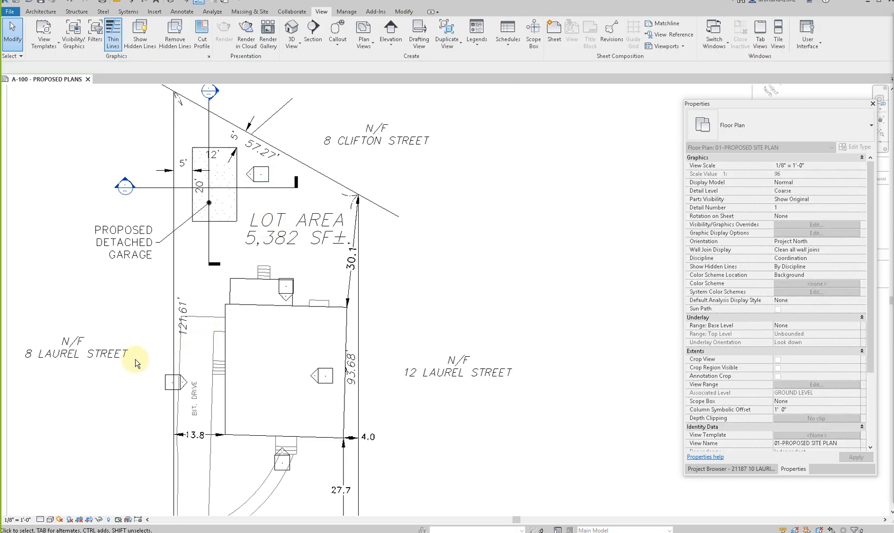
left_click(173, 384)
mouse_move(171, 375)
left_mouse_down()
mouse_move(163, 189)
mouse_move(176, 175)
left_mouse_up()
- Move the north and south elevation markers from the house so they face the detached garage from above and below
left_click(275, 260)
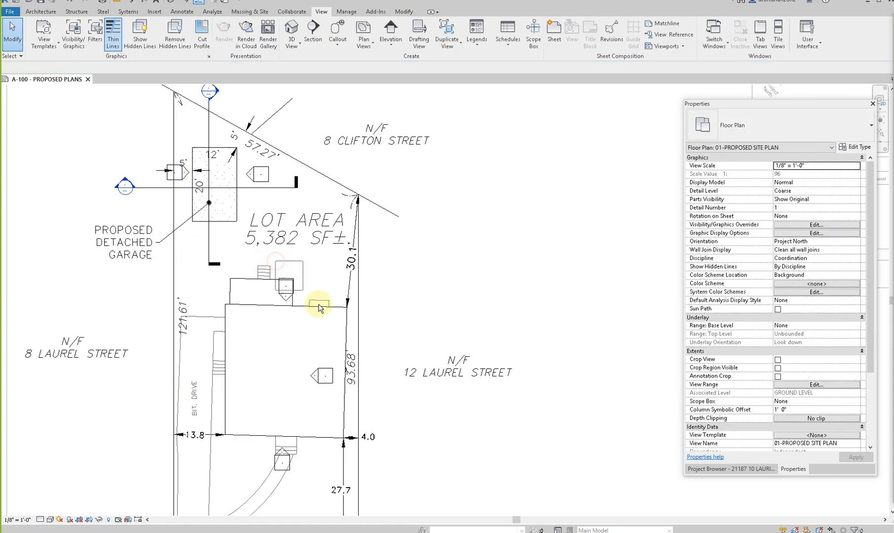
left_click(301, 296)
middle_click_drag(304, 323, 321, 459)
mouse_move(262, 321)
left_mouse_down()
mouse_move(244, 289)
mouse_move(266, 270)
left_mouse_up()
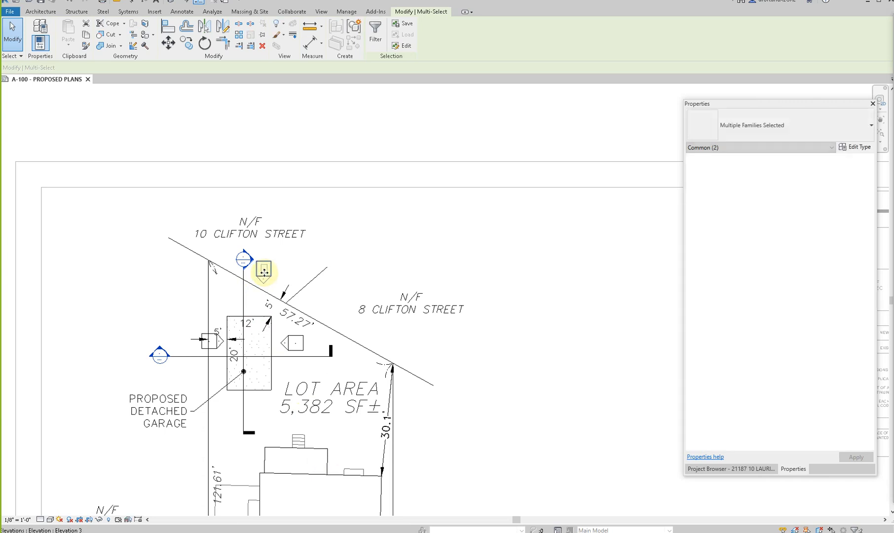
scroll(264, 271, "down", 2)
left_click(285, 325)
double_click(312, 415)
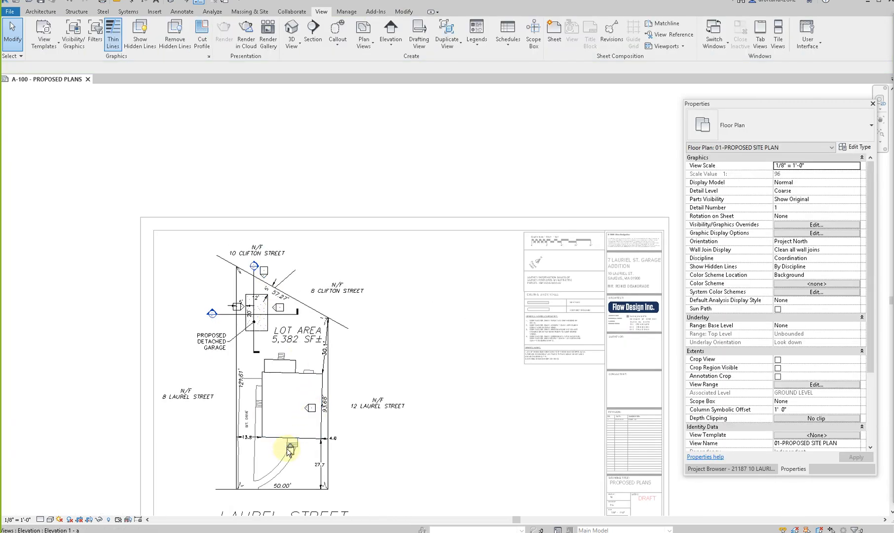
scroll(289, 452, "up", 2)
mouse_move(292, 453)
left_mouse_down()
mouse_move(230, 310)
mouse_move(235, 264)
left_mouse_up()
left_click(234, 319)
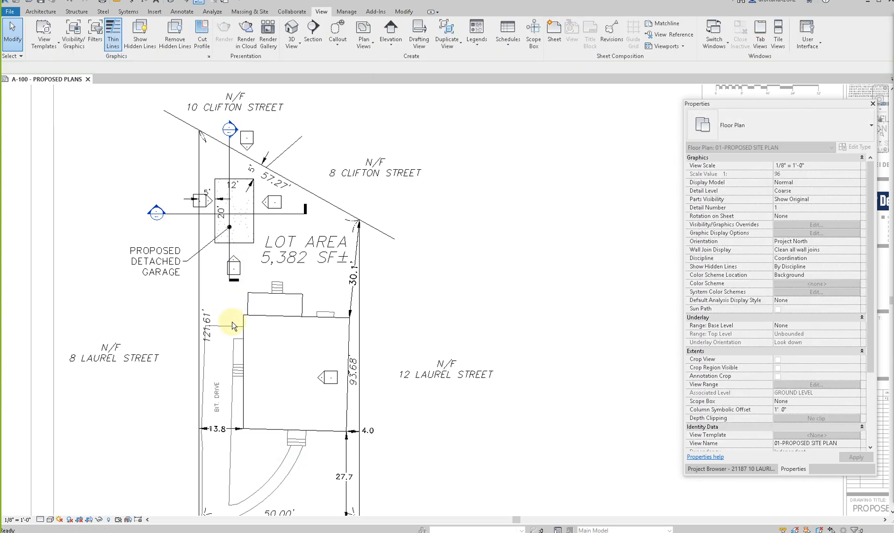
- Delete the leftover elevation marker inside the house outline
left_click(330, 377)
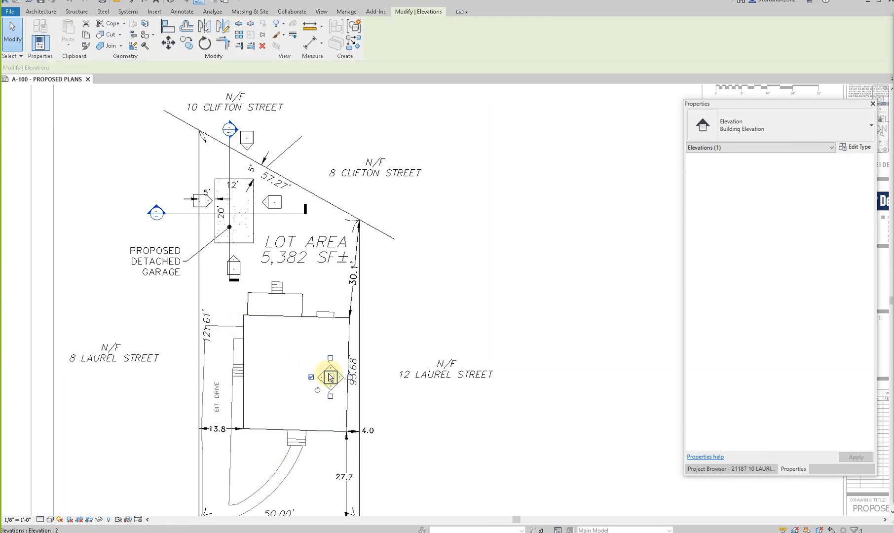
key("Delete")
left_click(469, 299)
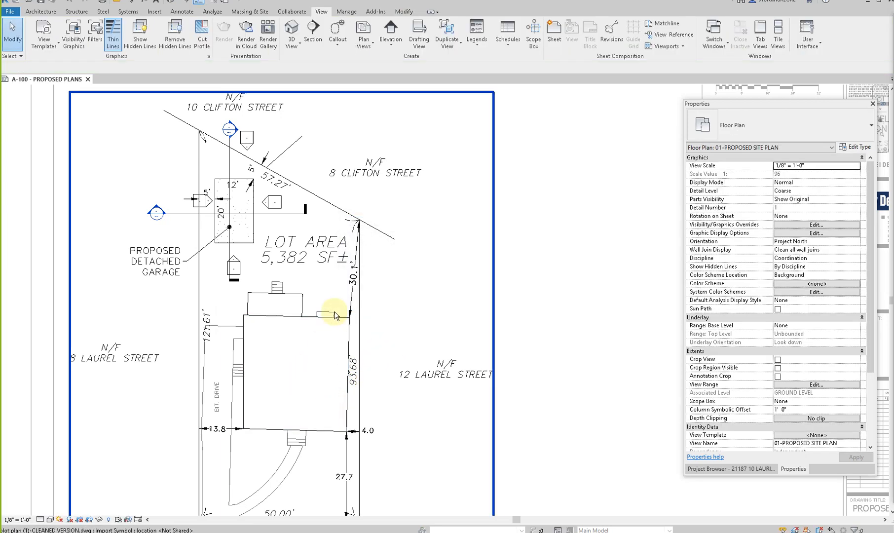
- Hide the section and elevation marker categories in the proposed site plan view
left_click(230, 231)
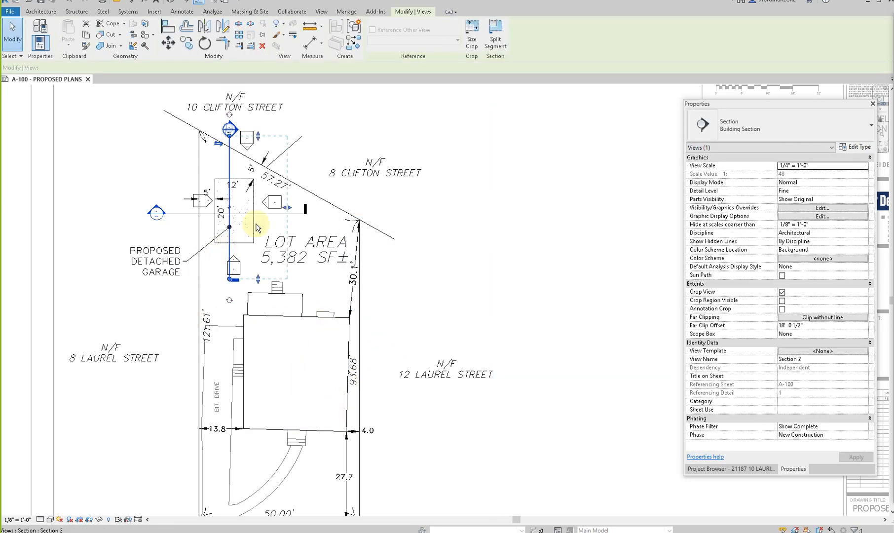
right_click(231, 250)
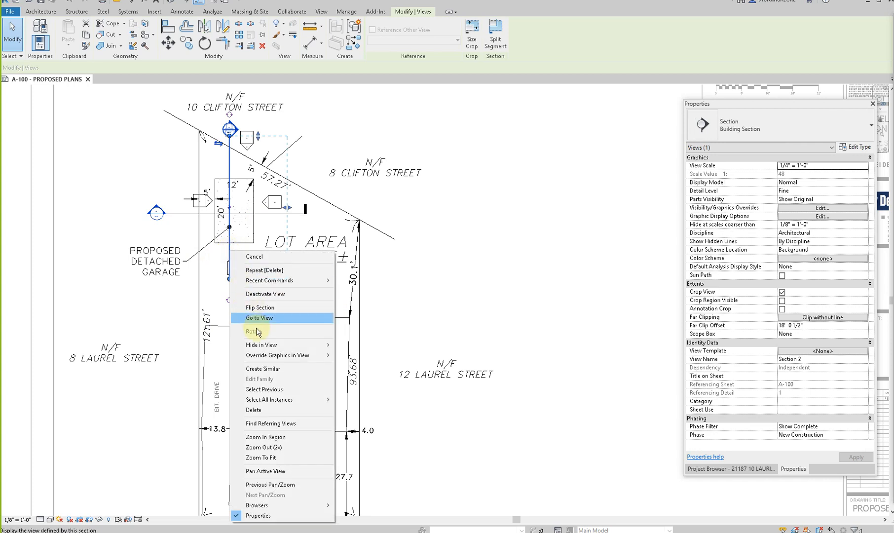
mouse_move(264, 345)
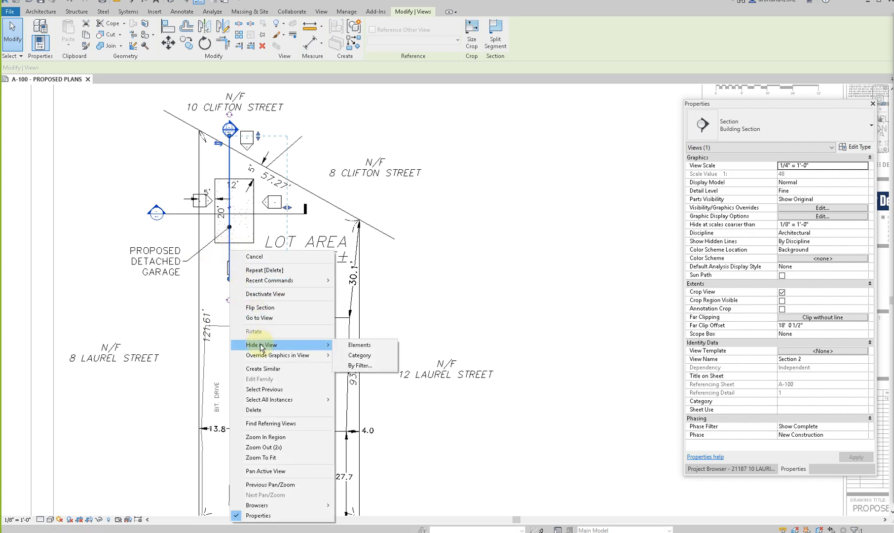
left_click(379, 357)
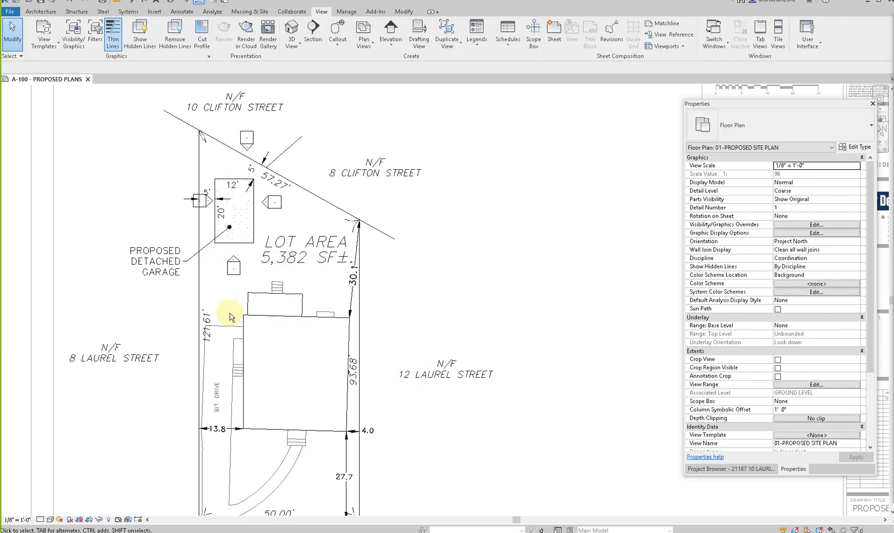
left_click(230, 281)
right_click(230, 280)
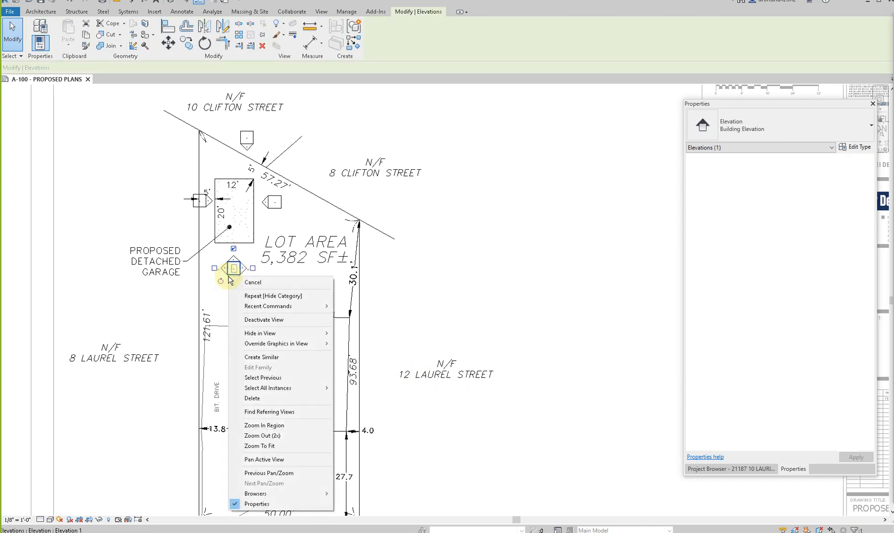
mouse_move(250, 334)
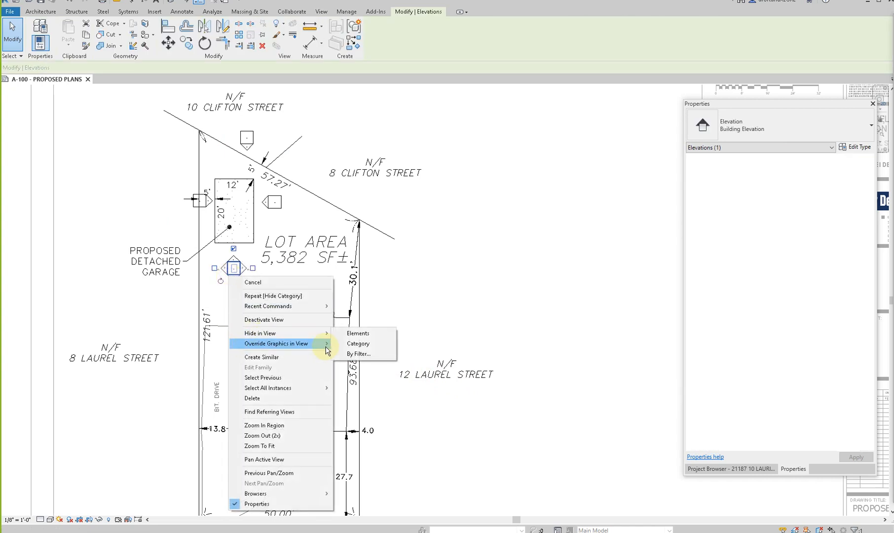
left_click(358, 343)
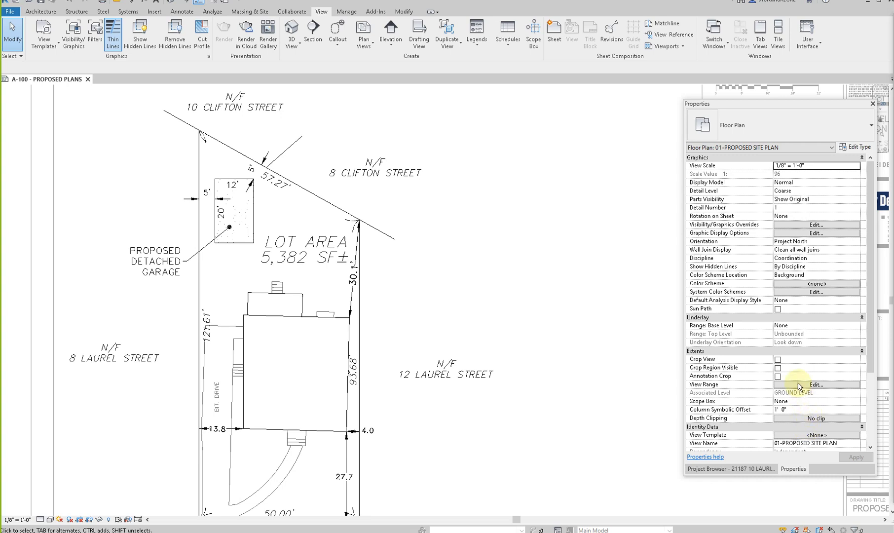
- Deactivate the proposed site plan viewport to return to the A-100 sheet
scroll(809, 374, "down", 4)
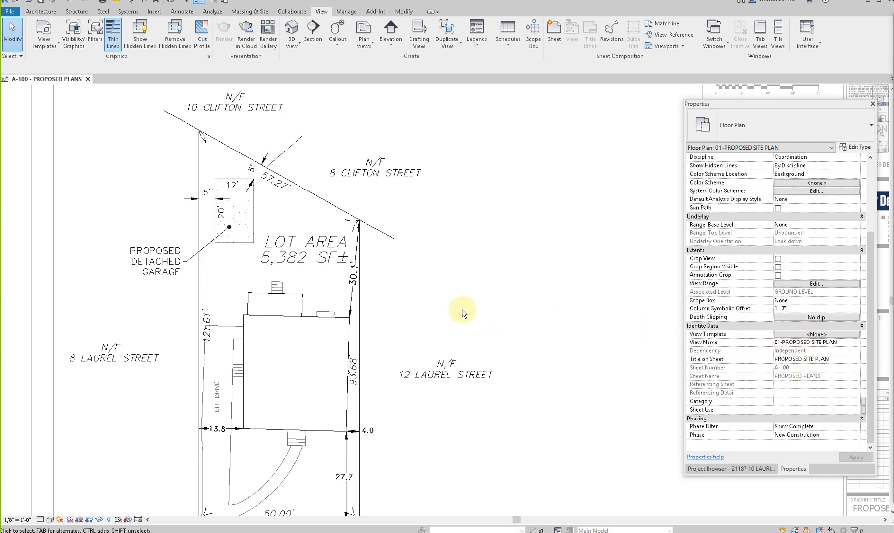
scroll(463, 311, "down", 2)
scroll(471, 360, "down", 1)
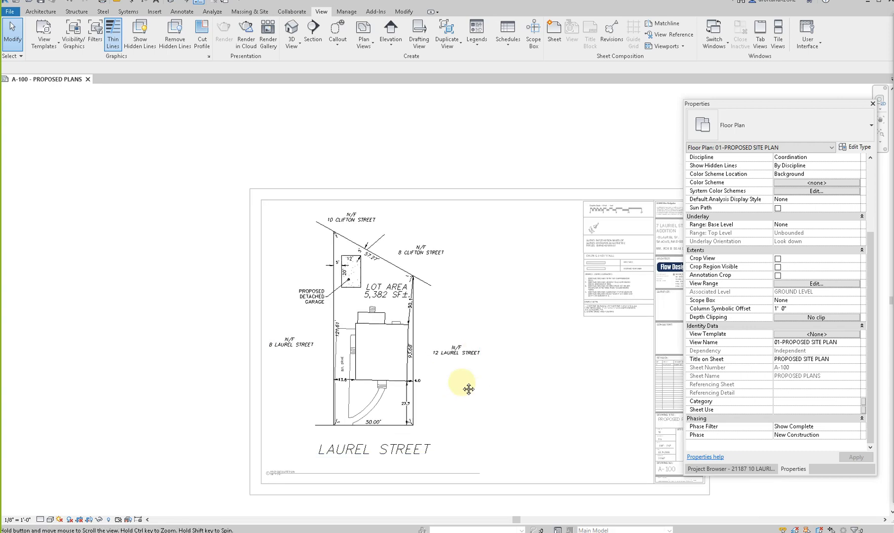
middle_click_drag(477, 397, 449, 369)
double_click(449, 369)
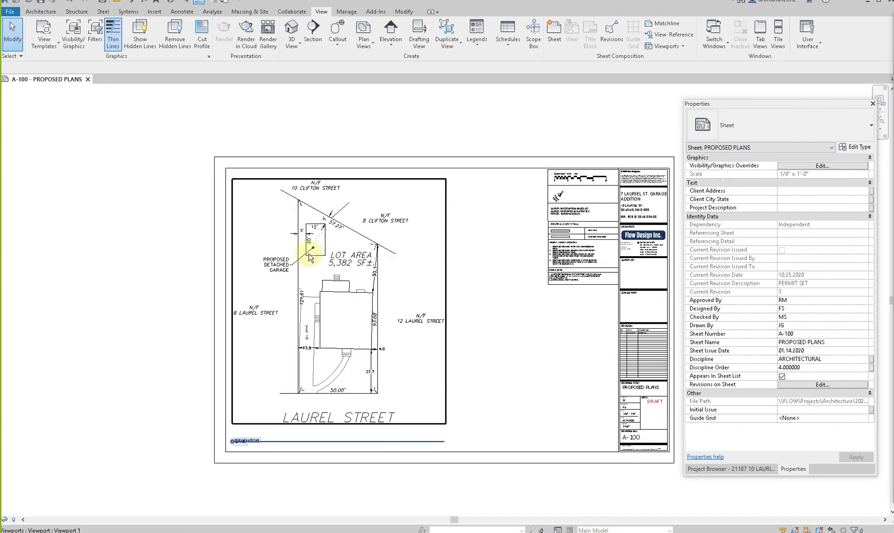
- Examine the garage and driveway area in the reactivated site plan viewport, then return to the sheet
scroll(219, 419, "up", 3)
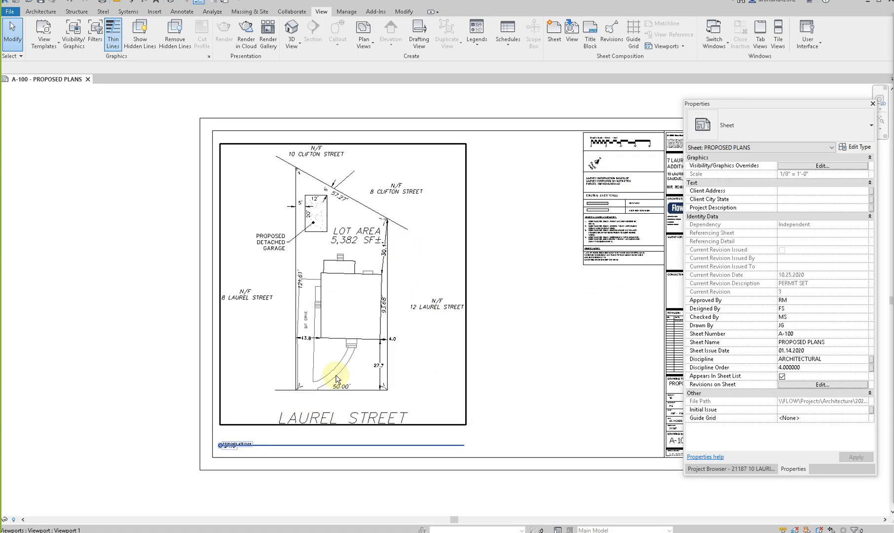
scroll(217, 309, "down", 1)
scroll(217, 308, "up", 3)
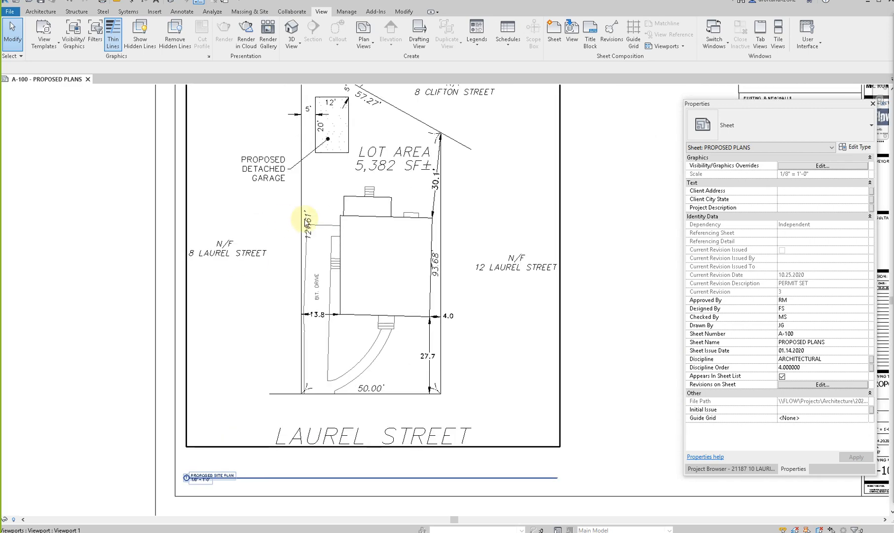
scroll(349, 223, "up", 3)
middle_click_drag(284, 241, 309, 316)
double_click(305, 319)
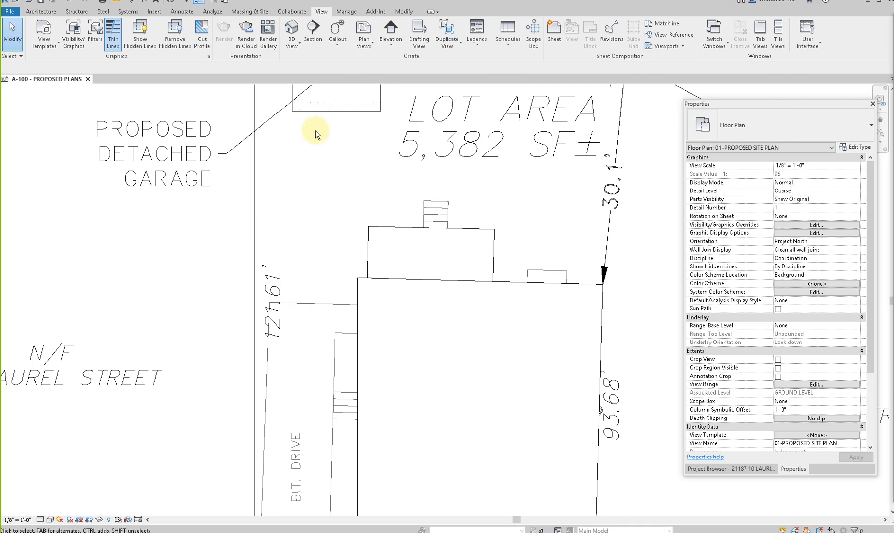
scroll(316, 134, "down", 2)
scroll(299, 303, "down", 2)
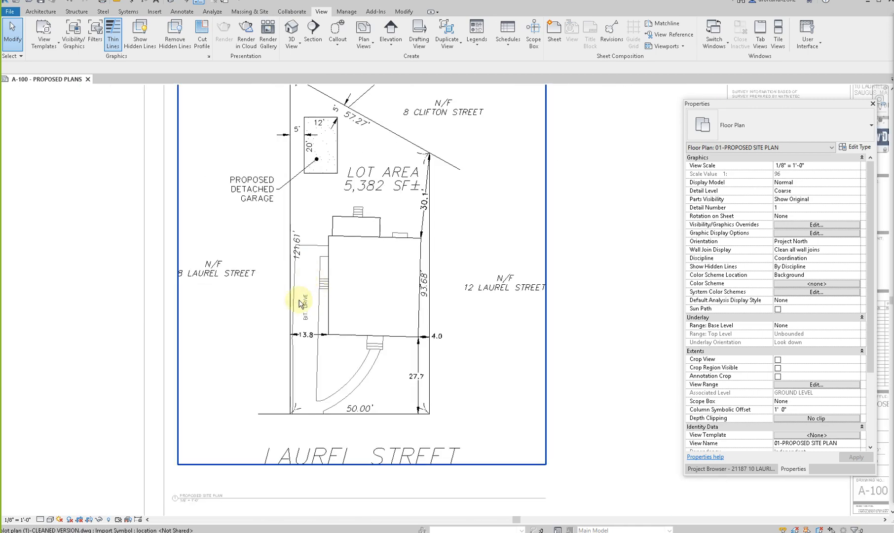
scroll(315, 207, "down", 4)
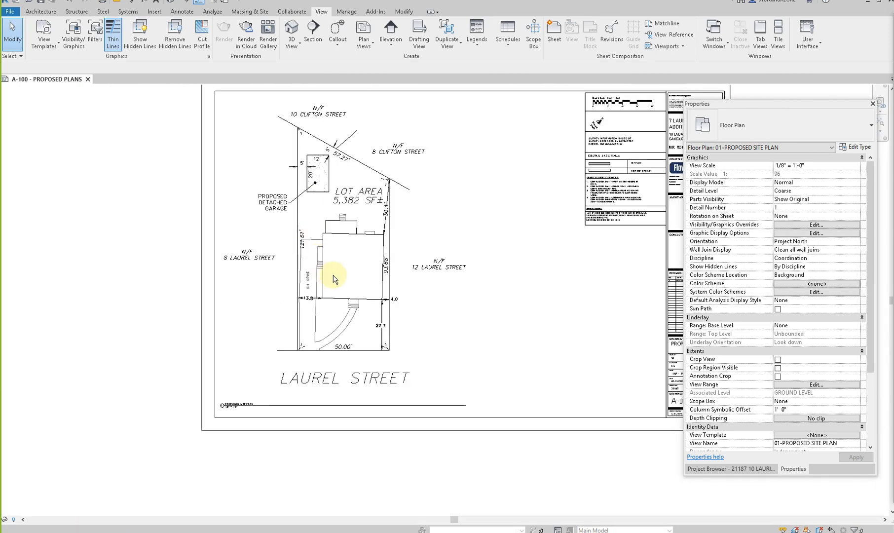
double_click(469, 266)
middle_click_drag(470, 266, 377, 282)
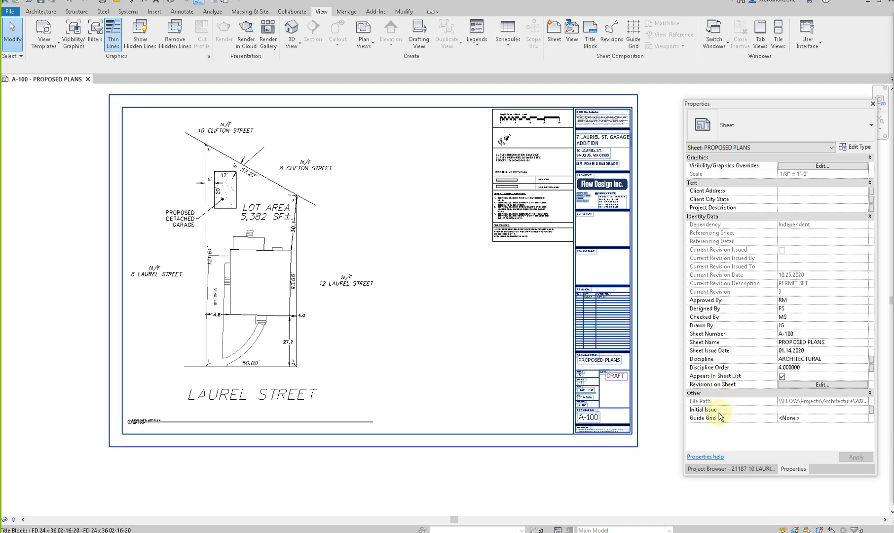
- Rename the site plan's callout view to 01-PROPOSED GARAGE FLOOR PLAN
left_click(726, 469)
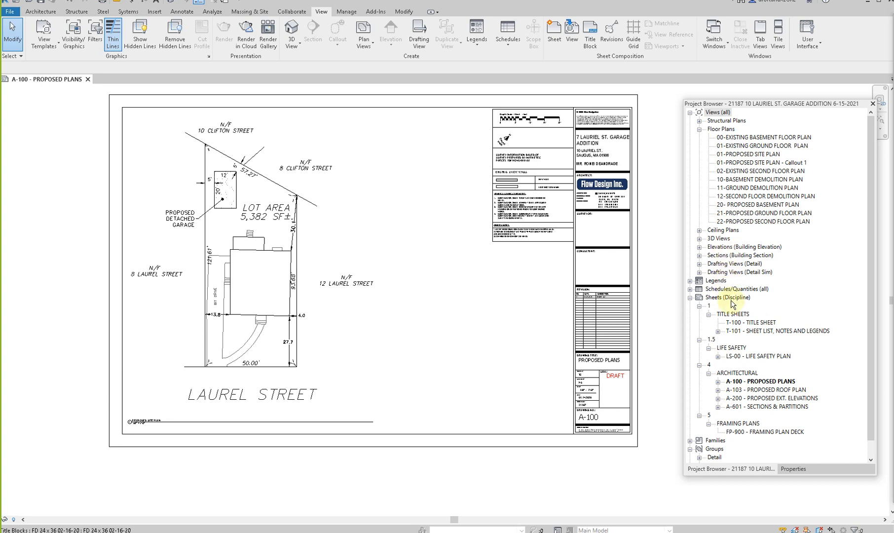
left_click(760, 163)
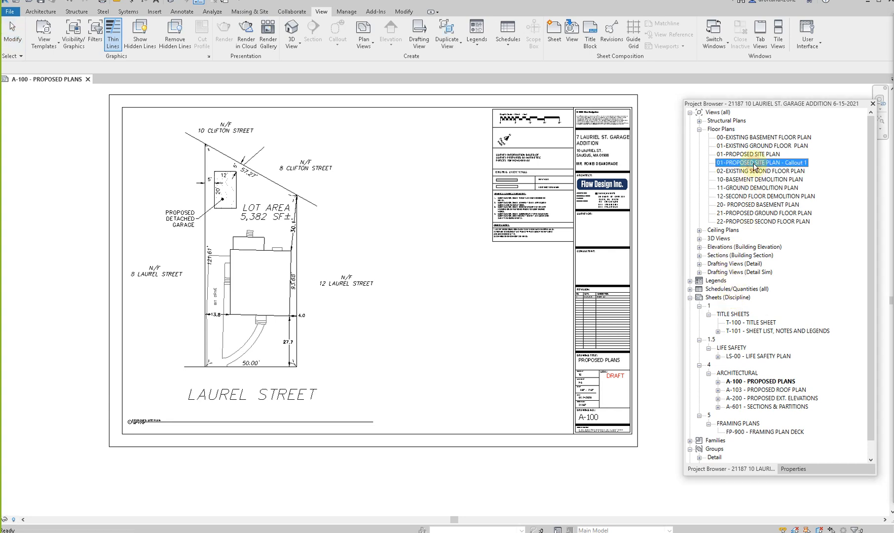
right_click(764, 165)
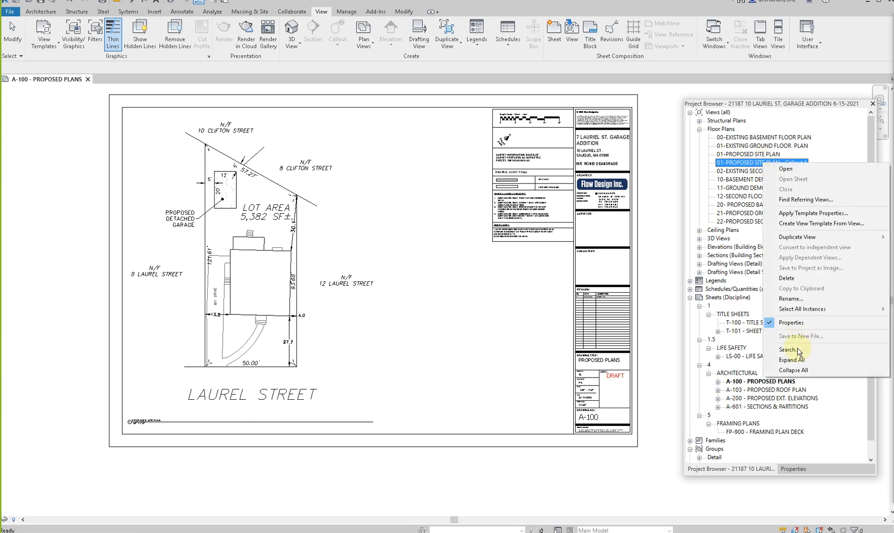
left_click(779, 299)
left_click_drag(781, 163, 765, 163)
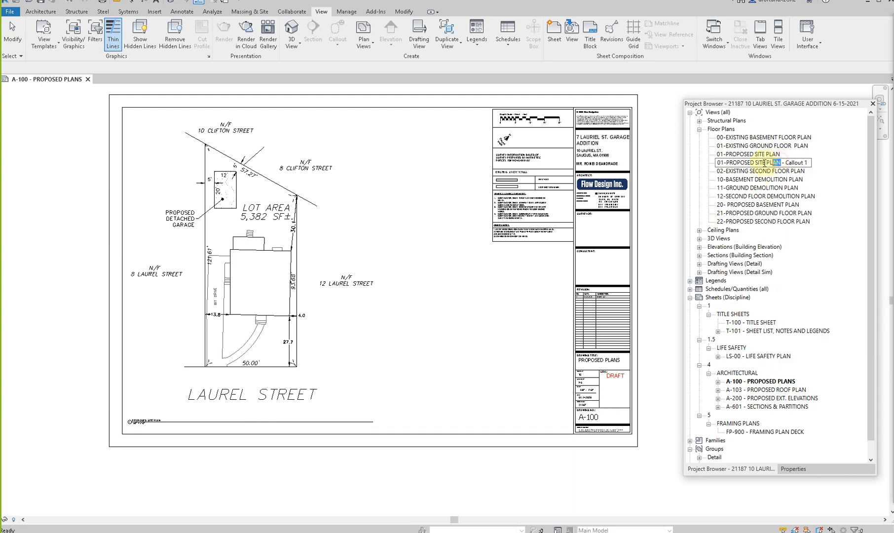
type("GARAGE FLOOR PLAN")
left_click_drag(815, 163, 860, 172)
key("BackSpace")
key("BackSpace")
key("BackSpace")
key("BackSpace")
left_click(448, 214)
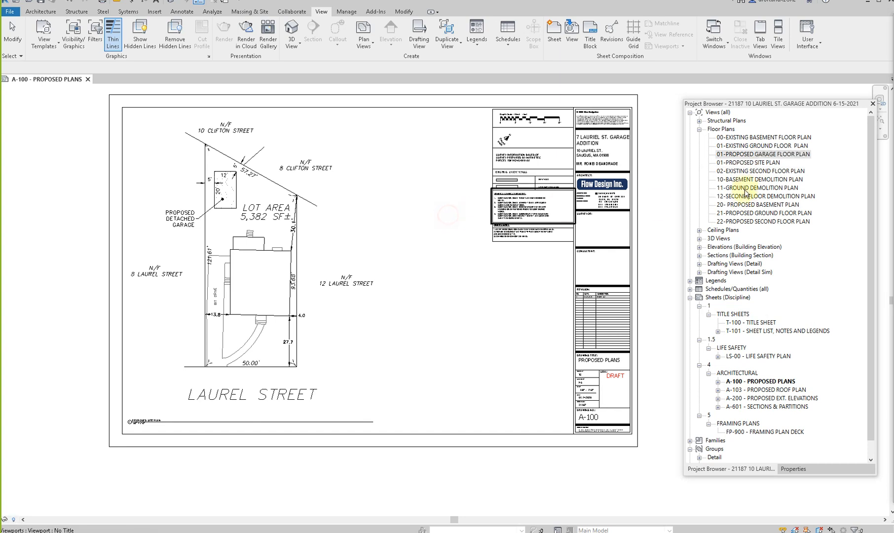
- Place the 01-PROPOSED GARAGE FLOOR PLAN view on sheet A-100, in the empty area beside the site plan and below the notes
left_click(772, 156)
left_click_drag(772, 156, 472, 332)
left_click(472, 332)
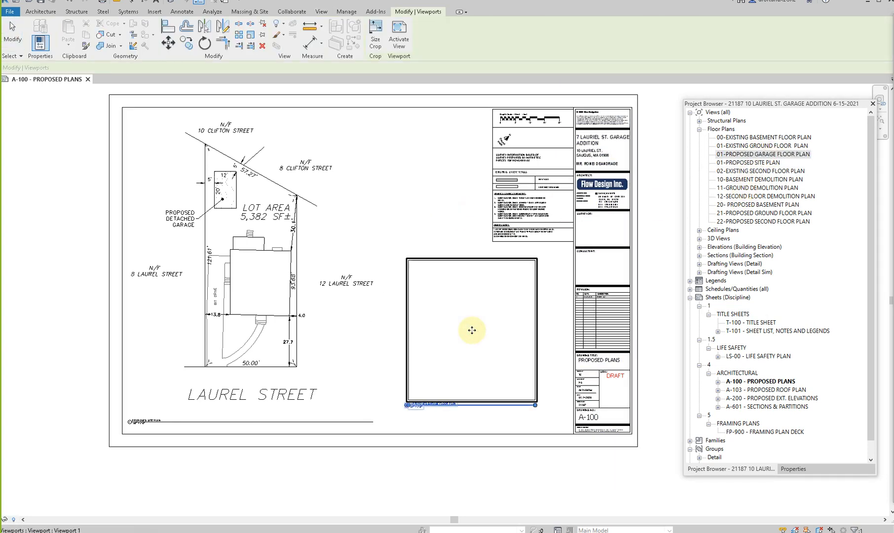
left_click(450, 421)
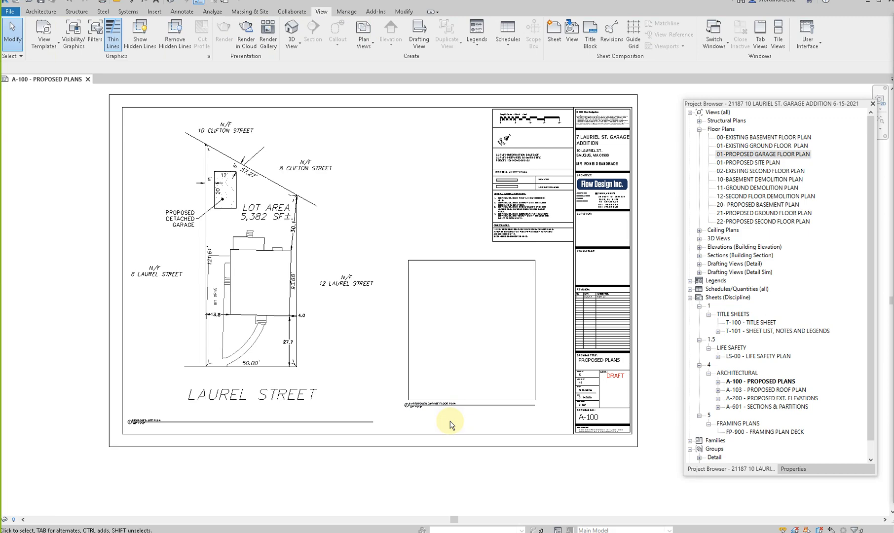
- Activate the proposed site plan viewport and examine the detached garage area on the lot
left_click(231, 293)
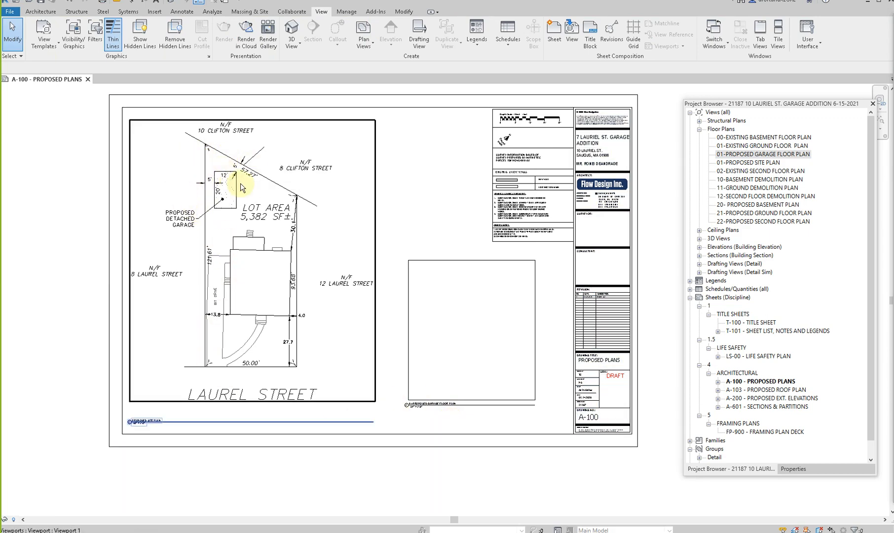
scroll(240, 183, "up", 2)
double_click(223, 179)
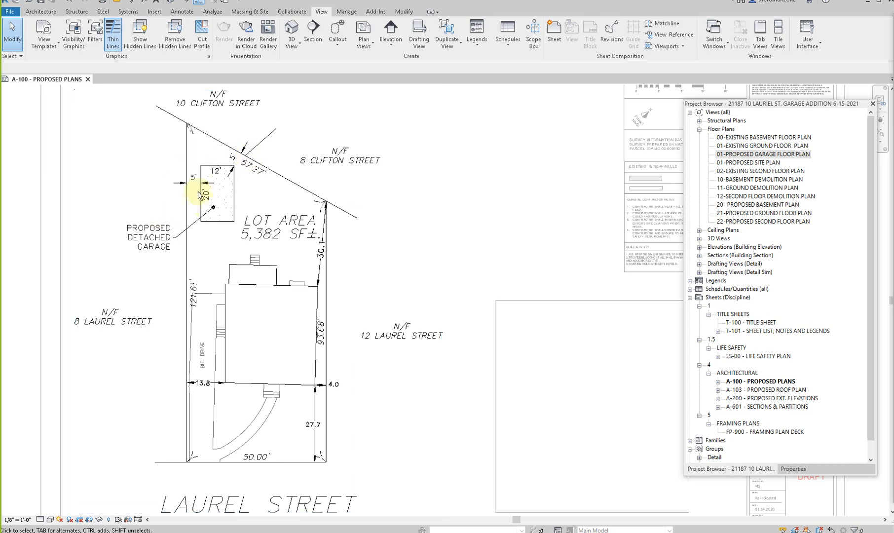
left_click(250, 196)
scroll(233, 192, "up", 1)
scroll(234, 192, "down", 1)
scroll(171, 194, "down", 2)
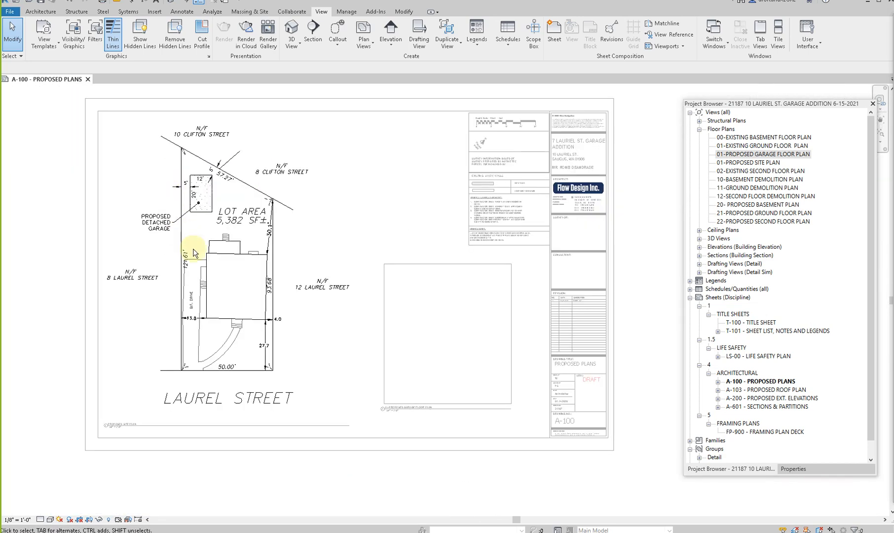
- Align the garage floor plan viewport's title with the site plan's title line, and copy its title wording without the 01- prefix
mouse_move(433, 298)
left_mouse_down()
mouse_move(426, 322)
mouse_move(425, 310)
left_mouse_up()
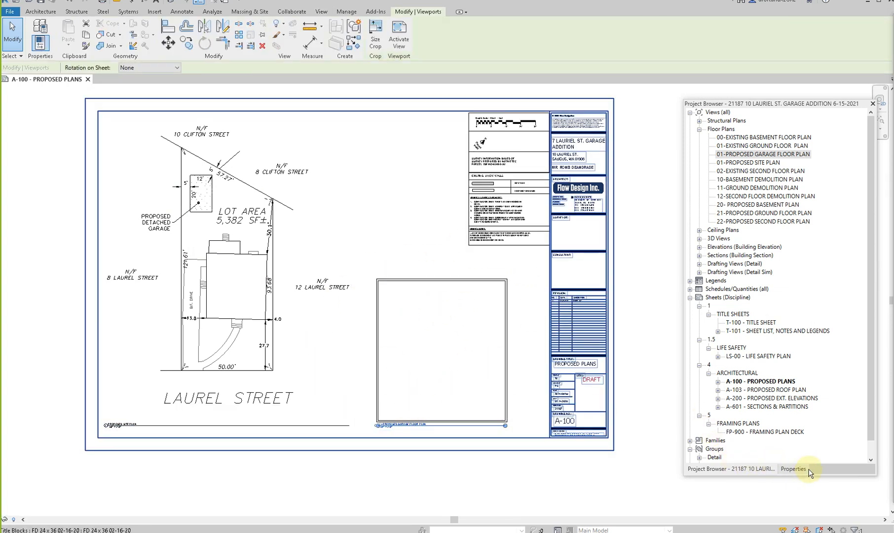
scroll(437, 434, "up", 2)
scroll(375, 421, "up", 3)
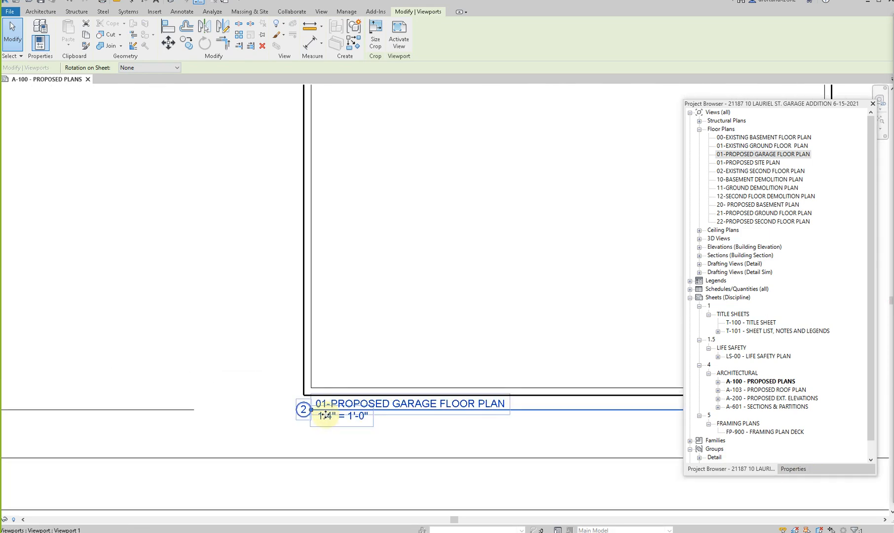
left_click(390, 405)
left_click(433, 406)
left_click_drag(433, 406, 326, 404)
key("ctrl+c")
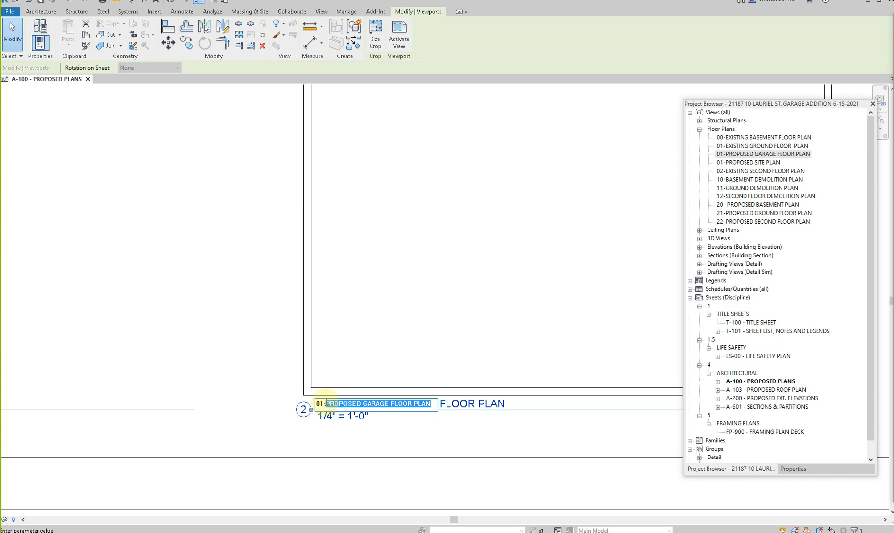
left_click(344, 437)
- Set the garage viewport's Title on Sheet to PROPOSED GARAGE FLOOR PLAN
left_click(793, 469)
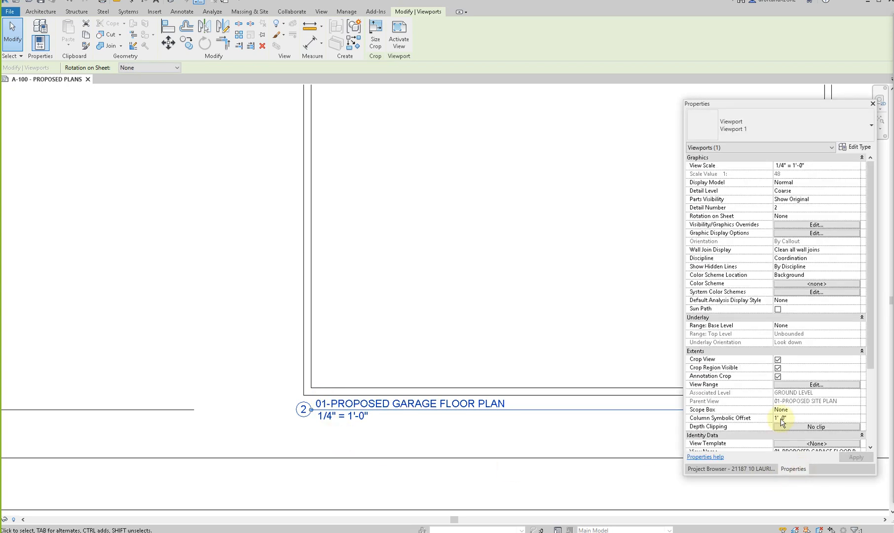
scroll(782, 419, "down", 5)
left_click(811, 360)
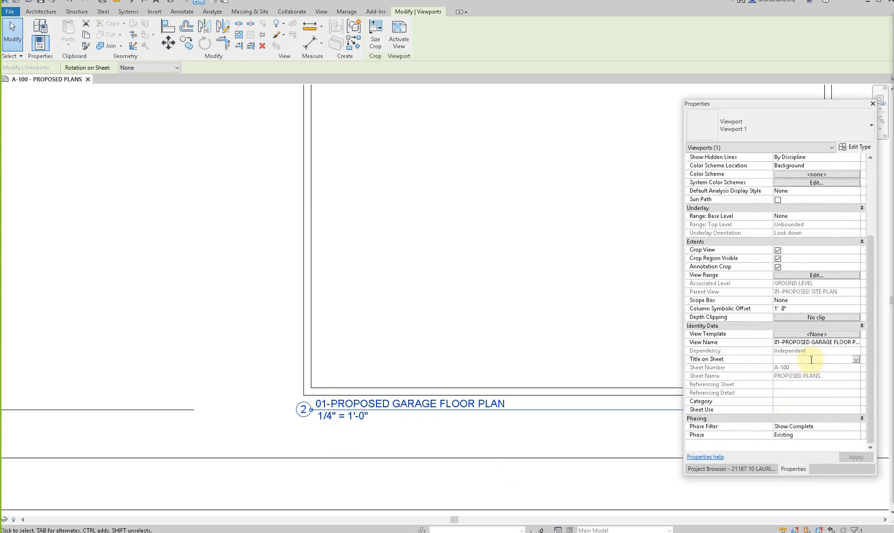
key("ctrl+v")
key("Tab")
left_click(854, 457)
left_click(482, 439)
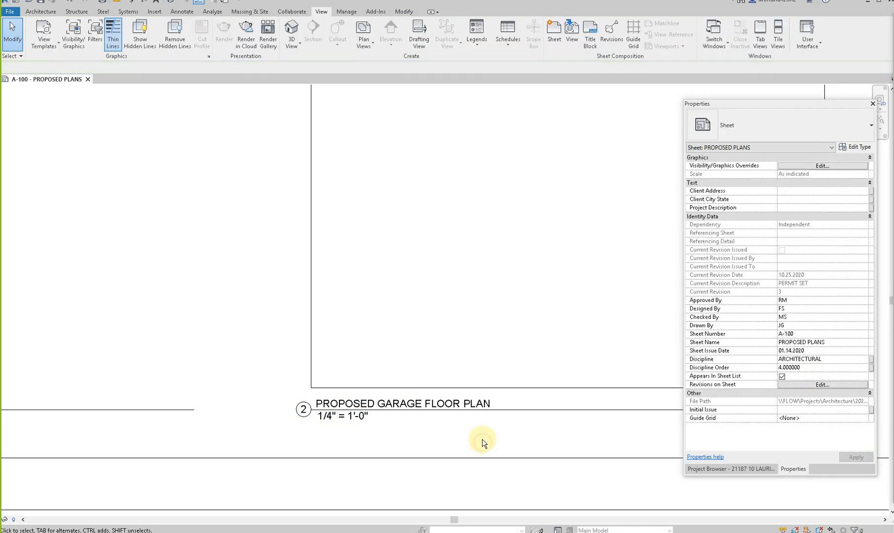
- Examine the proposed detached garage's footprint, dimensions and property-line offsets in the site plan on the sheet
scroll(482, 439, "down", 2)
scroll(482, 439, "down", 2)
scroll(481, 438, "down", 2)
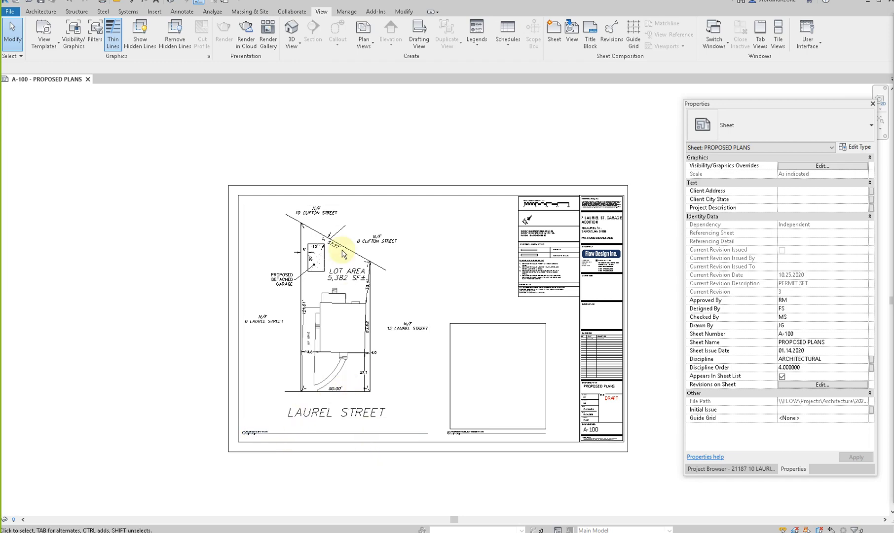
scroll(344, 250, "up", 2)
scroll(344, 249, "up", 3)
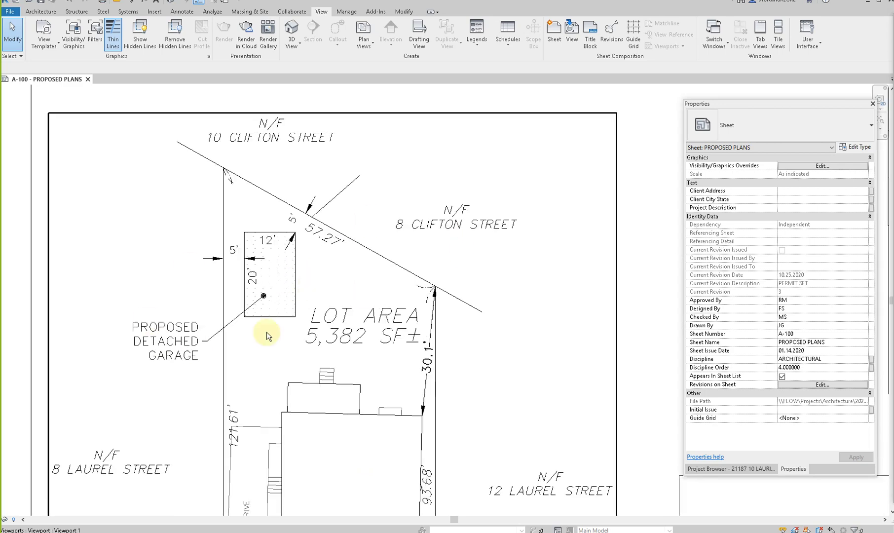
scroll(262, 295, "down", 2)
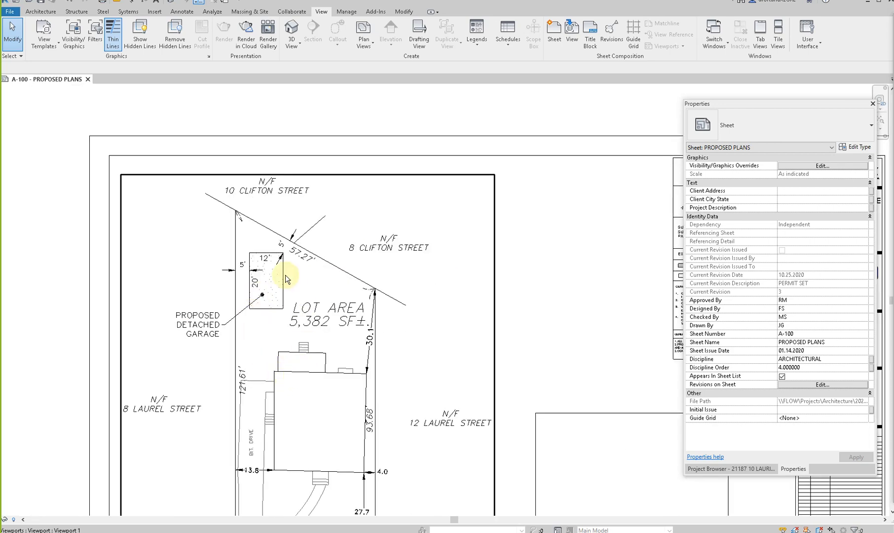
scroll(286, 286, "up", 4)
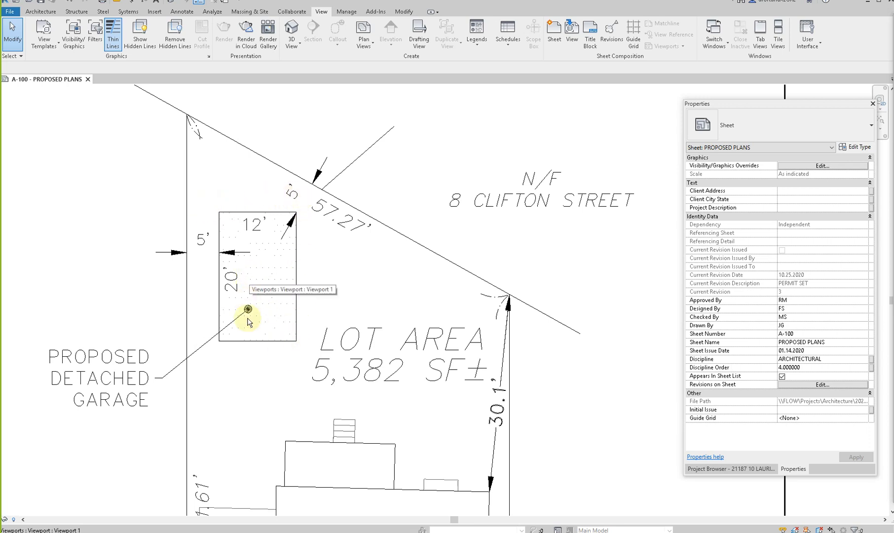
scroll(249, 342, "down", 3)
scroll(367, 291, "down", 1)
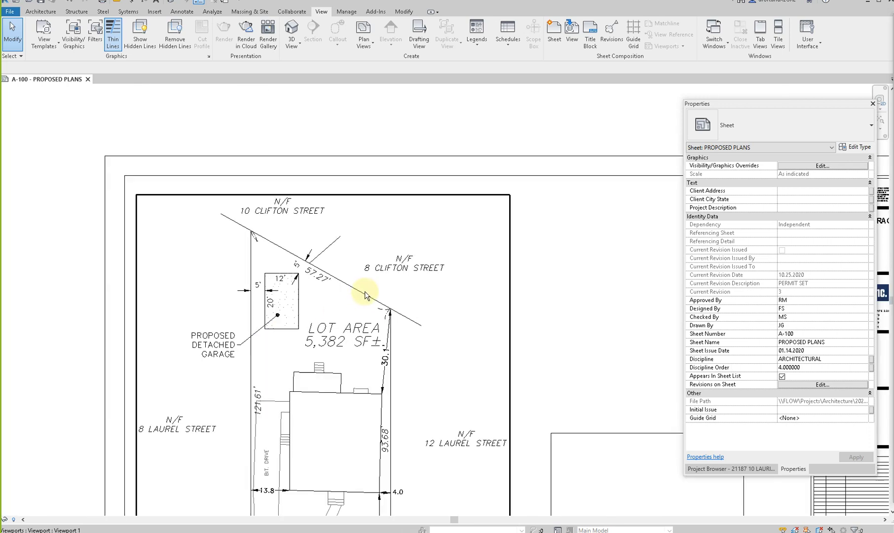
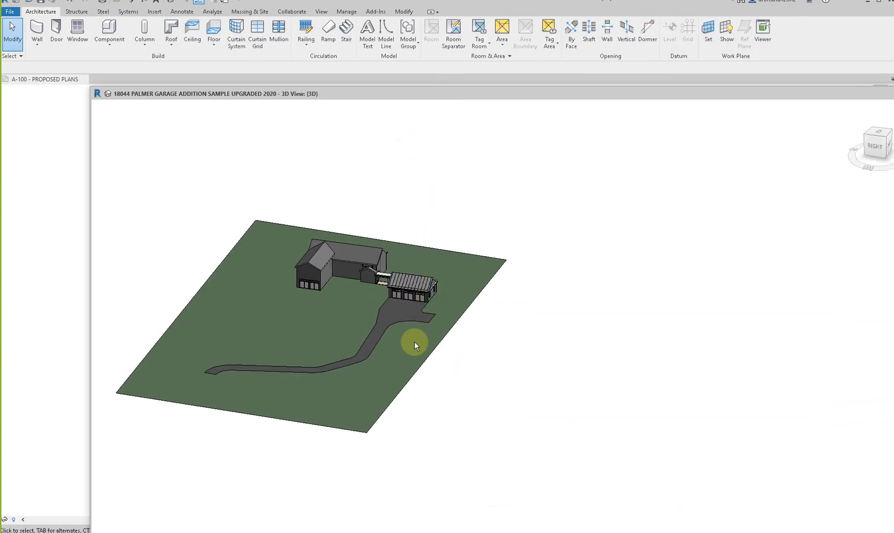
- Look over the sample garage in the 3D view and open the sample project's A-2 - ELEVATIONS AND SECTIONS sheet
scroll(455, 284, "up", 6)
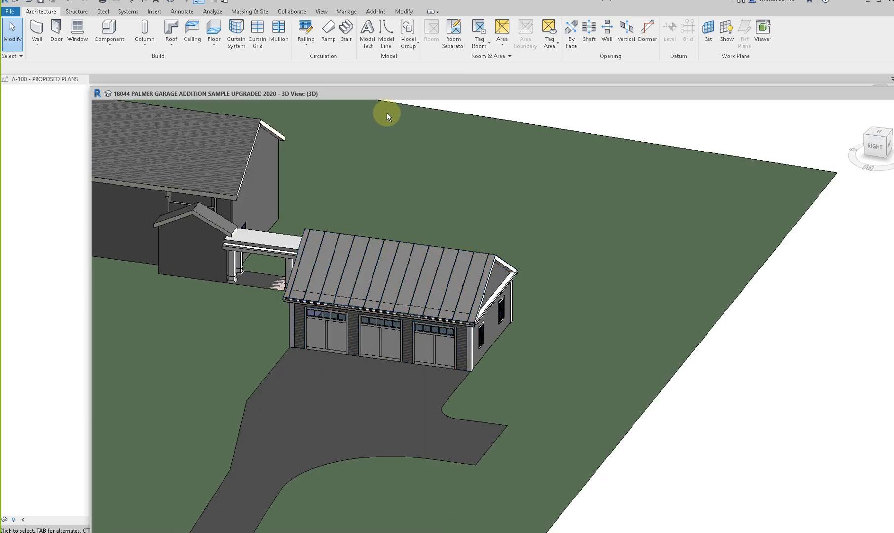
left_click_drag(390, 91, 893, 157)
left_click(495, 286)
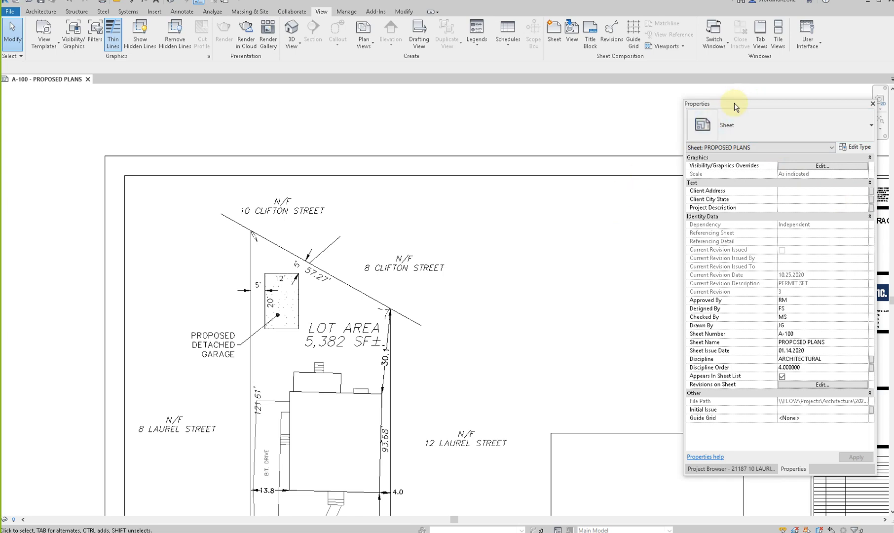
left_click(734, 468)
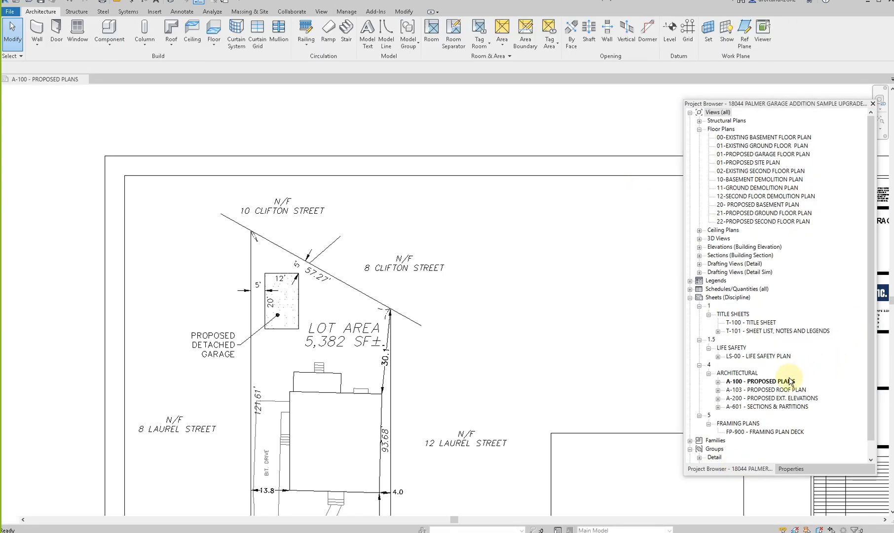
double_click(759, 433)
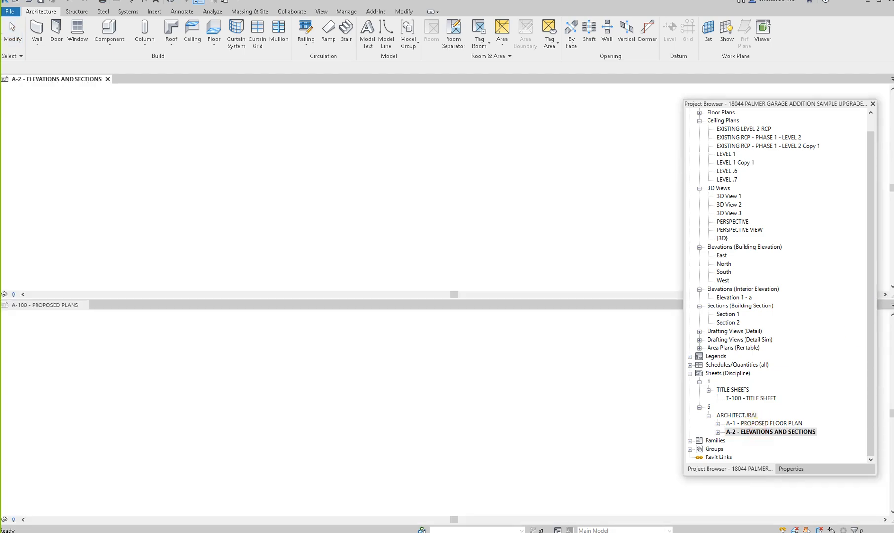
- Examine the garage section on sheet A-2, including its walls, floor slab and foundation
scroll(420, 208, "up", 6)
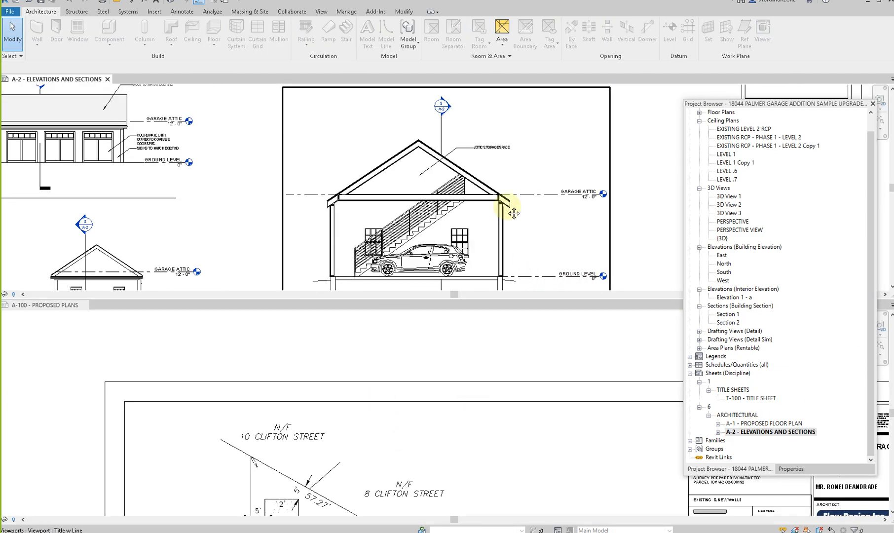
scroll(434, 172, "up", 7)
scroll(434, 171, "down", 6)
middle_click_drag(441, 197, 446, 232)
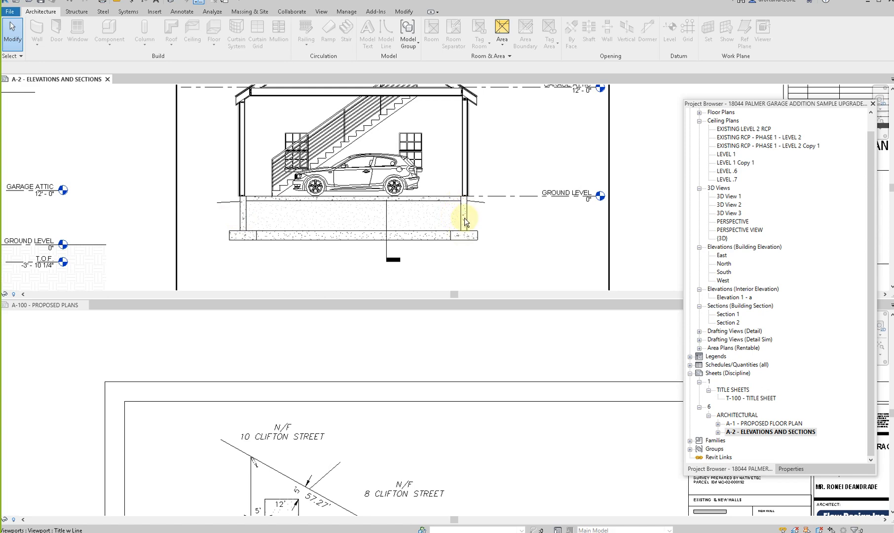
scroll(463, 222, "down", 2)
scroll(321, 207, "up", 4)
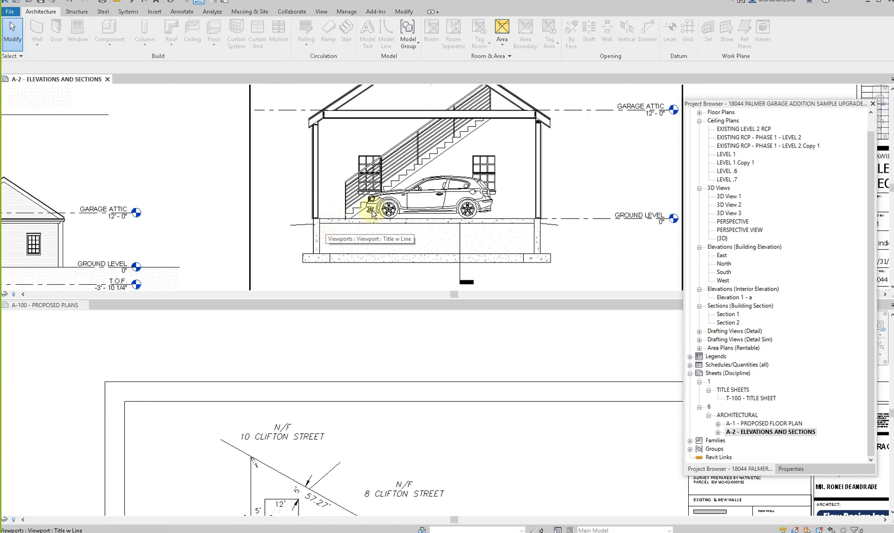
scroll(506, 212, "up", 5)
- Activate the garage section view on sheet A-2 and select the exterior wall behind the car
double_click(548, 201)
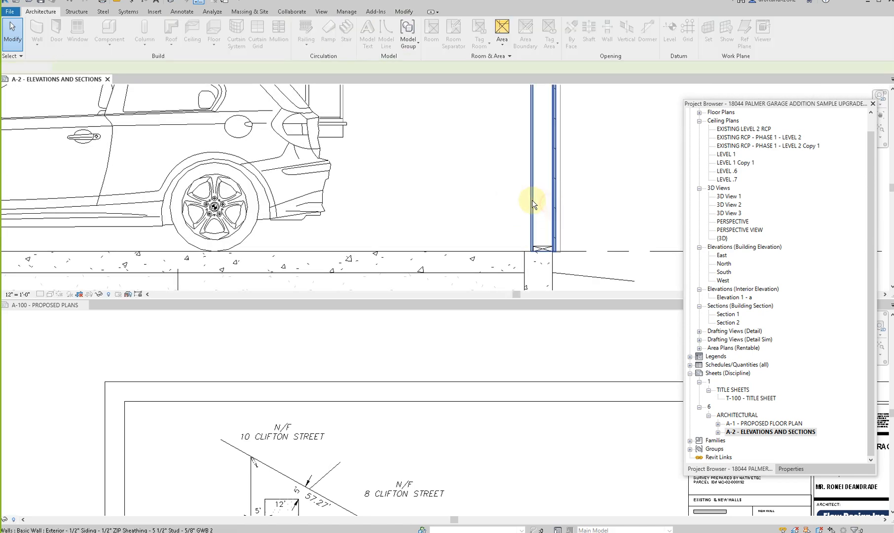
left_click(532, 204)
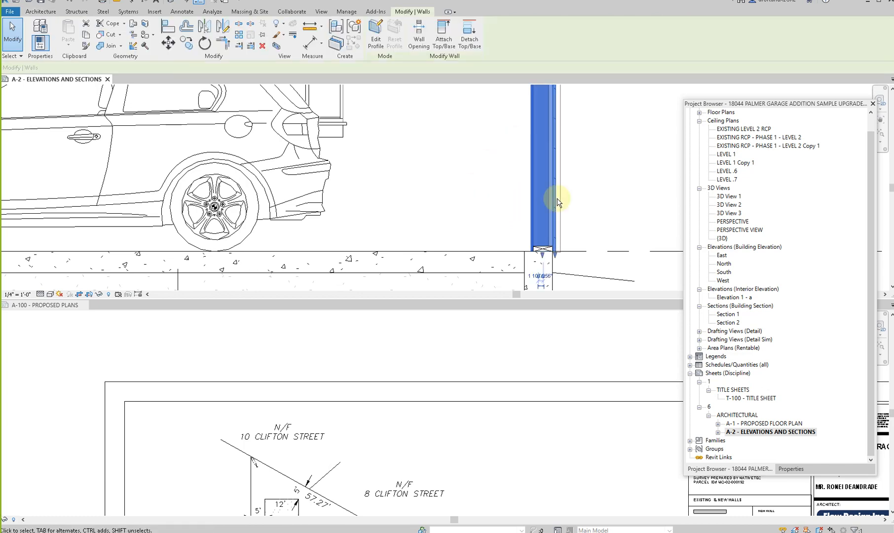
scroll(509, 209, "down", 5)
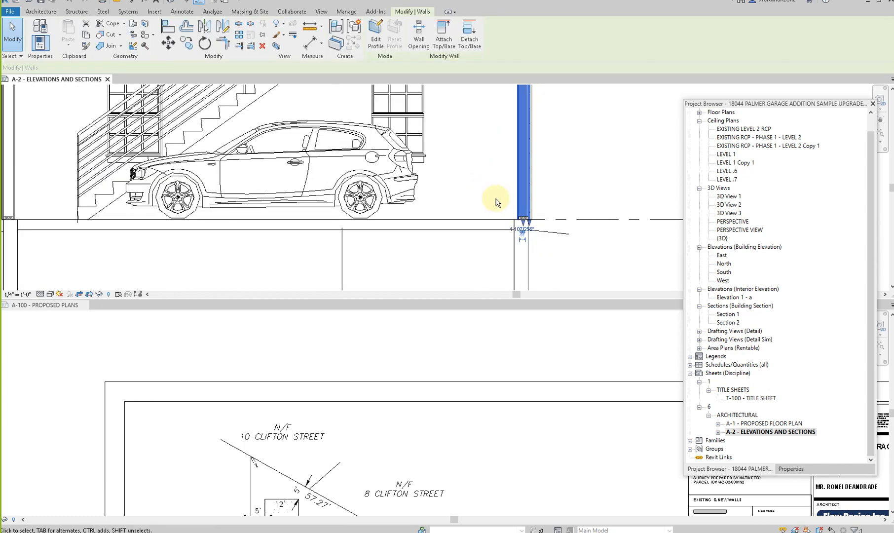
left_click(538, 167)
scroll(536, 167, "down", 3)
middle_click_drag(536, 166, 525, 206)
scroll(518, 207, "up", 5)
scroll(519, 174, "down", 5)
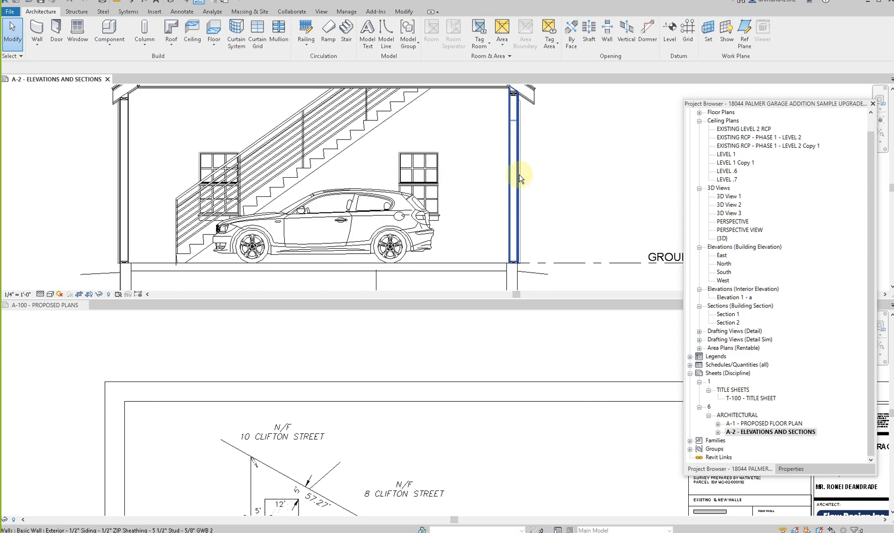
left_click(518, 215)
scroll(518, 214, "up", 4)
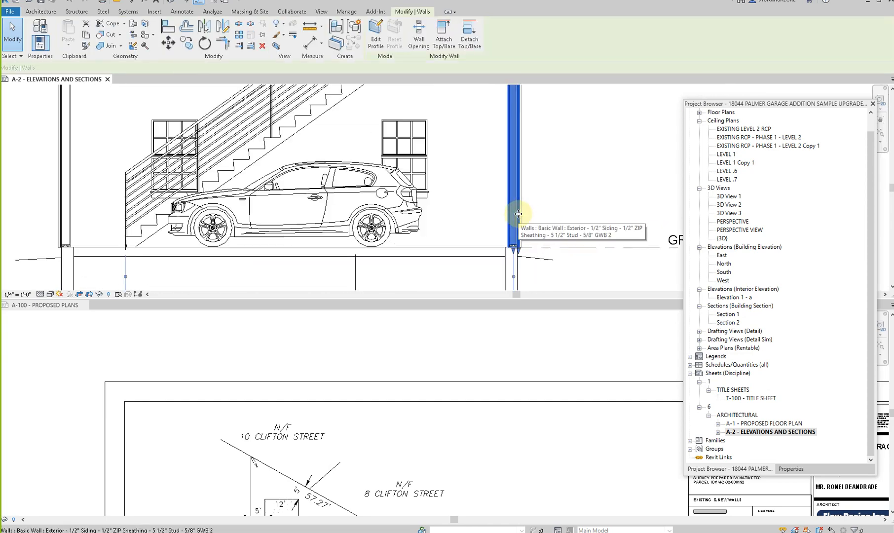
scroll(518, 214, "down", 3)
scroll(518, 214, "down", 2)
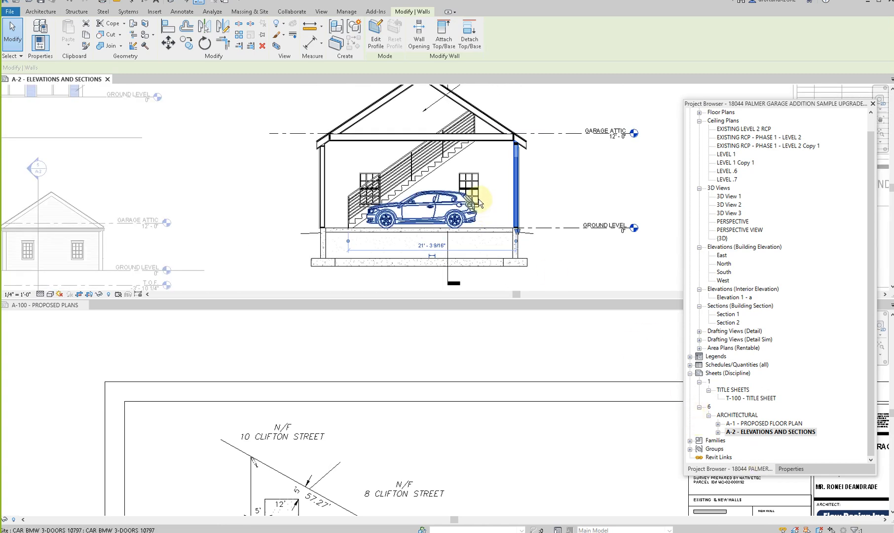
- Inspect the exterior wall type's layers and try to set the Gypsum finish layer's thickness to 1/2"
left_click(790, 469)
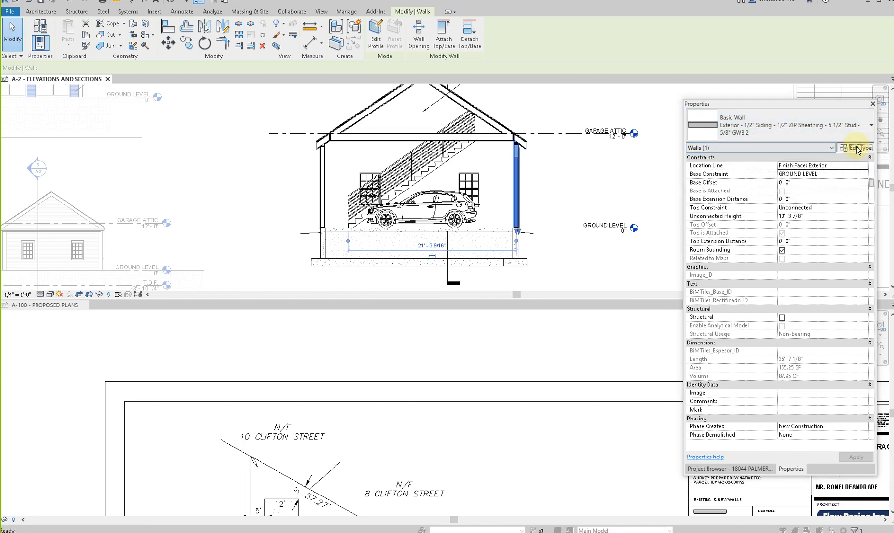
left_click(858, 149)
left_click(526, 212)
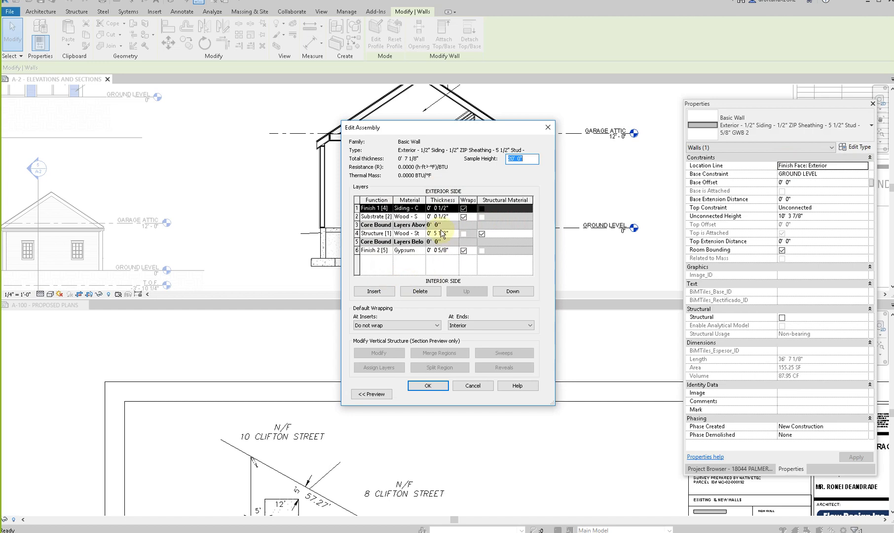
left_click(448, 250)
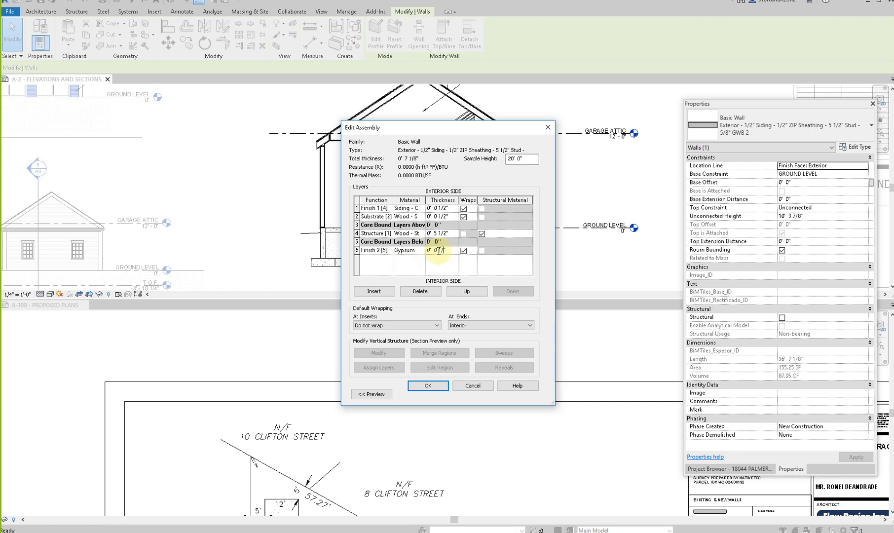
left_click(429, 385)
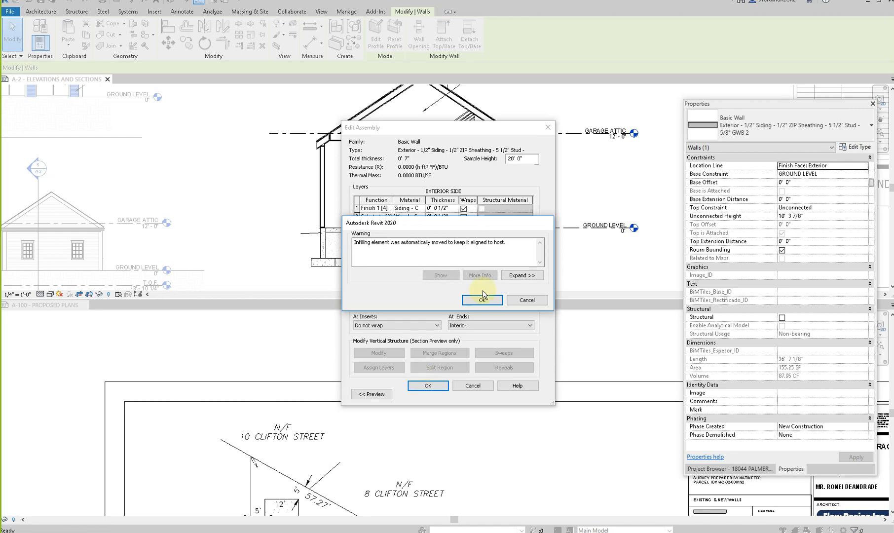
left_click(520, 304)
left_click(475, 390)
left_click(561, 211)
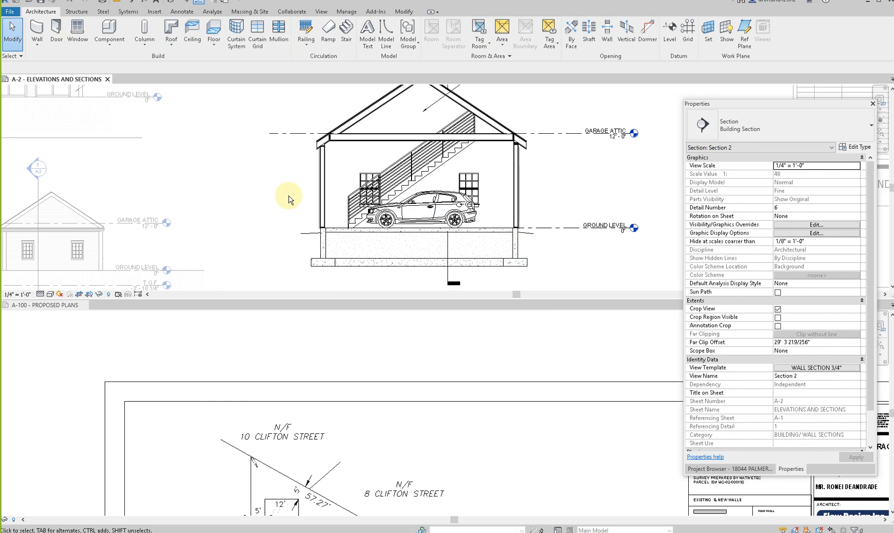
- Reselect the exterior wall in the garage section to review its wall type
left_click(516, 175)
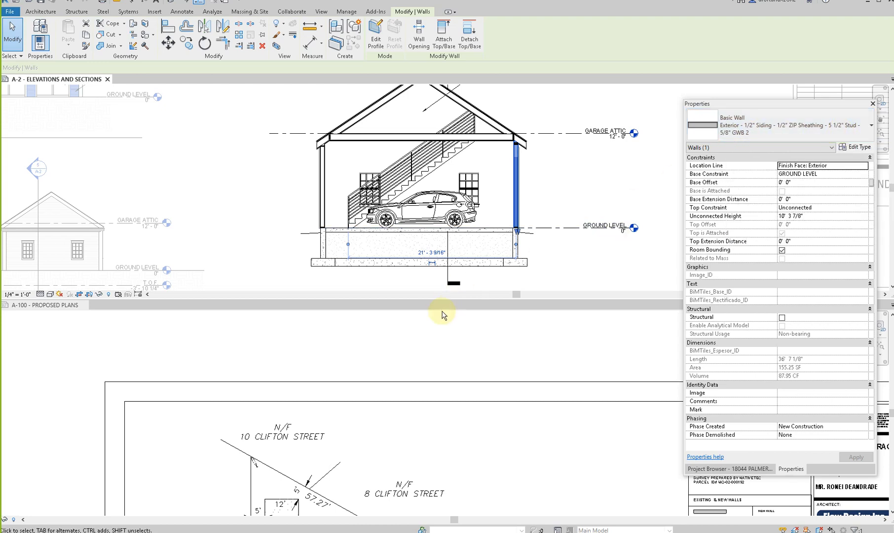
left_click(408, 352)
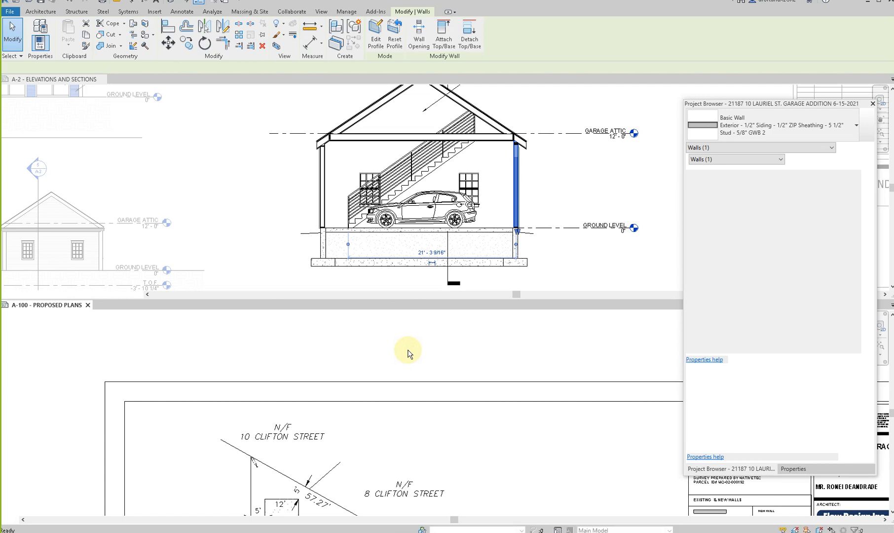
left_click(517, 175)
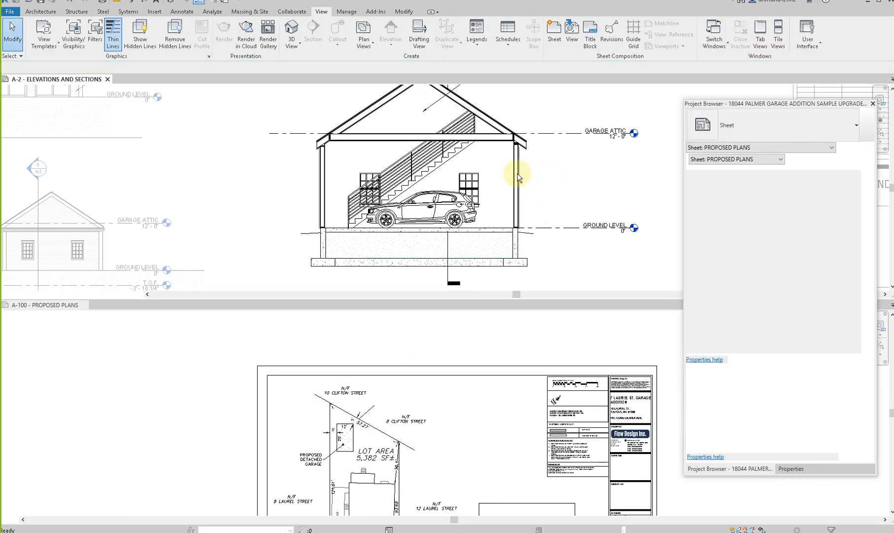
- Activate the proposed site plan viewport on sheet A-100 at the proposed detached garage
left_click(374, 422)
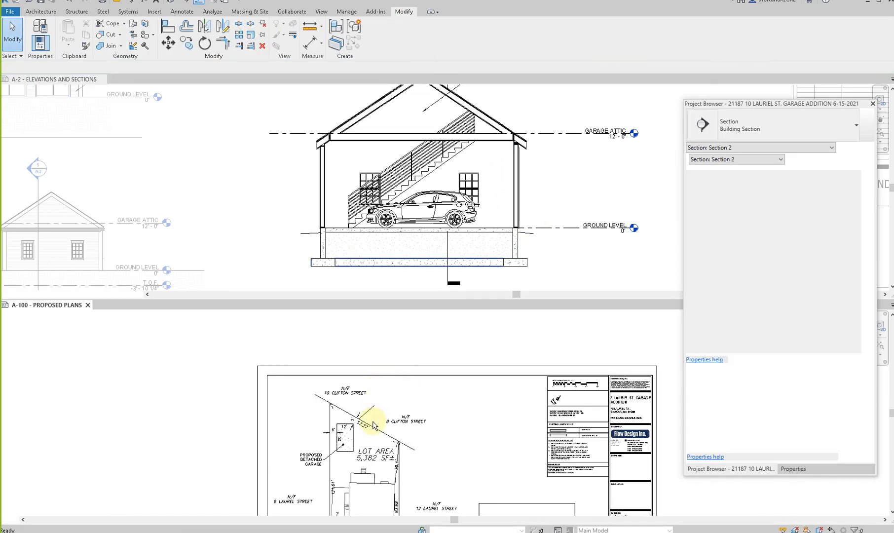
scroll(472, 373, "up", 3)
middle_click_drag(334, 412, 375, 369)
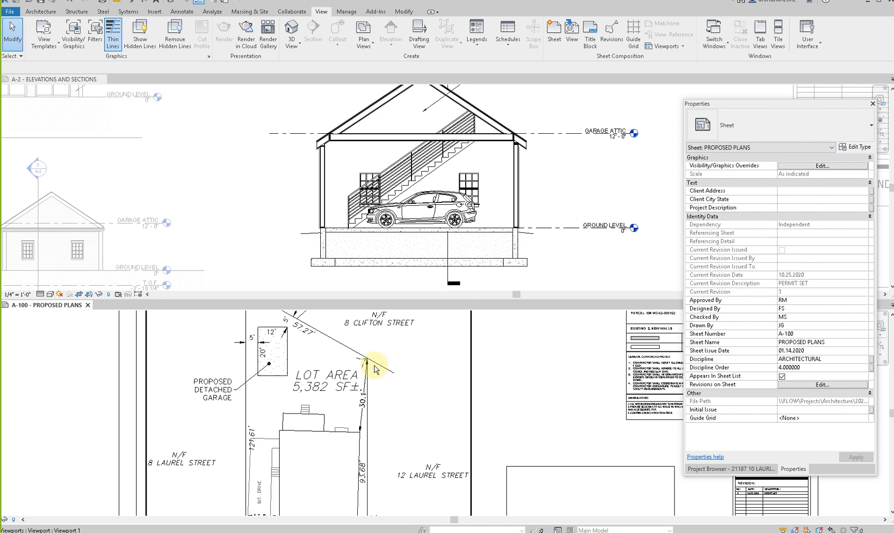
left_click(271, 390)
scroll(270, 391, "up", 2)
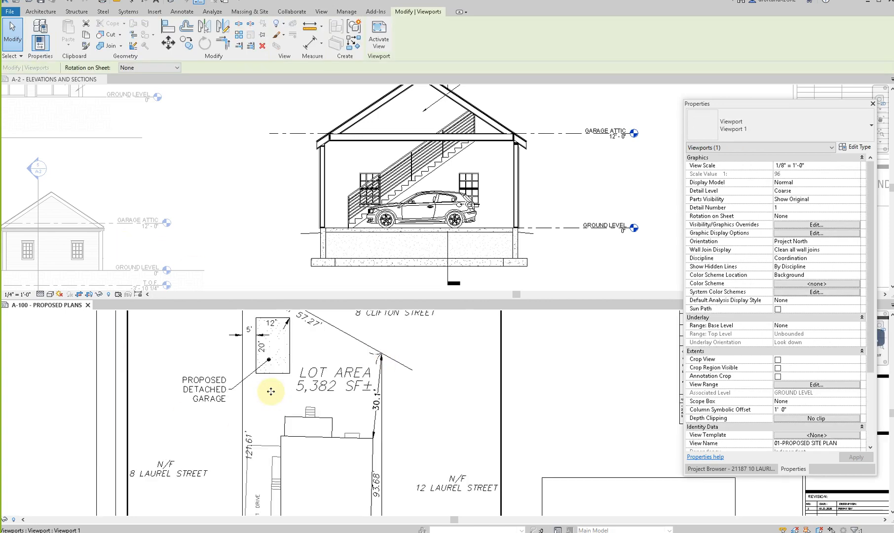
middle_click_drag(319, 471, 313, 458)
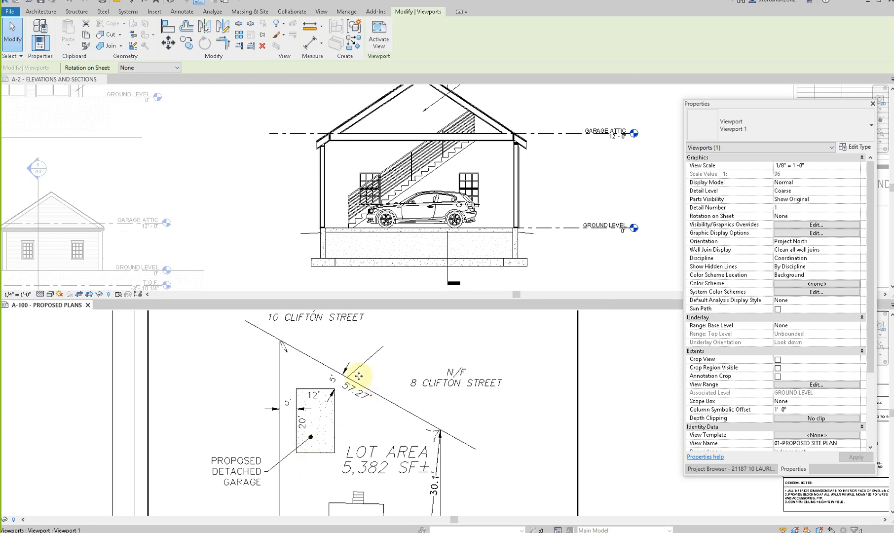
double_click(340, 414)
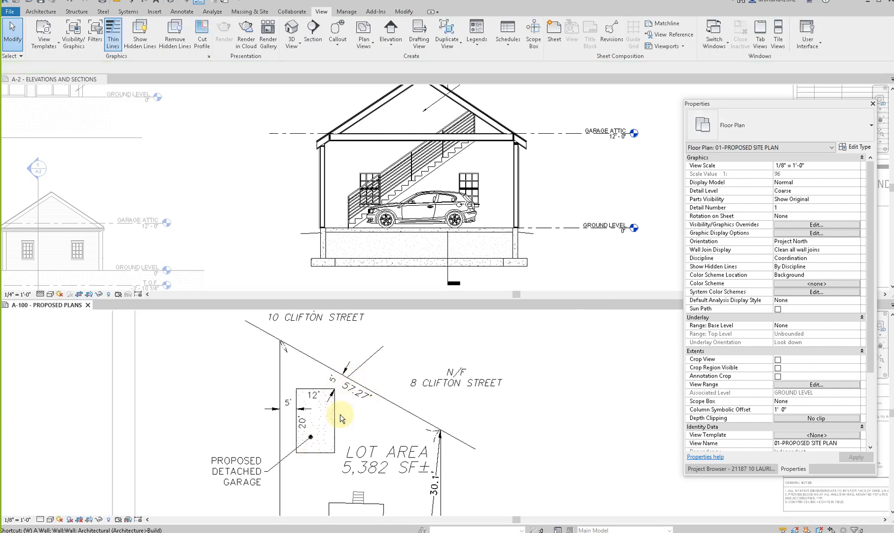
key("w")
key("a")
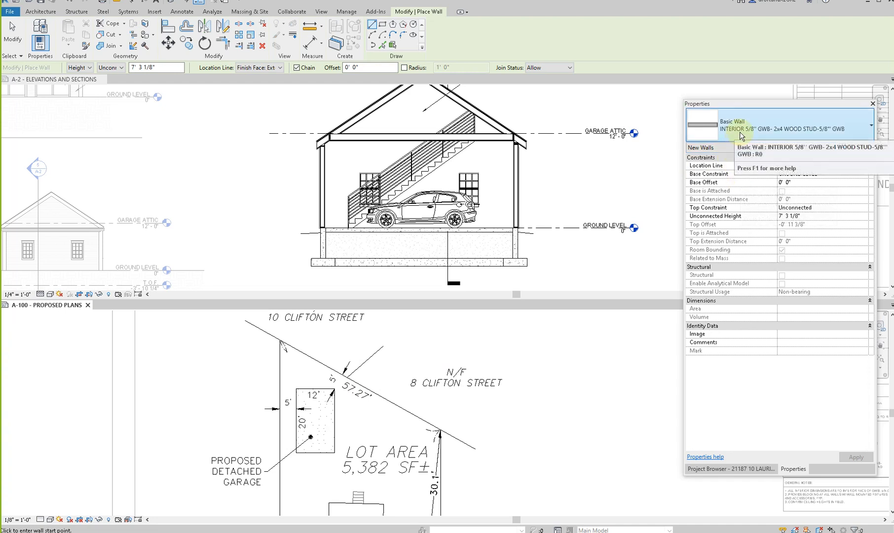
key("Escape")
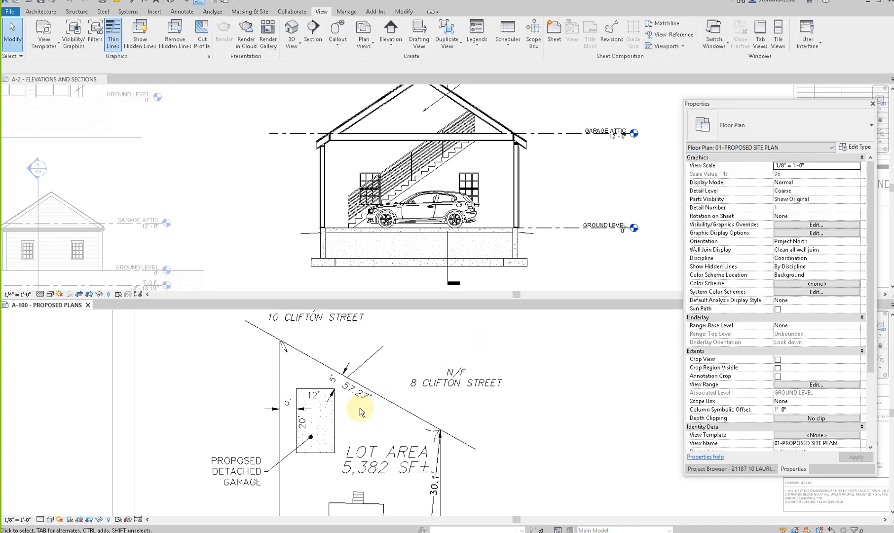
- Start a wall for the detached garage using the type 1/2" SIDING - 5/8" ZIP SHEATHING -2x6 WOOD STUD- 1/2" GWB
key("w")
key("a")
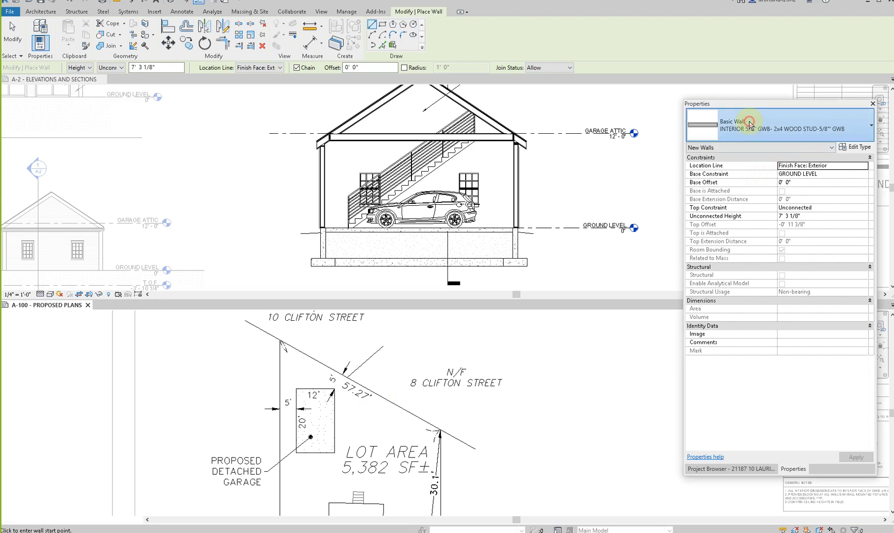
left_click(750, 124)
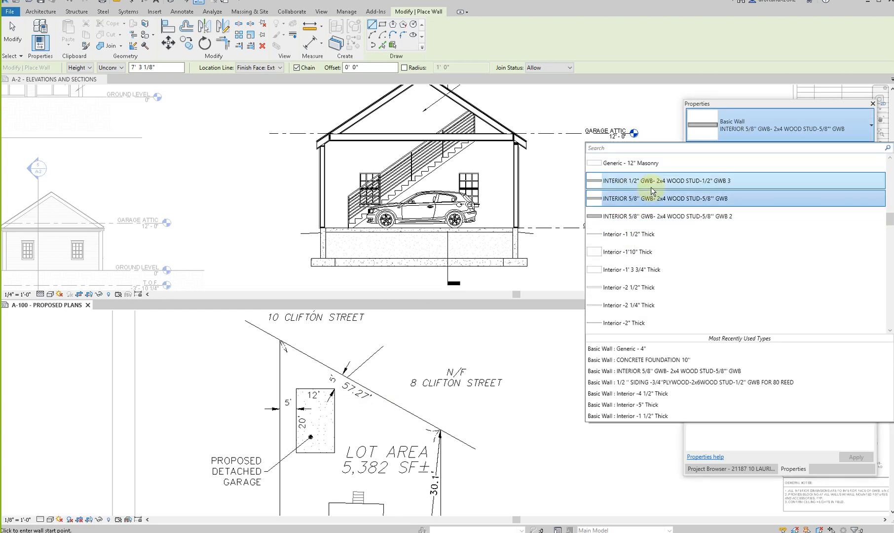
scroll(633, 232, "up", 5)
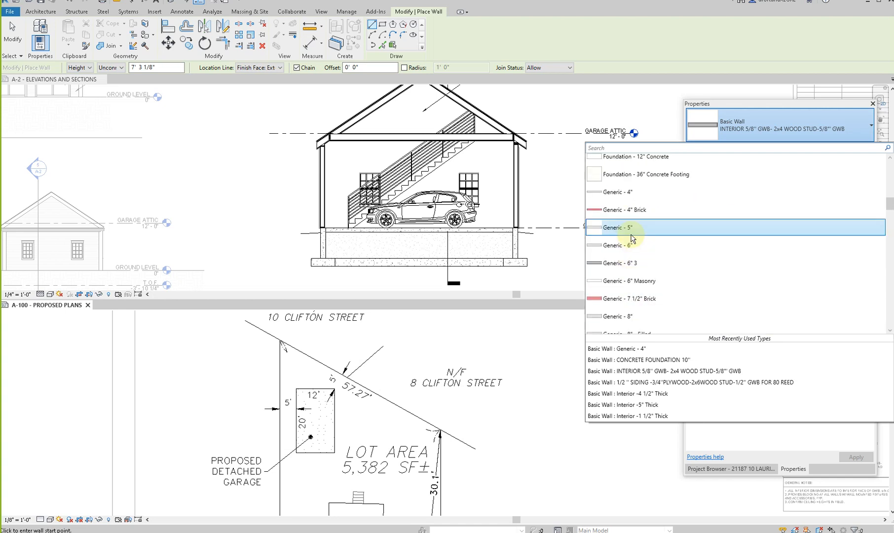
scroll(631, 242, "up", 5)
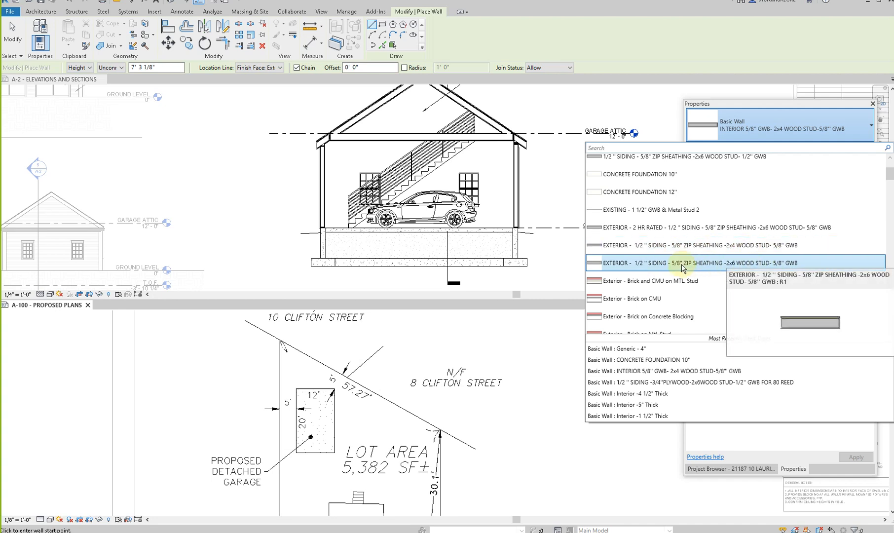
key("Down")
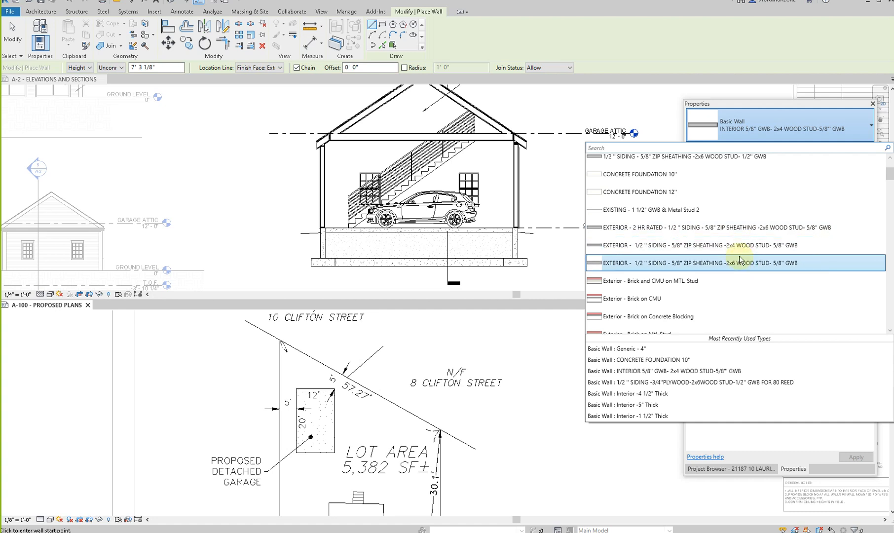
scroll(741, 257, "up", 1)
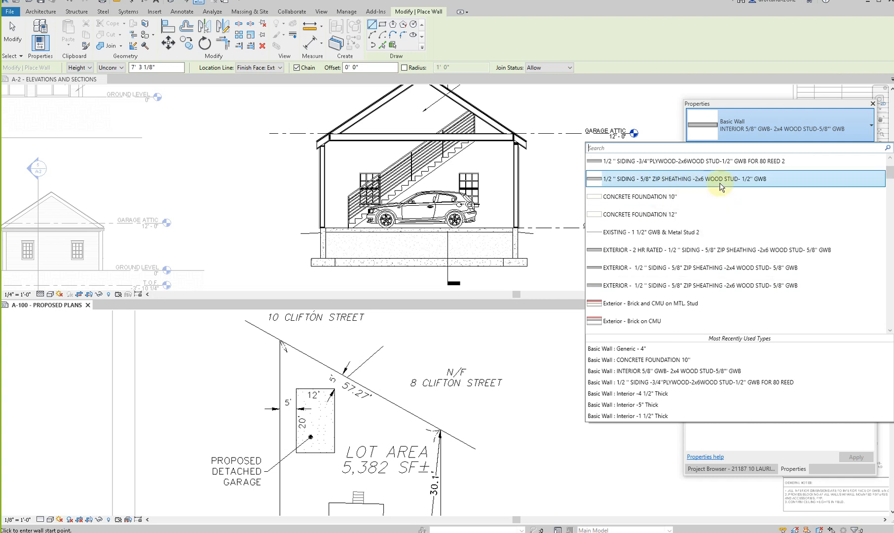
scroll(718, 190, "up", 1)
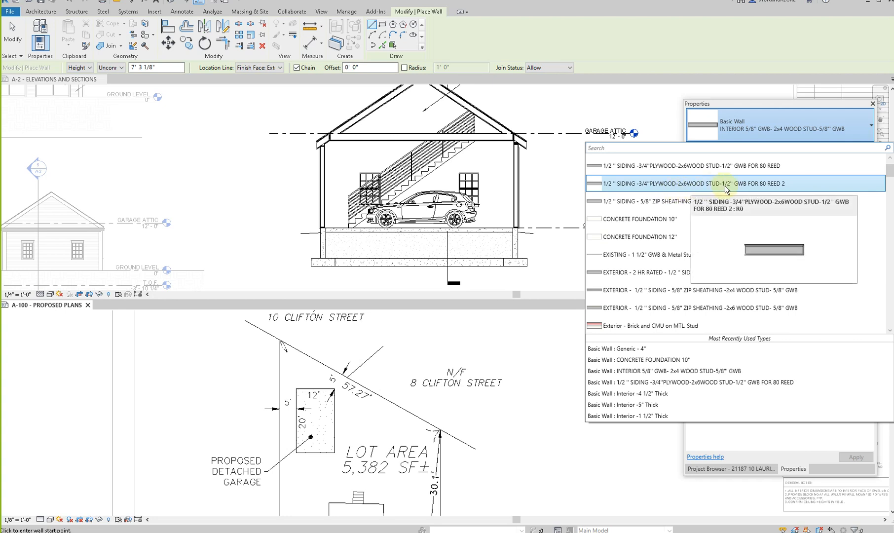
scroll(713, 227, "up", 1)
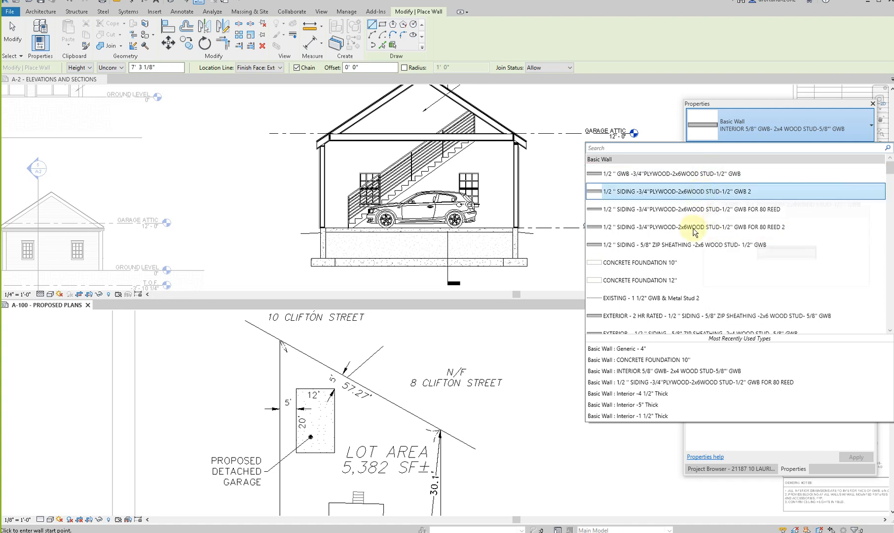
scroll(689, 229, "down", 1)
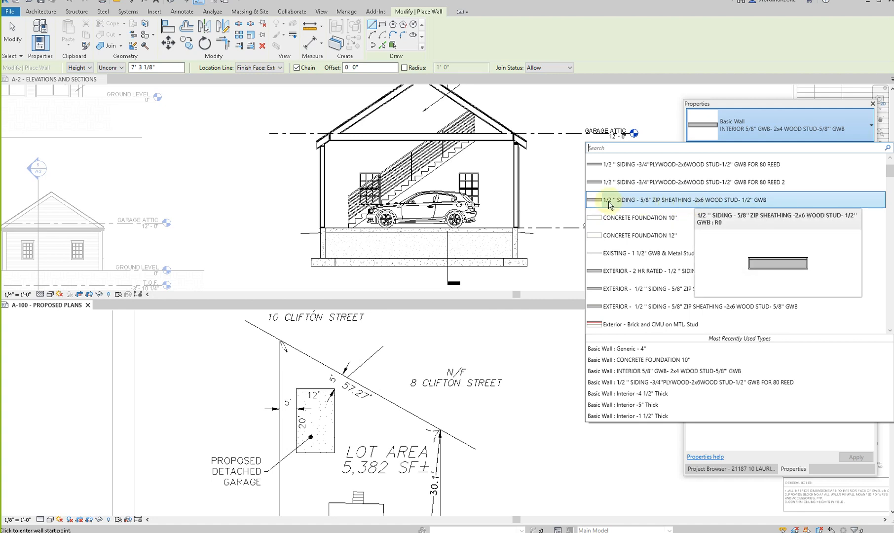
left_click(740, 202)
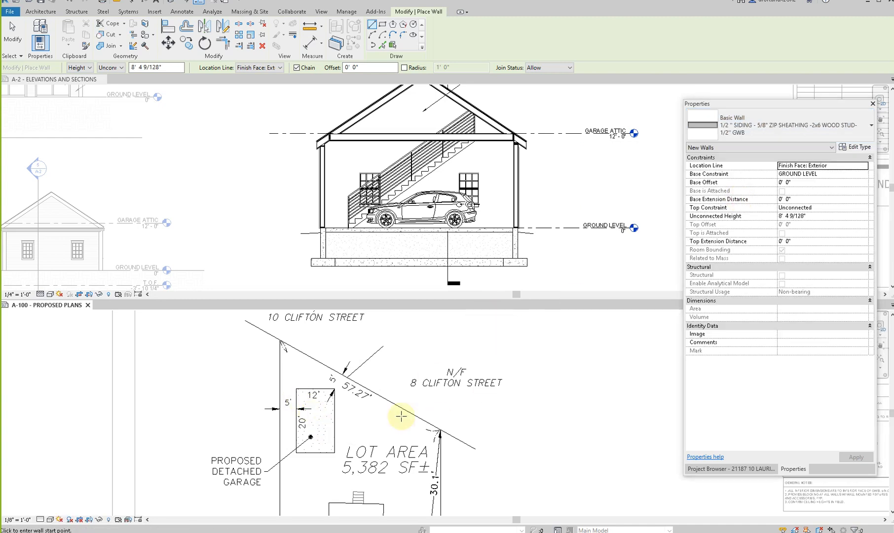
- Draw the four exterior walls of the proposed detached garage along its 12' by 20' outline on the site plan
scroll(285, 487, "up", 2)
scroll(349, 424, "up", 1)
left_click(365, 436)
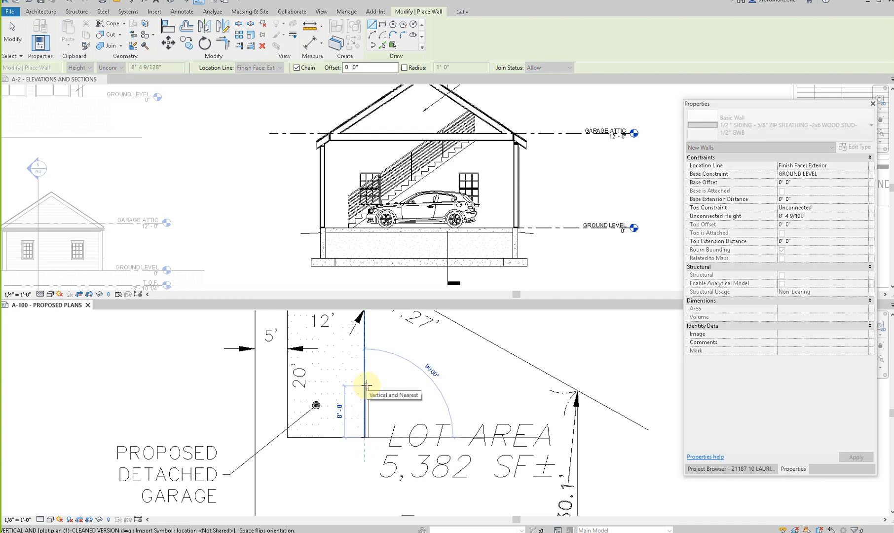
middle_click_drag(374, 428, 378, 528)
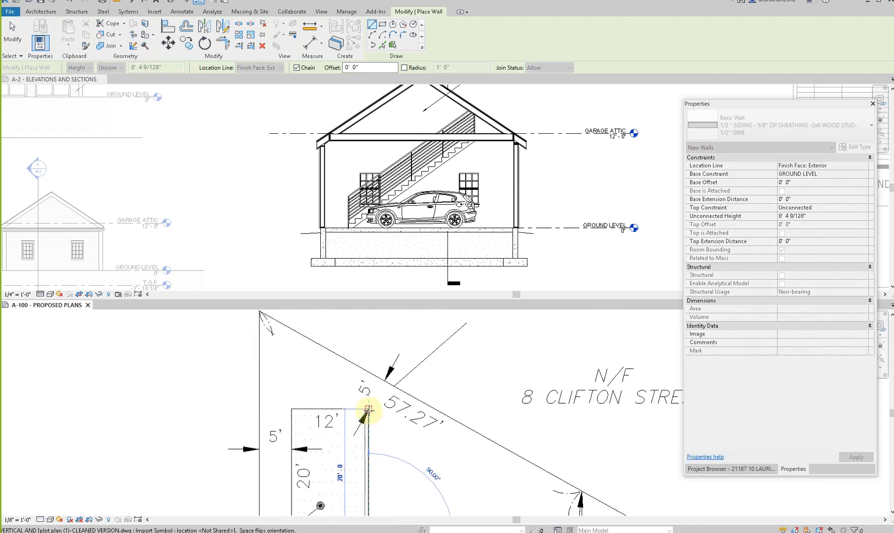
left_click(369, 409)
left_click(292, 409)
middle_click_drag(293, 454, 311, 329)
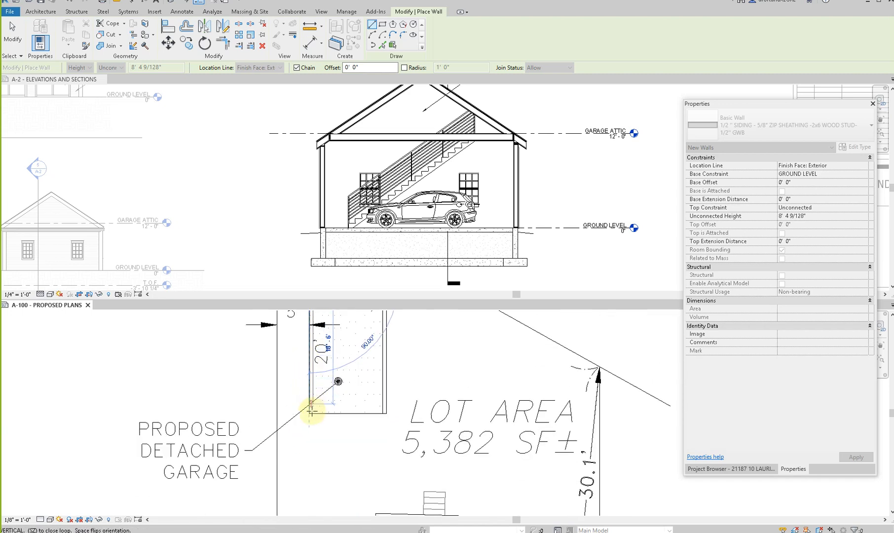
left_click(309, 413)
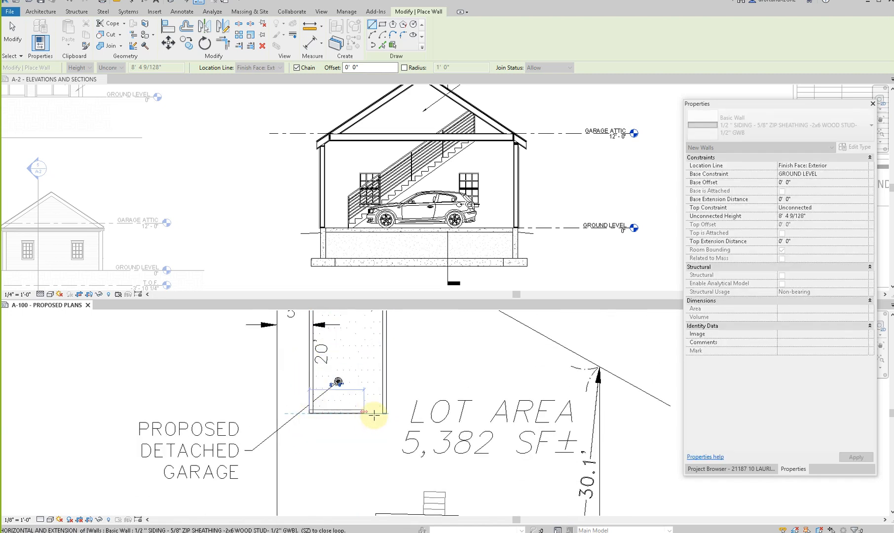
left_click(382, 413)
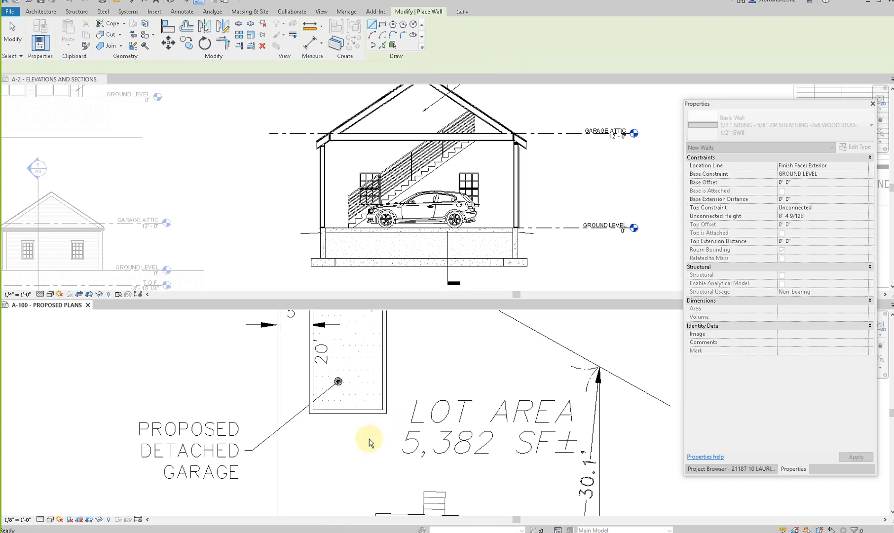
key("Escape")
- Open the default 3D view and examine the new garage walls beside the existing house
scroll(369, 435, "down", 3)
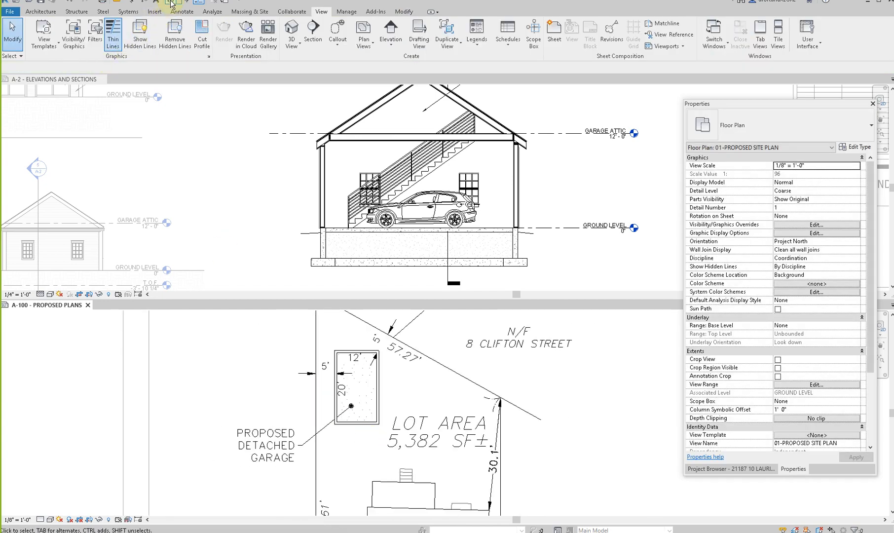
left_click(171, 3)
middle_click_drag(413, 463, 543, 450, "shift")
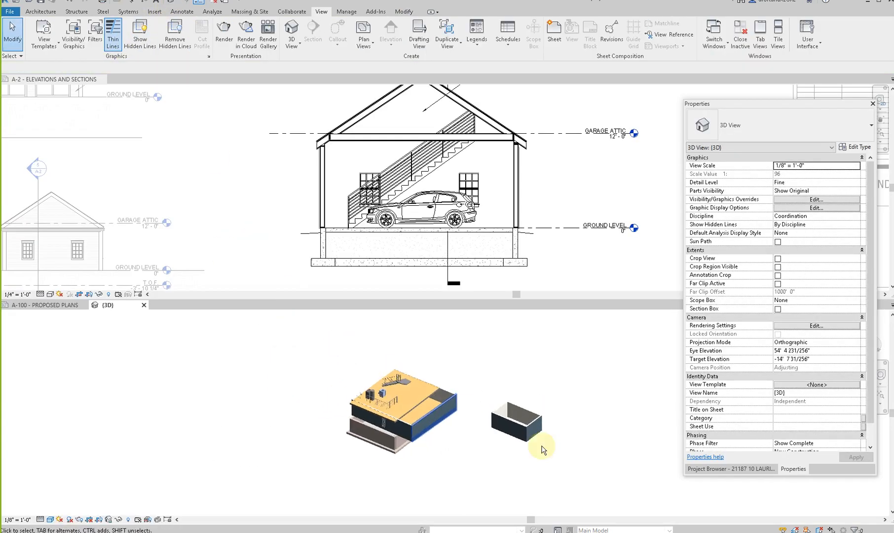
scroll(542, 448, "up", 4)
scroll(538, 399, "down", 3)
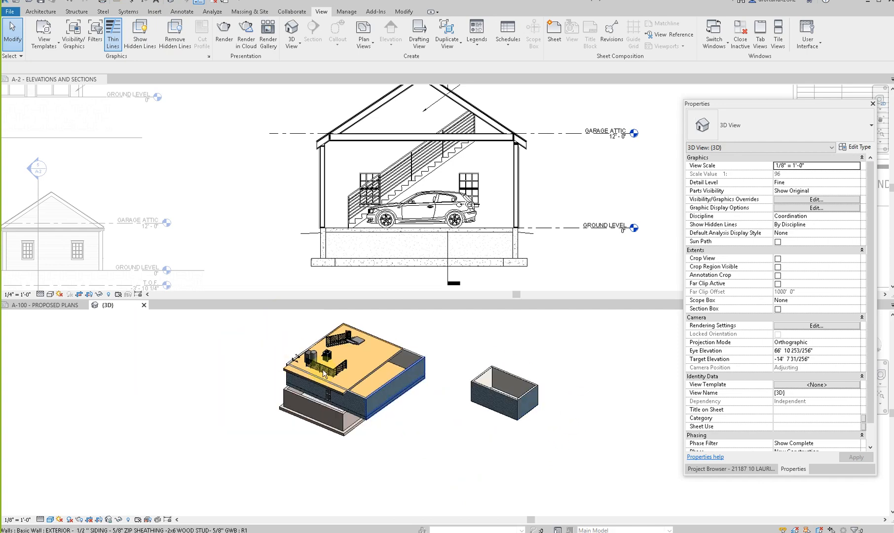
middle_click_drag(220, 430, 252, 446, "shift")
middle_click_drag(497, 437, 486, 386, "shift")
scroll(423, 431, "up", 2)
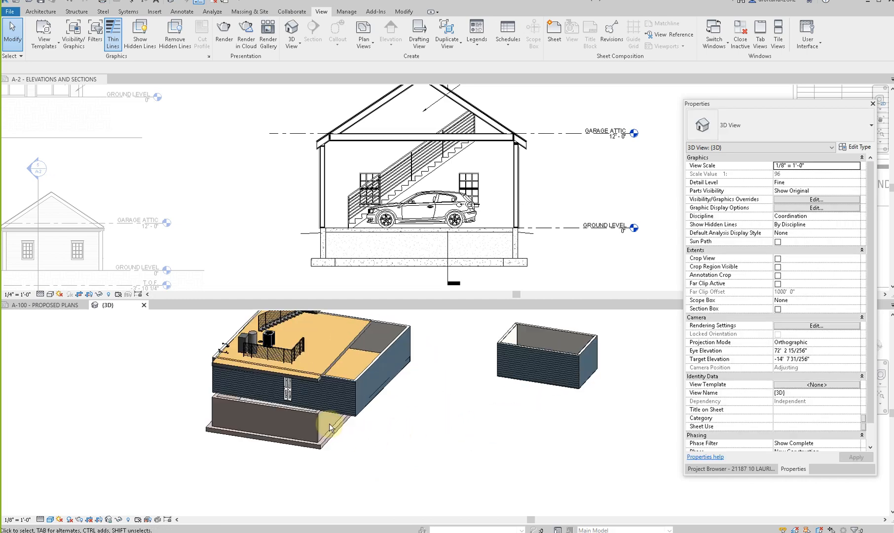
- Check the existing house's concrete foundation wall properties and view the detached garage from the other sides
left_click(312, 416)
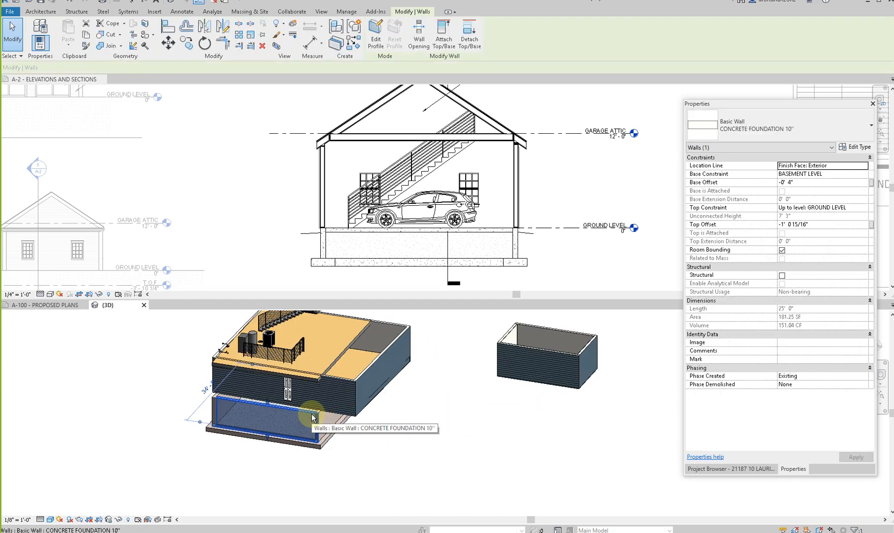
key("Escape")
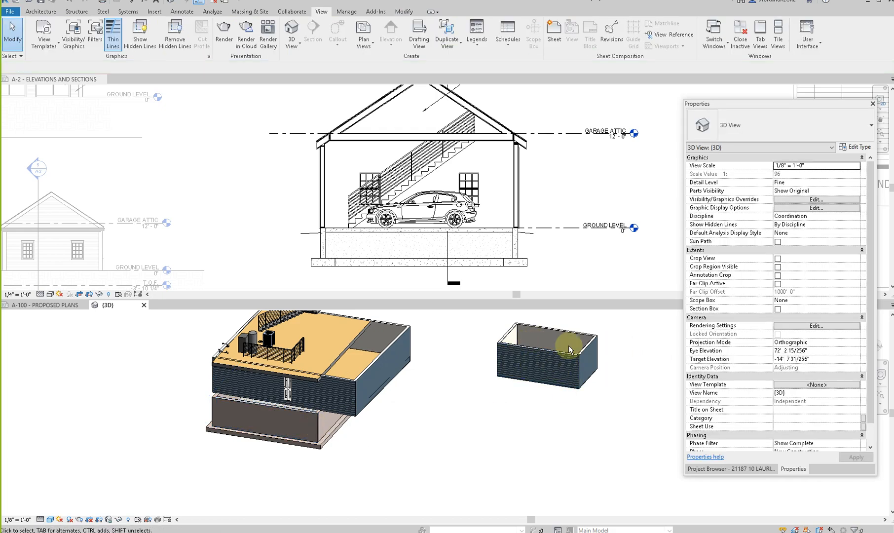
middle_click_drag(501, 419, 354, 410, "shift")
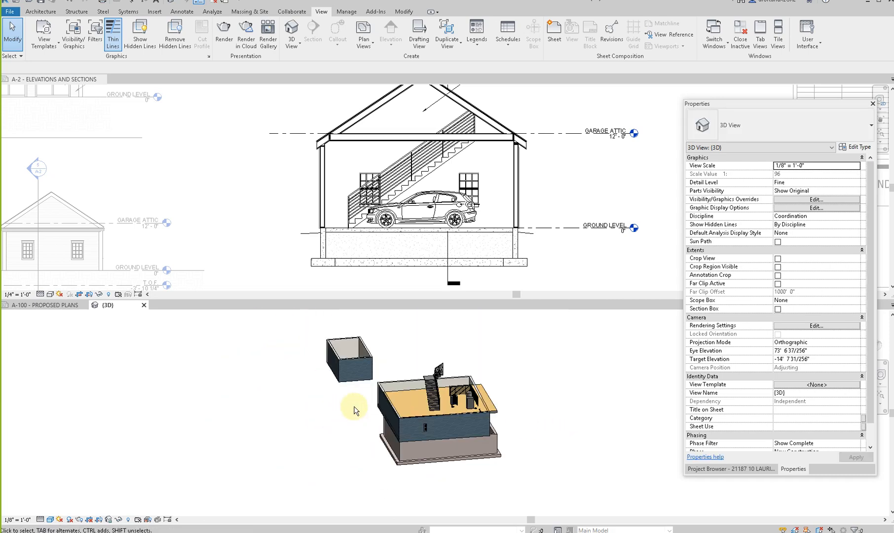
scroll(355, 353, "up", 3)
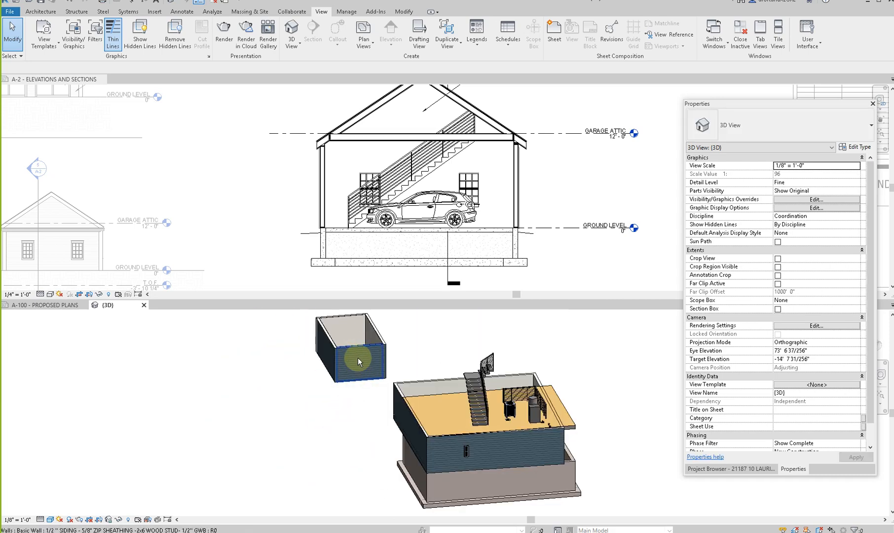
middle_click_drag(353, 447, 402, 368, "shift")
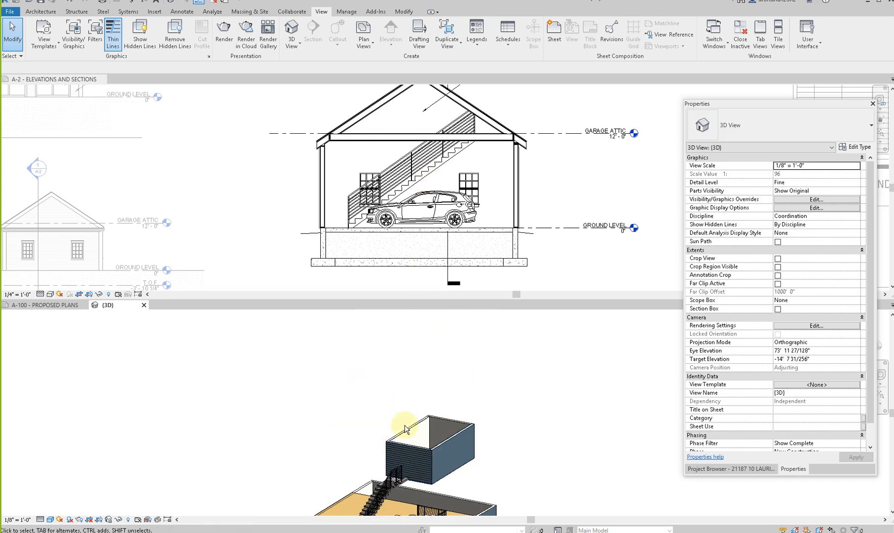
scroll(405, 426, "down", 2)
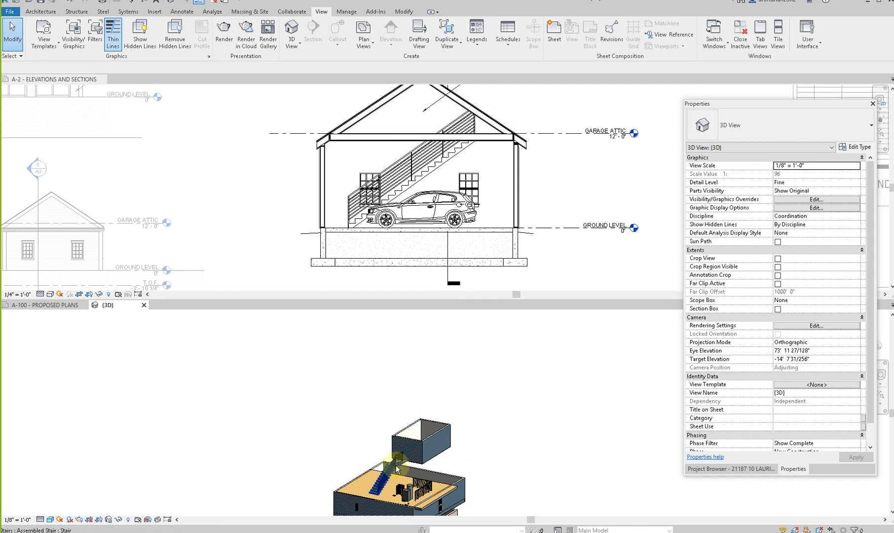
- Return to the A-100 proposed plans sheet and start an architectural floor for the garage with the type 4" CONCRETE SLAB
left_click(66, 305)
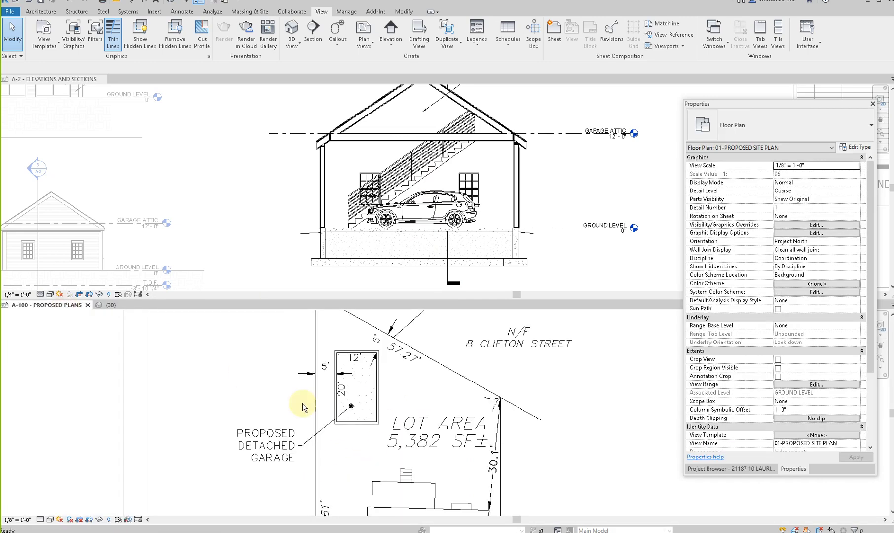
scroll(364, 371, "down", 2)
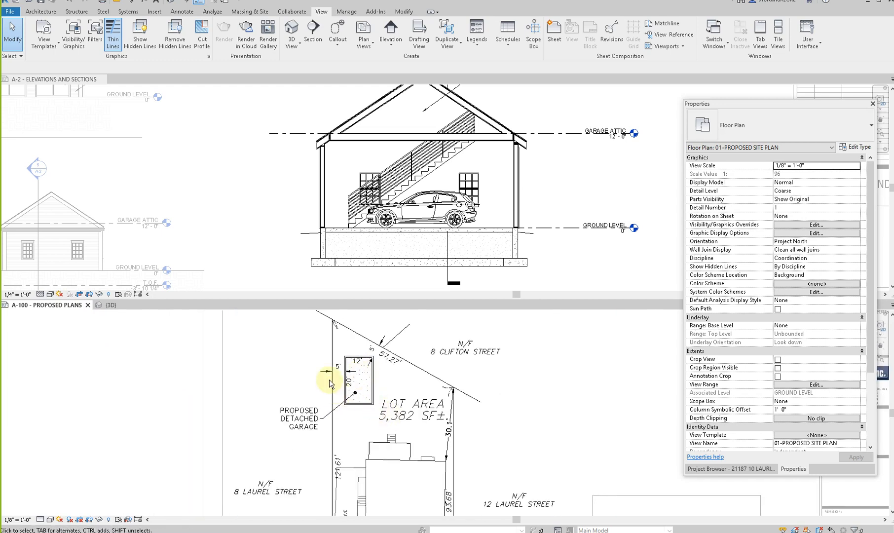
left_click(360, 390)
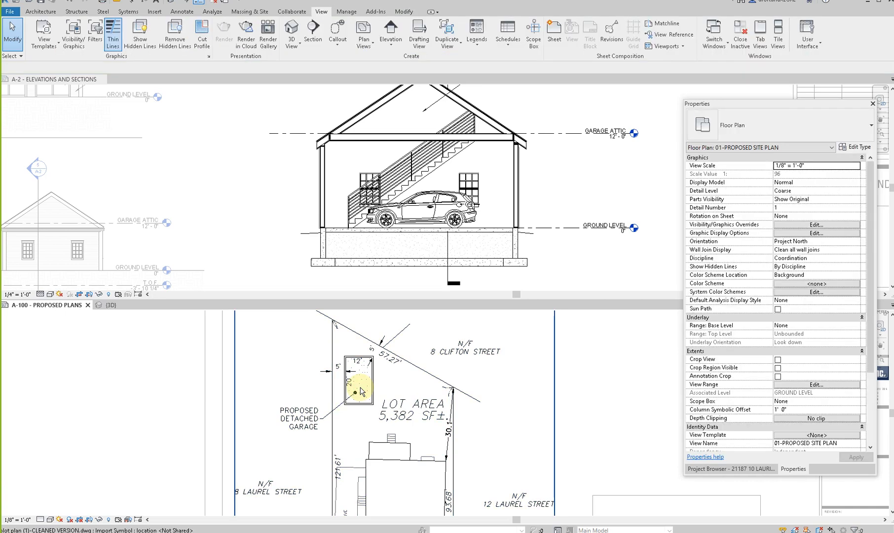
left_click(39, 12)
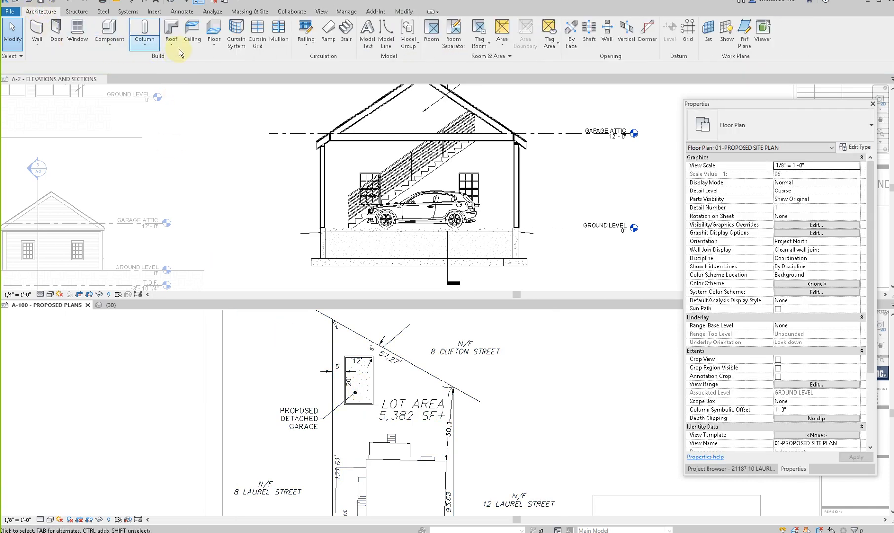
left_click(214, 45)
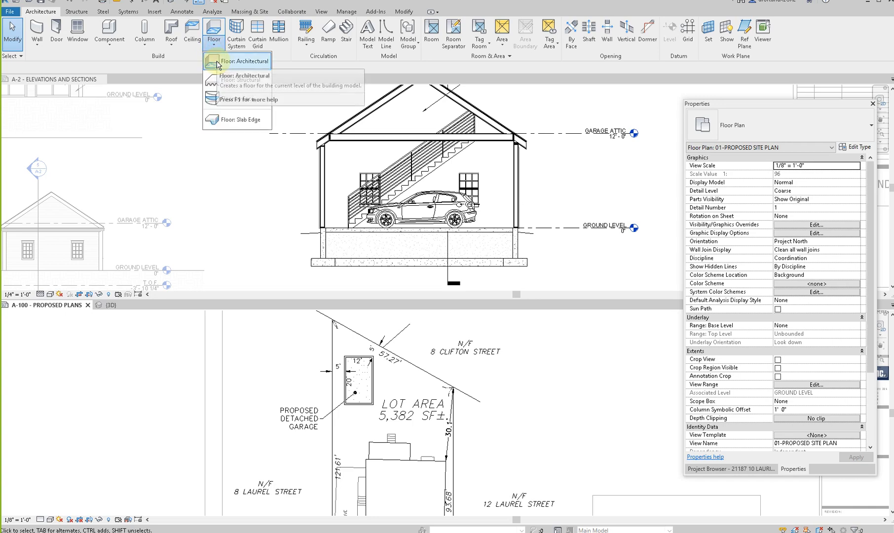
left_click(218, 62)
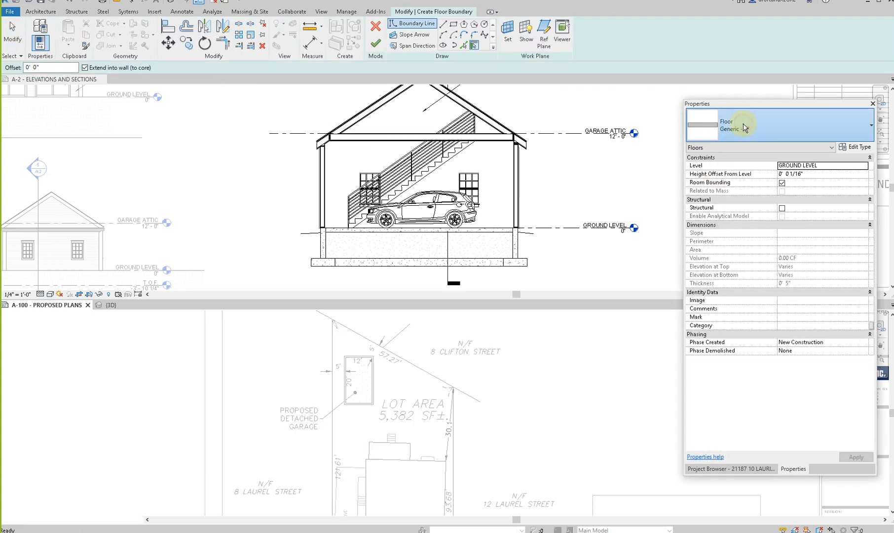
left_click(745, 127)
type("C")
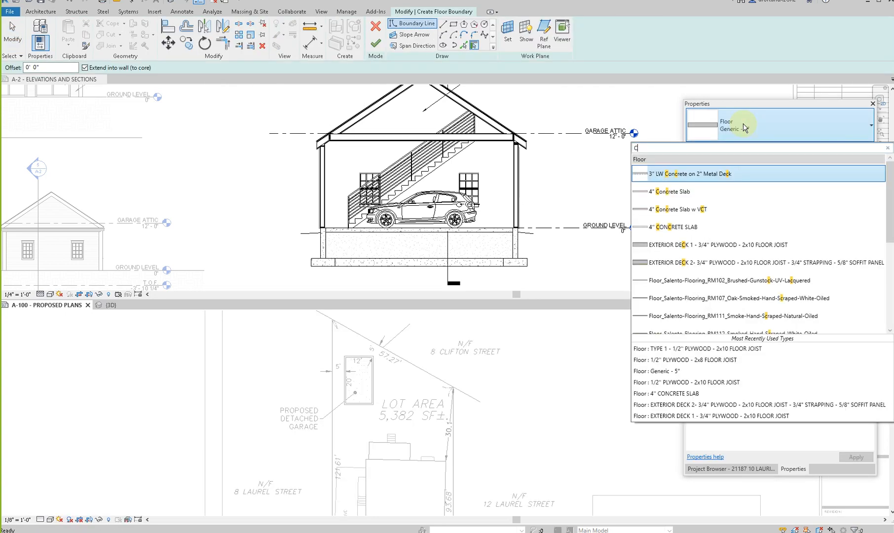
type("ONCRE")
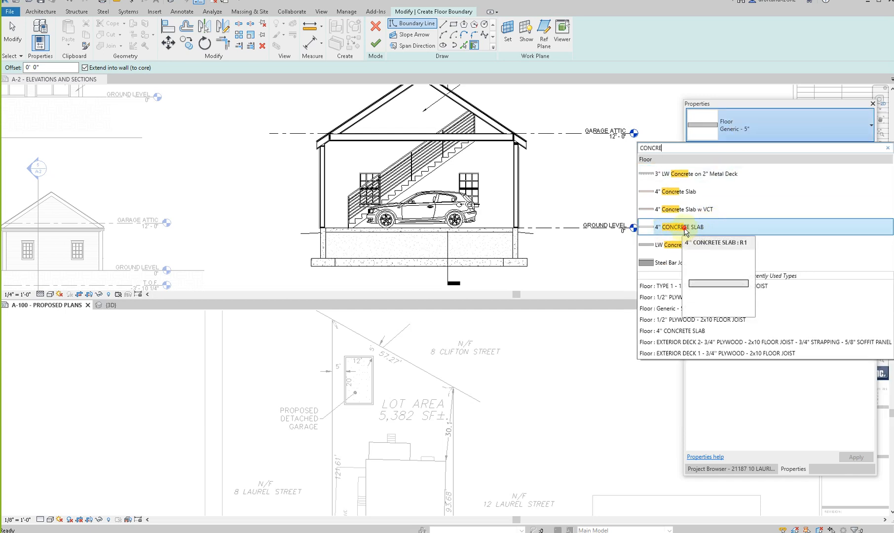
left_click(683, 229)
- Sketch a rectangular slab boundary, about 10'-9 1/2" by 18'-9 1/2", along the inner faces of the detached garage's walls
left_click(454, 25)
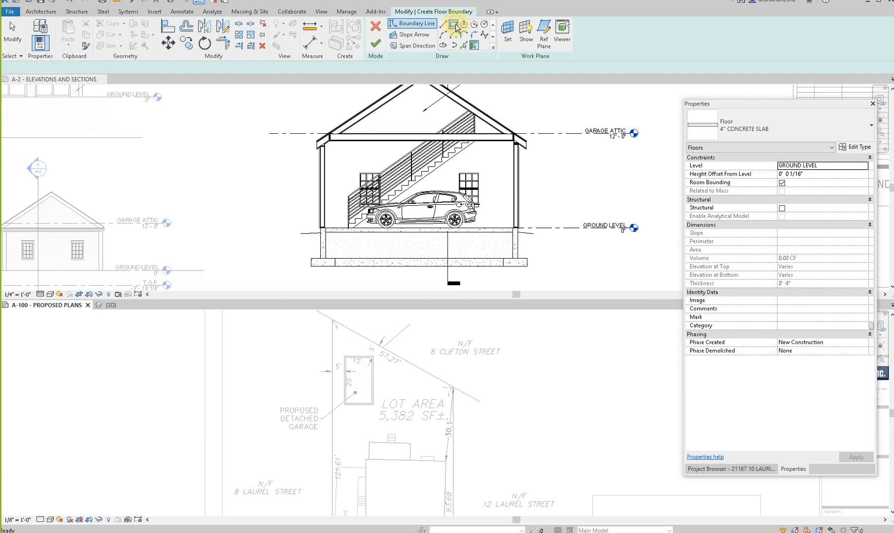
scroll(359, 393, "up", 4)
middle_click_drag(357, 431, 364, 481)
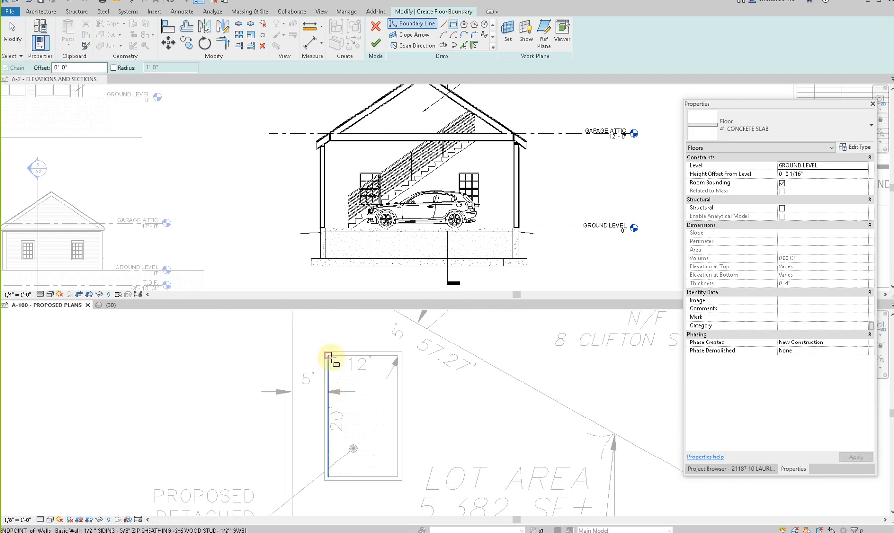
scroll(331, 357, "up", 2)
left_click(329, 358)
scroll(392, 414, "down", 3)
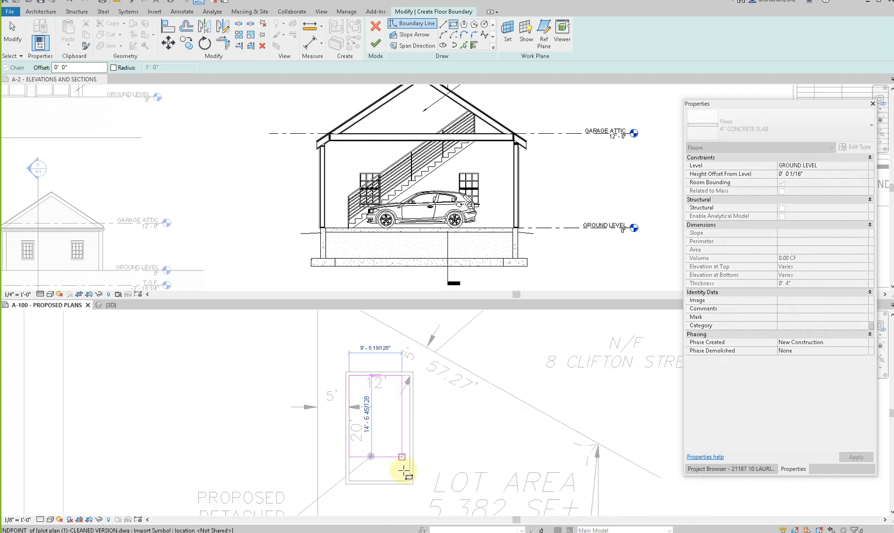
left_click(409, 479)
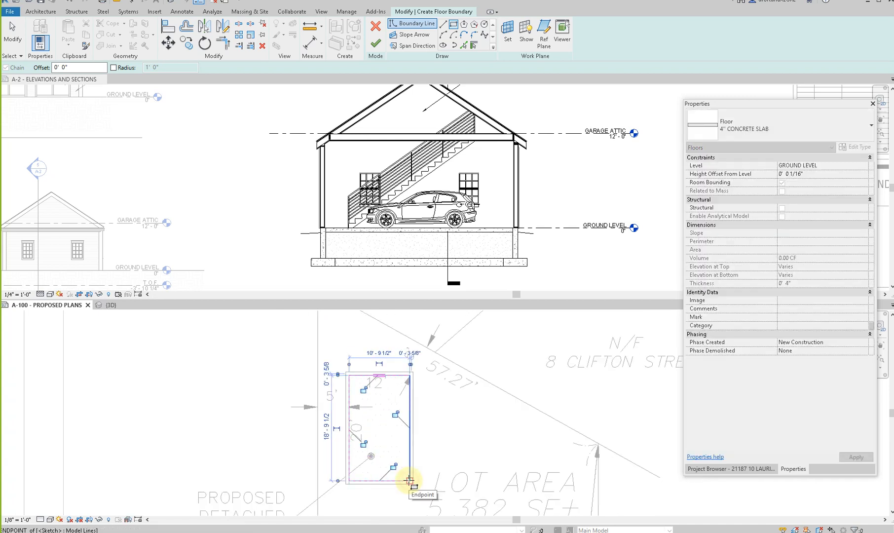
key("Escape")
key("Escape")
- Finish the floor sketch to create the garage slab and clear the selection on the site plan
scroll(393, 485, "up", 2)
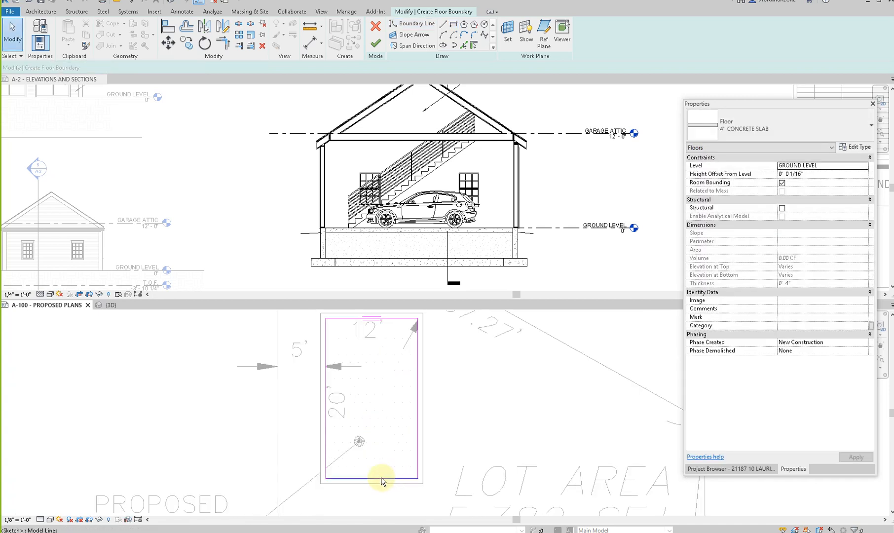
scroll(381, 478, "down", 2)
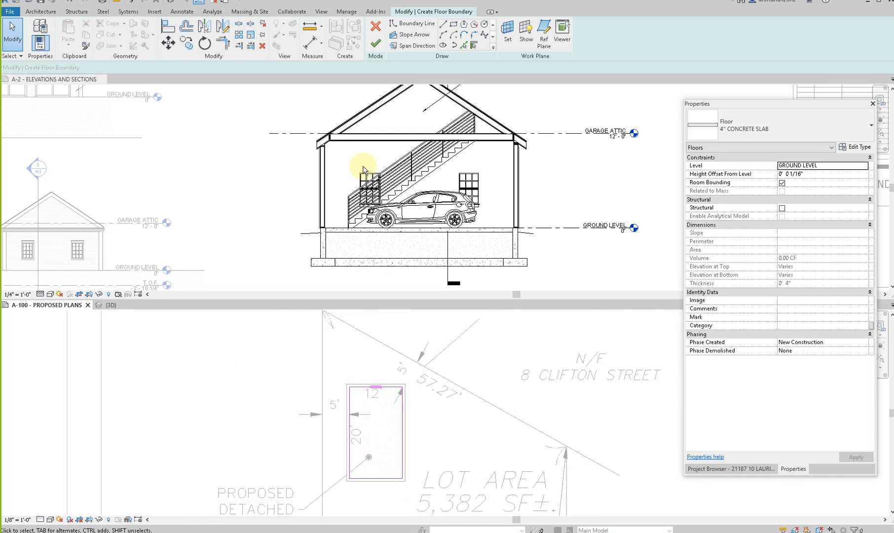
left_click(375, 46)
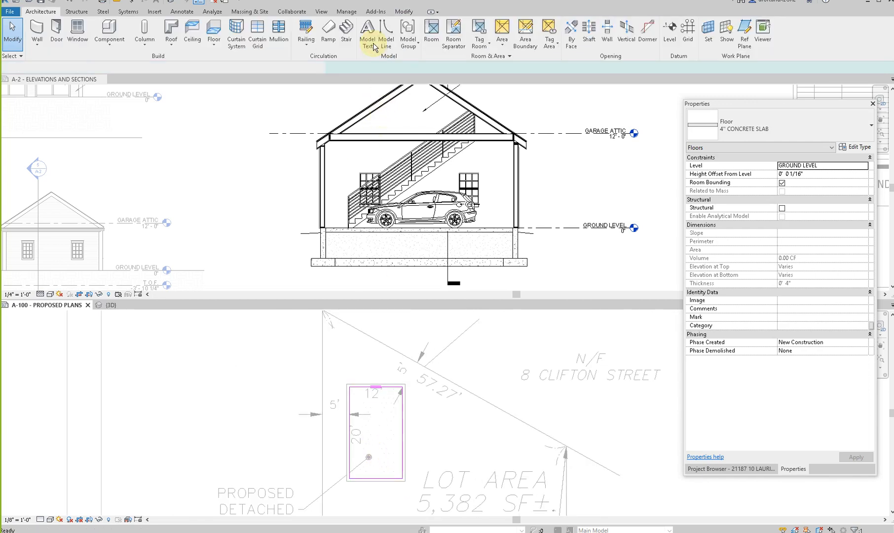
key("Escape")
scroll(365, 425, "down", 2)
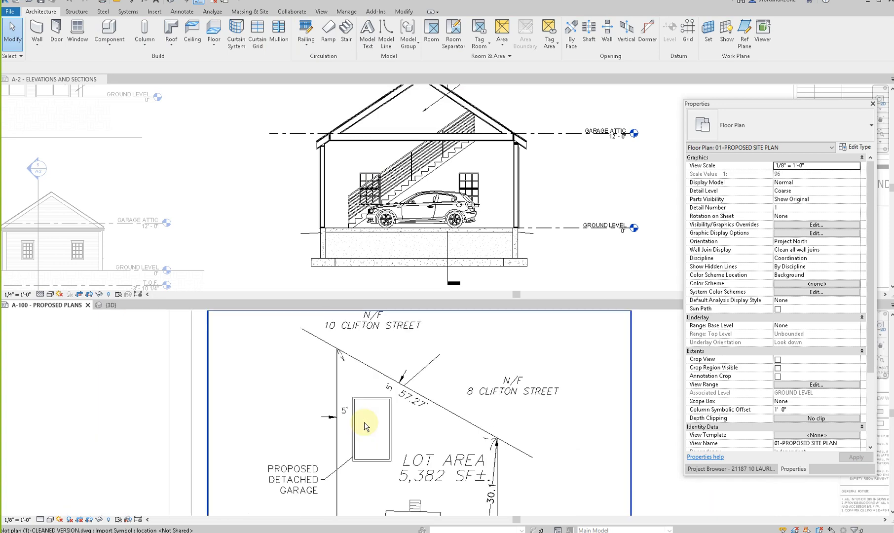
- Open the garage addition project's default 3D view and look at the detached garage beside the existing house
left_click(206, 202)
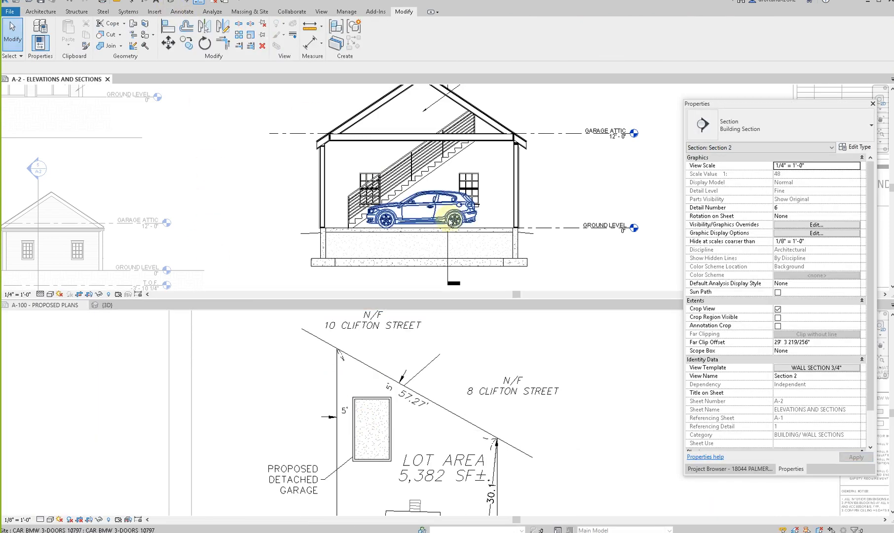
left_click(174, 5)
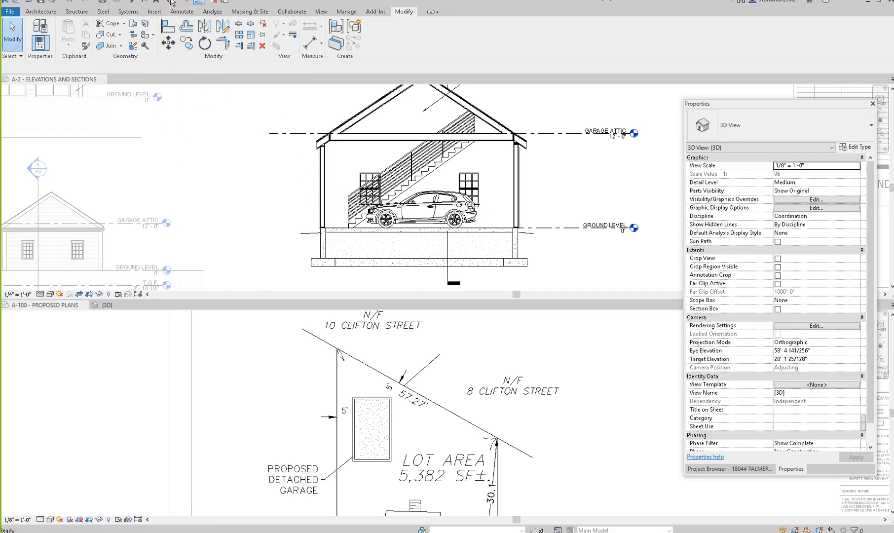
scroll(359, 223, "down", 5)
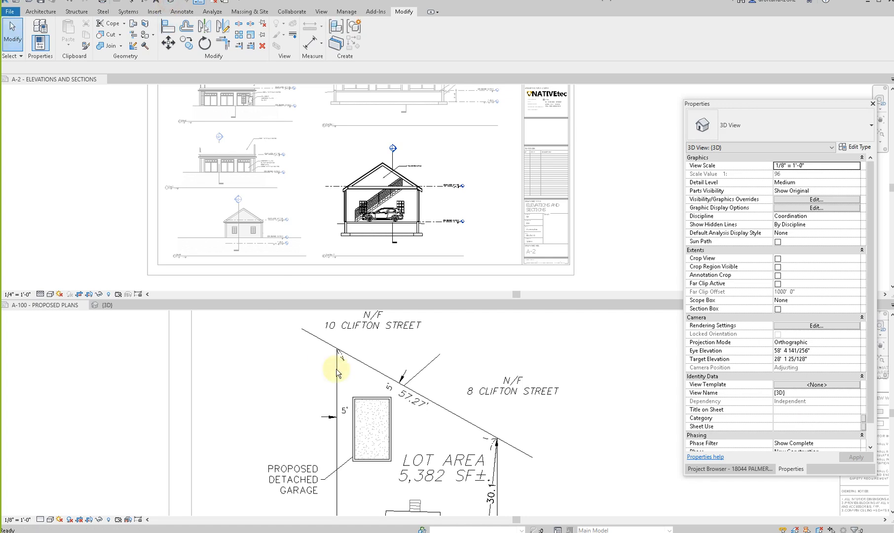
scroll(345, 407, "down", 5)
left_click(313, 391)
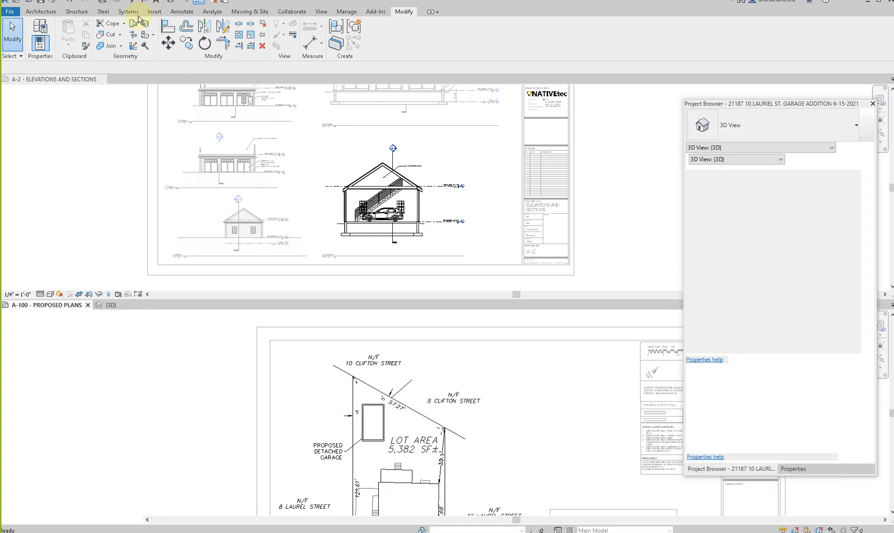
left_click(173, 2)
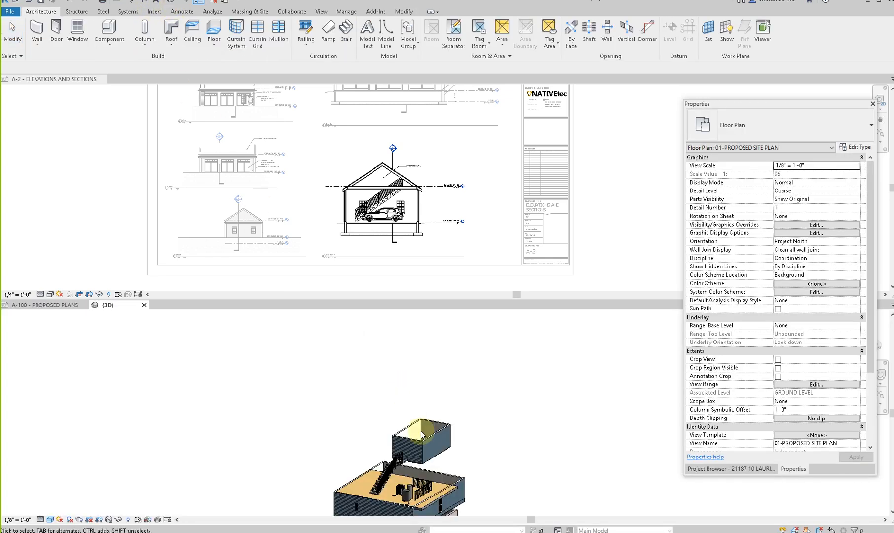
scroll(289, 452, "down", 2)
middle_click_drag(289, 452, 419, 399, "shift")
scroll(332, 468, "up", 3)
scroll(397, 382, "down", 2)
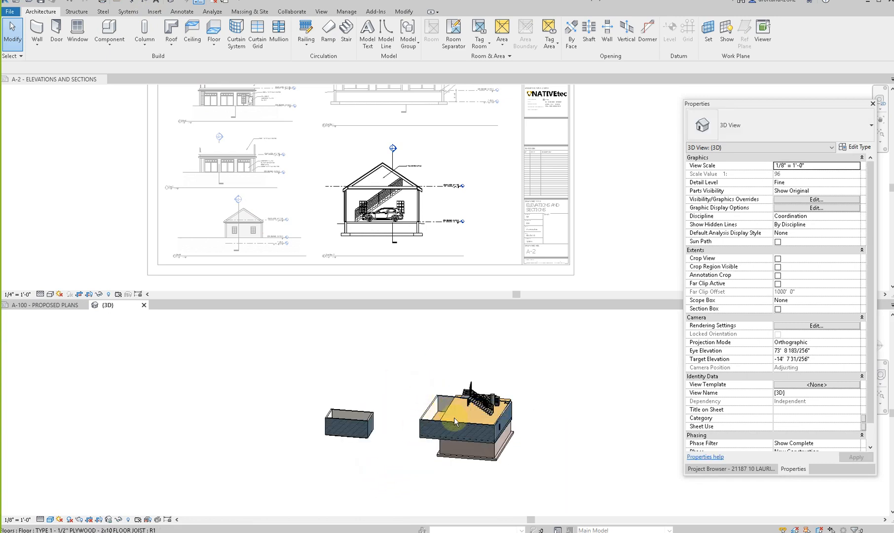
- Delete the stair, the cable guard railing and the cylindrical tank equipment inside the existing house
scroll(449, 413, "up", 3)
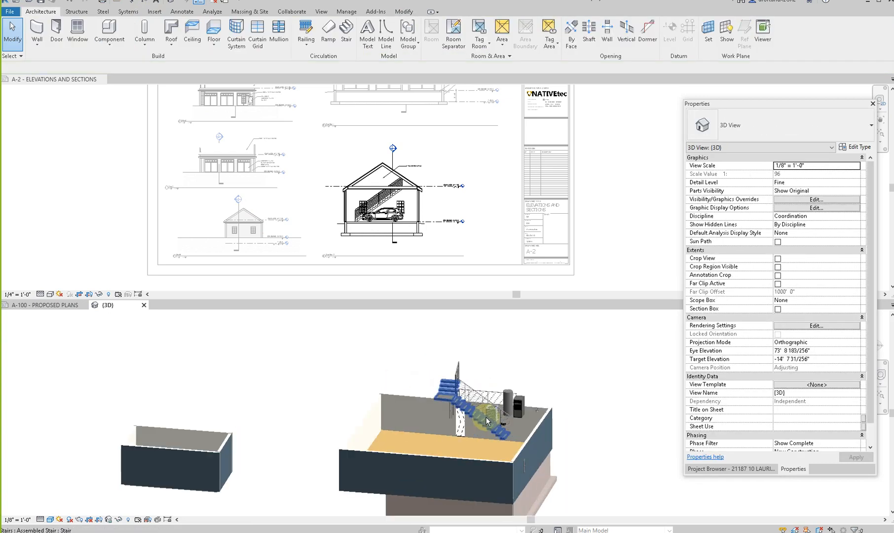
scroll(486, 417, "up", 1)
left_click(484, 399)
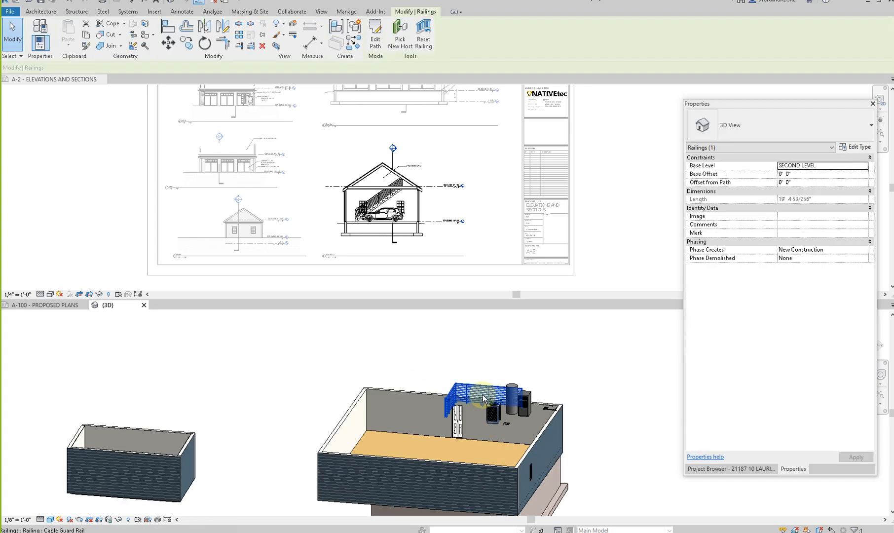
key("Delete")
left_click(513, 392)
key("Delete")
left_click(550, 410)
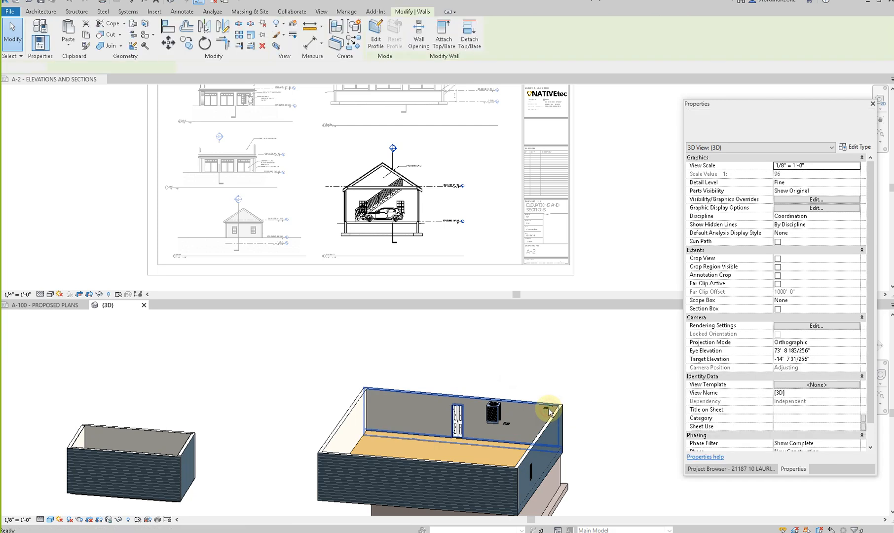
key("Delete")
key("ctrl+z")
- Delete the shower head, the remaining fixtures and the door along the existing house's rear wall
scroll(549, 407, "up", 3)
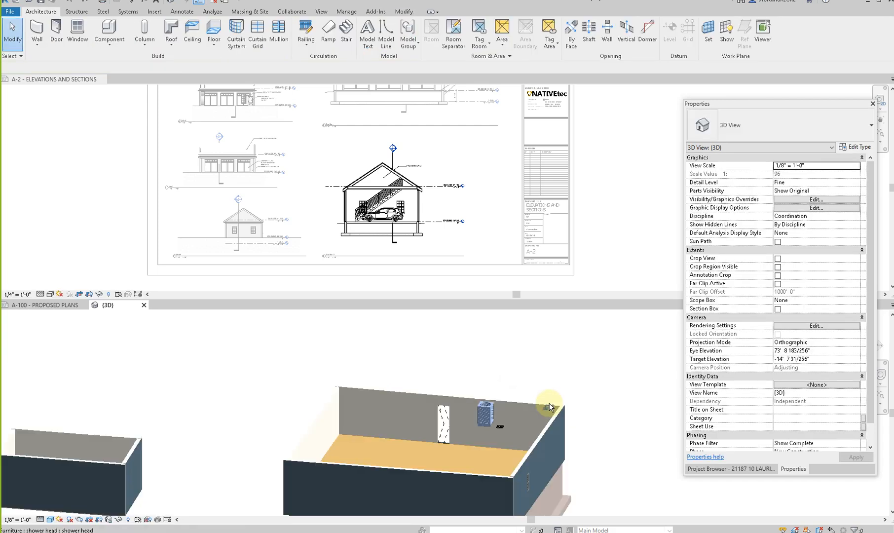
left_click_drag(571, 424, 571, 424)
key("Delete")
left_click(477, 417)
key("Delete")
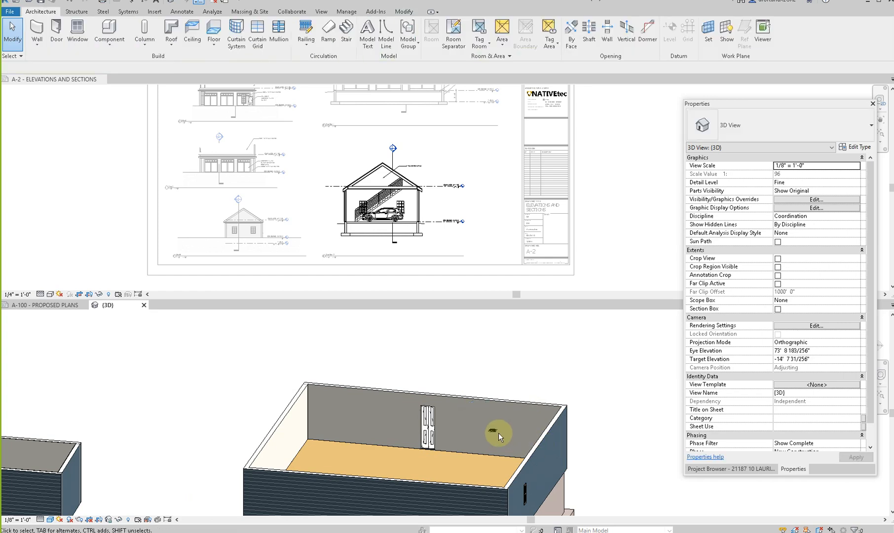
left_click(429, 427)
key("Delete")
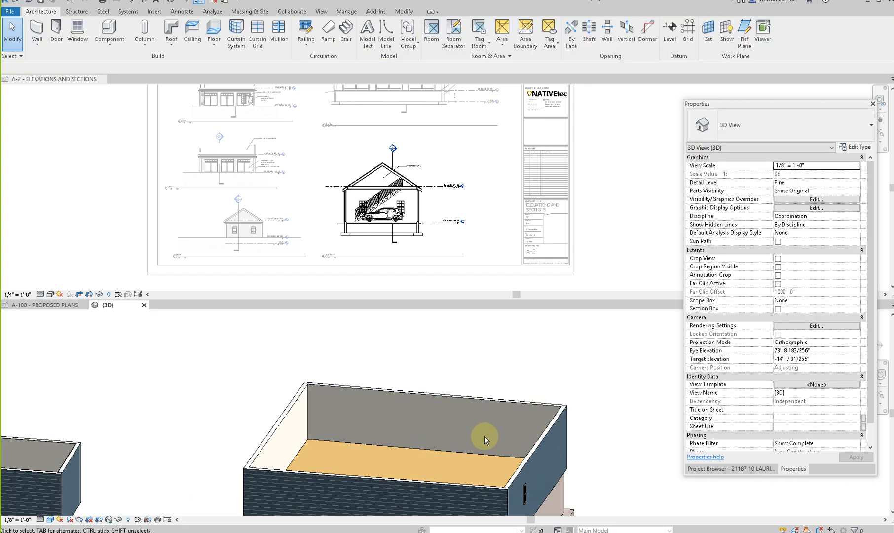
scroll(485, 435, "down", 5)
mouse_move(518, 490)
middle_mouse_down("shift")
mouse_move(485, 513)
mouse_move(486, 420)
mouse_move(503, 451)
mouse_move(439, 500)
mouse_move(516, 496)
middle_mouse_up("shift")
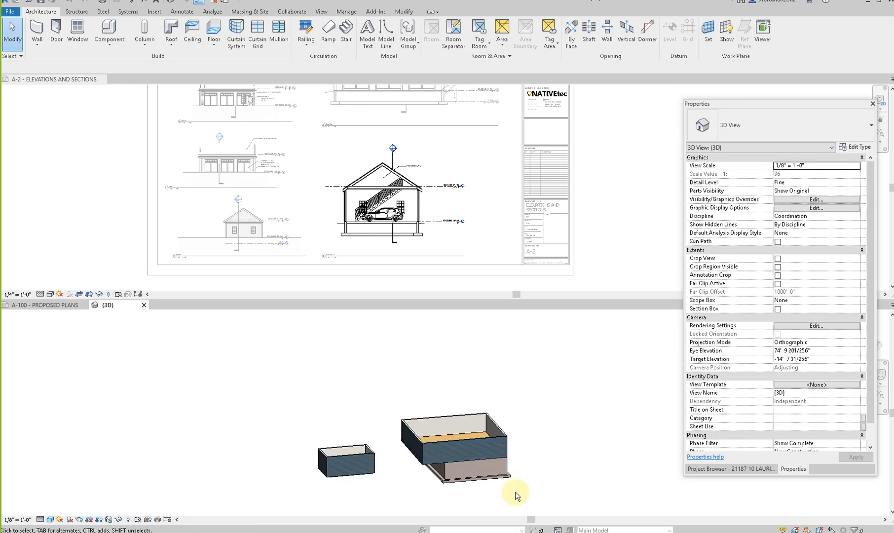
key("l")
scroll(398, 476, "up", 2)
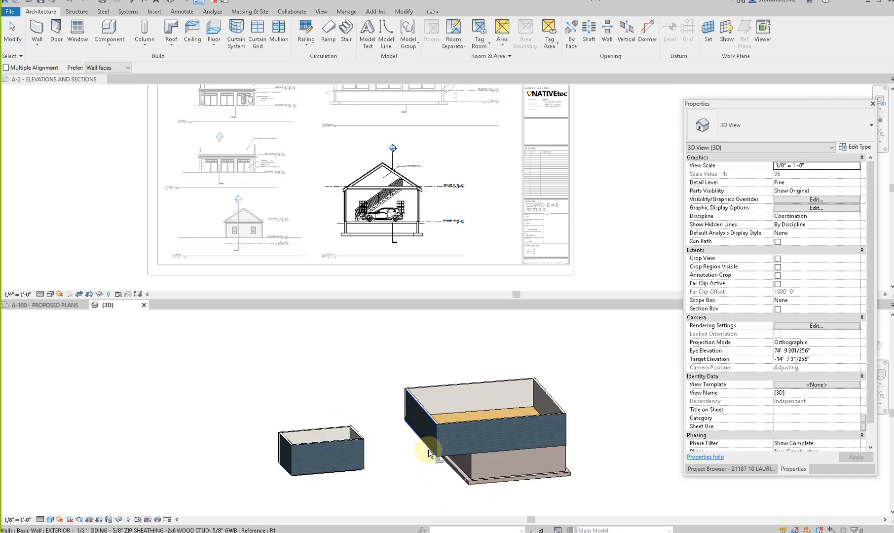
left_click(429, 421)
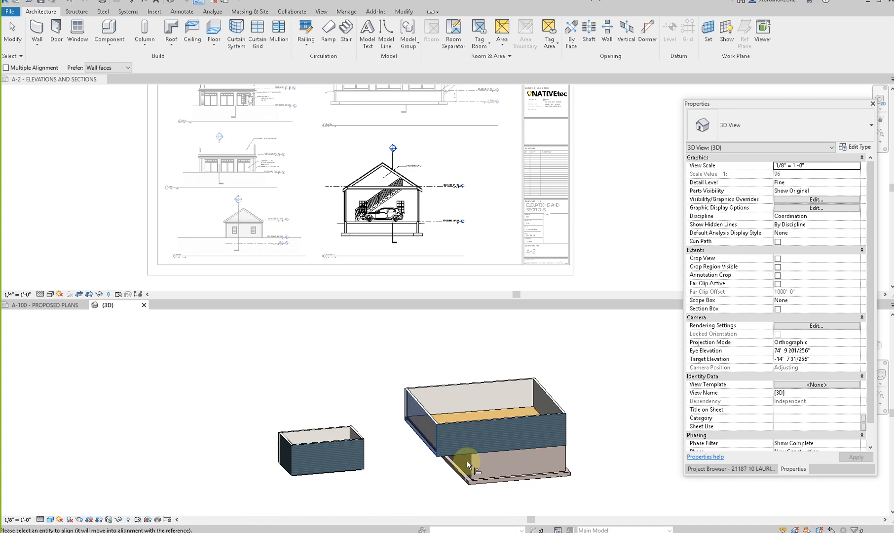
key("Escape")
key("Escape")
- Copy the garage_door_8590 door from the sample garage's elevation
scroll(508, 369, "down", 2)
middle_click_drag(501, 471, 410, 435, "shift")
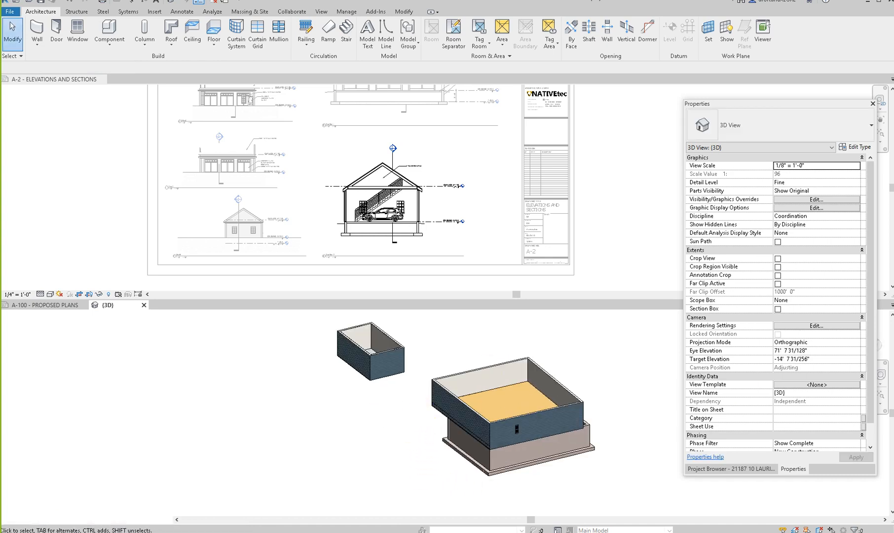
left_click(486, 208)
left_click(516, 429)
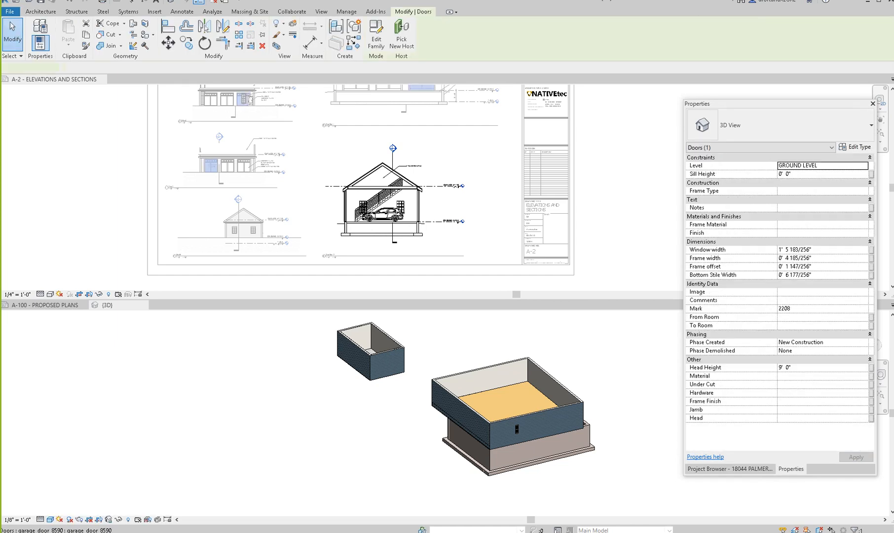
left_click(85, 34)
- Paste the copied garage door into the short front wall of the detached garage and check its placement
left_click(248, 370)
key("ctrl+v")
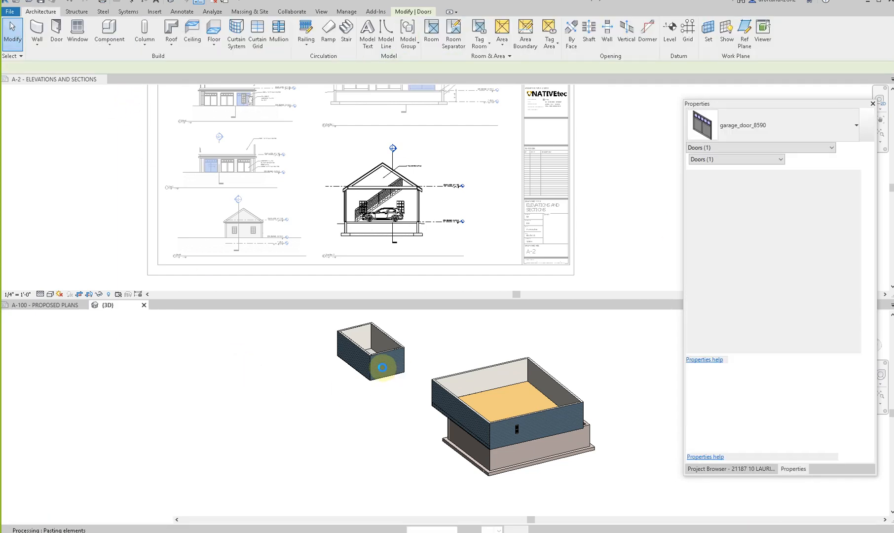
left_click(472, 311)
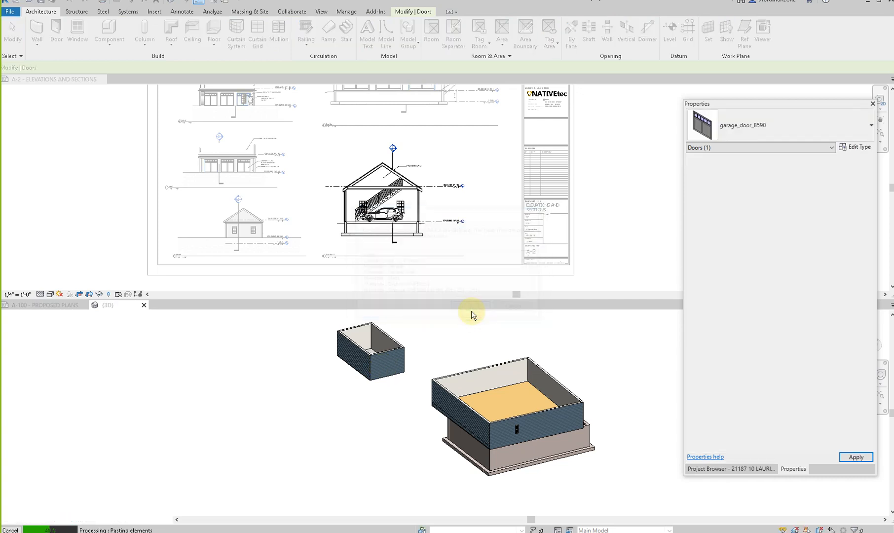
left_click(388, 365)
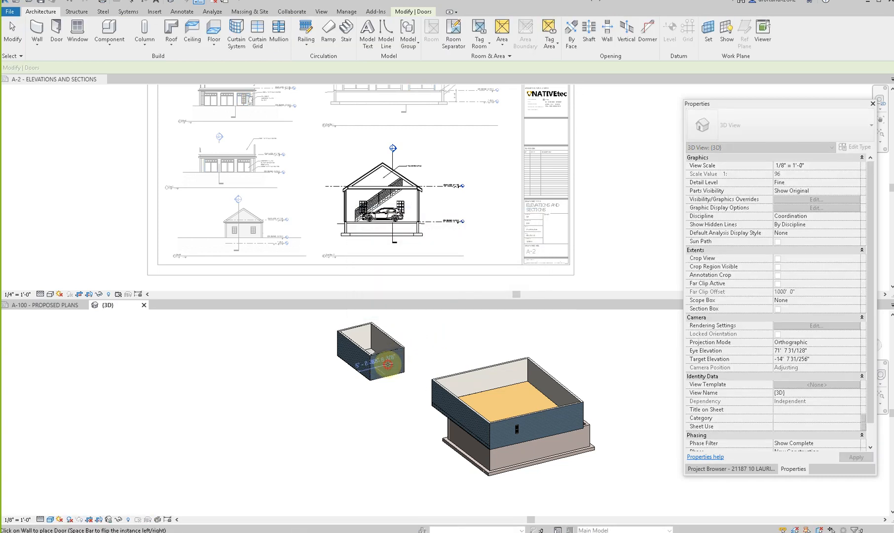
key("Escape")
key("Escape")
middle_click_drag(387, 365, 359, 429, "shift")
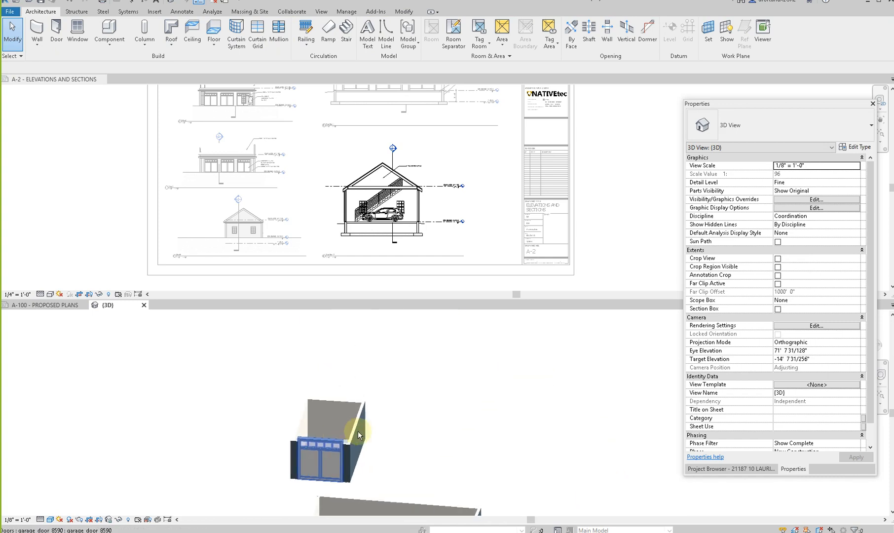
middle_click_drag(449, 414, 279, 419, "shift")
scroll(279, 417, "down", 2)
scroll(379, 157, "up", 5)
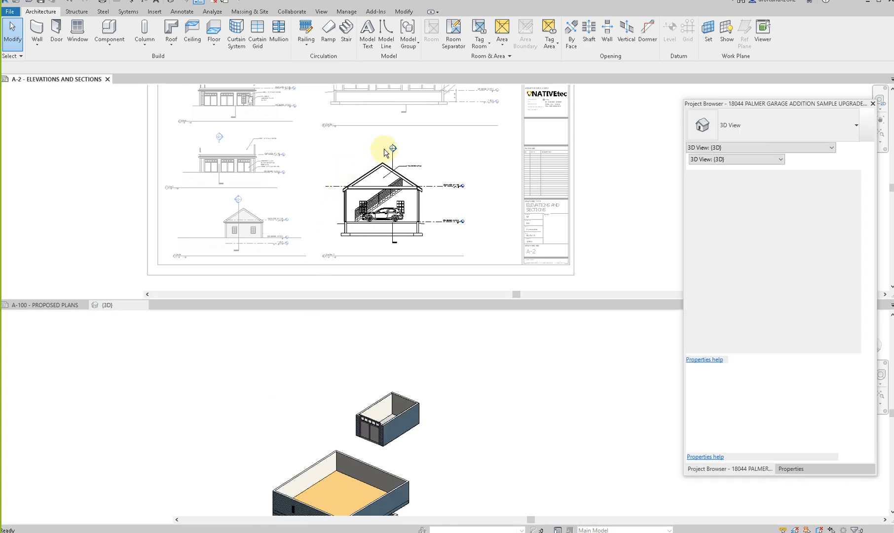
- Copy the gable roof from the sample garage's section and paste it into the garage addition's 3D view, away from the detached garage
scroll(365, 185, "up", 8)
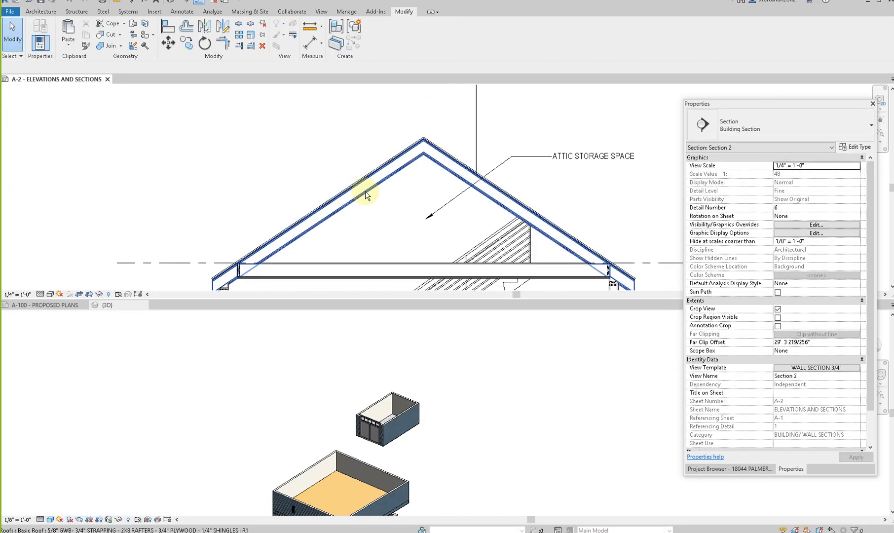
left_click(366, 194)
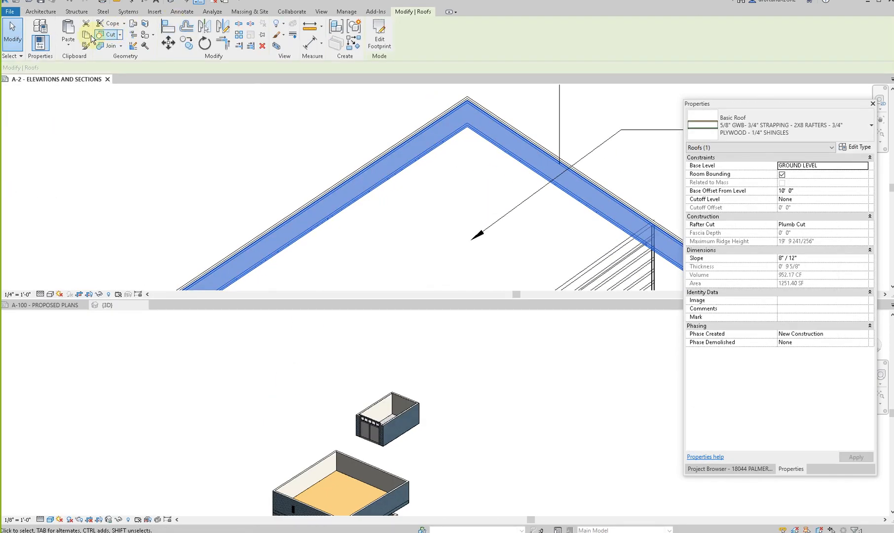
scroll(256, 223, "down", 5)
left_click(275, 371)
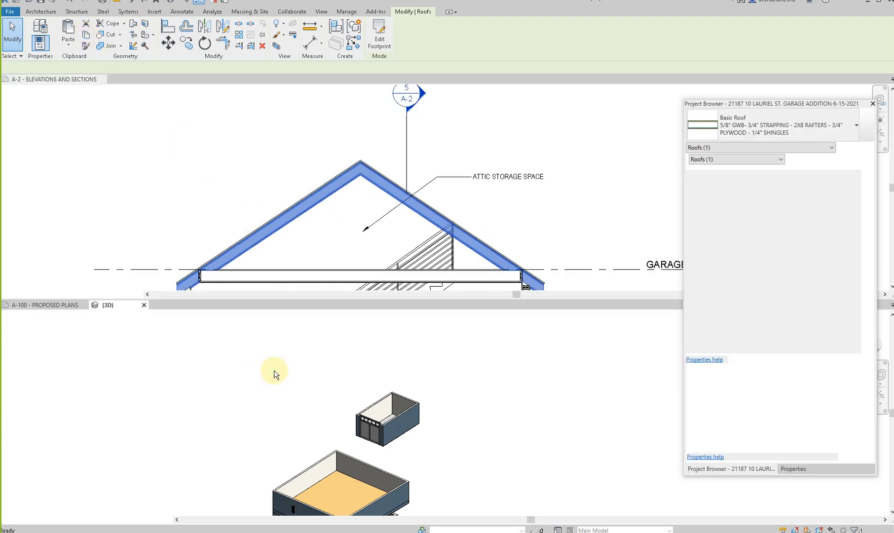
scroll(274, 371, "down", 2)
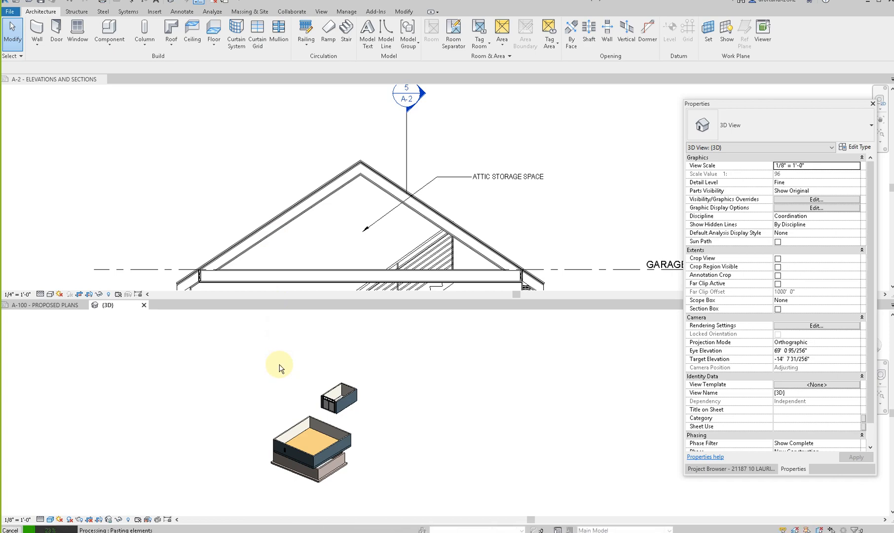
left_click(464, 309)
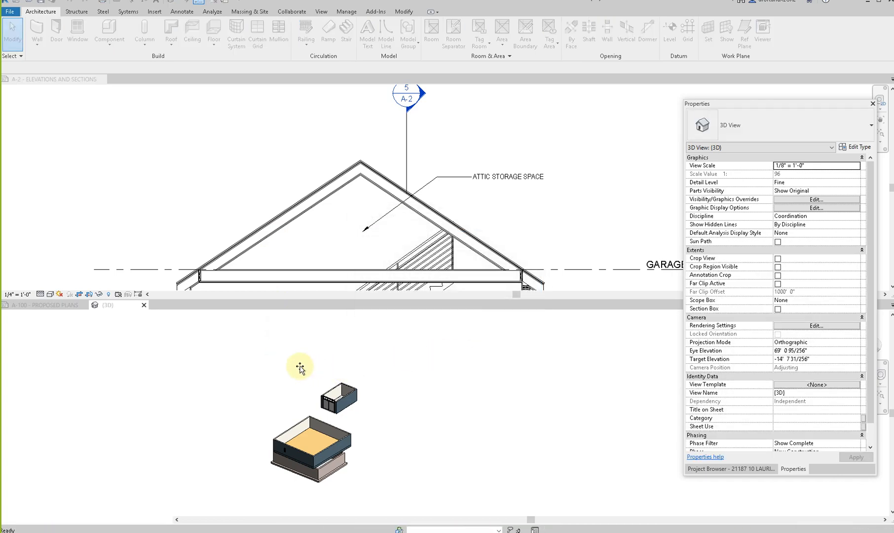
left_click(292, 402)
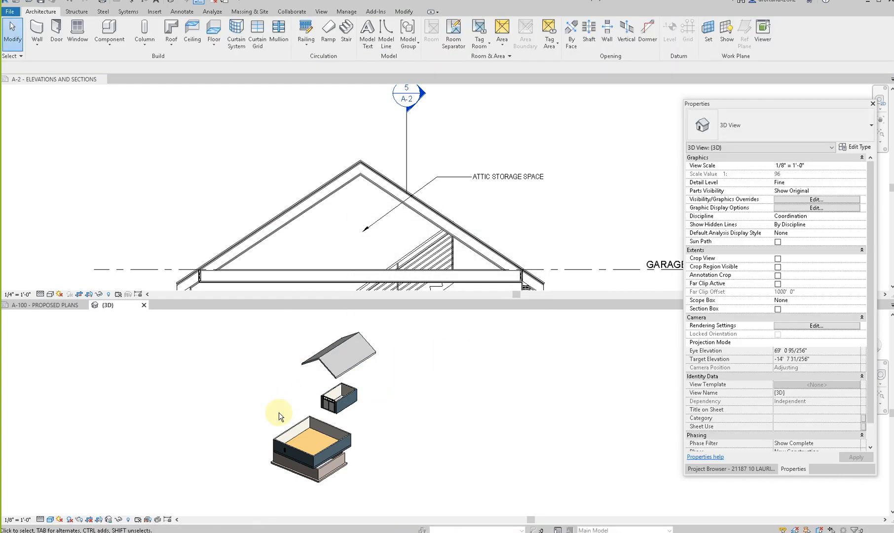
- Orbit around the pasted gable roof and inspect its roof type and its size against the detached garage
scroll(316, 398, "down", 2)
scroll(344, 148, "down", 3)
scroll(344, 149, "down", 2)
middle_click_drag(320, 385, 406, 382, "shift")
scroll(239, 449, "up", 5)
left_click(259, 457)
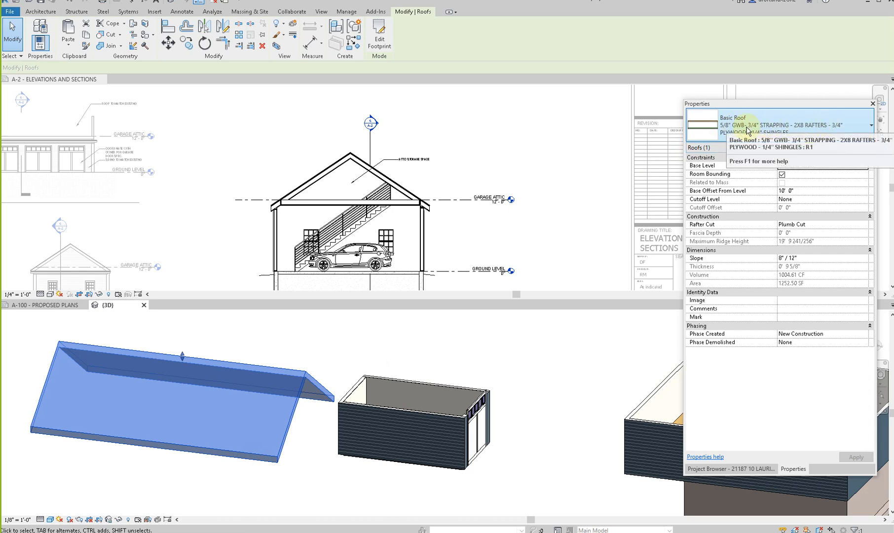
scroll(409, 359, "down", 3)
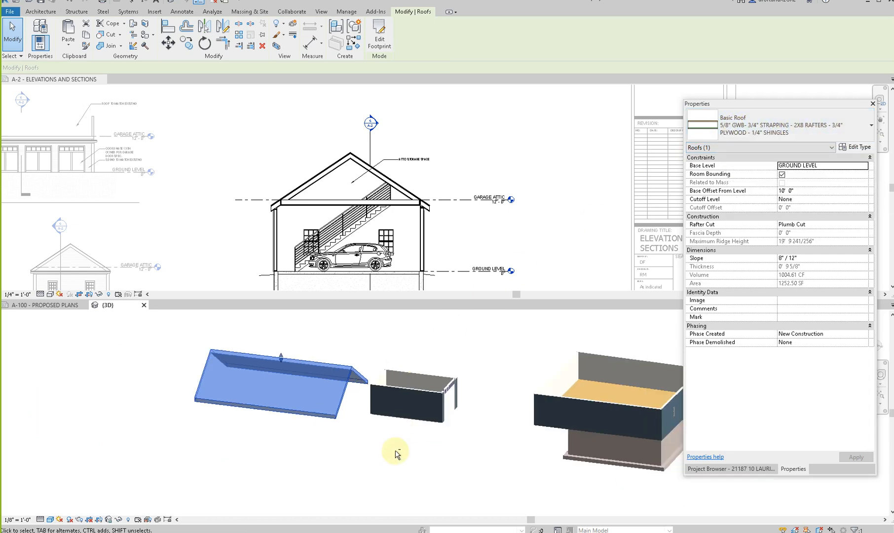
middle_click_drag(419, 461, 312, 267, "shift")
- Copy the FLOOR 1ST FLOOR attic floor from the sample garage's section and paste it into the 3D view behind the detached garage
left_click(311, 266)
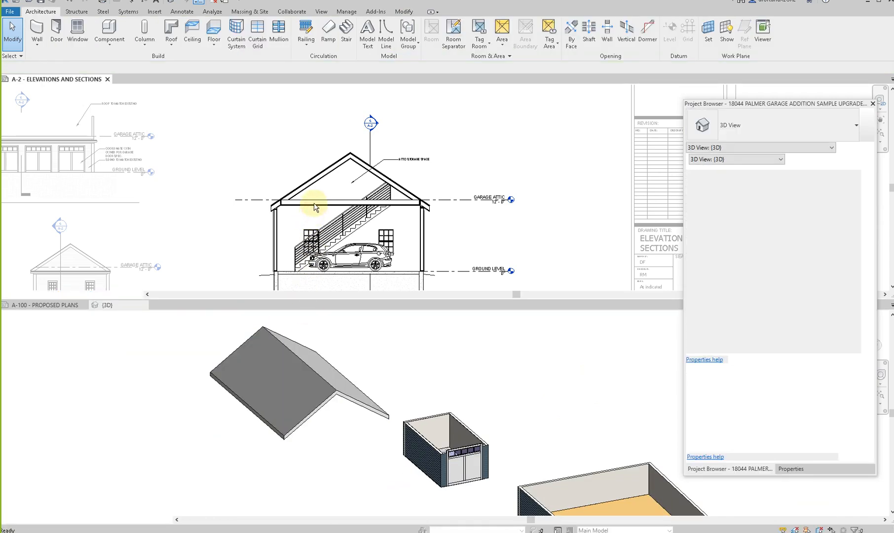
left_click(315, 203)
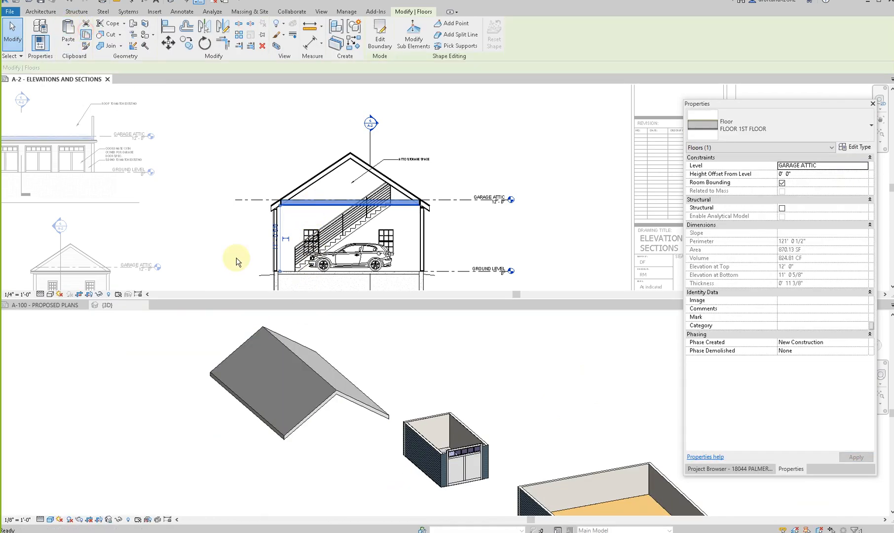
left_click(430, 379)
key("ctrl+v")
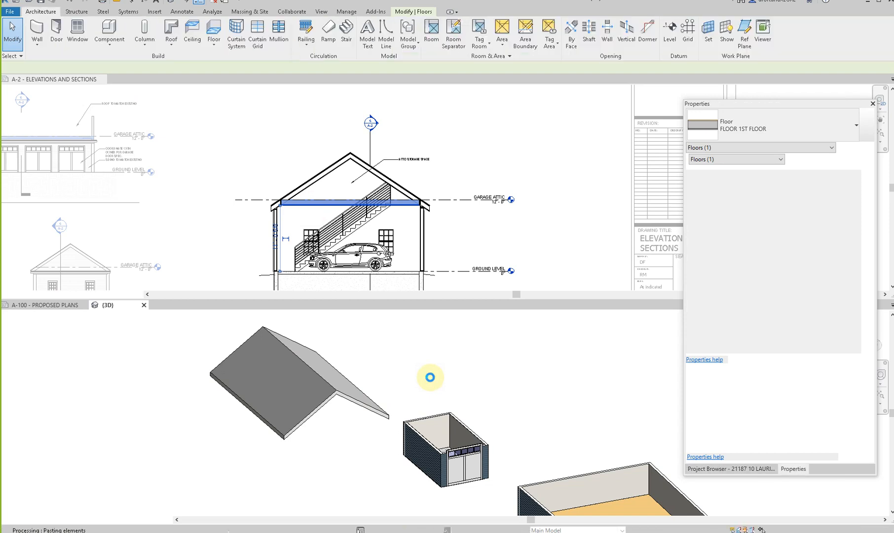
left_click(464, 310)
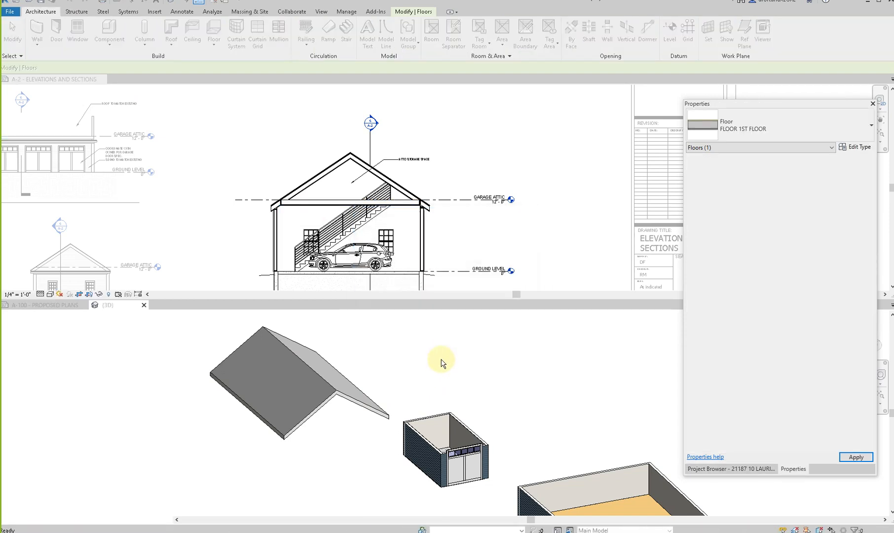
left_click(458, 391)
left_click(457, 391)
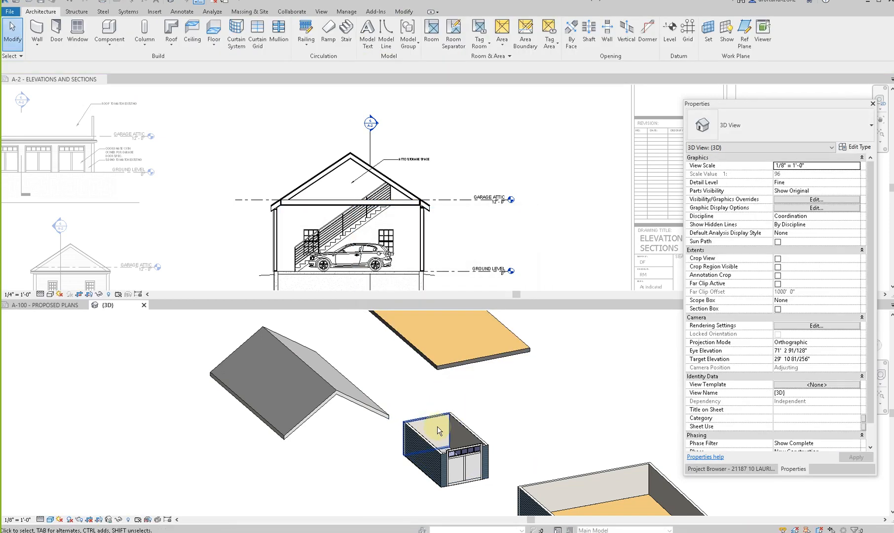
scroll(409, 419, "down", 2)
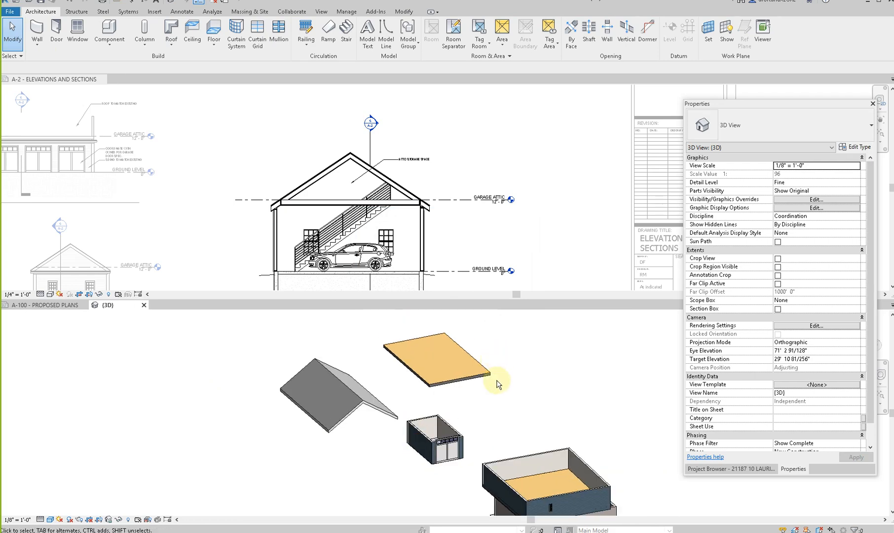
- Copy the CAR_BMW_3-DOORS_10797 car from the sample garage's section and paste it into the garage addition's 3D view
left_click(273, 175)
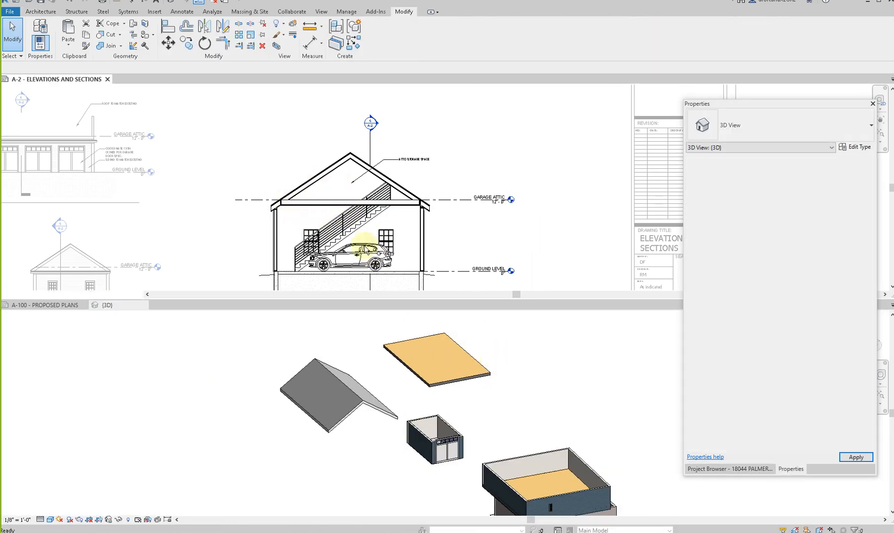
left_click(377, 255)
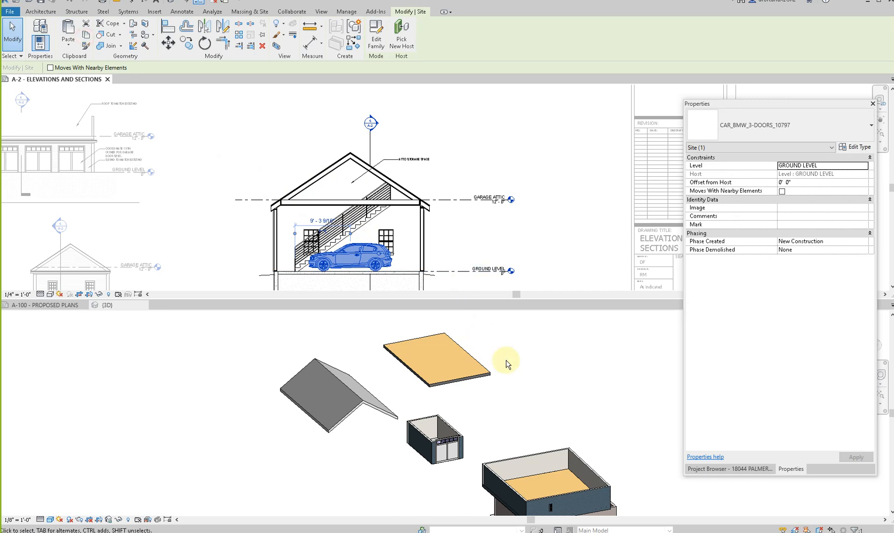
left_click(570, 380)
key("ctrl+v")
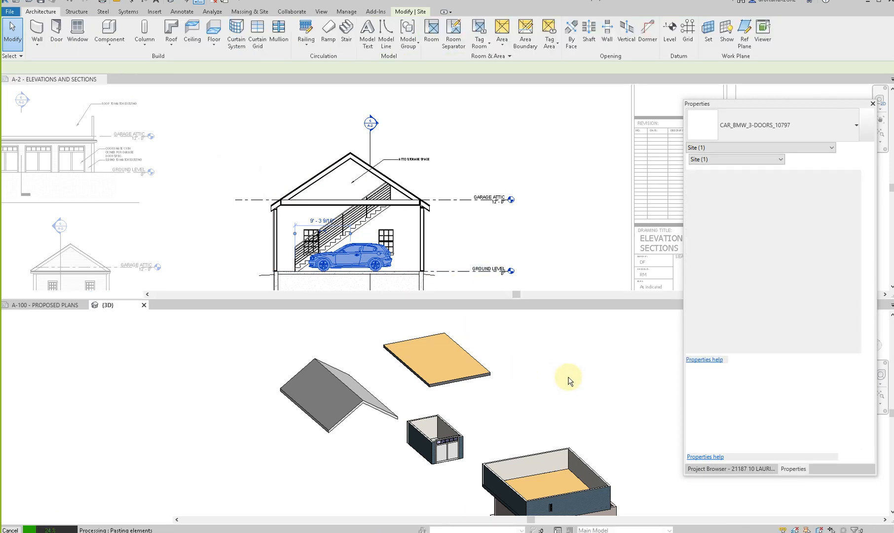
left_click(472, 308)
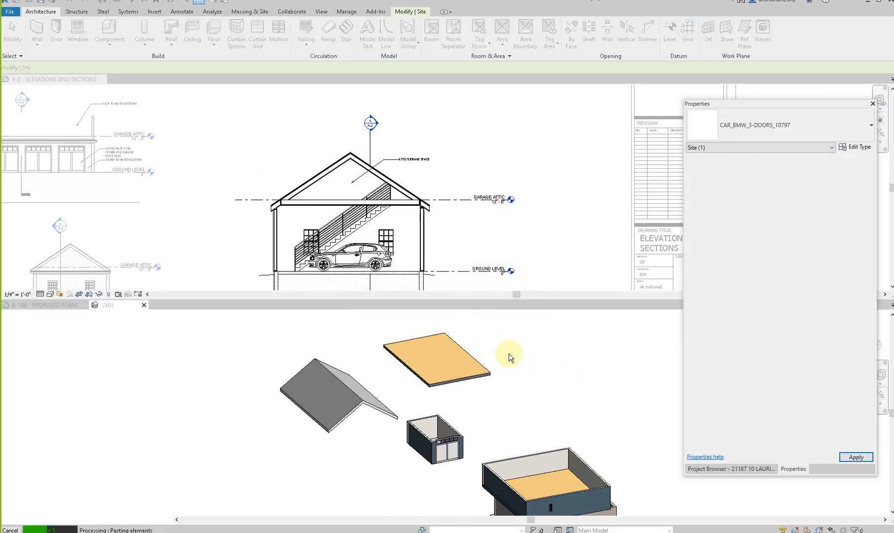
left_click(511, 395)
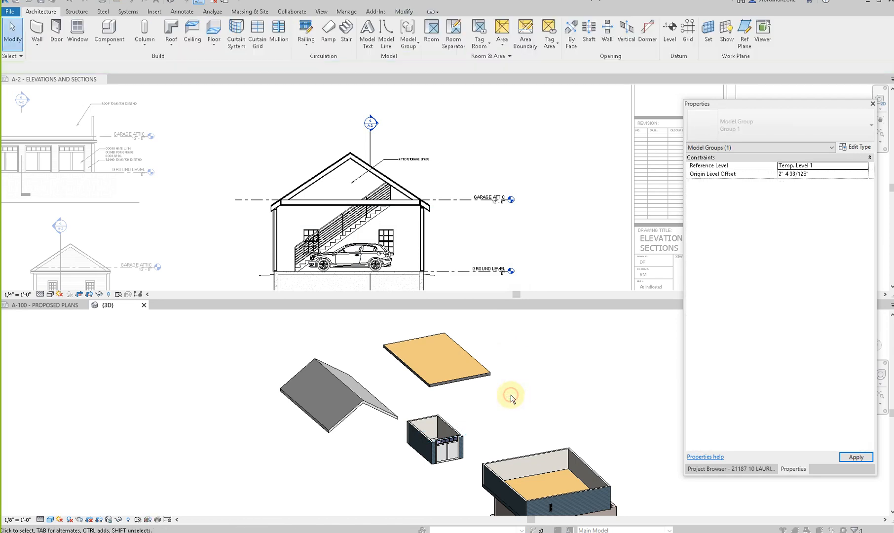
scroll(524, 358, "down", 3)
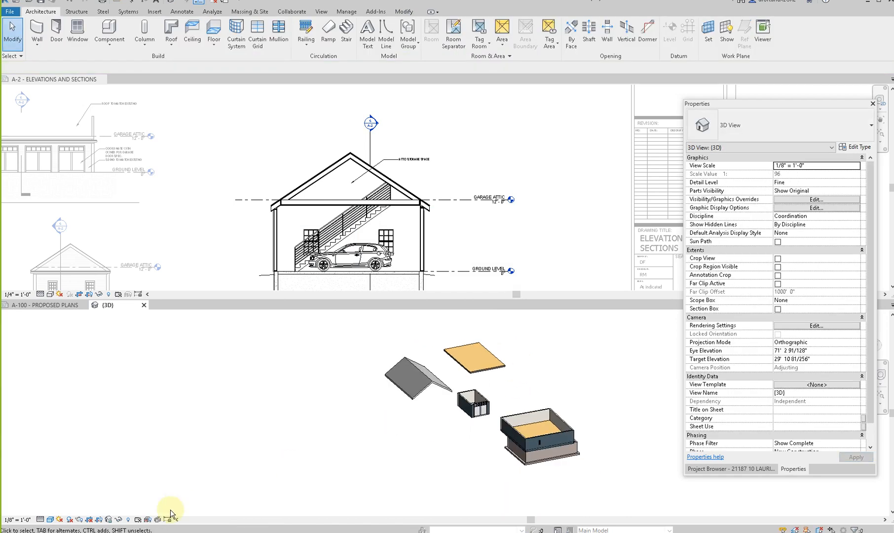
- Reveal the hidden elements to look for the pasted car, and paste the car again beside the roof
left_click(128, 520)
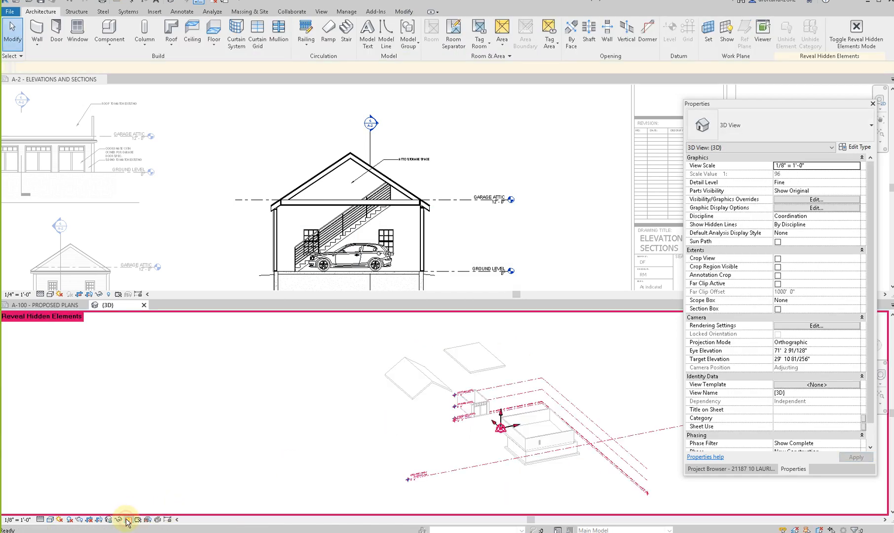
left_click(127, 521)
key("ctrl+v")
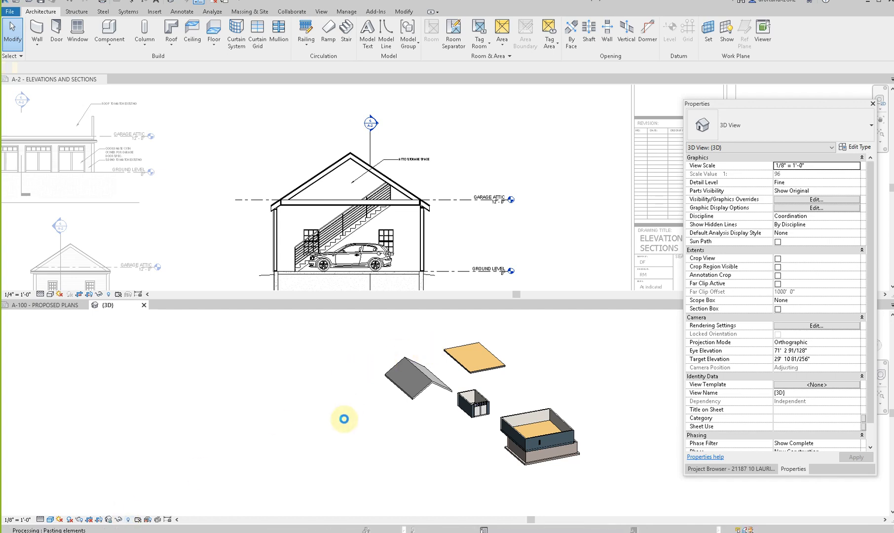
left_click(468, 314)
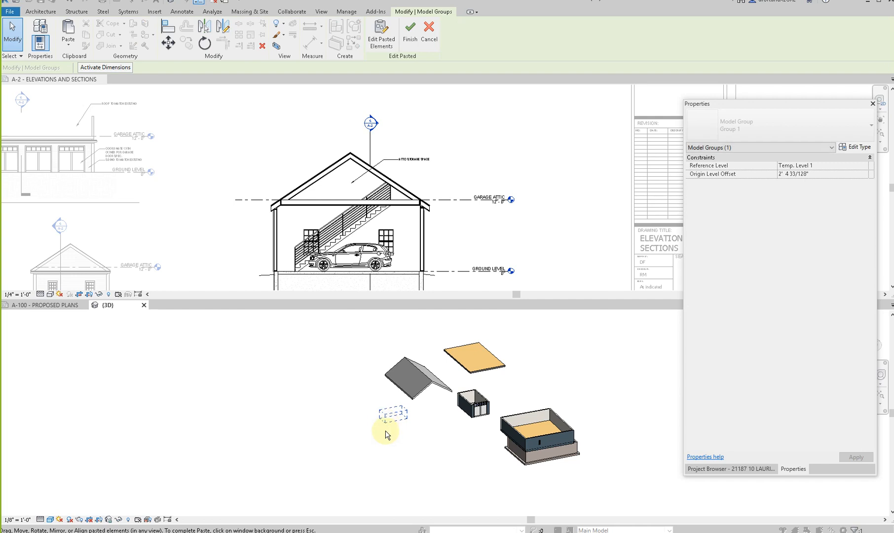
left_click(385, 426)
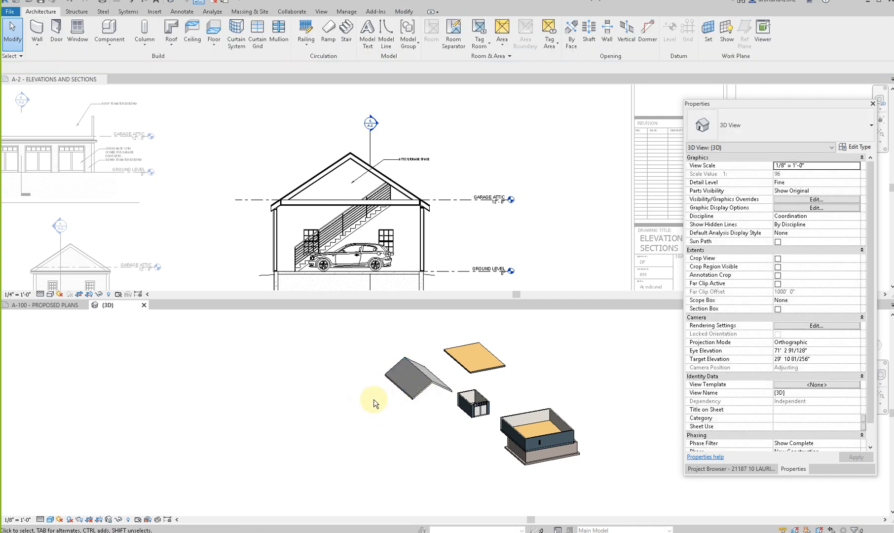
left_click(128, 520)
left_click(129, 520)
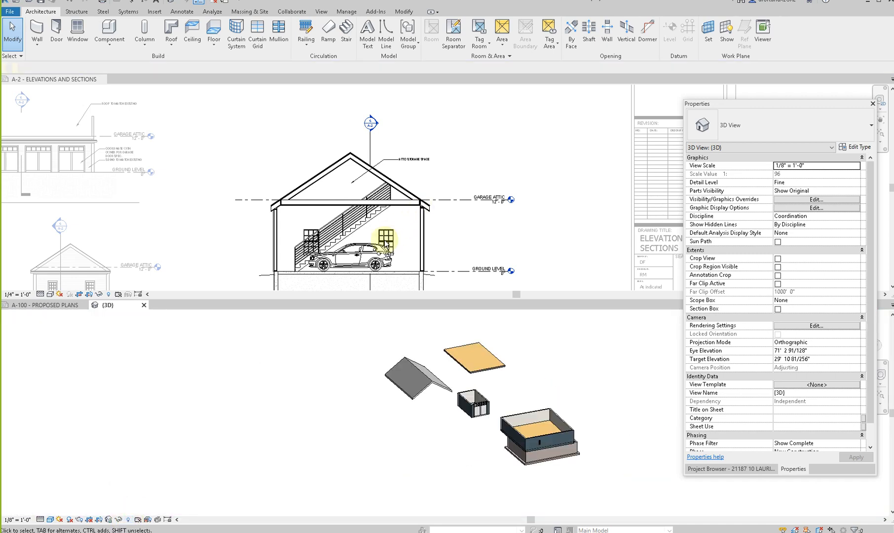
- Examine the sample garage's car in that project's own 3D view using a Selection Box, and return to the section
left_click(365, 255)
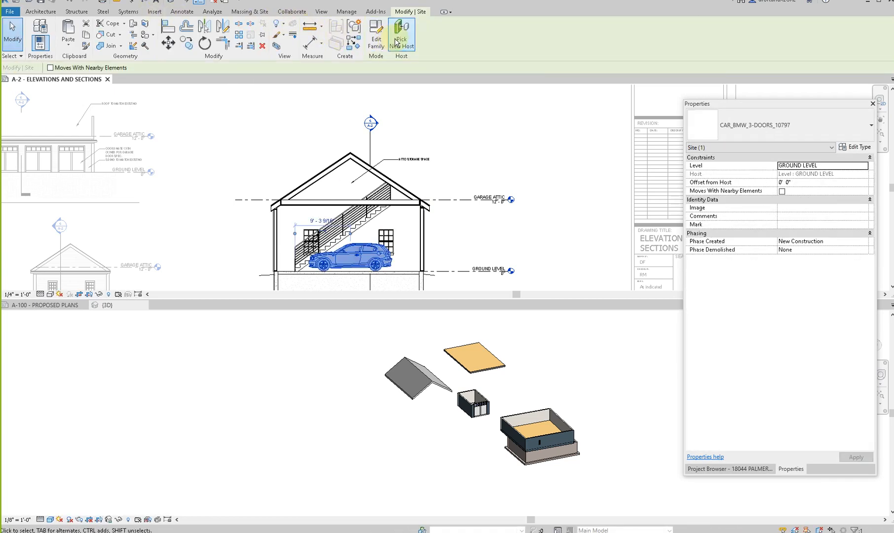
left_click(275, 47)
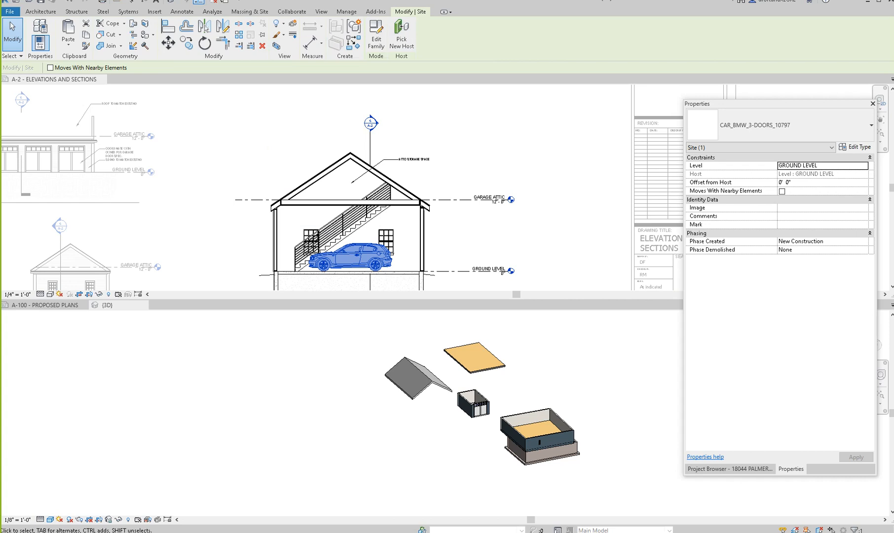
key("Escape")
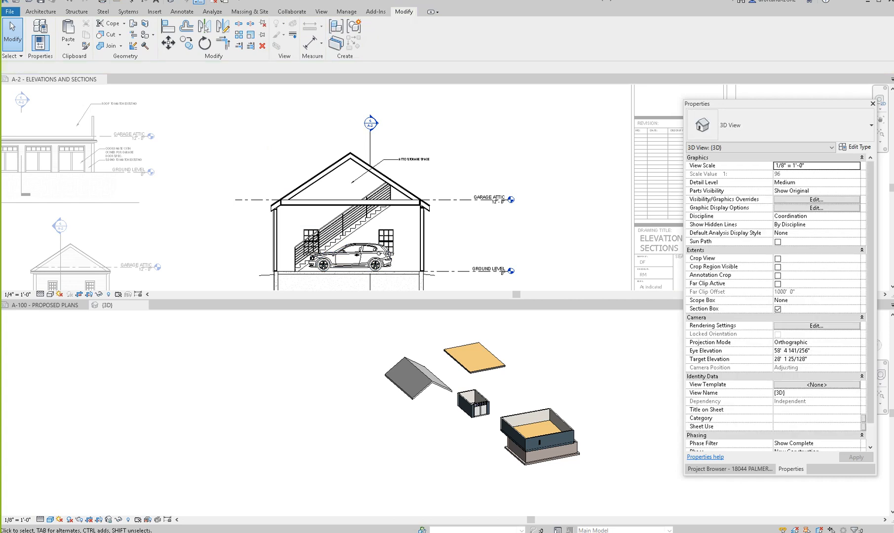
left_click(380, 244)
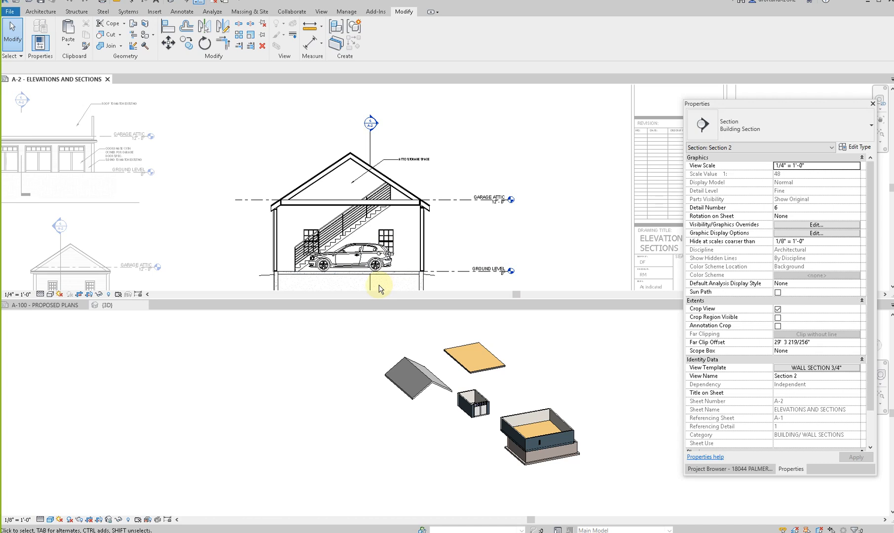
- Look over the pasted roof and attic floor around the detached garage in the garage addition's 3D view
left_click(449, 414)
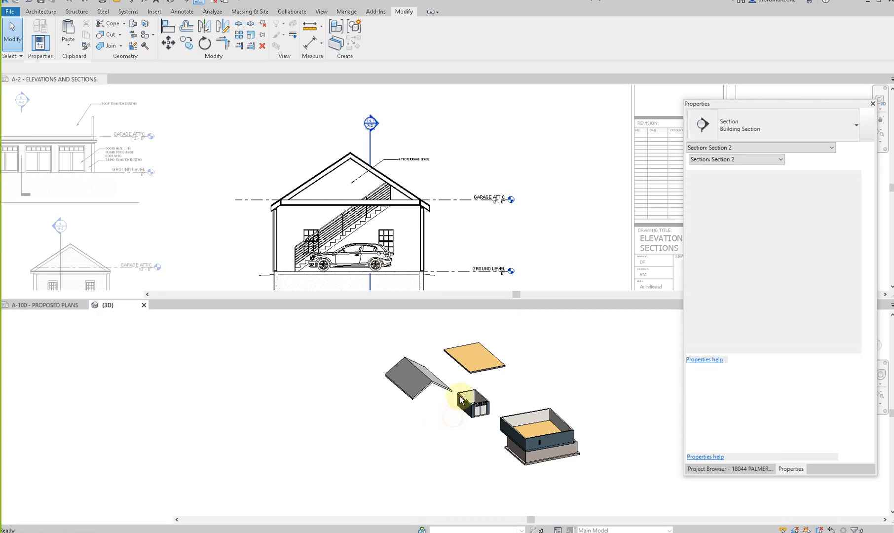
scroll(502, 357, "down", 2)
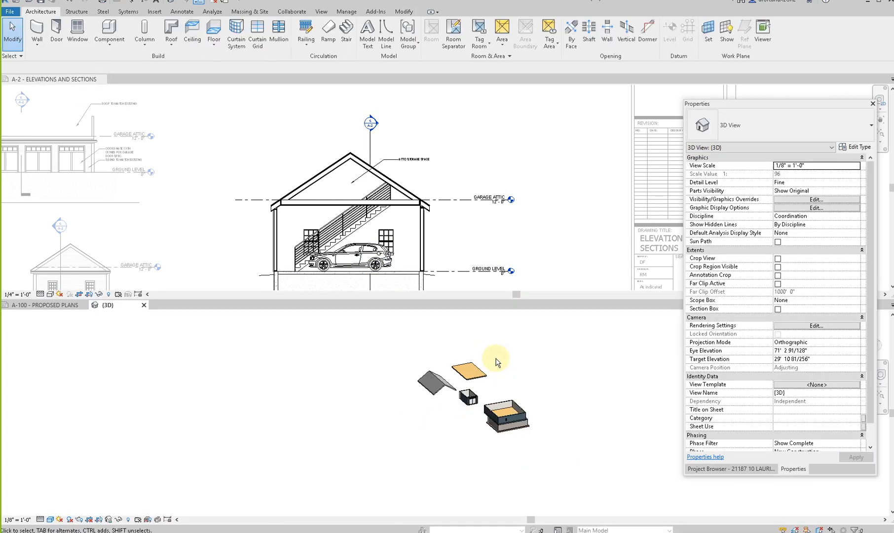
left_click_drag(426, 387, 368, 457)
left_click(385, 438)
scroll(439, 405, "up", 3)
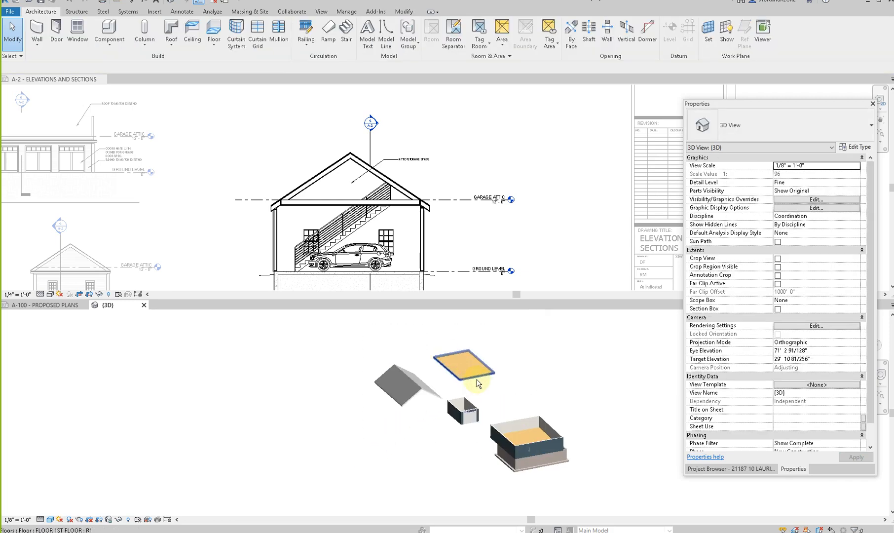
scroll(249, 186, "down", 2)
scroll(244, 238, "up", 3)
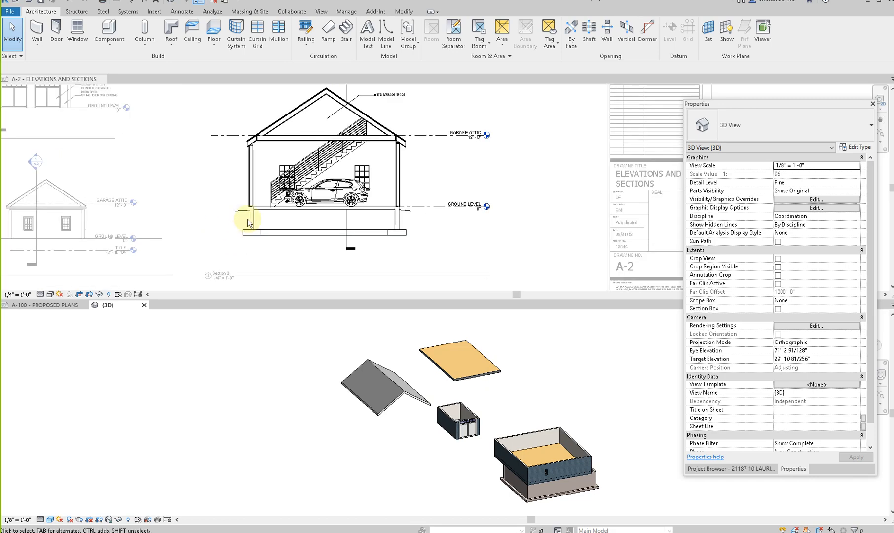
- Examine the foundation in the sample garage's section and select the existing house's Bearing Footing - 36" x 12" in the 3D view
left_click(256, 212)
left_click(527, 495)
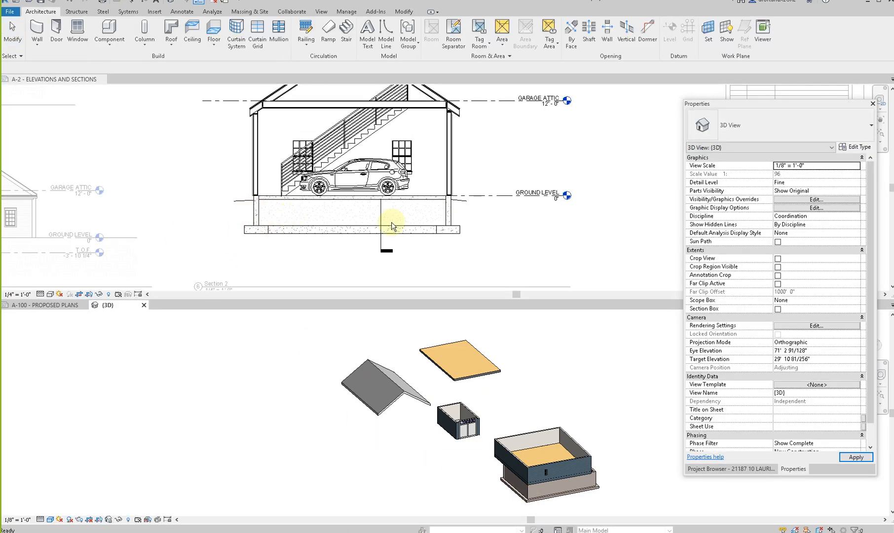
left_click(501, 486)
scroll(503, 490, "up", 2)
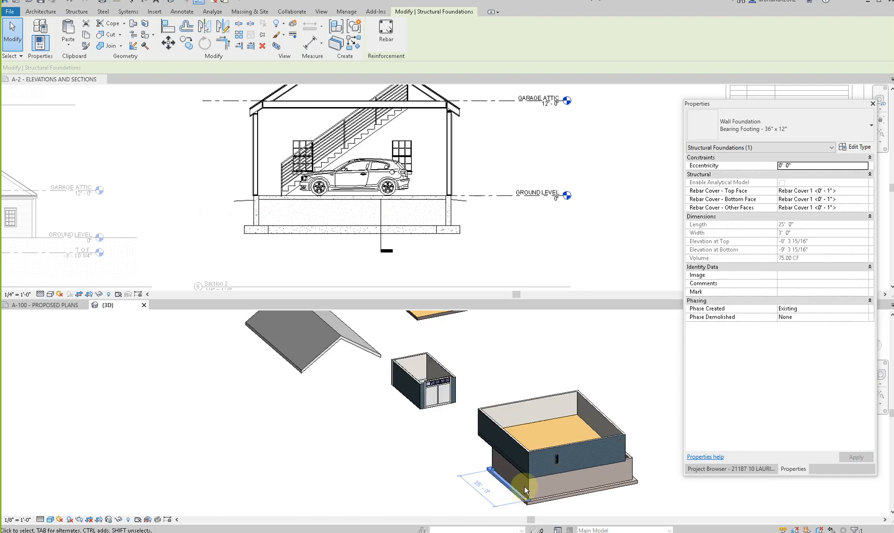
- Create walls similar to the existing CONCRETE FOUNDATION 10" wall by picking the bottom edges around the detached garage
key("Escape")
left_click(528, 489)
right_click(528, 488)
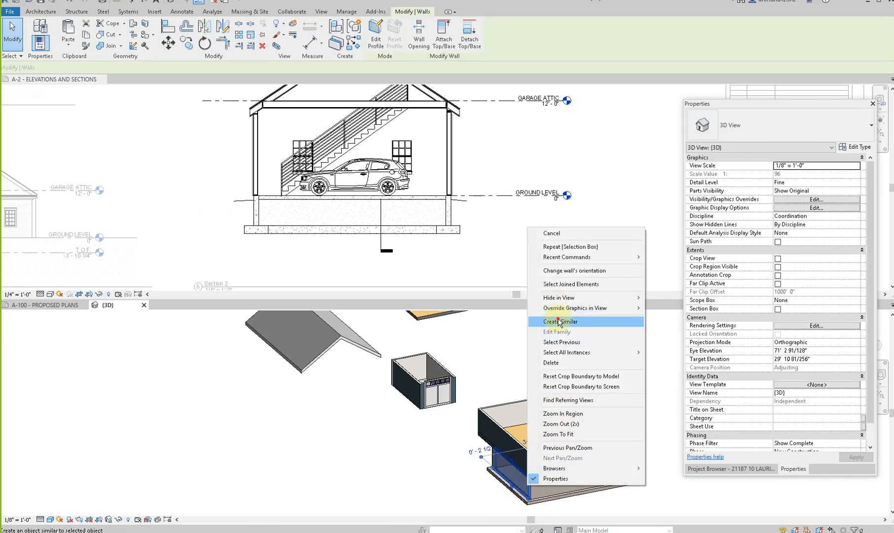
left_click(559, 322)
left_click(409, 350)
left_click(383, 46)
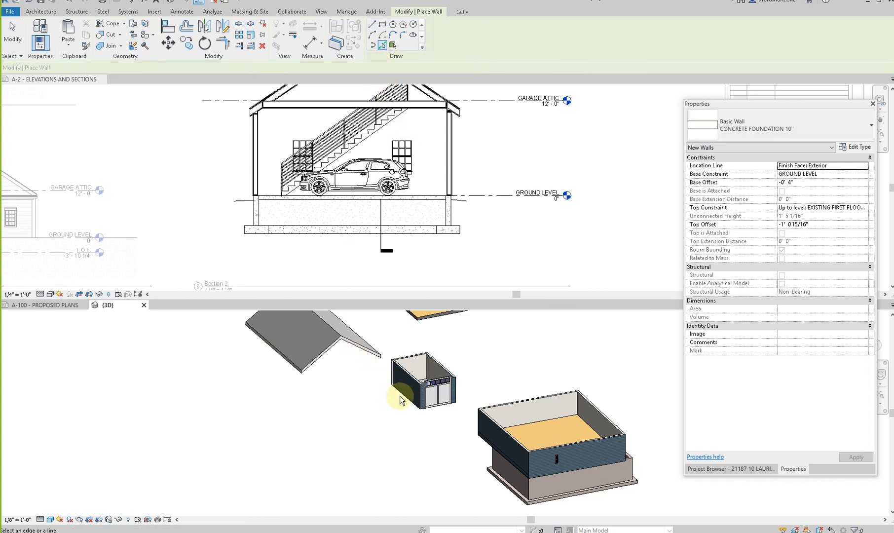
scroll(468, 403, "up", 5)
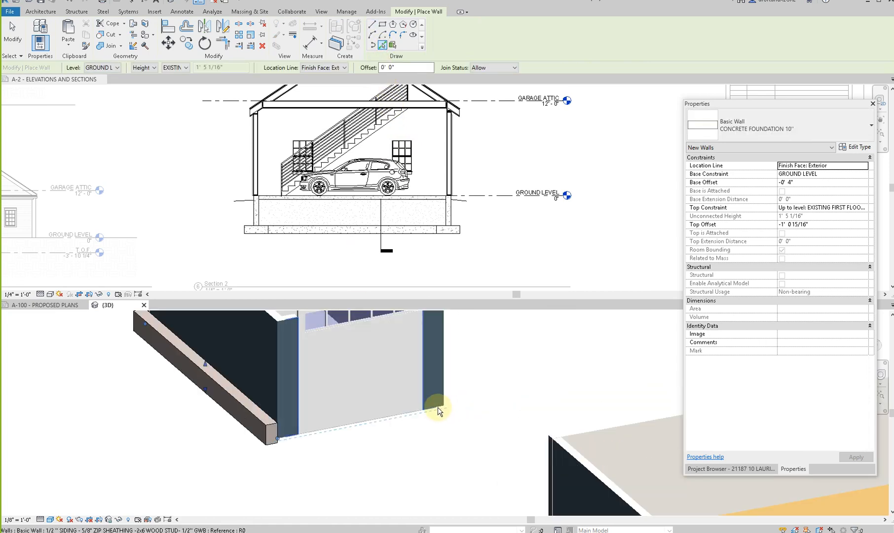
middle_click_drag(463, 419, 475, 438, "shift")
scroll(445, 442, "down", 5)
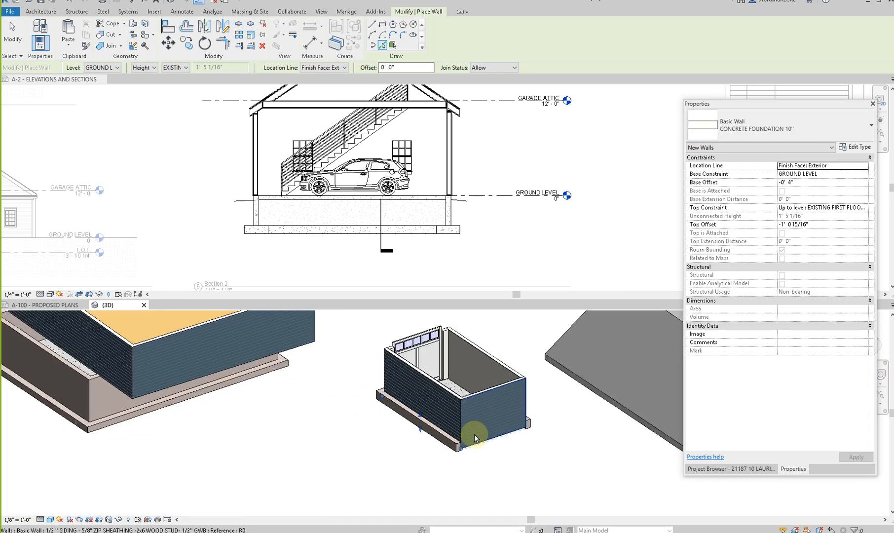
scroll(474, 434, "down", 5)
key("Escape")
key("Escape")
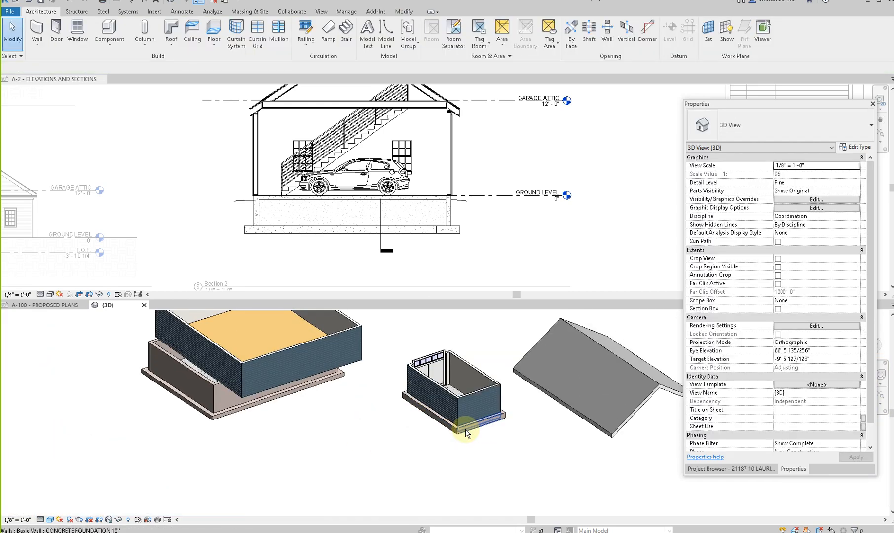
- Extend the base of the detached garage's long side foundation wall downward to about the existing foundation's depth
scroll(465, 428, "down", 3)
middle_click_drag(394, 441, 445, 431, "shift")
left_click(447, 430)
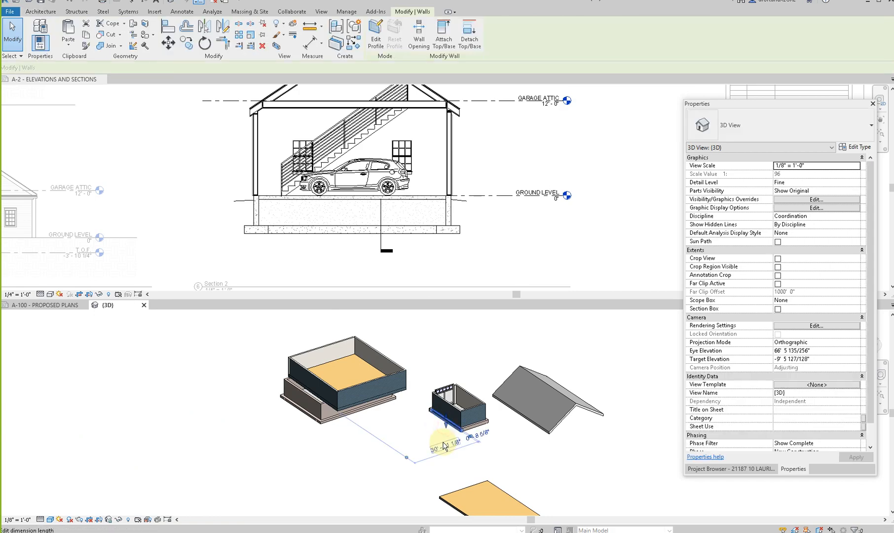
scroll(447, 437, "up", 3)
key("Escape")
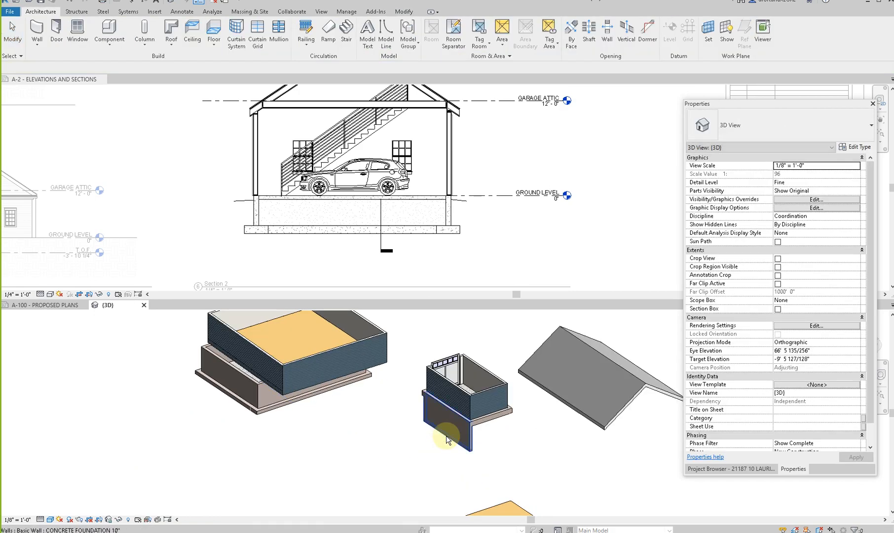
- Align the adjacent end foundation wall's bottom with the extended wall's base, lock it, and enable Multiple Alignment
key("l")
scroll(454, 443, "up", 2)
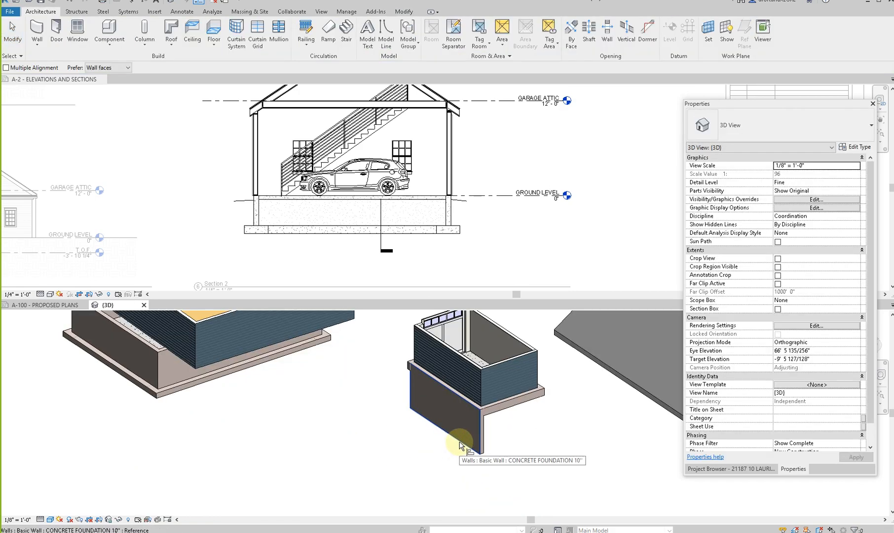
left_click_drag(518, 408, 471, 450)
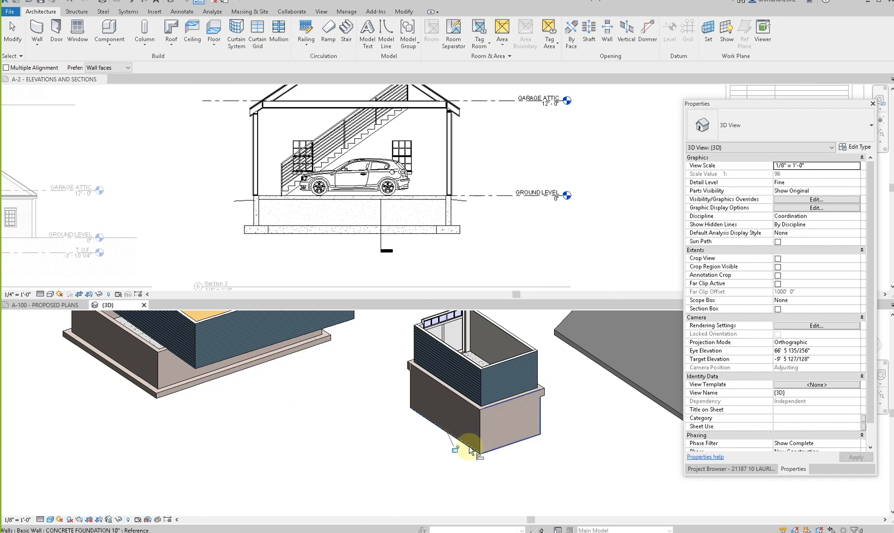
left_click(455, 450)
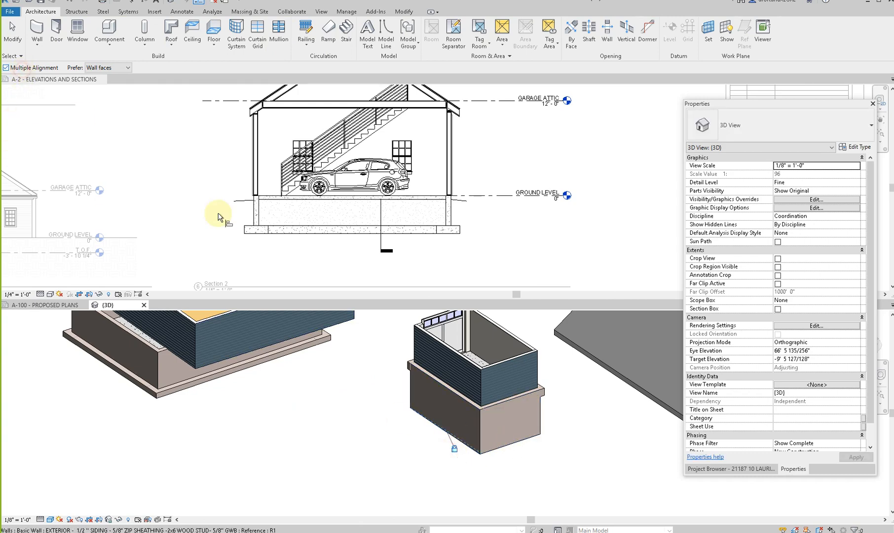
scroll(459, 362, "down", 3)
key("Escape")
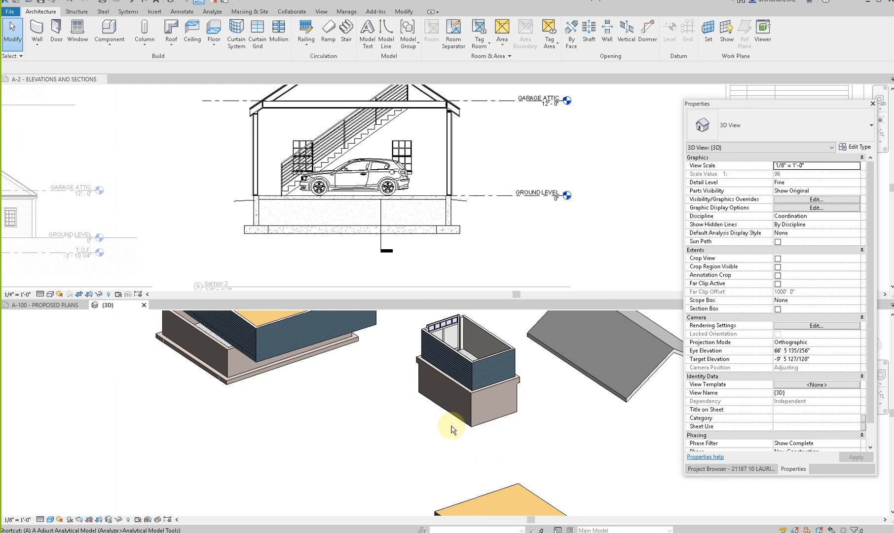
- Align and lock the remaining foundation walls' bottoms to the same base, and raise the locked base slightly
key("l")
left_click(454, 417)
middle_click_drag(361, 448, 595, 444, "shift")
left_click_drag(462, 410, 460, 449)
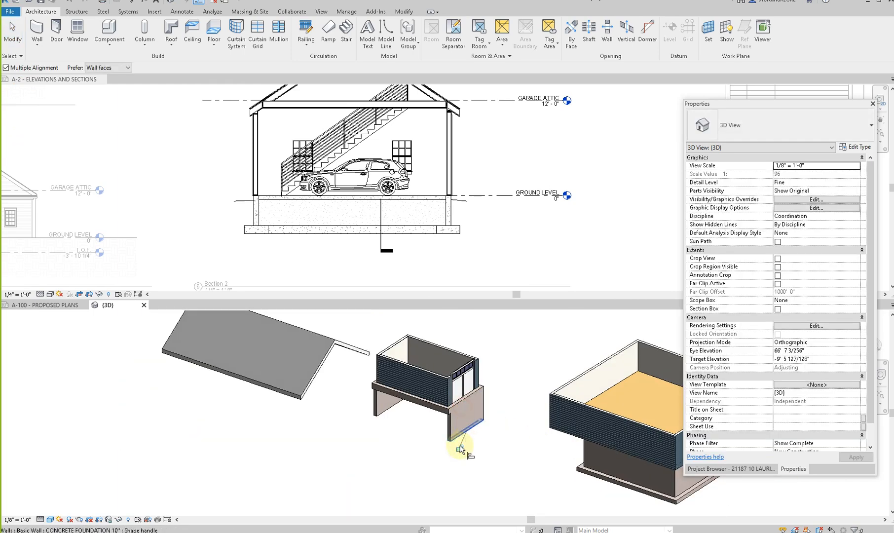
left_click(409, 406)
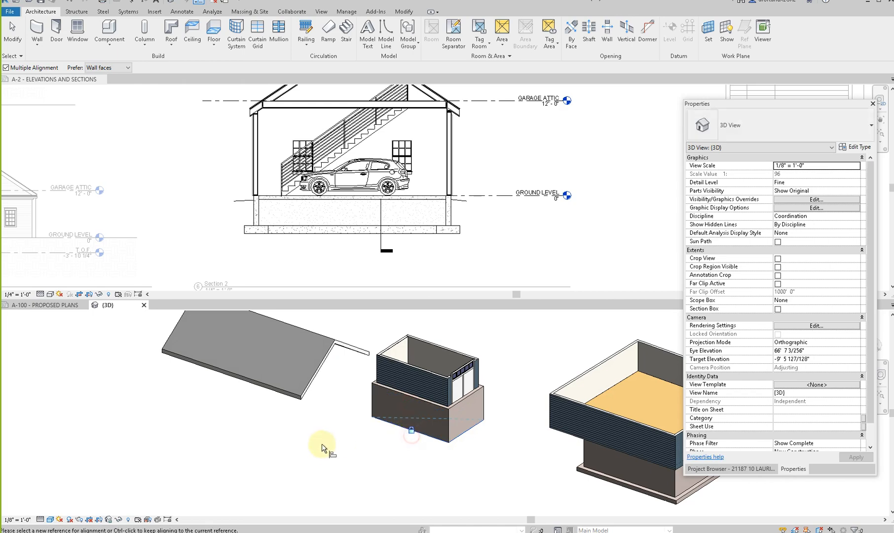
middle_click_drag(333, 448, 425, 442, "shift")
key("Escape")
key("Escape")
left_click(439, 435)
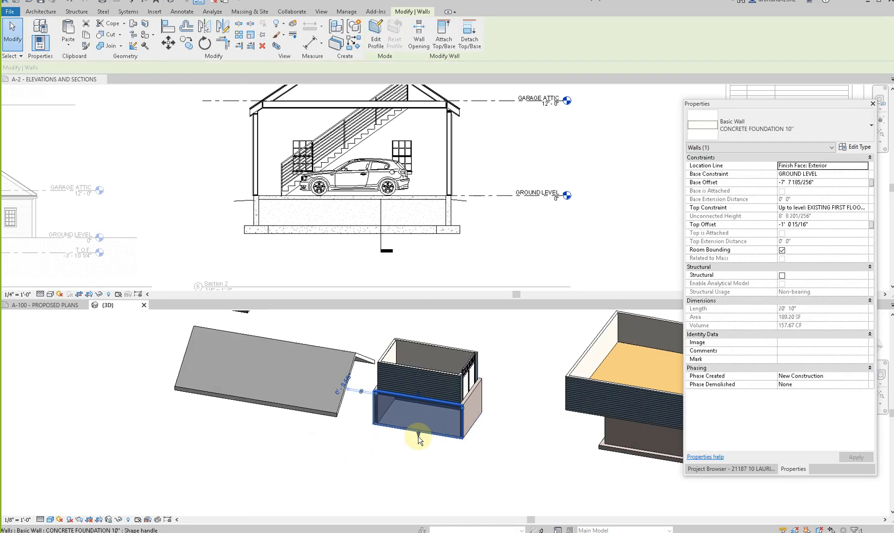
left_click(413, 445)
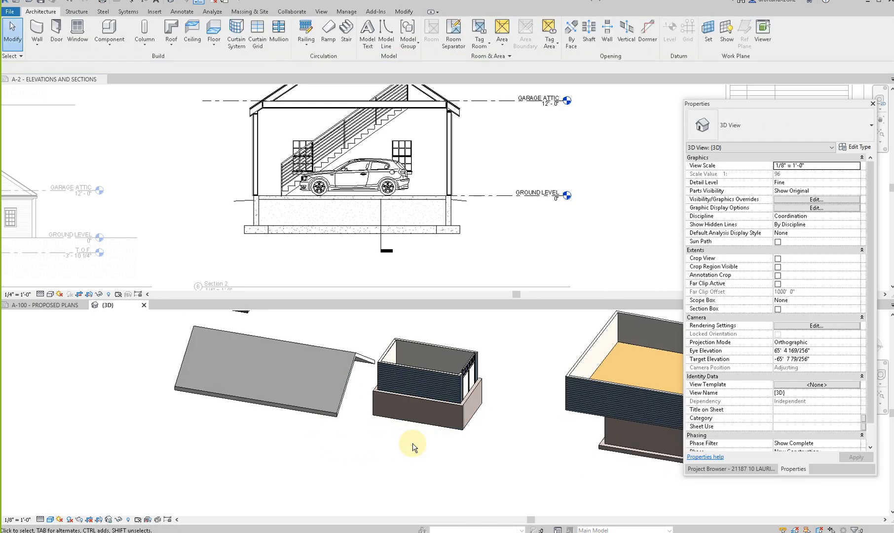
- View the model from directly above and open the pasted roof's footprint for editing
scroll(413, 446, "down", 2)
left_click(352, 390)
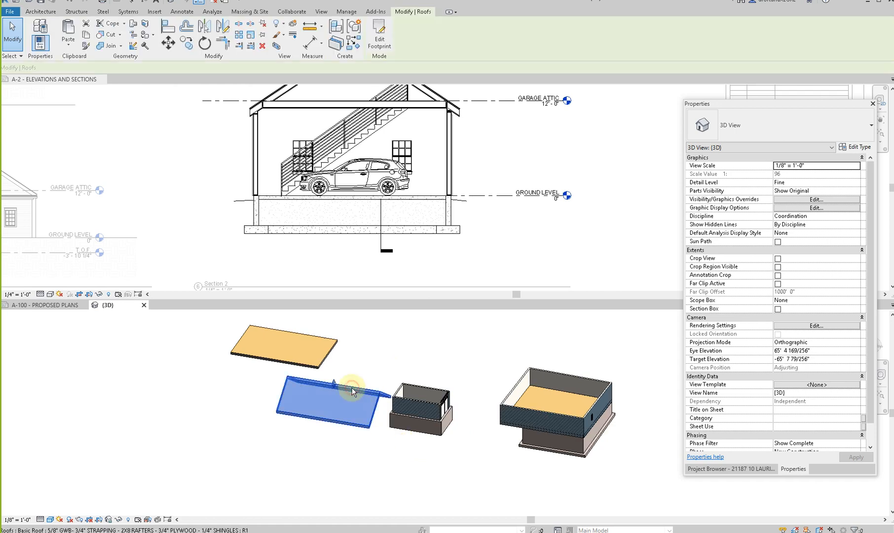
left_click_drag(775, 105, 893, 109)
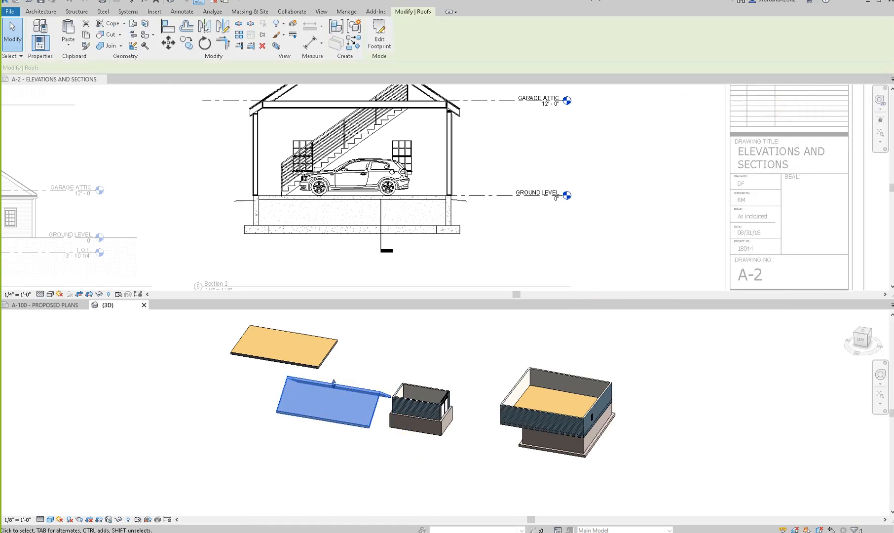
left_click(862, 335)
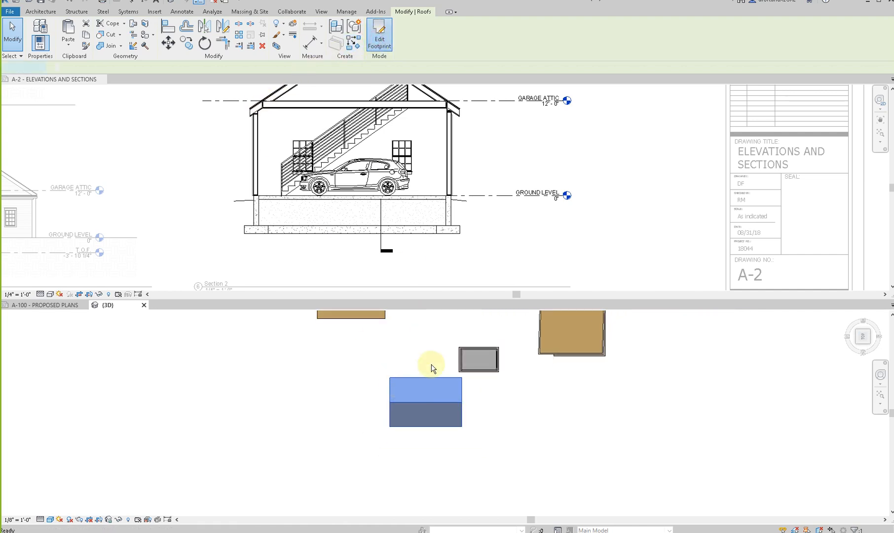
left_click_drag(343, 359, 509, 451)
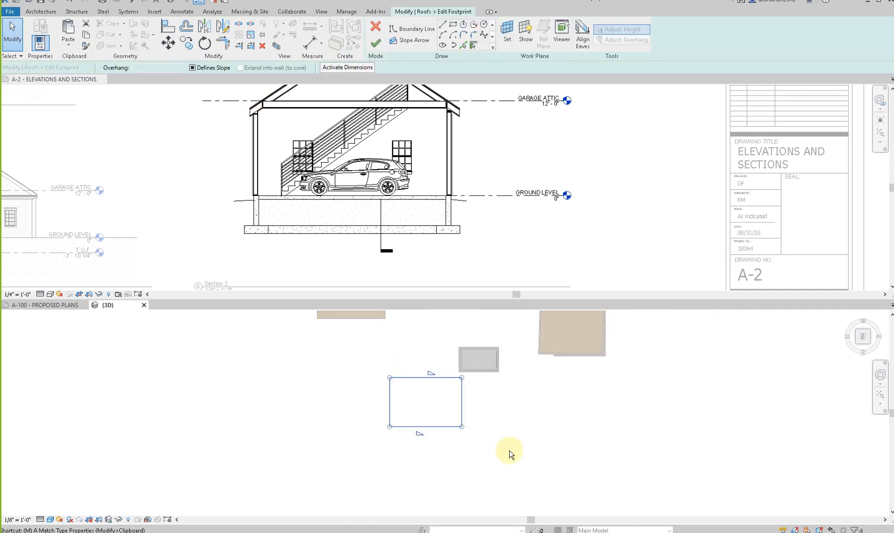
- Align the roof footprint's upper and garage-door-side boundary lines with the detached garage's exterior wall faces
key("a")
key("l")
scroll(464, 359, "up", 2)
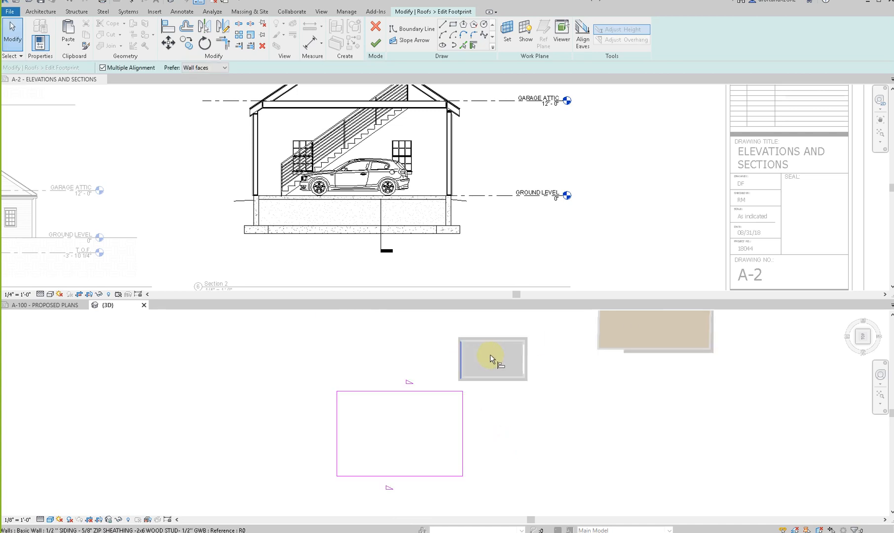
scroll(490, 359, "up", 2)
left_click(495, 334)
scroll(405, 426, "down", 1)
left_click(406, 422)
scroll(547, 356, "up", 2)
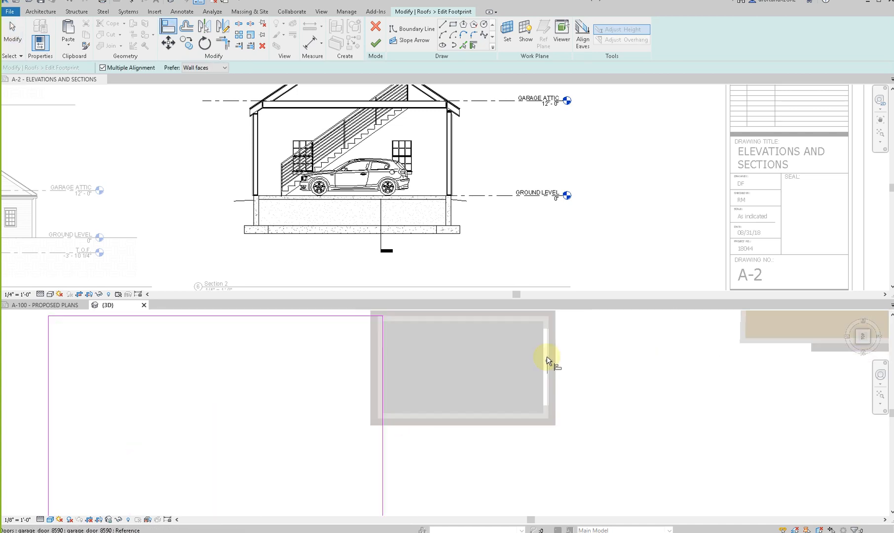
scroll(552, 326, "up", 2)
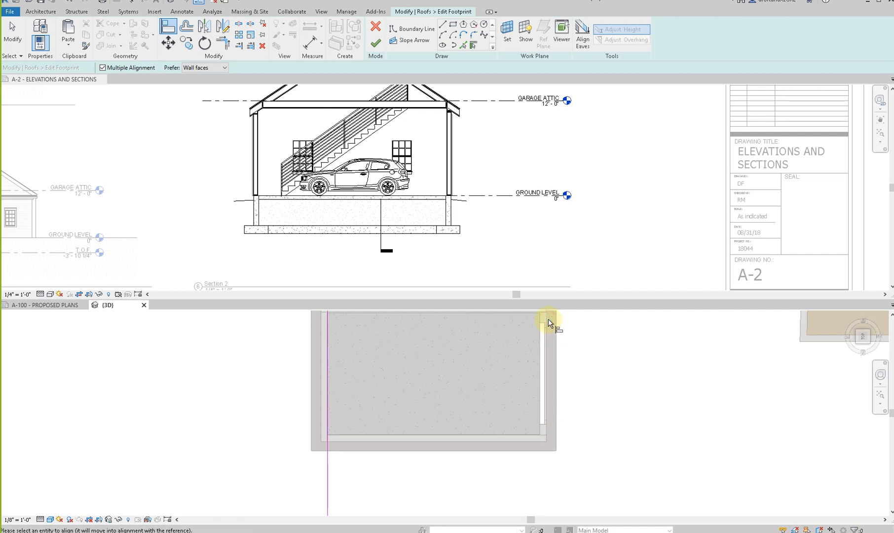
scroll(548, 318, "down", 4)
left_click(453, 398)
key("Escape")
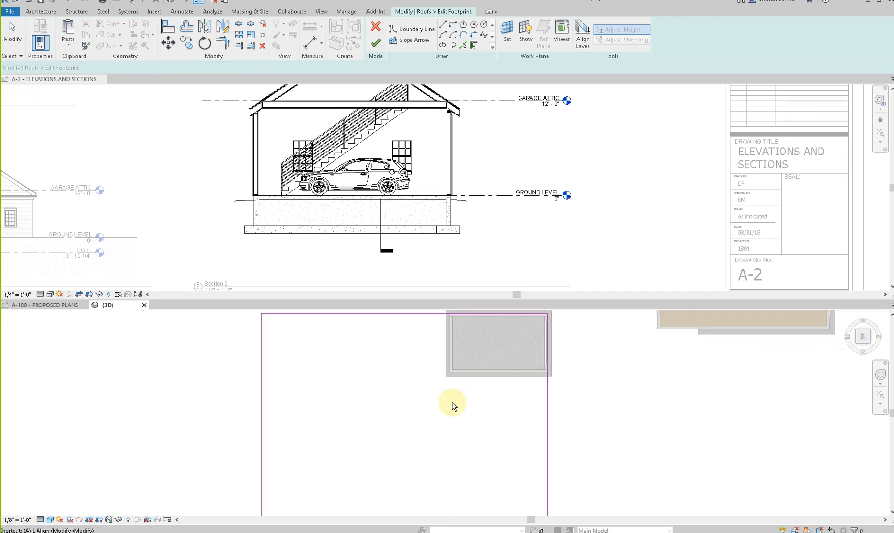
- Align the roof footprint's lower and rear boundary lines with the detached garage's exterior wall faces
scroll(475, 379, "up", 2)
left_click(475, 383)
scroll(475, 382, "down", 3)
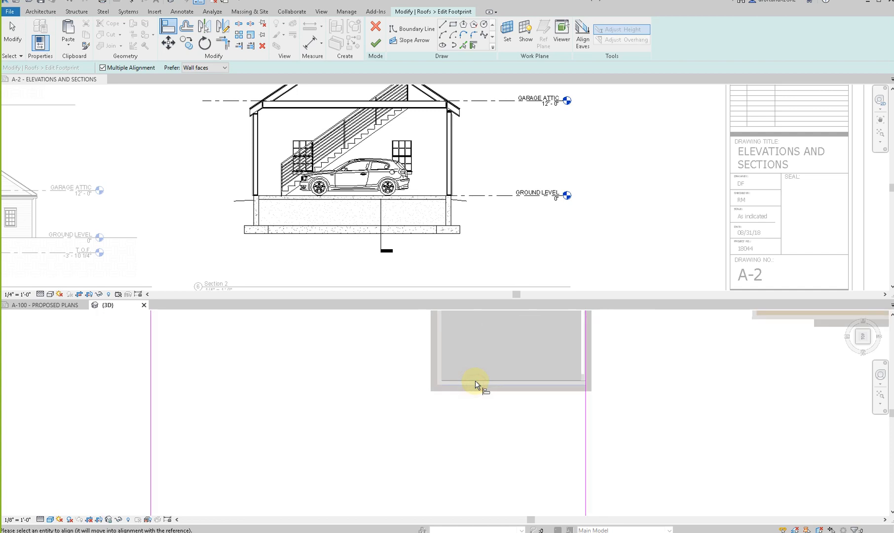
left_click(465, 456)
key("Escape")
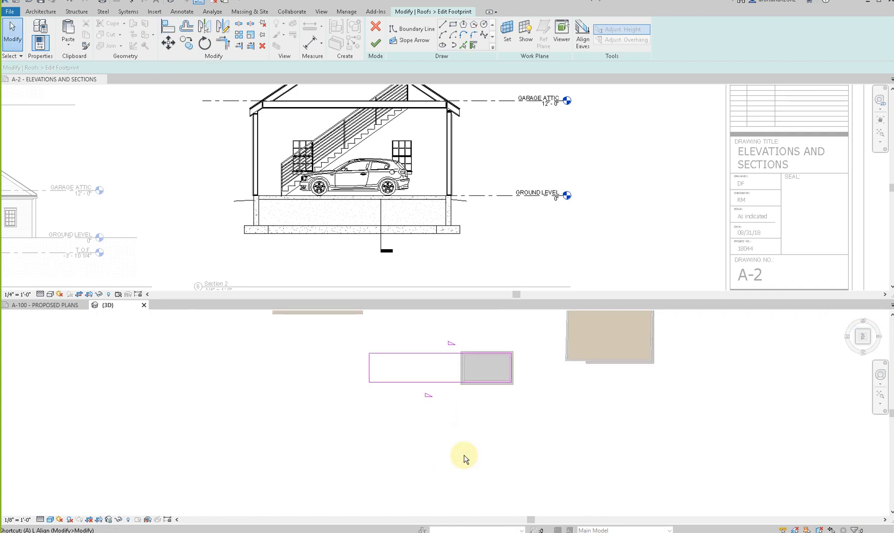
scroll(447, 354, "up", 3)
left_click(484, 379)
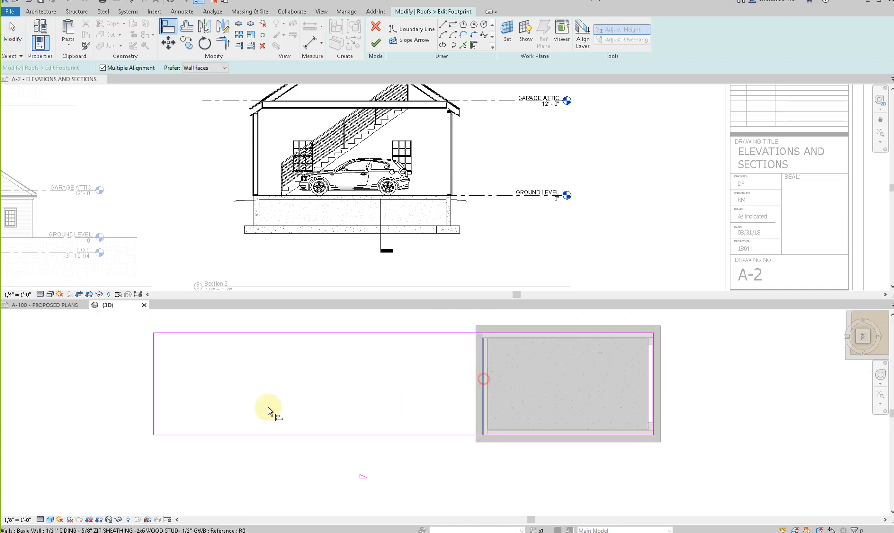
left_click(157, 388)
scroll(229, 435, "down", 3)
key("Escape")
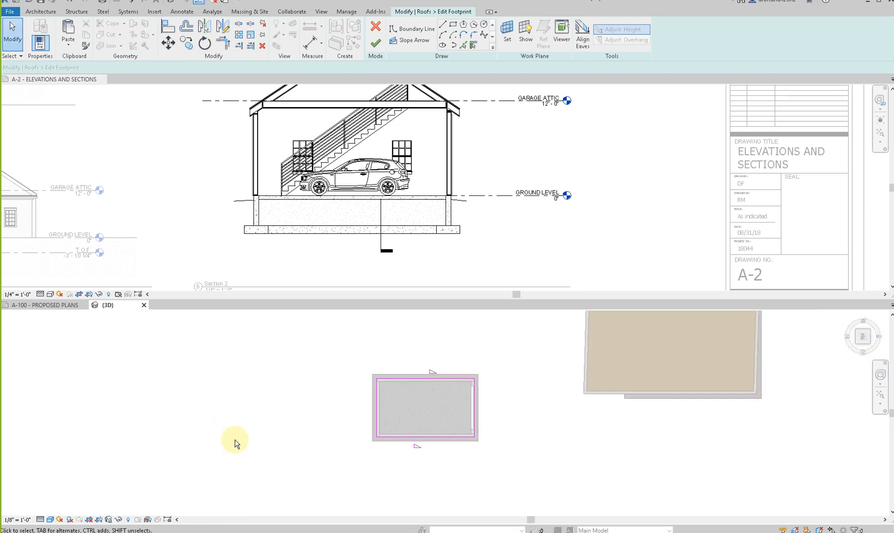
- Offset all four roof boundary lines outward by 0' 8" without copying, and finish the footprint edit
key("o")
key("f")
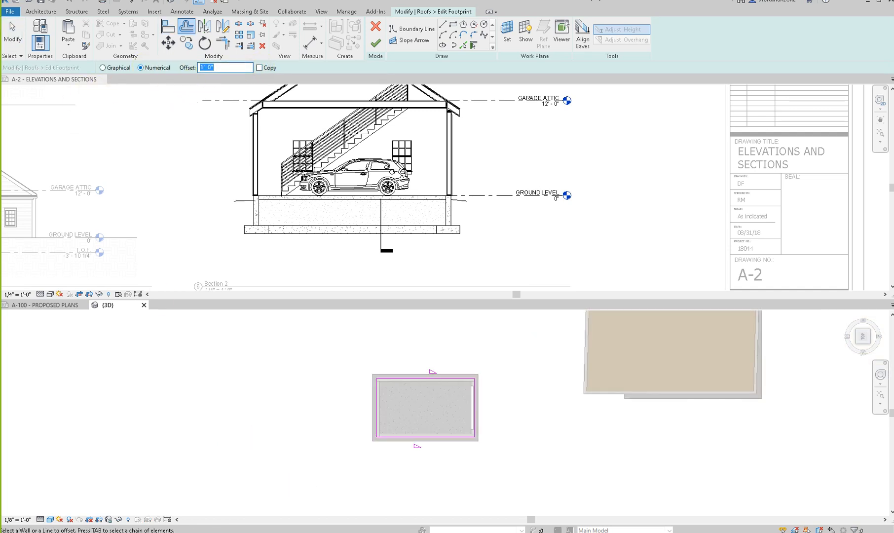
left_click(410, 378)
left_click(475, 394)
left_click(461, 438)
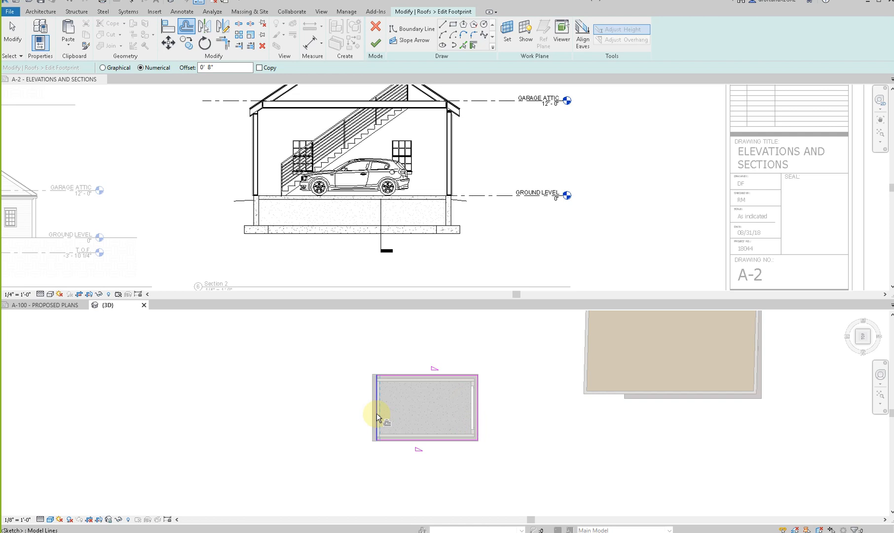
left_click(365, 411)
left_click(376, 44)
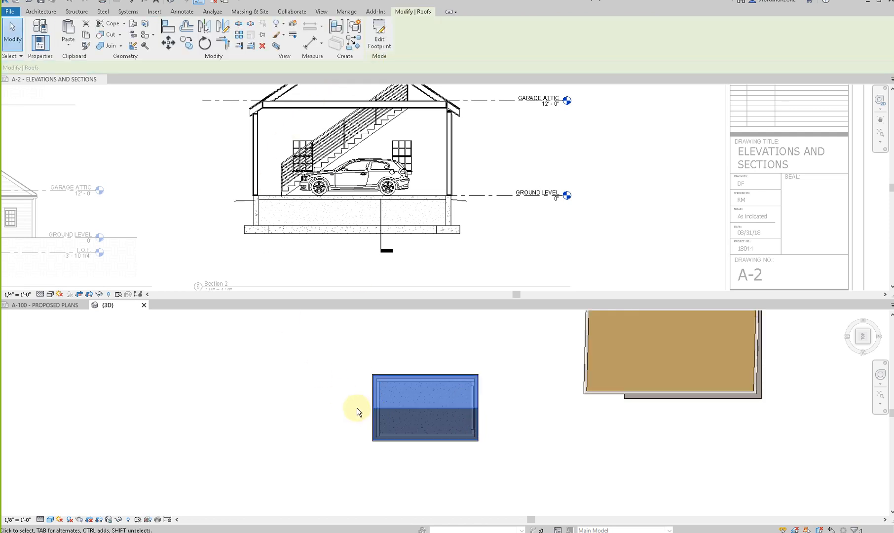
- Attach the tops of the detached garage's long side wall and garage door wall to the new roof
scroll(355, 411, "down", 3)
left_click(473, 458)
middle_click_drag(472, 458, 428, 436, "shift")
scroll(427, 435, "up", 5)
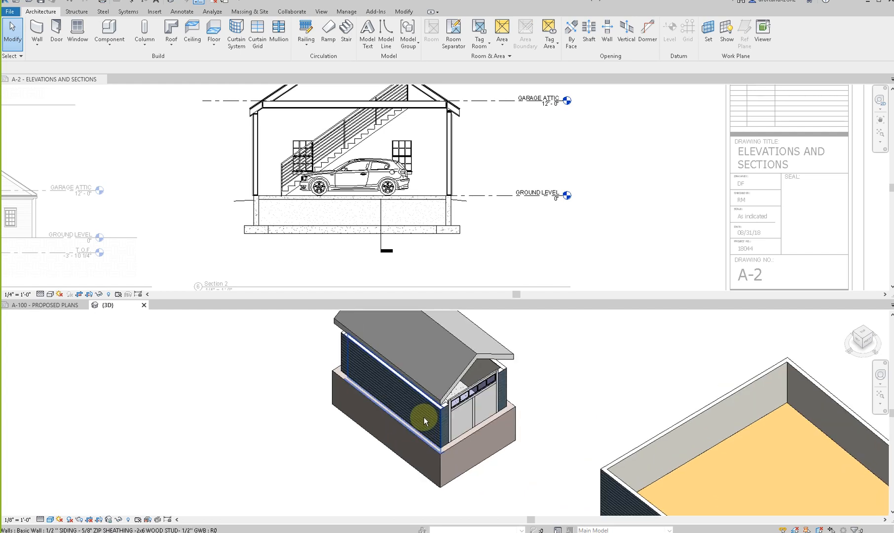
left_click(425, 422)
left_click(449, 35)
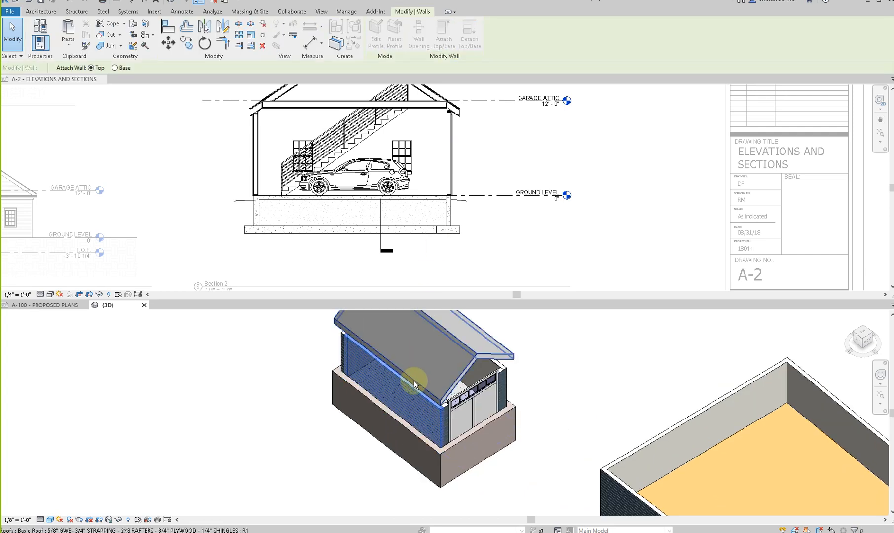
left_click(428, 413)
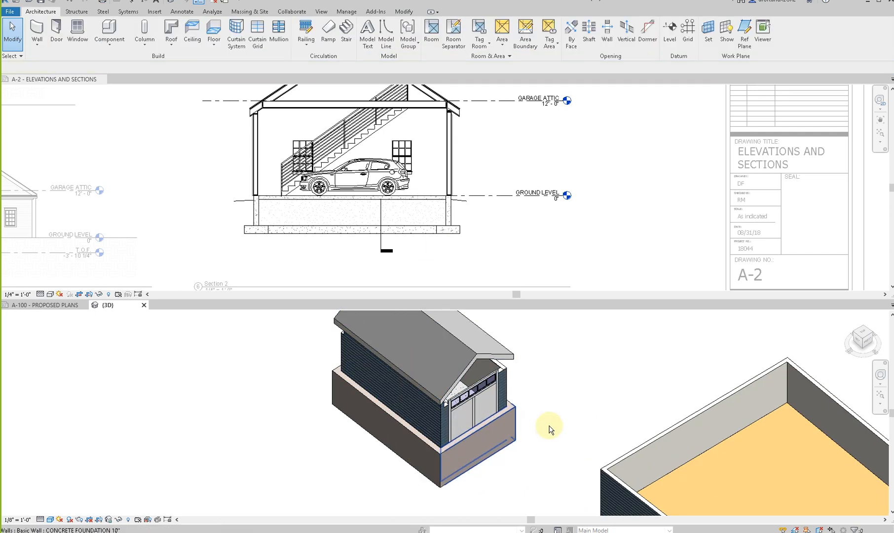
left_click(508, 368)
left_click(444, 35)
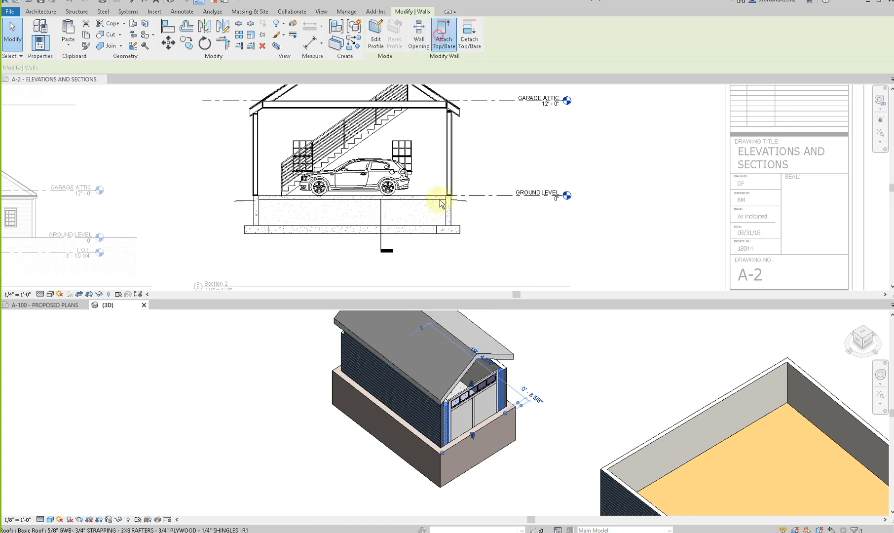
left_click(473, 354)
- Attach the tops of the detached garage's remaining long side wall and its rear wall to the roof
middle_click_drag(543, 401, 421, 363, "shift")
left_click(551, 401)
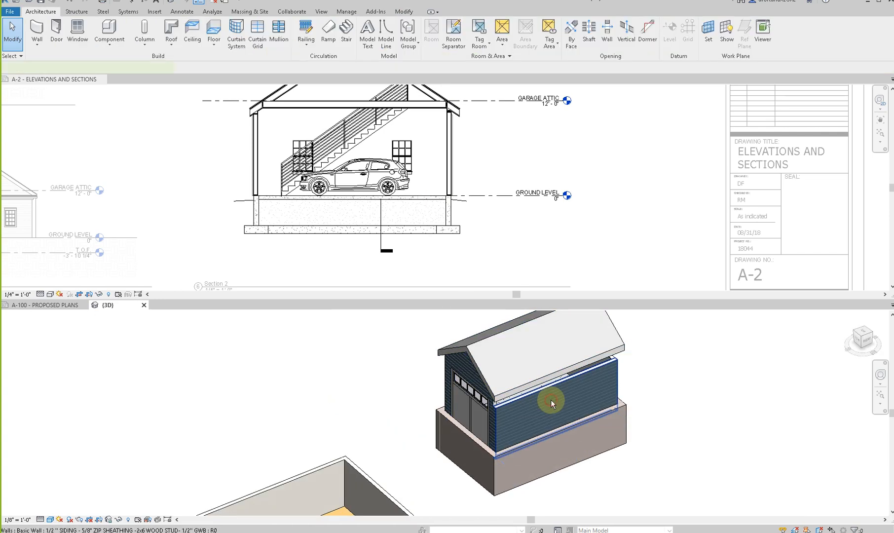
left_click(443, 35)
left_click(480, 340)
middle_click_drag(481, 340, 415, 434, "shift")
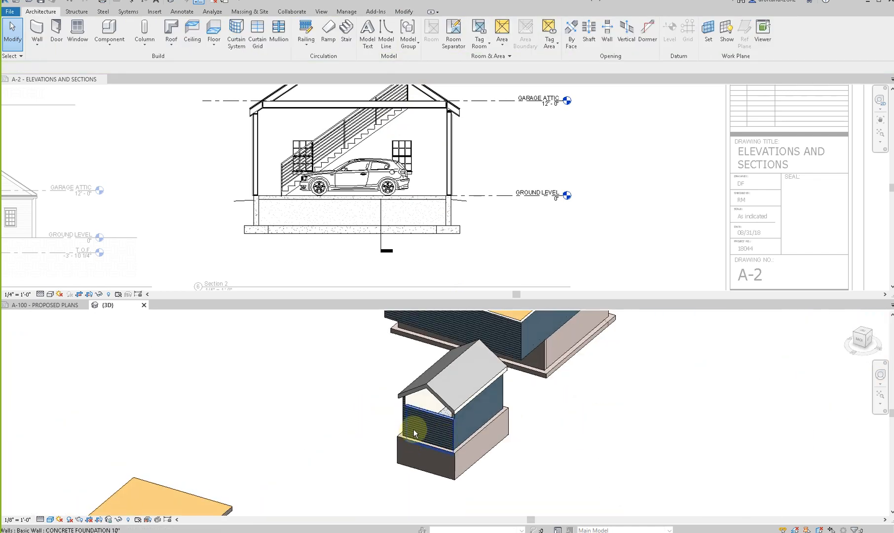
left_click(420, 426)
left_click(444, 35)
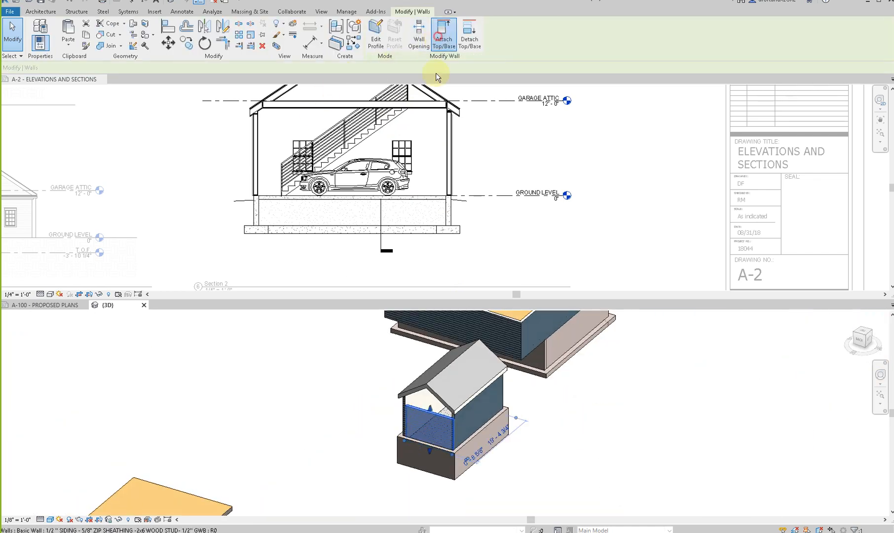
left_click(422, 392)
- Redraw the stray floor's boundary as a rectangle around the detached garage's foundation walls, delete its old outline and finish the edit
middle_click_drag(259, 399, 239, 391, "shift")
left_click(238, 389)
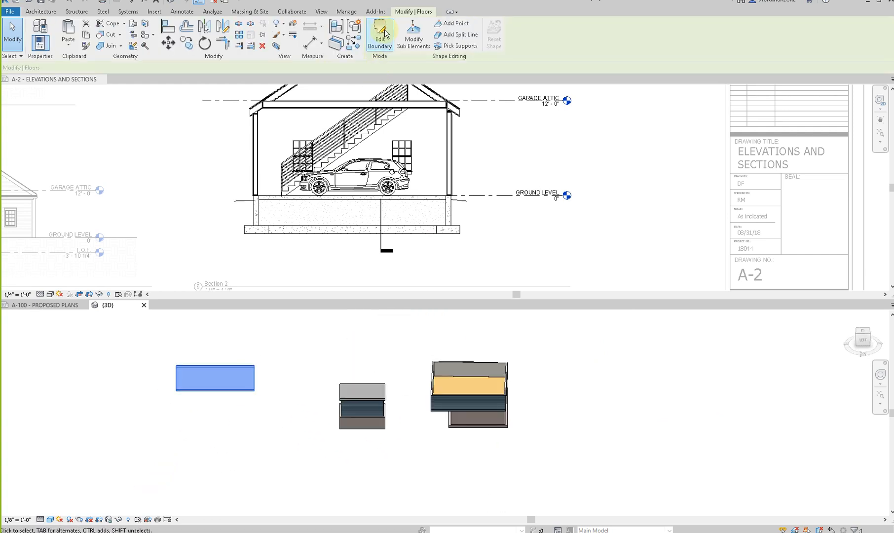
left_click(863, 336)
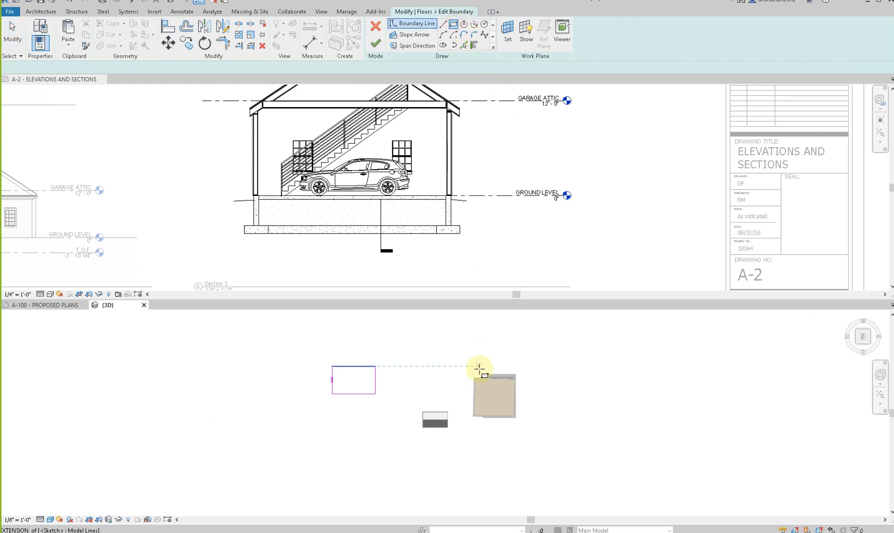
scroll(451, 407, "up", 5)
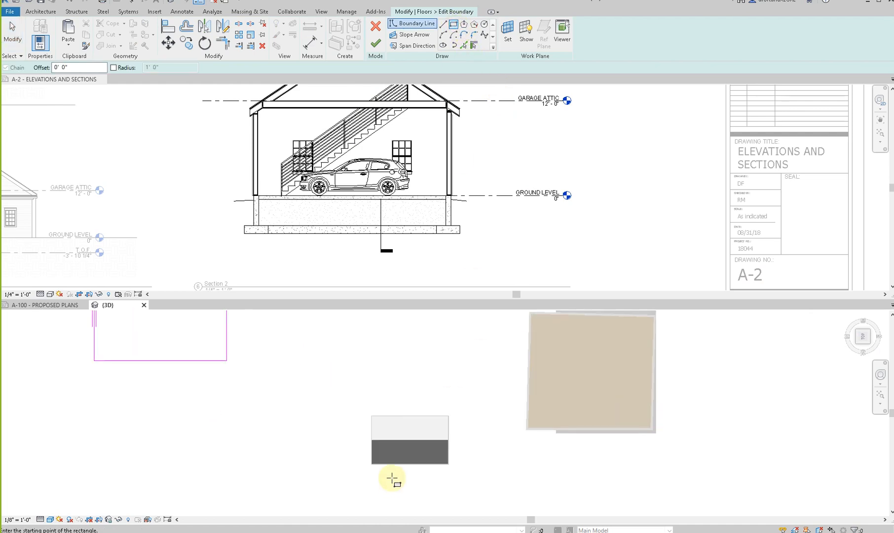
left_click(371, 466)
key("Escape")
scroll(370, 468, "down", 2)
left_click_drag(307, 340, 191, 430)
key("Delete")
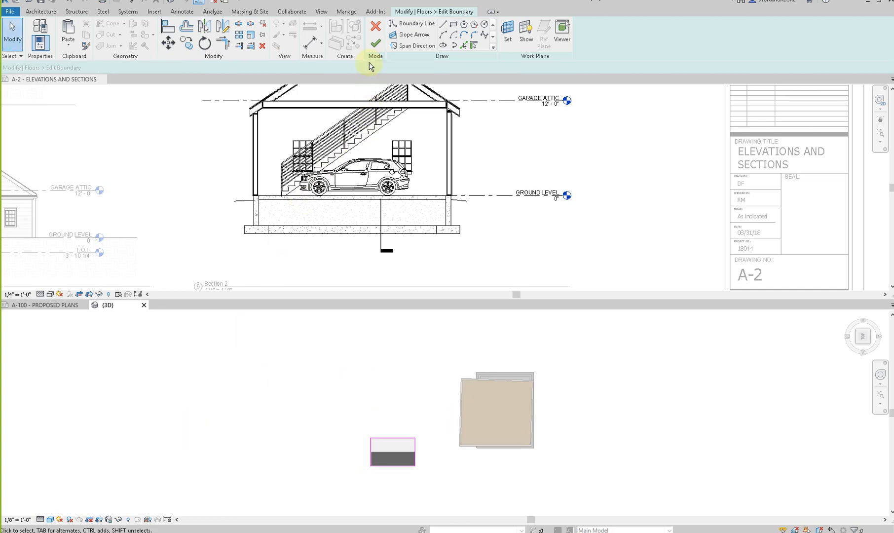
left_click(373, 46)
left_click(372, 329)
- Move the detached garage's floor up from the foundation to the base of the roof in the front view
middle_click_drag(373, 375, 405, 413, "shift")
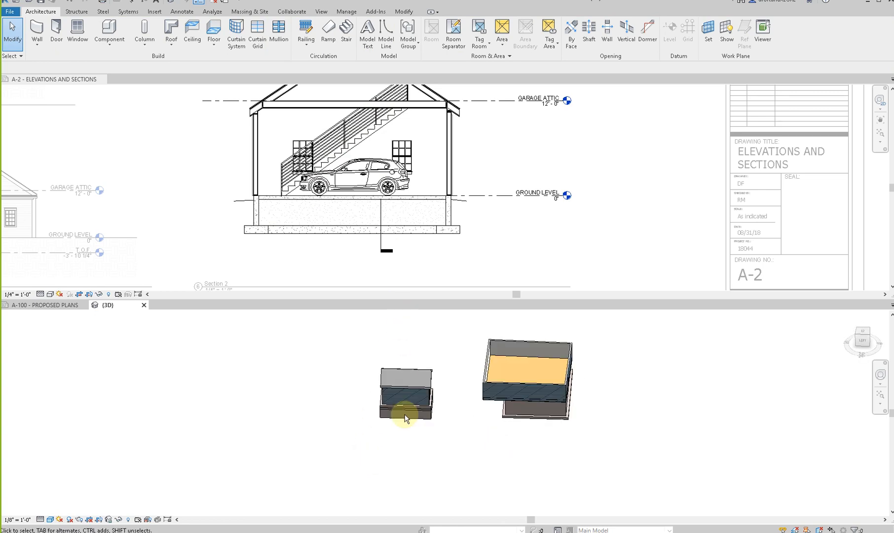
scroll(405, 413, "up", 5)
left_click(419, 400)
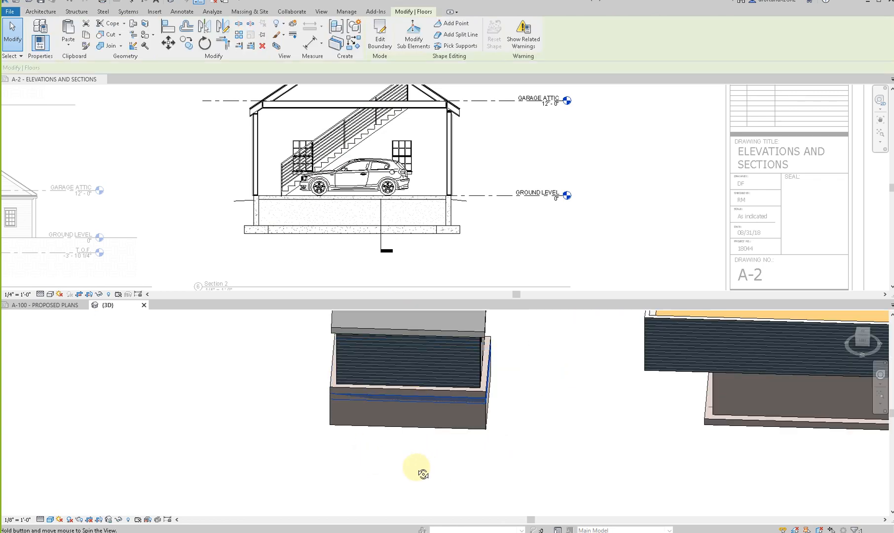
middle_click_drag(430, 475, 365, 407, "shift")
scroll(362, 406, "down", 3)
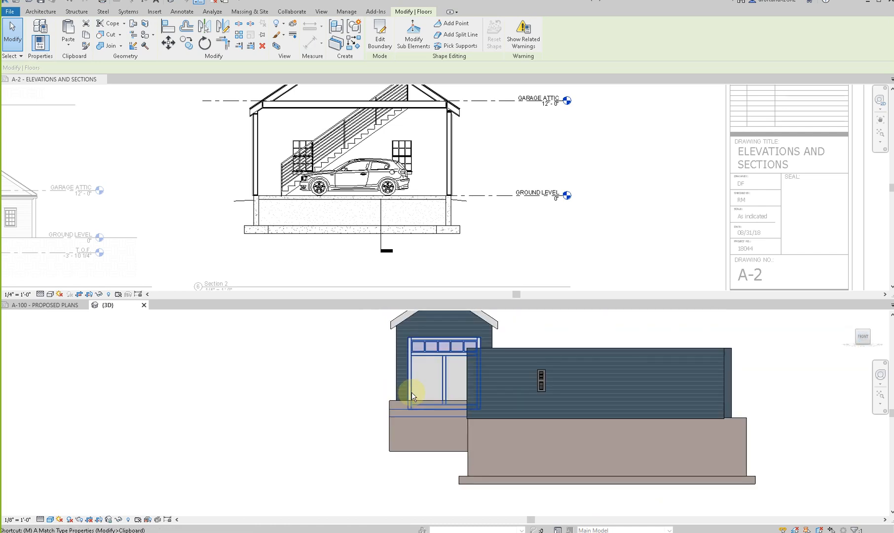
key("m")
key("v")
left_click(389, 410)
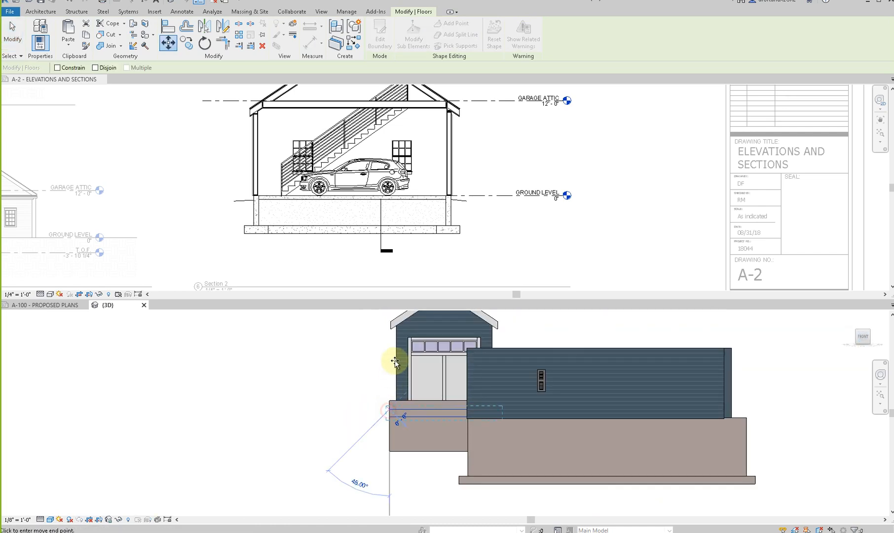
left_click(393, 330)
key("Escape")
scroll(425, 359, "down", 2)
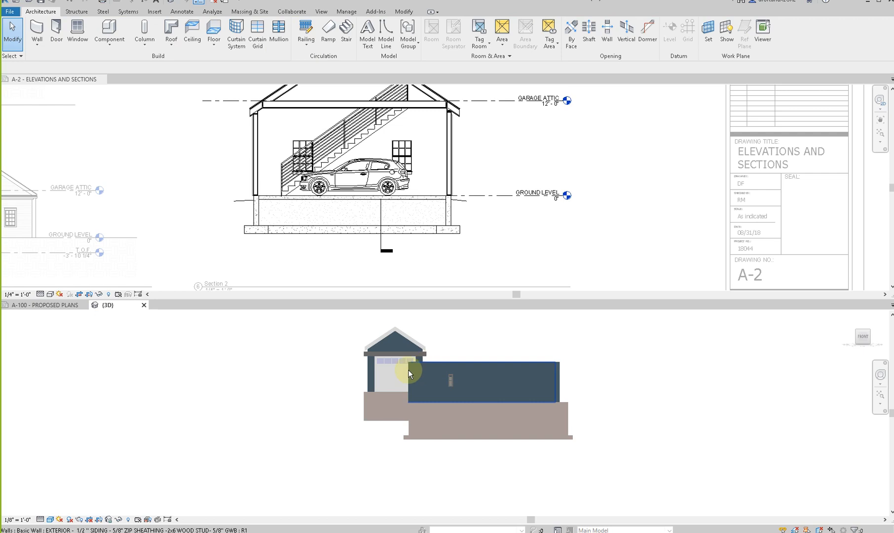
- Copy a window from Section 2 of the sample project and paste it onto the detached garage's long side wall near the garage door end
middle_click_drag(377, 390, 417, 358, "shift")
middle_click_drag(421, 397, 287, 433, "shift")
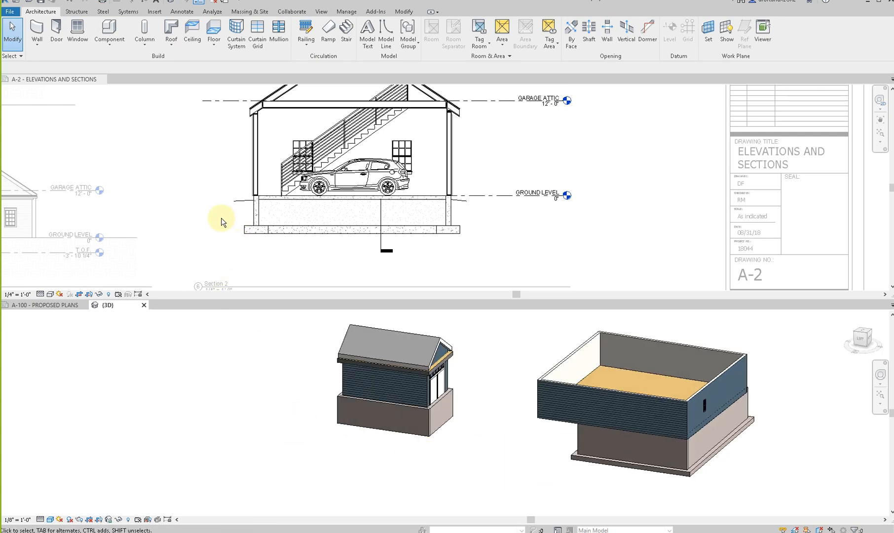
scroll(221, 222, "down", 2)
left_click(341, 175)
left_click(341, 176)
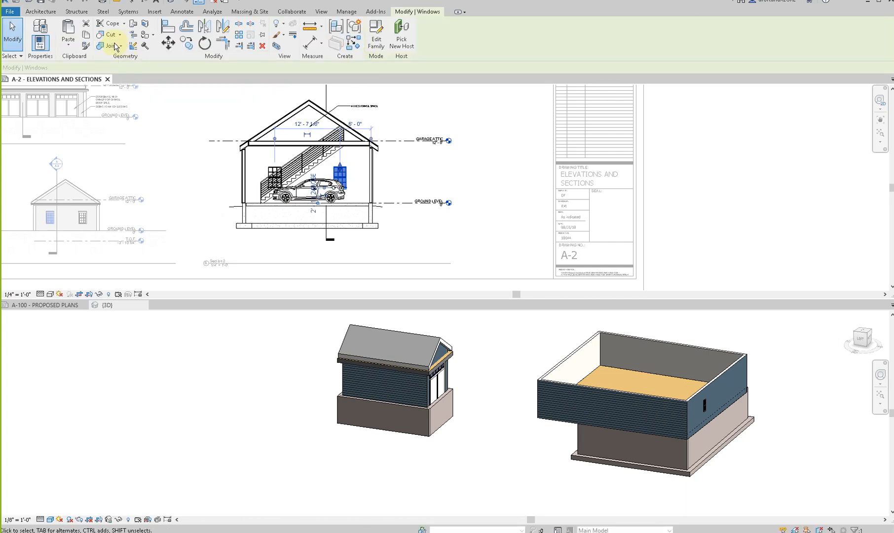
left_click(396, 386)
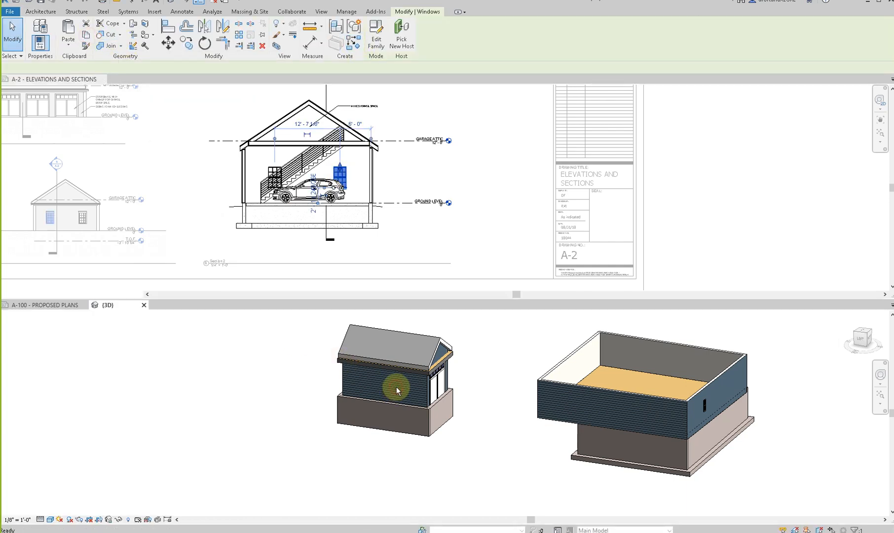
key("ctrl+v")
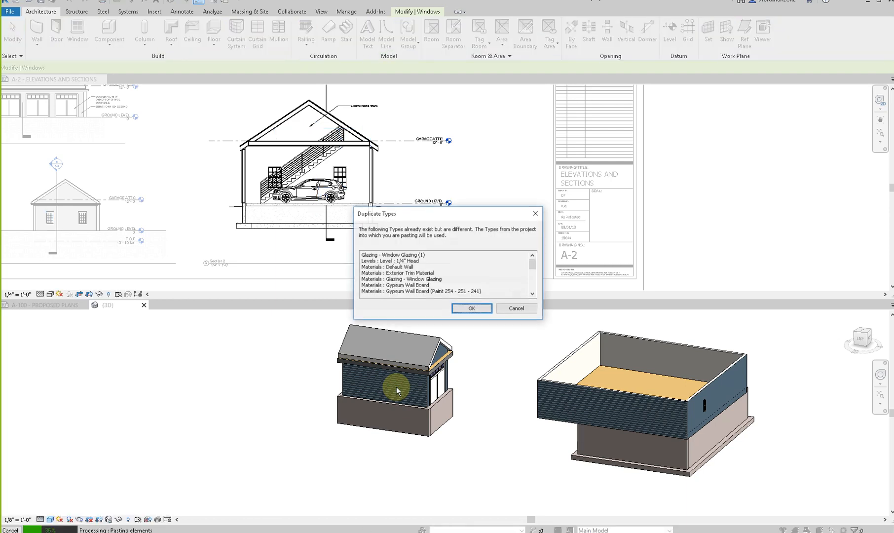
left_click(473, 307)
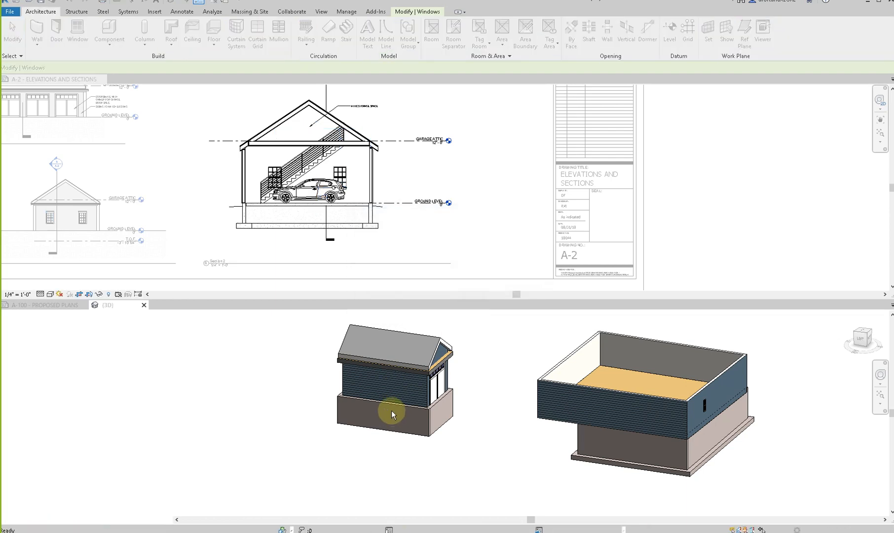
left_click(410, 393)
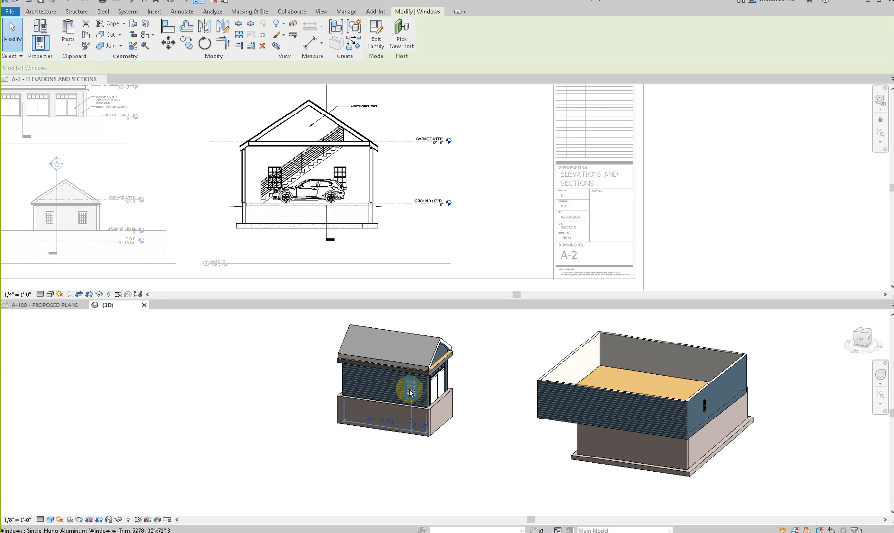
left_click(409, 395)
scroll(410, 393, "up", 4)
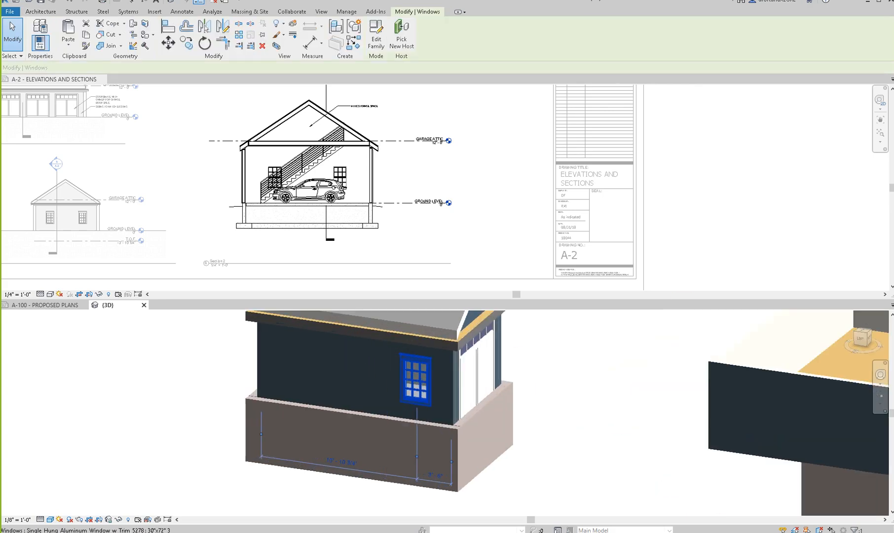
- Bring the Properties palette into view and browse the available types for the pasted window
left_click_drag(893, 64, 700, 65)
left_click(706, 91)
scroll(699, 235, "down", 6)
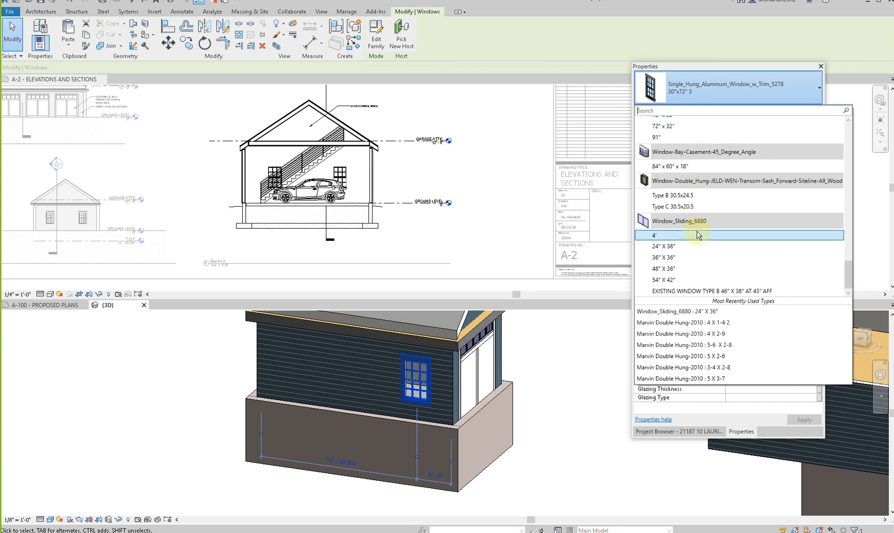
scroll(699, 235, "up", 13)
scroll(699, 235, "down", 5)
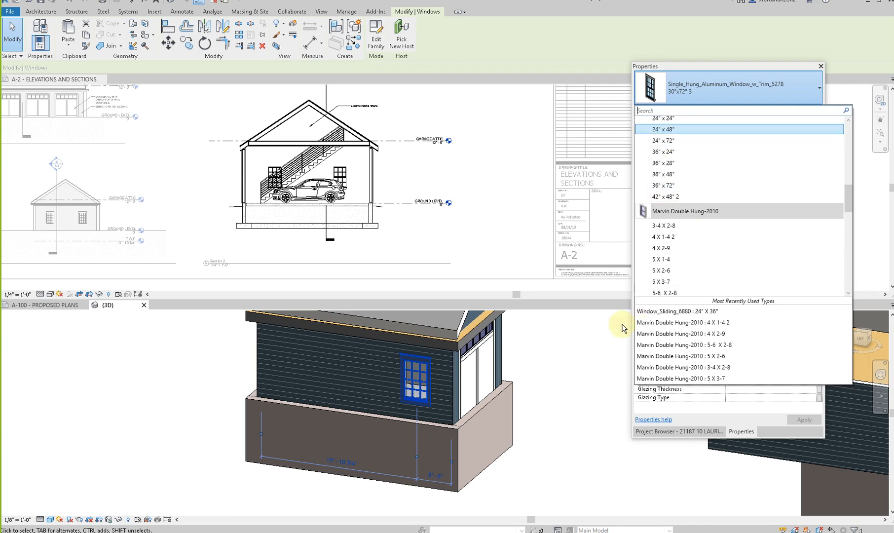
left_click(569, 383)
left_click(567, 389)
- Examine the placed window and the detached garage from several sides in the 3D view
scroll(568, 389, "down", 4)
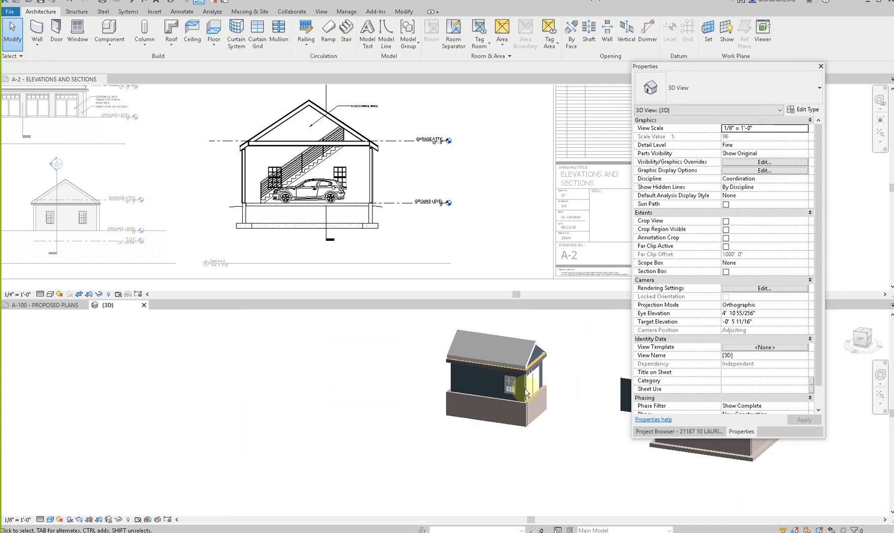
scroll(518, 385, "up", 8)
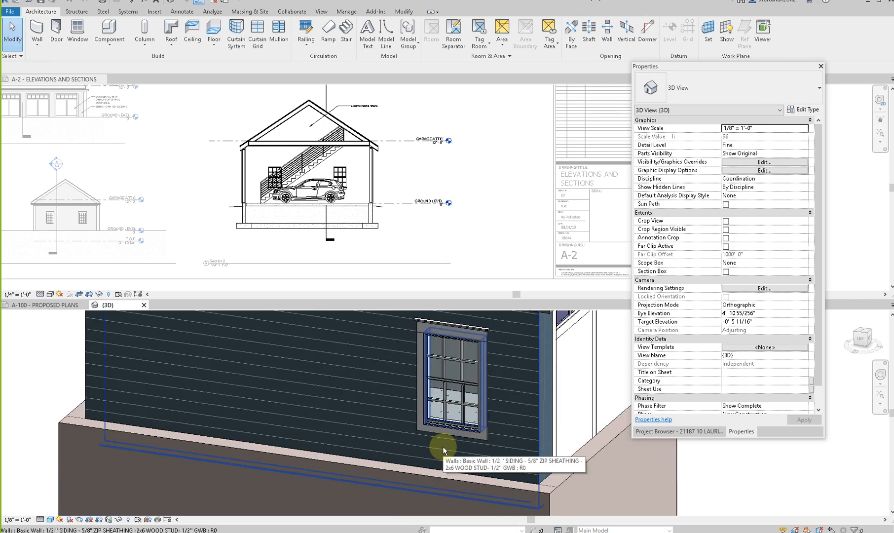
middle_click_drag(293, 447, 331, 426, "shift")
scroll(338, 426, "down", 2)
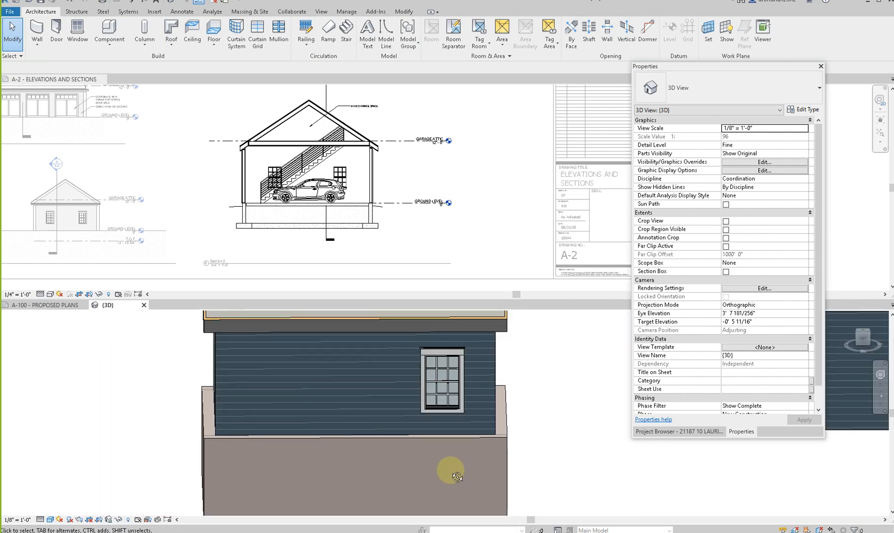
middle_click_drag(452, 472, 346, 469, "shift")
scroll(346, 468, "down", 2)
middle_click_drag(453, 429, 465, 441, "shift")
scroll(243, 415, "down", 4)
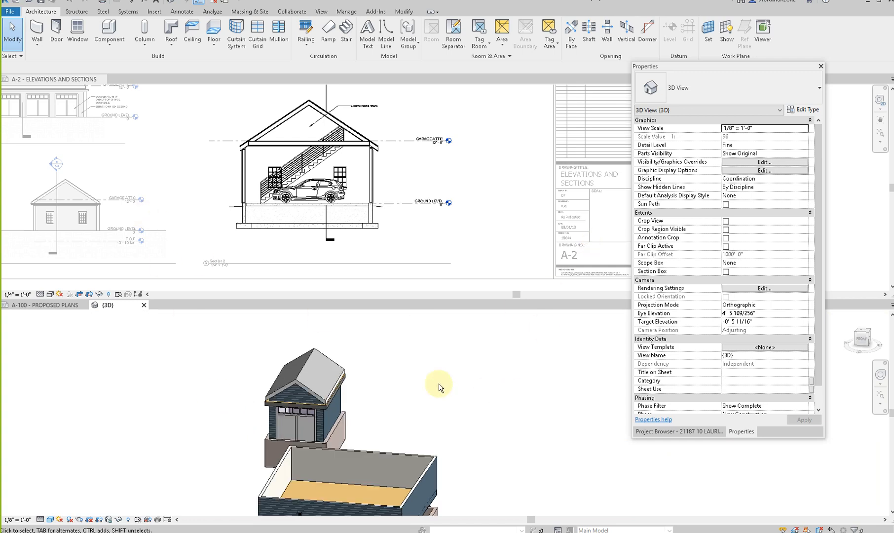
scroll(238, 424, "down", 2)
middle_click_drag(237, 423, 326, 428, "shift")
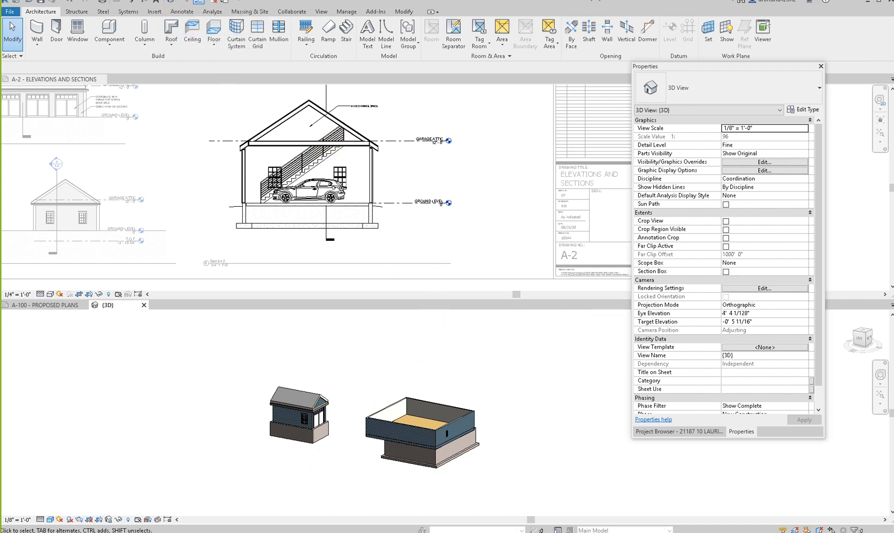
- Copy the 36" X 72" half arch glass entry door from the sample project and paste it onto the long side wall opposite the window
left_click(315, 164)
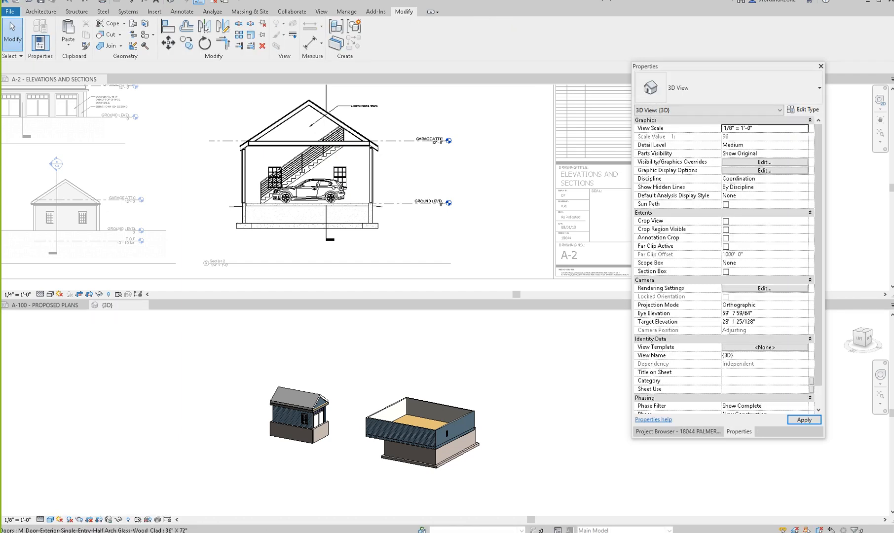
left_click(446, 434)
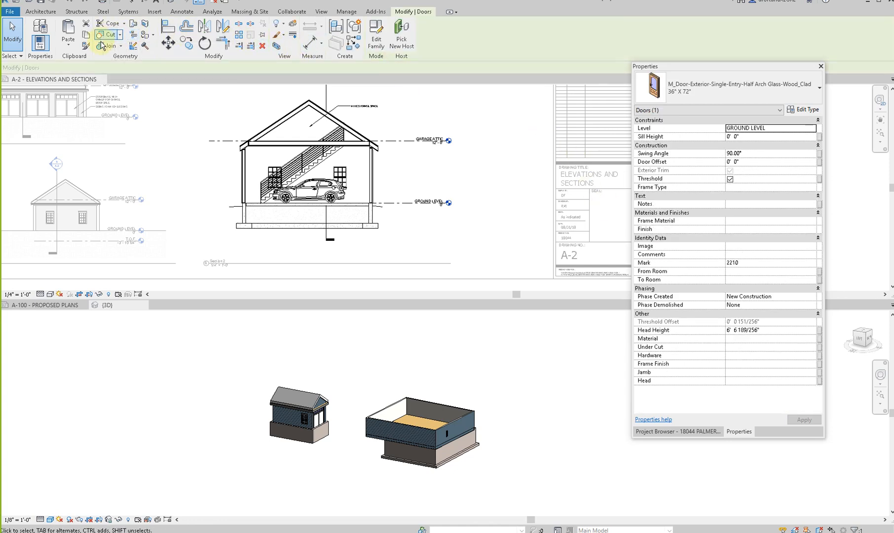
left_click(364, 373)
middle_click_drag(418, 469, 279, 413, "shift")
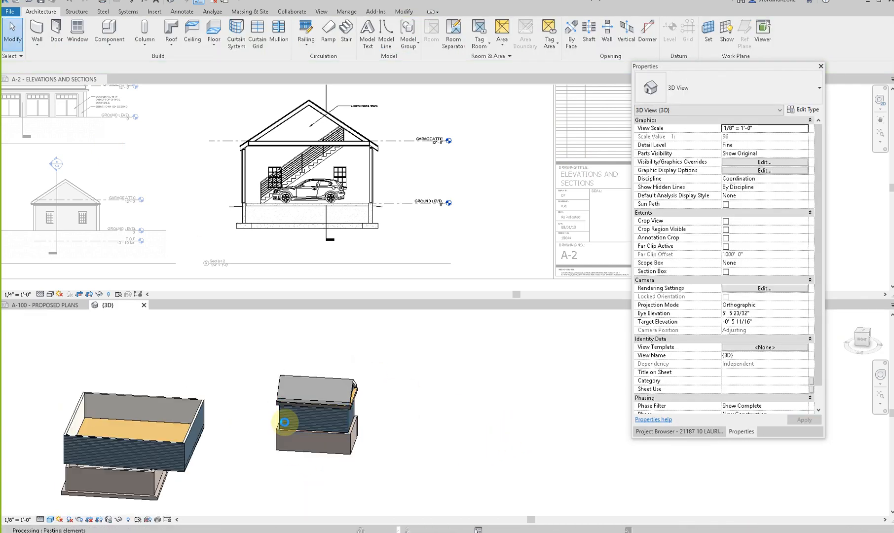
left_click(452, 310)
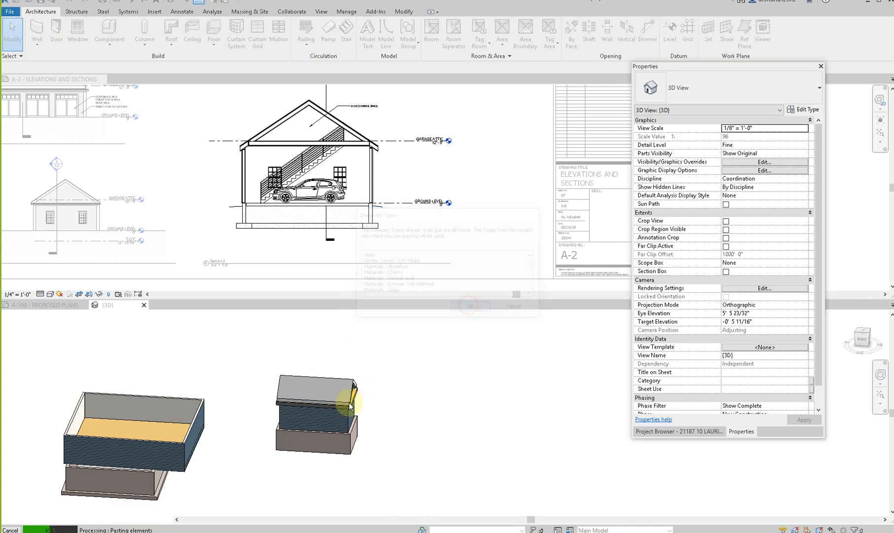
scroll(276, 425, "up", 4)
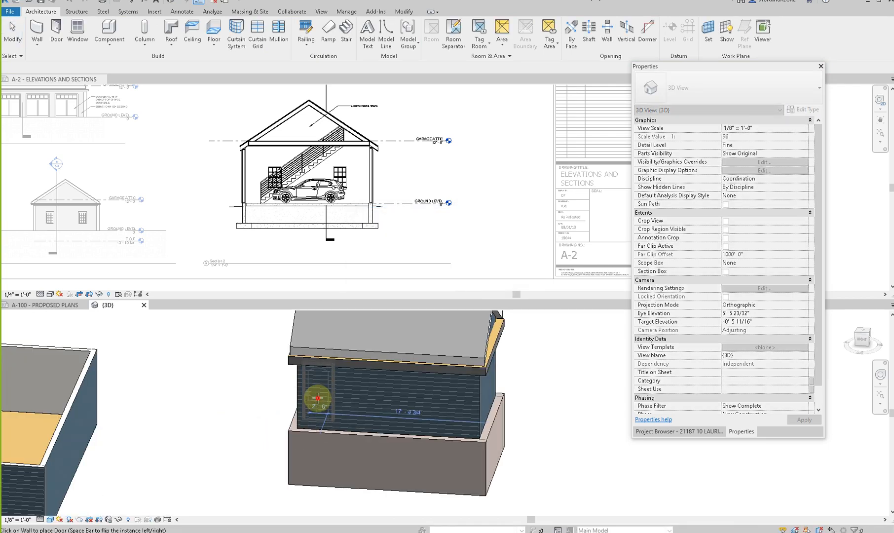
left_click(333, 447)
key("Escape")
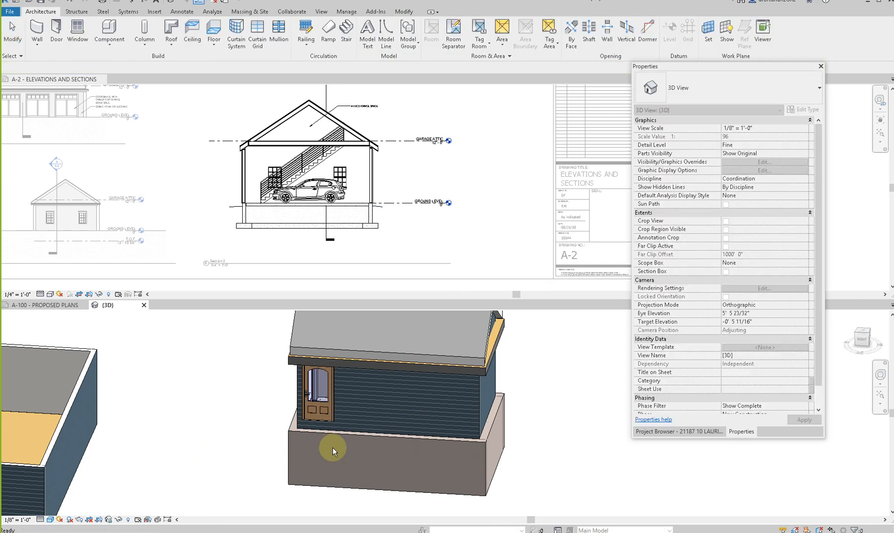
- Inspect the pasted entry door's type properties and check the detached garage from both long sides in the 3D view
scroll(332, 447, "down", 4)
middle_click_drag(285, 476, 321, 474, "shift")
scroll(321, 474, "up", 5)
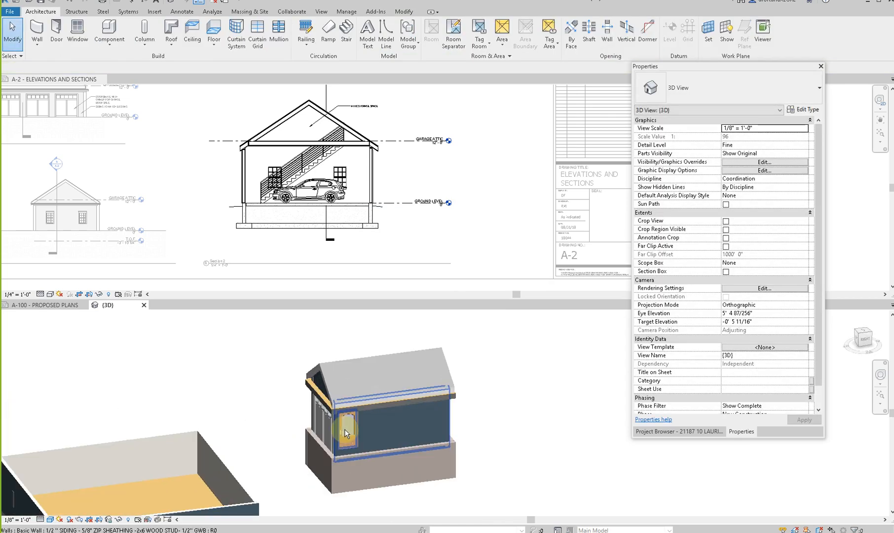
left_click(350, 471)
scroll(351, 464, "up", 5)
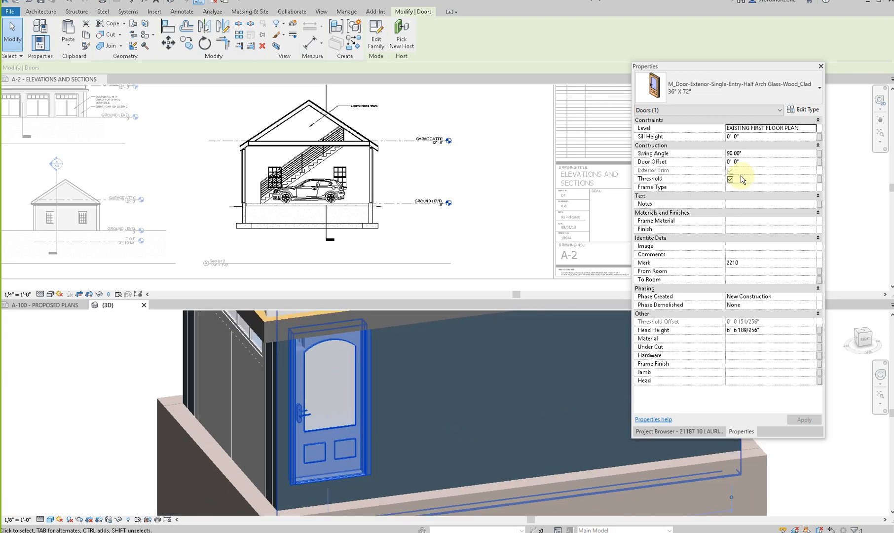
left_click(804, 110)
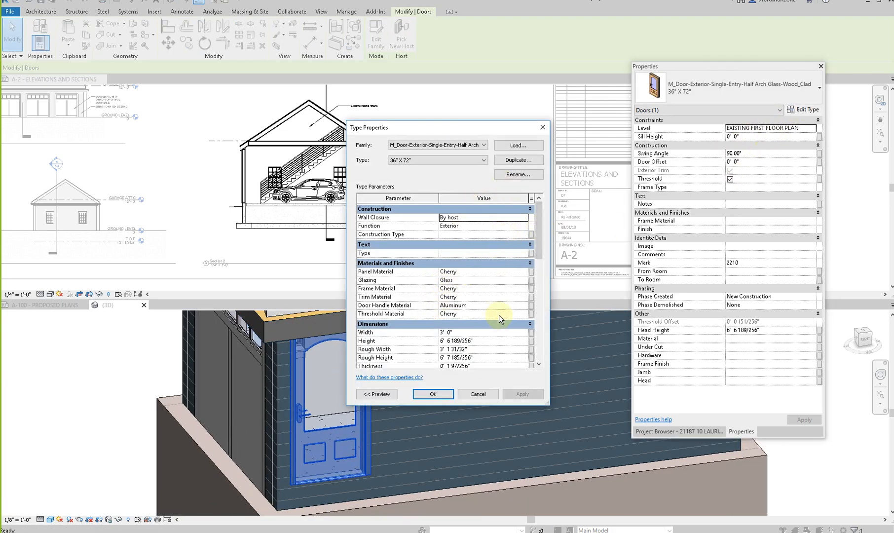
left_click(478, 394)
key("Escape")
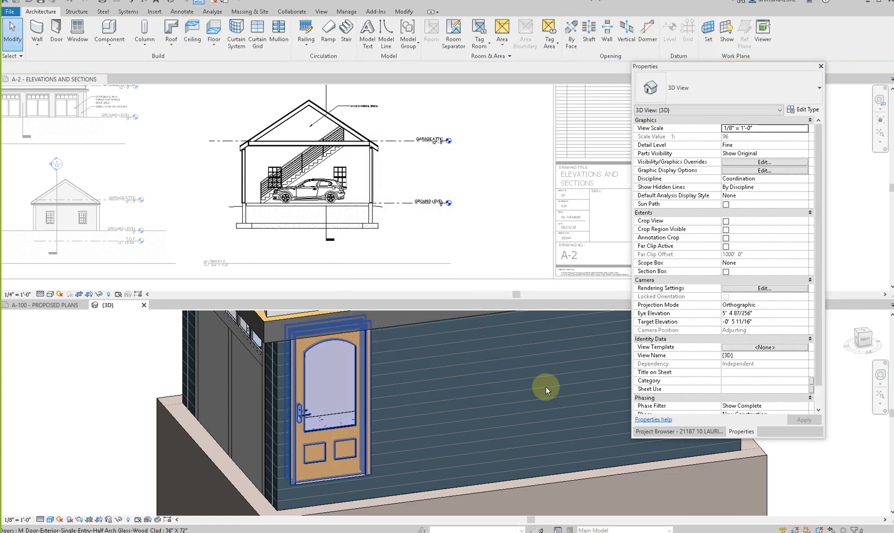
scroll(497, 394, "up", 2)
scroll(497, 395, "down", 6)
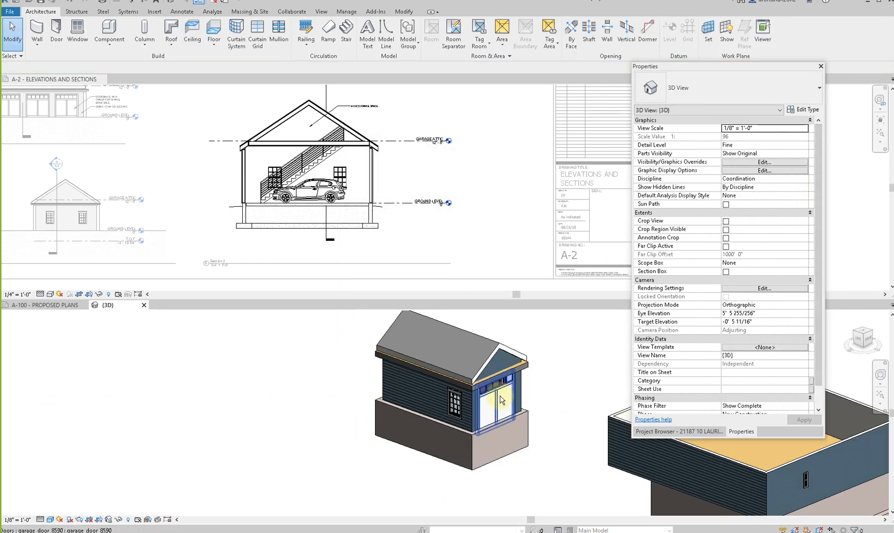
scroll(279, 355, "down", 2)
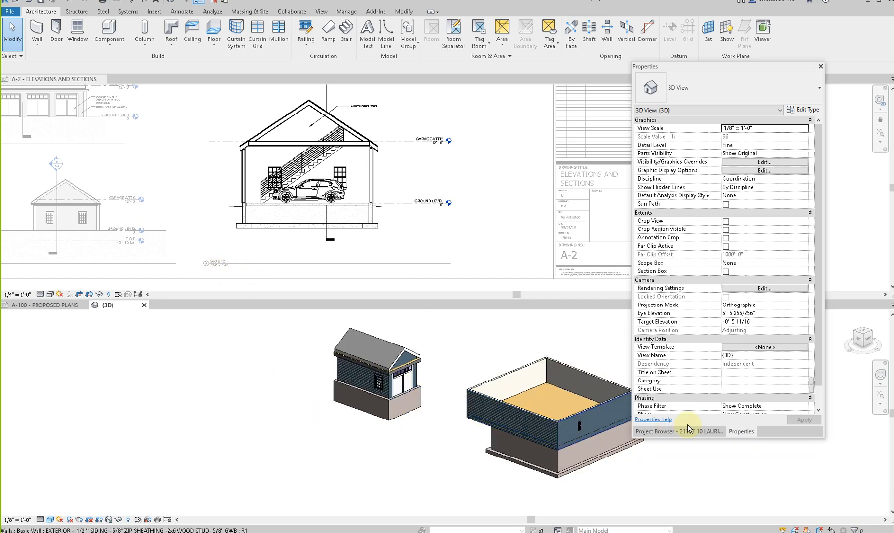
- Open sheet A-100 Proposed Plans and set the proposed garage floor plan viewport's phase to New Construction
left_click(710, 432)
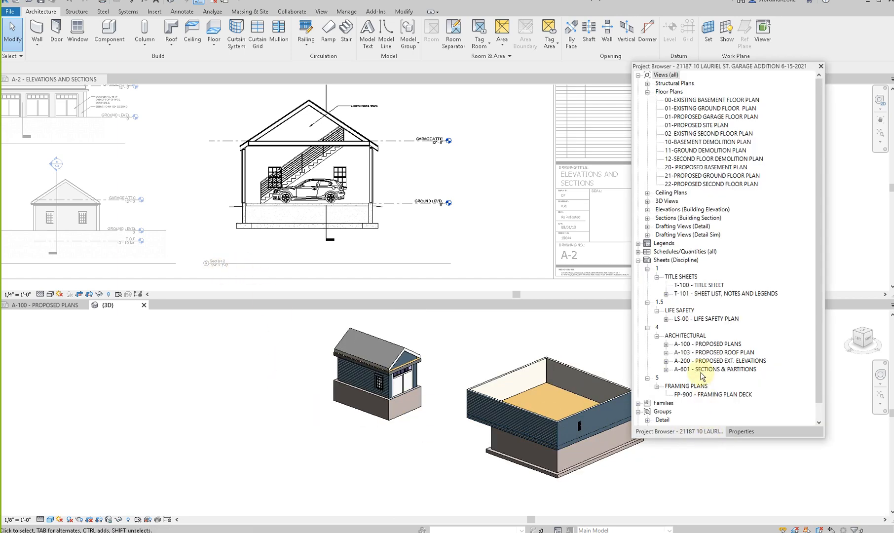
double_click(707, 344)
middle_click_drag(365, 394, 337, 369)
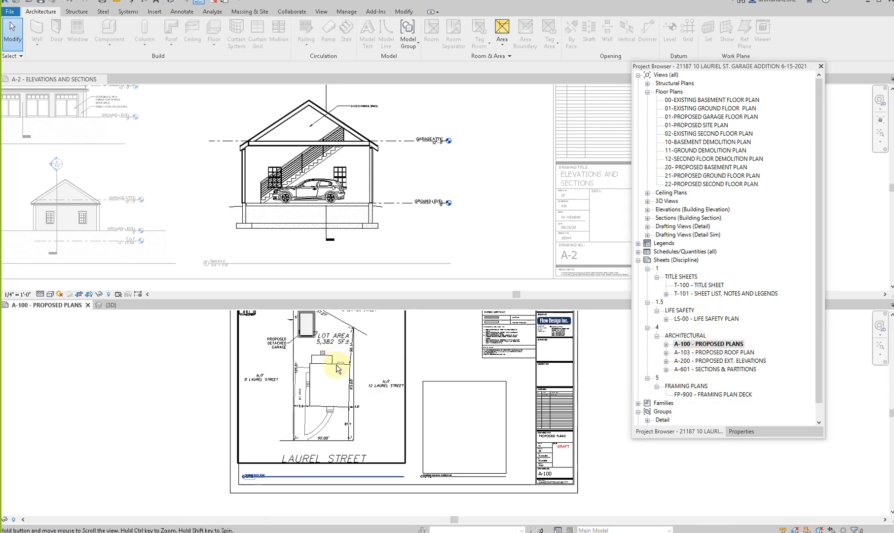
scroll(318, 368, "down", 2)
left_click(426, 392)
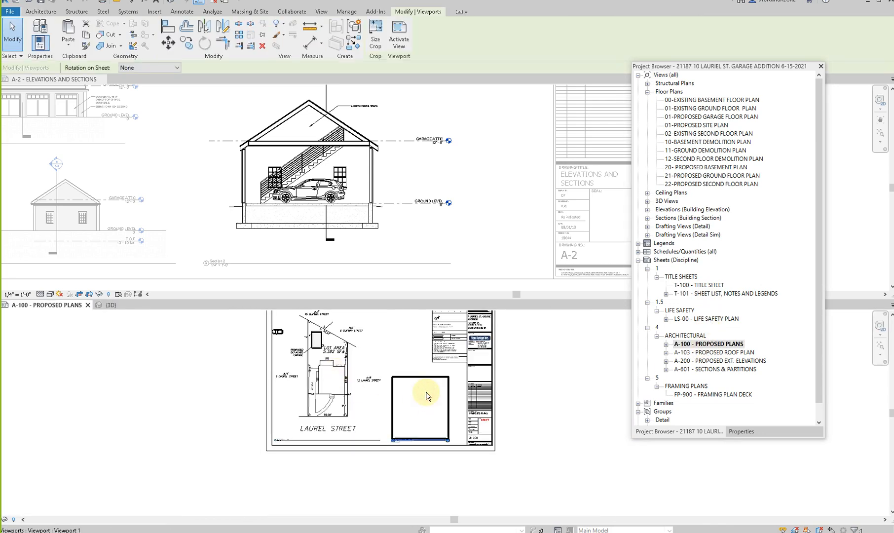
left_click(742, 431)
scroll(746, 406, "down", 5)
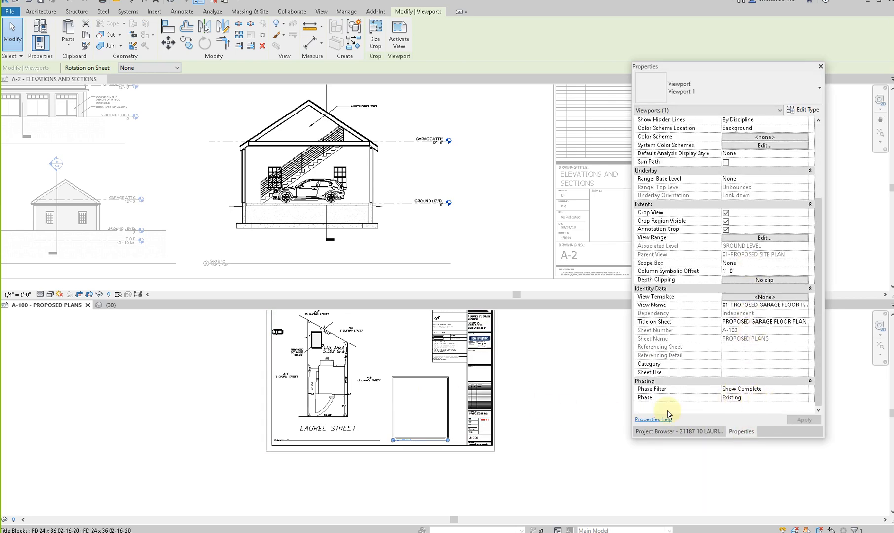
left_click(804, 398)
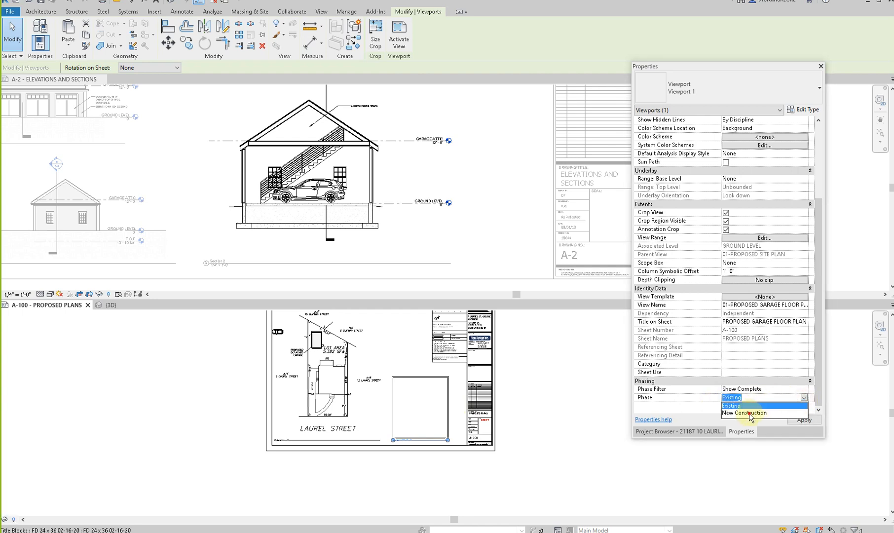
left_click(745, 413)
- Try the Show Previous + New phase filter on the garage floor plan viewport and restore Show Complete
left_click(805, 389)
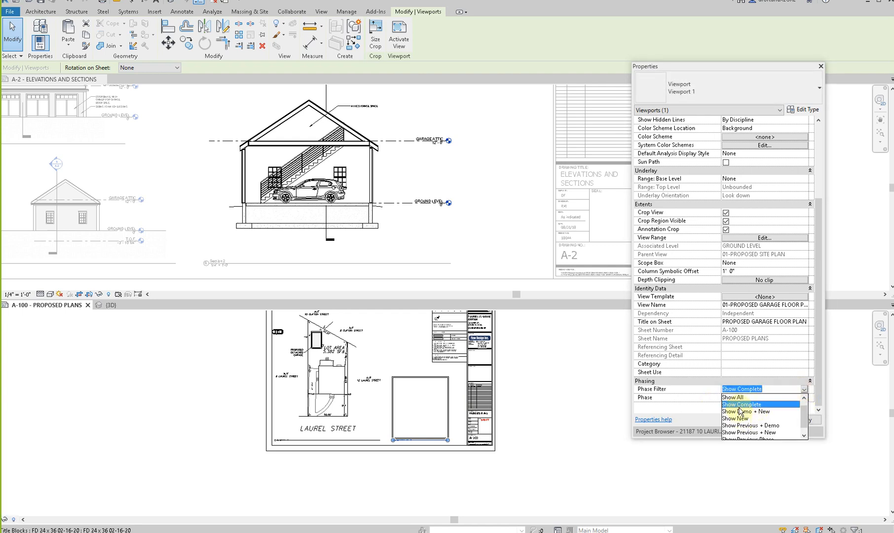
left_click(737, 432)
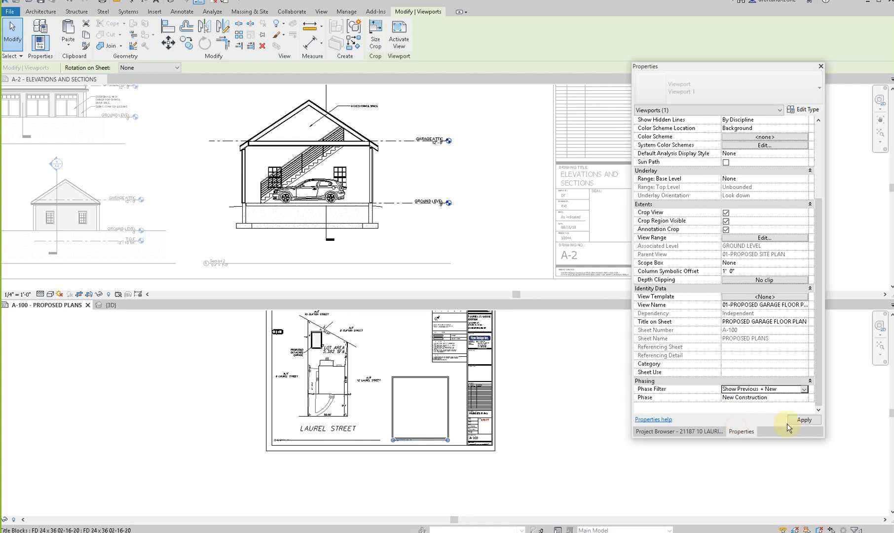
left_click(805, 389)
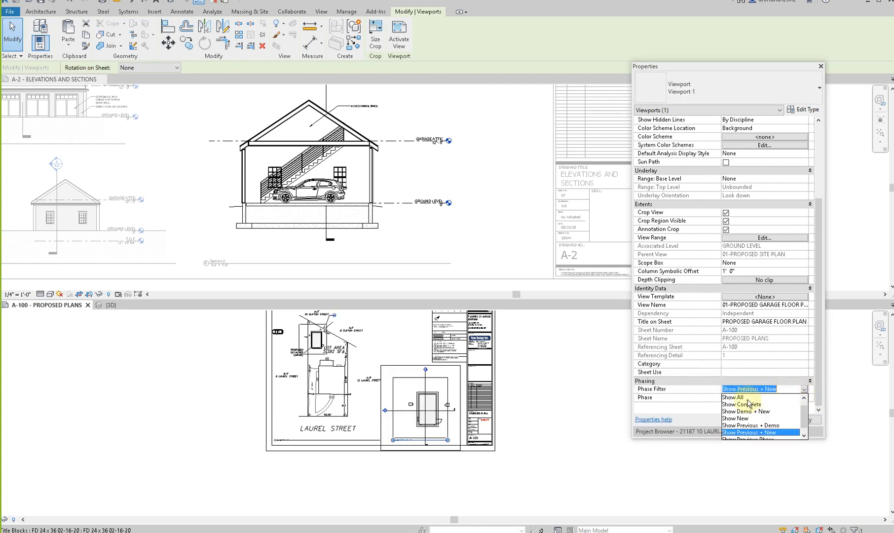
left_click(747, 405)
left_click(805, 419)
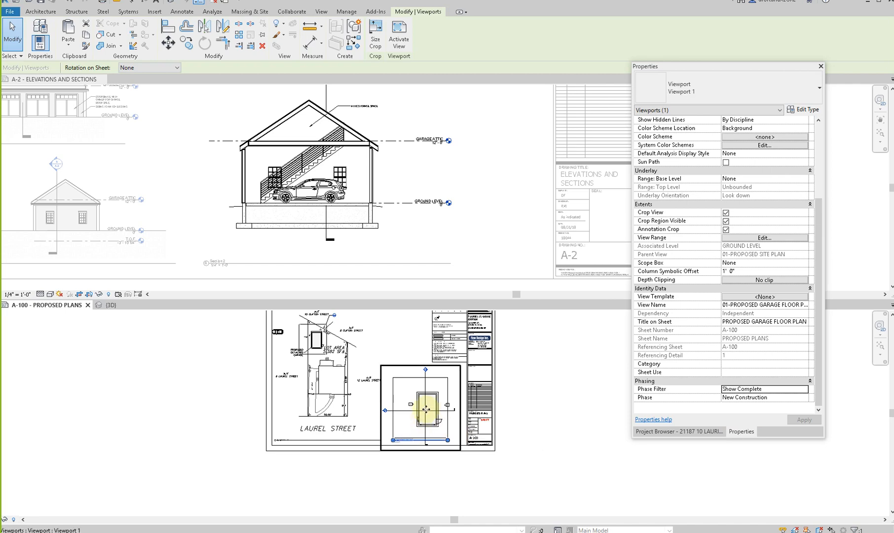
- Activate the proposed garage floor plan view on the sheet for editing
scroll(421, 431, "up", 8)
double_click(448, 444)
scroll(448, 444, "down", 3)
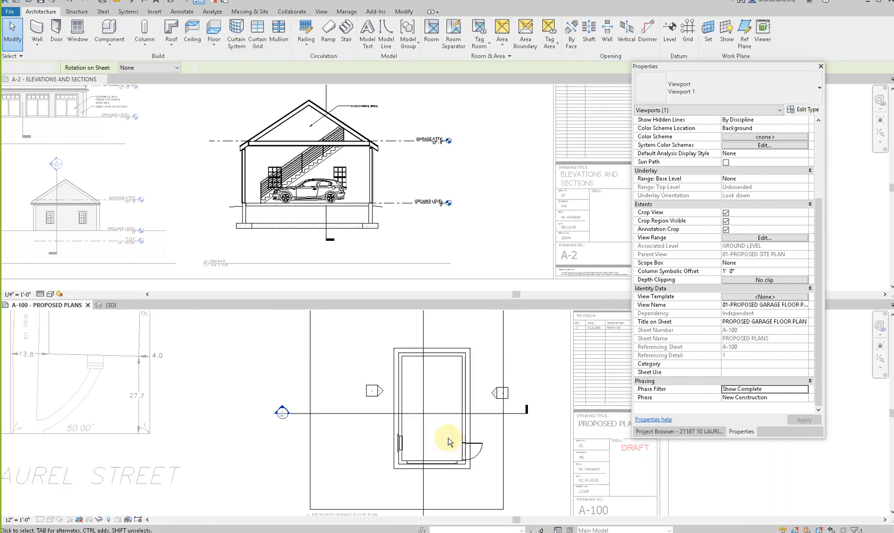
middle_click_drag(422, 454, 402, 503)
scroll(401, 503, "down", 1)
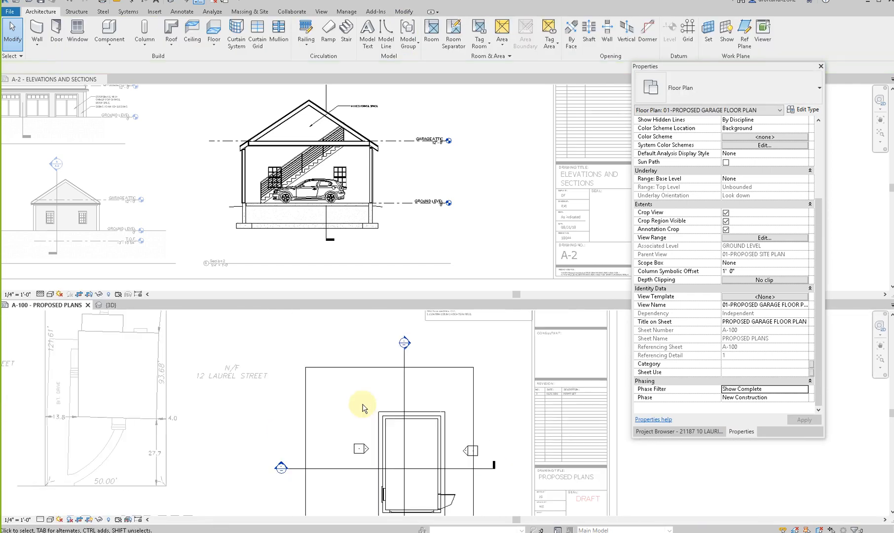
- Inspect the concrete foundation wall at the end of the garage opposite the garage door in the activated plan
scroll(363, 407, "up", 3)
left_click(408, 418)
scroll(409, 421, "up", 1)
scroll(408, 421, "up", 2)
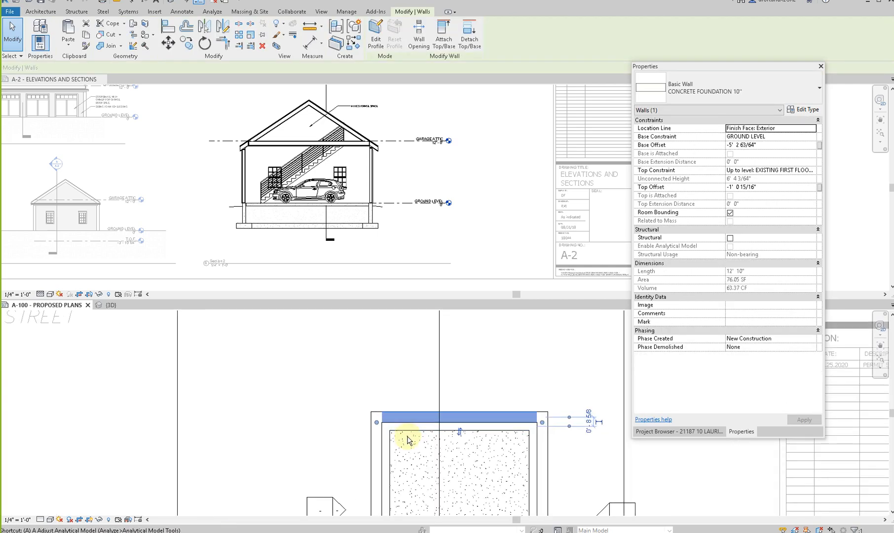
key("Escape")
scroll(409, 421, "down", 1)
scroll(387, 375, "down", 2)
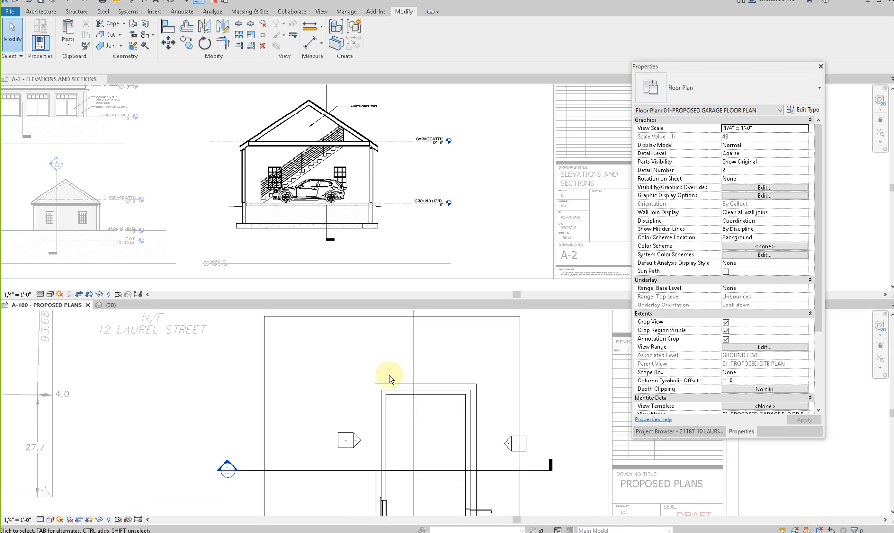
scroll(385, 393, "down", 4)
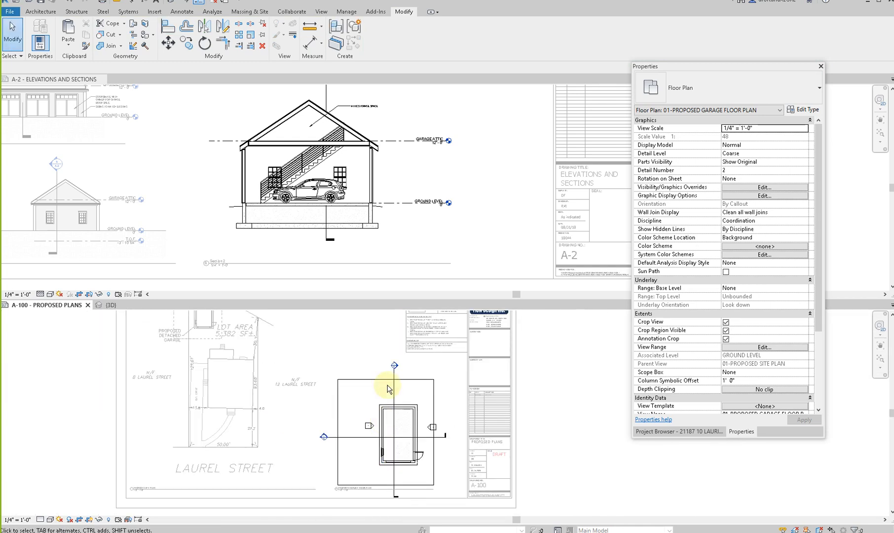
- Examine the Garage Attic and Ground Level lines and the eave framing in Section 2 of the sample project
left_click(500, 85)
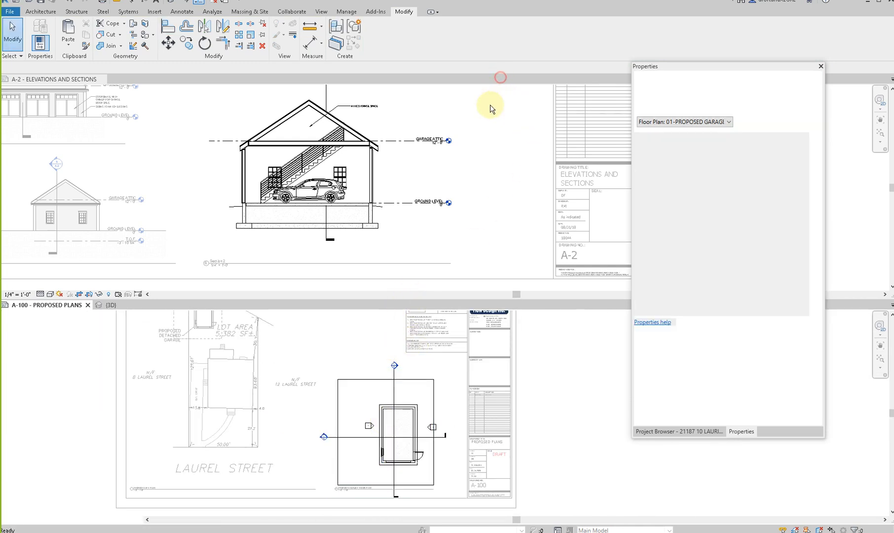
left_click(52, 111)
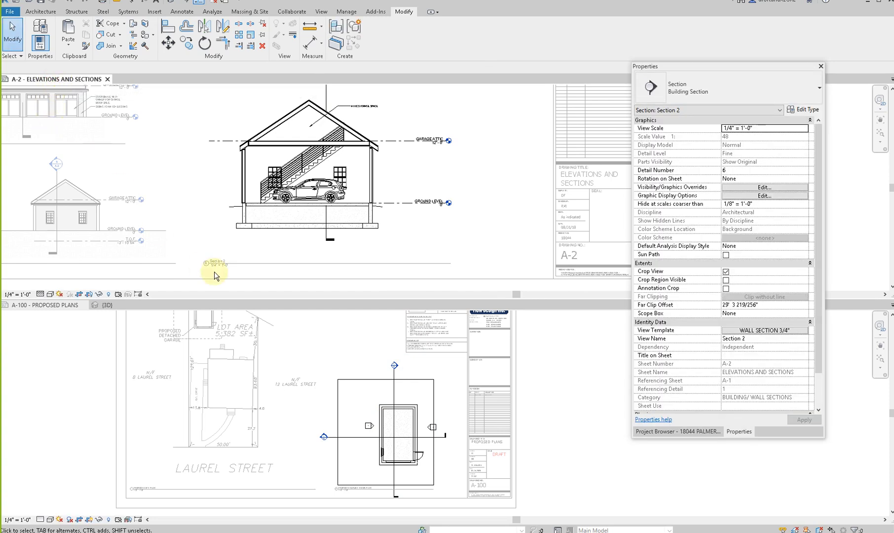
scroll(249, 263, "up", 5)
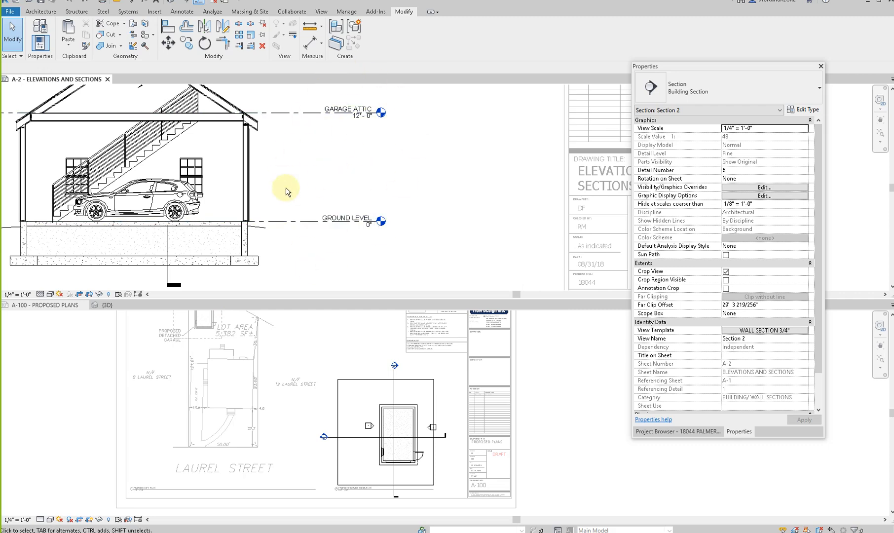
scroll(334, 126, "up", 5)
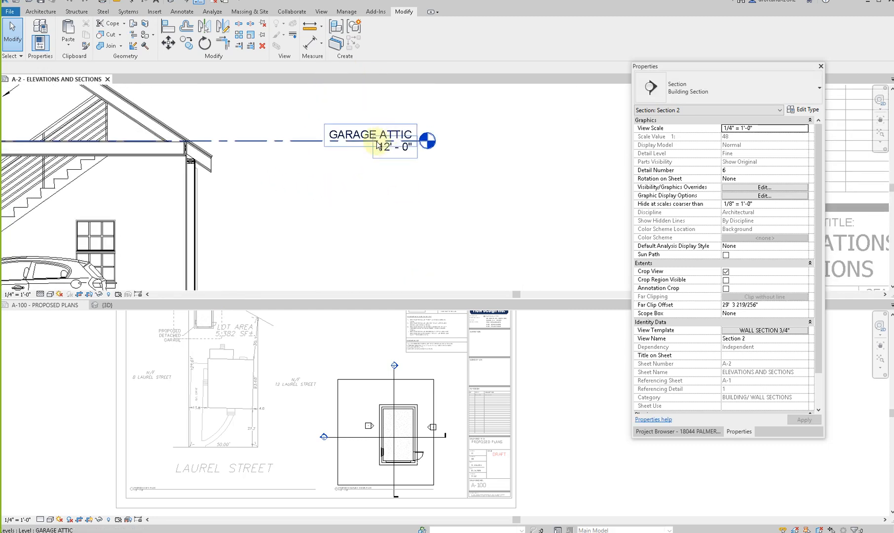
scroll(239, 170, "down", 3)
scroll(231, 173, "up", 4)
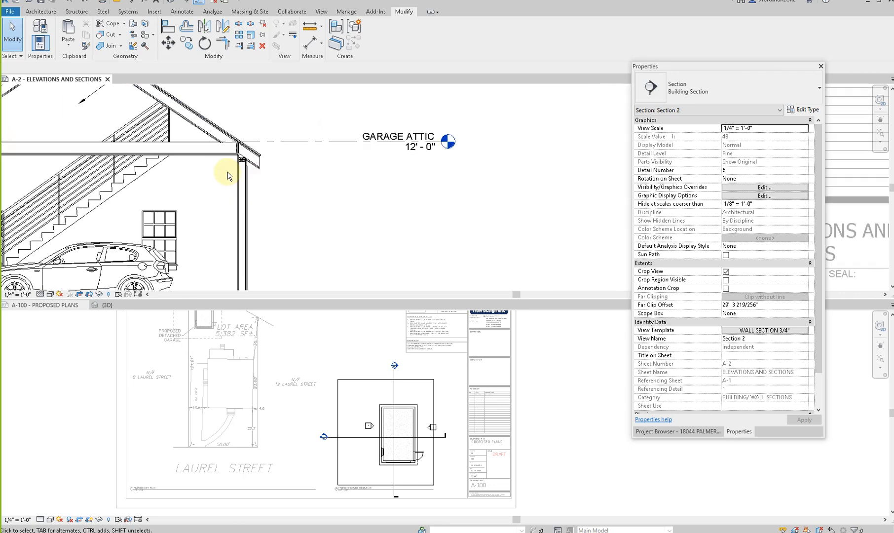
scroll(250, 166, "down", 3)
scroll(235, 164, "up", 4)
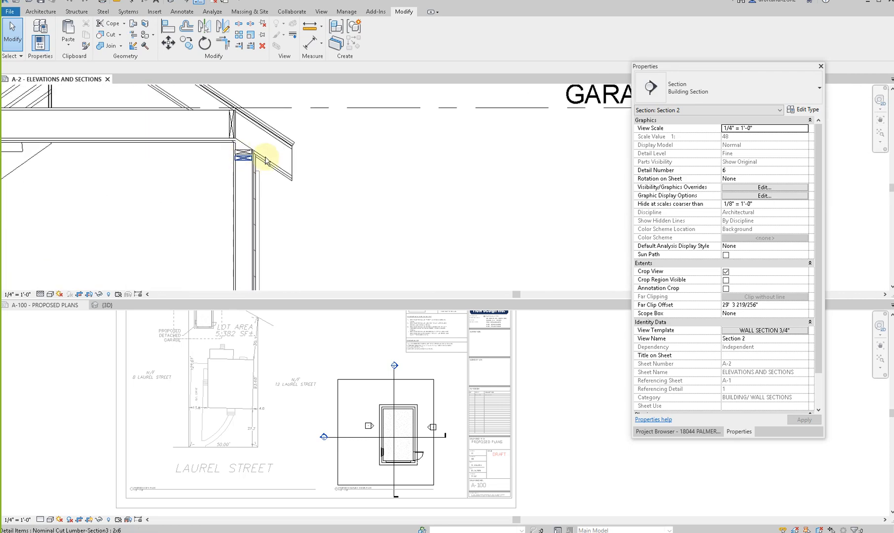
scroll(245, 163, "down", 5)
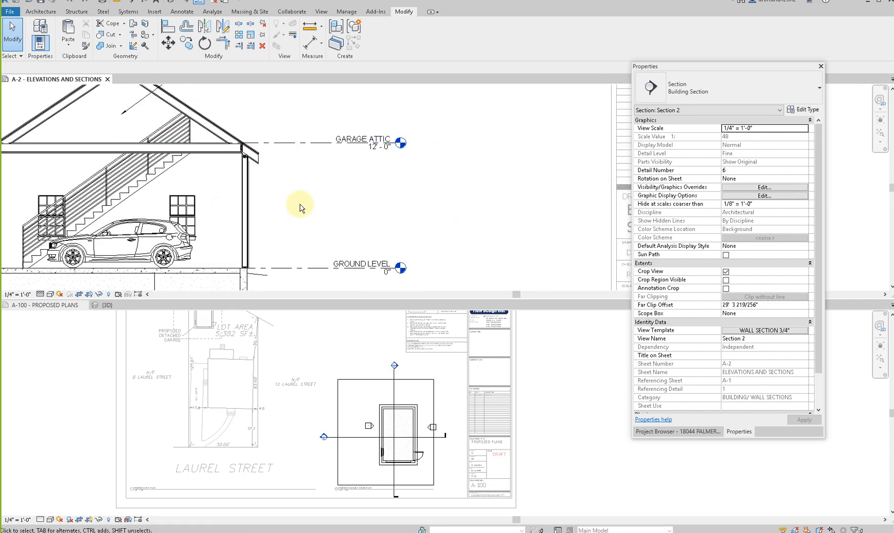
scroll(299, 206, "down", 2)
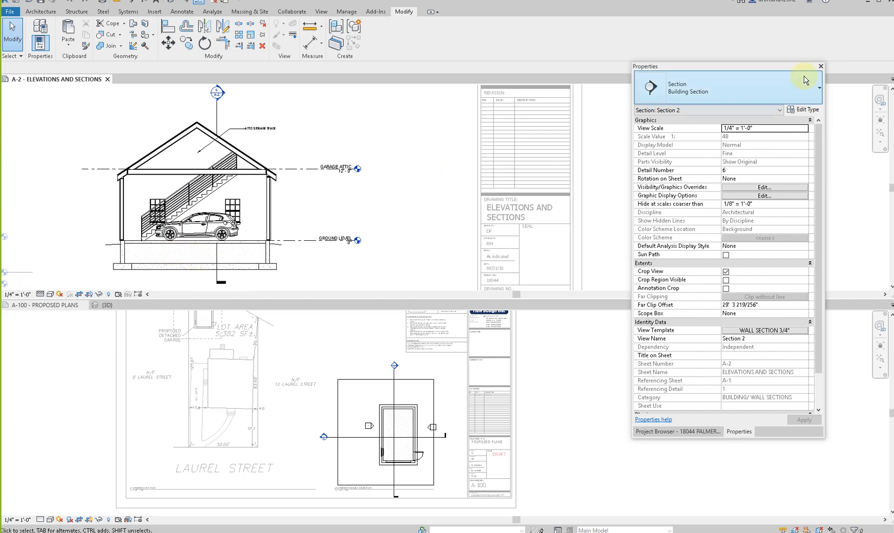
- Enlarge the A-100 Proposed Plans sheet to fill the drawing area and focus on the garage floor plan
left_click_drag(82, 115, 893, 316)
left_click(352, 333)
scroll(410, 190, "up", 3)
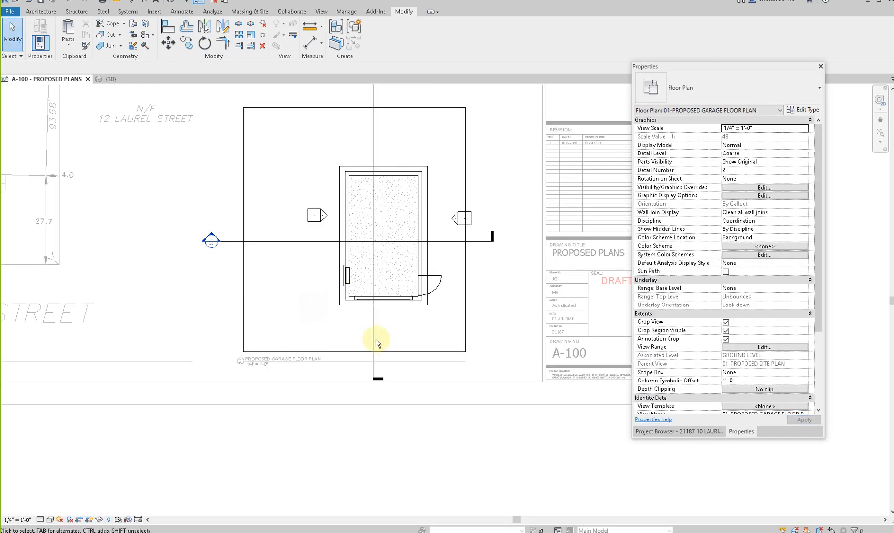
- Break the lengthwise section line through the garage, bring its head close to the building and trim both segments back to the end walls
left_click(373, 385)
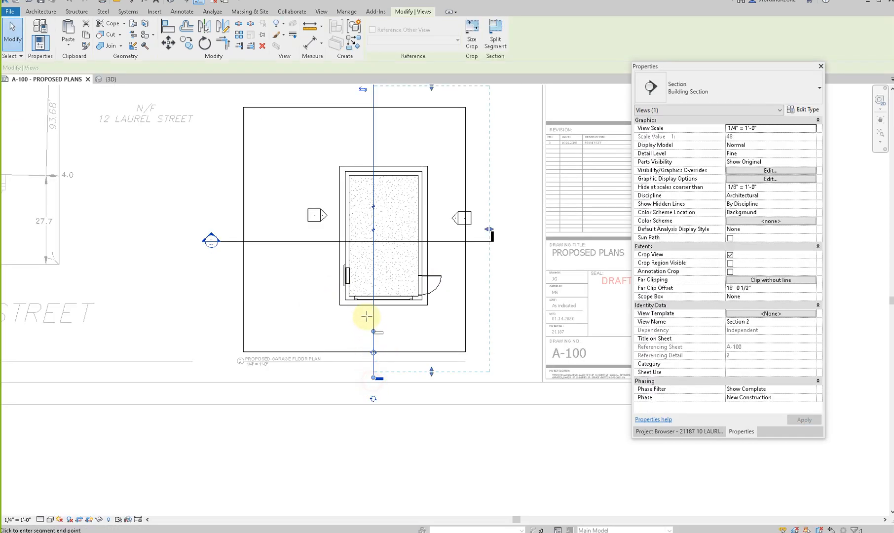
left_click_drag(367, 316, 367, 315)
middle_click_drag(373, 115, 373, 227)
scroll(373, 226, "down", 1)
left_click_drag(373, 197, 369, 329)
scroll(371, 329, "up", 2)
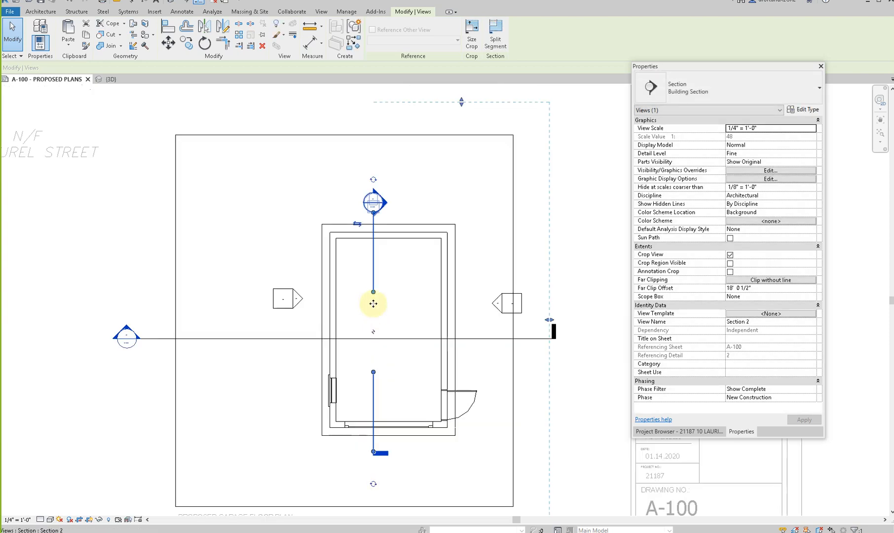
left_click_drag(371, 291, 395, 234)
left_click_drag(379, 373, 385, 430)
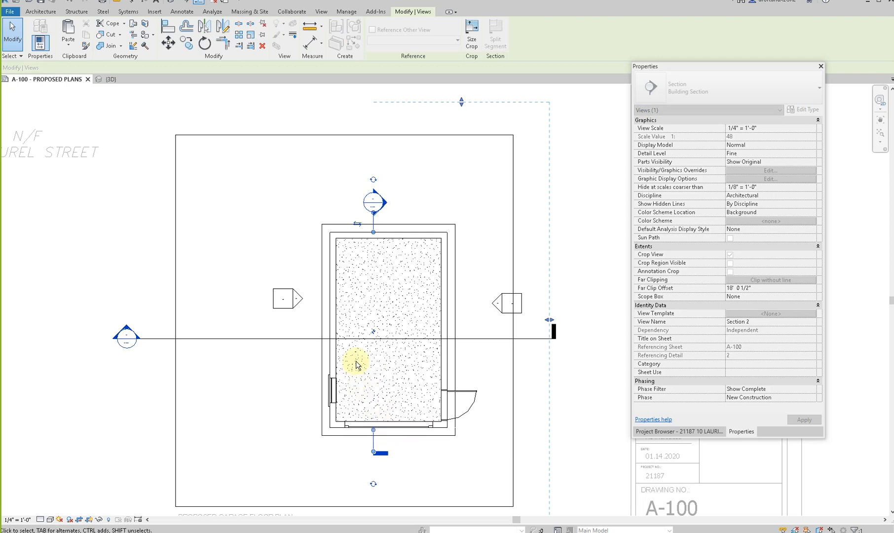
- Break the crosswise section line through the garage and bring its head and tail in close to the side walls
left_click(359, 339)
left_click_drag(412, 344, 449, 344)
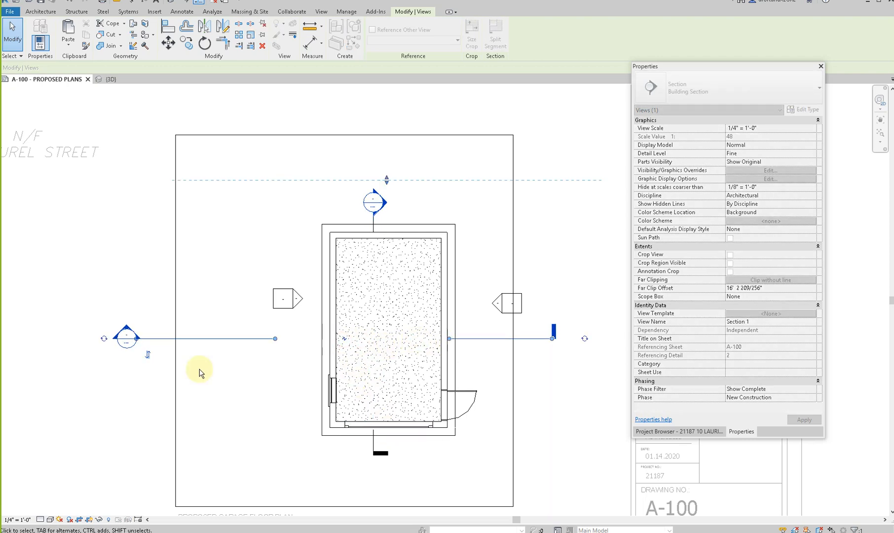
left_click_drag(153, 339, 327, 352)
left_click_drag(445, 341, 450, 341)
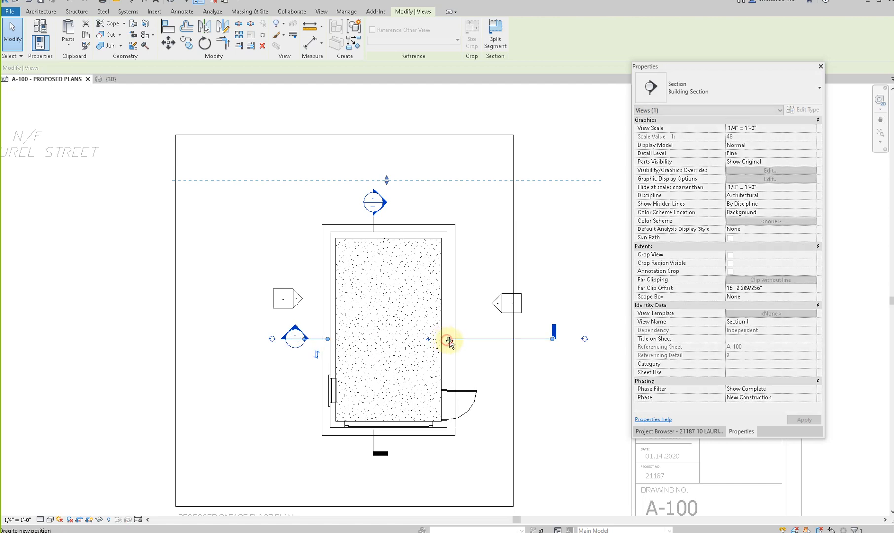
left_click_drag(550, 344, 506, 344)
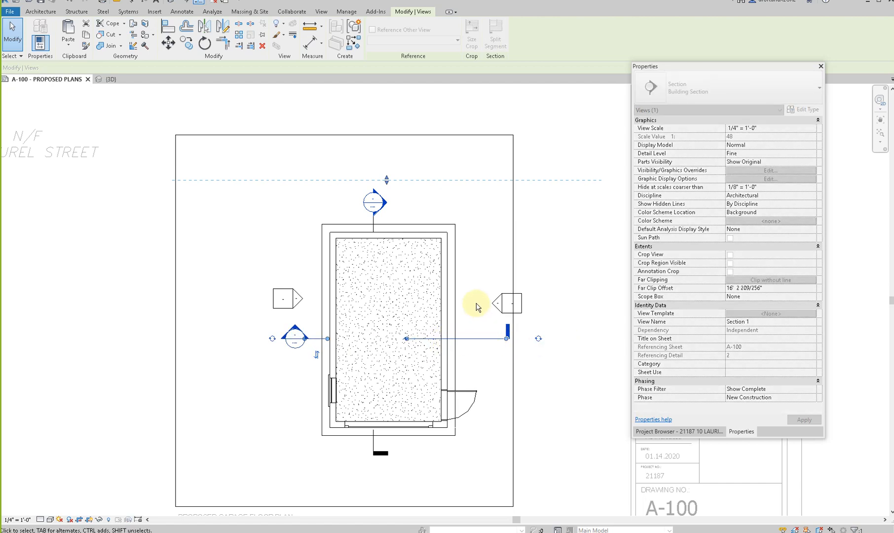
left_click(476, 303)
- Extend the garage floor plan's crop boundary downward past the sheet border and check the elevation marker beside the garage
scroll(477, 303, "down", 3)
left_click(413, 418)
scroll(413, 417, "down", 3)
left_click_drag(407, 417, 407, 471)
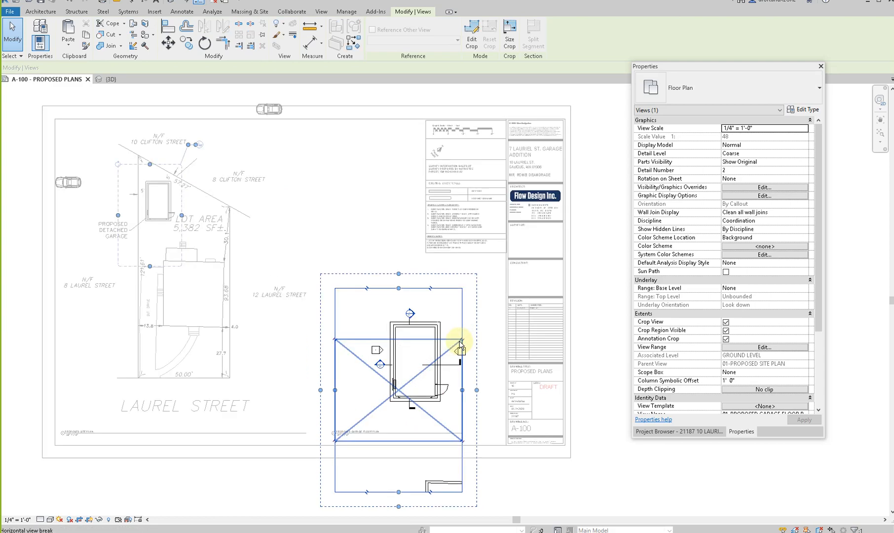
scroll(459, 350, "up", 3)
left_click(457, 350)
scroll(457, 360, "down", 3)
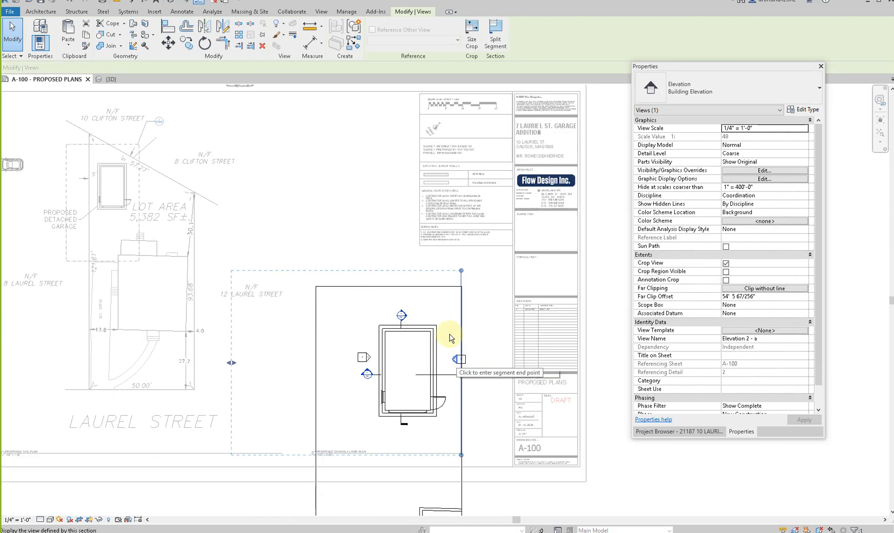
left_click(352, 351)
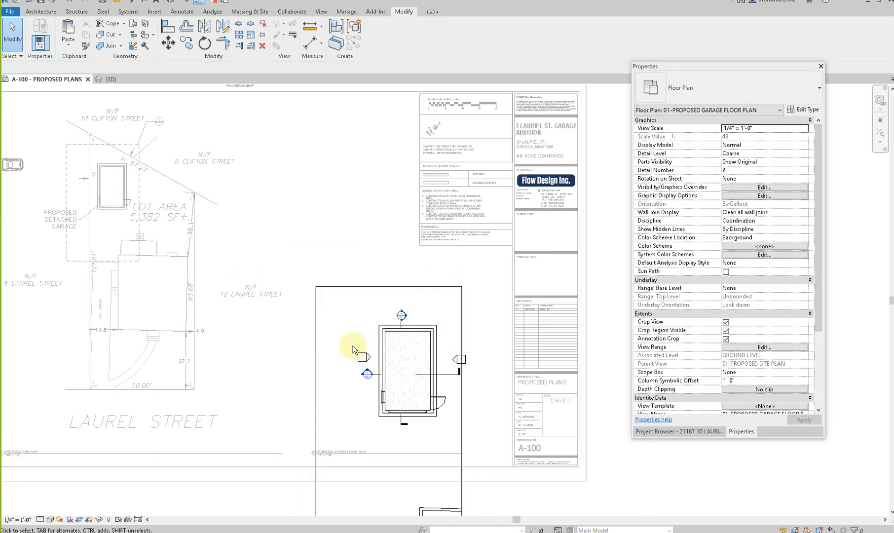
- Turn off cropping for the proposed garage floor plan view
scroll(352, 352, "down", 3)
scroll(393, 387, "up", 2)
scroll(393, 387, "up", 1)
scroll(393, 387, "down", 1)
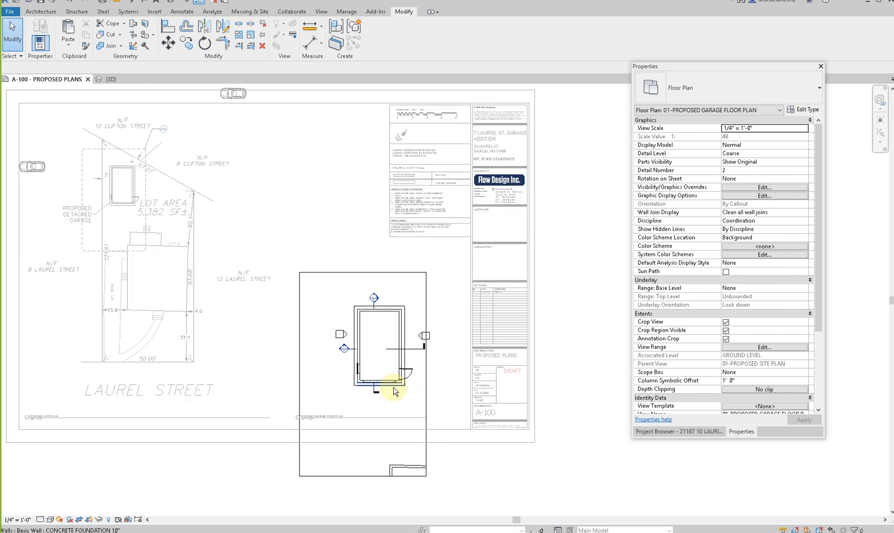
left_click(79, 519)
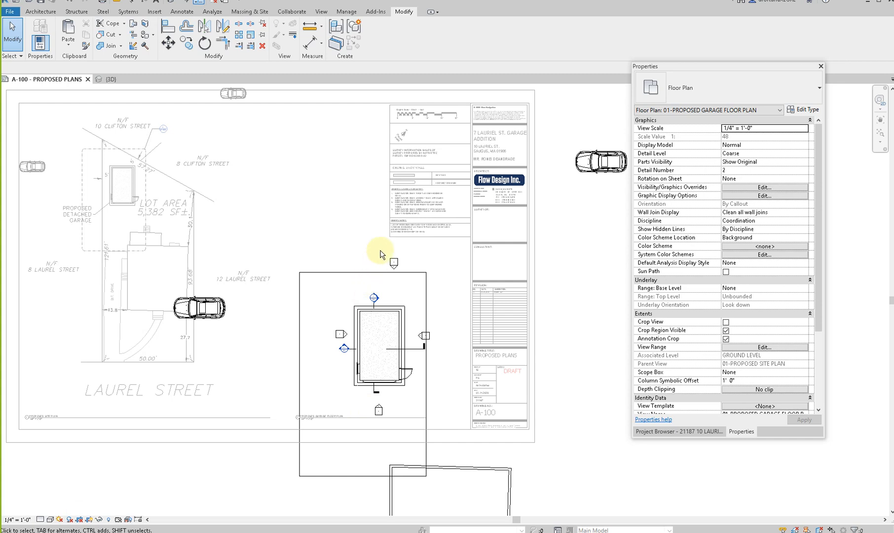
left_click_drag(406, 271, 405, 270)
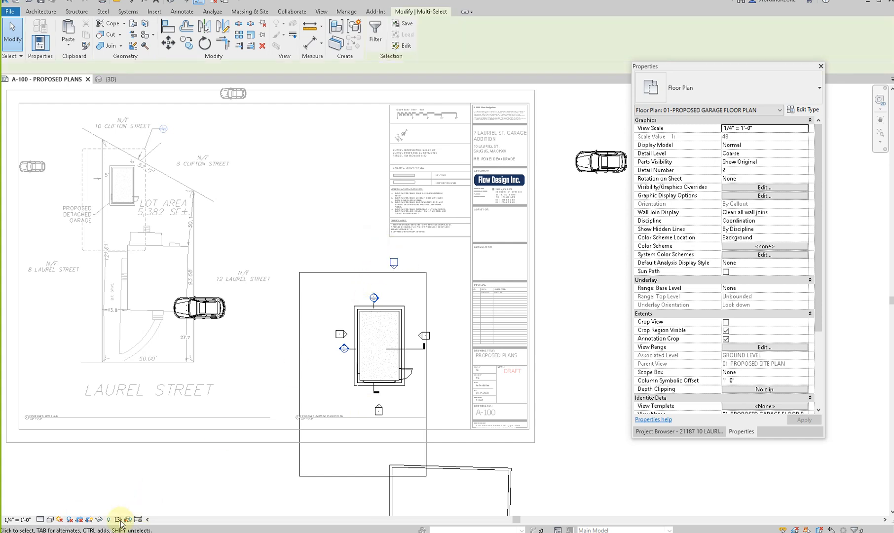
left_click(78, 522)
left_click(79, 521)
left_click(79, 522)
left_click(79, 522)
- Move the car from outside the sheet onto the garage slab, rotated to face away from the garage door, and delete the other car
left_click_drag(600, 162, 375, 354)
key("space")
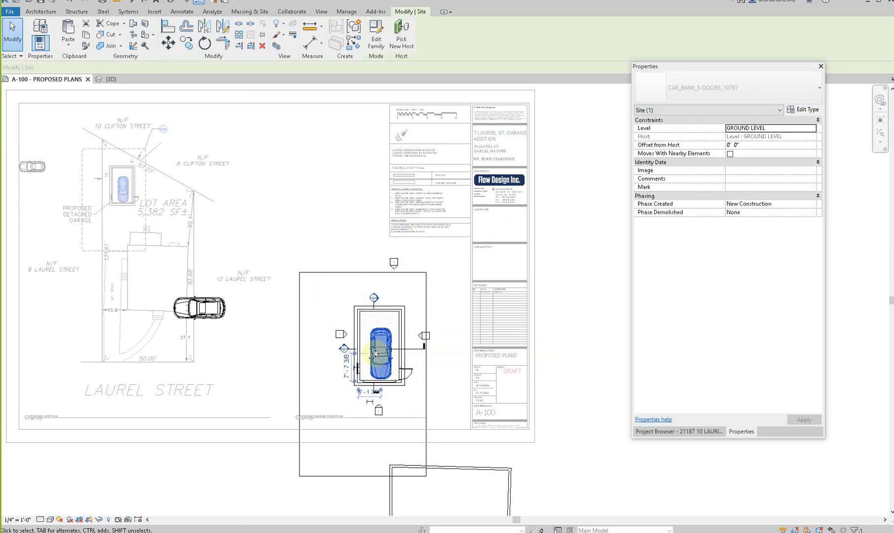
key("space")
key("space")
scroll(376, 353, "up", 3)
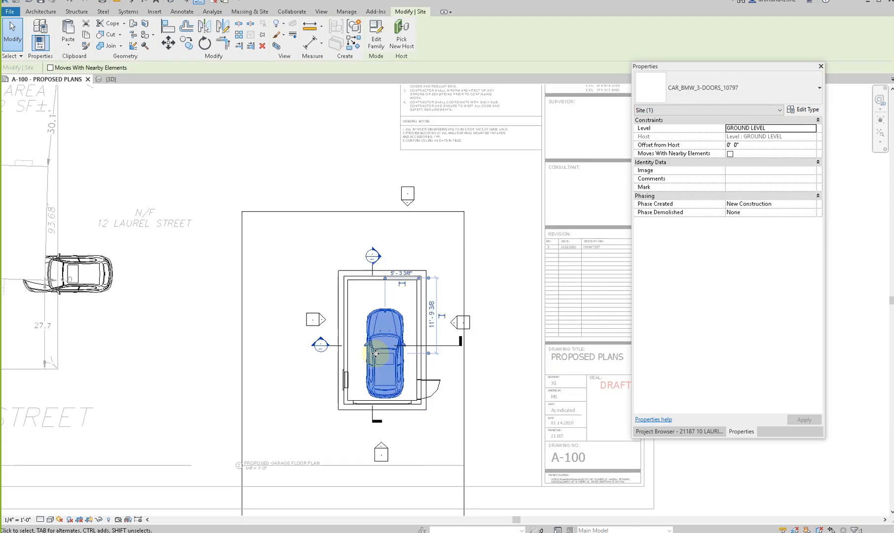
left_click_drag(380, 347, 377, 335)
key("space")
key("space")
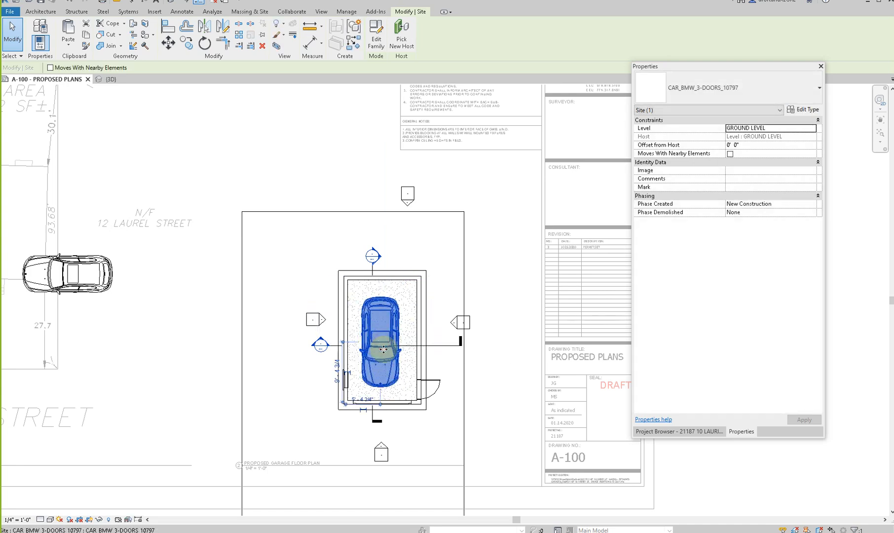
key("space")
key("space")
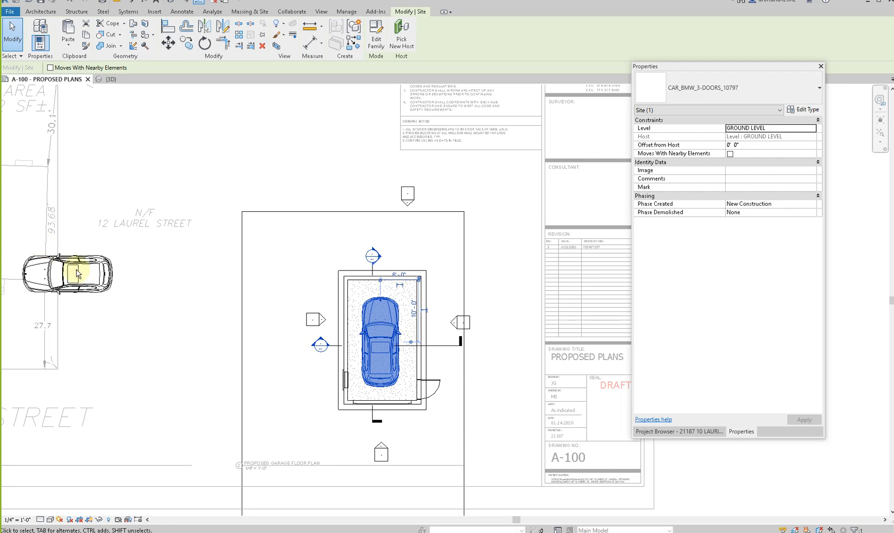
left_click(88, 273)
key("Delete")
- Move the elevation markers at both ends of the garage and on its swing-door side closer to the walls
left_click(347, 161)
left_click_drag(347, 161, 437, 227)
mouse_move(405, 193)
left_mouse_down()
mouse_move(345, 439)
mouse_move(385, 469)
mouse_move(397, 440)
left_mouse_up()
left_click_drag(443, 293, 472, 333)
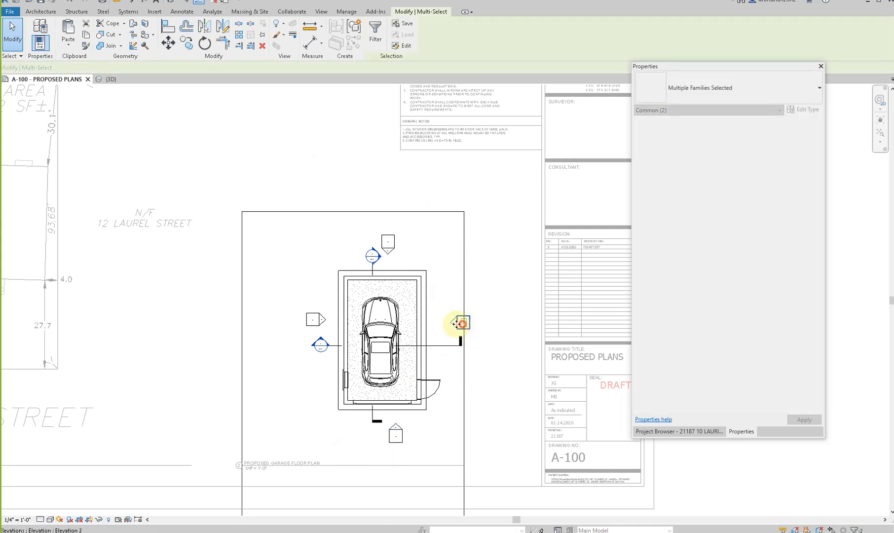
left_click(319, 355)
scroll(320, 355, "down", 2)
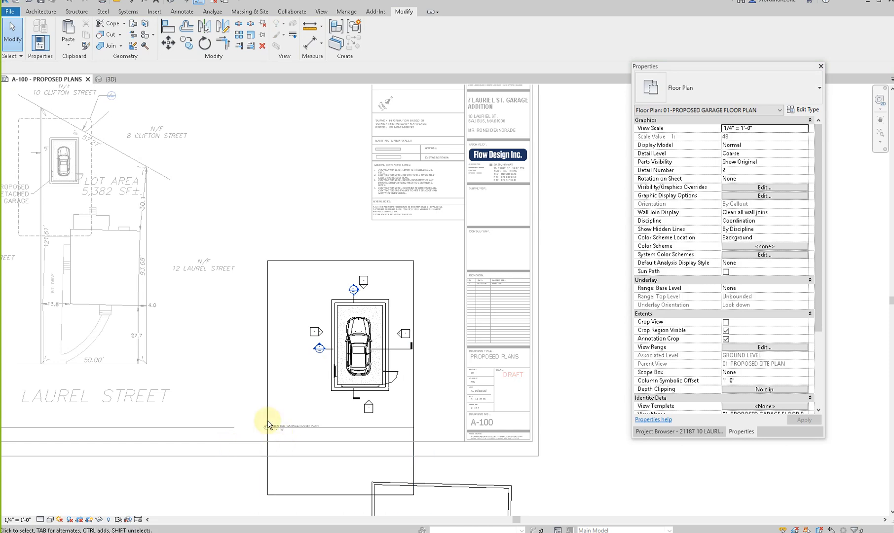
- Pull the left and bottom crop boundaries in around the garage and its markers, and restore cropping with the crop region hidden
left_click(271, 375)
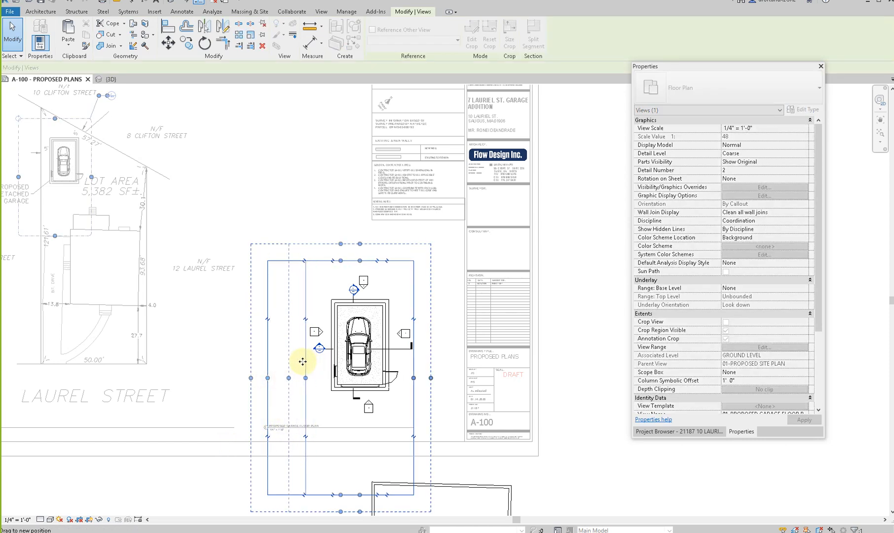
left_click_drag(302, 361, 305, 362)
left_click_drag(358, 493, 365, 418)
key("Escape")
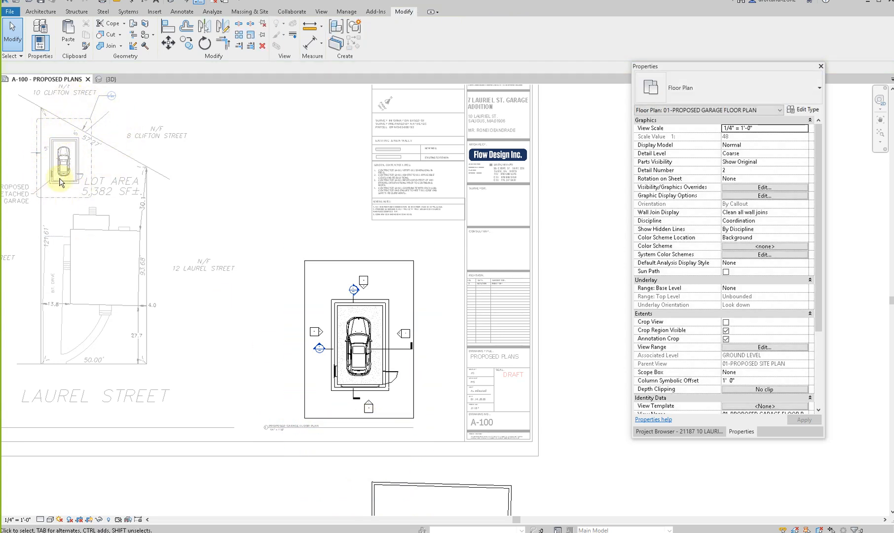
left_click(80, 520)
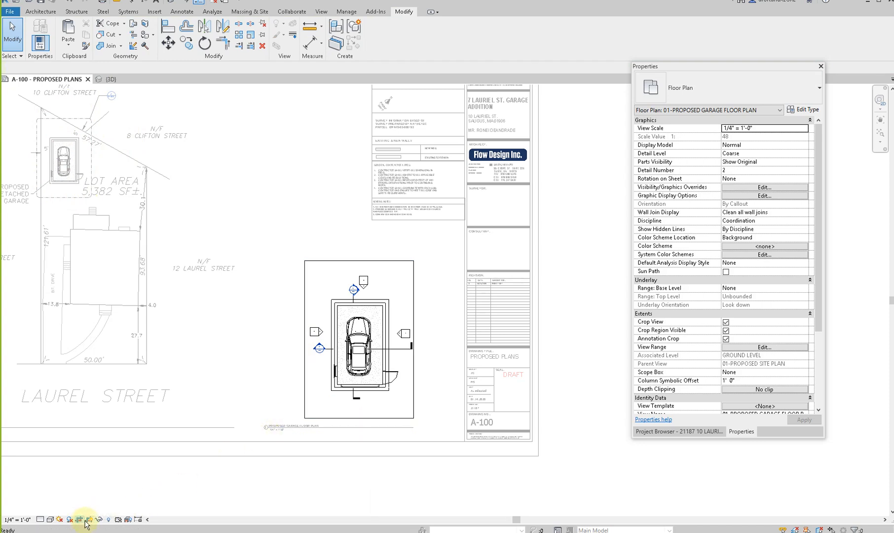
left_click(89, 519)
- Trim the broken ends of both section lines back to the garage's outer wall edges and deactivate the plan view
scroll(419, 355, "up", 3)
left_click(328, 345)
left_click(329, 347)
key("Escape")
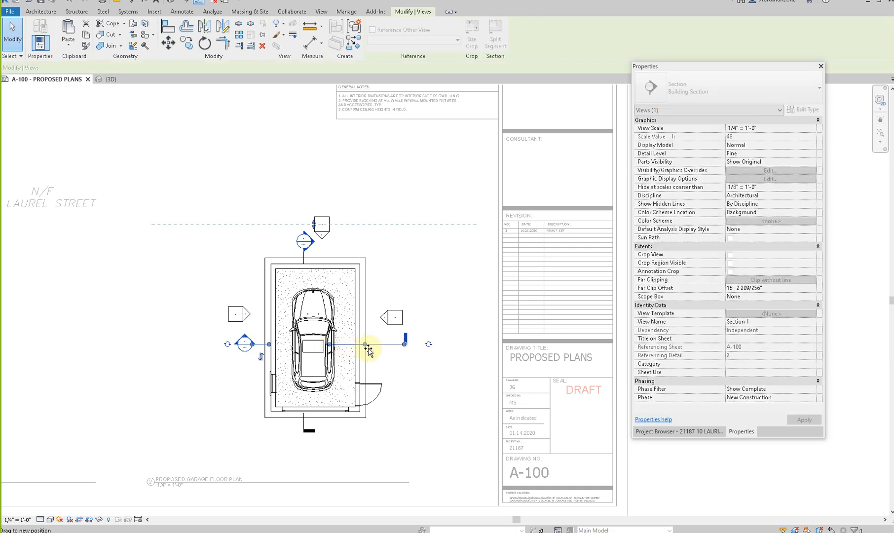
left_click(260, 345)
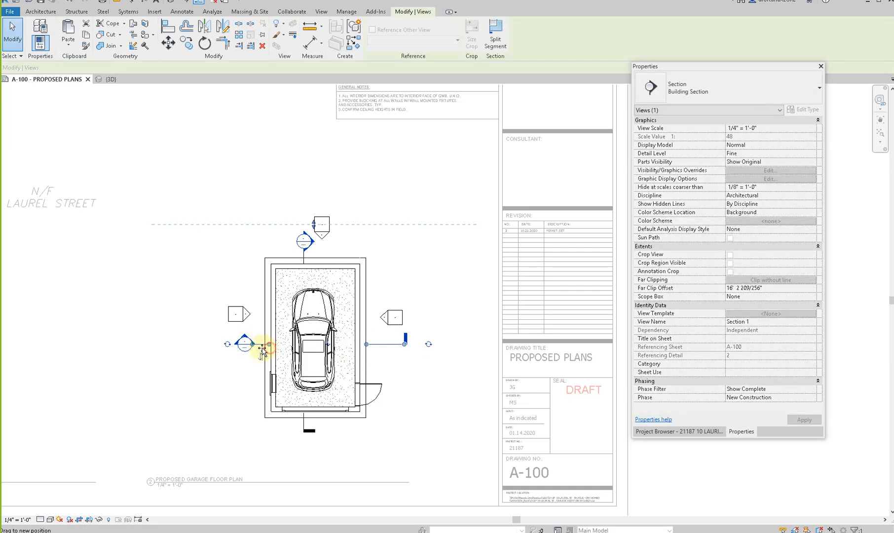
key("Escape")
left_click(304, 257)
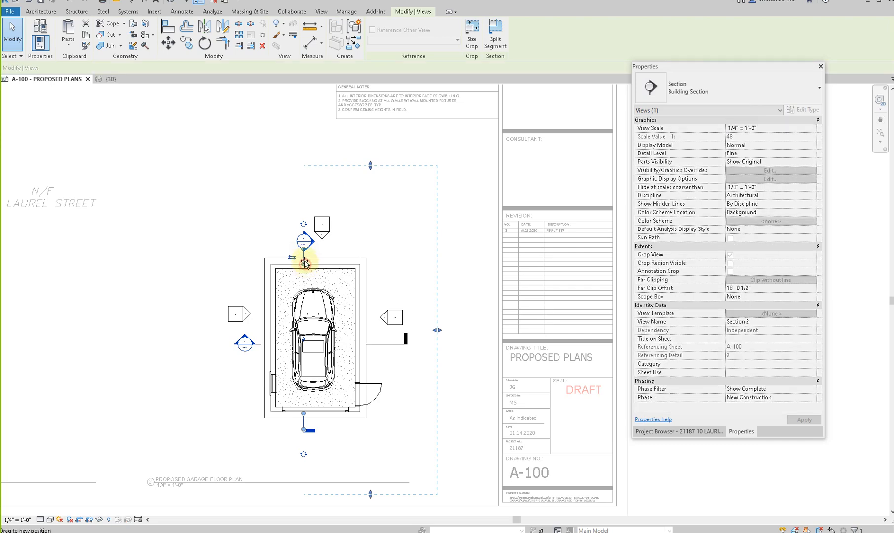
key("Escape")
scroll(321, 349, "down", 3)
key("v")
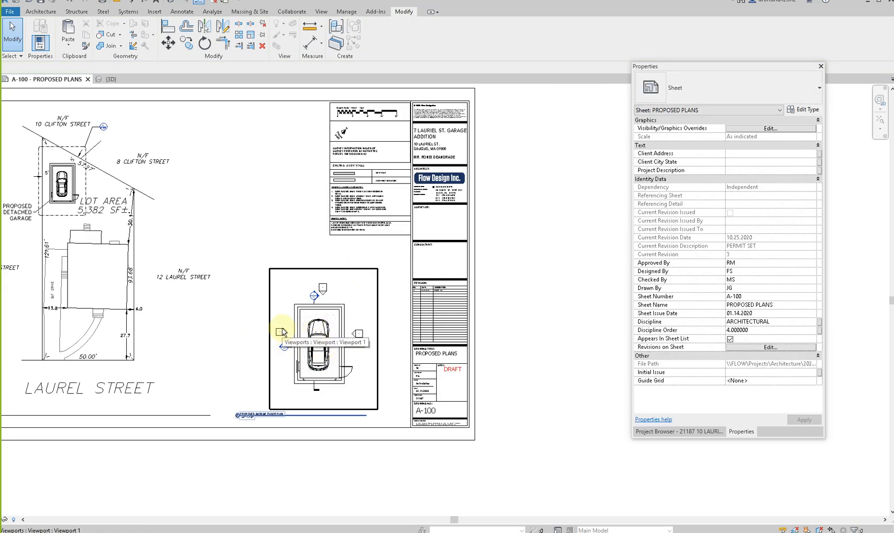
- Open sheet A-103 Proposed Roof Plan and compare it with sheet A-100 Proposed Plans
left_click(681, 432)
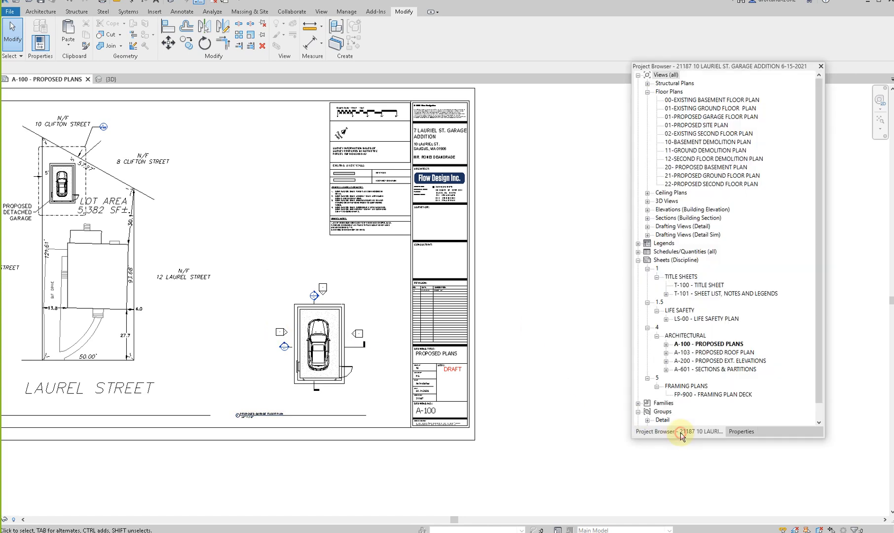
left_click(713, 353)
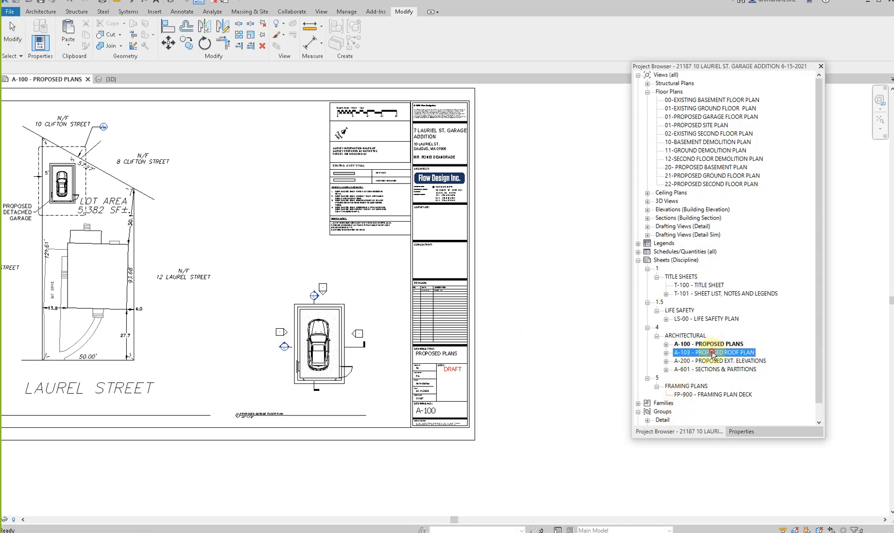
double_click(711, 352)
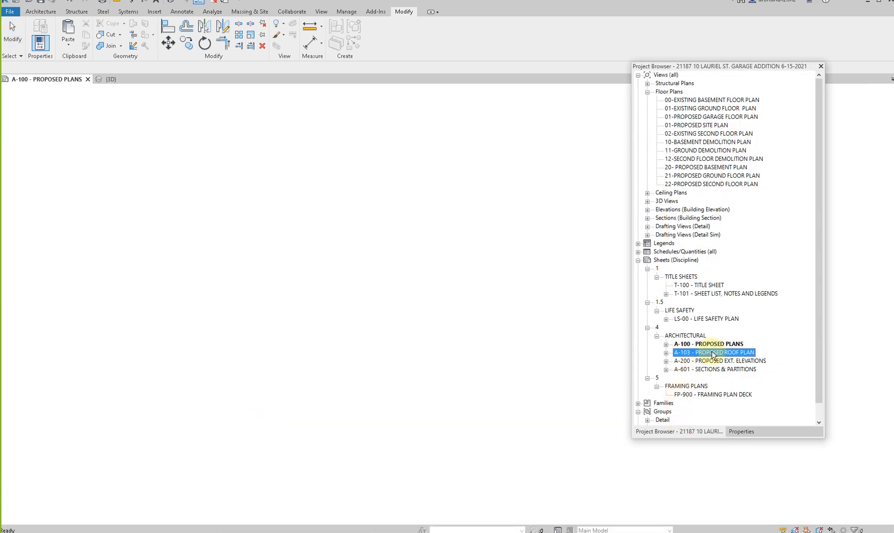
double_click(708, 344)
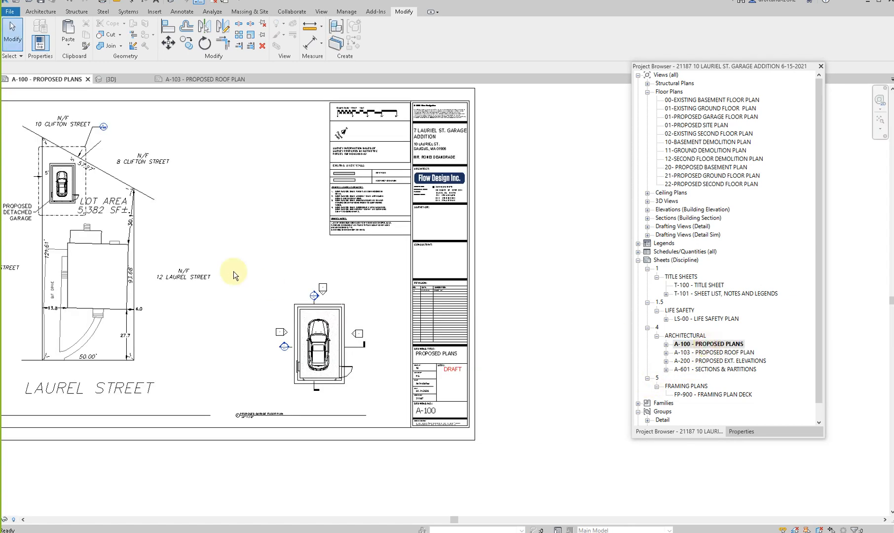
right_click(689, 346)
double_click(706, 354)
right_click(707, 356)
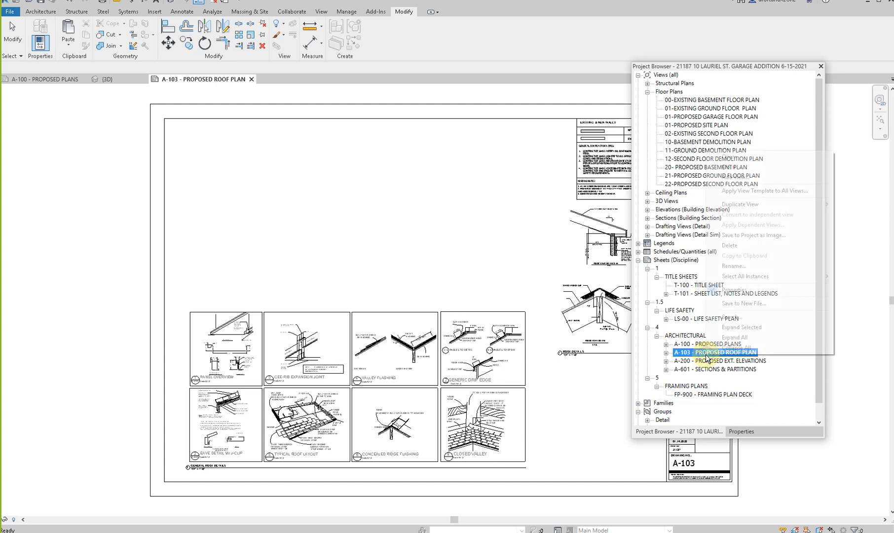
left_click(740, 266)
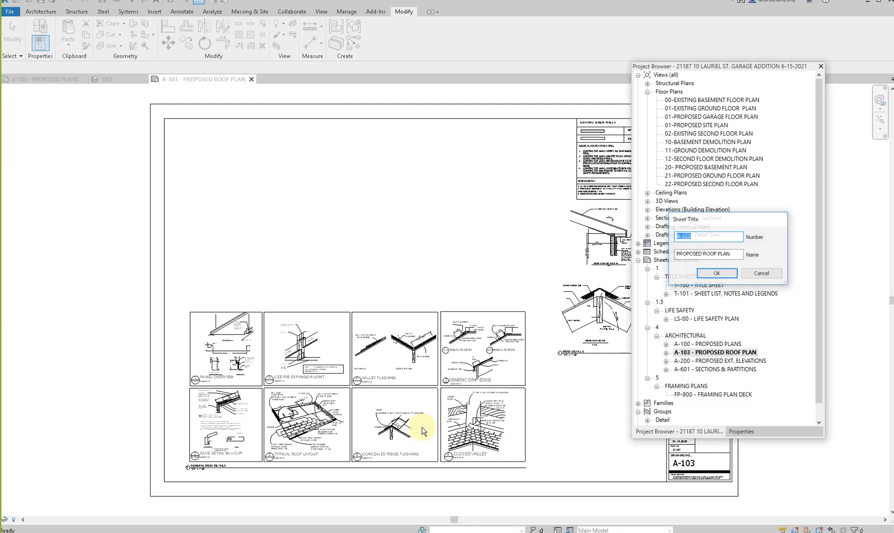
key("Escape")
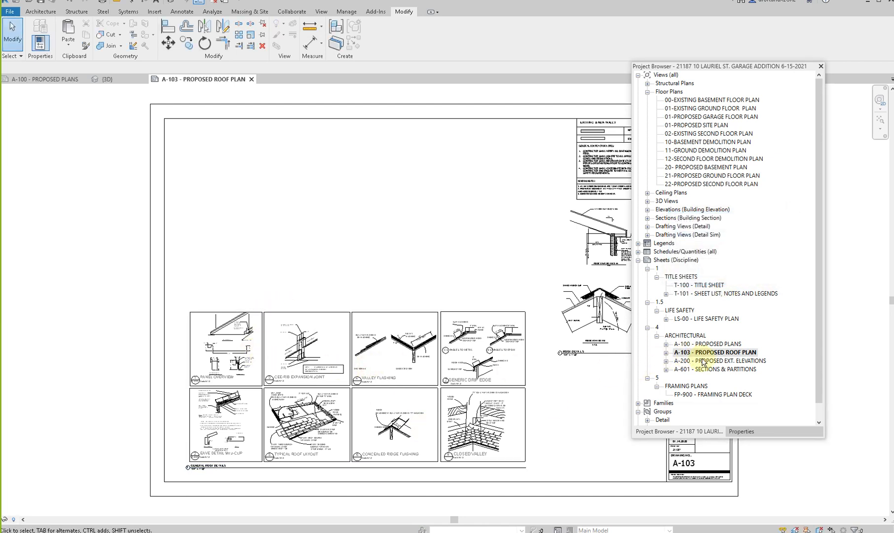
- Check sheet A-200, return to A-100 and move A-103's General Roof Details drafting view onto it, above the sheet border
double_click(703, 361)
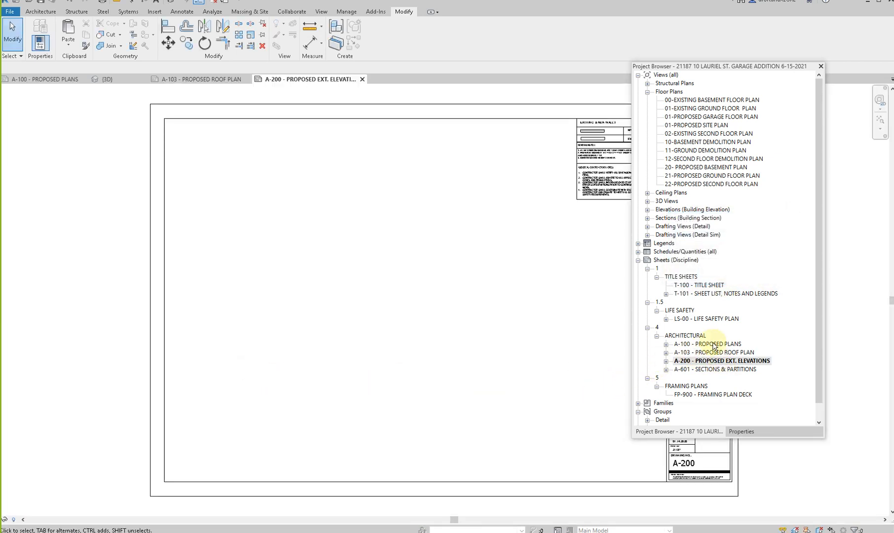
double_click(707, 345)
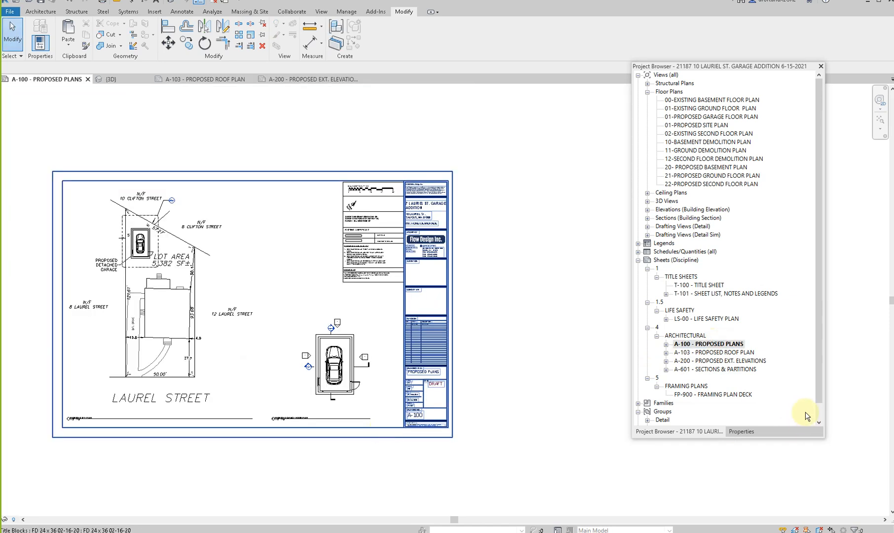
left_click(666, 353)
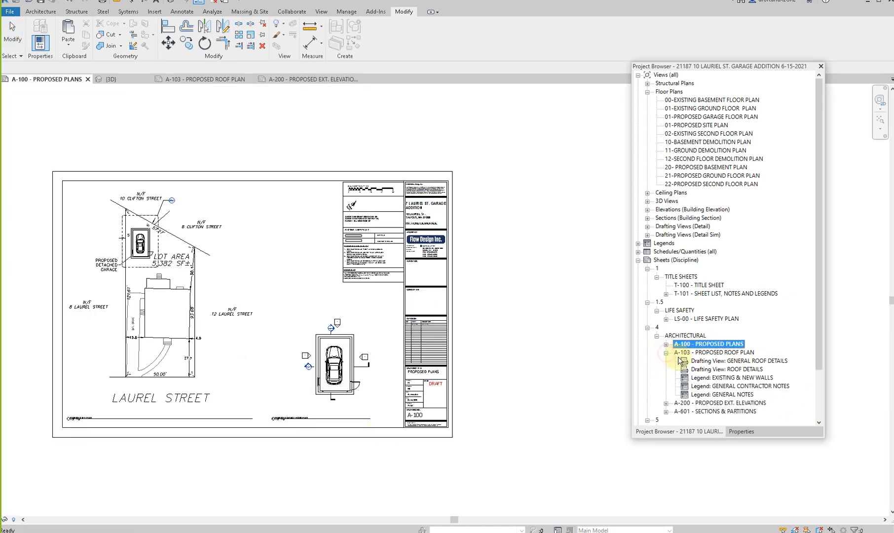
left_click(727, 363)
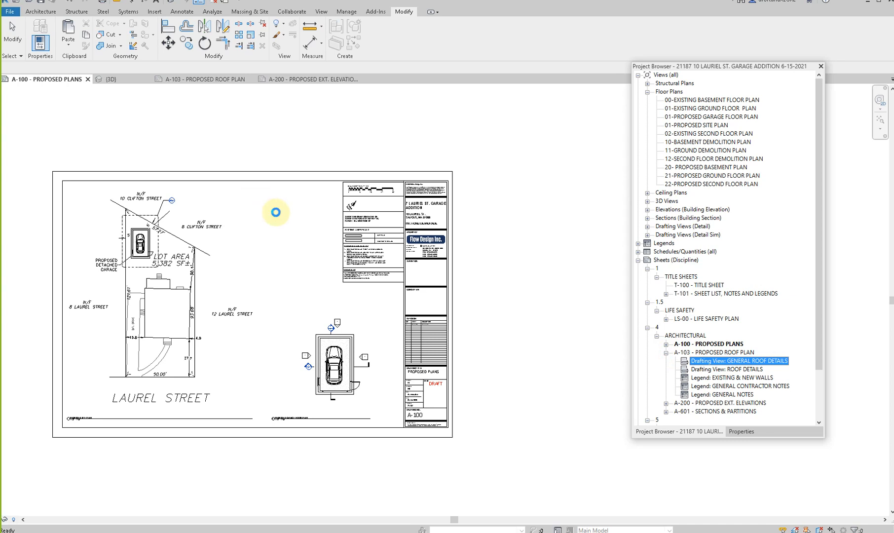
left_click_drag(276, 212, 276, 213)
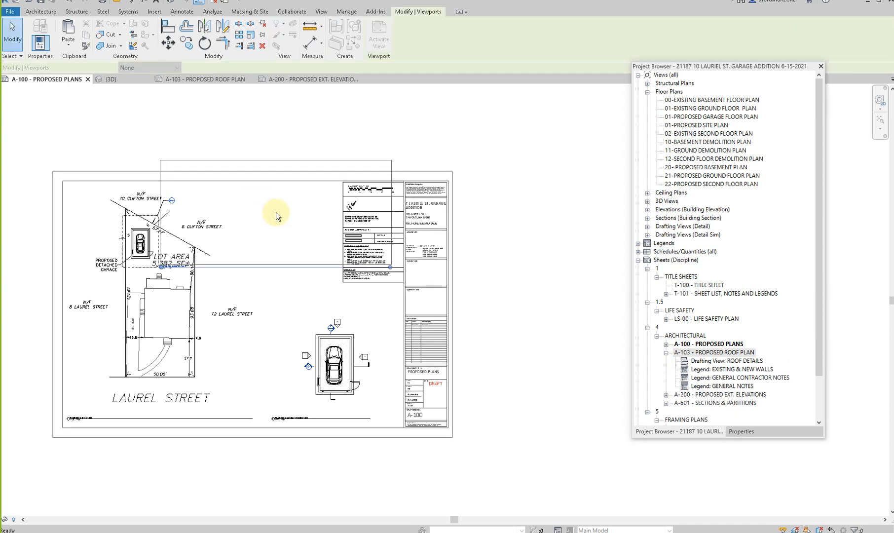
left_click_drag(296, 236, 312, 131)
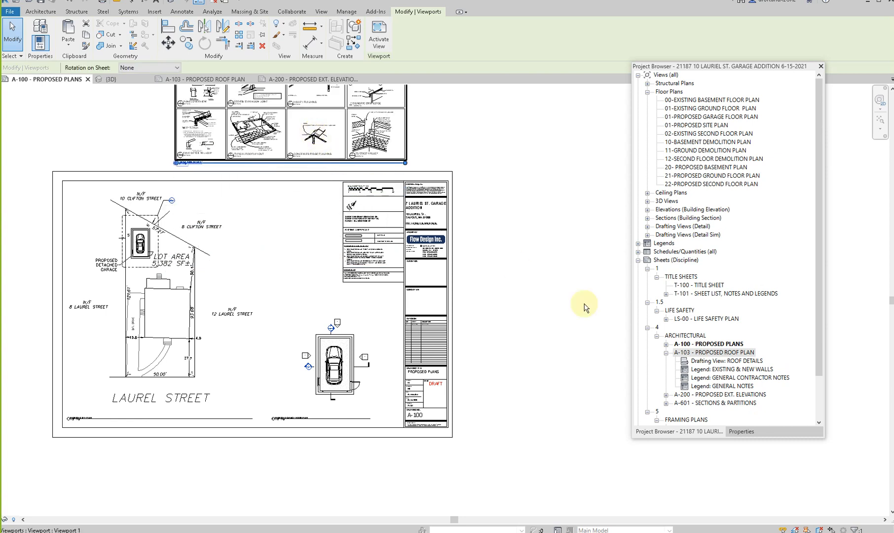
- Move A-103's Roof Details drafting view onto sheet A-100, outside the border beside the title block's upper corner
left_click(717, 369)
left_click(718, 361)
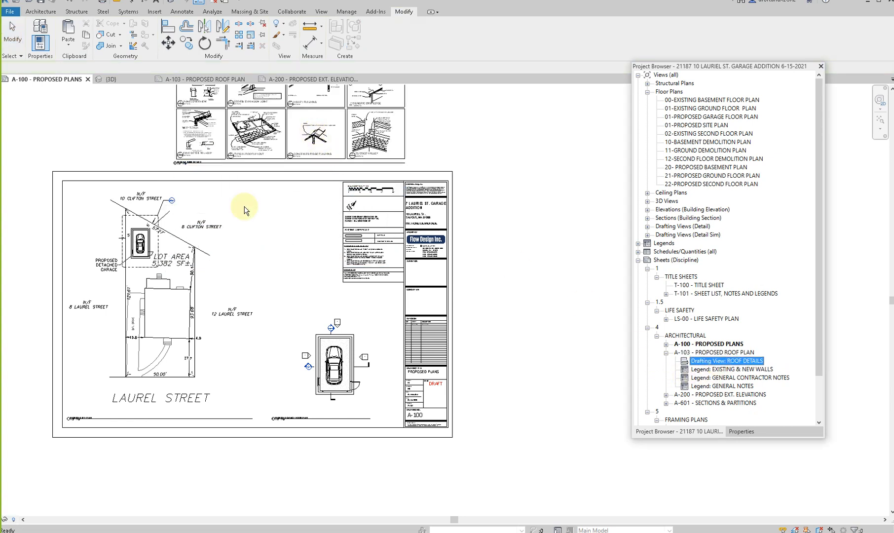
left_click(484, 150)
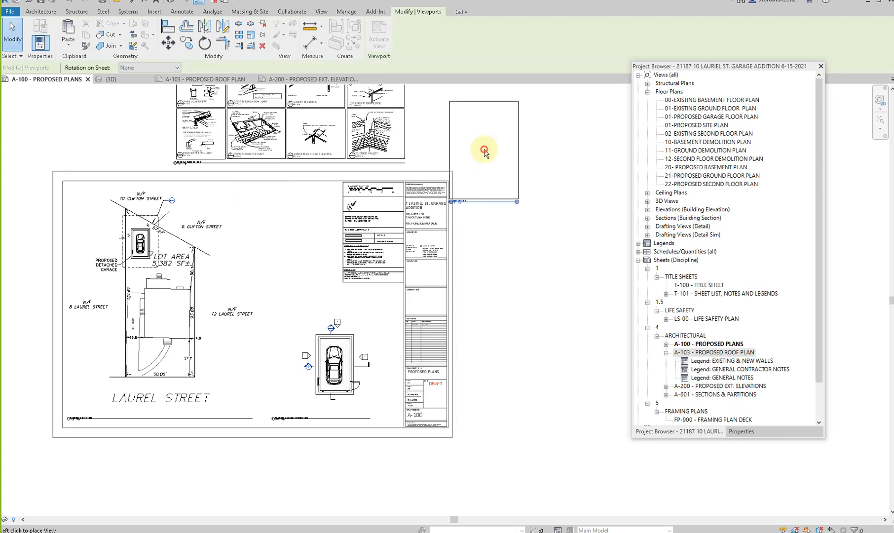
- Try to place A-103's Existing & New Walls, General Contractor Notes and General Notes legends on sheet A-100
left_click(727, 363)
left_click_drag(559, 270, 556, 267)
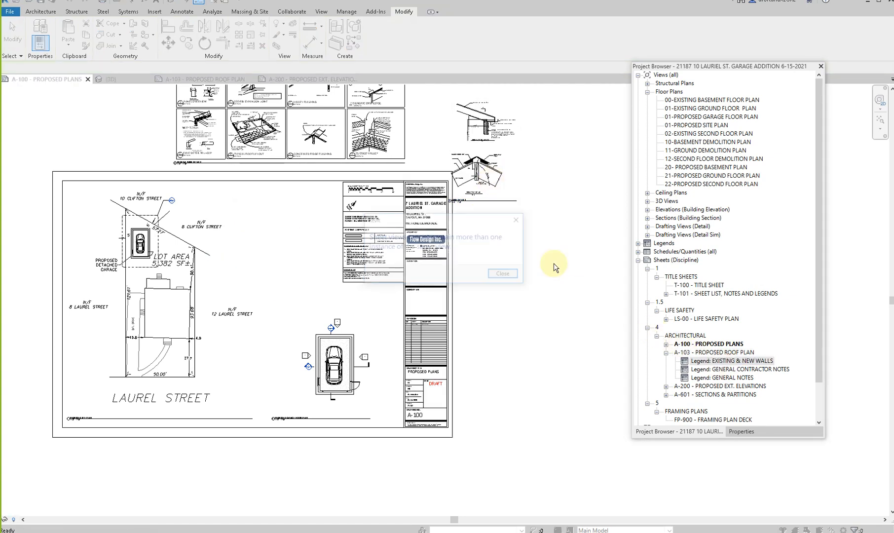
left_click(499, 279)
left_click(726, 370)
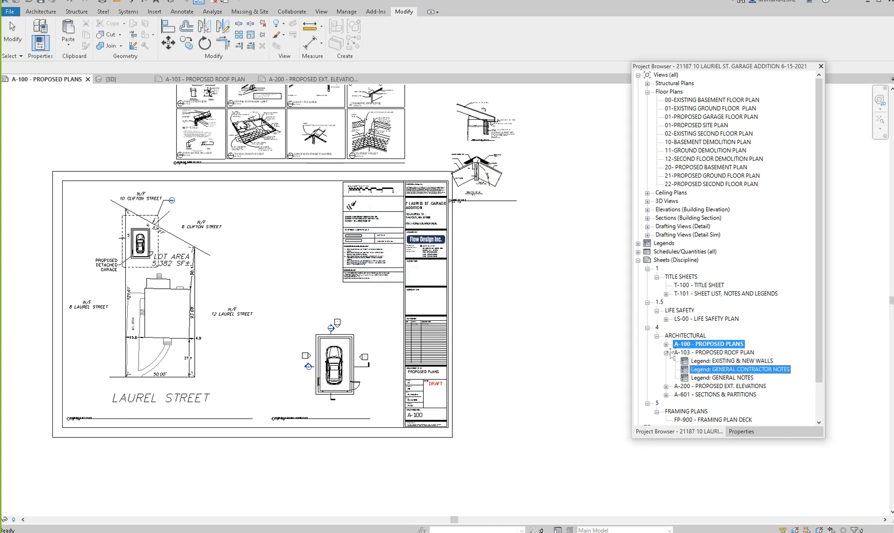
left_click_drag(508, 272, 505, 267)
left_click(503, 274)
left_click_drag(726, 377, 516, 256)
left_click(502, 276)
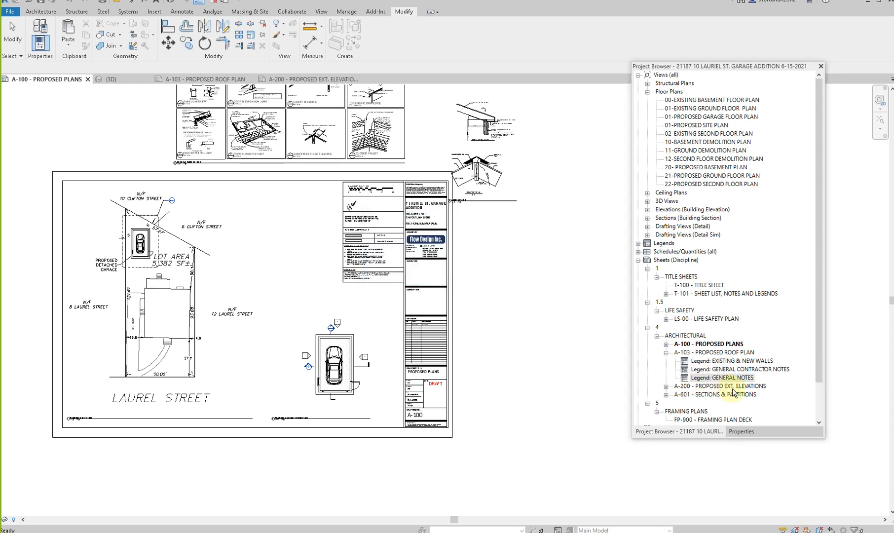
- Open sheet A-103 Proposed Roof Plan to check it and delete the sheet from the project
left_click(708, 352)
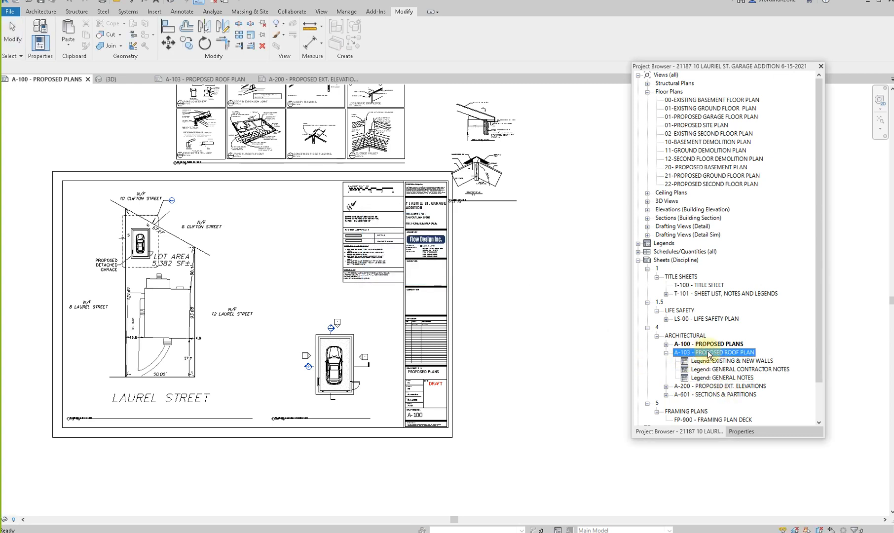
double_click(708, 352)
right_click(709, 352)
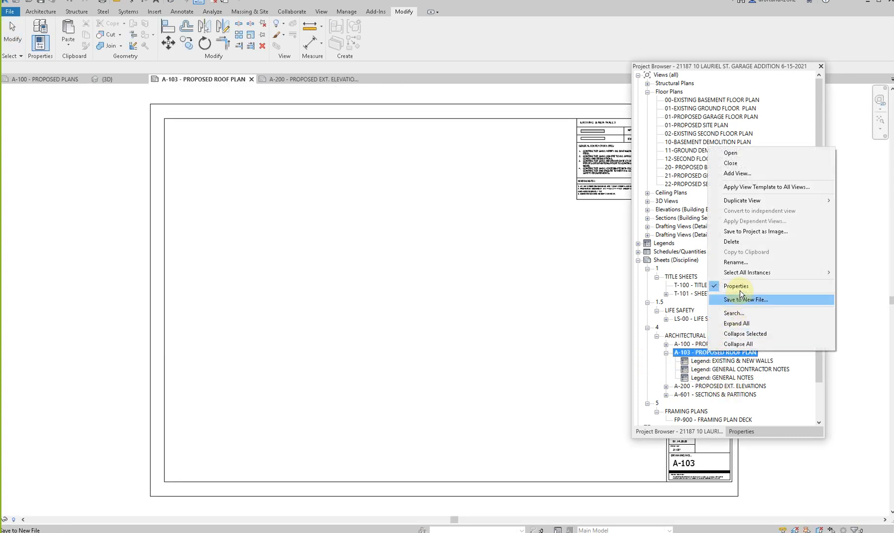
left_click(745, 267)
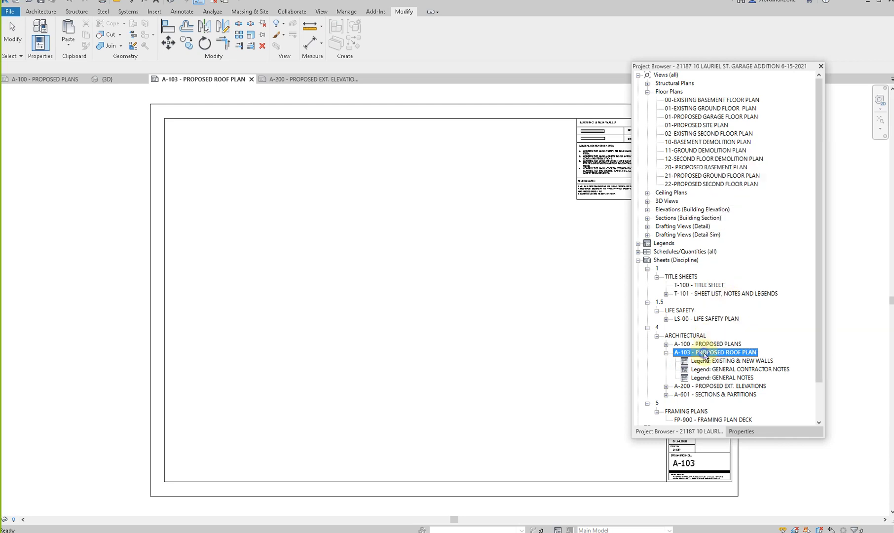
right_click(705, 355)
left_click(734, 240)
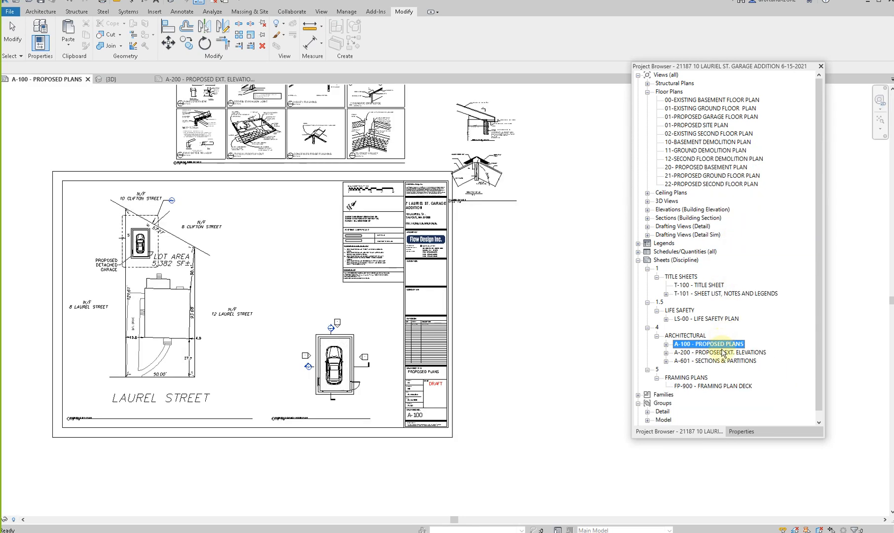
- Open sheet A-200 Proposed Ext. Elevations and bring up its number and name for editing
double_click(722, 352)
scroll(420, 332, "down", 2)
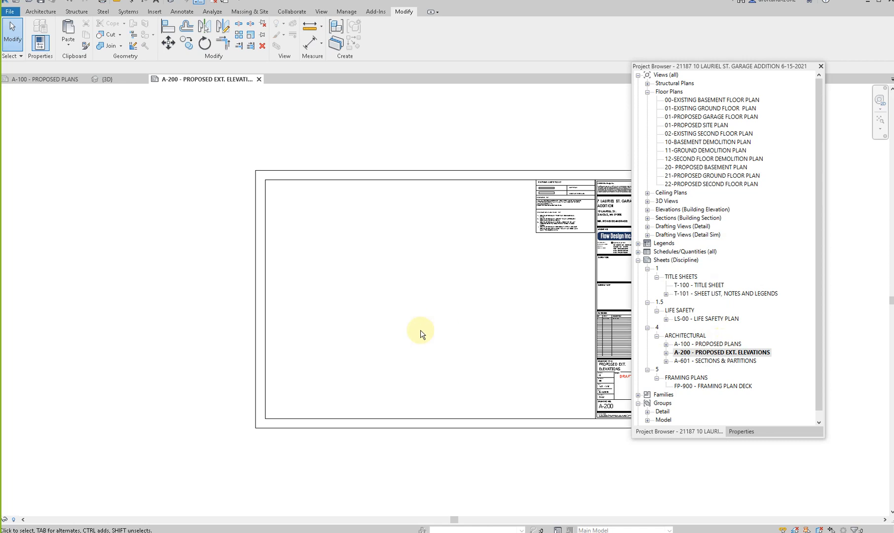
right_click(708, 353)
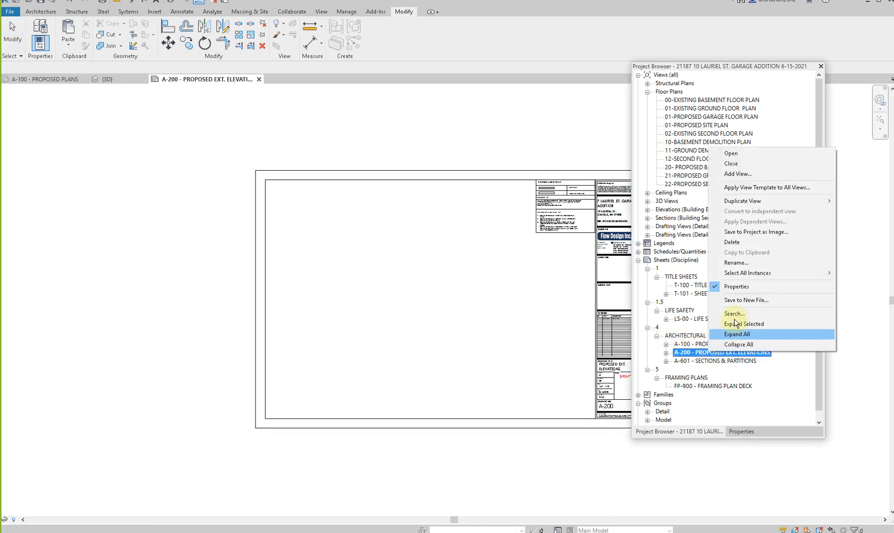
left_click(742, 261)
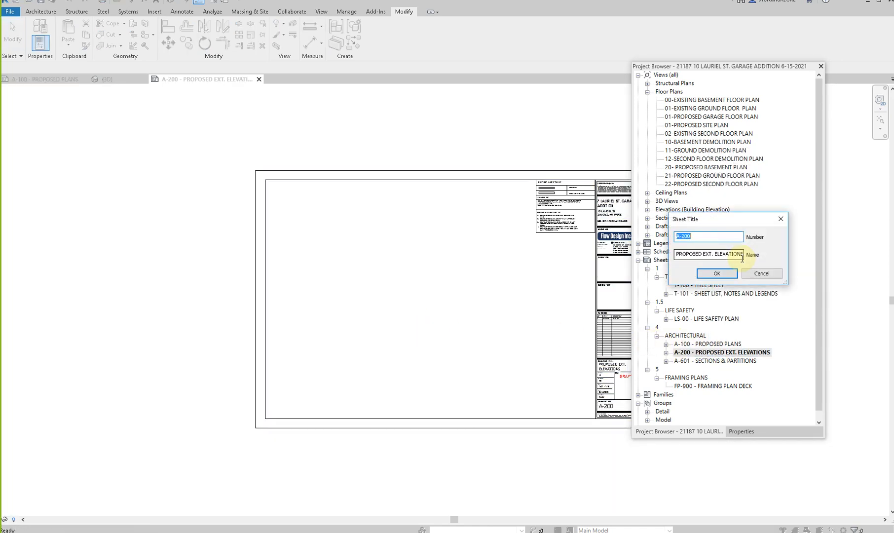
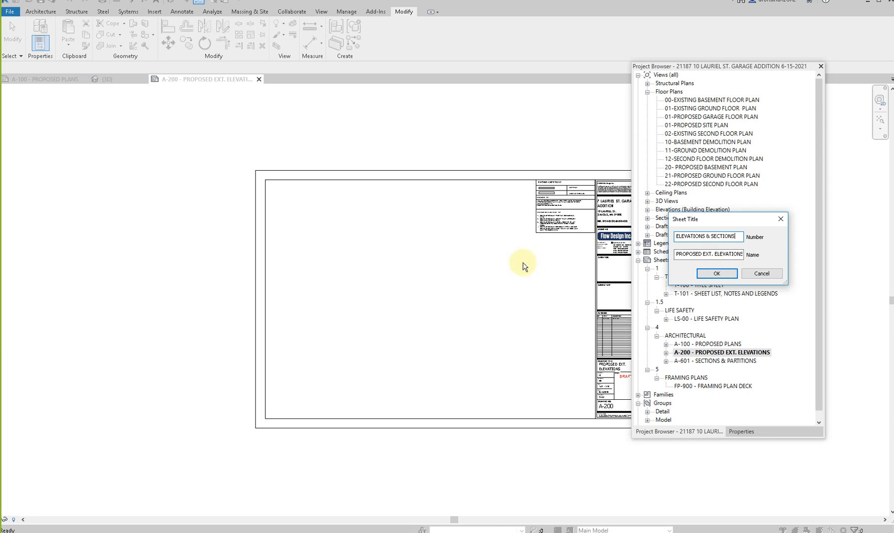
- Rename sheet A-200 as ELEVATIONS AND SECTIONS, keeping its sheet number
key("Return")
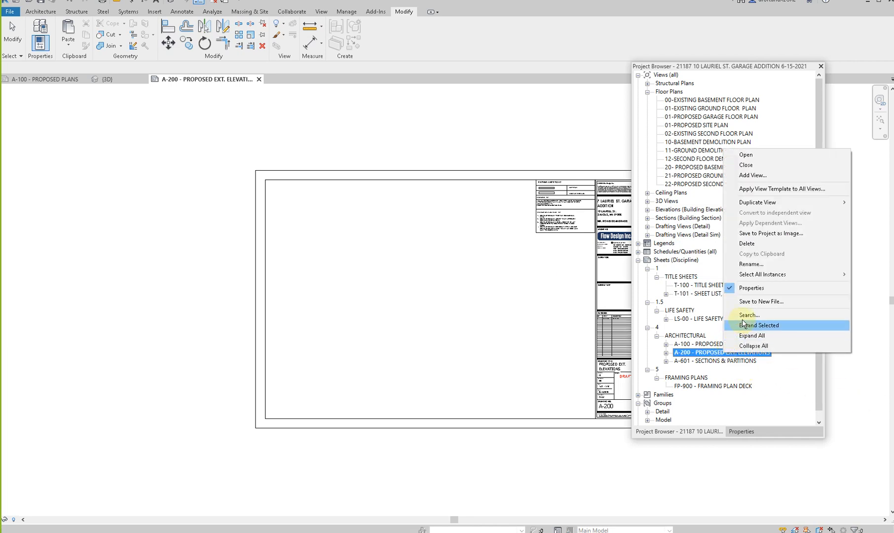
left_click(757, 265)
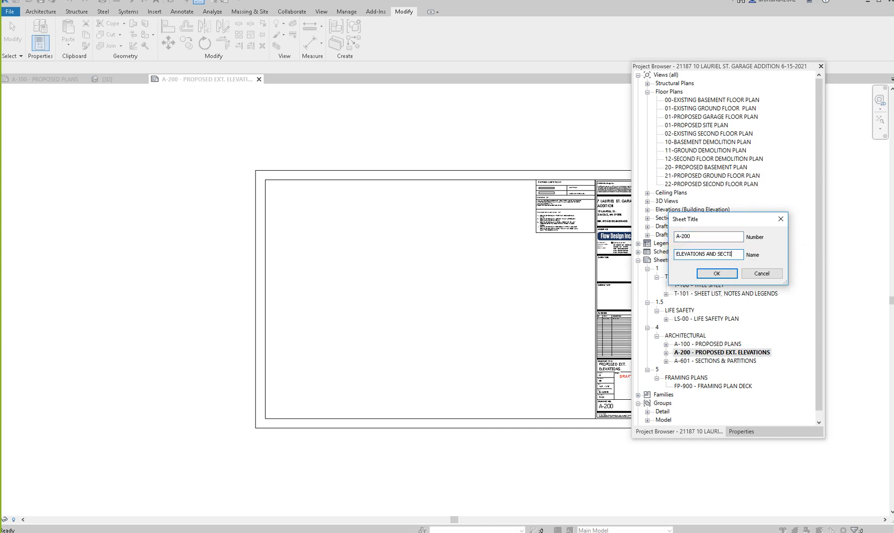
left_click(717, 273)
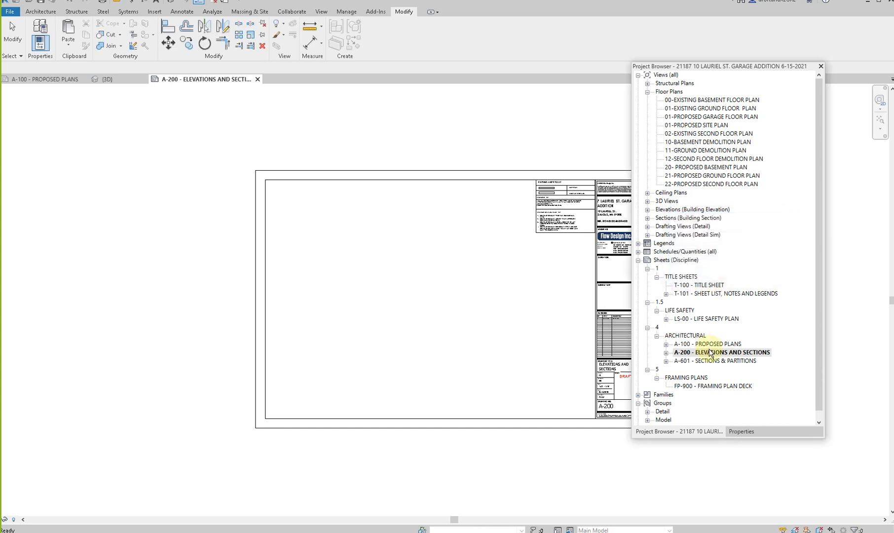
- Place the Elevation 1 - a view in the upper-left area of sheet A-200 and dismiss the save reminder
left_click(648, 93)
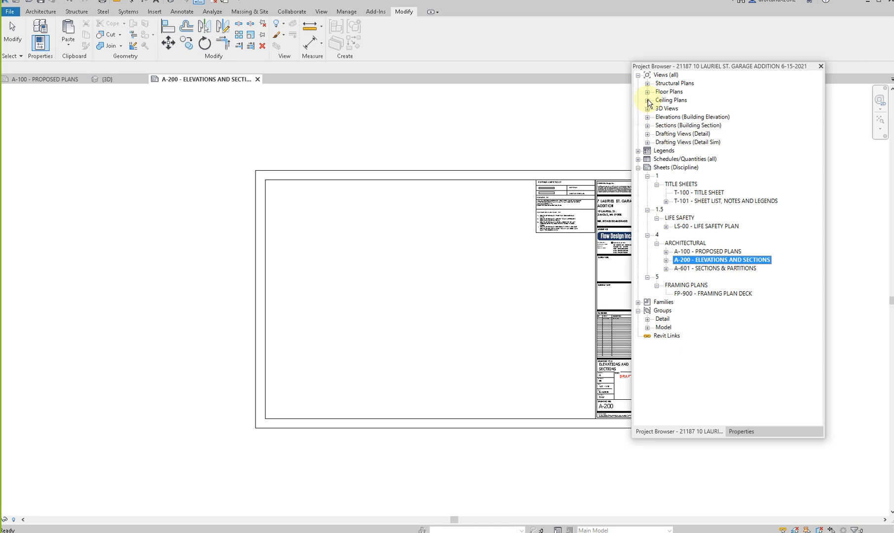
left_click(647, 117)
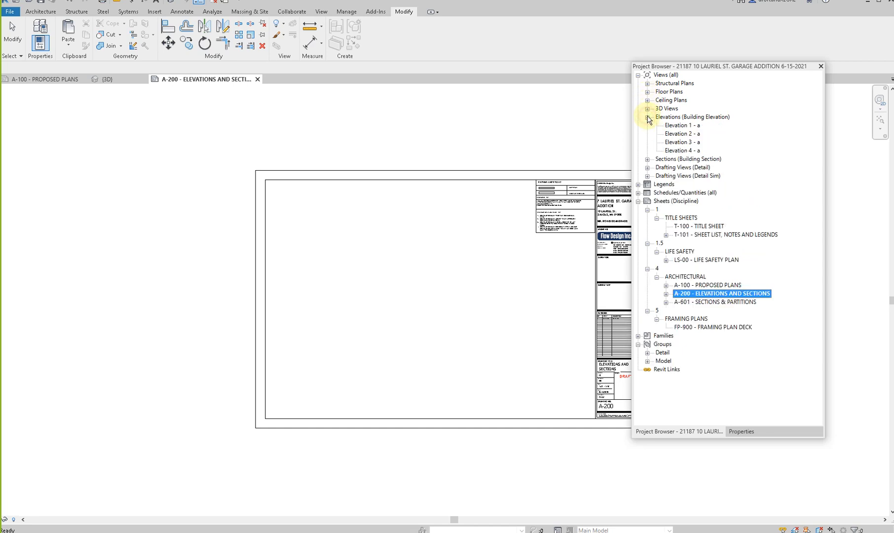
left_click(679, 125)
left_click_drag(316, 222, 320, 219)
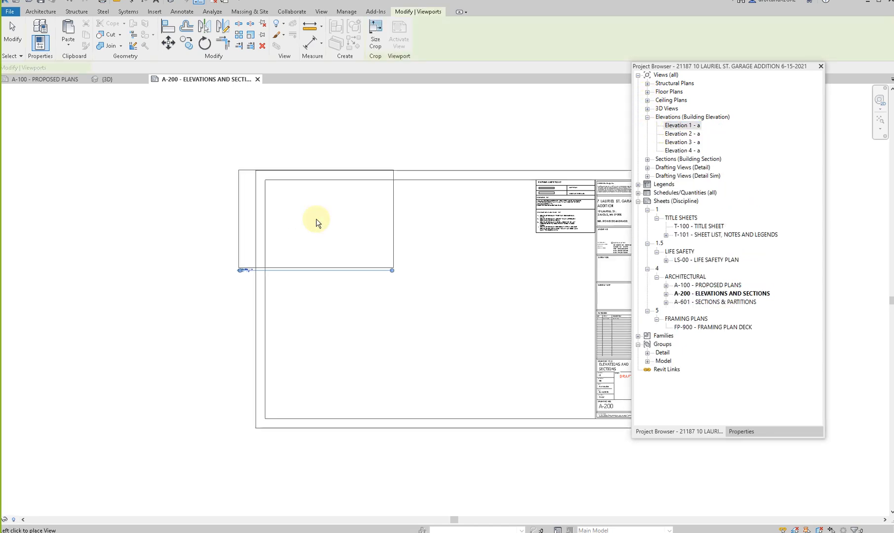
left_click(347, 234)
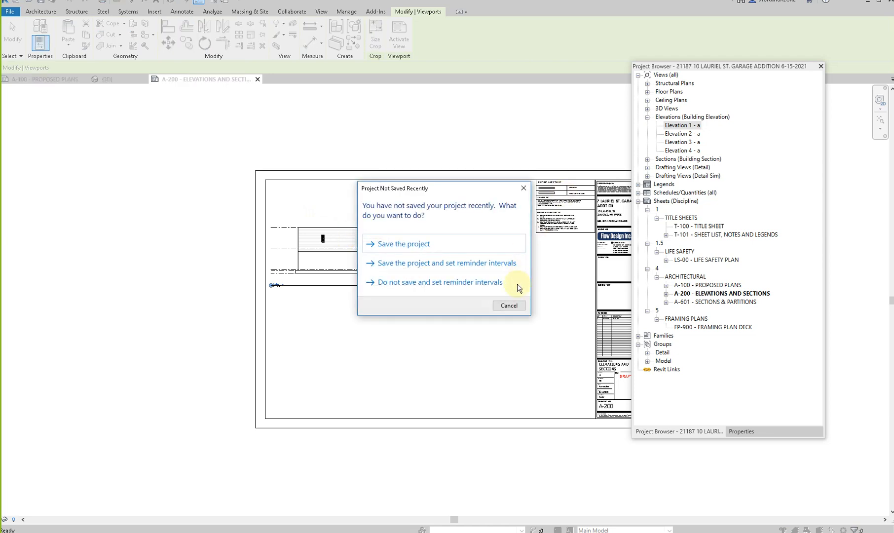
left_click(508, 306)
- Place the Elevation 2 - a view on the sheet directly below Elevation 1 - a
left_click(682, 134)
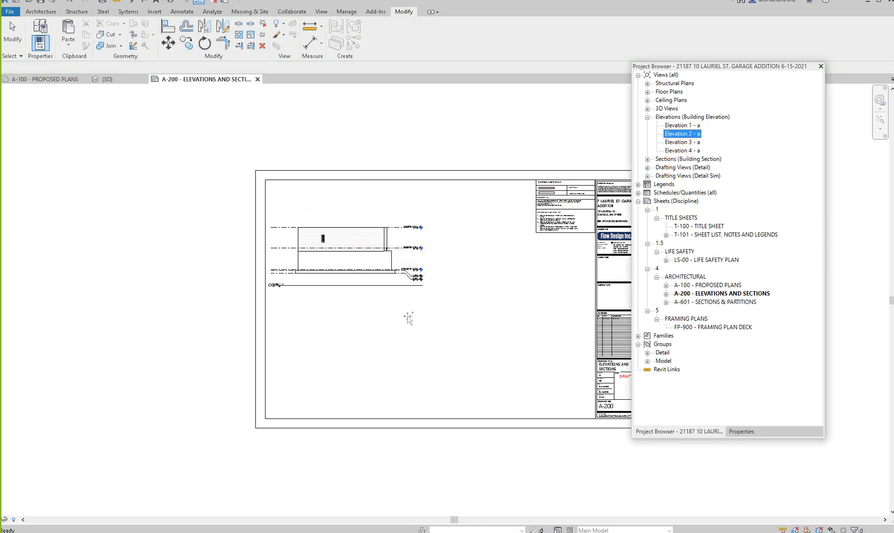
left_click(336, 330)
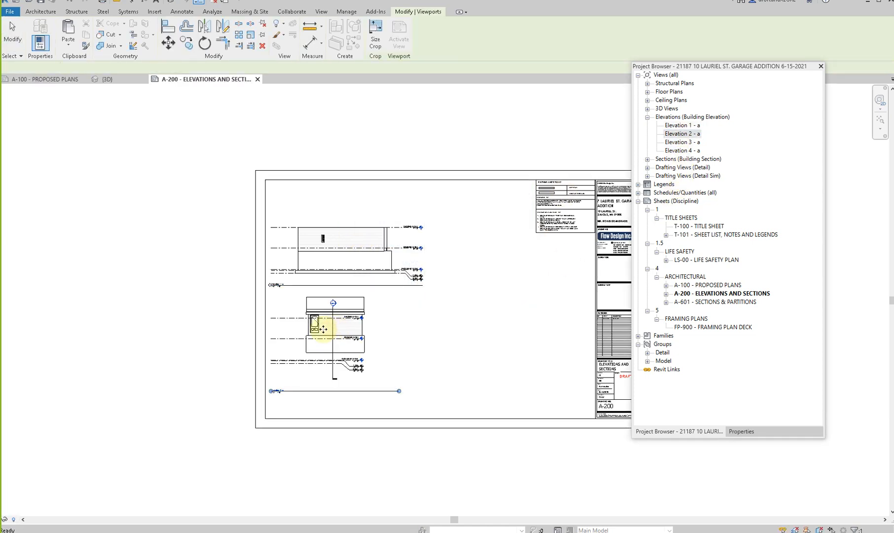
scroll(322, 329, "up", 3)
scroll(274, 456, "up", 2)
scroll(274, 456, "down", 4)
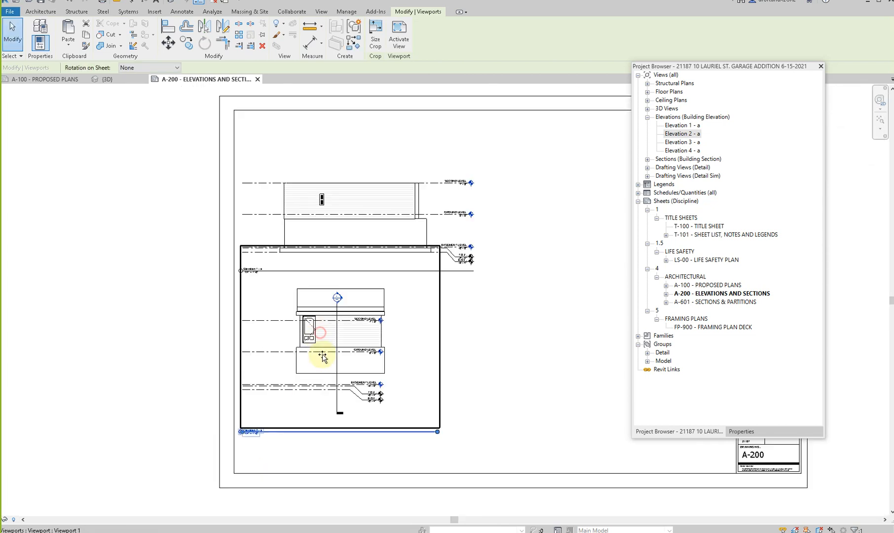
- Place the Elevation 3 - a and Elevation 4 - a views on sheet A-200, beside the first two elevations
left_click(682, 142)
left_click_drag(682, 142, 560, 222)
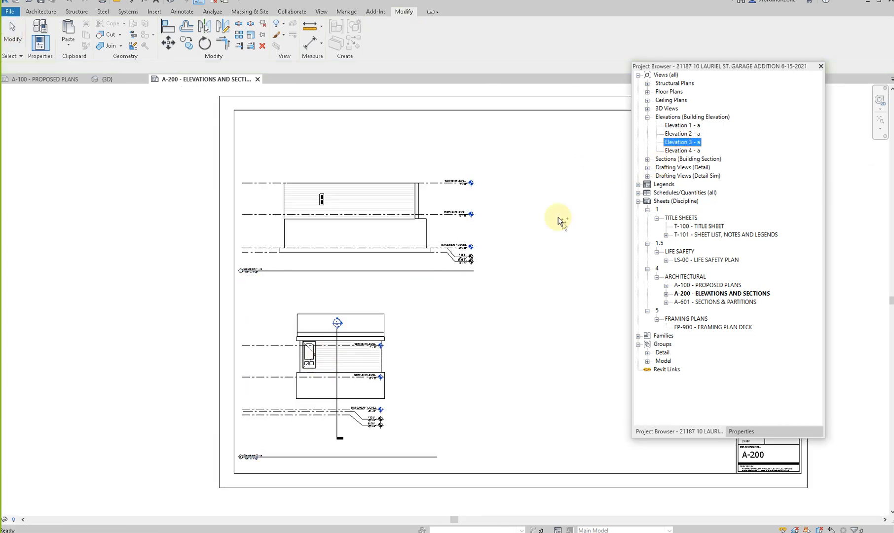
left_click(558, 220)
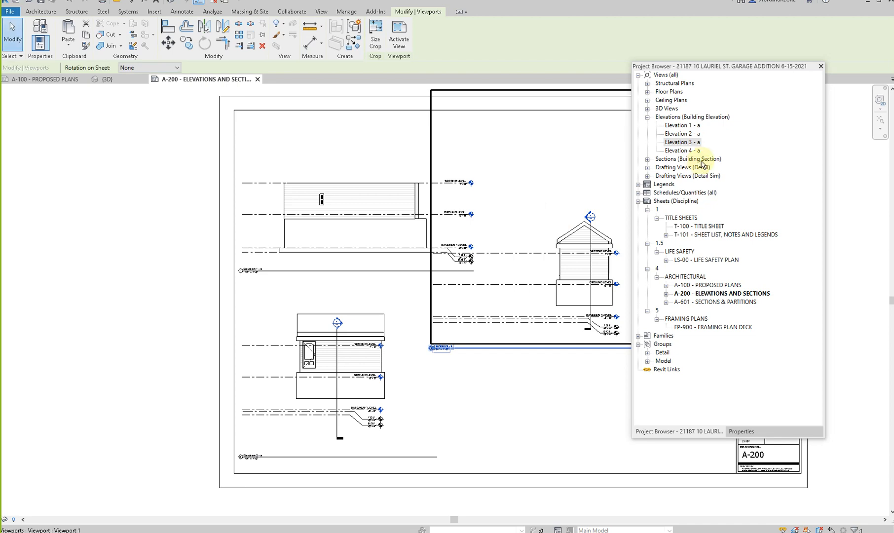
left_click_drag(696, 151, 511, 363)
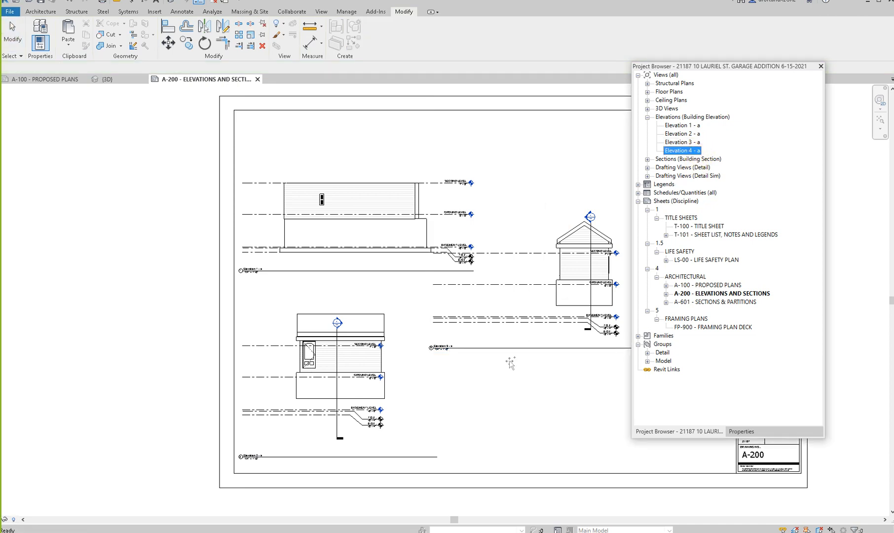
left_click(491, 405)
- Move the Elevation 3 - a viewport off the sheet into the empty space above it and inspect it closely
scroll(491, 406, "down", 2)
left_click(398, 300)
middle_click_drag(419, 334, 332, 272)
middle_click_drag(476, 229, 439, 252)
scroll(424, 253, "down", 2)
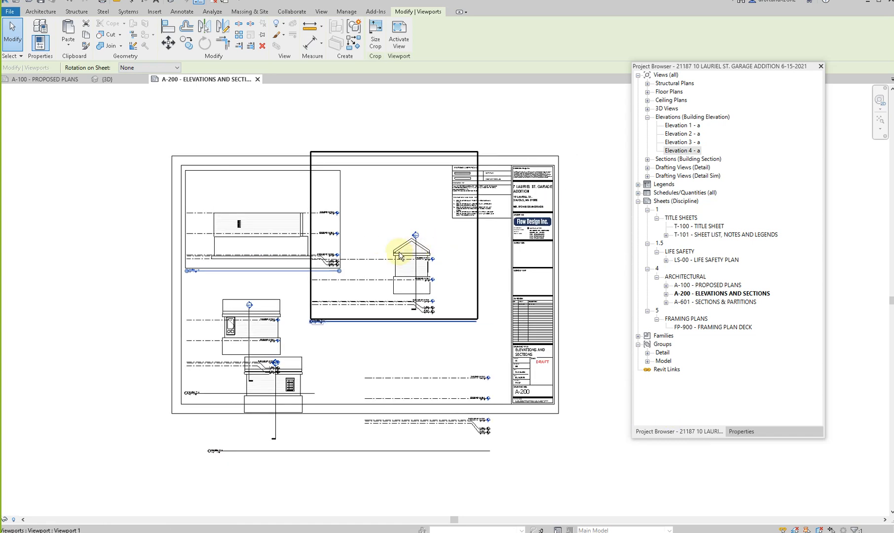
left_click_drag(409, 254, 425, 124)
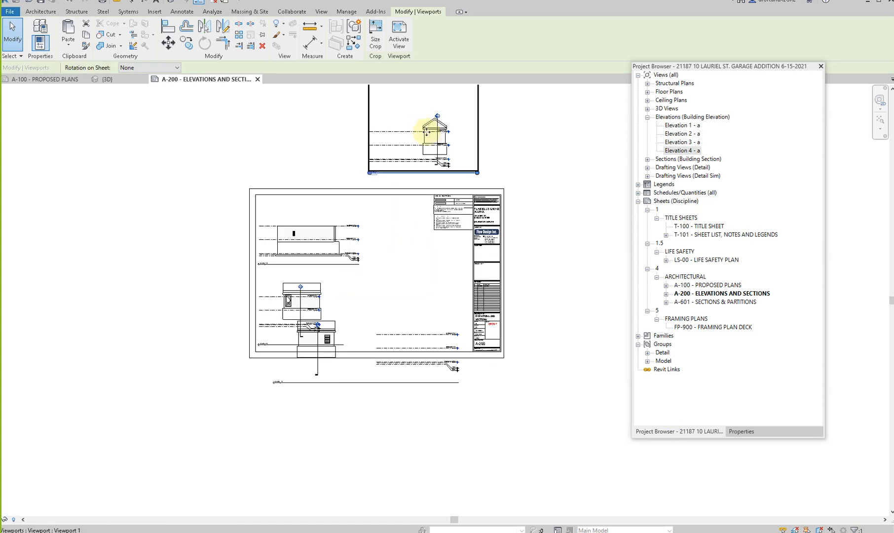
scroll(515, 181, "up", 5)
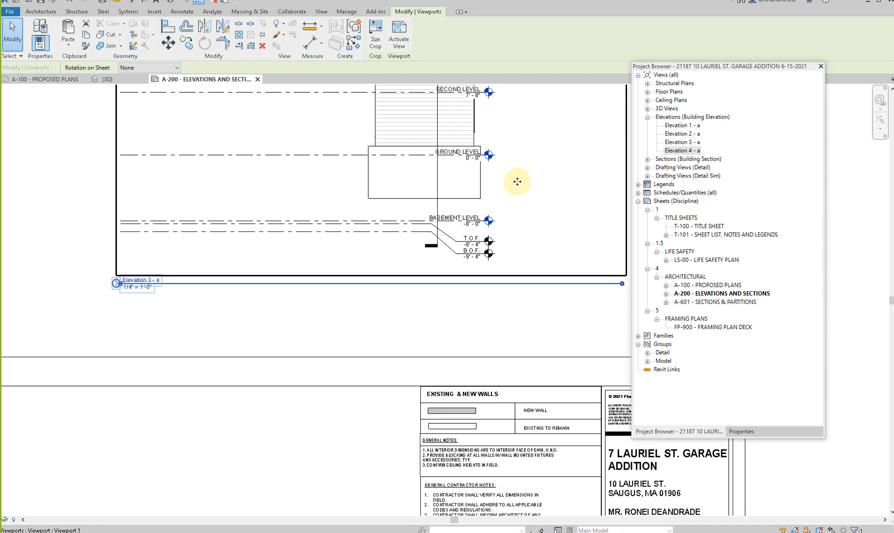
scroll(453, 201, "down", 5)
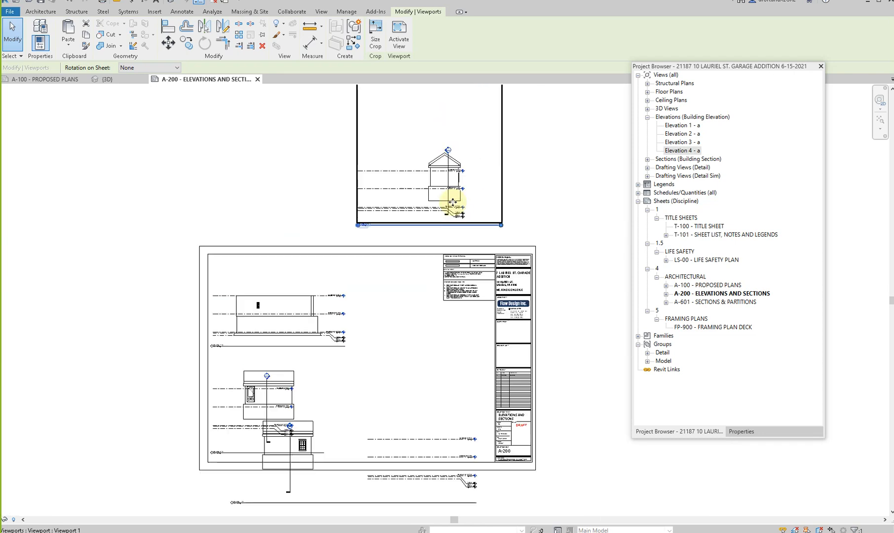
scroll(462, 183, "up", 4)
scroll(457, 171, "up", 1)
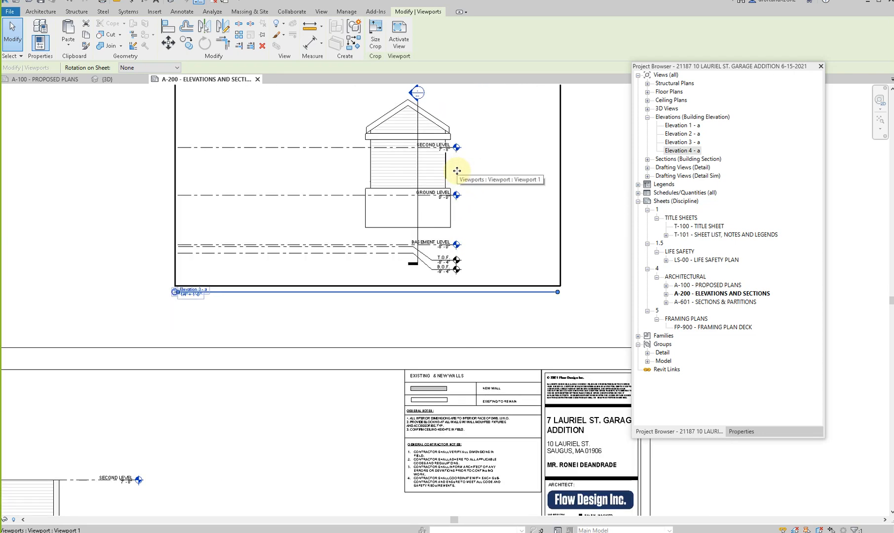
scroll(457, 171, "down", 6)
- Move the Elevation 4 - a viewport off the sheet into the empty space below it
middle_click_drag(354, 266, 363, 196)
scroll(364, 194, "down", 2)
left_click_drag(409, 335, 363, 335)
left_click_drag(446, 367, 414, 417)
middle_click_drag(401, 439, 431, 338)
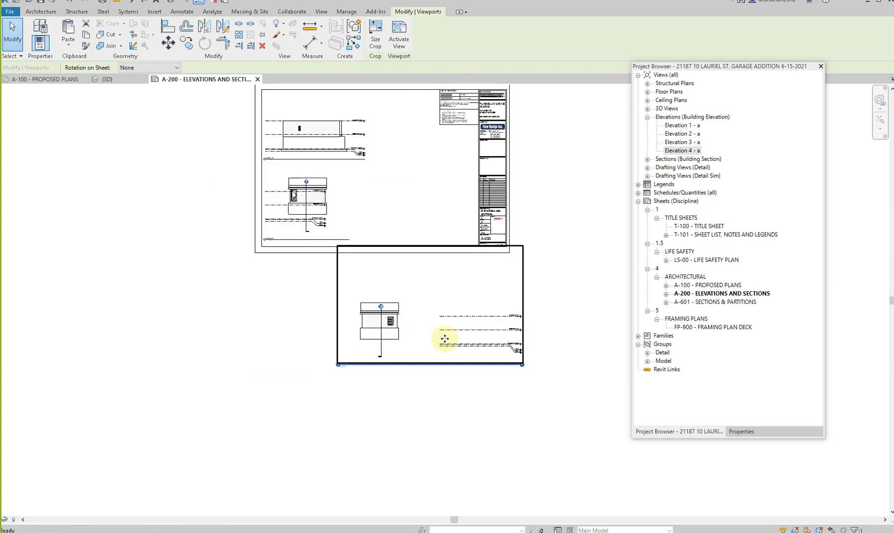
- Activate the Elevation 4 - a view and extend the left ends of its level lines past the building's left side
scroll(465, 337, "up", 2)
double_click(503, 307)
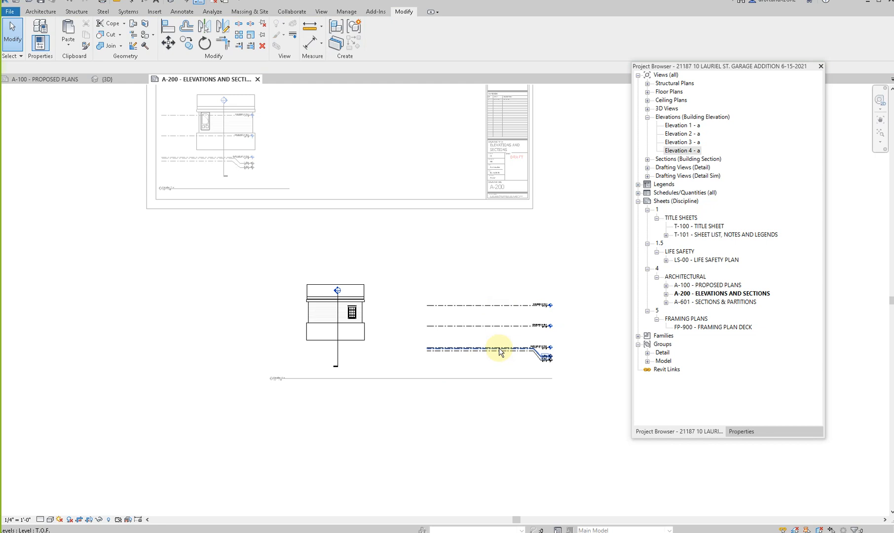
left_click(443, 307)
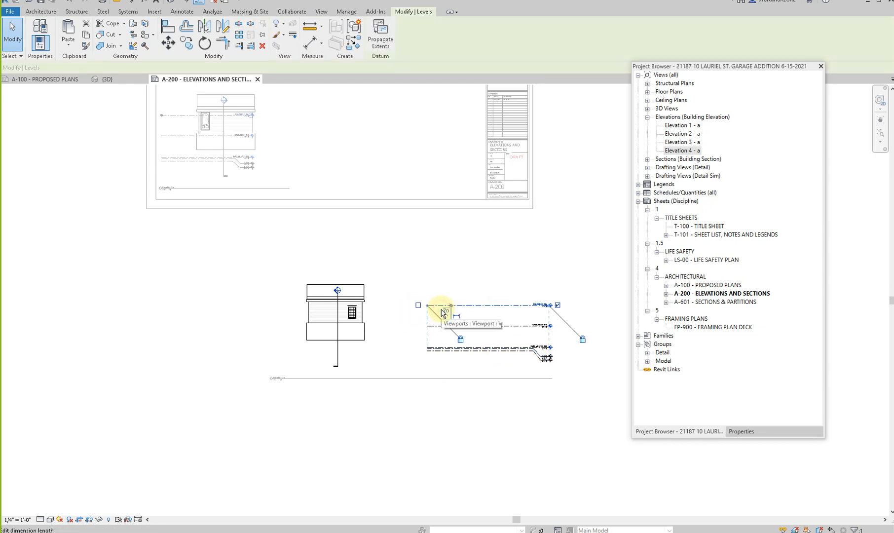
scroll(442, 313, "up", 2)
left_click_drag(419, 307, 227, 305)
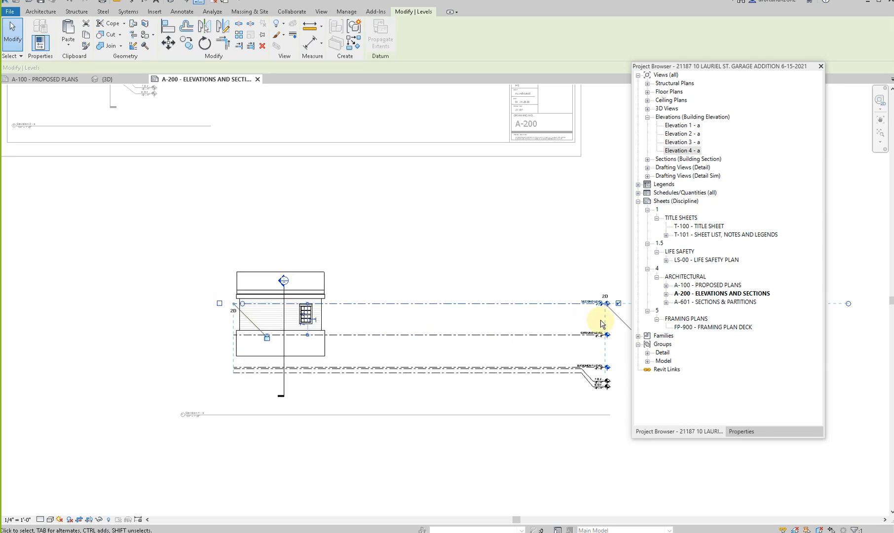
- Pull the level heads in Elevation 4 - a in close to the building's right side
scroll(603, 311, "up", 2)
left_click_drag(609, 292, 193, 291)
left_click(190, 279)
left_click(188, 289)
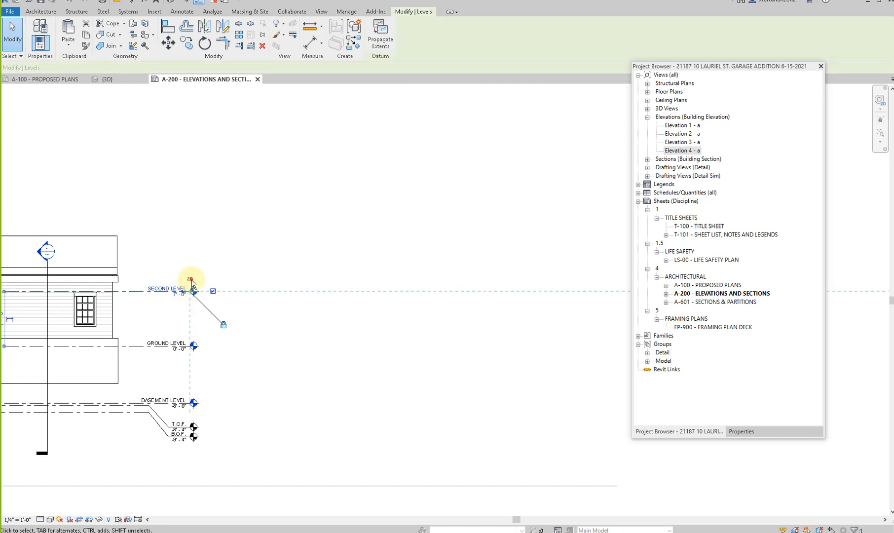
left_click(191, 280)
scroll(187, 284, "down", 1)
middle_click_drag(289, 337, 414, 316)
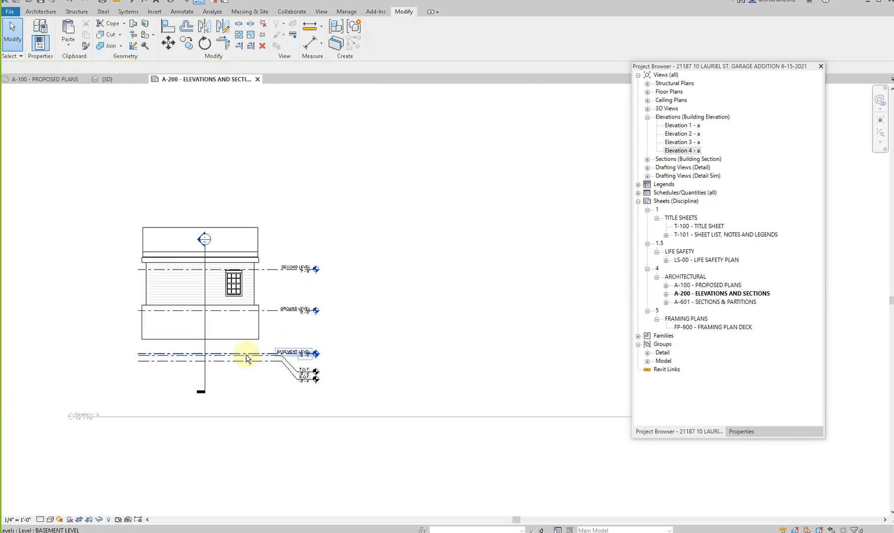
- Raise the section line's head above the roof in Elevation 4 - a and shorten its tail to just below the building
middle_click_drag(247, 357, 256, 339)
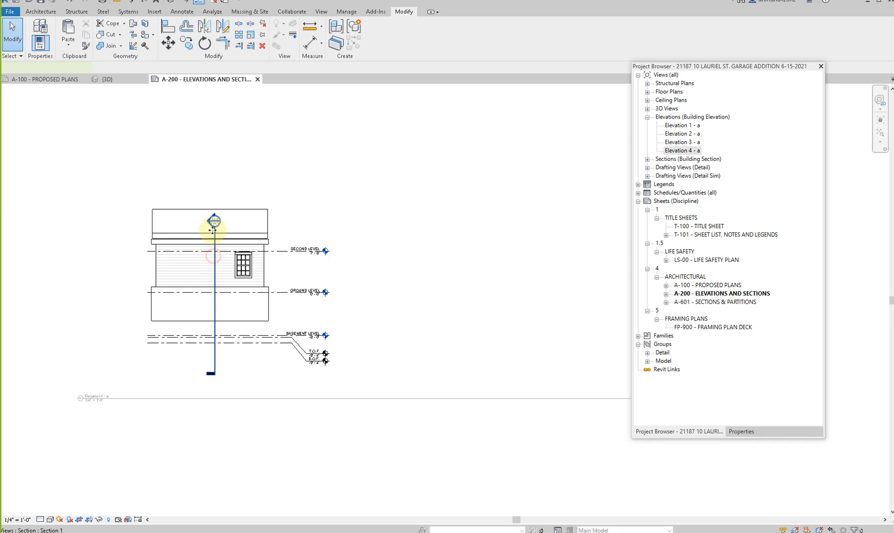
left_click(213, 225)
left_click_drag(217, 190, 215, 186)
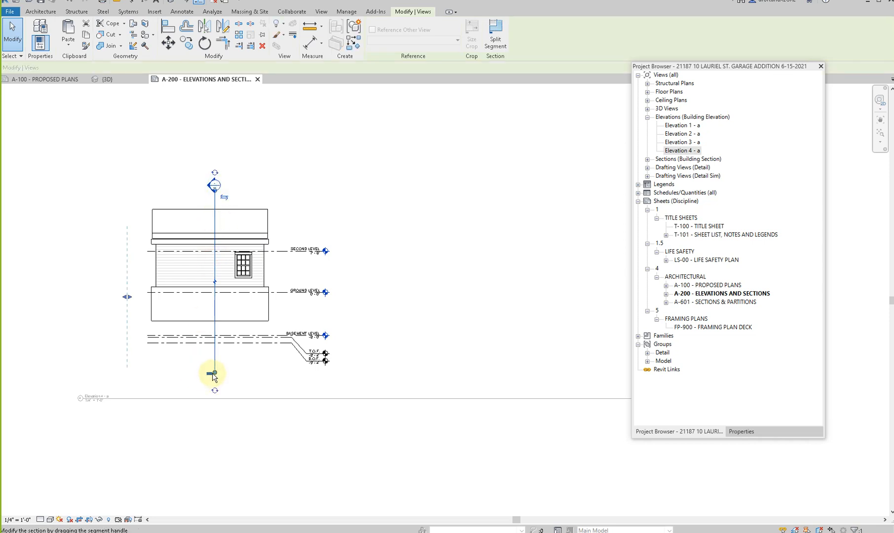
left_click_drag(214, 331, 214, 331)
left_click(243, 379)
scroll(243, 380, "down", 2)
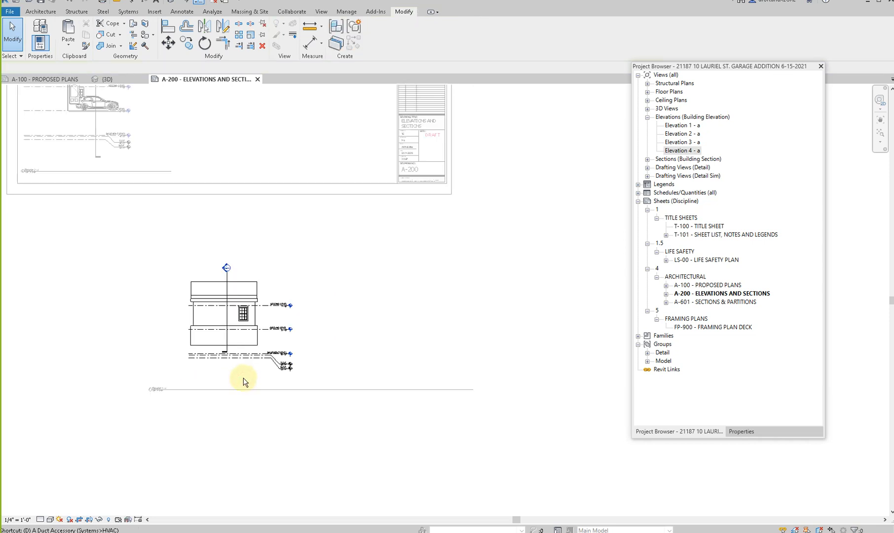
scroll(295, 340, "down", 3)
- Move the Elevation 4 - a viewport back onto the sheet, to the right of Elevation 2 - a
left_click(305, 410)
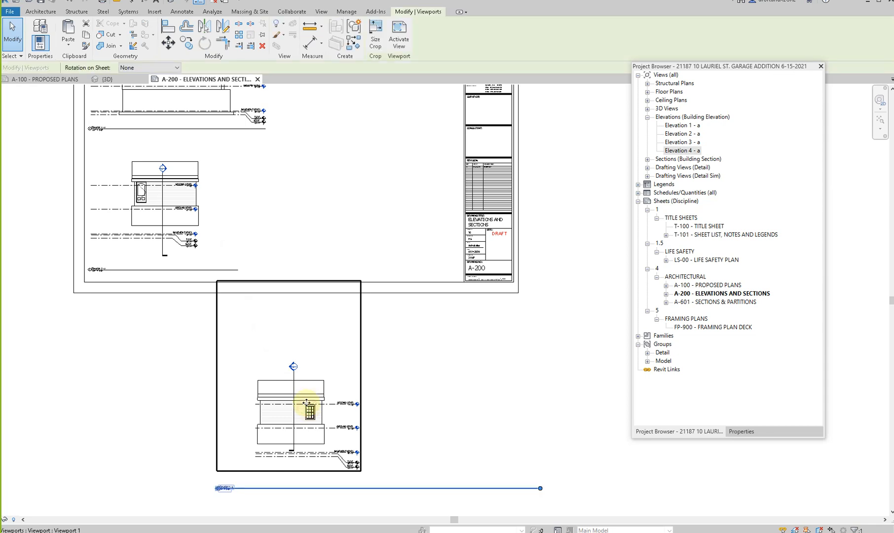
scroll(306, 412, "down", 1)
left_click_drag(322, 275, 323, 269)
left_click(309, 374)
- Show the crop region of the Elevation 4 - a view and tighten it around the building
left_click(295, 207)
double_click(294, 207)
left_click(92, 520)
left_click(301, 168)
left_click_drag(305, 221, 301, 224)
left_click_drag(278, 261, 279, 263)
left_click(259, 351)
- Deactivate the Elevation 4 - a view and move its title line up inside the sheet border, beneath the drawing
scroll(276, 343, "up", 1)
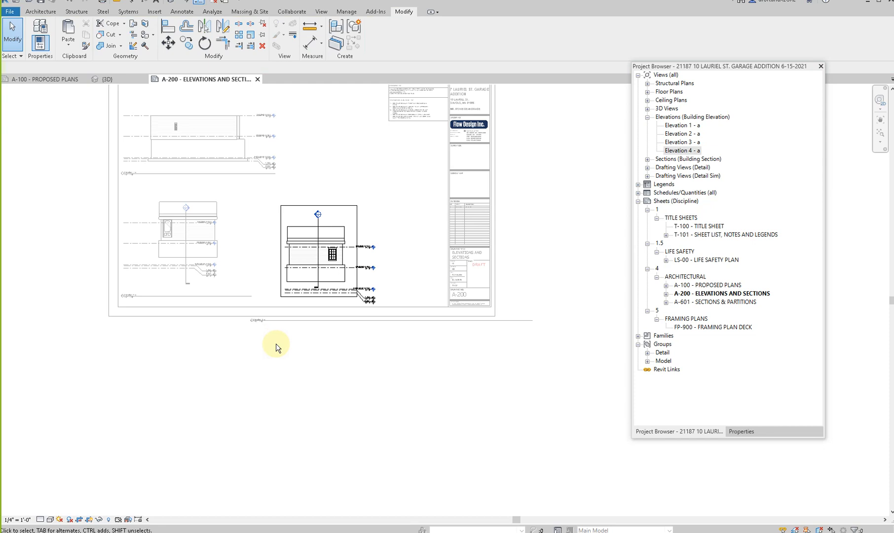
double_click(276, 343)
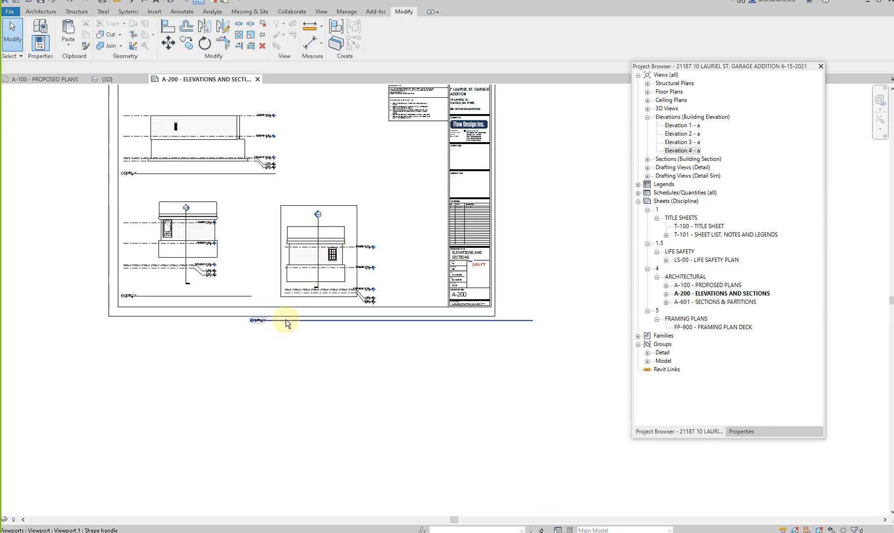
left_click_drag(293, 321, 301, 280)
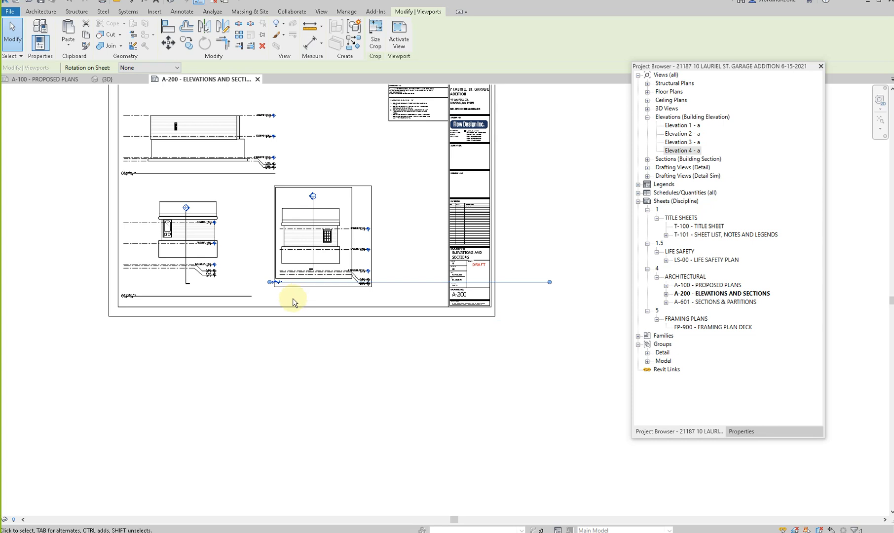
- Show the crop region of the Elevation 2 - a view and pull its top, right and left edges closer to the building
double_click(214, 240)
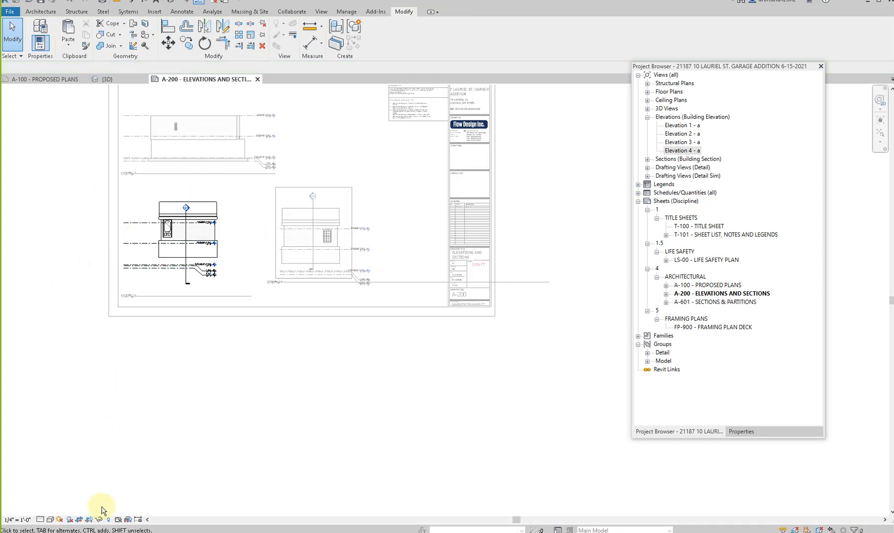
left_click(89, 519)
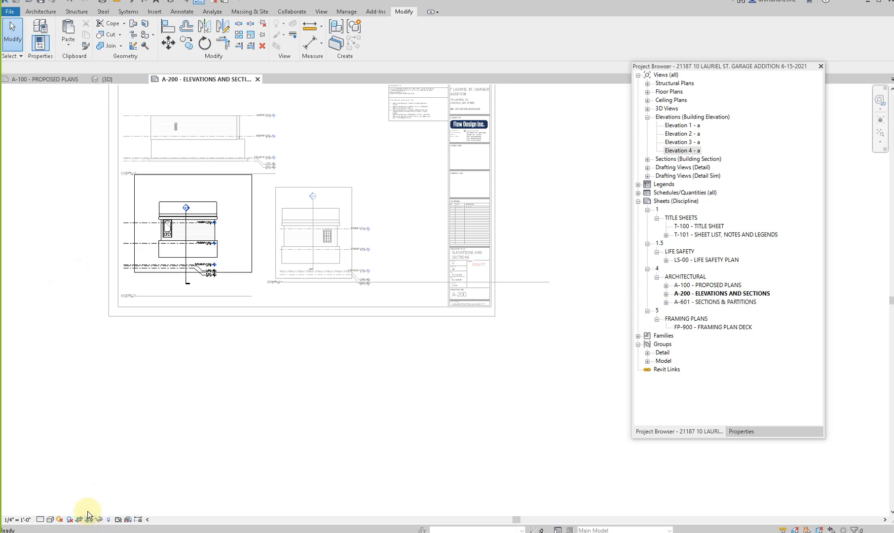
left_click(180, 176)
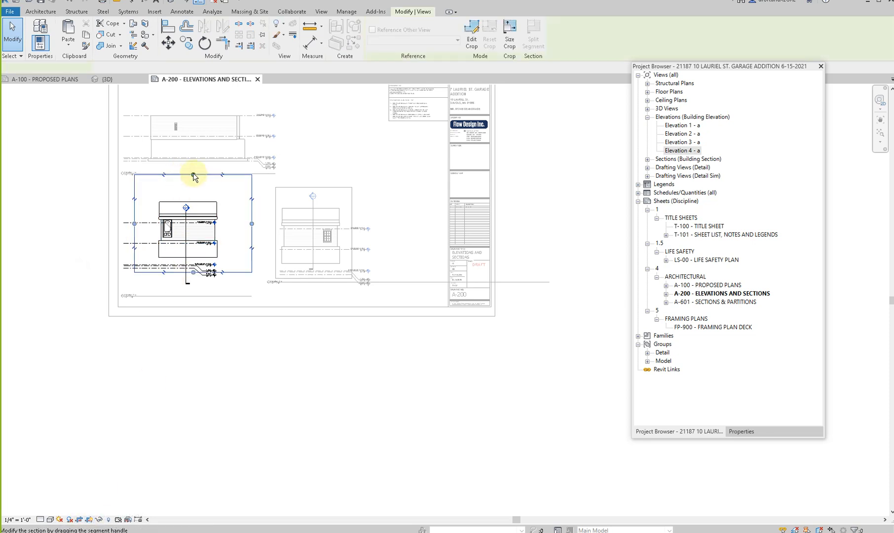
left_click_drag(193, 193, 193, 193)
left_click_drag(252, 231, 239, 232)
left_click_drag(135, 230, 142, 230)
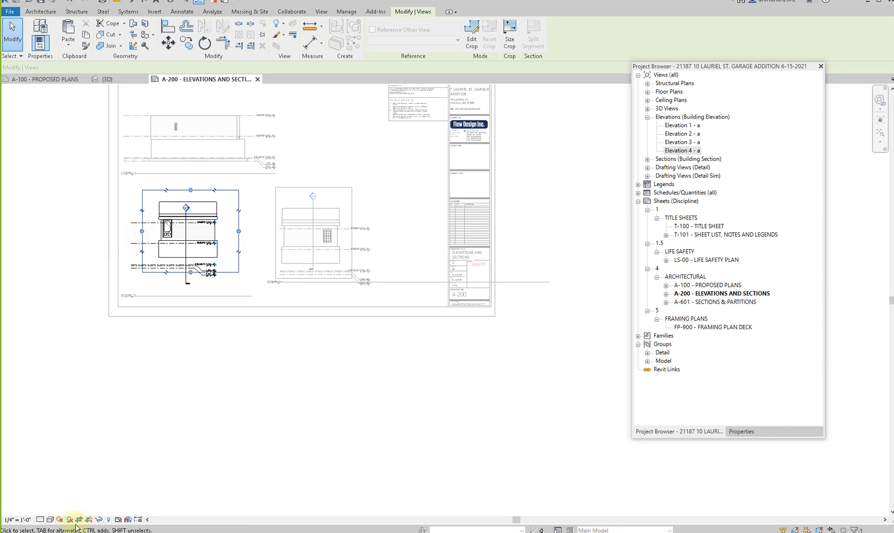
- Extend the level heads in the Elevation 2 - a view past the building's right side and pull their other ends to its left edge
scroll(158, 220, "up", 2)
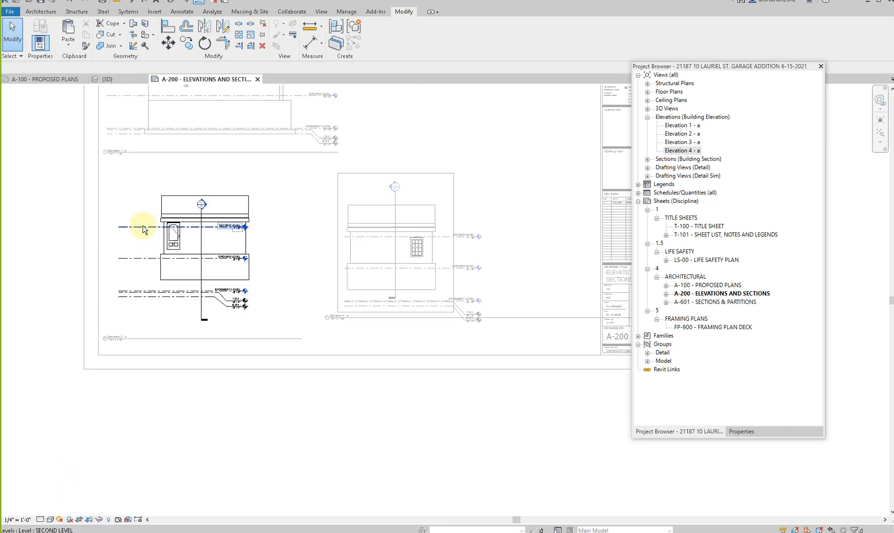
left_click(141, 228)
scroll(249, 225, "up", 2)
left_click_drag(238, 228, 331, 223)
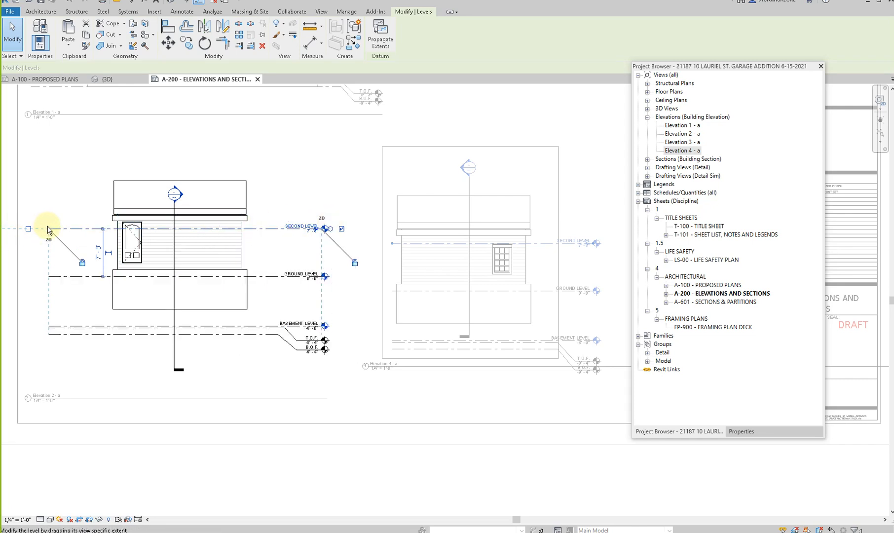
left_click_drag(110, 228, 116, 227)
left_click(95, 365)
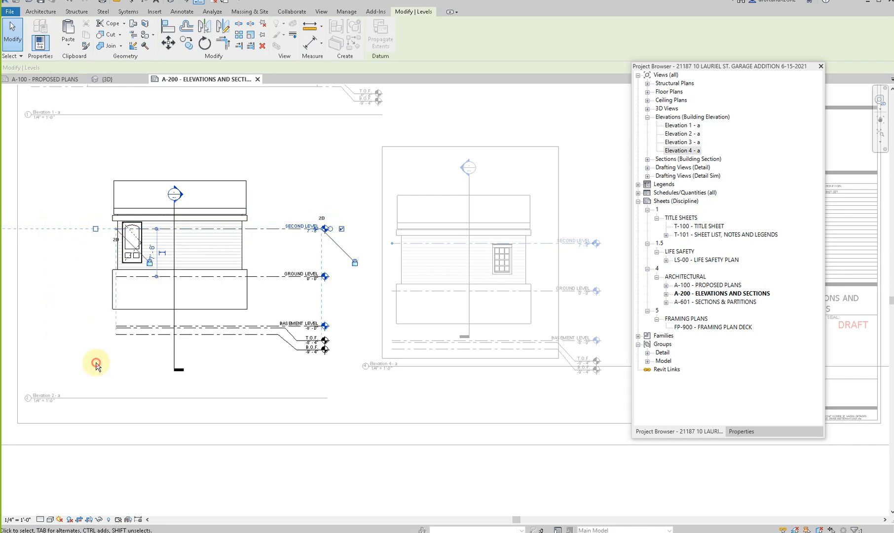
- Raise the section mark's head above the roof and its tail to just below the footing in Elevation 2 - a, then deactivate the view
scroll(90, 352, "down", 2)
left_click(145, 254)
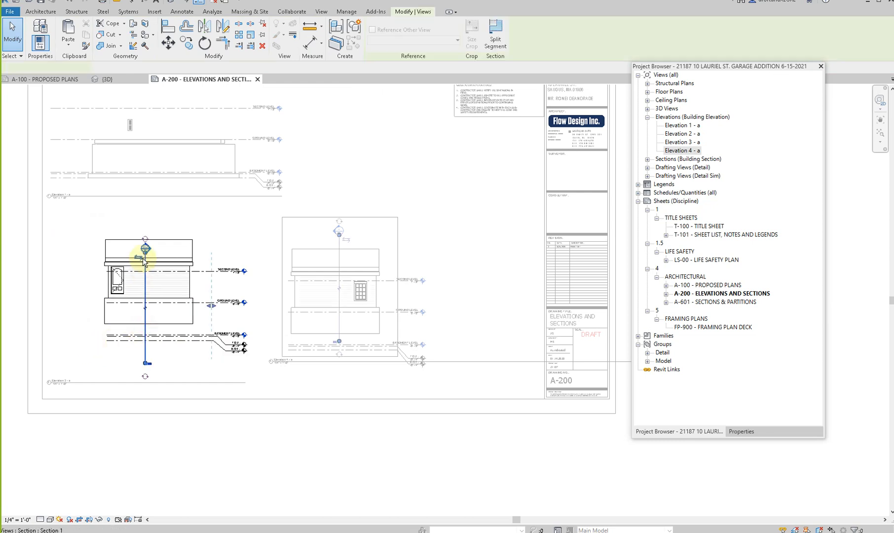
left_click(147, 226)
left_click_drag(144, 363, 147, 333)
double_click(130, 388)
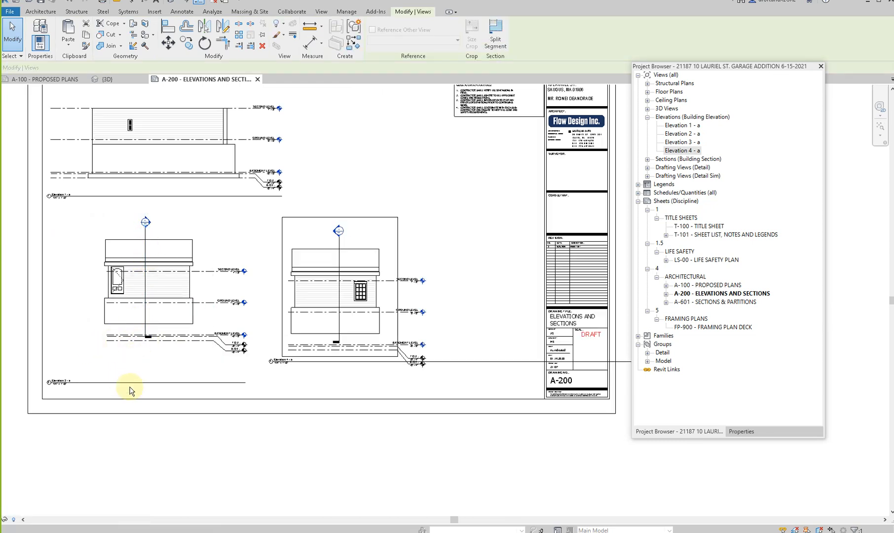
- Align the Elevation 2 - a viewport with the Elevation 4 - a levels and set both title lines at the same height beneath the drawings
left_click_drag(142, 382, 153, 360)
left_click_drag(150, 268, 195, 280)
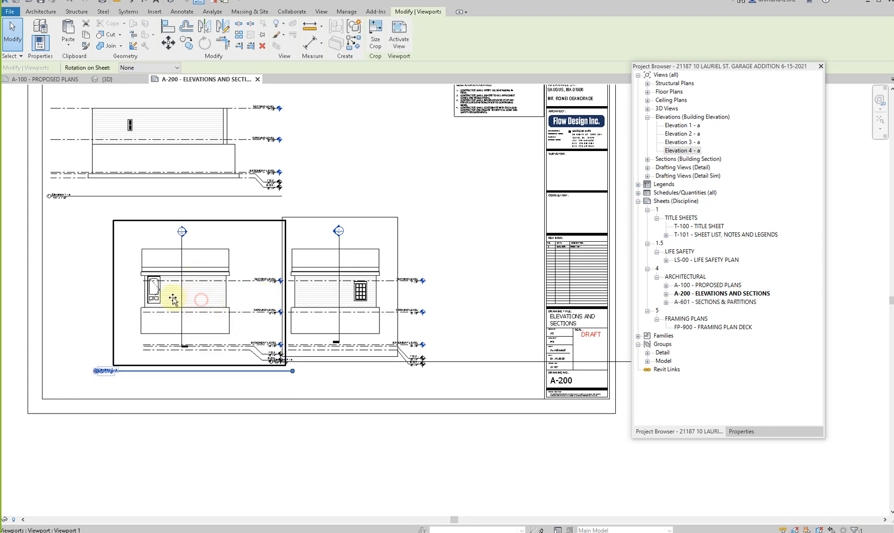
key("ctrl+z")
left_click(299, 297)
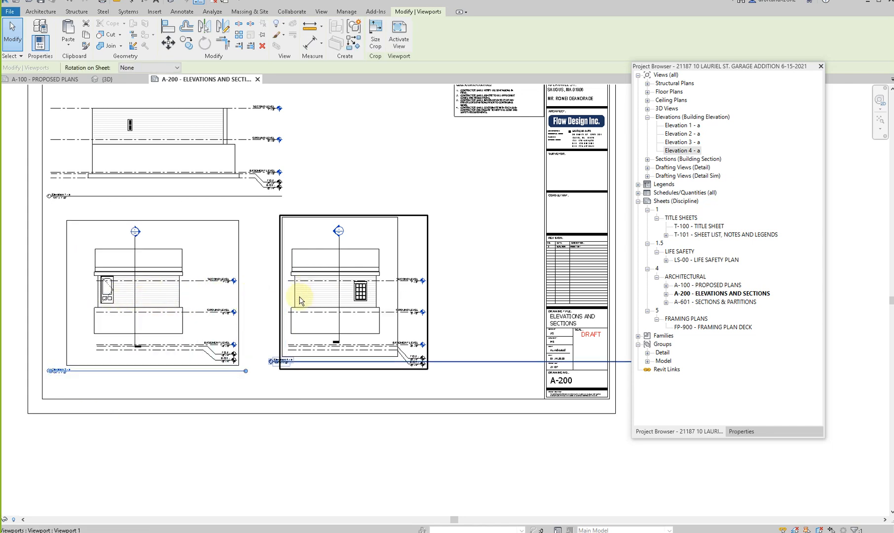
left_click_drag(301, 362, 302, 373)
- Hide all the level lines in the Elevation 2 - a view and deactivate the view
double_click(186, 287)
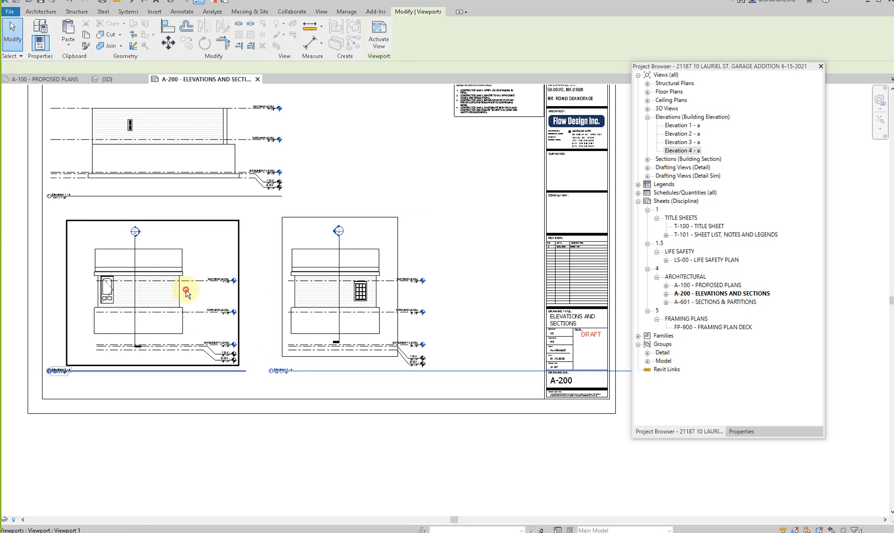
left_click_drag(226, 248, 203, 365)
right_click(203, 365)
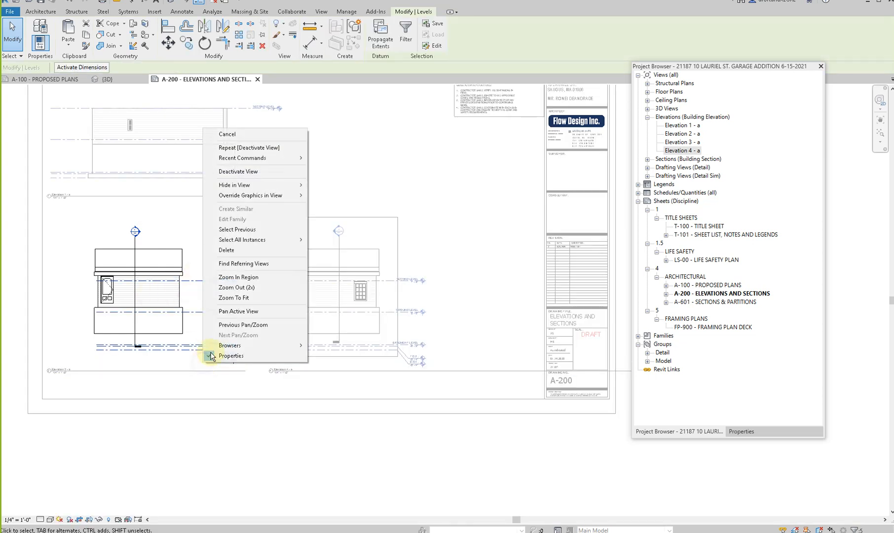
mouse_move(242, 185)
left_click(326, 186)
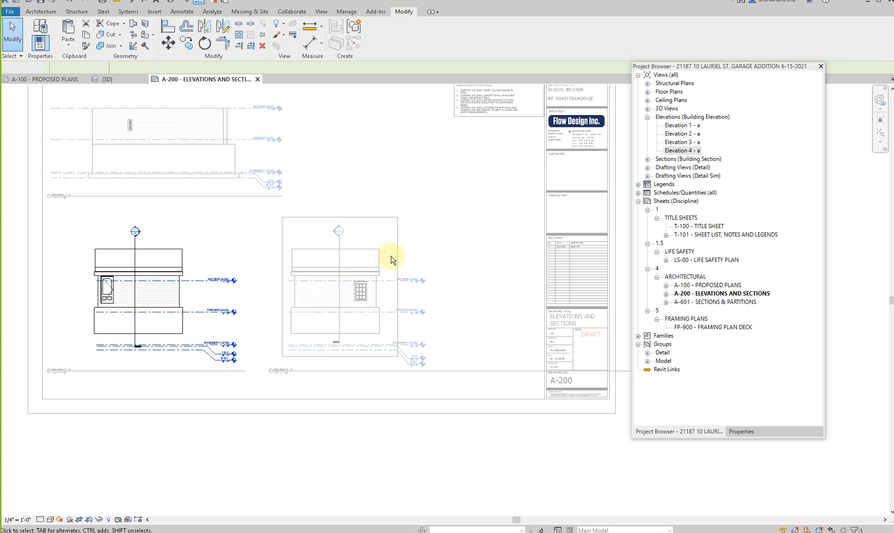
double_click(394, 254)
- Extend the level lines of the Elevation 4 - a view leftwards across the Elevation 2 - a drawing so both elevations share them
double_click(391, 273)
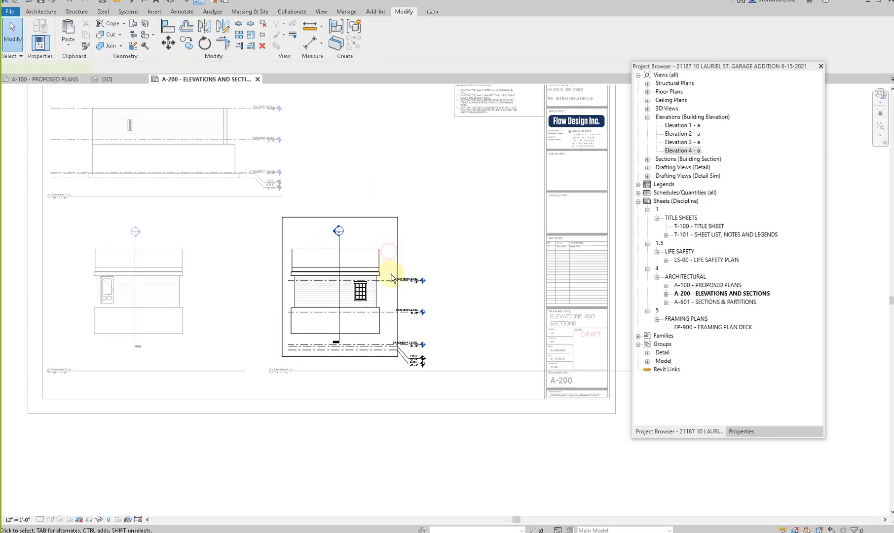
left_click(393, 280)
left_click_drag(289, 281, 91, 282)
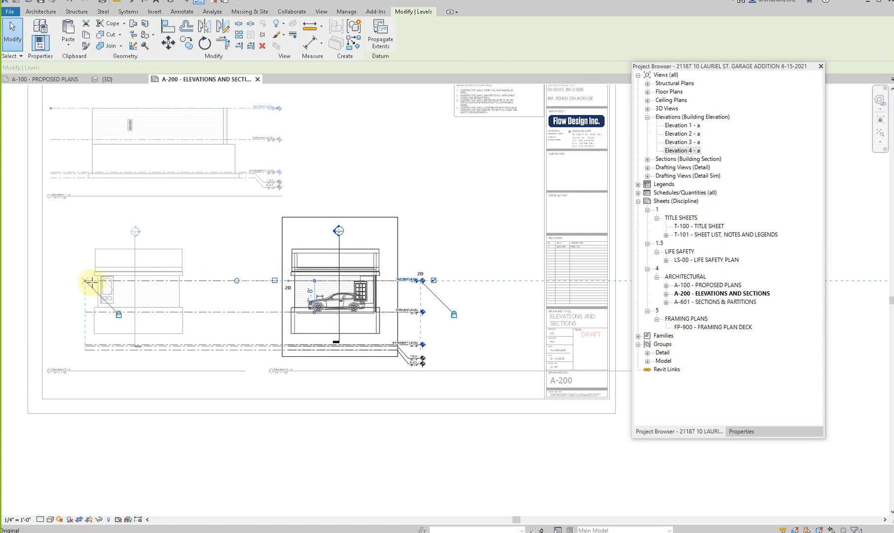
double_click(217, 337)
- Hide the crop region of the Elevation 4 - a view and deactivate the view
double_click(386, 252)
left_click(92, 521)
double_click(372, 298)
- Shorten the Elevation 4 - a title line so it ends beneath its drawing, inside the sheet border
scroll(276, 315, "down", 1)
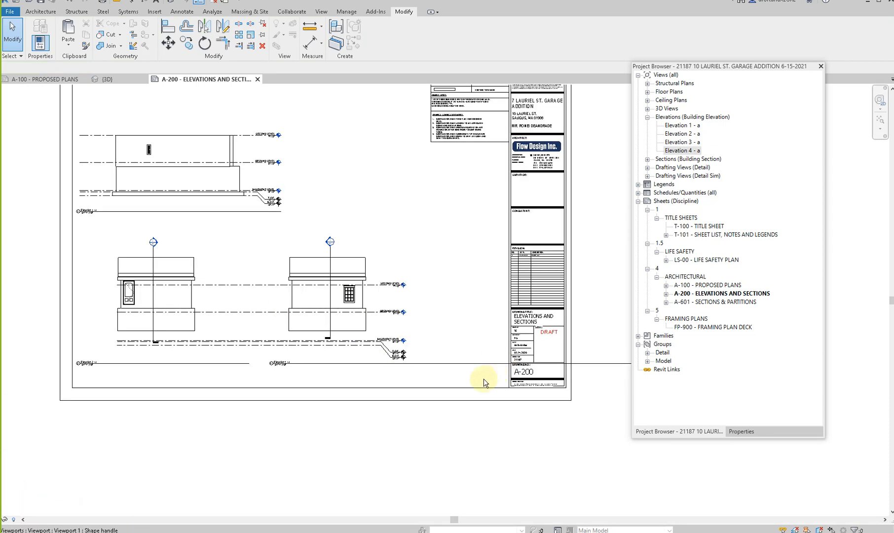
left_click(480, 363)
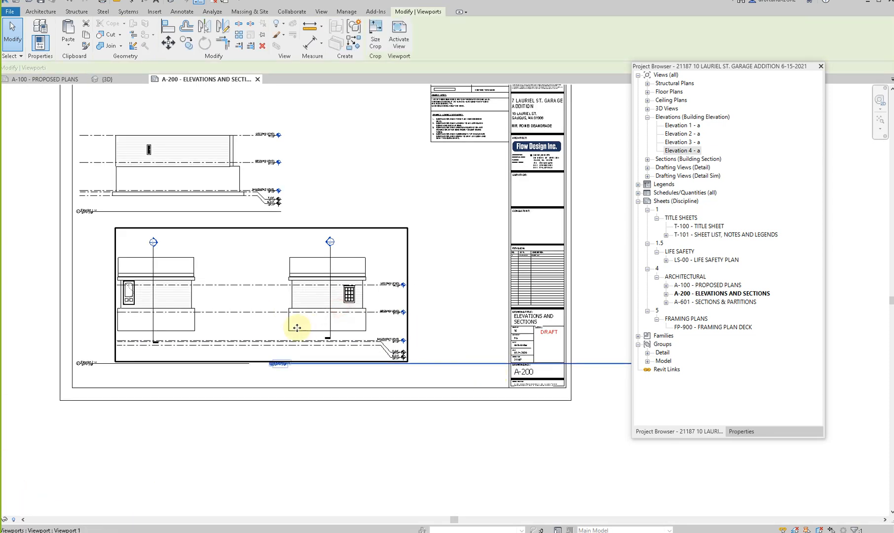
scroll(297, 327, "down", 3)
left_click(322, 401)
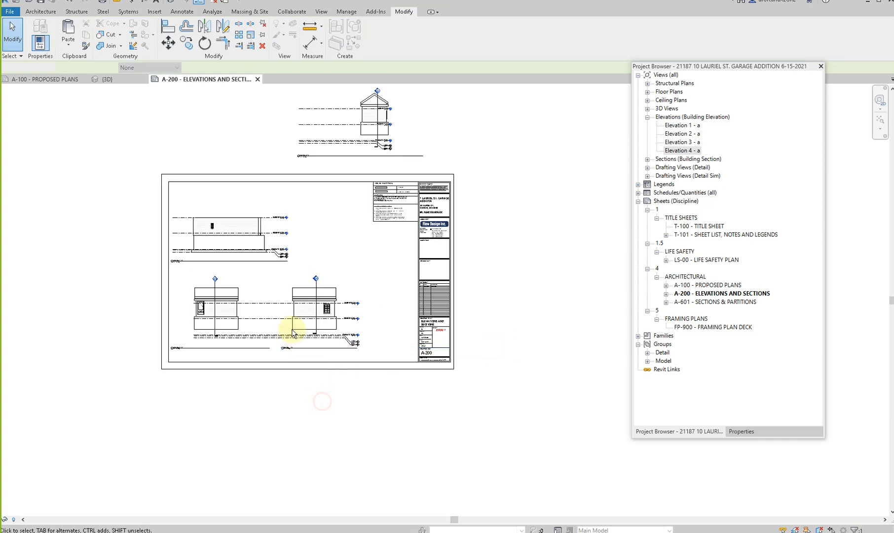
left_click(212, 312)
key("Down")
key("Down")
key("Down")
key("Up")
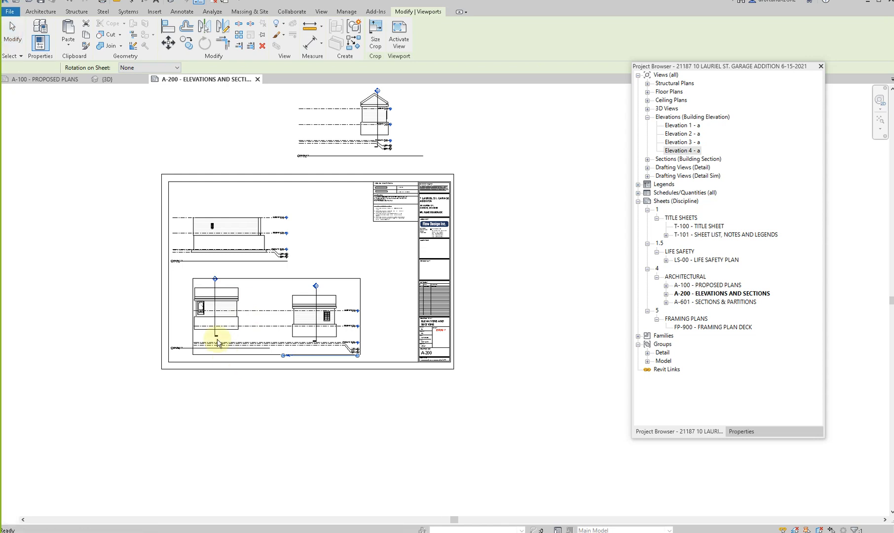
key("ctrl+z")
- Move the Elevation 2 - a and Elevation 4 - a viewports slightly down and right together, and place Elevation 3 - a beside Elevation 1 - a
left_click(204, 312)
mouse_move(214, 312)
left_mouse_down()
mouse_move(218, 326)
mouse_move(223, 319)
left_mouse_up()
left_click(206, 423)
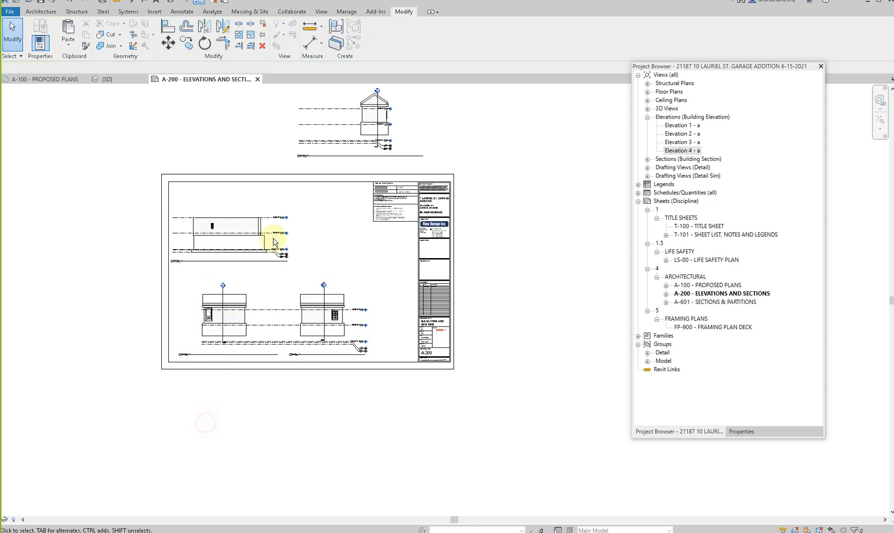
left_click_drag(353, 138, 362, 236)
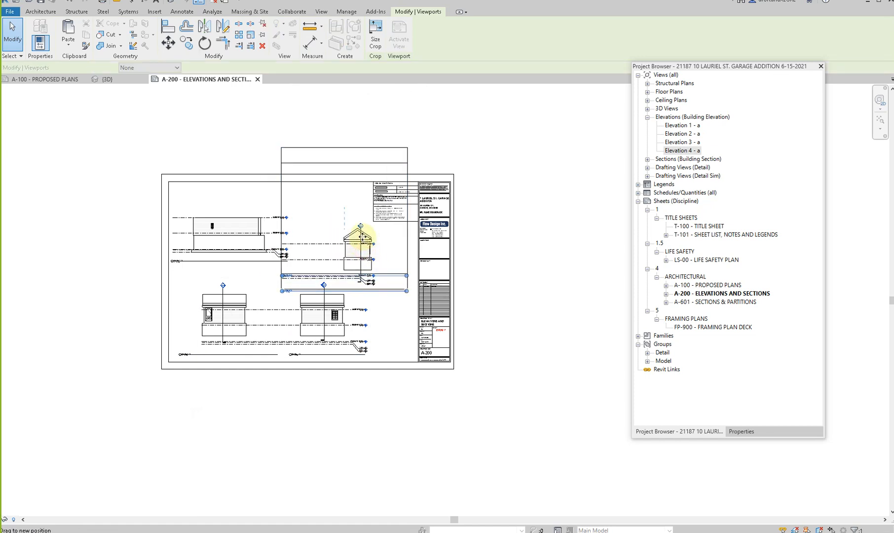
key("Escape")
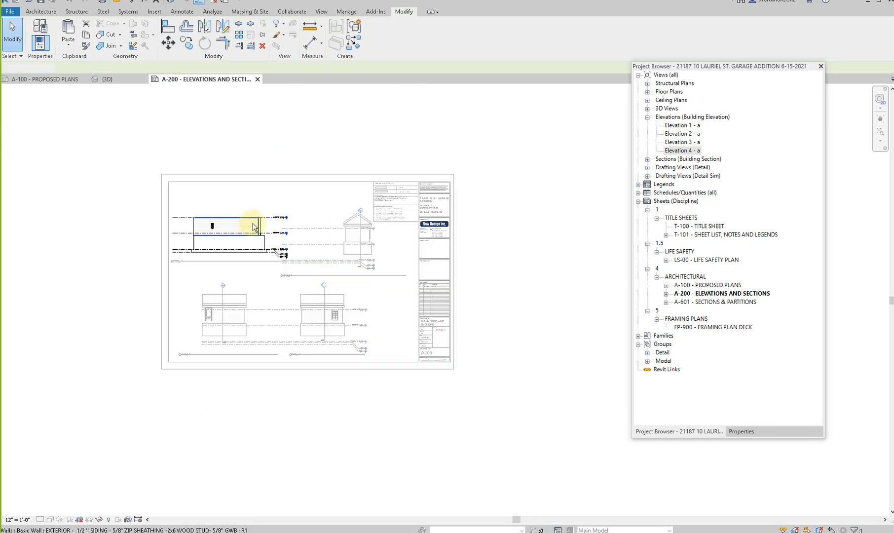
- Examine the siding wall in the Elevation 1 - a view and check its wall type and properties
scroll(240, 236, "up", 3)
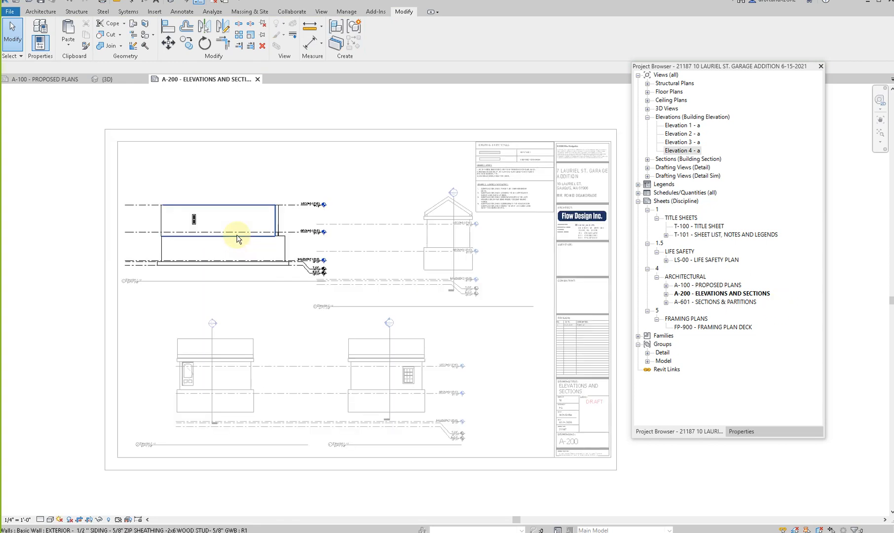
scroll(179, 216, "up", 2)
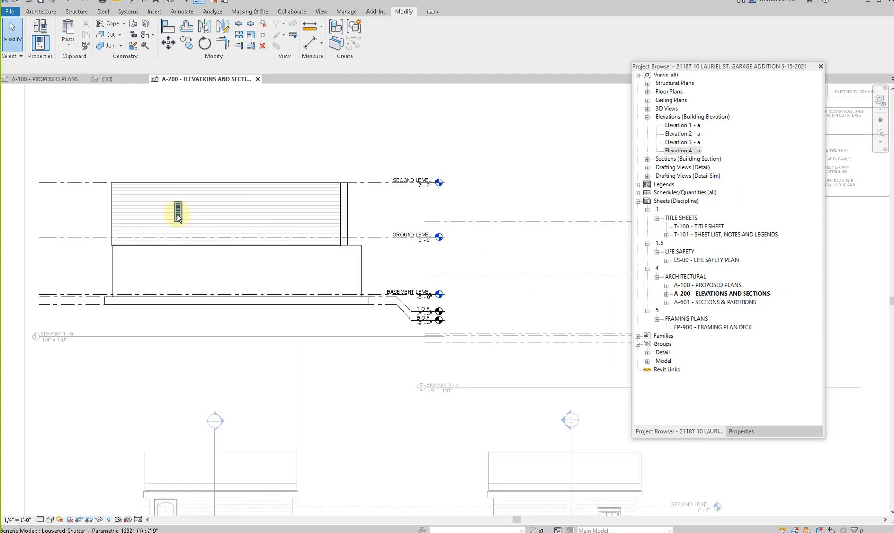
left_click(170, 240)
left_click(741, 432)
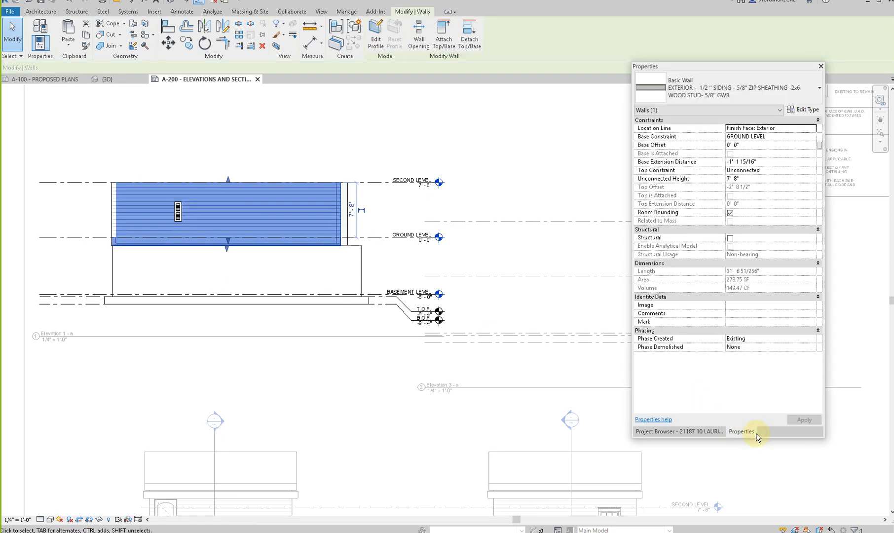
left_click(179, 182)
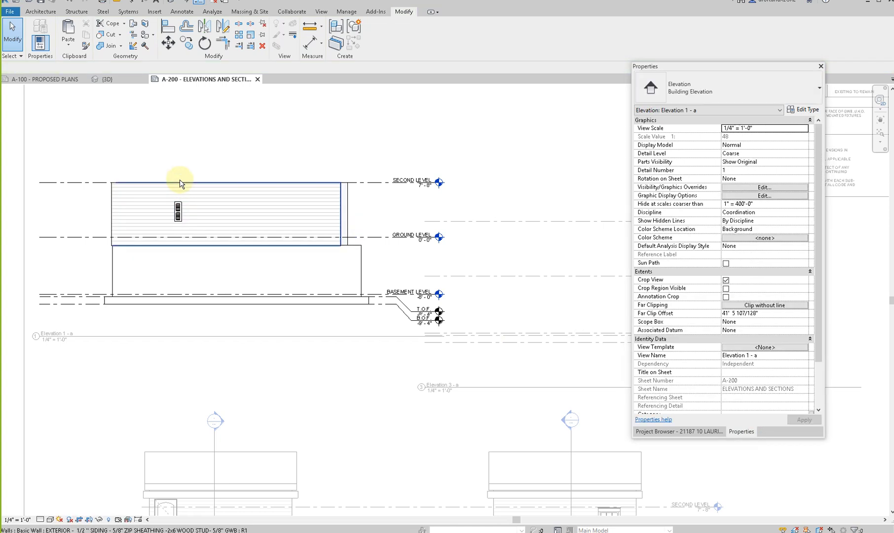
scroll(180, 181, "down", 3)
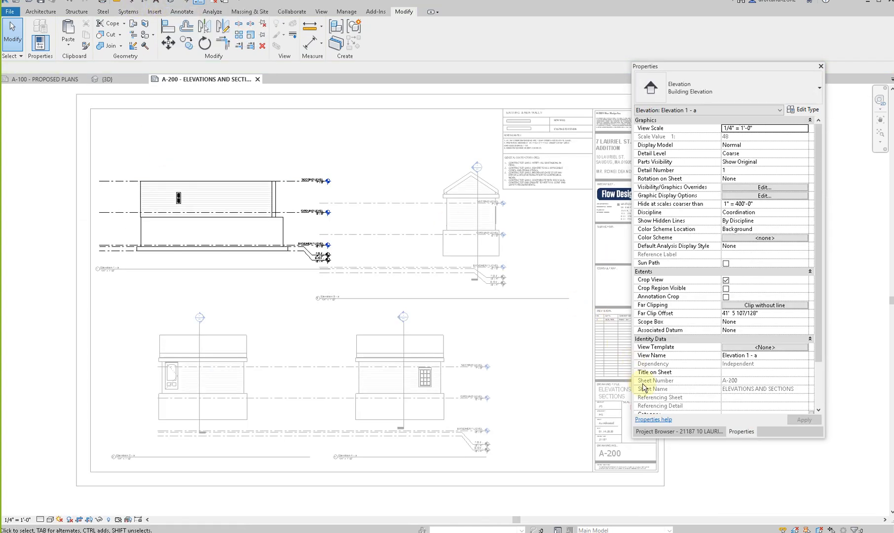
- Open sheet A-100 - PROPOSED PLANS, activate the proposed garage floor plan view and turn off its cropping
left_click(695, 433)
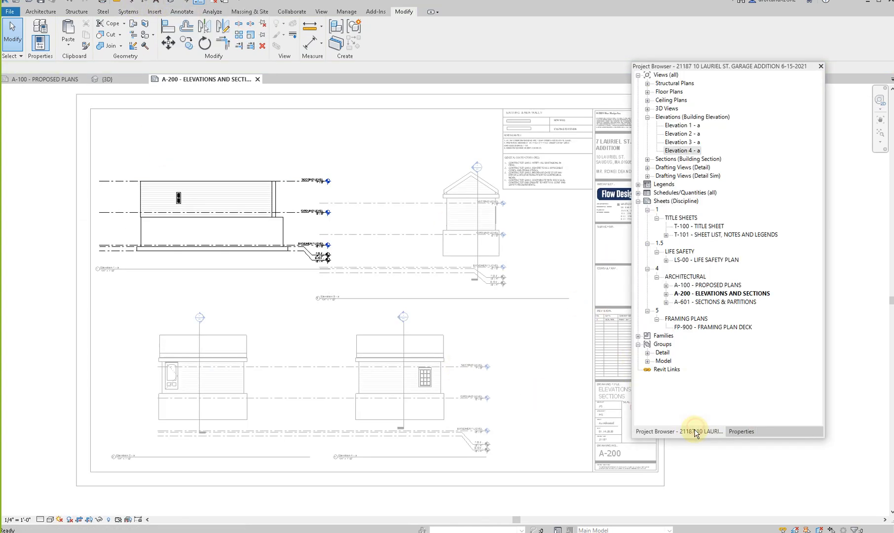
double_click(713, 285)
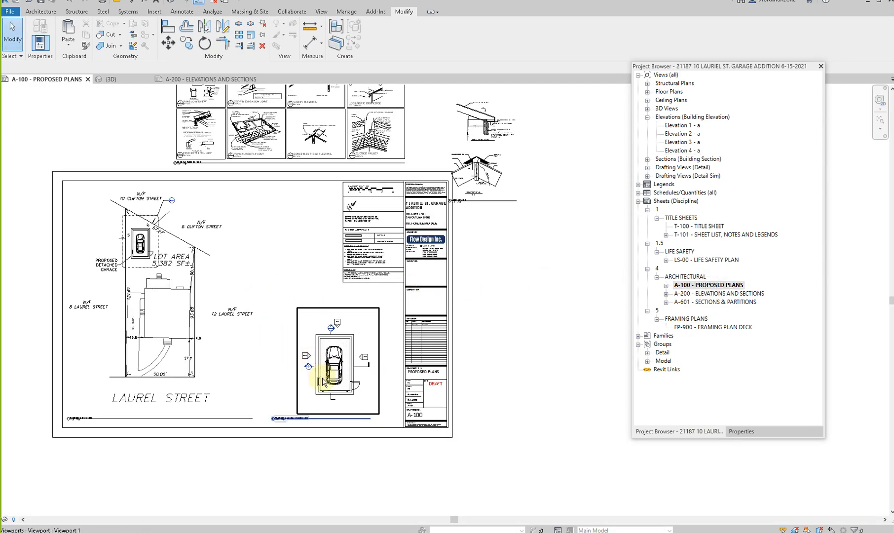
scroll(322, 377, "up", 2)
double_click(347, 378)
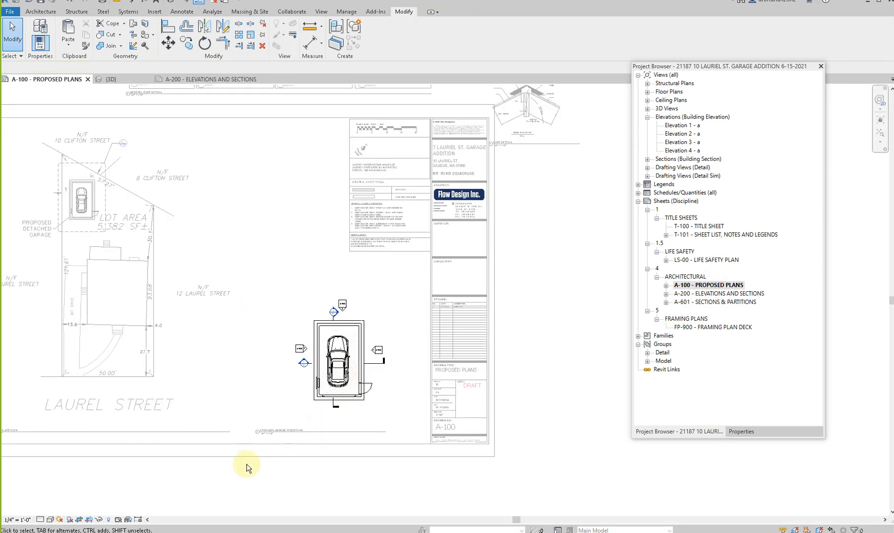
left_click(80, 520)
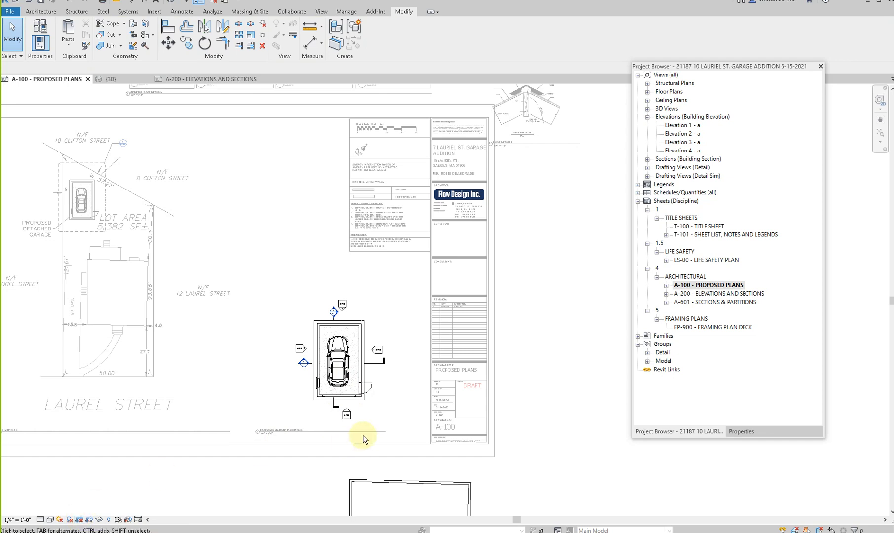
- Move the view line of the elevation below the garage up to just beneath the garage and narrow it around the building
left_click(346, 414)
scroll(369, 130, "down", 2)
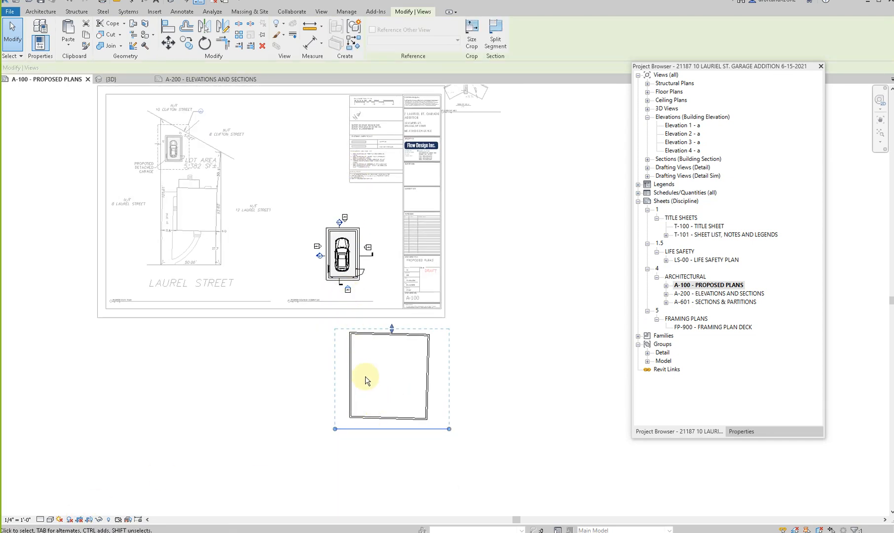
left_click_drag(376, 430, 322, 302)
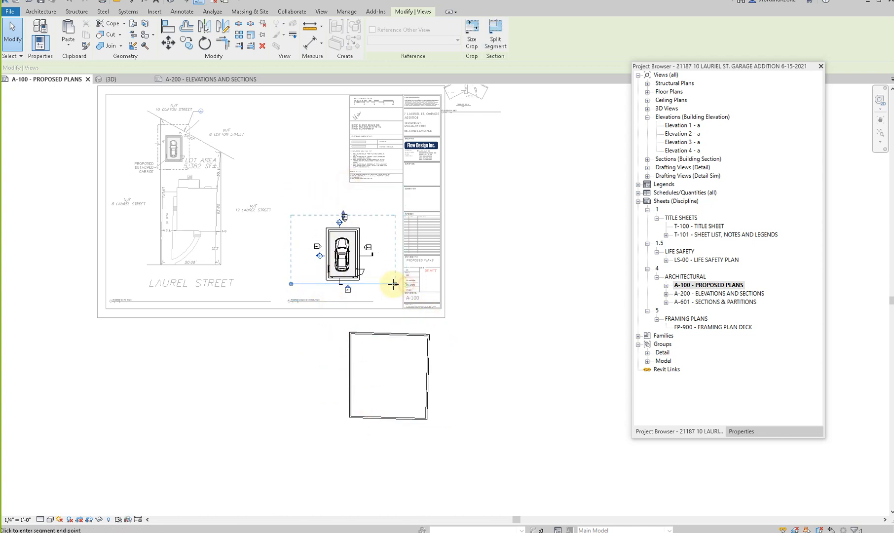
left_click_drag(293, 284, 306, 284)
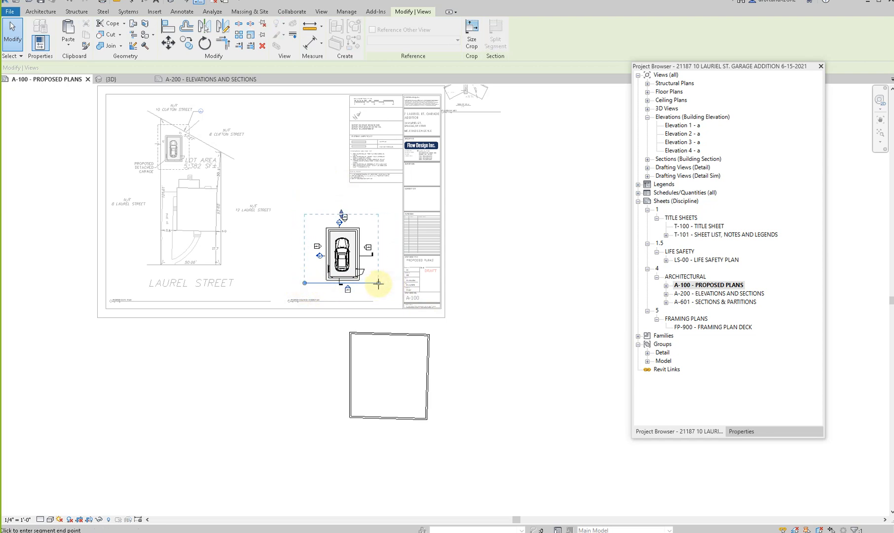
left_click(306, 283)
scroll(323, 271, "up", 5)
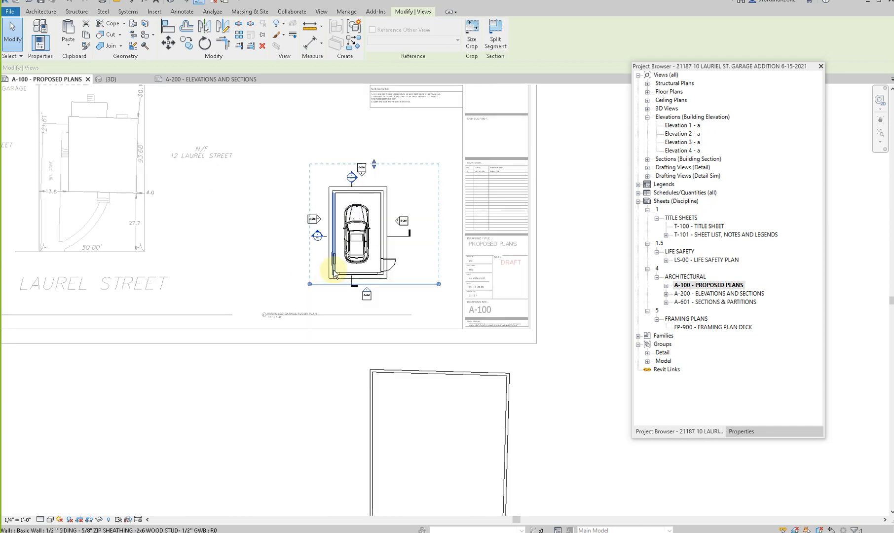
- Pull in the view extents of the elevations on the garage's left and right sides so they reach just past the building
left_click(304, 192)
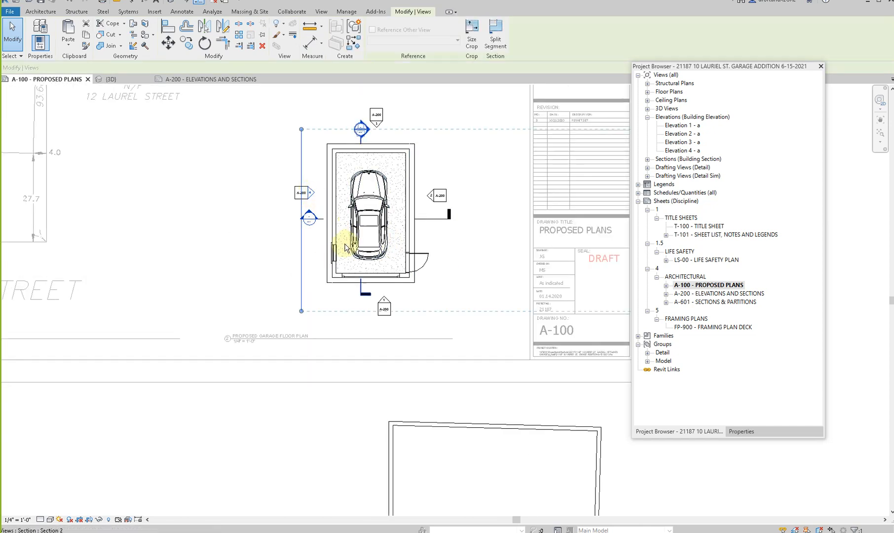
scroll(343, 242, "down", 5)
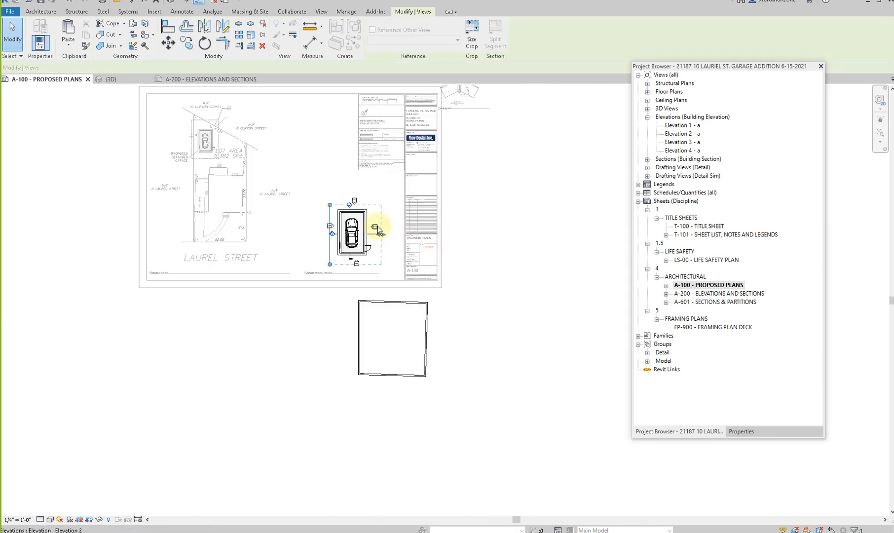
left_click(376, 228)
scroll(376, 228, "up", 3)
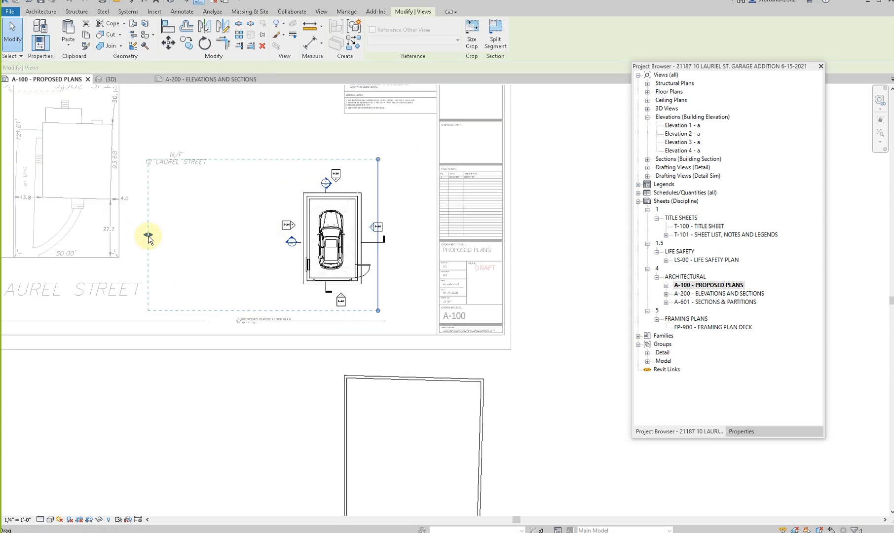
left_click_drag(267, 242, 277, 238)
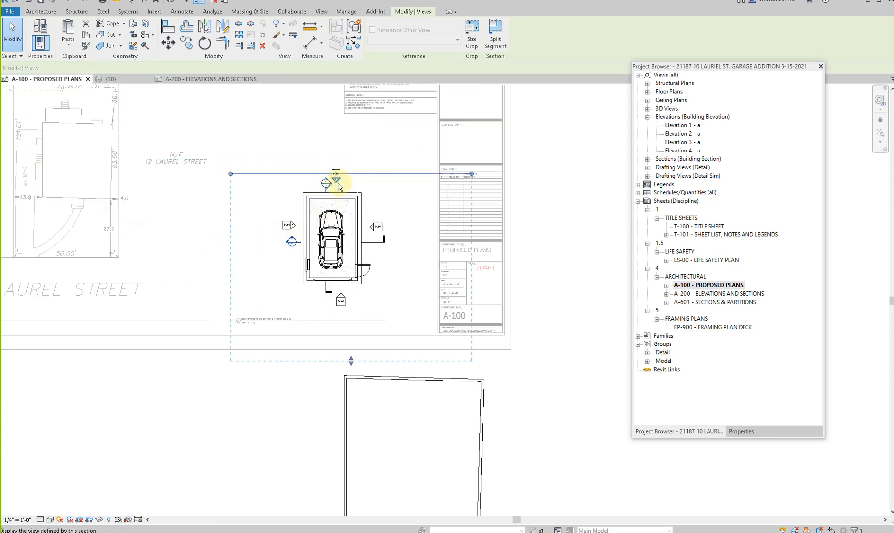
key("Escape")
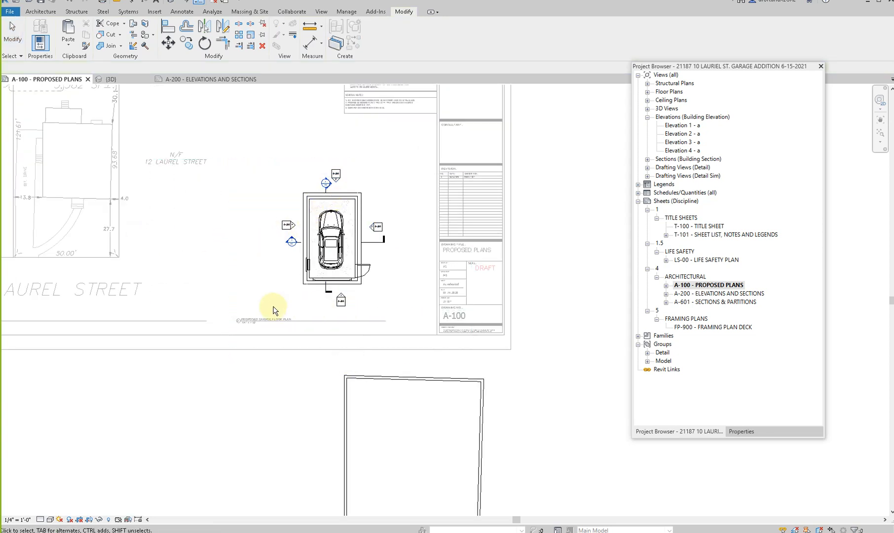
- Turn the garage floor plan's cropping back on and open sheet A-200 - ELEVATIONS AND SECTIONS
scroll(269, 304, "down", 2)
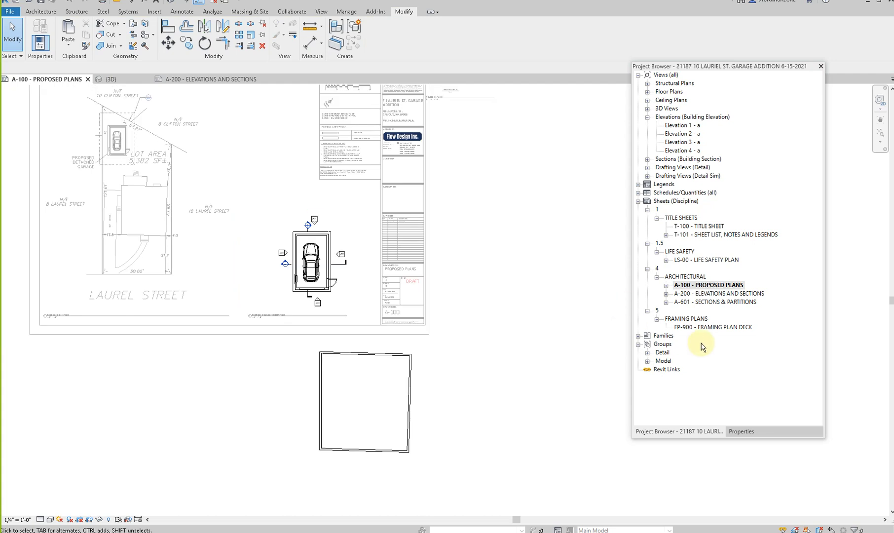
left_click(79, 519)
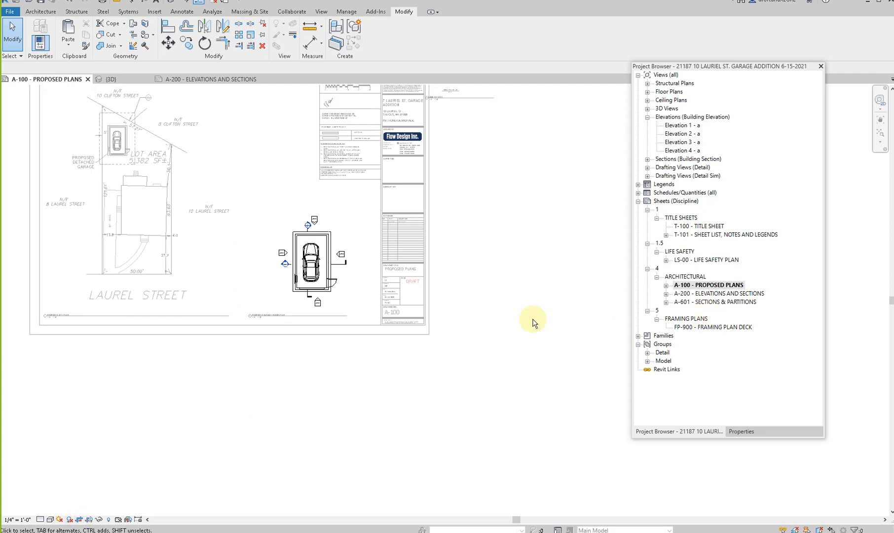
double_click(709, 293)
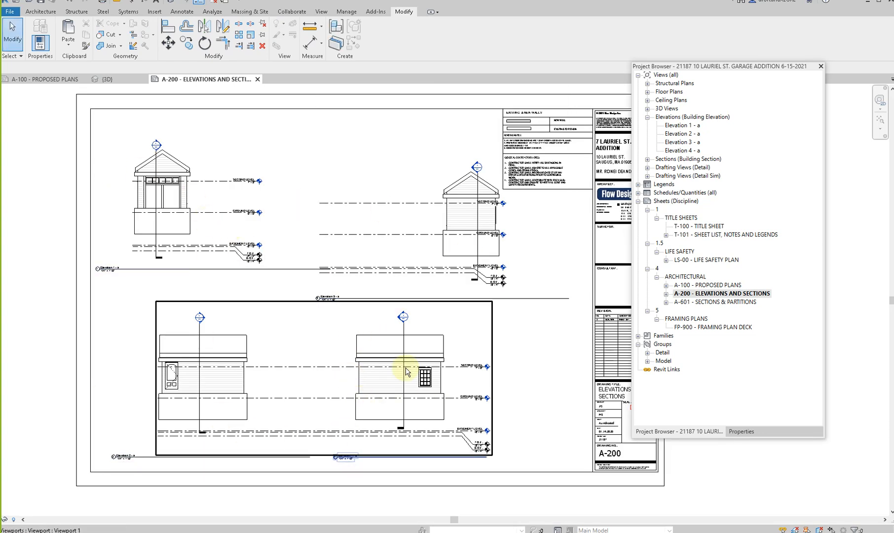
- Move the Elevation 3 - a viewport to the right of Elevation 1 - a with their level lines aligned
left_click(441, 223)
left_click_drag(461, 215, 289, 194)
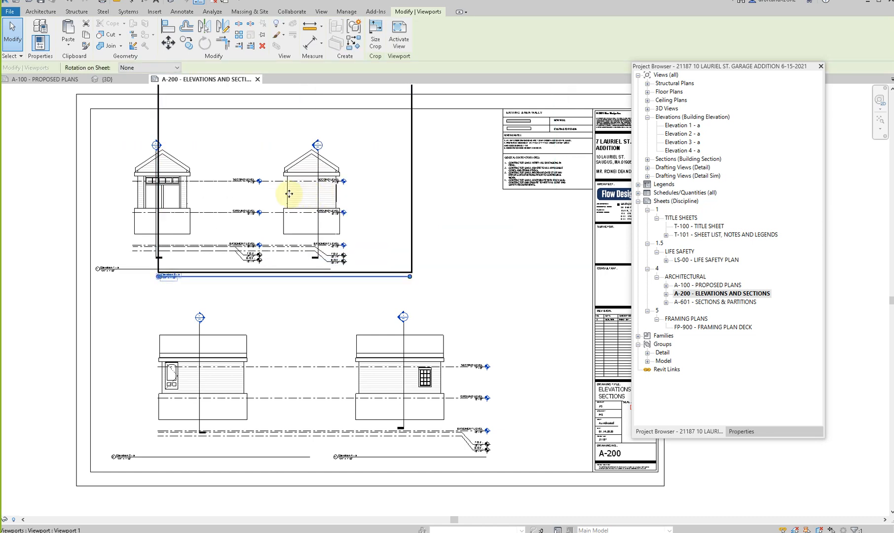
key("ctrl+z")
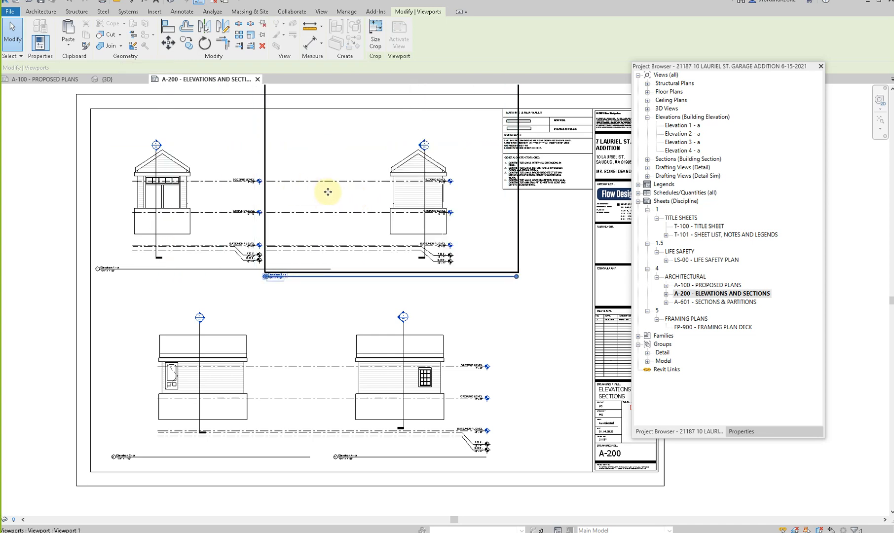
- In the Elevation 3 - a view, extend the level lines right past the building and left across Elevation 1 - a
double_click(328, 161)
left_click(343, 212)
left_click_drag(476, 209, 490, 206)
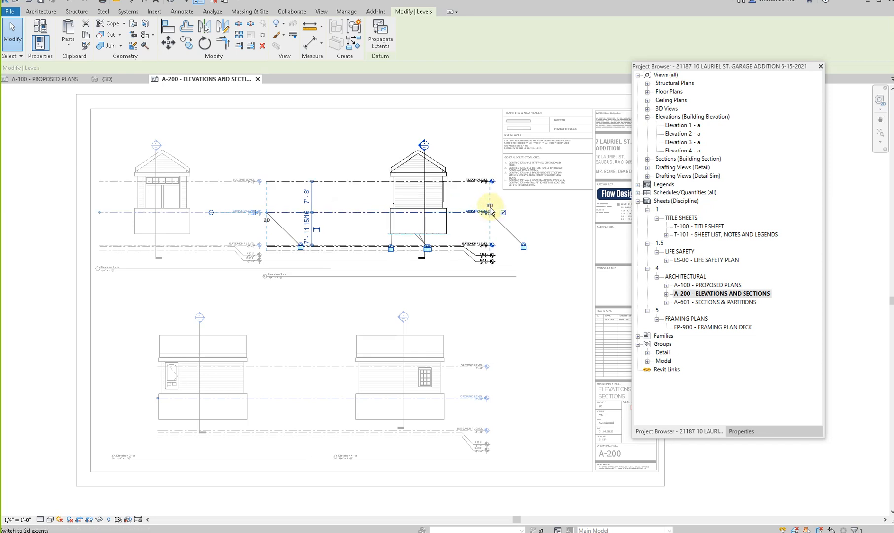
left_click_drag(267, 218, 134, 213)
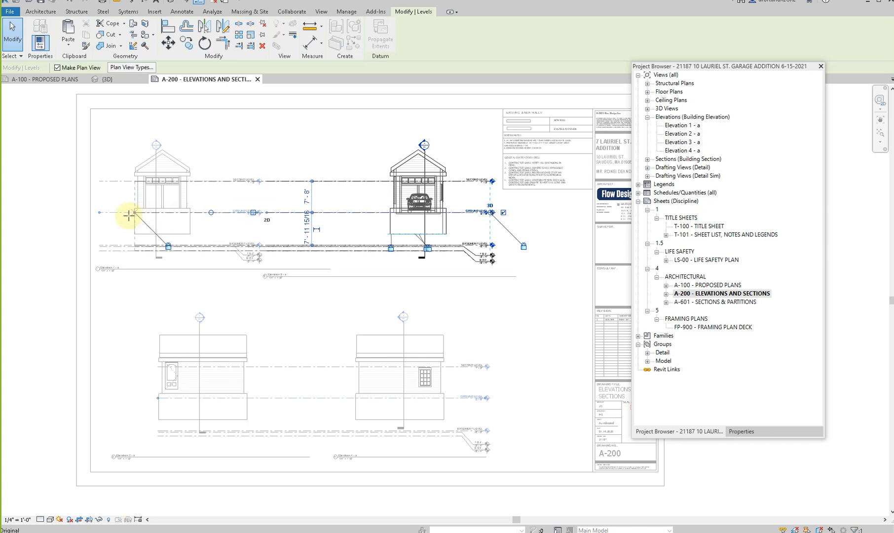
double_click(144, 219)
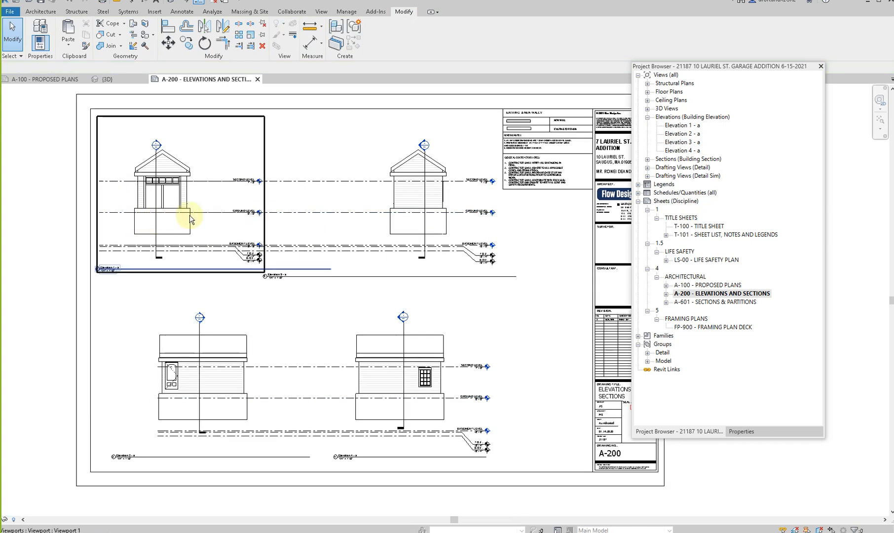
- Hide all the level lines as elements in the Elevation 1 - a view and deactivate it
double_click(222, 220)
left_click_drag(233, 169, 216, 269)
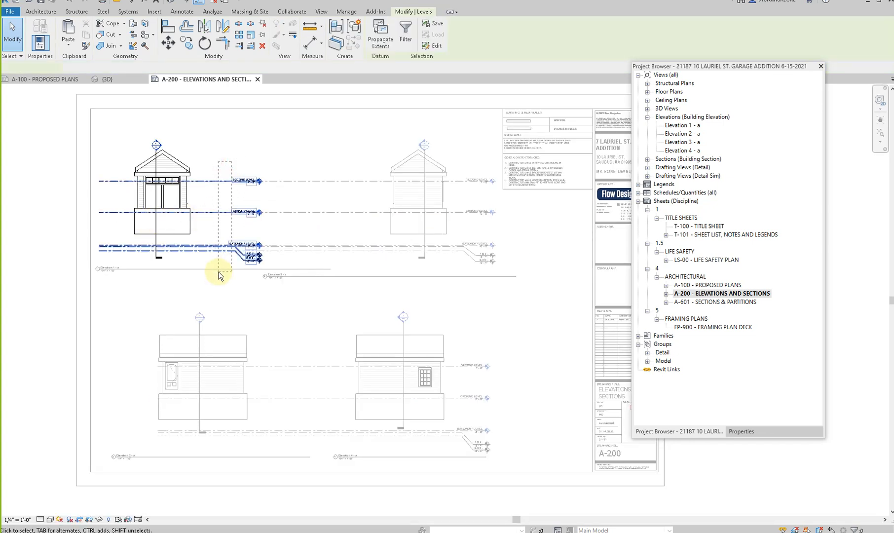
right_click(218, 275)
mouse_move(263, 329)
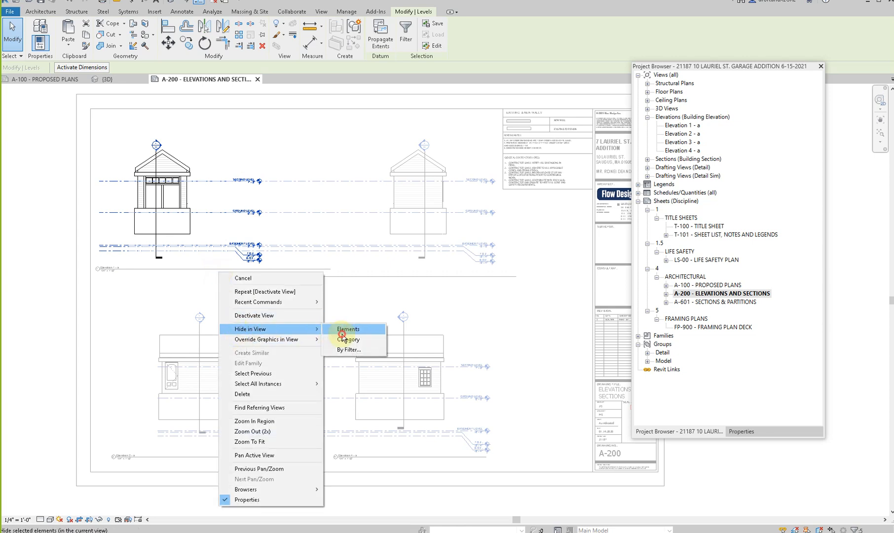
left_click(339, 331)
double_click(260, 342)
- Activate the Elevation 3 - a view and raise the section line's head well above the roof peak
left_click(314, 148)
double_click(435, 157)
left_click(424, 146)
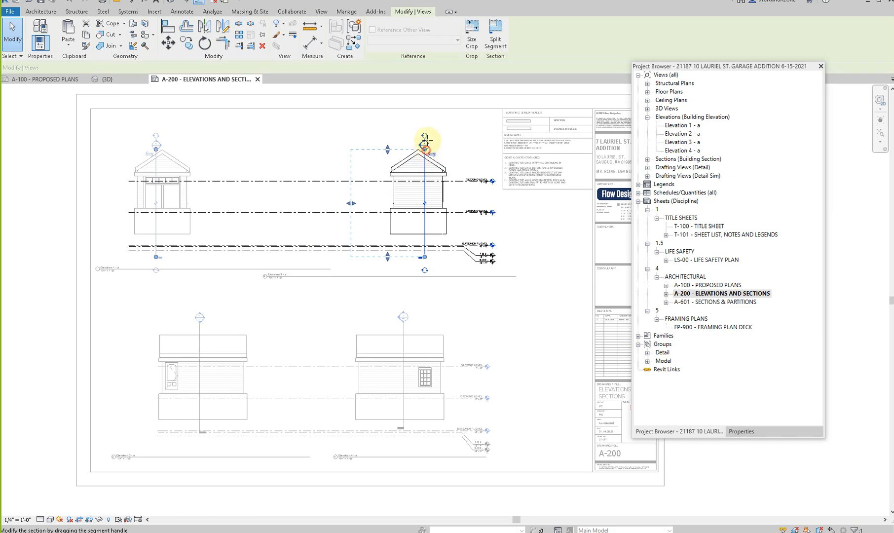
left_click(393, 303)
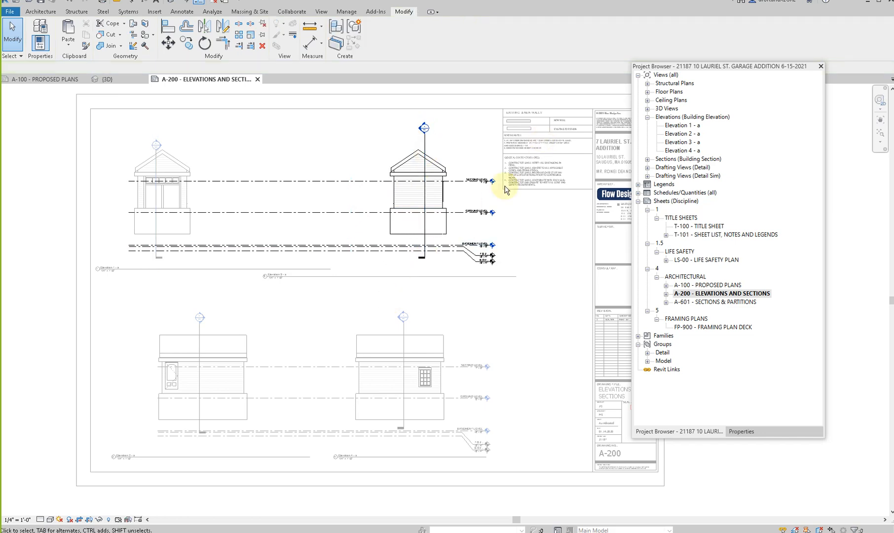
- Rename the SECOND LEVEL level in the Elevation 3 - a view as TOP PLATE
scroll(505, 186, "up", 3)
scroll(449, 193, "up", 5)
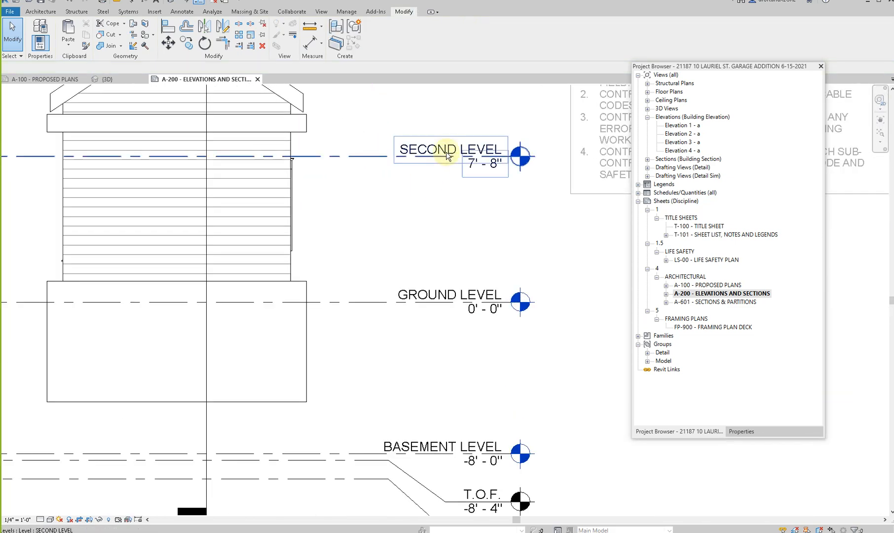
left_click(446, 147)
left_click(447, 148)
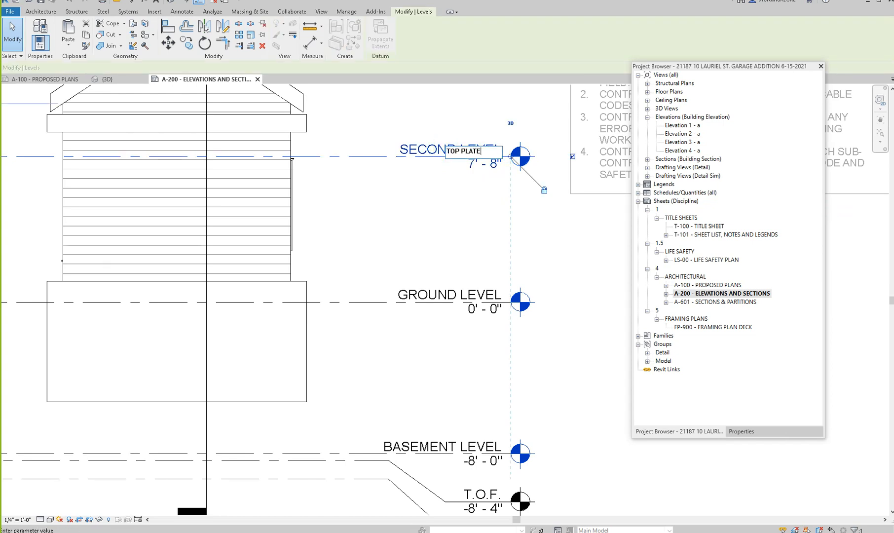
left_click(461, 255)
- Add an aligned dimension between the GROUND LEVEL and TOP PLATE lines beside the building
scroll(462, 256, "down", 2)
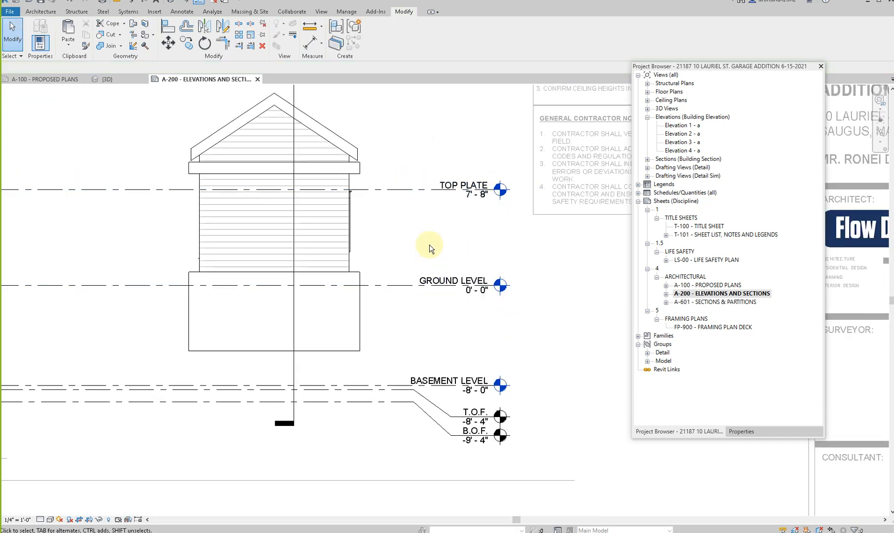
key("d")
key("i")
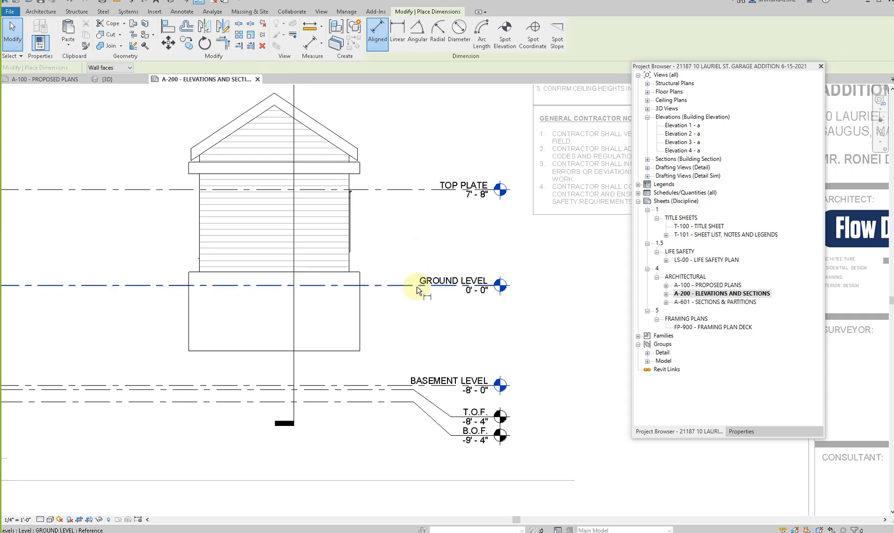
left_click(427, 285)
left_click(427, 190)
left_click(416, 220)
key("Escape")
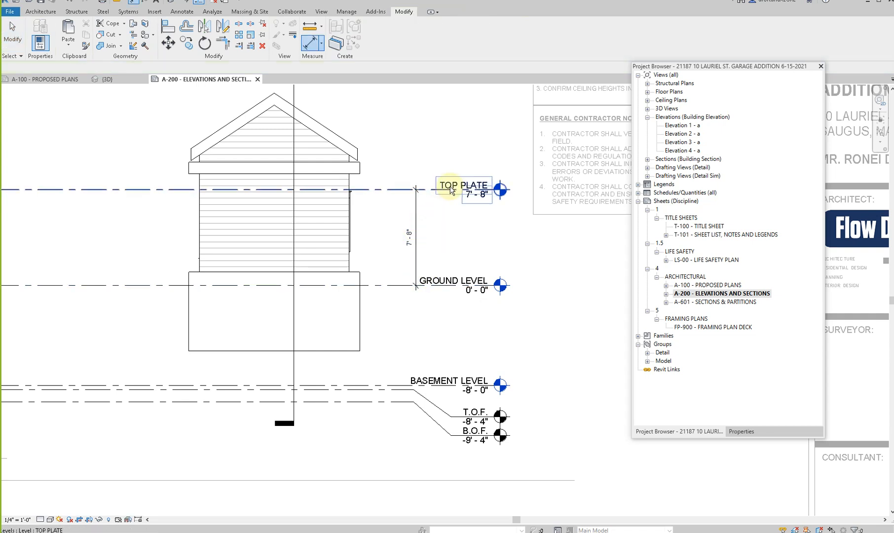
- Set the dimension between GROUND LEVEL and TOP PLATE to 10' by moving the TOP PLATE level
left_click(450, 189)
left_click(406, 229)
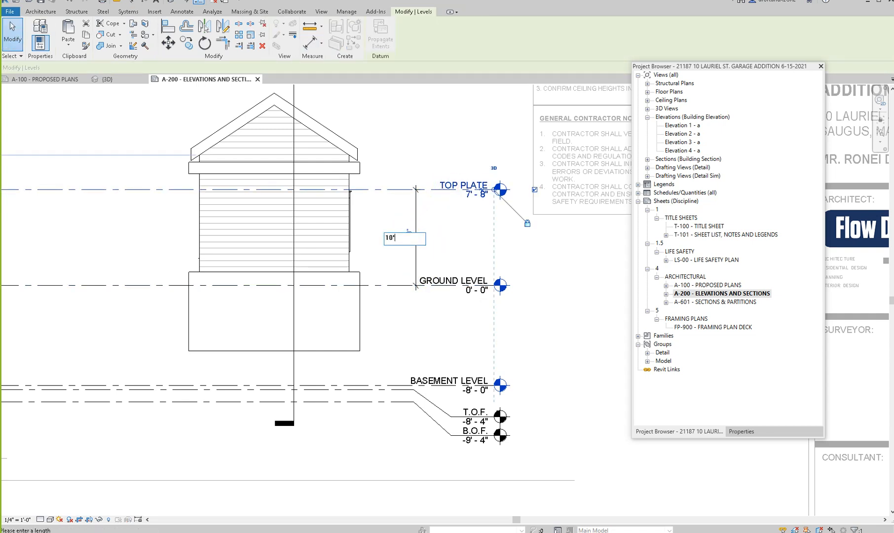
type("10")
key("Return")
key("Escape")
- Examine the floor under the roof in Elevation 3 - a, deactivate the view and review the elevations across the sheet
scroll(440, 205, "down", 3)
scroll(507, 283, "down", 3)
scroll(310, 265, "up", 1)
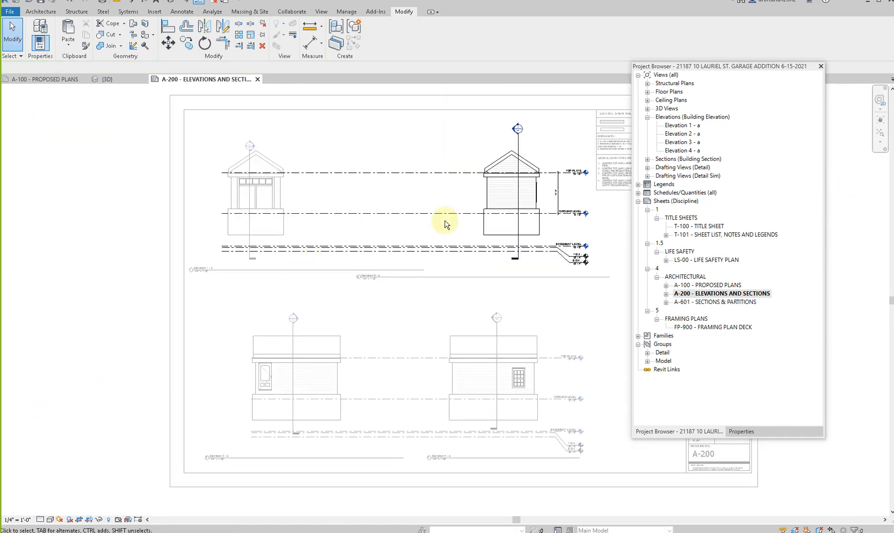
left_click(508, 175)
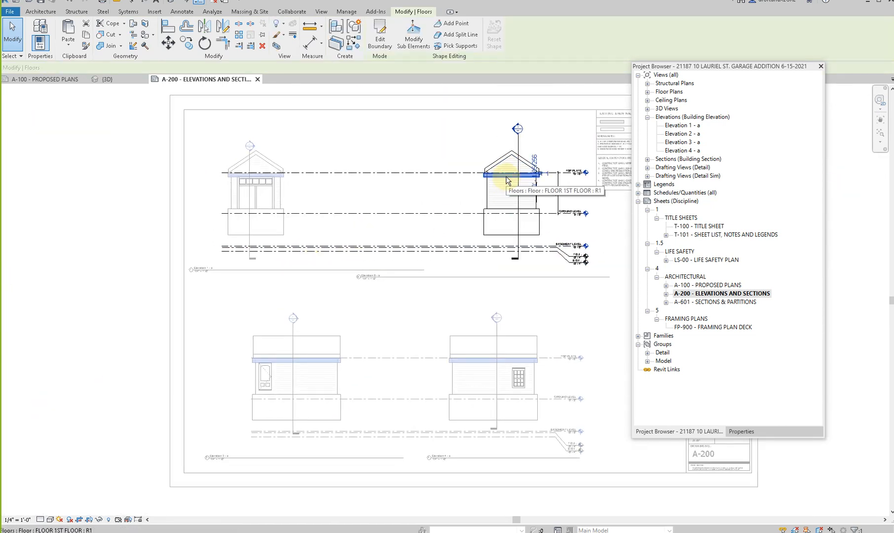
double_click(490, 274)
middle_click_drag(510, 335, 451, 245)
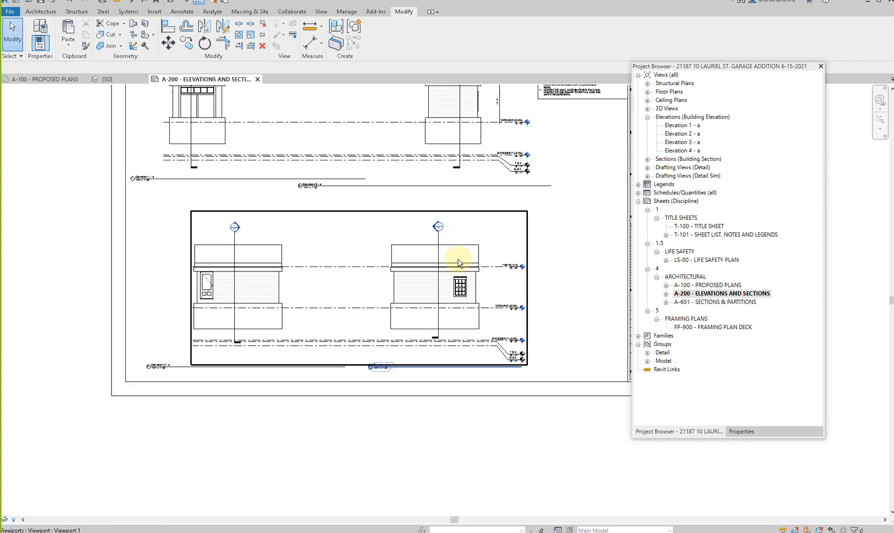
scroll(507, 304, "up", 3)
scroll(507, 303, "down", 4)
middle_click_drag(323, 154, 312, 216)
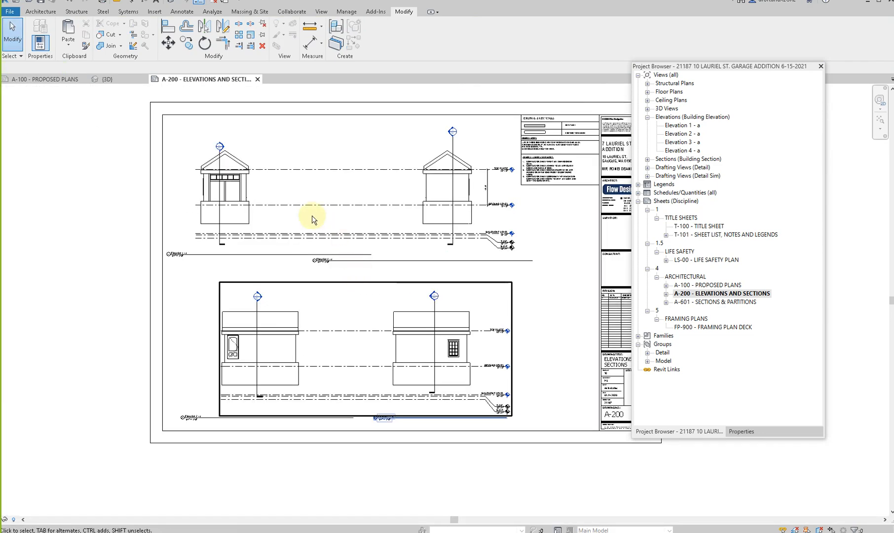
- In the Elevation 1 - a view, align the section line's head and tail with those in Elevation 3 - a, and deactivate the view
scroll(463, 189, "up", 2)
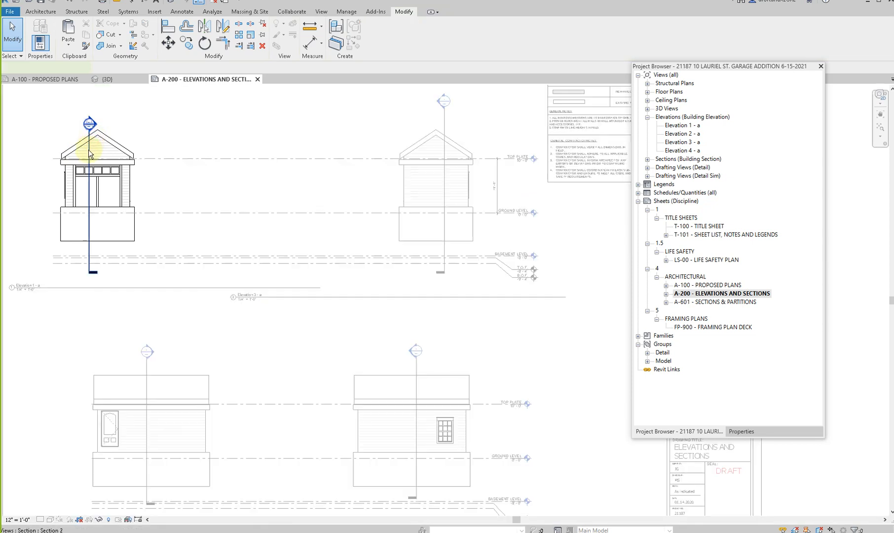
left_click(89, 154)
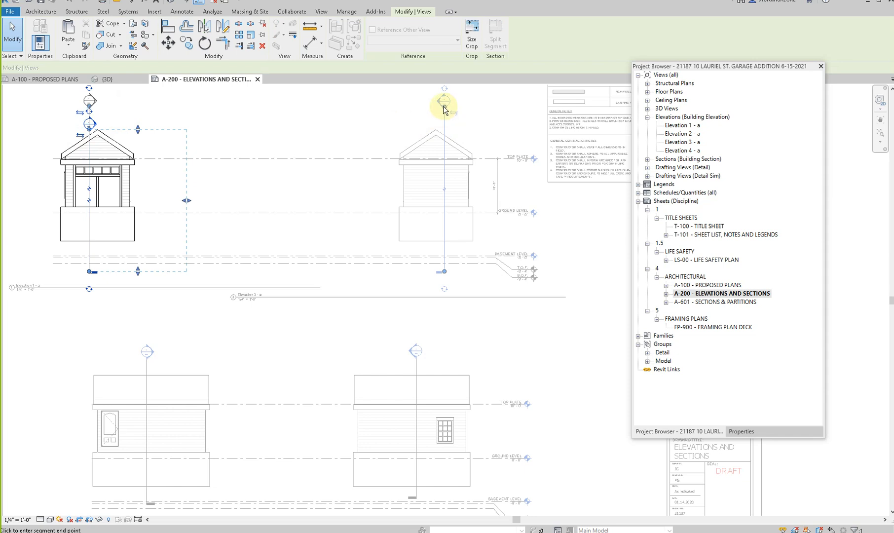
left_click_drag(443, 108, 444, 108)
left_click(89, 272)
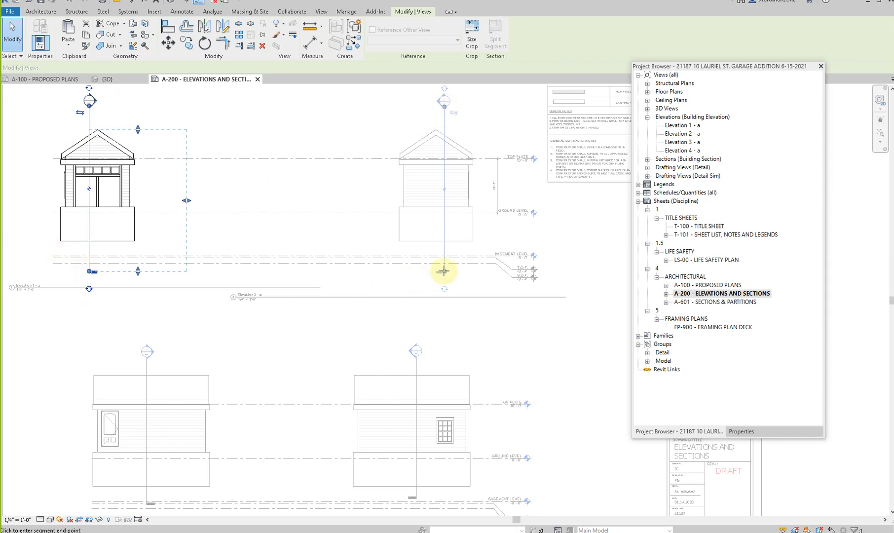
left_click(236, 309)
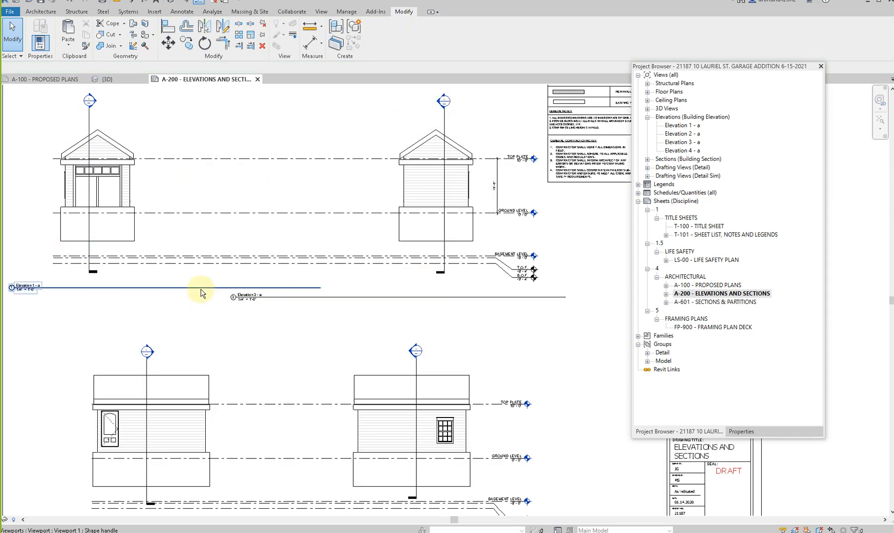
- Lower the Elevation 1 - a title in line with the Elevation 3 - a title, and shift the Elevation 3 - a title right
left_click(213, 286)
left_click_drag(212, 286, 220, 297)
left_click(339, 298)
left_click_drag(360, 298, 445, 297)
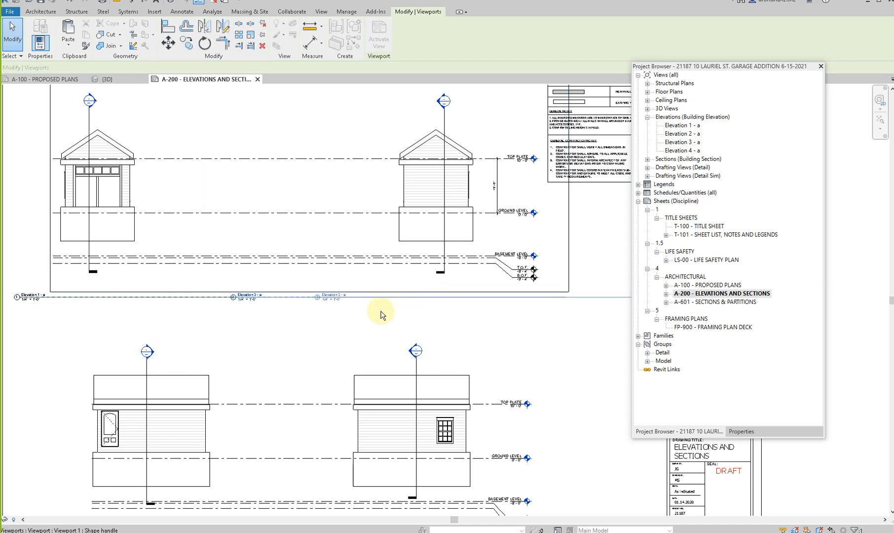
- Shorten the Elevation 3 - a title line so it ends just past the level heads
left_click(432, 242)
scroll(432, 241, "down", 2)
left_click_drag(556, 301, 496, 308)
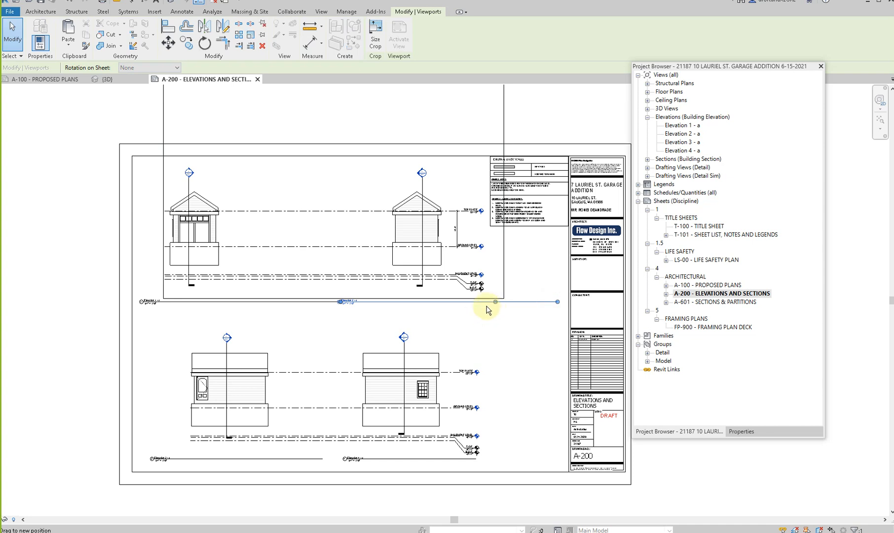
left_click(156, 264)
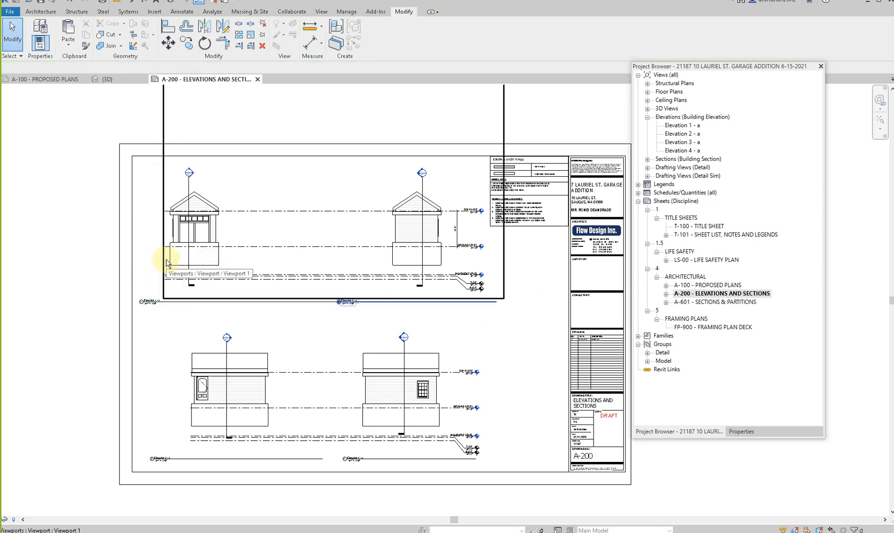
- In the Elevation 3 - a view, pull the crop region's top and left edges in toward the building, hide the crop region and deactivate the view
middle_click_drag(321, 218, 306, 308)
scroll(306, 308, "down", 1)
double_click(305, 273)
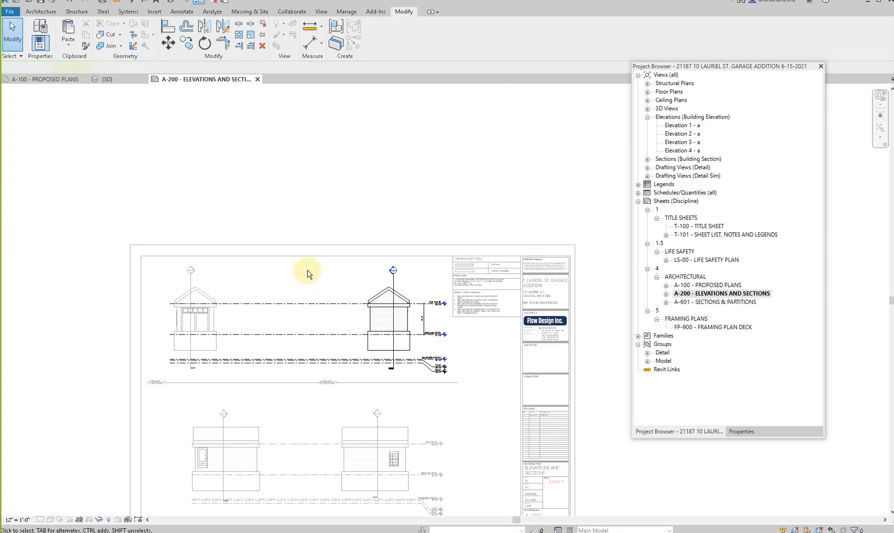
left_click(91, 521)
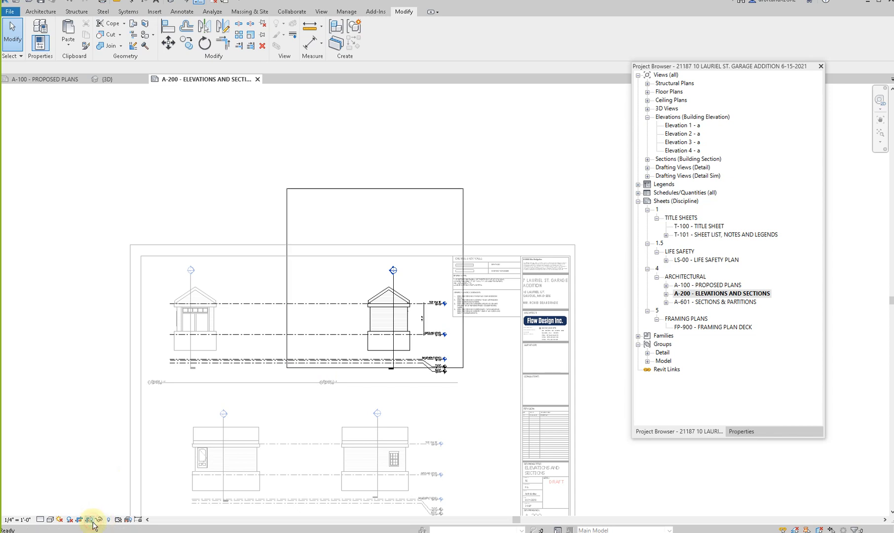
left_click(371, 188)
left_click_drag(374, 188, 372, 282)
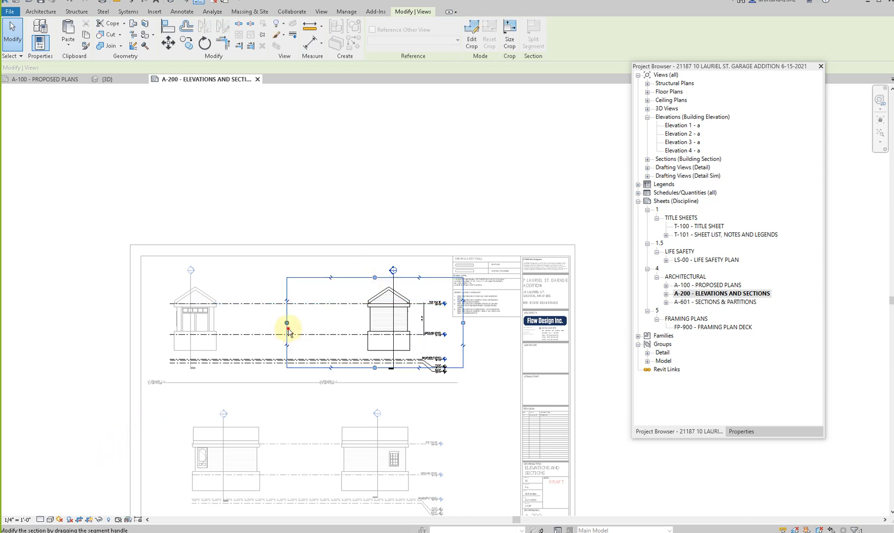
left_click(90, 520)
double_click(330, 331)
middle_click_drag(359, 264, 363, 84)
left_click(229, 287)
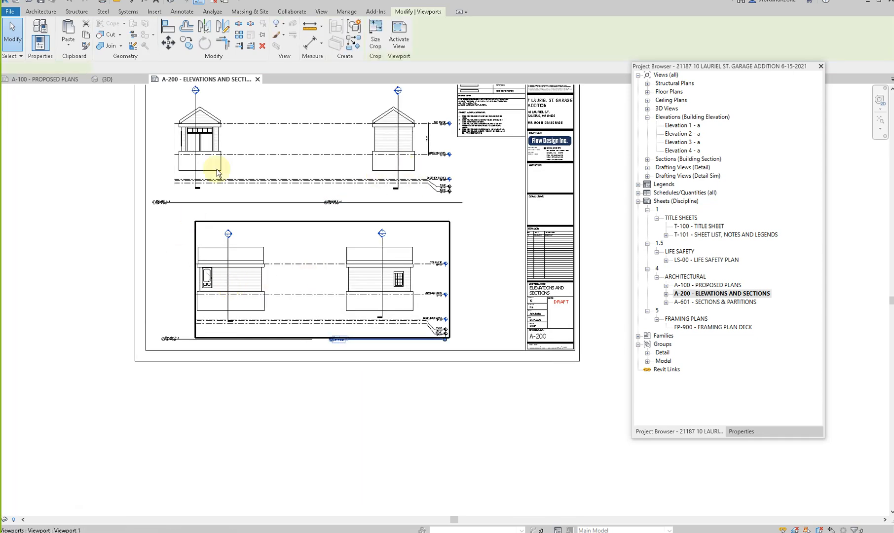
key("Escape")
- Look over the finished elevations sheet and open sheet A-601 - SECTIONS & PARTITIONS
middle_click_drag(254, 273, 268, 374)
scroll(228, 231, "up", 3)
scroll(228, 231, "down", 4)
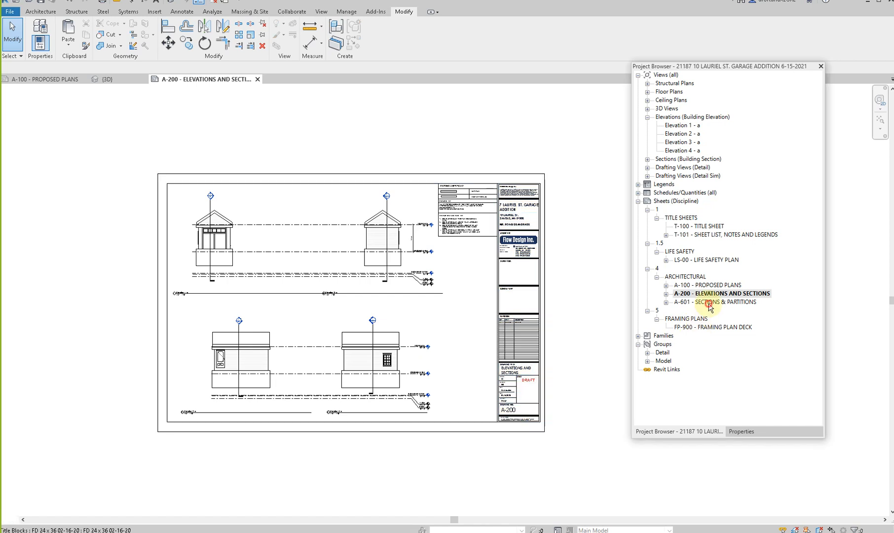
left_click(709, 303)
double_click(708, 303)
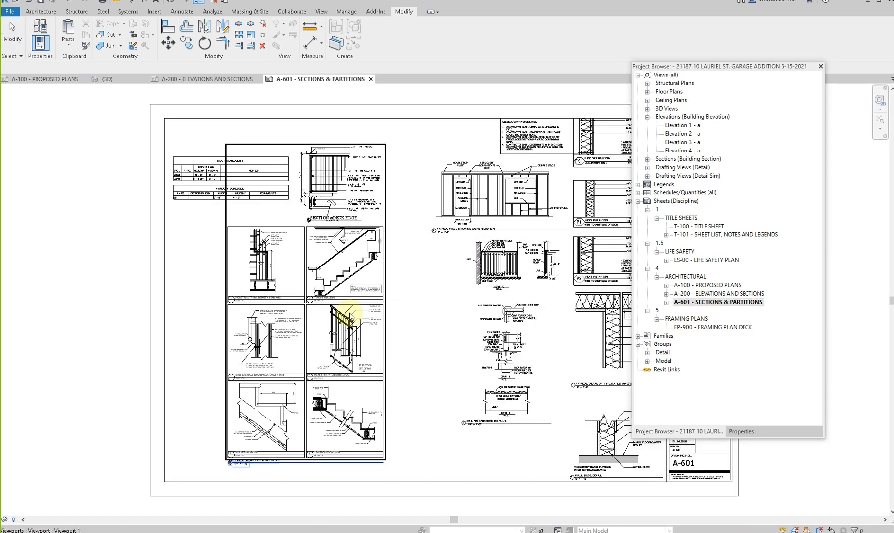
- Delete the group of stair details and the railing and deck details viewport from sheet A-601
scroll(352, 314, "down", 3)
left_click(325, 320)
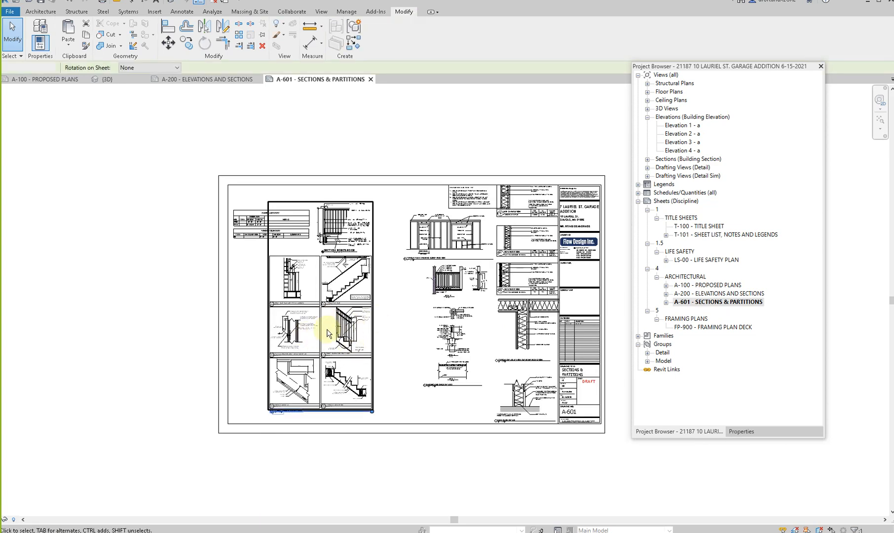
key("Delete")
scroll(455, 373, "up", 3)
middle_click_drag(455, 373, 309, 350)
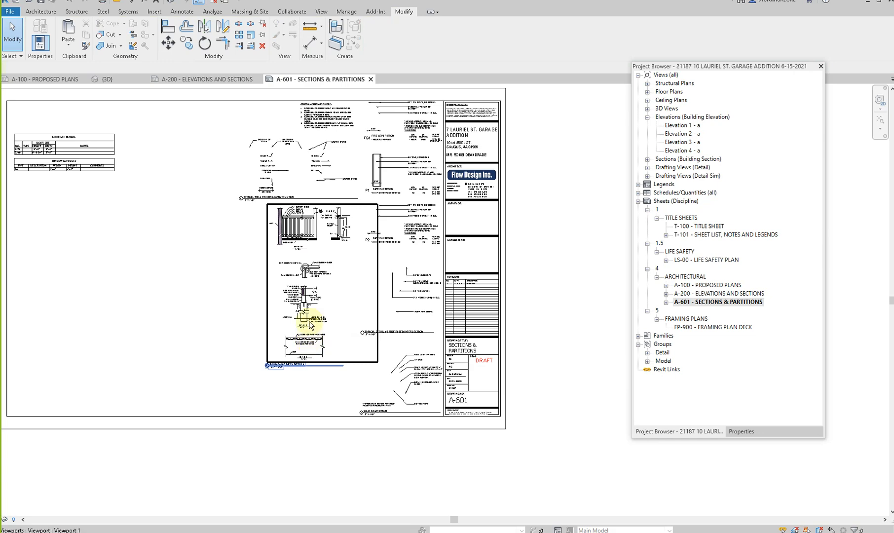
scroll(308, 334, "up", 1)
left_click(326, 211)
key("Delete")
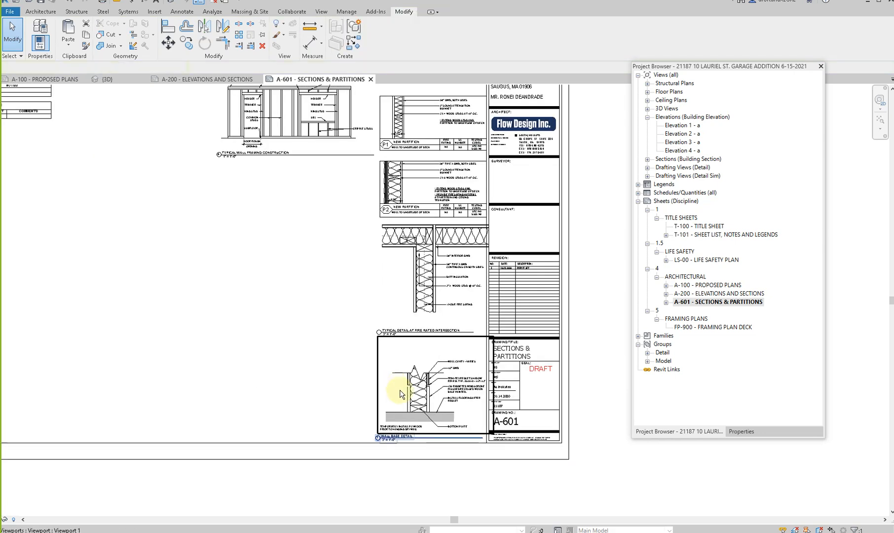
- Delete the wall base detail and the typical detail at fire rated intersection from the sheet
left_click(431, 395)
key("Delete")
left_click(426, 250)
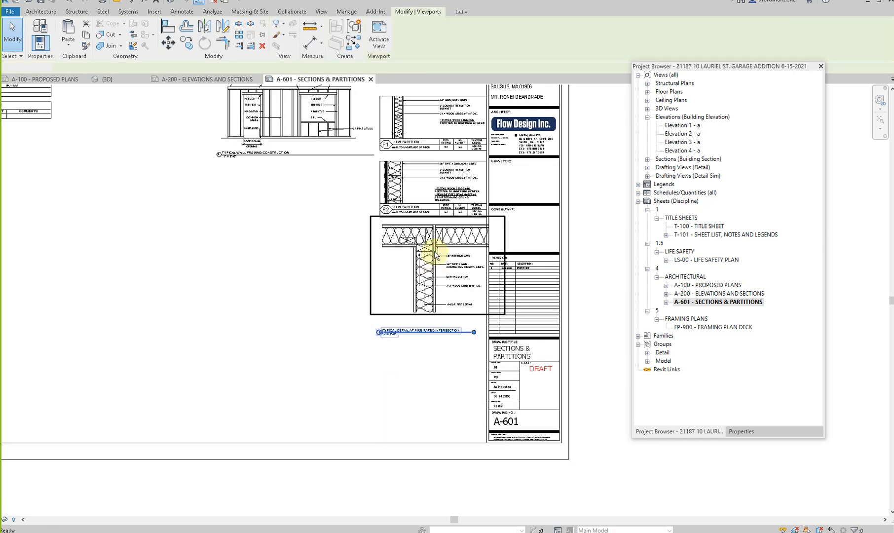
key("Delete")
- Activate the partition types view and delete the P1 new partition and FS1 fire separation details
middle_click_drag(354, 239, 354, 431)
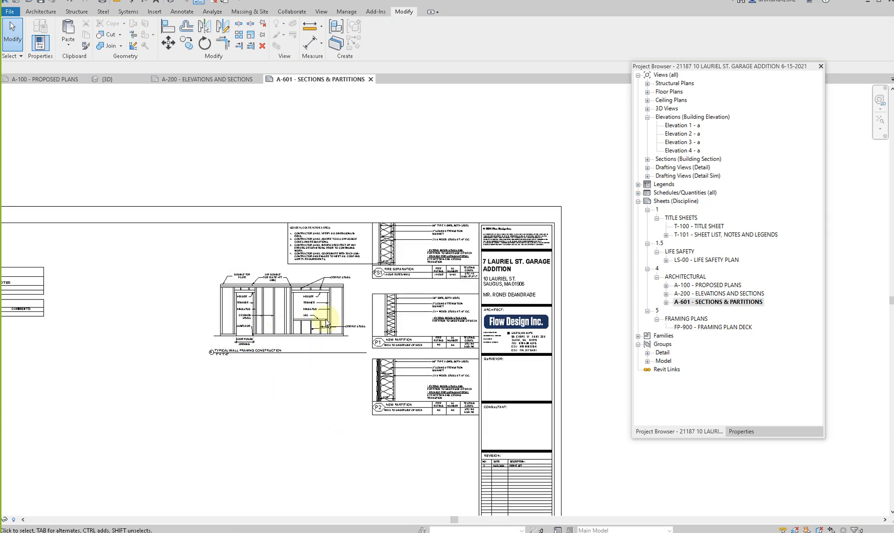
scroll(406, 413, "up", 3)
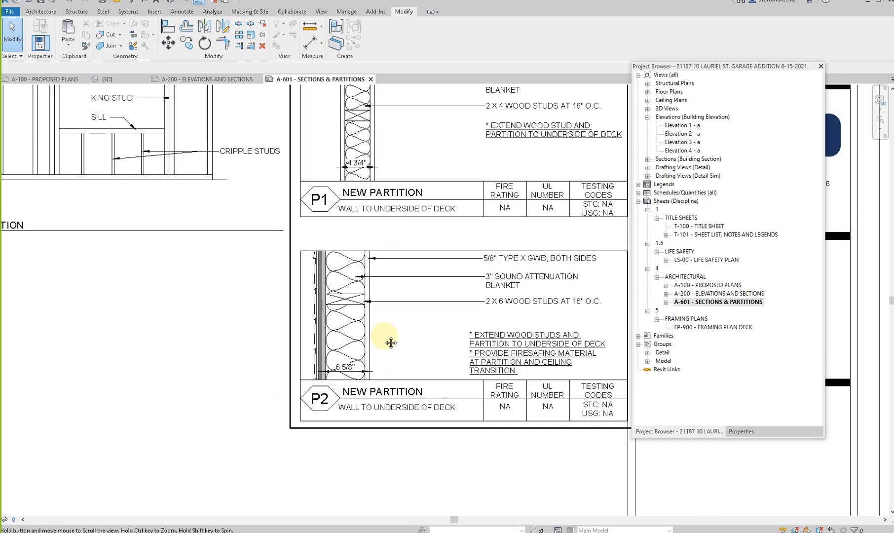
middle_click_drag(393, 339, 359, 527)
double_click(371, 321)
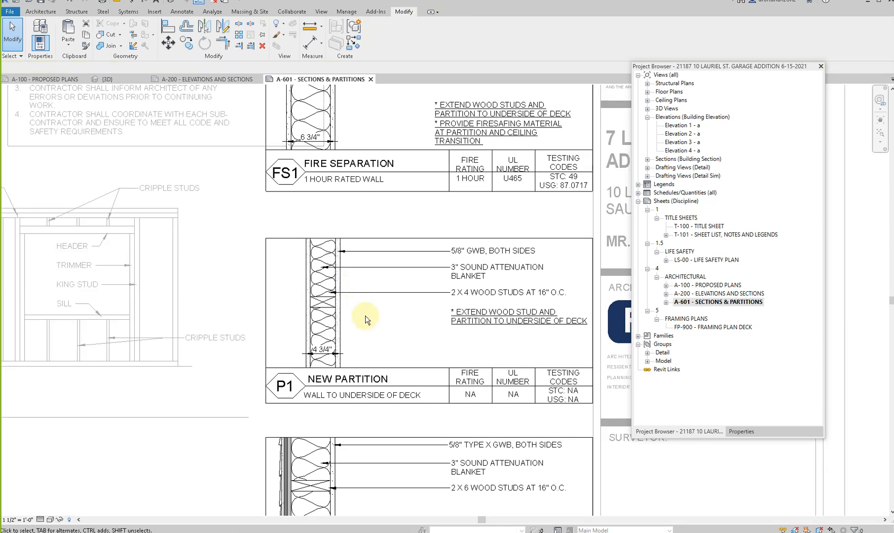
scroll(365, 315, "down", 3)
left_click_drag(519, 399, 523, 369)
key("Delete")
mouse_move(257, 106)
left_mouse_down()
mouse_move(473, 269)
mouse_move(564, 321)
left_mouse_up()
key("Delete")
- Move the remaining P2 partition detail up near the general construction notes and deactivate the view
scroll(337, 306, "down", 2)
left_click_drag(426, 409, 433, 317)
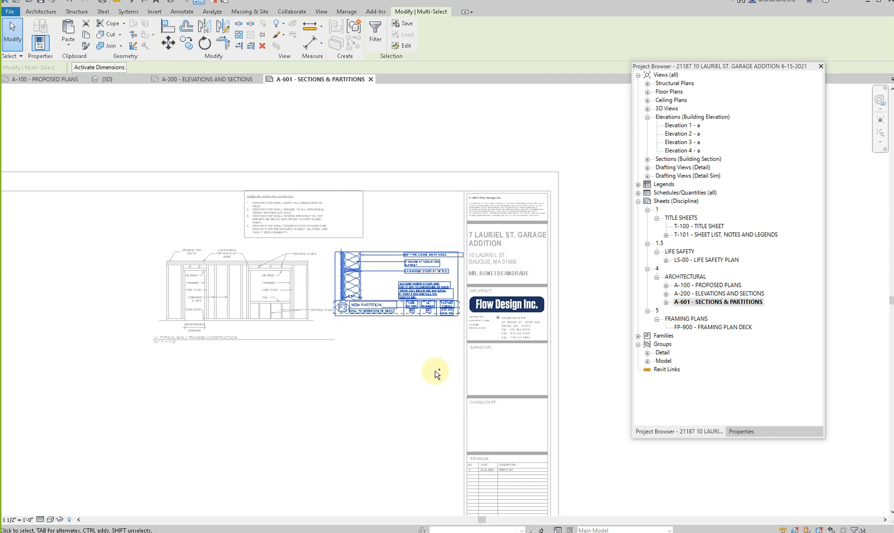
key("Escape")
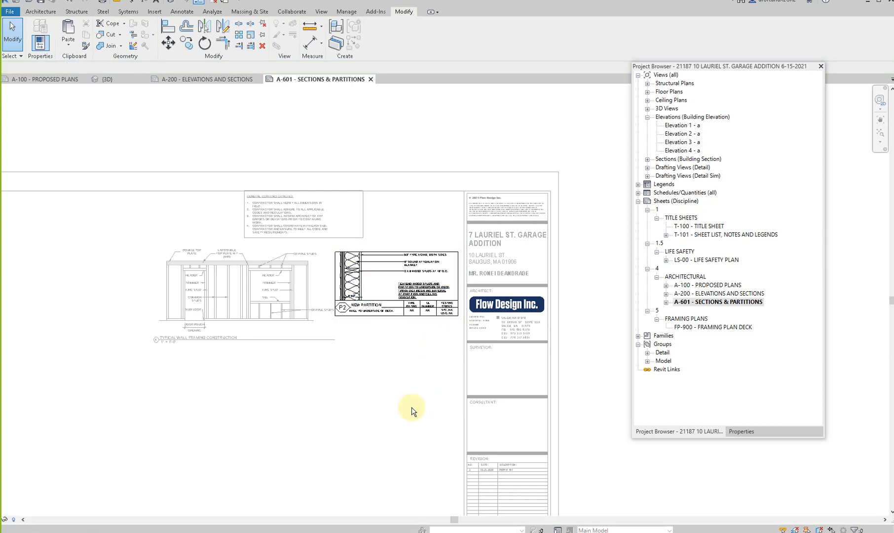
- Place the typical wall framing construction view below the P2 detail and the general construction notes above it, beside the title block
left_click_drag(247, 302, 381, 383)
left_click_drag(286, 214, 382, 218)
left_click(238, 251)
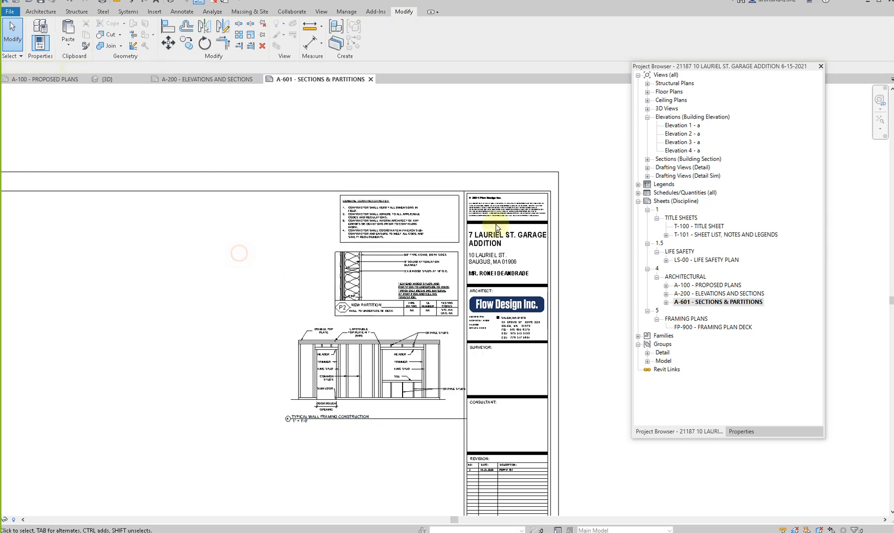
- Move the door and window schedules together to just below the typical wall framing view
left_click_drag(360, 369, 350, 363)
scroll(304, 311, "down", 2)
left_click(89, 397)
left_click(42, 287)
left_click(123, 257)
left_click_drag(123, 257, 358, 387)
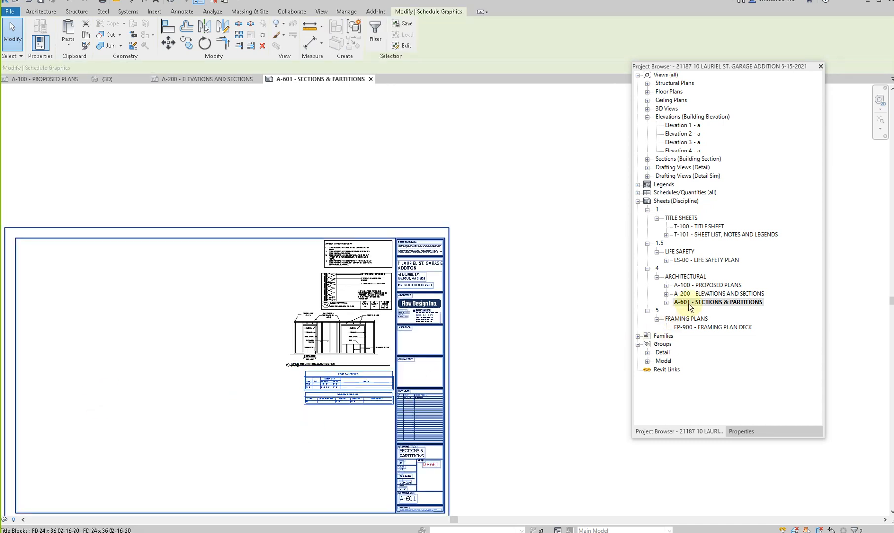
- Rename sheet A-200 to ELEVATIONS
double_click(703, 294)
right_click(703, 295)
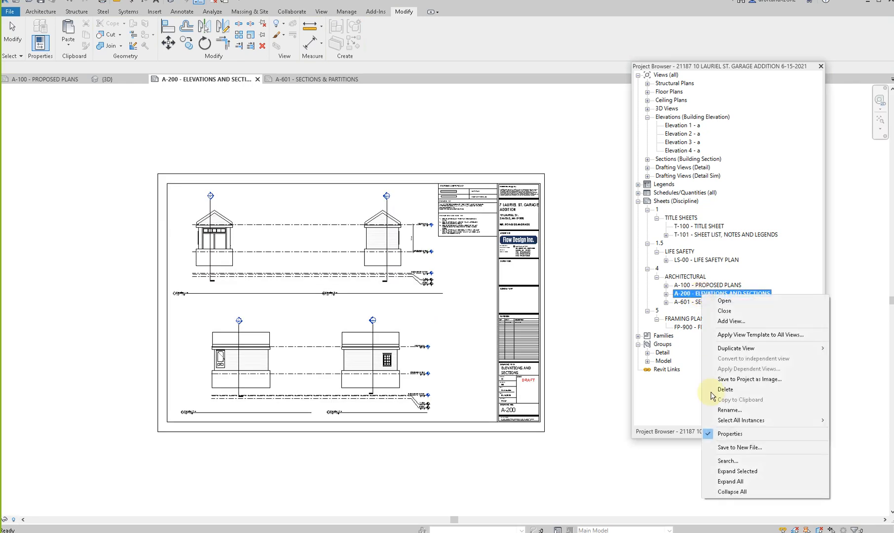
left_click(727, 410)
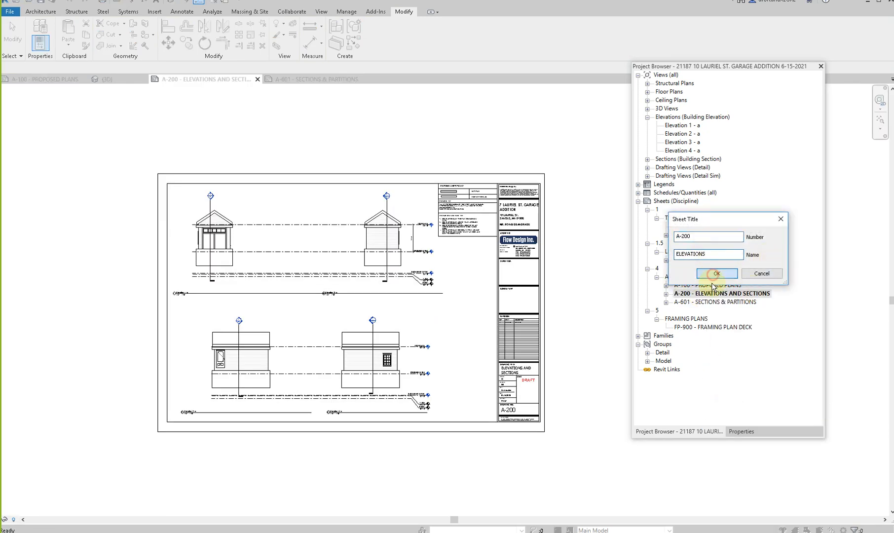
left_click(715, 274)
- Return to sheet A-601 and place the Section 1 view in the sheet's upper left area
double_click(714, 302)
scroll(277, 434, "down", 1)
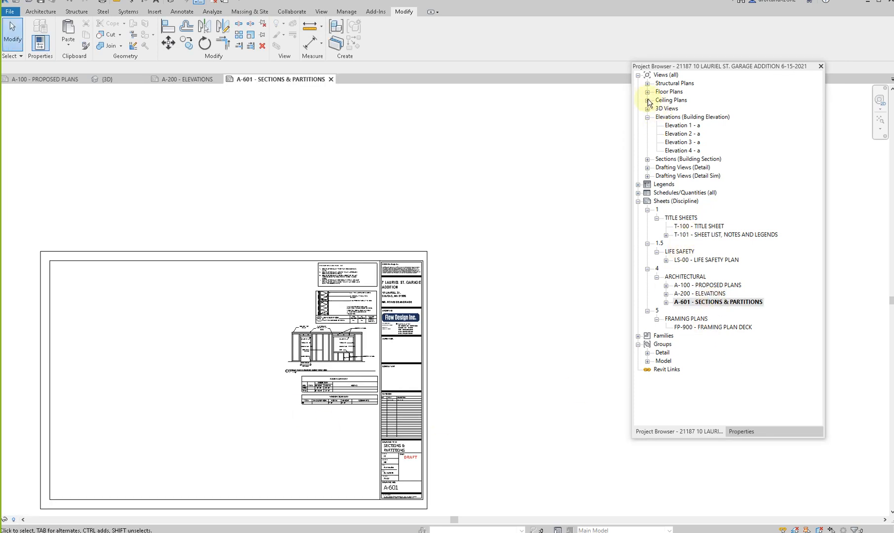
left_click(647, 159)
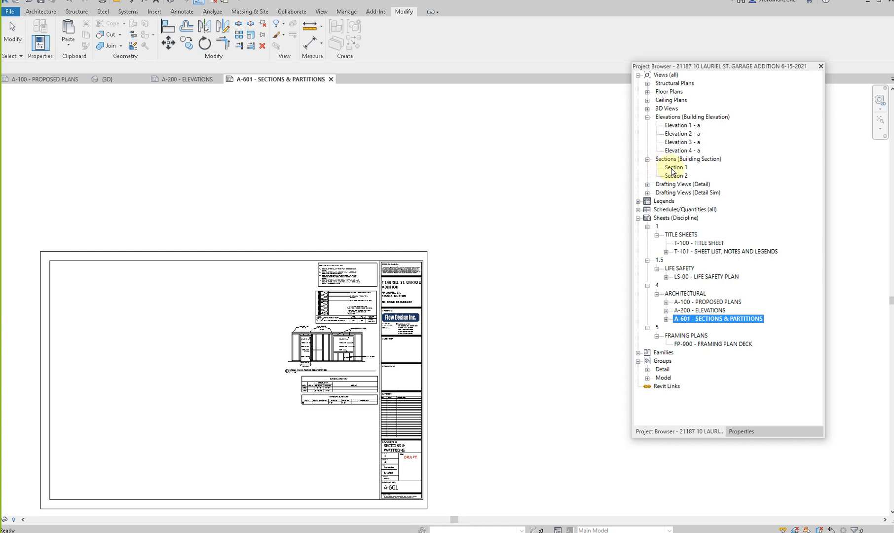
left_click_drag(673, 168, 133, 282)
left_click_drag(103, 309, 127, 317)
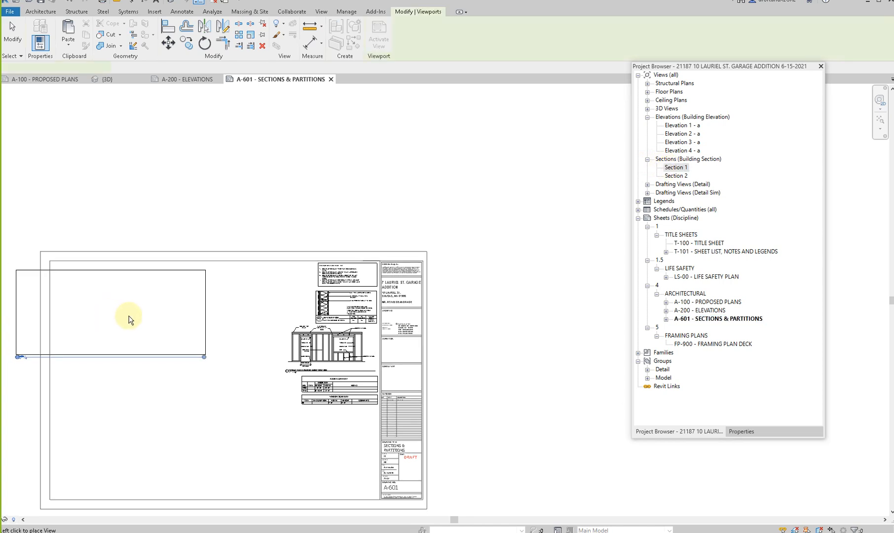
left_click(152, 310)
- Place the Section 2 view on the sheet below Section 1
left_click(676, 176)
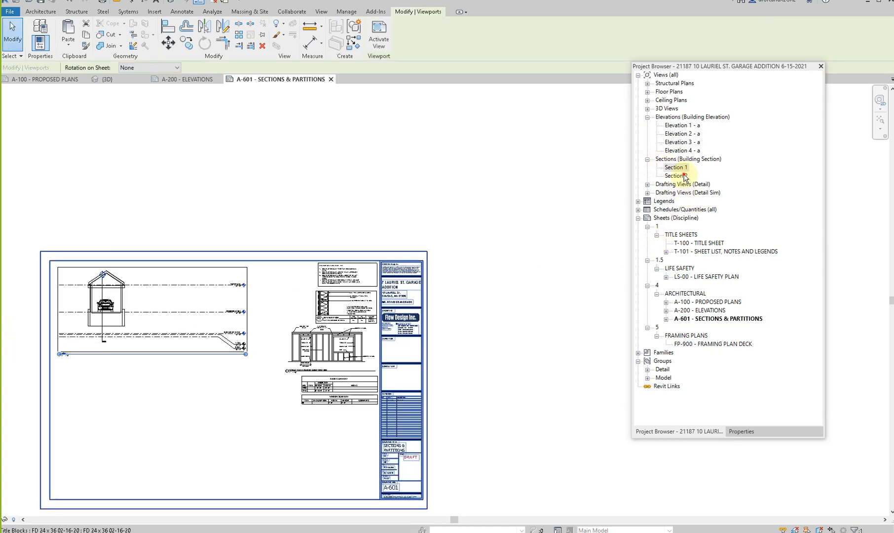
left_click_drag(114, 398, 115, 400)
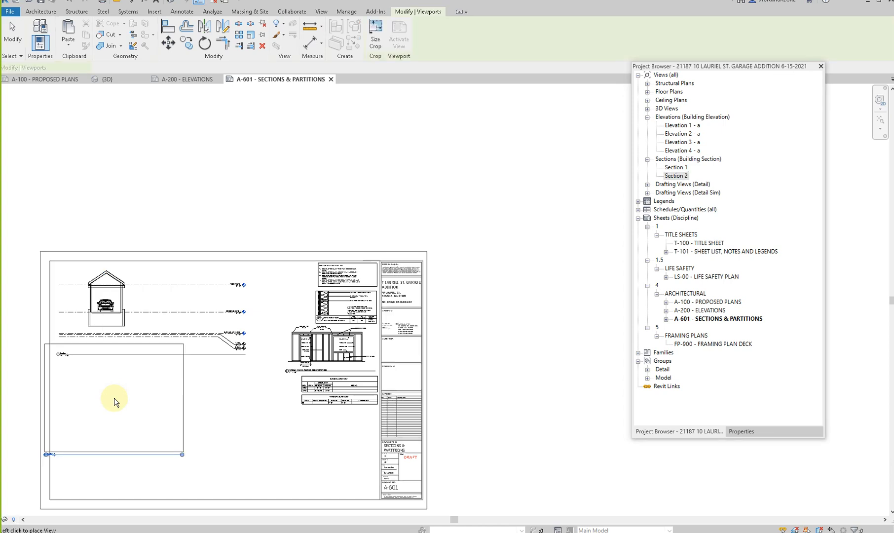
left_click(123, 420)
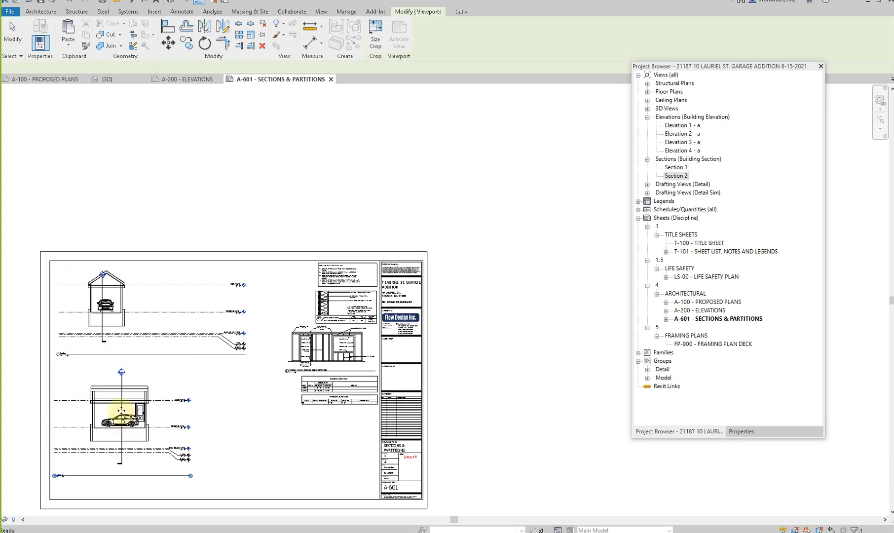
scroll(120, 411, "up", 1)
middle_click_drag(134, 411, 150, 410)
key("Escape")
- Activate the Section 1 view and draw a rectangular callout around the right exterior wall, from above the eave to below the foundation
scroll(126, 299, "up", 2)
double_click(166, 263)
scroll(125, 272, "up", 2)
middle_click_drag(125, 272, 220, 280)
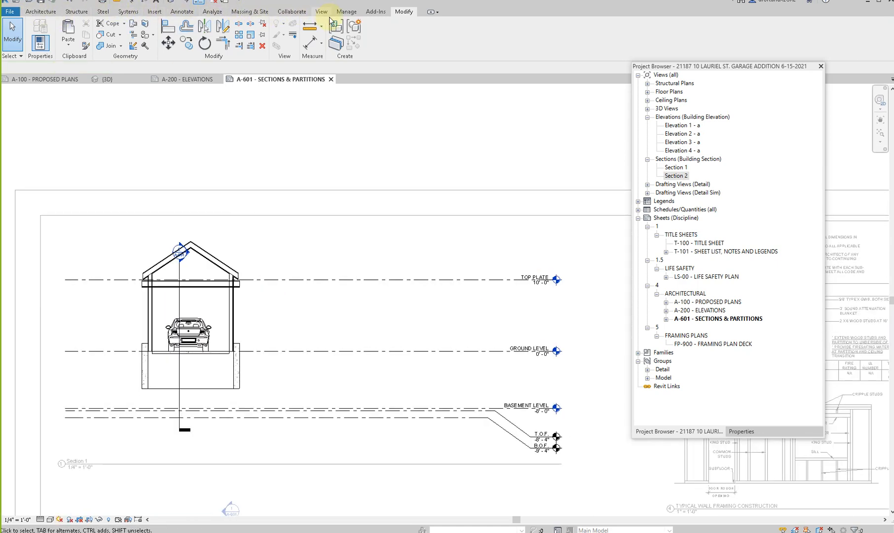
left_click(322, 11)
left_click(342, 49)
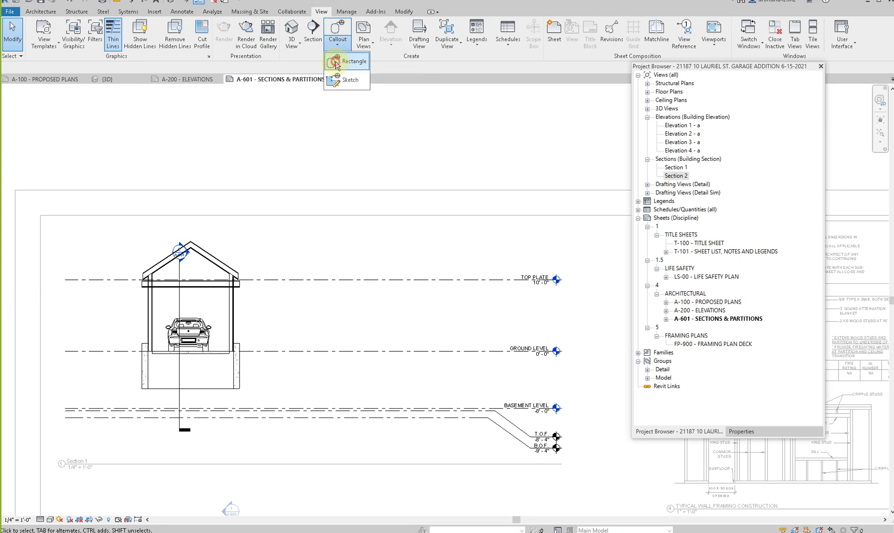
left_click(346, 60)
left_click(221, 250)
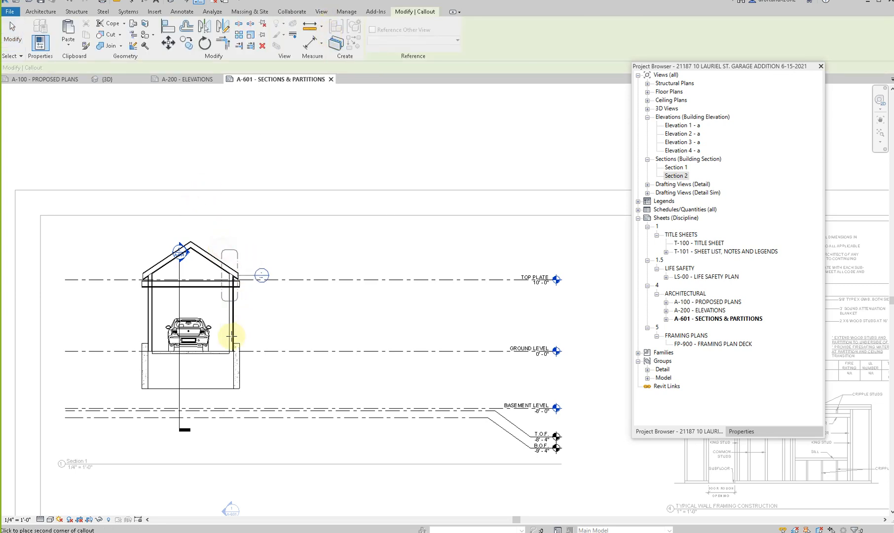
left_click(252, 403)
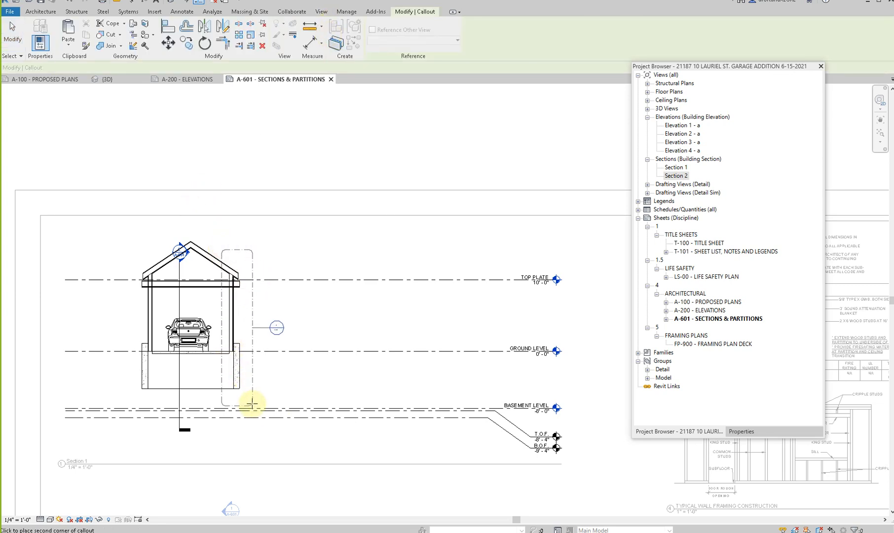
- Move the new callout's bubble up beside the upper right corner of its boundary
left_click(252, 326)
left_click_drag(257, 326, 282, 242)
left_click(279, 260)
middle_click_drag(280, 260, 295, 208)
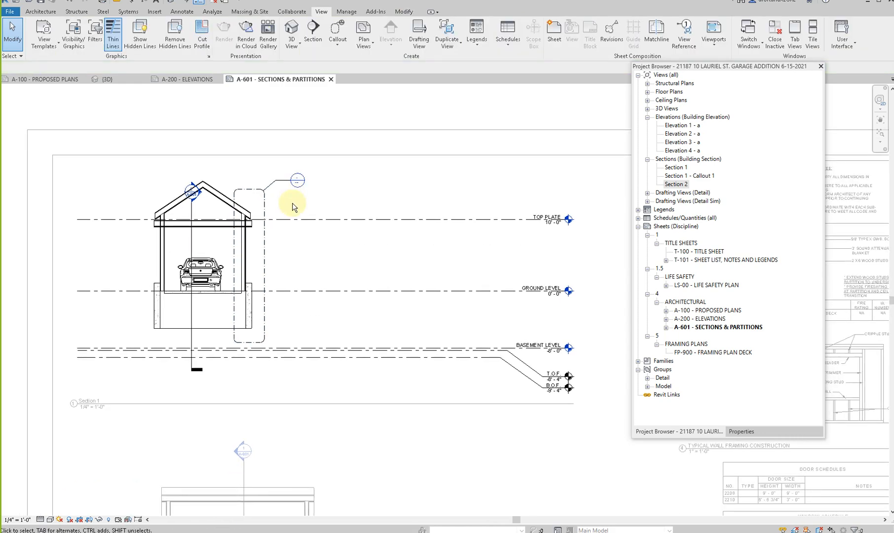
- Lower the top of the right concrete foundation wall to the ground level line in Section 1
scroll(294, 208, "down", 3)
scroll(280, 237, "up", 2)
scroll(276, 242, "up", 5)
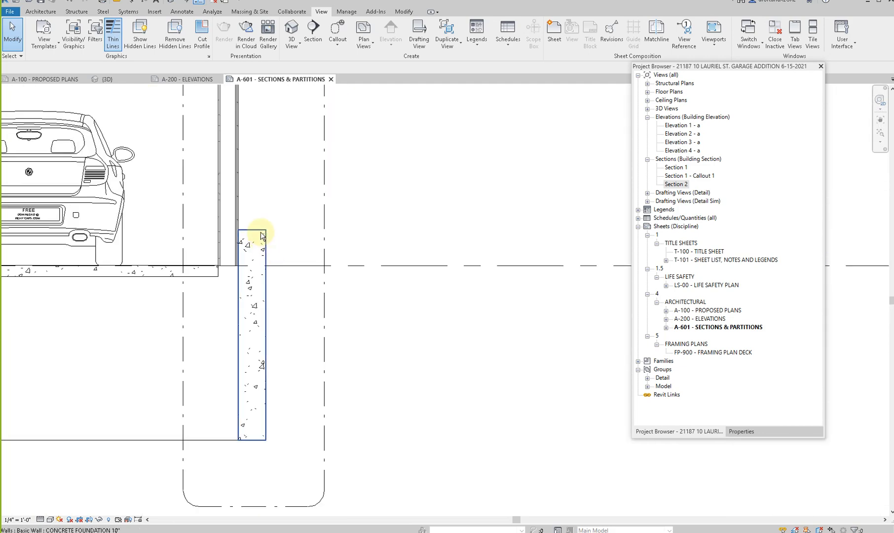
left_click(262, 236)
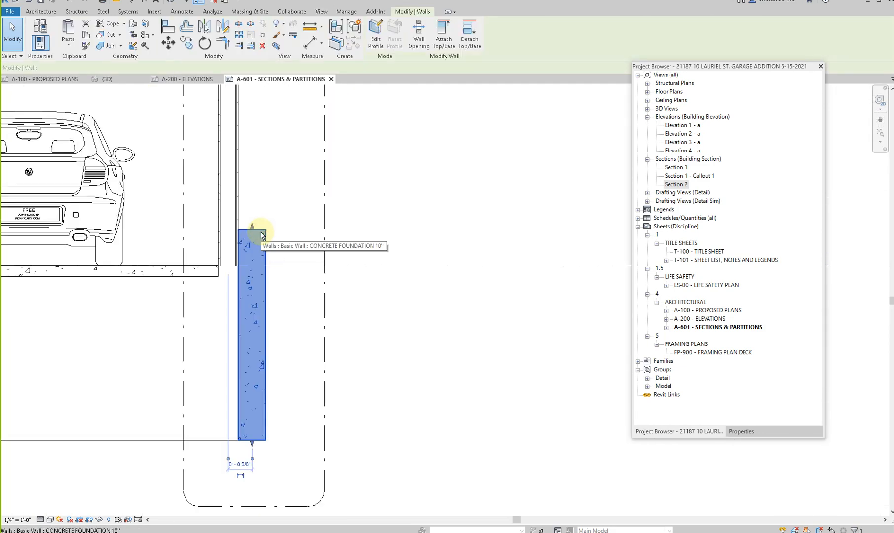
scroll(259, 231, "down", 2)
key("Escape")
scroll(259, 232, "down", 2)
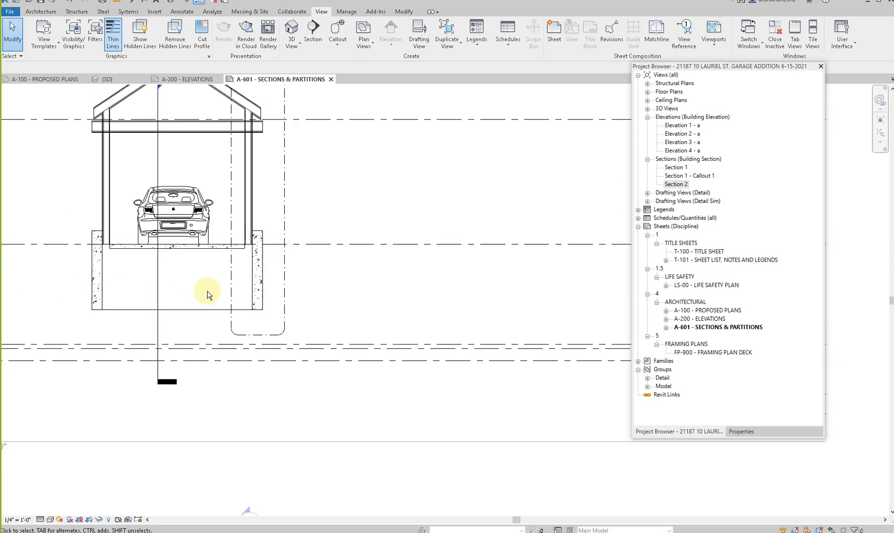
scroll(205, 281, "down", 2)
scroll(206, 279, "up", 4)
left_click(286, 210)
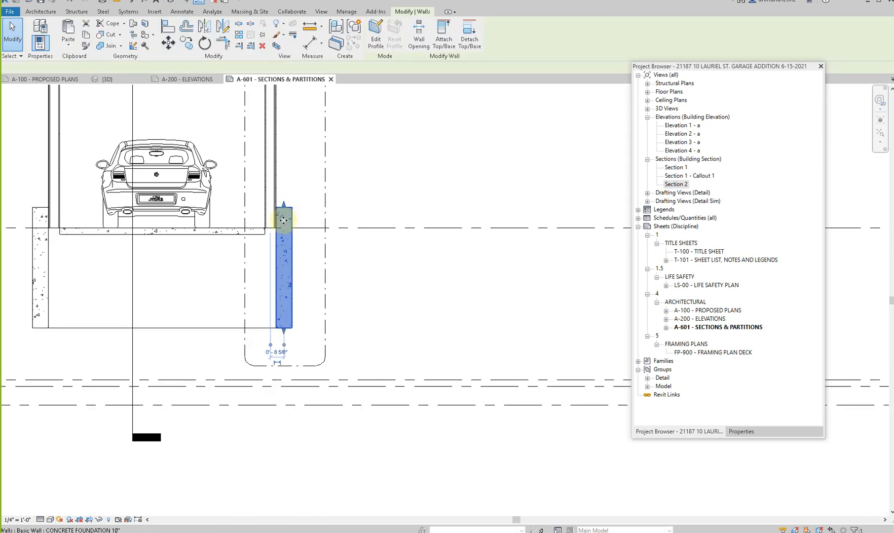
scroll(285, 213, "up", 3)
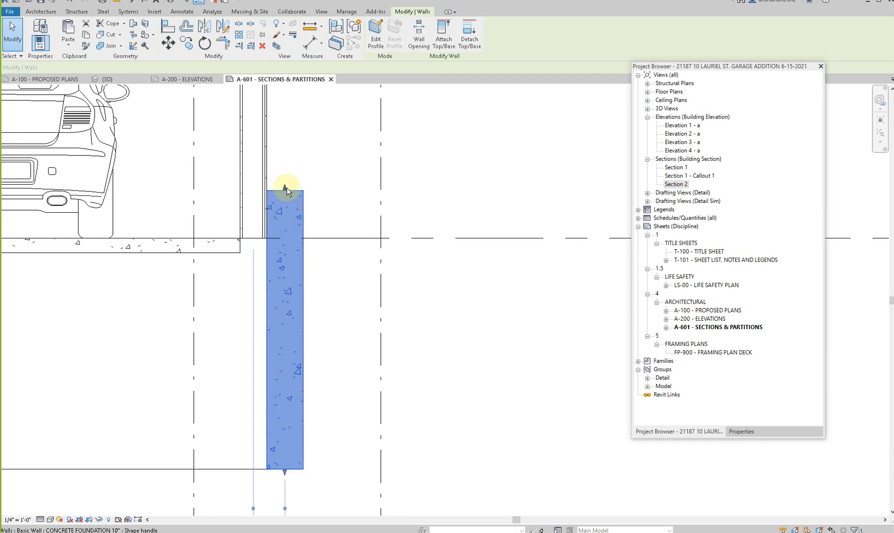
left_click_drag(287, 189, 286, 240)
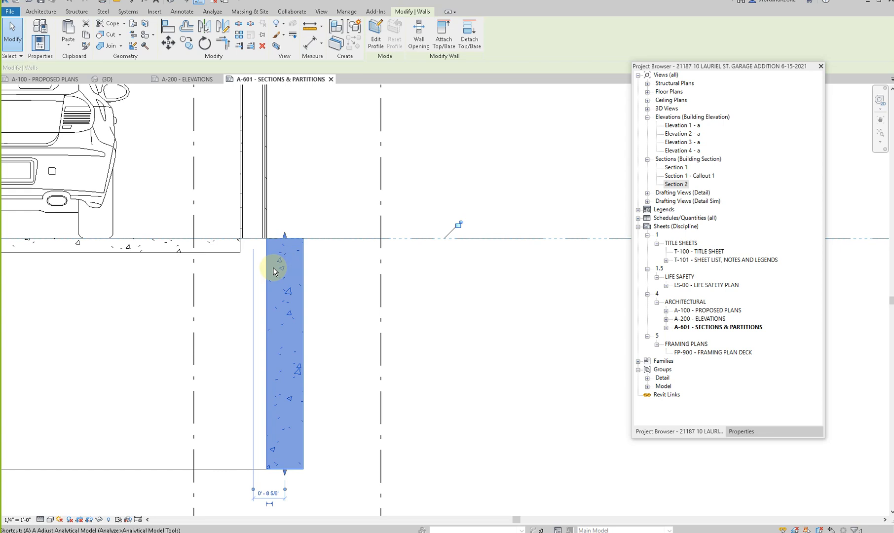
- Align the right foundation wall's inner face with the inner stud face of the exterior wall above
key("a")
key("l")
scroll(239, 242, "up", 3)
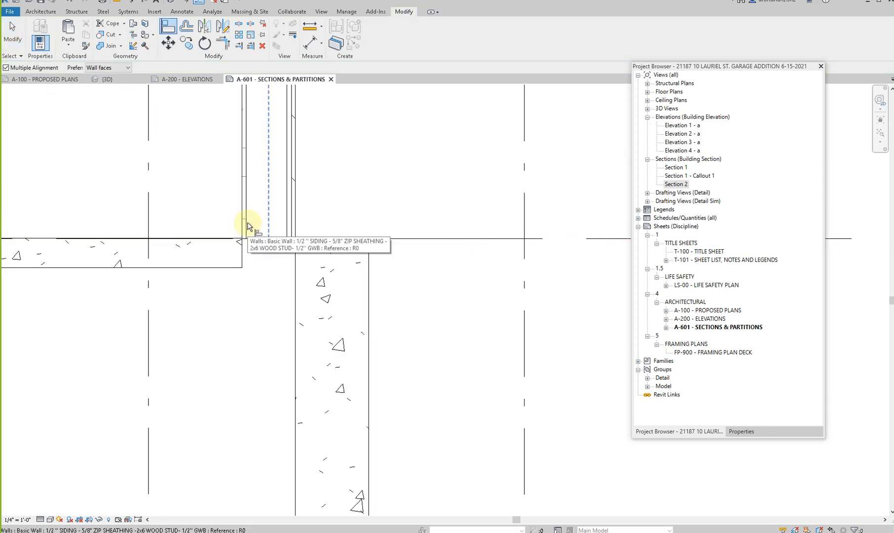
left_click(247, 226)
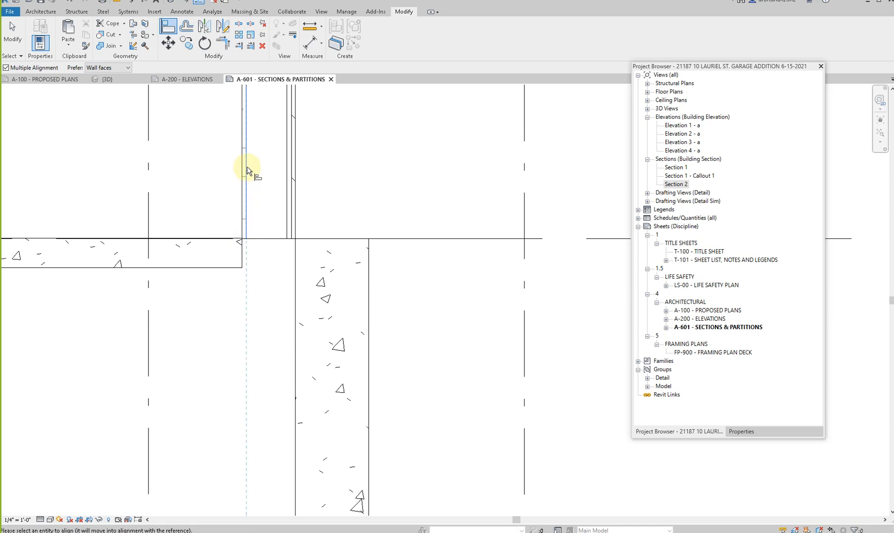
left_click(295, 290)
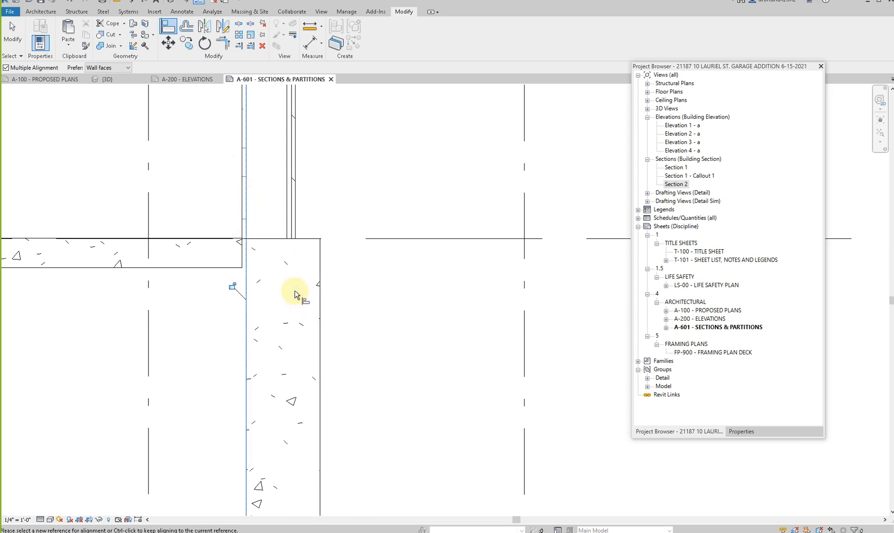
key("Escape")
key("Escape")
scroll(295, 291, "down", 3)
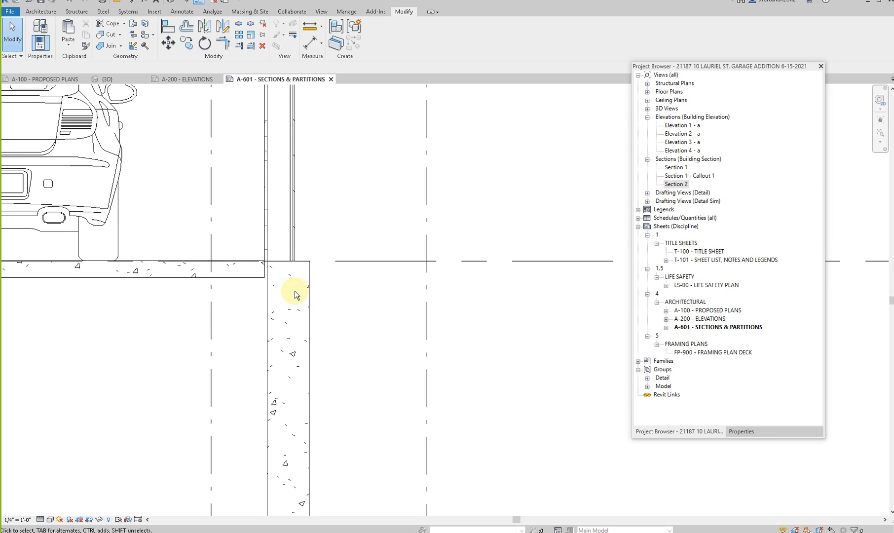
- Draw a temporary diagonal detail line about 2'-10" long pointing at the right exterior wall's base, and delete it
key("a")
key("Escape")
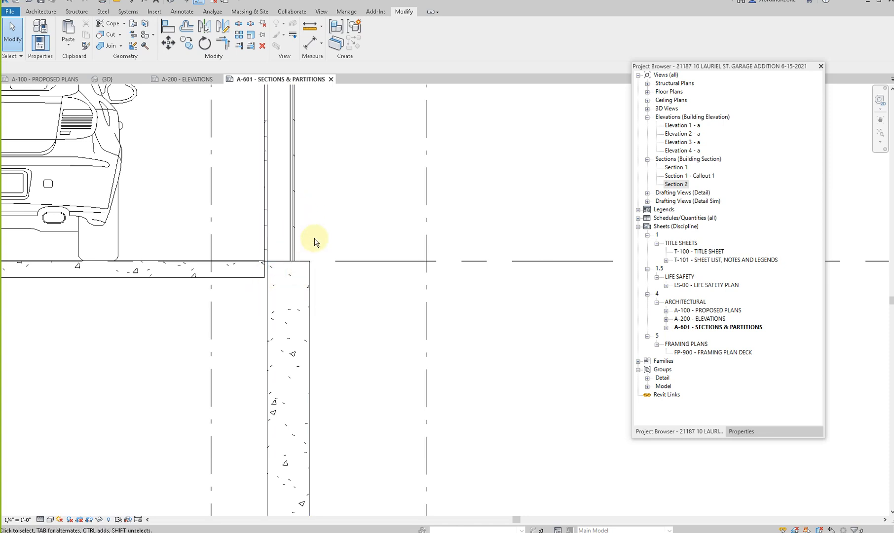
key("l")
left_click(369, 131)
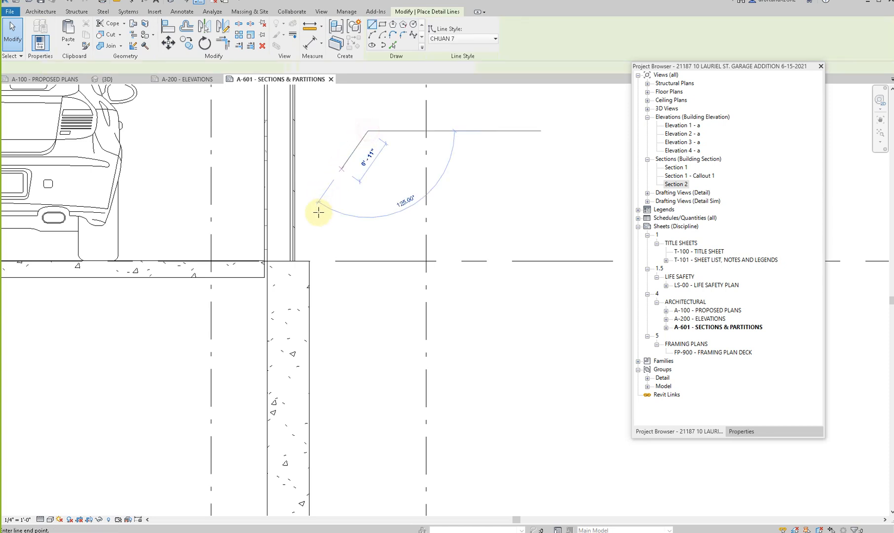
left_click(300, 255)
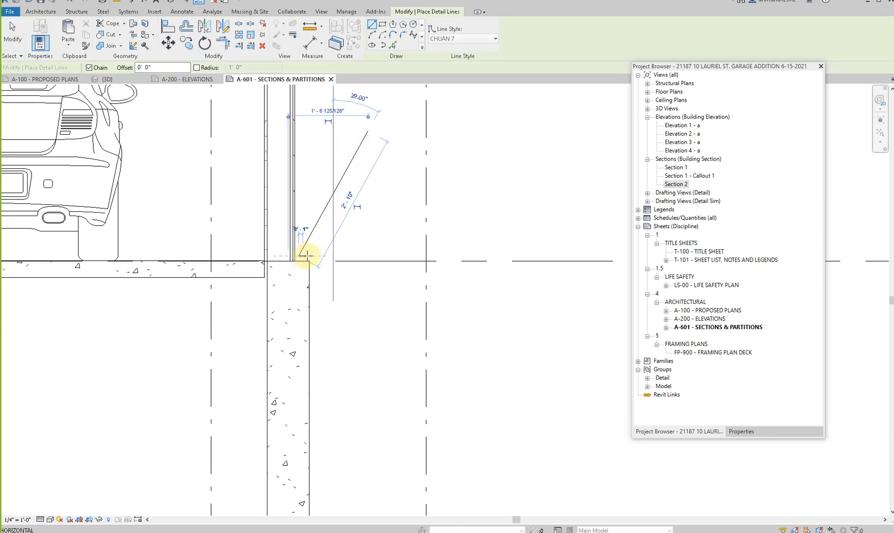
key("Escape")
key("Escape")
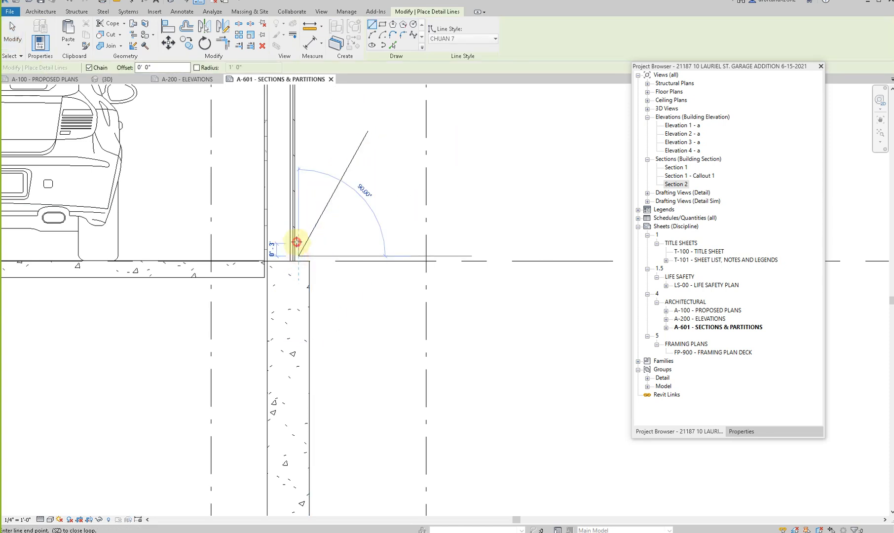
key("Escape")
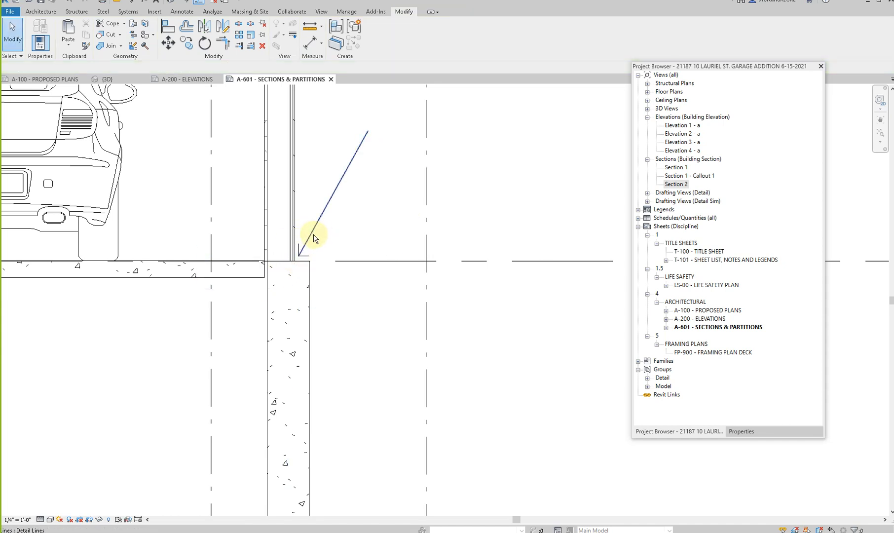
left_click(314, 236)
key("Delete")
- Align the right foundation wall's outer face with the outer stud face of the exterior wall above
key("a")
key("l")
scroll(309, 296, "up", 1)
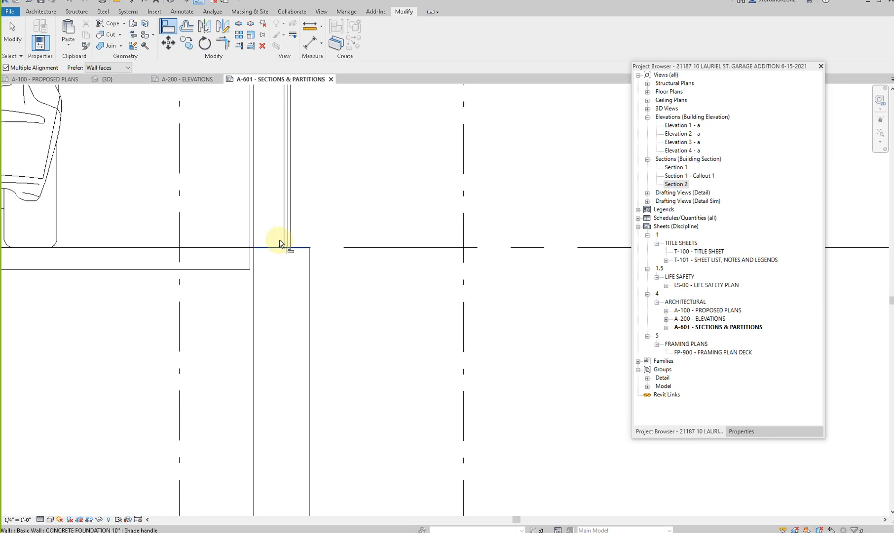
left_click(284, 236)
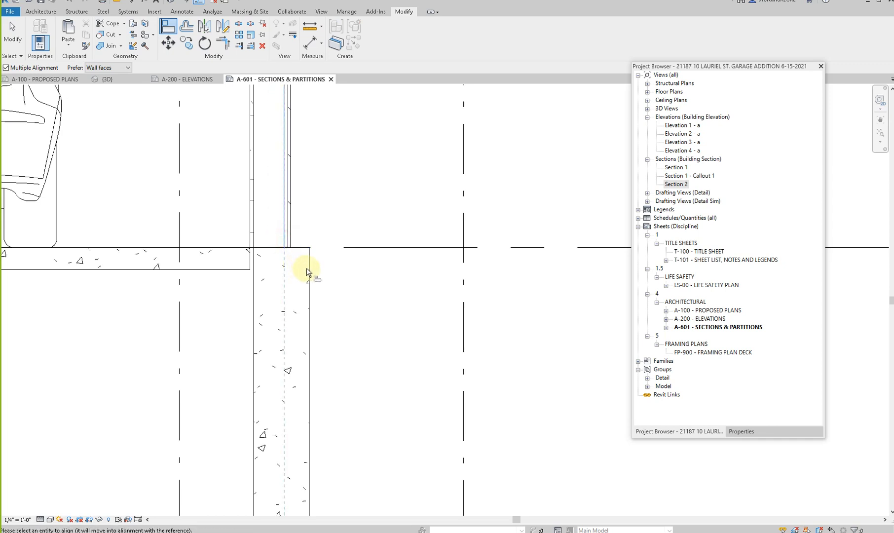
left_click(308, 271)
key("Escape")
key("Escape")
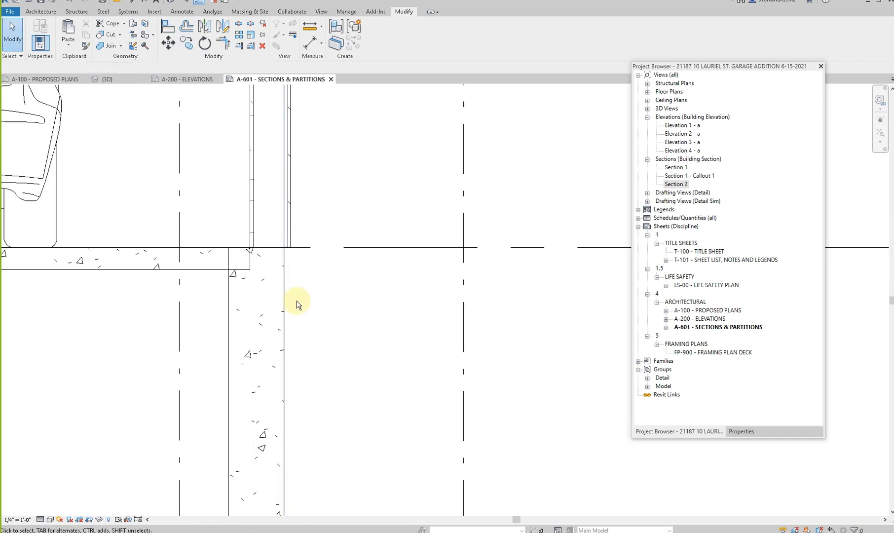
- Raise the top of the right foundation wall above the garage slab
scroll(297, 305, "down", 1)
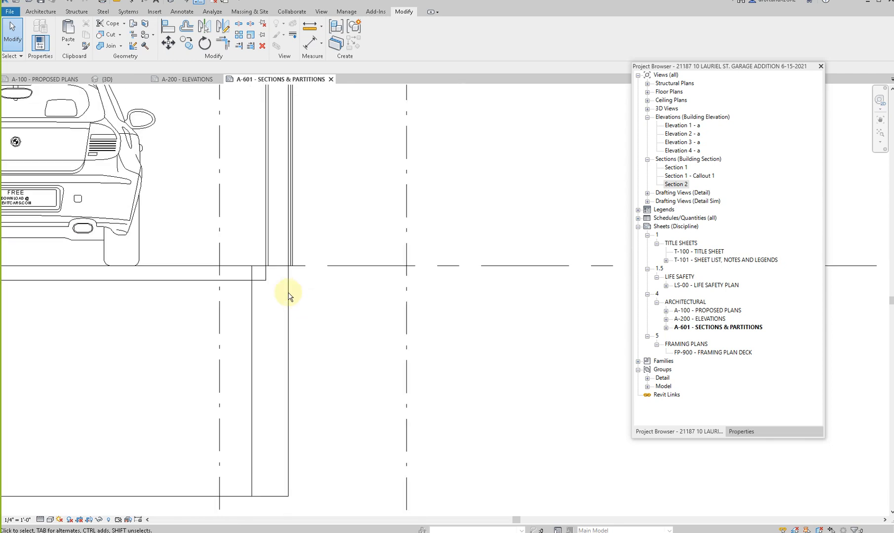
left_click(285, 289)
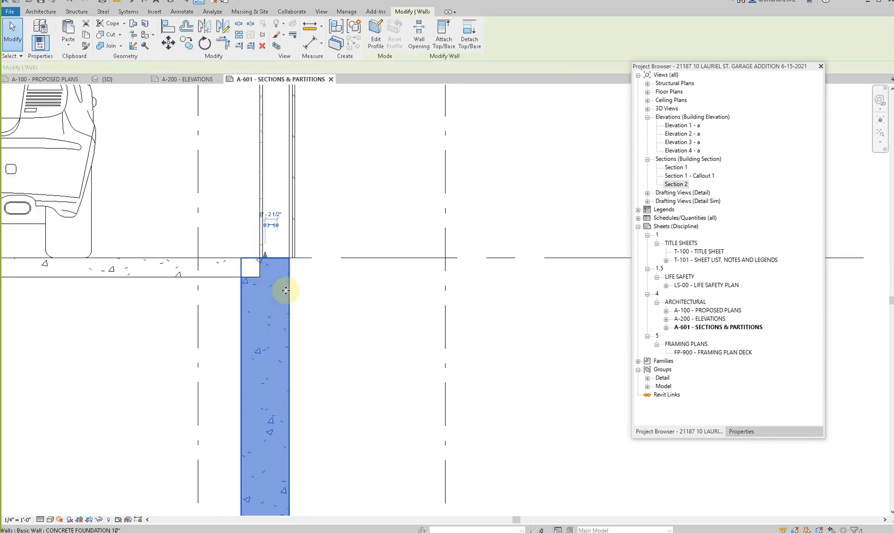
key("Escape")
scroll(286, 289, "down", 3)
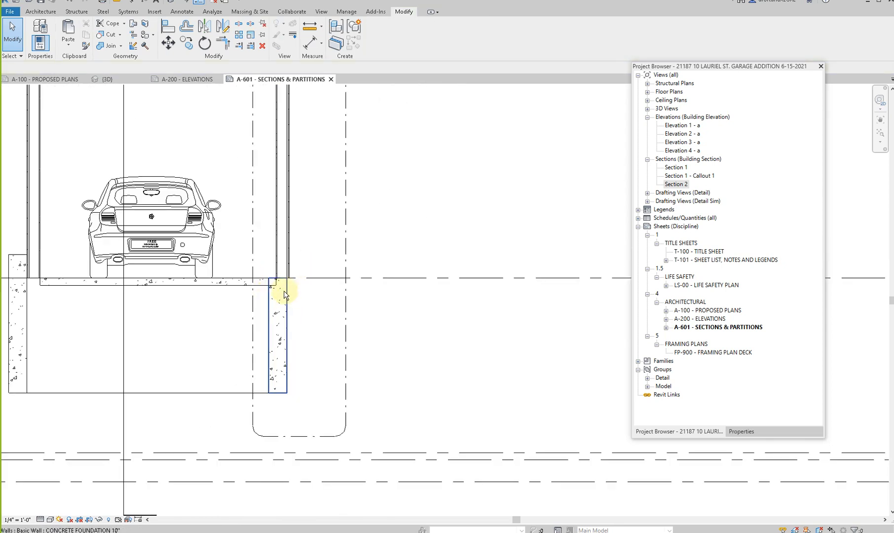
left_click(284, 291)
scroll(283, 291, "up", 2)
left_click_drag(276, 269, 272, 238)
key("Escape")
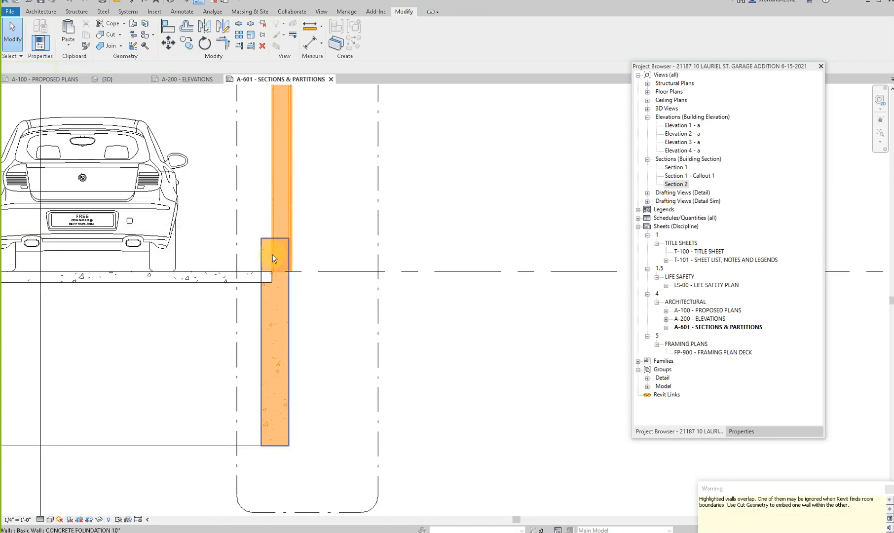
- Raise the base of the right exterior wall to rest on top of the foundation wall
left_click(284, 249)
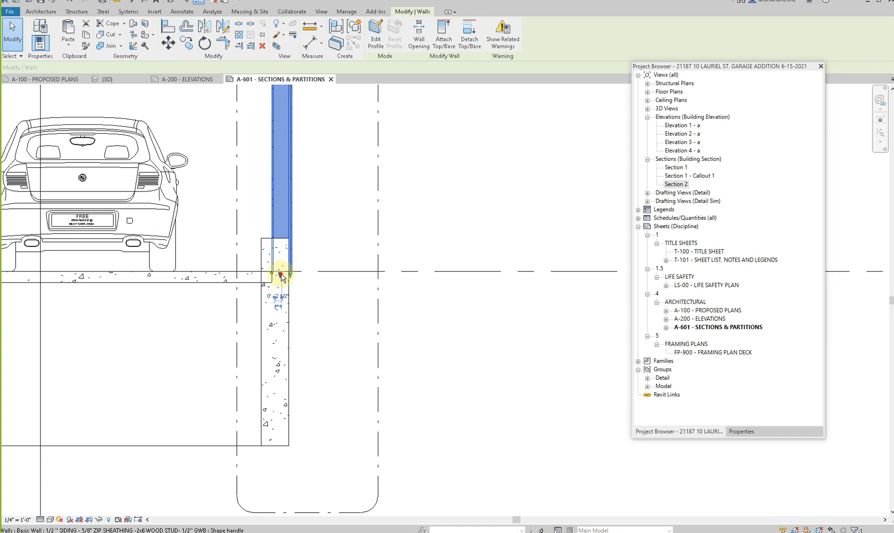
left_click_drag(280, 245, 280, 239)
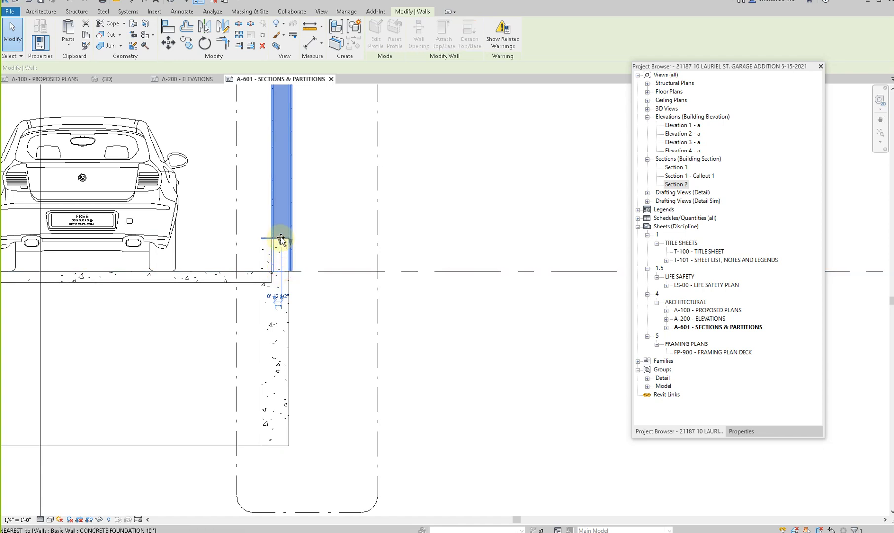
left_click(324, 295)
key("a")
key("l")
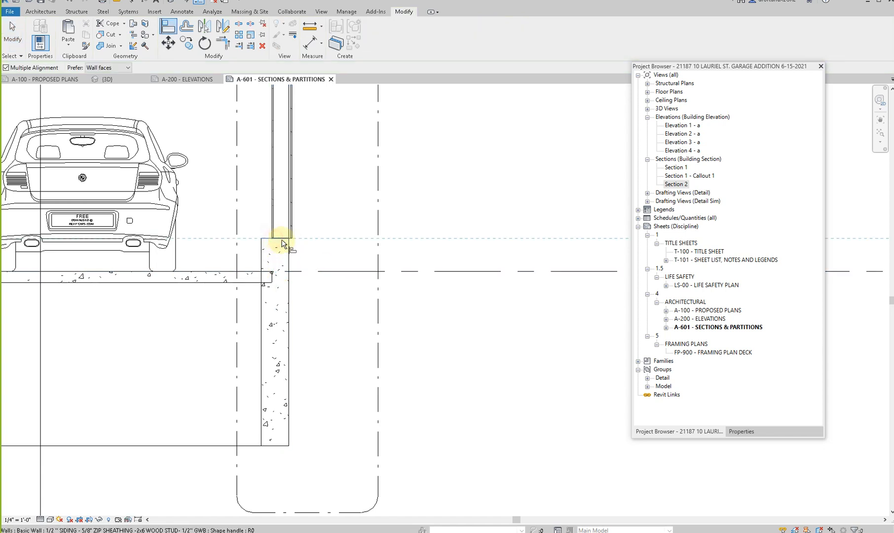
key("Escape")
key("Escape")
scroll(305, 297, "down", 2)
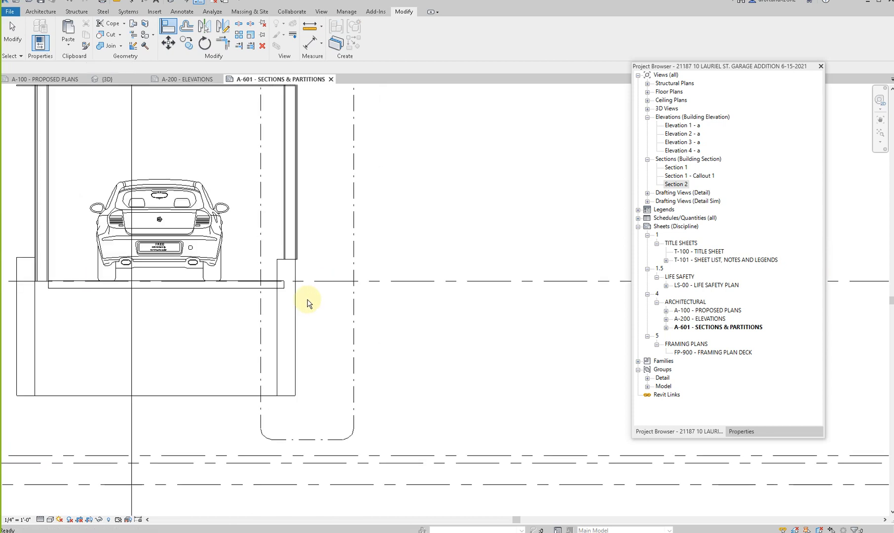
- Extend the right exterior wall's siding and sheathing layers slightly down past the top of the foundation wall
scroll(291, 255, "up", 5)
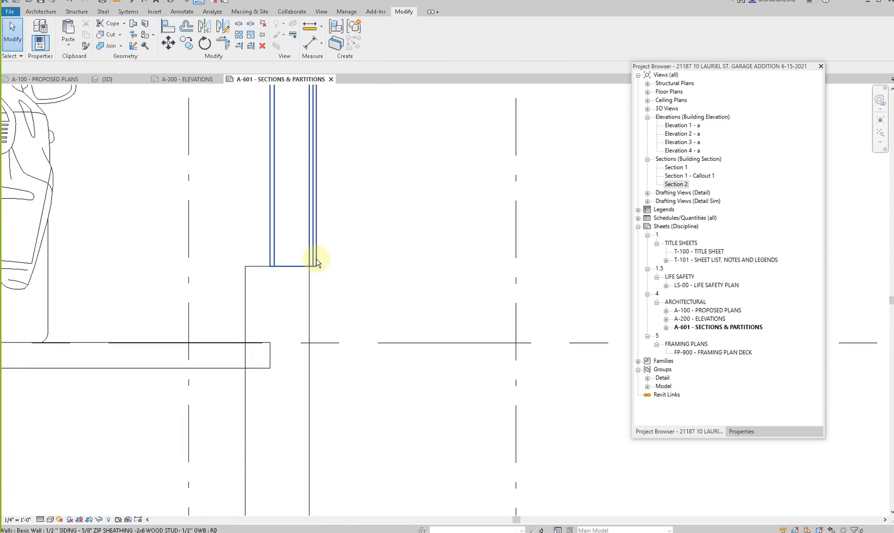
left_click(316, 261)
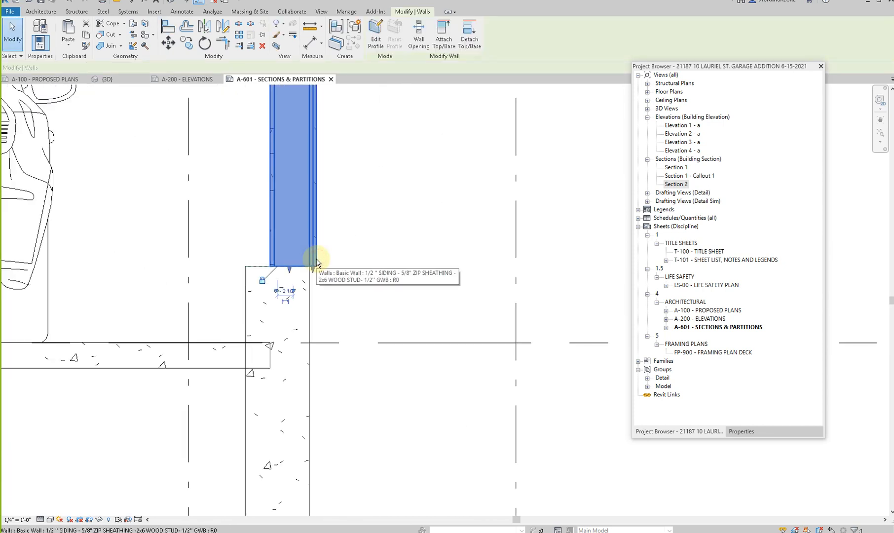
scroll(315, 267, "up", 2)
left_click_drag(312, 270, 312, 283)
key("Escape")
scroll(313, 283, "down", 2)
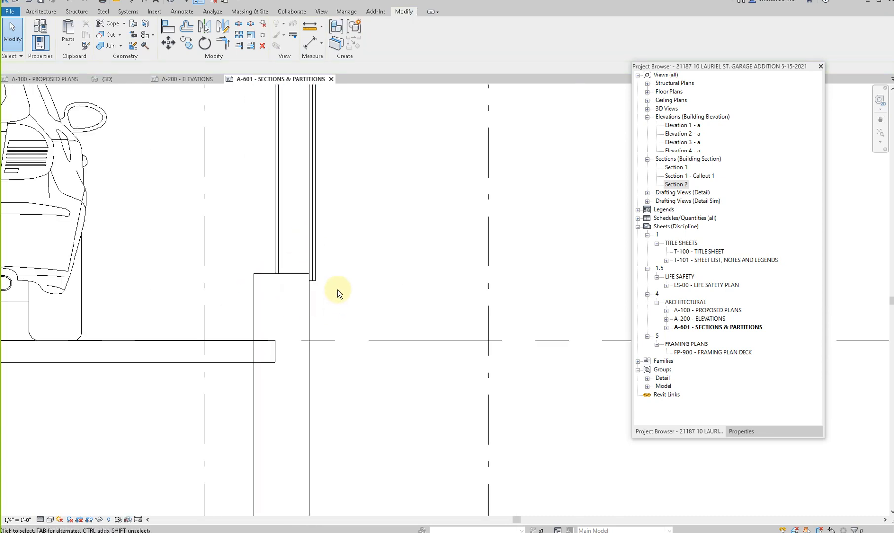
scroll(335, 310, "down", 2)
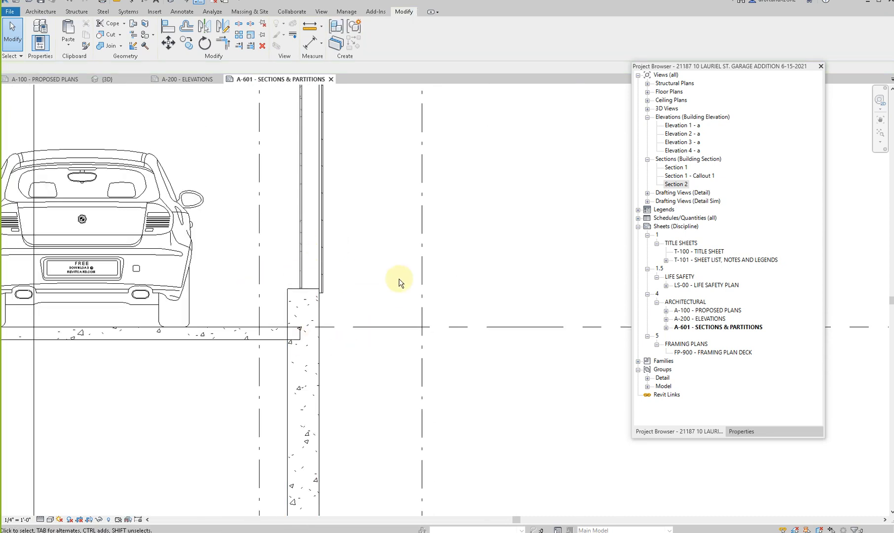
- Move the left foundation wall inward beneath the left exterior wall and lower its top to just below the slab
scroll(399, 279, "down", 3)
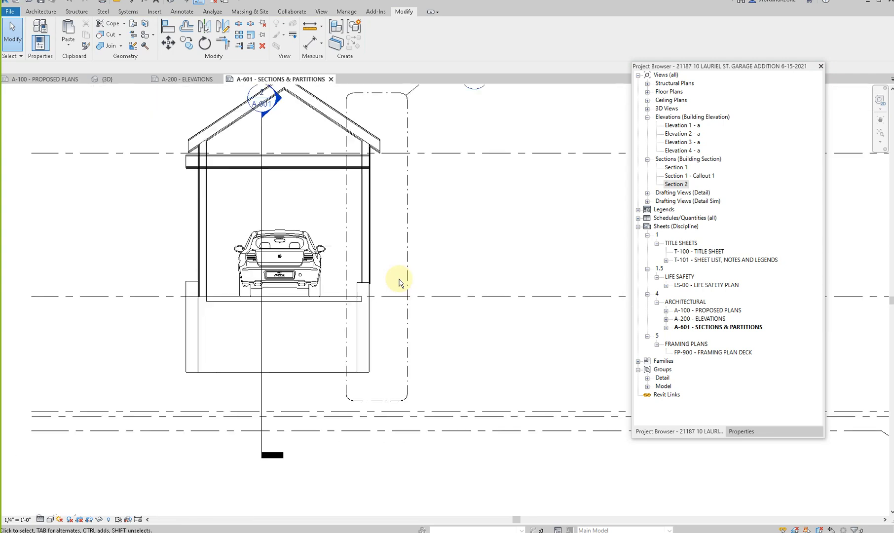
left_click(201, 314)
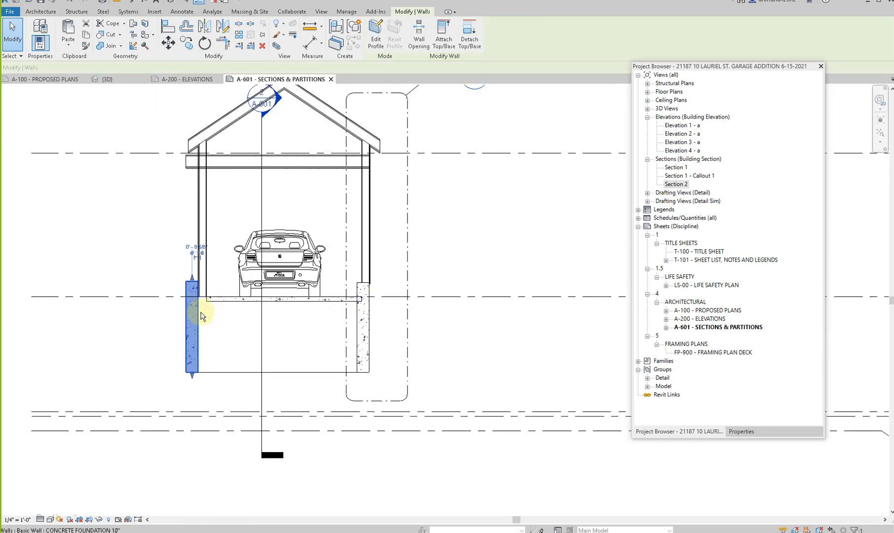
left_click_drag(201, 316, 212, 318)
key("Escape")
left_click(207, 315)
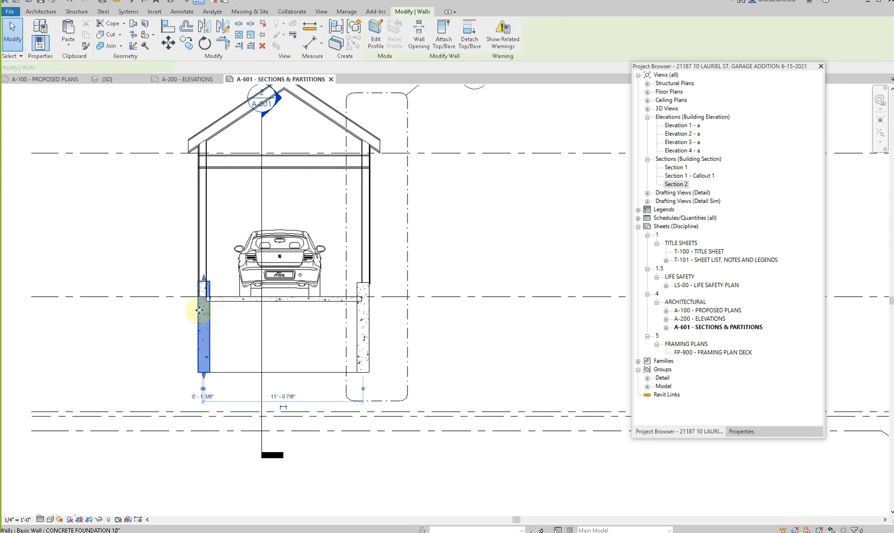
scroll(200, 307, "up", 3)
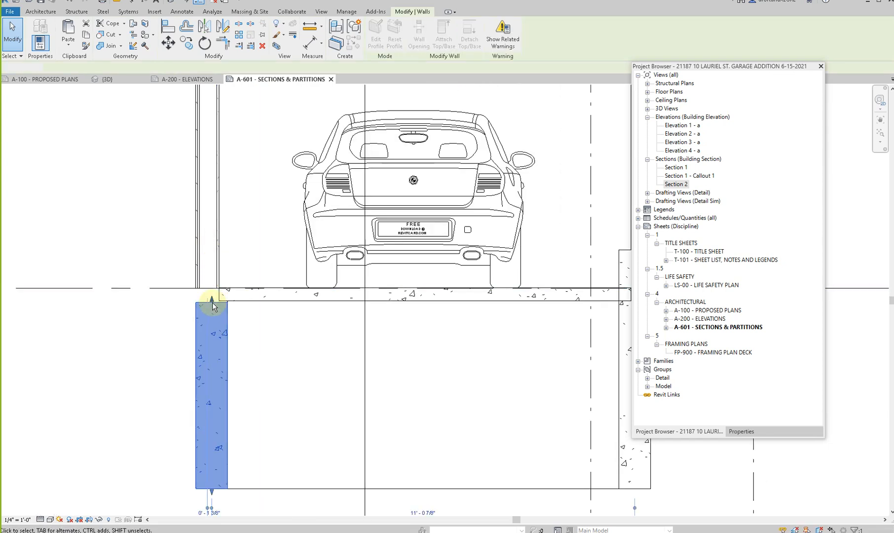
key("Escape")
- Align the left foundation wall's outer face with the outer face of the studs in the left exterior wall
key("a")
key("l")
scroll(210, 281, "up", 1)
scroll(209, 281, "up", 2)
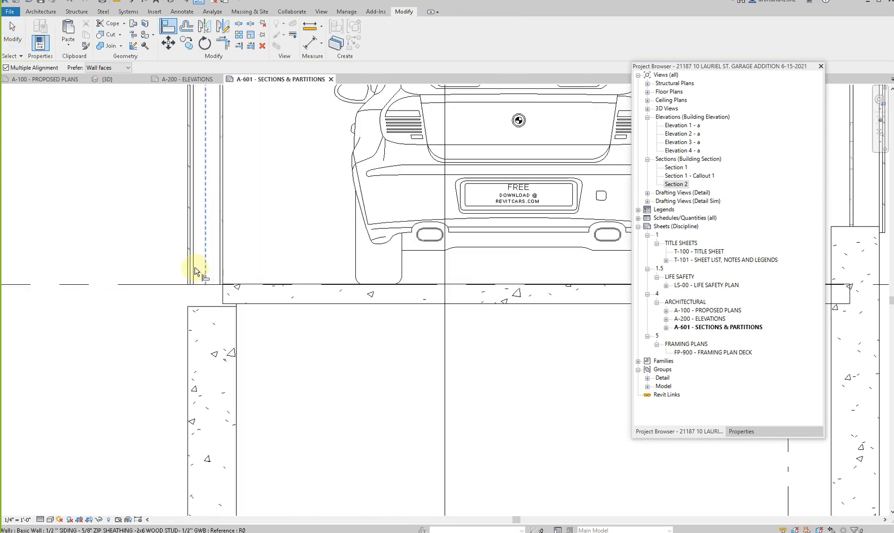
left_click(194, 267)
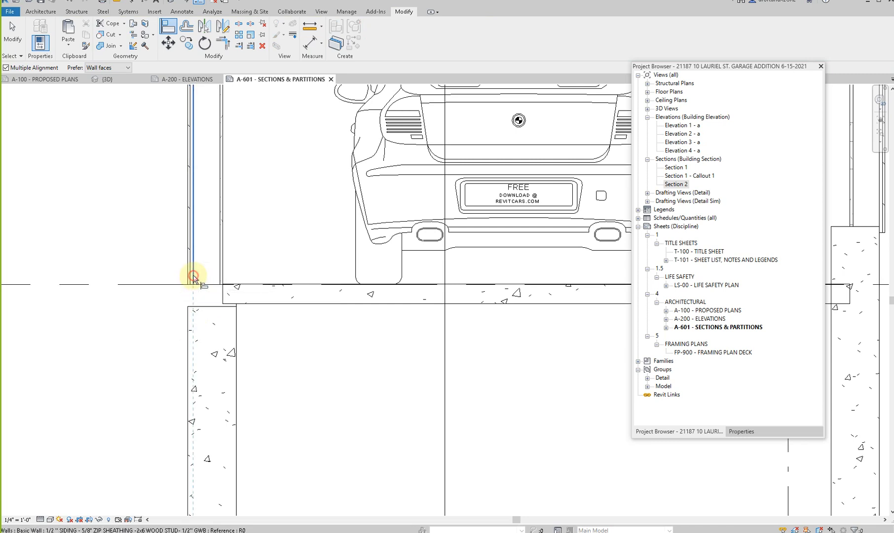
left_click(189, 319)
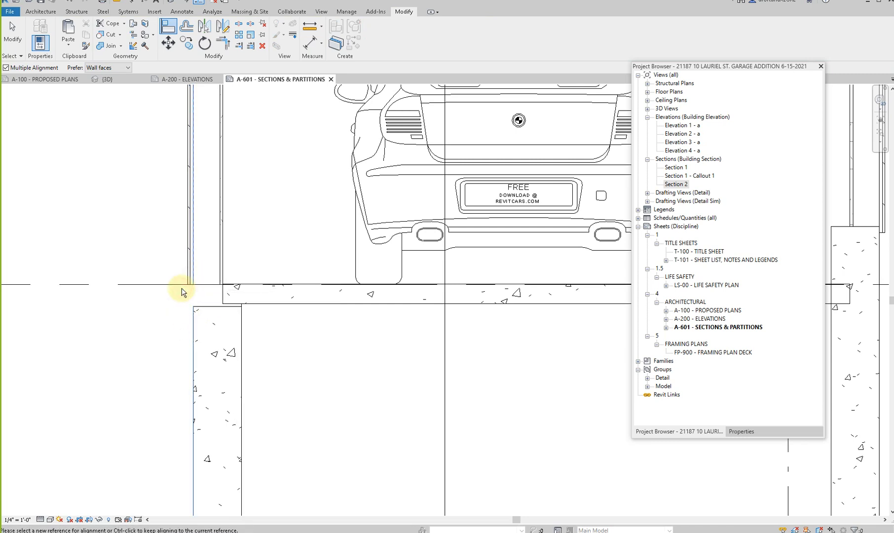
key("Escape")
key("Escape")
- Align the left foundation wall's top with the exterior wall's base, and raise both level with the right foundation wall's top
key("a")
key("l")
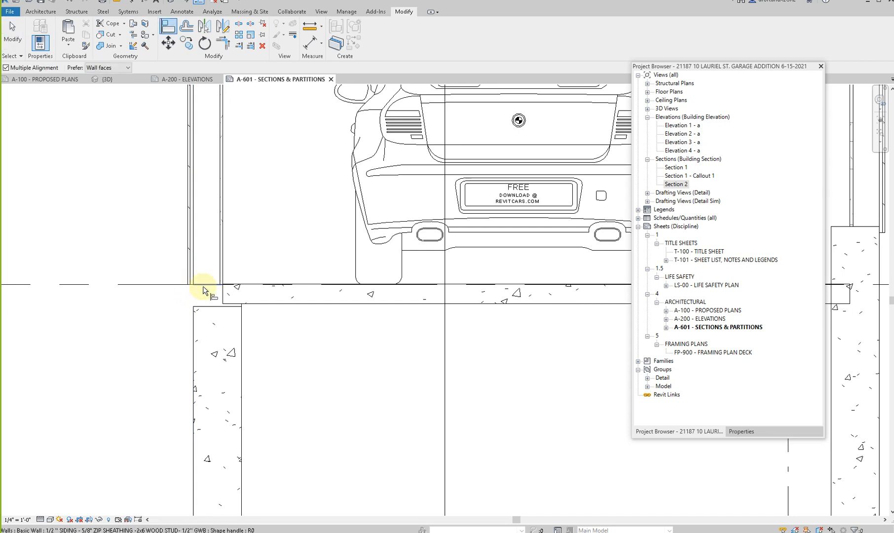
left_click(231, 271)
key("Escape")
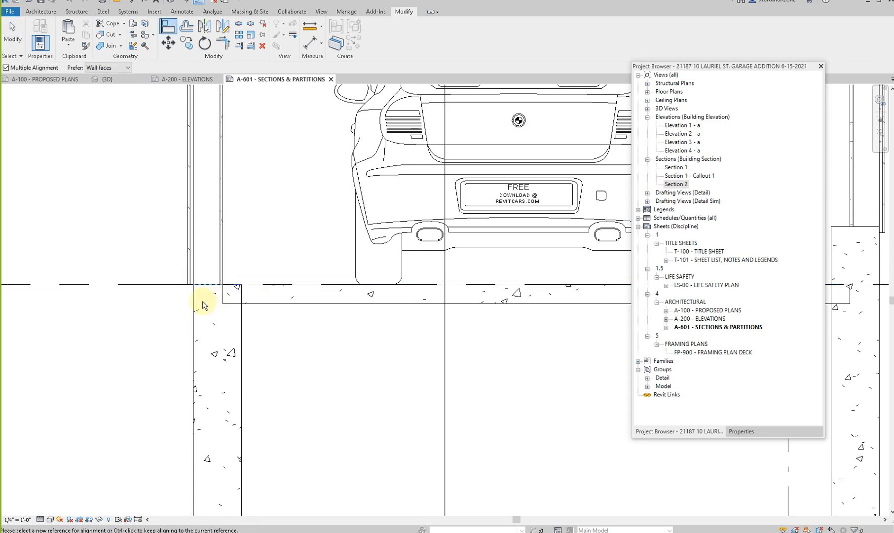
scroll(204, 303, "down", 4)
left_click(412, 276)
left_click(205, 296)
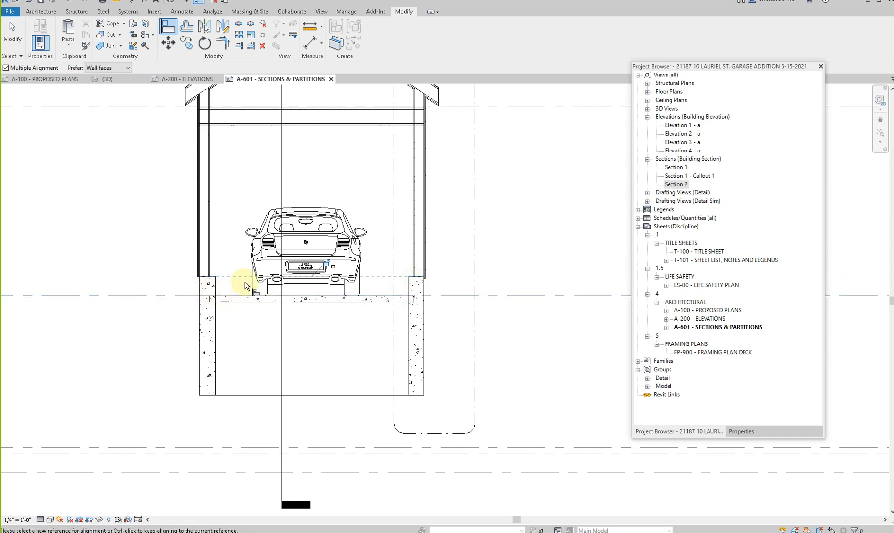
key("Escape")
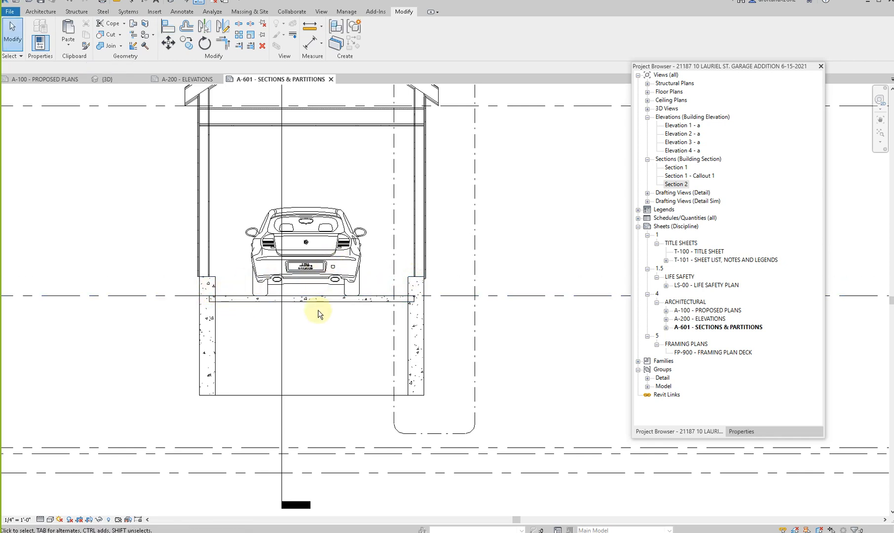
- Shorten the Section 2 marker line to end just below the foundation and pull its far clip boundary in closer to the garage
scroll(315, 316, "down", 3)
left_click(297, 236)
middle_click_drag(291, 238, 272, 279)
left_click_drag(285, 166, 283, 141)
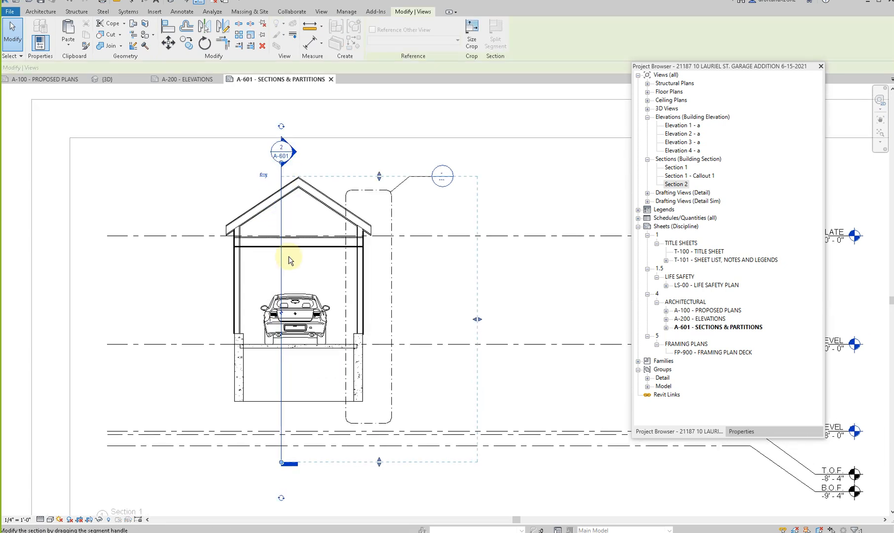
left_click_drag(285, 463, 285, 418)
left_click_drag(475, 320, 416, 319)
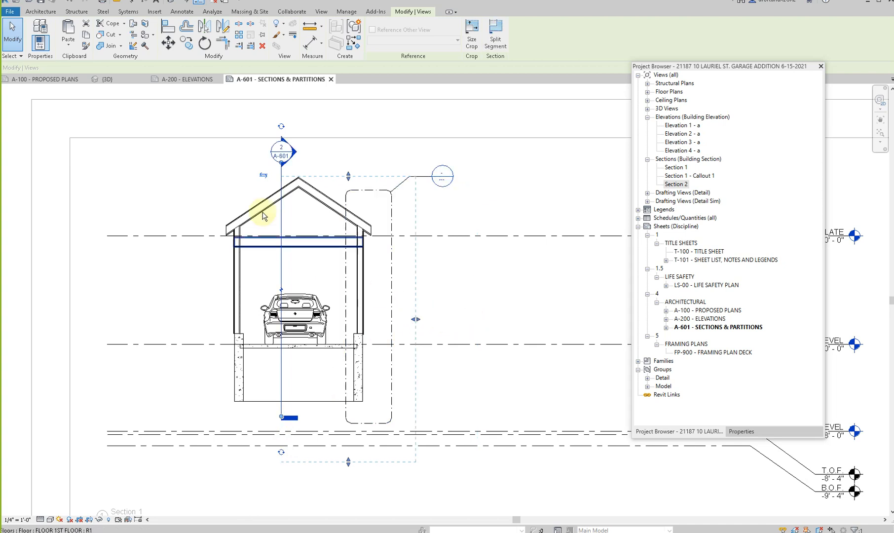
left_click(292, 215)
middle_click_drag(296, 334, 254, 309)
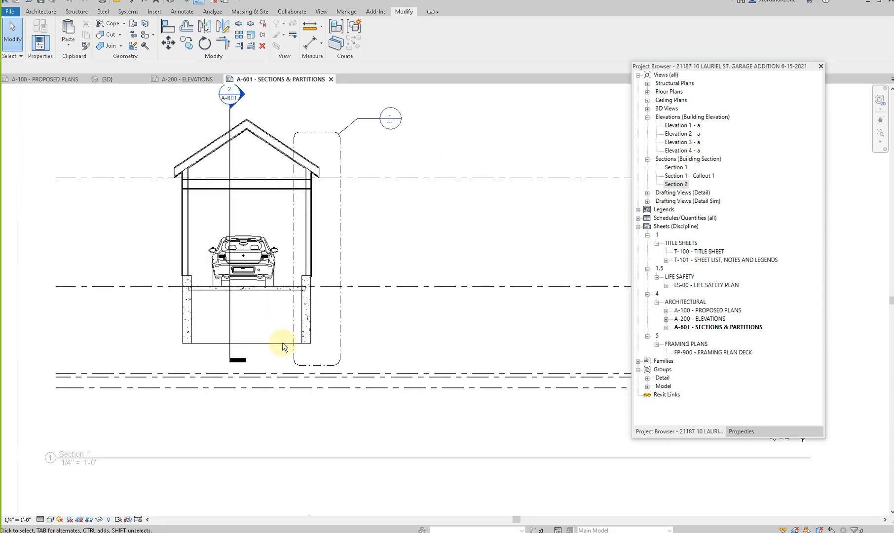
- Delete the BASEMENT LEVEL datum together with its dependent views and elements
scroll(482, 304, "down", 2)
scroll(460, 345, "right", 3, "shift")
scroll(432, 345, "up", 3)
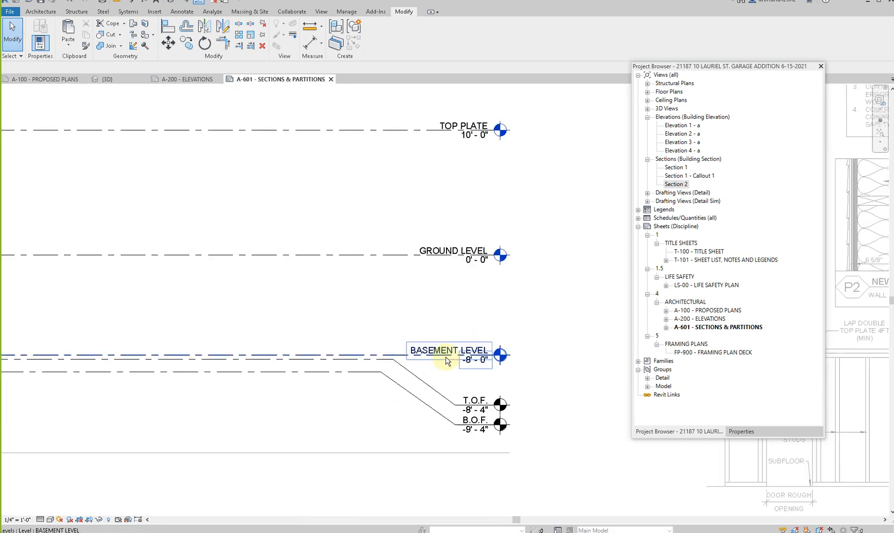
left_click(446, 352)
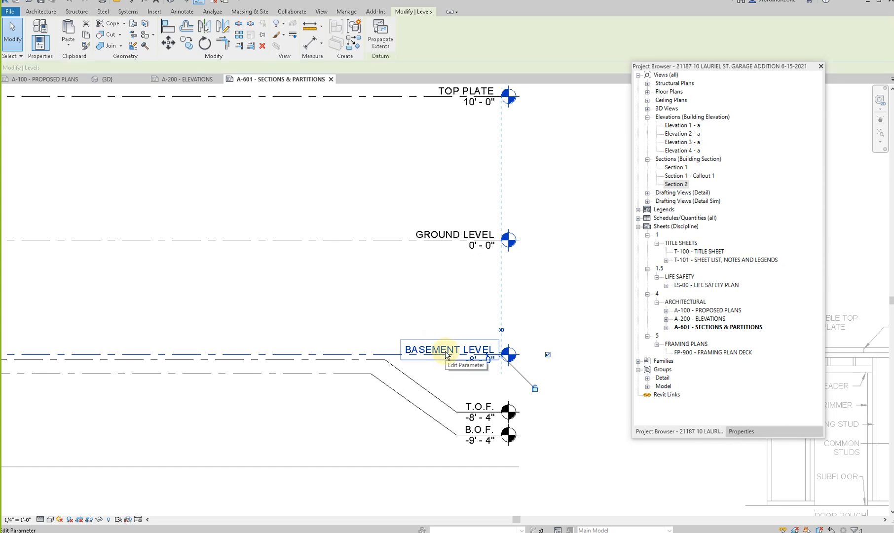
key("Delete")
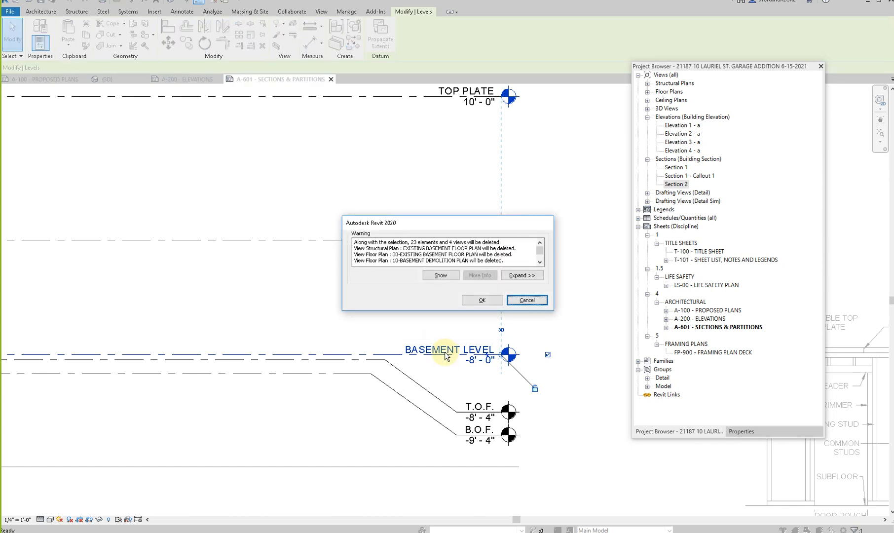
left_click(472, 301)
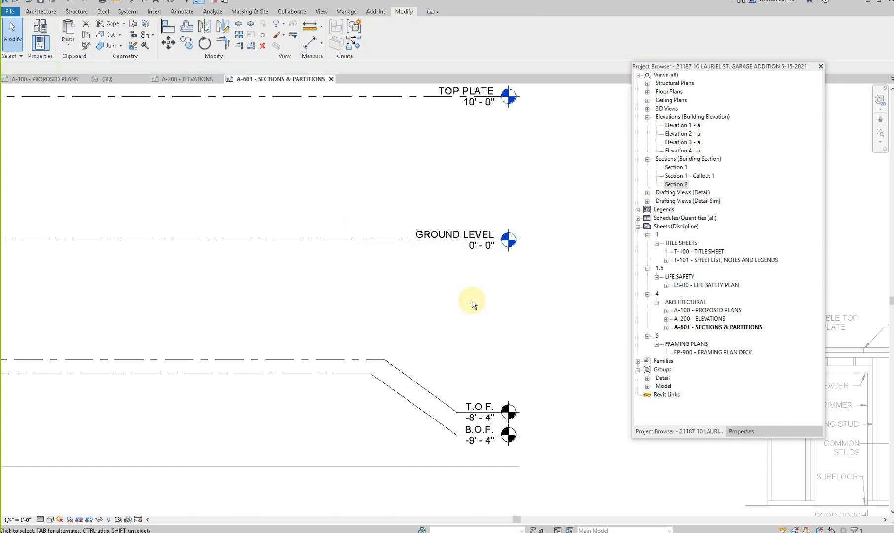
- Try to align the T.O.F. level alone with the bottom of the foundation walls, and undo the alignment
scroll(429, 396, "down", 5)
left_click(429, 396)
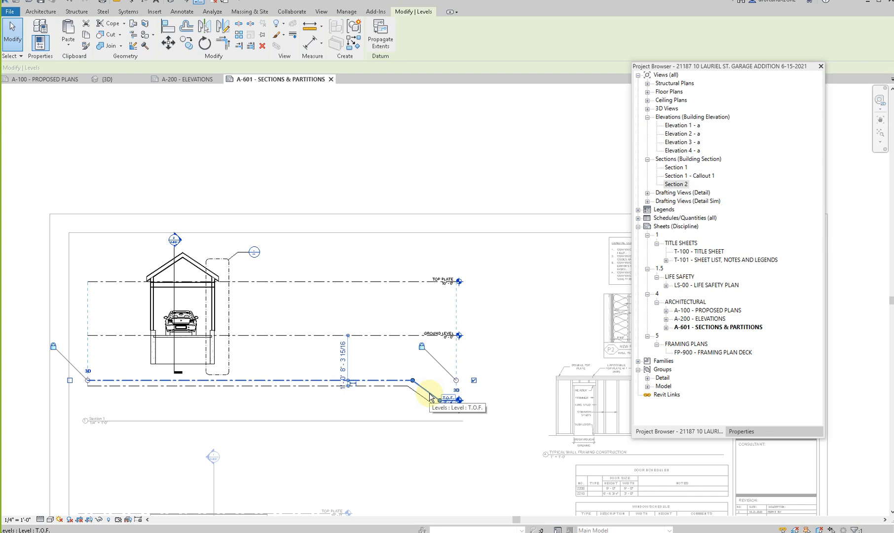
left_click(418, 415)
scroll(418, 414, "up", 2)
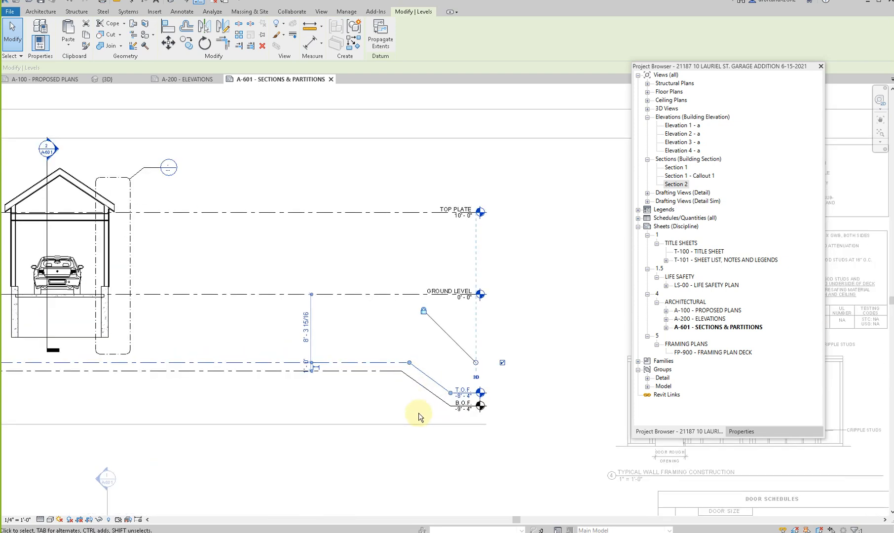
key("a")
key("l")
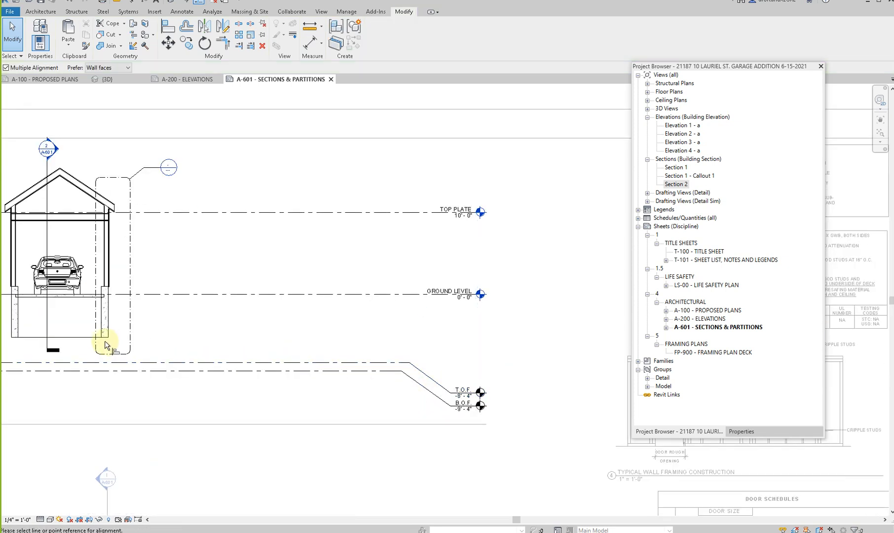
left_click(105, 339)
left_click(196, 365)
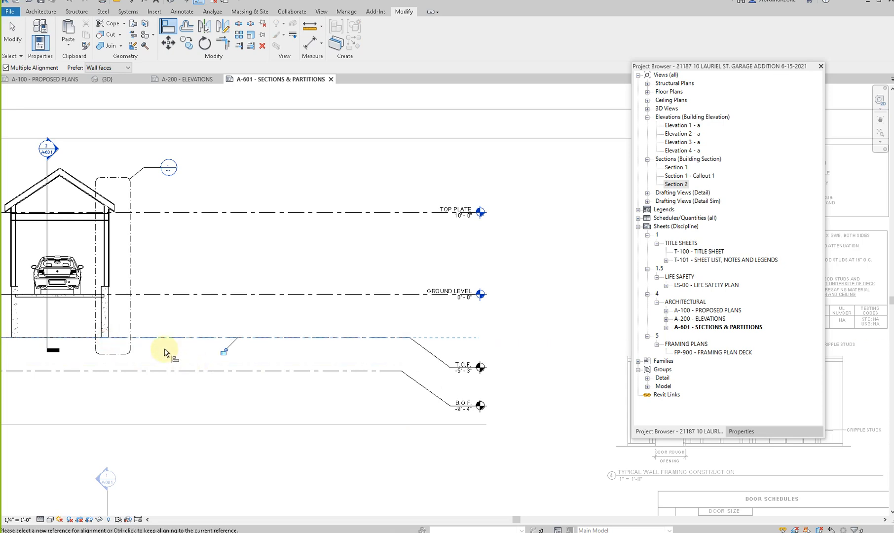
key("Escape")
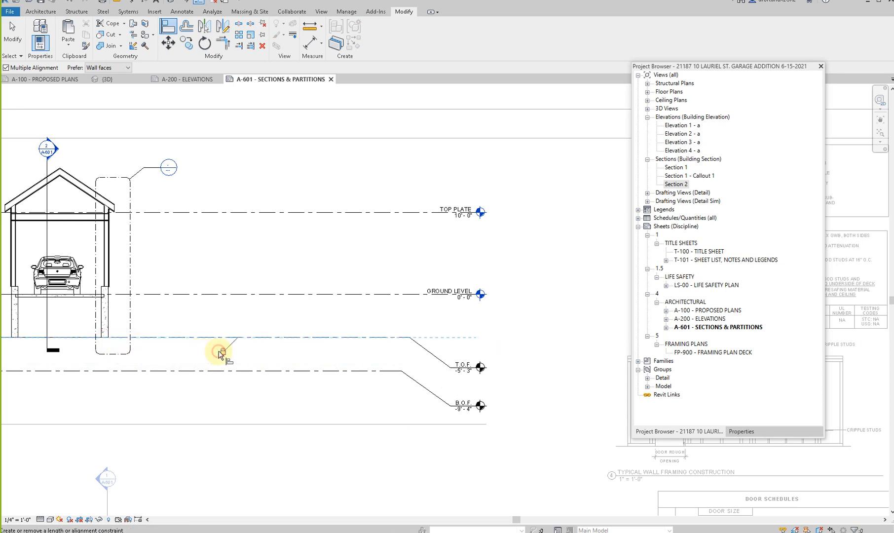
key("Escape")
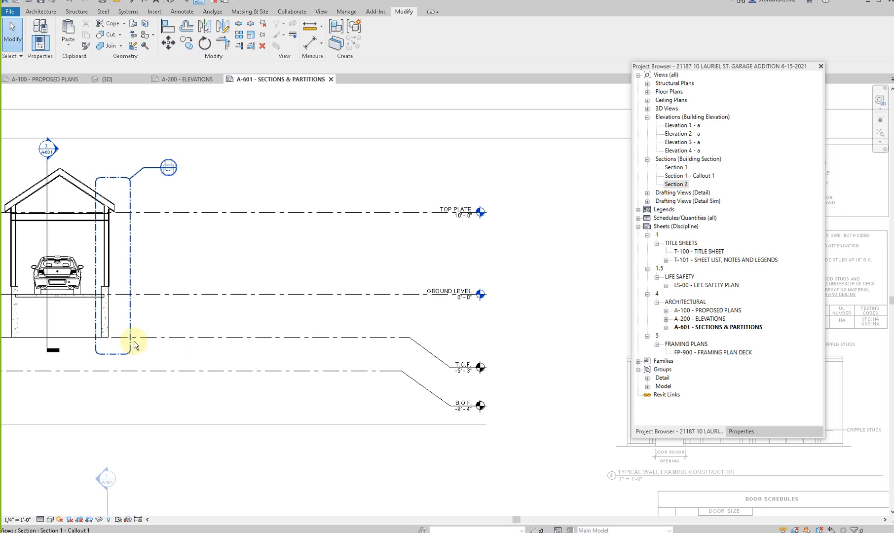
key("ctrl+z")
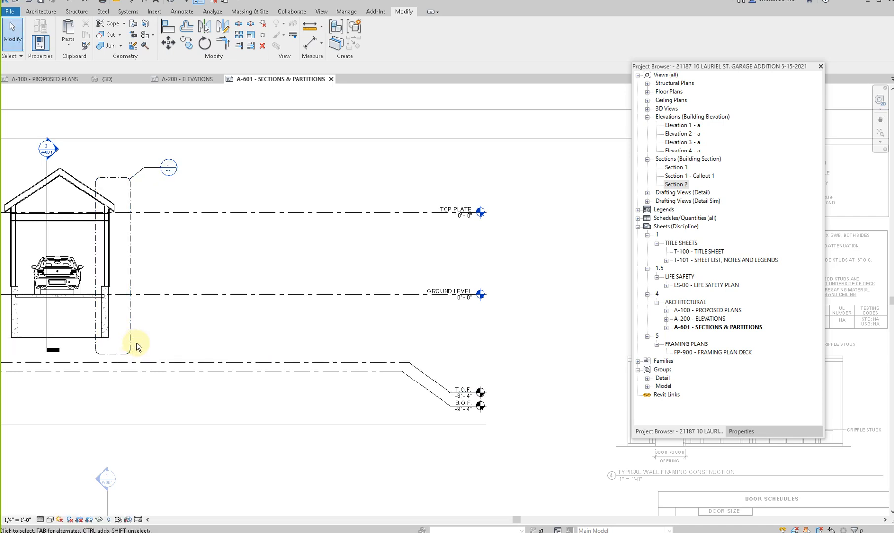
- Dimension the spacing between the T.O.F. and B.O.F. levels and lock it
key("i")
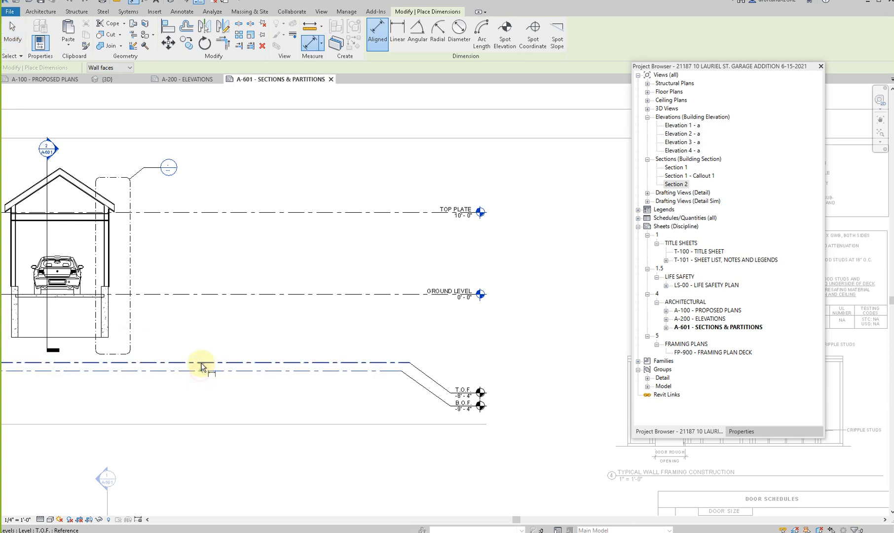
scroll(202, 356, "up", 2)
key("Escape")
key("Escape")
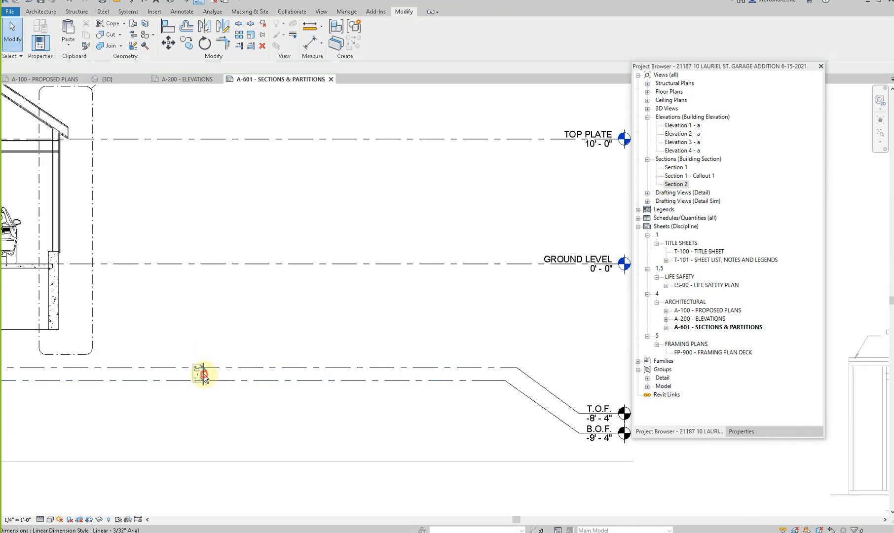
- Align the T.O.F. level with the bottom of the foundation walls and lock the alignment
key("a")
key("l")
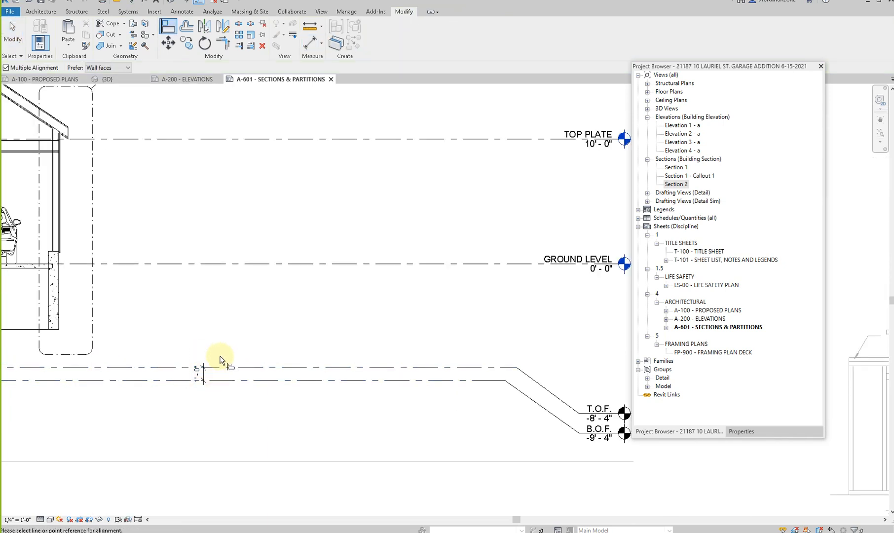
left_click(51, 330)
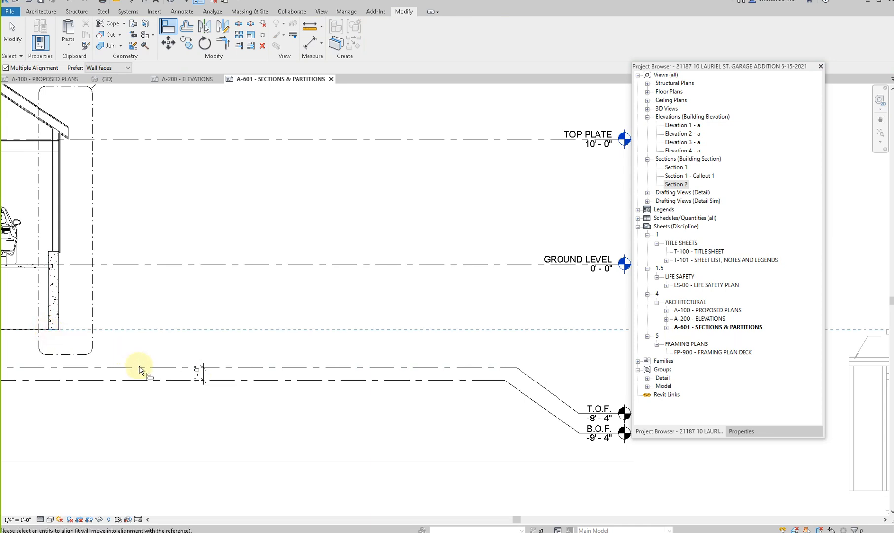
left_click(137, 368)
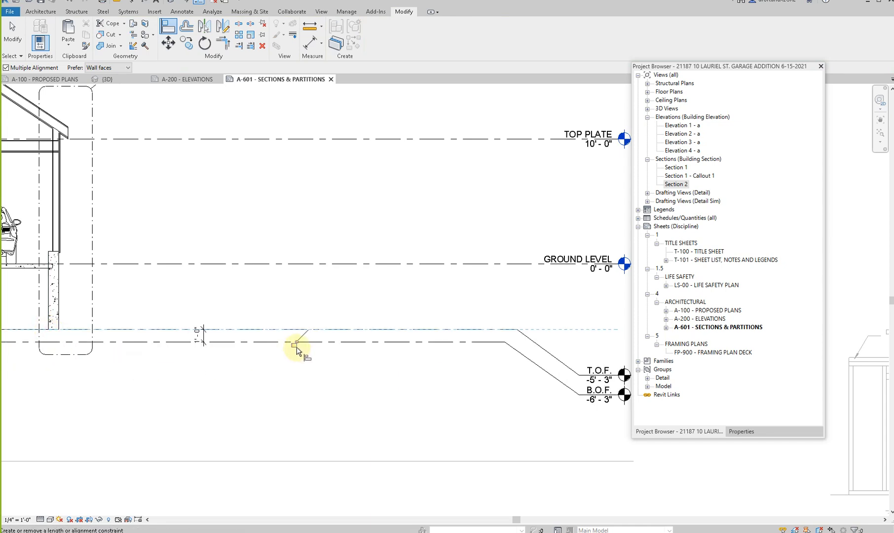
scroll(296, 349, "down", 3)
key("Escape")
- Try to move the T.O.F. level down to 8'-0" below GROUND LEVEL
left_click(157, 324)
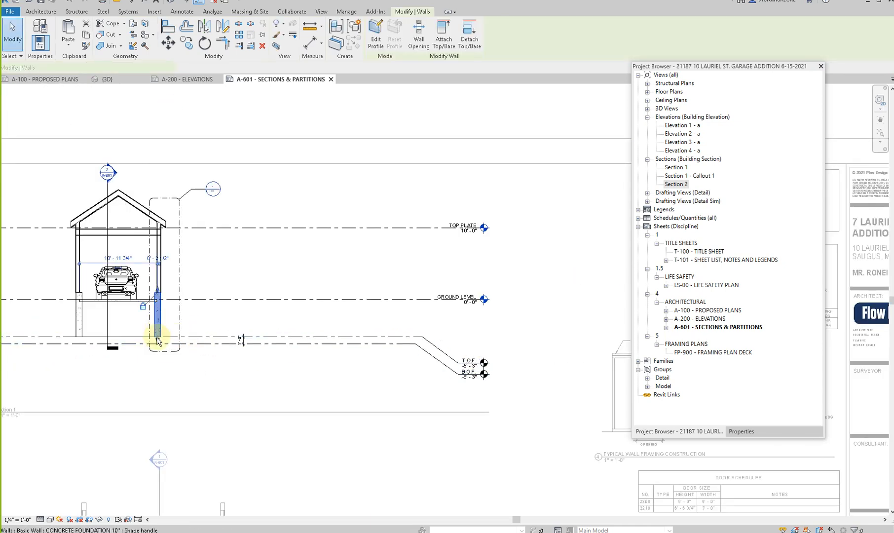
key("Escape")
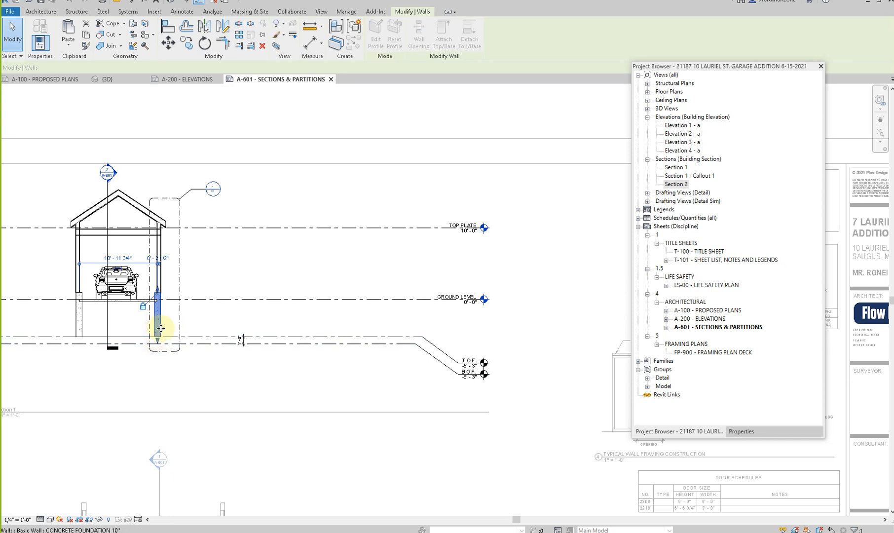
left_click(213, 336)
left_click_drag(212, 359, 212, 357)
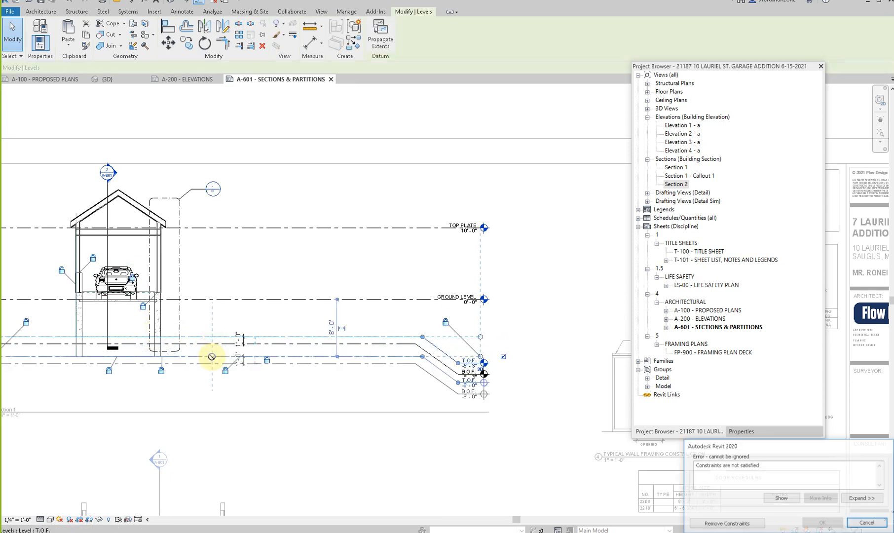
key("Escape")
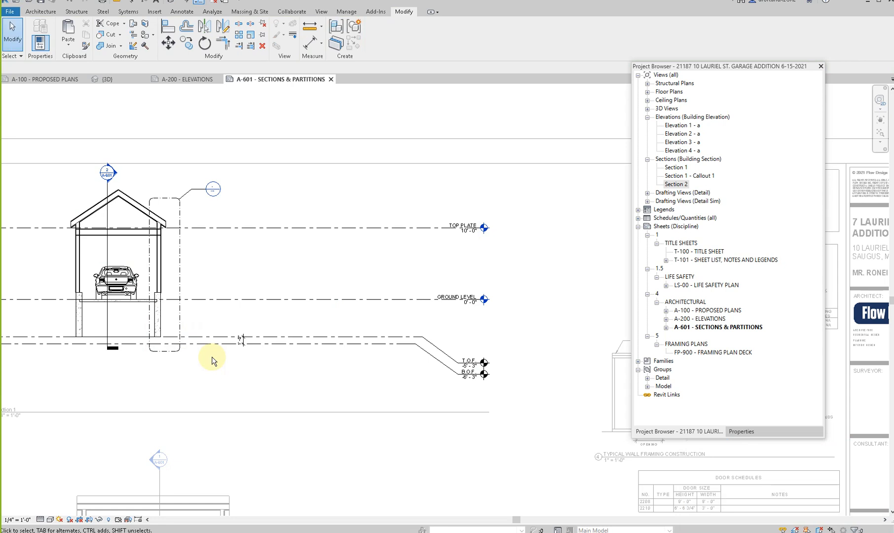
- Inspect the garage's foundation walls from the side and back in the 3D view, and close that view
left_click(169, 4)
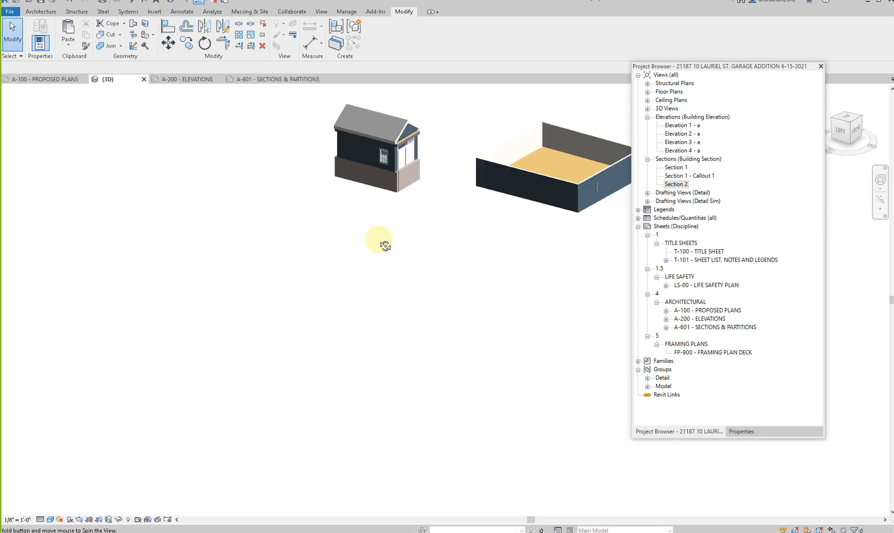
scroll(363, 154, "up", 3)
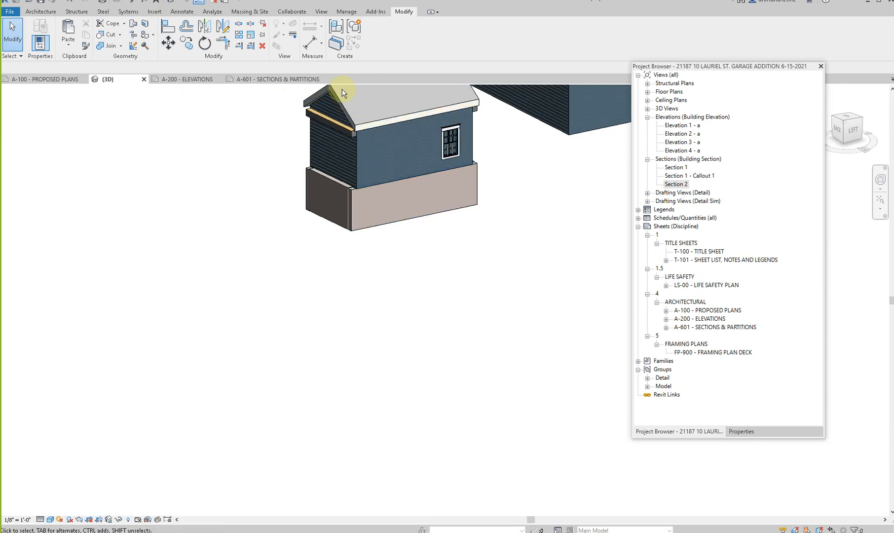
left_click(144, 79)
- Examine the slab and foundation walls in Section 1 and compare them with Section 2 on sheet A-601
scroll(158, 256, "down", 2)
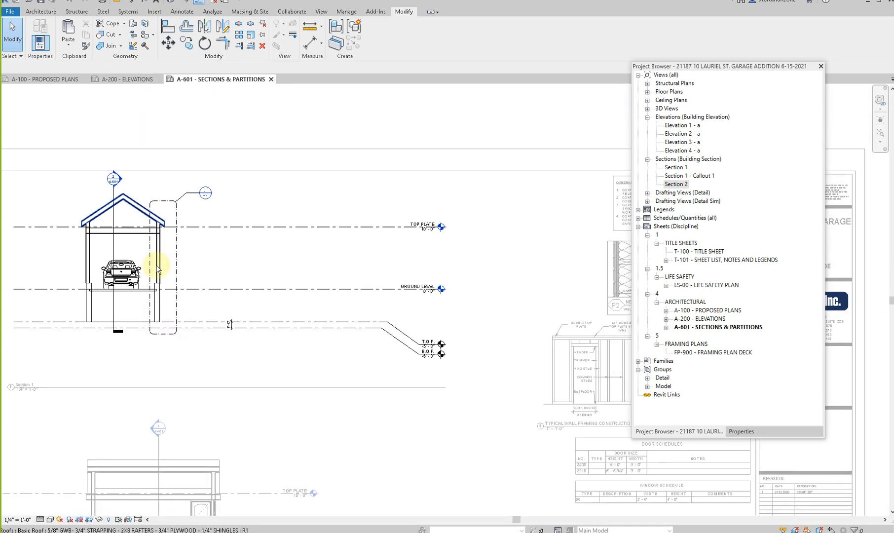
scroll(169, 227, "up", 2)
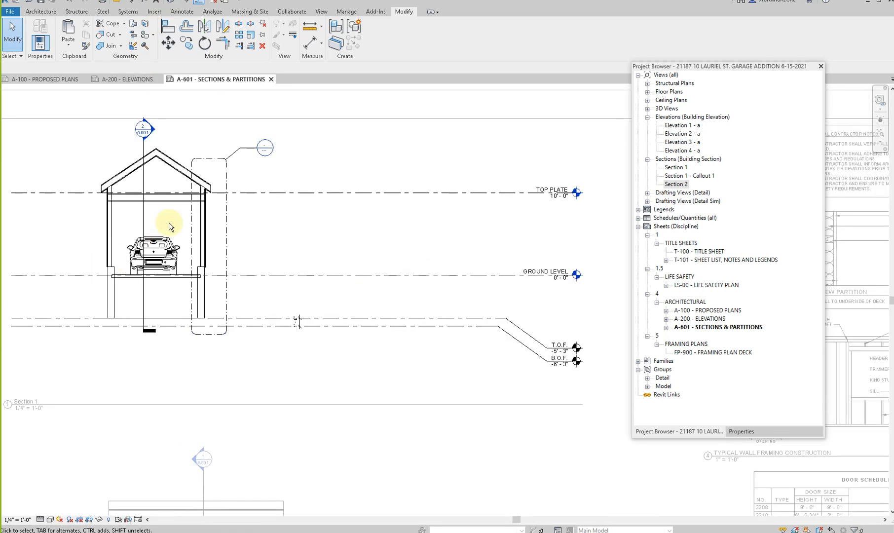
left_click(131, 276)
scroll(113, 276, "up", 4)
scroll(116, 278, "down", 4)
middle_click_drag(148, 357, 173, 209)
left_click(213, 354)
middle_click_drag(213, 357, 231, 295)
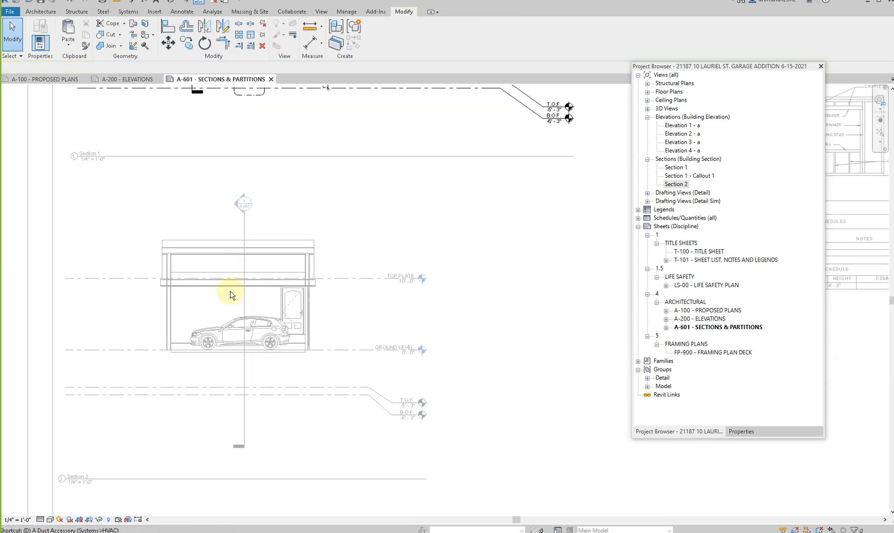
- In Section 2, flip the right-hand foundation wall inward under the garage wall and lower its top below the slab
left_click(220, 306)
double_click(236, 326)
scroll(305, 365, "up", 4)
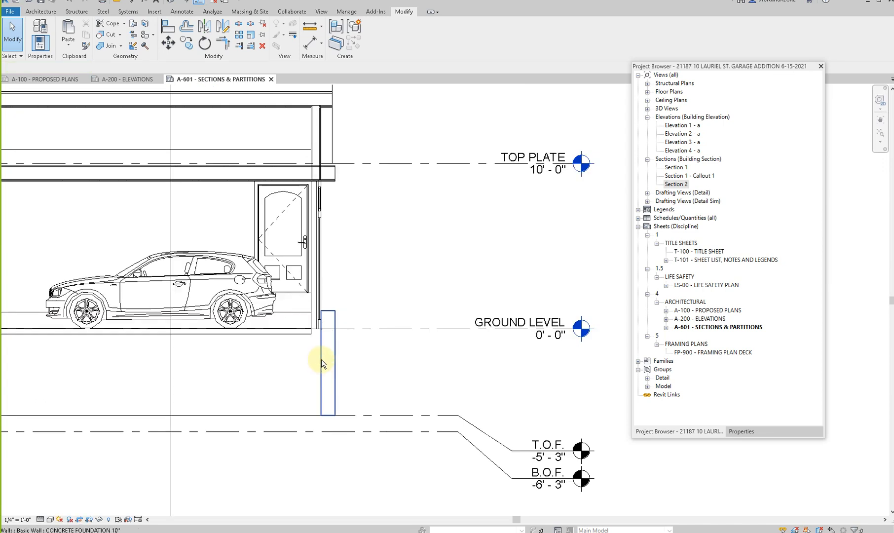
left_click(321, 360)
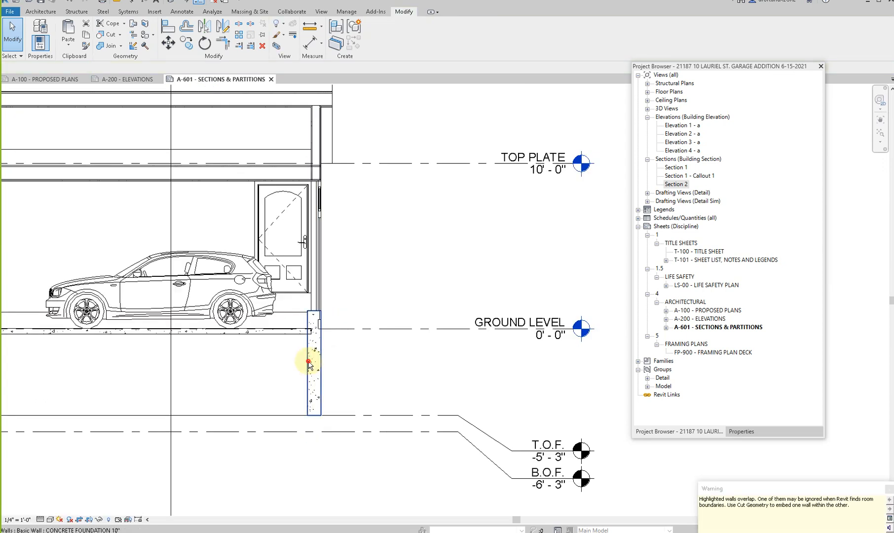
scroll(313, 314, "up", 2)
left_click_drag(314, 314, 314, 359)
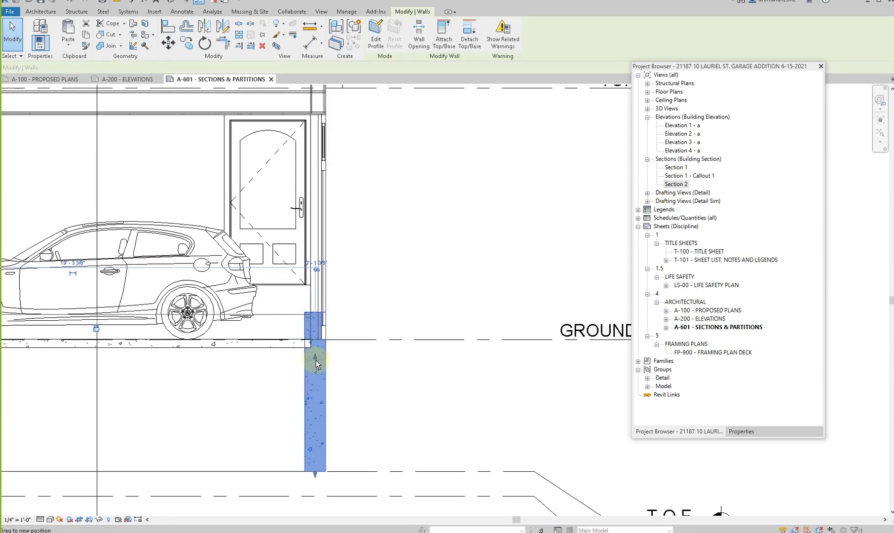
- Align the right-hand foundation wall's outer face with the exterior face of the garage wall above it
key("Escape")
key("a")
key("l")
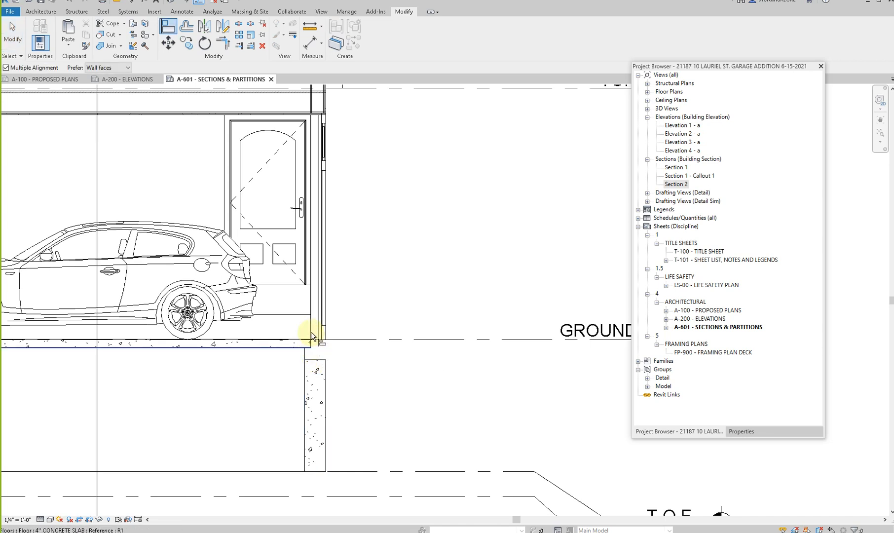
key("Escape")
key("a")
key("l")
scroll(306, 106, "up", 3)
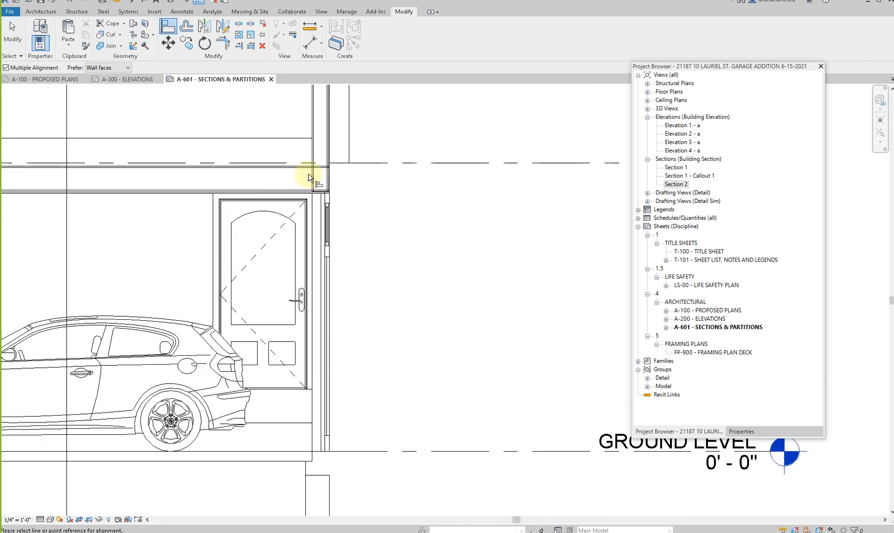
left_click(344, 186)
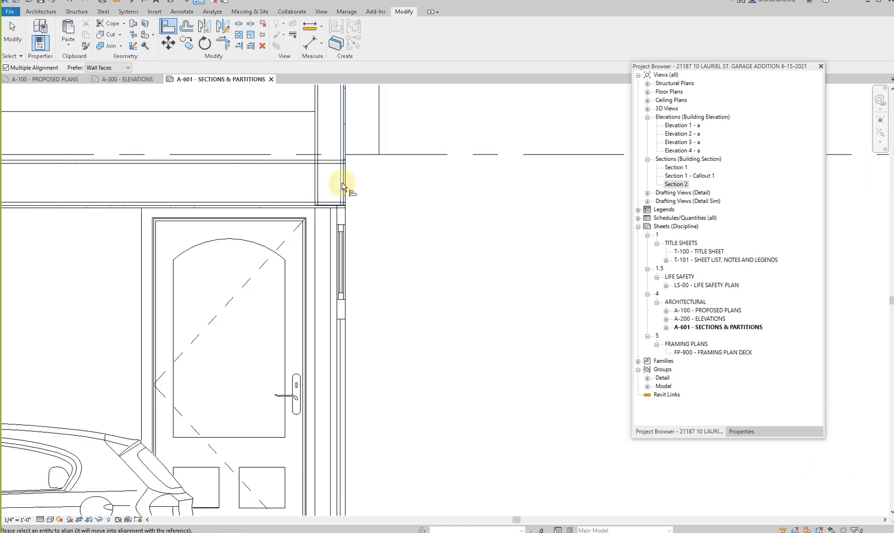
scroll(345, 189, "down", 3)
left_click(342, 386)
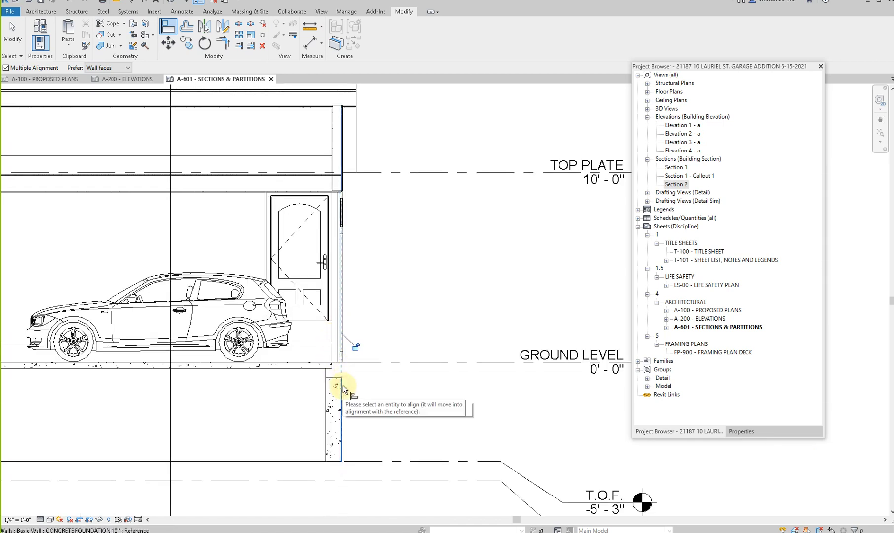
key("Escape")
key("Escape")
- Raise the top of the right-hand foundation wall to meet the slab at GROUND LEVEL
left_click(335, 379)
scroll(335, 378, "up", 2)
left_click_drag(333, 376, 333, 352)
scroll(398, 277, "down", 3)
left_click(397, 274)
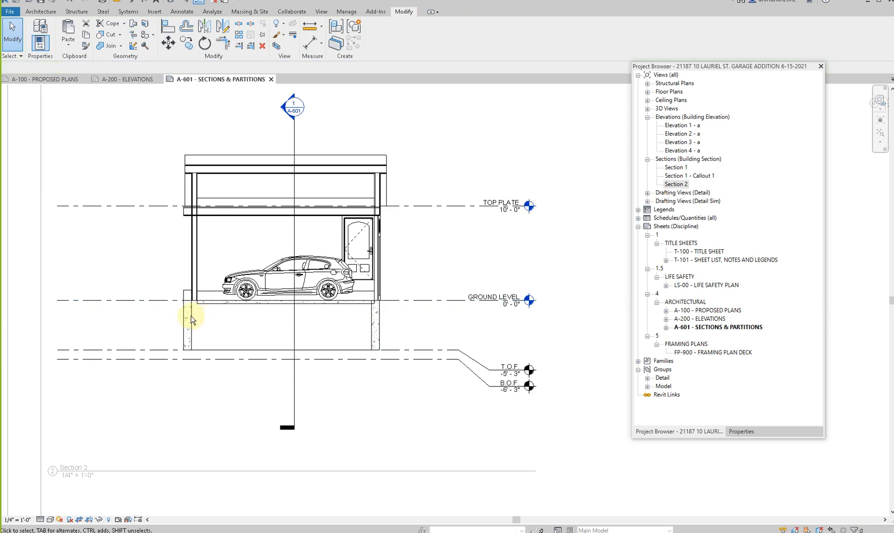
- Flip the left-hand foundation wall inward under the garage wall and lower its top below the slab
left_click(186, 318)
key("space")
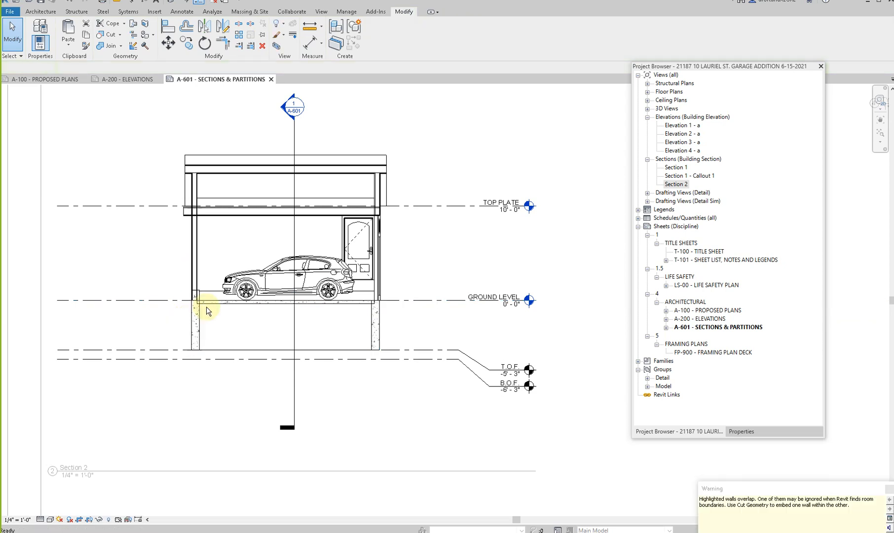
left_click(195, 314)
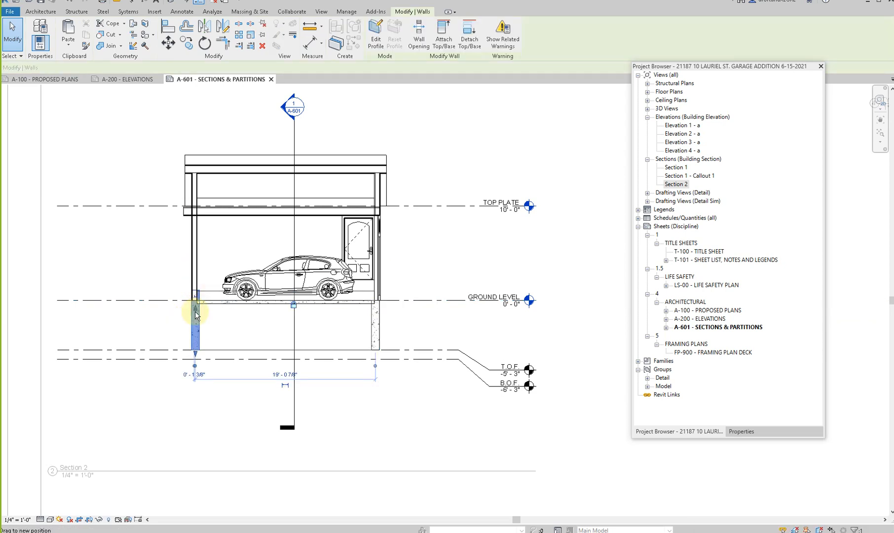
scroll(195, 314, "up", 2)
- Align the top of the left-hand foundation wall with GROUND LEVEL
key("Escape")
key("a")
key("l")
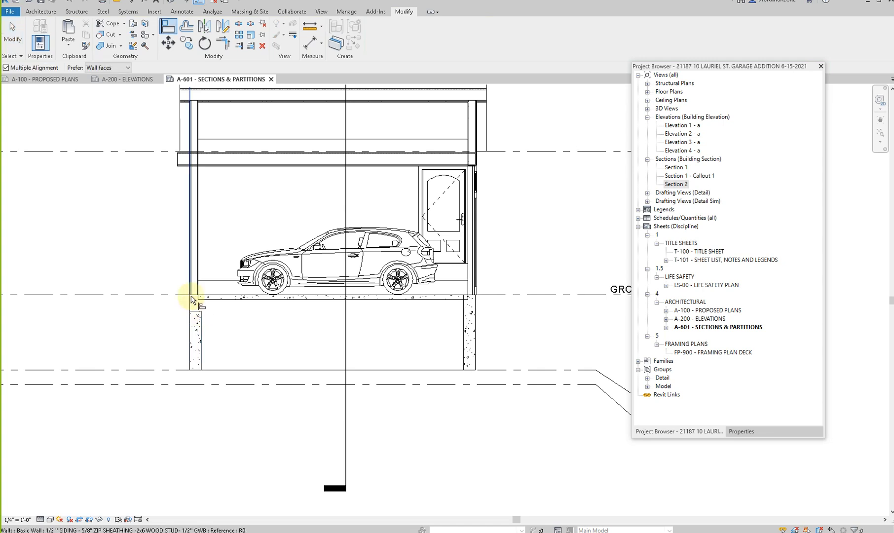
left_click(195, 312)
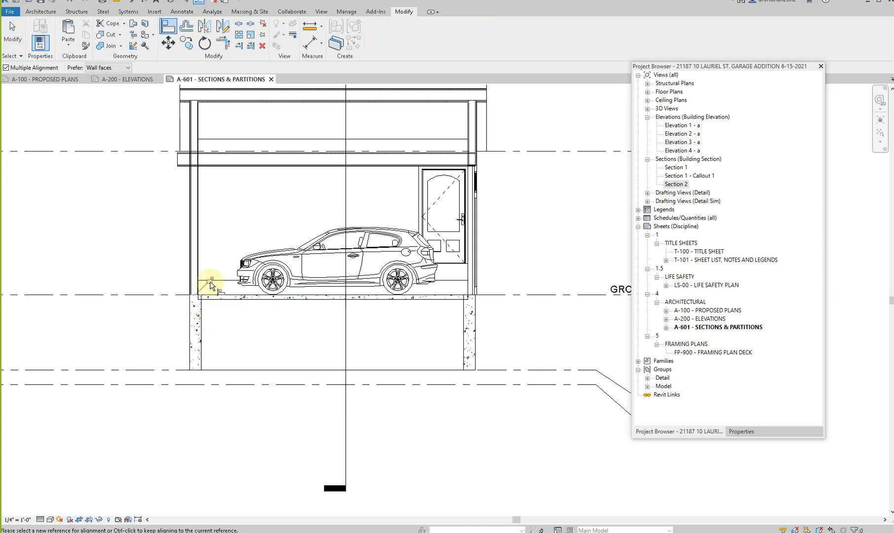
scroll(187, 278, "down", 4)
key("Escape")
key("Escape")
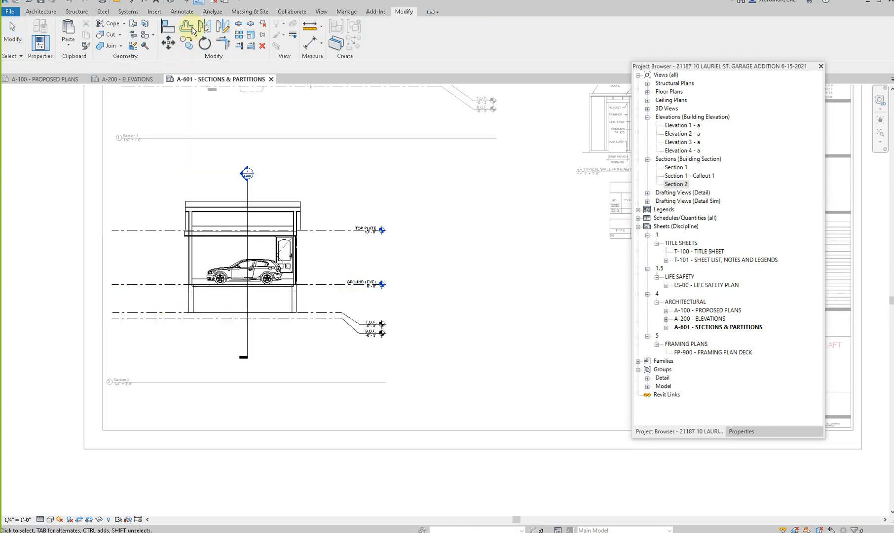
- Open the 3D view and place a wall foundation footing under the garage's front foundation wall
left_click(174, 3)
scroll(246, 200, "down", 2)
middle_click_drag(294, 321, 280, 299, "shift")
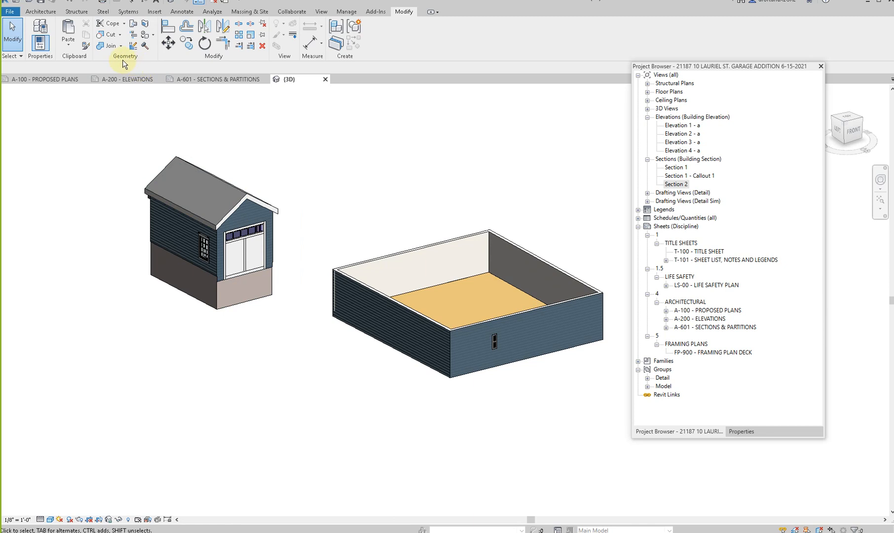
left_click(33, 12)
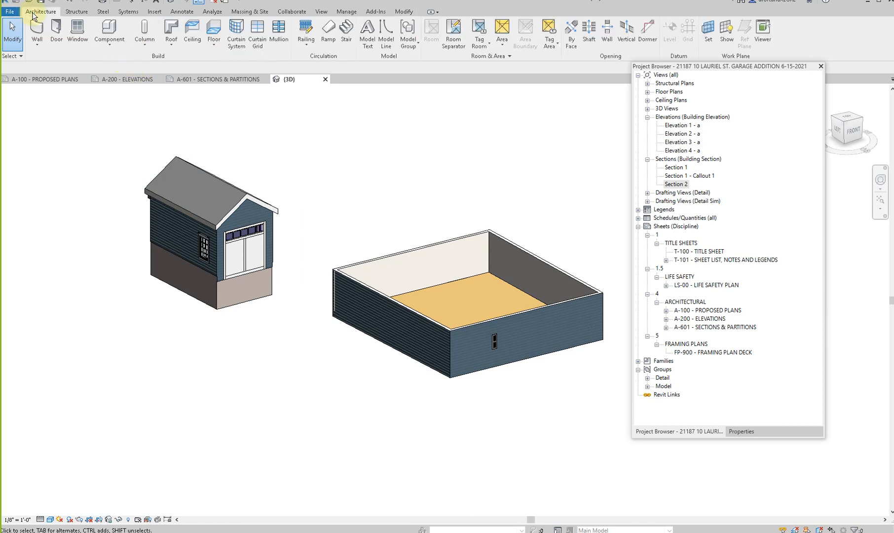
left_click(76, 11)
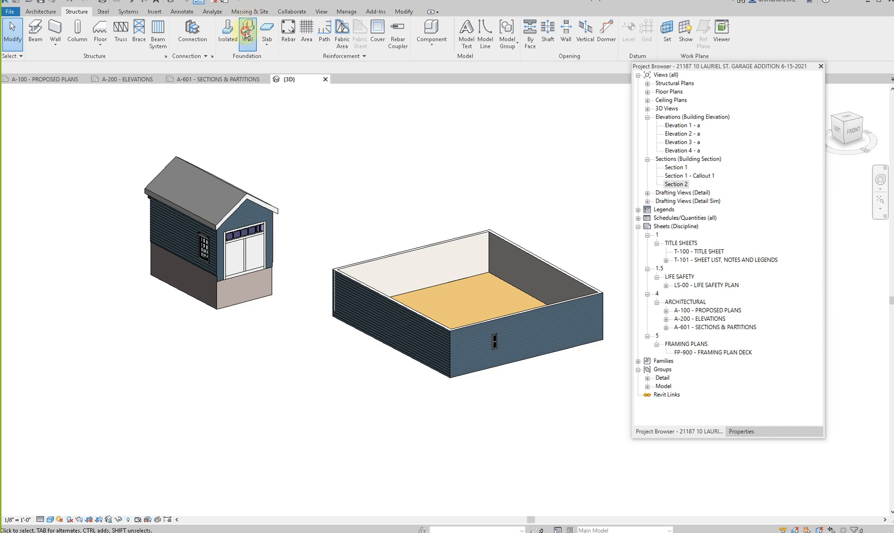
left_click(247, 34)
left_click(228, 307)
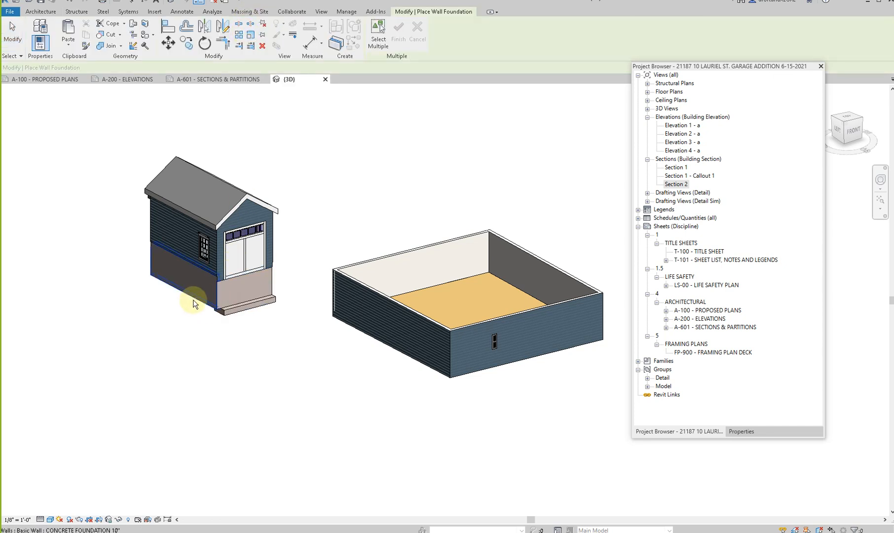
- Add wall foundation footings under the garage's remaining foundation walls and check them from all sides
left_click(193, 303)
middle_click_drag(145, 317, 286, 404, "shift")
middle_click_drag(459, 447, 567, 355, "shift")
left_click(568, 348)
key("Escape")
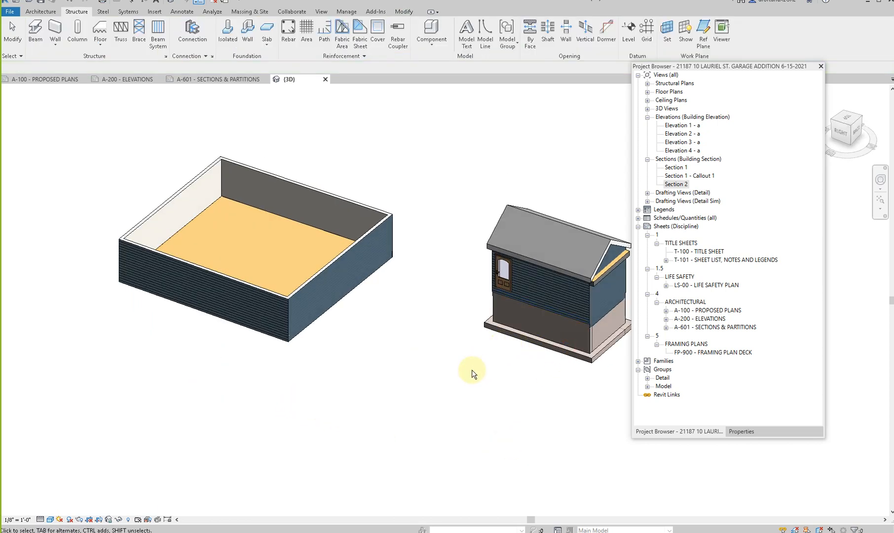
scroll(472, 370, "down", 2)
middle_click_drag(517, 407, 430, 439, "shift")
scroll(371, 398, "down", 1)
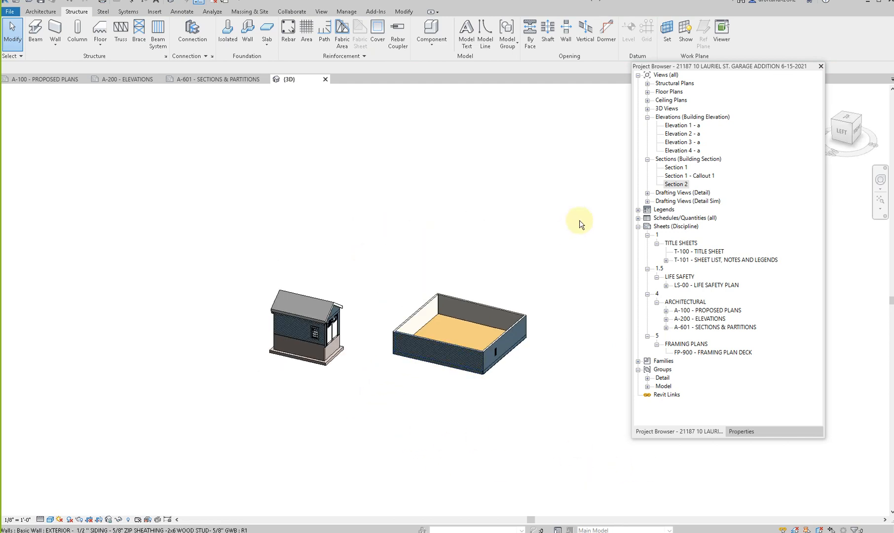
- Look through the existing ground and proposed garage floor plans, and open the 01-PROPOSED SITE PLAN view
left_click(648, 92)
double_click(679, 100)
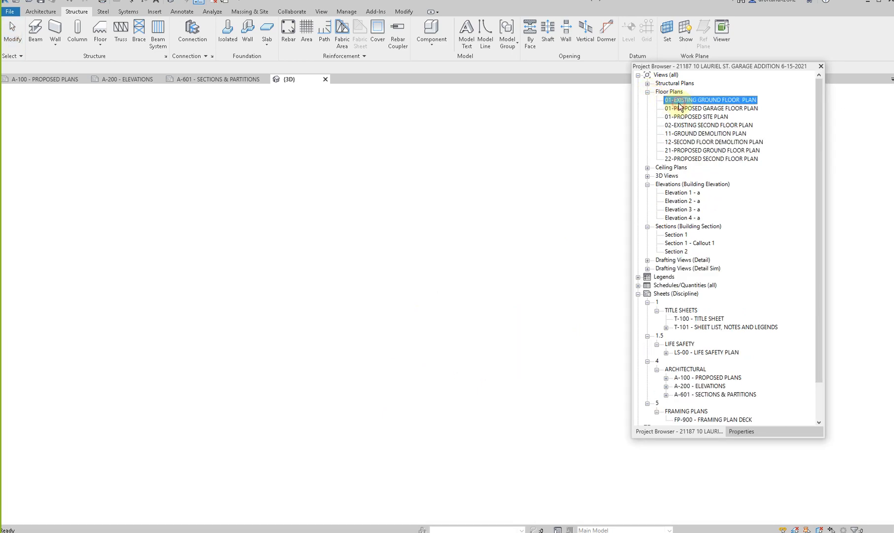
scroll(329, 286, "down", 4)
scroll(330, 285, "down", 2)
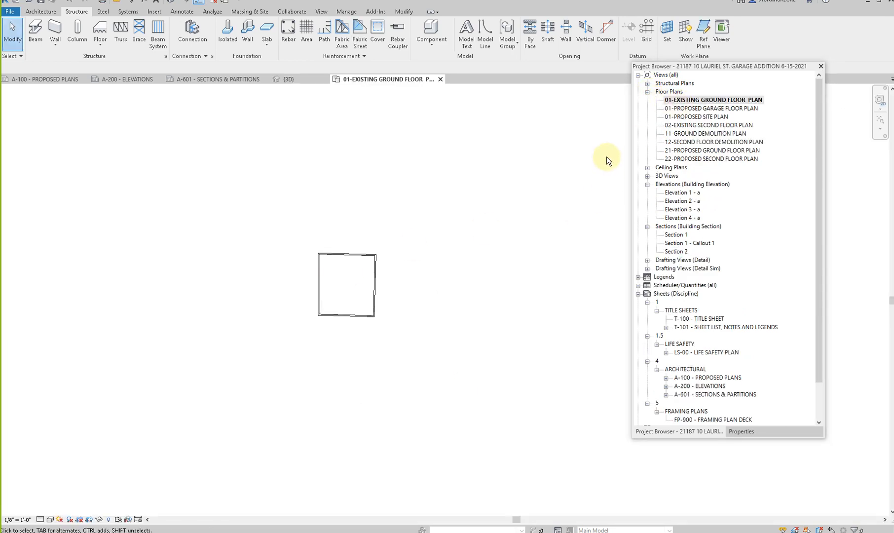
double_click(702, 109)
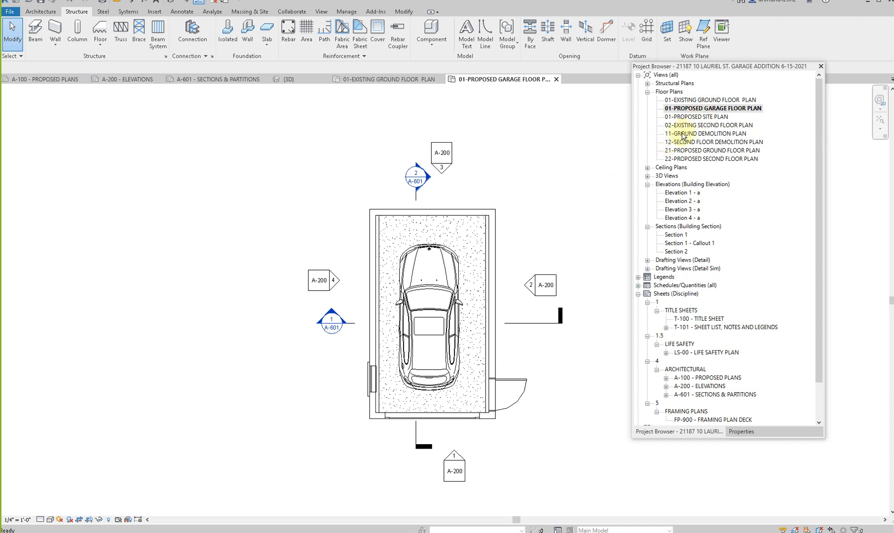
double_click(695, 118)
scroll(449, 200, "down", 3)
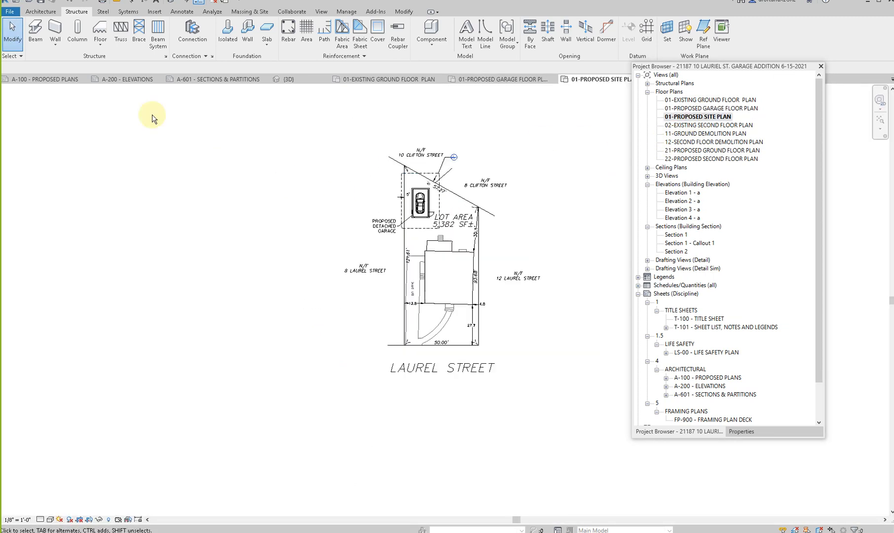
- Create a toposurface on the site plan with points at the four lot corners at absolute elevation 0' 0"
left_click(41, 11)
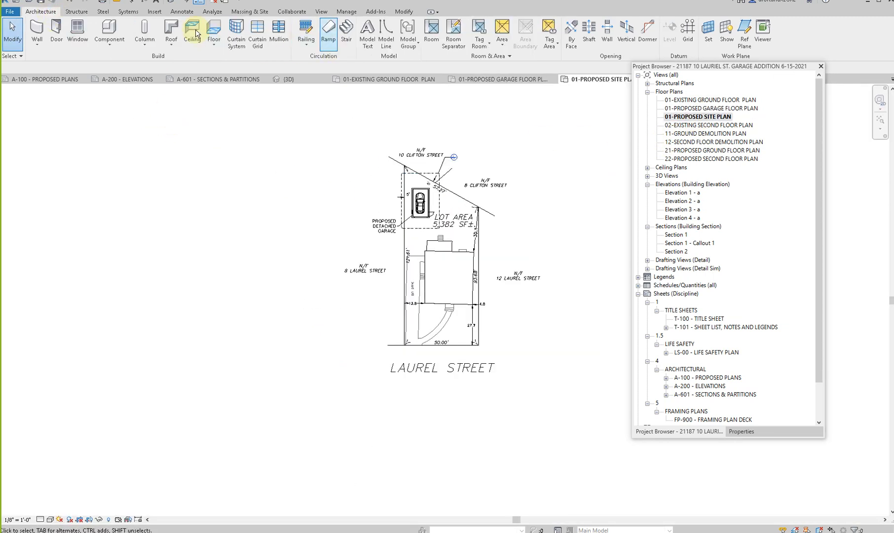
left_click(249, 11)
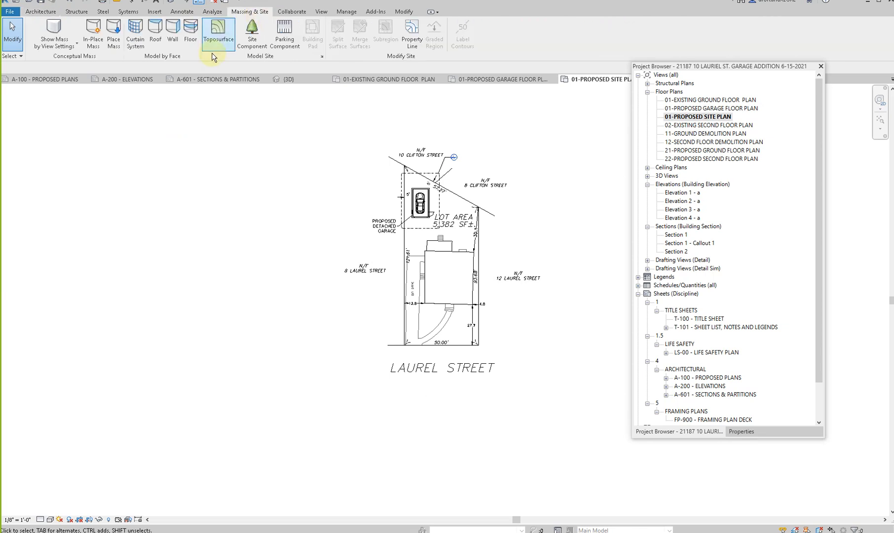
left_click(217, 33)
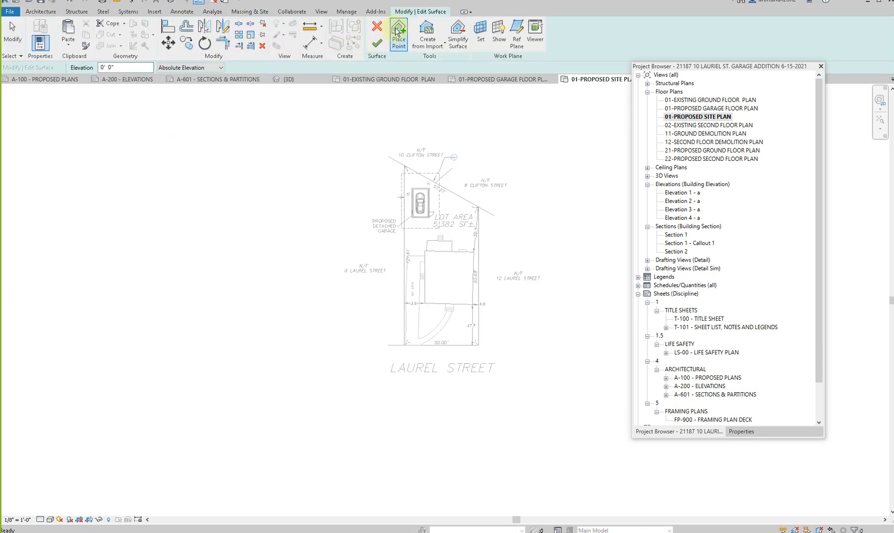
left_click(404, 166)
left_click(479, 207)
left_click(483, 357)
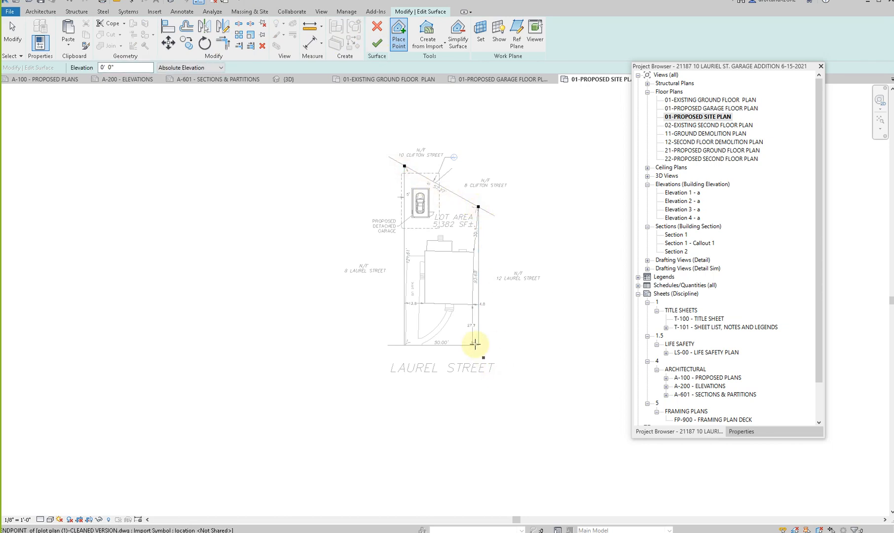
left_click(478, 345)
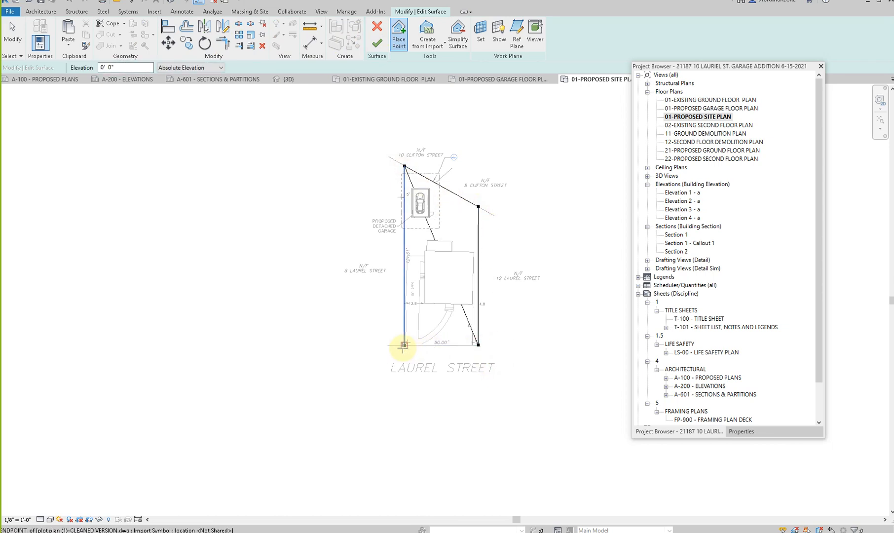
left_click(377, 44)
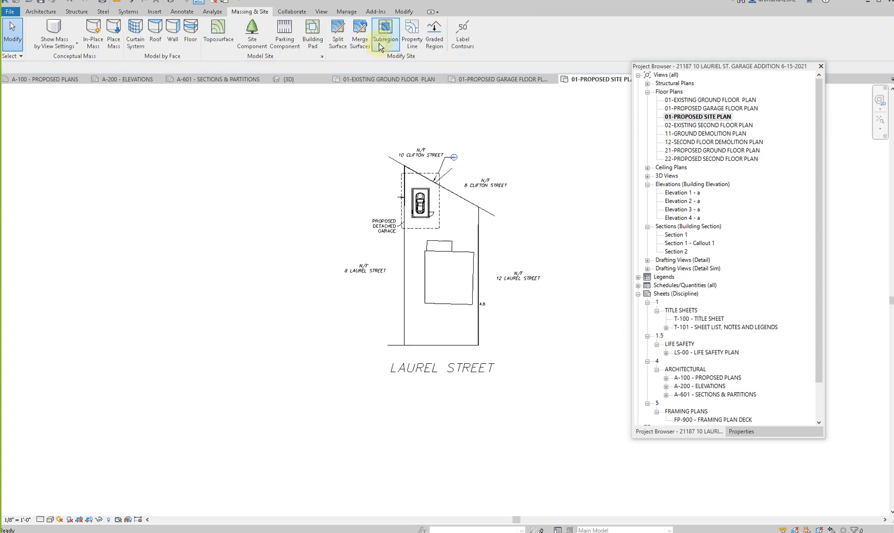
- Hide the toposurface element in the proposed site plan view
left_click(405, 245)
right_click(405, 245)
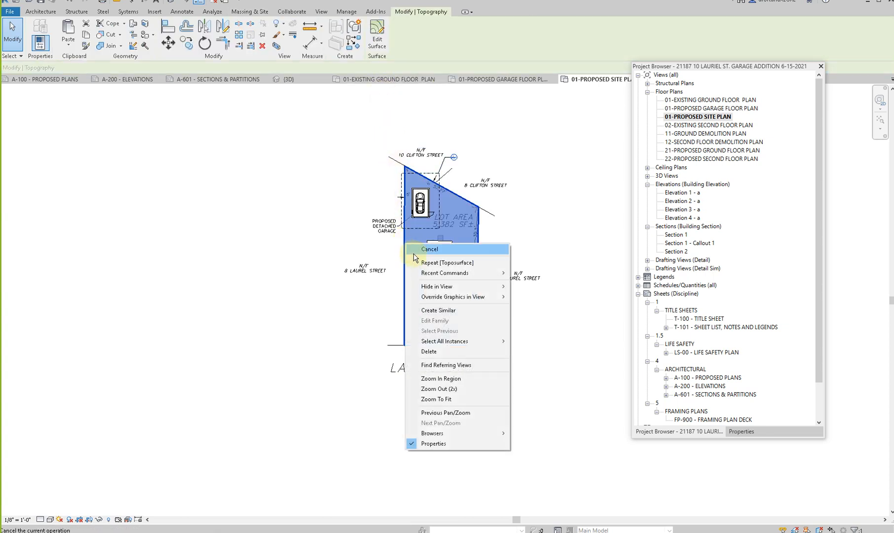
mouse_move(469, 287)
left_click(527, 286)
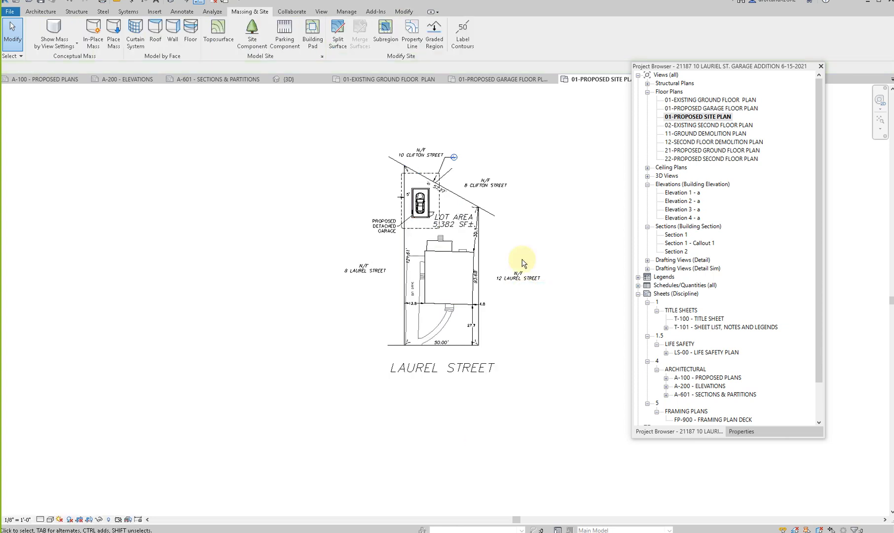
- Inspect the toposurface around the buildings in the 3D view, and return to sheet A-601 to check the sections
left_click(170, 4)
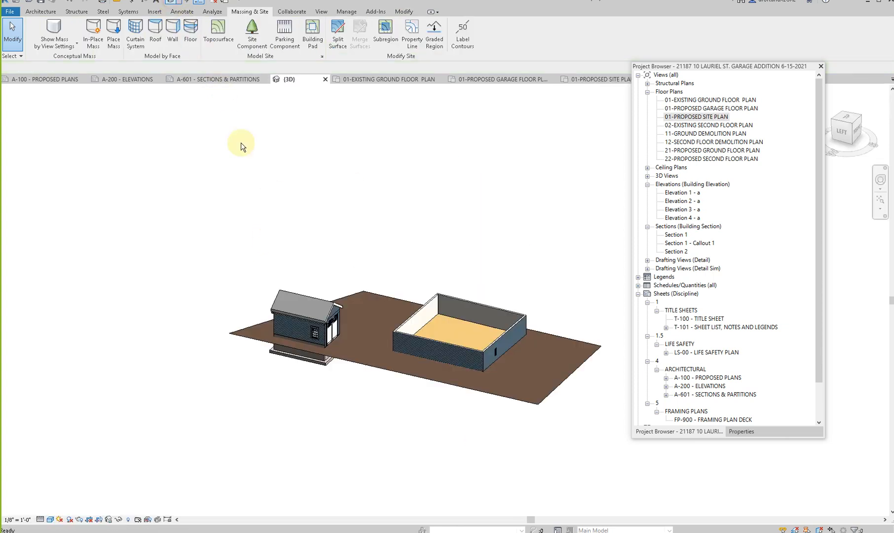
middle_click_drag(465, 405, 446, 115, "shift")
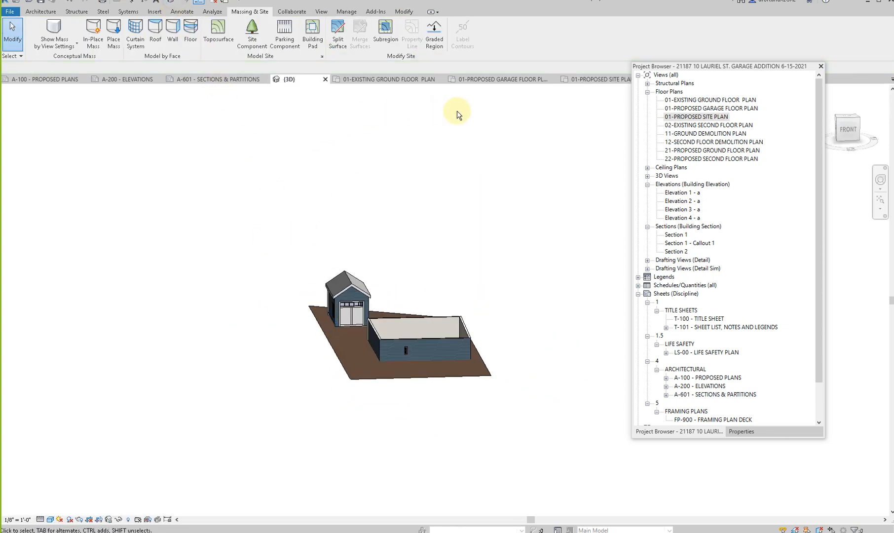
scroll(712, 382, "down", 2)
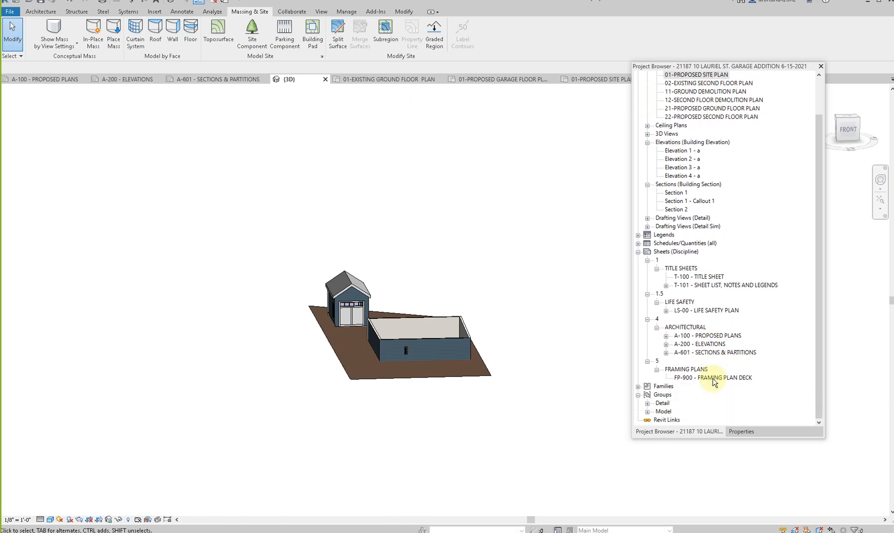
double_click(708, 351)
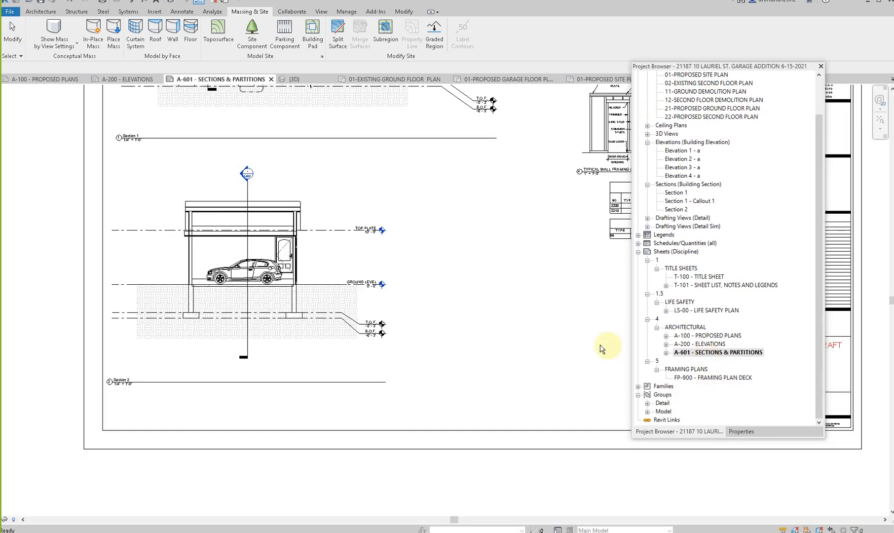
- Open sheet A-100 and create a rectangular building pad inside the garage walls in the proposed garage floor plan
scroll(266, 309, "up", 2)
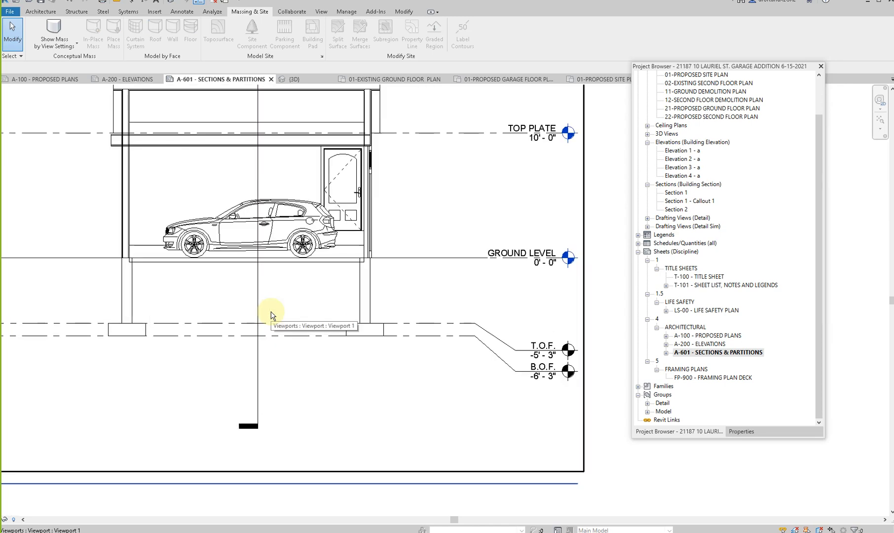
scroll(343, 293, "down", 2)
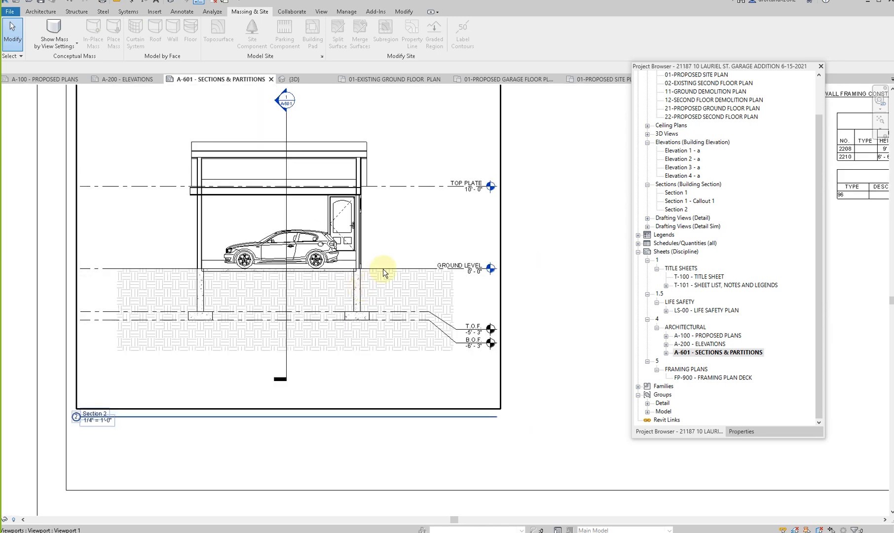
scroll(386, 287, "down", 1)
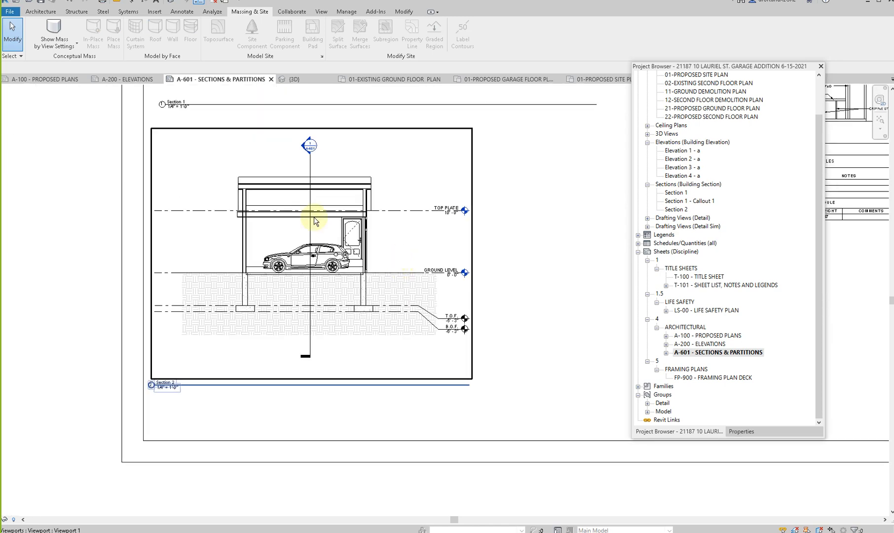
double_click(711, 336)
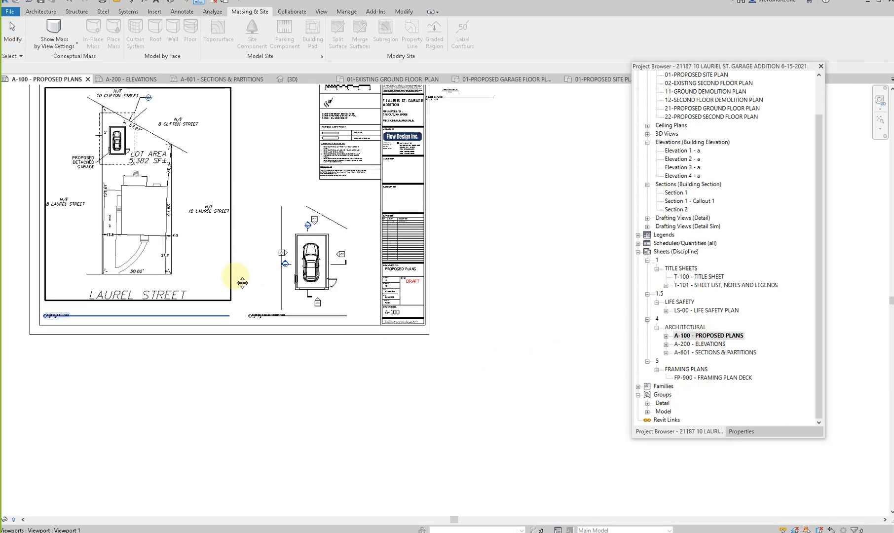
scroll(306, 316, "up", 2)
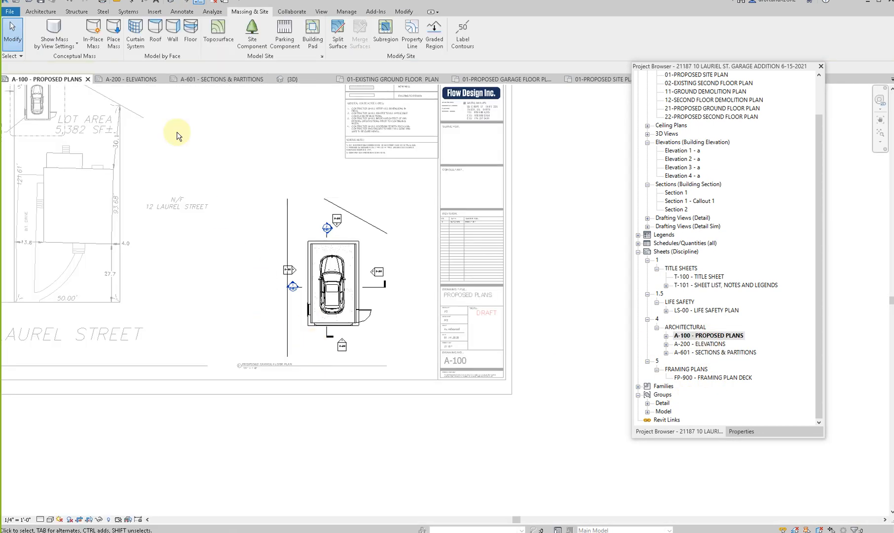
left_click(313, 32)
scroll(339, 270, "up", 6)
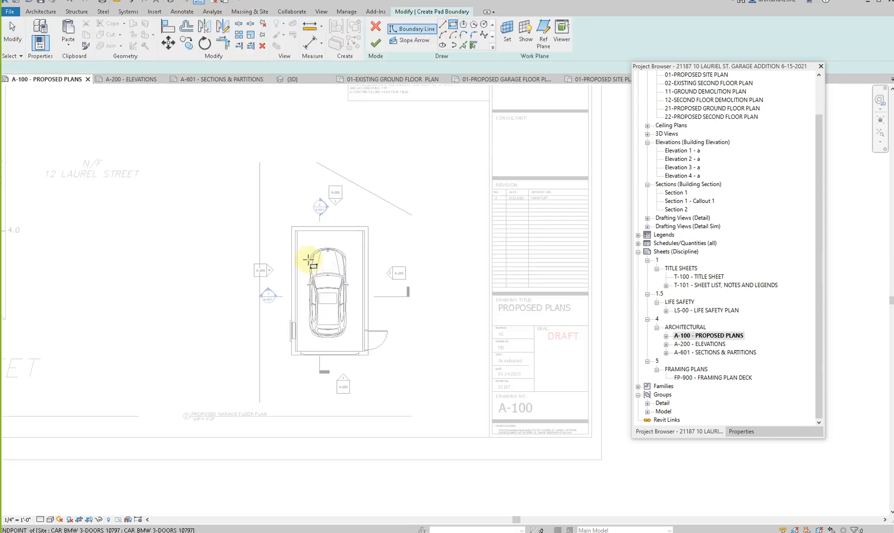
scroll(284, 232, "up", 2)
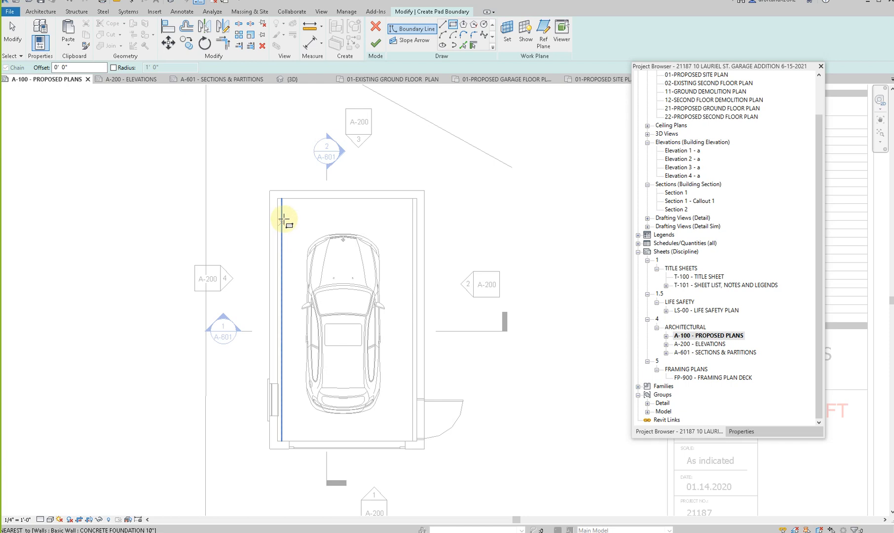
left_click(278, 199)
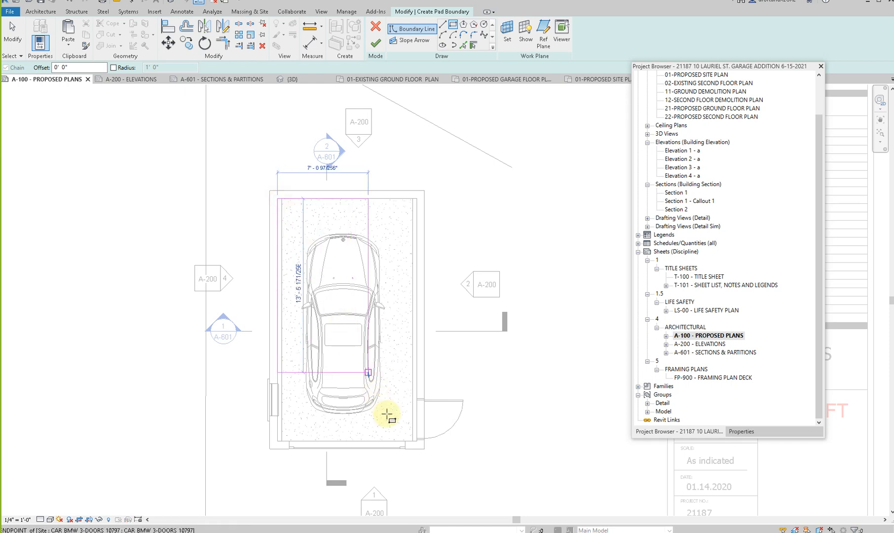
left_click(416, 443)
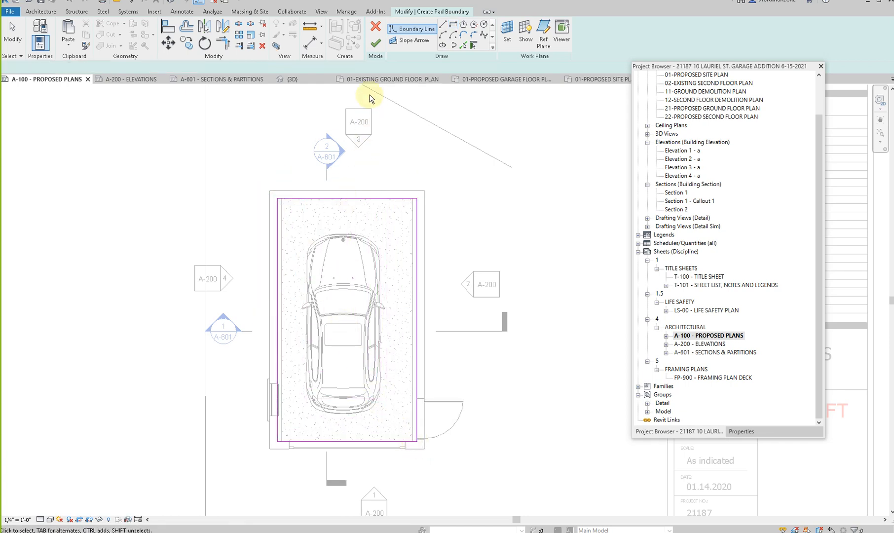
left_click(375, 43)
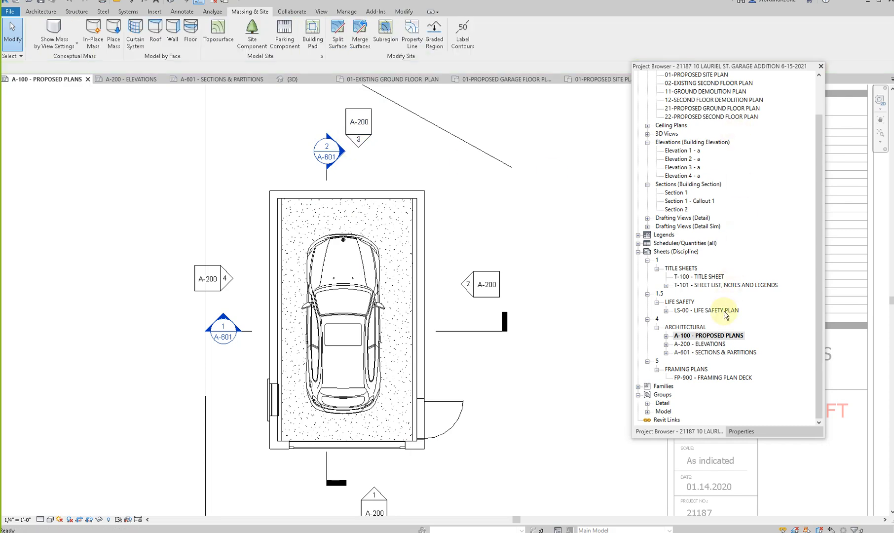
- Activate Section 2 on sheet A-601 and hide the building pad element under the garage slab in that view
double_click(709, 353)
scroll(346, 276, "up", 4)
double_click(274, 237)
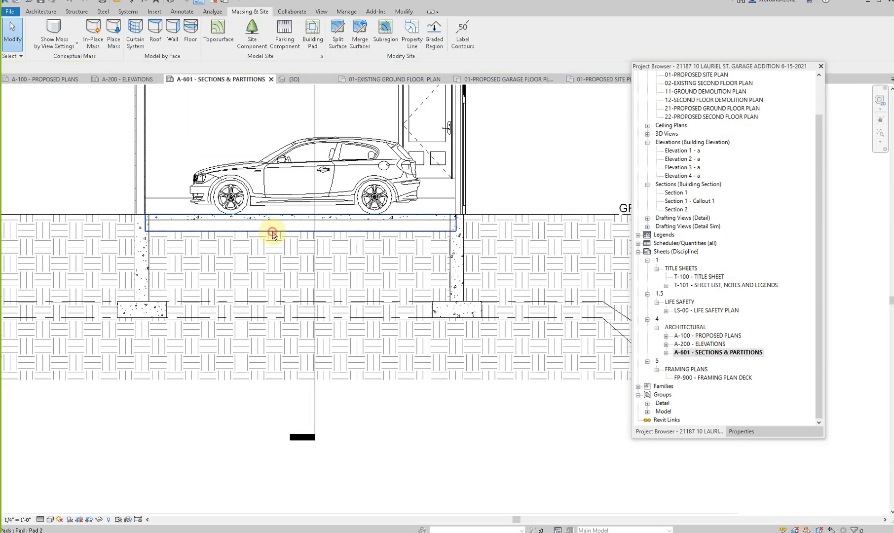
left_click(274, 229)
right_click(273, 231)
mouse_move(316, 290)
left_click(386, 289)
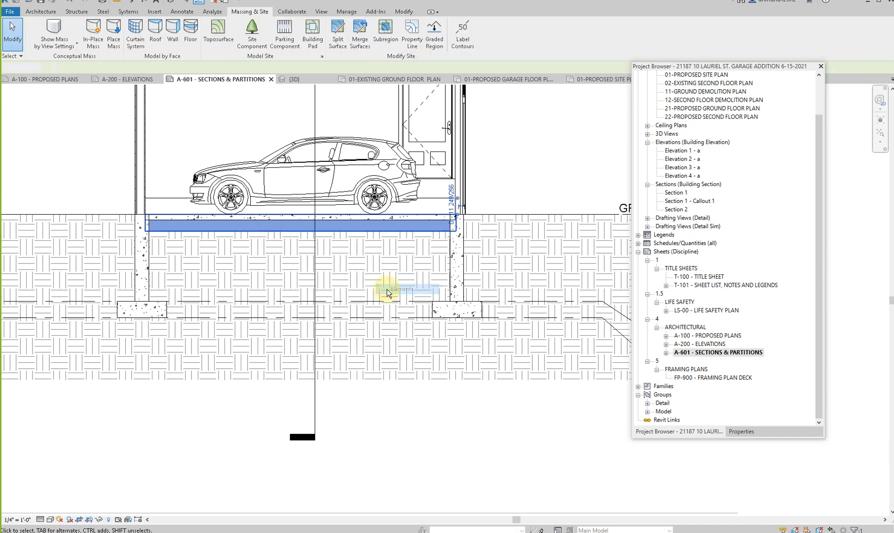
scroll(425, 241, "down", 2)
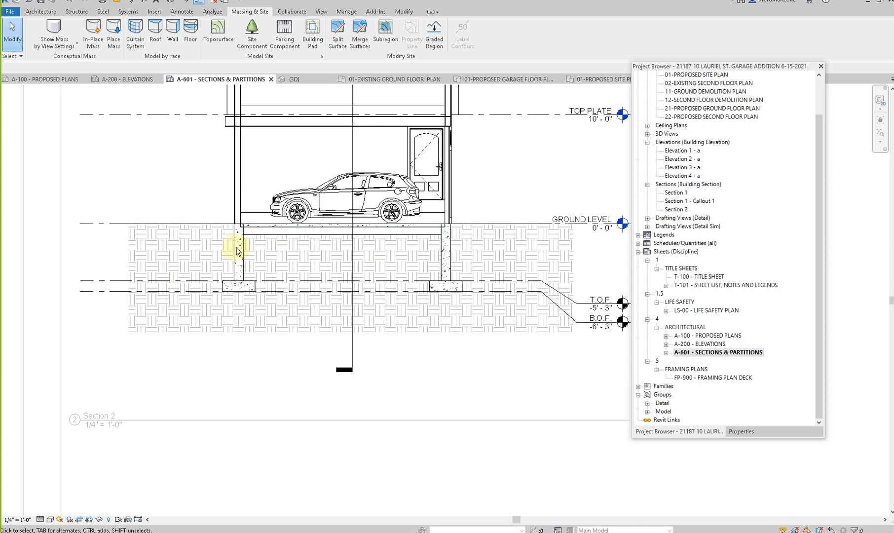
left_click(265, 234)
key("Escape")
middle_click_drag(536, 293, 486, 342)
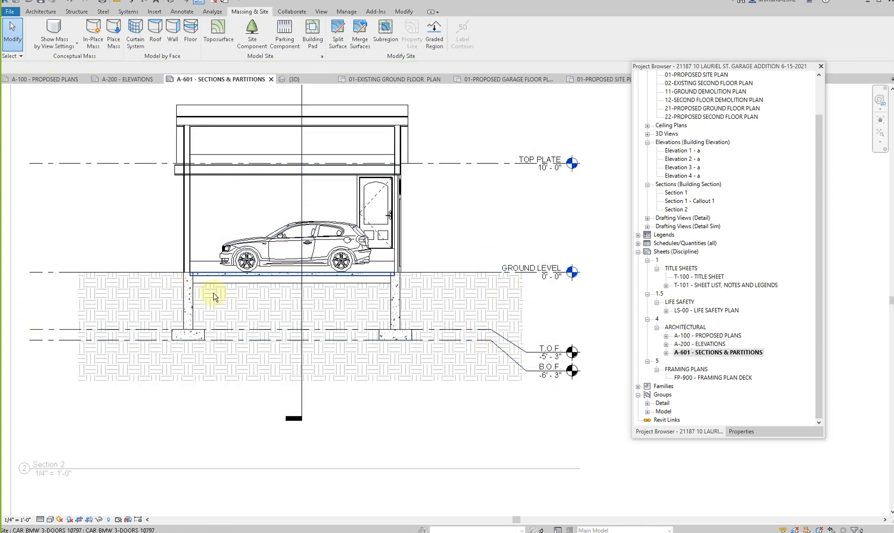
left_click(211, 166)
key("Escape")
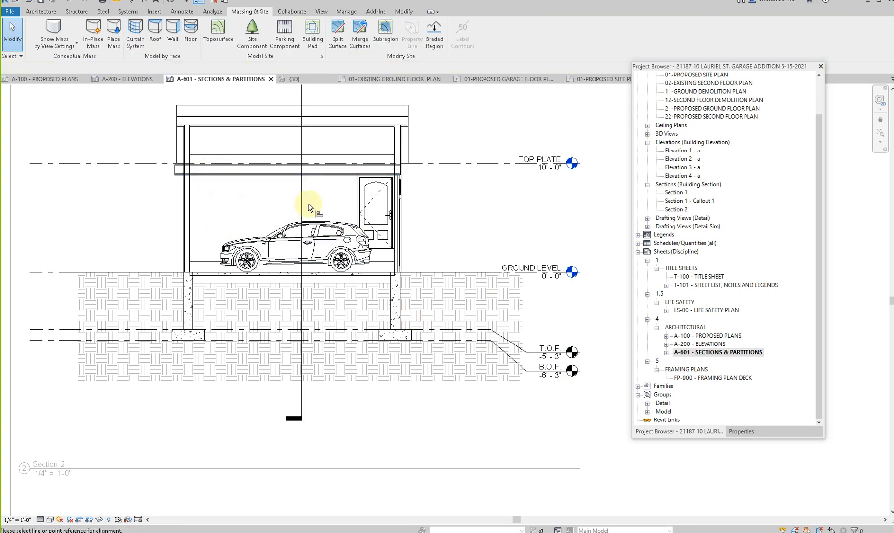
scroll(386, 175, "up", 1)
left_click(343, 170)
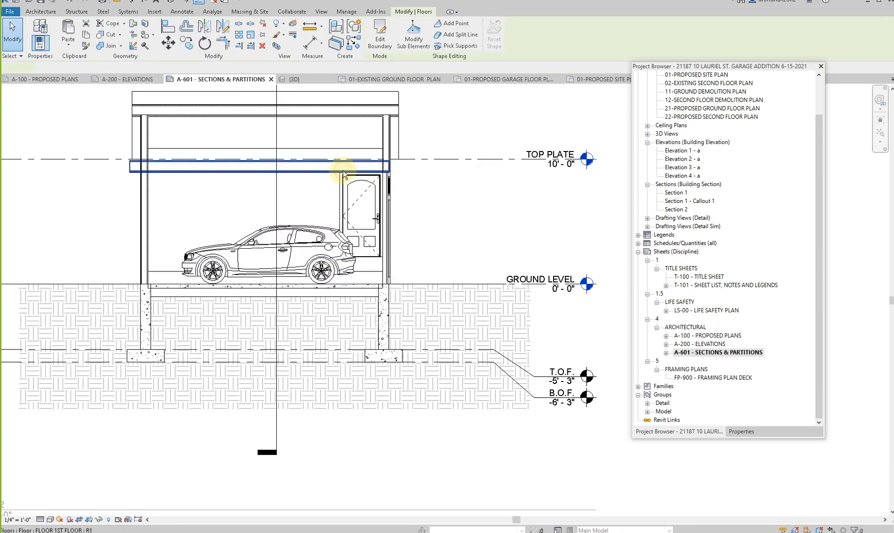
key("Escape")
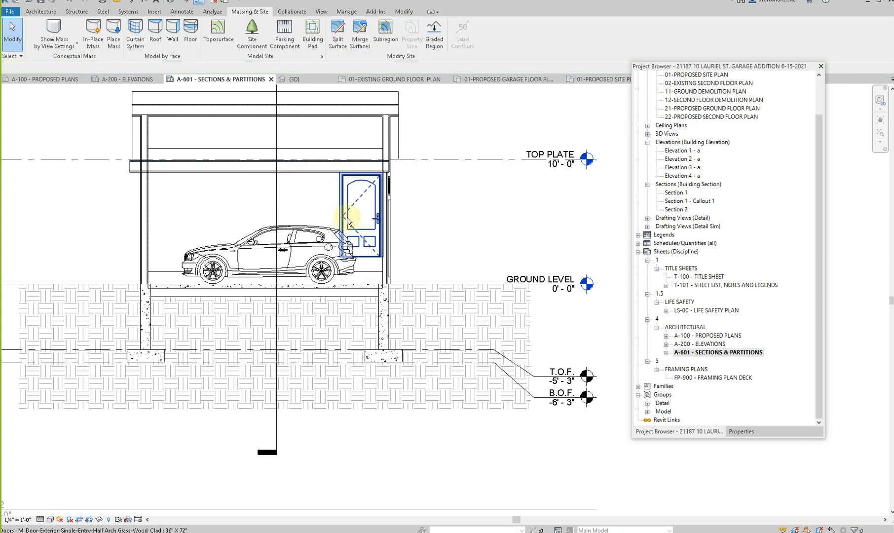
- Align the underside of the upper floor with the TOP PLATE level in Section 2
scroll(347, 162, "up", 3)
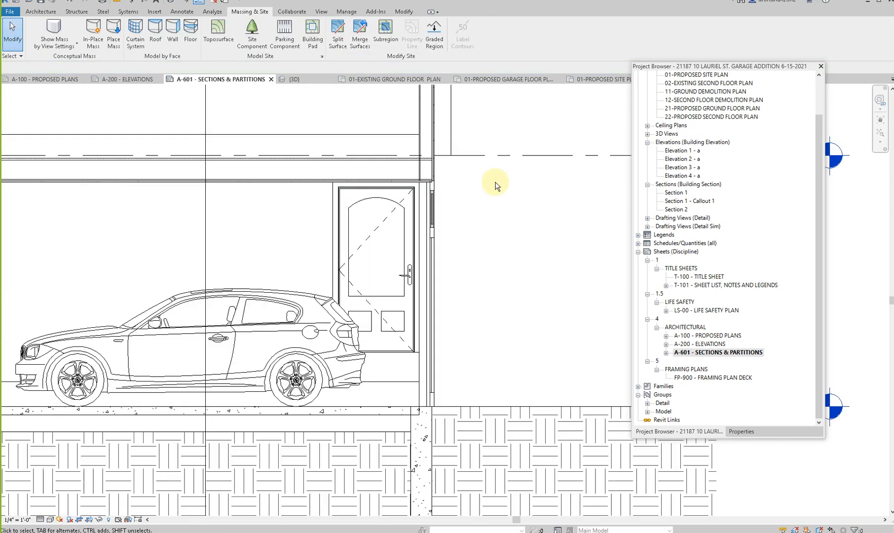
key("a")
key("l")
scroll(413, 163, "up", 2)
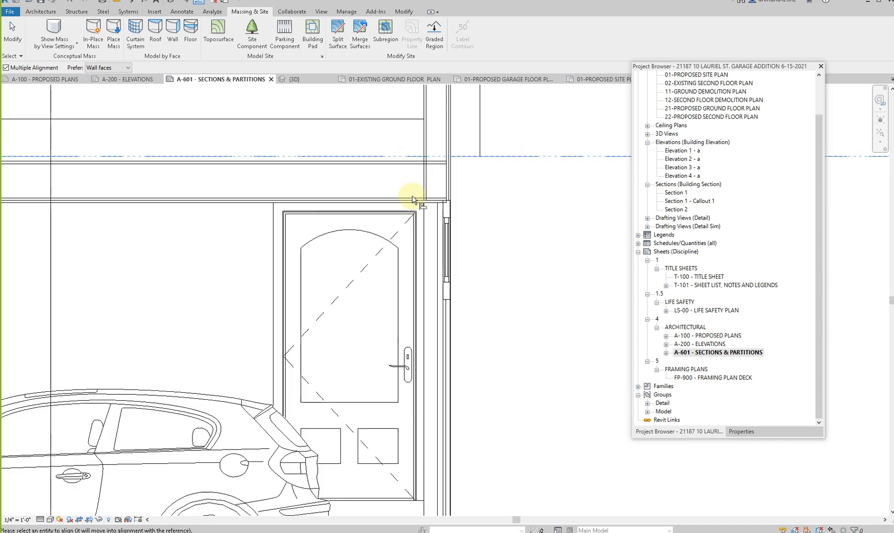
key("Escape")
scroll(385, 222, "down", 4)
scroll(384, 197, "up", 6)
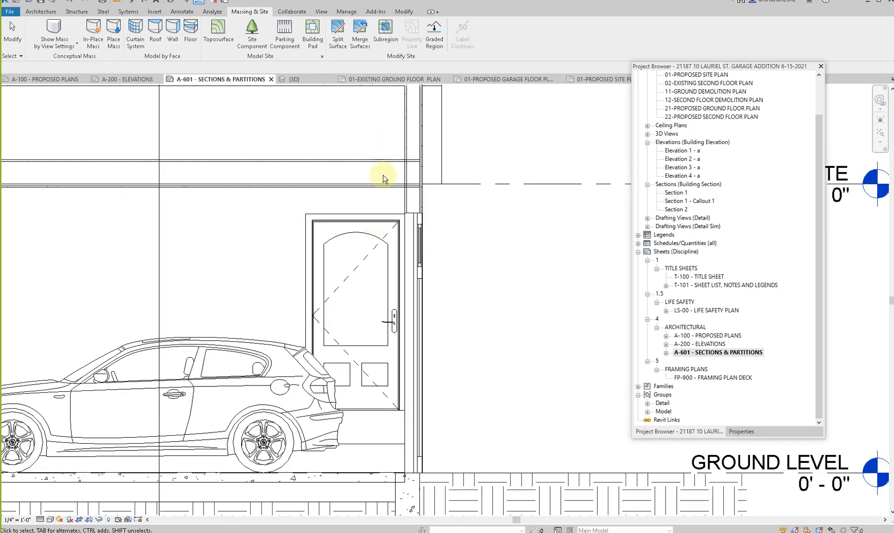
scroll(383, 191, "down", 8)
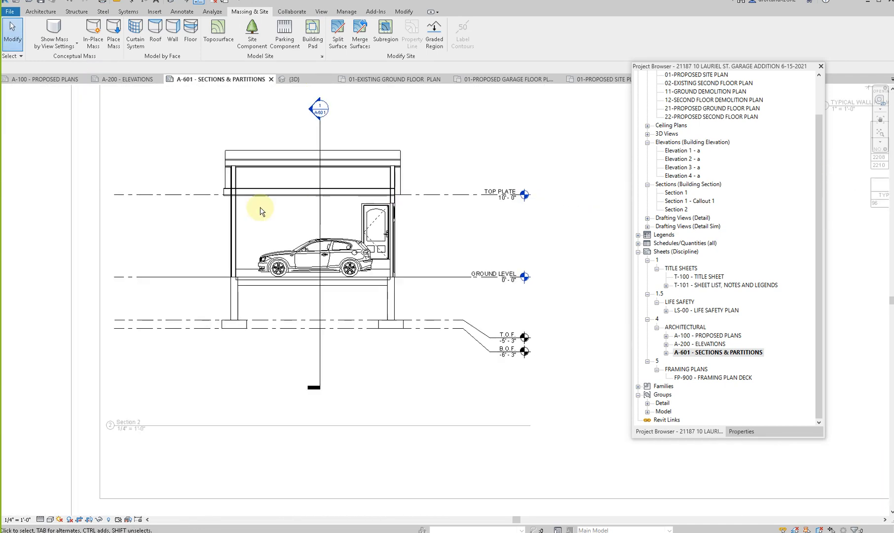
- Edit the upper floor's boundary and open the 01-PROPOSED GARAGE FLOOR PLAN view for the sketch
left_click(247, 190)
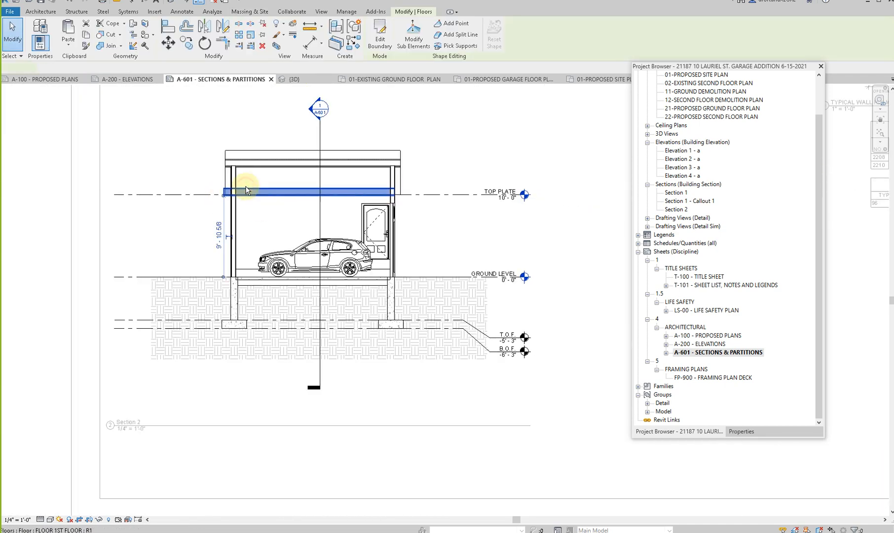
left_click(380, 34)
left_click(453, 361)
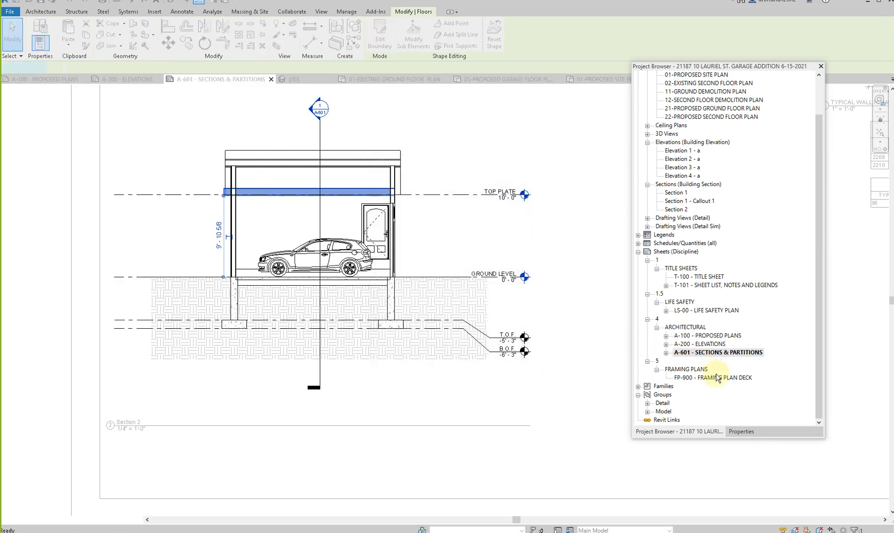
left_click(716, 335)
double_click(715, 336)
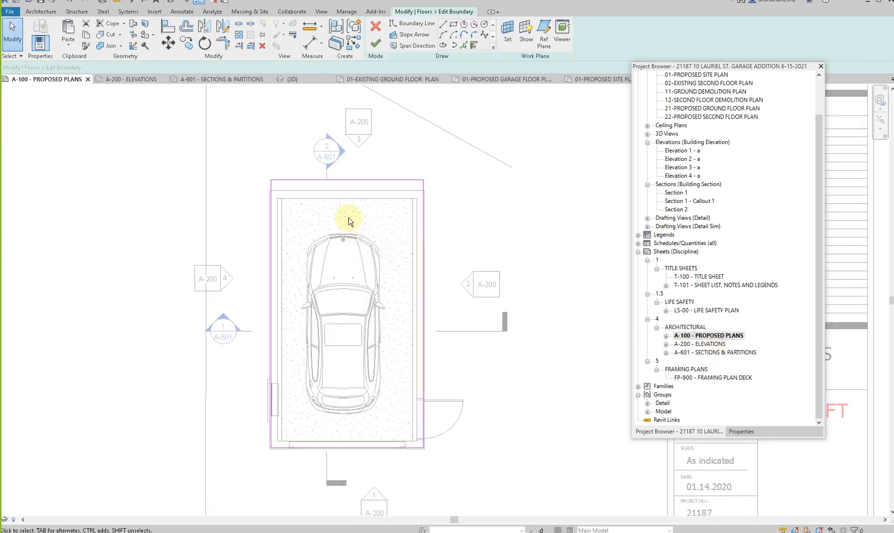
key("a")
key("l")
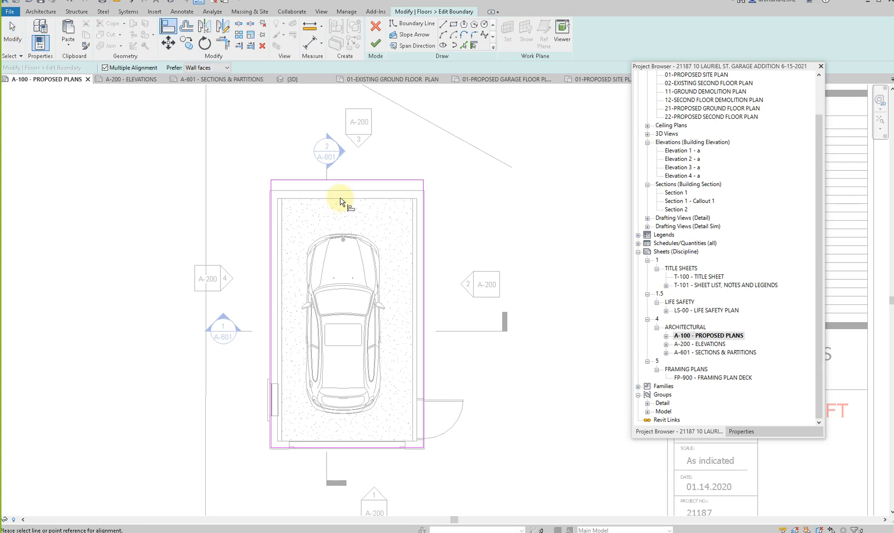
key("Escape")
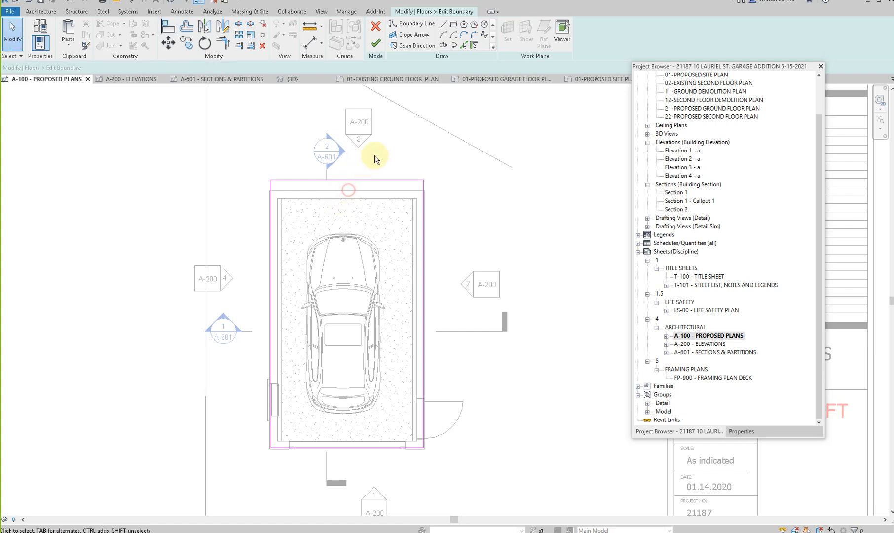
left_click(667, 337)
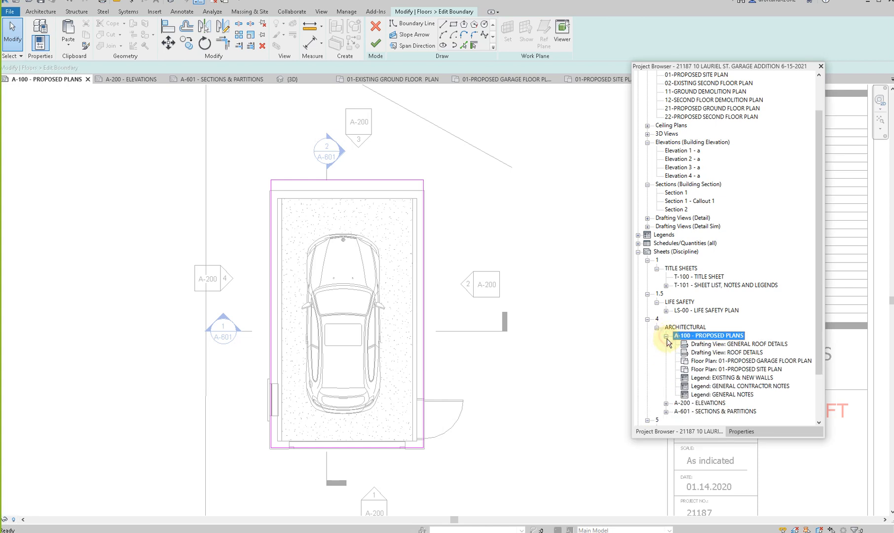
left_click(725, 370)
double_click(725, 360)
- Move the upper floor's four boundary lines to the inner faces of the garage walls and finish the boundary
left_click(396, 204)
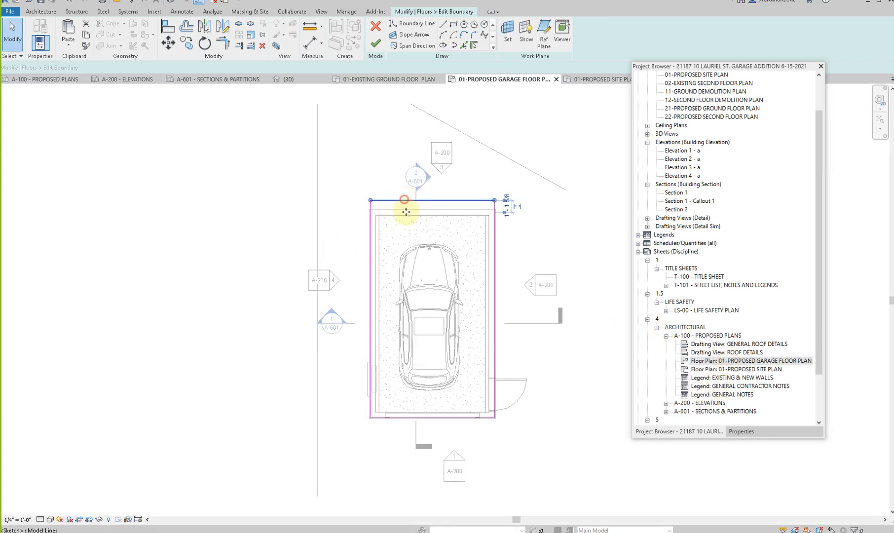
scroll(483, 288, "up", 2)
key("Escape")
scroll(486, 284, "up", 2)
mouse_move(473, 291)
left_mouse_down()
mouse_move(481, 292)
mouse_move(472, 292)
left_mouse_up()
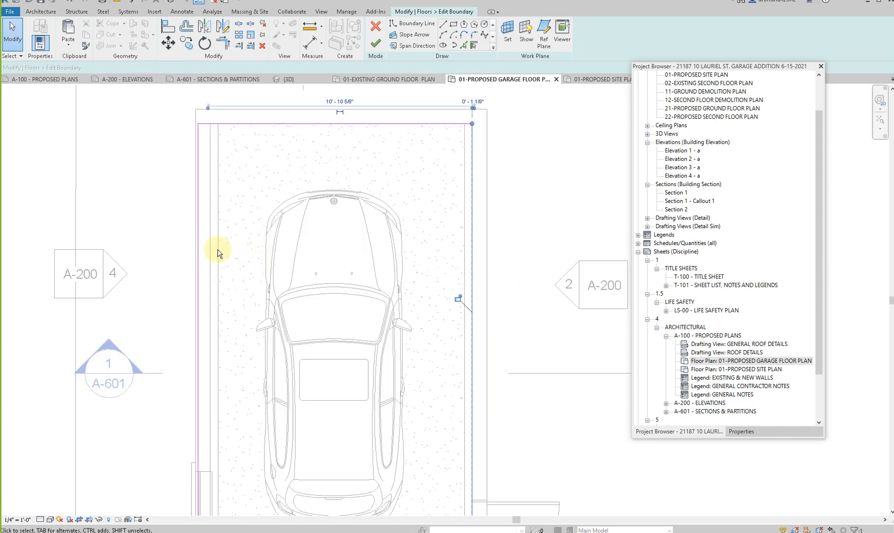
mouse_move(198, 253)
left_mouse_down()
mouse_move(222, 257)
mouse_move(211, 259)
left_mouse_up()
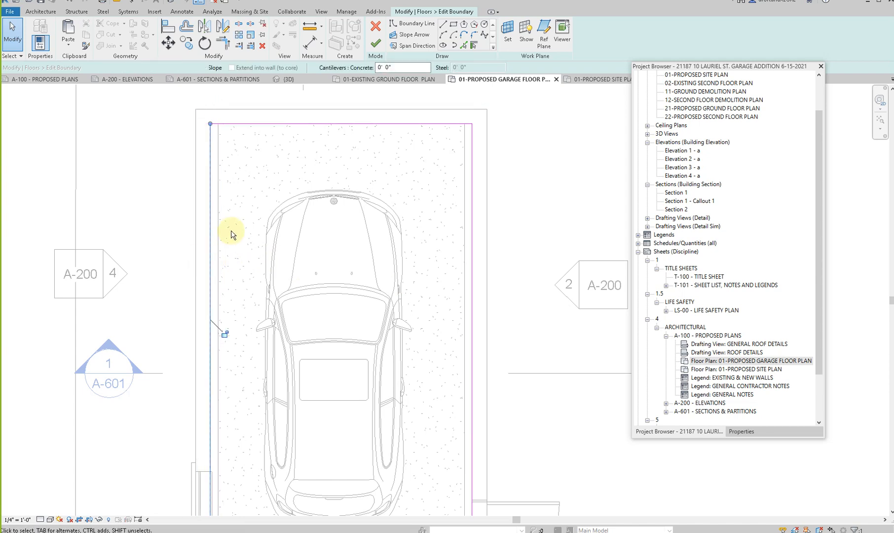
scroll(232, 234, "down", 1)
left_click(263, 469)
scroll(261, 471, "up", 1)
mouse_move(262, 471)
left_mouse_down()
mouse_move(259, 451)
mouse_move(259, 462)
left_mouse_up()
key("Escape")
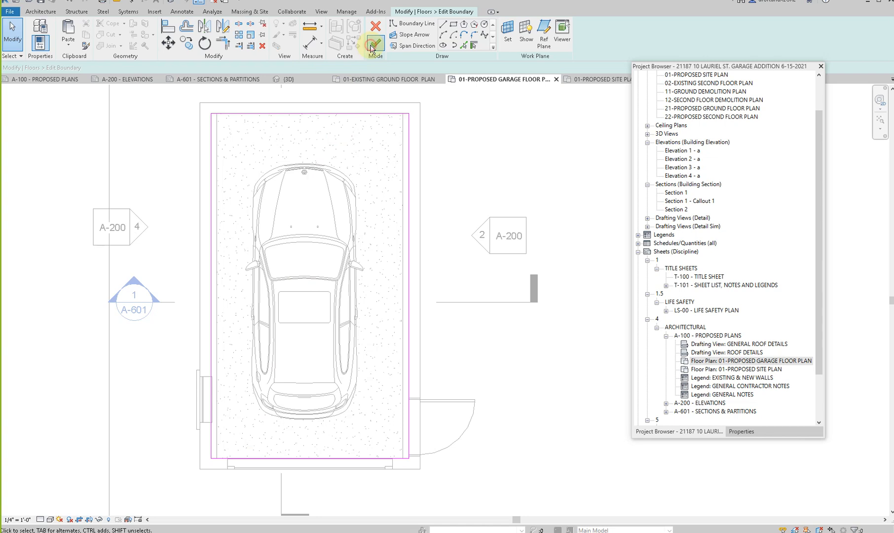
left_click(373, 45)
scroll(373, 199, "down", 2)
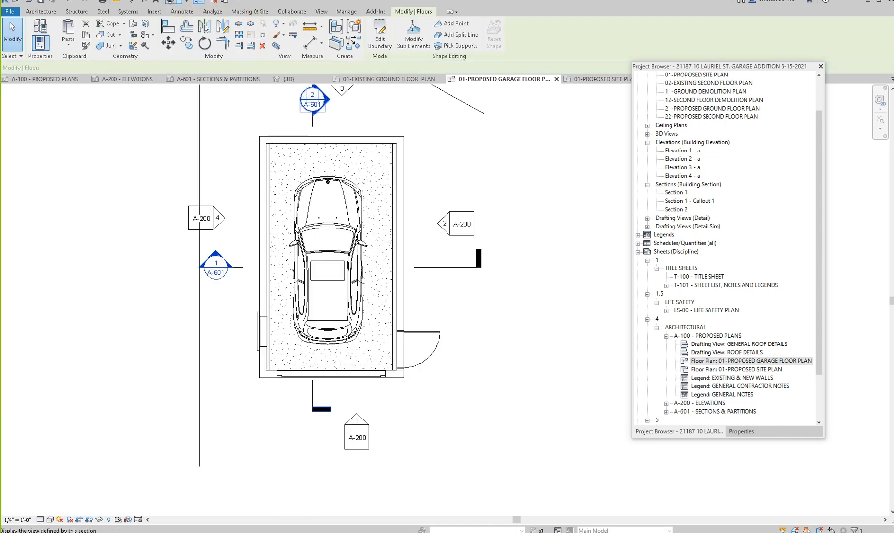
- Inspect the toposurface around the garage and existing building from the front and above in the 3D view
left_click(169, 4)
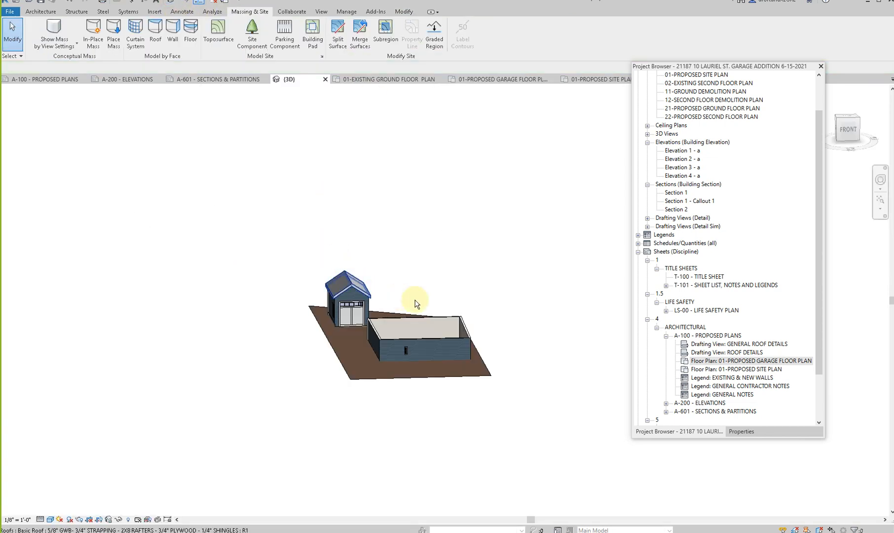
mouse_move(408, 333)
middle_mouse_down("shift")
mouse_move(505, 293)
mouse_move(572, 310)
mouse_move(530, 351)
mouse_move(409, 322)
mouse_move(401, 231)
mouse_move(463, 304)
mouse_move(551, 347)
mouse_move(405, 321)
middle_mouse_up("shift")
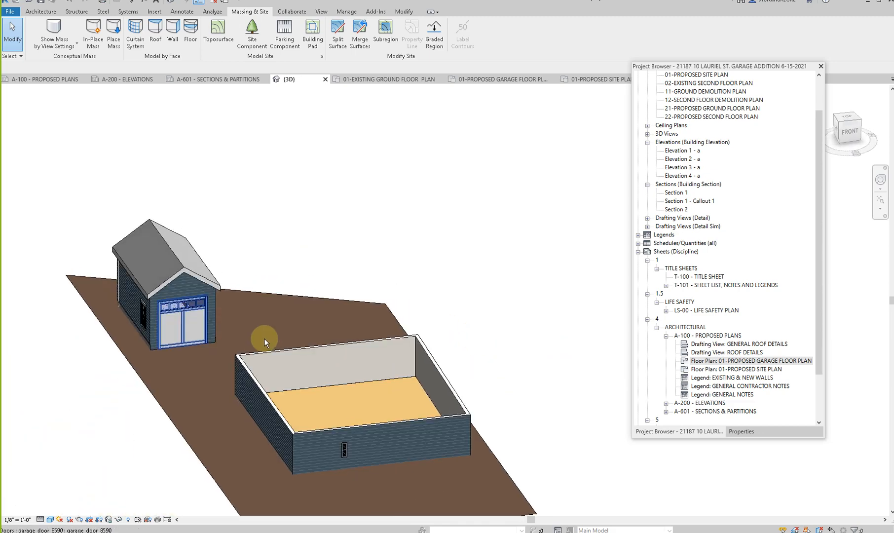
middle_click_drag(243, 345, 351, 341, "shift")
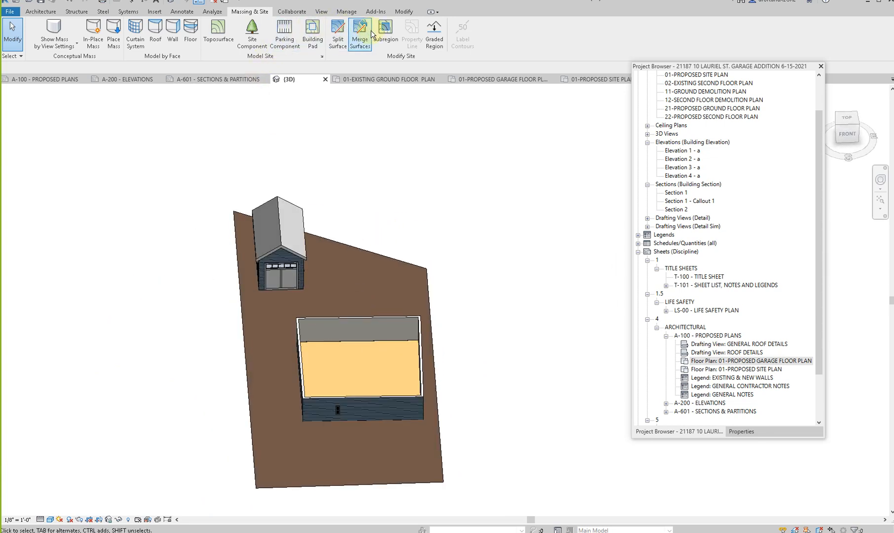
- Start a subregion on the toposurface and open the 01-PROPOSED SITE PLAN view for its boundary sketch
left_click(41, 11)
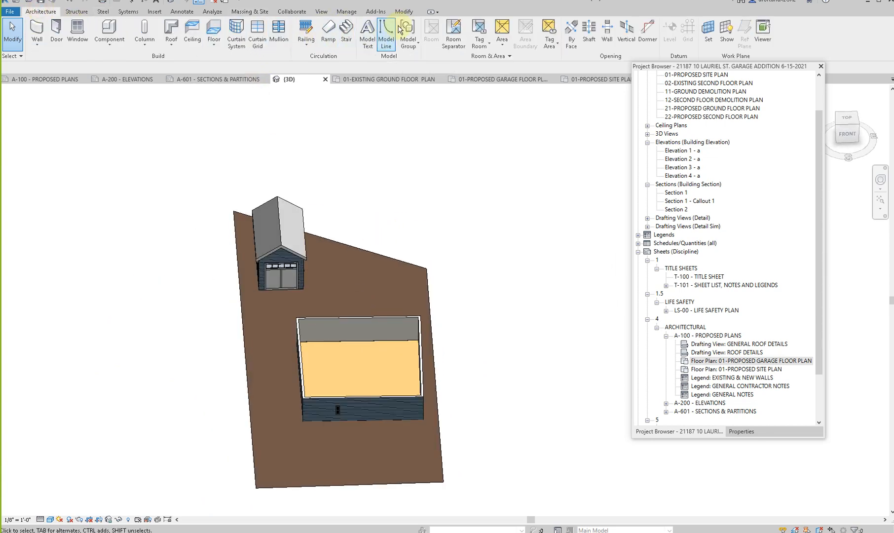
left_click(405, 12)
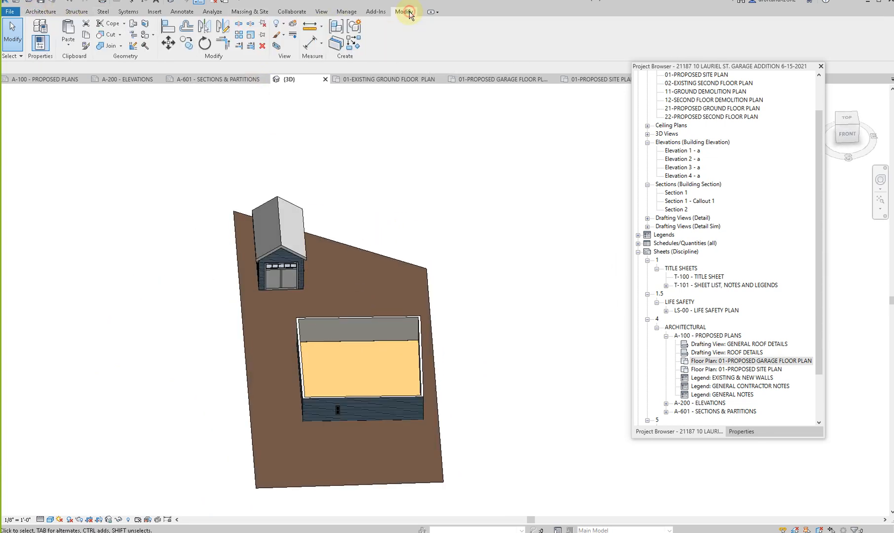
left_click(182, 12)
left_click(257, 12)
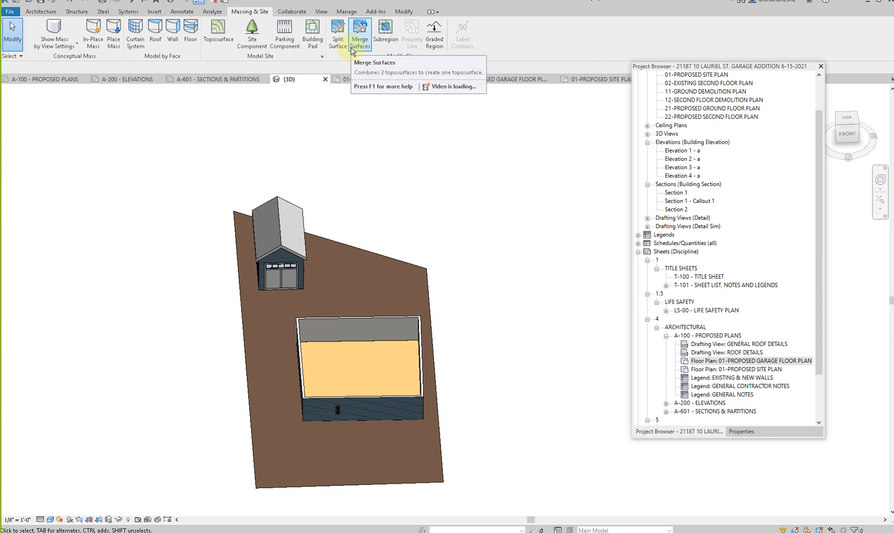
left_click(385, 42)
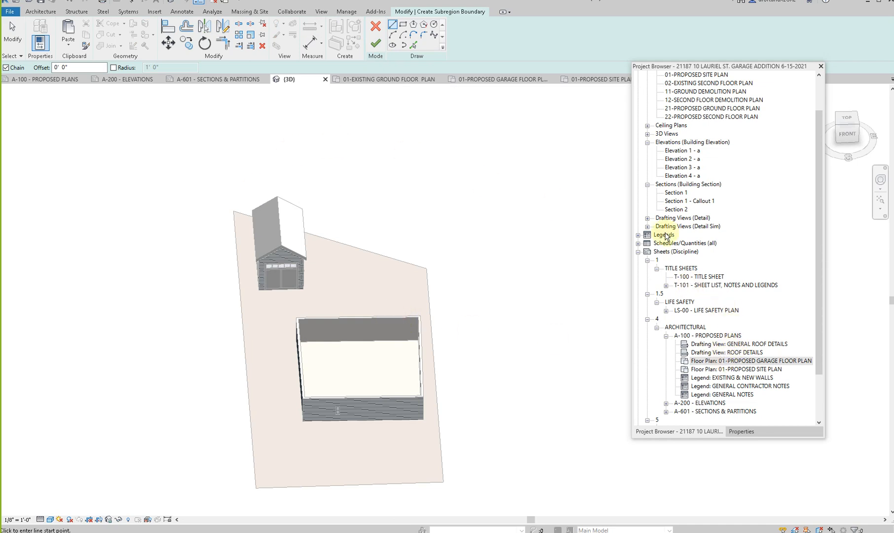
double_click(718, 370)
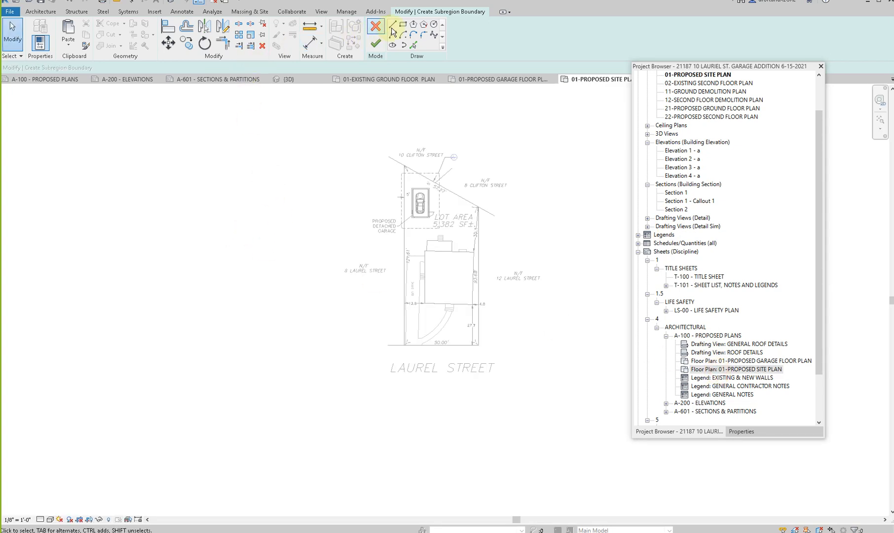
left_click(397, 27)
scroll(419, 249, "up", 3)
left_click(423, 280)
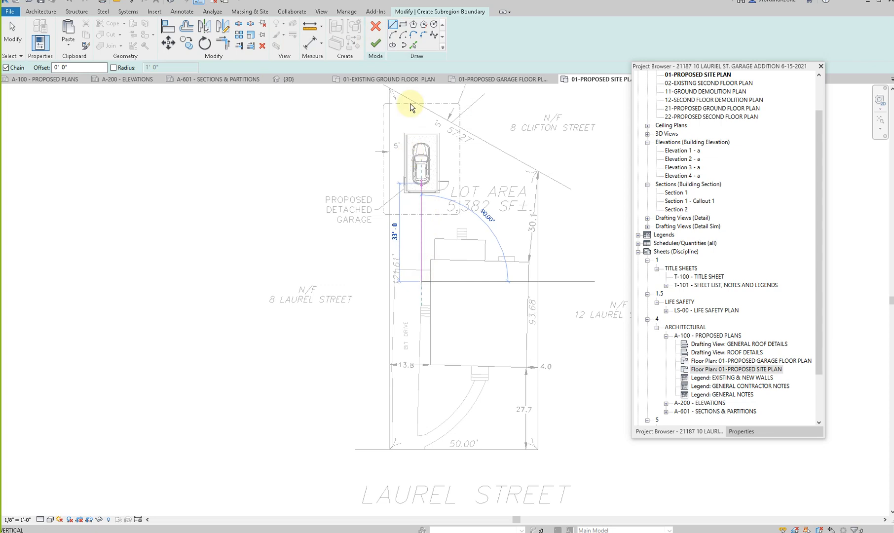
- Sketch the driveway's house-side edge as a spline from the existing drive edge up to the garage front
scroll(423, 257, "up", 1)
left_click(418, 293)
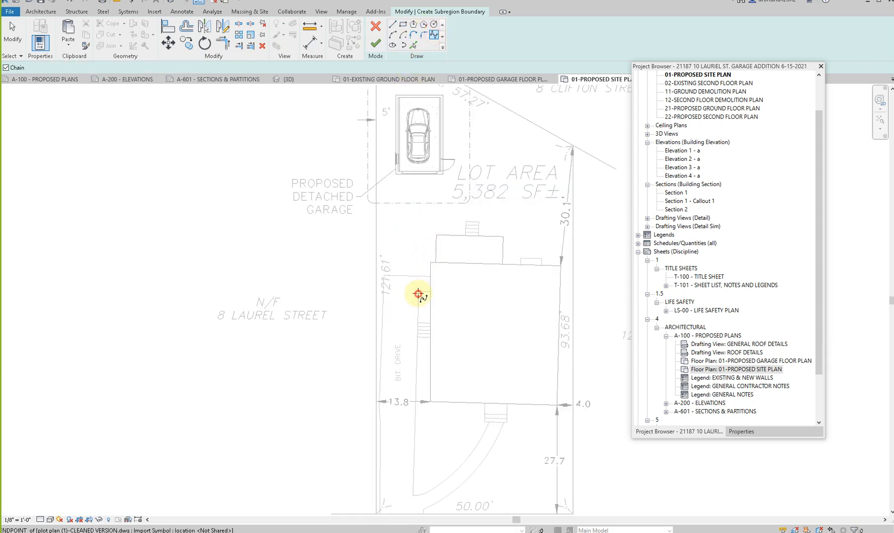
scroll(420, 262, "up", 1)
scroll(419, 262, "up", 1)
middle_click_drag(419, 263, 383, 420)
left_click(388, 406)
left_click(400, 369)
left_click(405, 345)
left_click(409, 298)
left_click(419, 250)
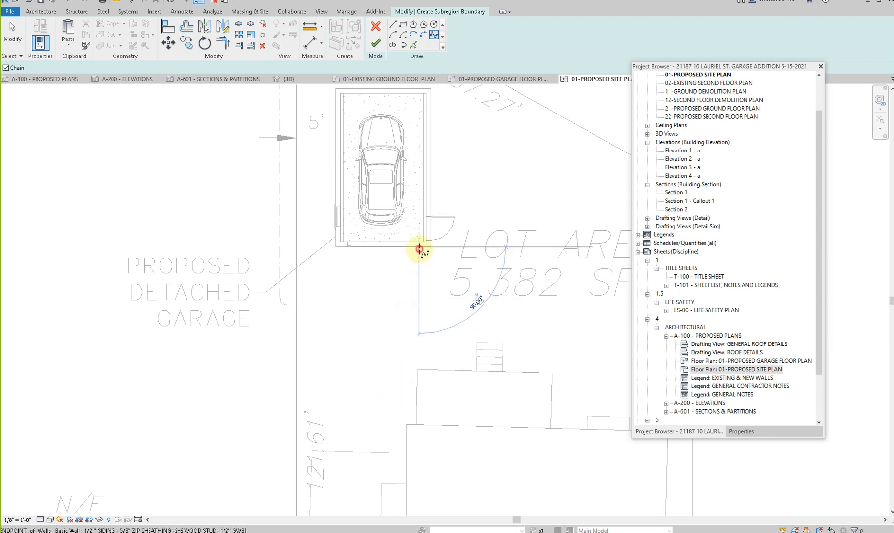
key("Escape")
- Sketch the driveway's lot-line-side edge as a spline from the end of the existing drive to the garage's near front corner
scroll(369, 312, "down", 2)
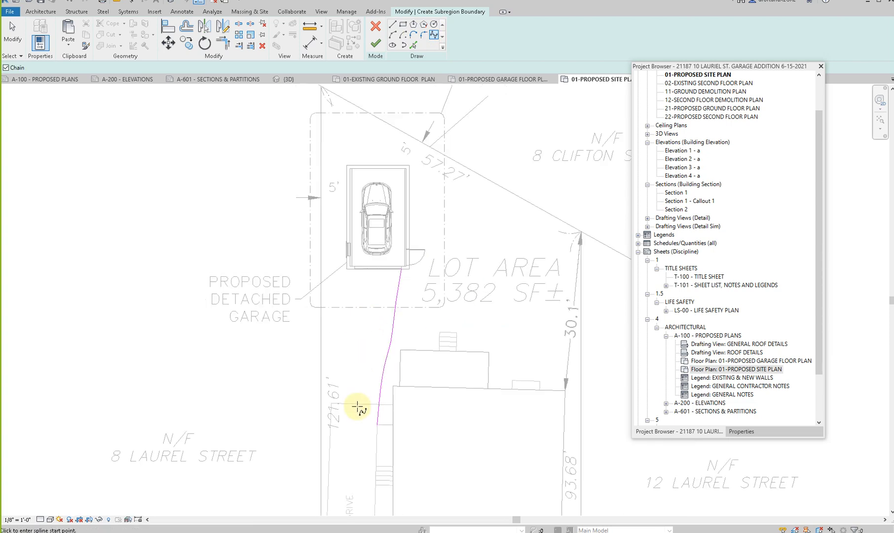
left_click(330, 408)
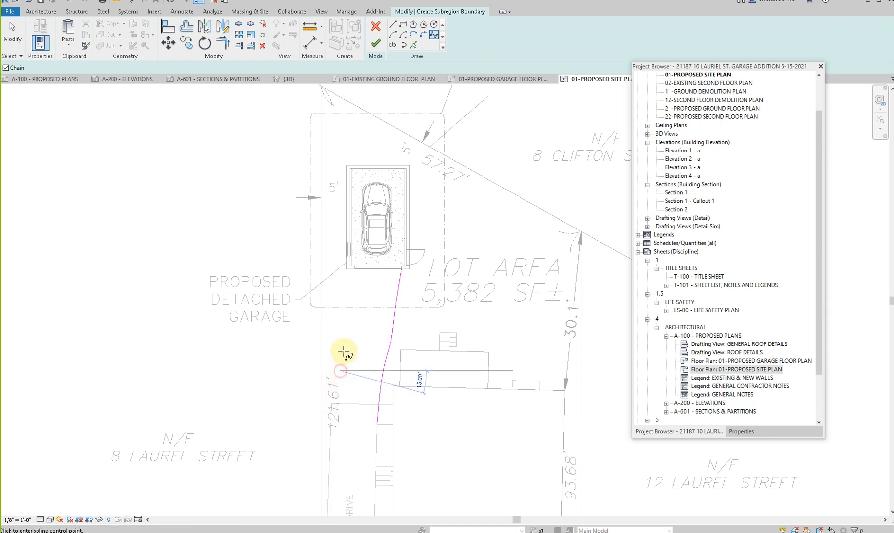
left_click(353, 315)
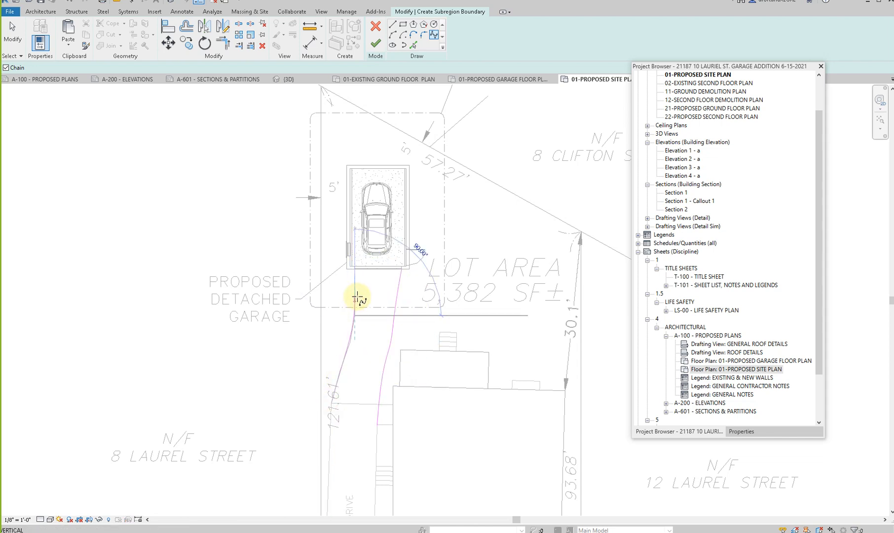
scroll(358, 294, "up", 3)
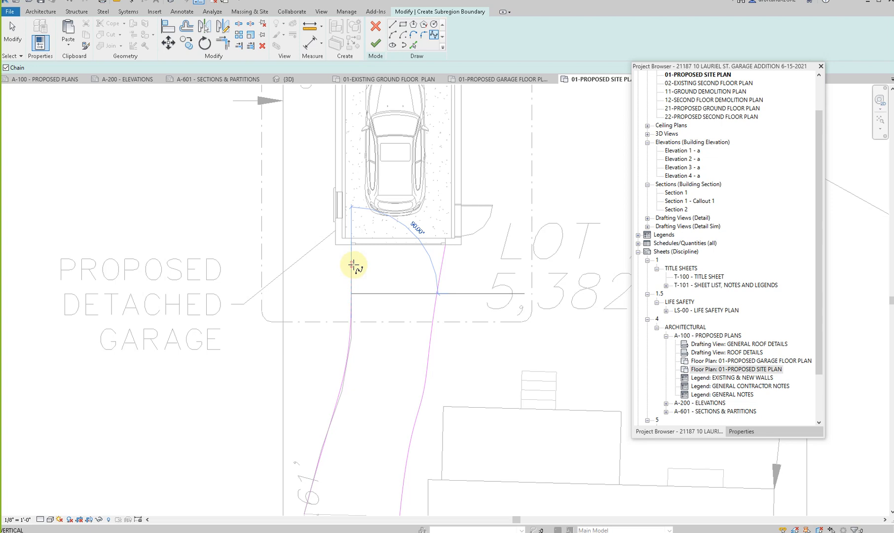
left_click(336, 245)
key("Escape")
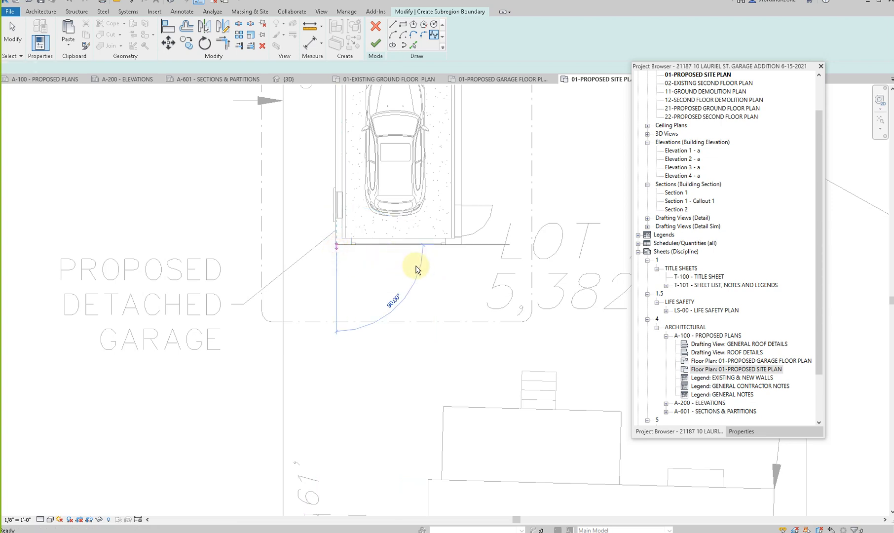
key("Escape")
- Move the house-side spline's upper end to the garage's front corner and join both splines with a line along the garage front
left_click(444, 254)
left_click_drag(444, 245, 461, 246)
key("Escape")
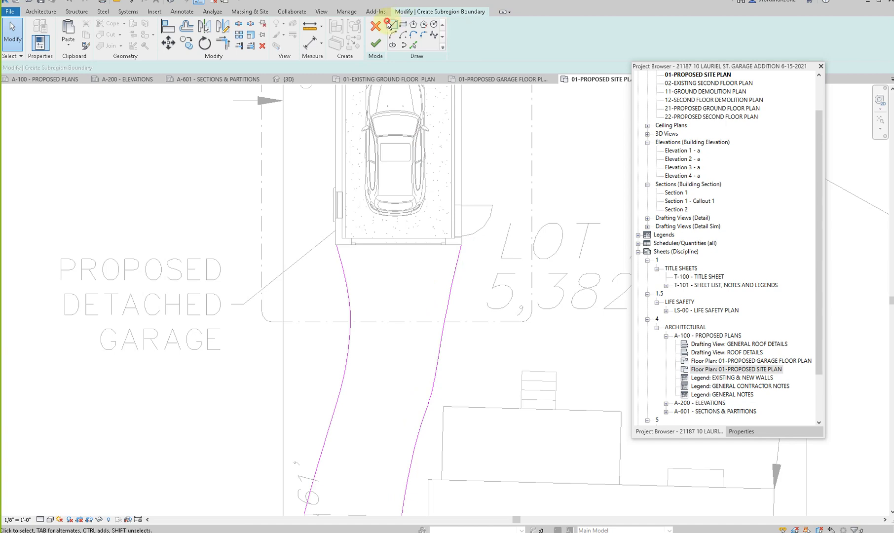
left_click(391, 25)
left_click(338, 247)
left_click(461, 241)
- Close the driveway's lower end with a horizontal line about 9' 6" long, pull the house-side spline's end onto it, and finish the subregion
scroll(460, 240, "down", 2)
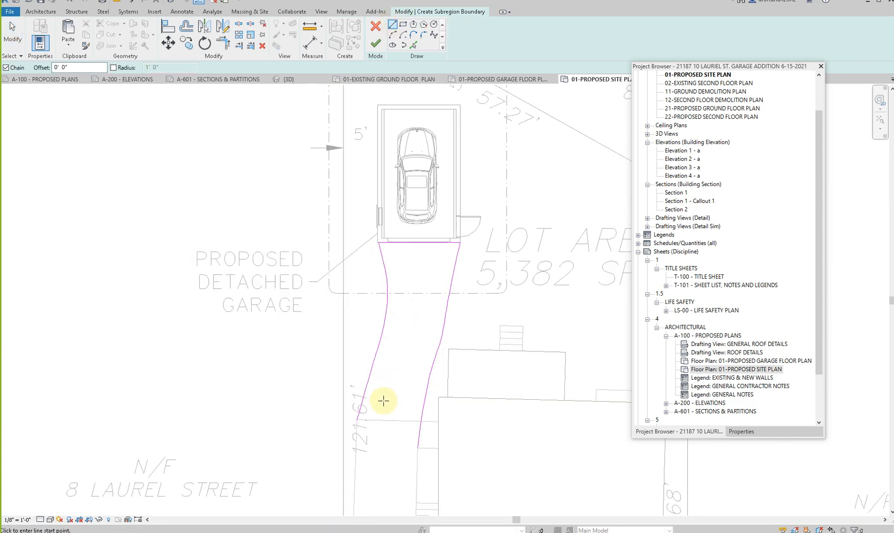
left_click(356, 420)
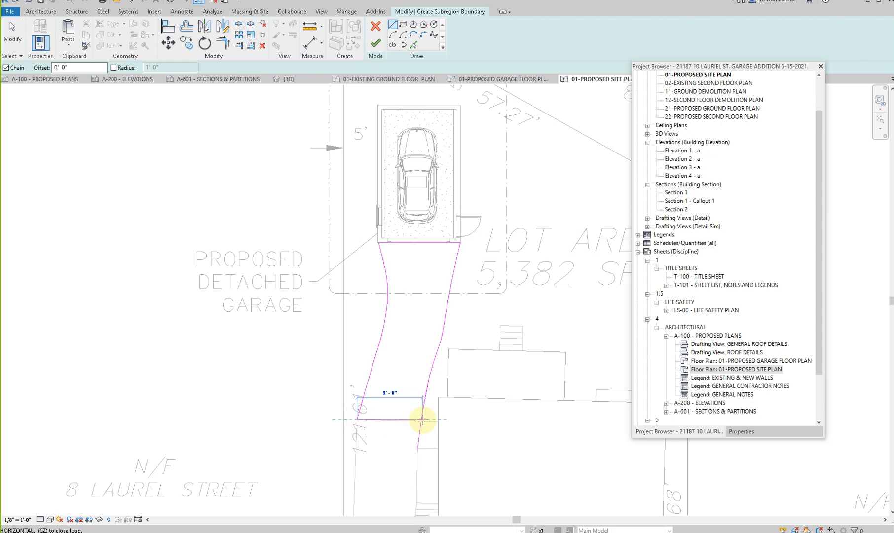
left_click(423, 420)
key("Escape")
key("Escape")
left_click(422, 410)
left_click_drag(419, 447, 422, 420)
key("Escape")
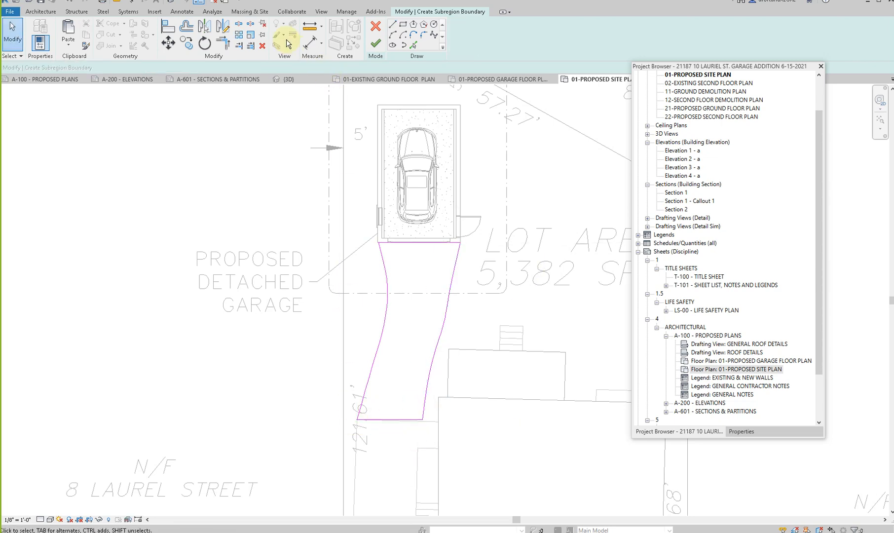
left_click(377, 43)
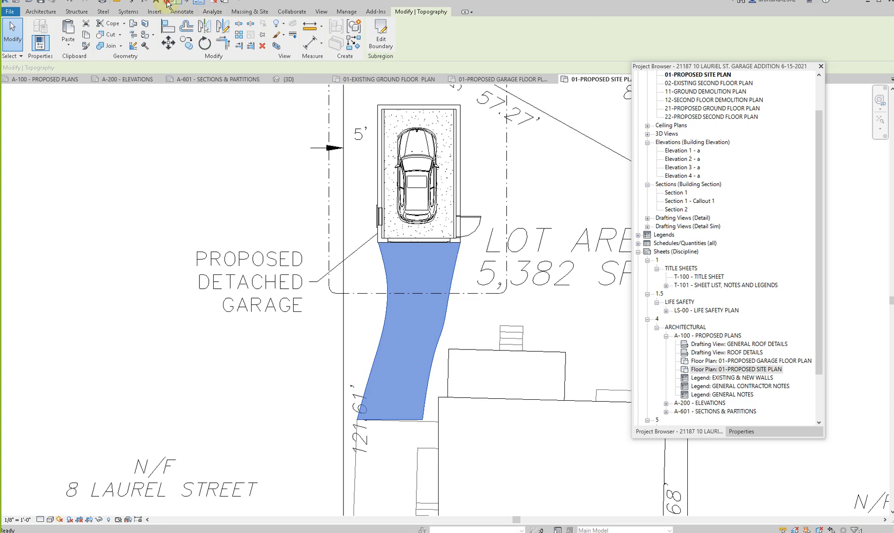
- Select the driveway subregion in the 3D view and open its Material property for editing
left_click(167, 4)
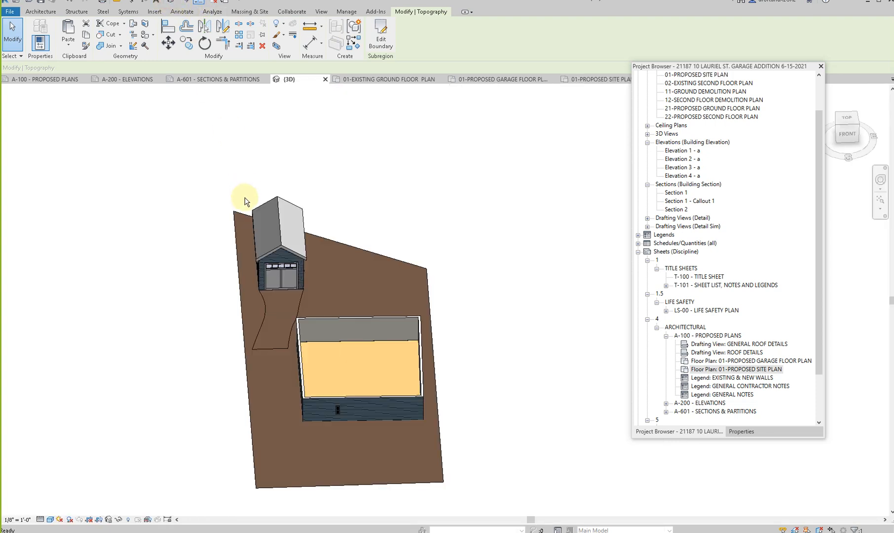
left_click(280, 347)
middle_click_drag(321, 410, 222, 448, "shift")
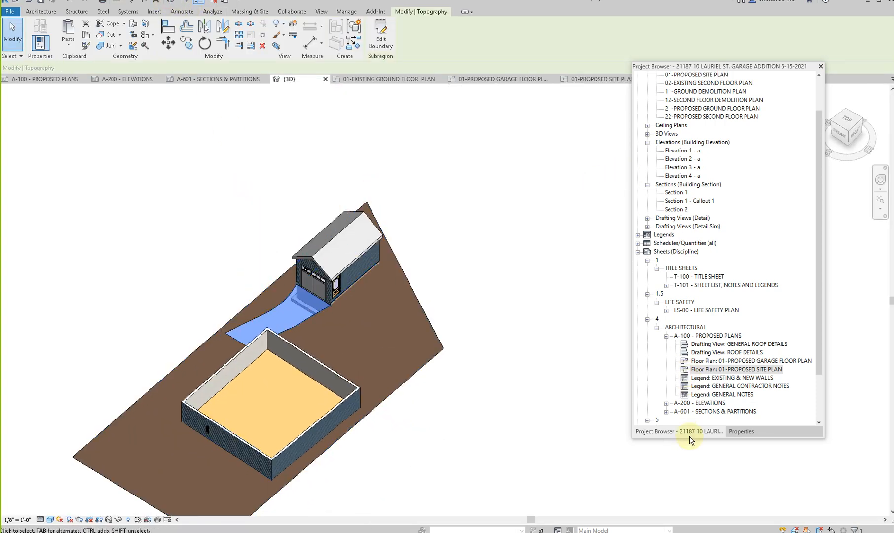
left_click(741, 431)
left_click(812, 128)
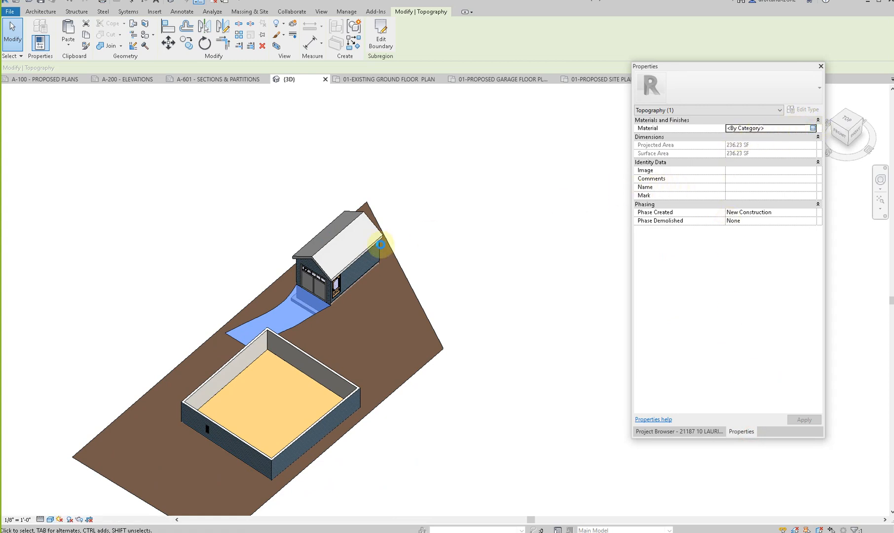
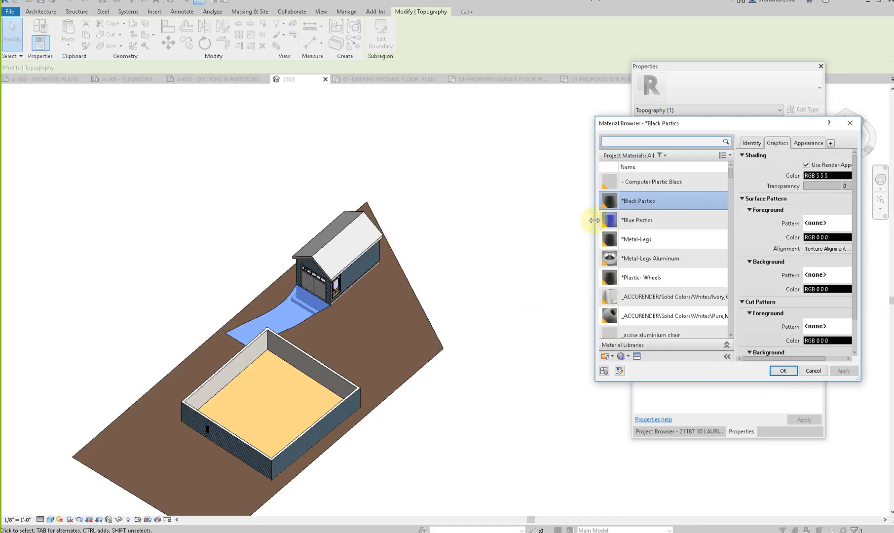
left_click(657, 140)
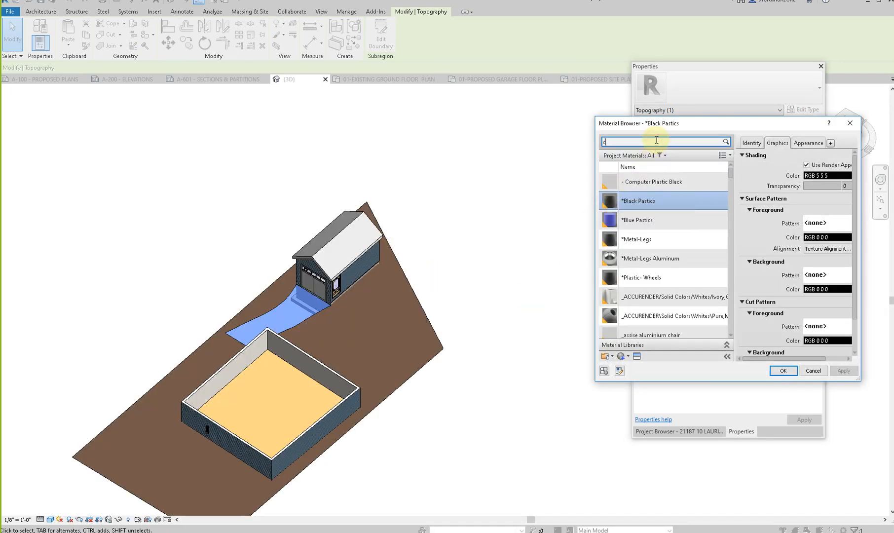
type("concrete")
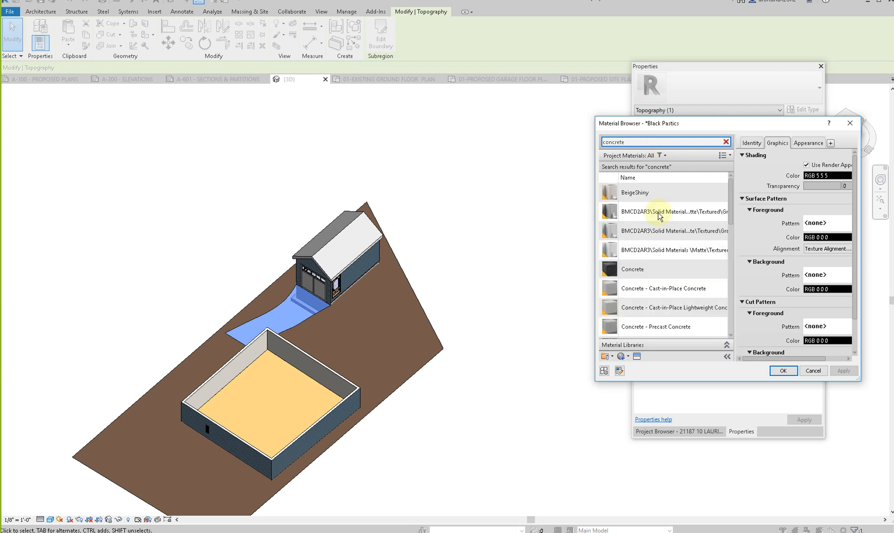
scroll(653, 318, "down", 3)
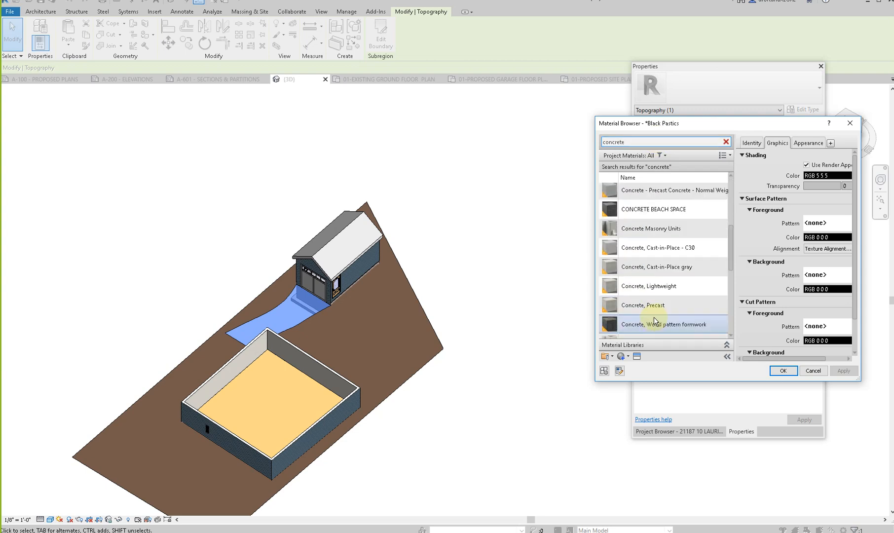
scroll(654, 325, "down", 3)
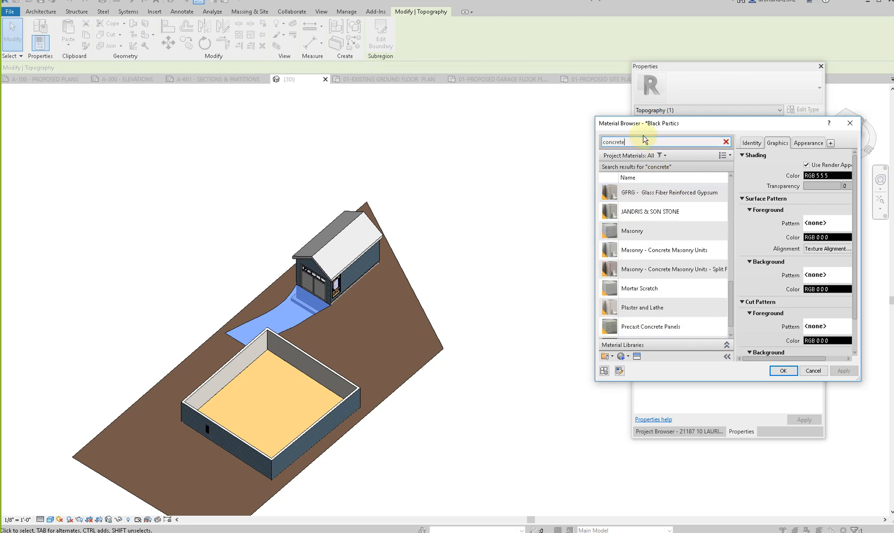
- Find the asphalt materials and assign Site - Asphalt to the driveway subregion
left_click_drag(643, 141, 573, 147)
type("asphalt")
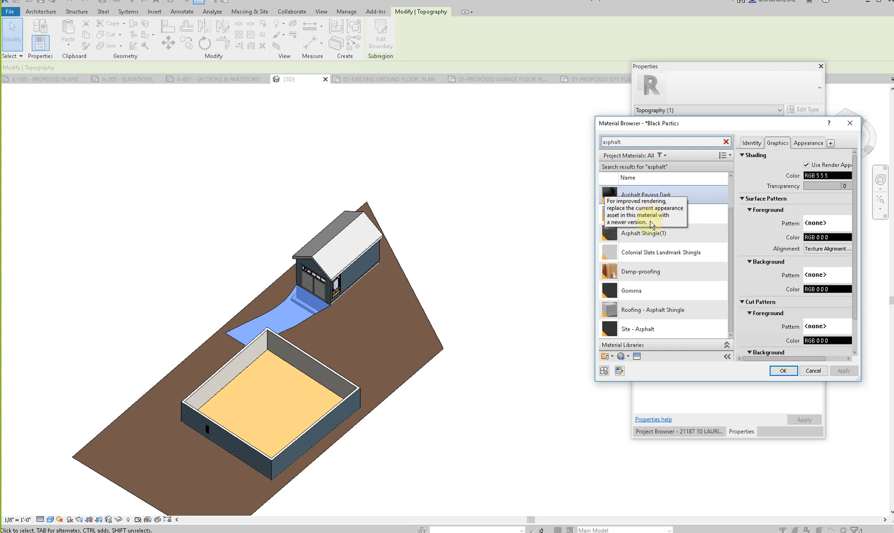
left_click(646, 329)
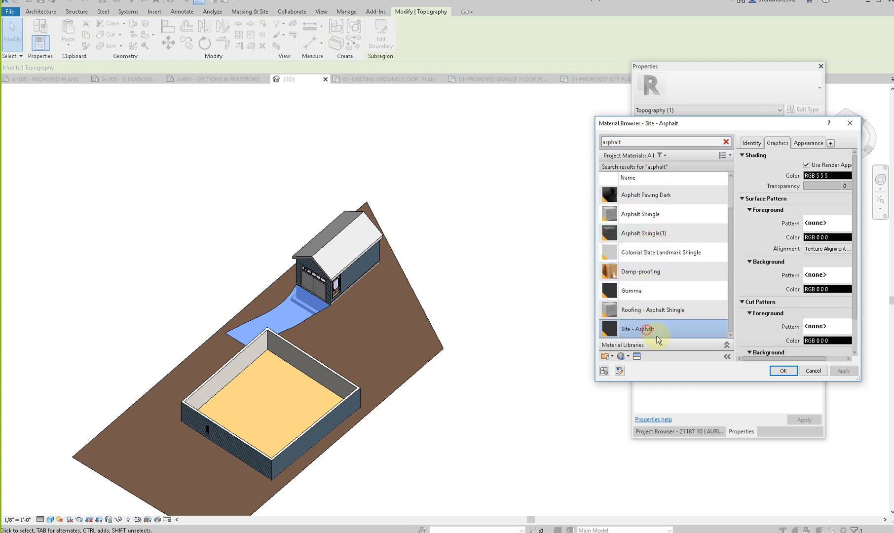
left_click(783, 370)
key("Escape")
- Close the existing ground floor, proposed site and proposed garage floor plan views, and return to sheet A-601
left_click(382, 79)
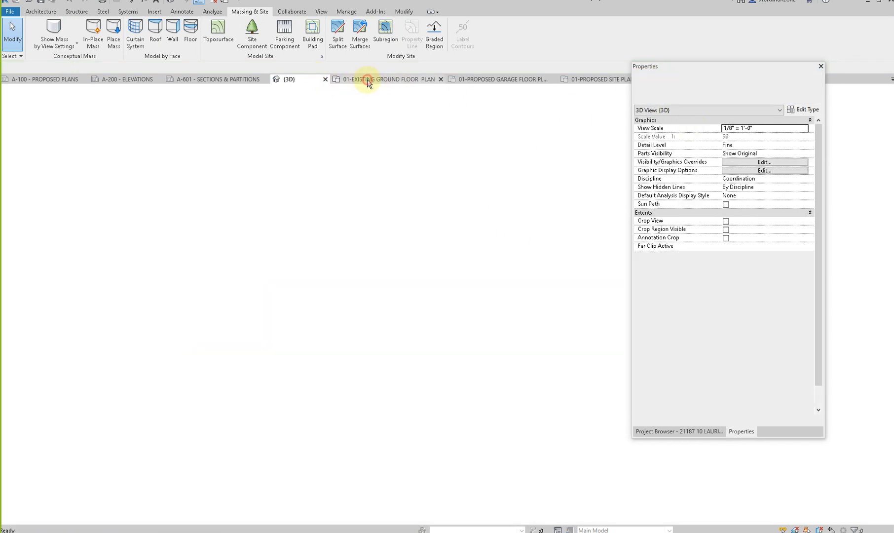
left_click(440, 79)
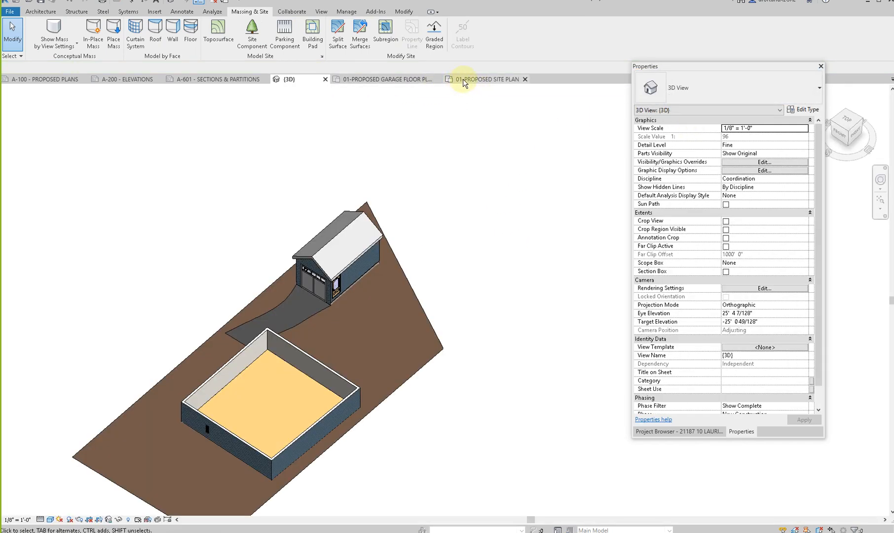
left_click(516, 87)
scroll(279, 223, "down", 4)
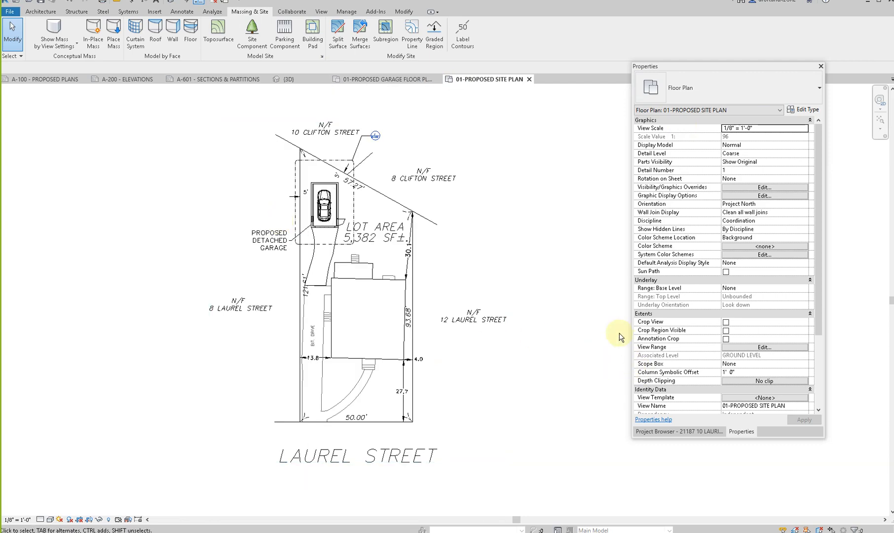
scroll(605, 323, "down", 2)
scroll(389, 224, "down", 2)
left_click(530, 79)
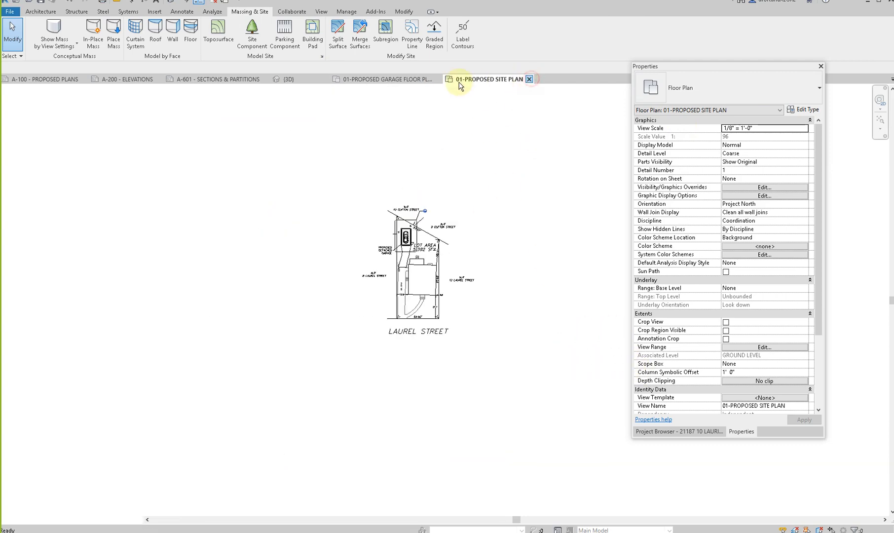
left_click(425, 79)
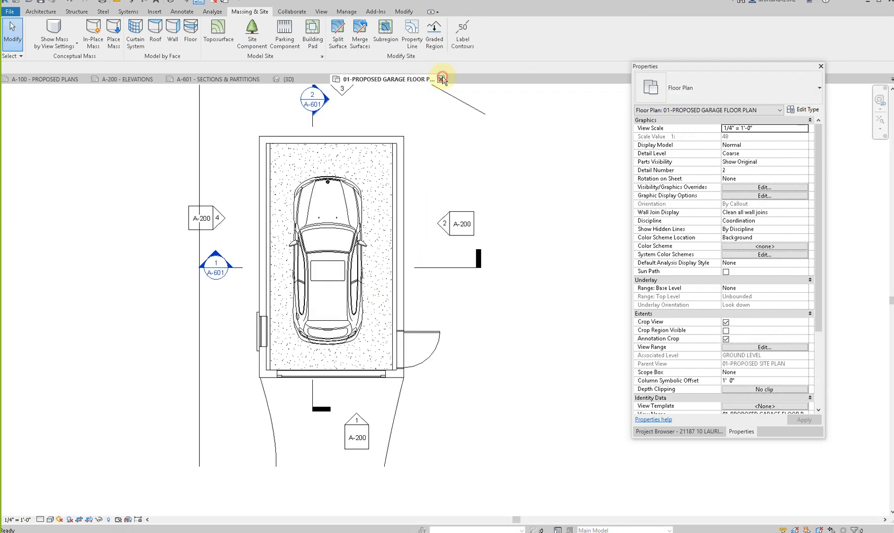
left_click(437, 79)
left_click(239, 80)
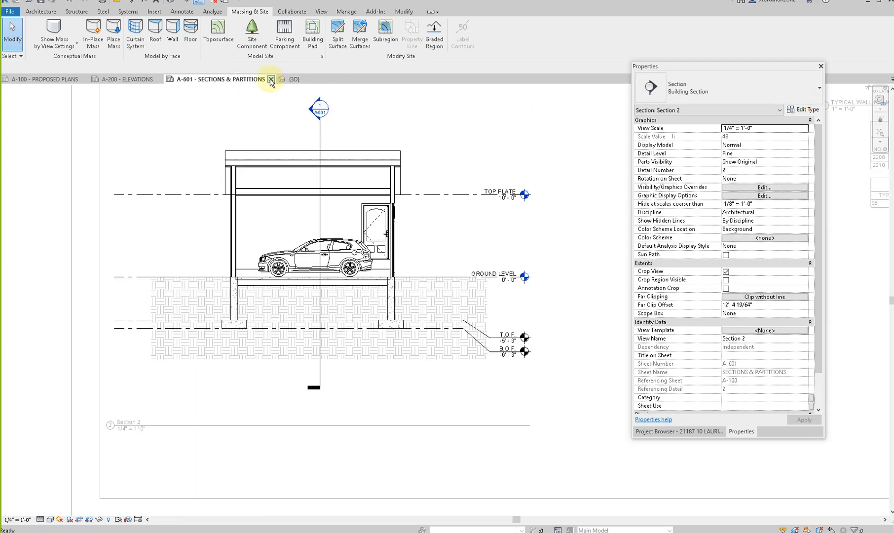
- Place an aligned dimension string in Section 2 beside the garage, from B.O.F. through T.O.F. and GROUND LEVEL to TOP PLATE
scroll(481, 264, "up", 3)
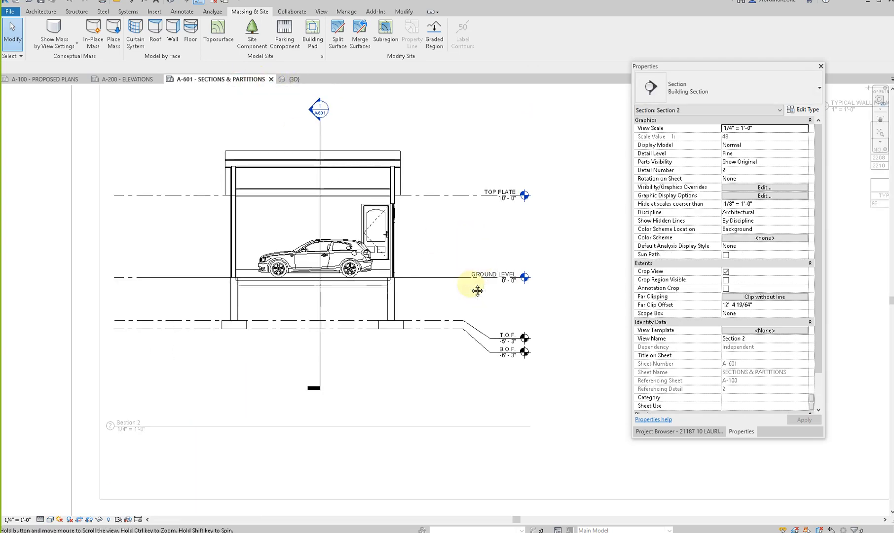
key("i")
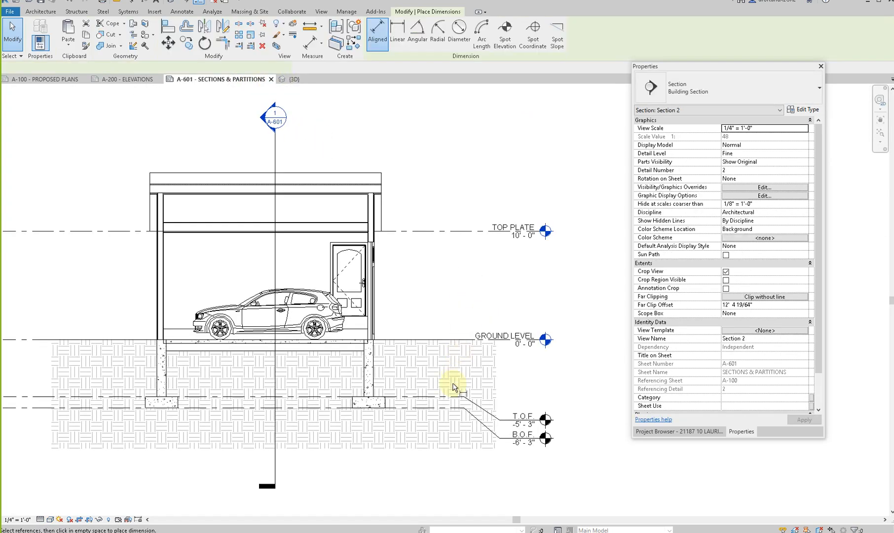
left_click(458, 339)
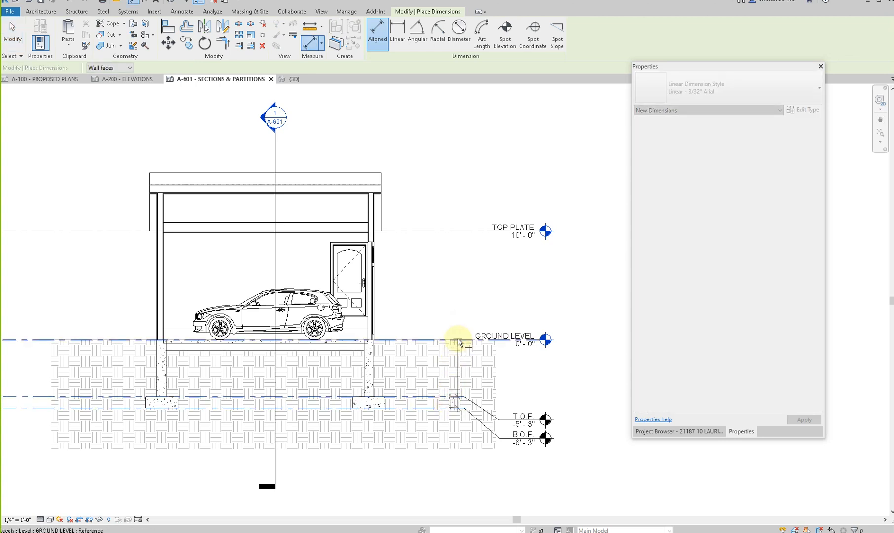
left_click(435, 228)
key("Escape")
key("Escape")
left_click(435, 354)
left_click(385, 37)
key("Escape")
key("Escape")
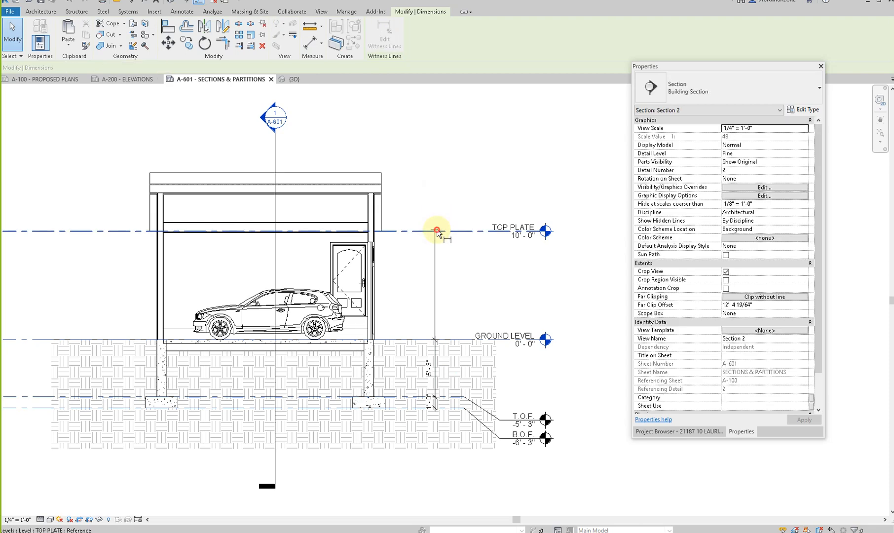
- Shorten the level lines in Section 2 by pulling their ends opposite the level heads closer to the garage
scroll(439, 228, "down", 1)
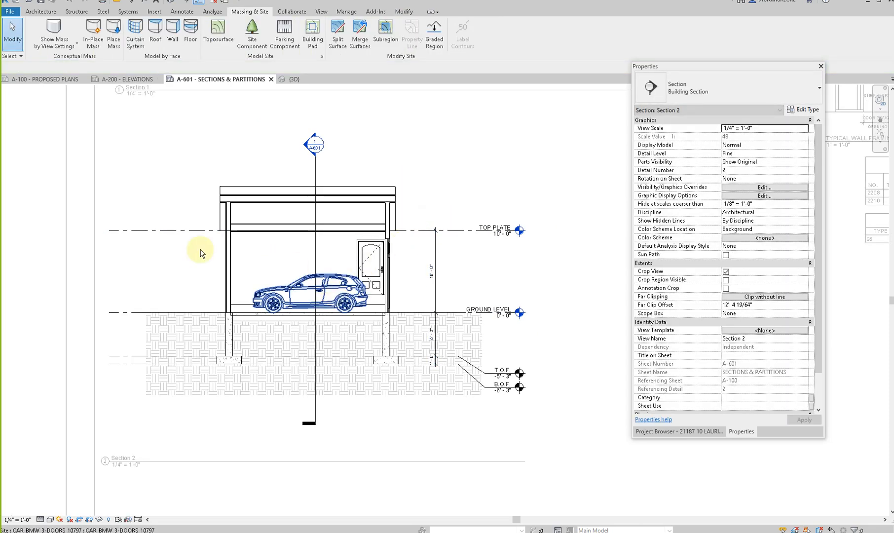
left_click(149, 229)
left_click_drag(109, 231, 195, 233)
key("Escape")
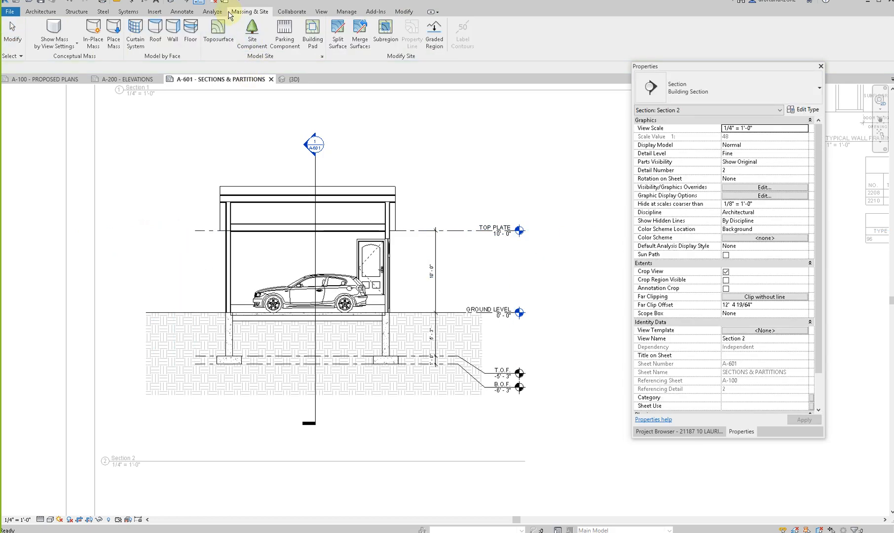
scroll(395, 315, "up", 4)
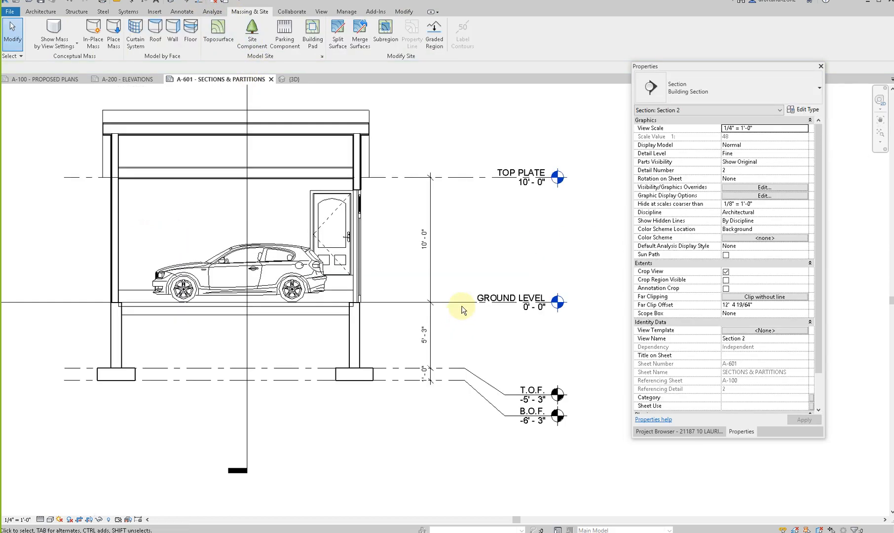
left_click(436, 302)
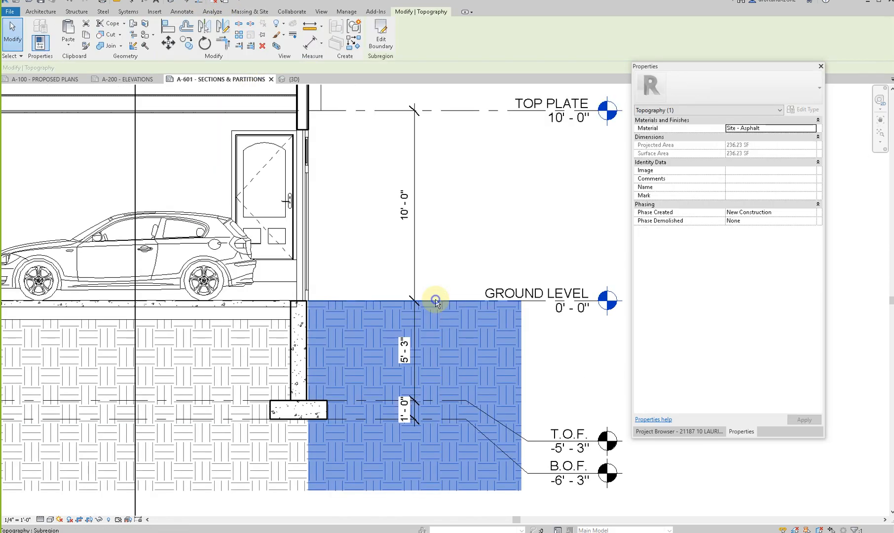
right_click(435, 302)
left_click(469, 305)
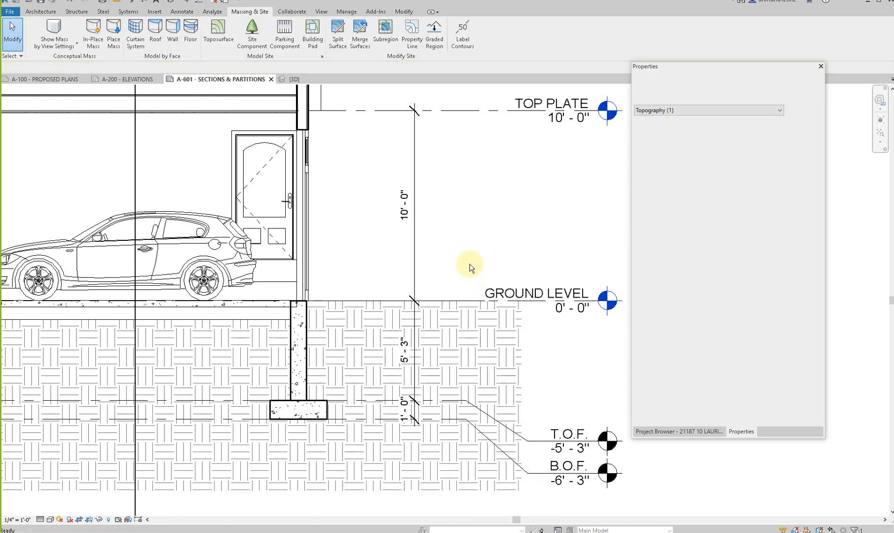
scroll(471, 263, "down", 2)
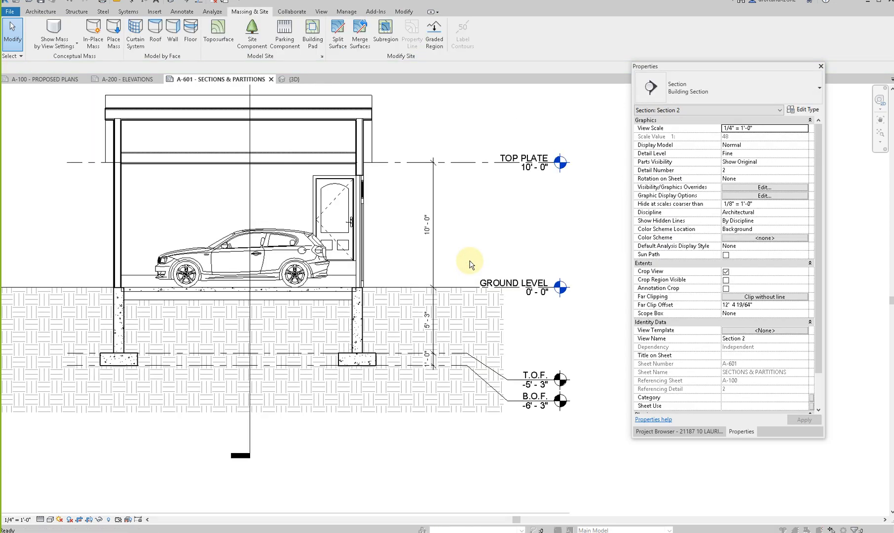
- Override the Topography category's cut lines in Section 2 with line weight 7
key("v")
key("g")
left_click(450, 294)
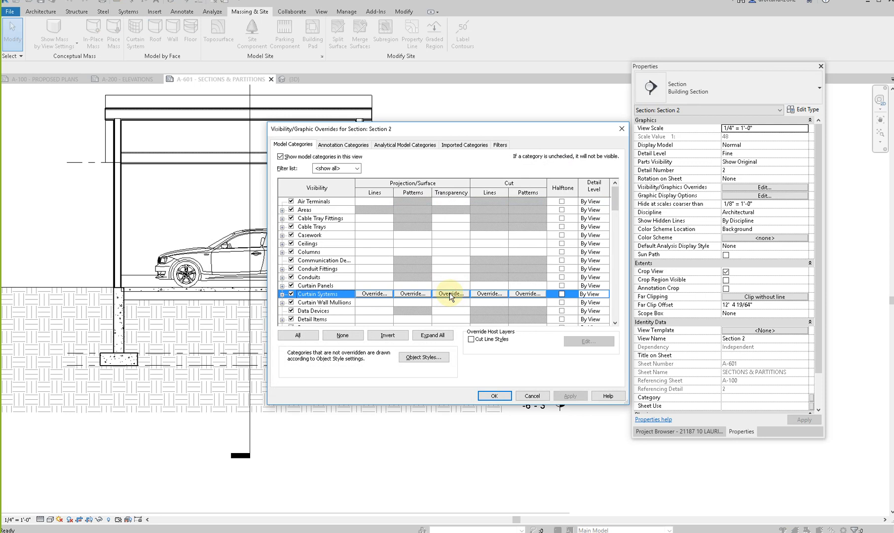
key("t")
key("t")
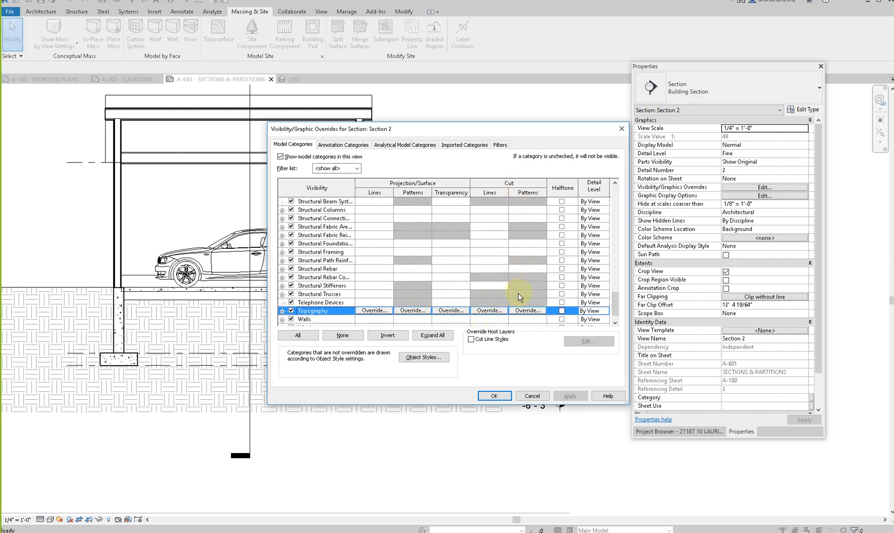
left_click(495, 312)
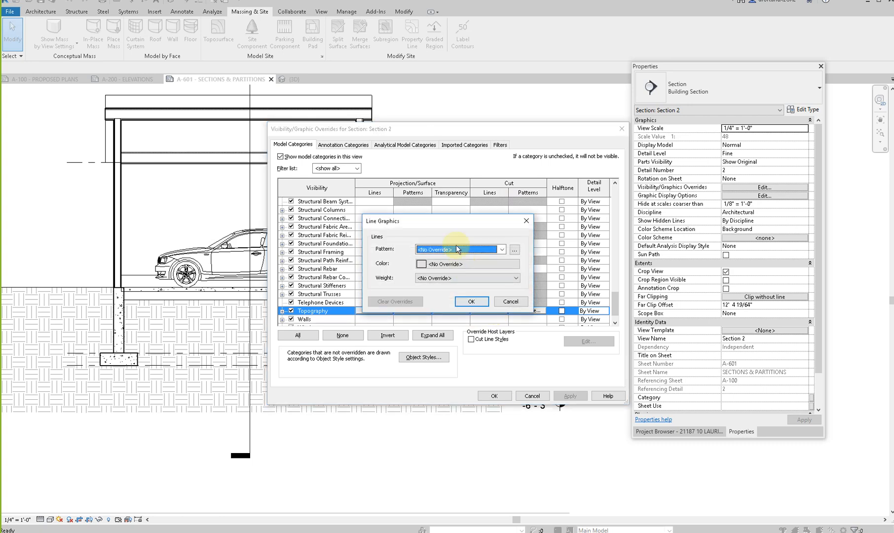
left_click(501, 250)
left_click(499, 250)
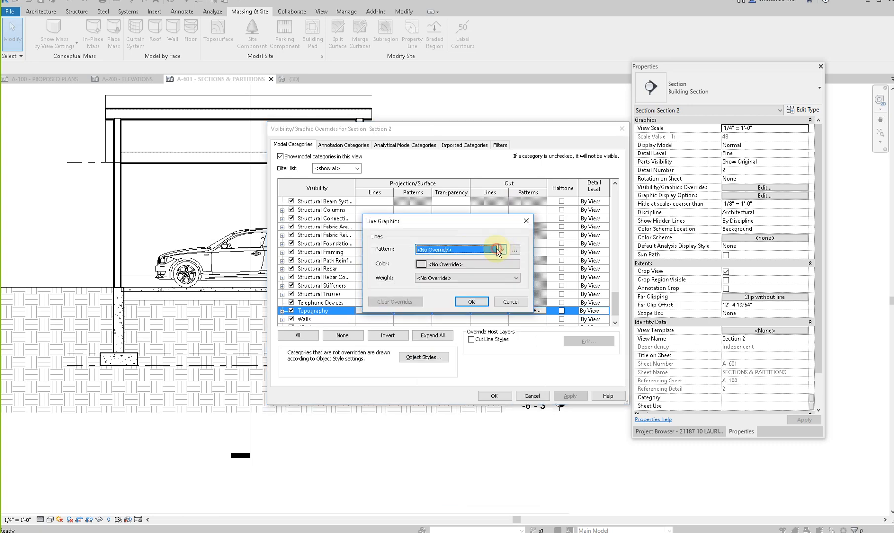
left_click(442, 279)
left_click(434, 331)
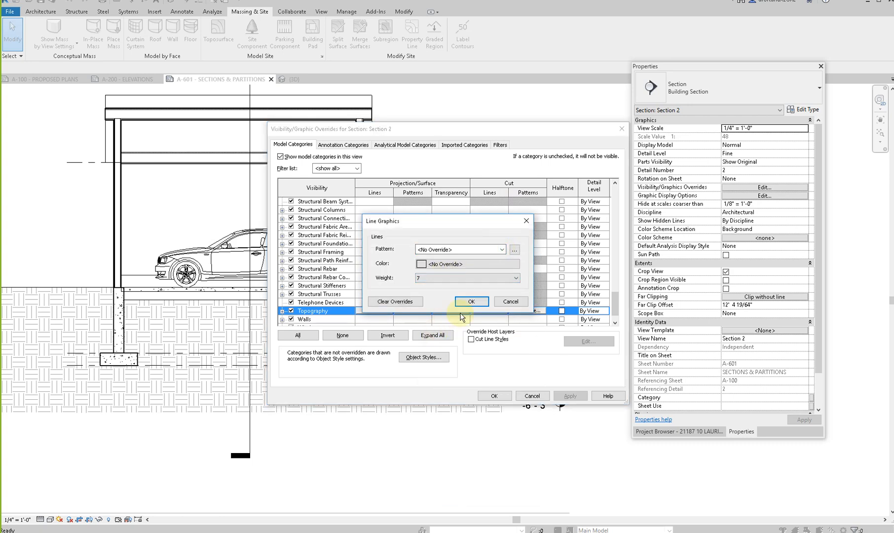
- Set the topography cut line color to RGB 192-192-192 and apply the overrides to Section 2
left_click(456, 264)
left_click(480, 346)
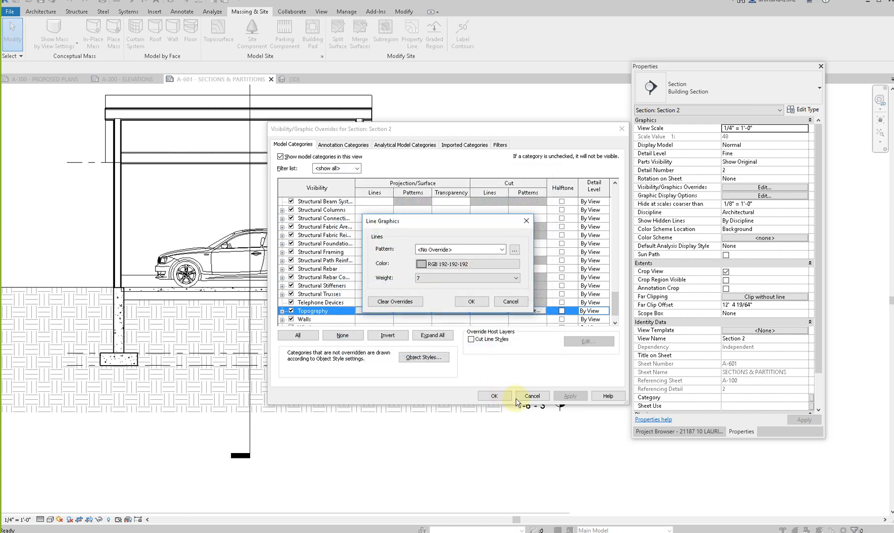
left_click(476, 304)
left_click(495, 395)
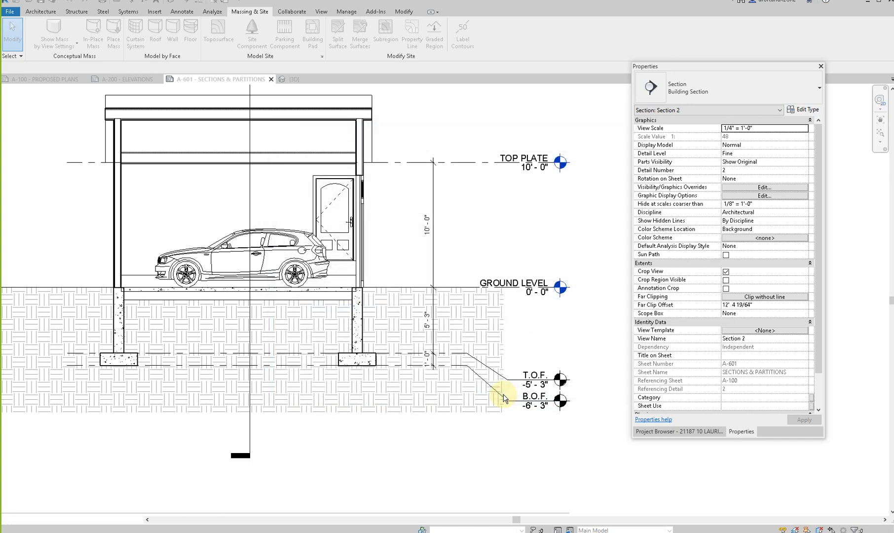
scroll(501, 390, "down", 2)
scroll(365, 385, "up", 2)
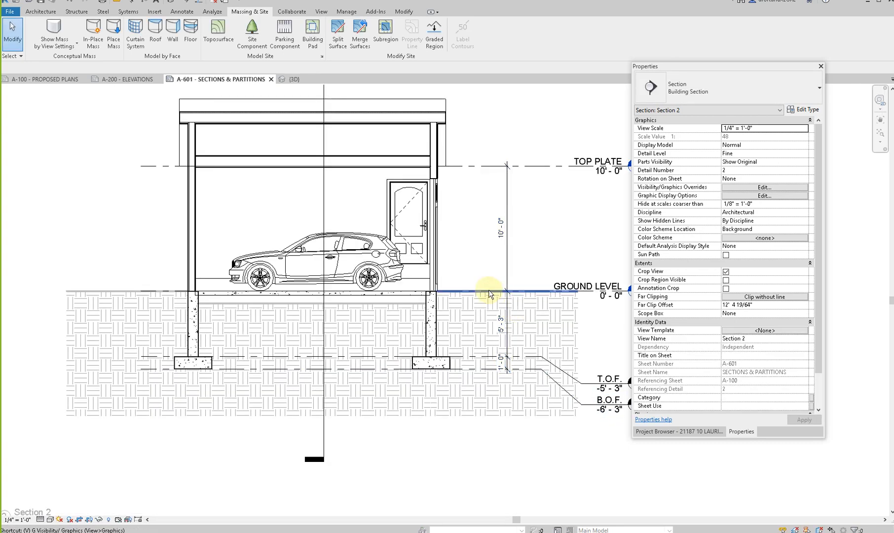
- Change the color of the topography cut line override in Section 2 to black
key("v")
key("v")
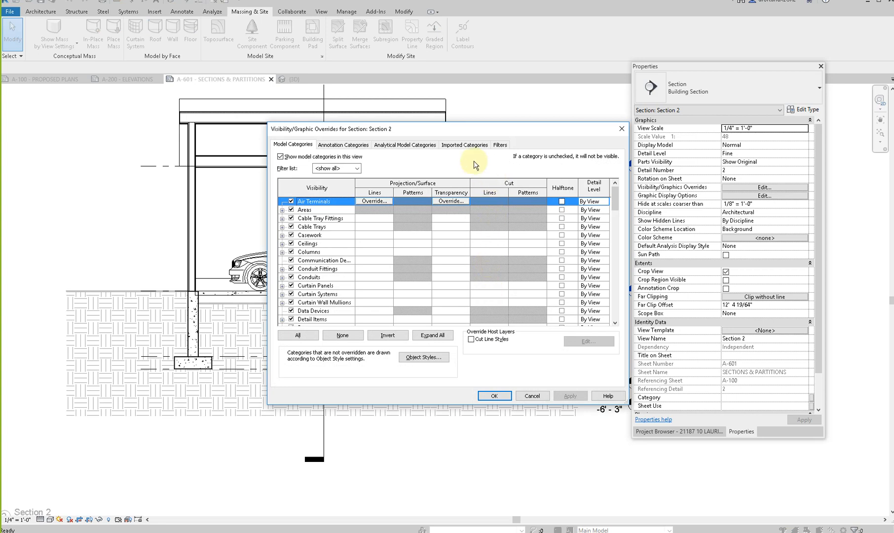
left_click(357, 276)
key("t")
key("t")
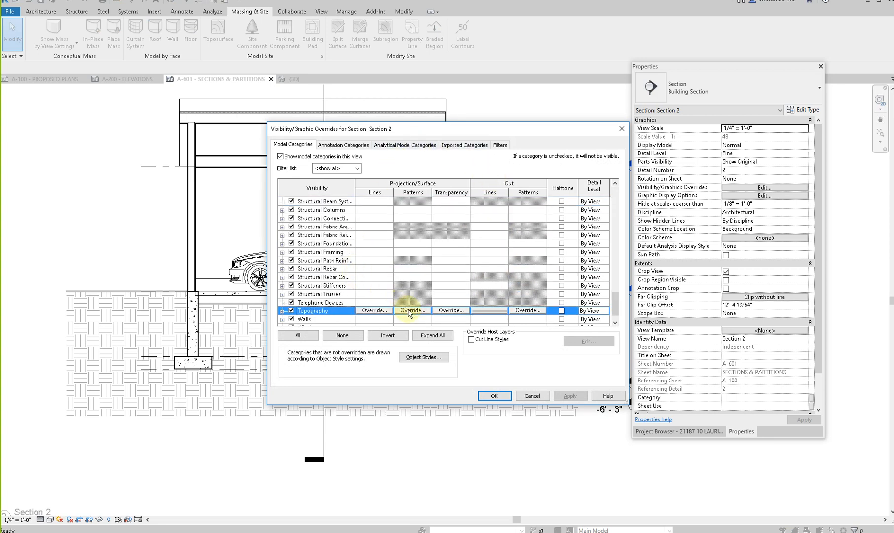
left_click(496, 312)
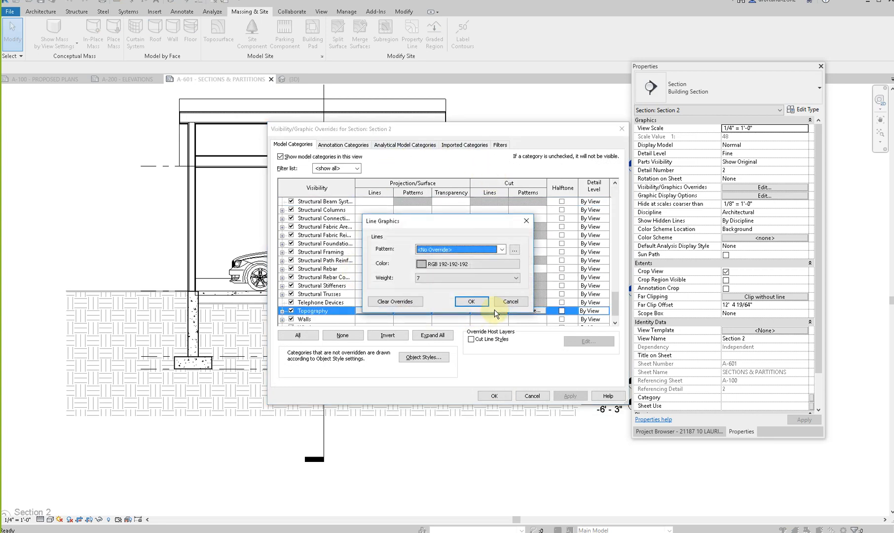
left_click(456, 265)
left_click(351, 251)
left_click(481, 346)
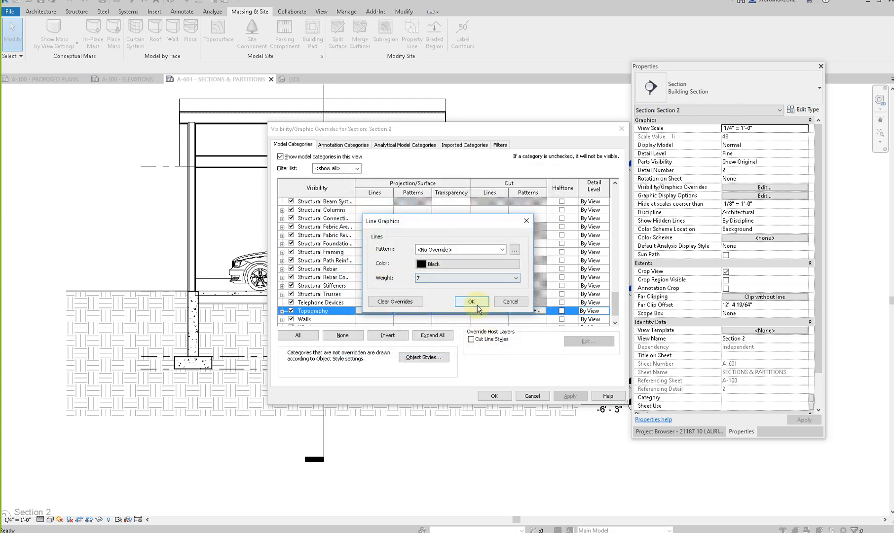
left_click(472, 302)
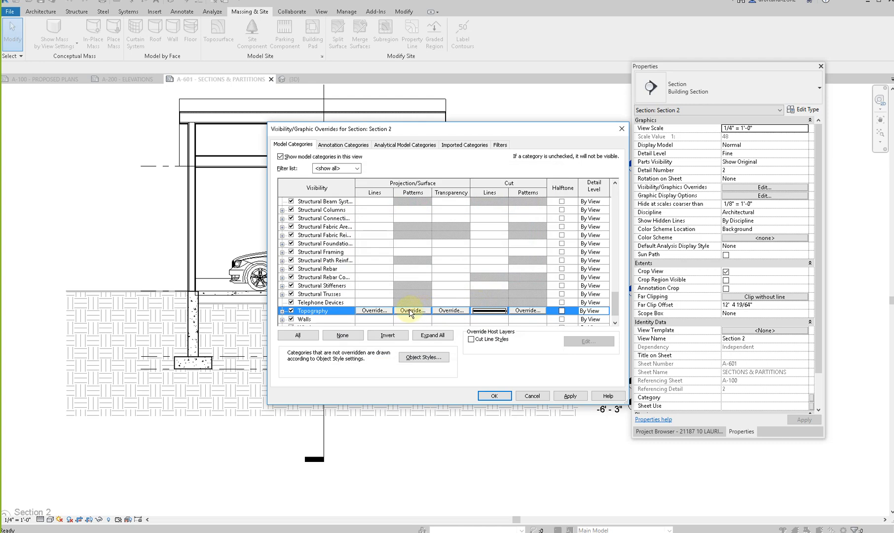
- Override the Topography category's foreground cut pattern color with RGB 192-192-192 and apply the overrides to Section 2
left_click(523, 311)
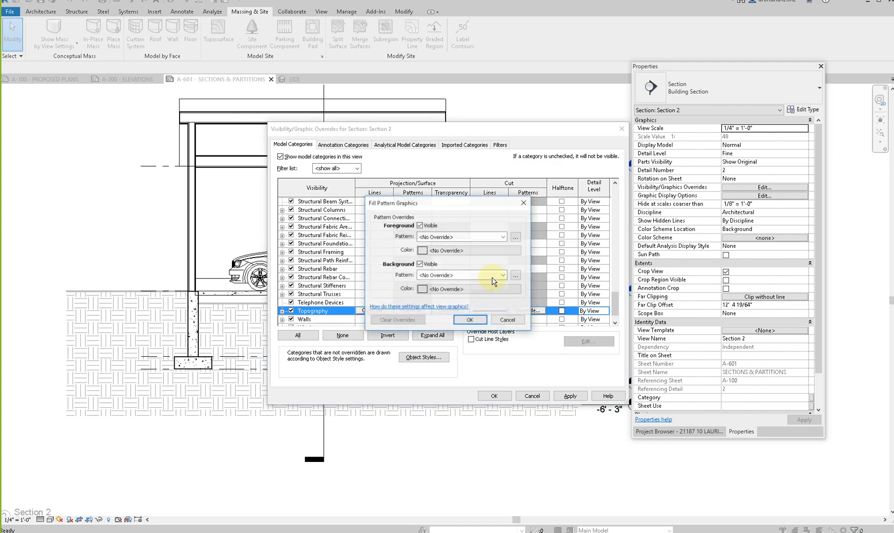
left_click(439, 251)
left_click(412, 251)
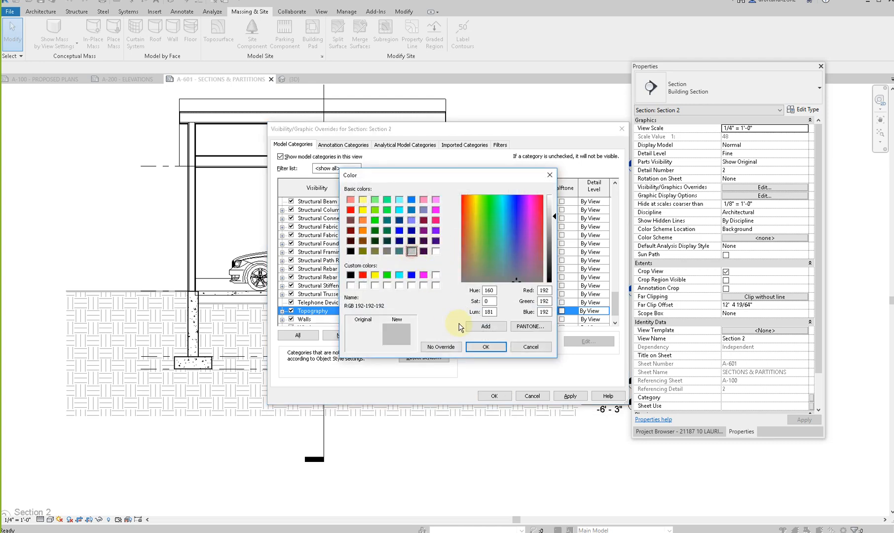
left_click(484, 348)
left_click(470, 320)
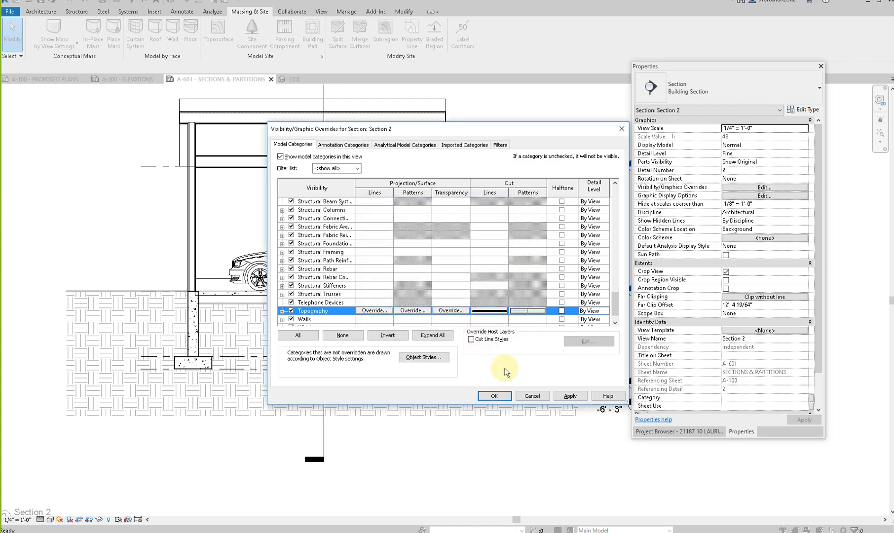
left_click(570, 396)
left_click(499, 395)
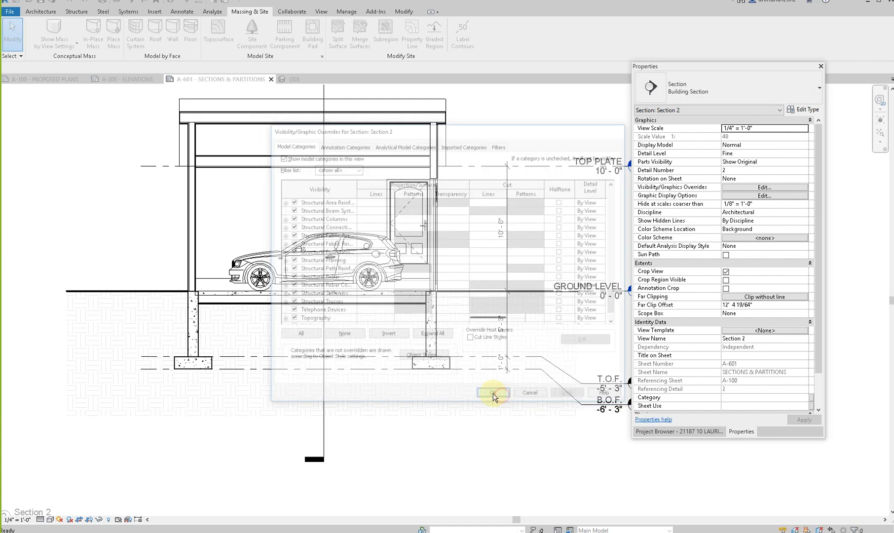
- Break the Section 1 marker line with a gap across the garage in Section 2 and shorten its tail end
scroll(405, 400, "down", 2)
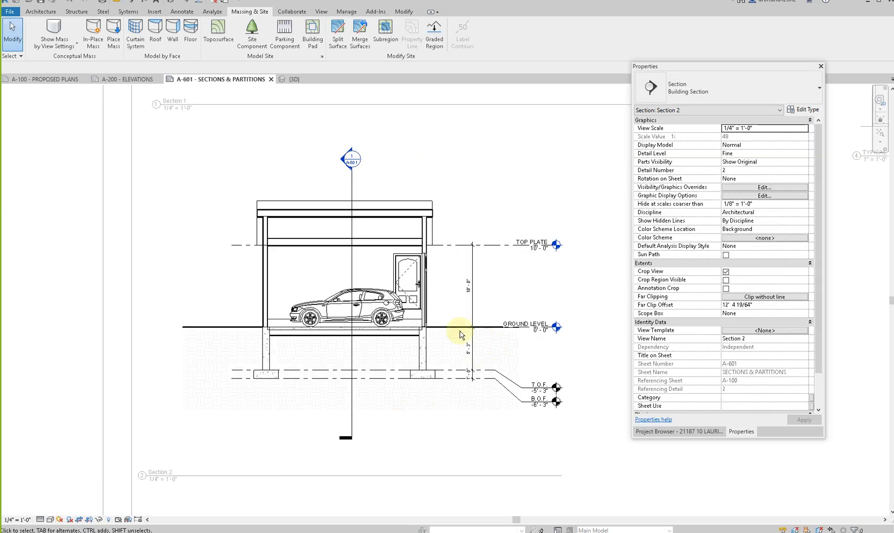
left_click(352, 302)
left_click(352, 302)
left_click_drag(351, 256, 358, 208)
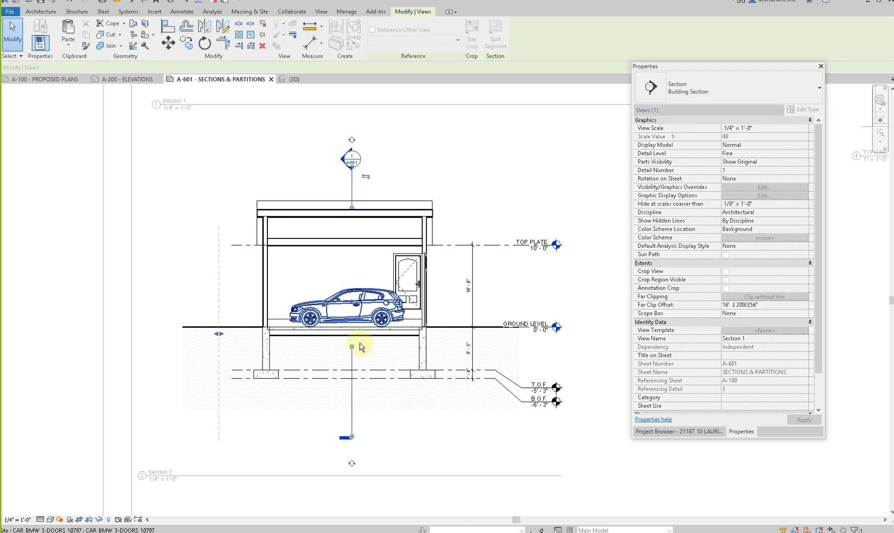
left_click_drag(353, 347, 353, 342)
left_click_drag(352, 437, 351, 407)
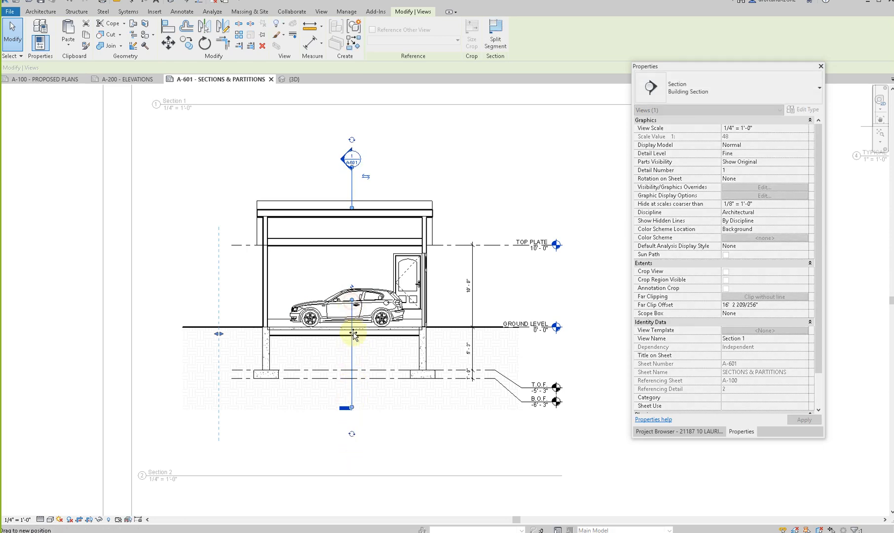
key("Escape")
- Set the level of the exterior entry door in Section 2 to GROUND LEVEL
scroll(354, 331, "down", 2)
left_click(386, 296)
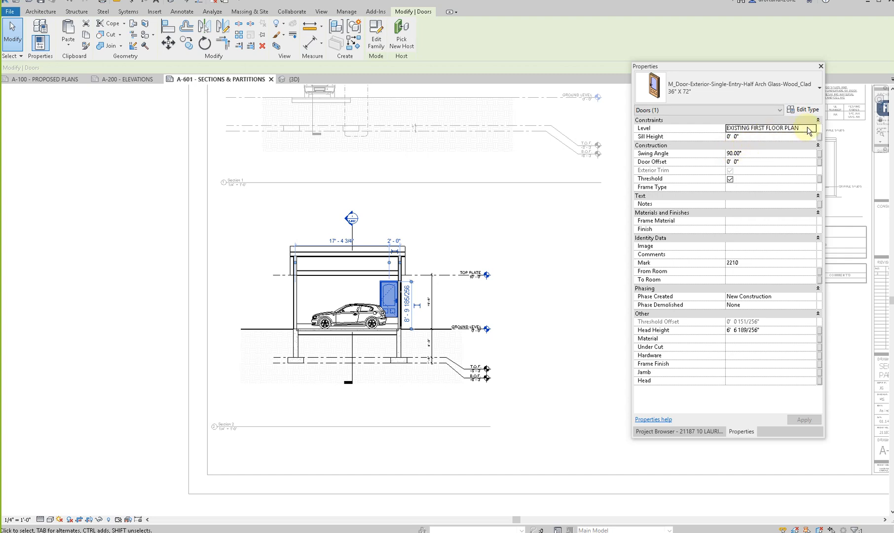
left_click(813, 128)
left_click(800, 153)
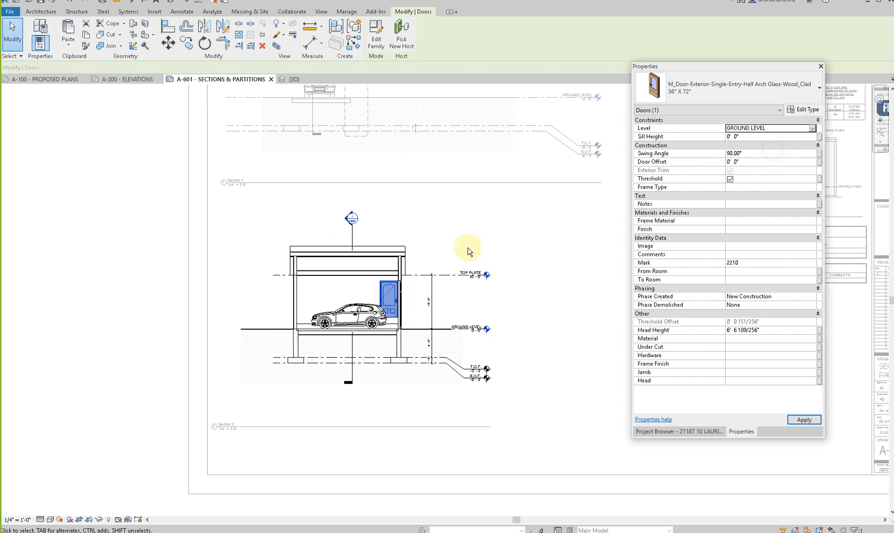
left_click(508, 238)
scroll(500, 244, "down", 1)
double_click(500, 244)
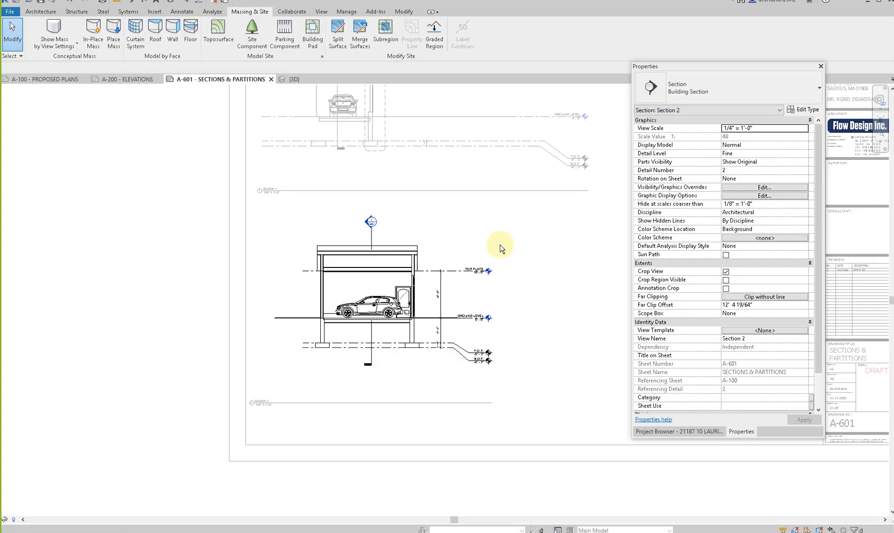
- Check the level constraint of the car in Section 2, then return to the sheet
double_click(409, 309)
left_click(374, 302)
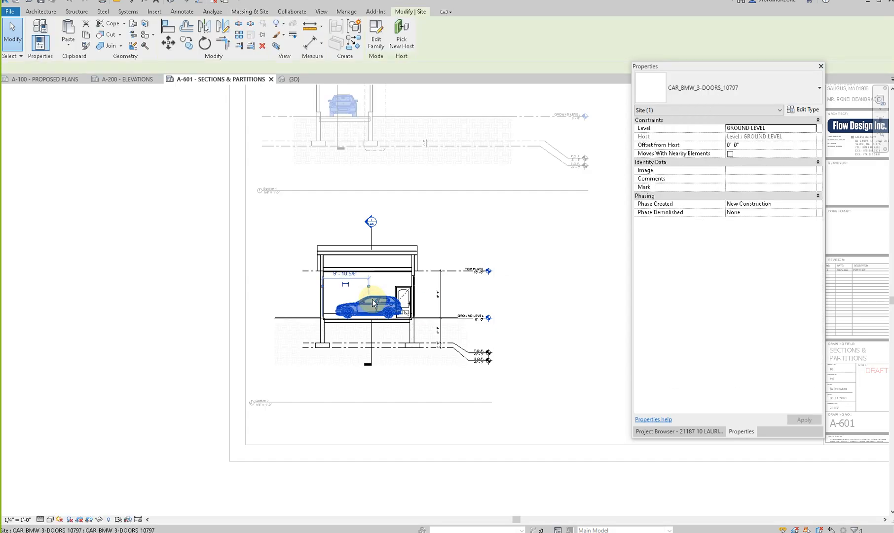
key("Escape")
scroll(373, 301, "down", 2)
double_click(484, 324)
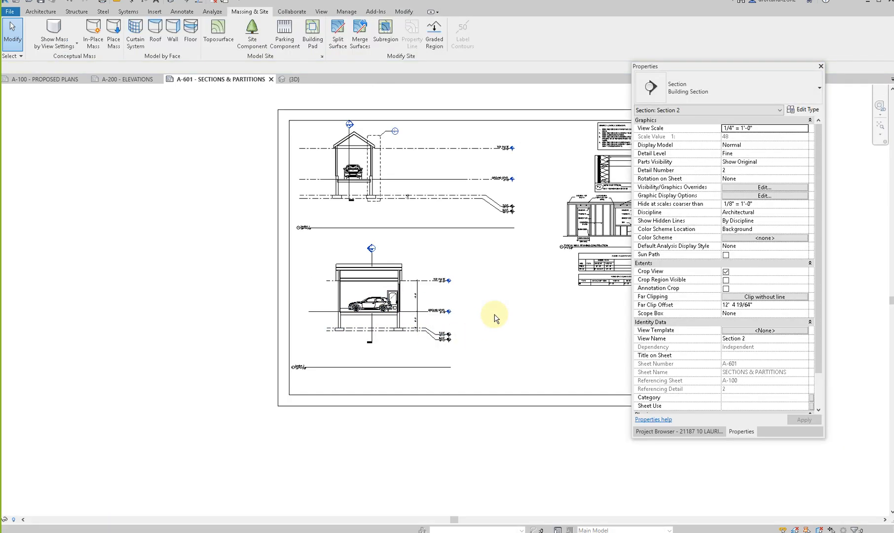
middle_click_drag(483, 347, 417, 361)
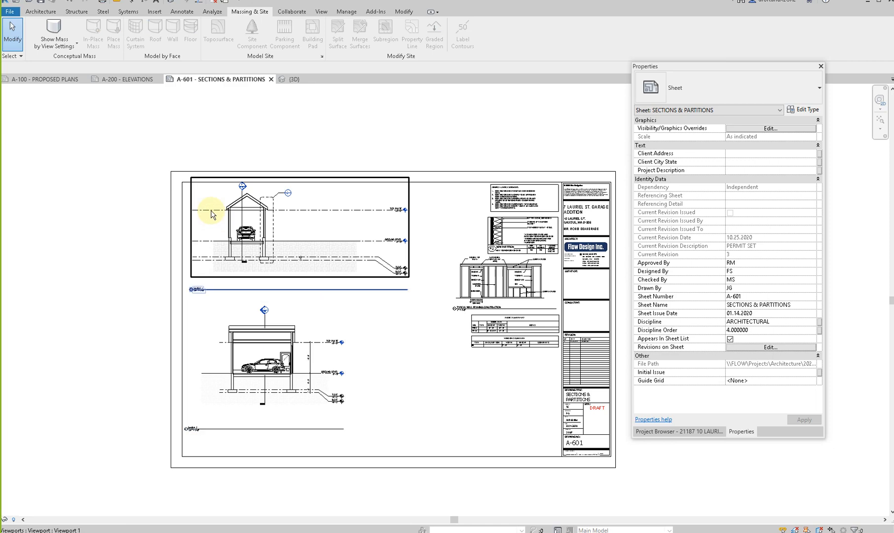
- Rename the view title of Section 1 on the sheet to BUILDING SECTION 1
double_click(244, 201)
scroll(243, 198, "up", 2)
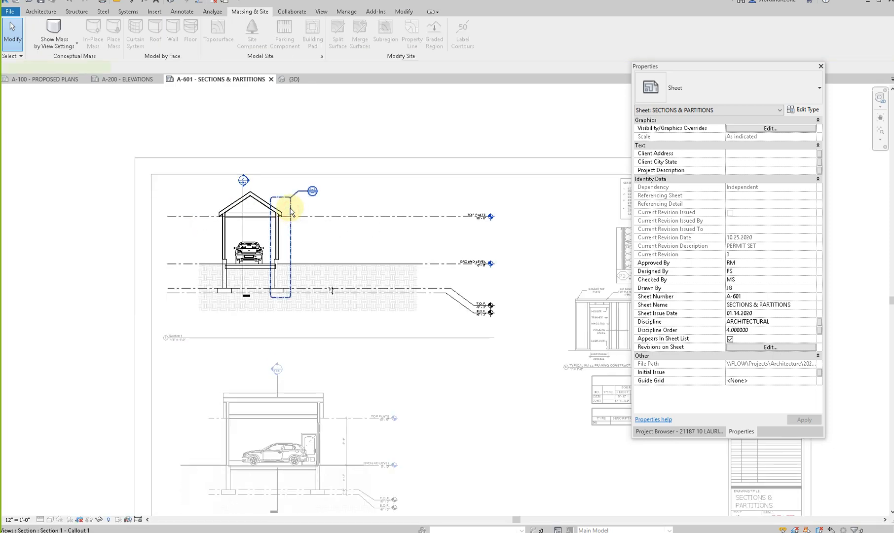
double_click(177, 333)
left_click(178, 333)
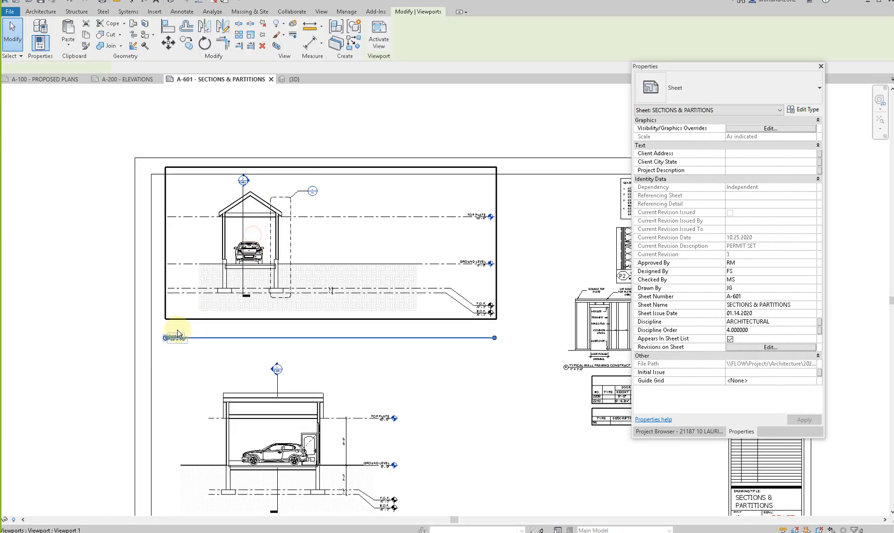
left_click(179, 332)
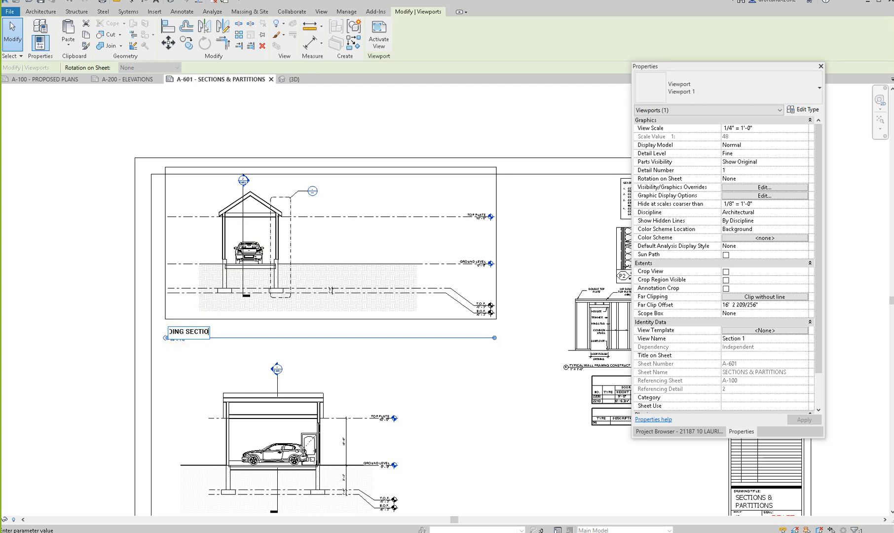
left_click(346, 326)
- Rename the view title of Section 2 on the sheet to BUILDING SECTION 2
left_click(294, 449)
middle_click_drag(286, 441, 310, 302)
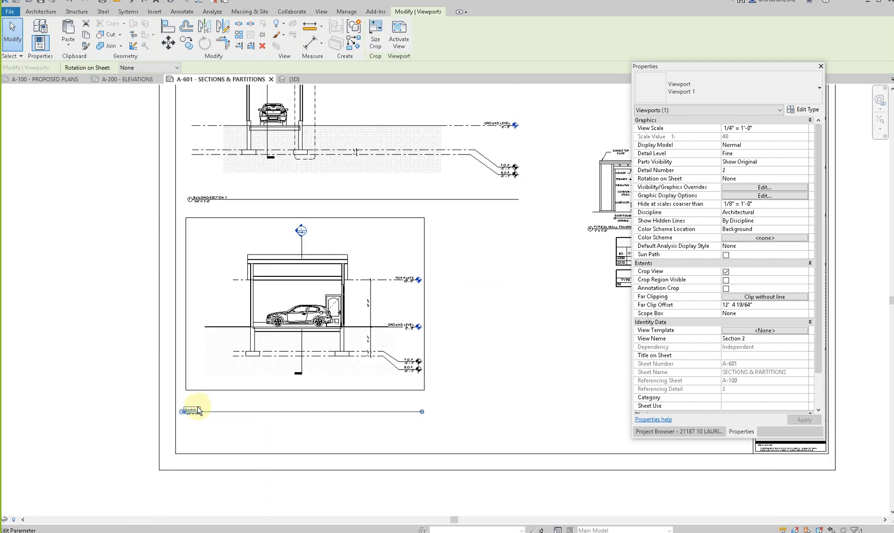
left_click(192, 410)
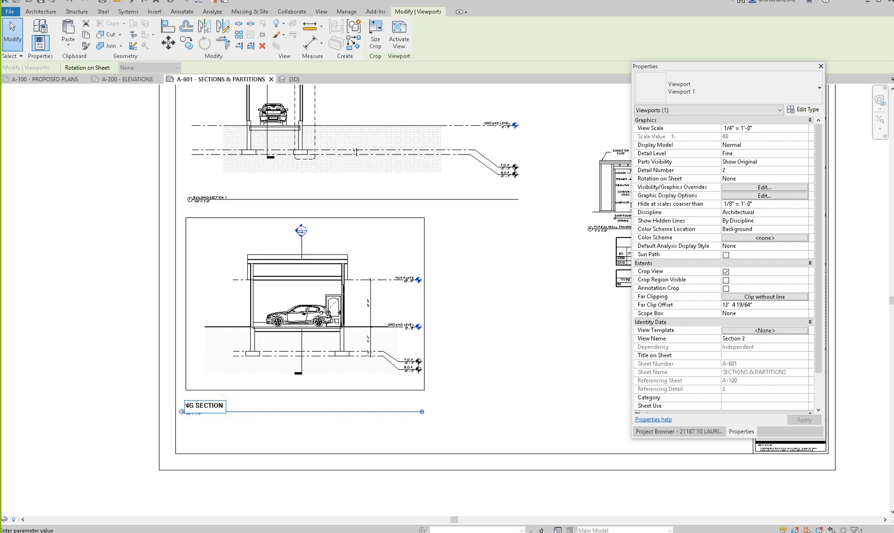
left_click(476, 418)
- Rename the wall callout view in BUILDING SECTION 1 to TYP. WALL SECTION
middle_click_drag(227, 132, 119, 167)
double_click(217, 125)
left_click(206, 124)
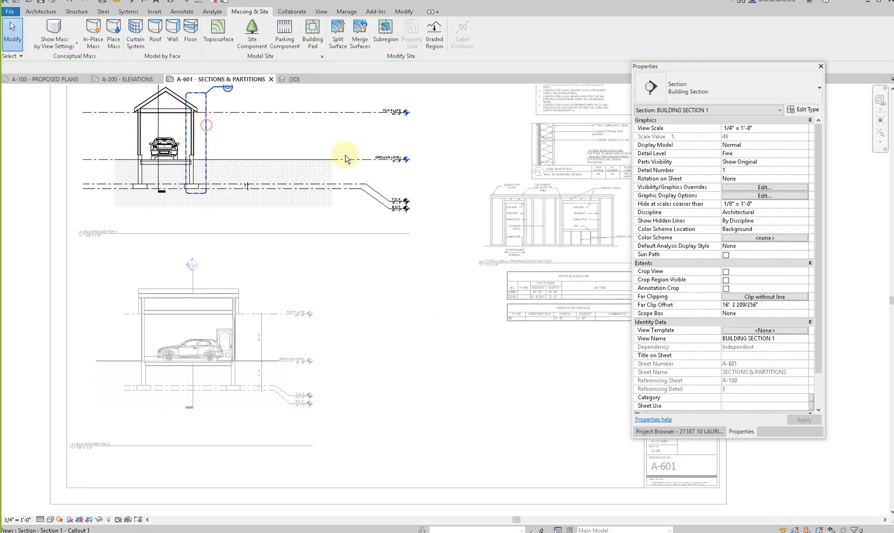
left_click(779, 315)
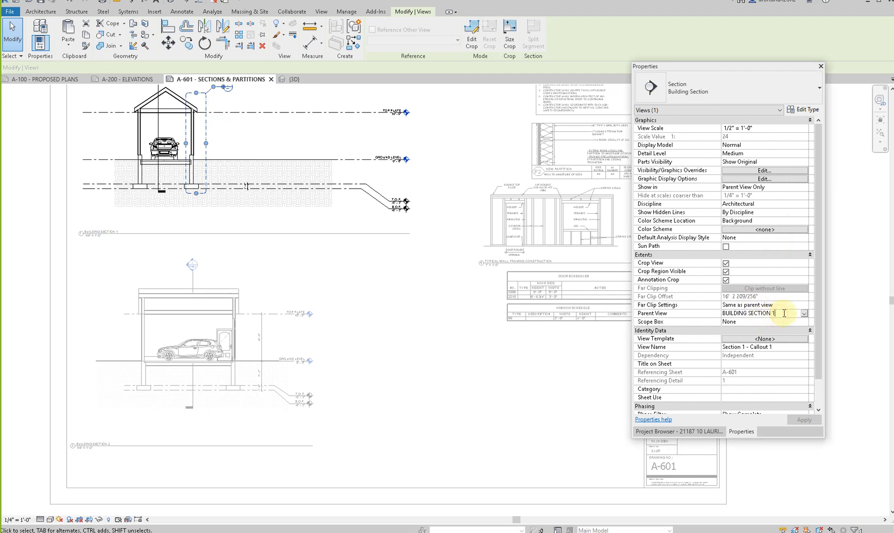
left_click(786, 346)
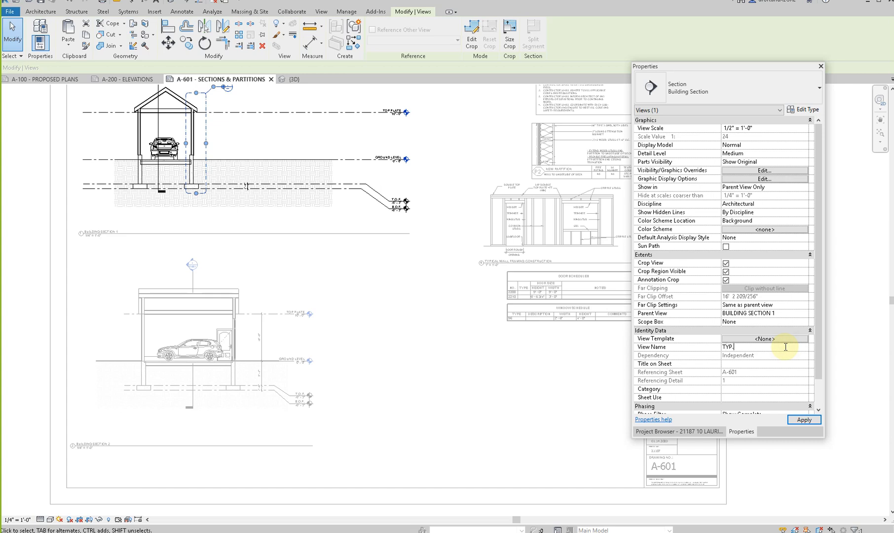
type("TYP. WALL SECTION")
key("Tab")
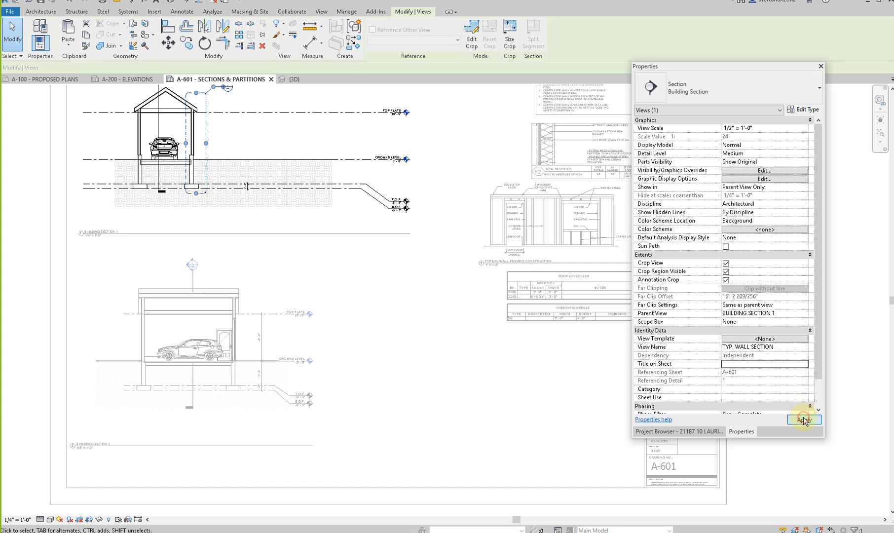
left_click(803, 419)
left_click(417, 313)
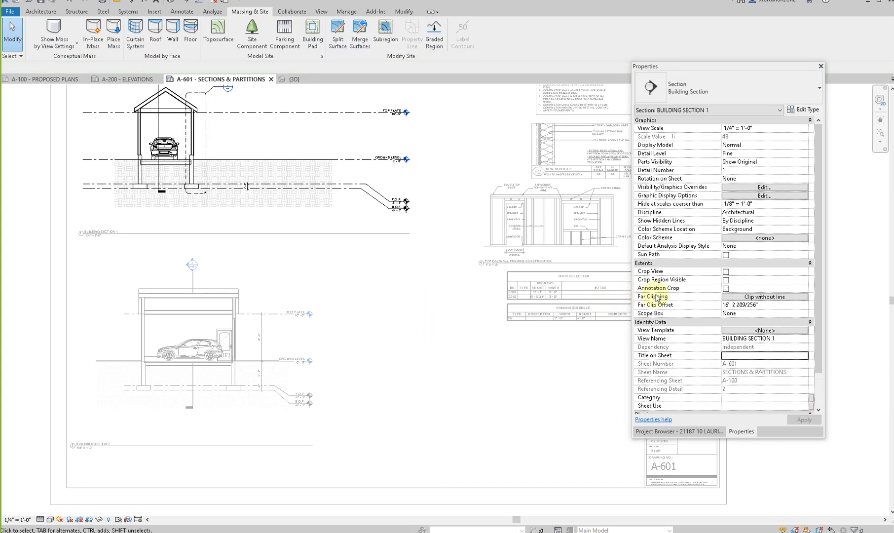
- Place the TYP. WALL SECTION view on sheet A-601 beside BUILDING SECTION 2, below the wall framing detail
left_click(670, 432)
scroll(685, 263, "up", 3)
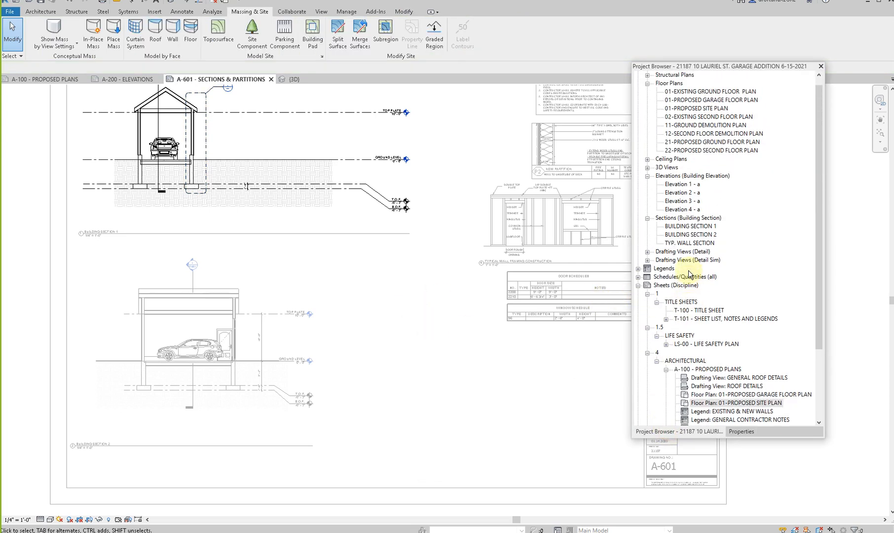
left_click(682, 252)
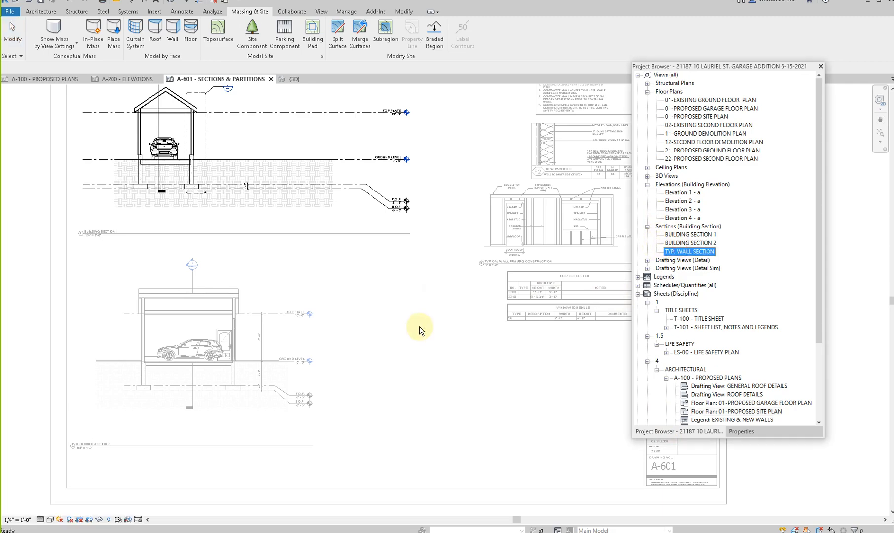
scroll(394, 279, "down", 3)
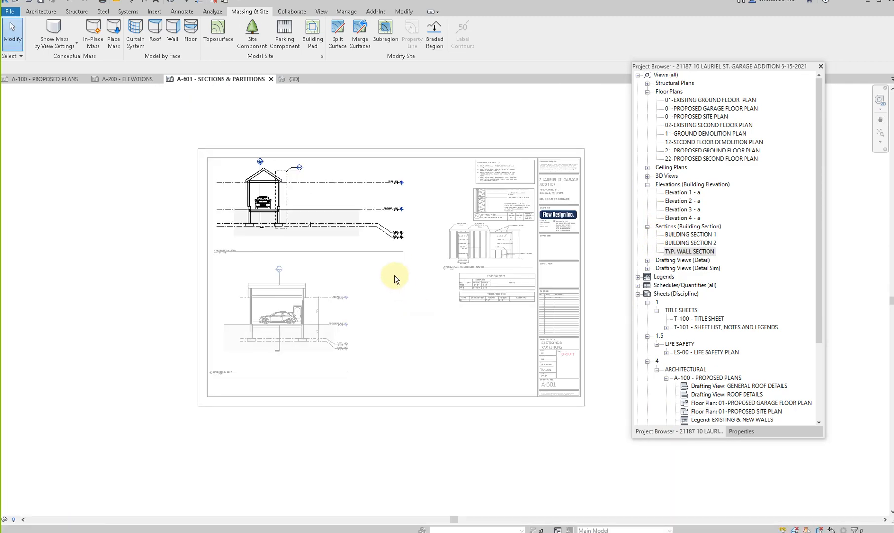
left_click(684, 251)
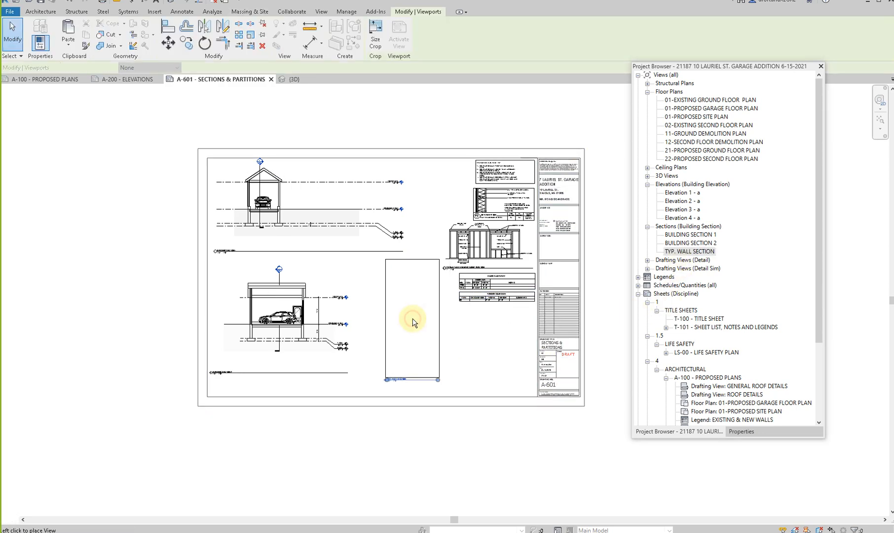
left_click(413, 321)
- Assign the WALL SECTION 3/4" view template to the TYP. WALL SECTION view
scroll(395, 379, "up", 5)
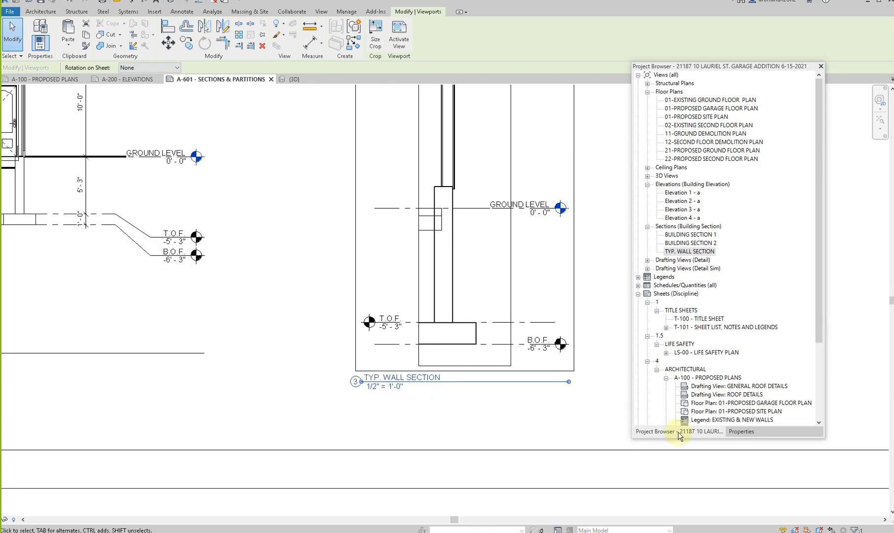
left_click(740, 432)
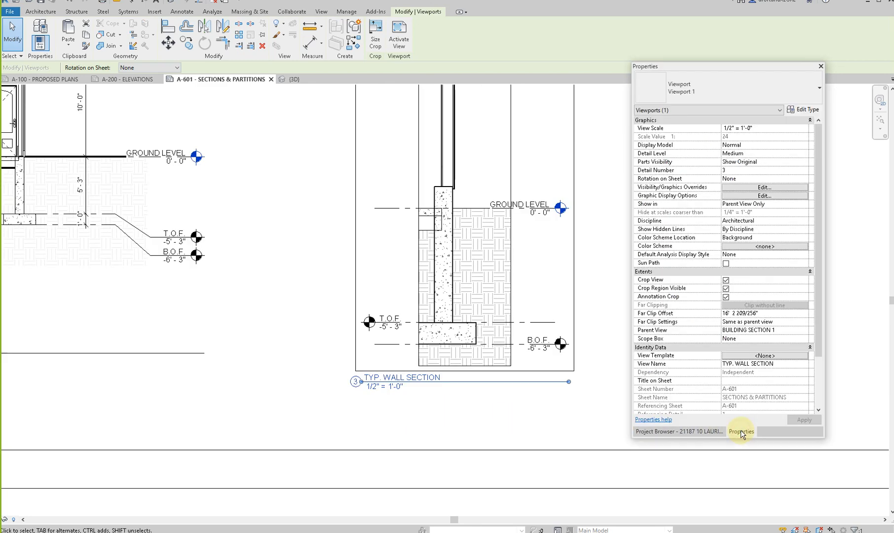
left_click(763, 356)
left_click(614, 290)
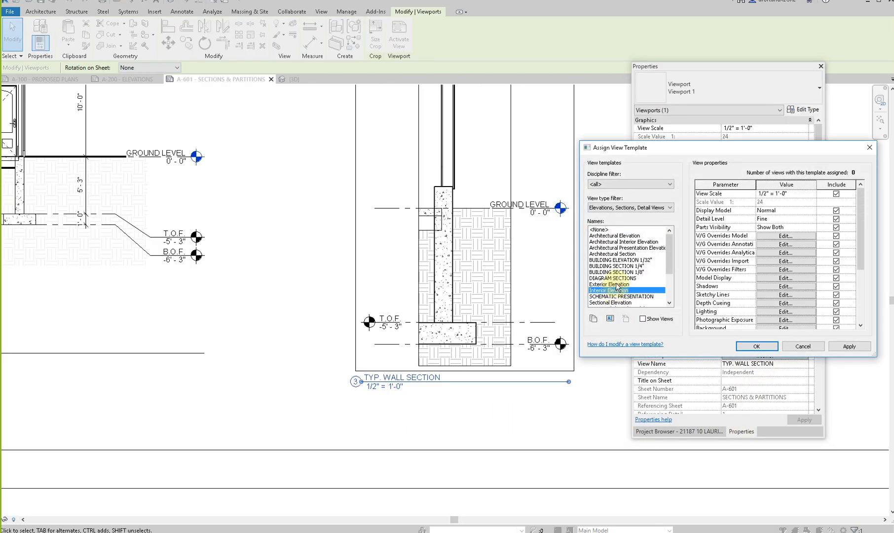
scroll(628, 305, "down", 3)
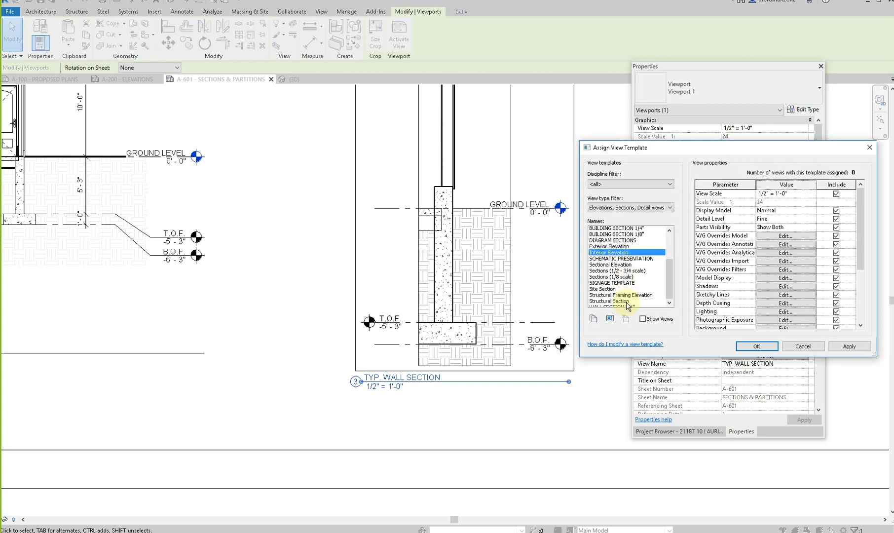
left_click(617, 296)
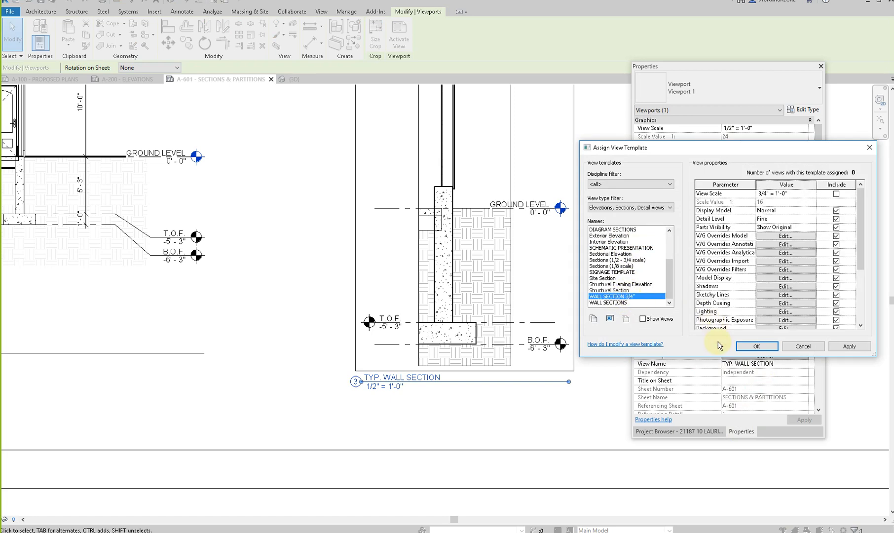
left_click(756, 347)
- Activate the TYP. WALL SECTION view on the sheet and widen its crop region past the inner edge of the footing
scroll(435, 291, "down", 3)
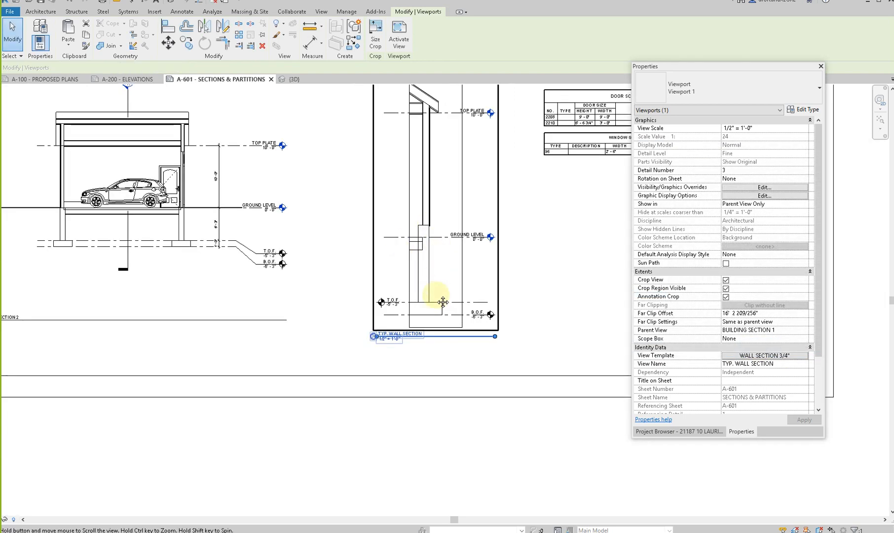
middle_click_drag(444, 295, 446, 363)
scroll(446, 364, "down", 1)
double_click(403, 301)
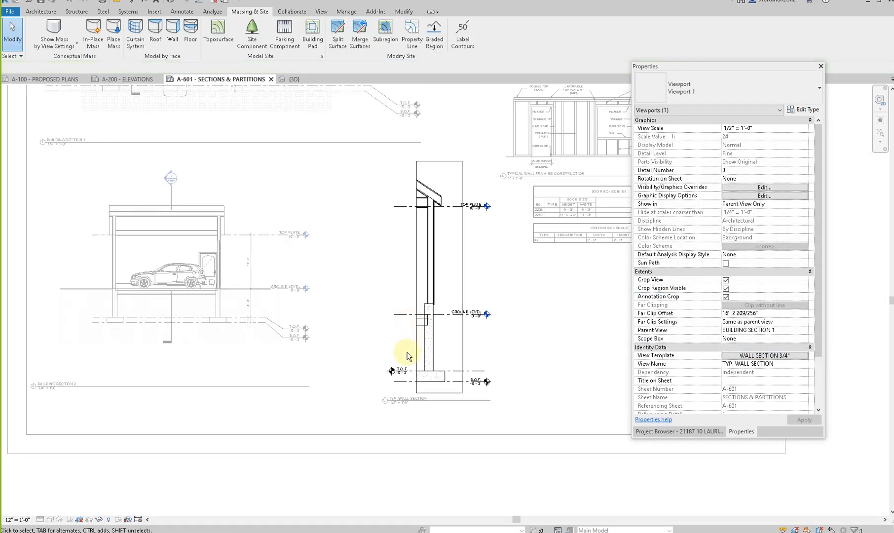
left_click(400, 370)
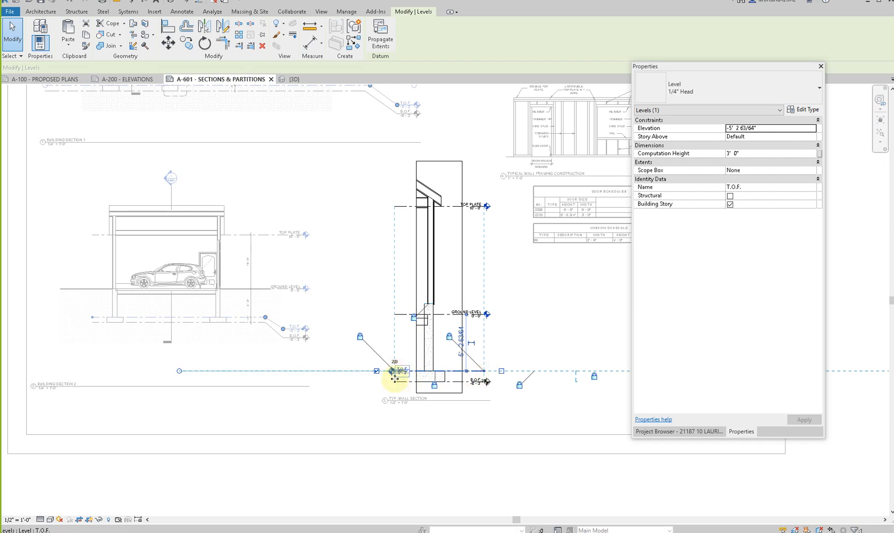
left_click(416, 277)
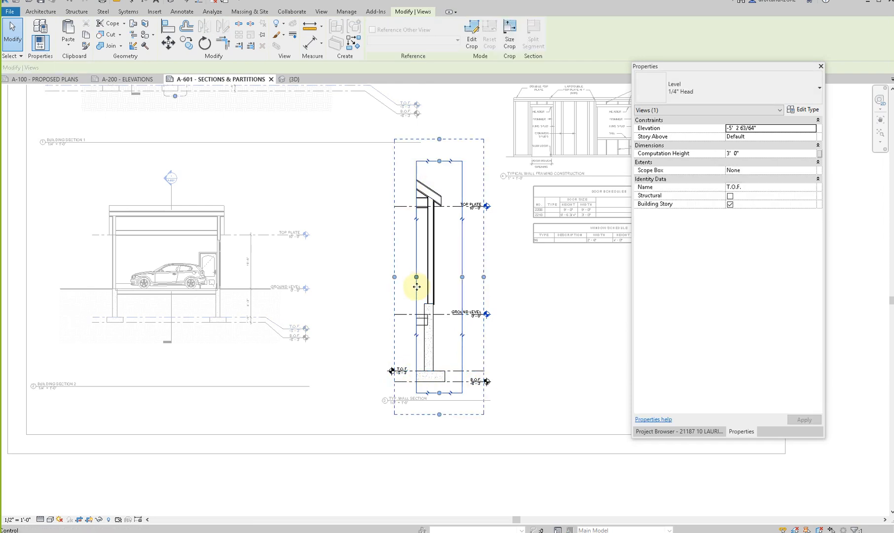
key("Escape")
scroll(425, 316, "up", 3)
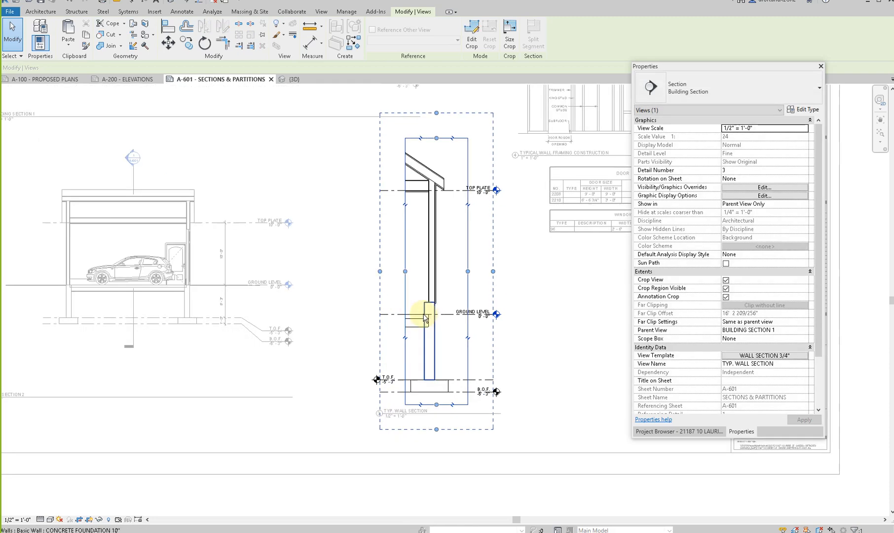
- Hide the pad beneath the garage slab in the TYP. WALL SECTION view
left_click(419, 328)
right_click(418, 329)
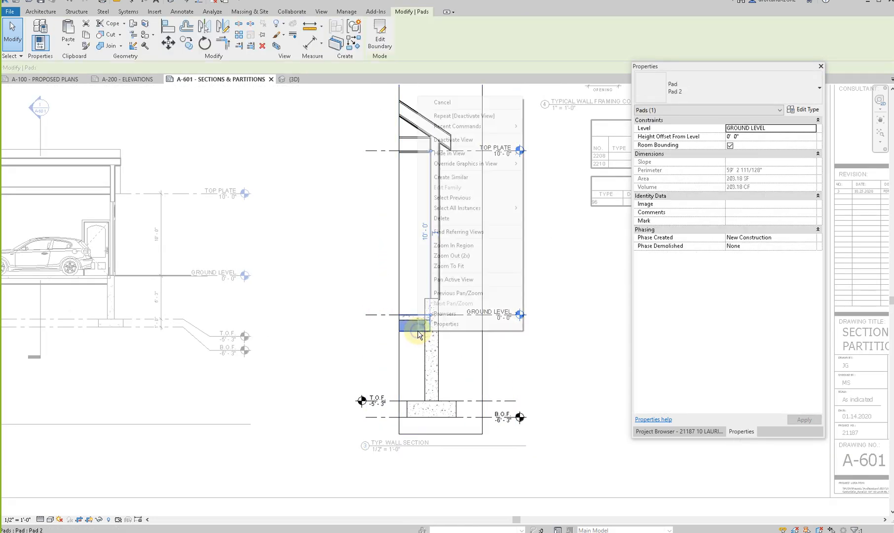
mouse_move(435, 153)
left_click(548, 149)
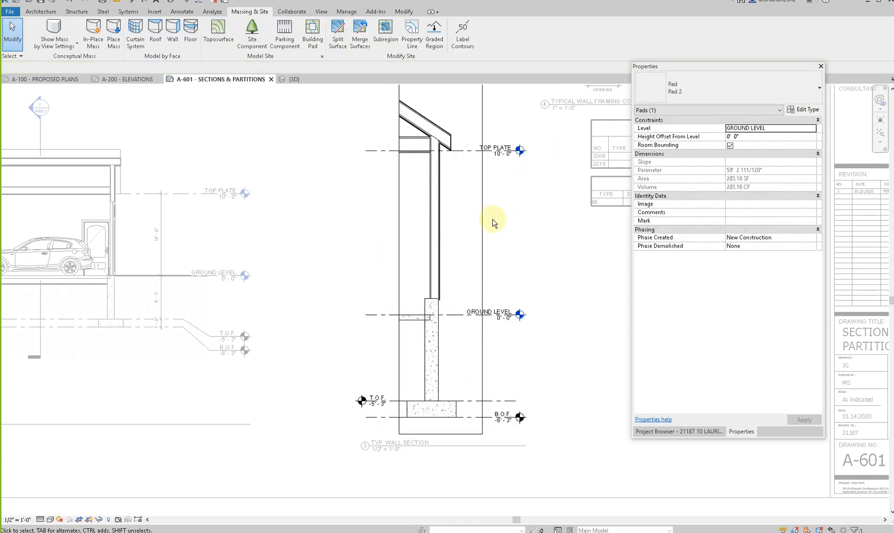
scroll(493, 220, "down", 3)
left_click(458, 130)
key("Escape")
left_click(740, 356)
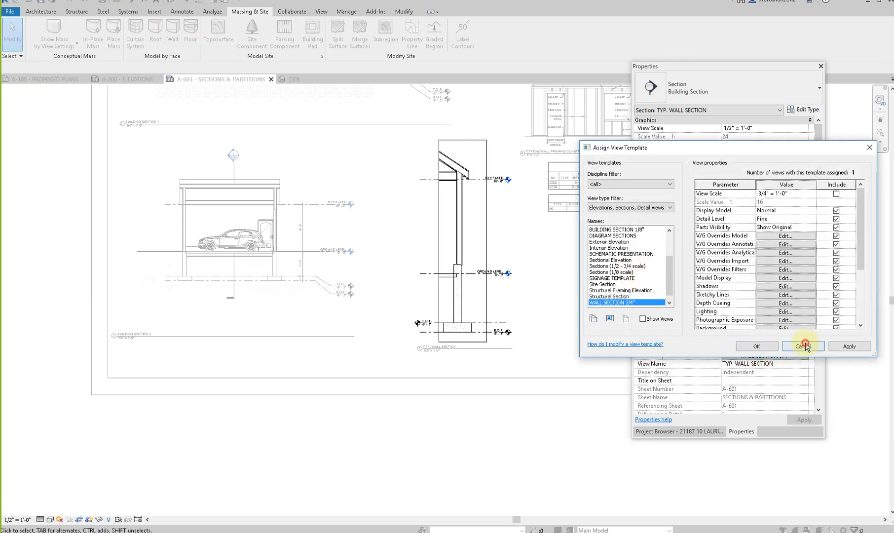
left_click(804, 346)
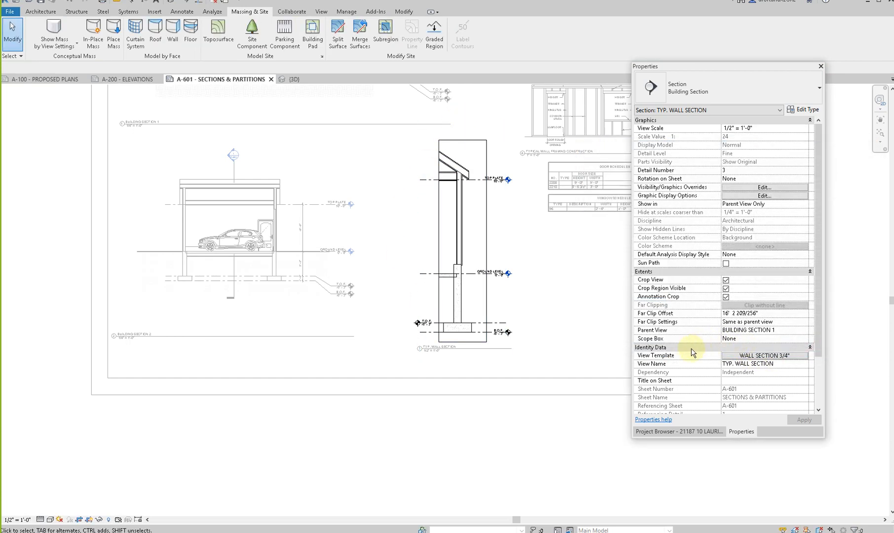
left_click(427, 324)
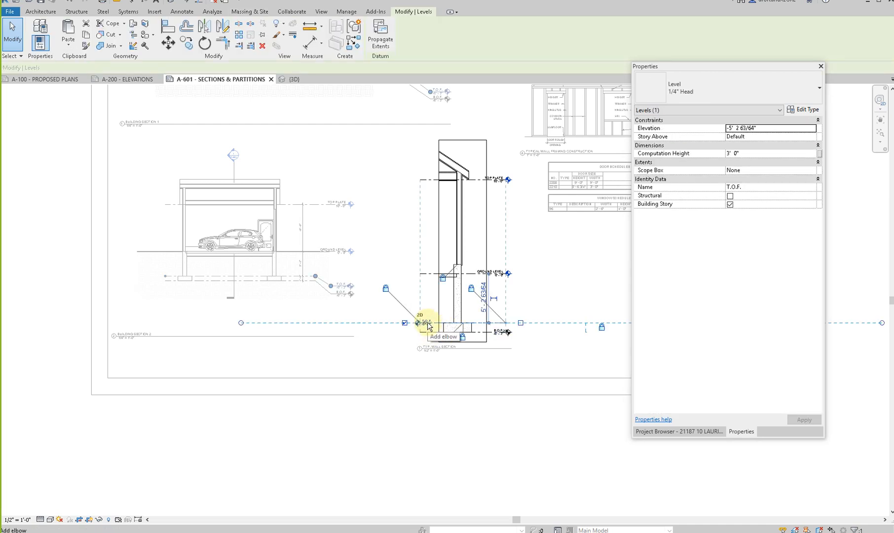
key("Escape")
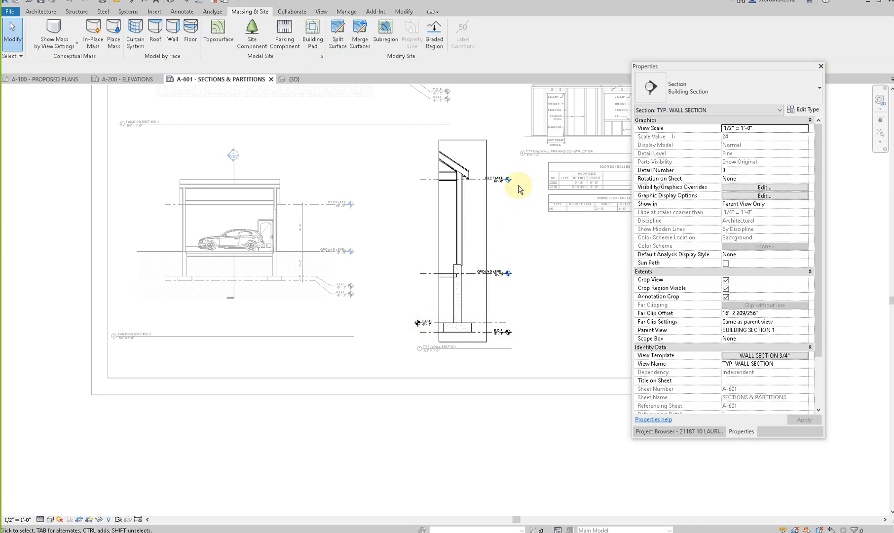
middle_click_drag(266, 98, 307, 225)
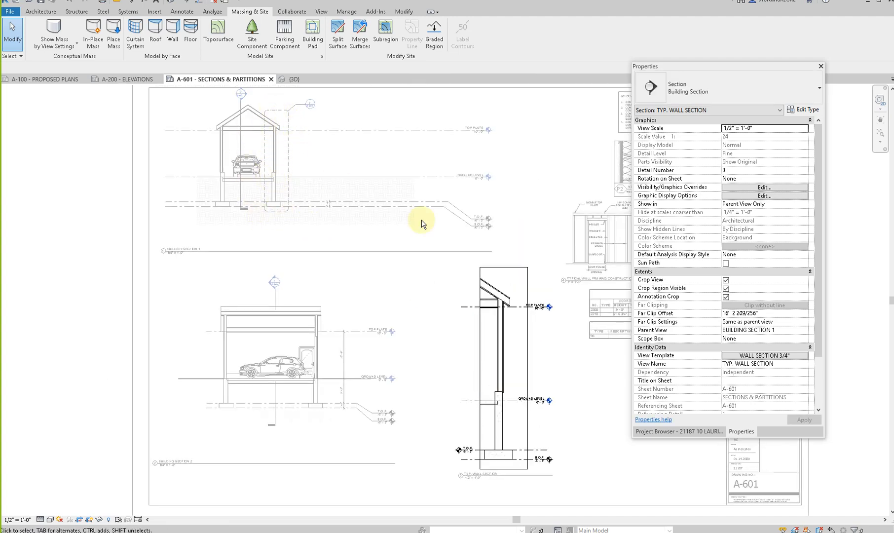
left_click(719, 432)
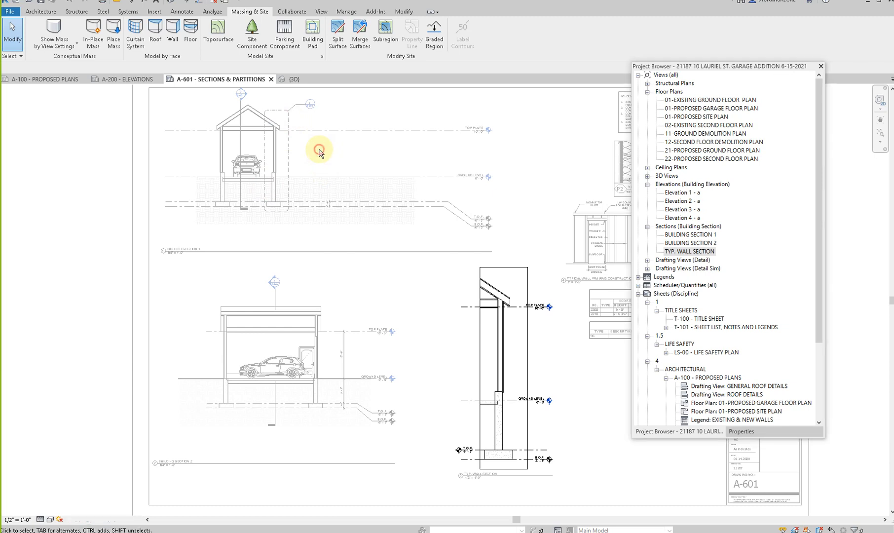
double_click(291, 151)
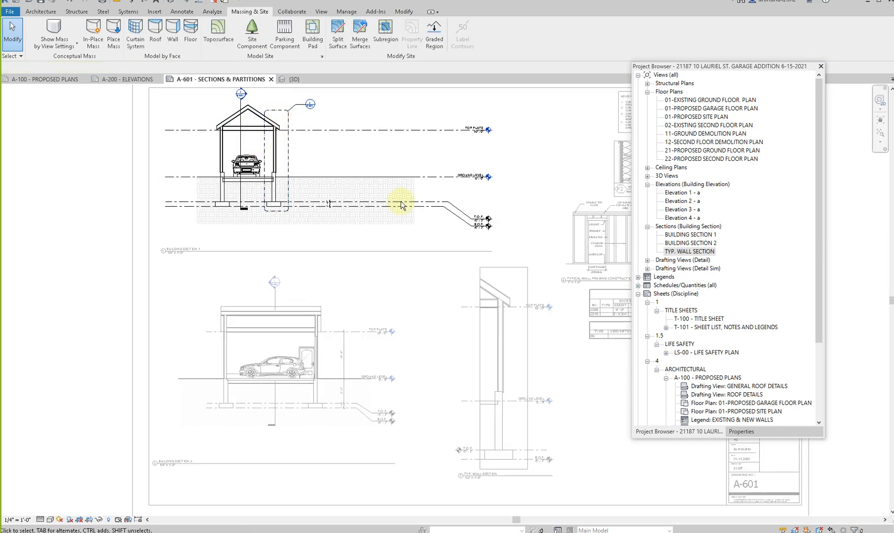
- In the TYP. WALL SECTION view, put the T.O.F. level head on the exterior side and extend the level lines farther from the wall
double_click(511, 383)
left_click(461, 368)
middle_click_drag(411, 443, 243, 417)
scroll(426, 432, "up", 3)
left_click(462, 432)
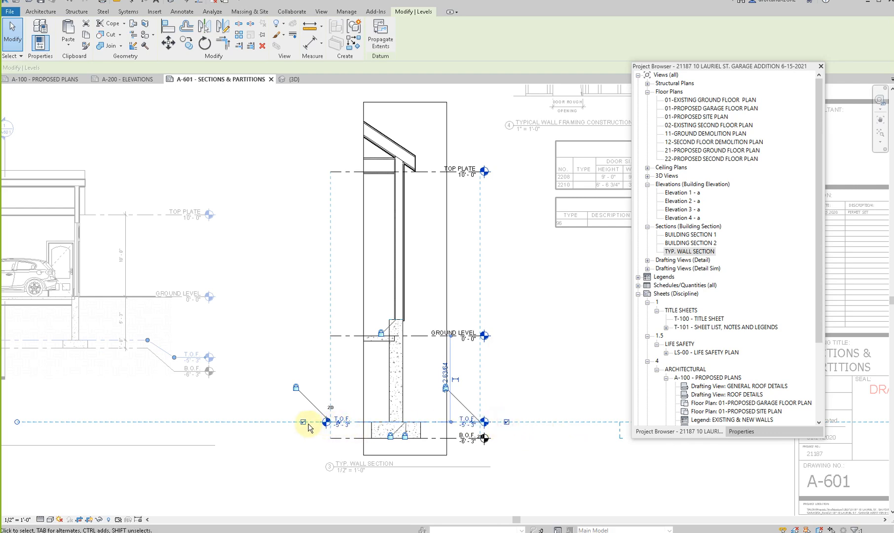
key("Escape")
left_click(459, 422)
left_click_drag(475, 425, 530, 449)
key("Escape")
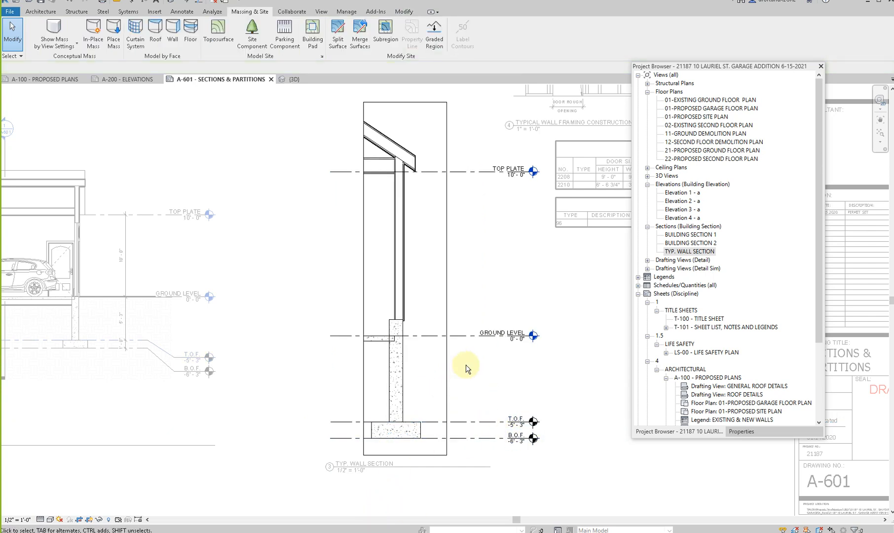
- Add an aligned dimension between GROUND LEVEL and T.O.F. in the typical wall section
key("d")
key("i")
left_click(465, 336)
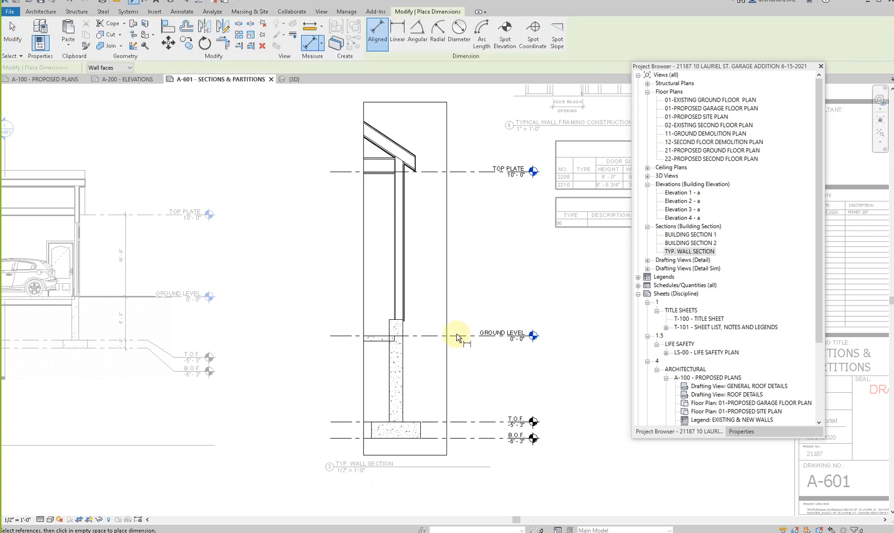
left_click(465, 422)
left_click(466, 398)
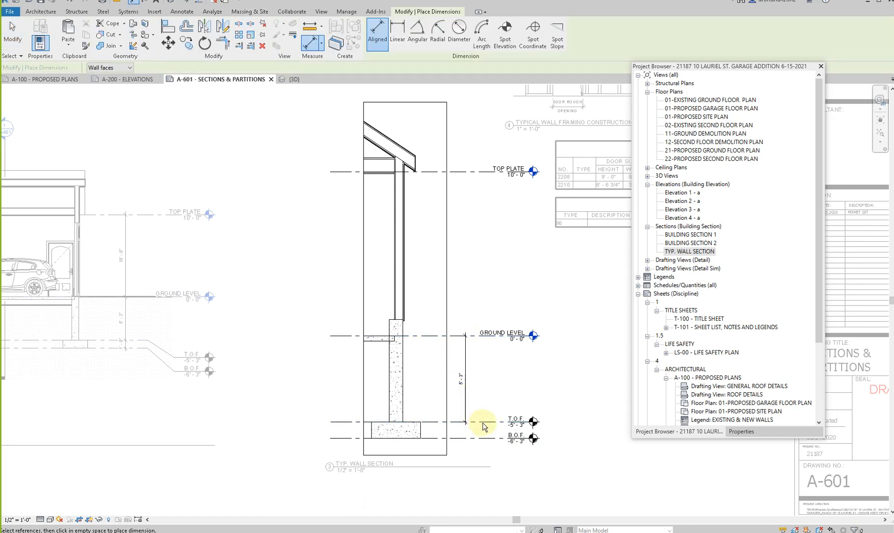
key("Escape")
- Set the distance between GROUND LEVEL and the T.O.F. level to 4'
left_click(487, 422)
left_click(461, 379)
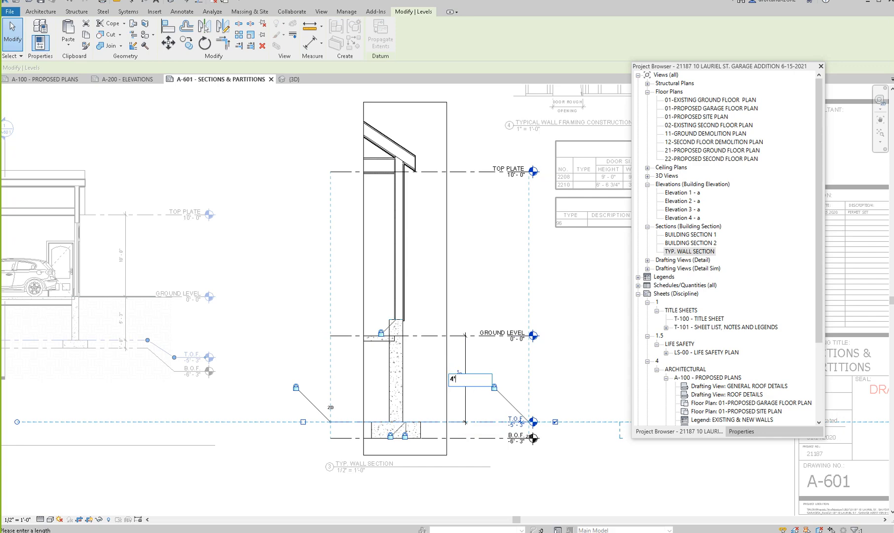
type("4'")
key("Return")
left_click(735, 525)
left_click(585, 459)
- Deactivate the wall section view and move the BUILDING SECTION 2 viewport slightly down on sheet A-601
scroll(580, 456, "down", 2)
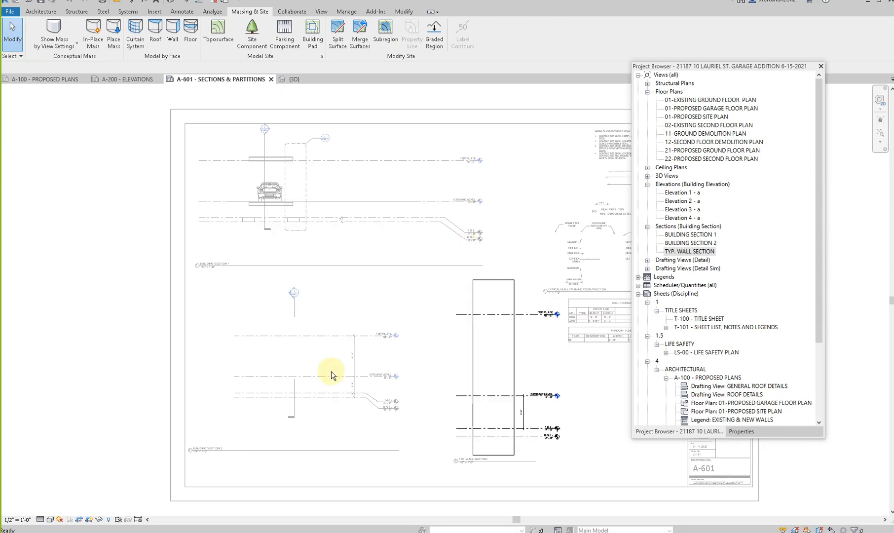
scroll(329, 374, "down", 2)
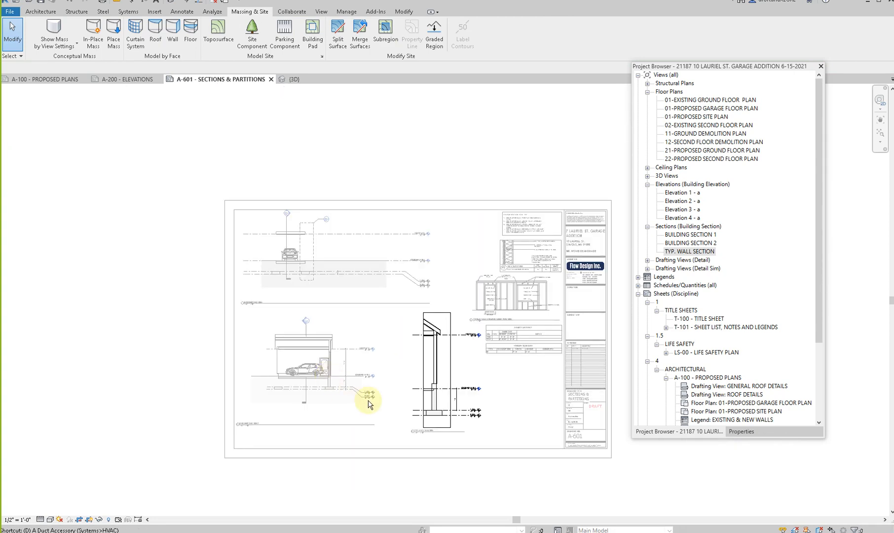
left_click(369, 404)
left_click_drag(320, 365, 321, 378)
left_click(396, 341)
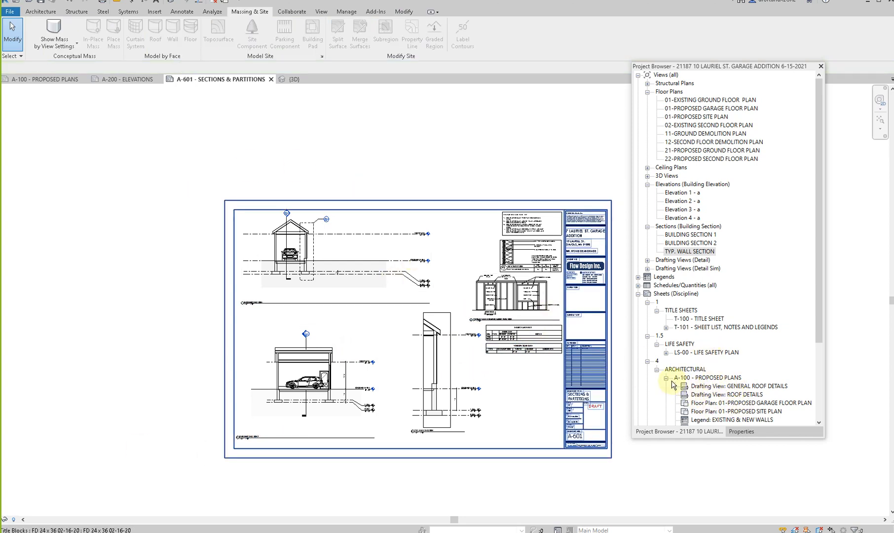
- Open sheet A-100 - PROPOSED PLANS and activate the PROPOSED GARAGE FLOOR PLAN view
left_click(665, 378)
double_click(703, 378)
scroll(416, 309, "down", 3)
double_click(389, 270)
left_click(335, 323)
key("Escape")
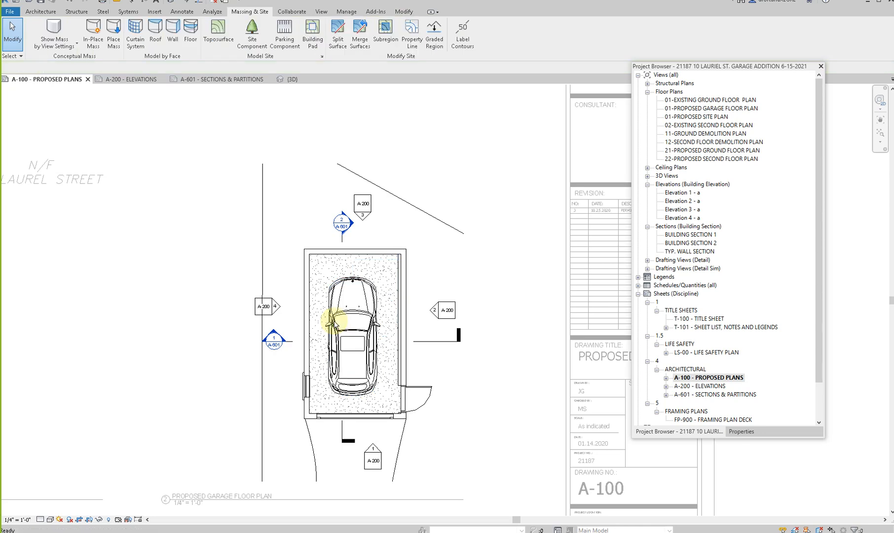
key("d")
key("i")
scroll(384, 284, "up", 2)
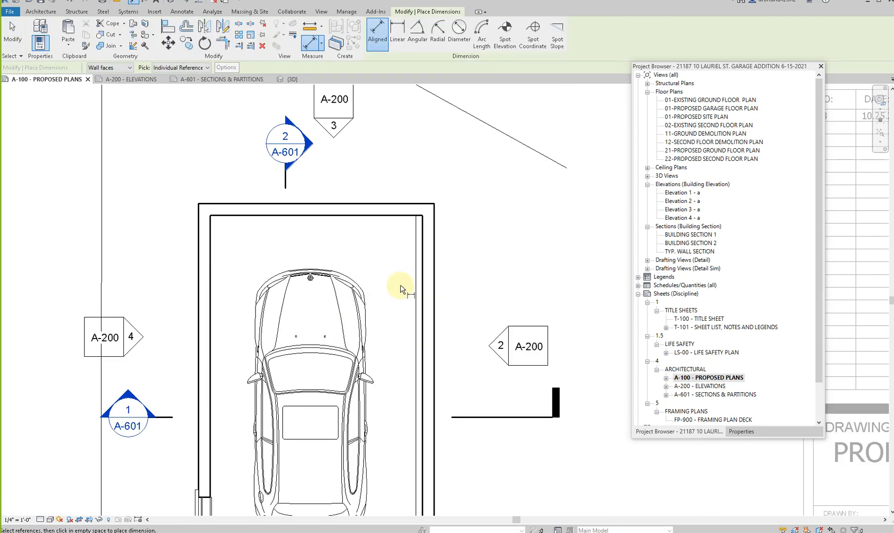
key("Escape")
- Hide the CONCRETE FOUNDATION 10" wall along the entry-door side in the garage floor plan and set the view's detail level to Fine
left_click(419, 284)
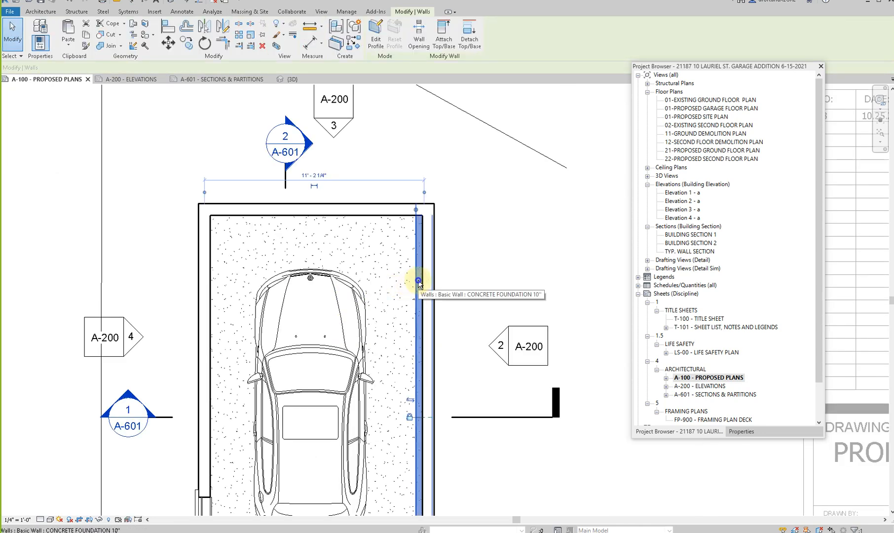
right_click(418, 283)
mouse_move(516, 102)
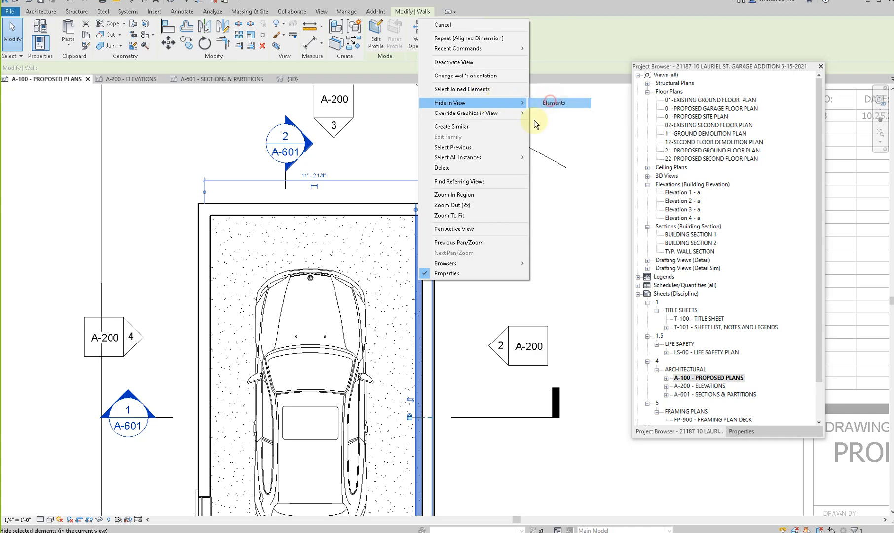
left_click(551, 102)
scroll(369, 270, "down", 2)
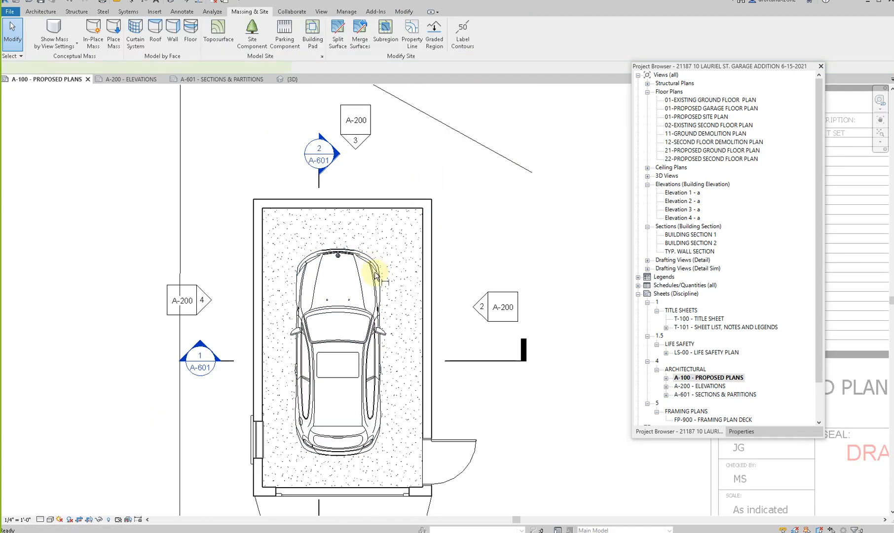
key("Escape")
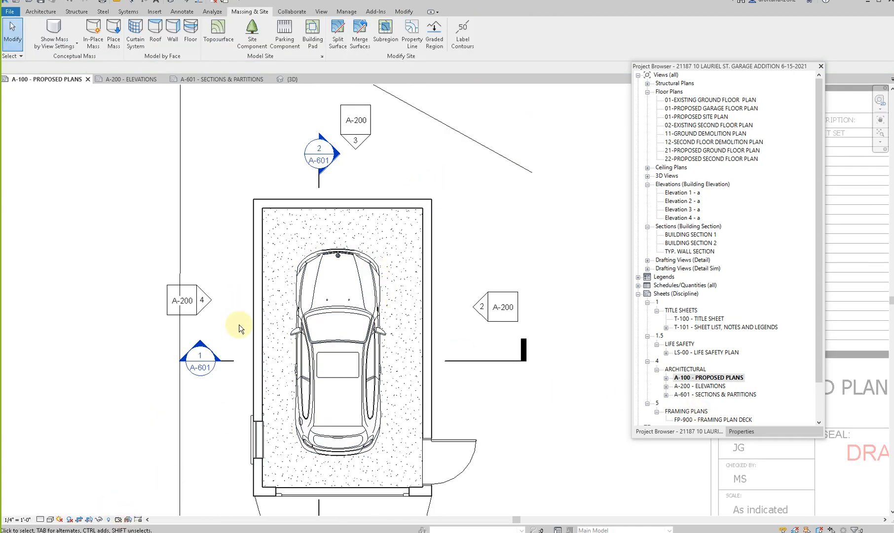
left_click(50, 520)
left_click(50, 510)
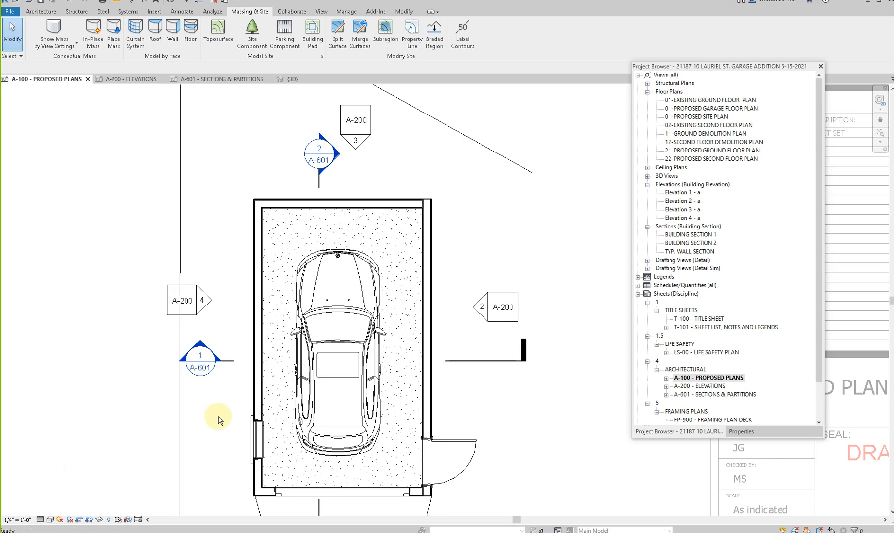
- Override the foreground cut pattern of the Walls category with Solid fill in the garage floor plan's visibility graphics
key("v")
key("g")
left_click(375, 294)
key("w")
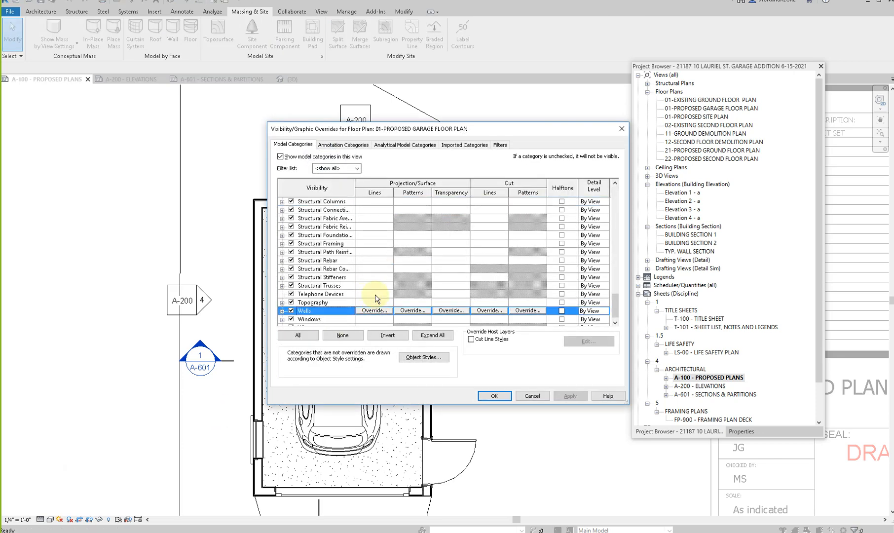
left_click(522, 312)
left_click(438, 237)
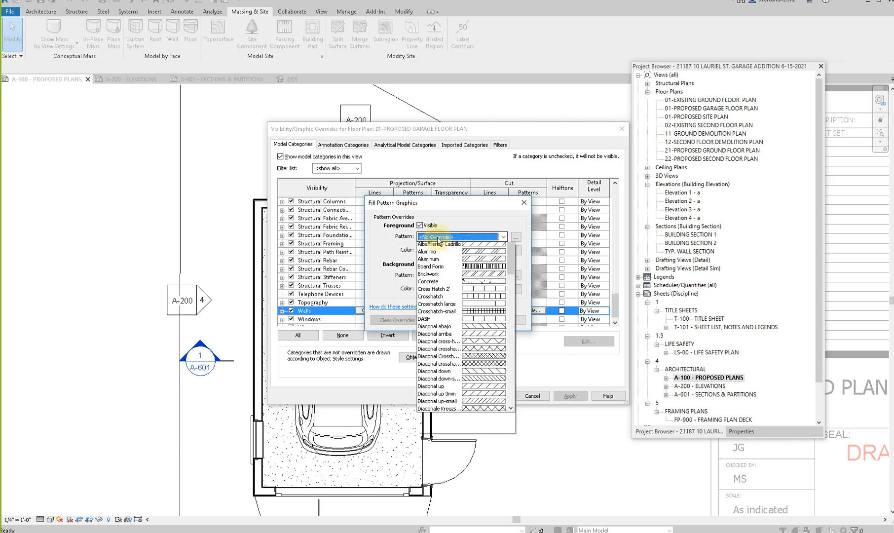
scroll(439, 246, "up", 2)
left_click(441, 251)
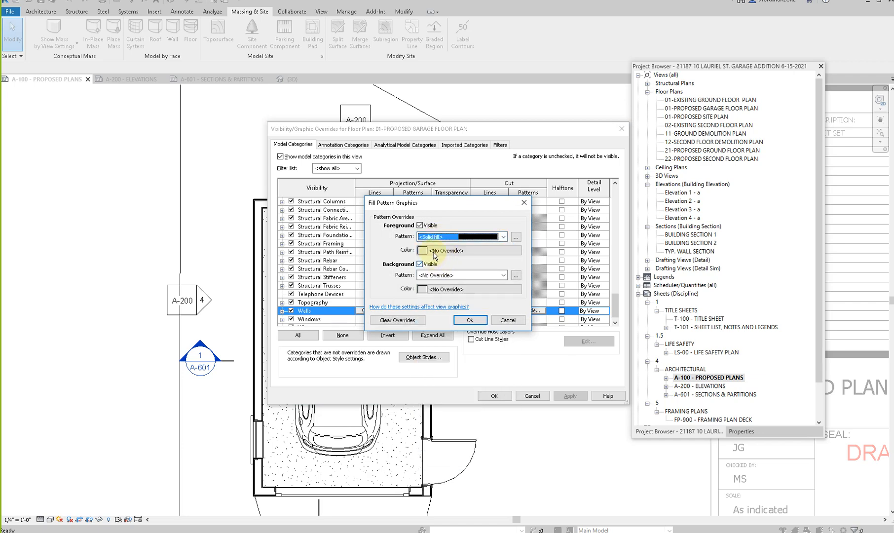
- Set the walls' cut fill color to RGB 192-192-192 and apply the visibility overrides to the garage floor plan
left_click(434, 251)
left_click(413, 240)
left_click(484, 344)
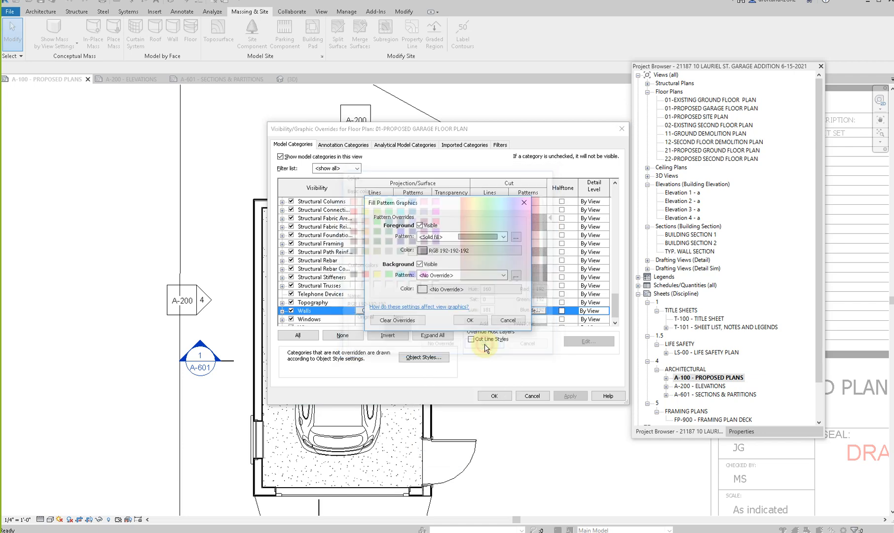
left_click(471, 320)
left_click(571, 395)
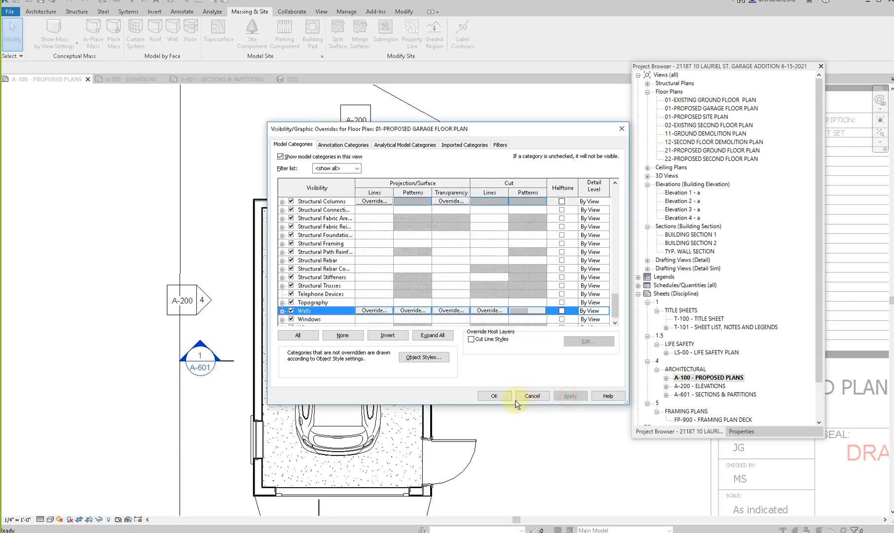
left_click(495, 396)
scroll(447, 385, "down", 2)
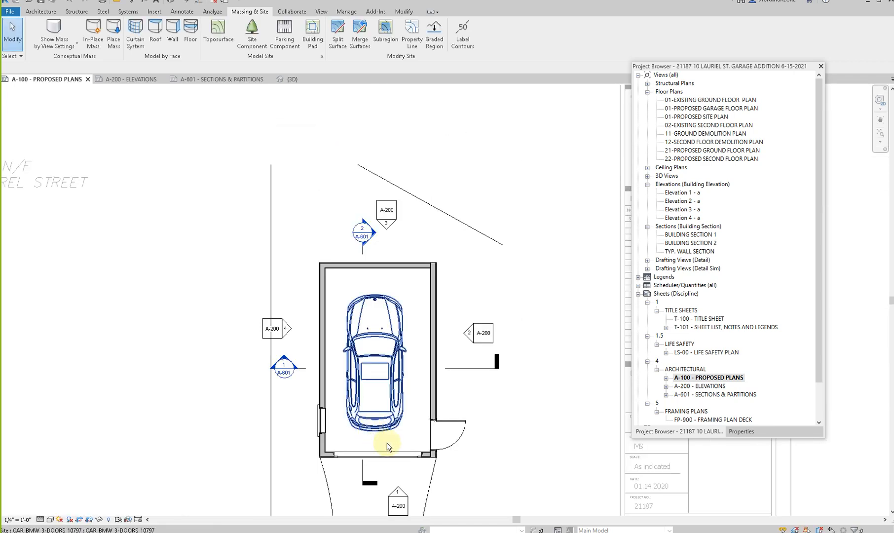
- Shift the side entry door farther from the garage's front corner and tag it without a leader, inside its swing
scroll(446, 446, "up", 3)
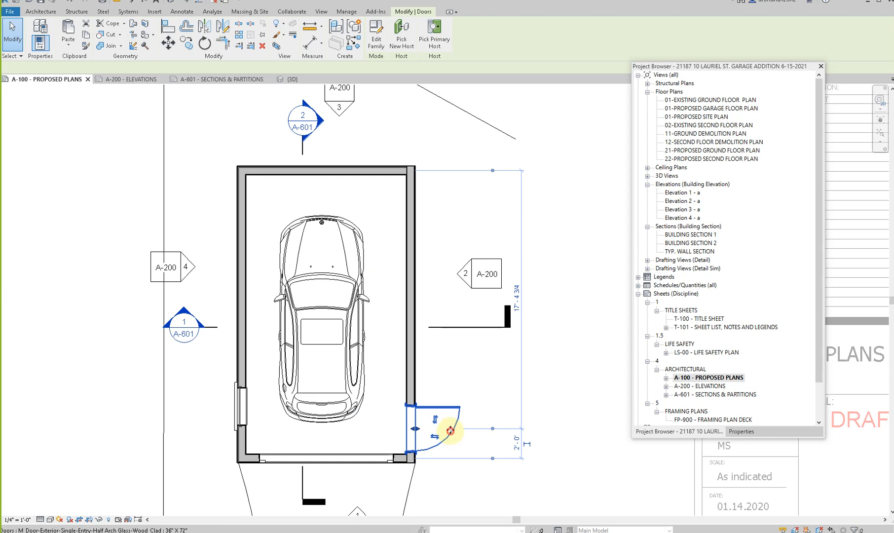
key("Escape")
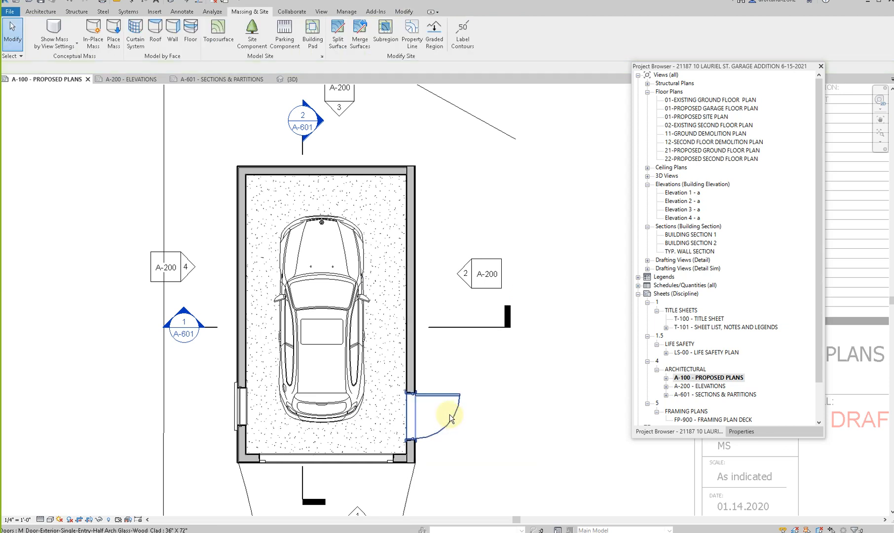
key("t")
key("g")
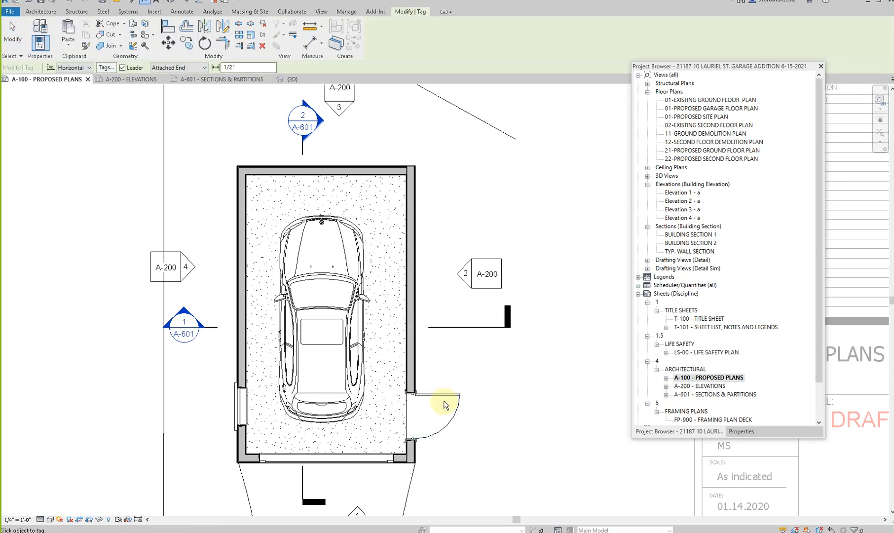
left_click(443, 395)
key("Escape")
left_click(375, 417)
left_click_drag(374, 426, 437, 413)
left_click(119, 68)
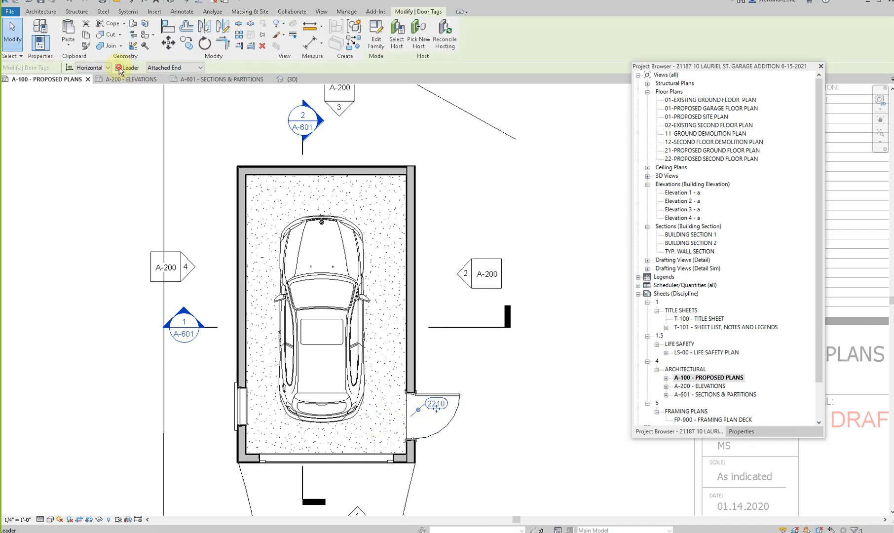
left_click(266, 226)
- Tag the overhead garage door and place its tag without a leader just outside the opening
key("t")
key("g")
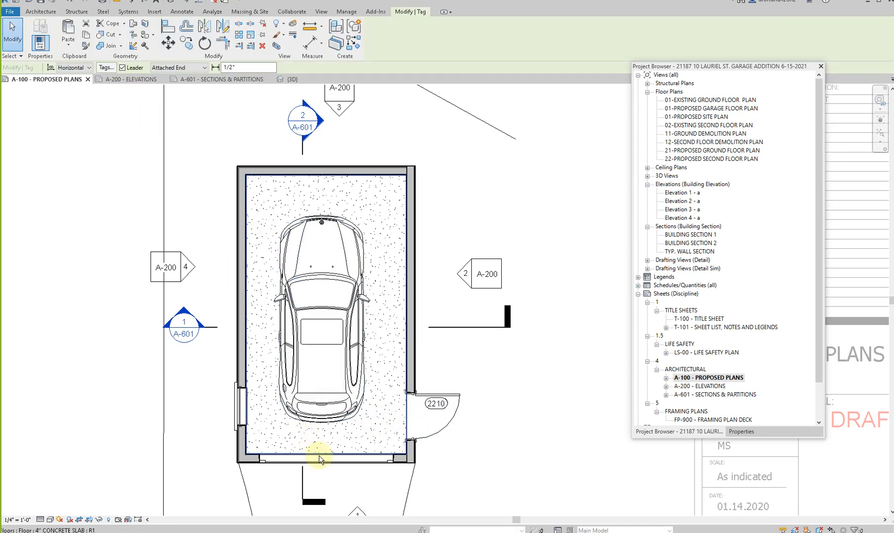
scroll(326, 442, "up", 2)
scroll(328, 438, "up", 1)
key("Escape")
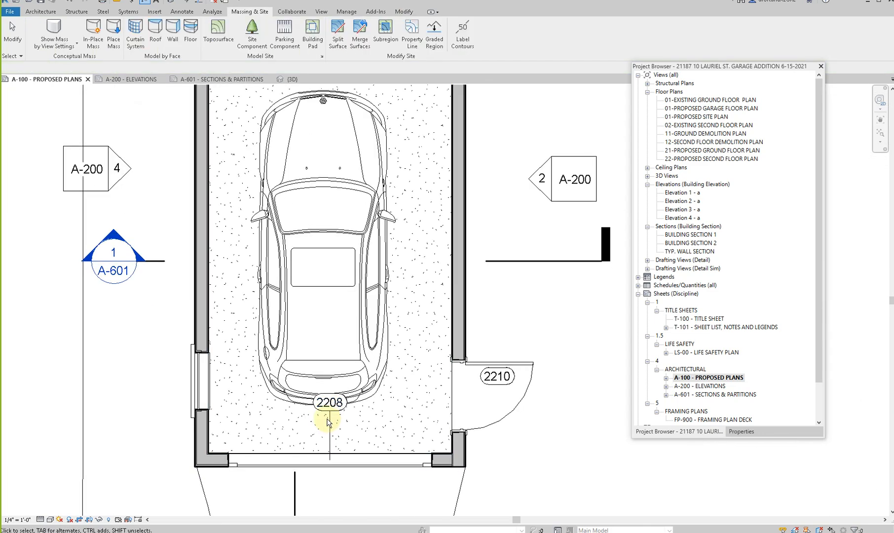
left_click(329, 411)
left_click_drag(329, 483, 329, 487)
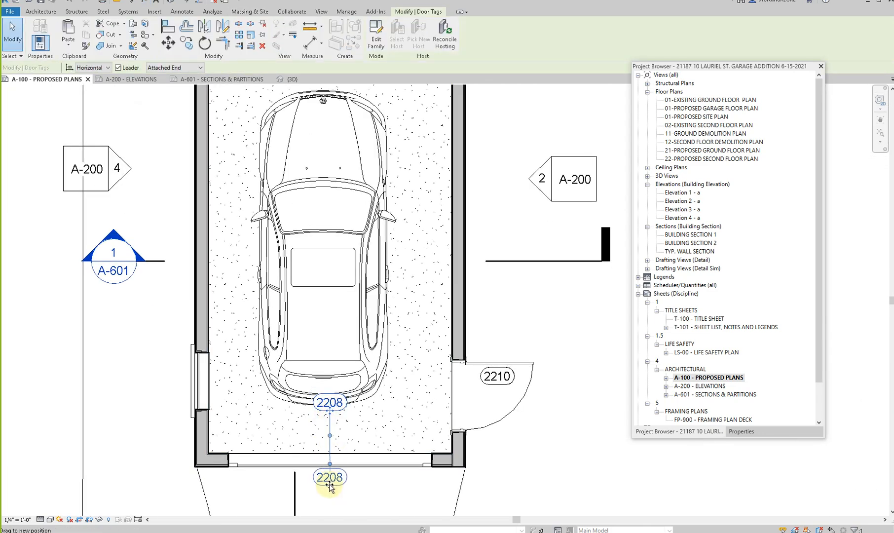
left_click(126, 69)
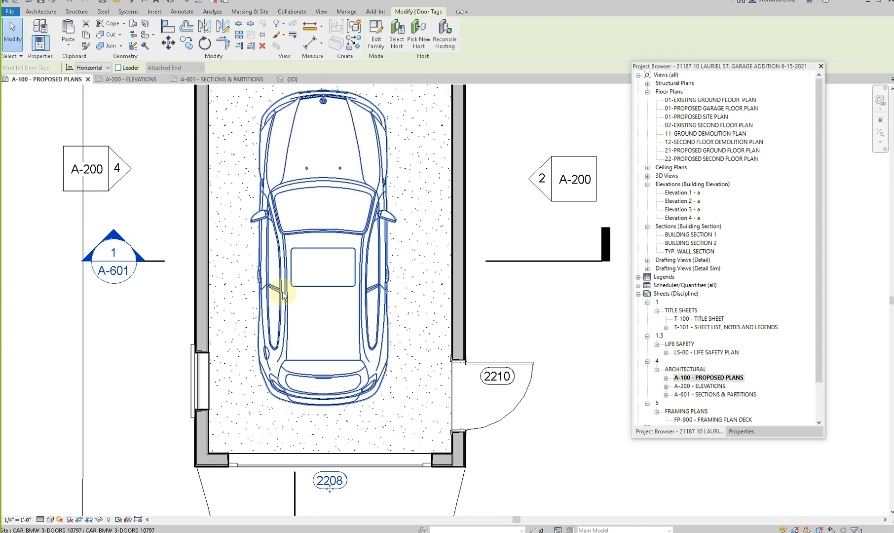
scroll(276, 289, "down", 2)
key("Escape")
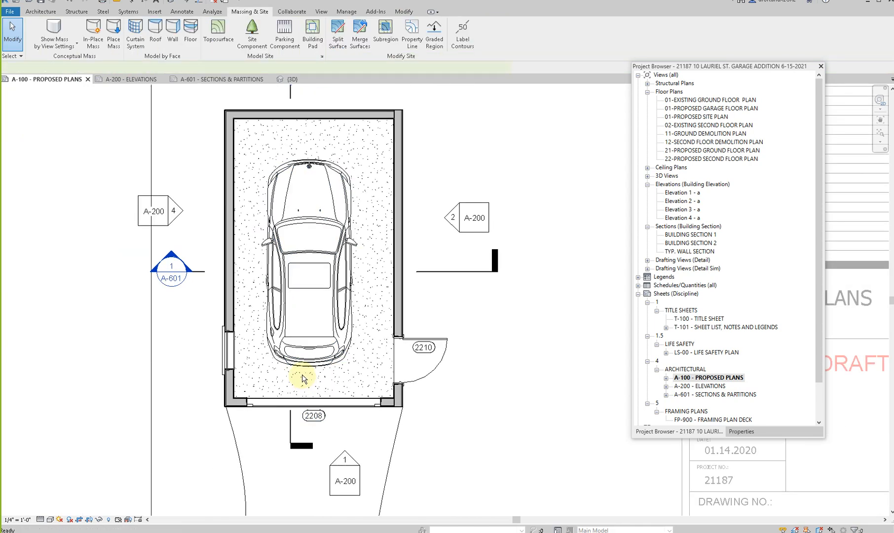
- Place a tagged room in the garage between the car and the rear wall, named GARAGE and numbered 01
key("r")
key("m")
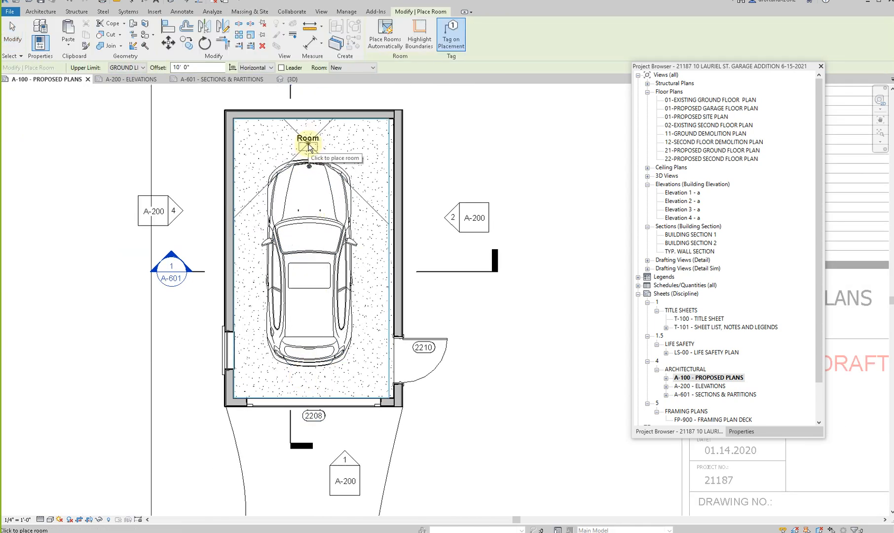
left_click(308, 146)
key("Escape")
double_click(311, 137)
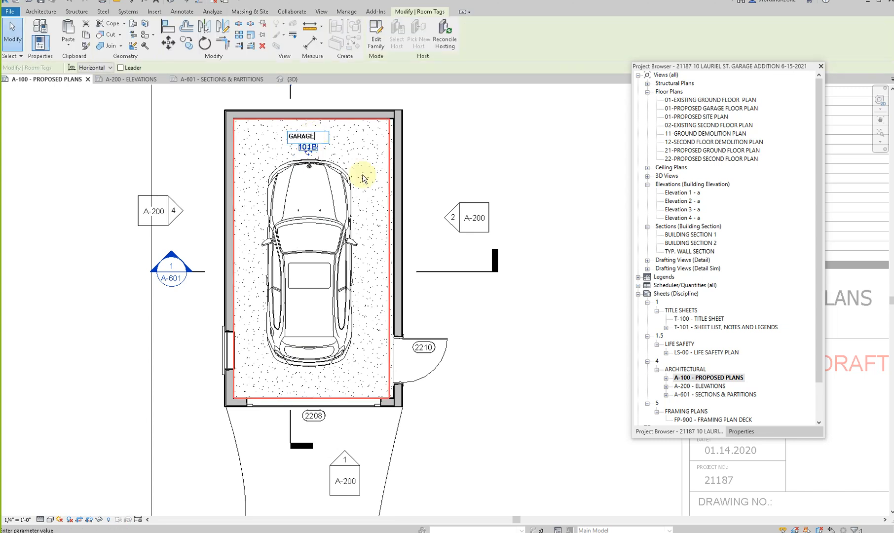
type("GARAGE")
left_click(373, 157)
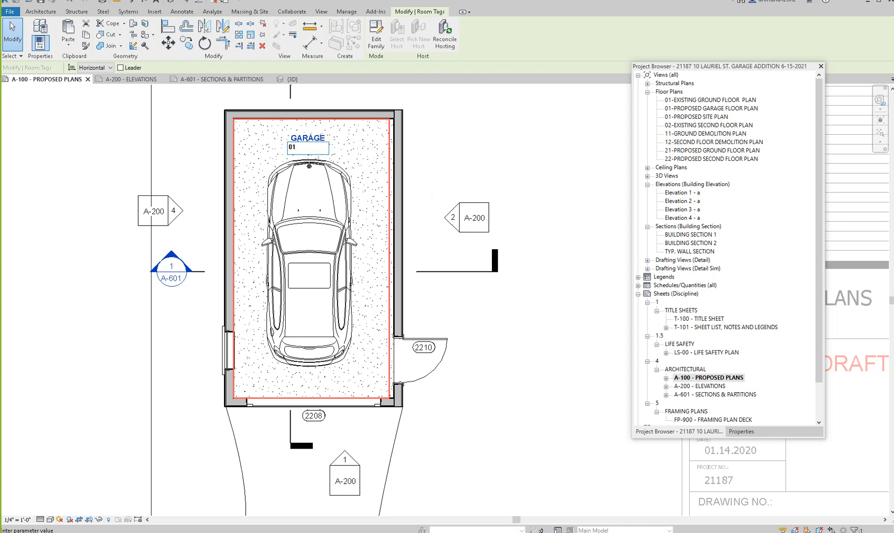
left_click(443, 172)
- Renumber the overhead garage door as 01A and the side entry door as 01B through their tags
left_click(315, 418)
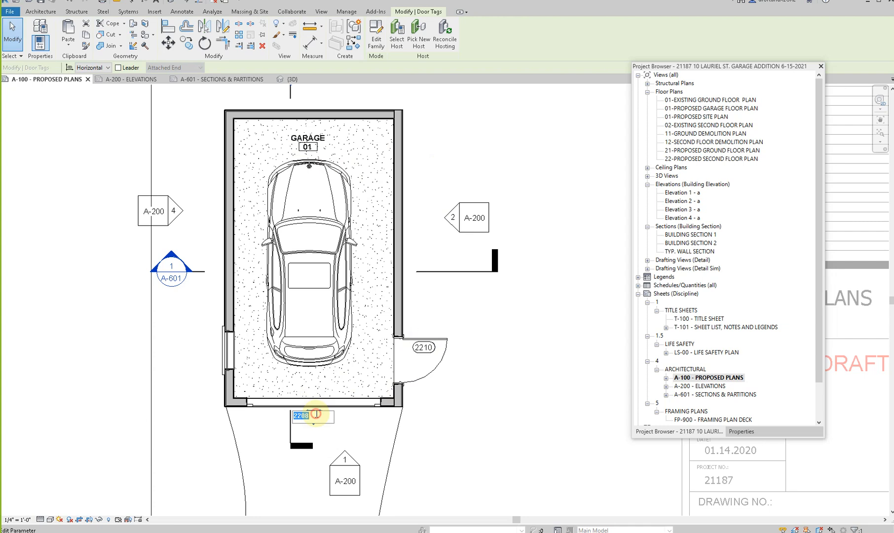
left_click(471, 417)
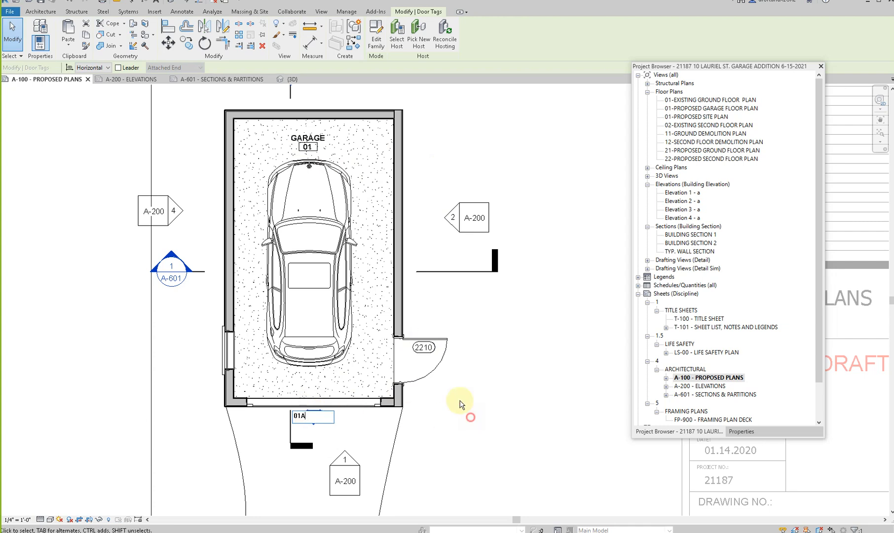
left_click(429, 348)
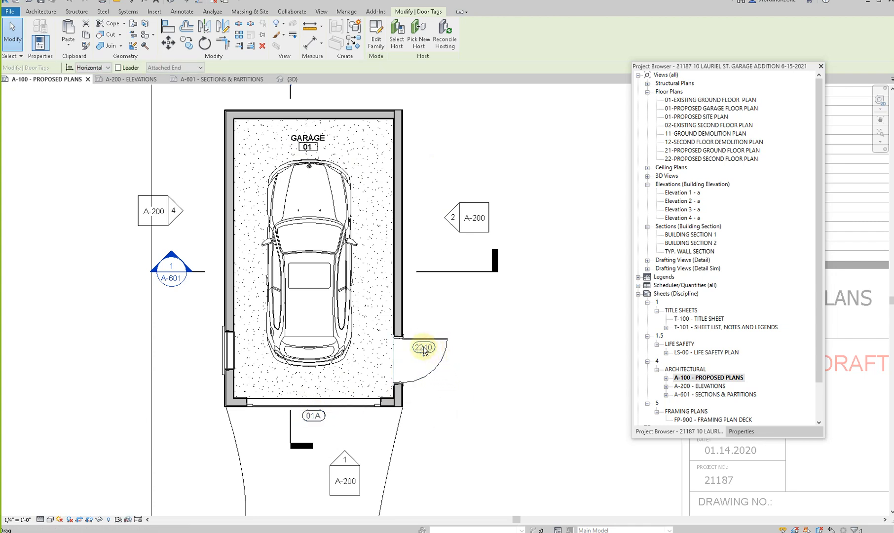
scroll(425, 348, "up", 2)
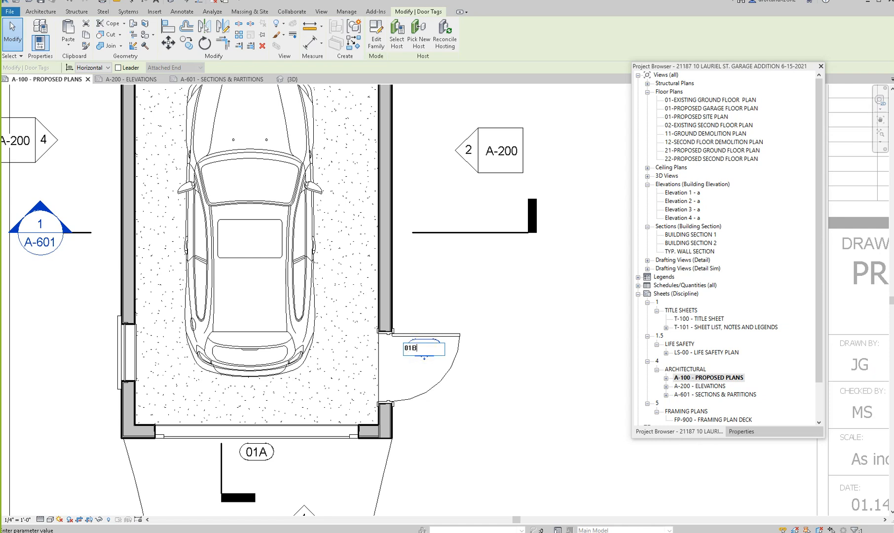
left_click(492, 292)
scroll(490, 291, "down", 2)
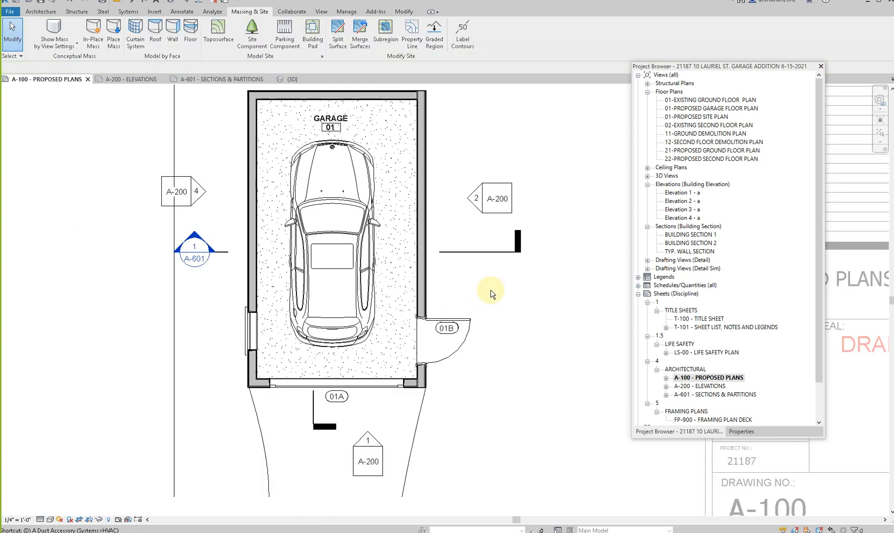
- Add an aligned dimension for the garage's width between the inner stud faces of the side walls, placed beyond the rear wall
key("i")
scroll(426, 305, "up", 5)
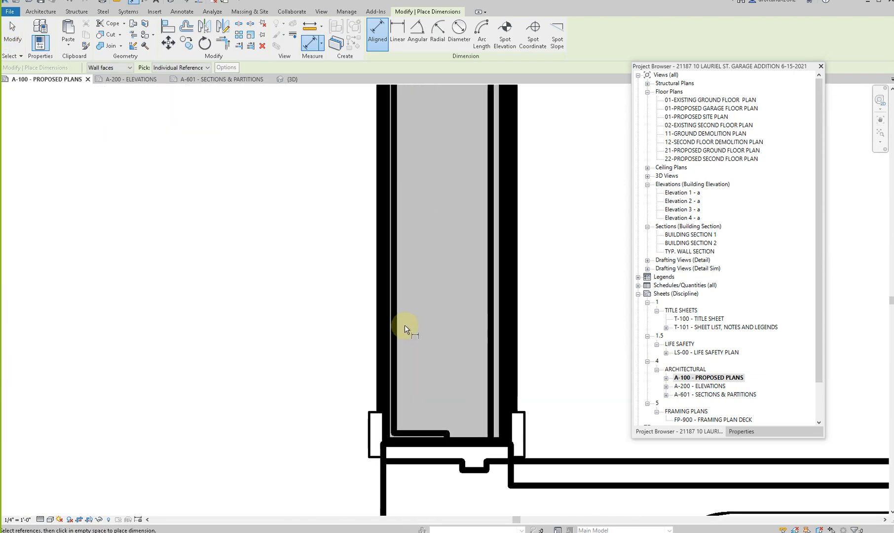
scroll(408, 331, "up", 1)
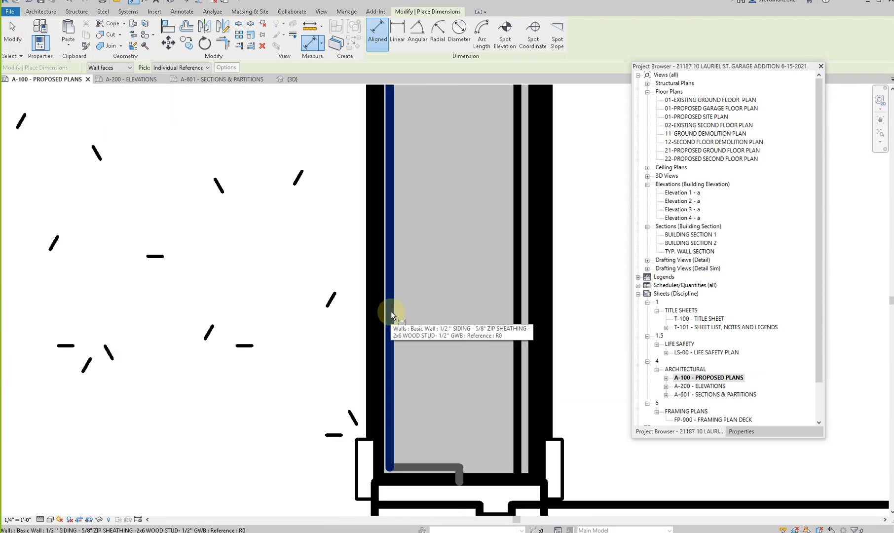
scroll(390, 311, "down", 6)
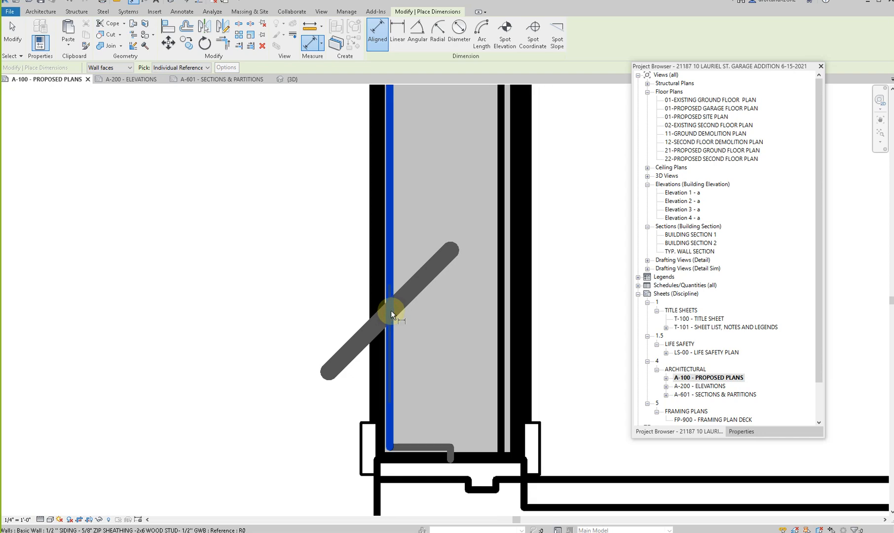
middle_click_drag(356, 196, 401, 514)
scroll(173, 396, "up", 3)
scroll(219, 330, "up", 2)
left_click(182, 327)
scroll(182, 325, "down", 3)
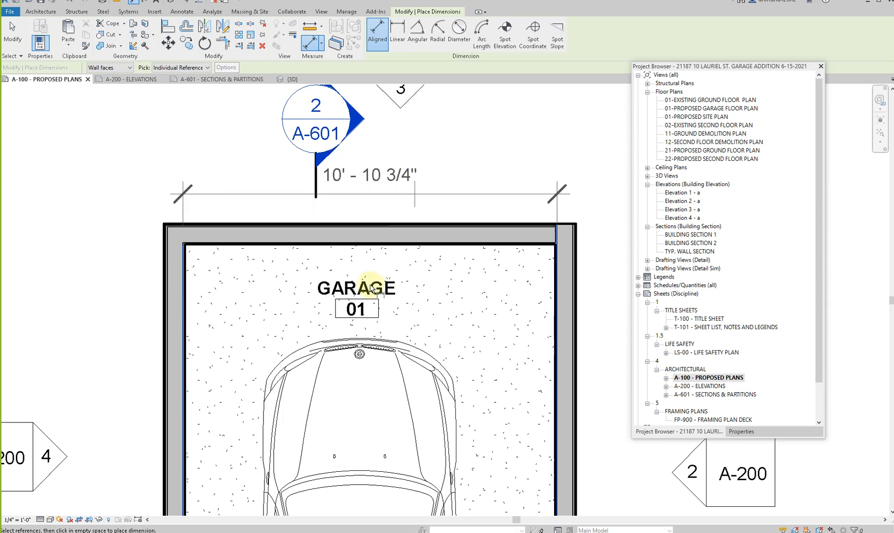
middle_click_drag(383, 214, 386, 410)
scroll(341, 306, "down", 2)
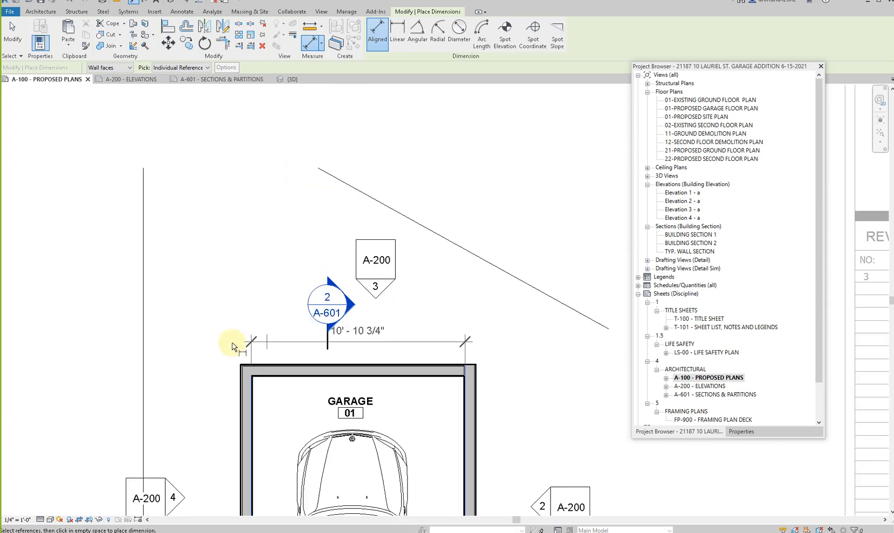
scroll(254, 235, "down", 3)
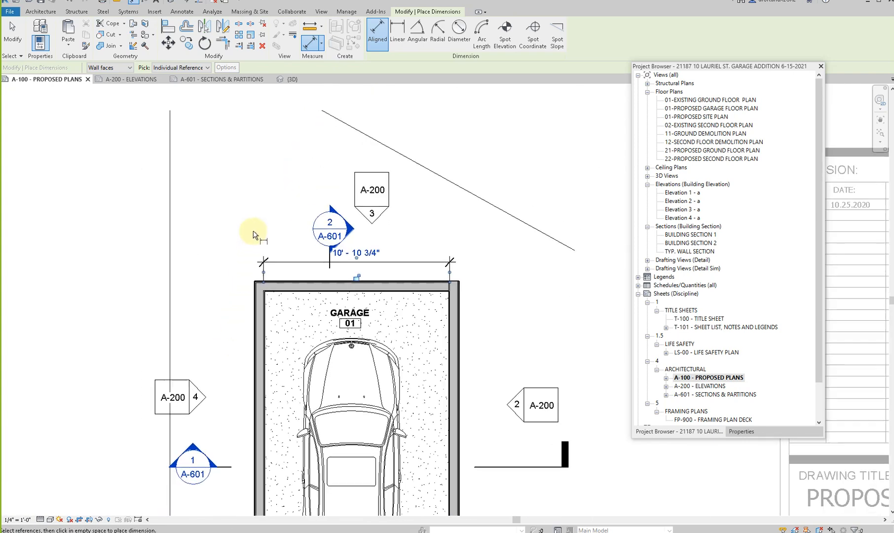
- Abandon a garage length dimension started at the rear wall's inner stud face and delete the interior width dimension
scroll(366, 255, "up", 5)
scroll(367, 255, "up", 2)
left_click(374, 257)
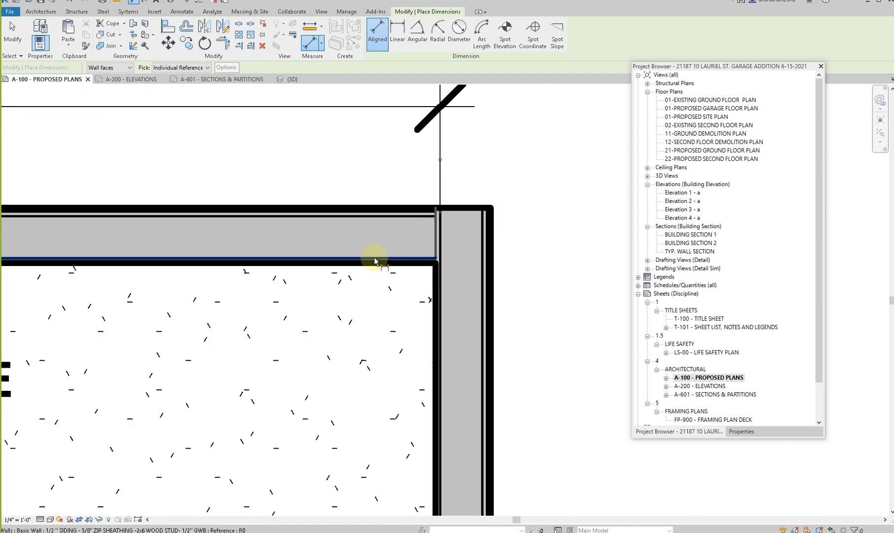
scroll(375, 249, "down", 3)
scroll(374, 248, "down", 4)
scroll(375, 460, "up", 5)
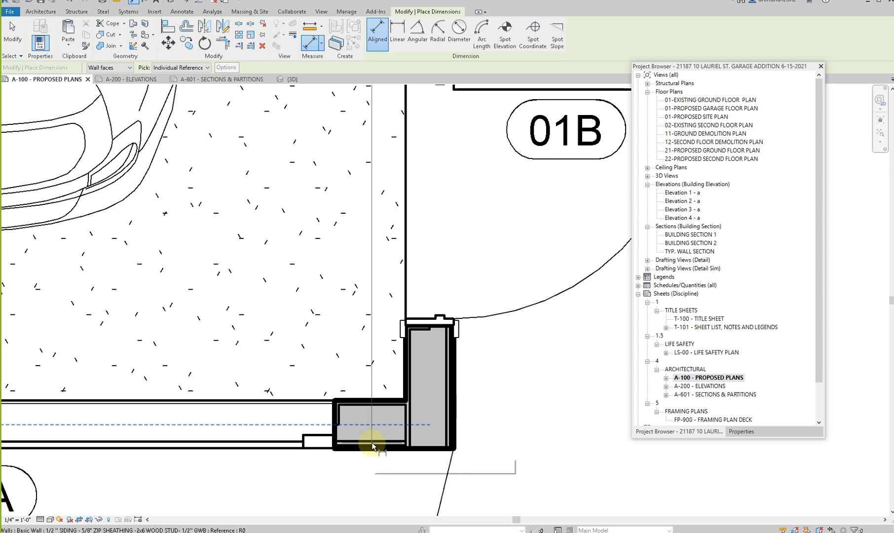
scroll(372, 442, "down", 5)
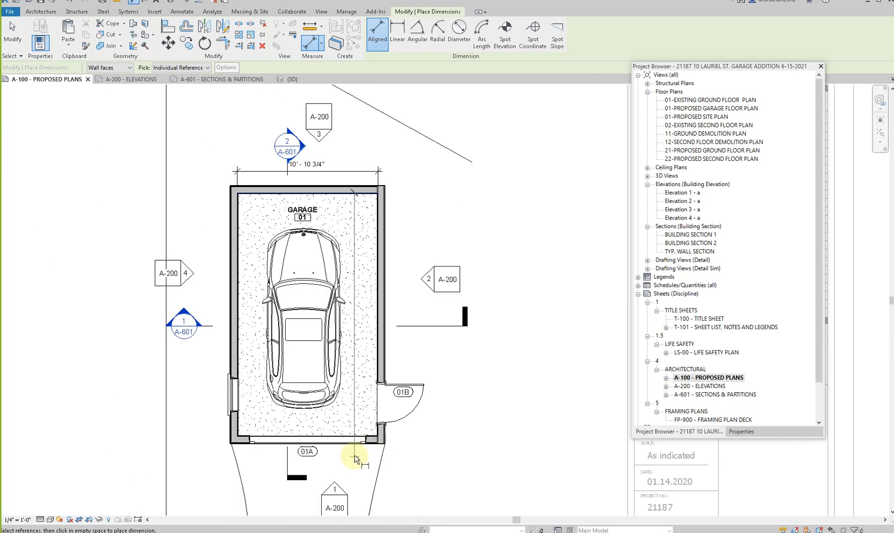
scroll(371, 441, "up", 5)
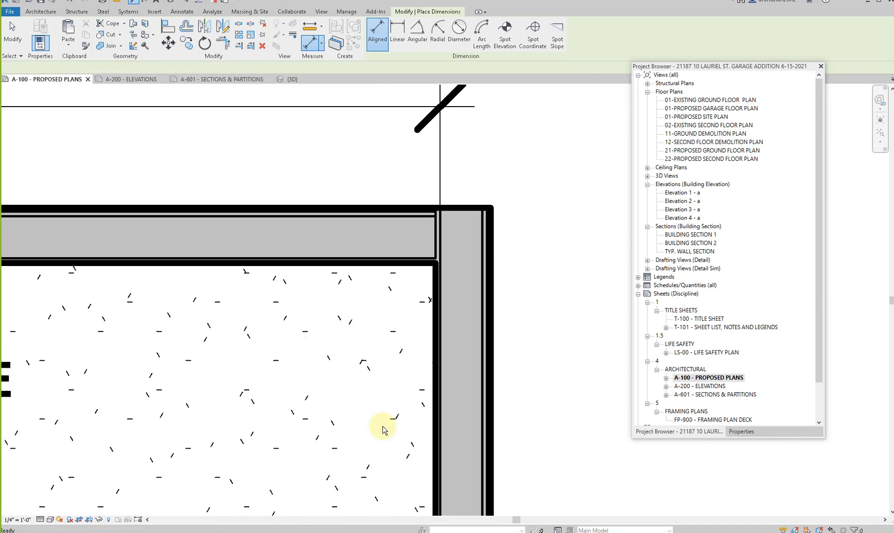
scroll(379, 425, "down", 2)
key("Escape")
left_click(338, 243)
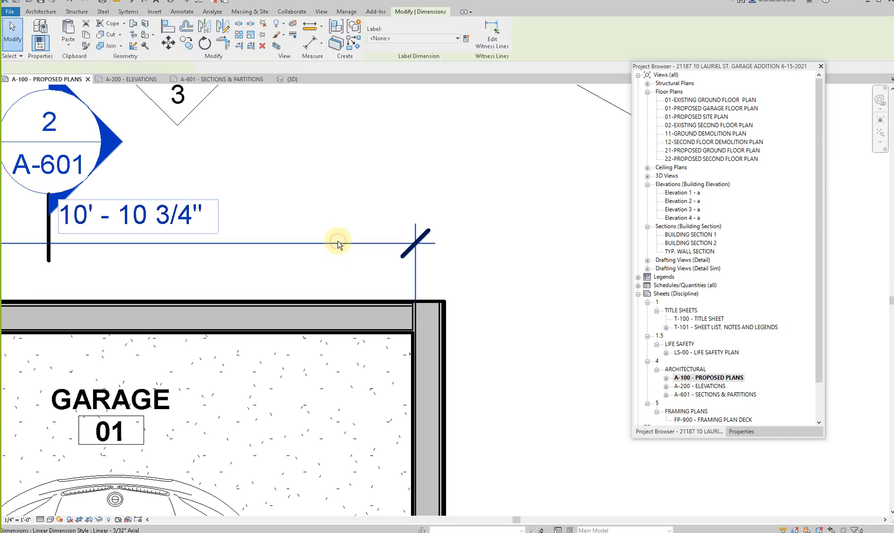
key("Delete")
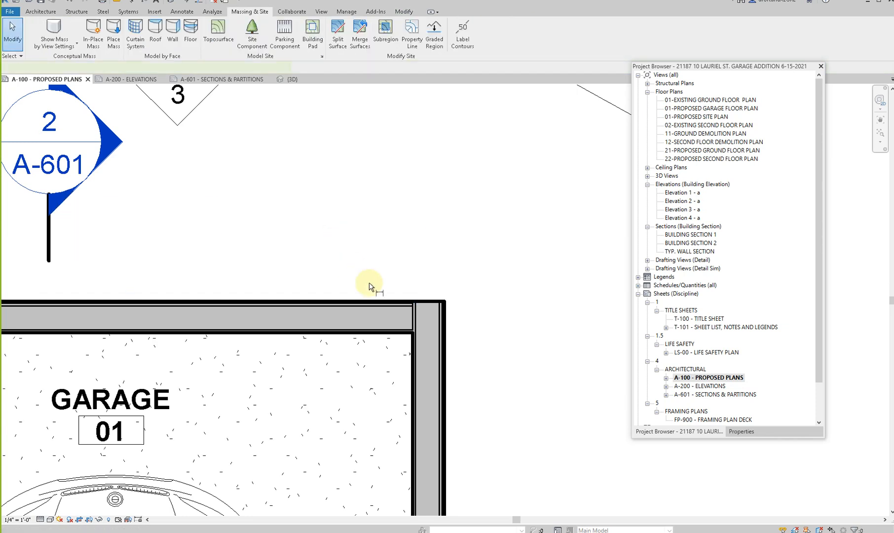
- Add an aligned dimension for the garage's width between the outer stud faces of the side walls, placed beyond the rear wall
key("i")
scroll(439, 353, "up", 2)
left_click(440, 353)
scroll(440, 354, "down", 4)
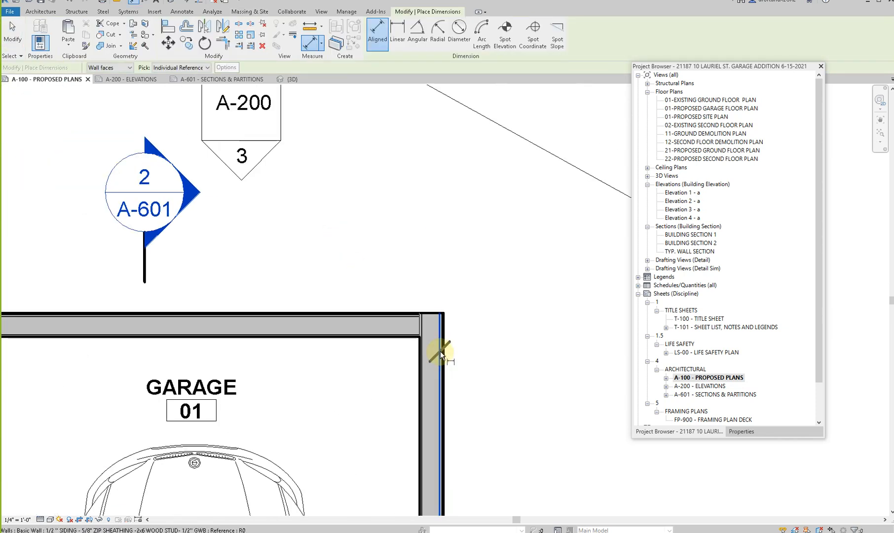
scroll(193, 371, "up", 3)
left_click(181, 371)
scroll(206, 247, "down", 1)
left_click(207, 247)
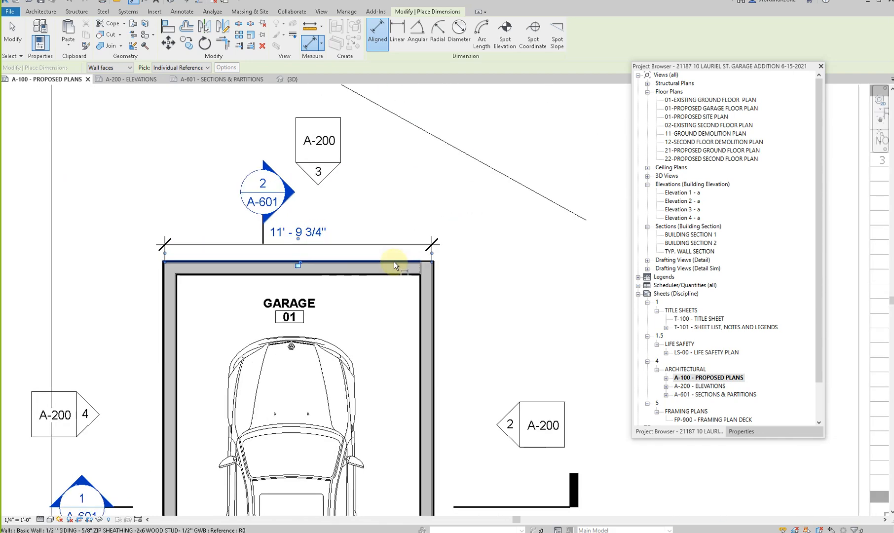
- Add an aligned dimension for the garage's length between the outer stud faces of the rear and front walls, placed beyond the door-side wall
scroll(394, 263, "up", 2)
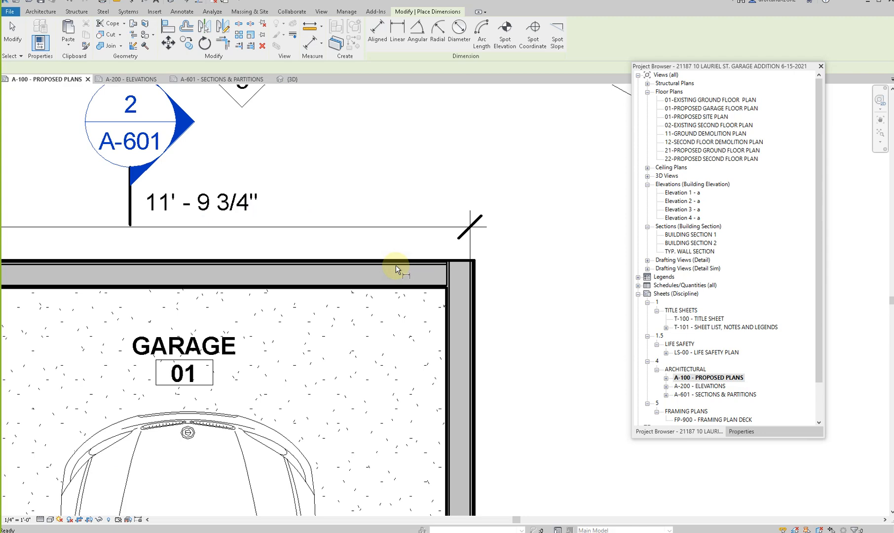
scroll(396, 267, "up", 2)
scroll(398, 275, "down", 3)
scroll(397, 275, "down", 4)
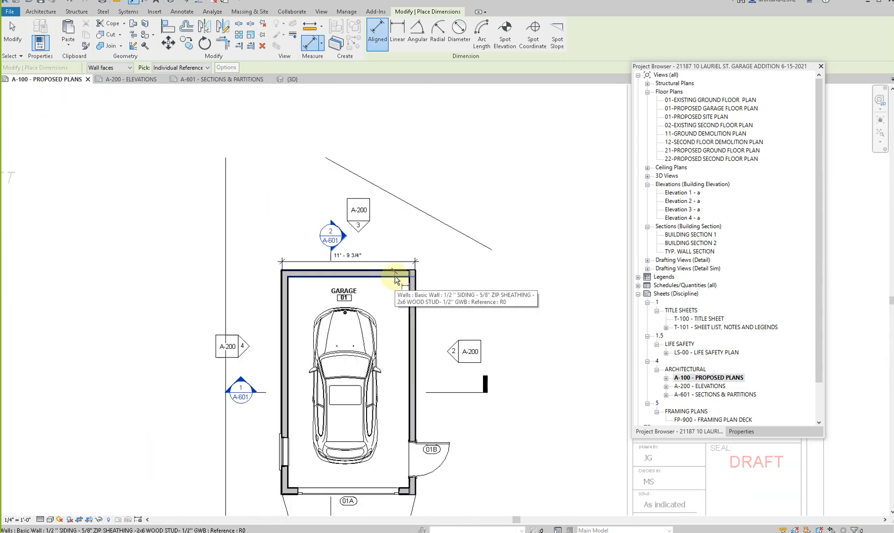
scroll(390, 427, "up", 6)
scroll(417, 425, "down", 2)
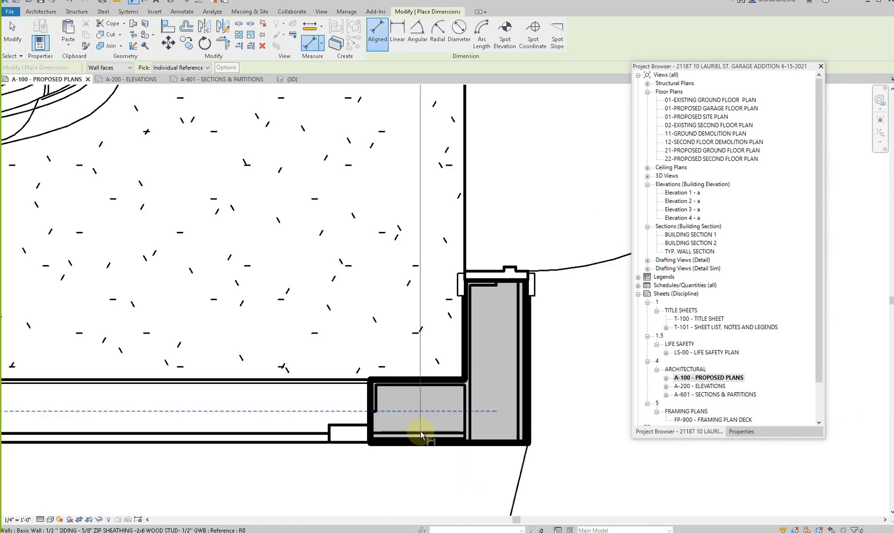
scroll(421, 433, "up", 1)
left_click(422, 434)
scroll(420, 433, "down", 5)
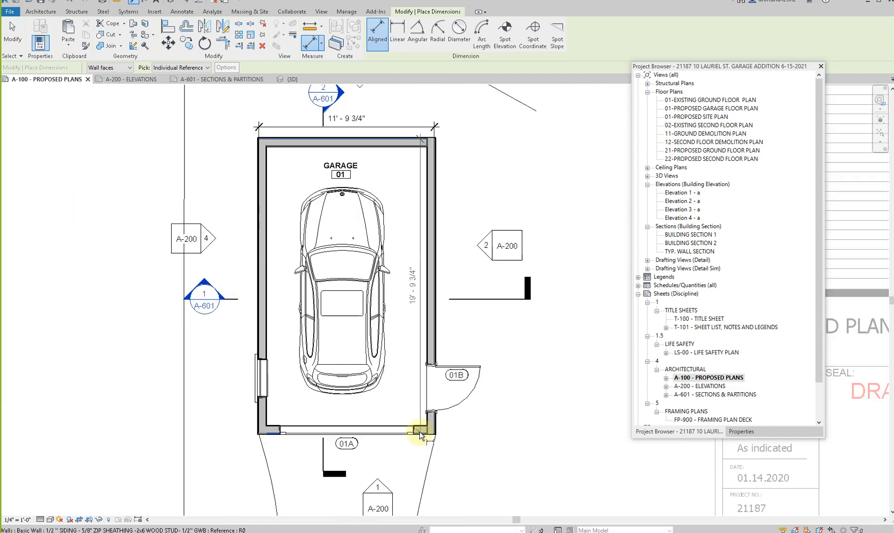
left_click(496, 392)
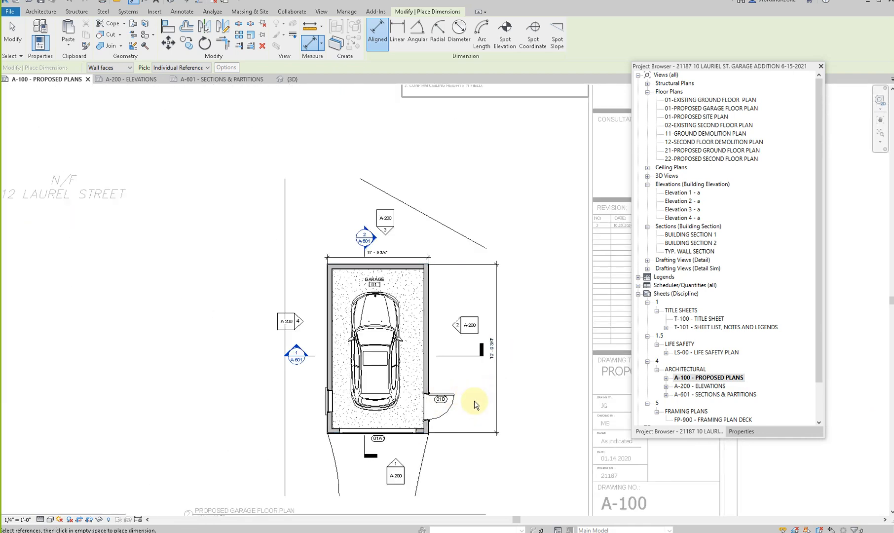
key("Escape")
key("Escape")
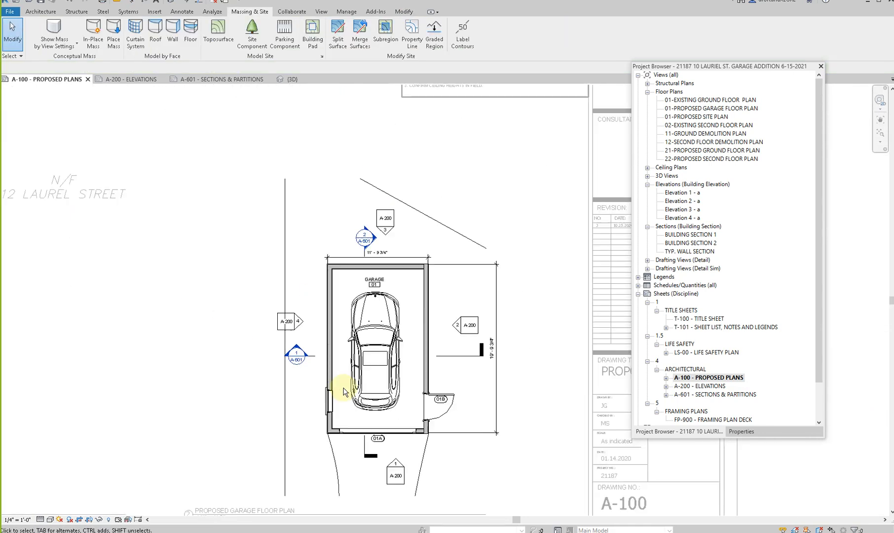
- Copy the window in the side wall opposite door 01B twice toward the rear, spaced about 6' and 5' apart
scroll(344, 392, "down", 1)
left_click(327, 394)
left_click_drag(326, 394, 330, 321)
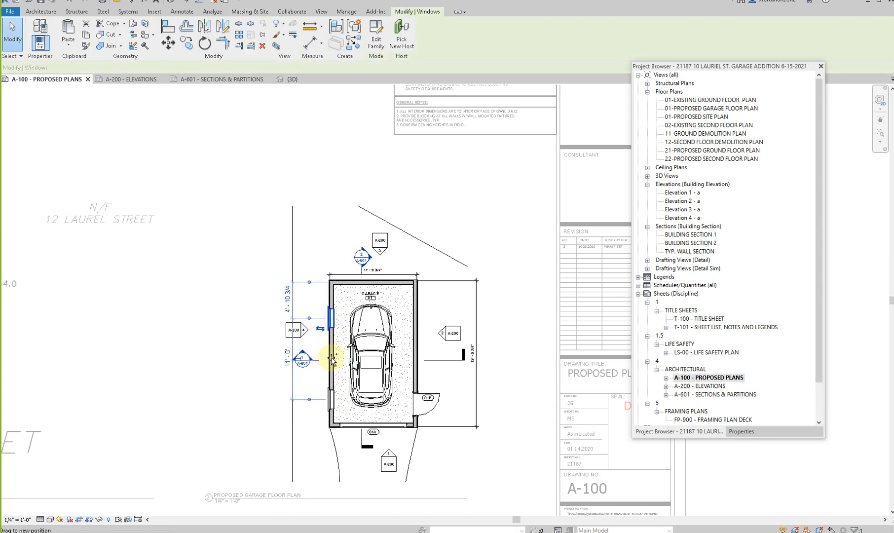
key("Escape")
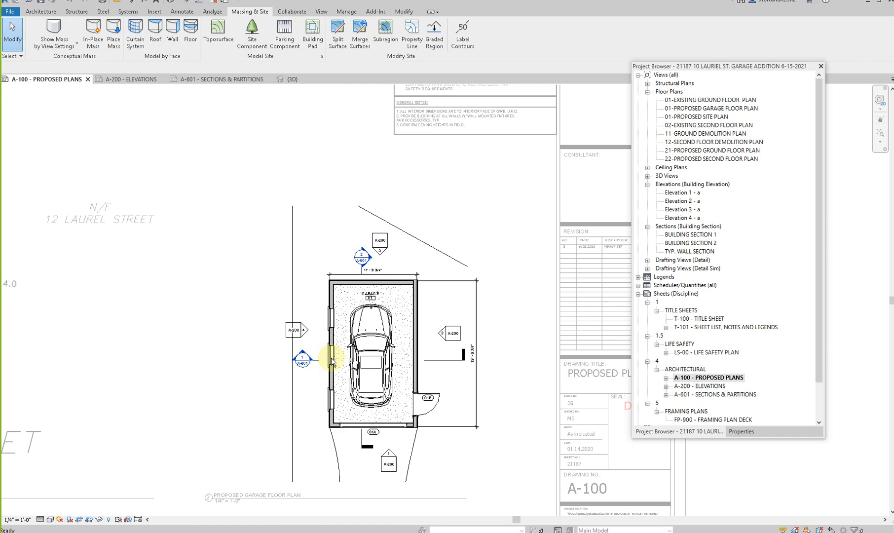
- Add an aligned dimension string from the front wall through the three window centers to the rear wall, placed outside the window wall
key("d")
key("i")
scroll(338, 424, "up", 5)
left_click(317, 369)
scroll(316, 368, "down", 2)
left_click(317, 228)
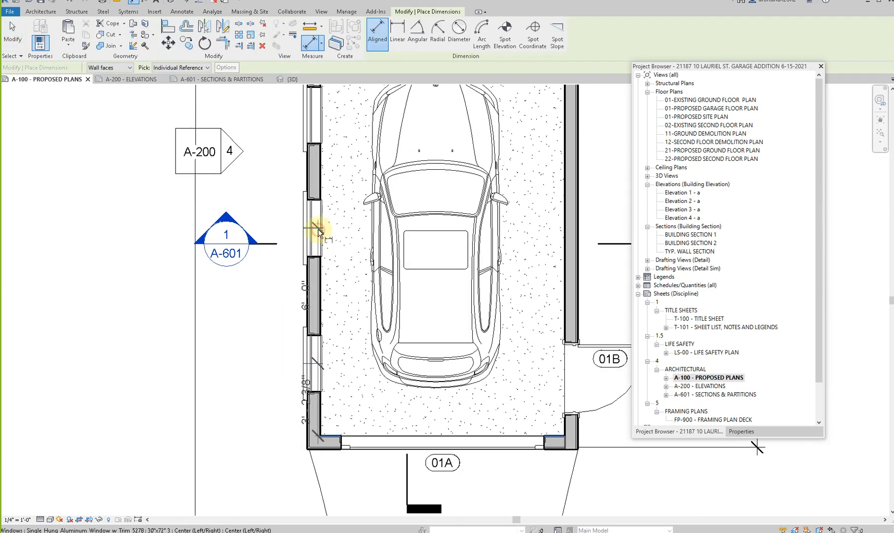
middle_click_drag(313, 166, 321, 336)
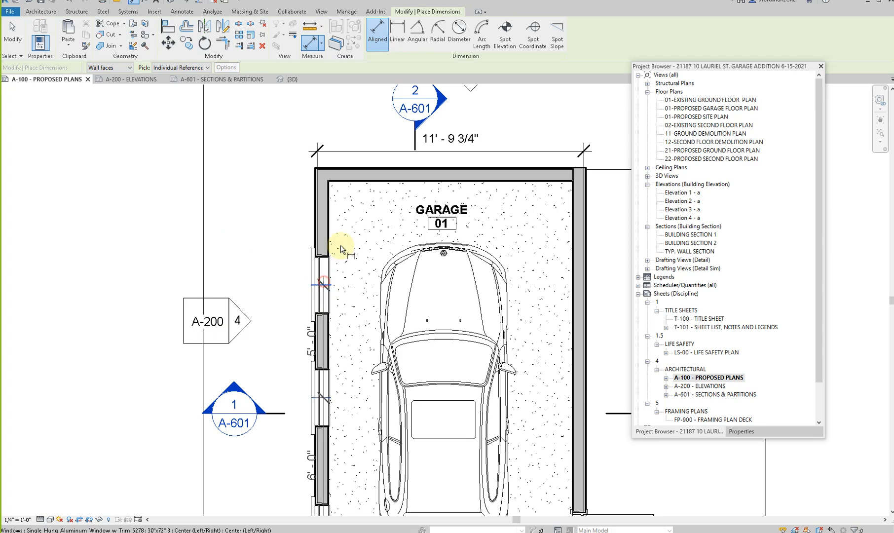
left_click(351, 183)
scroll(309, 220, "down", 2)
left_click(297, 222)
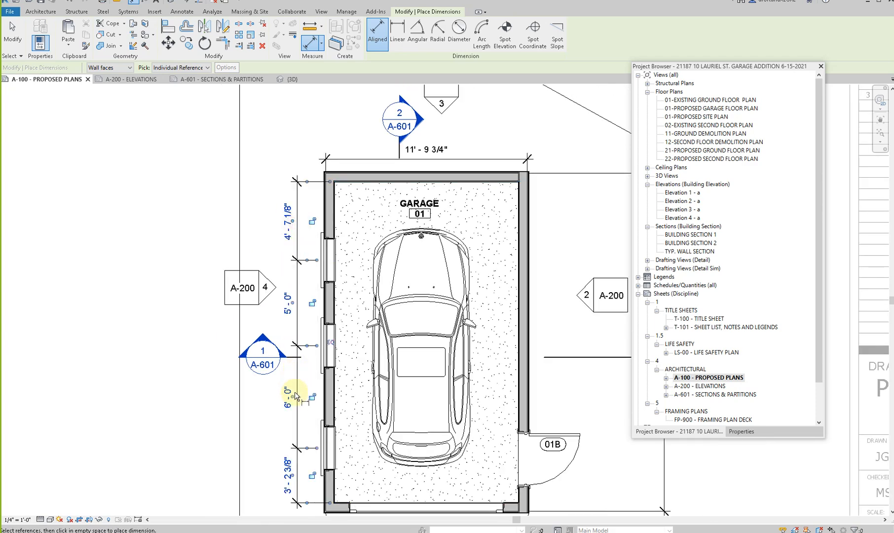
- Apply the EQ constraint to the window dimension string to space the three windows equally
left_click(334, 344)
key("Escape")
key("Escape")
scroll(328, 348, "down", 2)
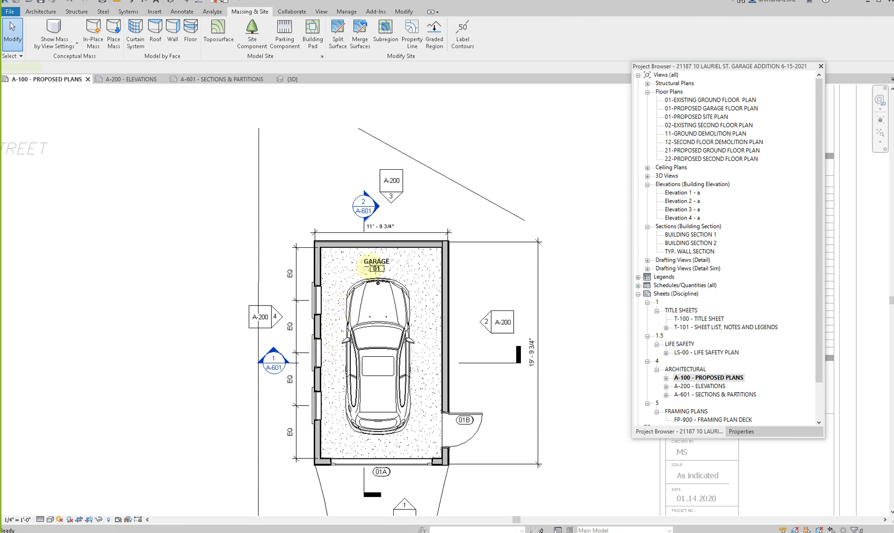
- Draw a detail line lengthwise through the middle of the garage from the rear wall to the front wall
key("d")
key("l")
left_click(381, 241)
left_click(381, 457)
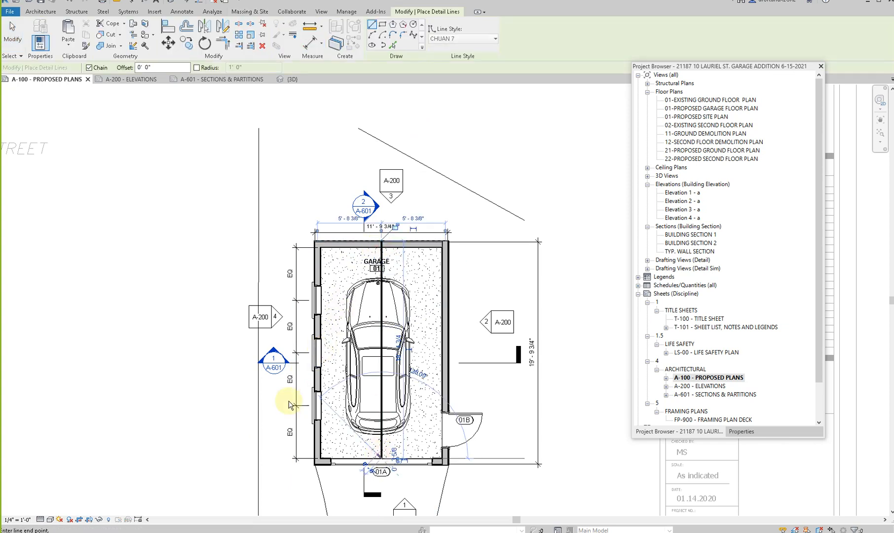
key("Escape")
key("Escape")
left_click(321, 399)
left_click(321, 354, "ctrl")
left_click(322, 298, "ctrl")
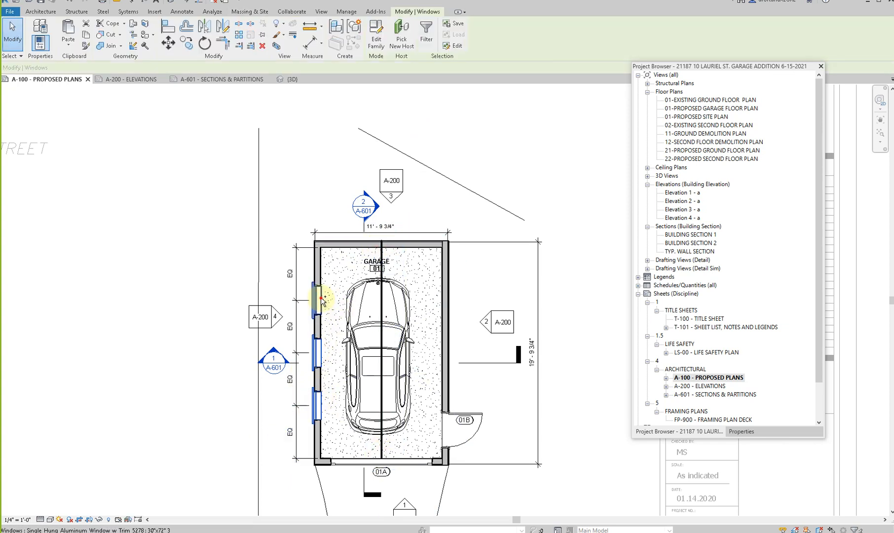
key("m")
key("m")
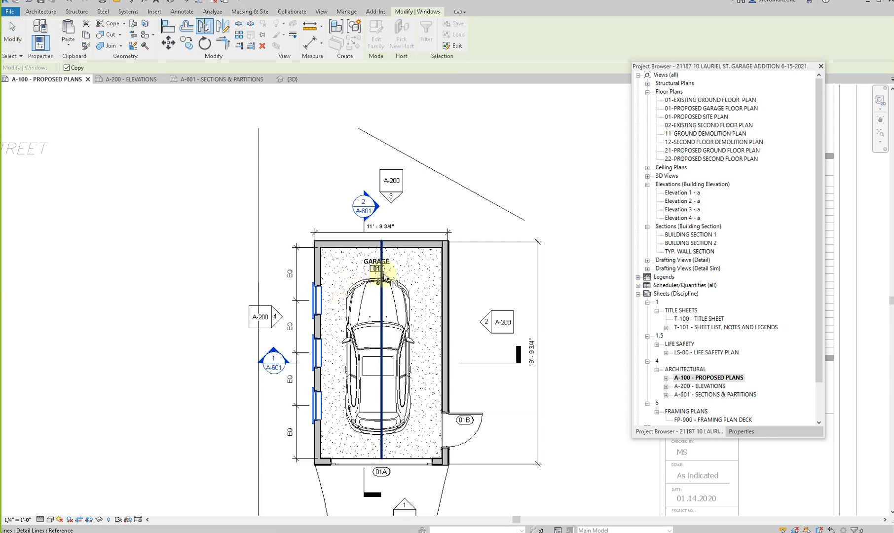
left_click(382, 273)
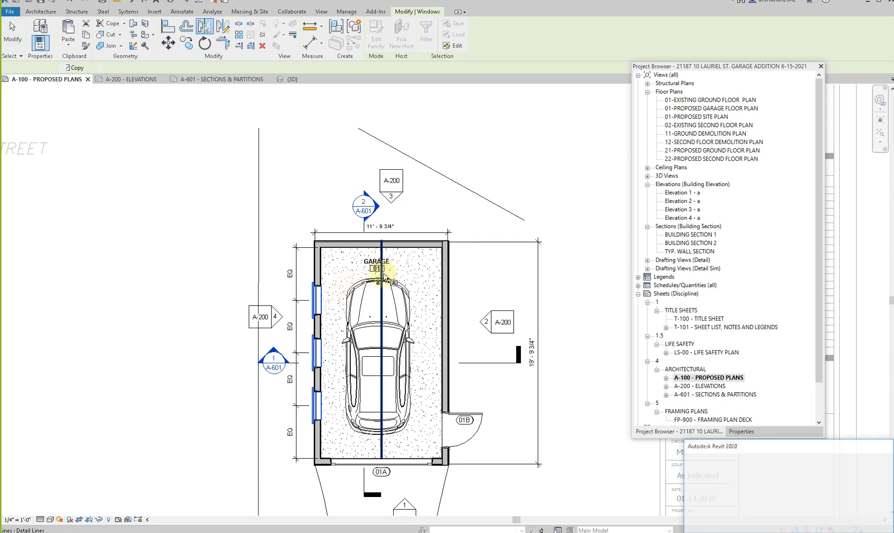
key("Escape")
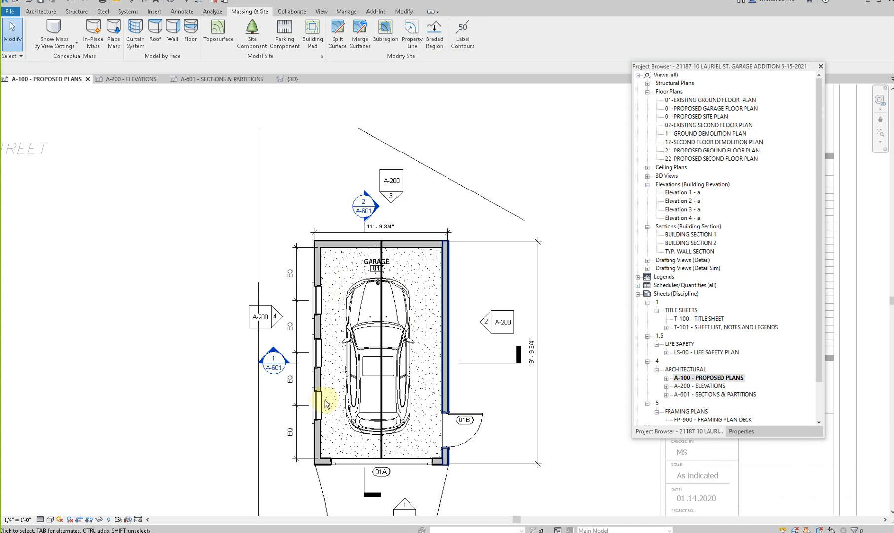
- Mirror the three side-wall windows across the central detail line and delete the copy that overlaps door 01B
left_click(311, 399)
left_click(310, 347, "ctrl")
left_click(319, 301, "ctrl")
key("m")
key("m")
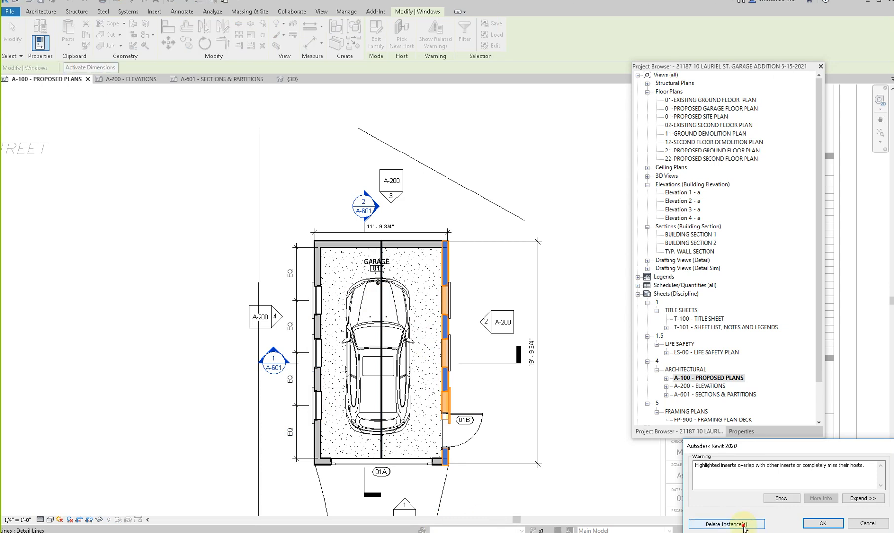
left_click(727, 523)
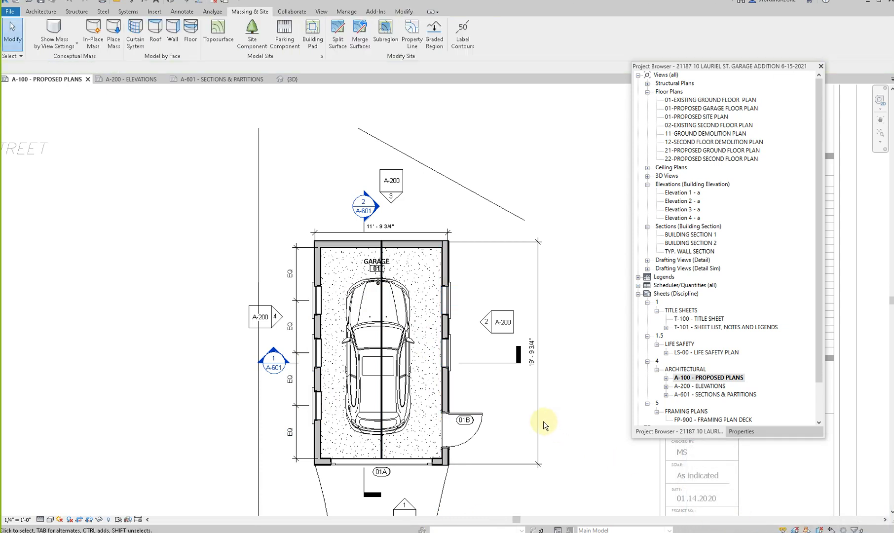
- Align the center of side entry door 01B with the center of the window nearest the front in the opposite wall
key("a")
key("l")
left_click(318, 406)
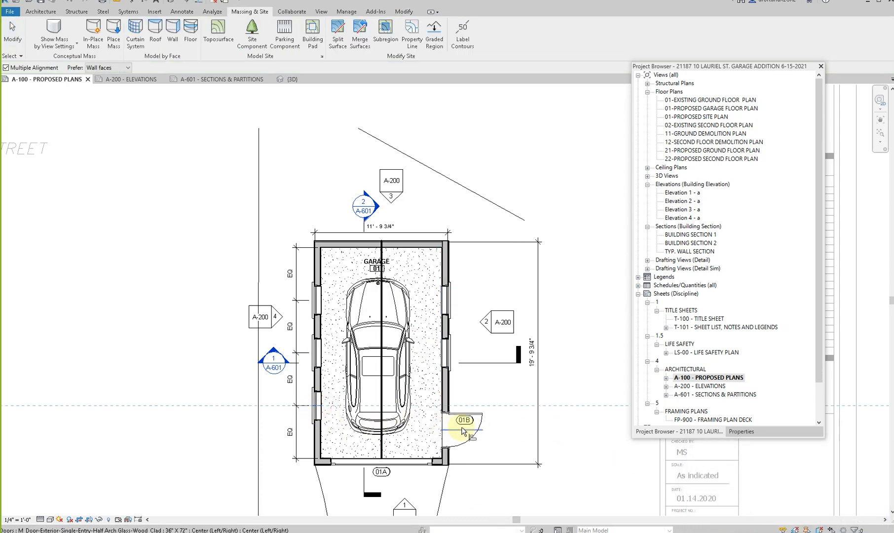
left_click(464, 432)
key("Escape")
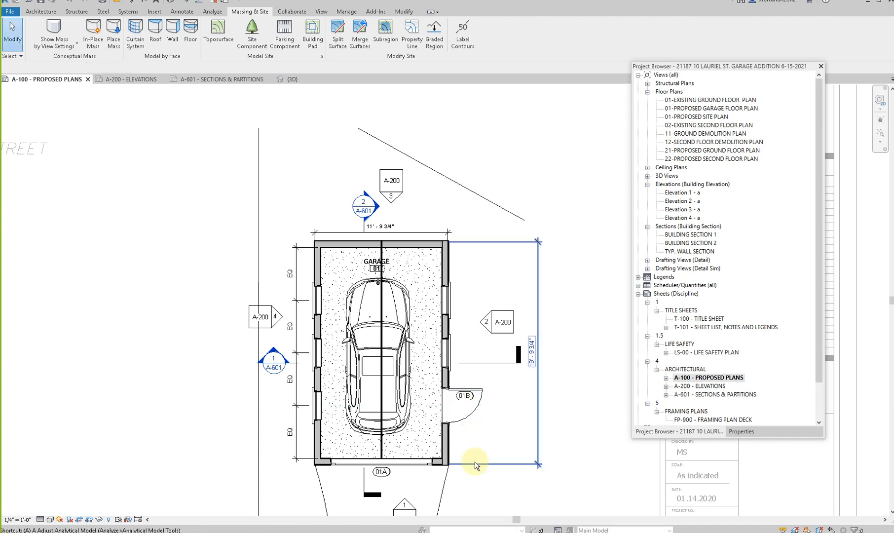
key("a")
key("l")
left_click(317, 405)
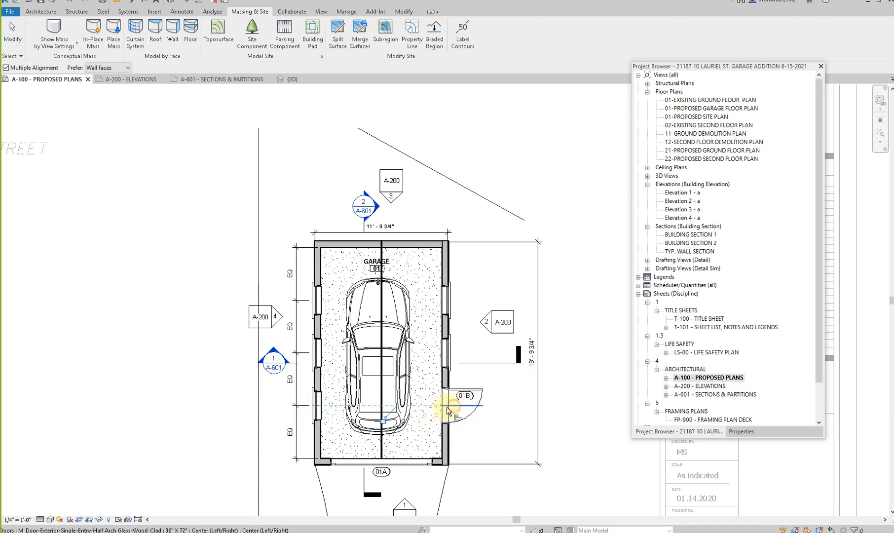
key("Escape")
key("Escape")
- Delete the central detail line from the garage plan
left_click(381, 310)
key("Escape")
scroll(259, 357, "down", 2)
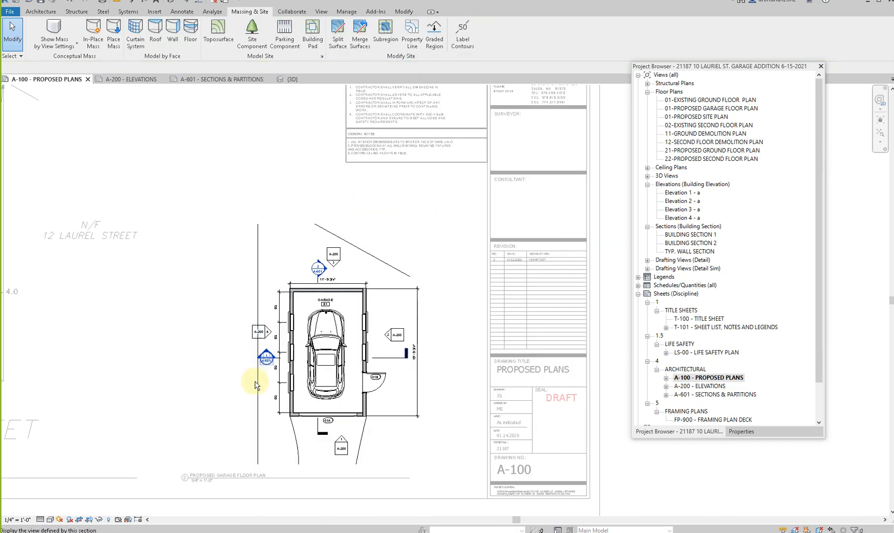
- Hide the topography element in the garage floor plan view and deactivate the viewport to return to the sheet
left_click(255, 385)
right_click(256, 386)
mouse_move(345, 207)
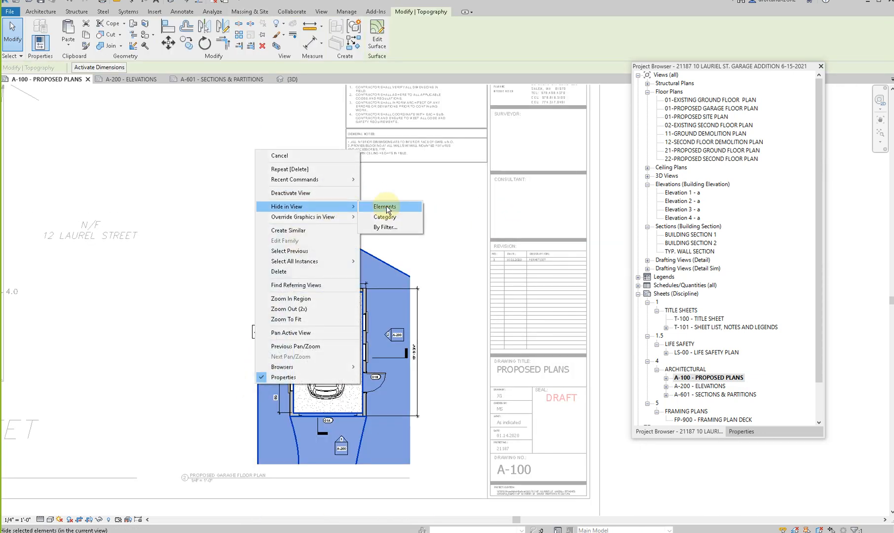
left_click(386, 207)
scroll(390, 420, "down", 1)
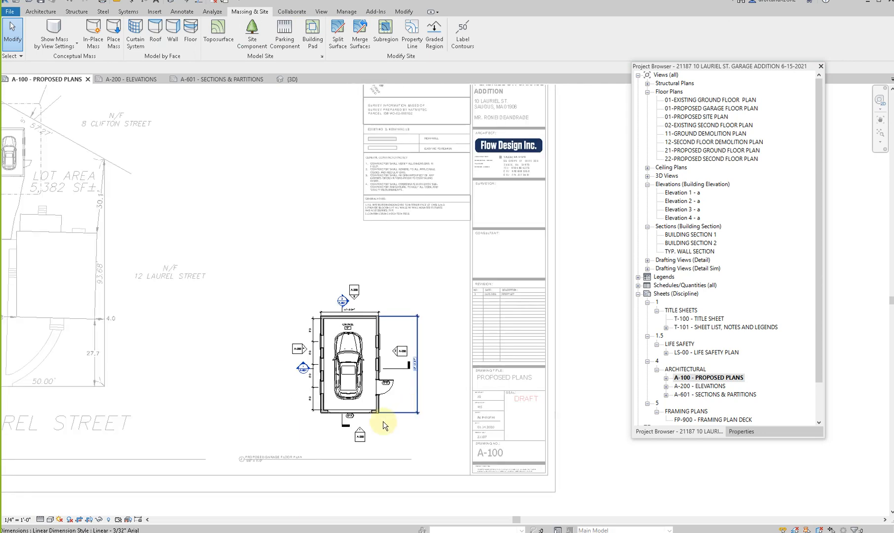
left_click(308, 459)
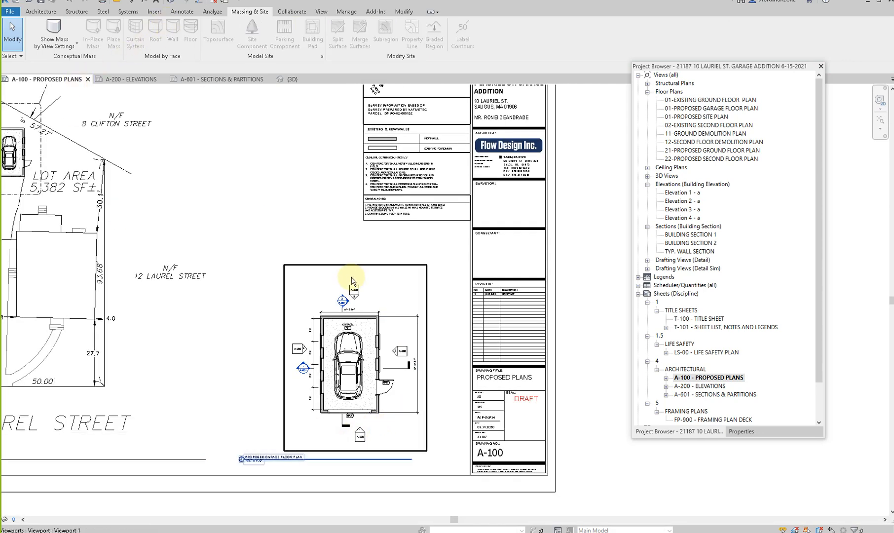
scroll(352, 280, "down", 2)
middle_click_drag(166, 321, 217, 345)
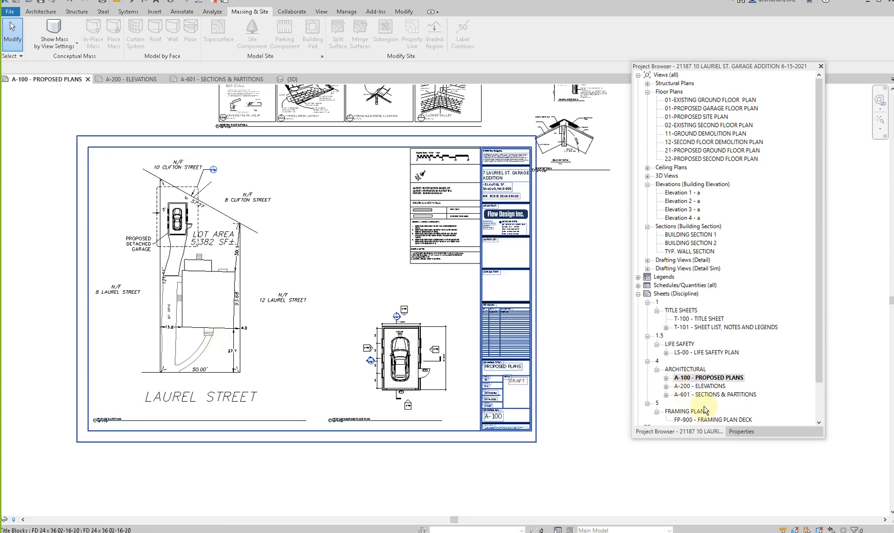
- Open the 22-PROPOSED SECOND FLOOR PLAN view and rename it 22-PROPOSED ROOF PLAN
left_click(694, 160)
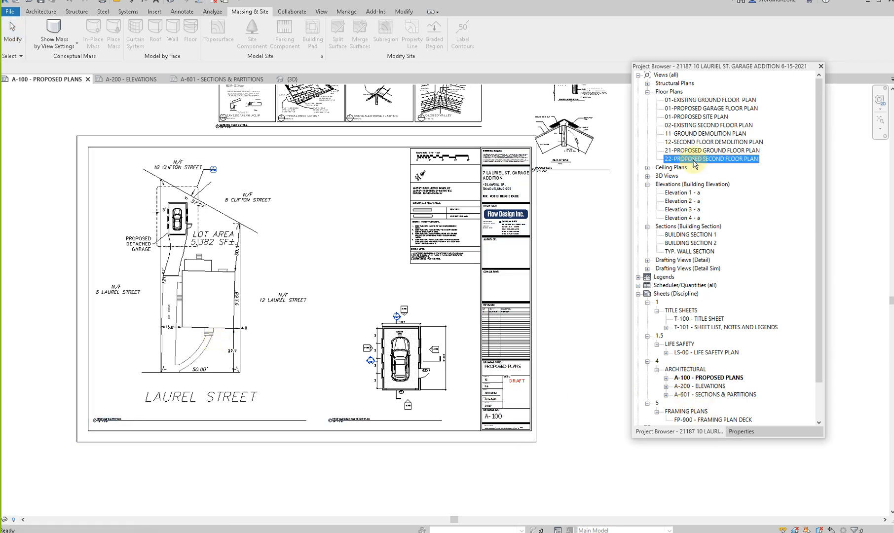
double_click(694, 159)
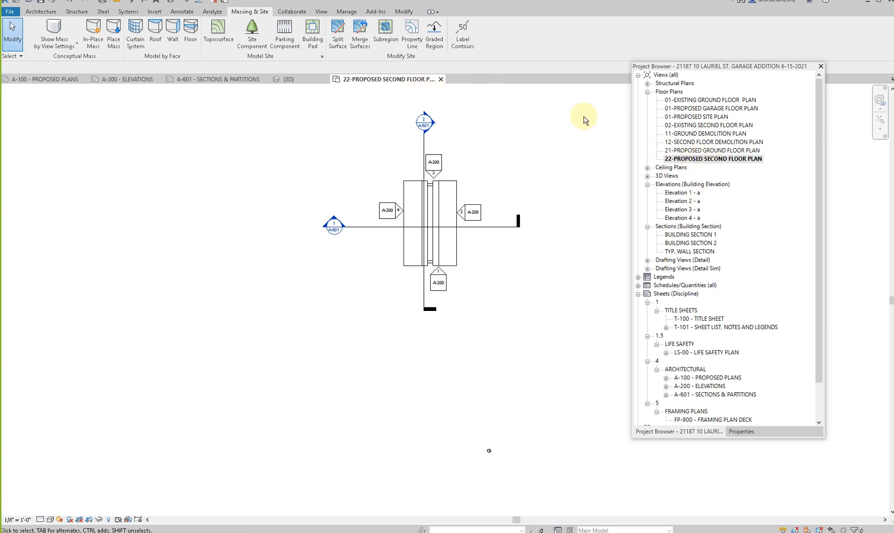
right_click(692, 159)
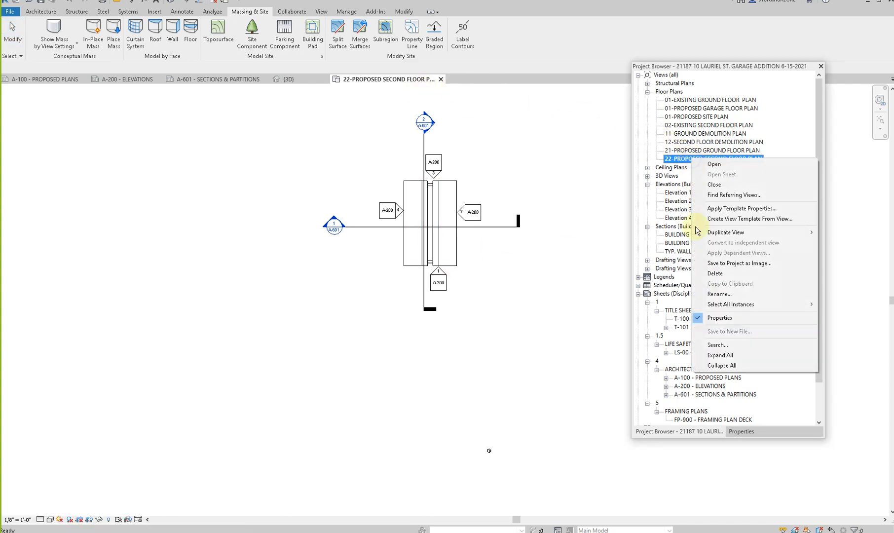
left_click(715, 295)
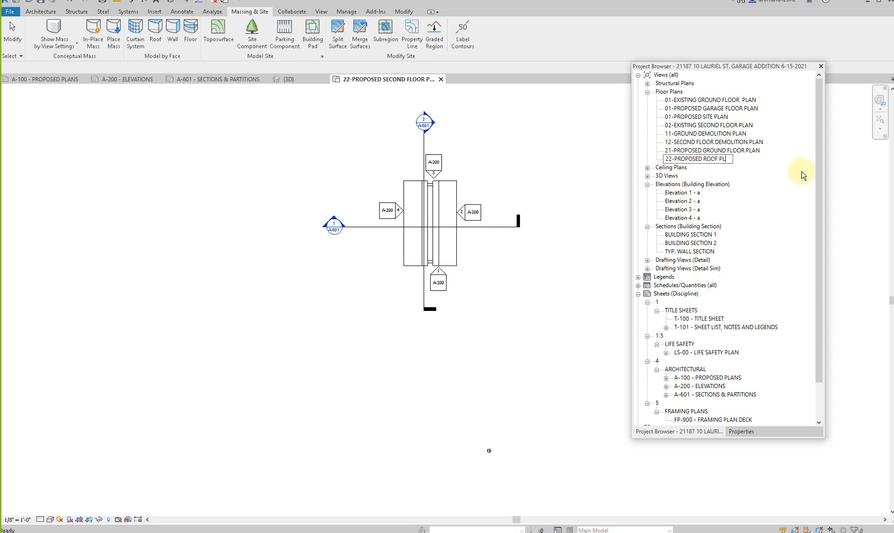
key("Return")
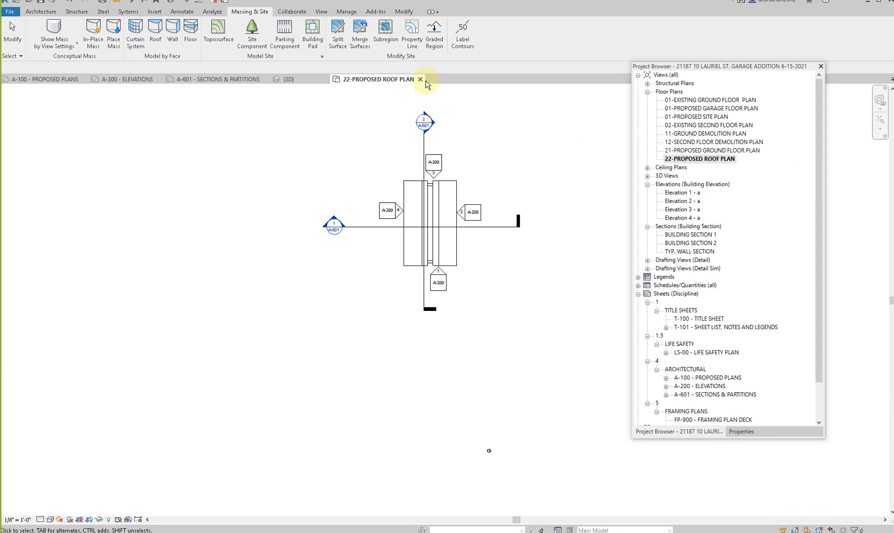
- Show the roof plan's crop region and pull its lower edge up to just below the roof
left_click(80, 520)
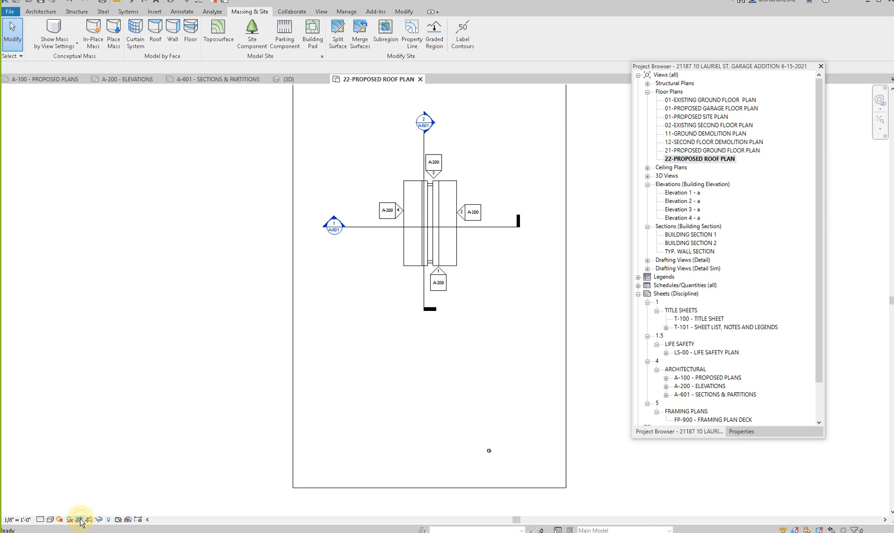
scroll(198, 399, "down", 3)
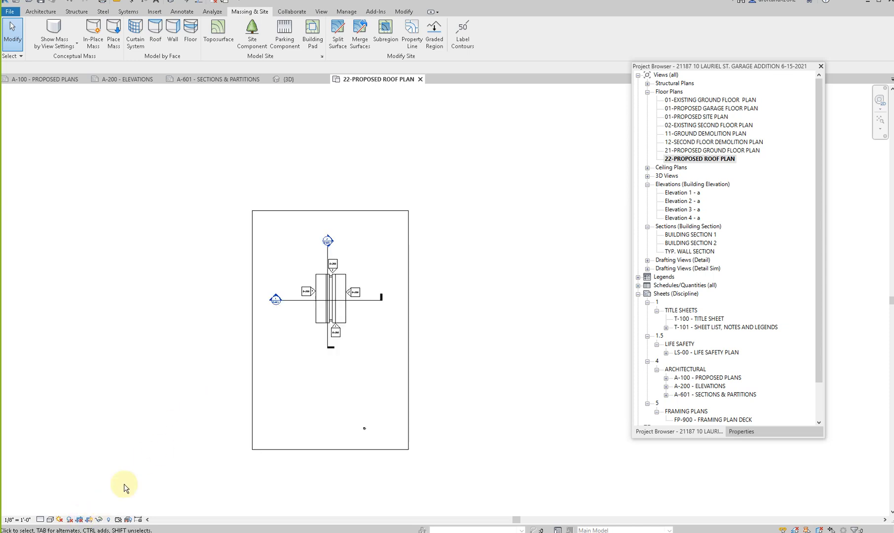
left_click(331, 449)
left_click_drag(331, 449, 335, 341)
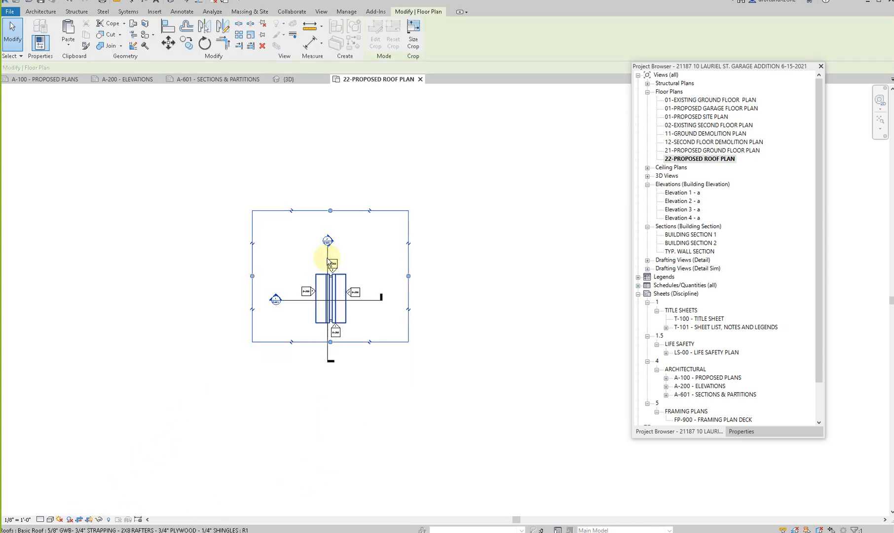
- Tighten the top and both sides of the roof plan's crop region around the roof and close the view
left_click_drag(330, 210, 331, 237)
left_click_drag(252, 291, 288, 290)
mouse_move(409, 291)
left_mouse_down()
mouse_move(390, 292)
mouse_move(387, 284)
left_mouse_up()
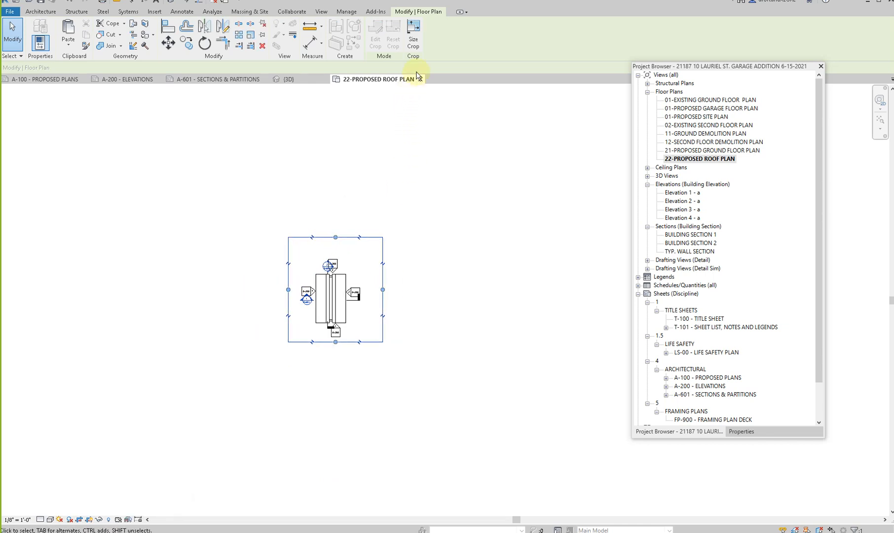
left_click(419, 79)
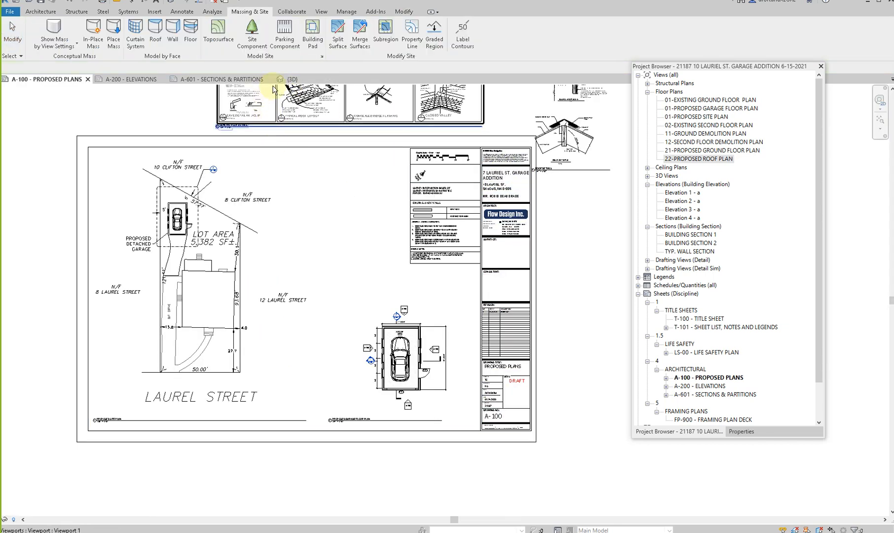
- Place the 22-PROPOSED ROOF PLAN view on sheet A-100 to the right of the site plan
left_click_drag(687, 160, 303, 227)
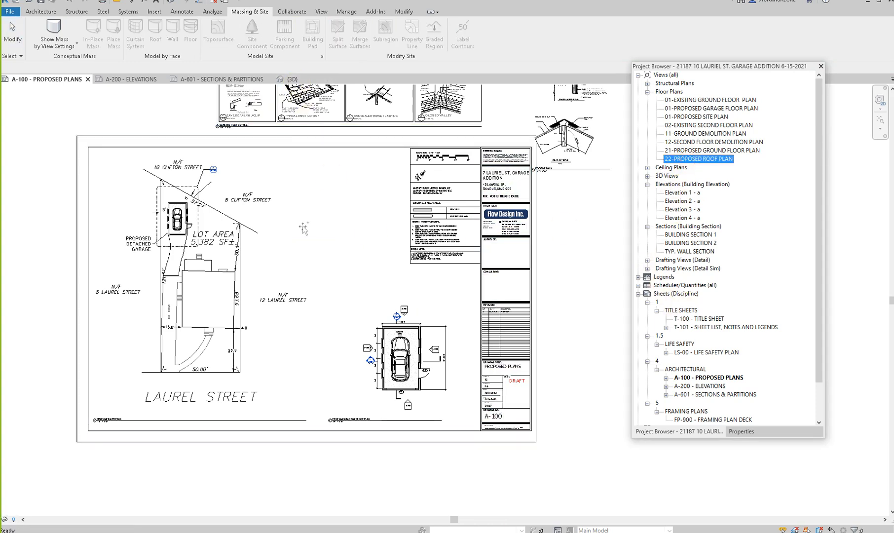
left_click(327, 220)
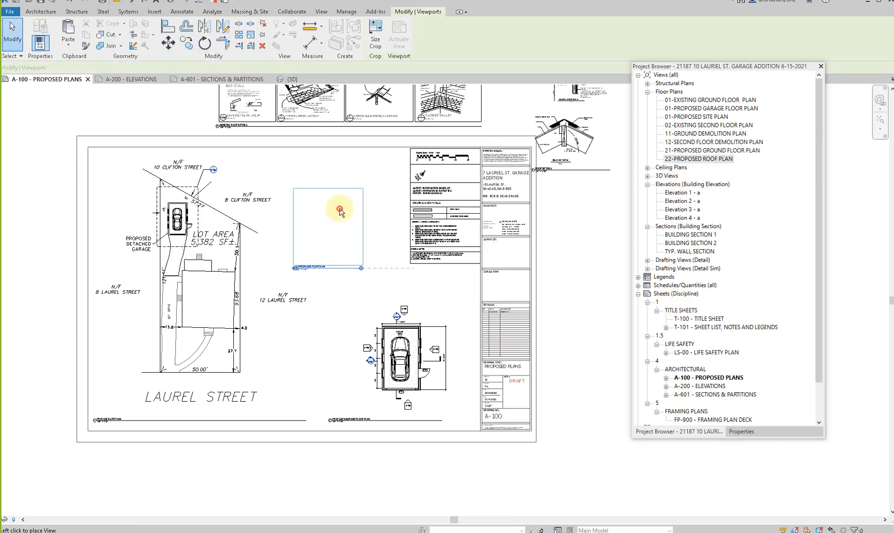
scroll(323, 285, "down", 2)
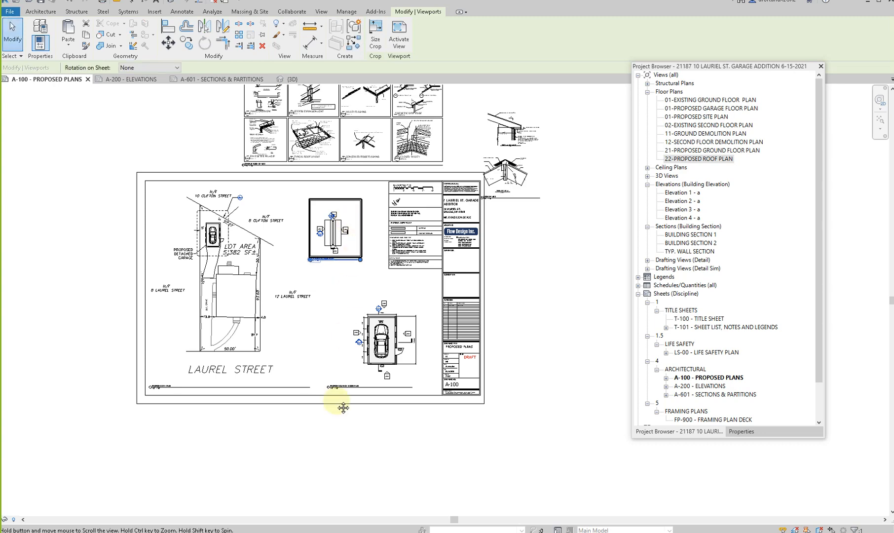
- Move the eave and ridge details onto the sheet beside the notes, and the roof plan down between the site and garage plans
middle_click_drag(578, 90, 564, 272)
left_click(489, 350)
middle_click_drag(491, 347, 492, 231)
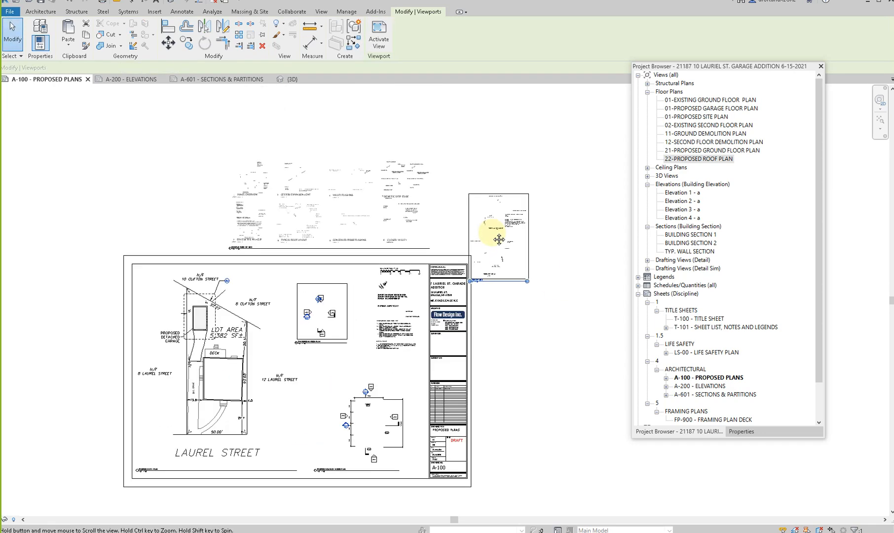
left_click_drag(502, 217, 374, 298)
left_click_drag(314, 303, 294, 437)
left_click_drag(367, 305, 341, 299)
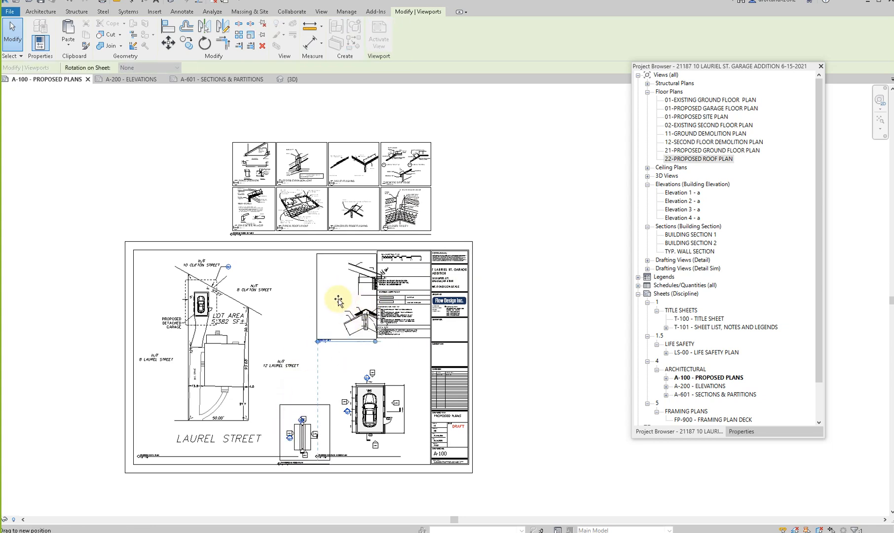
- Delete the eight-panel roofing details viewport above the sheet
left_click(351, 180)
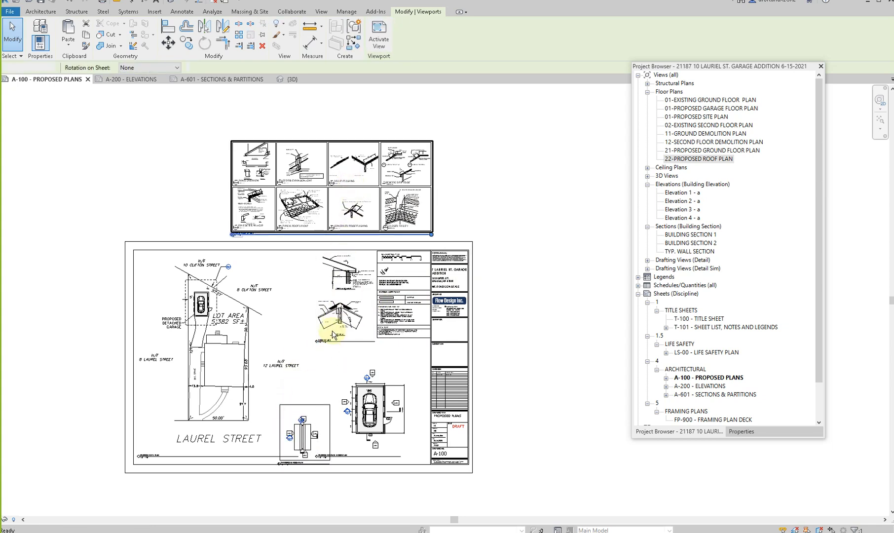
key("Delete")
left_click(224, 334)
left_click_drag(224, 335, 207, 367)
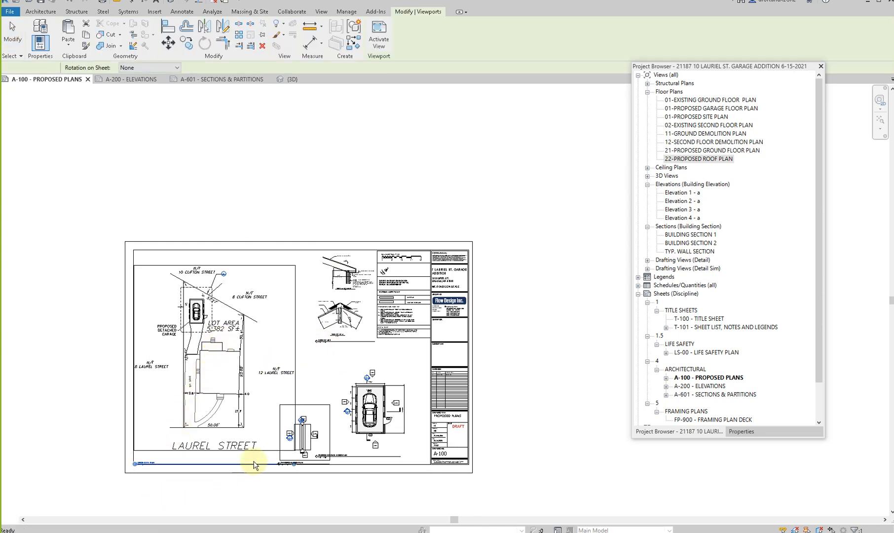
key("ctrl+z")
- Set the roof plan viewport's view scale to 1/4" = 1'-0"
left_click(303, 436)
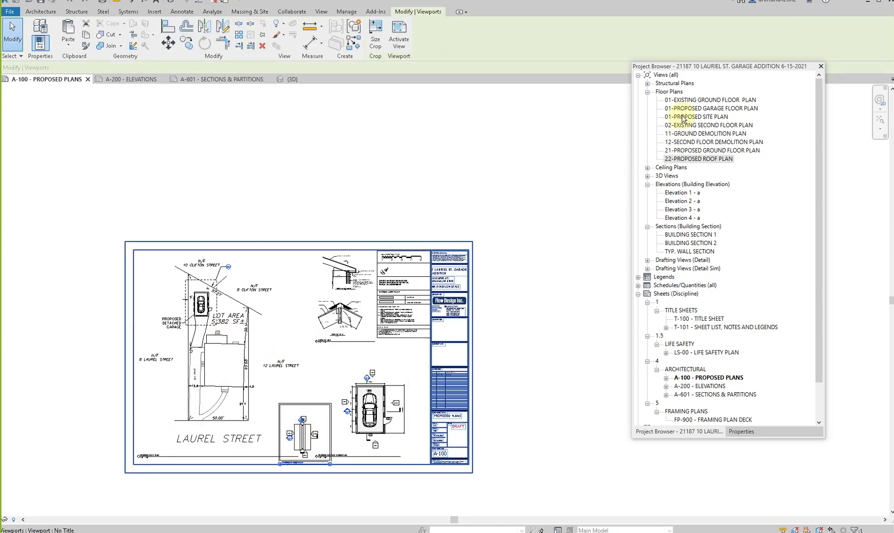
left_click(760, 429)
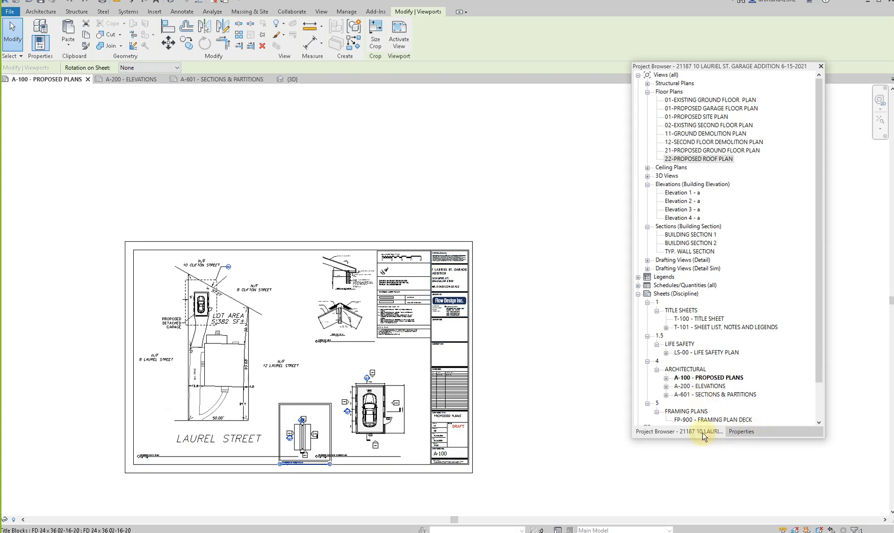
left_click(740, 432)
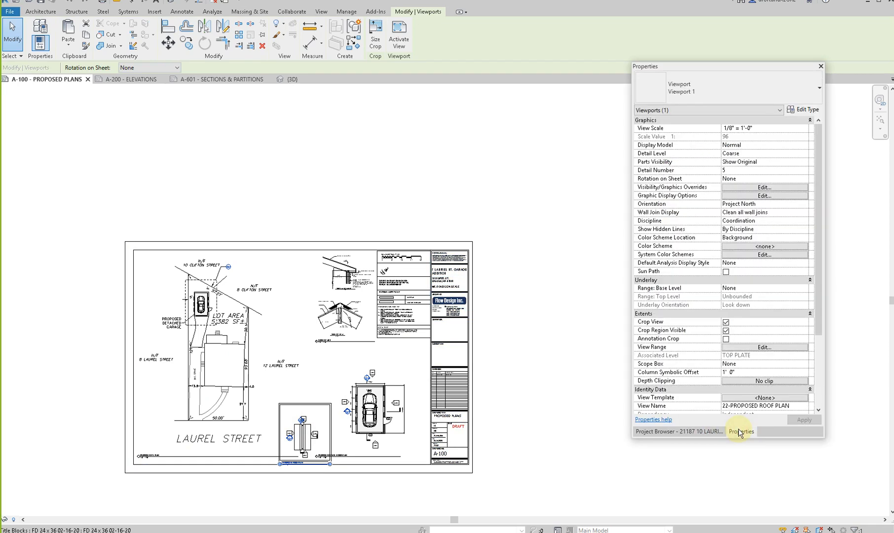
left_click(802, 128)
left_click(745, 151)
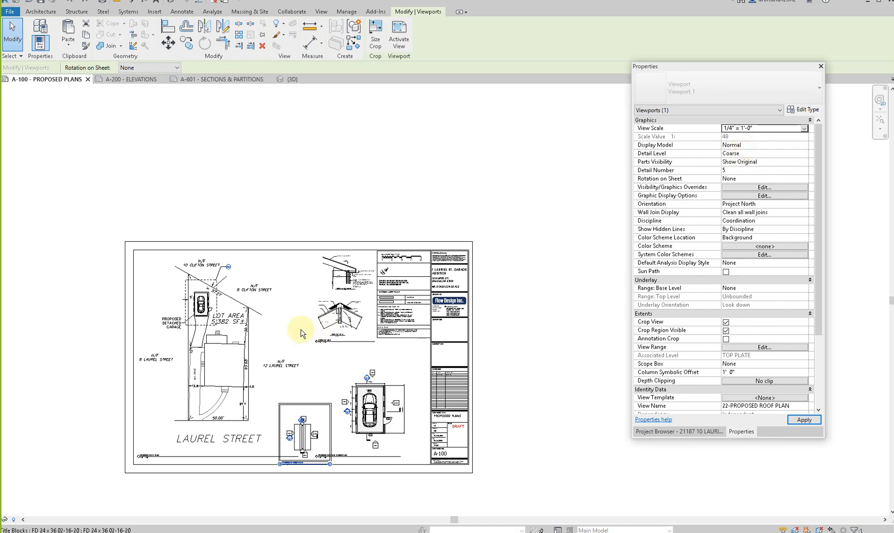
- Move the garage plan closer to the title block and place the enlarged roof plan between it and the site plan
left_click_drag(313, 340, 292, 415)
scroll(400, 407, "up", 4)
left_click_drag(400, 398, 433, 389)
scroll(425, 342, "down", 3)
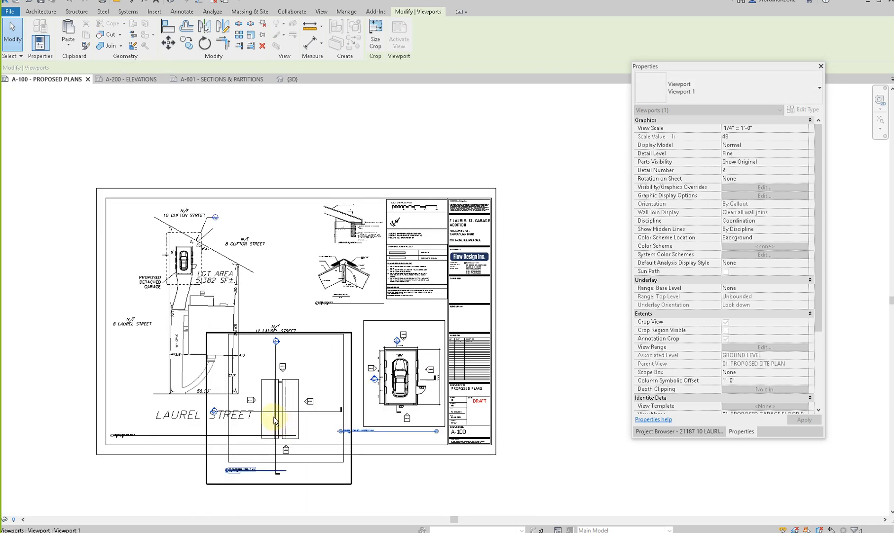
left_click_drag(310, 375, 353, 392)
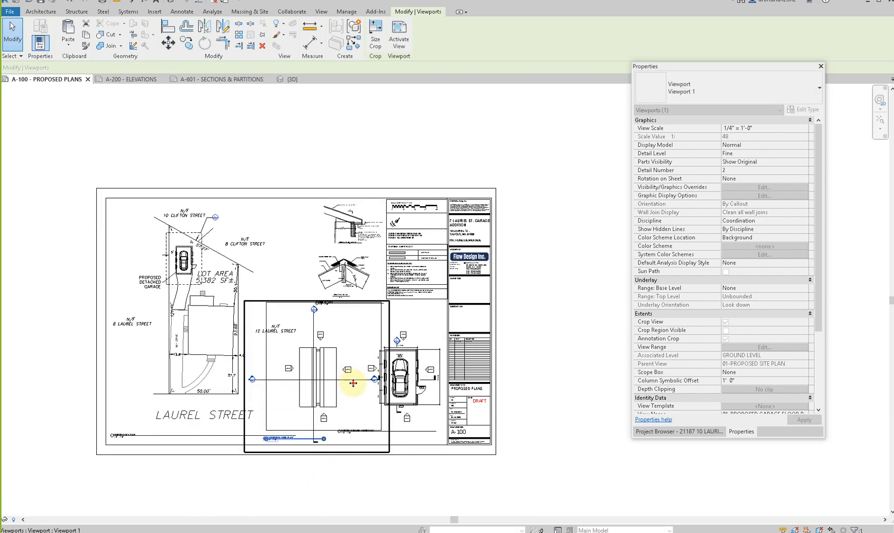
- Activate the roof plan viewport and hide its section markers and elevation tags by element in the view
double_click(353, 382)
left_click(313, 325)
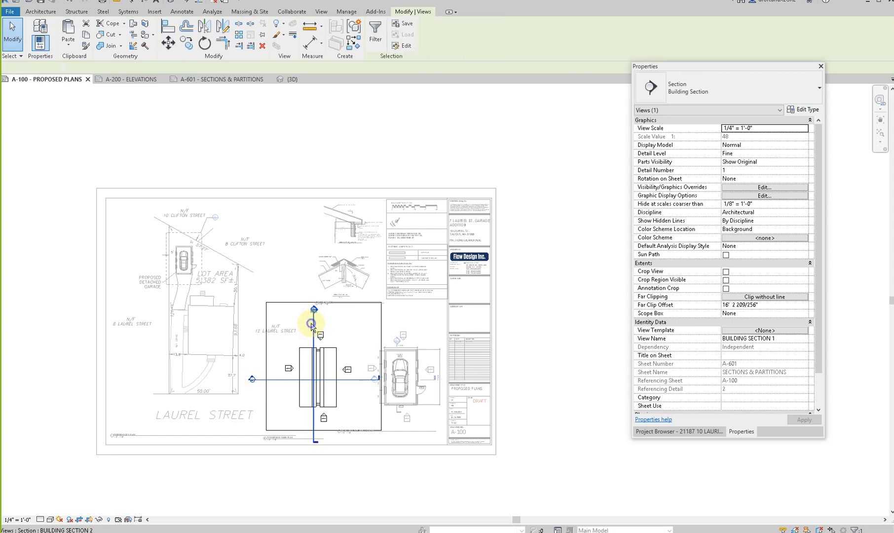
right_click(311, 325)
mouse_move(355, 145)
left_click(444, 146)
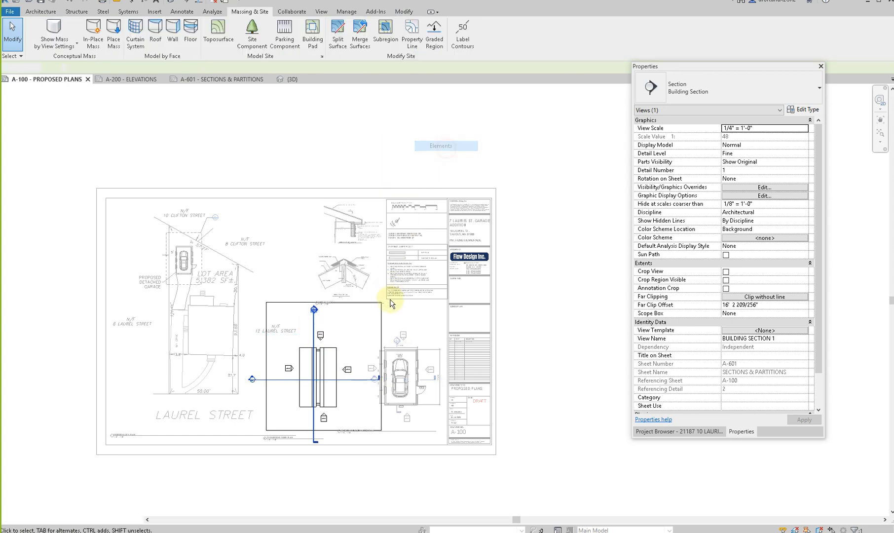
right_click(351, 371)
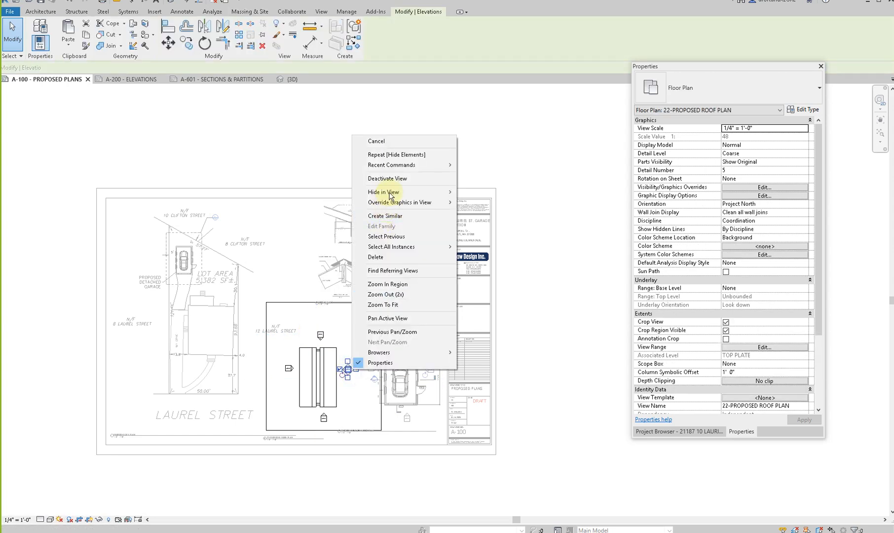
left_click(479, 192)
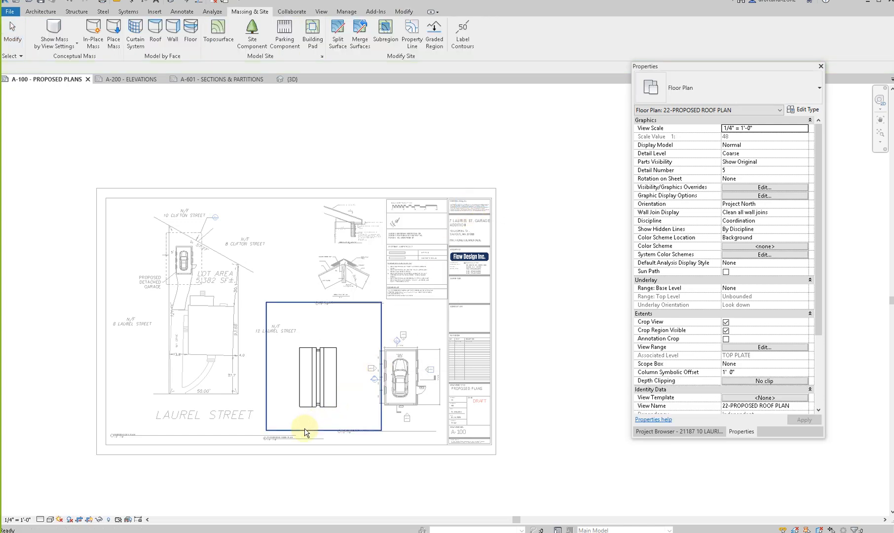
- Tighten the roof plan's crop region around the roof on all four sides, hide the crop boundary and deactivate the view
left_click(319, 430)
left_click_drag(324, 430, 323, 415)
left_click_drag(381, 359, 350, 360)
left_click_drag(311, 302, 312, 332)
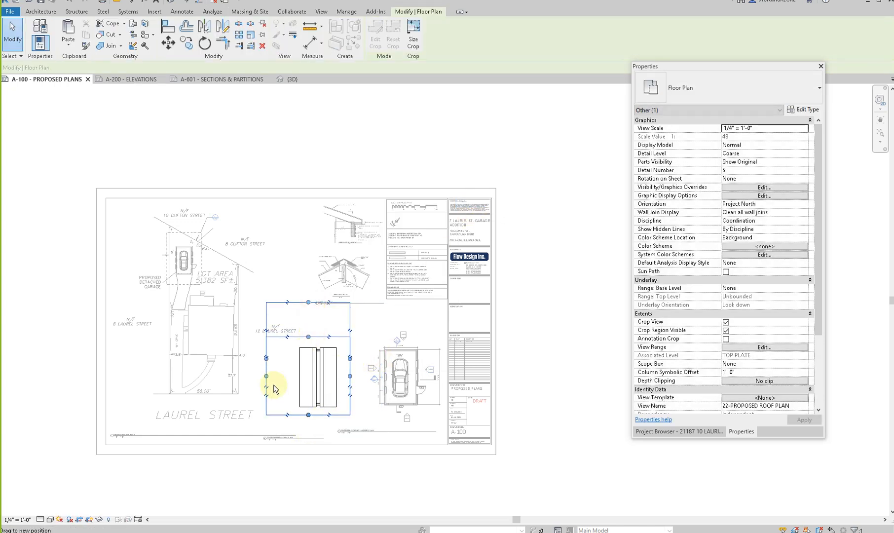
left_click_drag(287, 372, 291, 376)
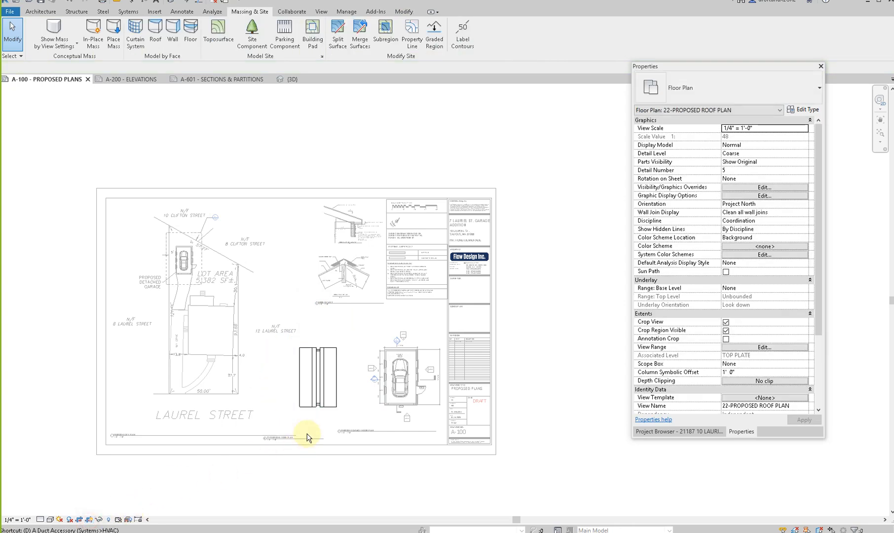
key("d")
key("v")
- Align the roof plan and site plan view titles along one line beneath their views and shorten the site plan's title line
left_click(313, 439)
mouse_move(314, 439)
left_mouse_down()
mouse_move(333, 422)
mouse_move(325, 430)
left_mouse_up()
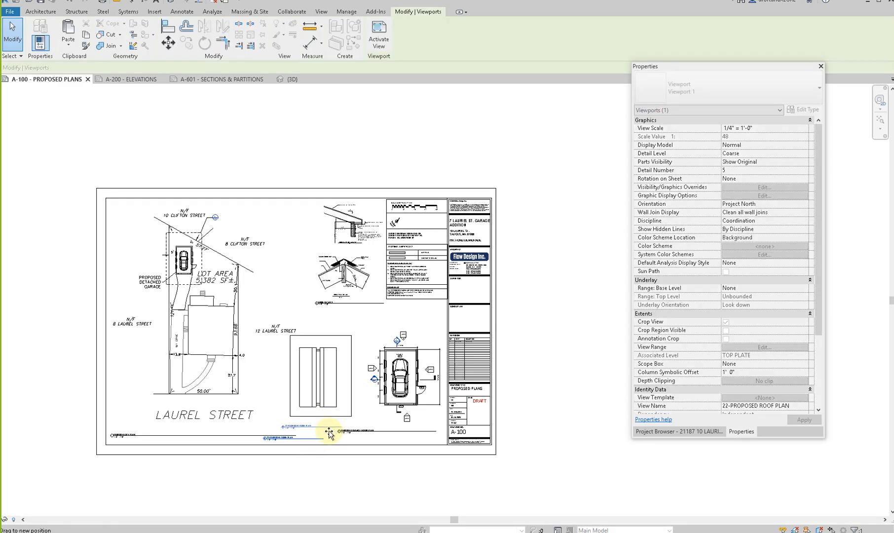
left_click(237, 391)
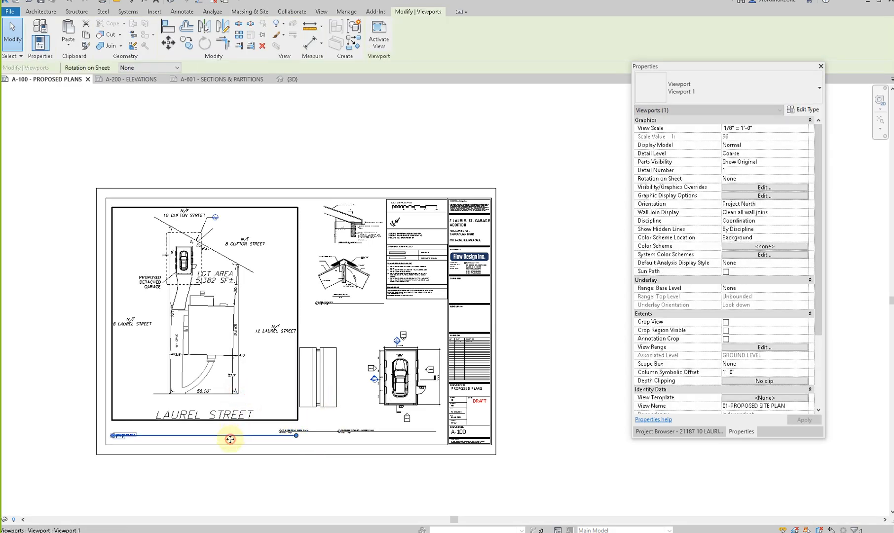
left_click(239, 451)
left_click(247, 437)
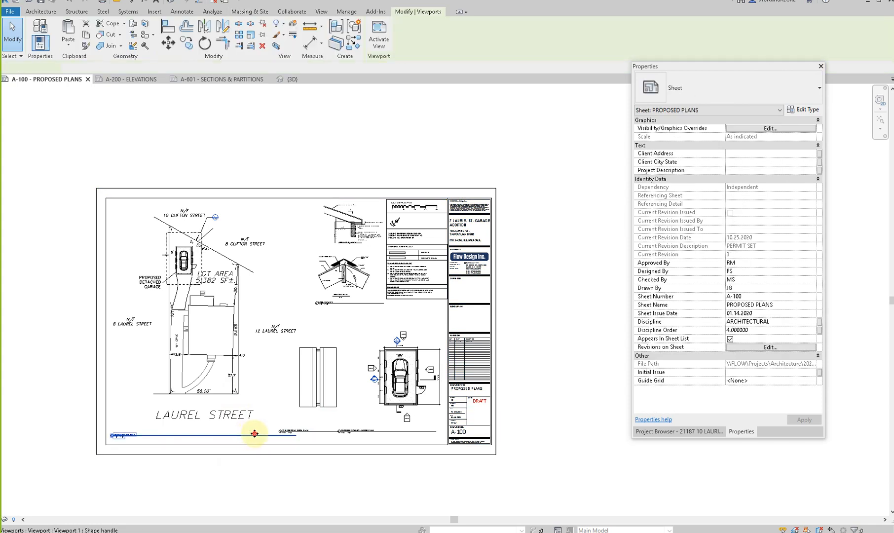
left_click_drag(205, 435, 221, 435)
left_click(228, 388)
left_click_drag(308, 432, 268, 432)
- Shift the garage plan's view title under its plan and move the garage plan viewport slightly closer to the roof plan
left_click(315, 438)
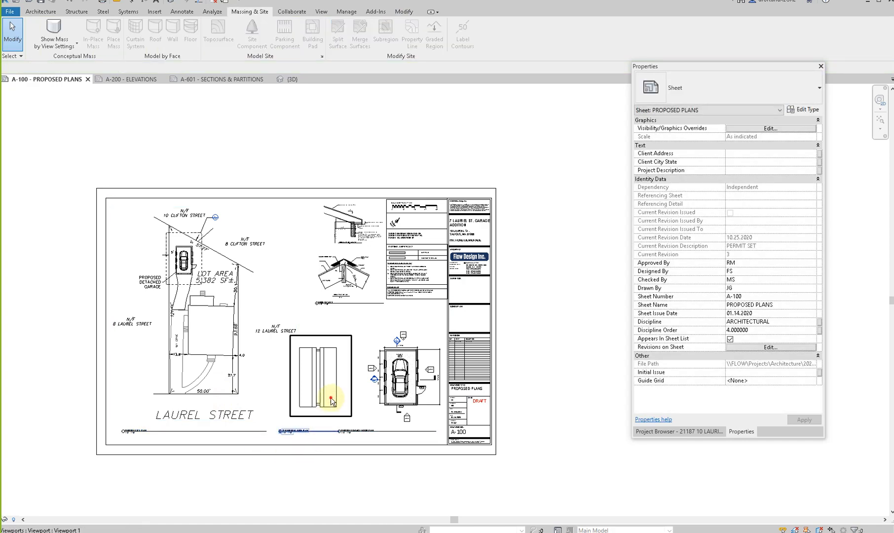
left_click(340, 434)
left_click_drag(357, 433, 436, 433)
left_click_drag(394, 371, 374, 365)
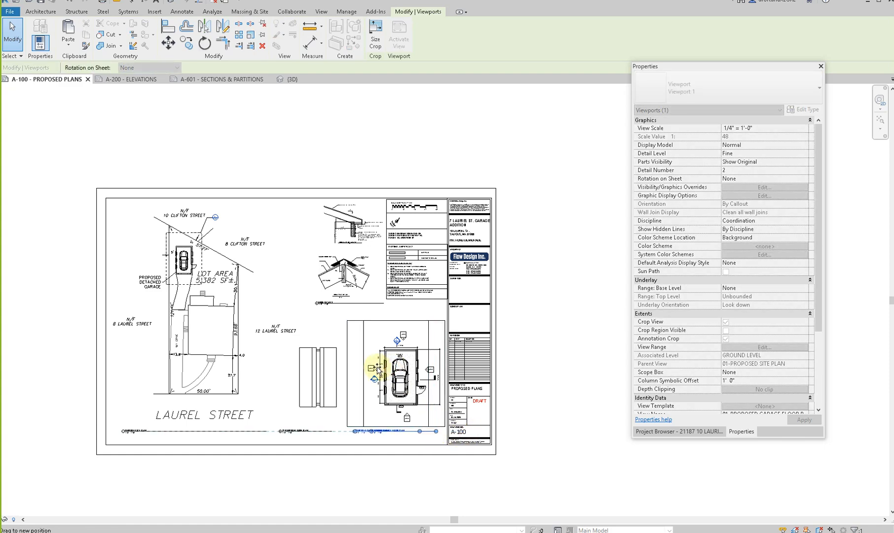
key("Escape")
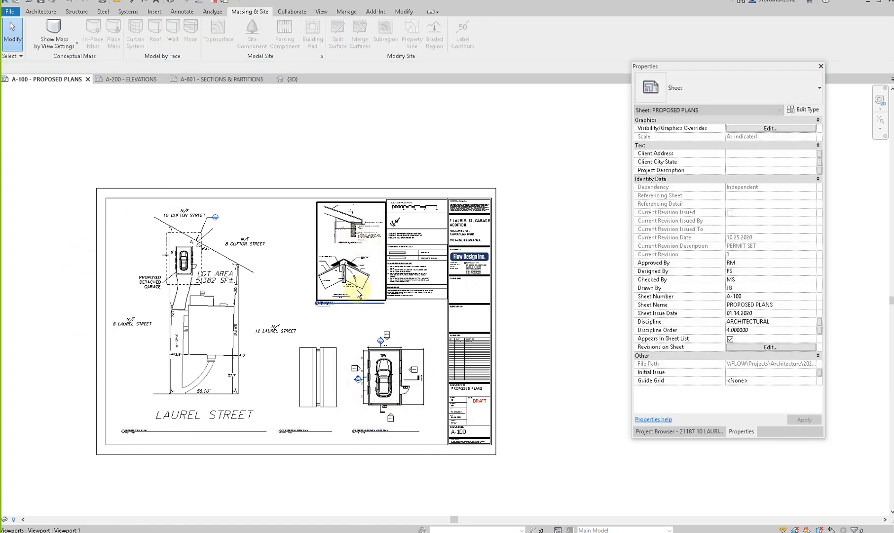
- Open sheet A-601 - SECTIONS & PARTITIONS and activate the Building Section 1 viewport
left_click(690, 432)
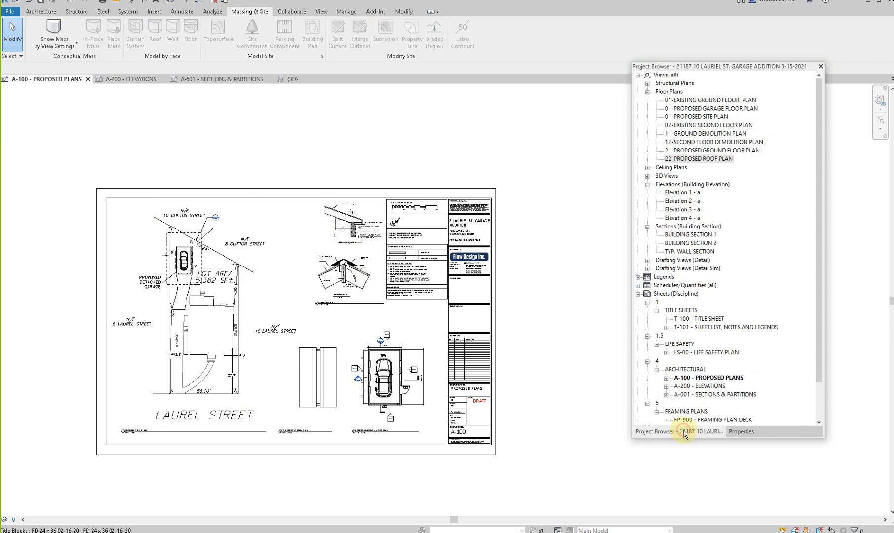
double_click(706, 395)
scroll(281, 390, "up", 5)
scroll(279, 392, "down", 2)
scroll(294, 217, "up", 5)
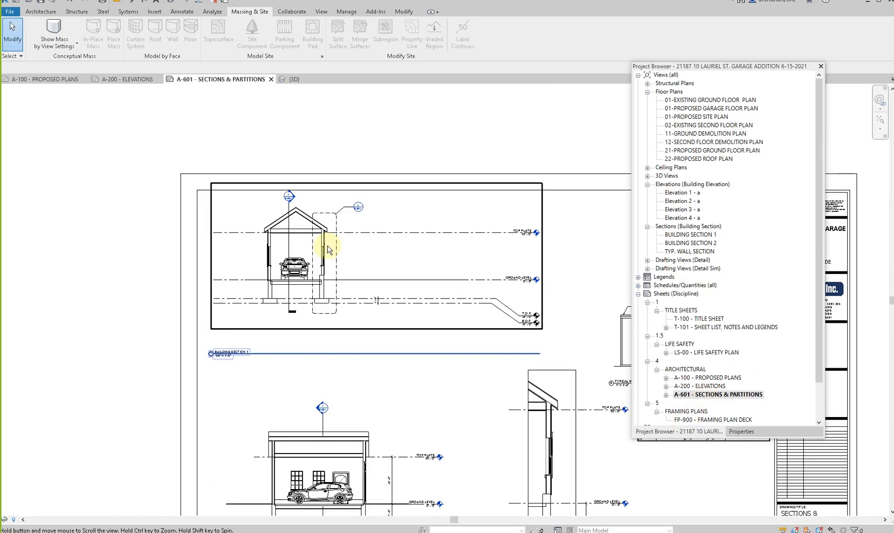
double_click(318, 194)
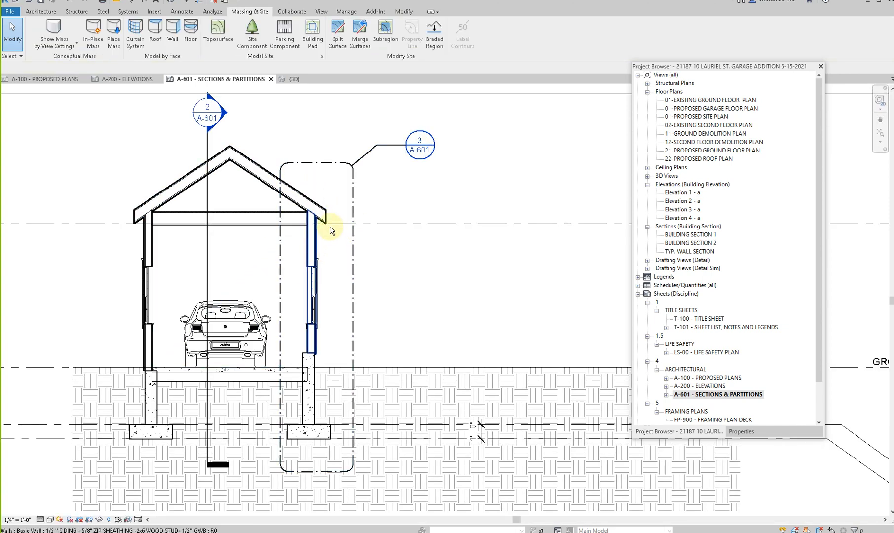
- Place horizontal 2x6 Nominal Cut Lumber-Section3 detail components as bottom plates on the right-hand foundation wall of Building Section 1
left_click(183, 12)
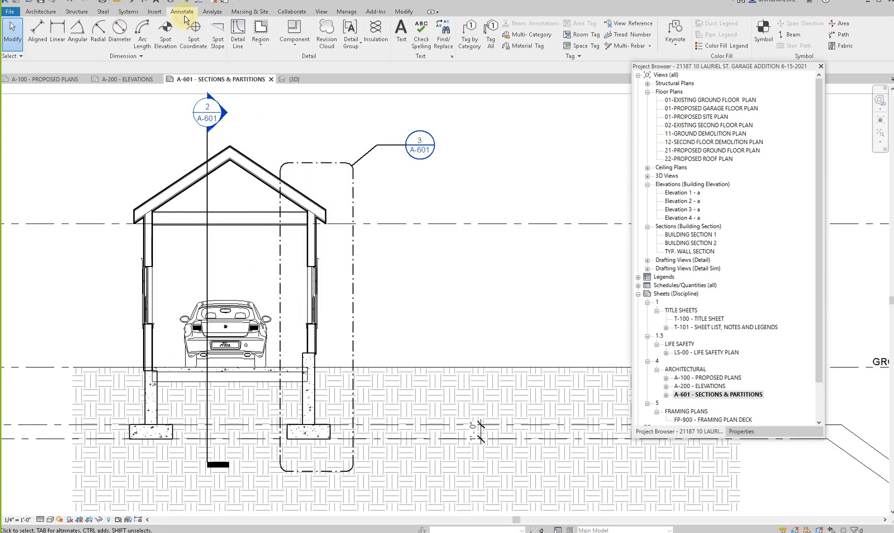
left_click(304, 49)
left_click(296, 60)
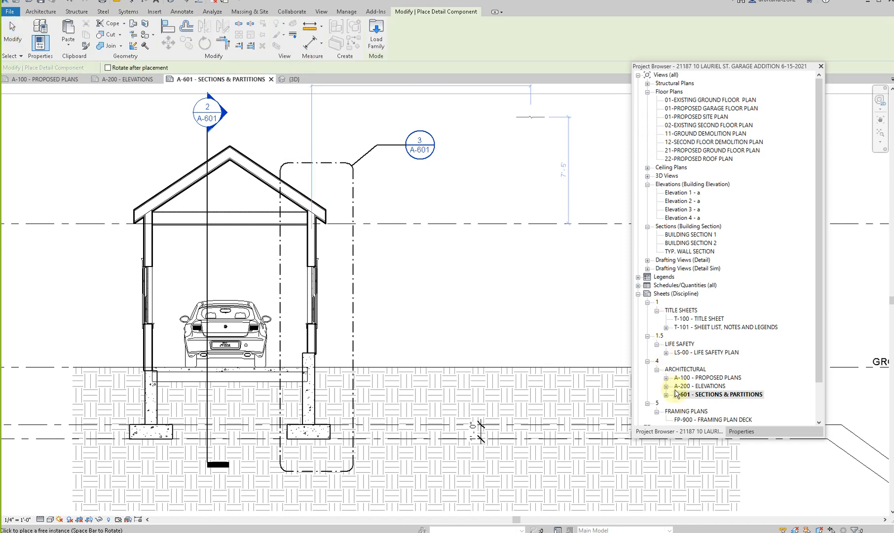
left_click(743, 433)
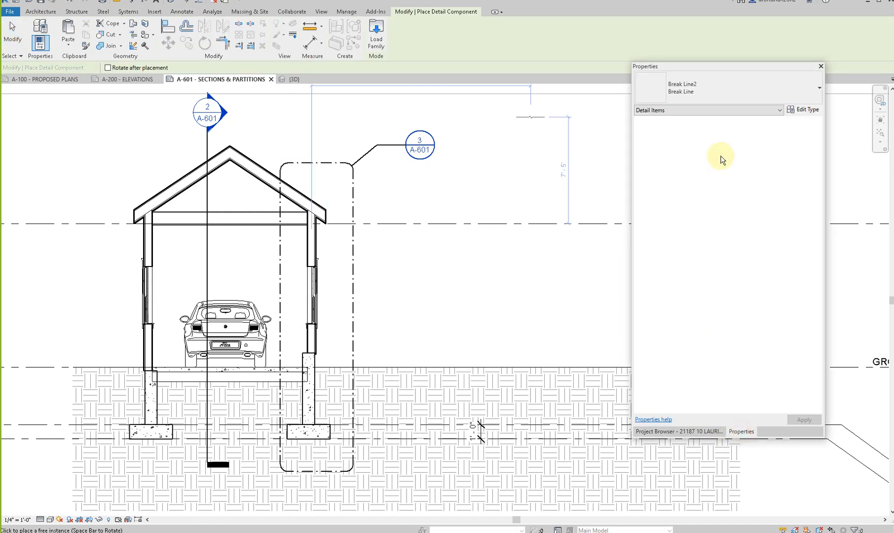
left_click(718, 88)
type("2X")
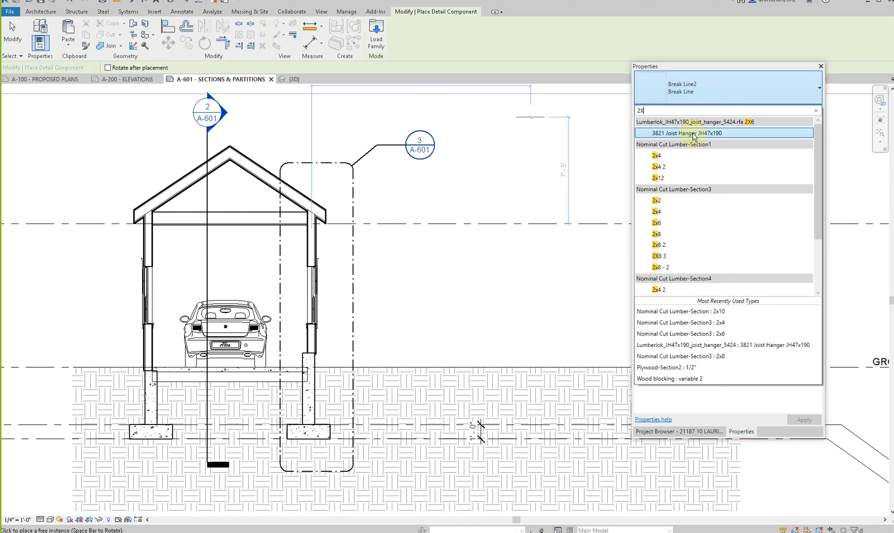
left_click(660, 224)
scroll(319, 255, "up", 5)
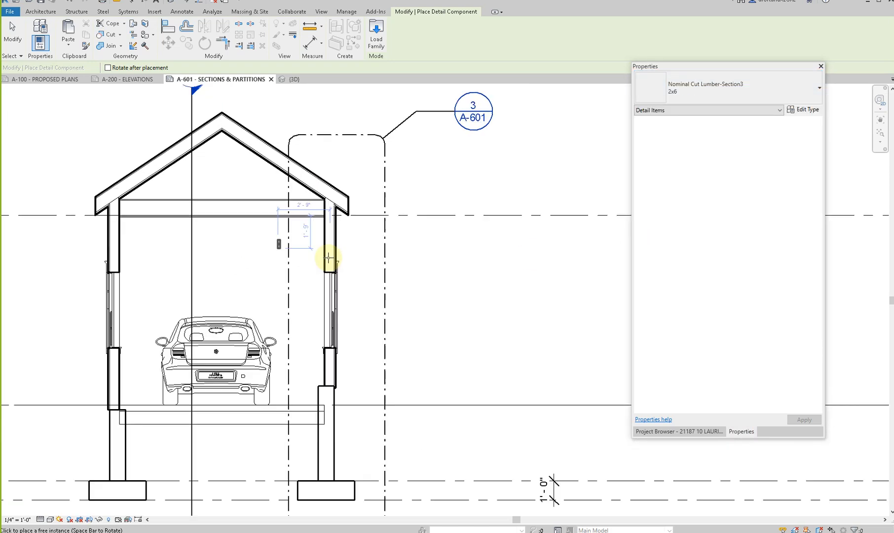
key("space")
key("space")
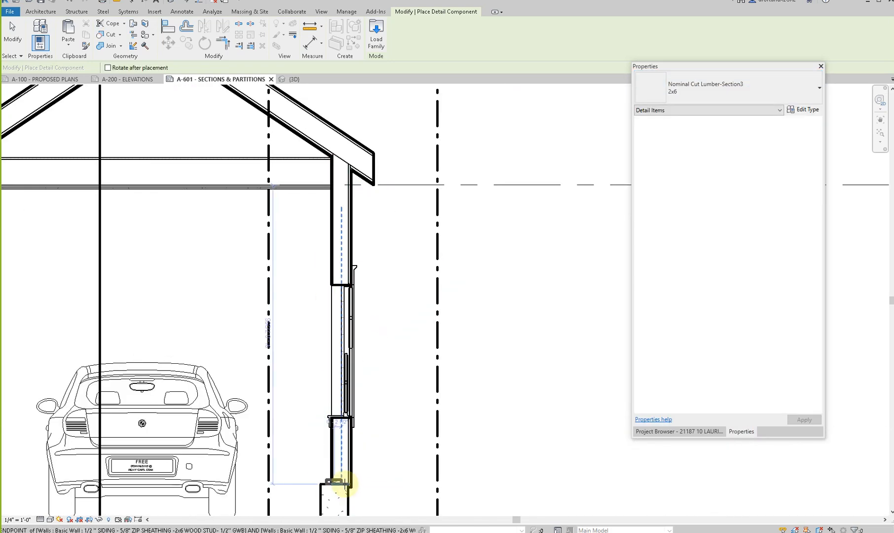
scroll(344, 484, "up", 2)
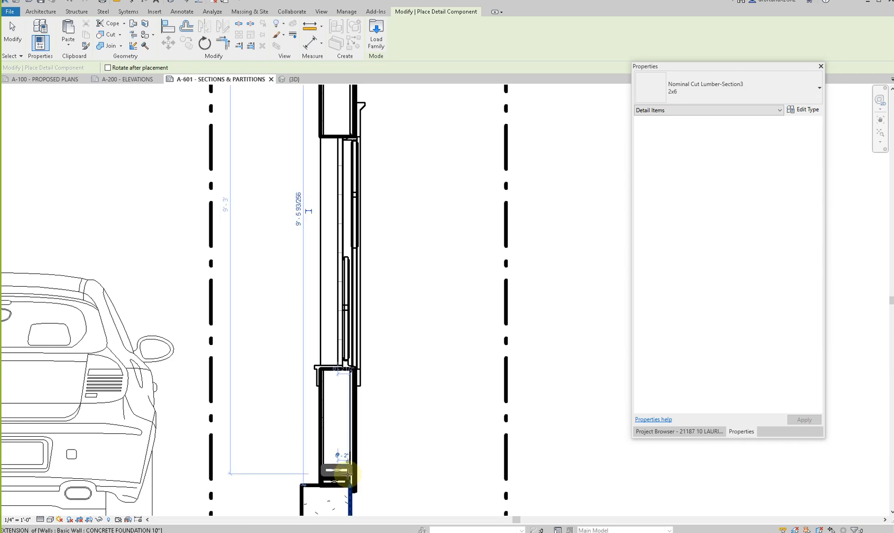
left_click(348, 476)
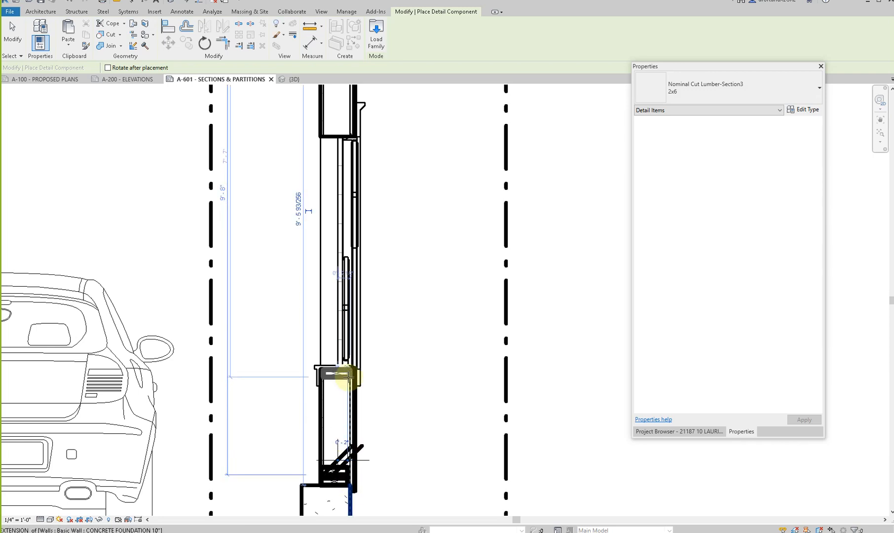
- Add flat 2x6 lumber sections under the window sill and above the window head in the same wall
left_click(349, 378)
middle_click_drag(330, 250, 336, 410)
left_click(357, 279)
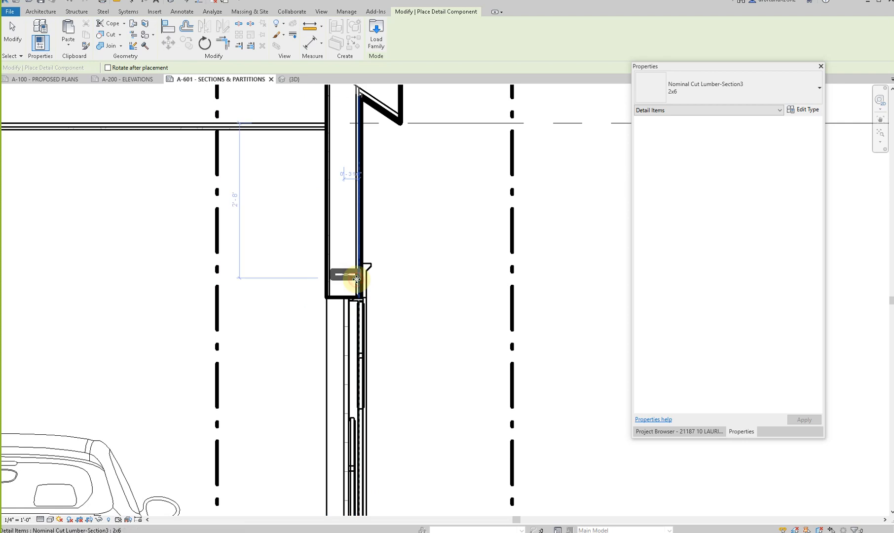
scroll(339, 243, "down", 4)
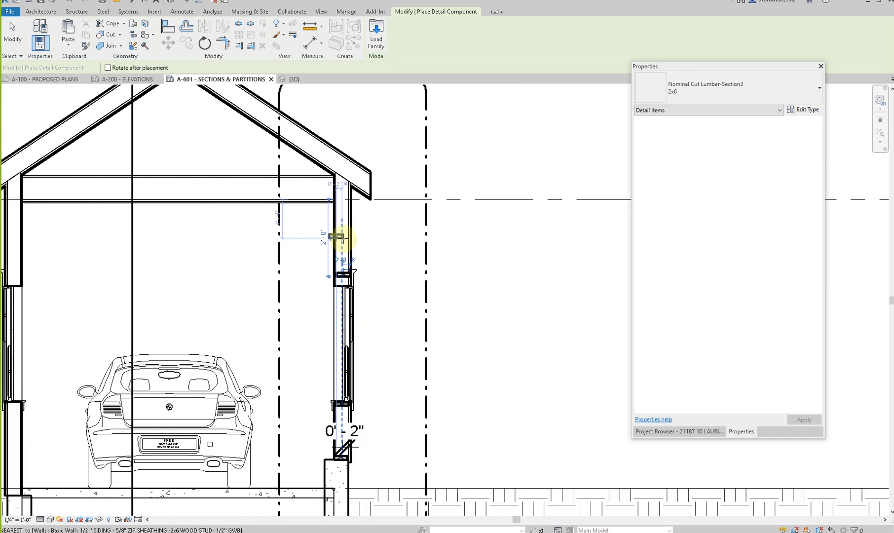
scroll(339, 236, "down", 2)
- Finish placing lumber and delete the stray dimension at the wall's base plates
key("Escape")
key("Escape")
left_click(354, 389)
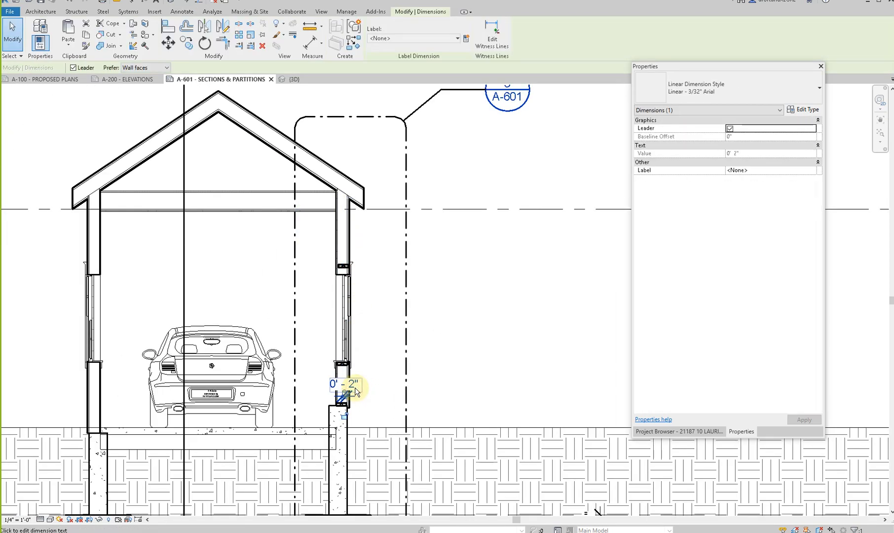
key("Delete")
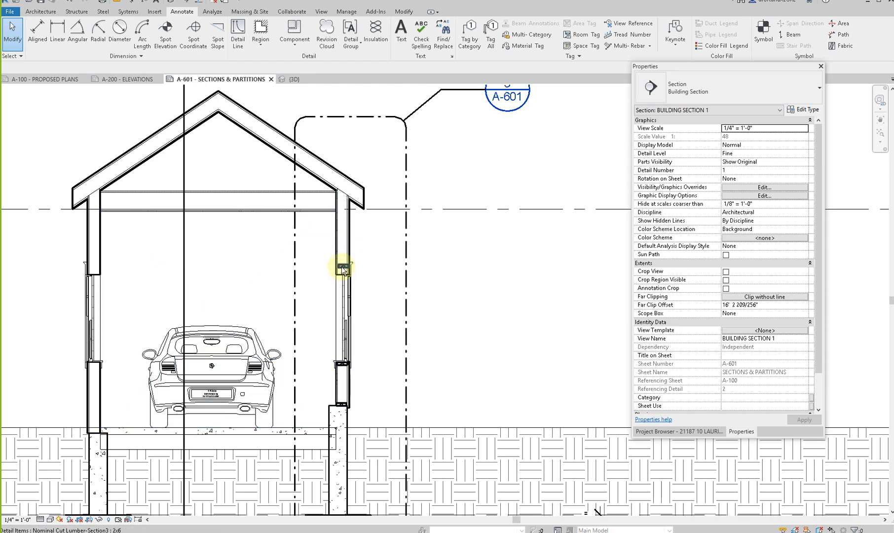
- Leave the Building Section 1 view and activate the TYP. WALL SECTION viewport on the sheet
scroll(223, 267, "down", 4)
scroll(153, 279, "up", 2)
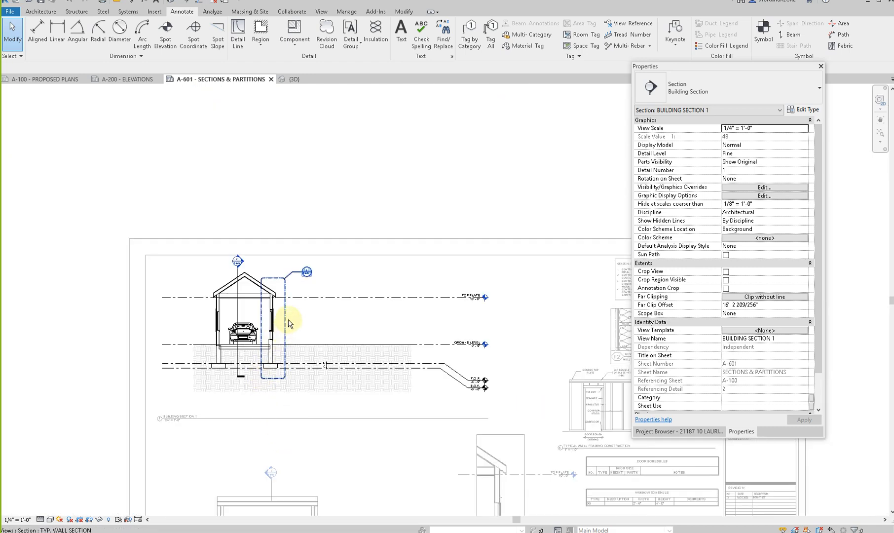
scroll(270, 277, "up", 2)
scroll(269, 270, "down", 5)
scroll(413, 373, "up", 5)
double_click(376, 271)
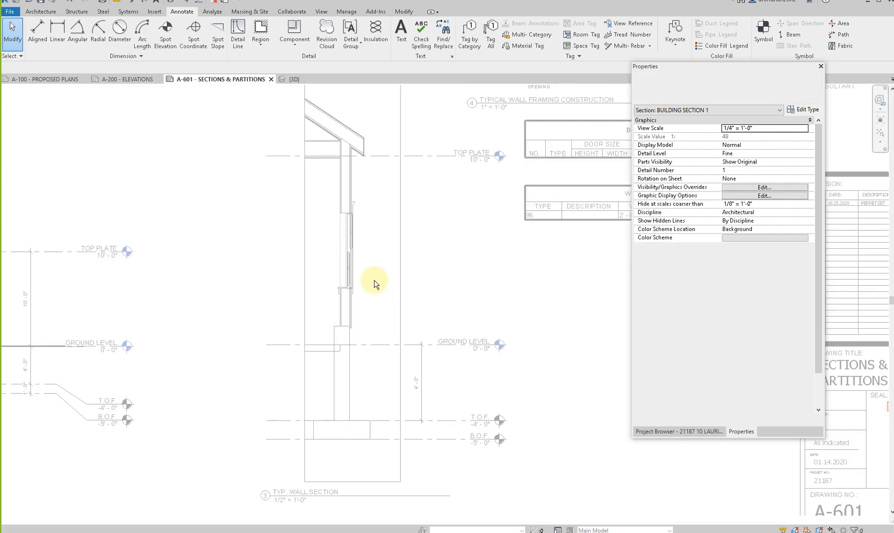
scroll(373, 280, "up", 1)
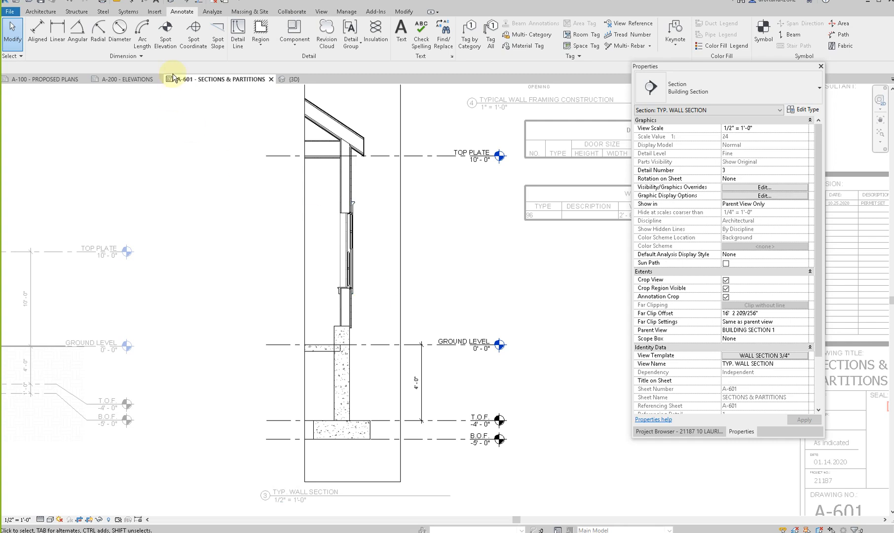
- Place two stacked 2x6 bottom plates on the foundation and one flat 2x6 under the window sill in the typical wall section
left_click(290, 43)
left_click(291, 61)
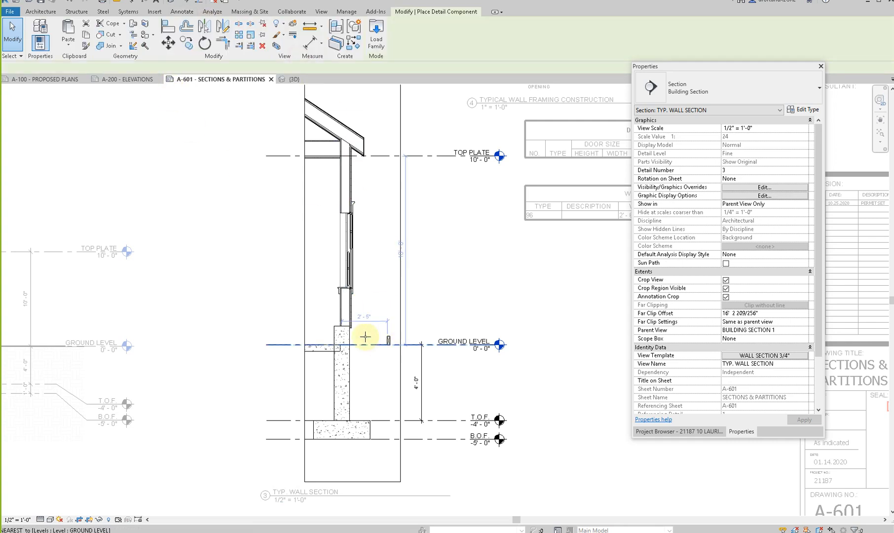
scroll(346, 320, "up", 4)
left_click(339, 309)
scroll(339, 311, "up", 3)
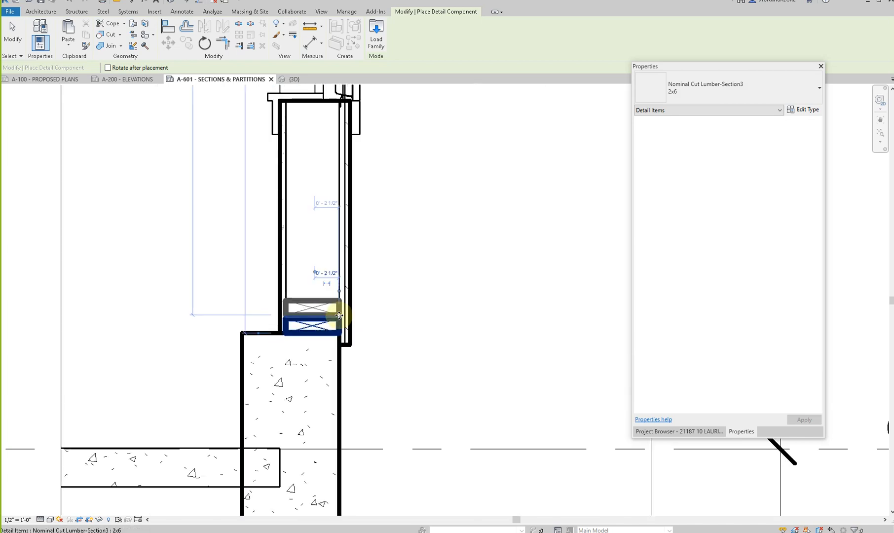
left_click(339, 316)
scroll(339, 315, "down", 2)
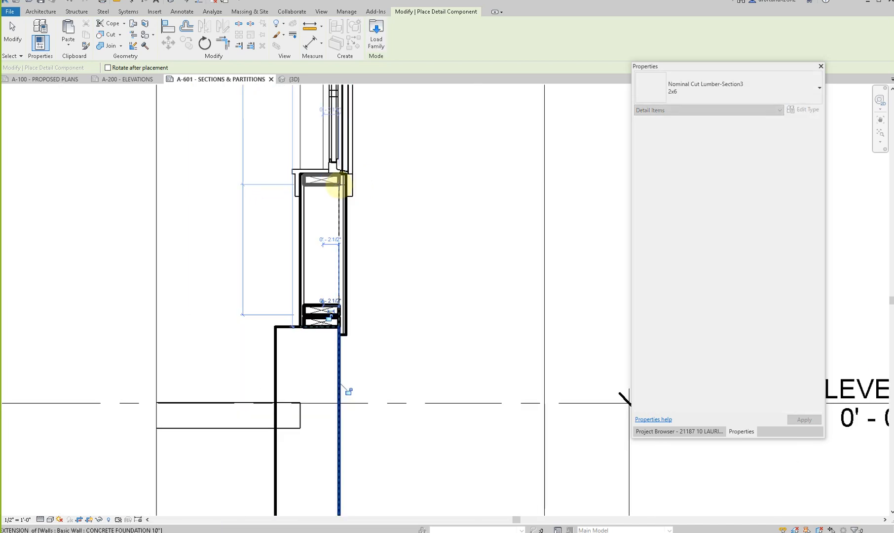
left_click(339, 181)
- Place an upright 2x6 above the window against the inside face of the exterior sheathing
middle_click_drag(344, 206, 294, 233)
key("space")
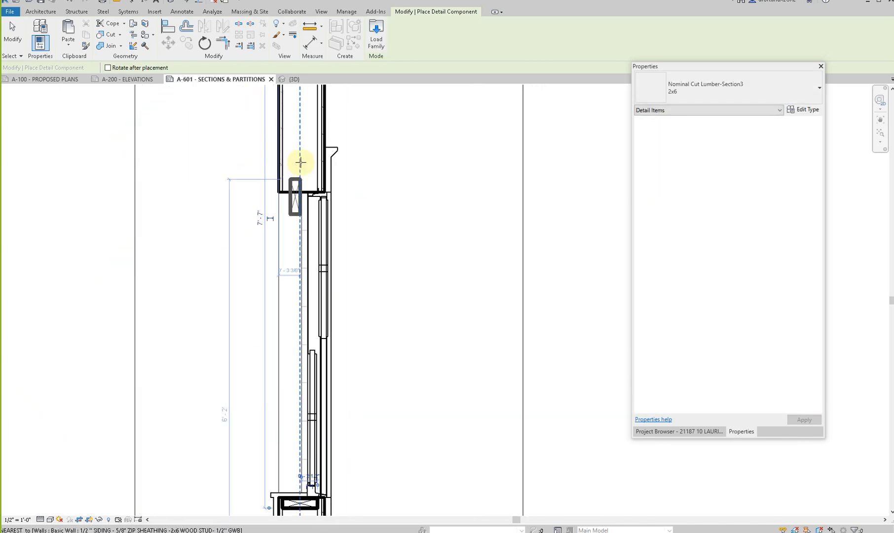
left_click(308, 151)
- Try to place a second upright 2x6 directly beside the first header member
left_click(296, 154)
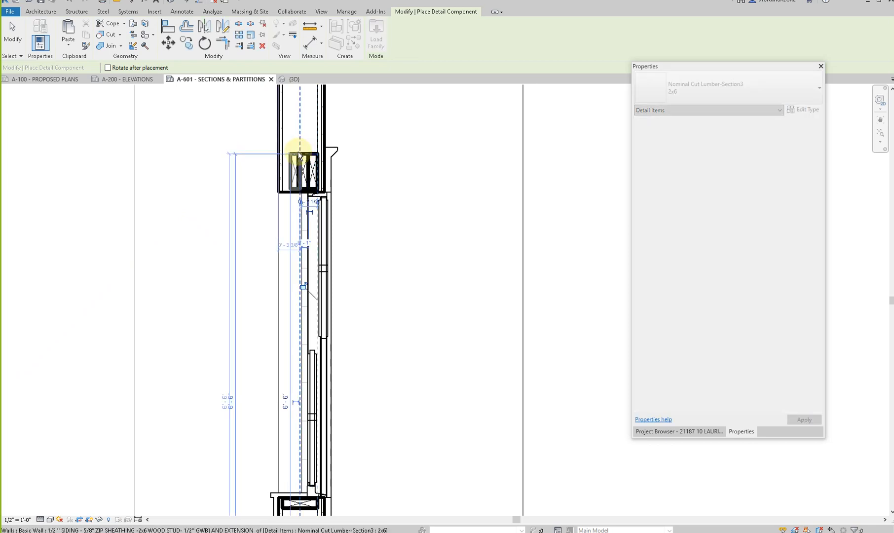
key("ctrl+z")
scroll(294, 153, "down", 4)
middle_click_drag(296, 153, 292, 413)
scroll(287, 414, "up", 3)
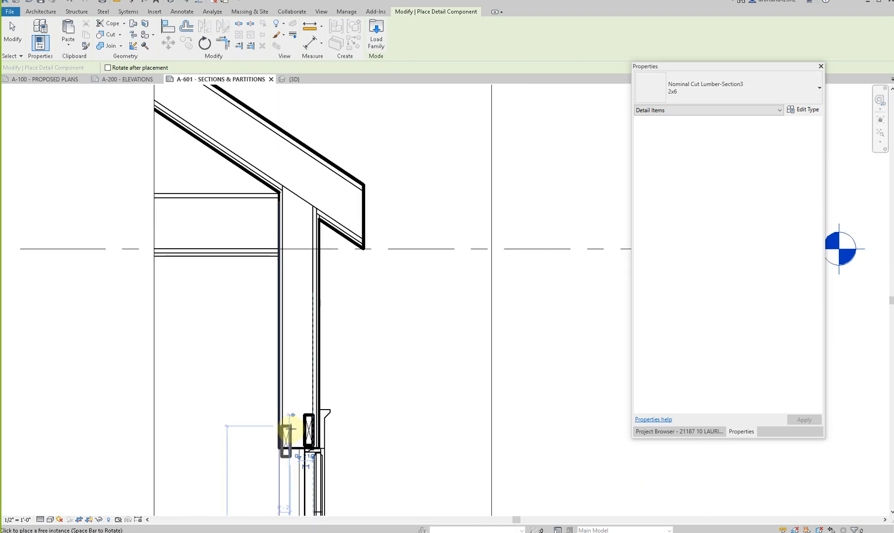
scroll(291, 429, "up", 1)
left_click(302, 414)
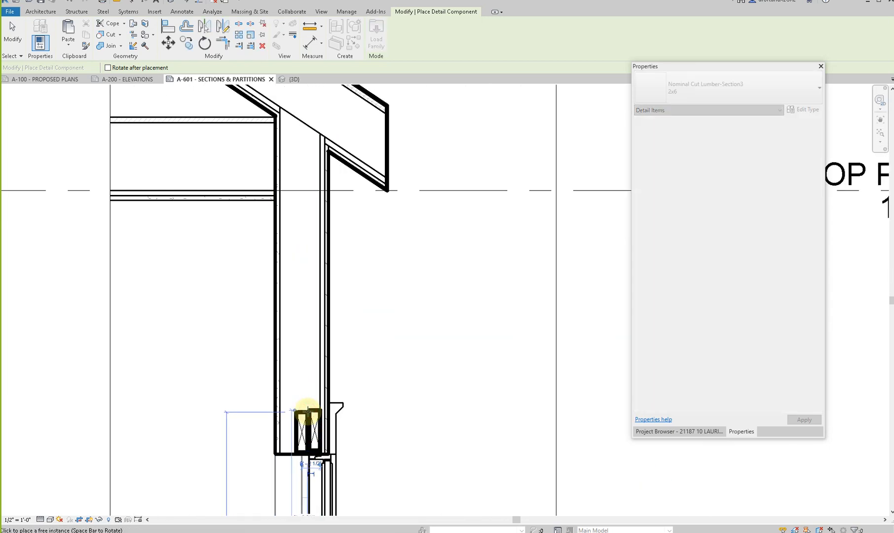
- Place a flat 2x6 in the wall just under the TOP PLATE level and add two more upright 2x6s to the window header
key("space")
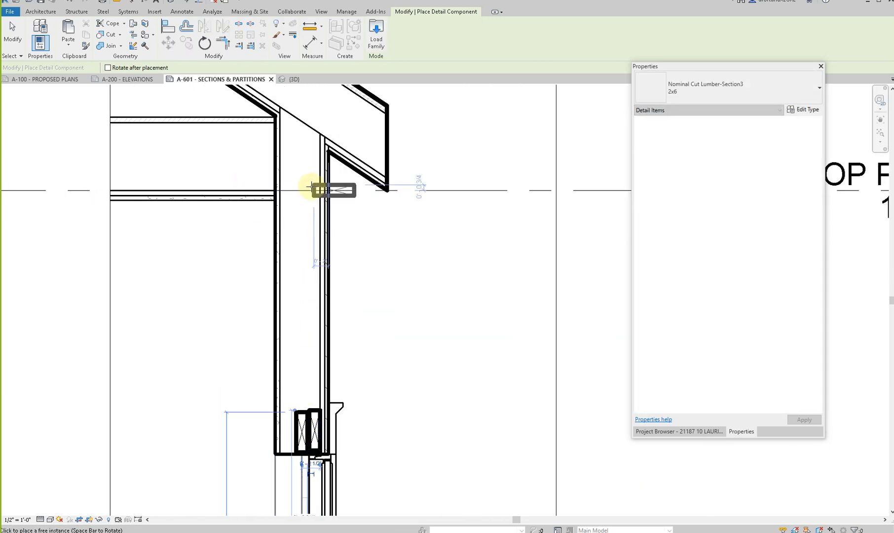
left_click(279, 192)
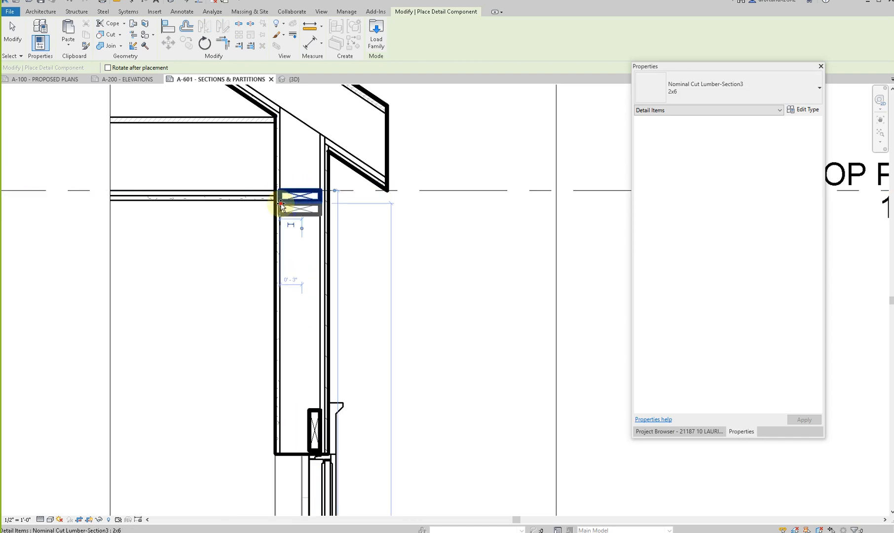
scroll(289, 236, "down", 2)
scroll(276, 392, "up", 3)
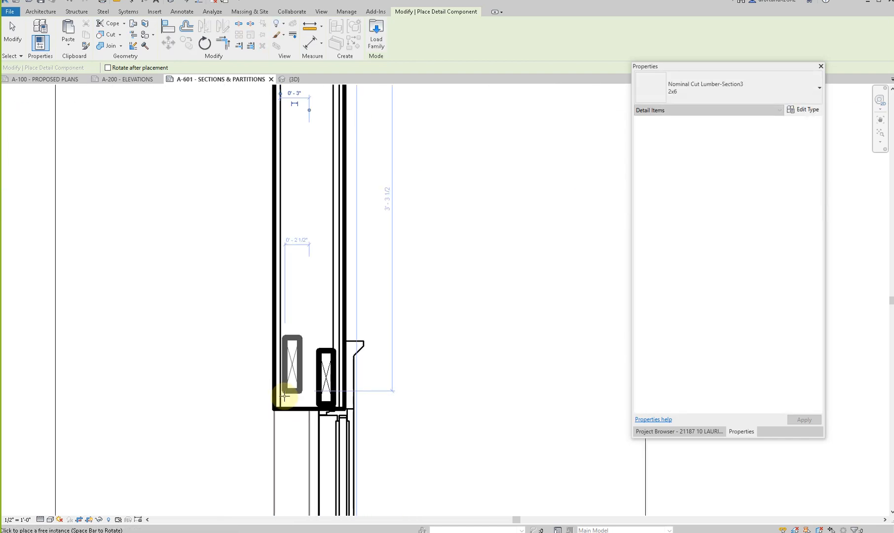
left_click(280, 403)
scroll(282, 403, "up", 3)
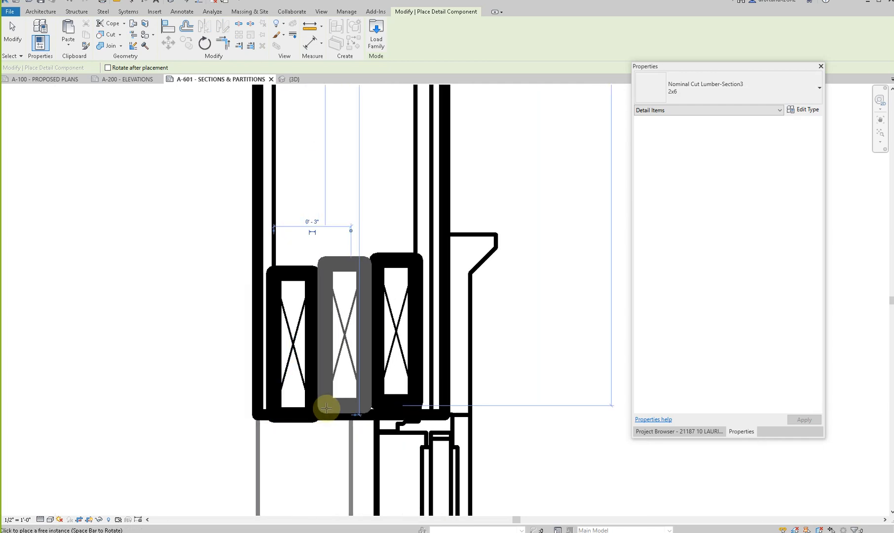
left_click(327, 408)
scroll(321, 407, "down", 6)
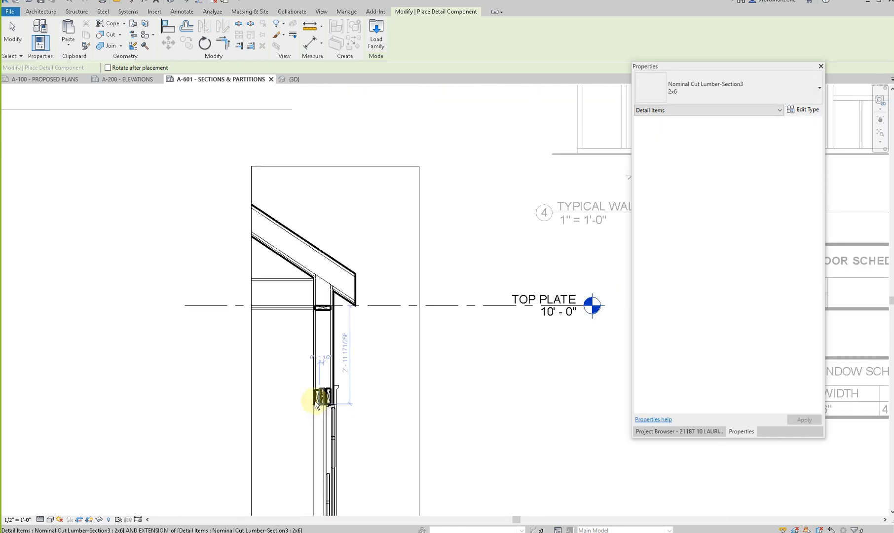
key("Escape")
- Mirror a copy of the 2x6 top plate about its lower edge to form a double top plate
scroll(320, 375, "down", 5)
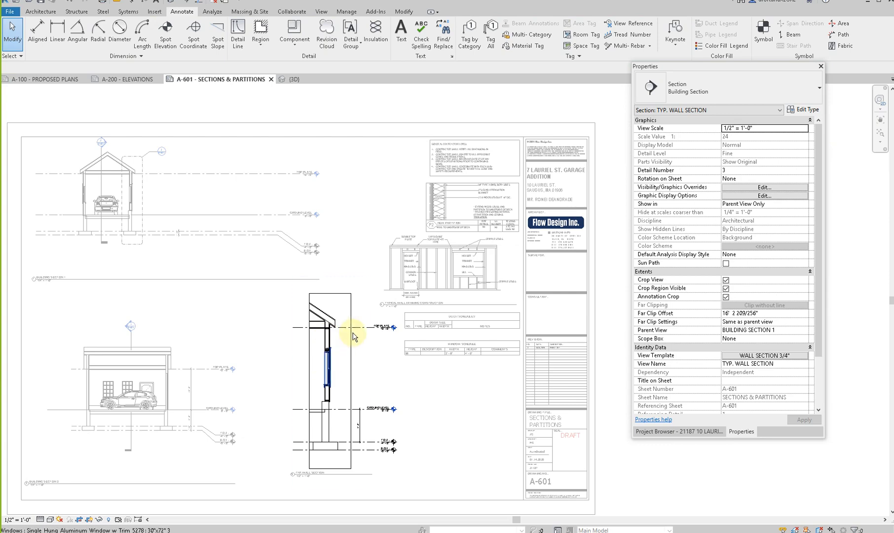
scroll(338, 331, "up", 6)
left_click(339, 299)
key("m")
key("m")
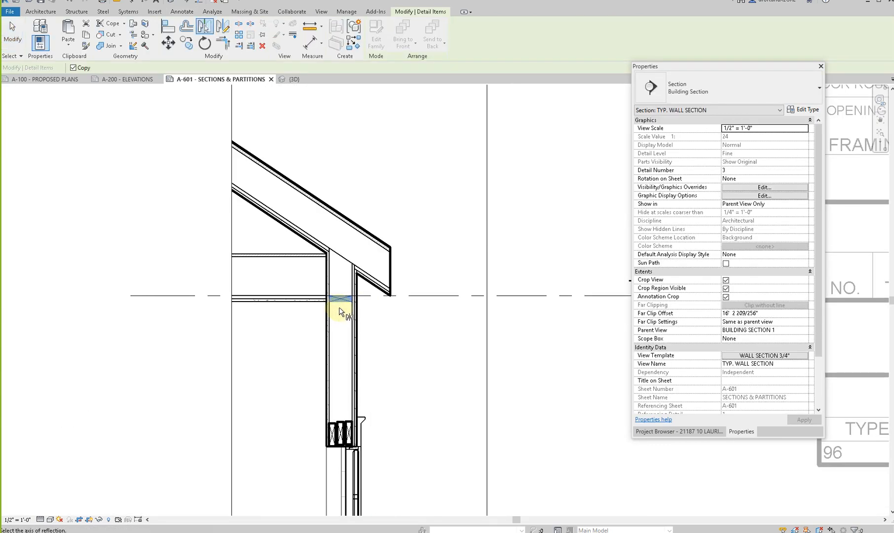
left_click(341, 305)
left_click(444, 323)
- Deactivate the typical wall section viewport and open the default 3D view
scroll(444, 323, "down", 3)
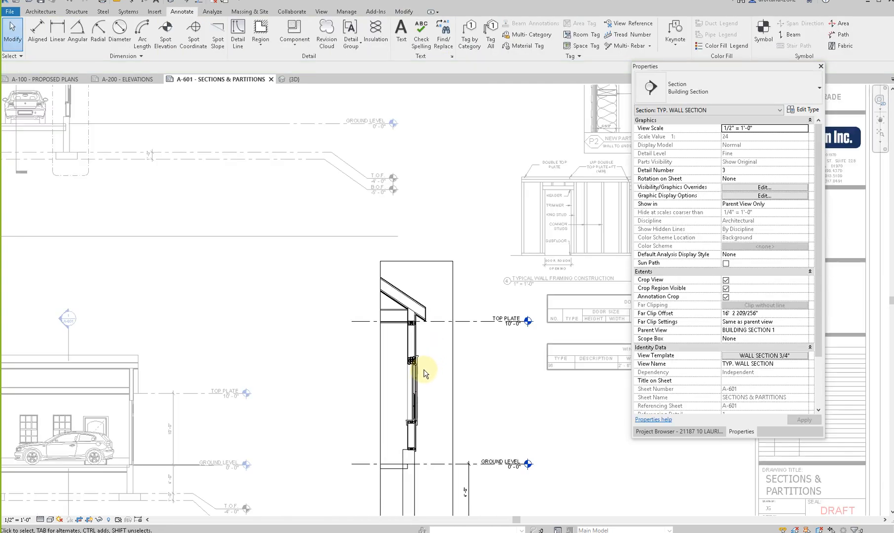
scroll(423, 373, "down", 1)
scroll(242, 403, "down", 4)
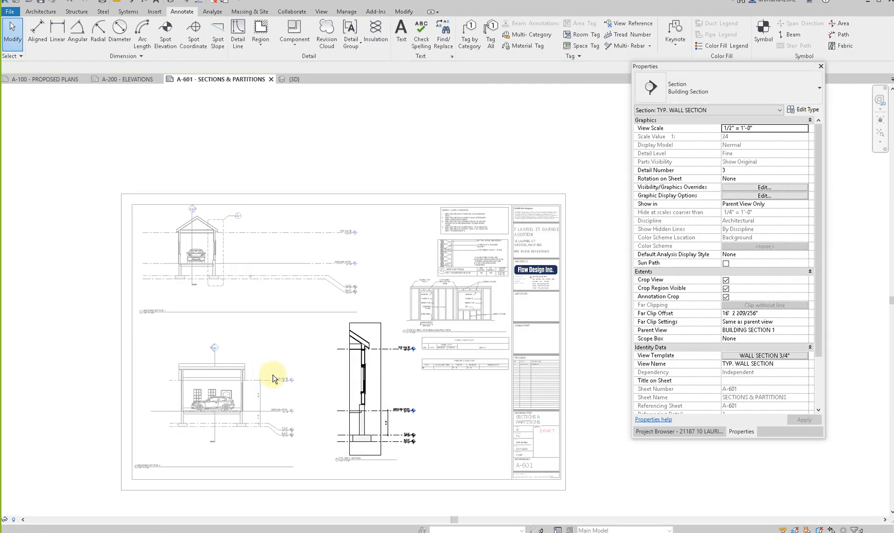
double_click(292, 444)
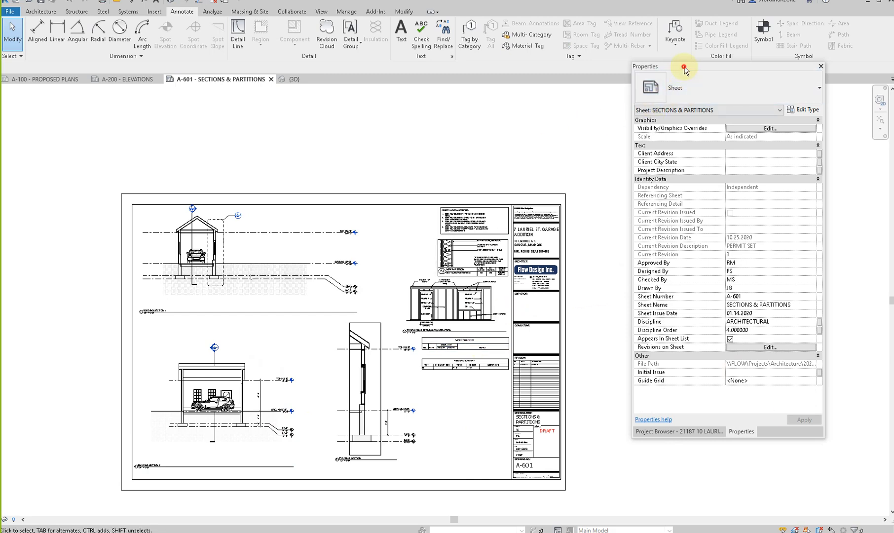
left_click_drag(684, 74, 686, 112)
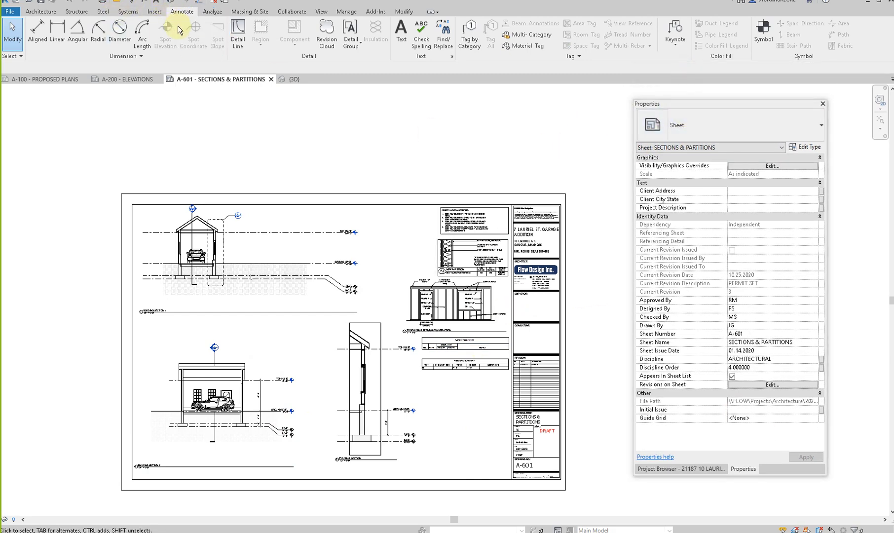
left_click(172, 5)
middle_click_drag(260, 294, 468, 480, "shift")
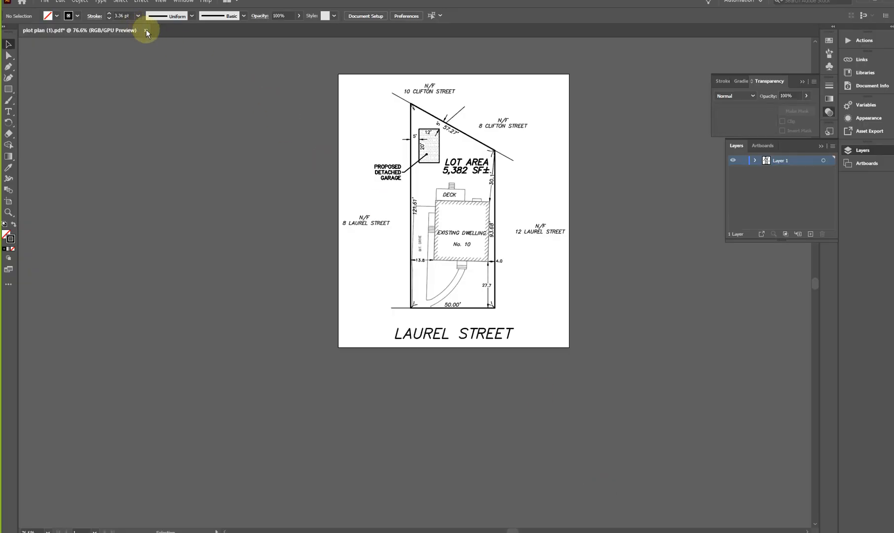
- Close the plot plan (1).pdf document in Illustrator and return to the Revit 3D view
left_click(146, 31)
left_click(506, 283)
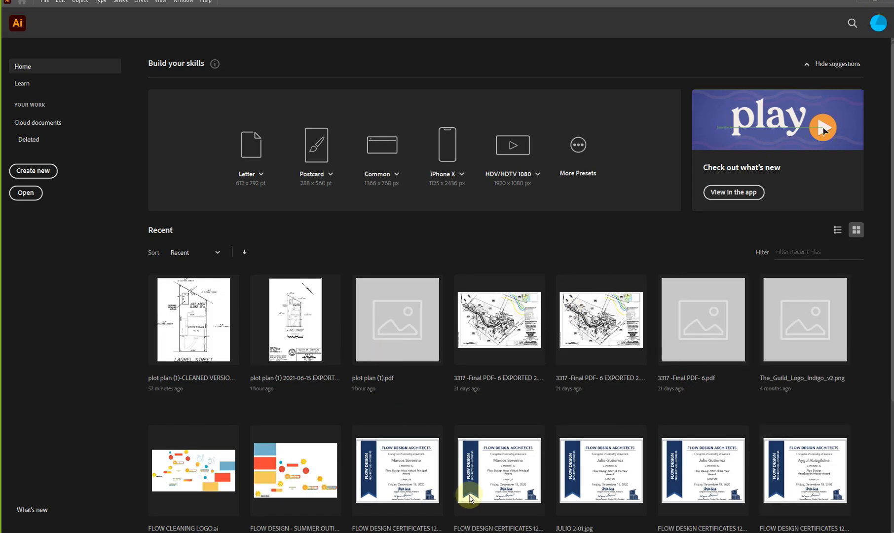
left_click(624, 532)
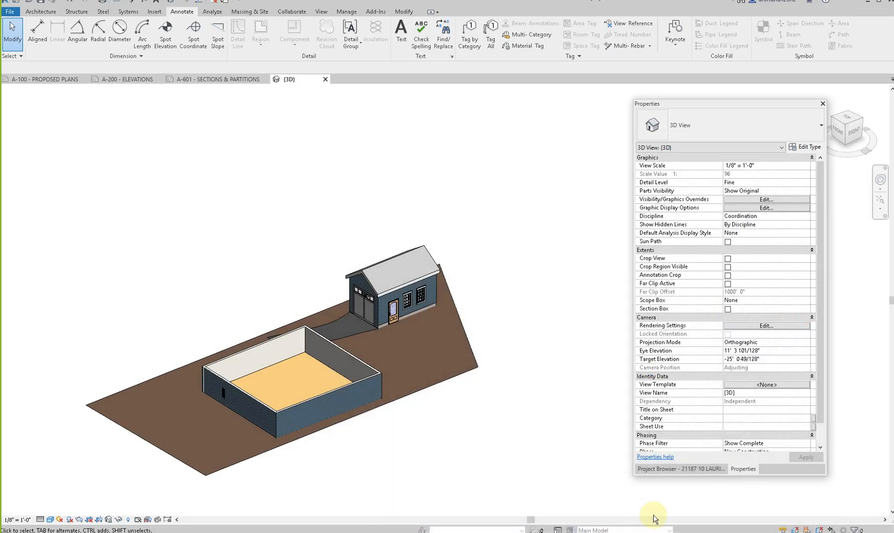